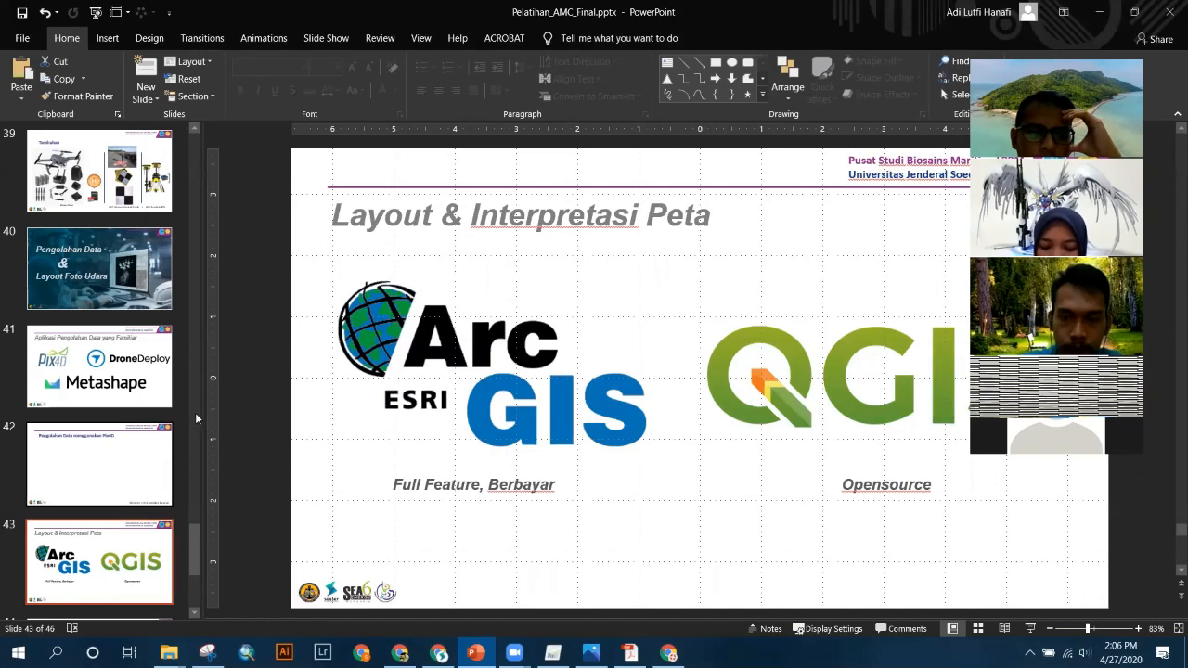
- Show slide 44, the Contoh map layout example, and minimise the presentation
scroll(195, 418, down, 5)
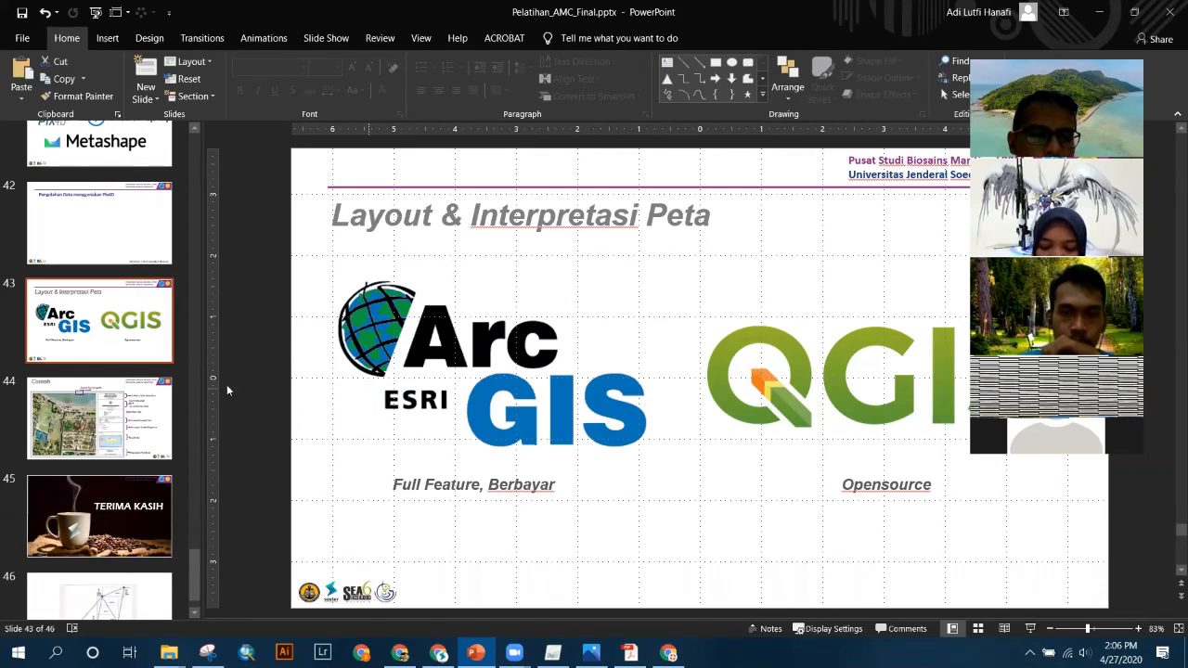
key(Down)
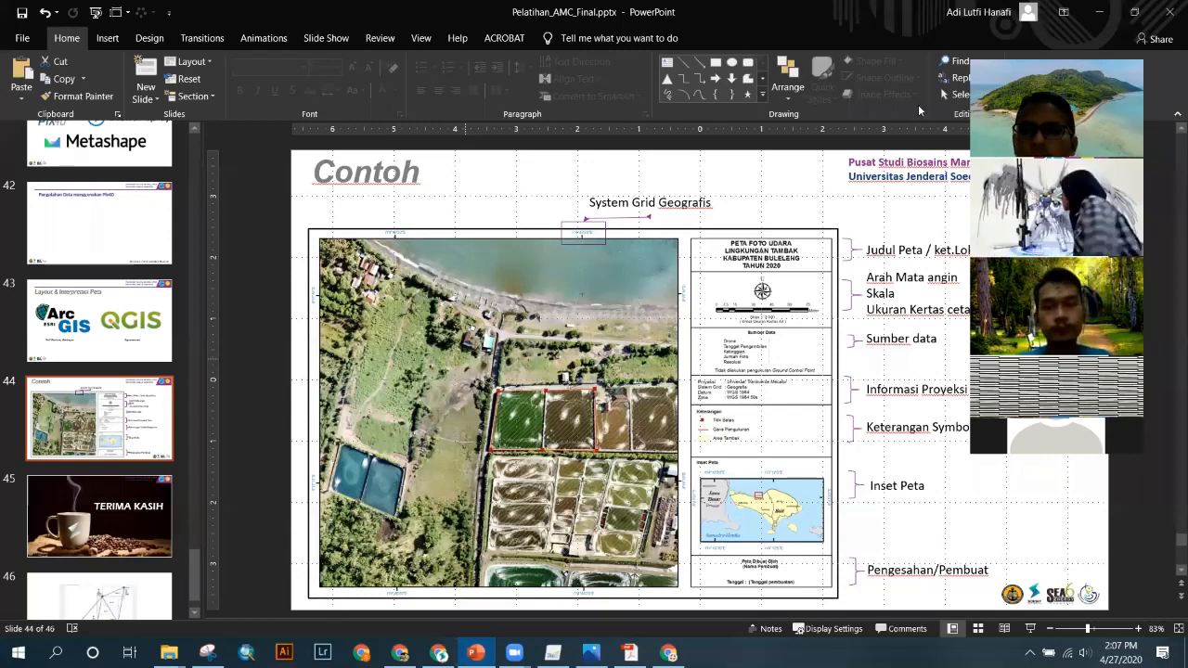
click(1100, 13)
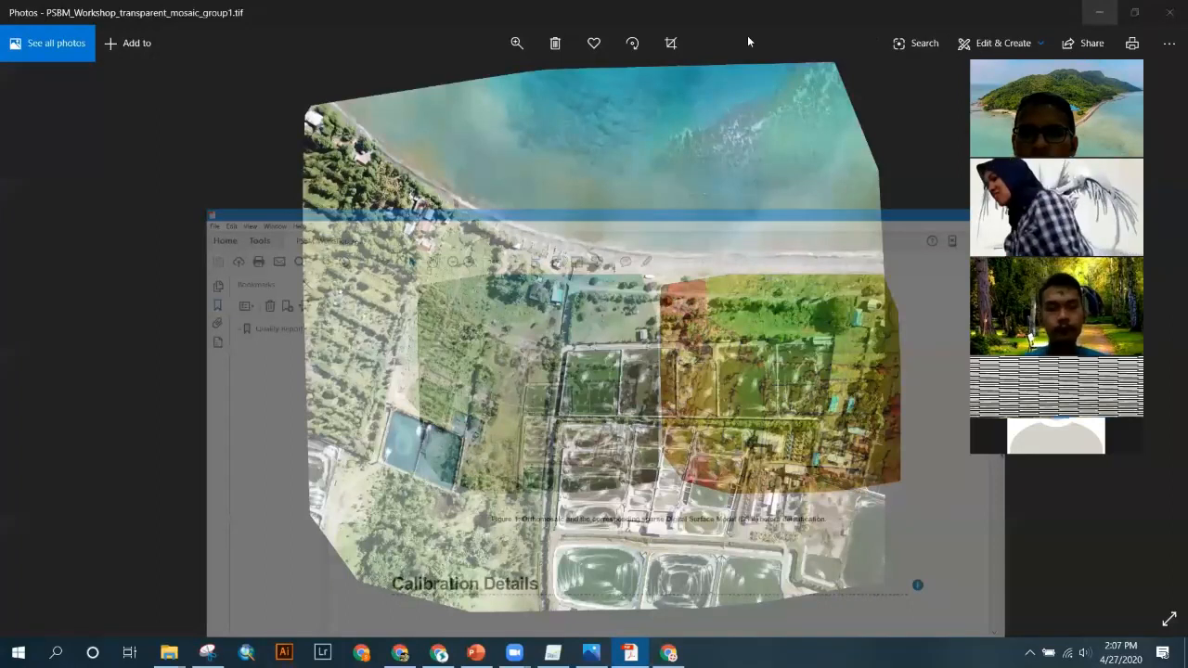
- Minimise the orthomosaic image viewer, switch to Pix4Dmapper and save the open project
click(1101, 12)
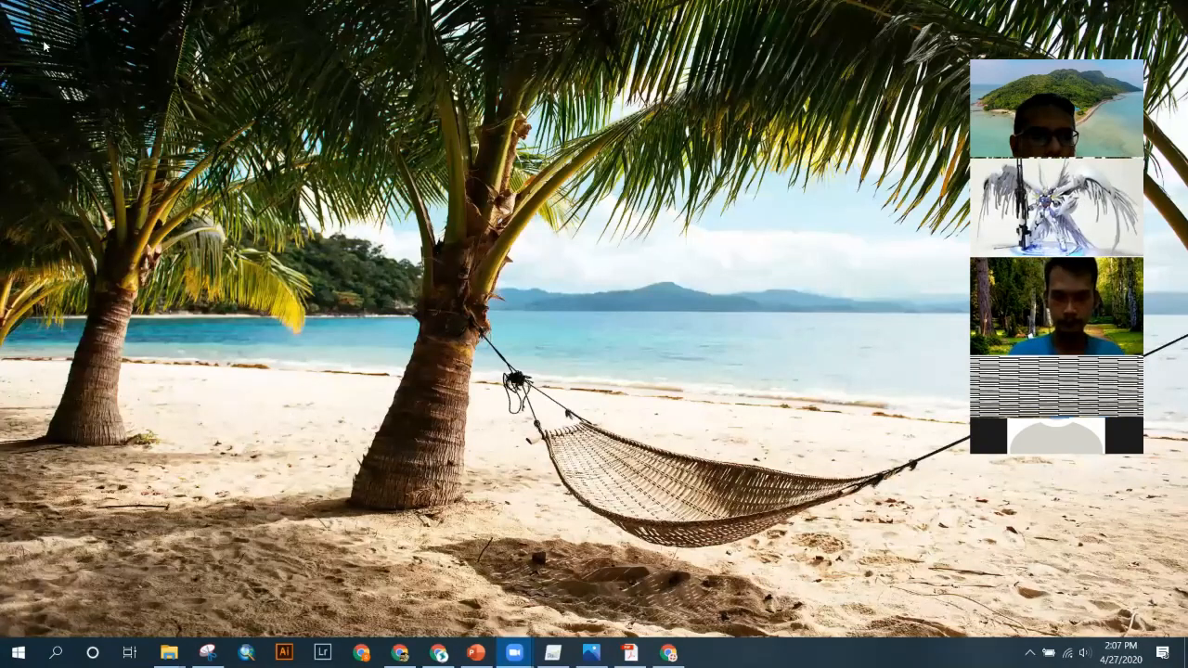
key(alt+Tab)
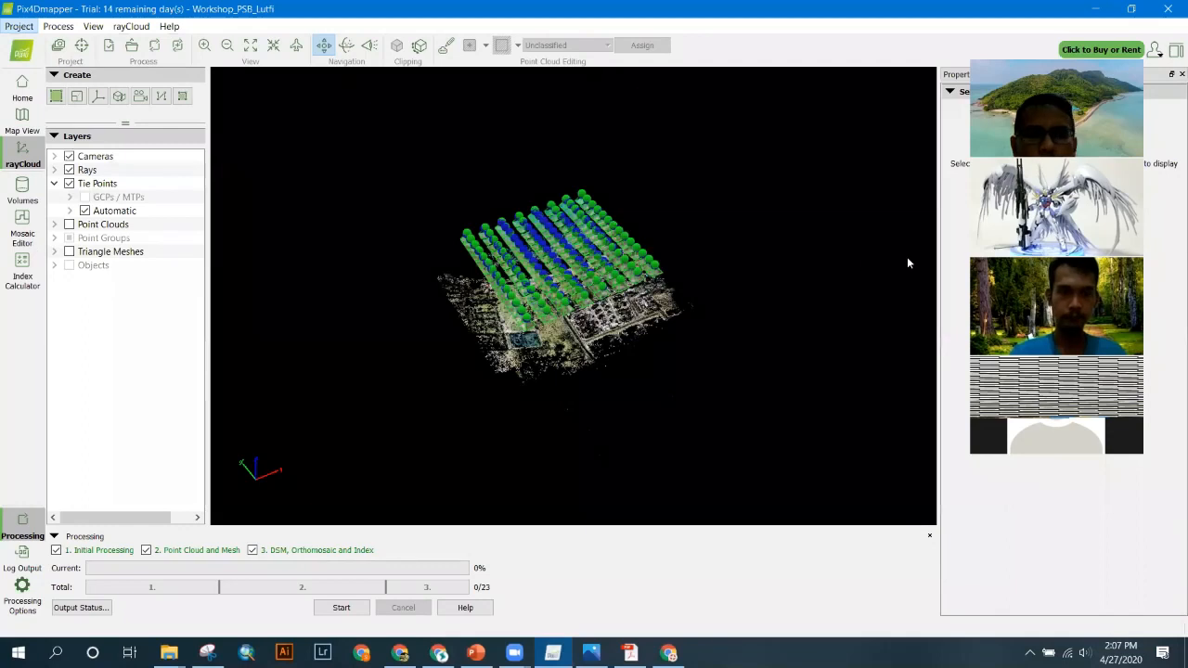
key(ctrl+s)
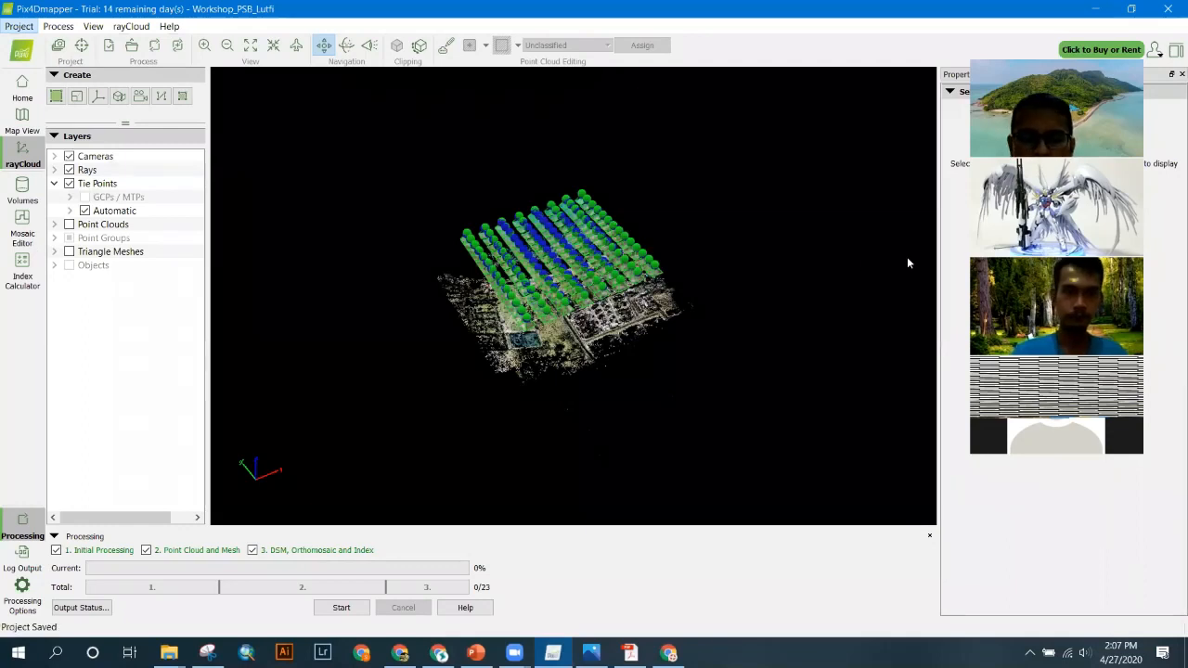
- Close the image viewer showing PSBM_Workshop_transparent_mosaic_group1.tif and return to the Contoh slide in PowerPoint
mouse_move(588, 653)
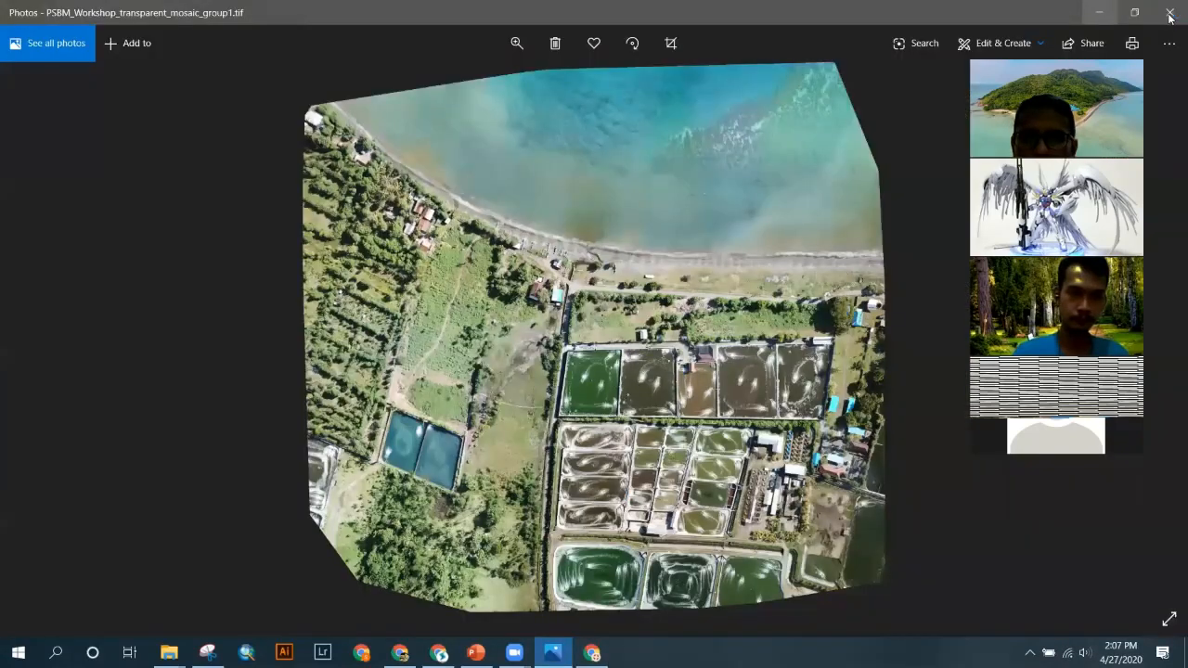
click(1169, 13)
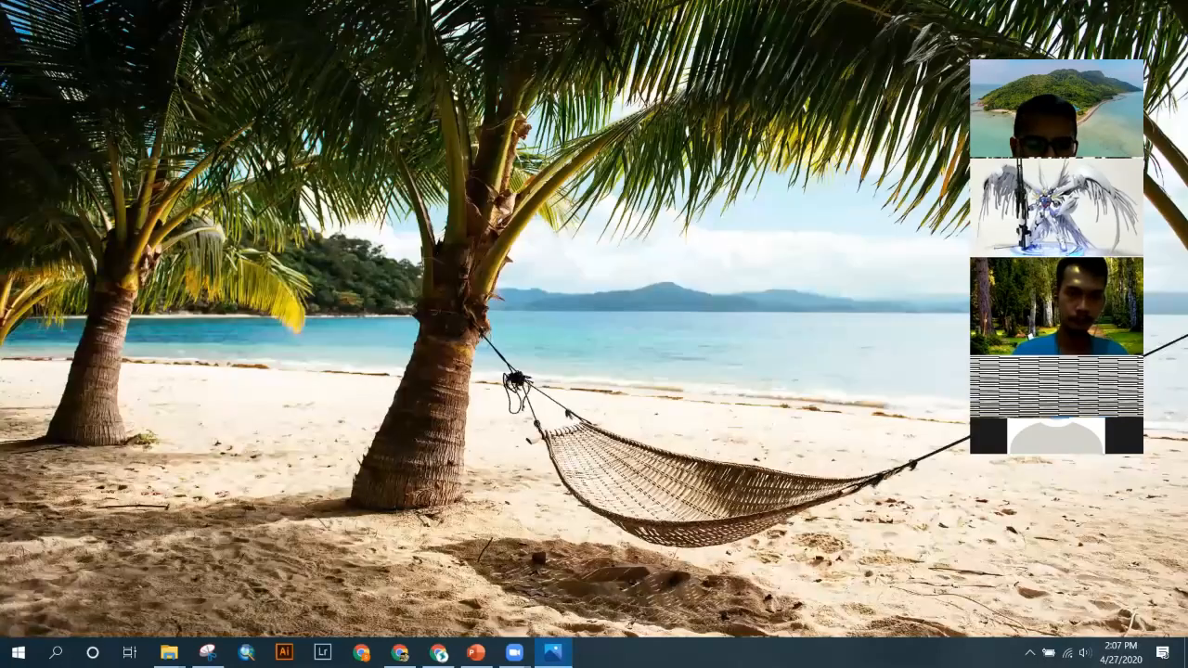
click(479, 577)
double_click(1093, 11)
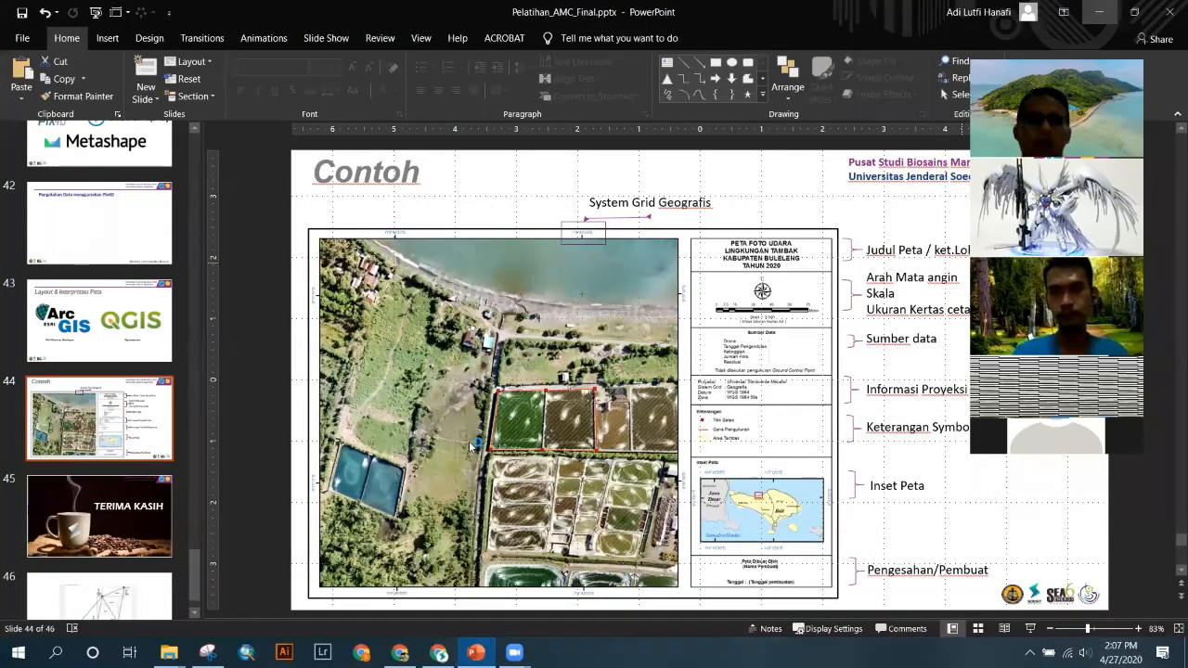
key(super+d)
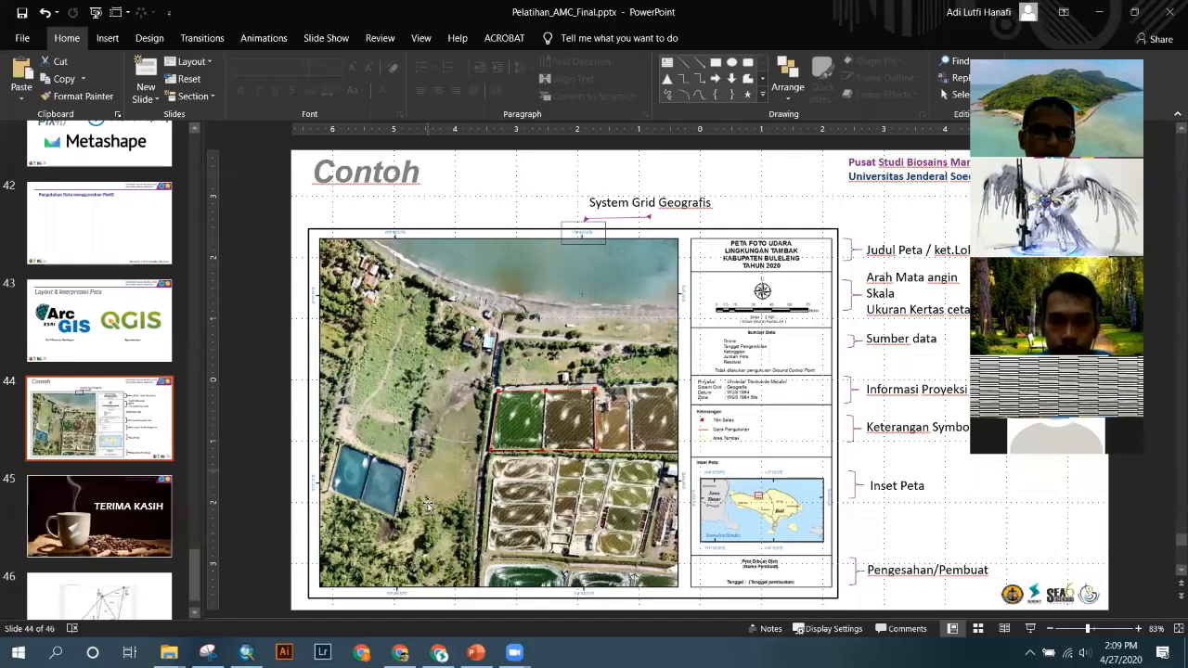
- Switch to ArcMap and create a new map from the ISO A4 Landscape page template
click(246, 653)
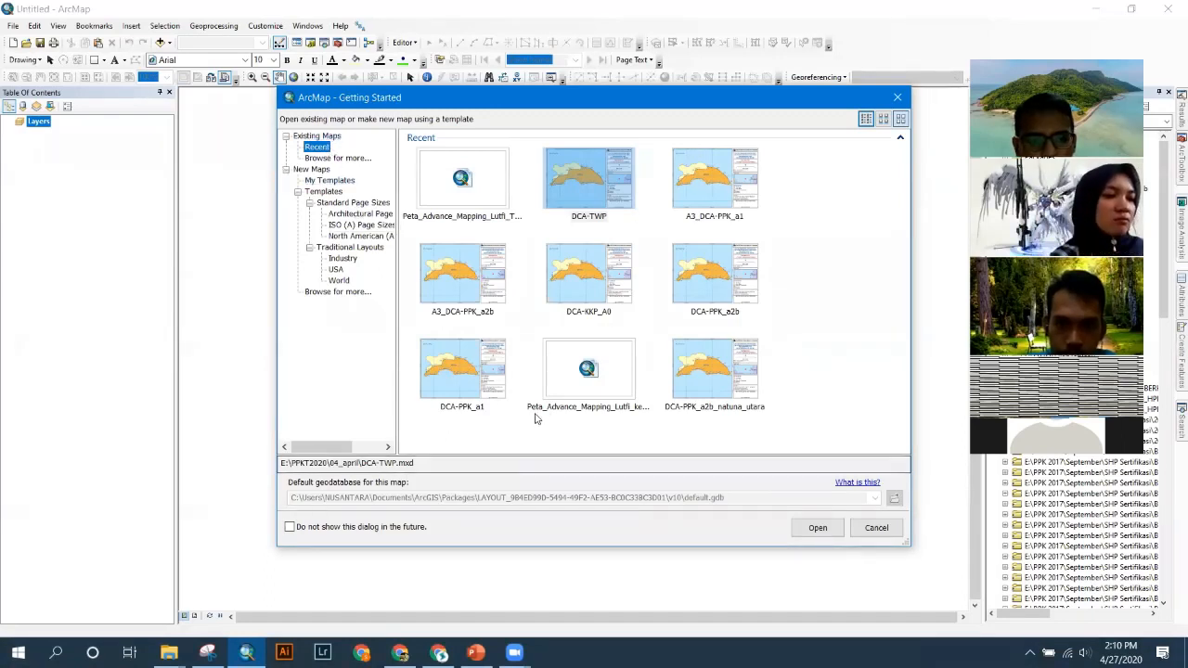
click(316, 170)
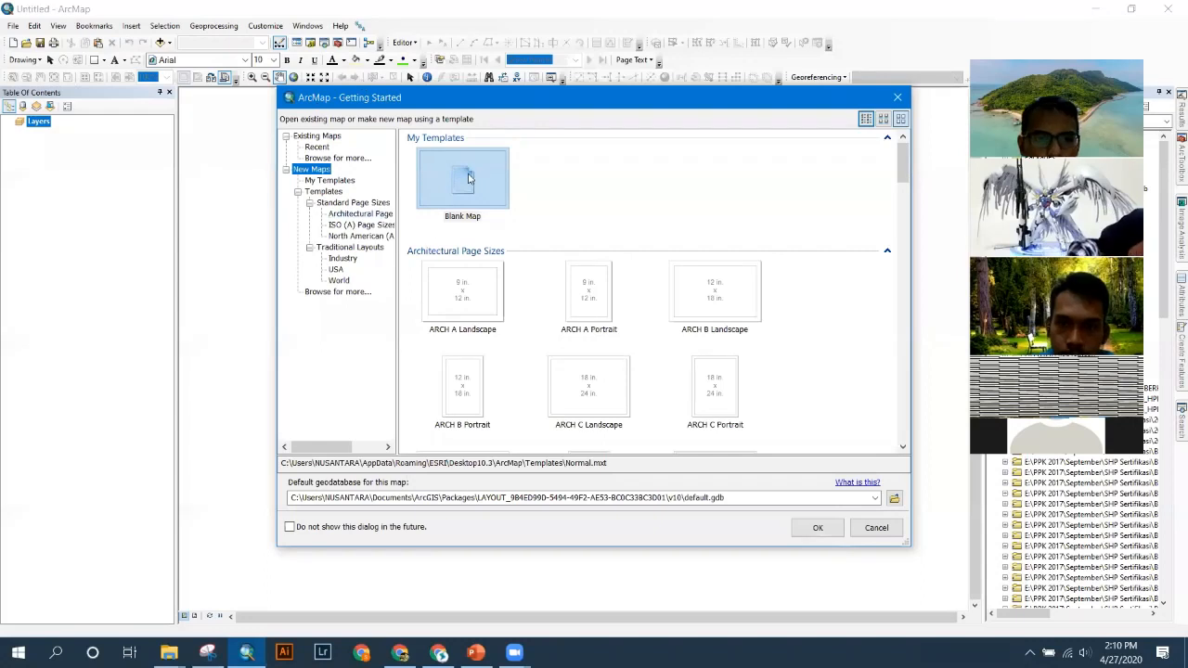
click(470, 178)
scroll(648, 219, down, 5)
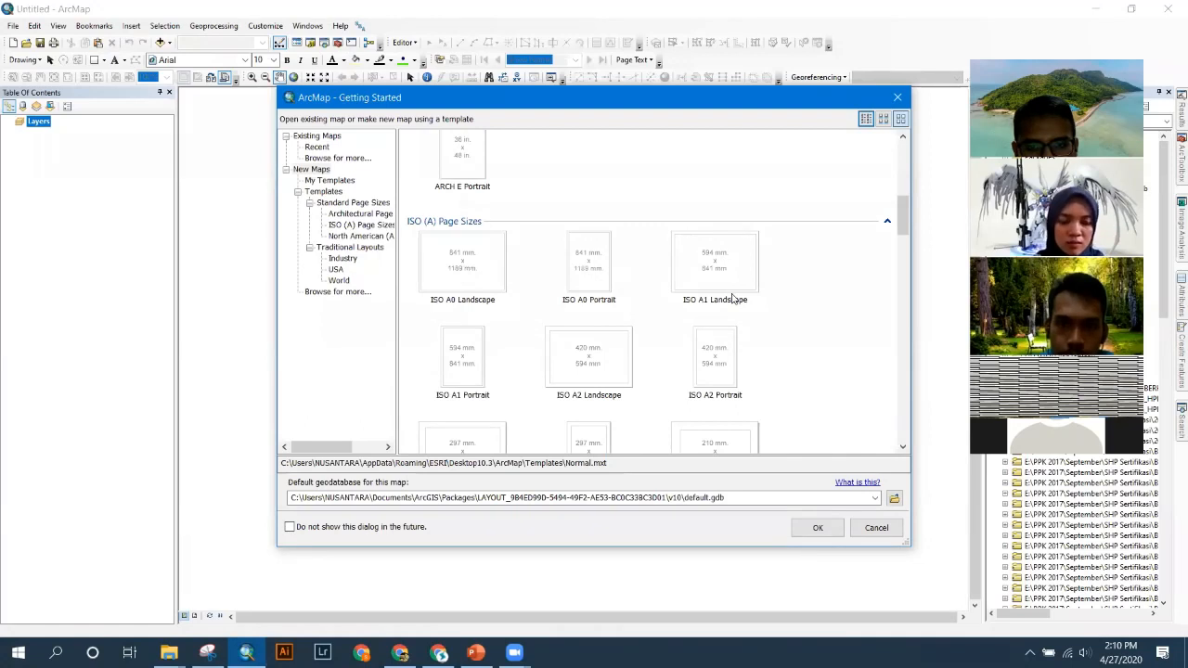
scroll(720, 298, down, 3)
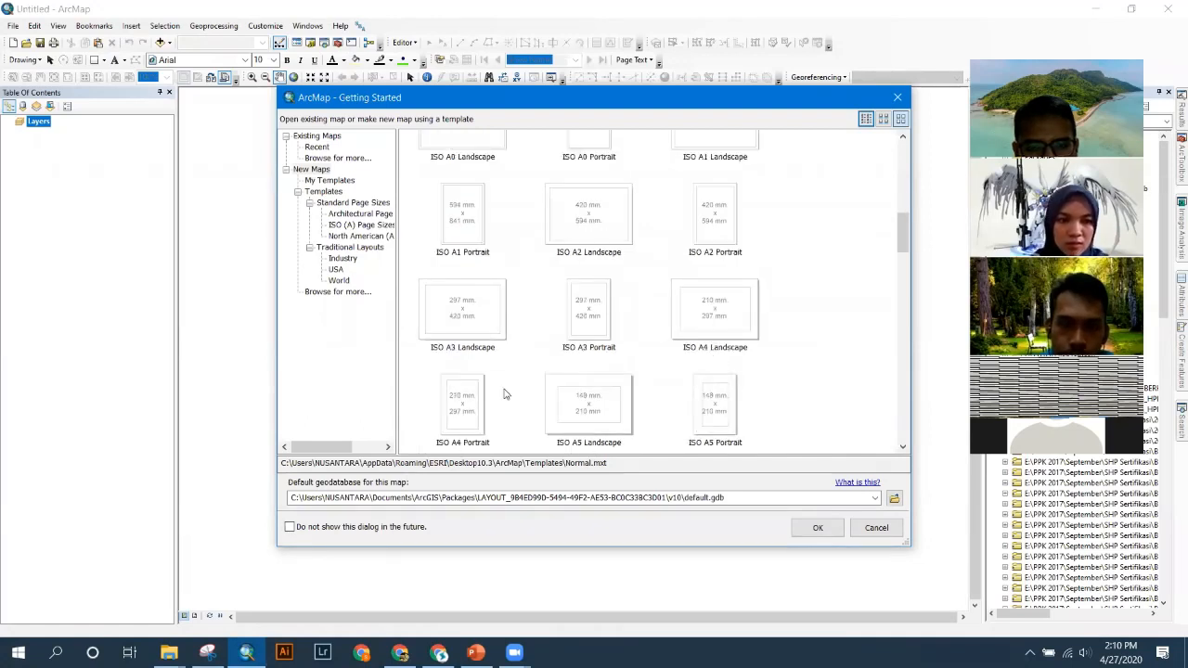
click(724, 306)
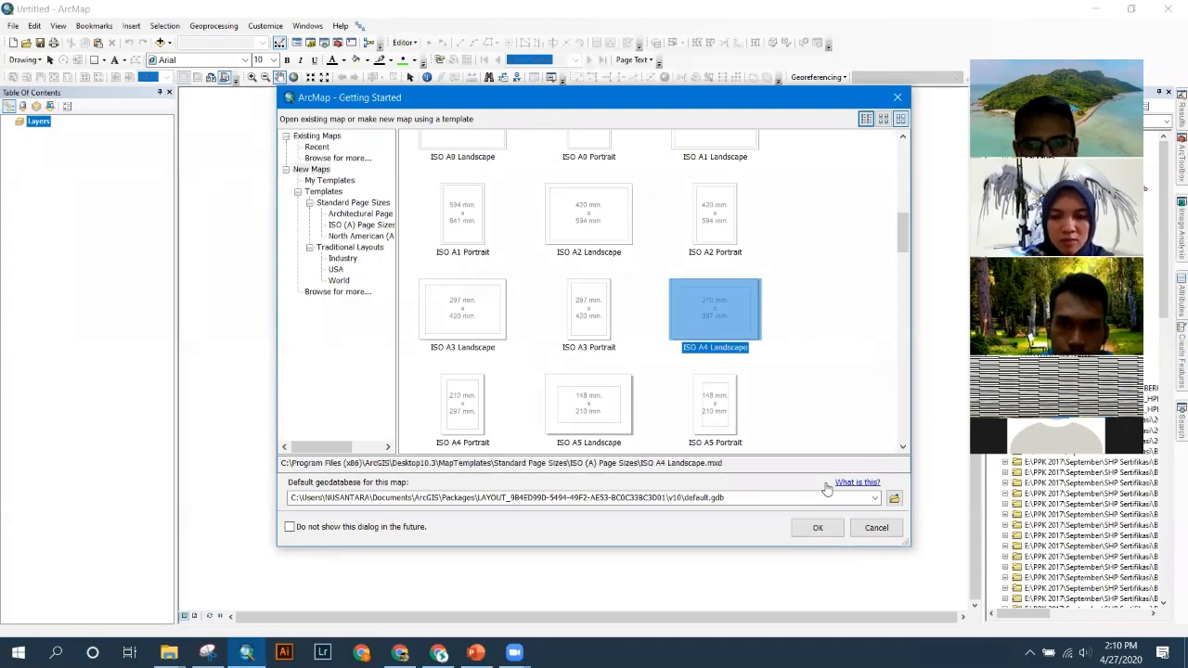
click(825, 533)
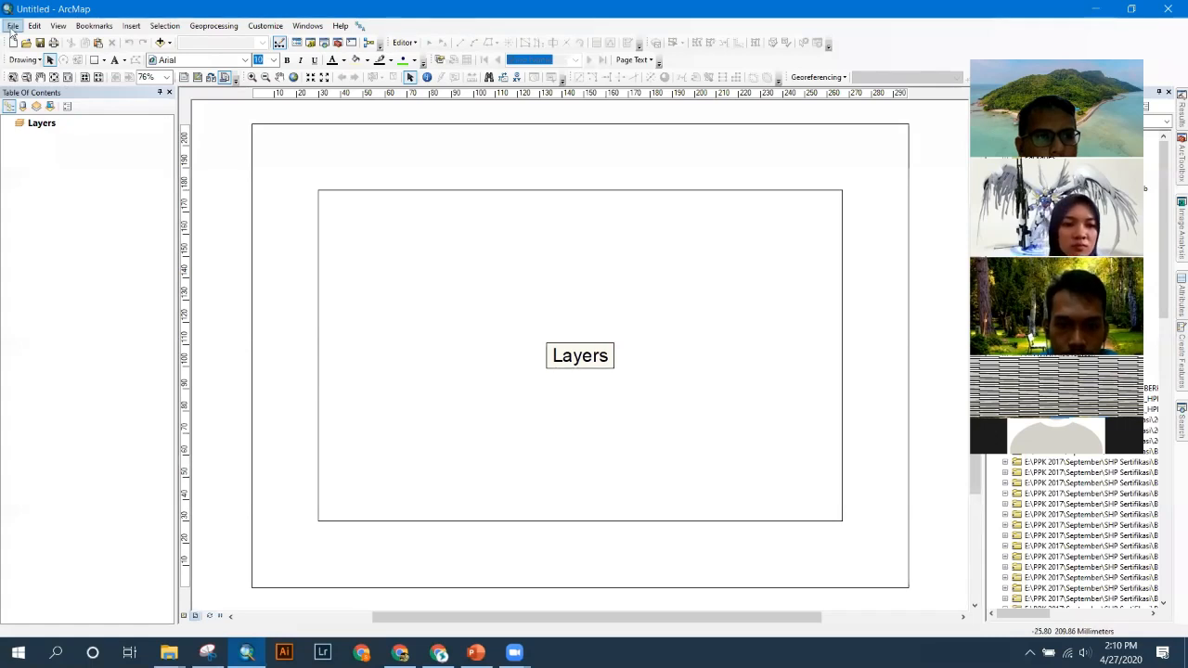
- Set the printer paper to A4 210 x 297 mm with landscape orientation in the page and print setup
click(12, 26)
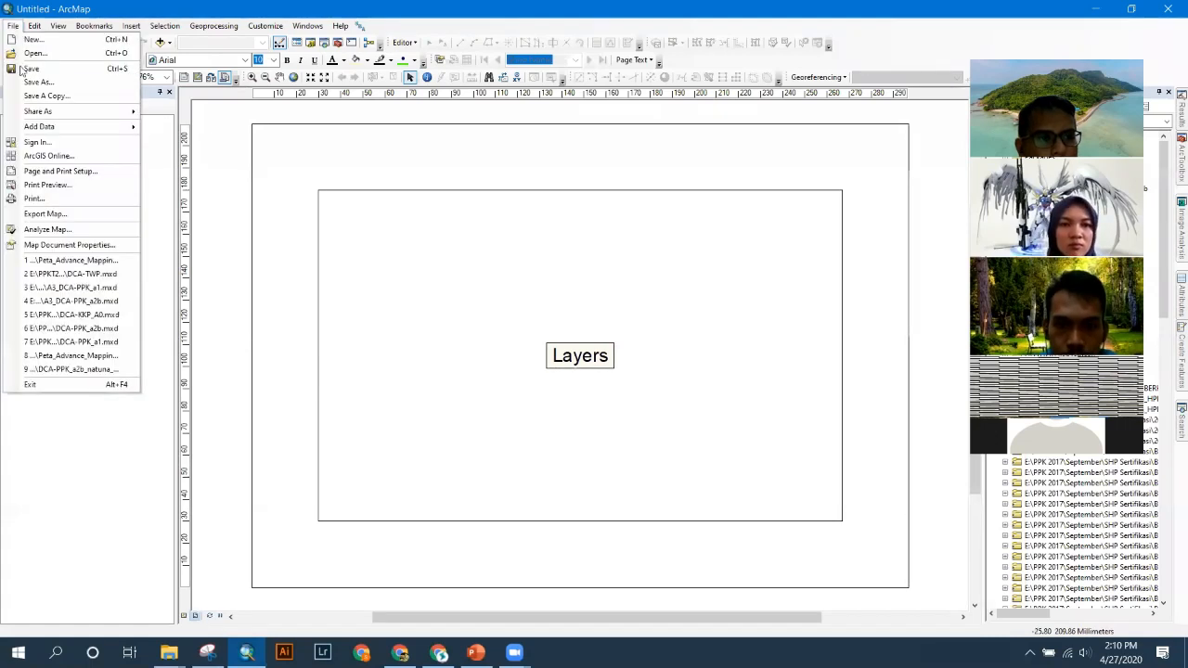
click(48, 173)
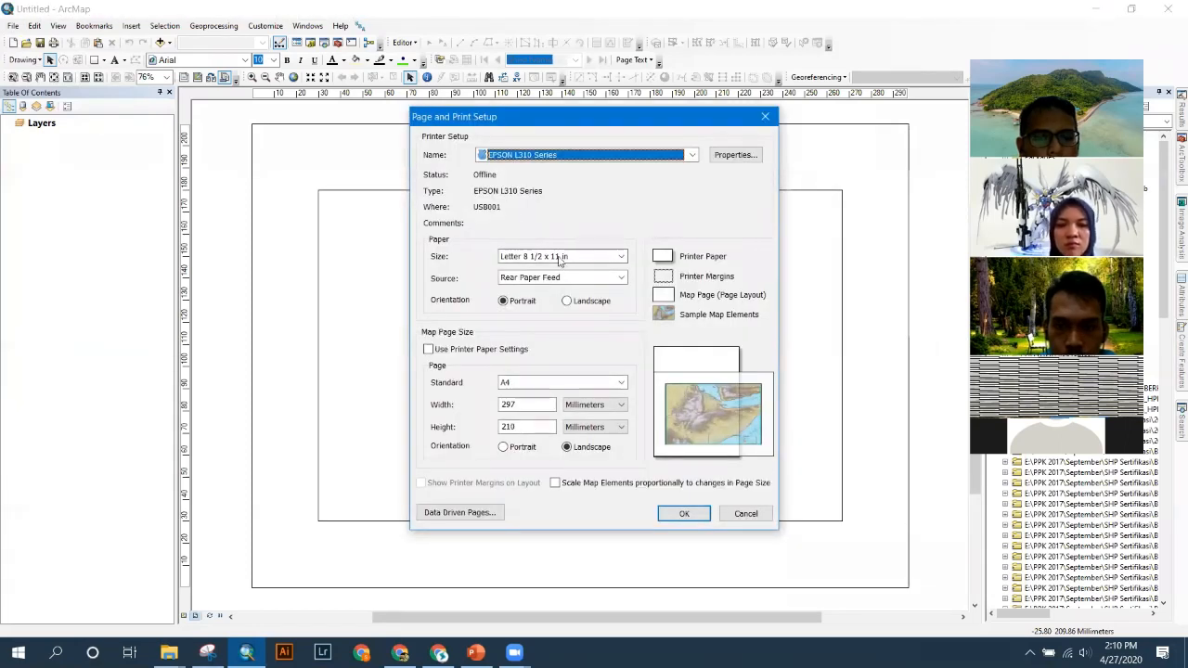
click(589, 262)
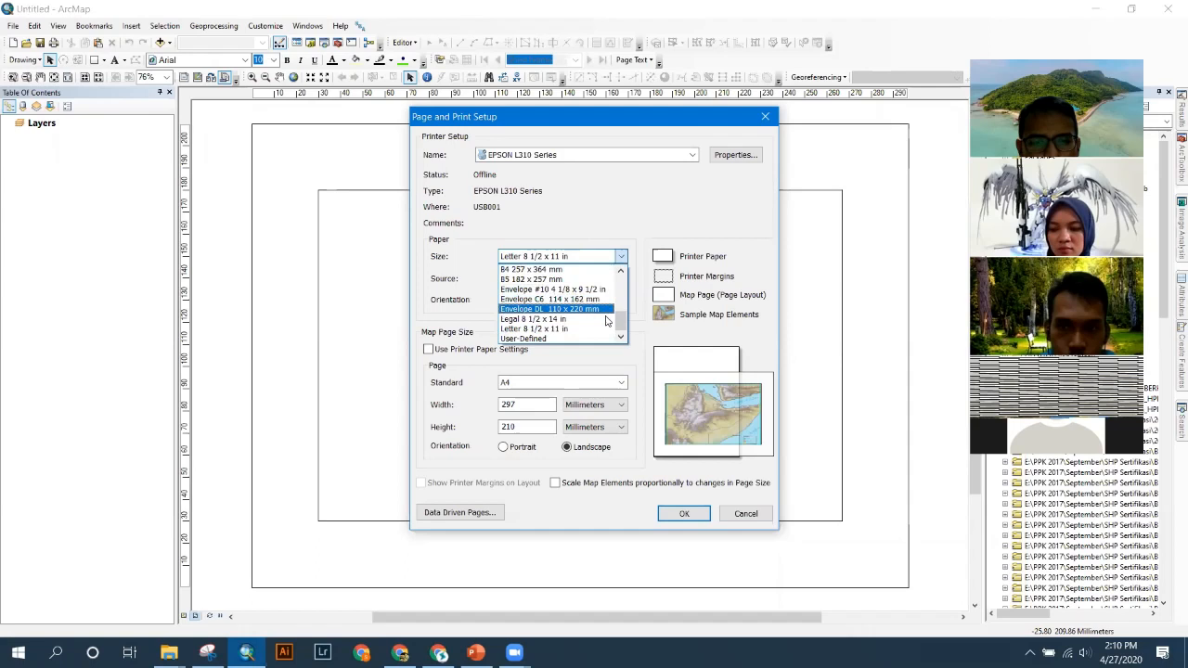
drag(620, 323, 619, 307)
click(580, 300)
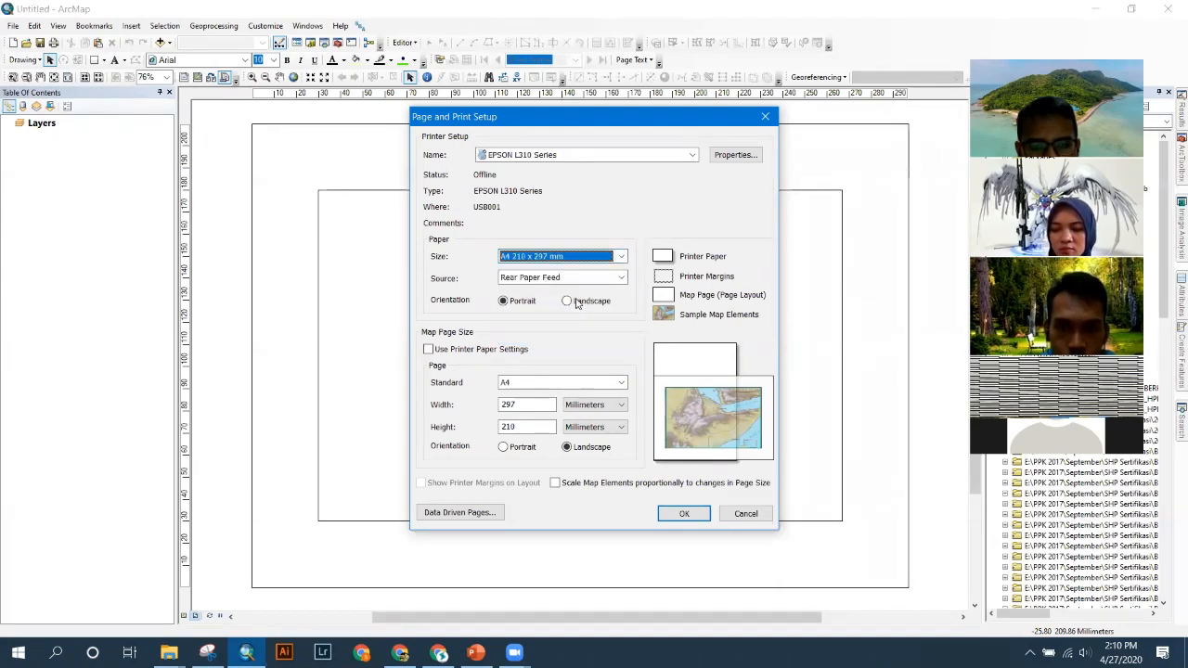
click(584, 304)
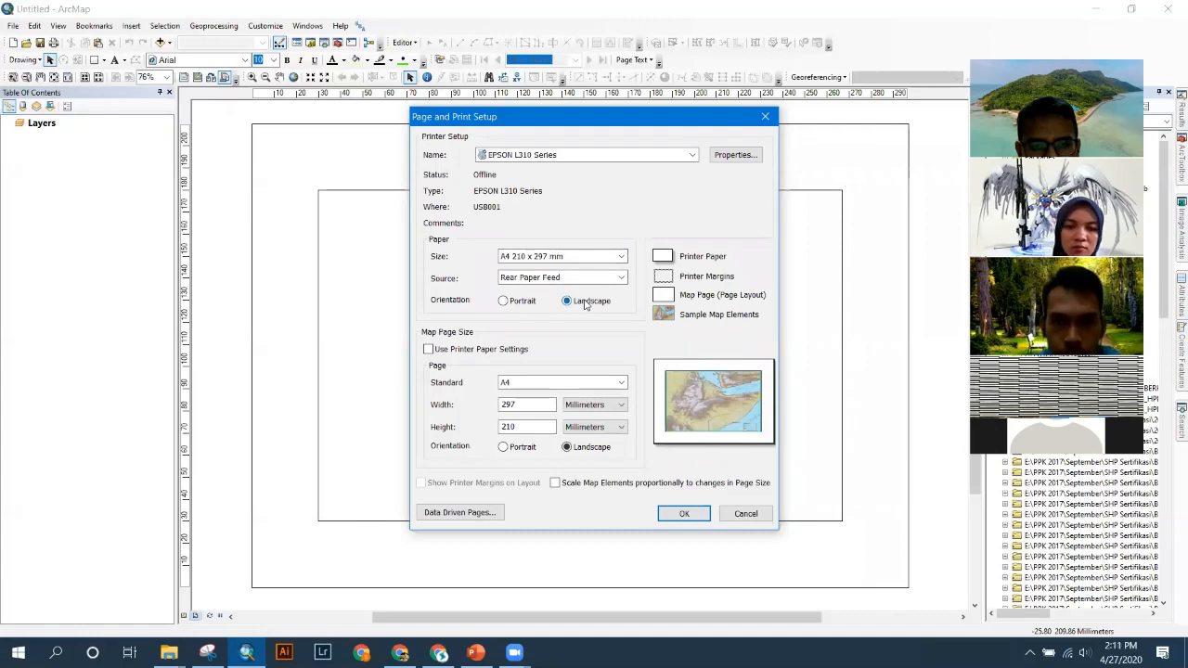
click(688, 514)
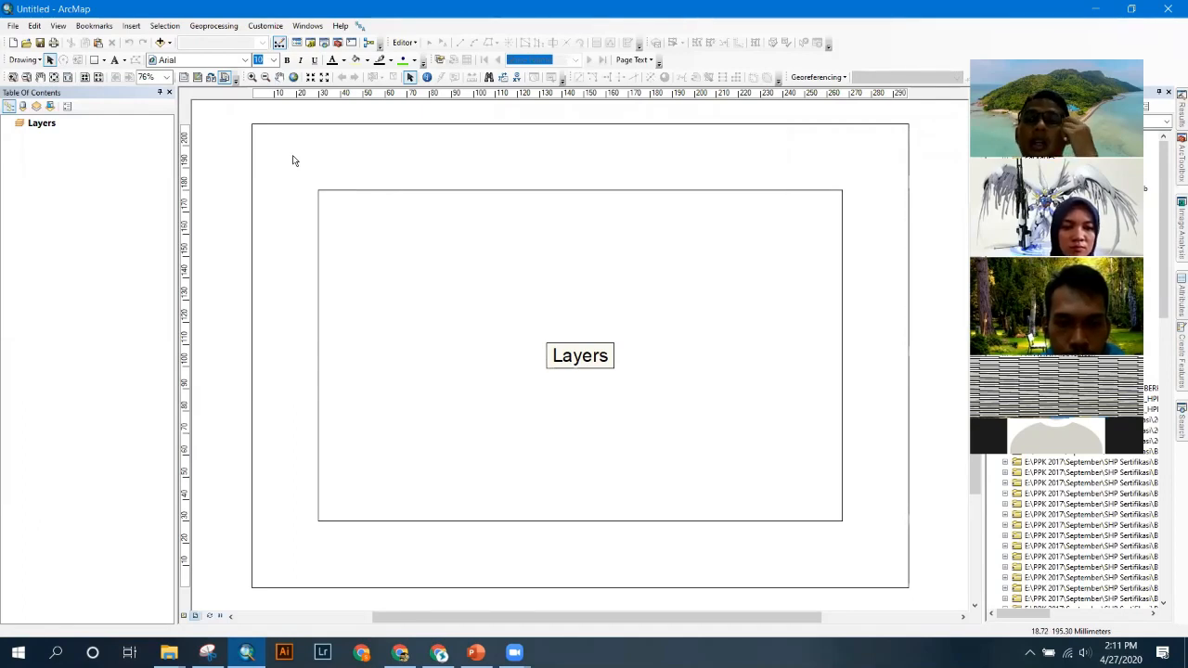
- Start saving the map document and browse to the Nusamanuk (F:) drive
click(40, 44)
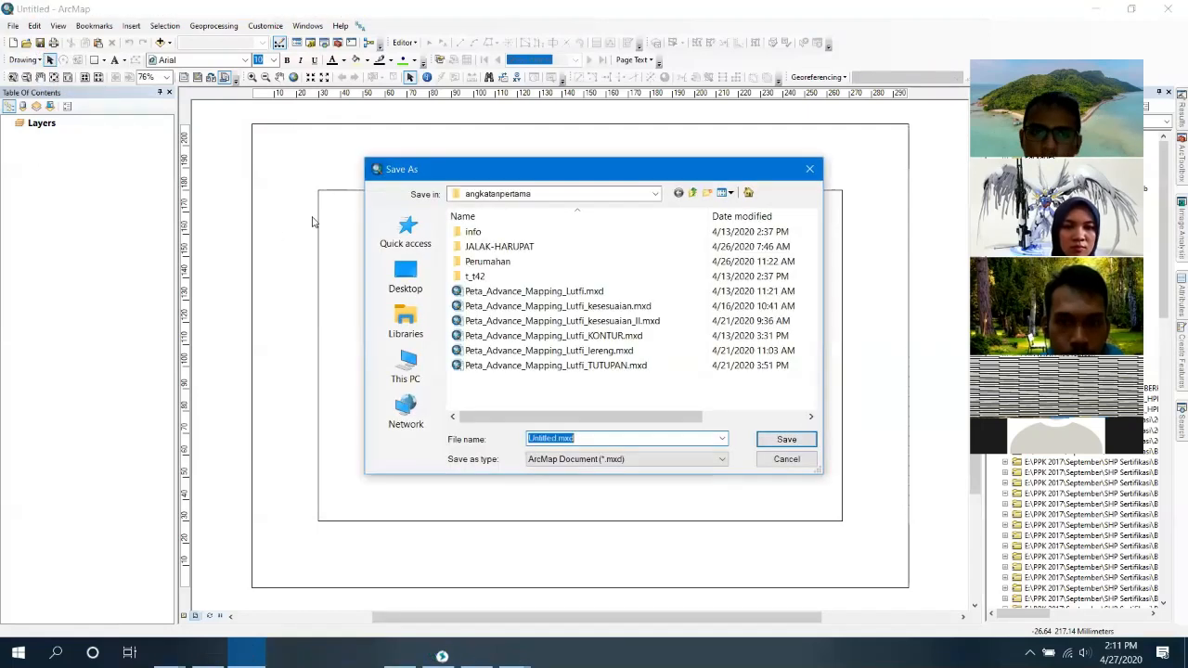
click(692, 193)
click(693, 194)
click(692, 193)
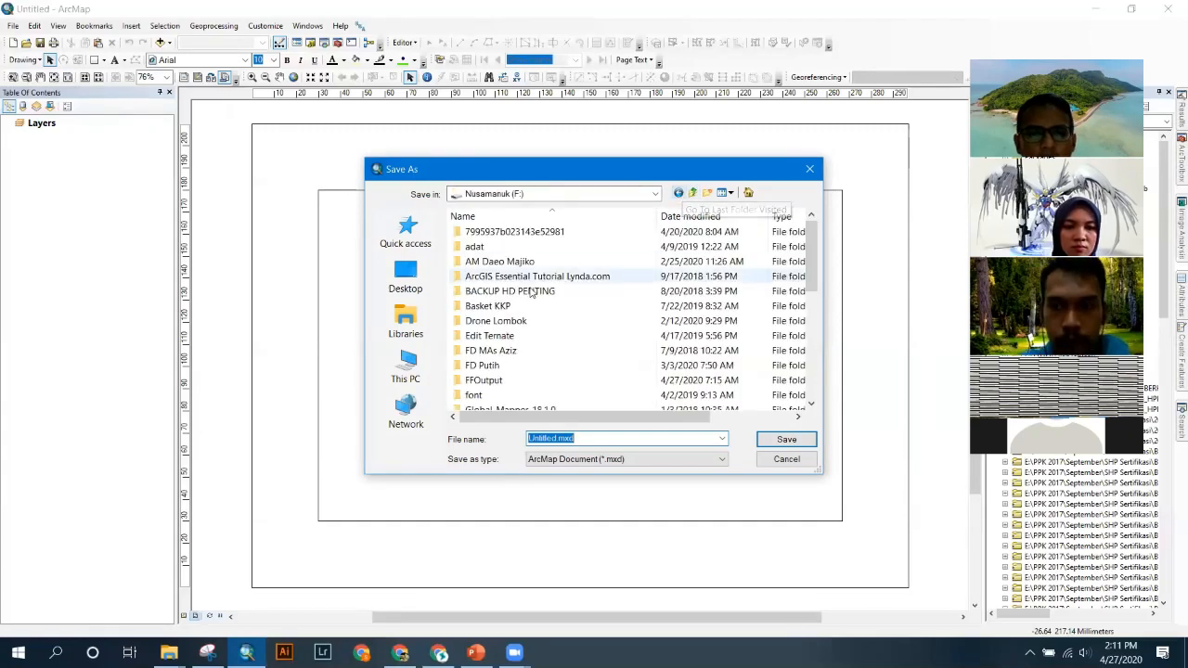
scroll(484, 327, down, 3)
click(406, 367)
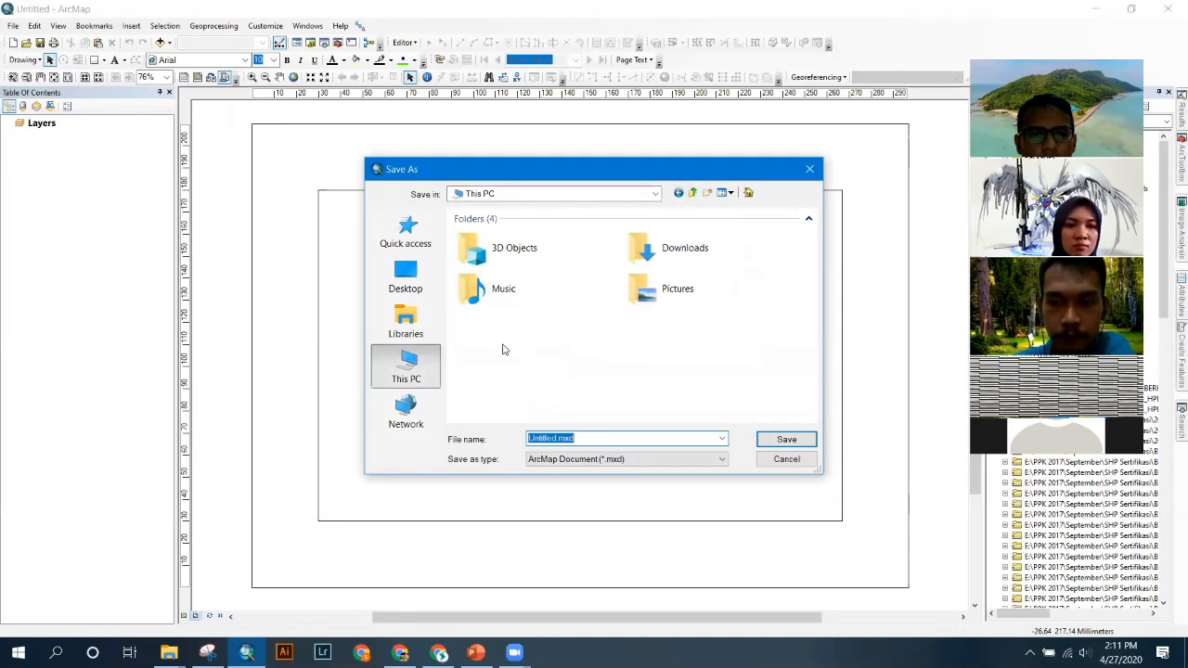
scroll(671, 383, down, 2)
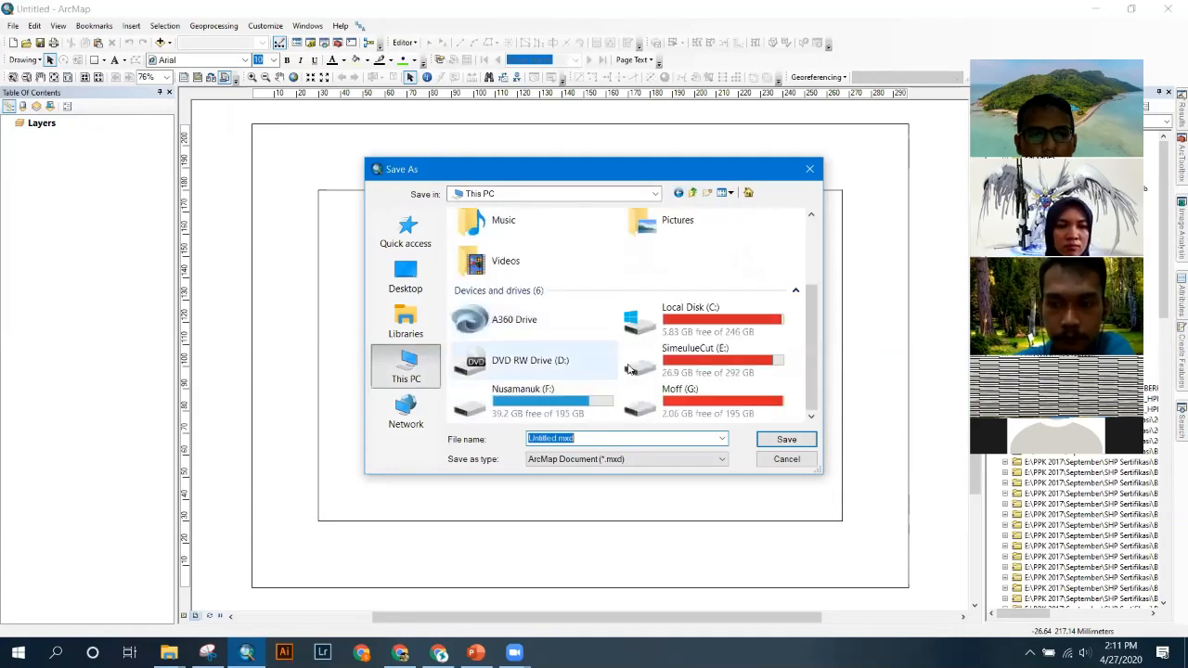
double_click(556, 399)
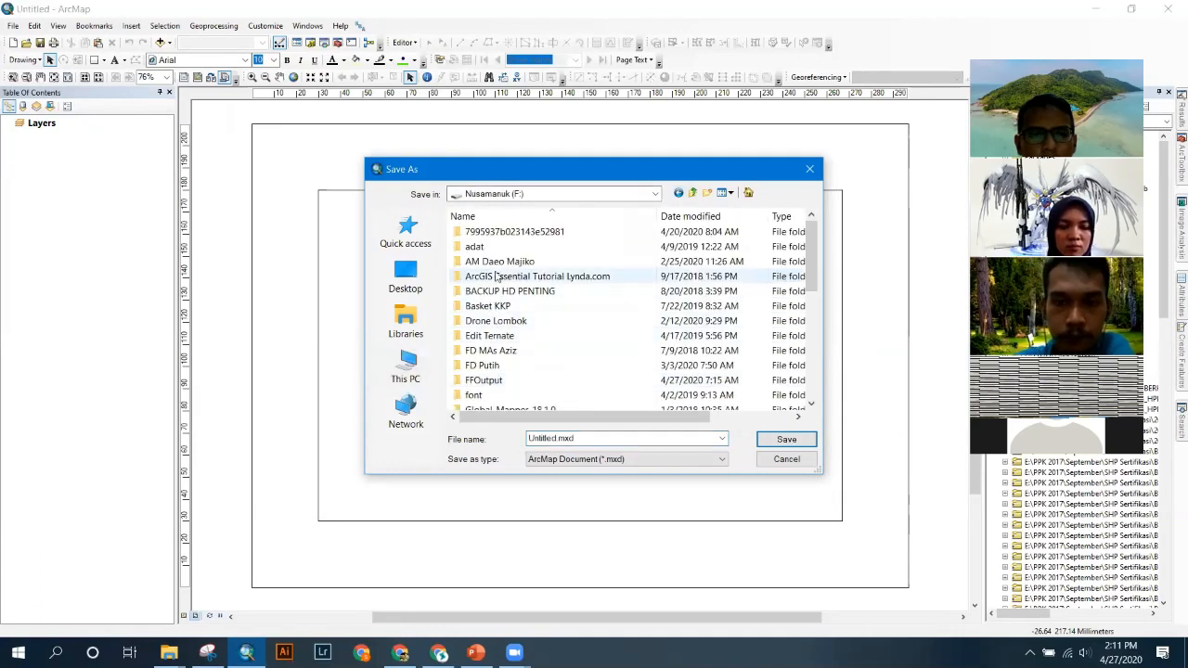
- Sort the drive's folders by date modified and open the Workshop_PSBM folder inside PSBM Mapping as the save location
click(534, 232)
click(673, 216)
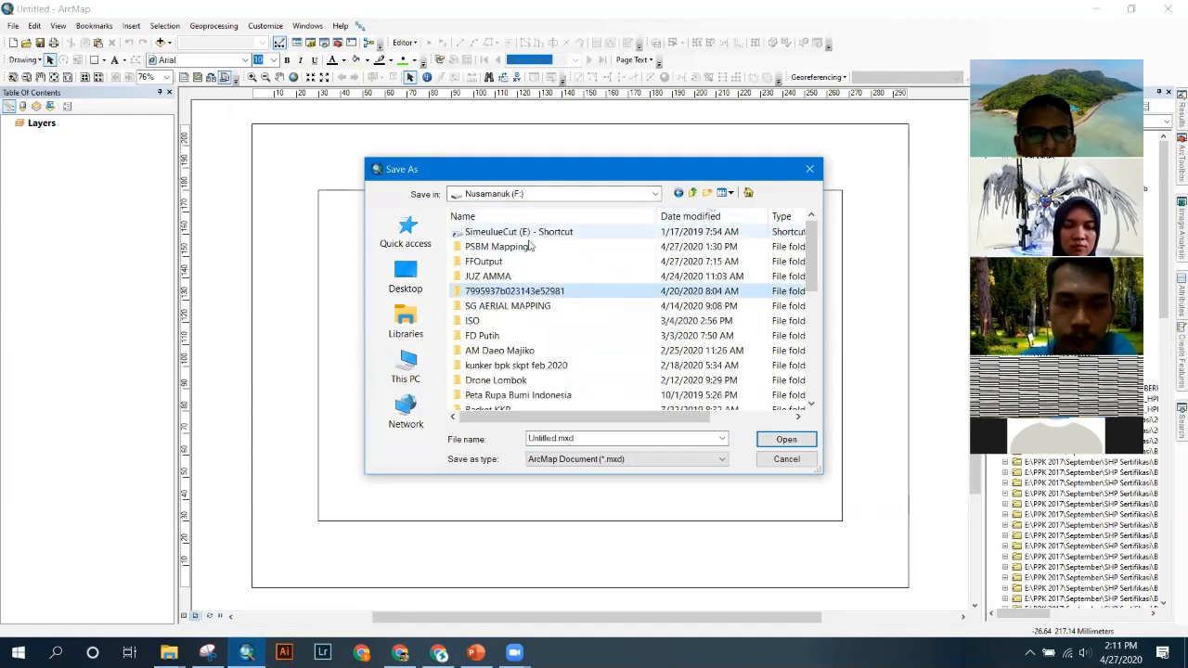
double_click(506, 249)
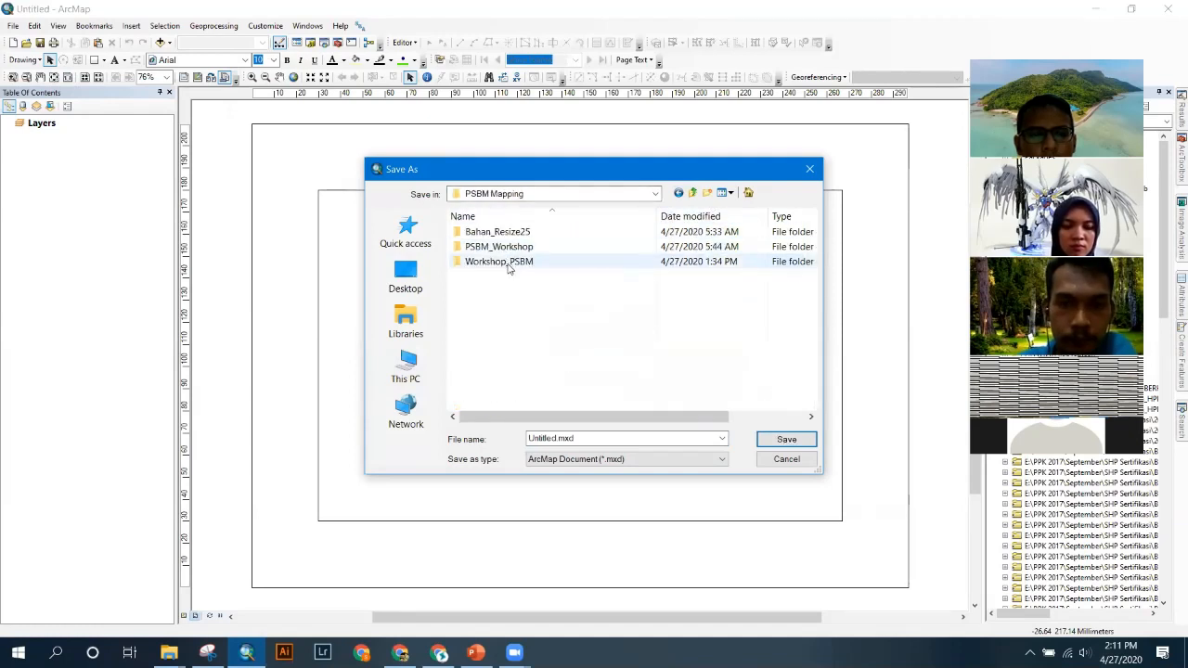
click(495, 265)
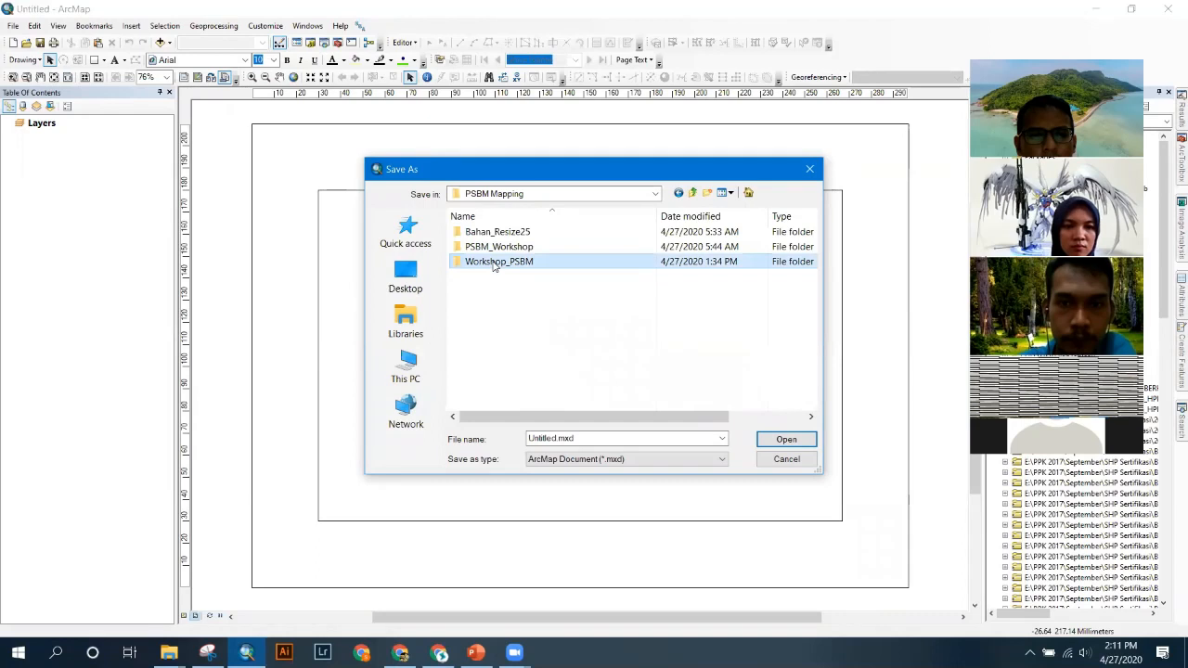
double_click(494, 265)
- Name the map document Tugas_WorkshopPSBM.mxd and save it in the Workshop_PSBM folder
click(555, 438)
click(555, 438)
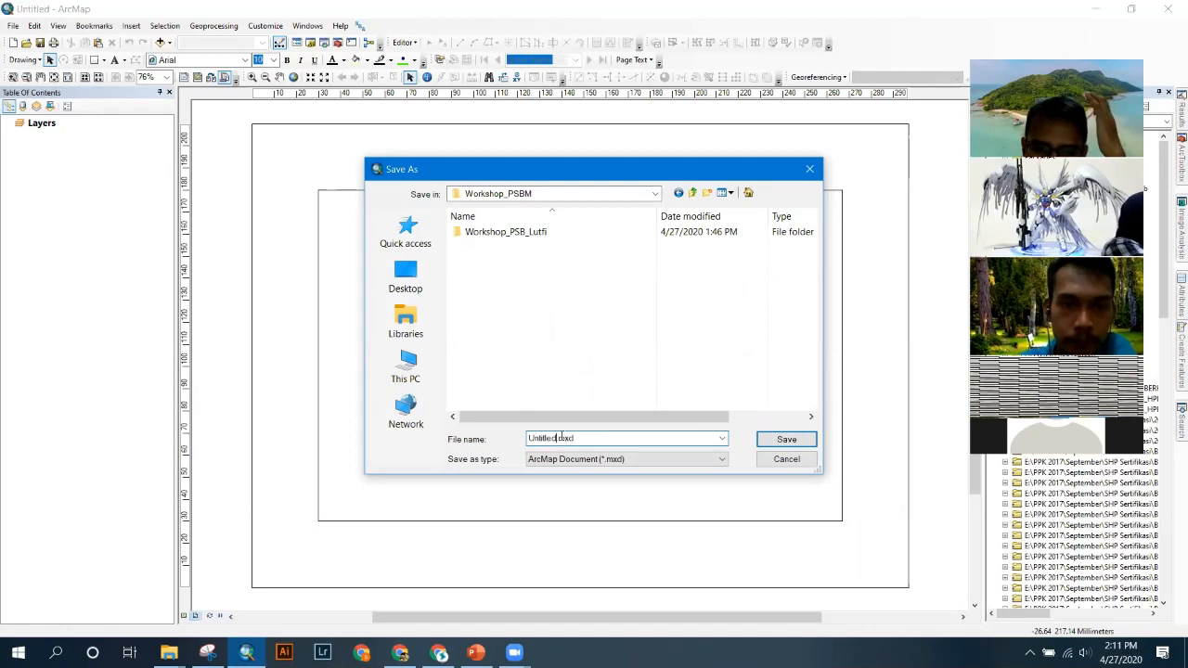
drag(559, 438, 484, 419)
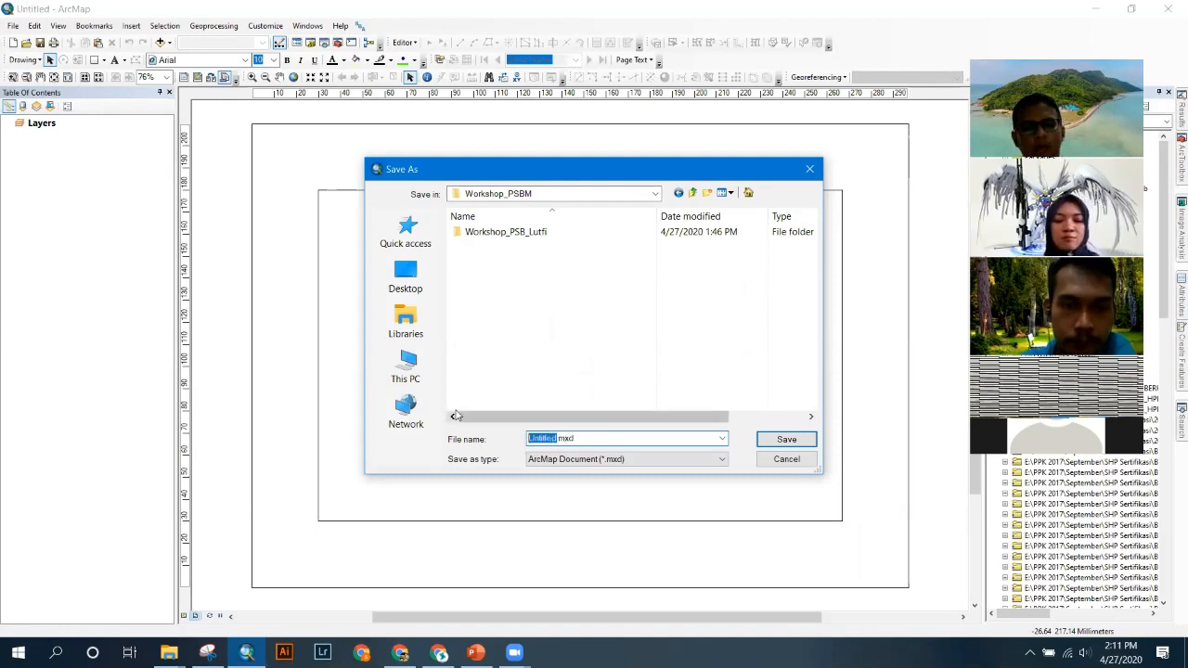
text(1)
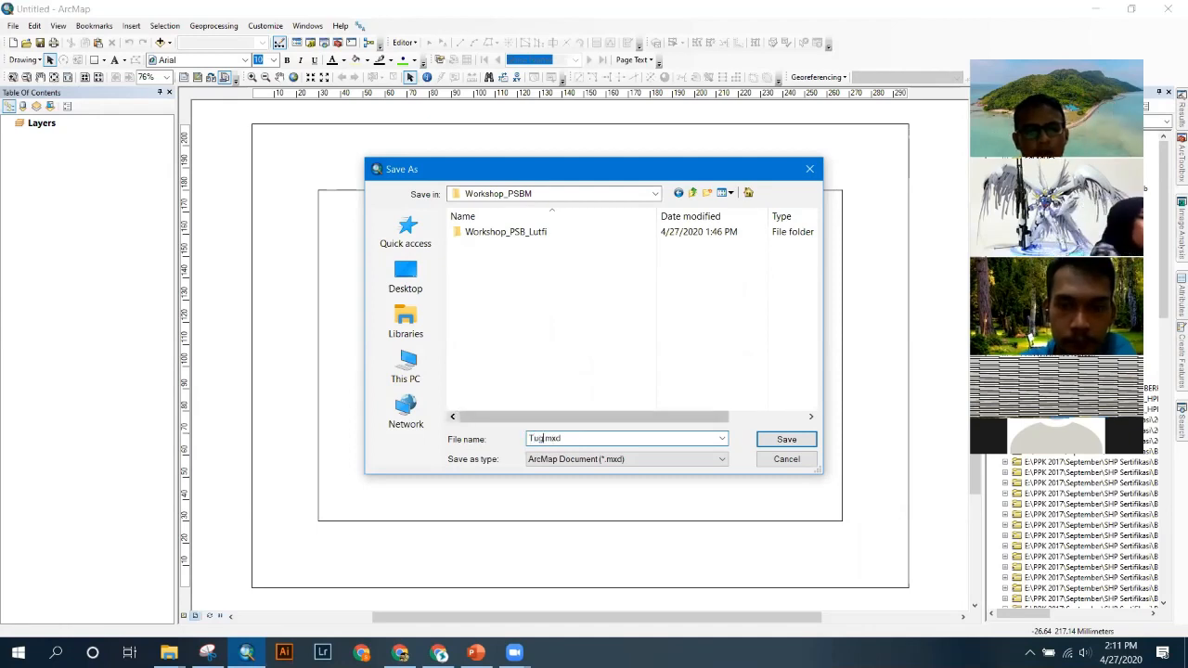
text(ugas_WorkshopPSBM)
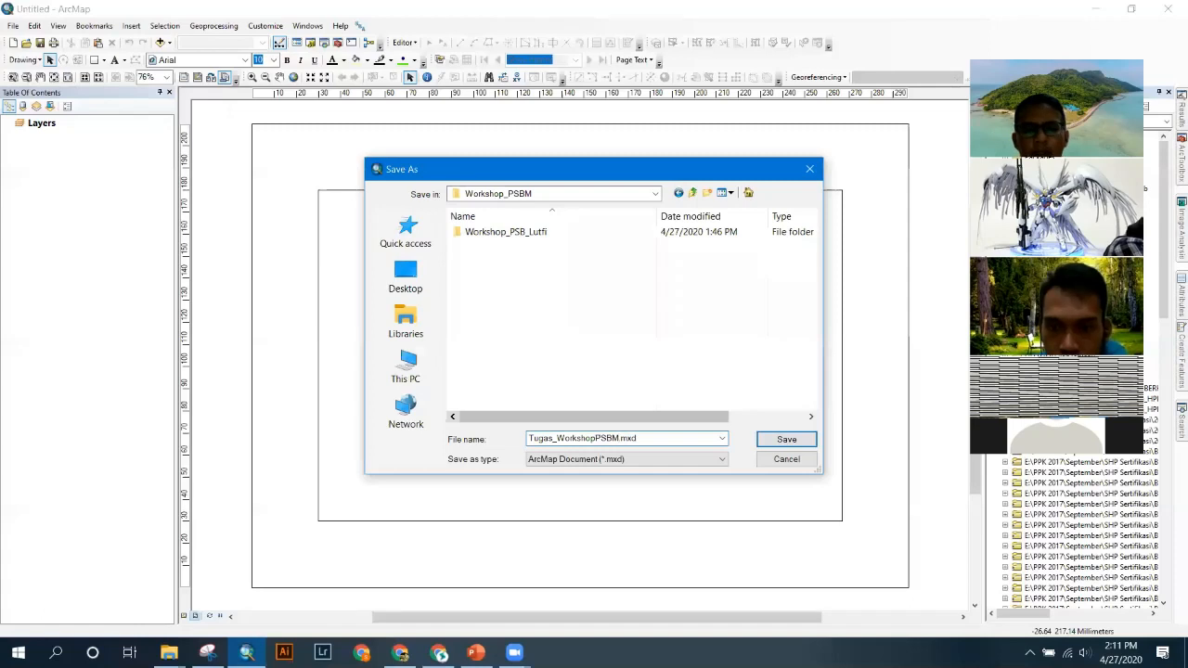
click(770, 441)
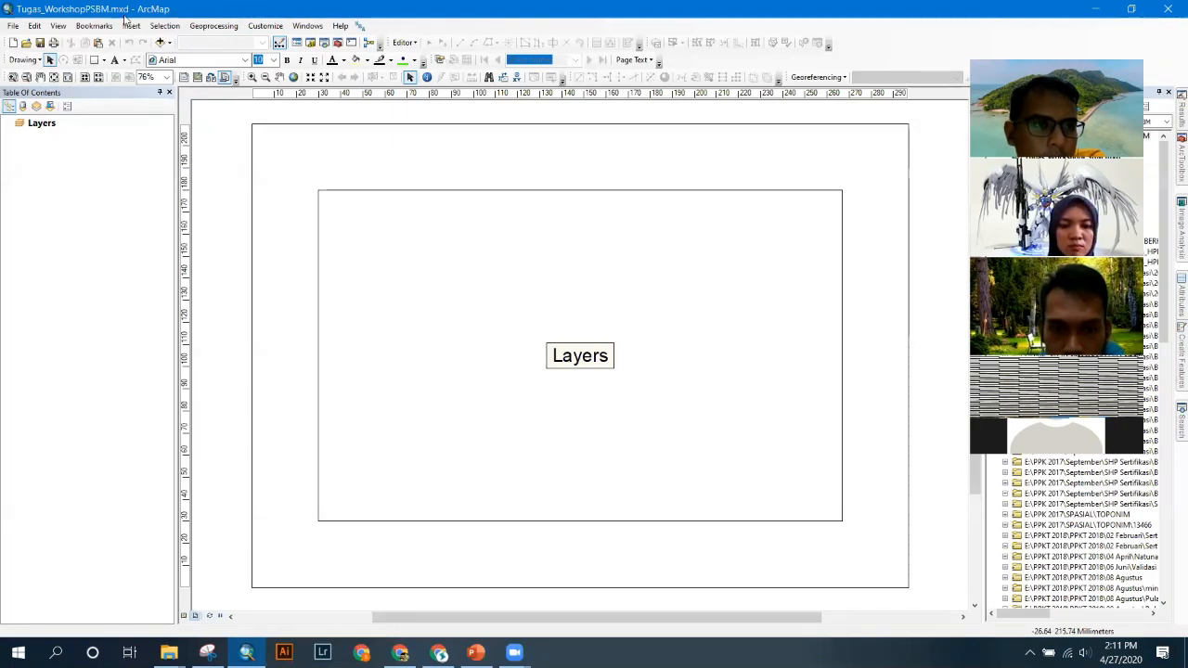
- Switch the map display from layout view to data view
click(58, 25)
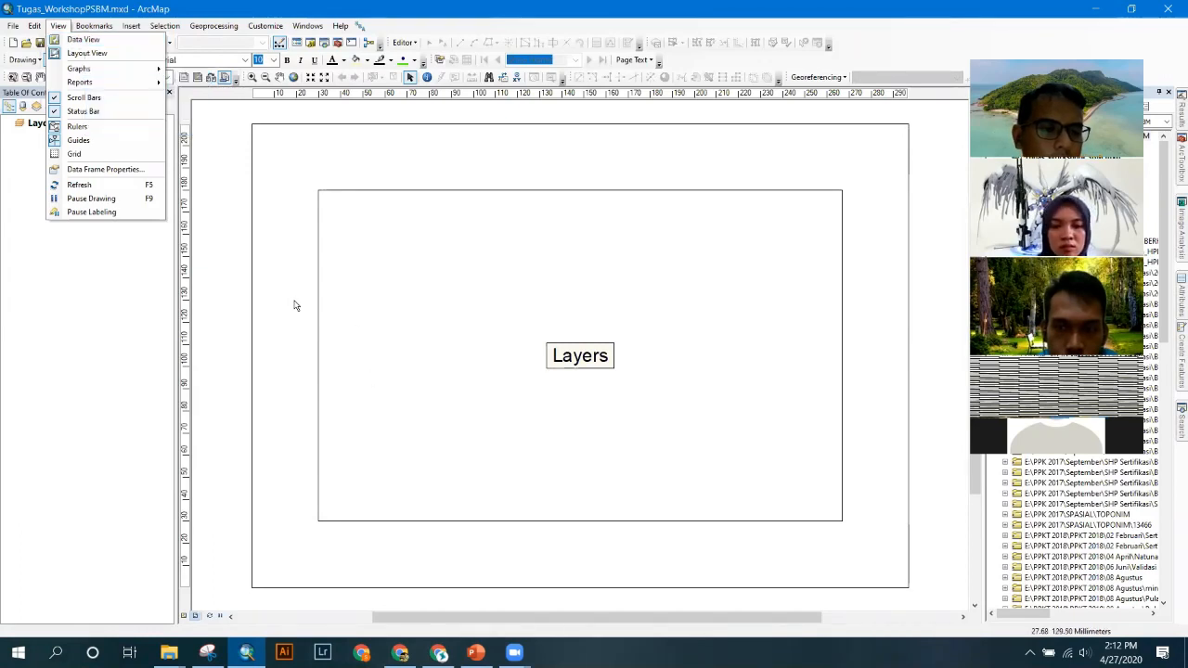
click(87, 53)
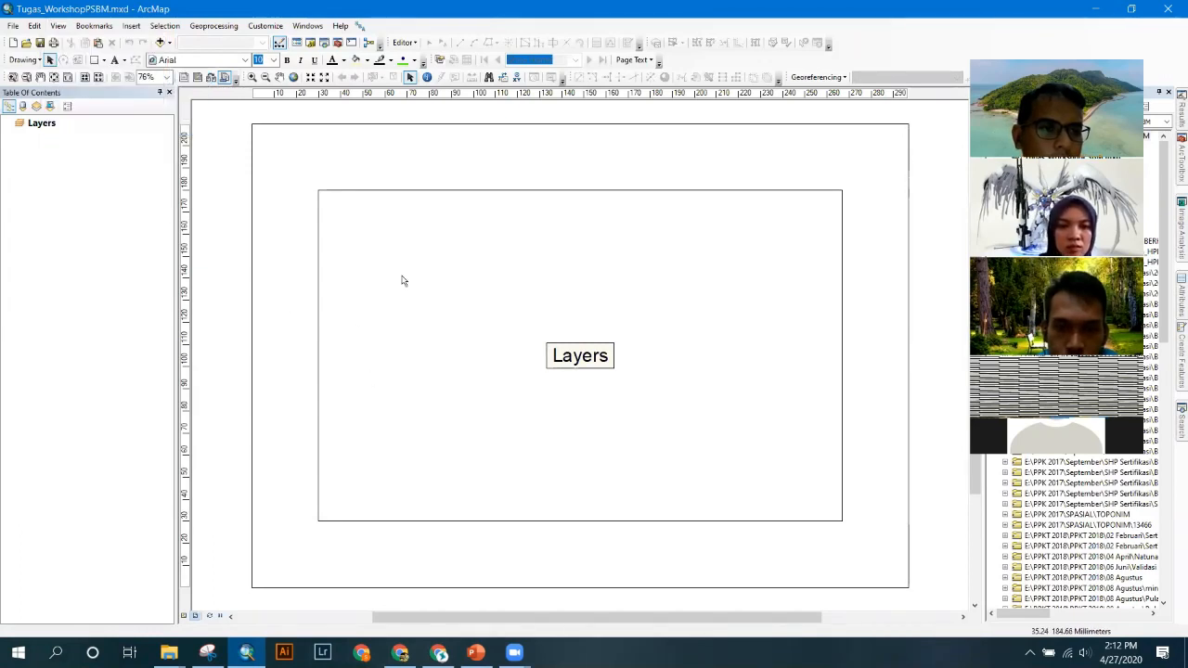
click(60, 26)
click(78, 41)
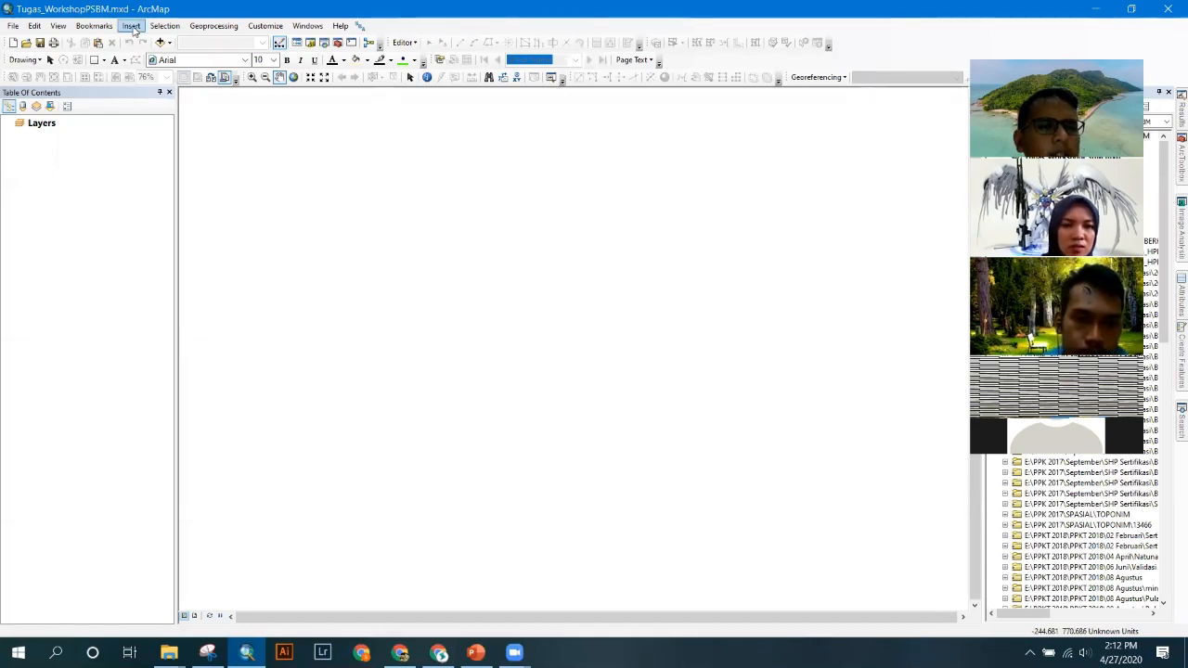
- Start adding data with a new folder connection and browse to the Nusamanuk (F:) drive under This PC
click(159, 42)
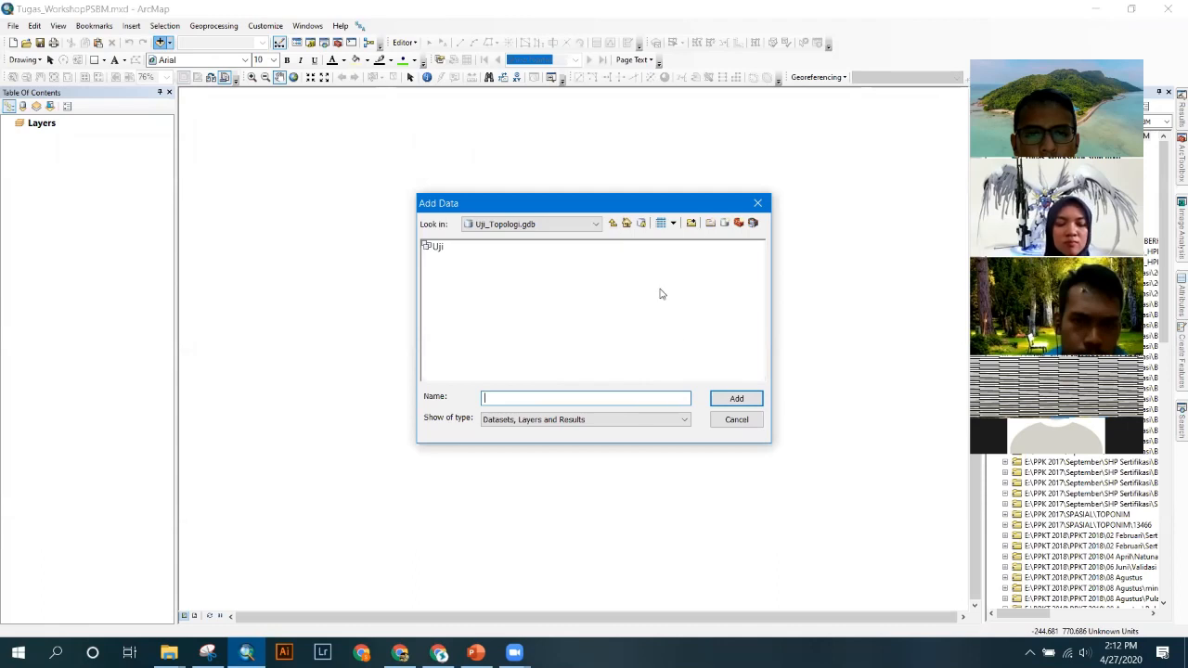
click(692, 224)
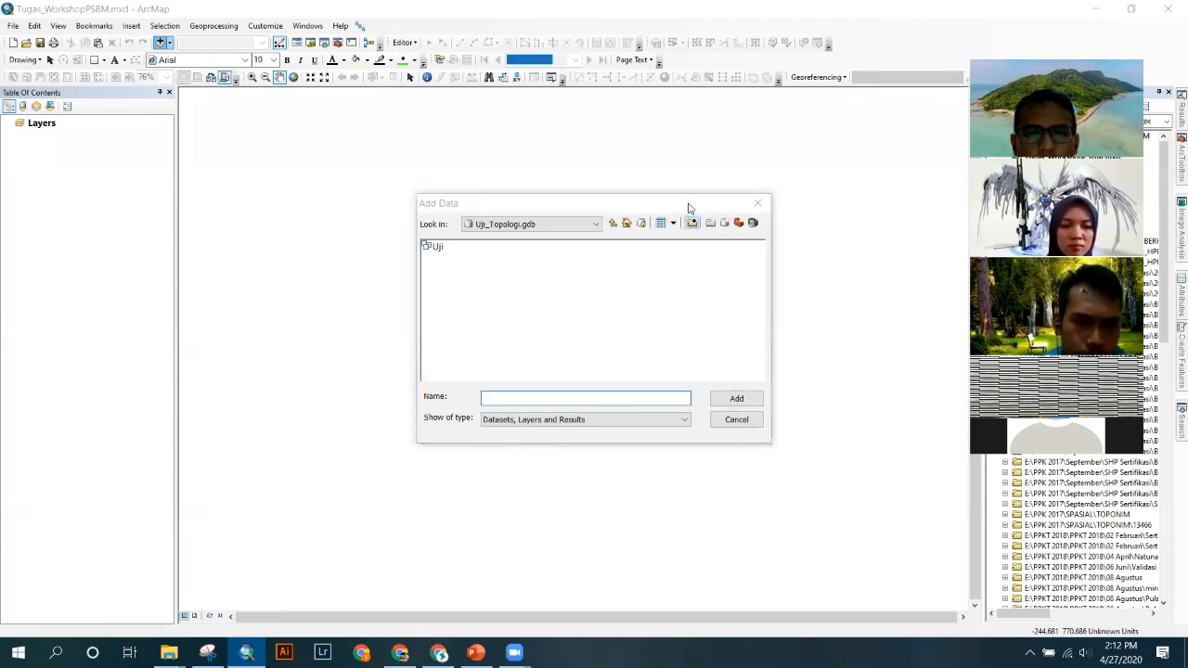
drag(689, 292, 683, 323)
scroll(682, 325, down, 1)
scroll(575, 339, up, 5)
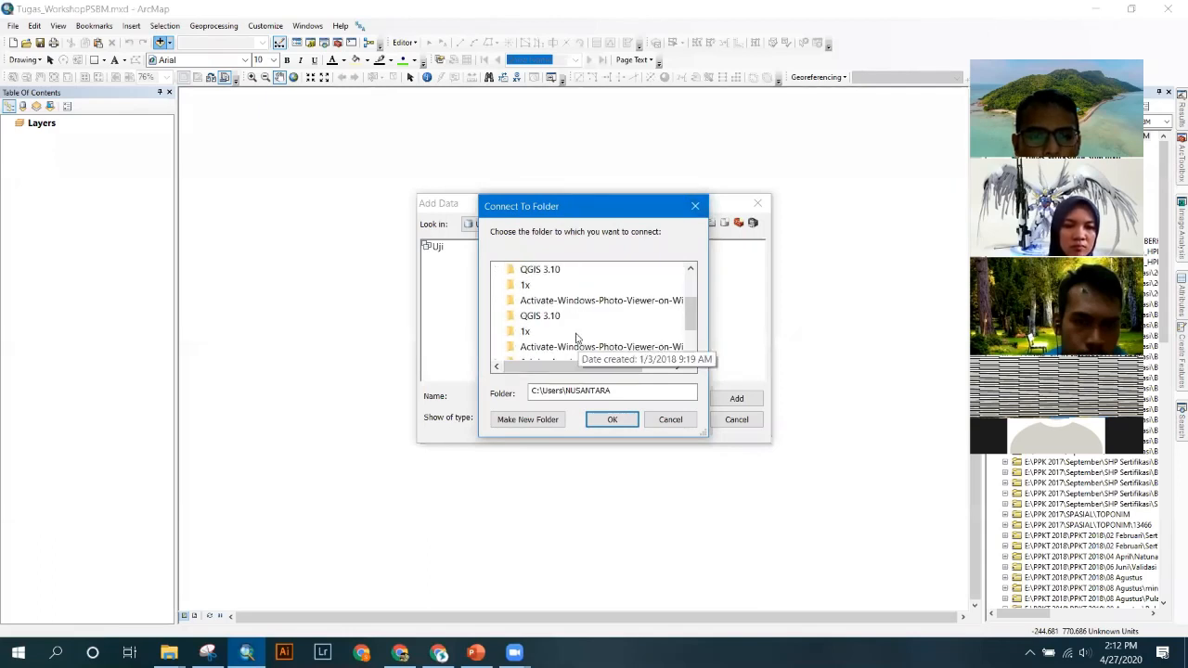
scroll(503, 335, down, 1)
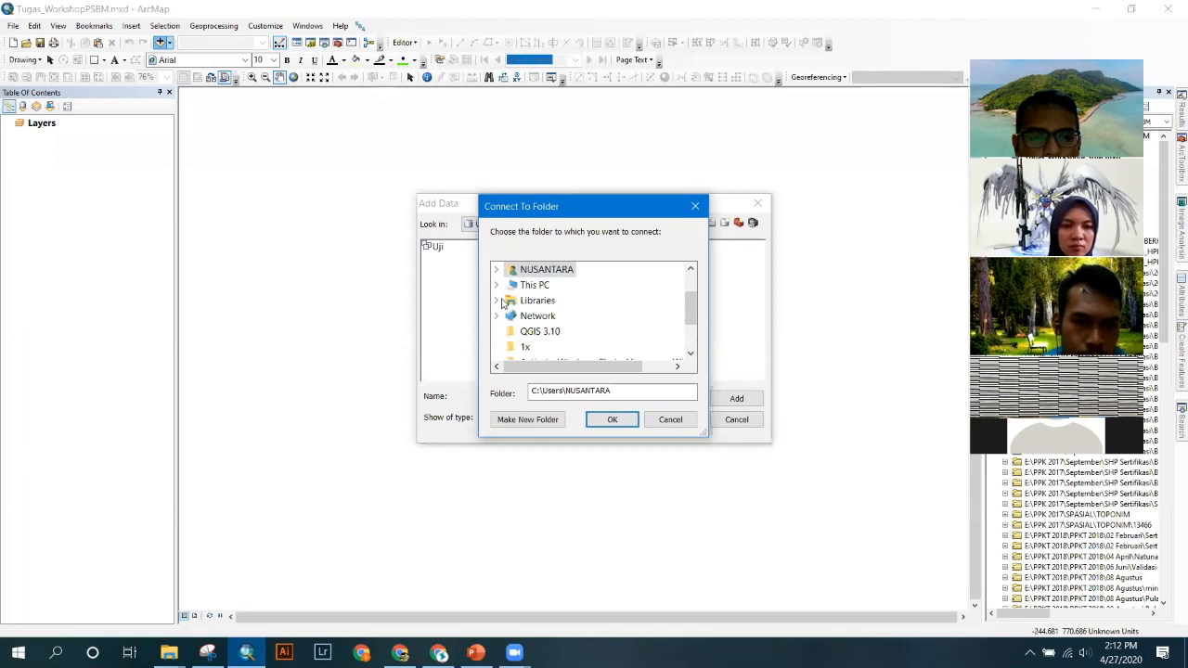
click(497, 286)
scroll(520, 316, down, 3)
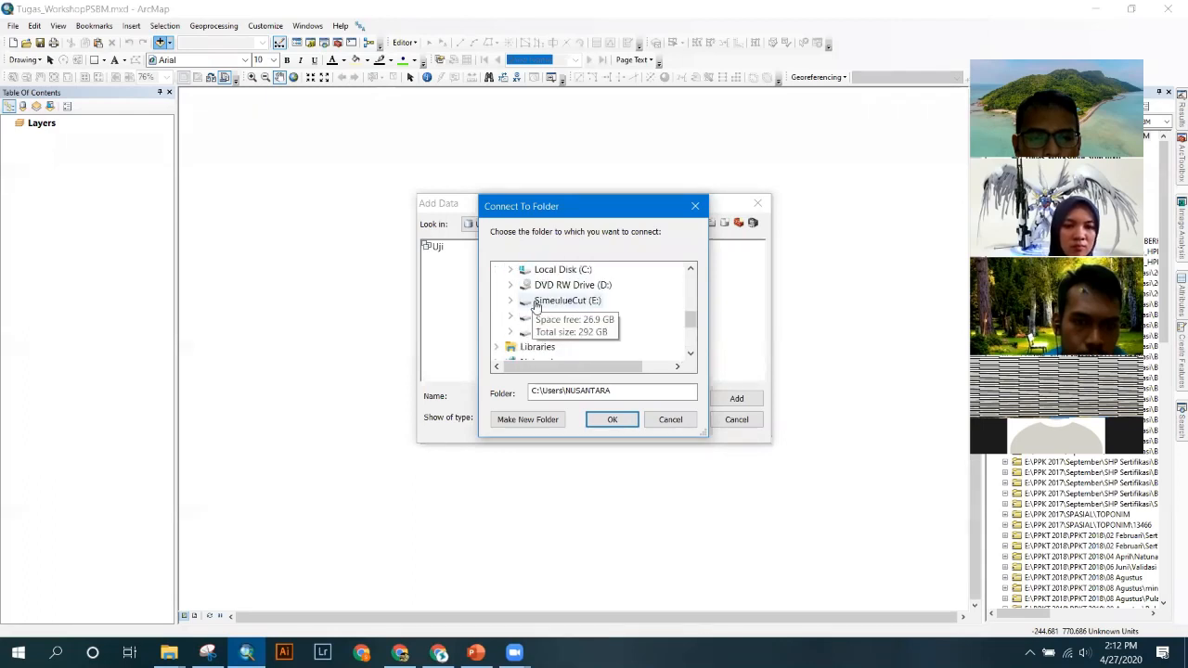
click(509, 316)
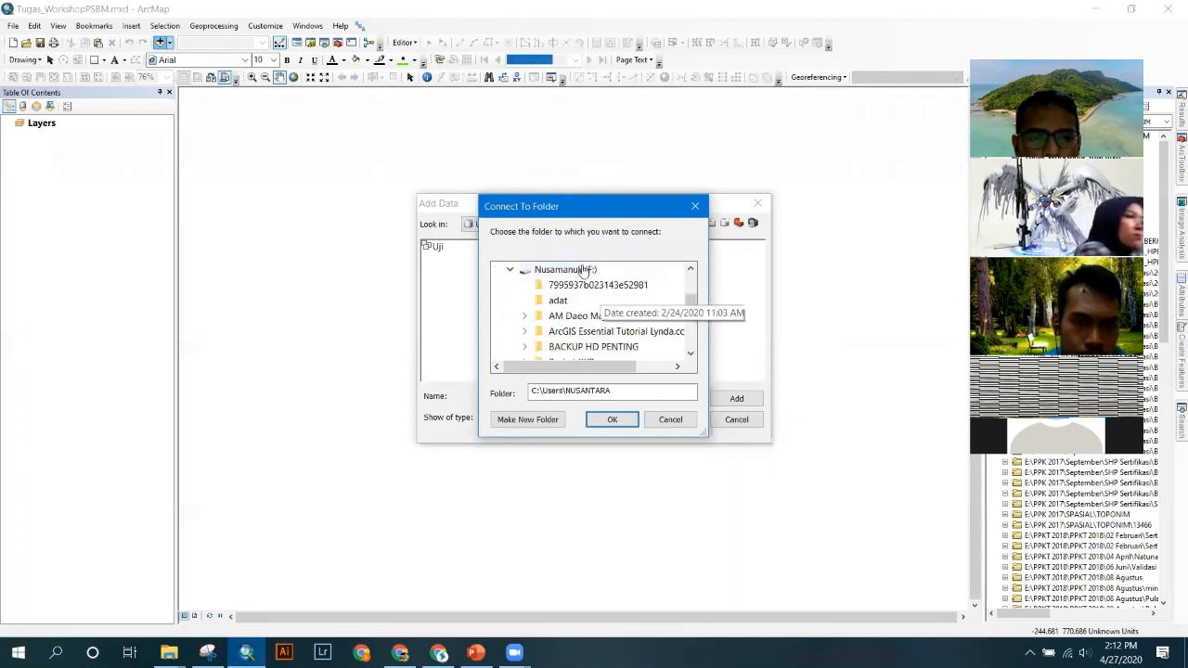
click(584, 270)
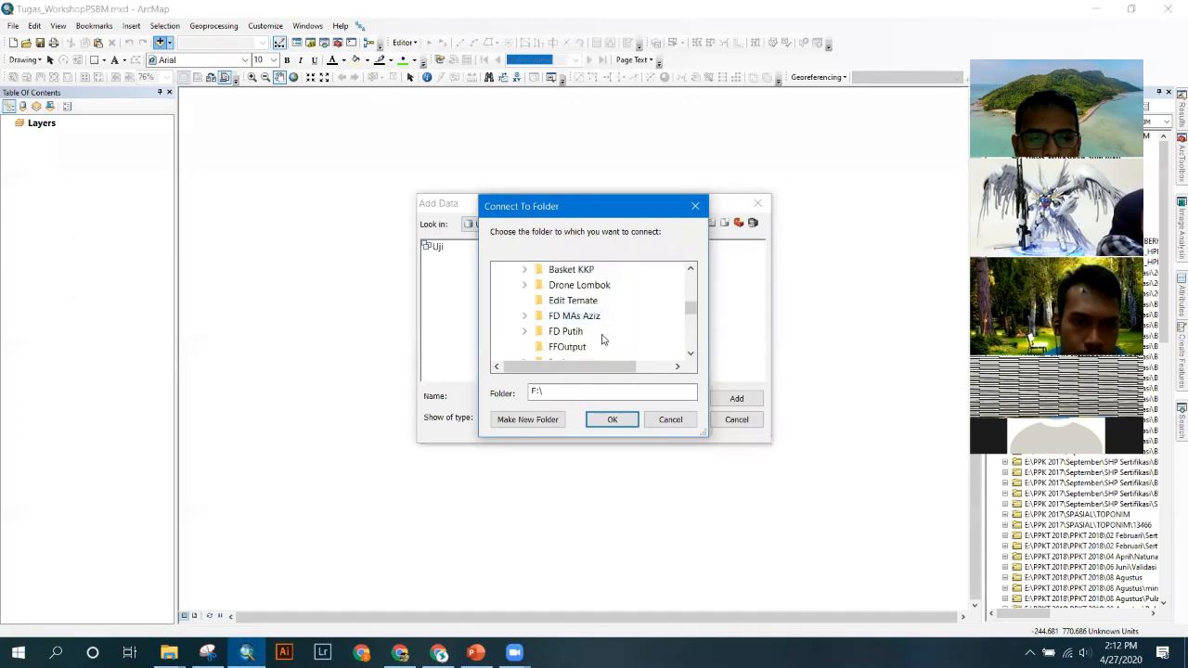
- Connect to the PSBM Mapping folder on the F: drive
scroll(604, 340, down, 1)
scroll(610, 338, down, 1)
scroll(611, 338, down, 2)
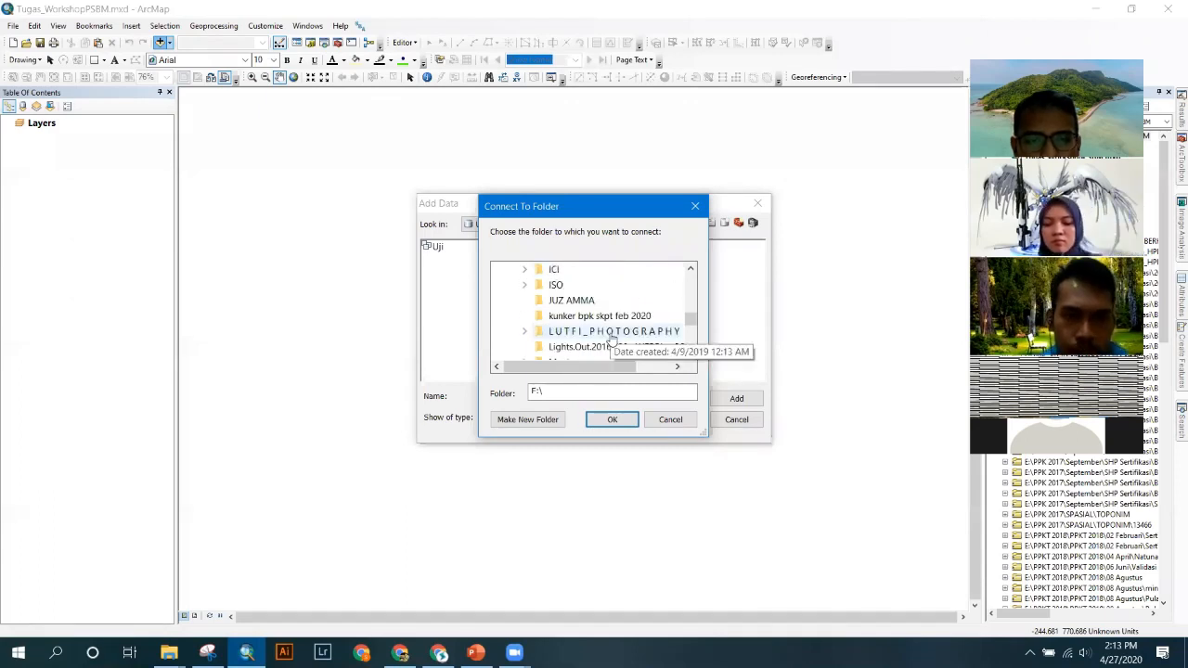
scroll(610, 340, down, 1)
double_click(580, 301)
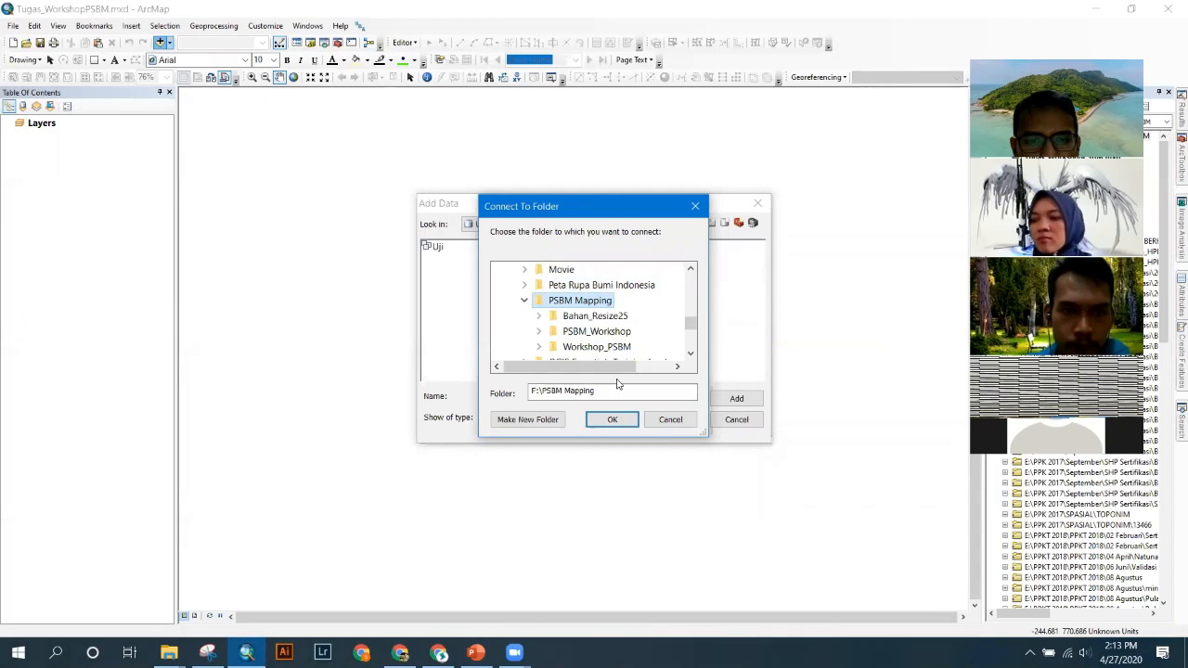
click(612, 419)
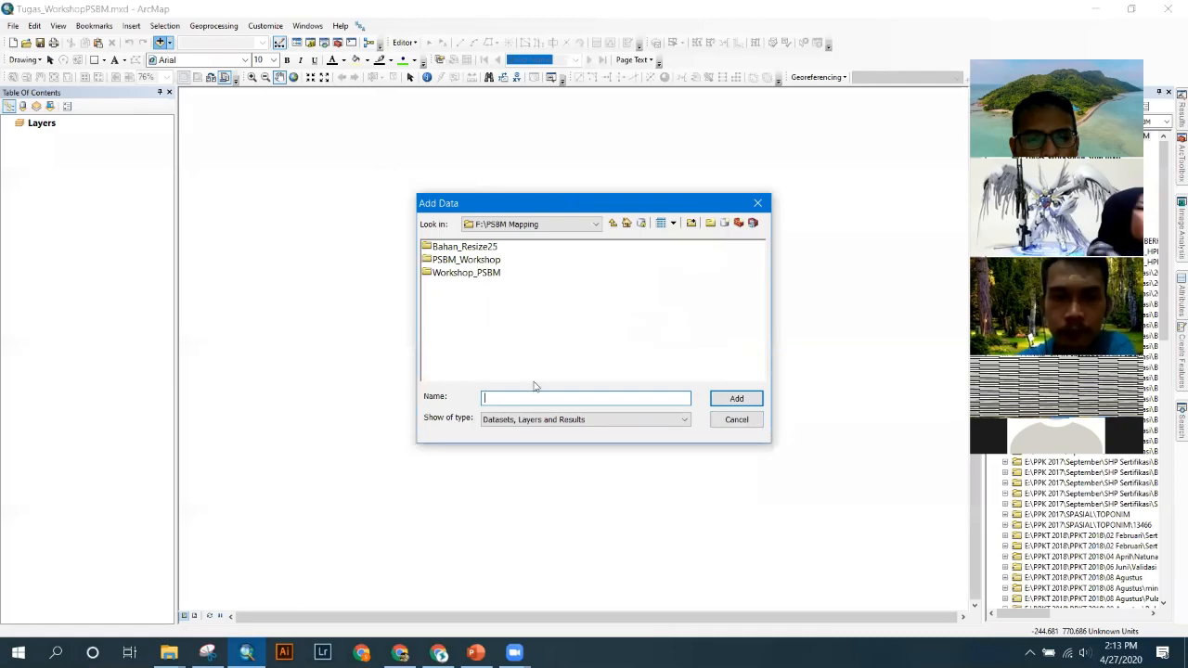
click(472, 274)
click(561, 427)
click(671, 365)
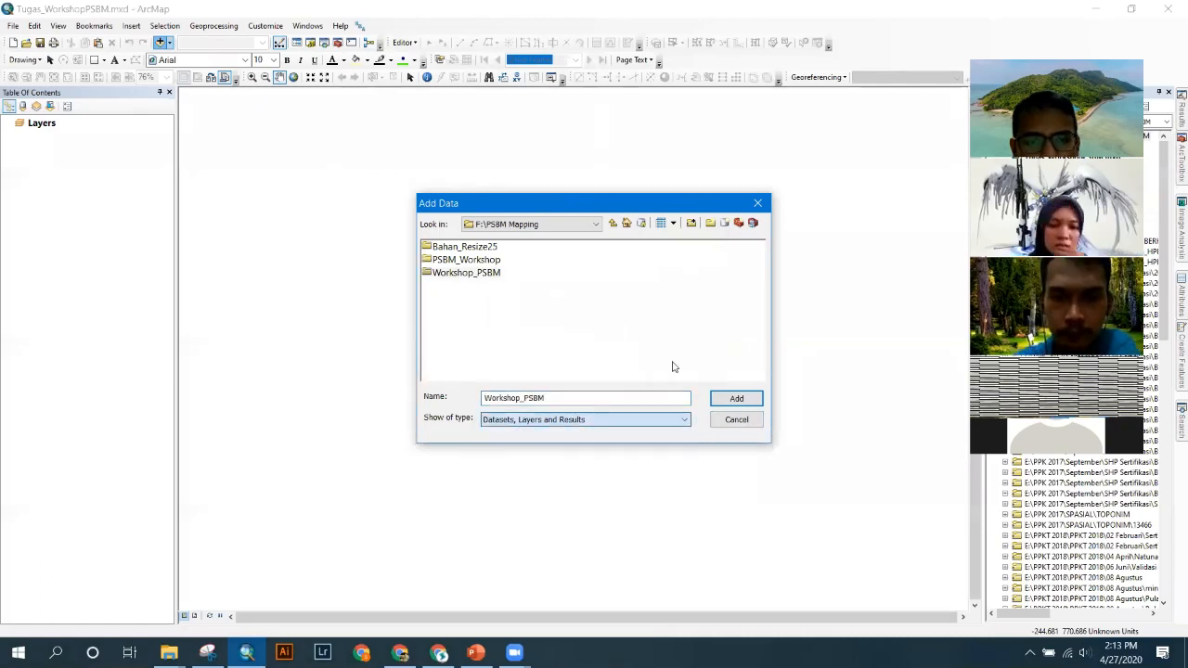
click(573, 227)
click(568, 239)
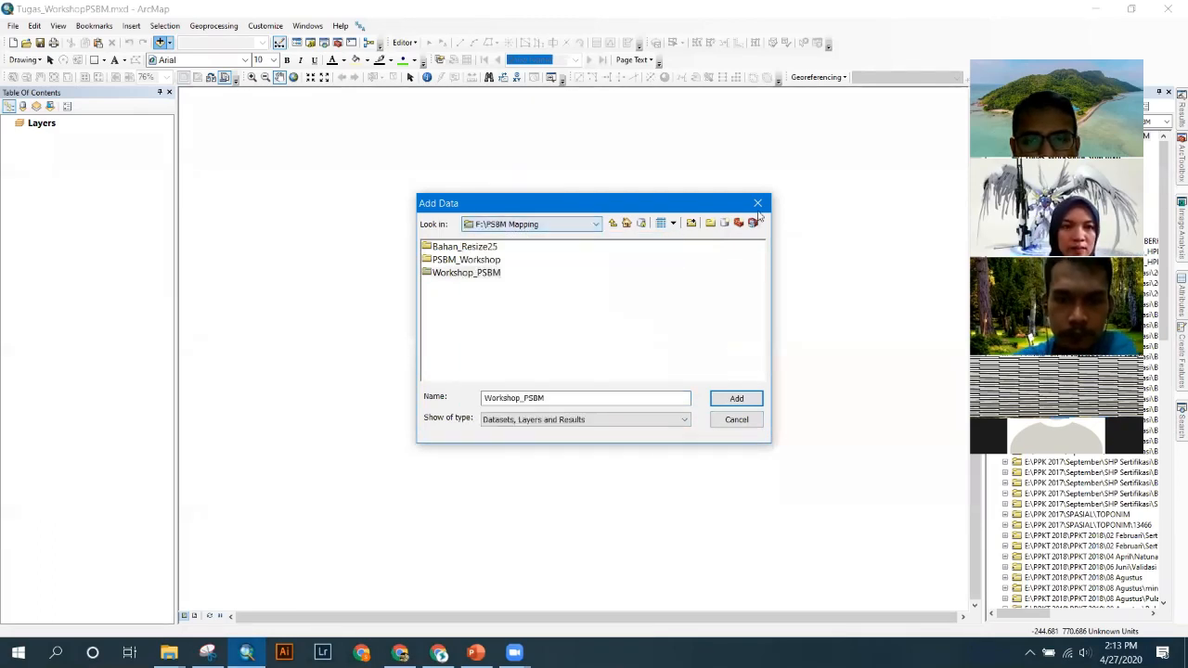
click(758, 204)
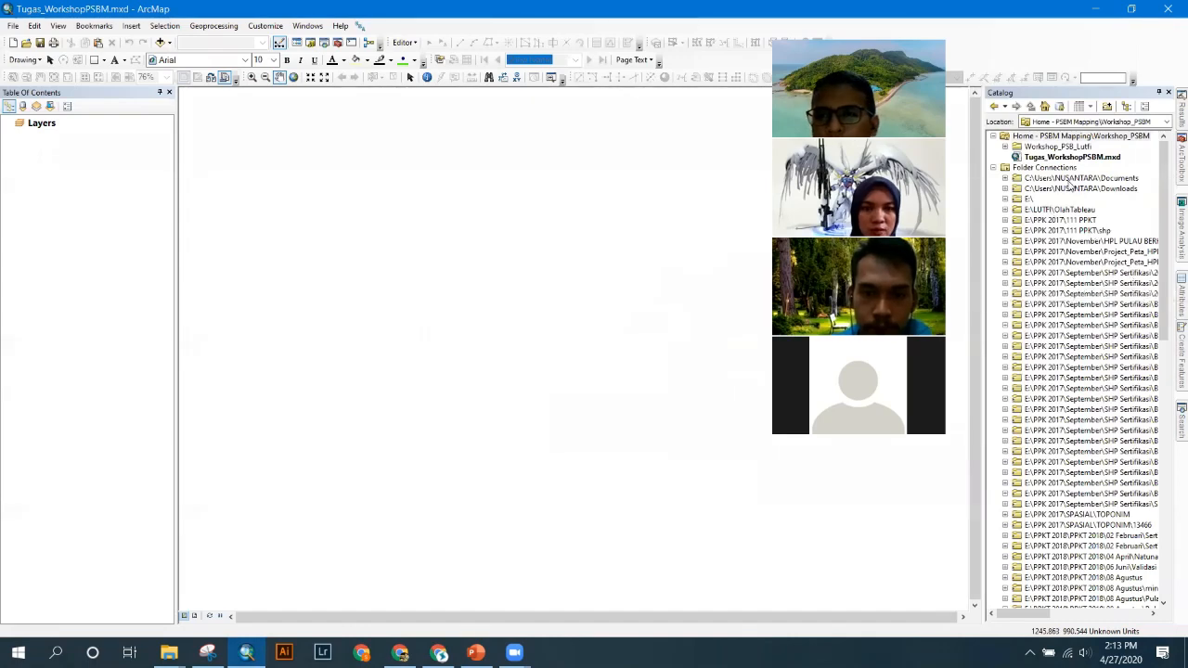
- Expand the home folder's workshop project in the catalog down to 3_dsm_ortho and its 2_mosaic folder
click(1079, 138)
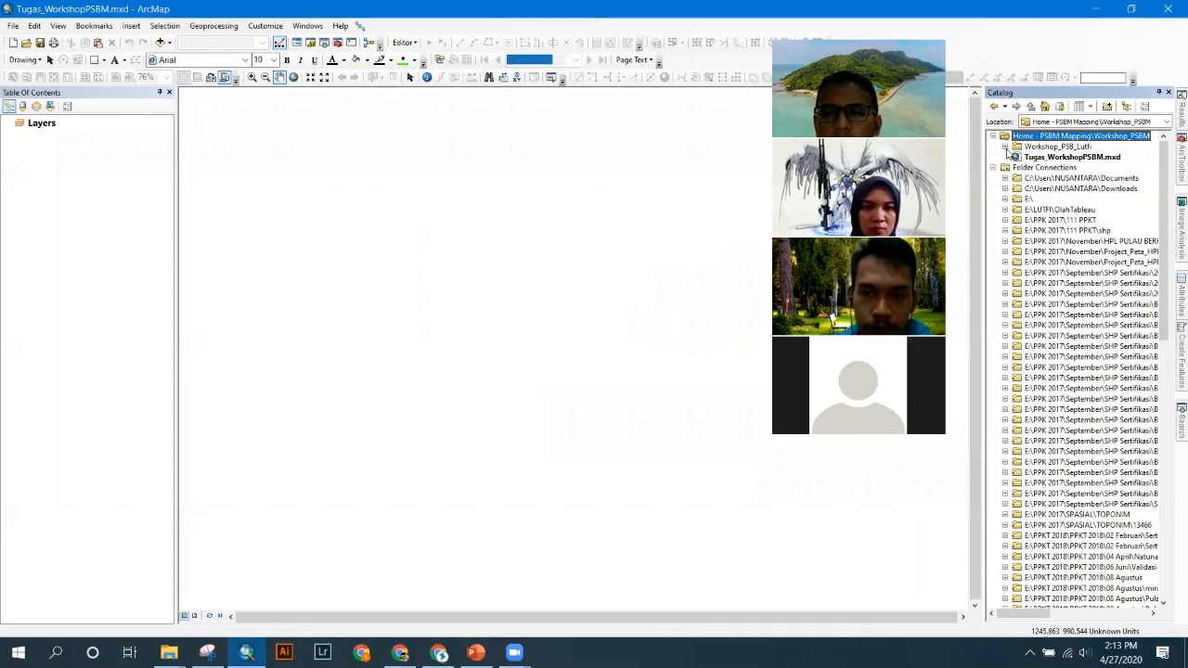
click(1004, 147)
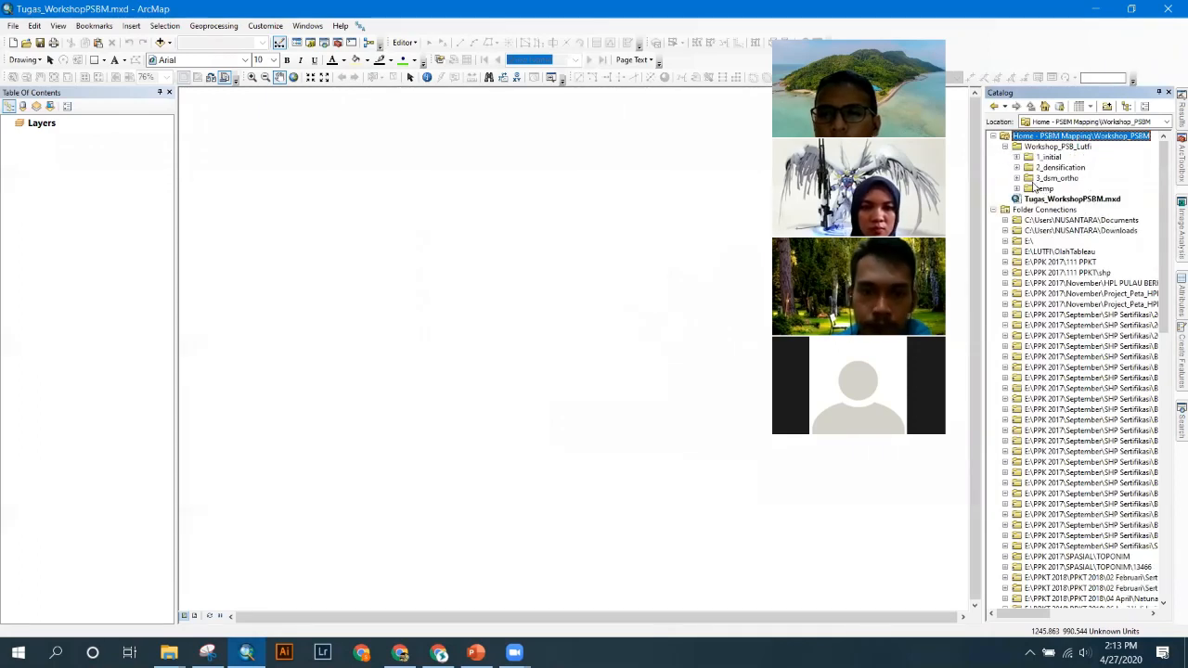
double_click(1067, 177)
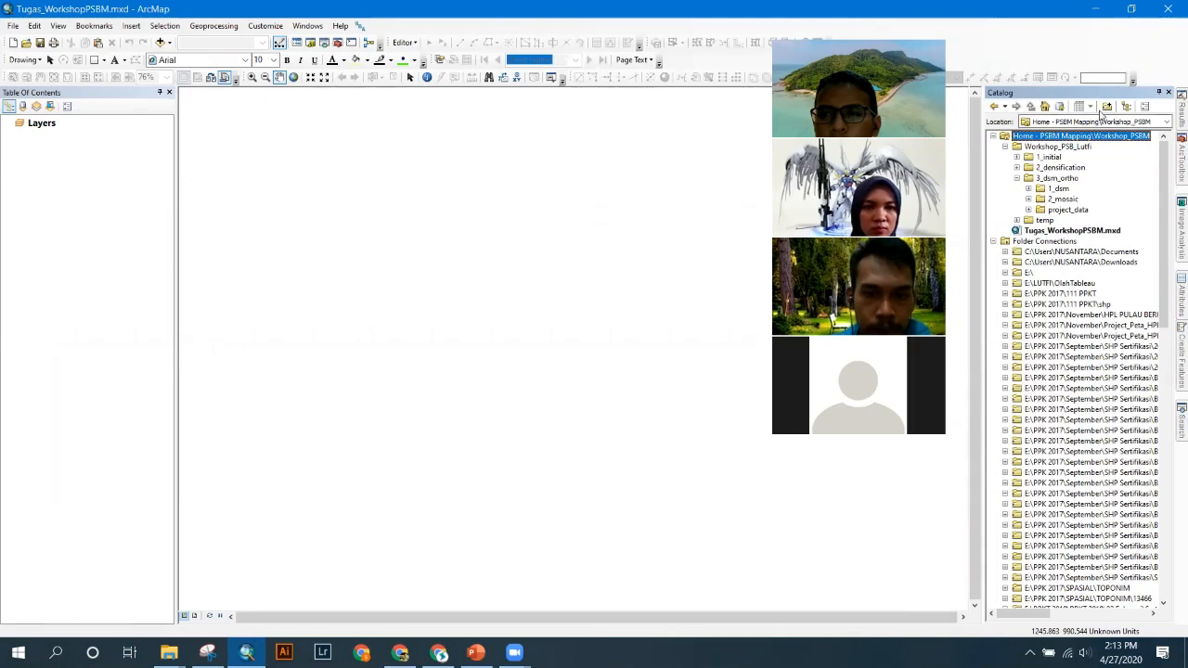
click(1028, 199)
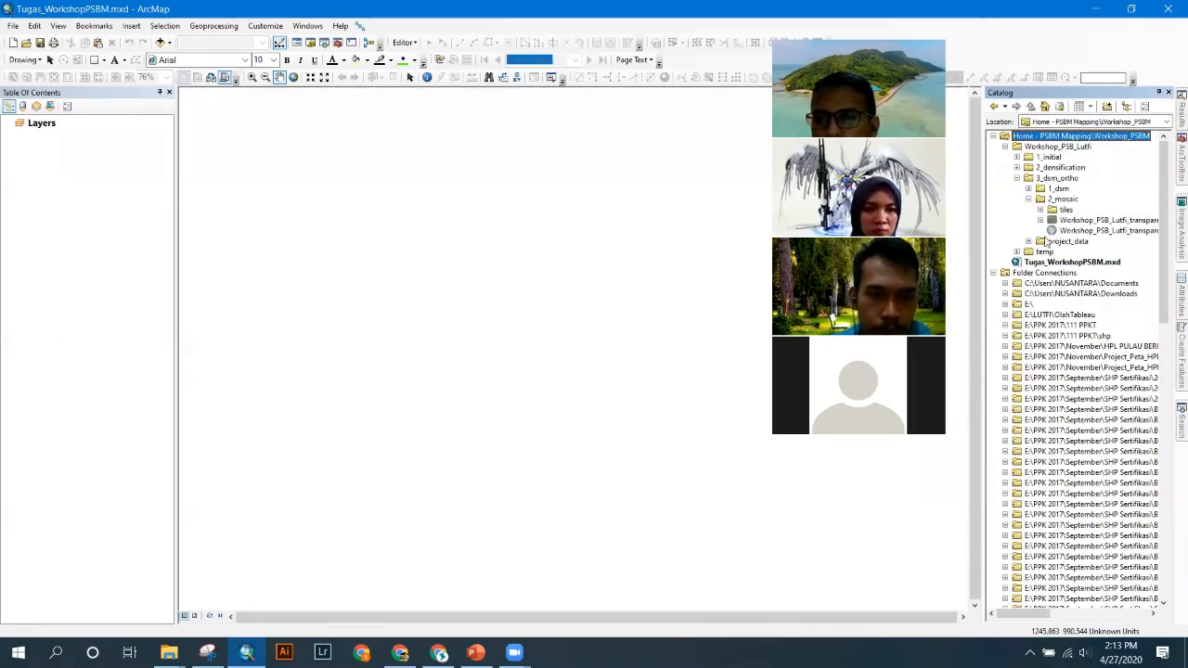
click(1028, 200)
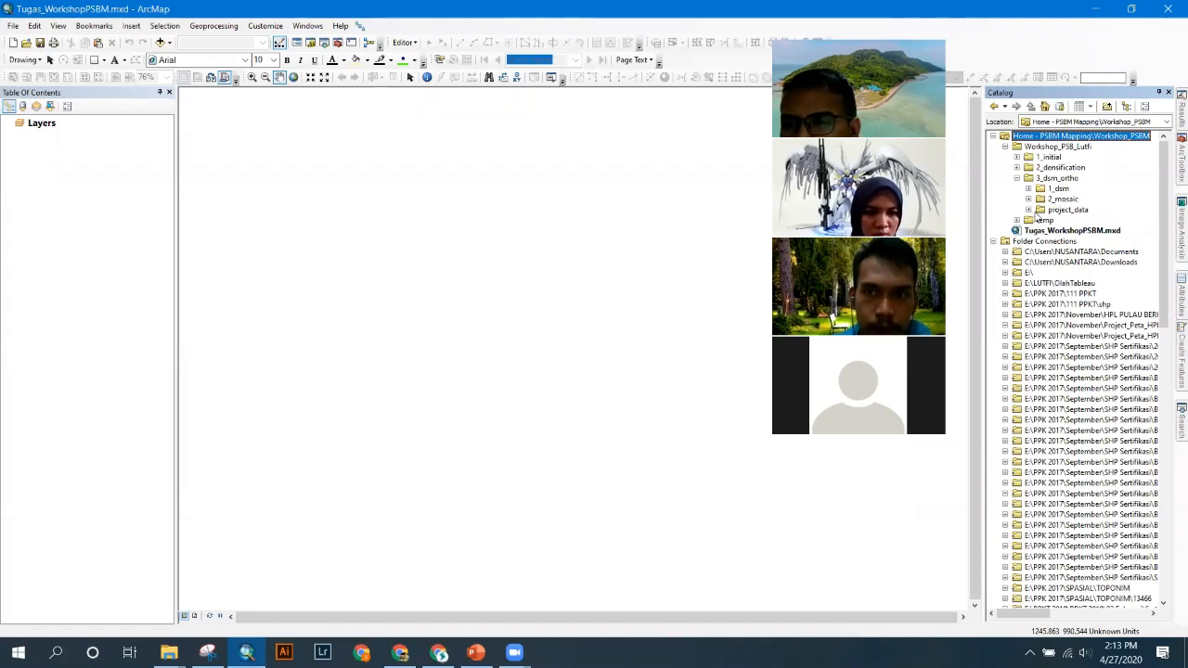
click(1028, 199)
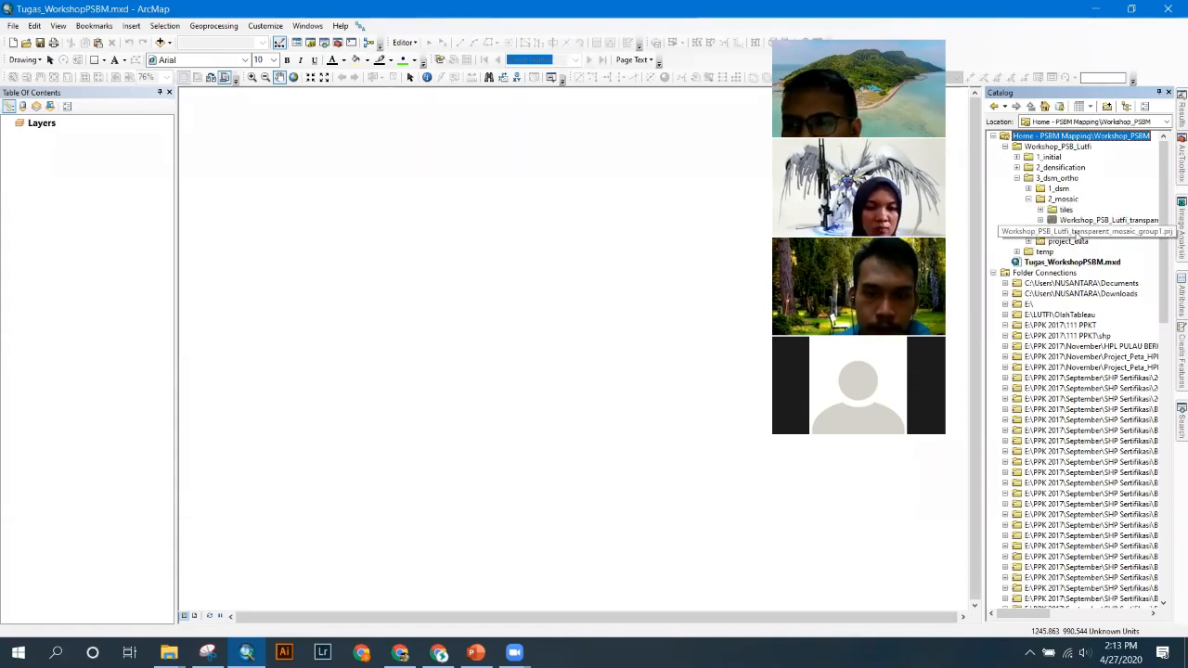
- Widen the catalog and add the transparent mosaic group1 TIFF from 2_mosaic to the map, building pyramids with Nearest Neighbor resampling
click(1079, 222)
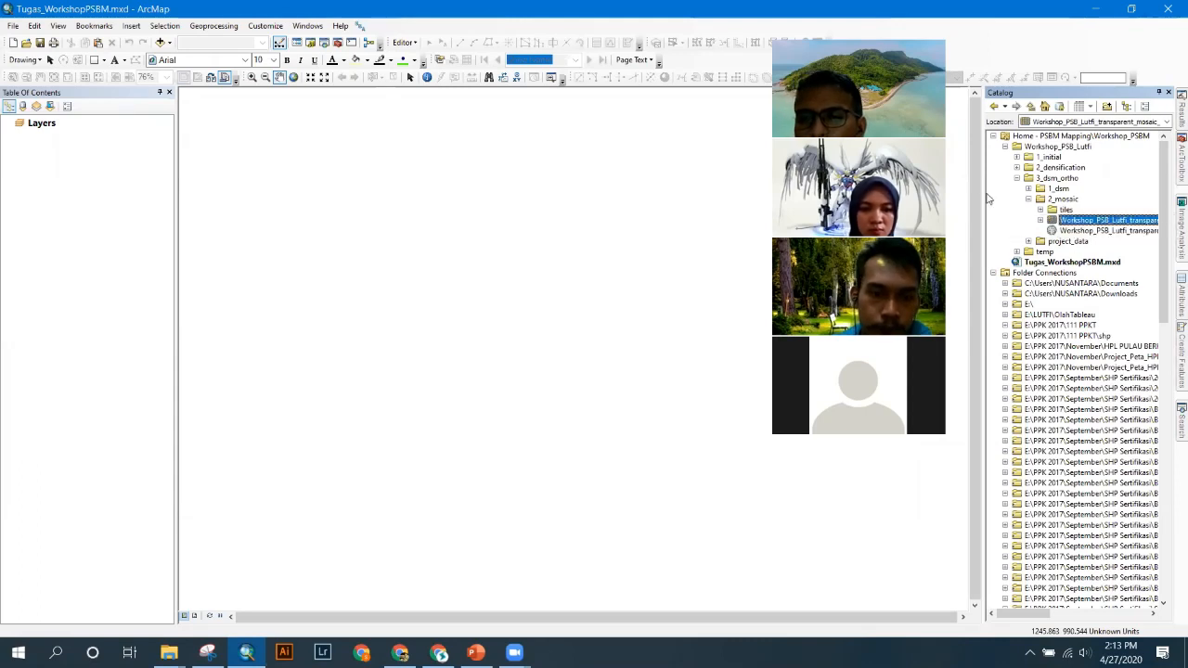
drag(981, 189, 971, 189)
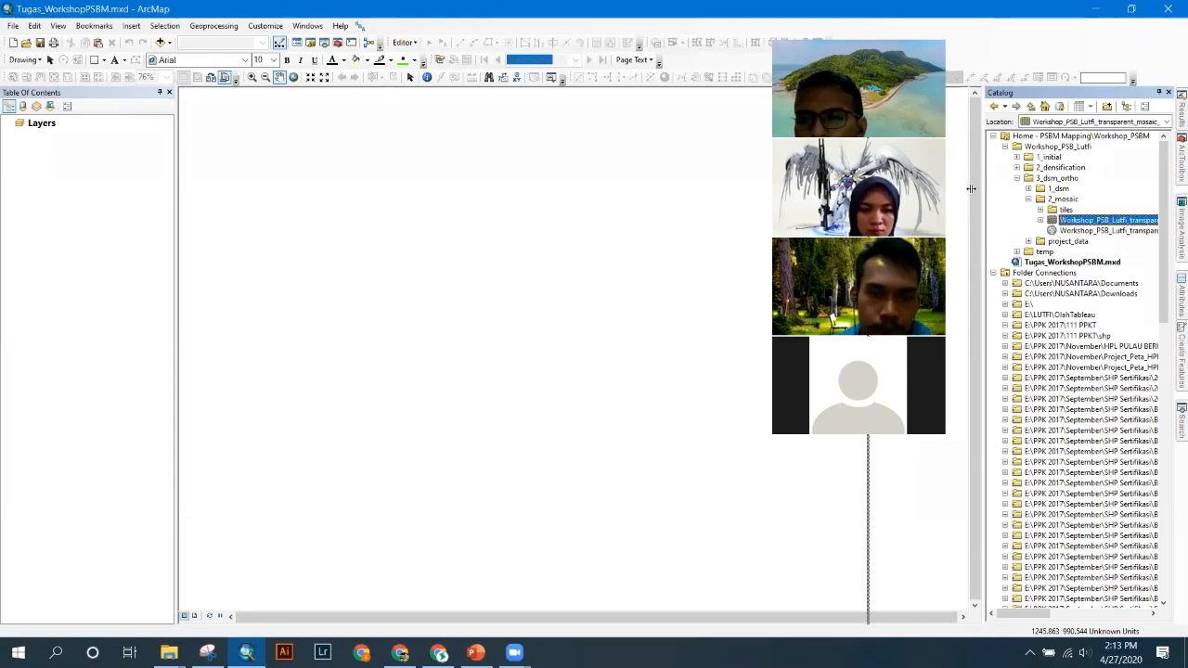
drag(868, 188, 868, 188)
drag(1065, 224, 59, 148)
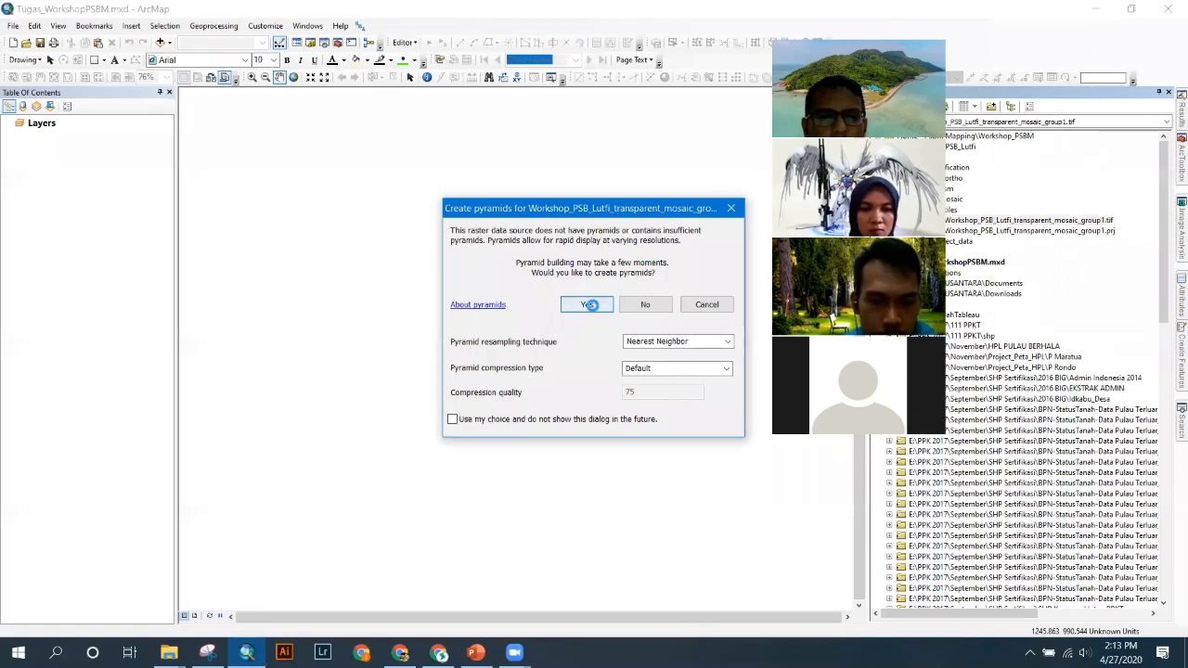
click(588, 306)
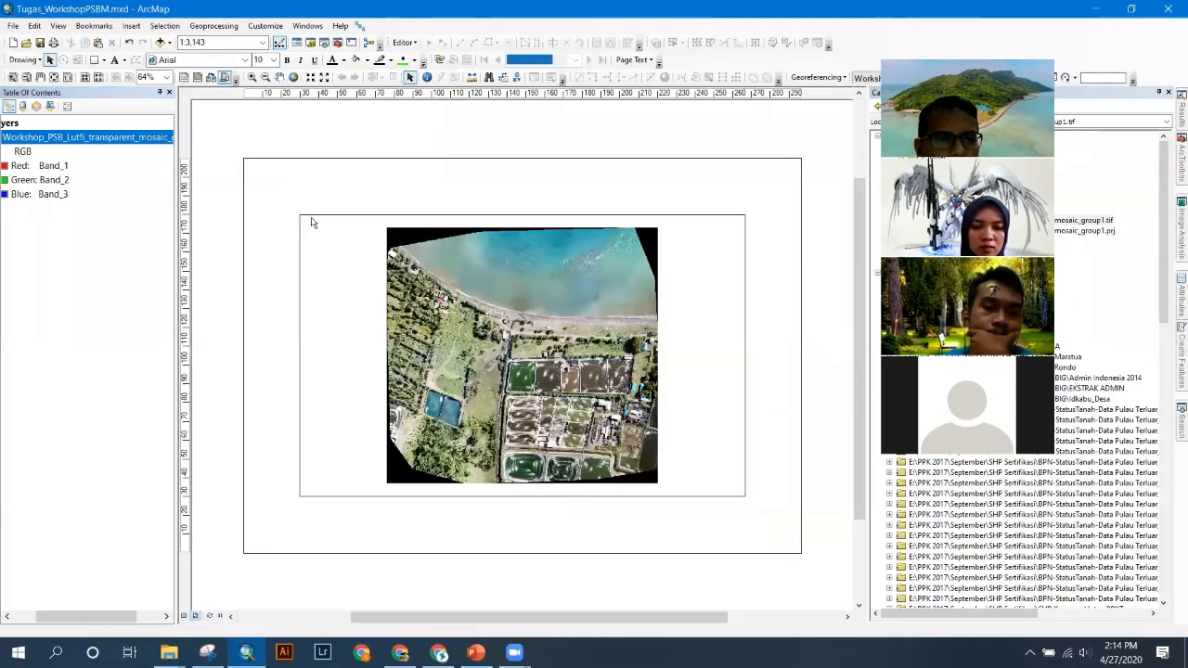
- Move the data frame to the page's upper-left corner and resize it to about 206 x 195 mm, consulting the sample layout slide in PowerPoint
click(312, 218)
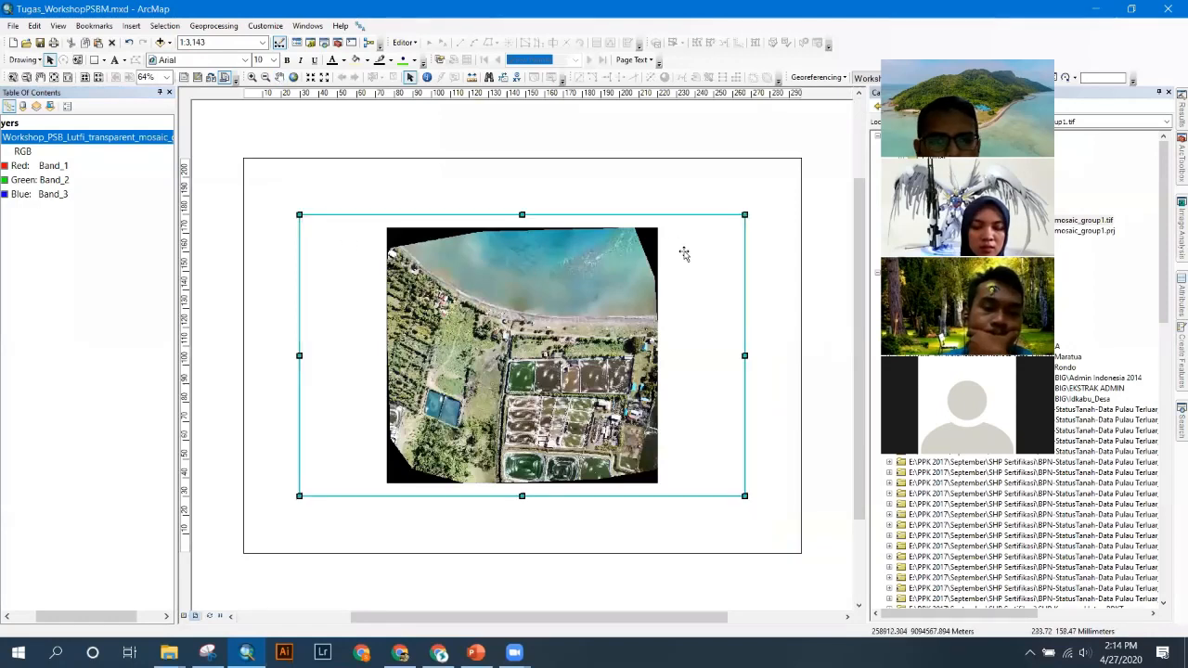
drag(697, 267, 667, 236)
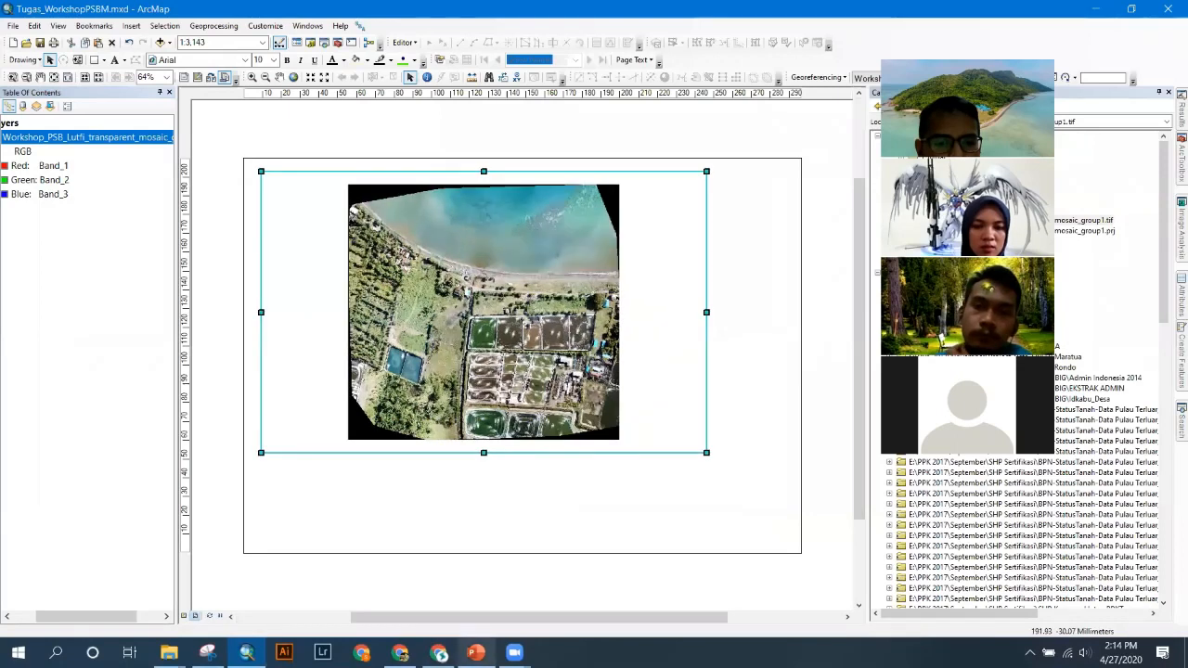
key(alt+Tab)
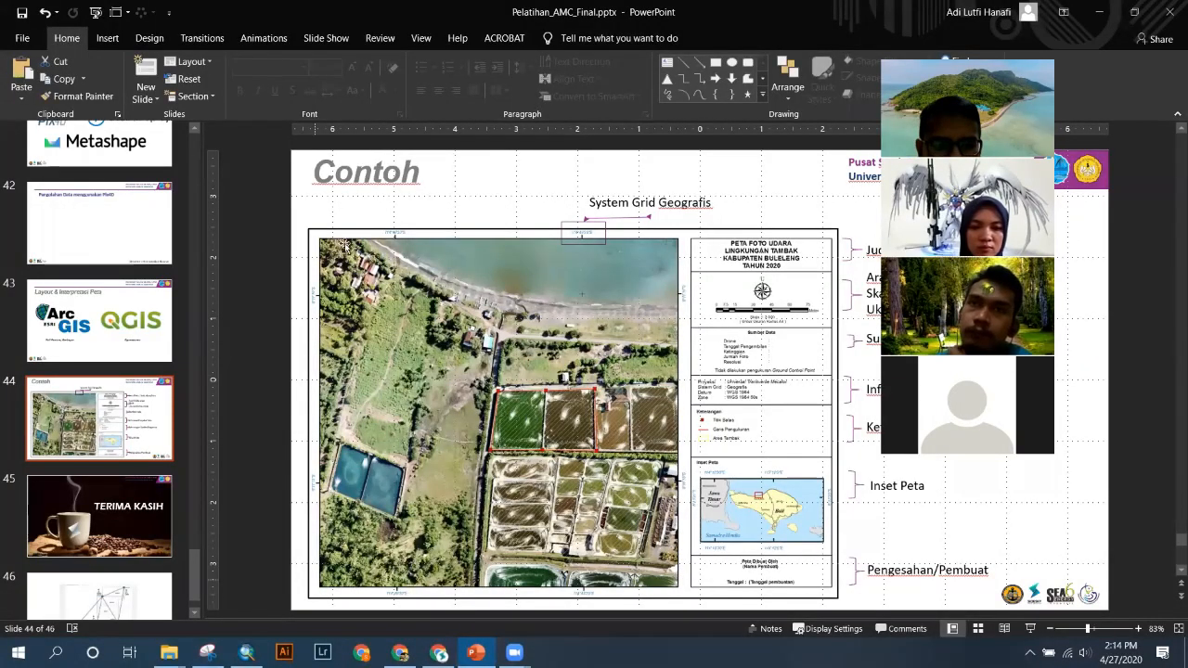
key(alt+Tab)
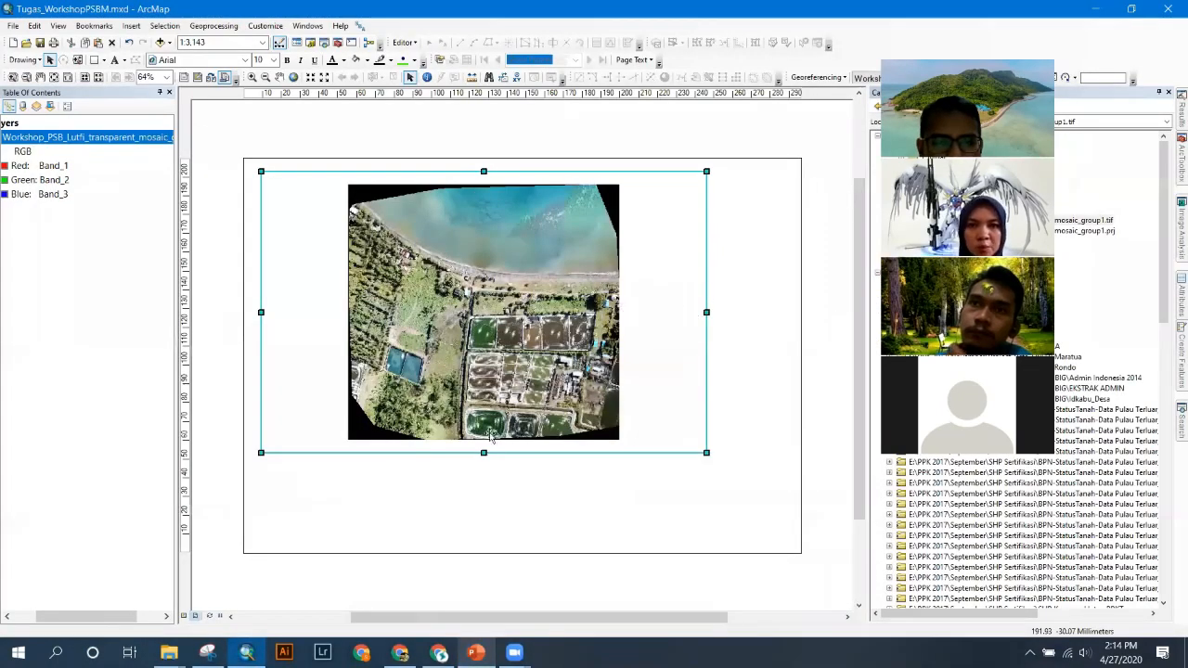
drag(432, 535, 427, 538)
drag(625, 355, 648, 354)
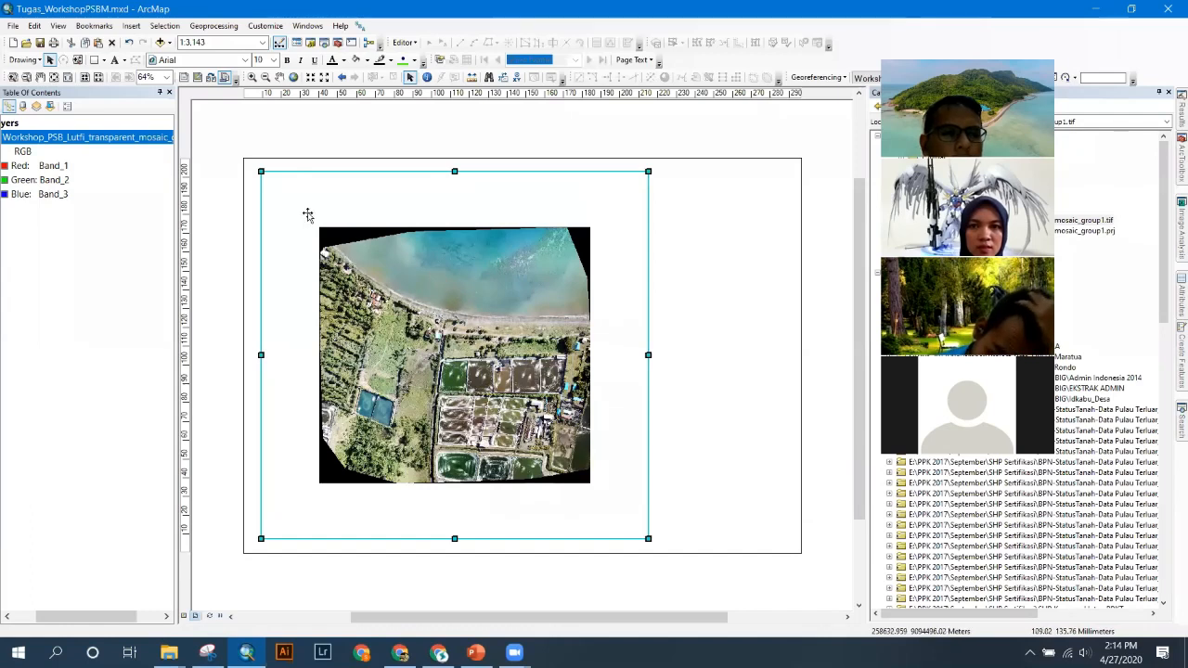
- Set the data frame's map scale to 1:2,000 so the aerial photo fills the frame
scroll(418, 278, down, 2)
scroll(419, 275, up, 2)
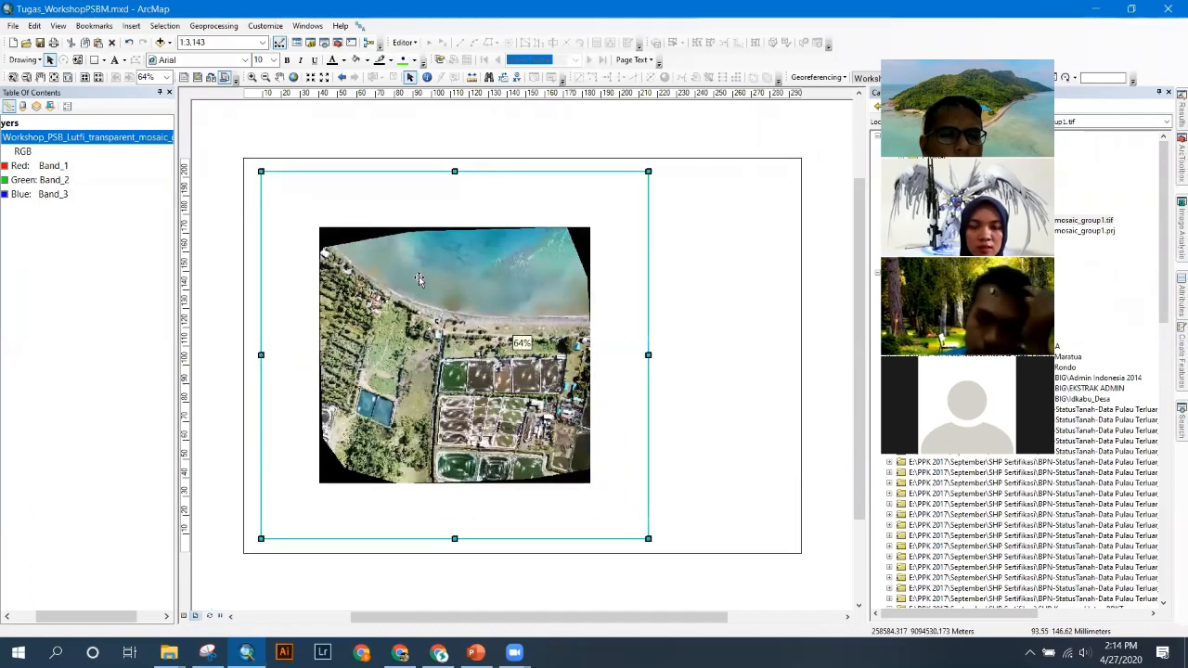
scroll(418, 275, down, 1)
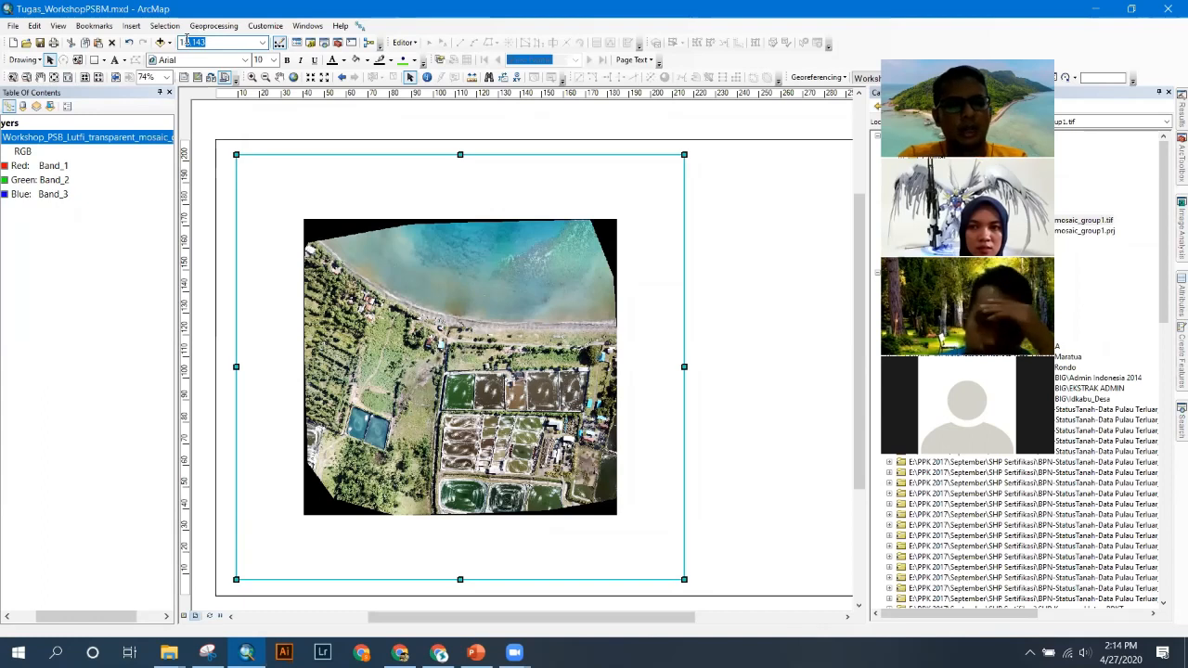
text(1:2000)
key(Return)
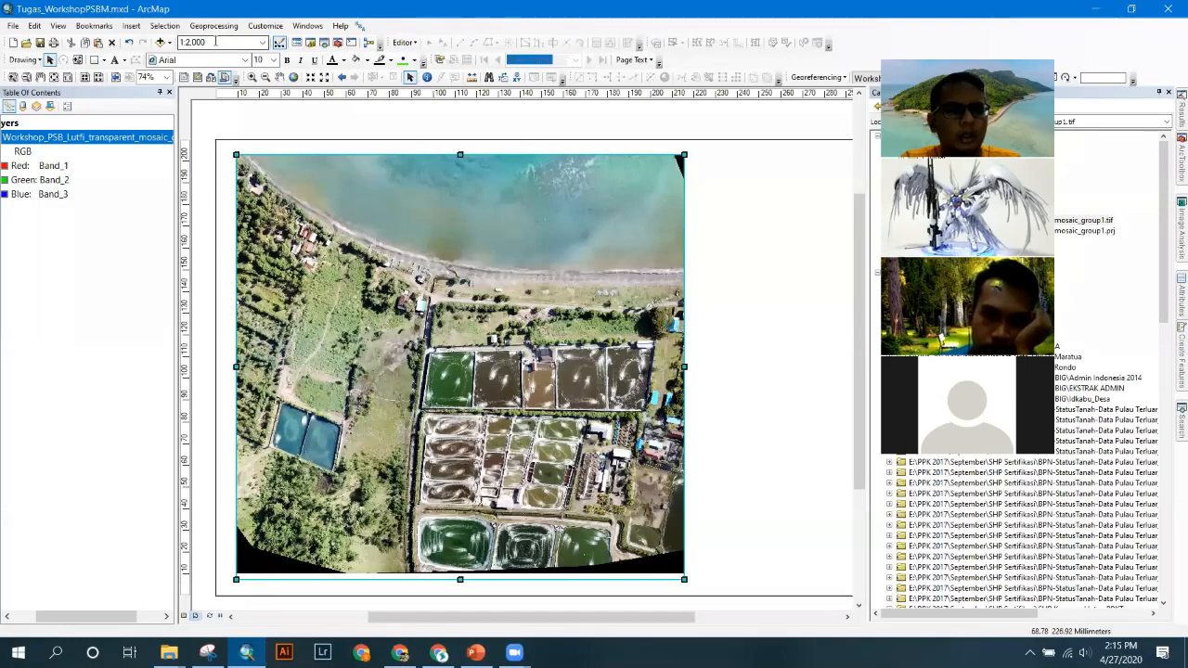
drag(215, 43, 180, 43)
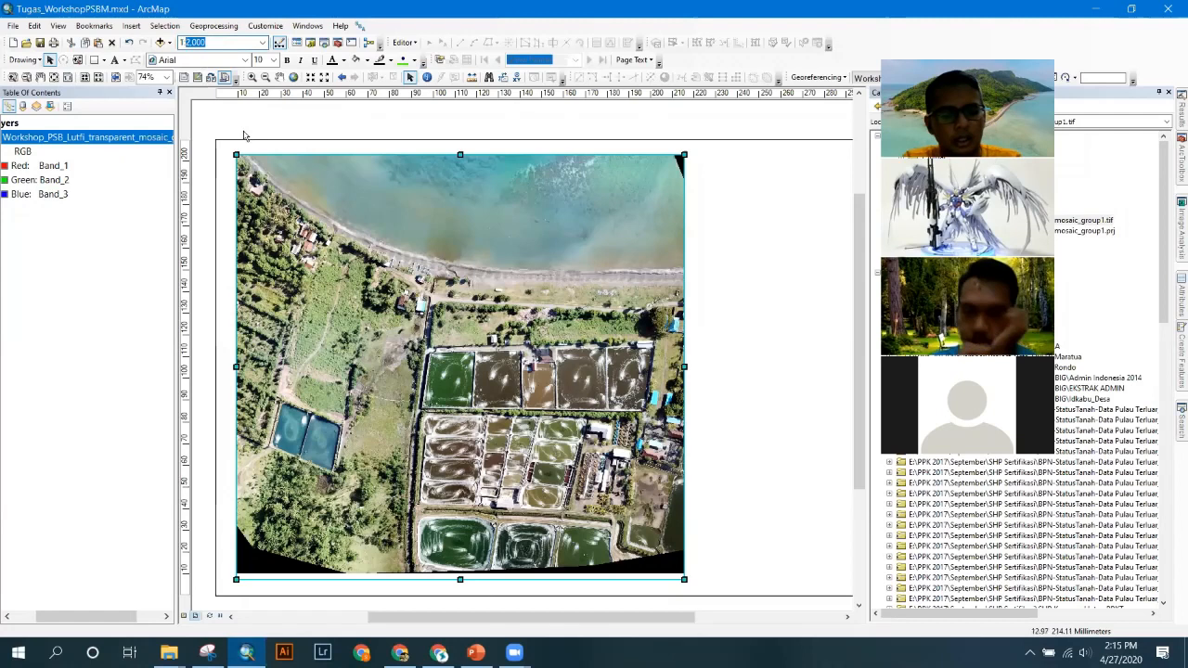
- Try a map scale of 1:1,500 for the data frame
text(1:154)
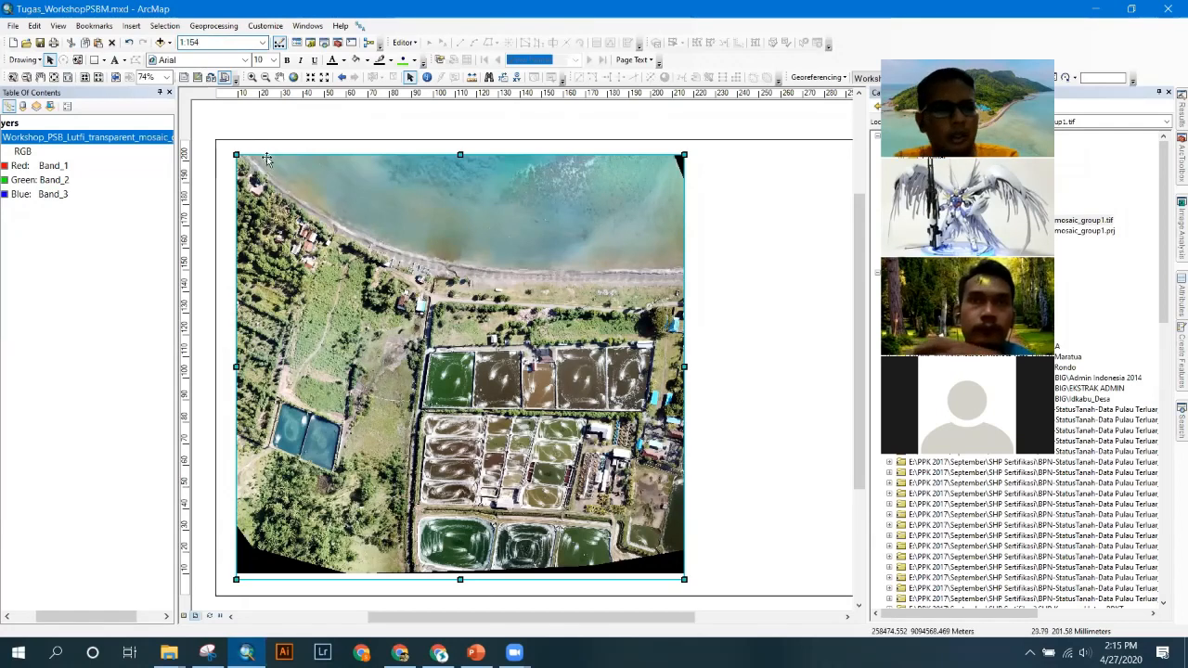
key(BackSpace)
text(00)
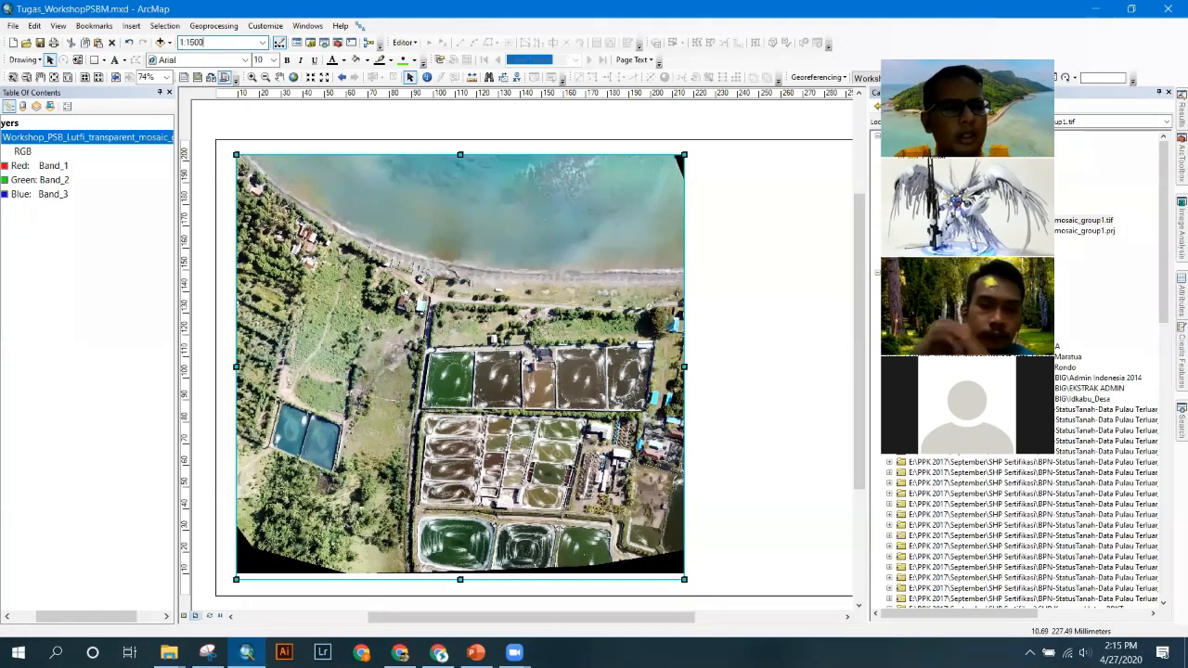
key(Return)
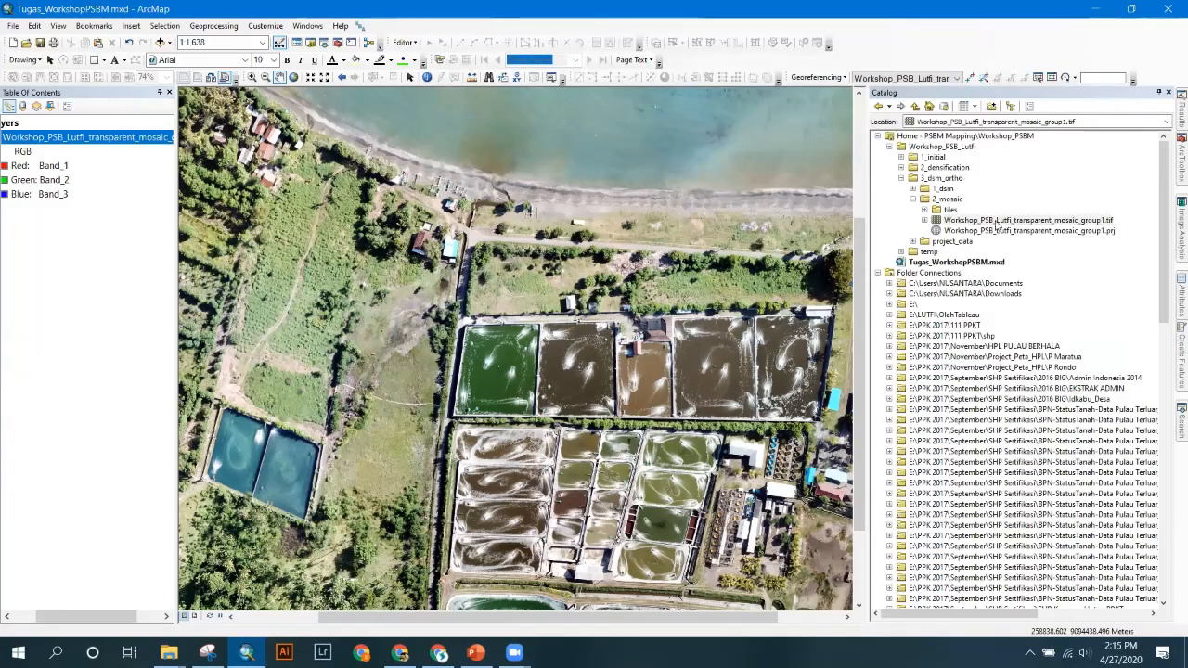
- Collapse 3_dsm_ortho in the catalog and start a new point shapefile named Lokasi_Kantor in the workshop project folder
click(900, 178)
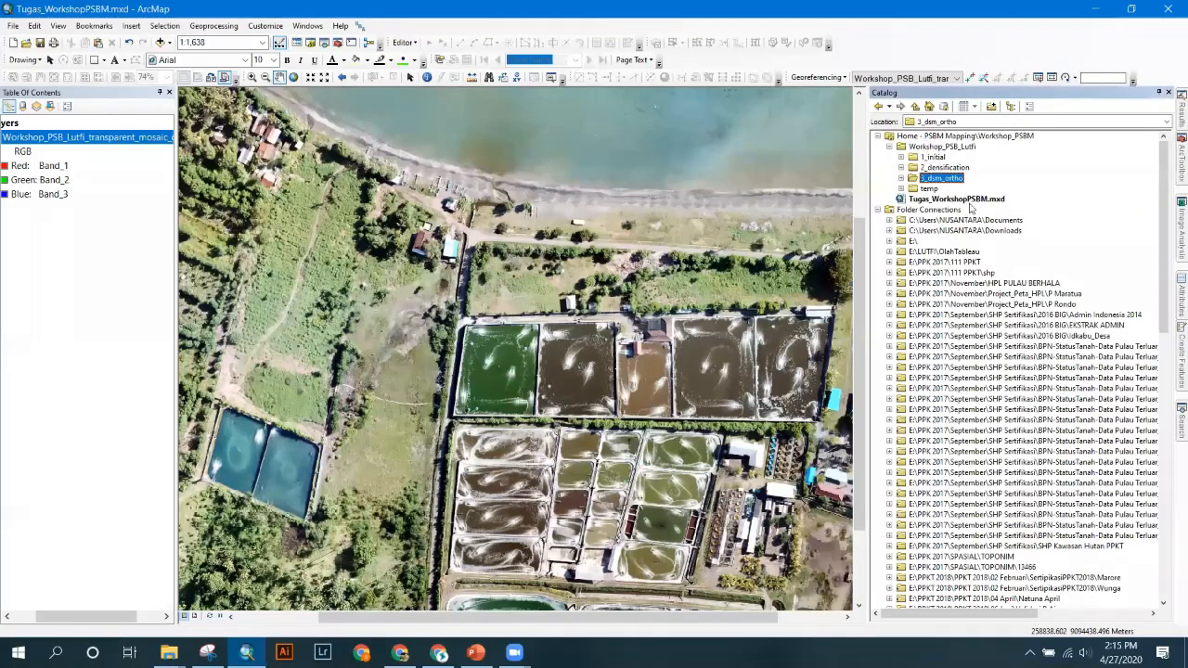
right_click(939, 147)
mouse_move(965, 224)
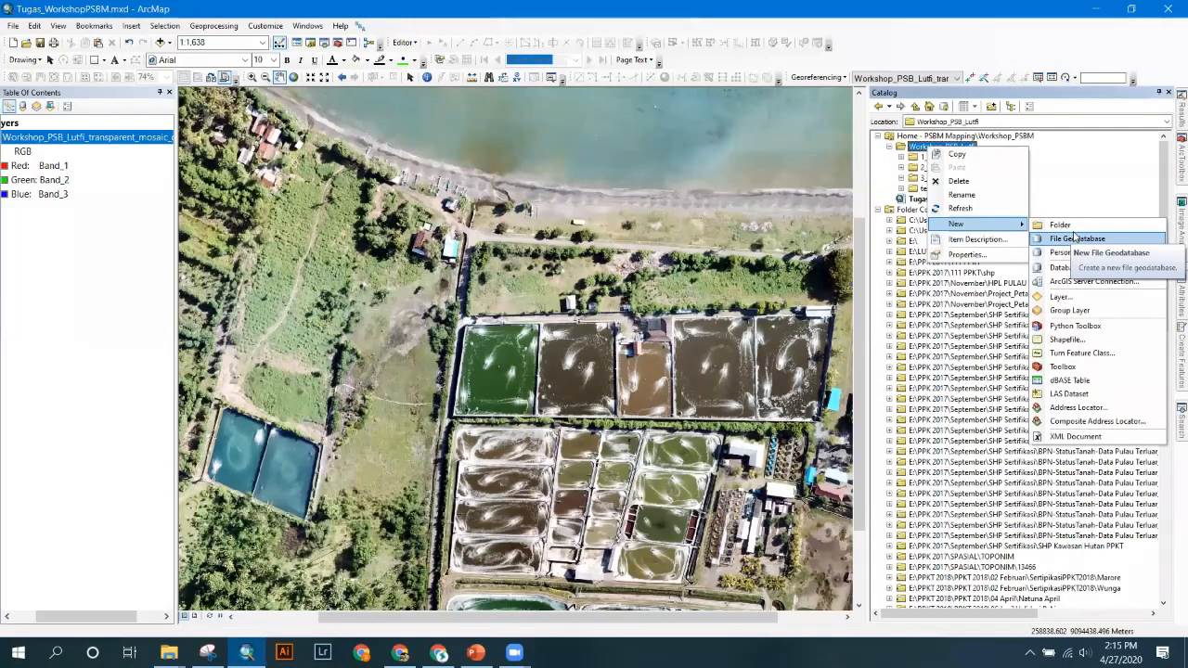
click(1067, 339)
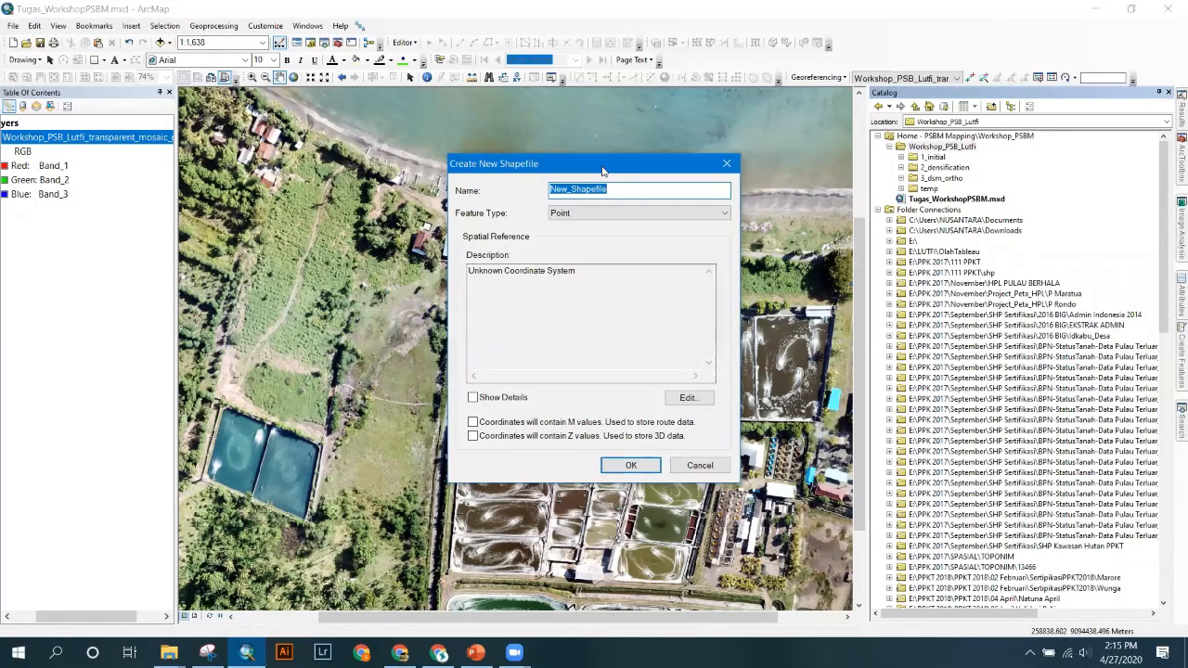
drag(604, 163, 422, 242)
click(438, 268)
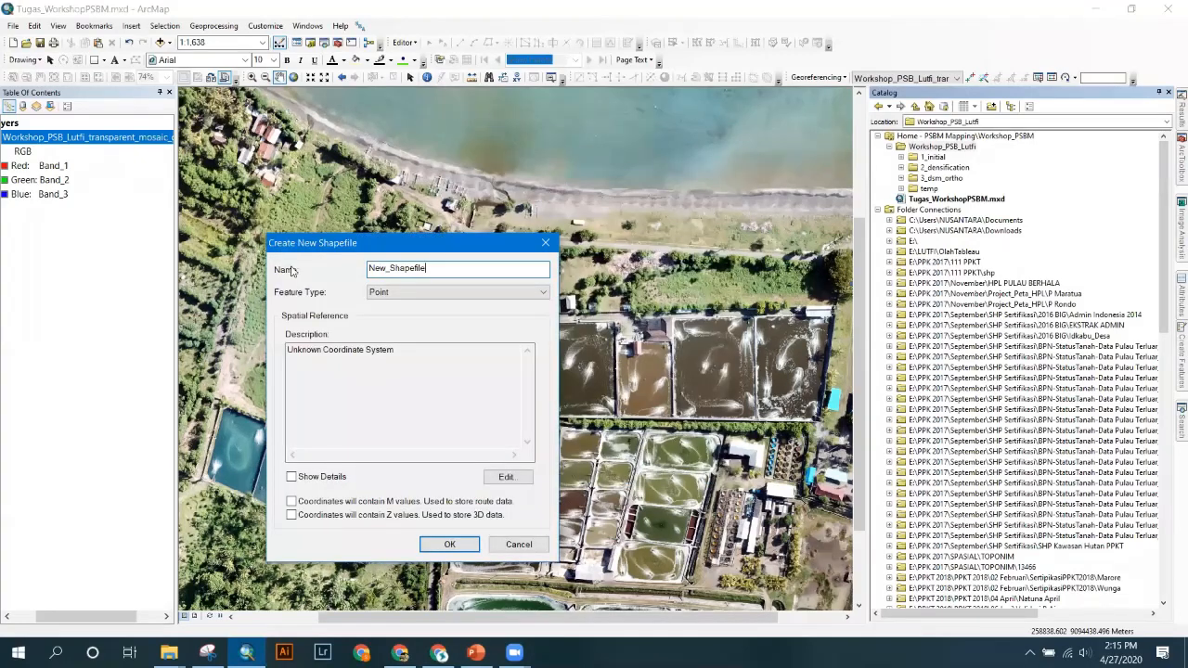
key(ctrl+a)
text(Lokasi_Kanto)
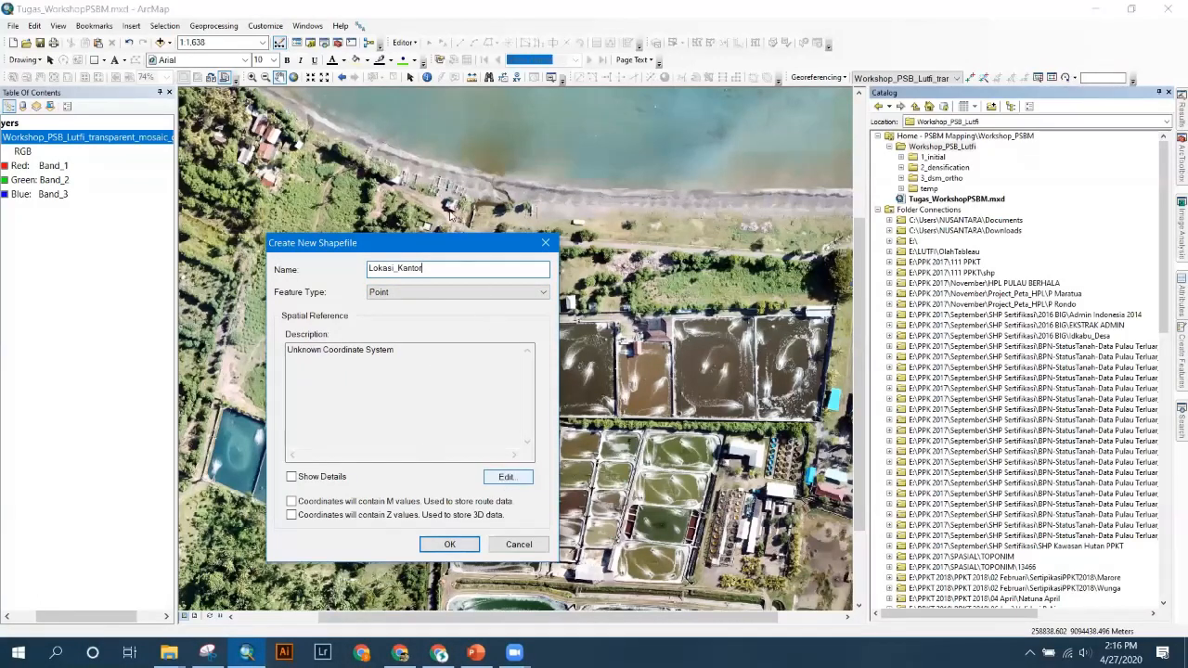
- Assign the WGS 1984 geographic coordinate system from the World group to the new shapefile and create it
click(507, 476)
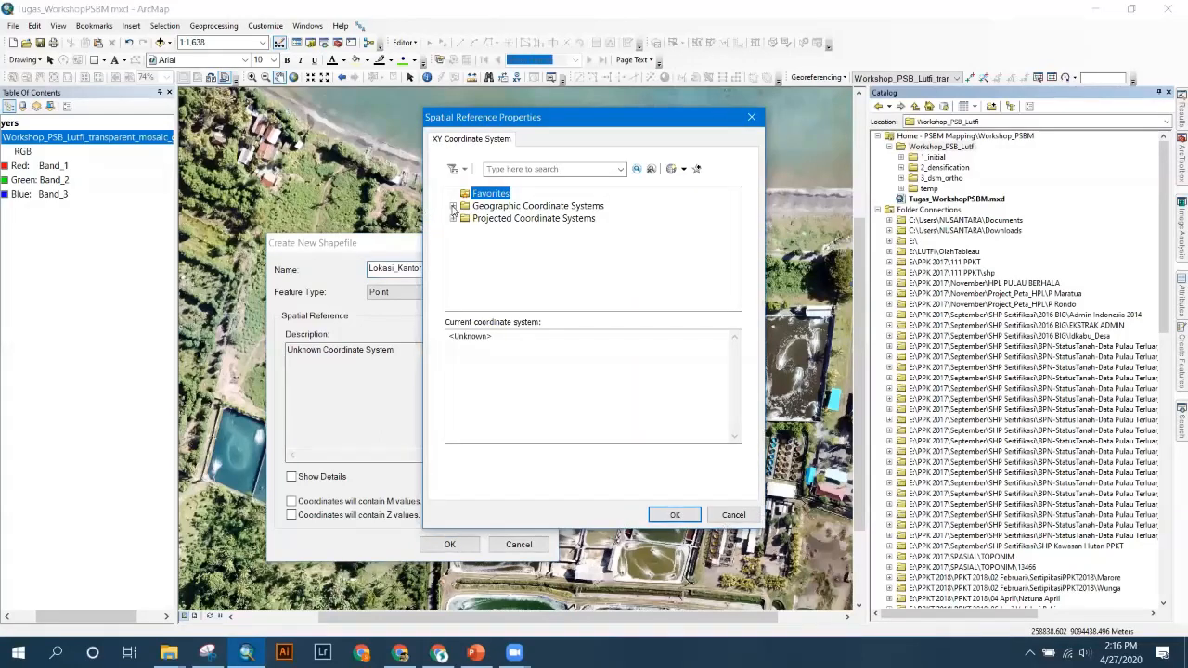
click(452, 205)
scroll(509, 260, down, 2)
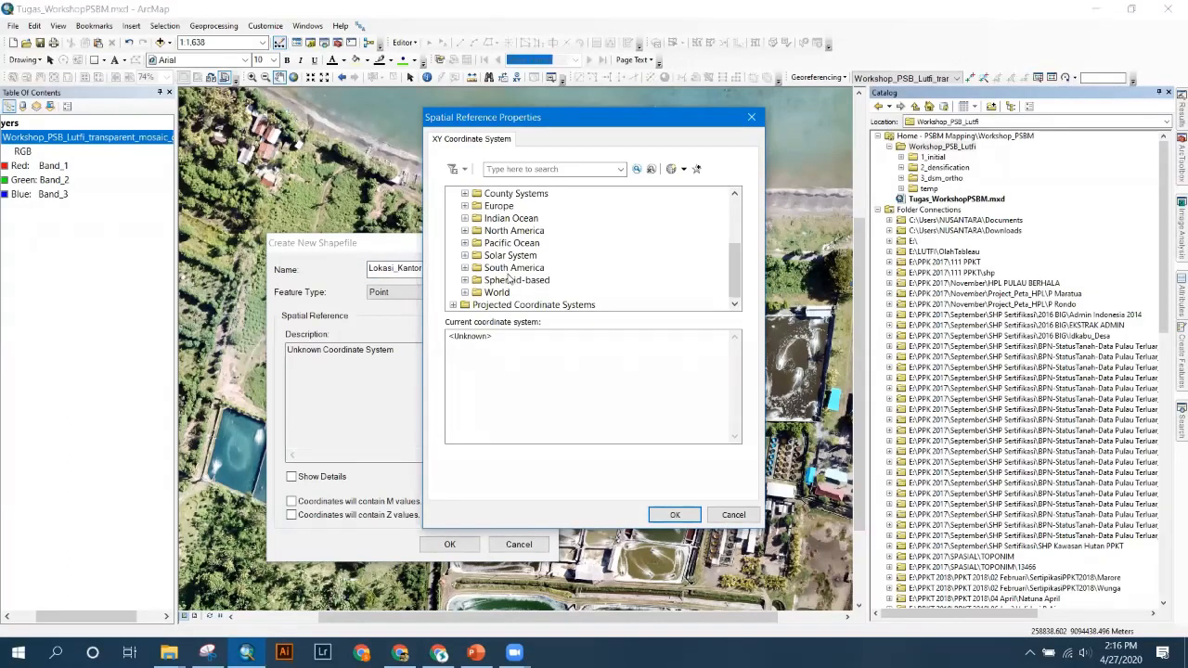
double_click(521, 294)
scroll(527, 258, down, 3)
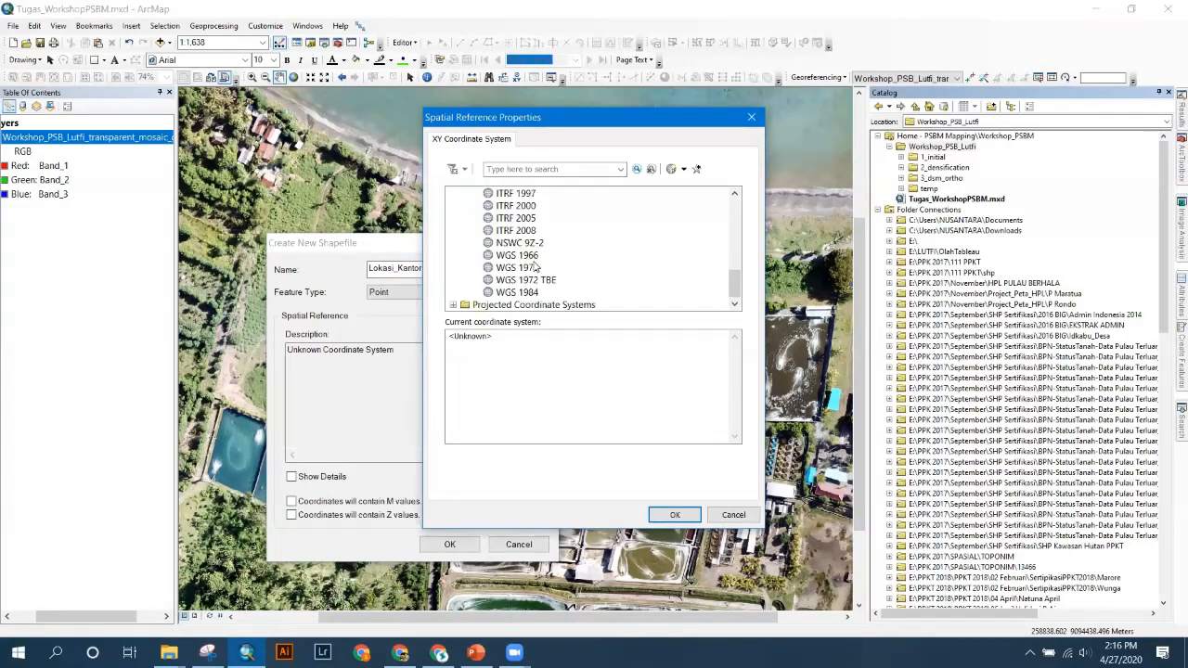
click(670, 516)
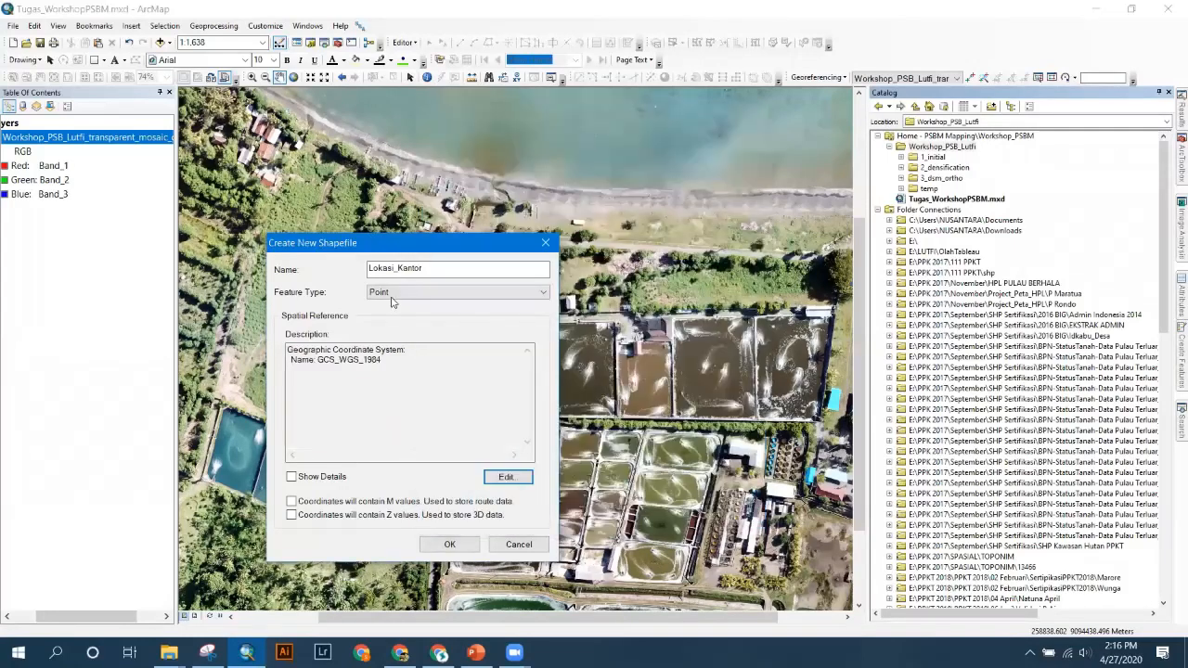
click(450, 545)
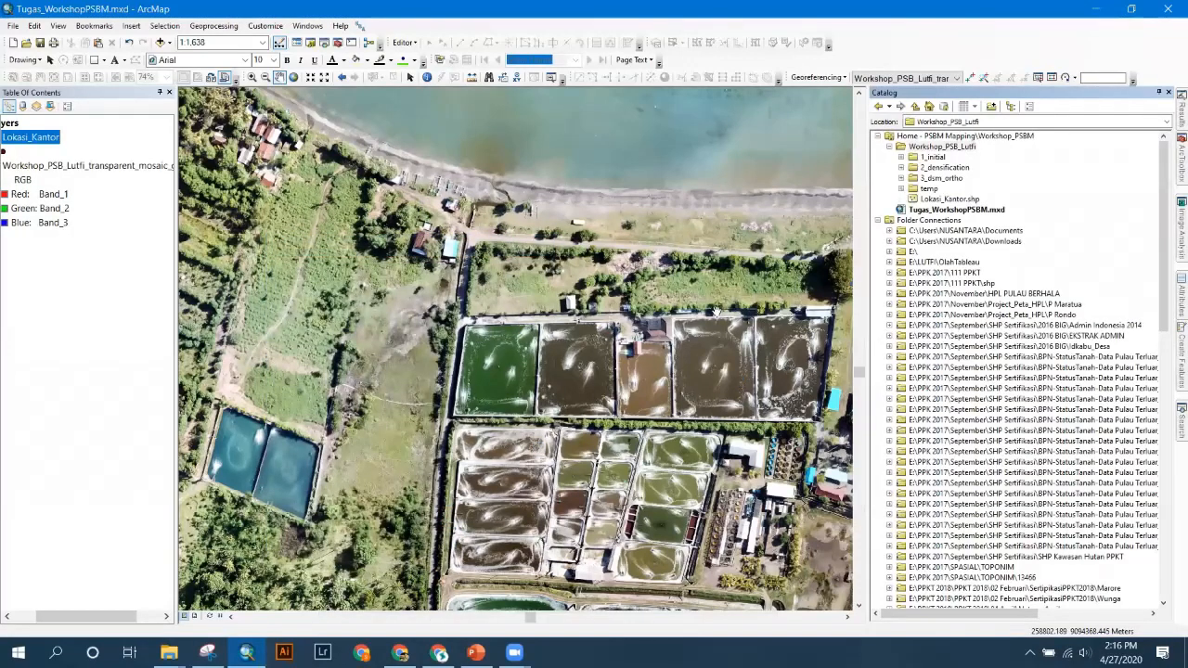
- Add the Lokasi_Kantor shapefile to the map again from the catalog and remove the duplicate layer
click(948, 200)
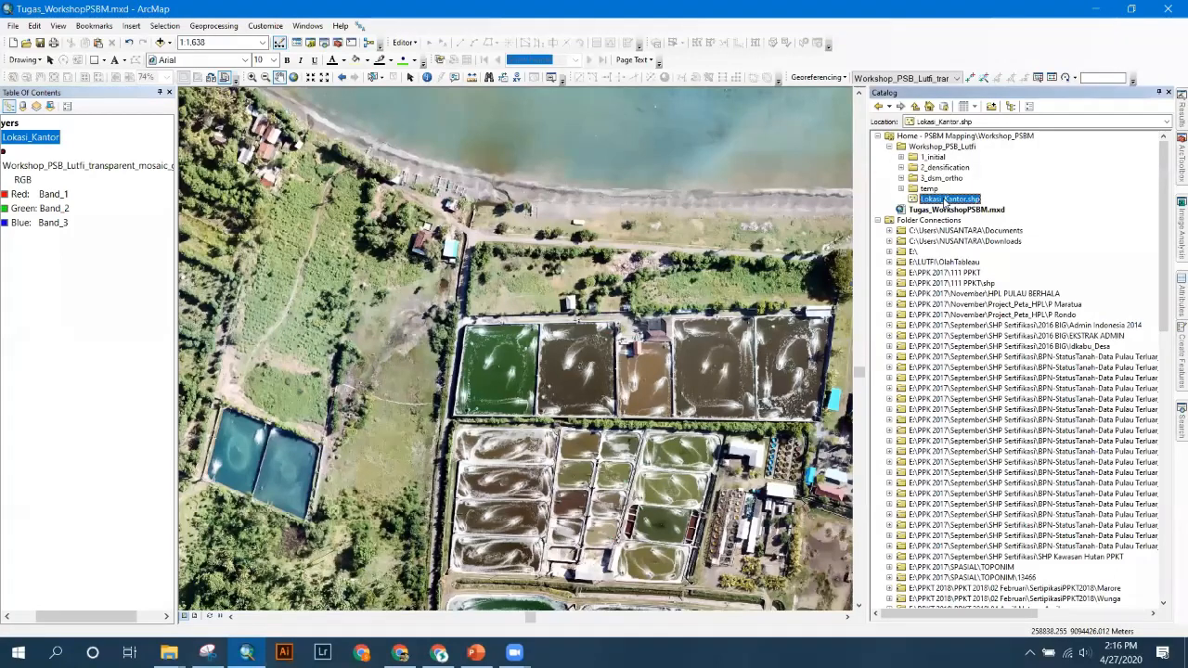
right_click(945, 201)
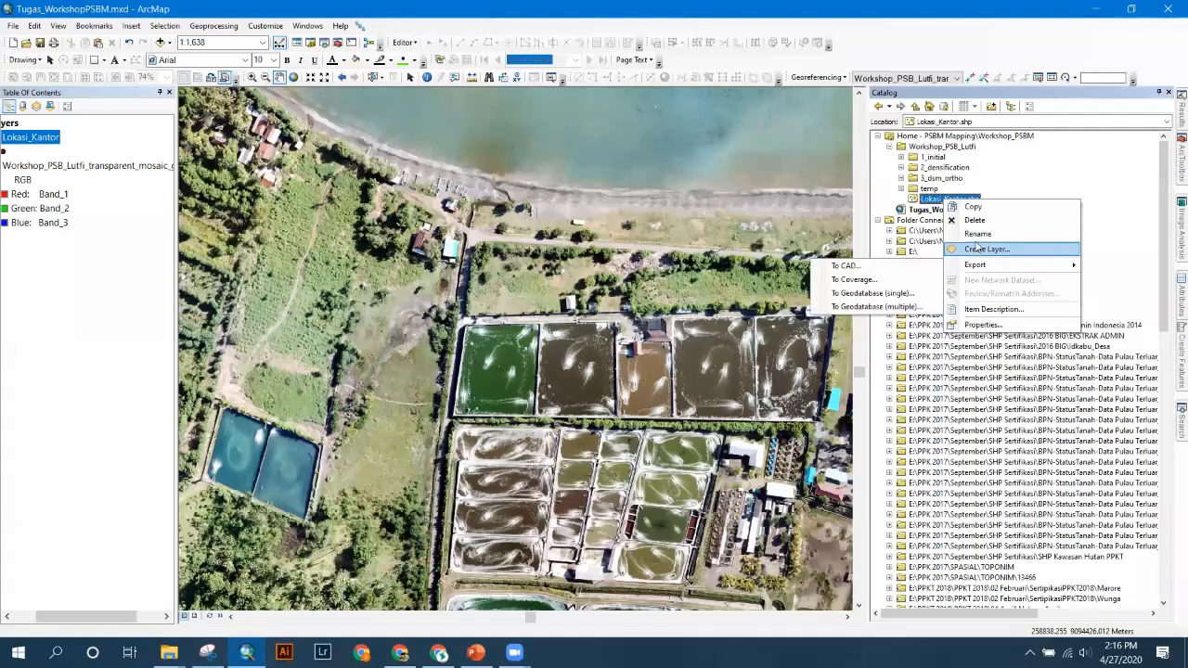
click(932, 201)
click(944, 201)
click(1007, 198)
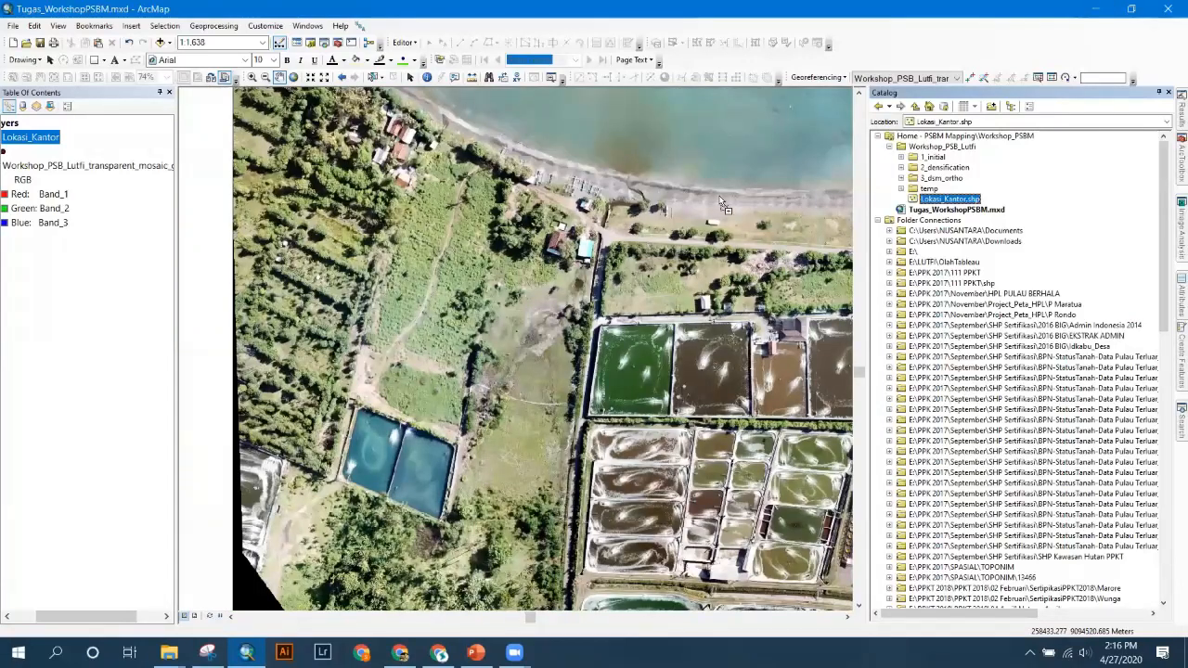
mouse_move(83, 138)
mouse_down()
mouse_move(85, 148)
mouse_move(85, 139)
mouse_up()
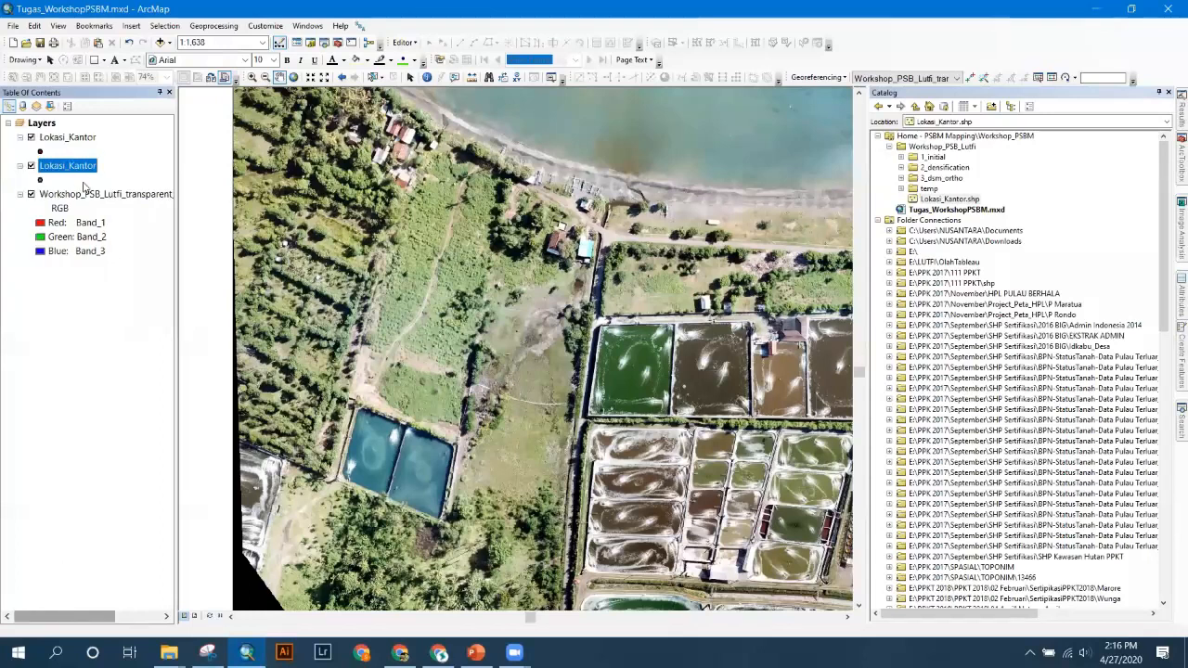
key(Delete)
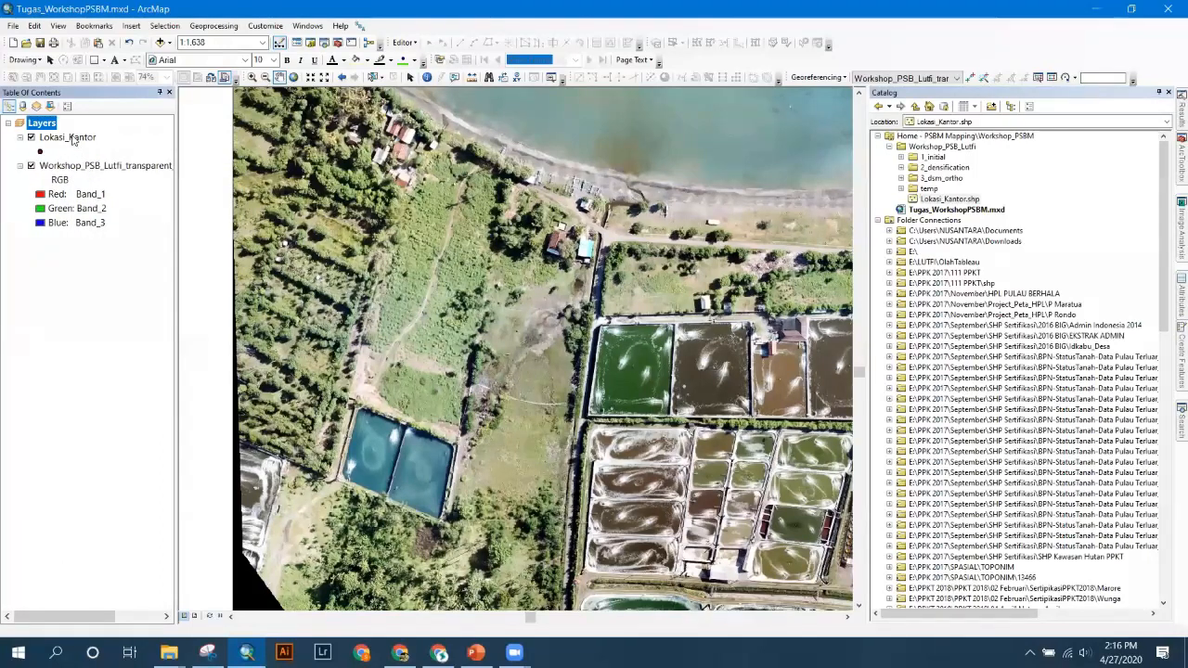
- Check in the list of available toolbars whether the Editor toolbar is enabled
right_click(72, 139)
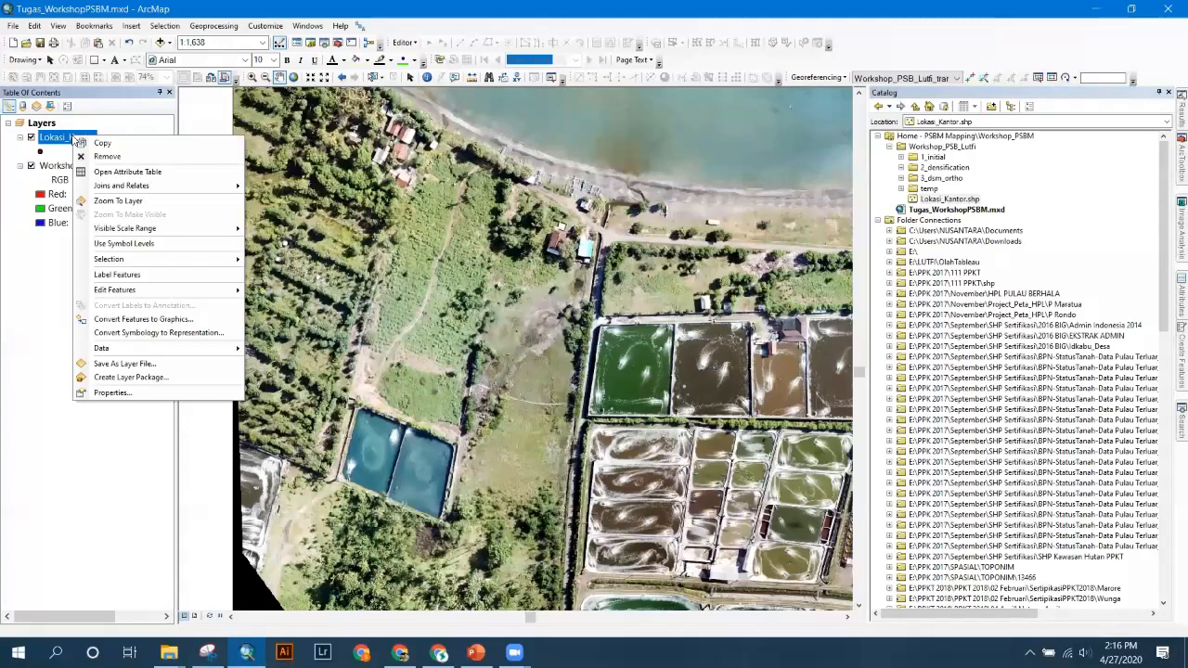
click(409, 39)
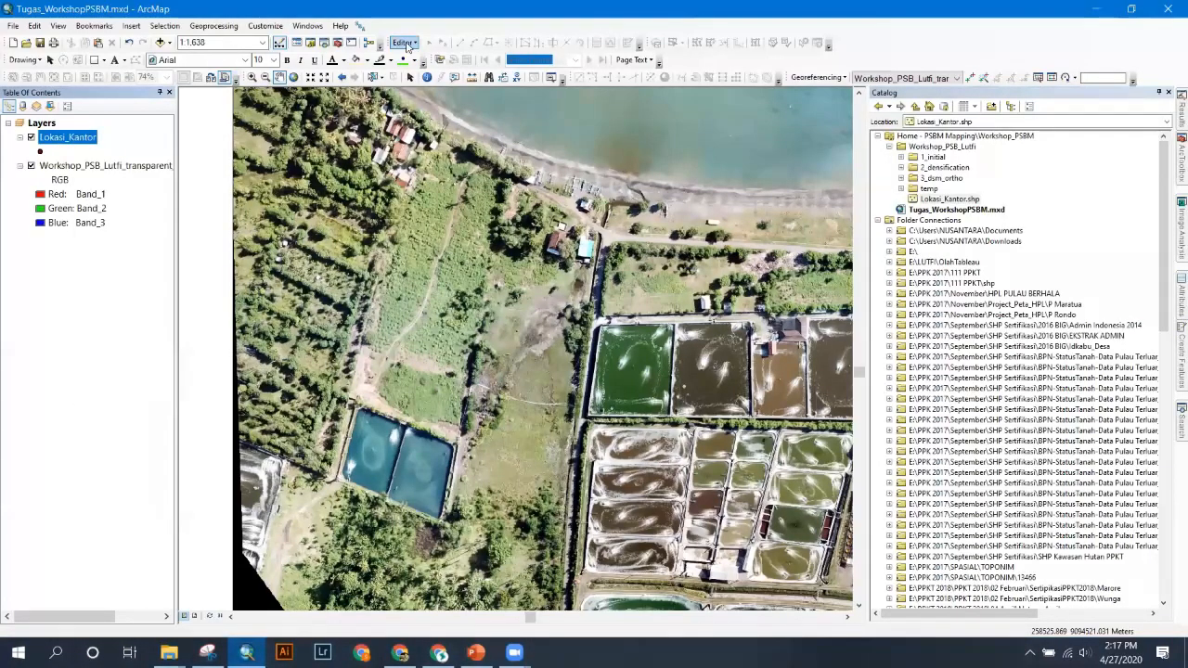
click(407, 44)
click(420, 42)
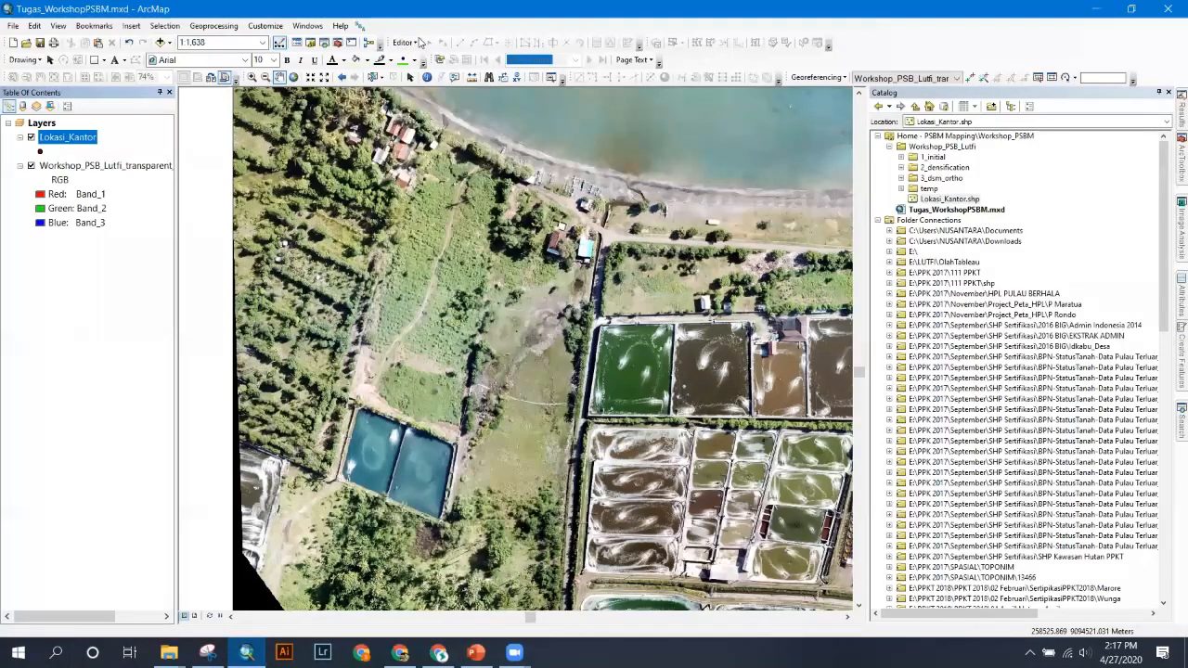
click(268, 25)
click(264, 25)
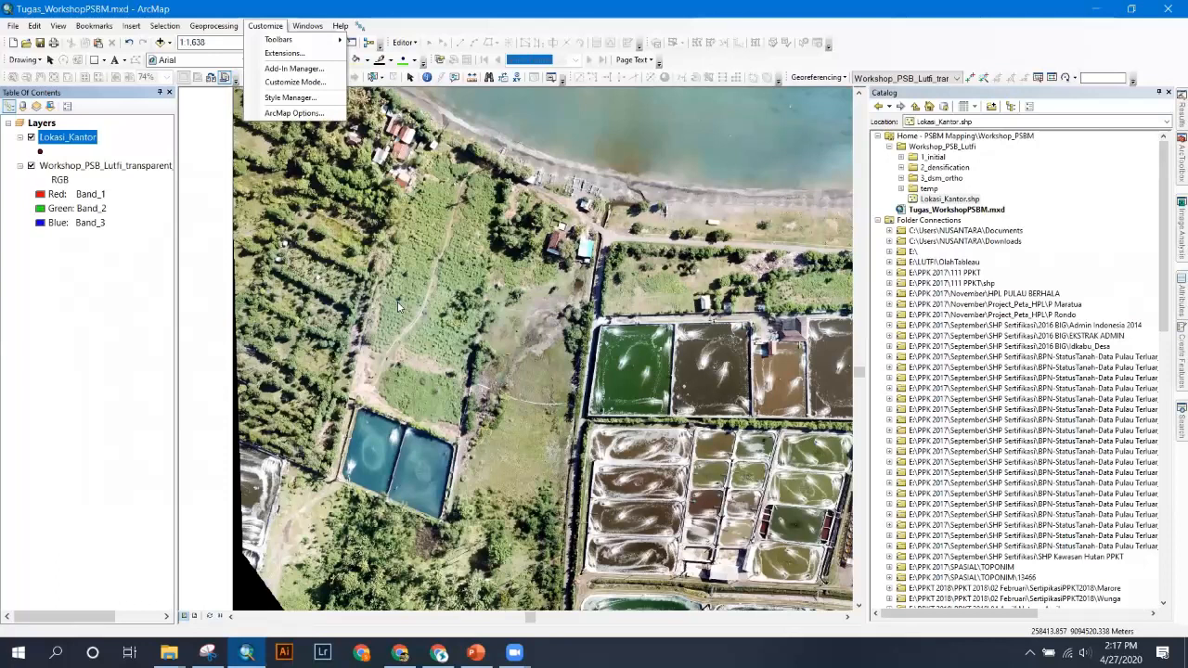
mouse_move(278, 40)
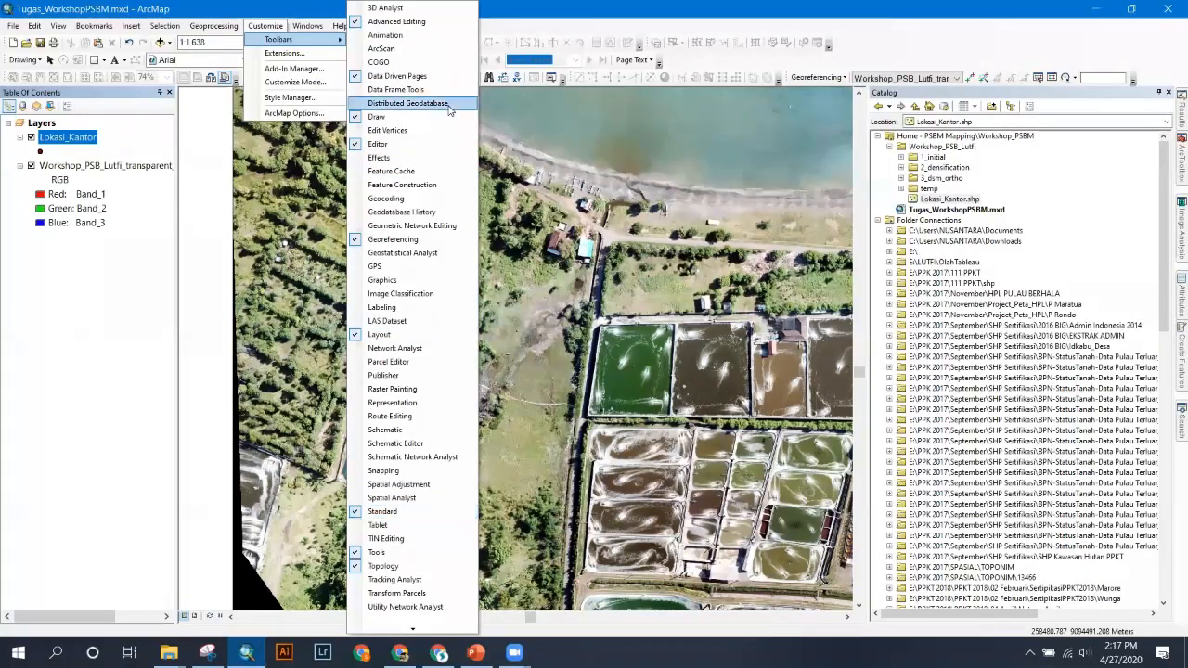
click(736, 39)
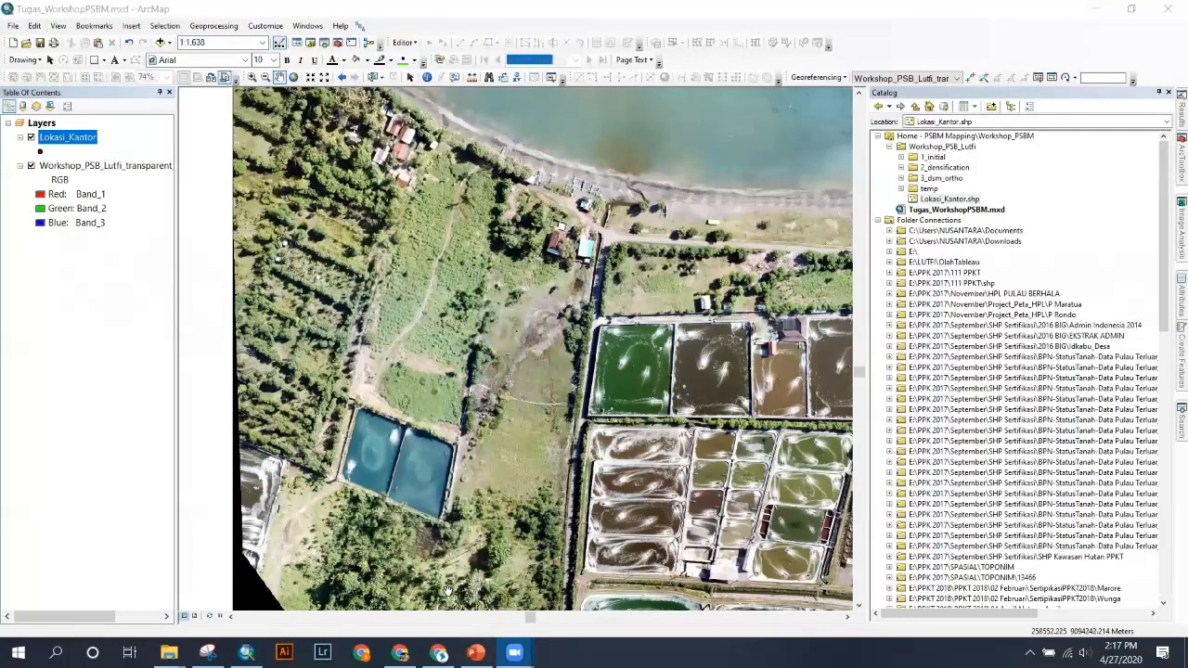
- Compare the layout and data views, return to the data view over the eastern ponds, and start an edit session
click(194, 618)
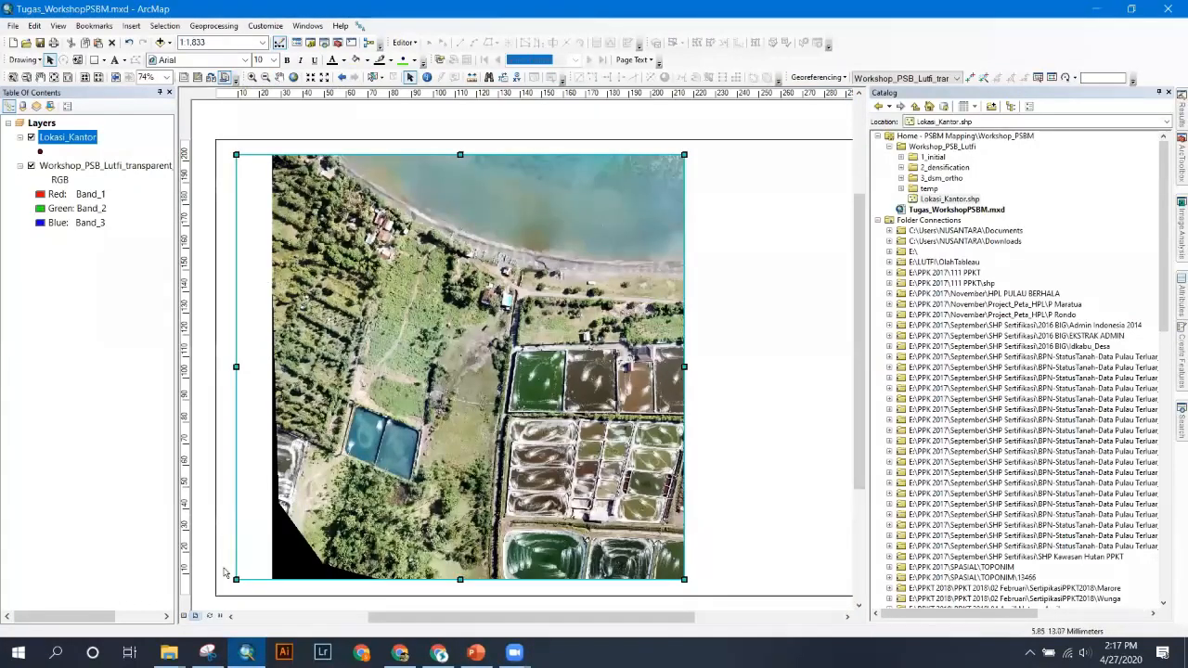
click(184, 617)
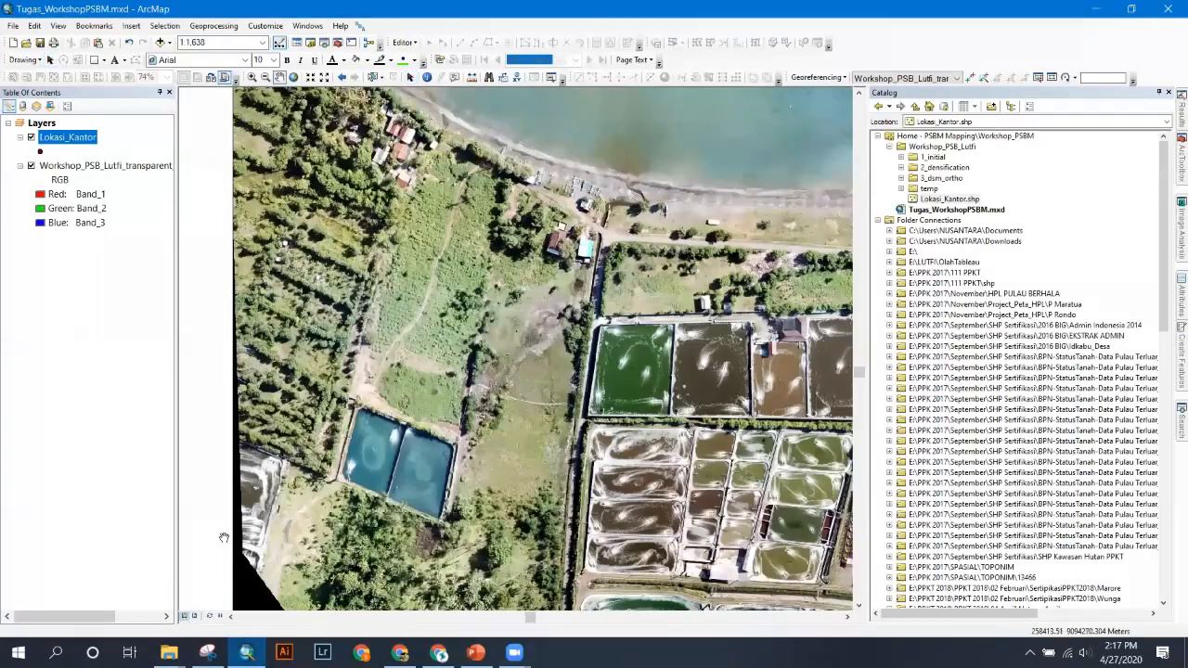
click(847, 616)
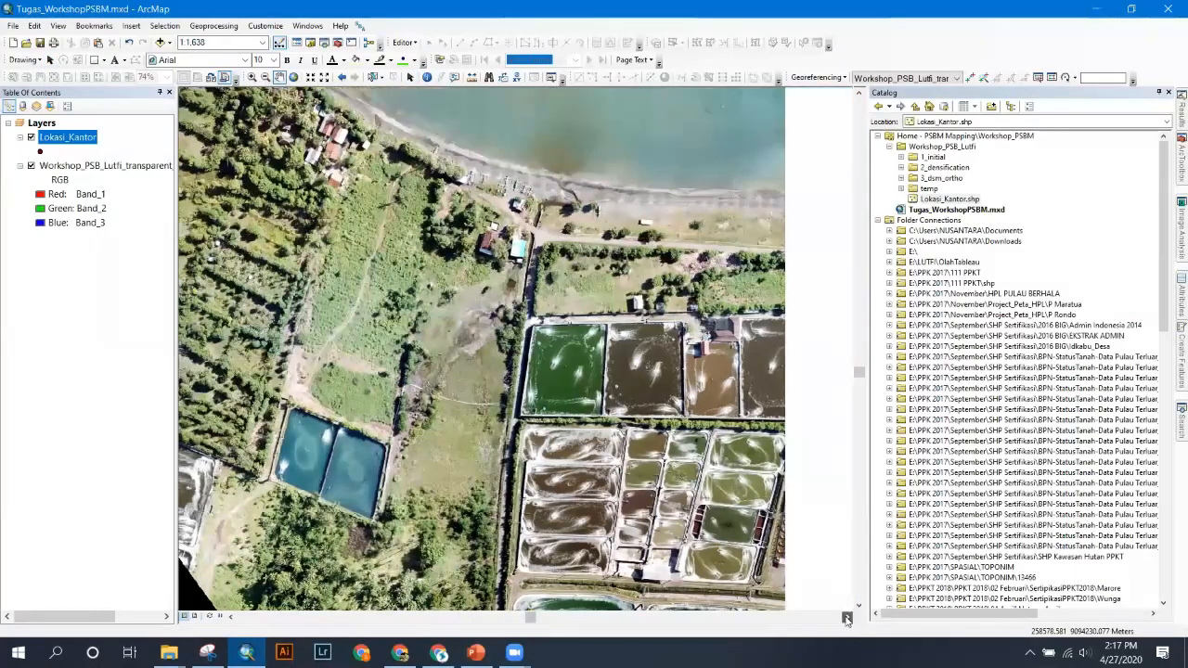
click(846, 616)
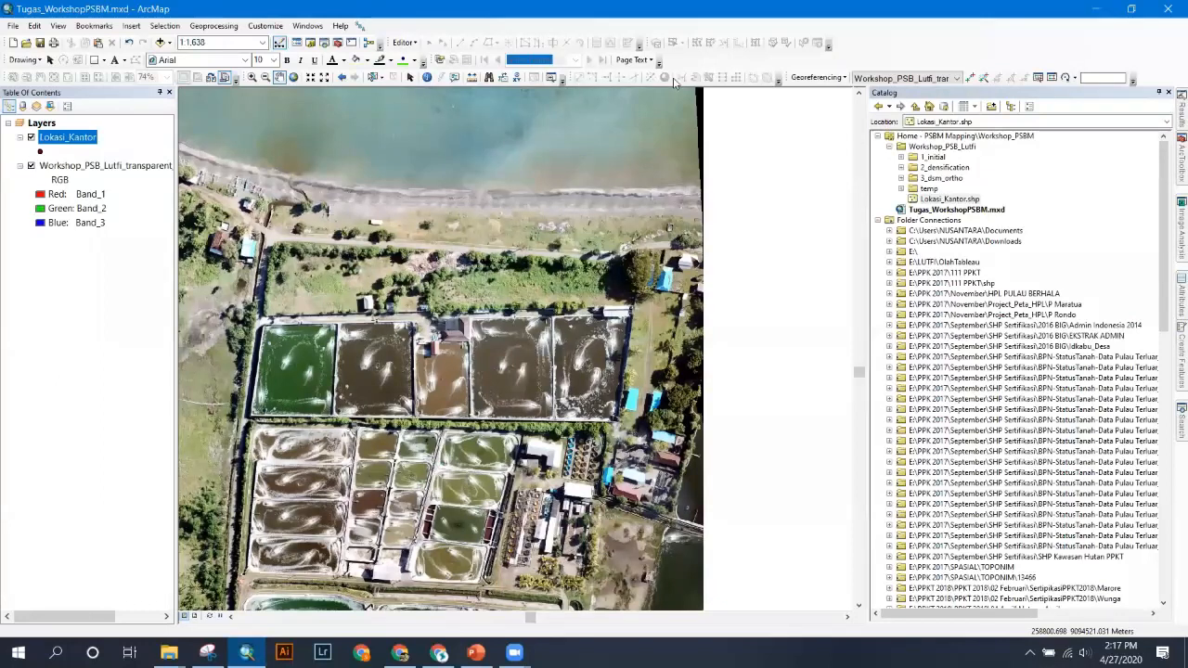
click(404, 43)
click(413, 53)
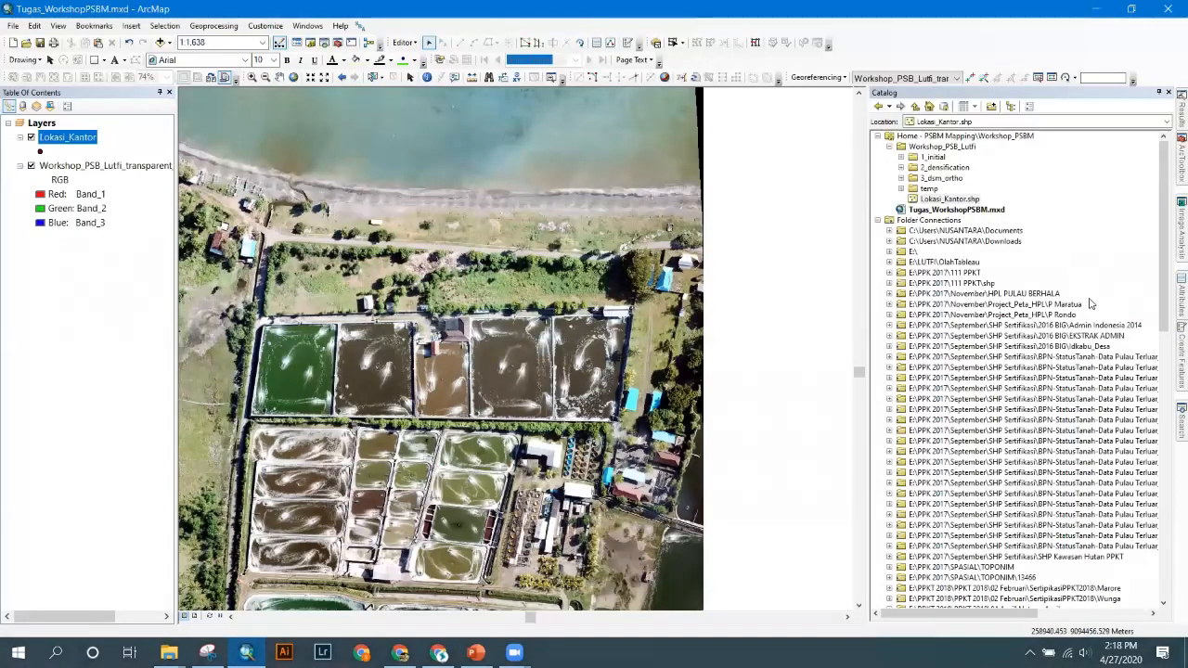
- Place a Lokasi_Kantor point on the white-roofed building just east of the lower pond block, then stop editing and save the edits
click(627, 43)
click(1001, 139)
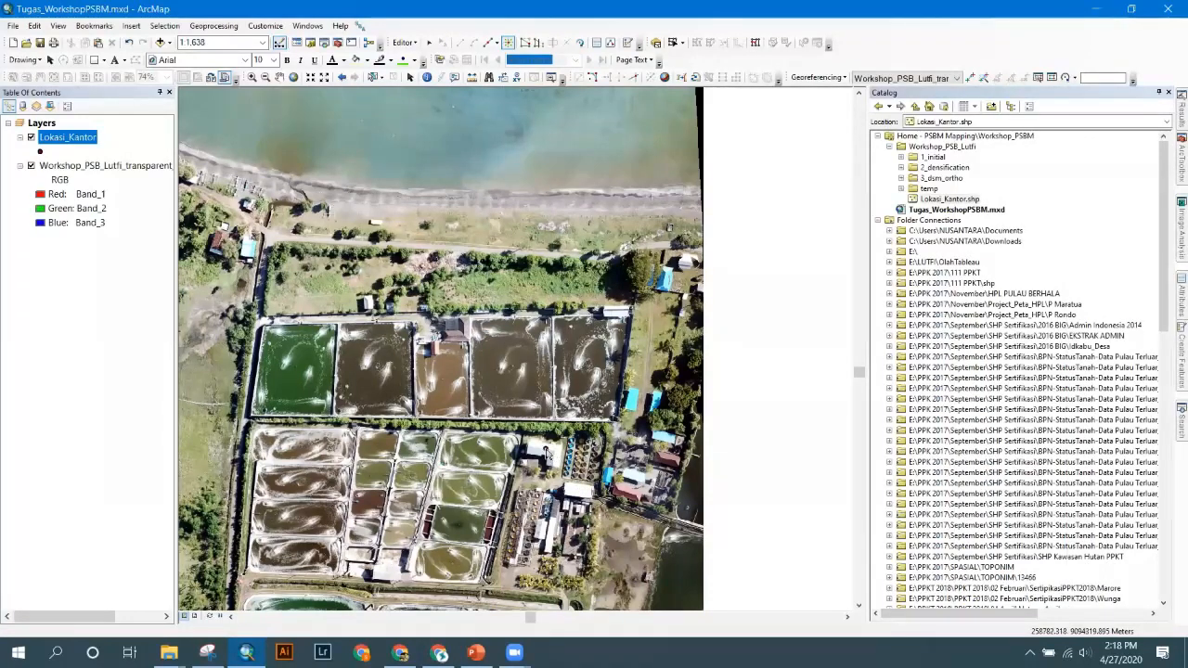
click(553, 454)
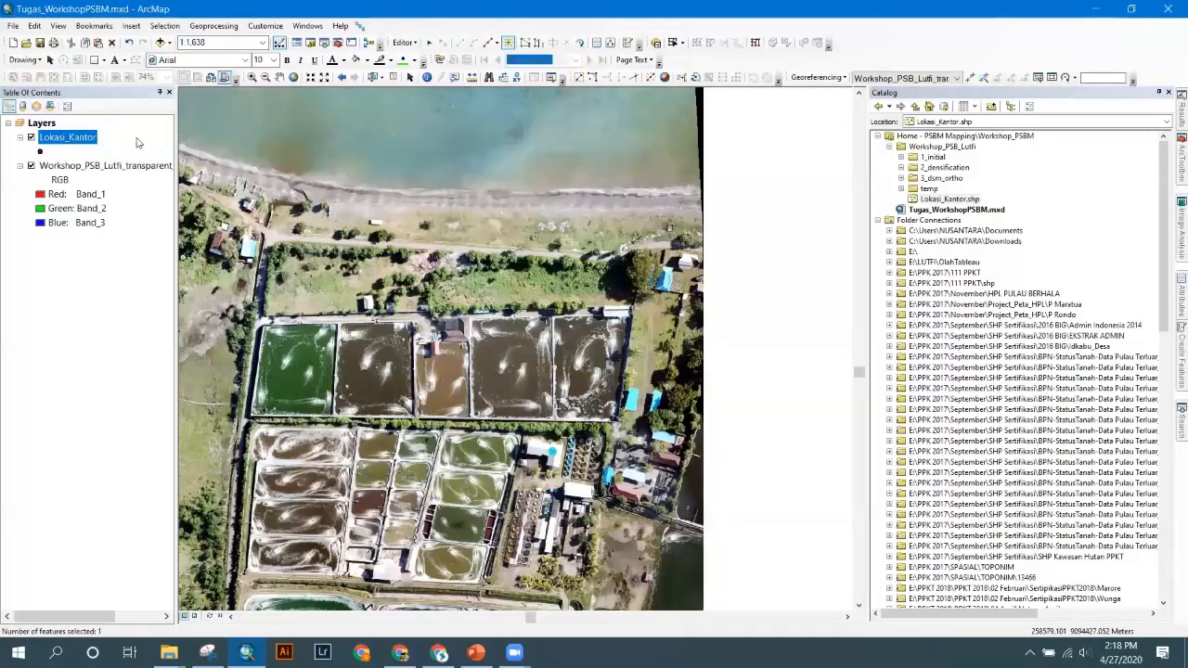
click(403, 42)
click(429, 71)
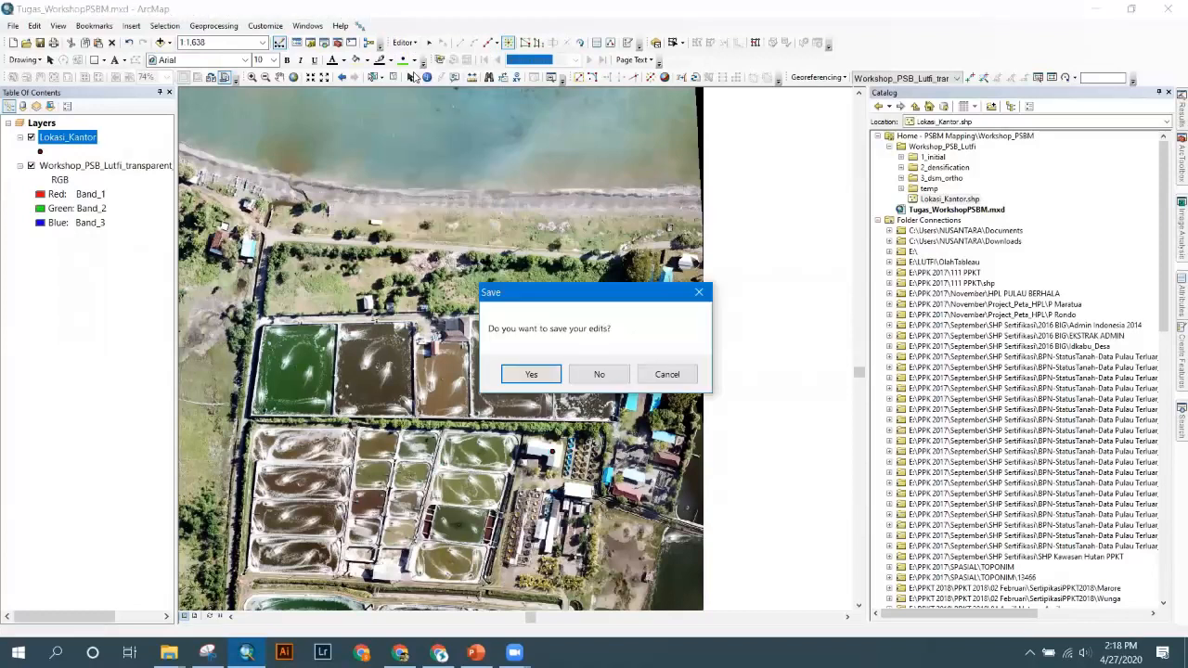
click(532, 375)
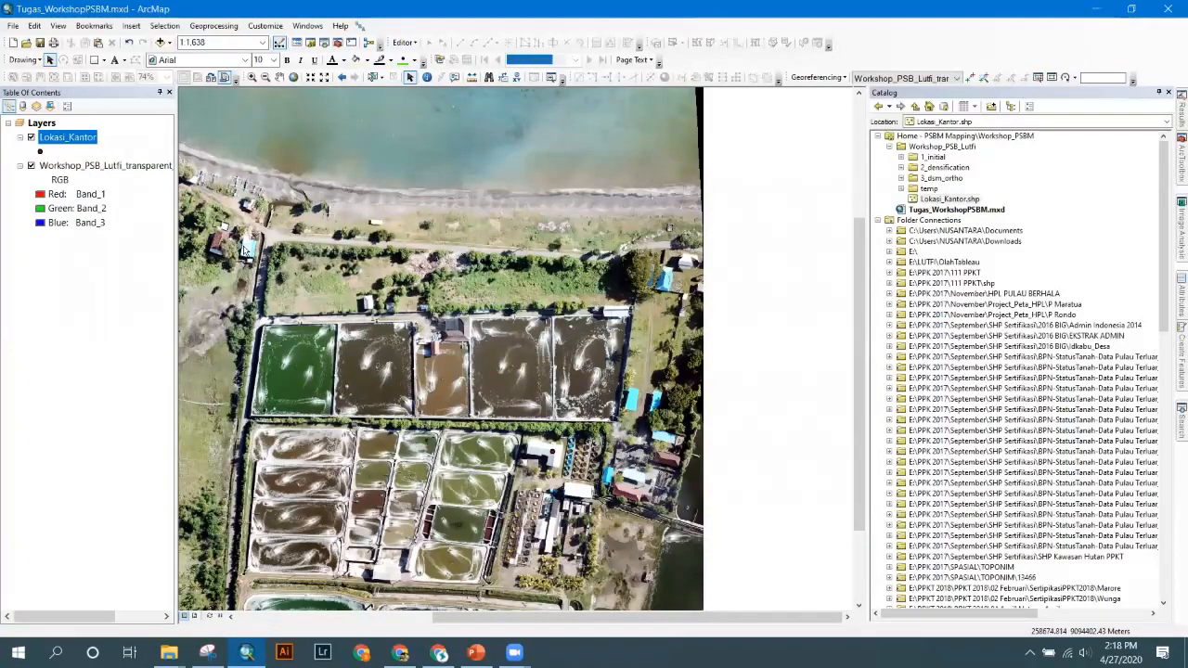
- Open the attribute table of the Lokasi_Kantor layer and add a Text field named nama_objek
right_click(79, 137)
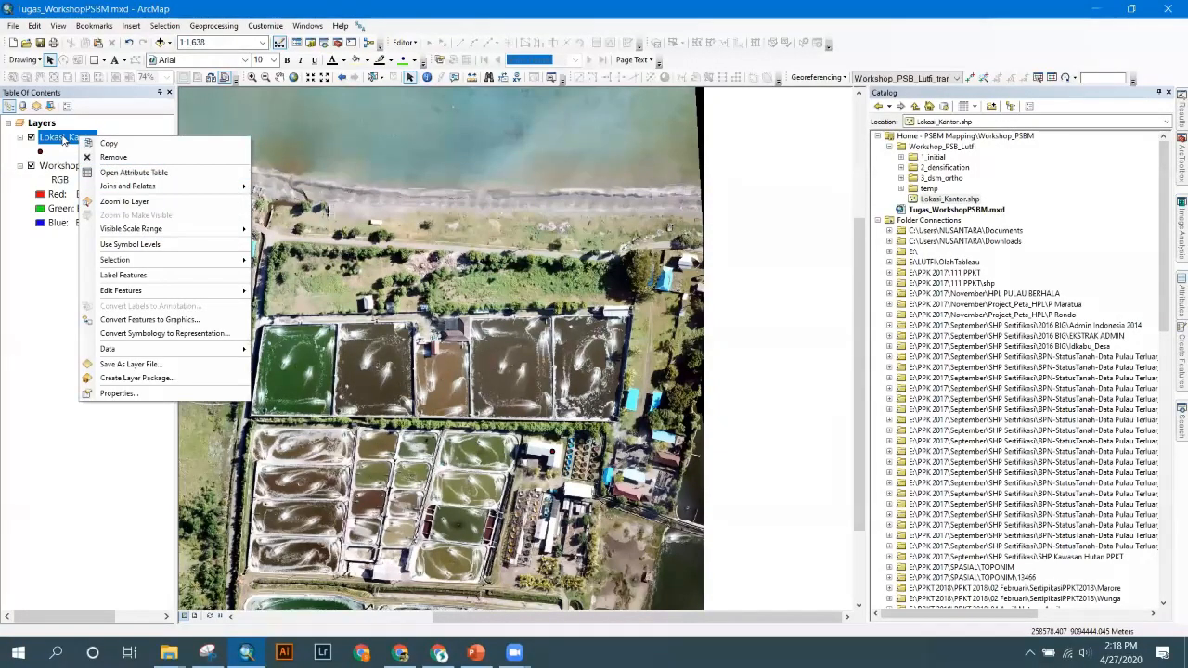
click(141, 173)
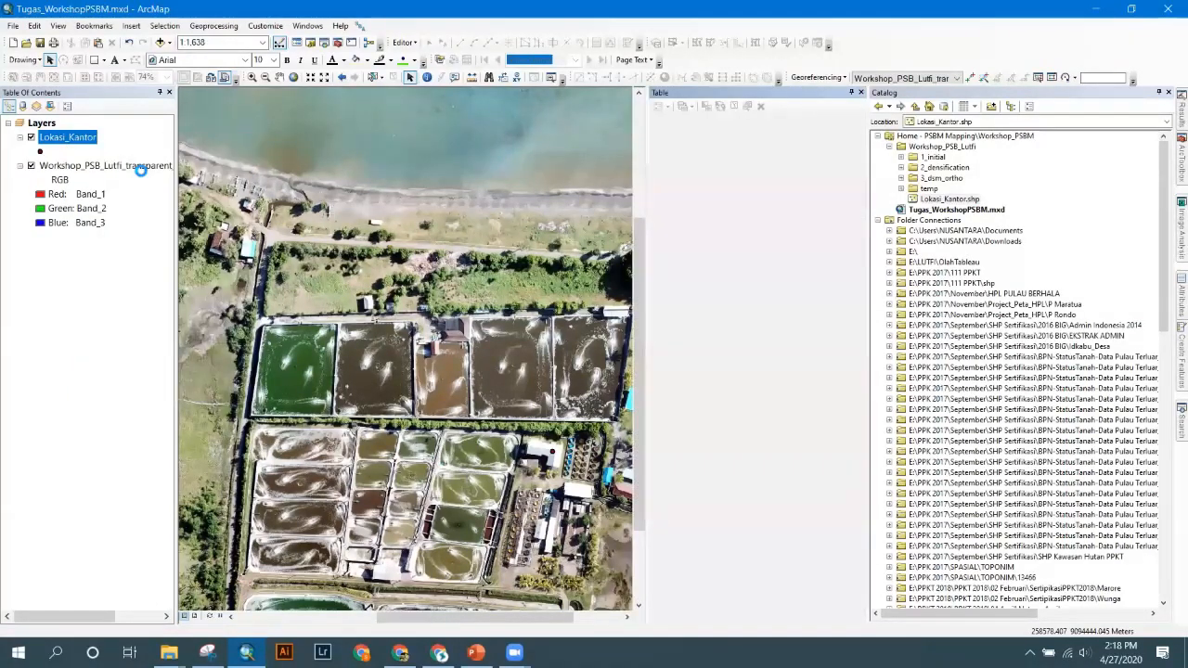
click(665, 107)
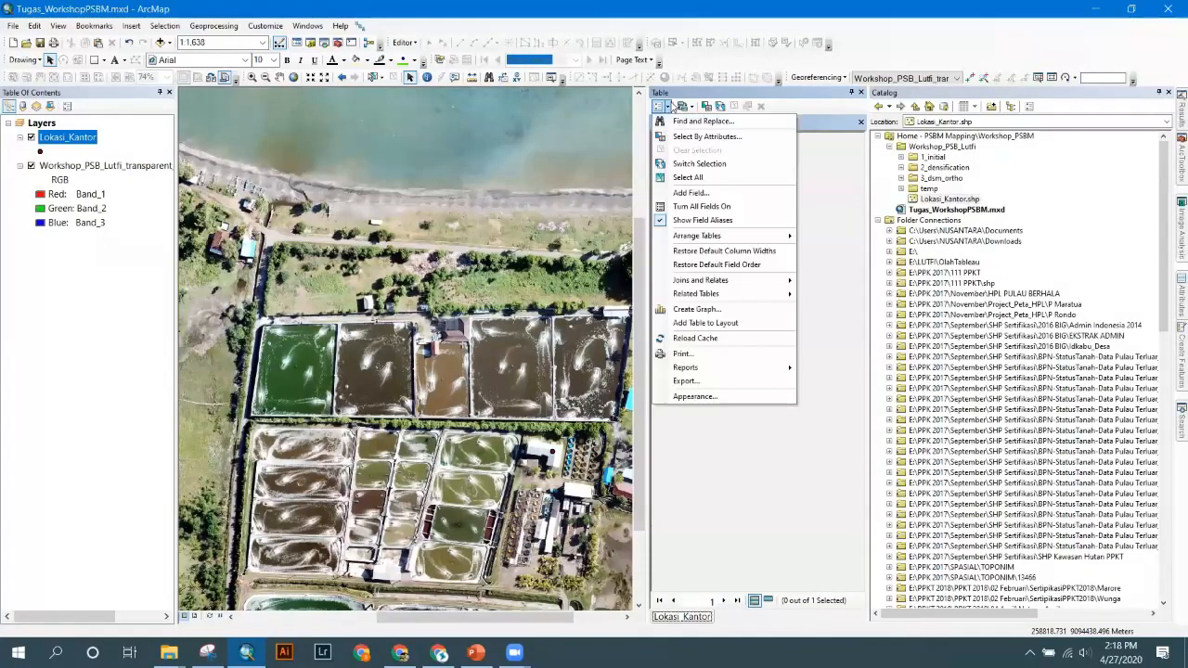
click(719, 190)
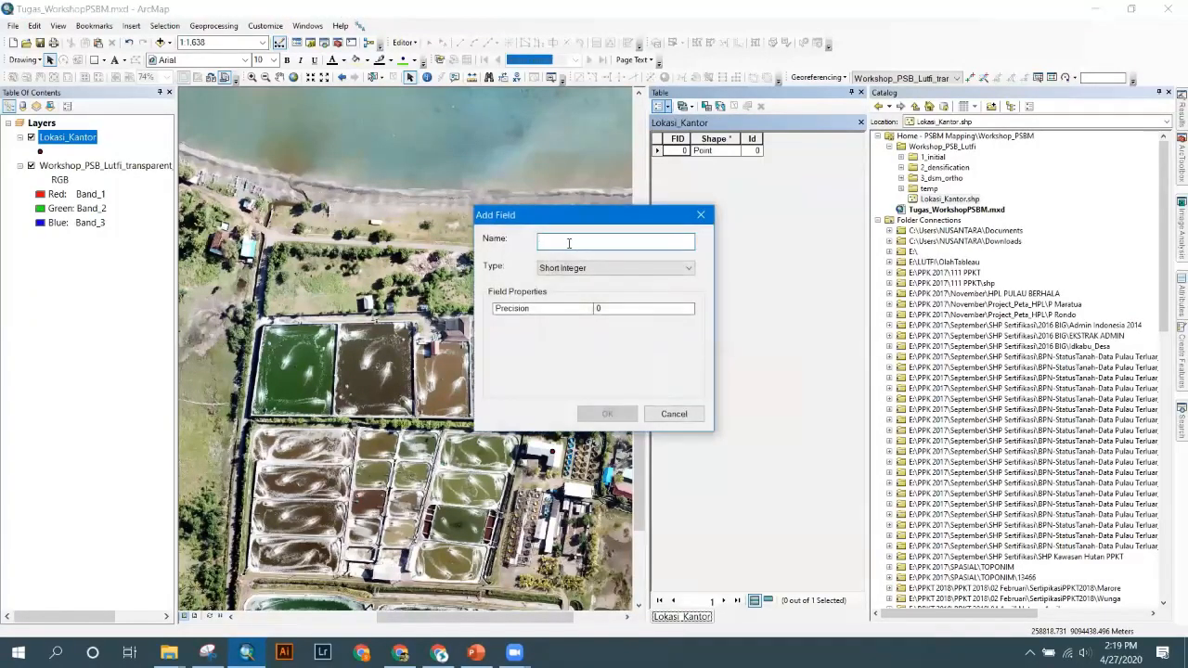
text(nama_objek)
click(608, 271)
click(581, 334)
click(606, 414)
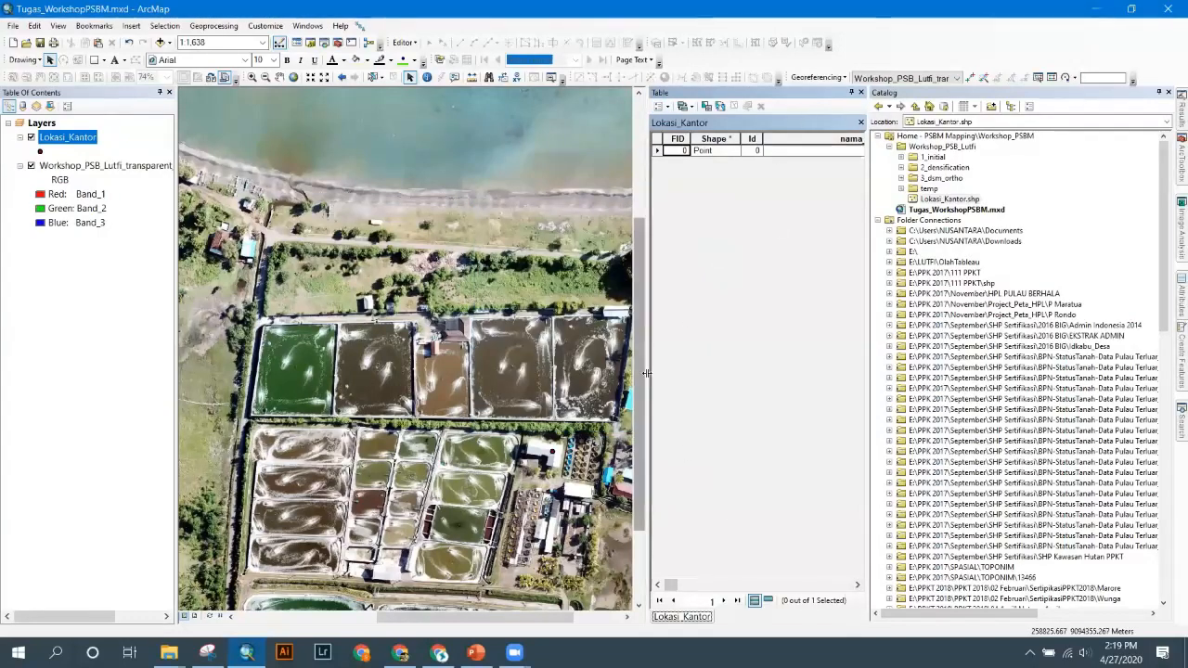
- Dock the attribute table below the map and add a Text field named X with length 50
drag(404, 589, 362, 628)
drag(565, 629, 586, 604)
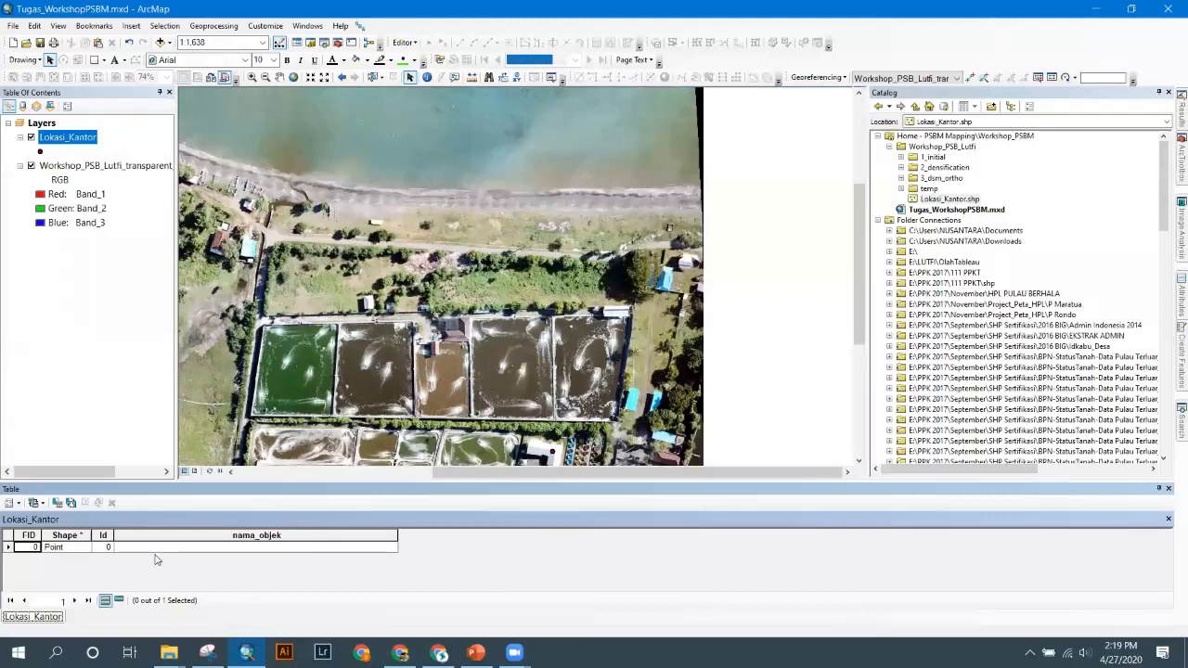
click(13, 503)
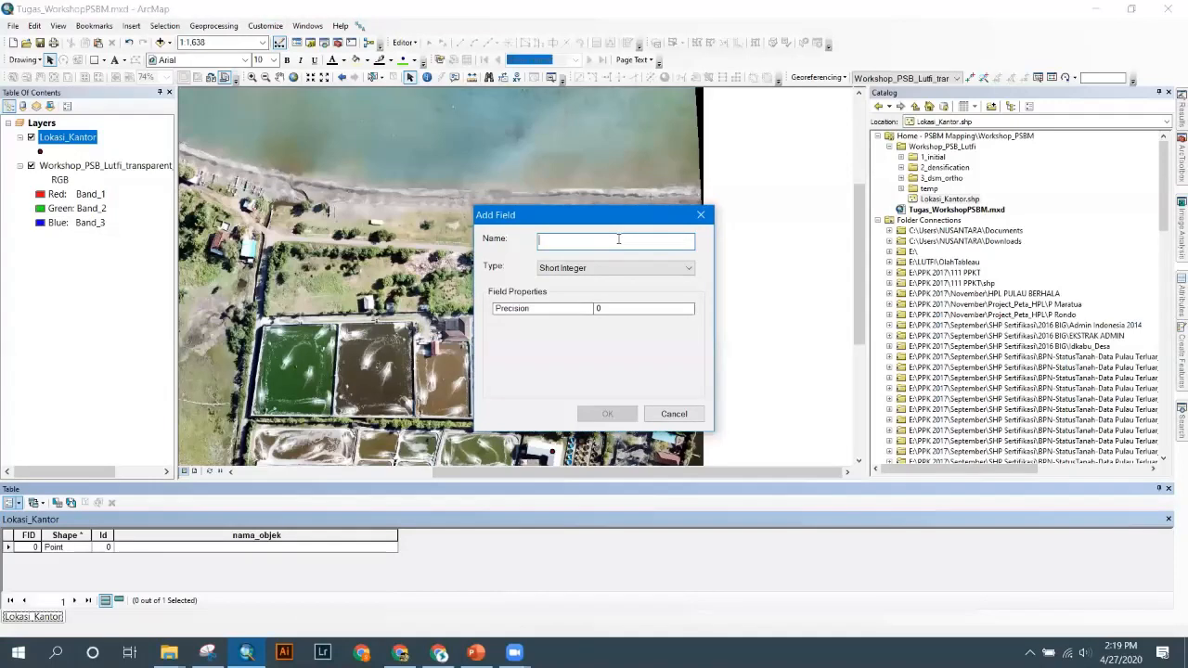
text(X)
click(614, 271)
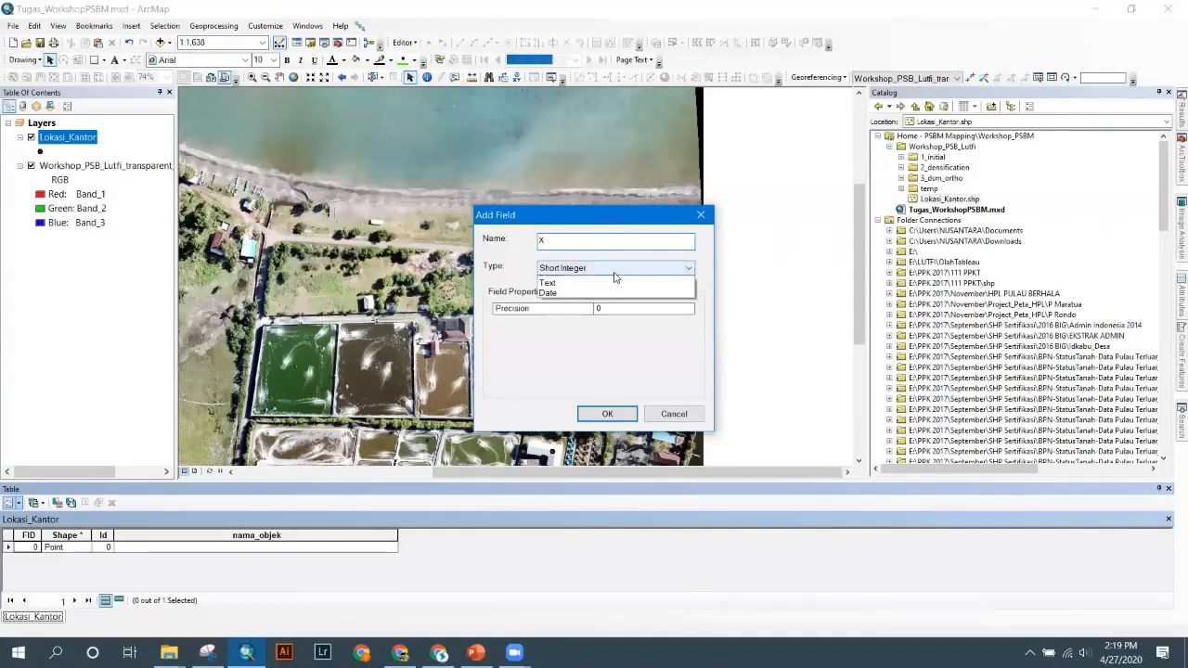
click(612, 322)
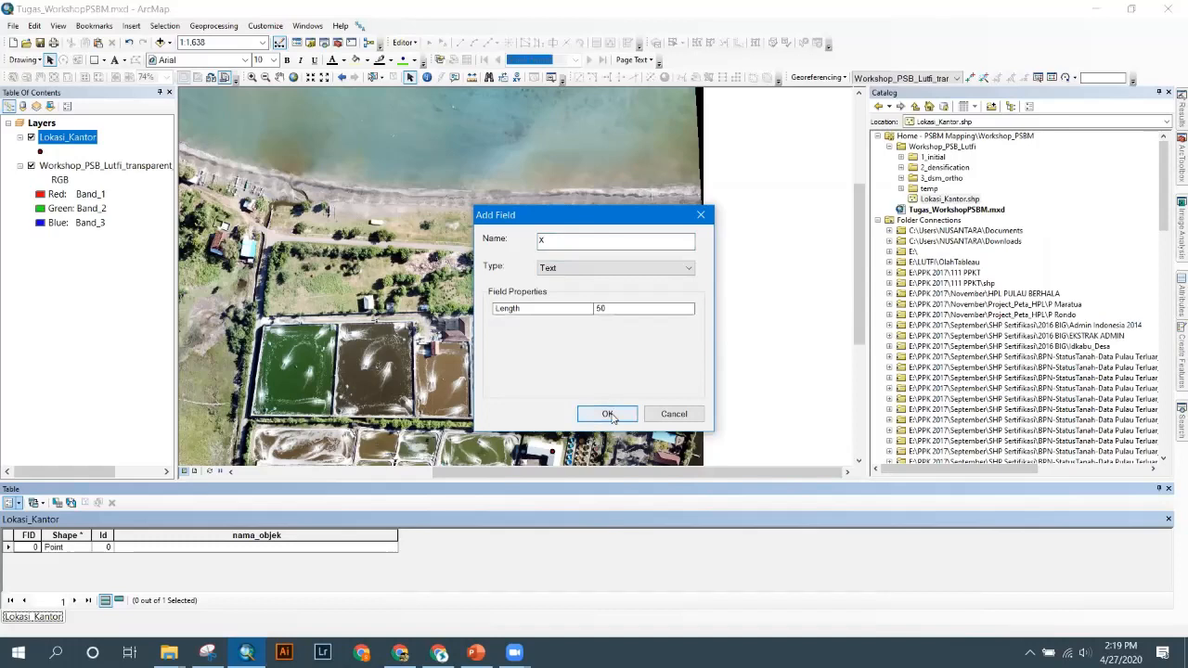
click(608, 414)
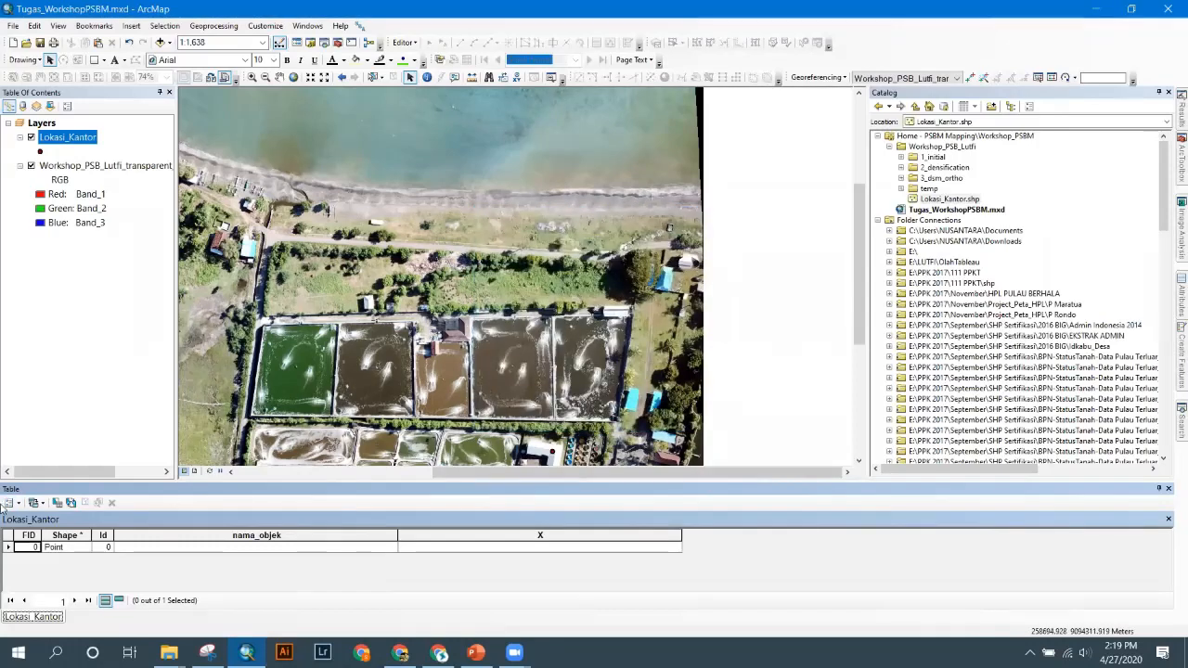
- Add a Text field named Y to the Lokasi_Kantor attribute table
click(14, 503)
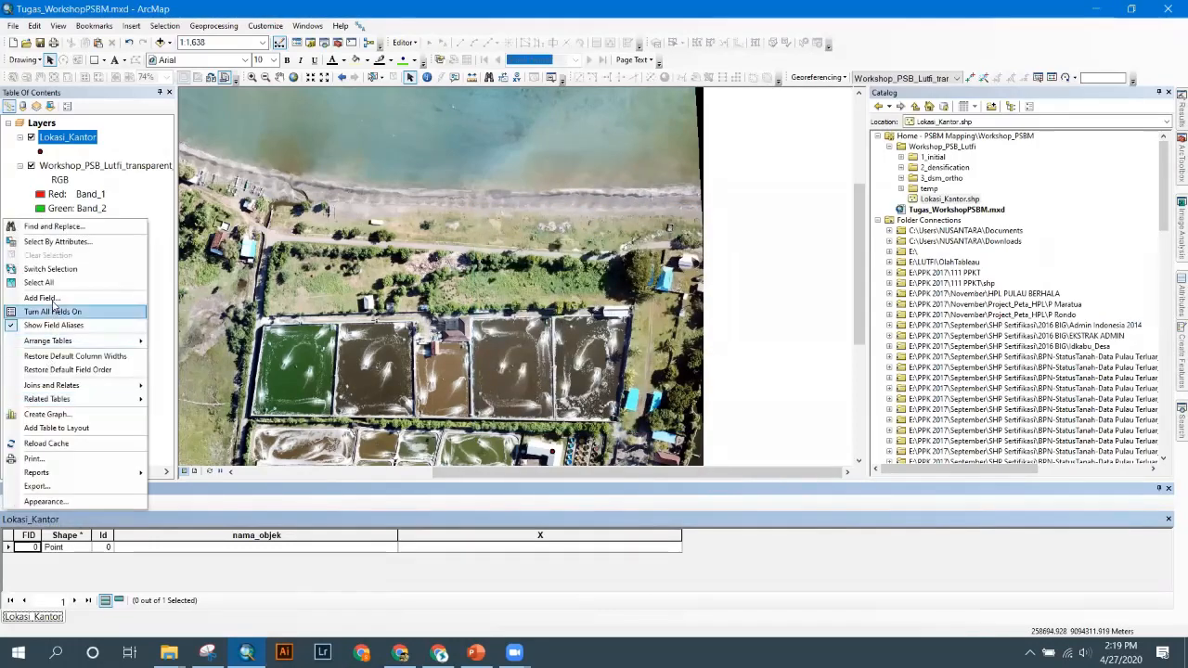
click(70, 301)
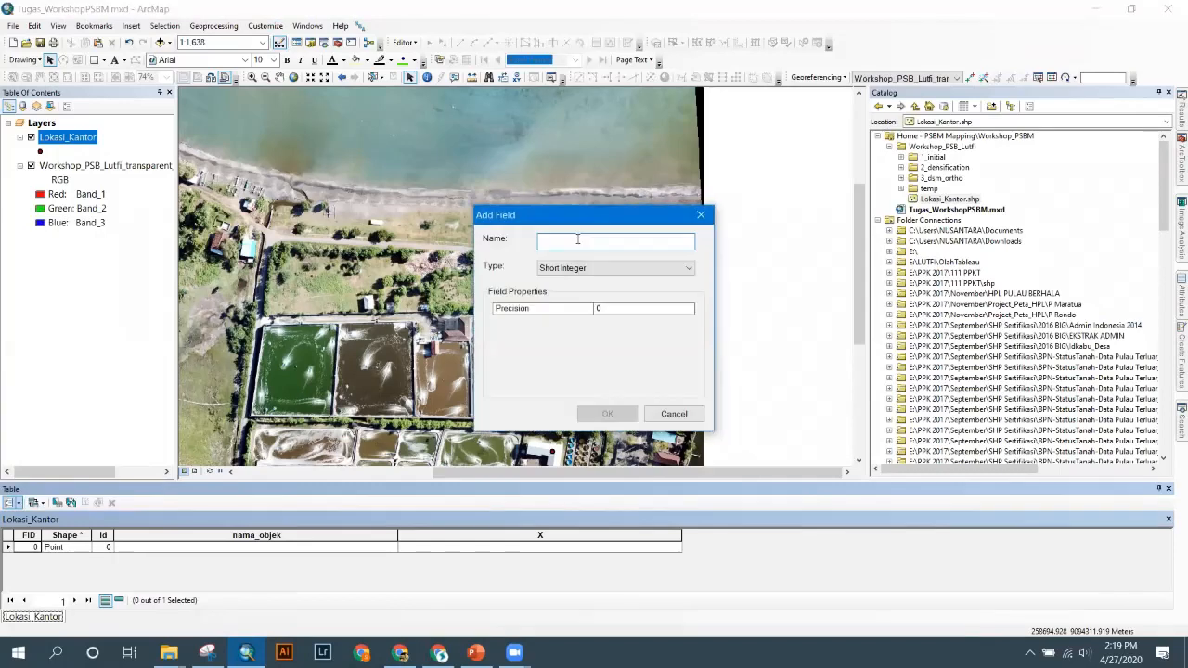
text(Y)
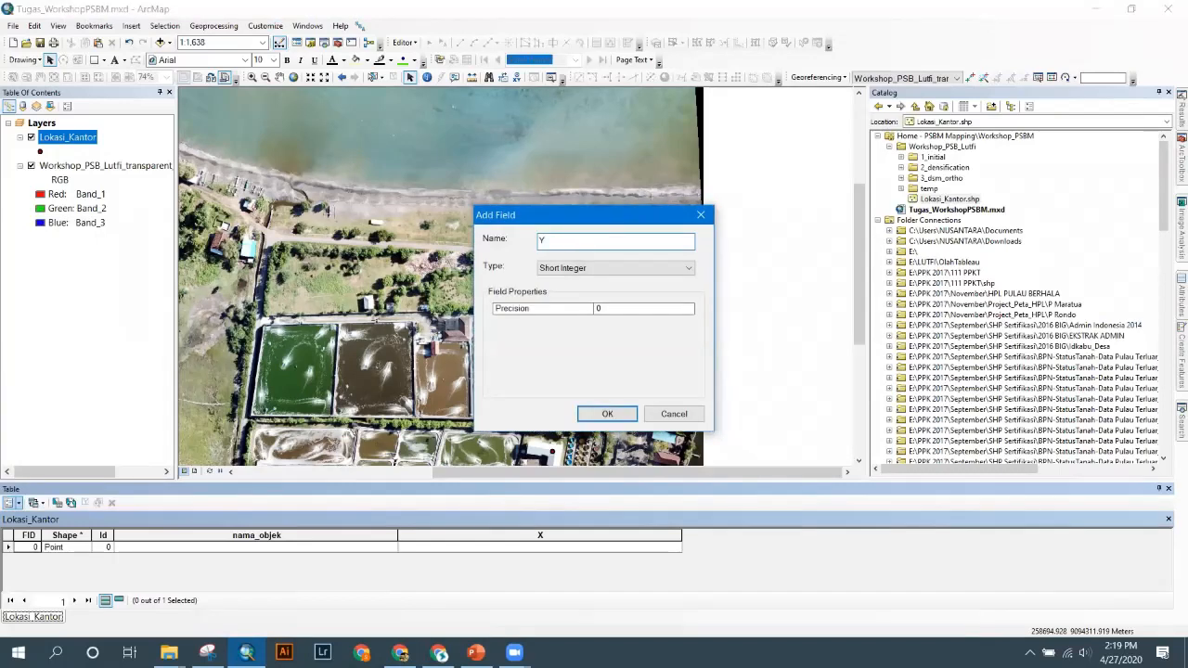
click(586, 268)
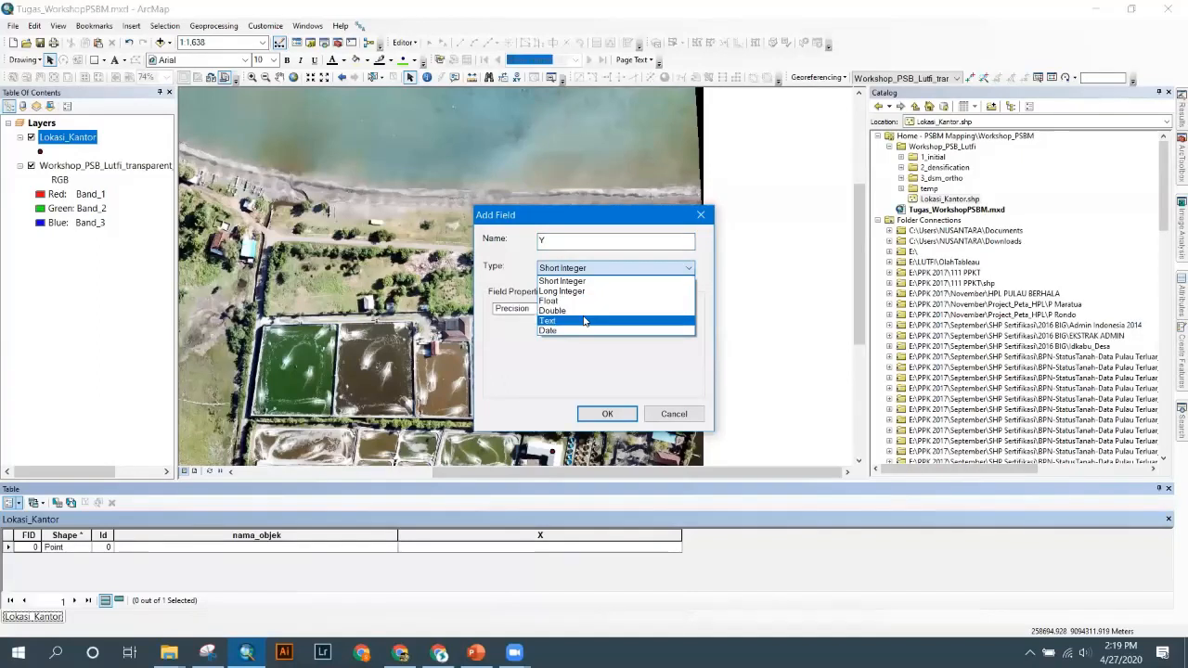
click(584, 320)
click(609, 415)
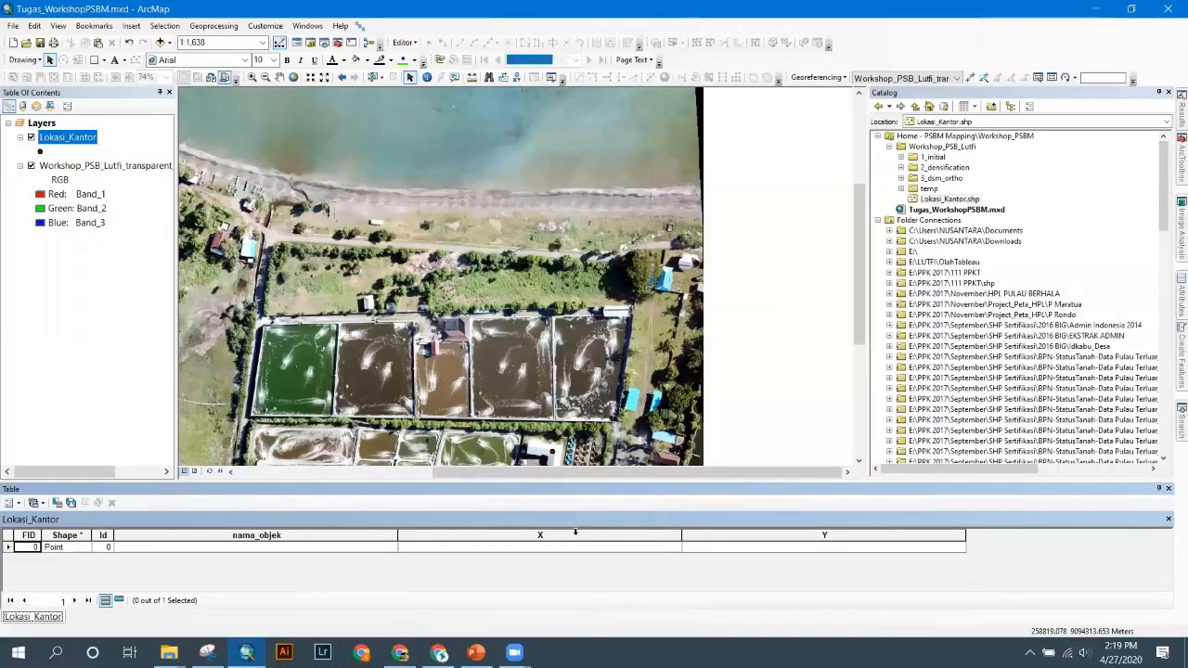
- Calculate the X field as the point's X coordinate in the data source's WGS 1984 system, using Degrees Minutes Seconds (DDD MM' SS.sss" [W|E])
right_click(540, 535)
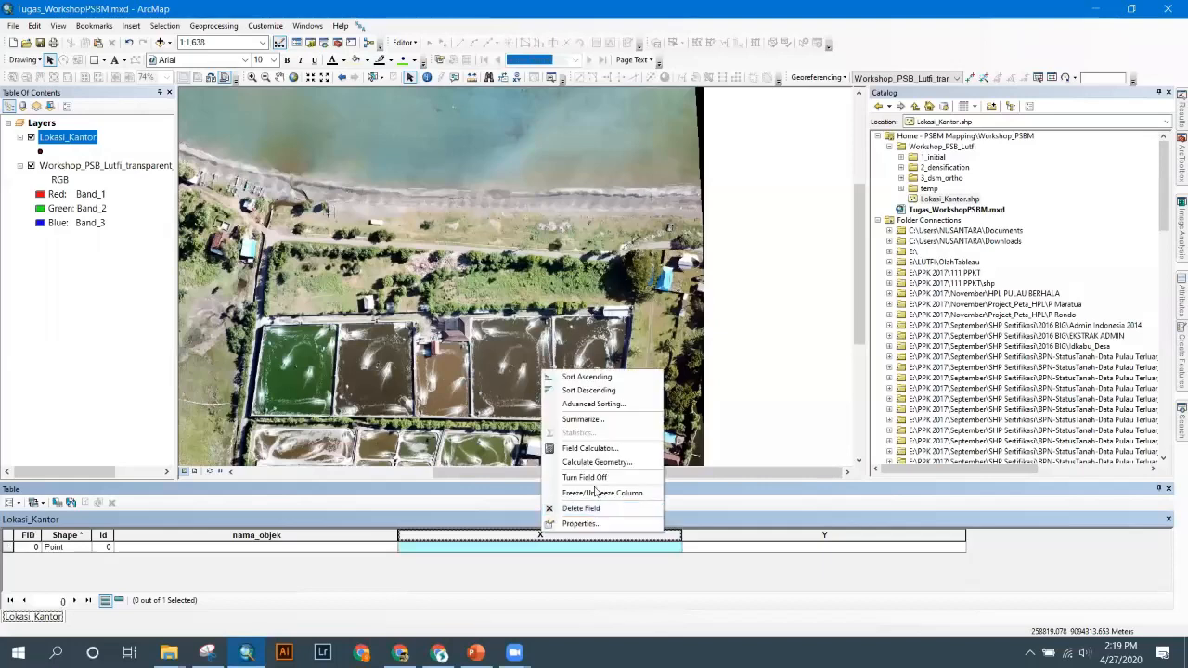
click(597, 462)
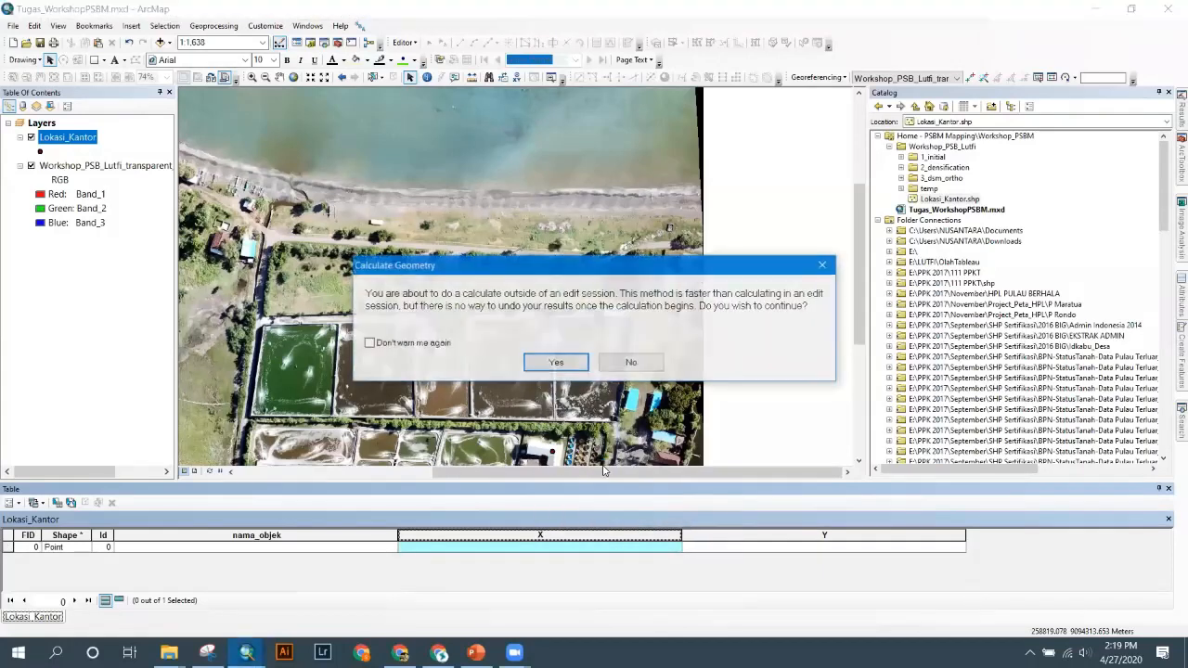
click(557, 363)
click(556, 244)
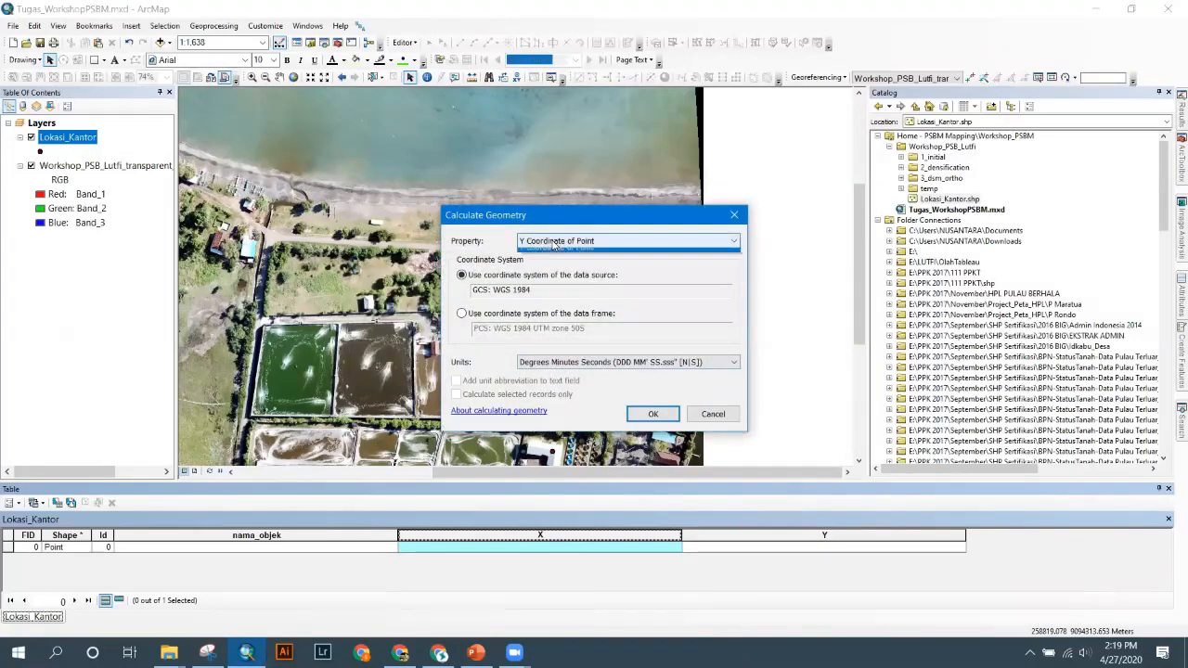
click(559, 255)
click(611, 363)
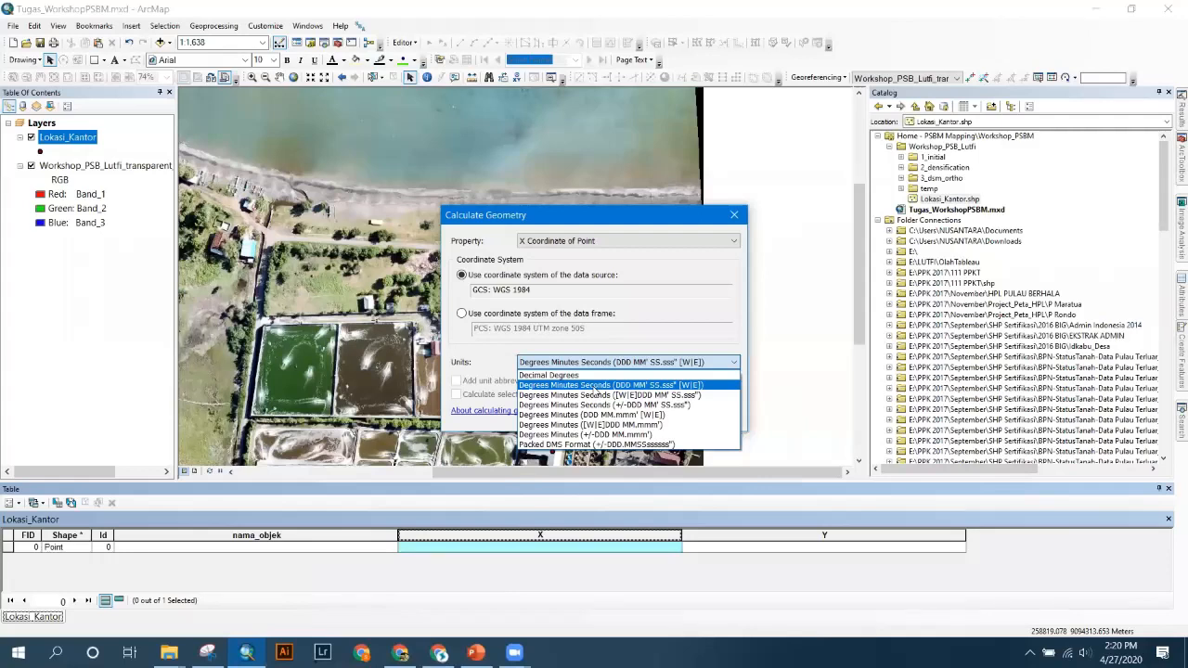
click(594, 385)
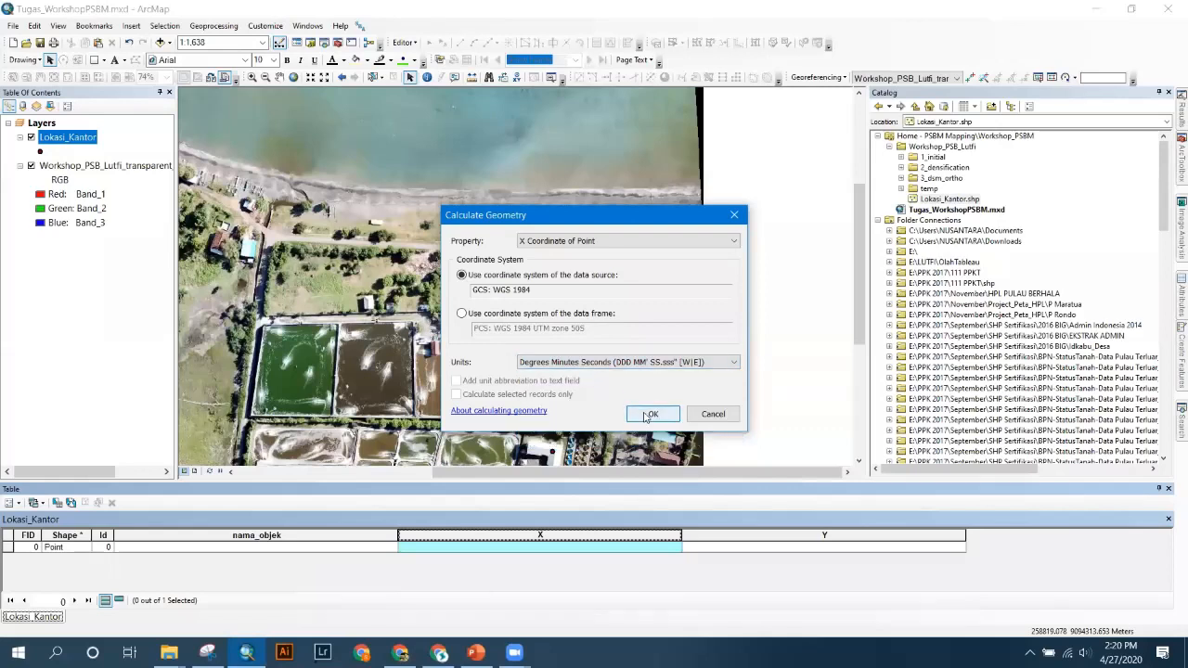
click(649, 415)
click(556, 362)
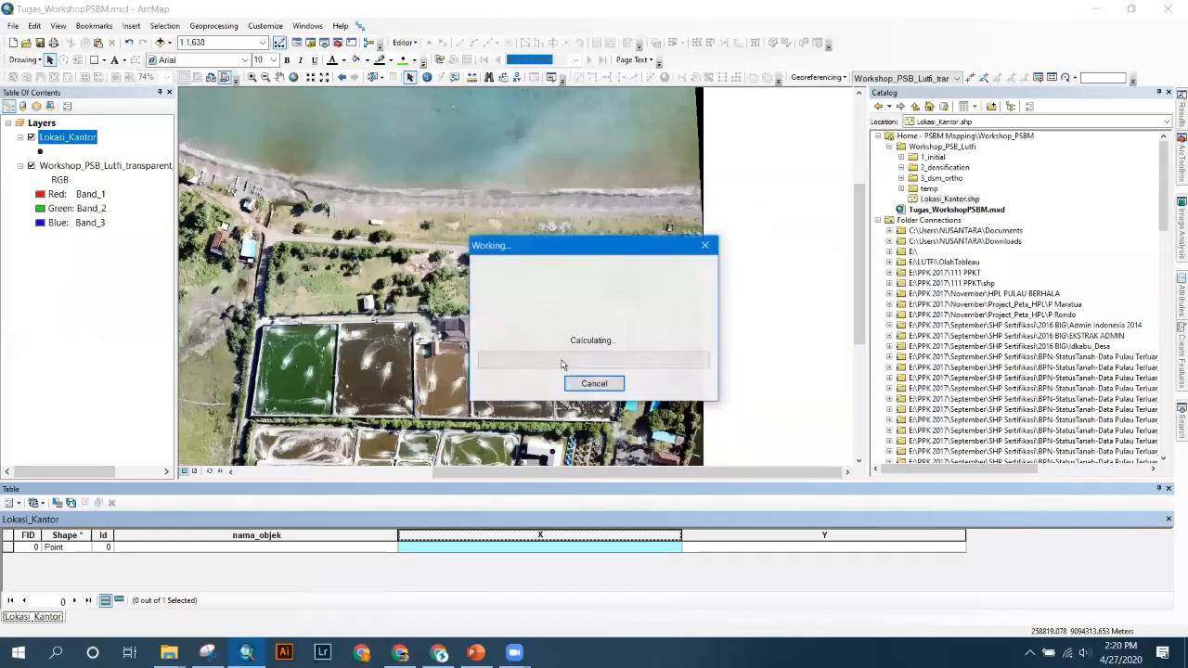
click(342, 551)
- Calculate the Y field as the point's Y coordinate in WGS 1984, using Degrees Minutes Seconds (DDD MM' SS.sss" [N|S])
right_click(743, 538)
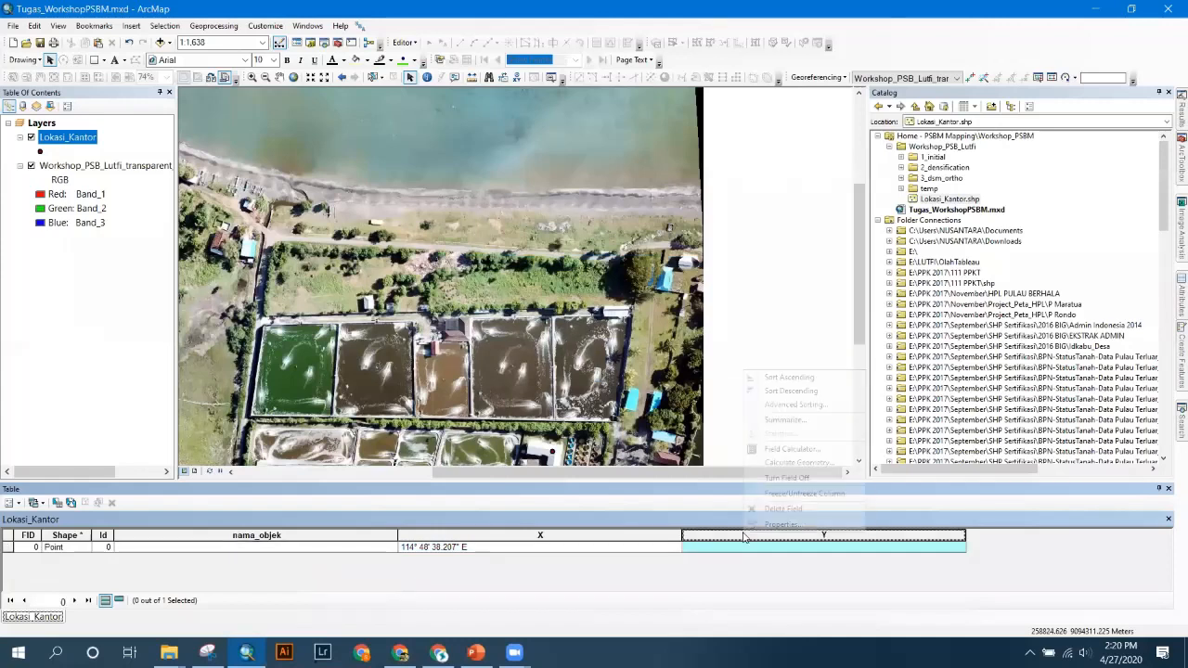
click(777, 463)
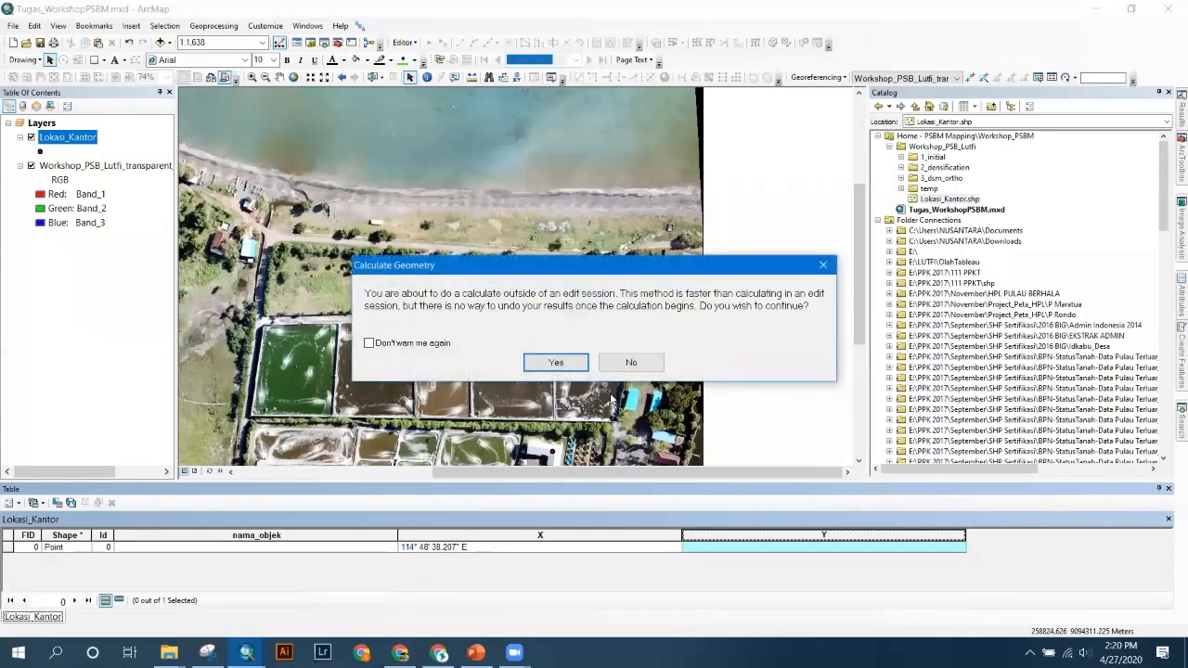
click(580, 364)
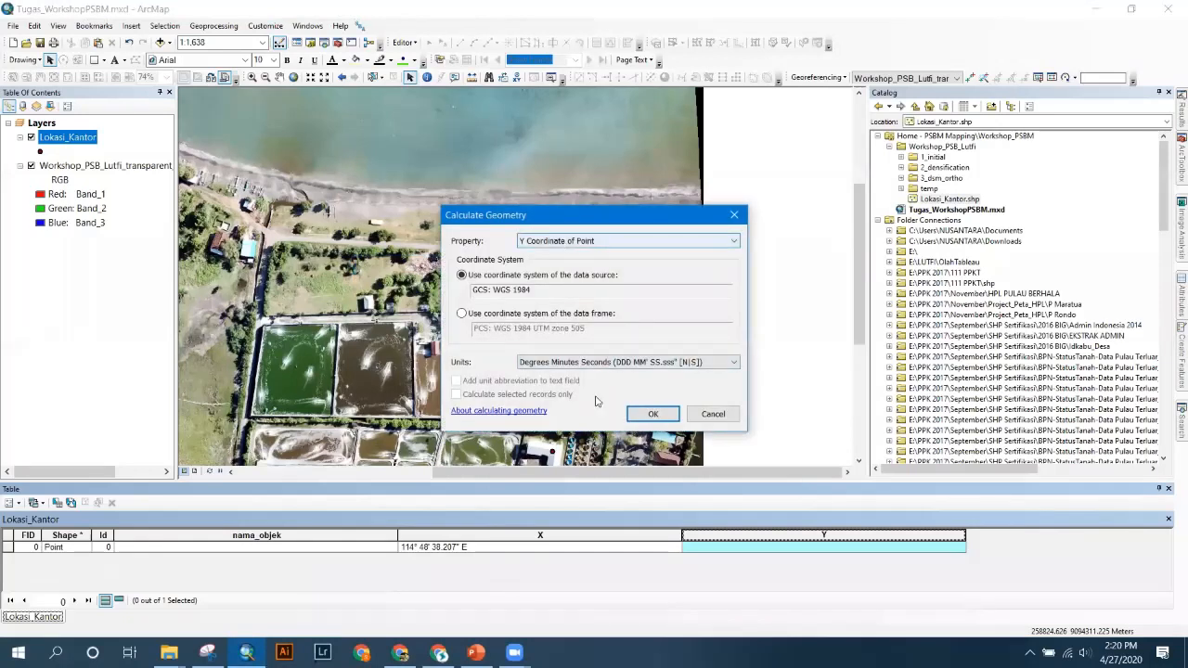
click(647, 418)
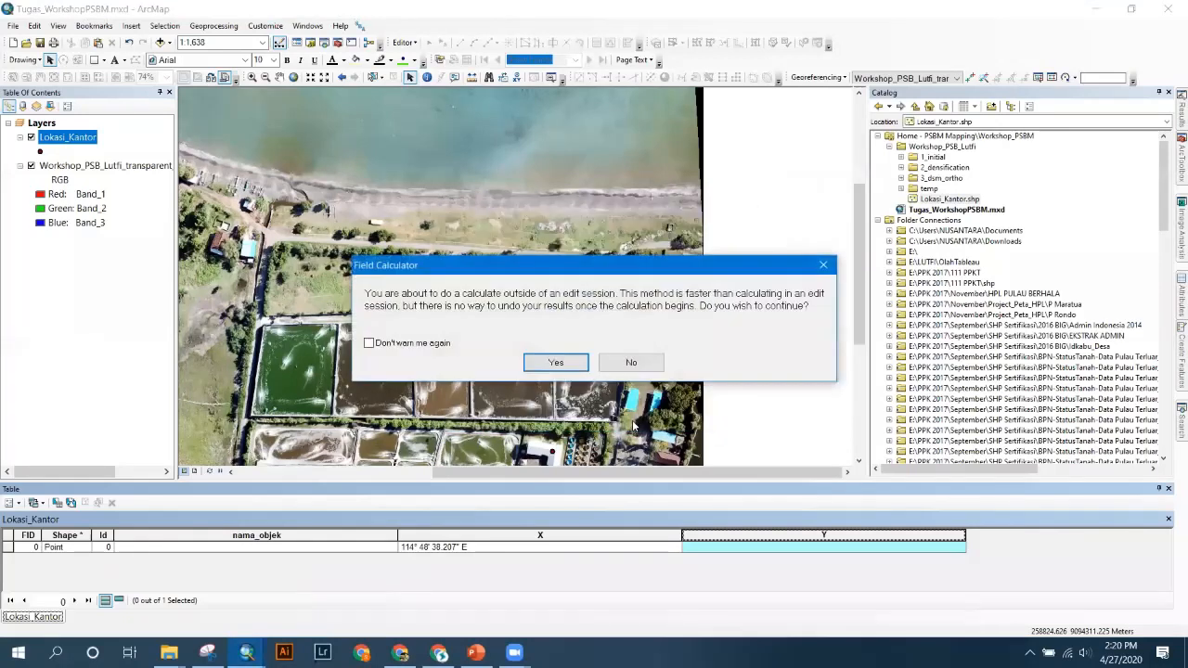
click(584, 364)
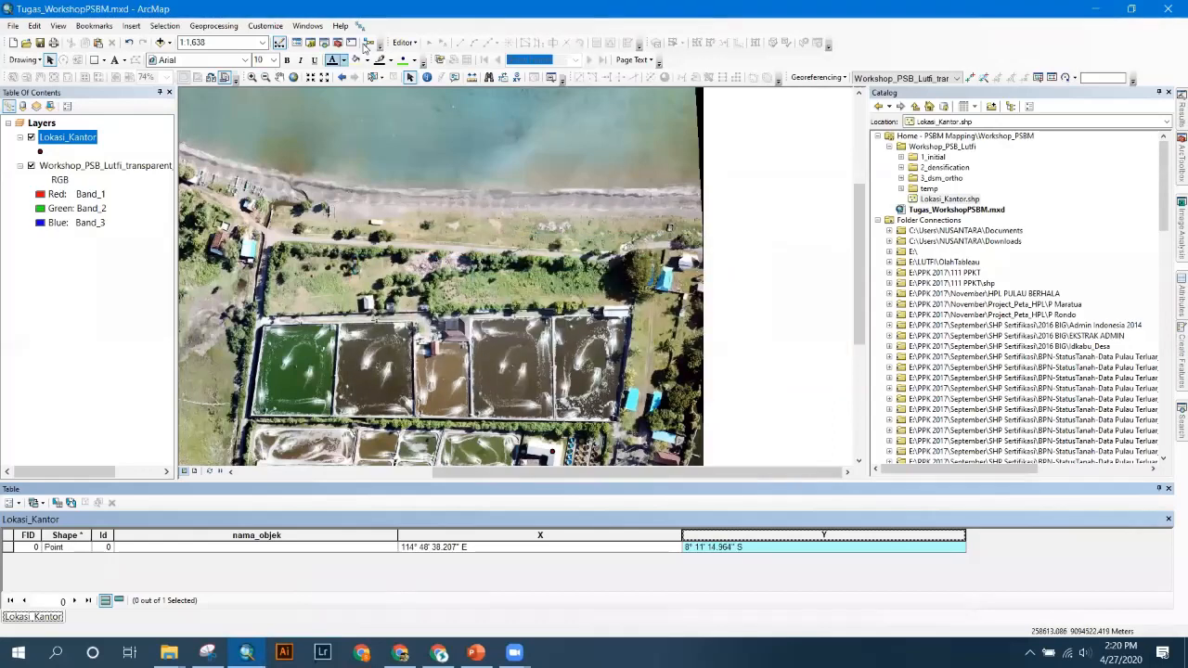
- In an edit session, set the point's nama_objek to "Kantor Pengelola Tambak", and stop editing with the edits saved
click(178, 548)
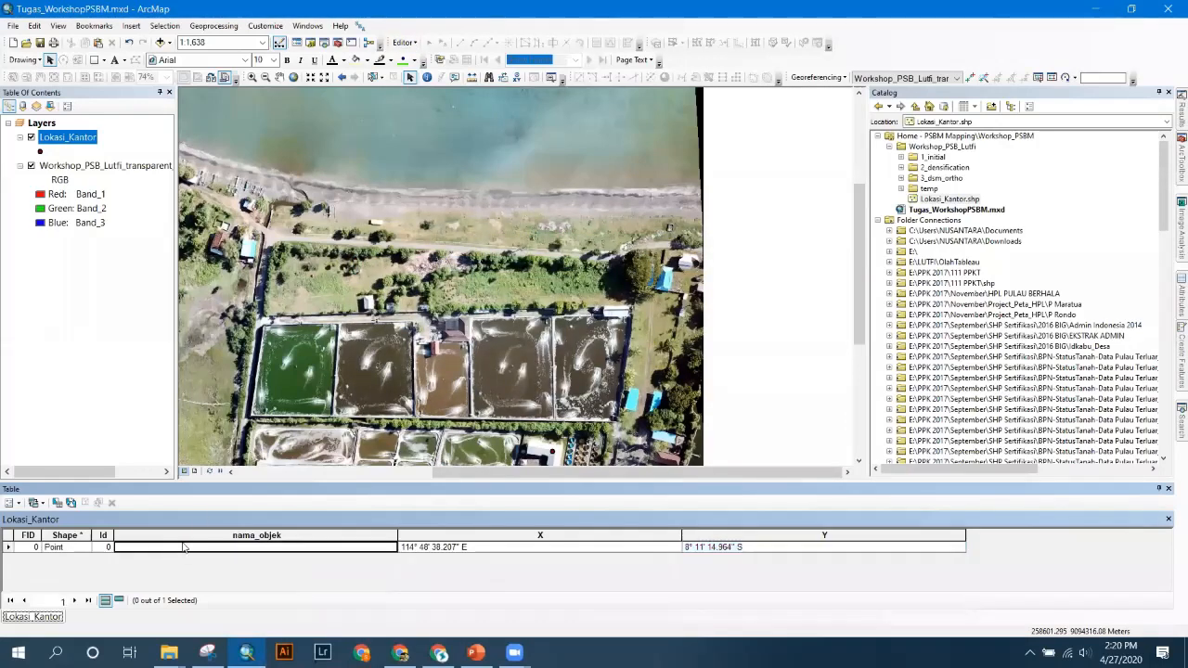
click(417, 45)
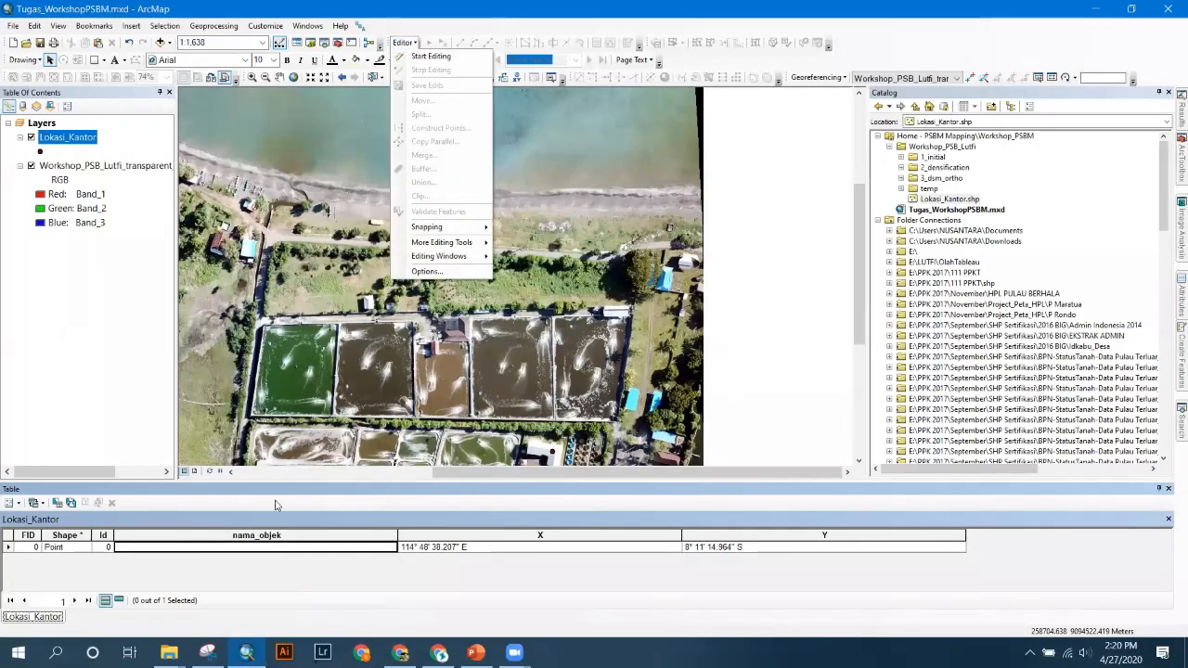
click(221, 548)
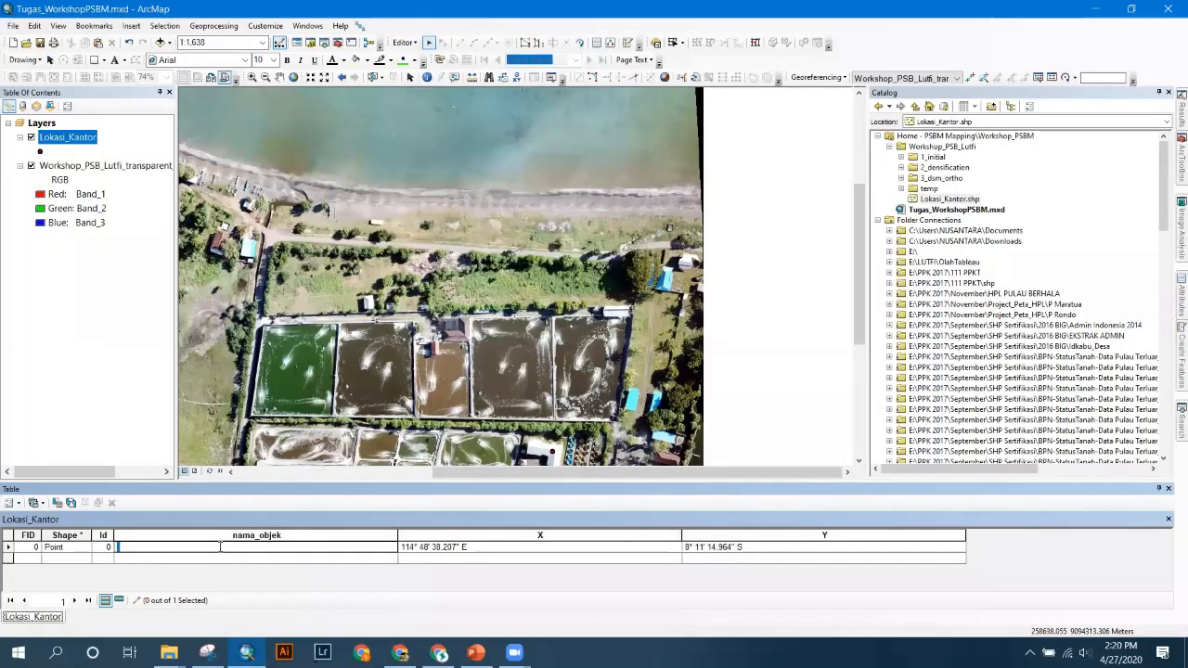
text(Kantor Pengelola Tambak)
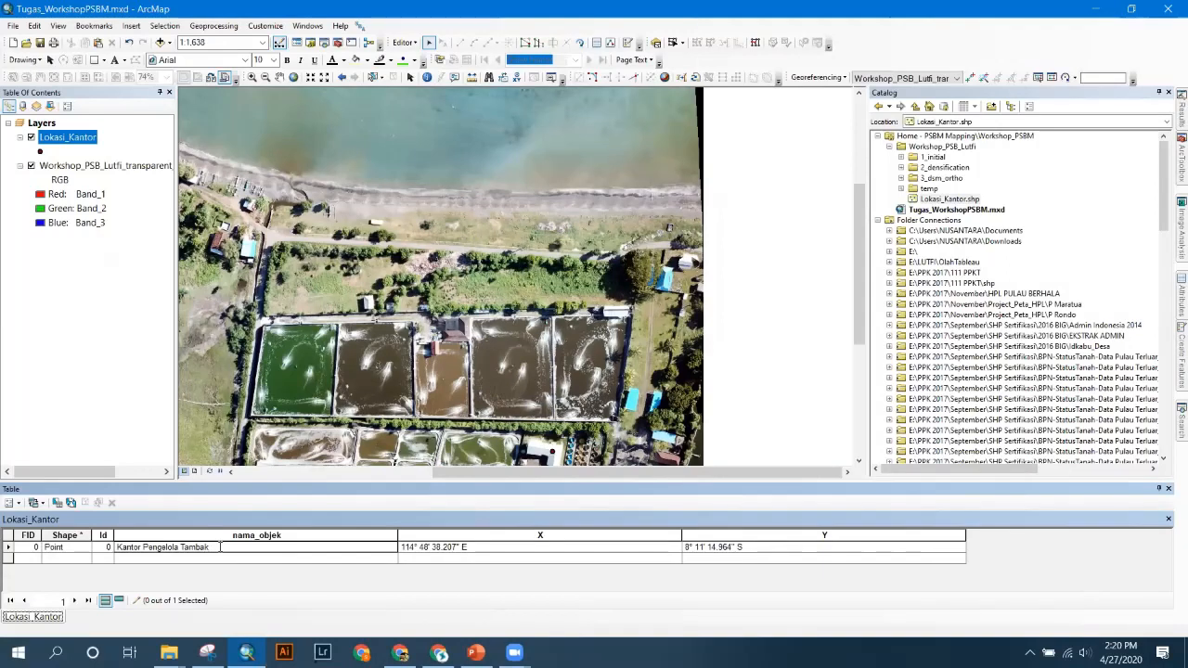
key(Return)
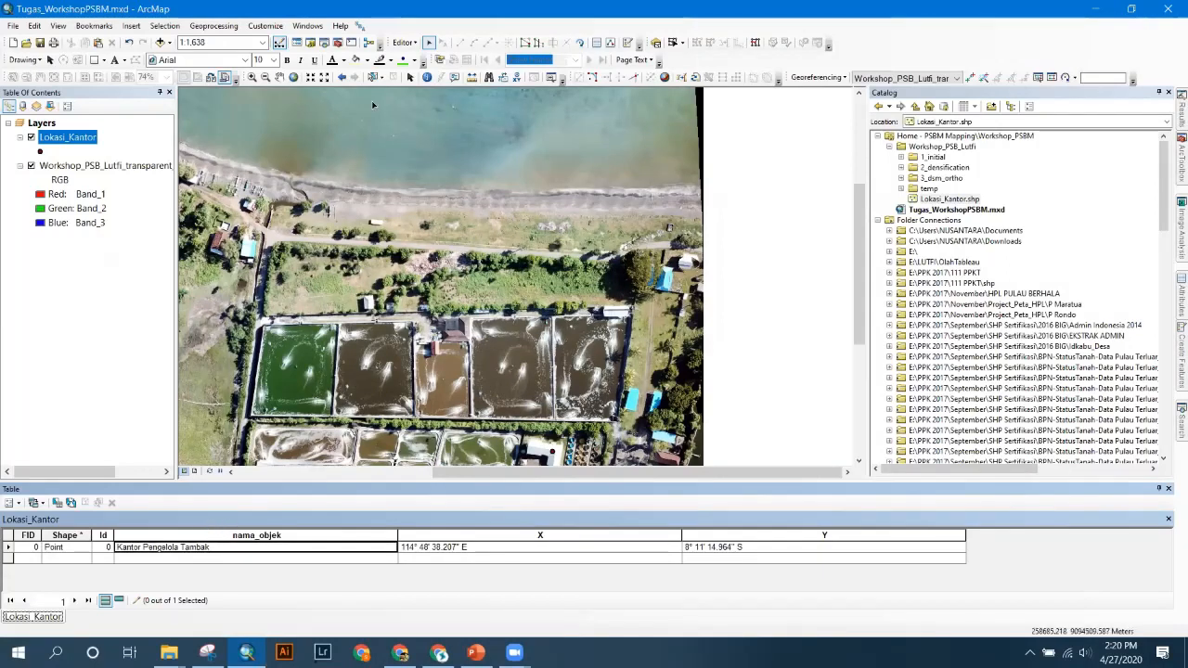
click(403, 43)
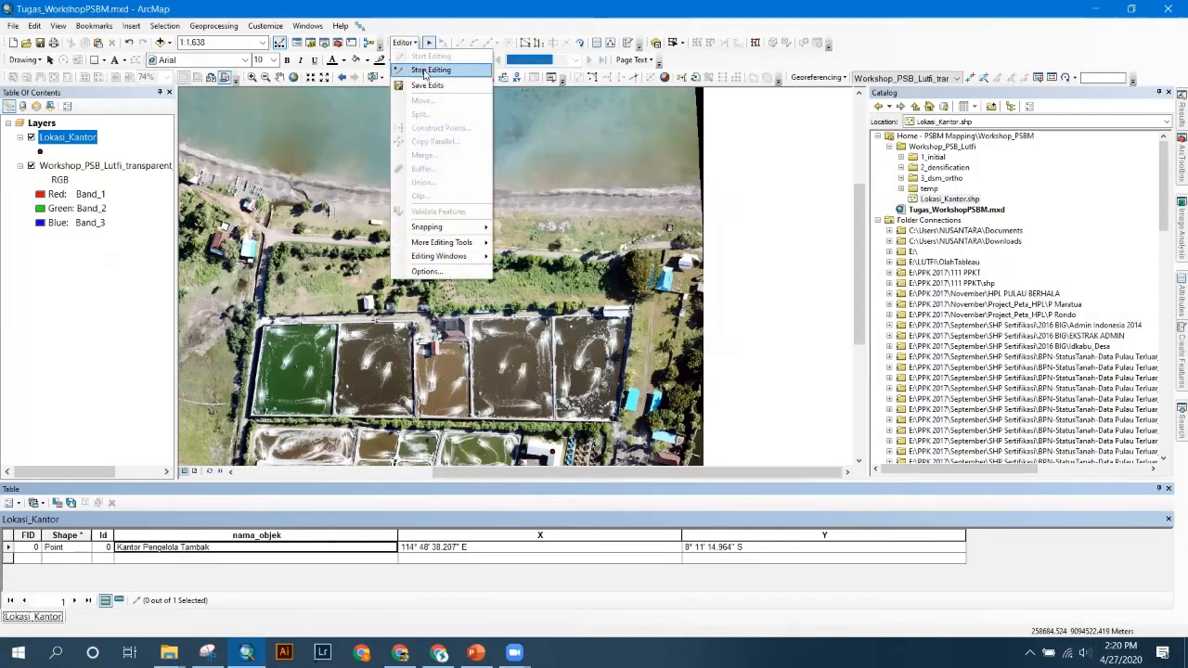
click(426, 71)
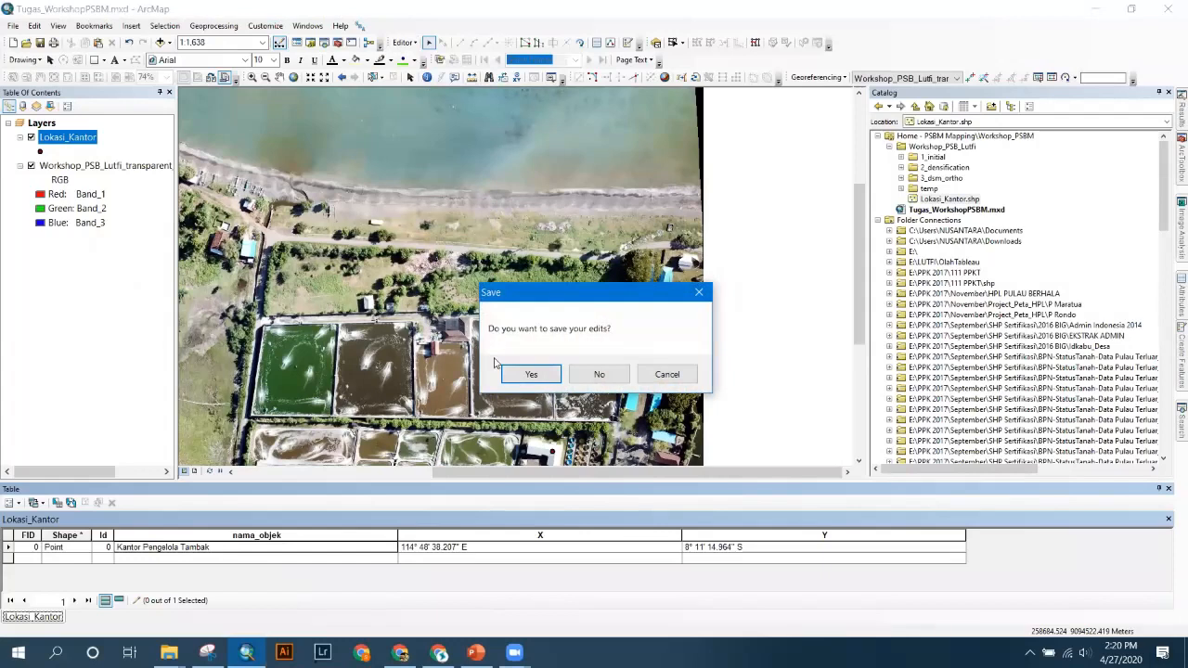
click(543, 374)
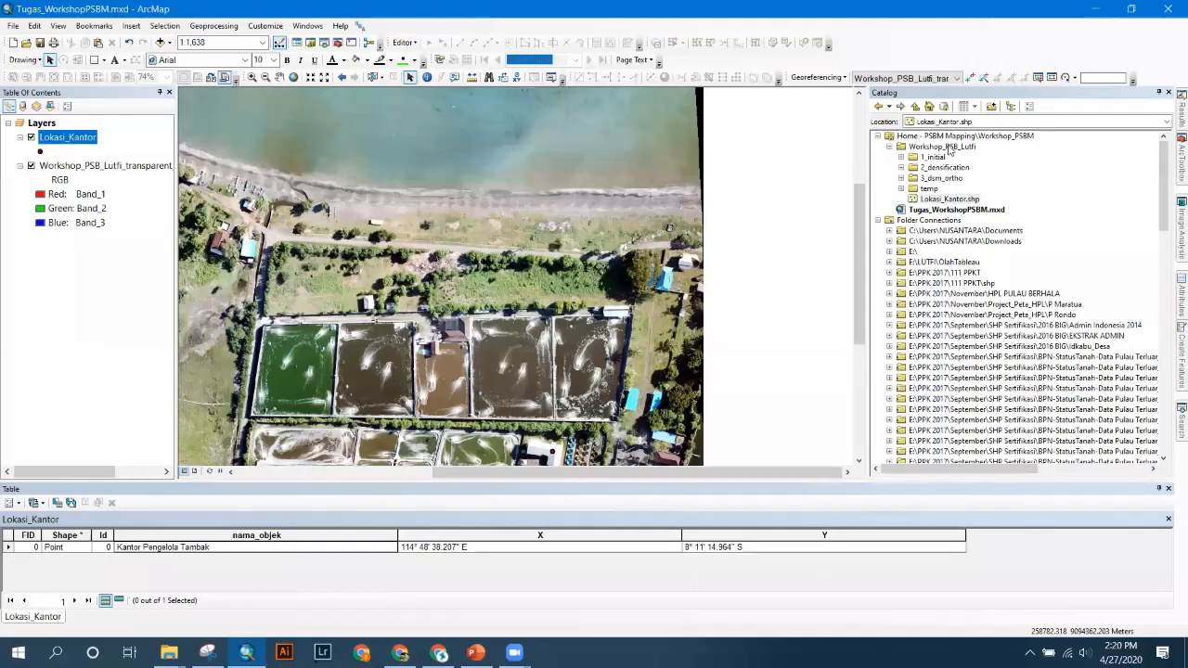
- Start a new polygon shapefile named Tambak in the workshop folder that contains Lokasi_Kantor.shp
click(947, 146)
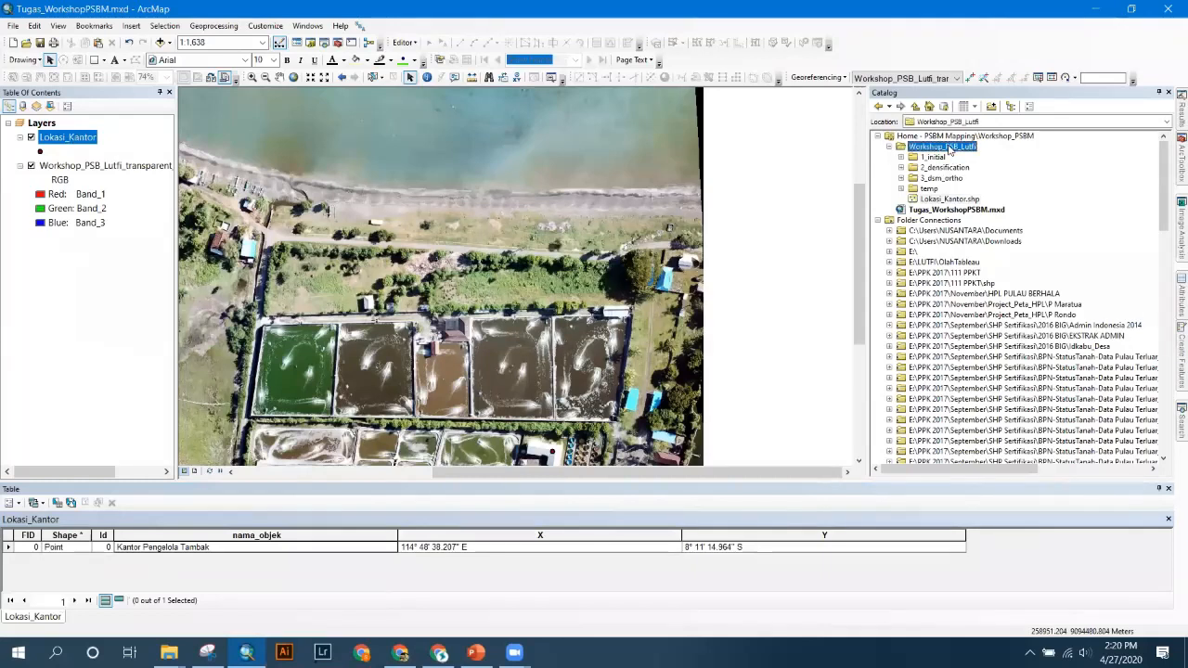
click(938, 200)
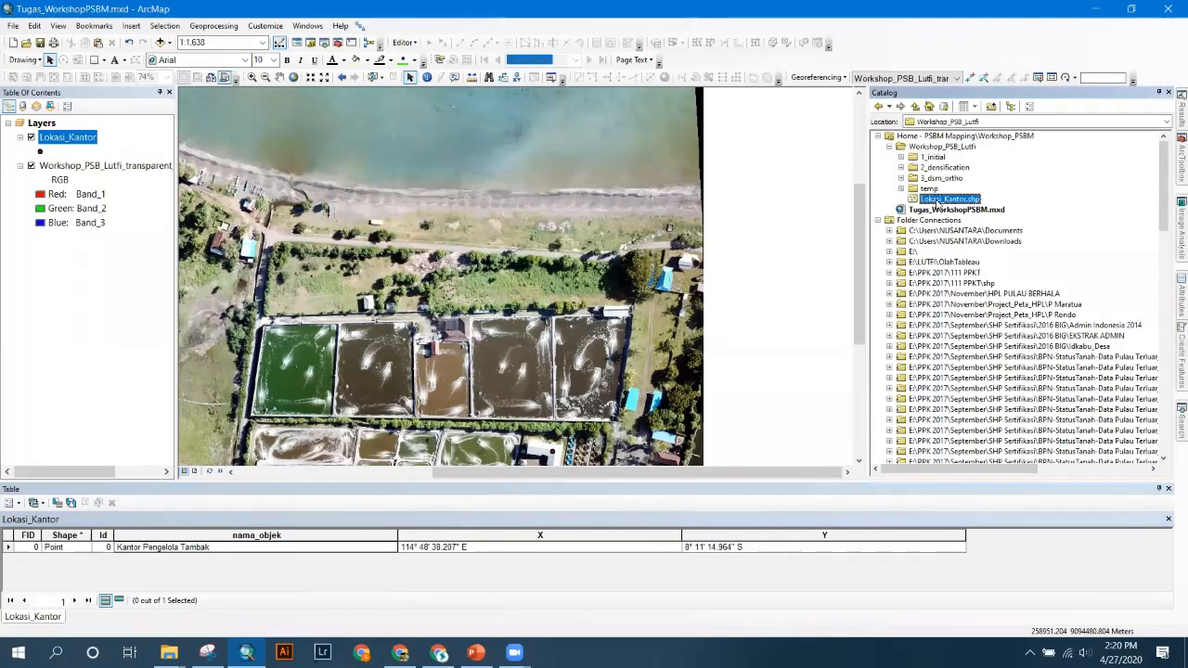
click(935, 147)
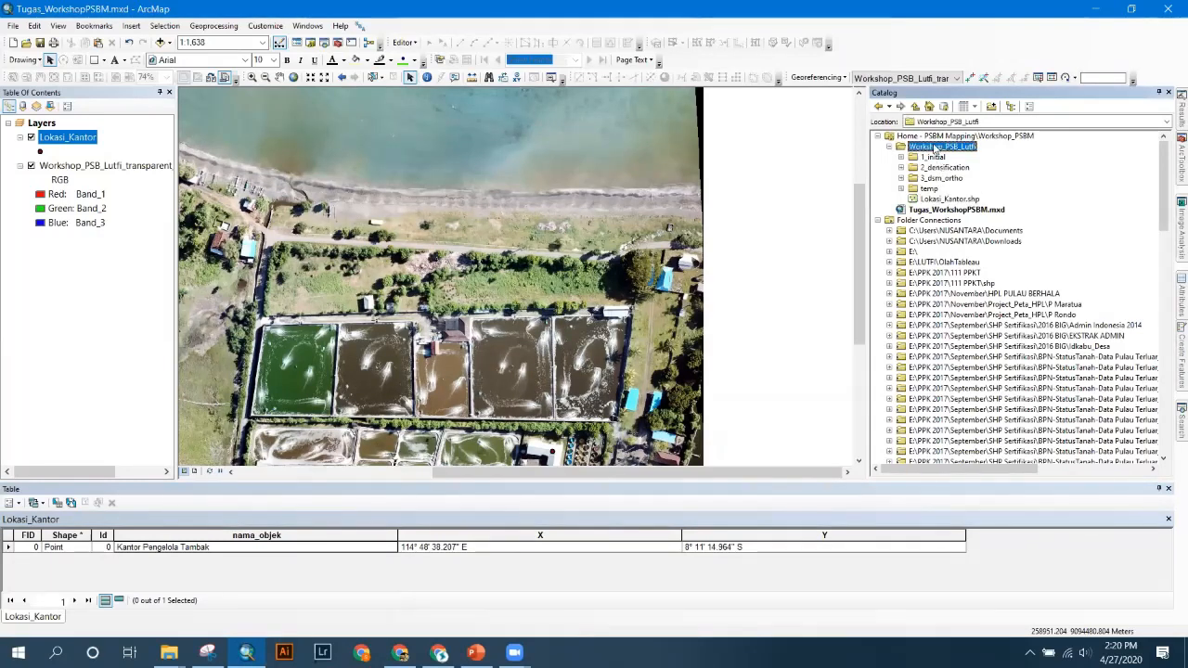
right_click(935, 149)
mouse_move(961, 225)
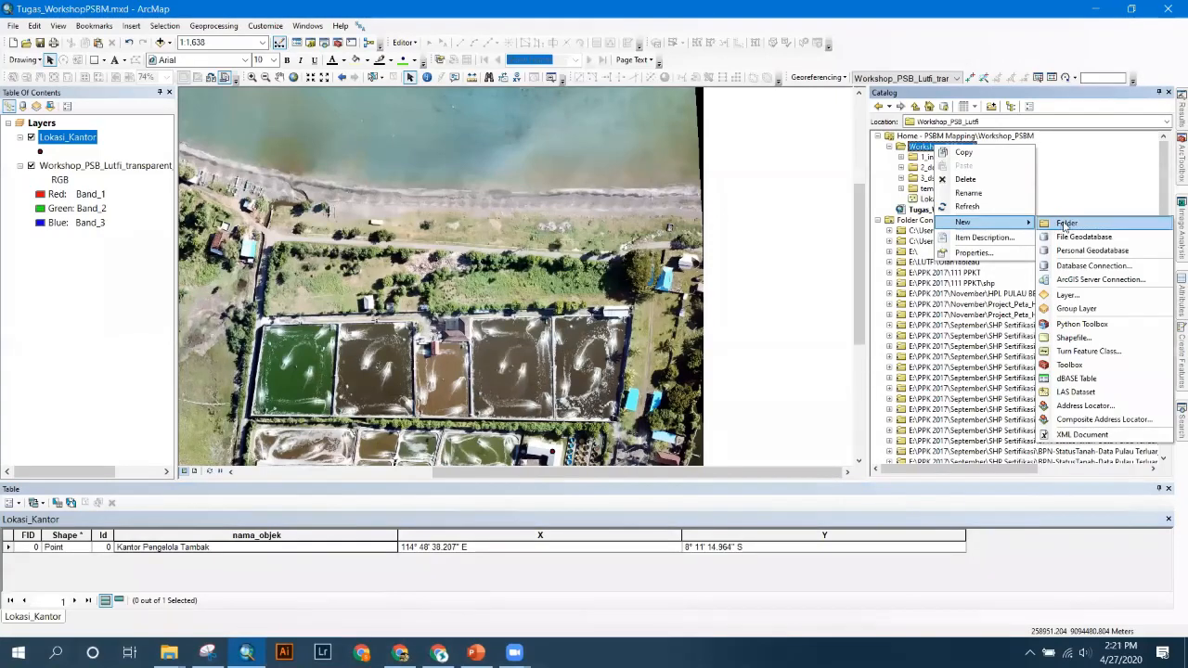
click(1074, 339)
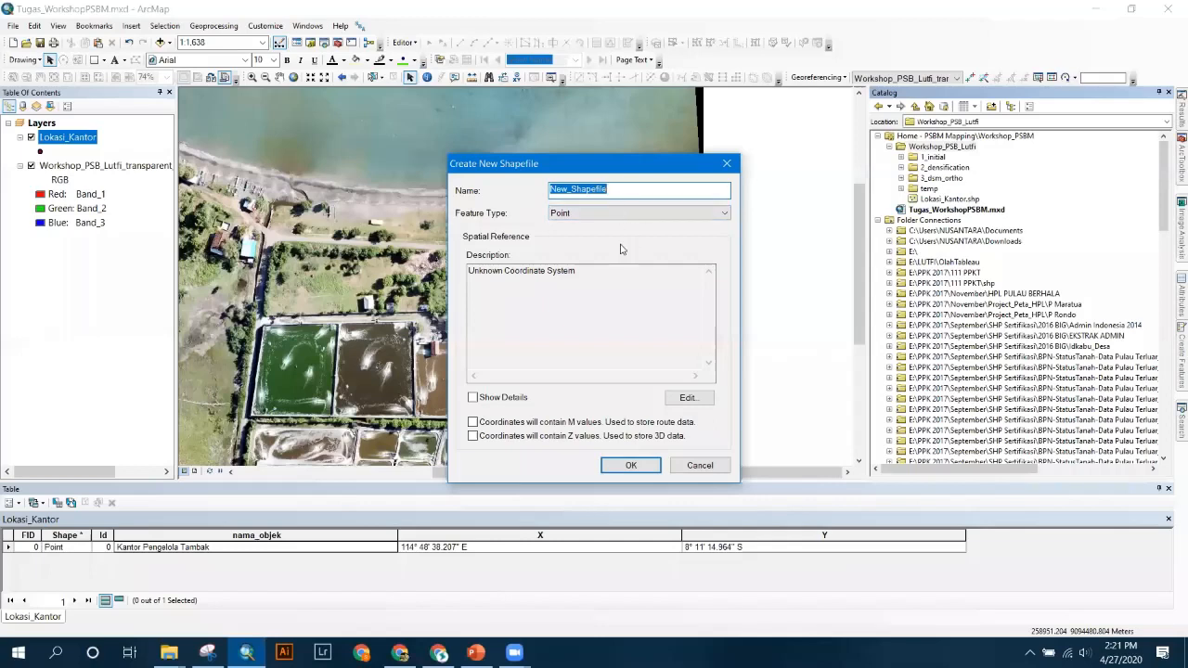
drag(642, 190, 529, 206)
text(Tambak)
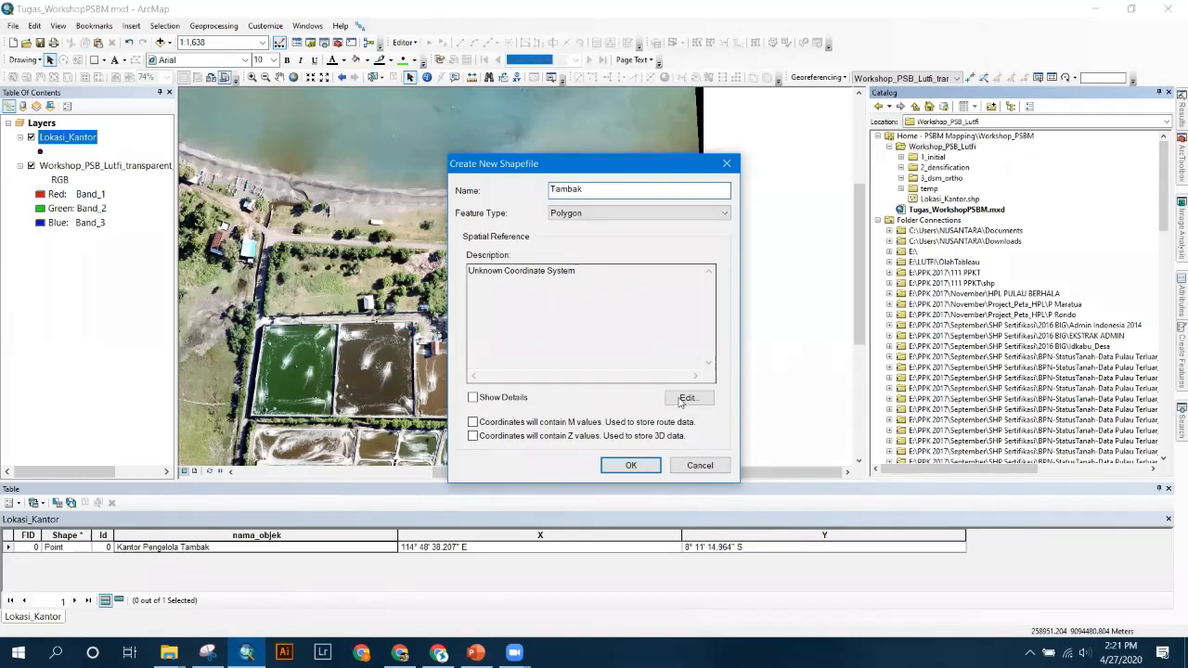
- For the new shapefile's spatial reference, expand Projected Coordinate Systems down to the UTM, WGS 1984, Southern Hemisphere zones
click(452, 205)
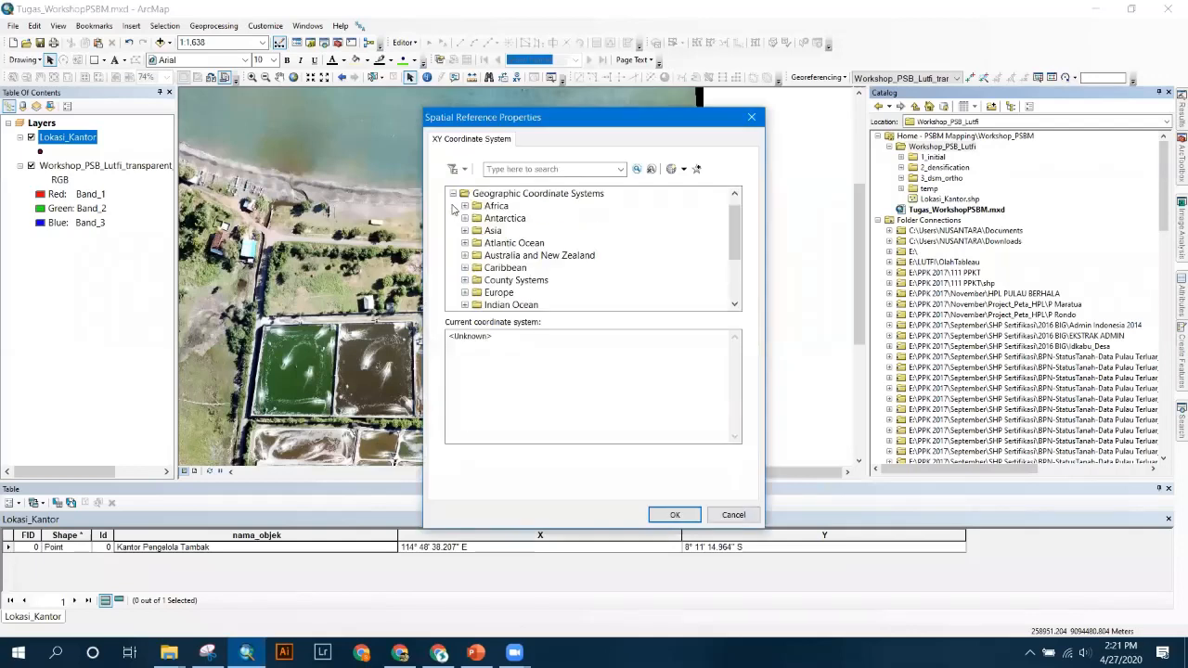
drag(739, 236, 740, 274)
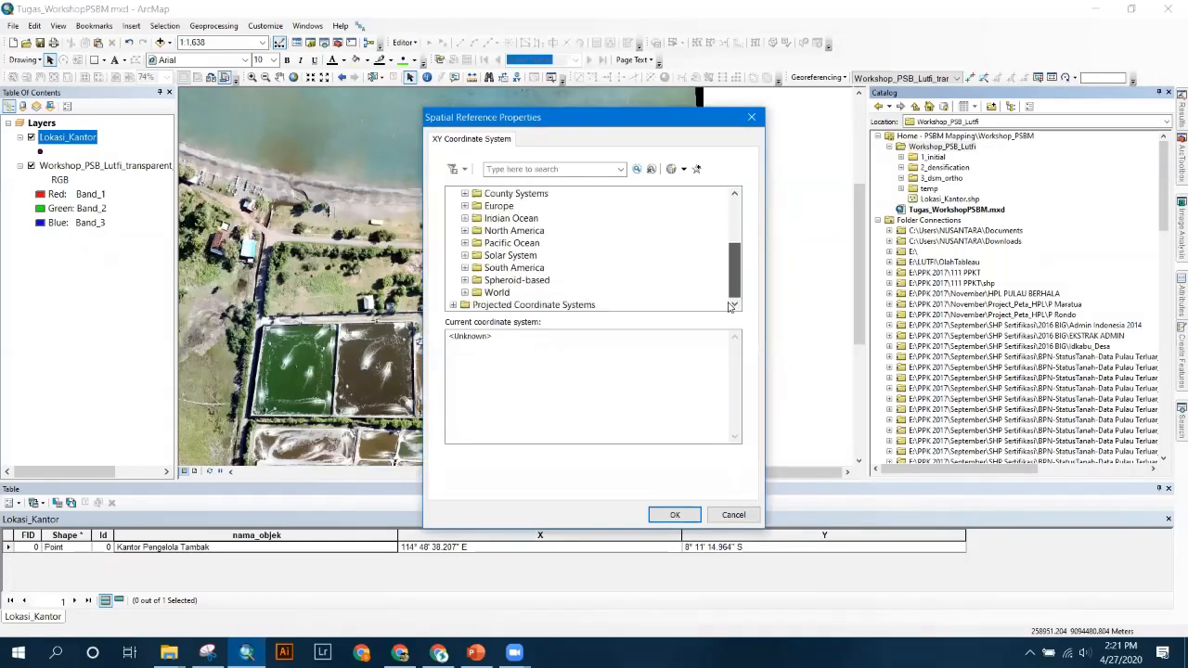
click(454, 305)
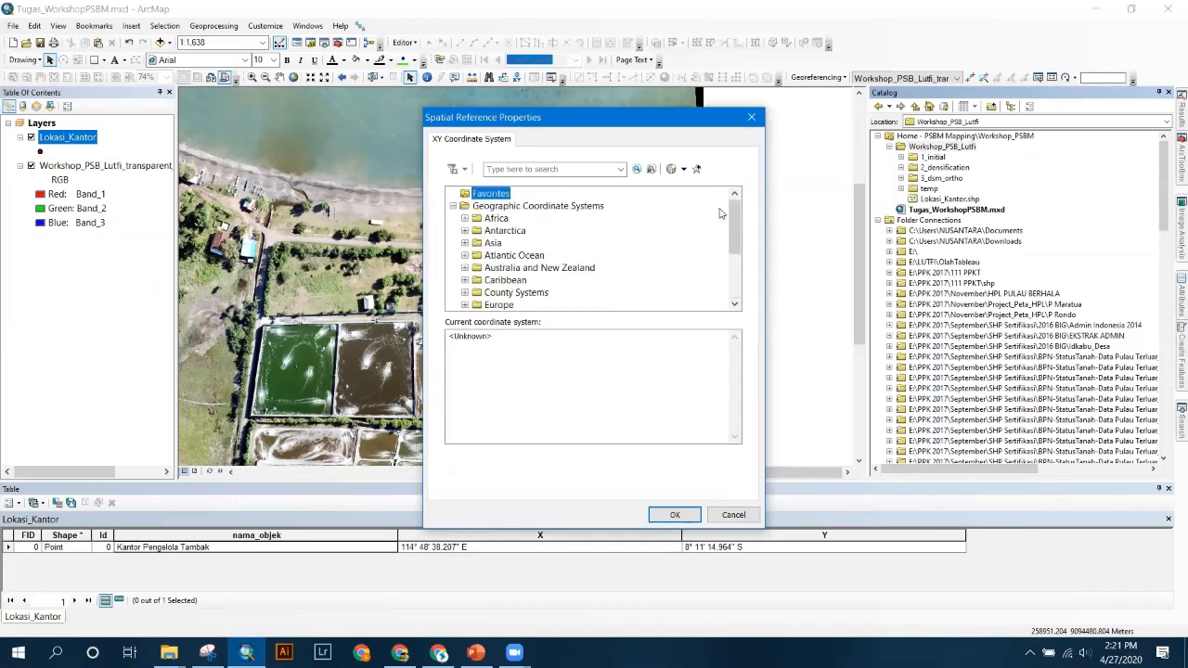
click(453, 207)
click(453, 219)
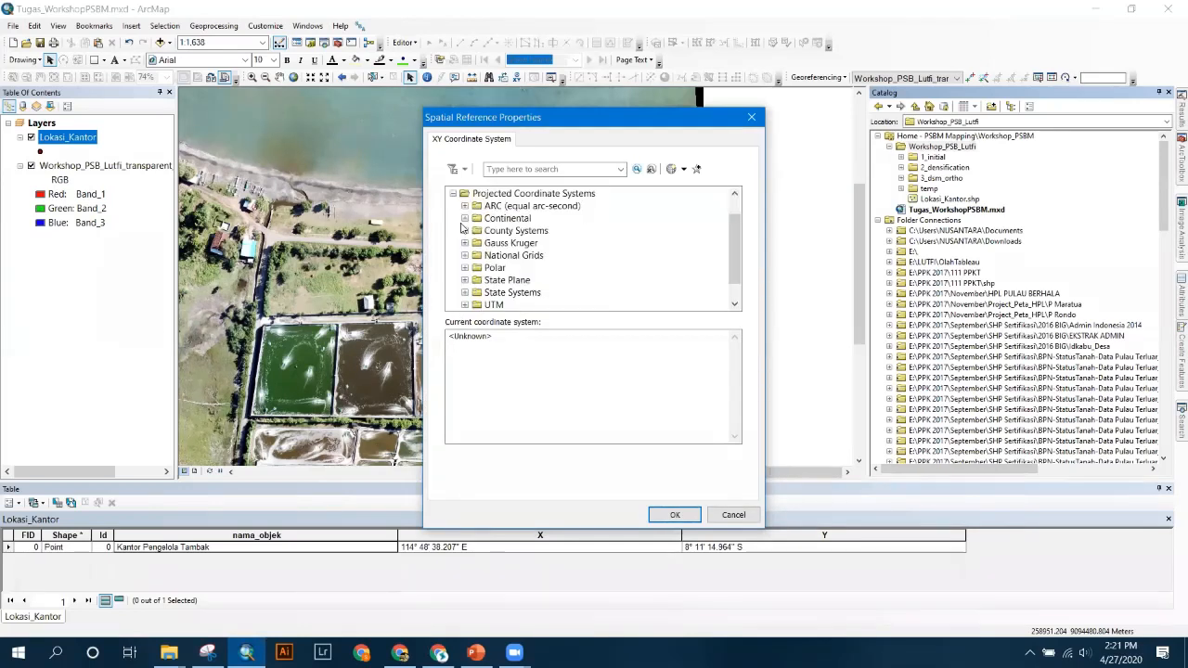
scroll(496, 262, down, 1)
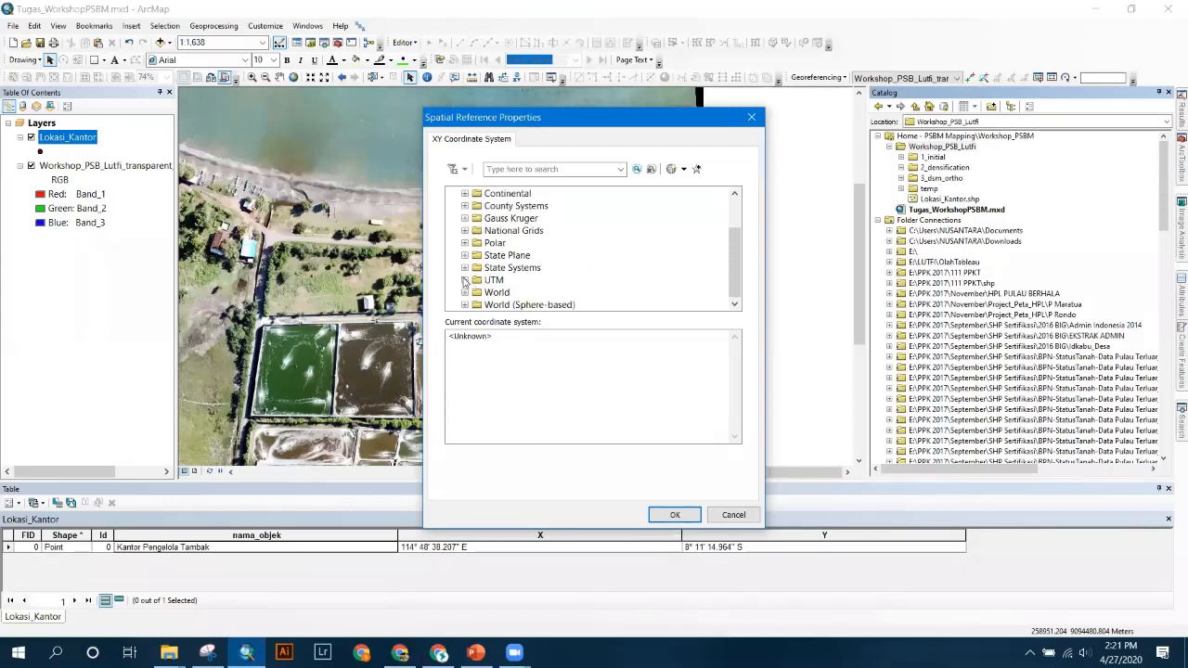
click(465, 281)
scroll(533, 243, down, 2)
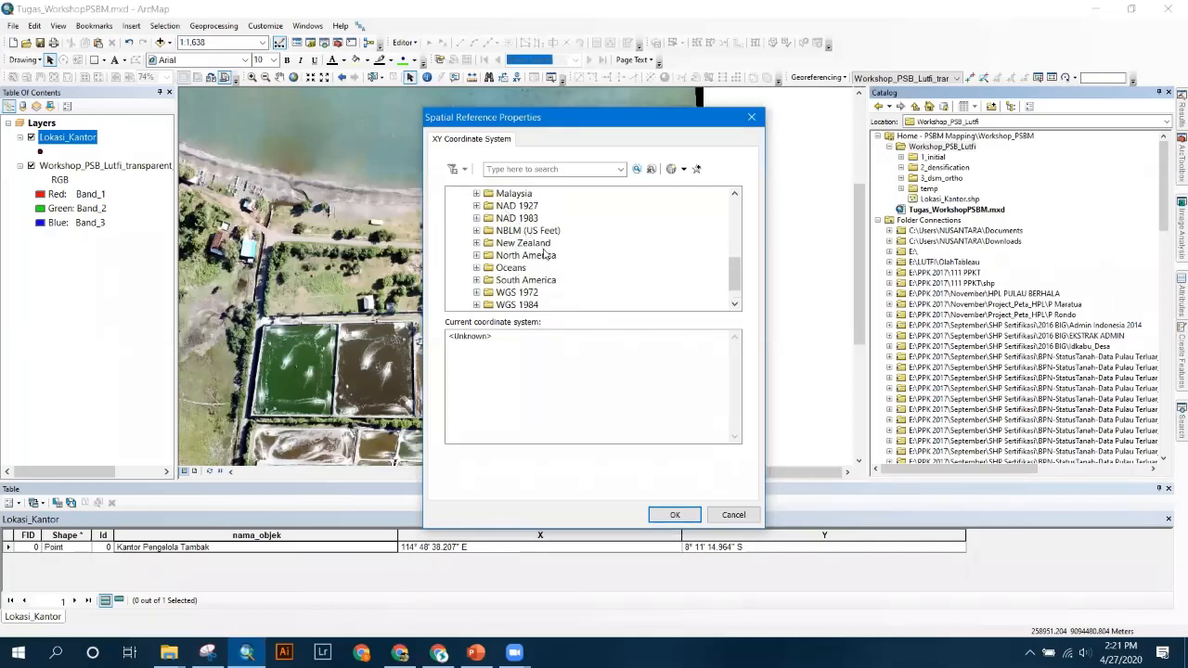
scroll(520, 286, down, 1)
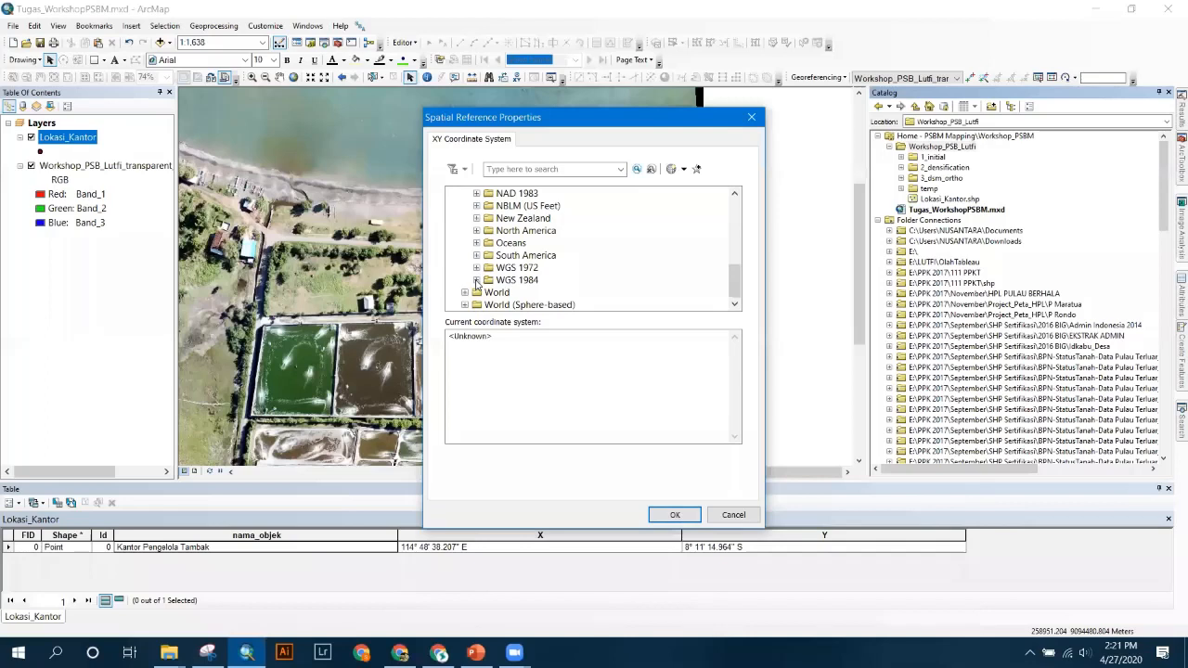
click(477, 280)
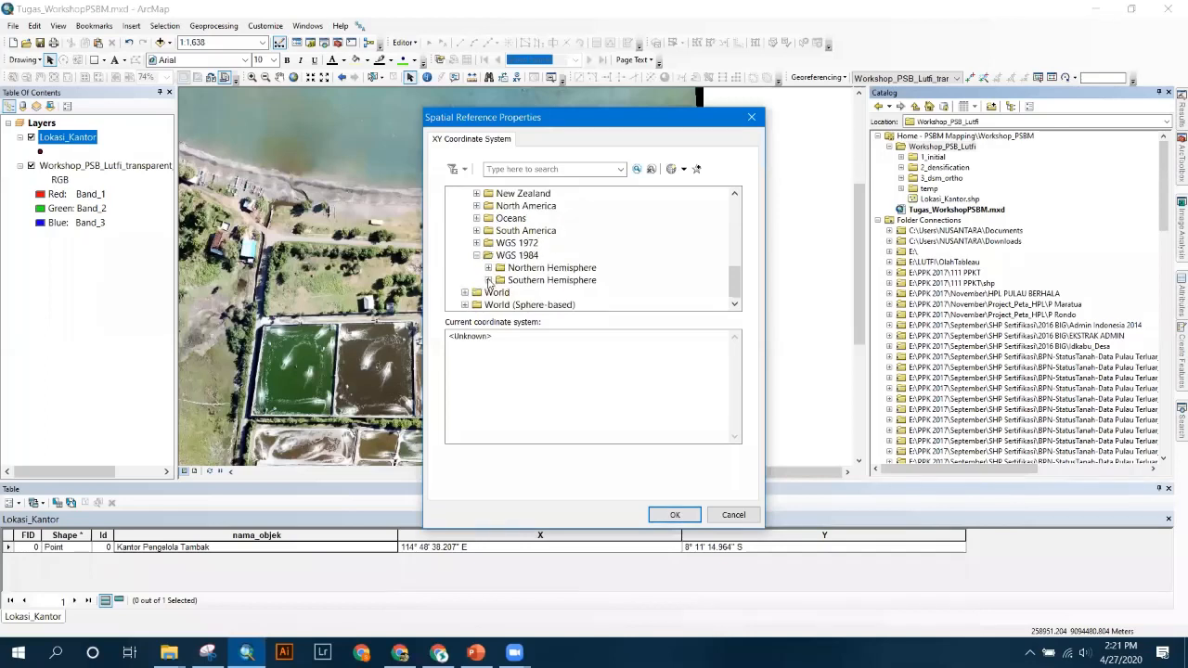
click(489, 280)
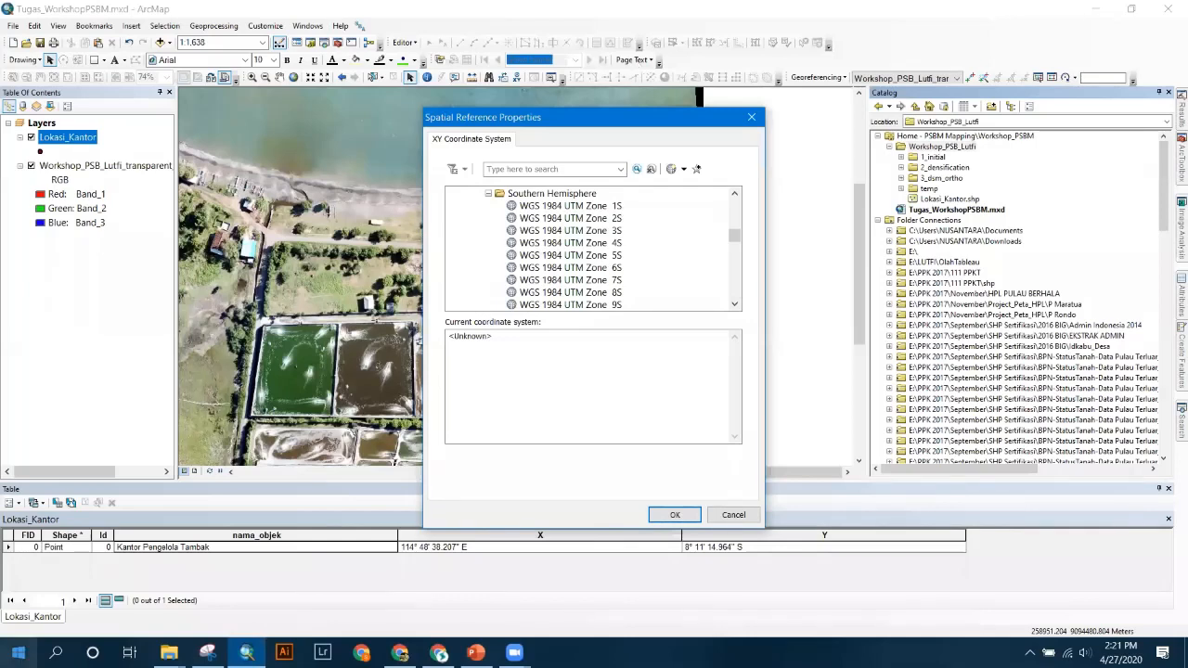
- Find Google Earth Pro among the installed programs and launch it
click(17, 652)
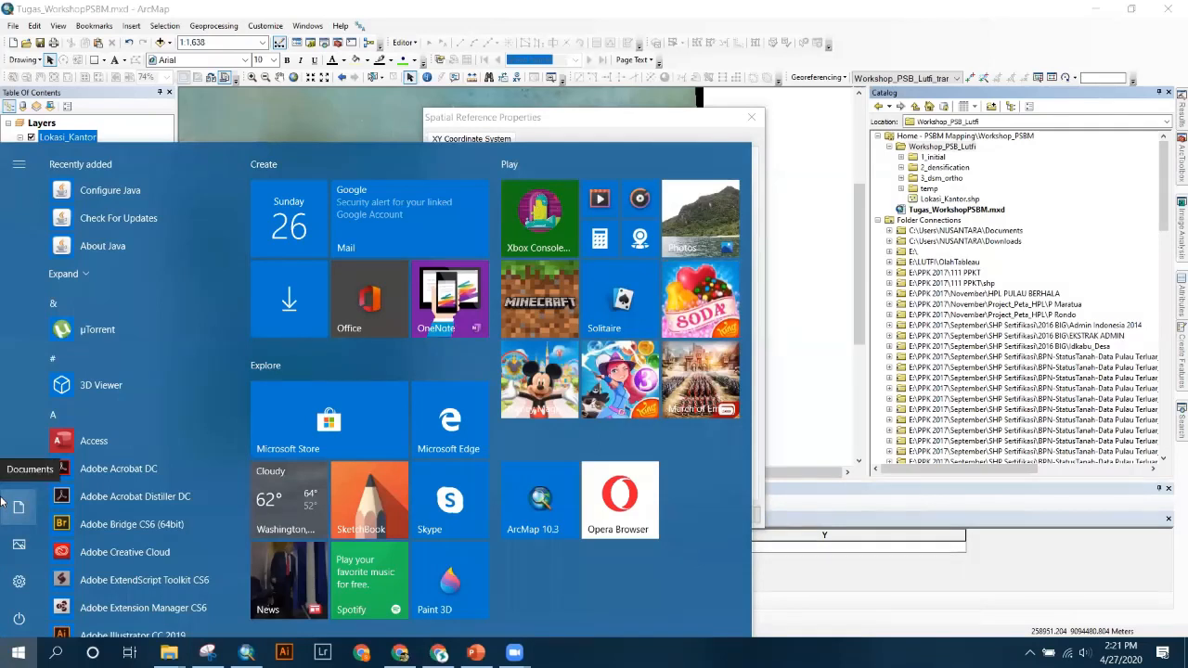
text(goo)
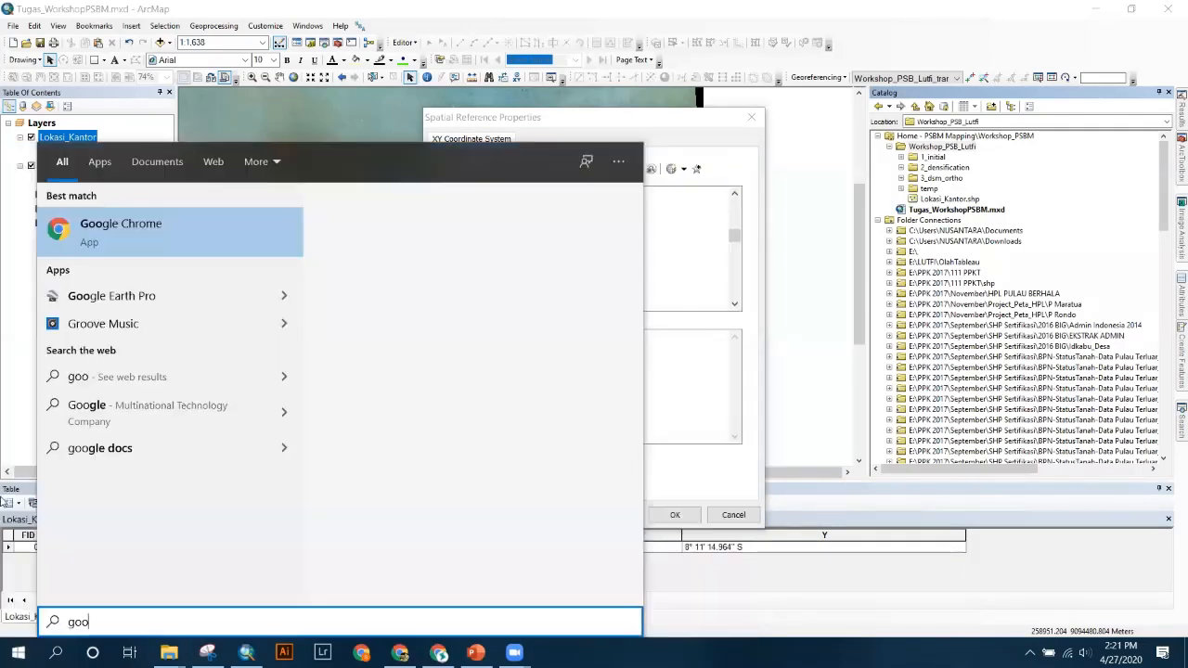
text(ge)
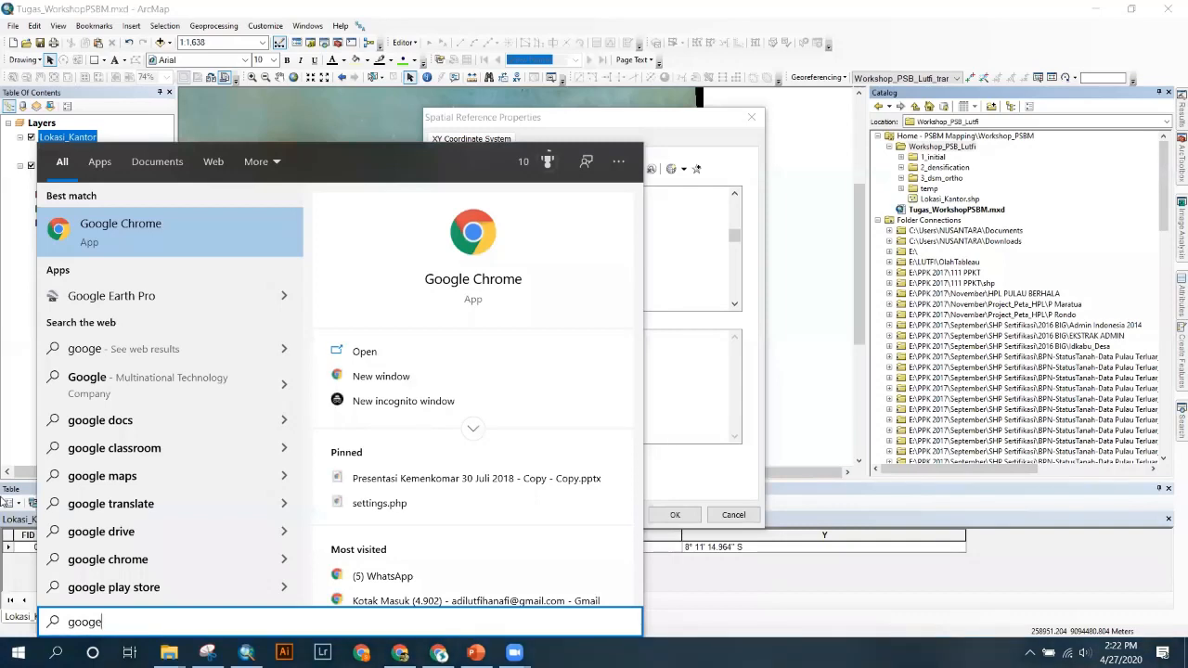
key(BackSpace)
text(l)
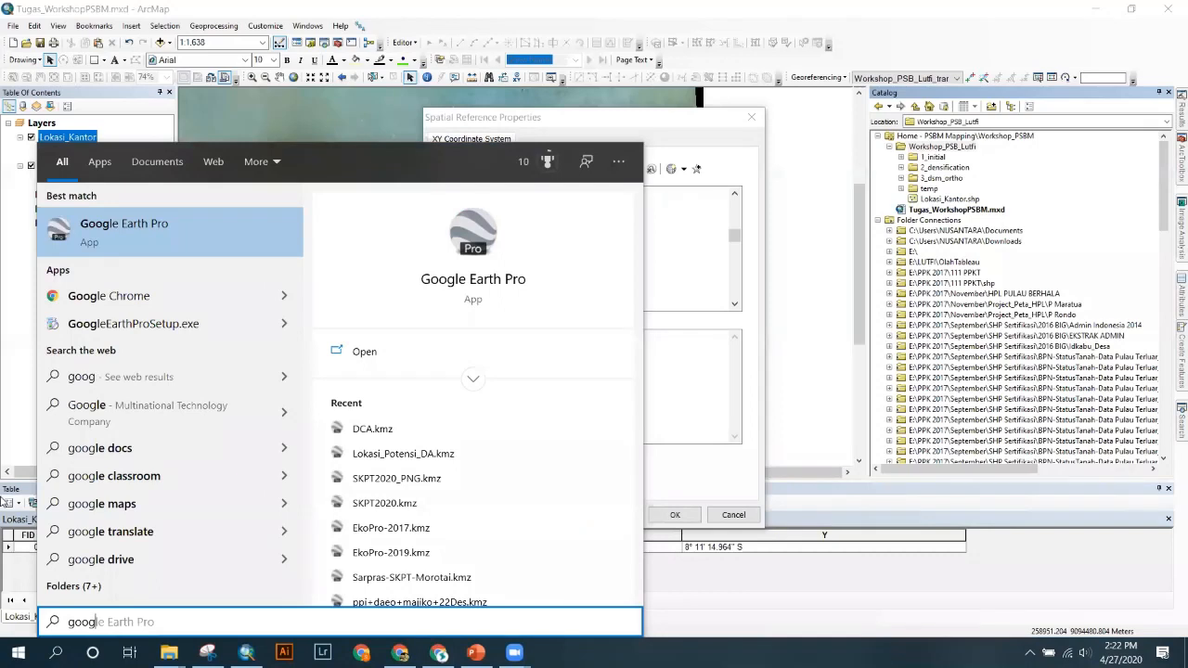
click(123, 230)
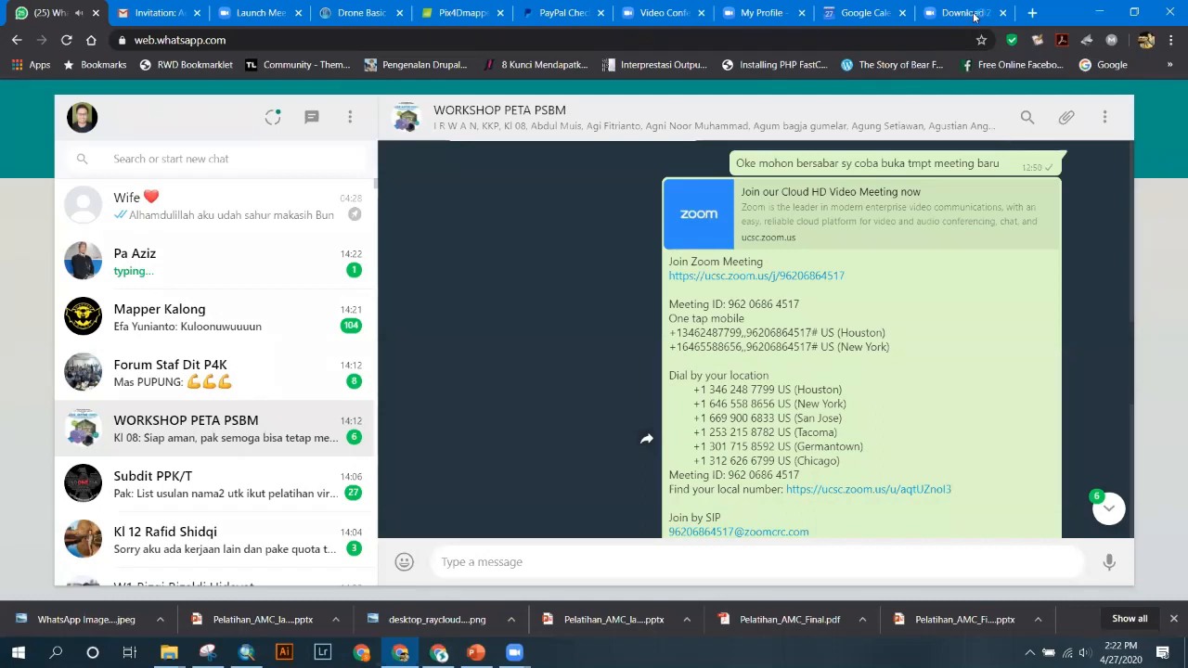
- In the Chrome browser, search the web for "utm indonesia" and view the Indonesian UTM zone map image
click(963, 13)
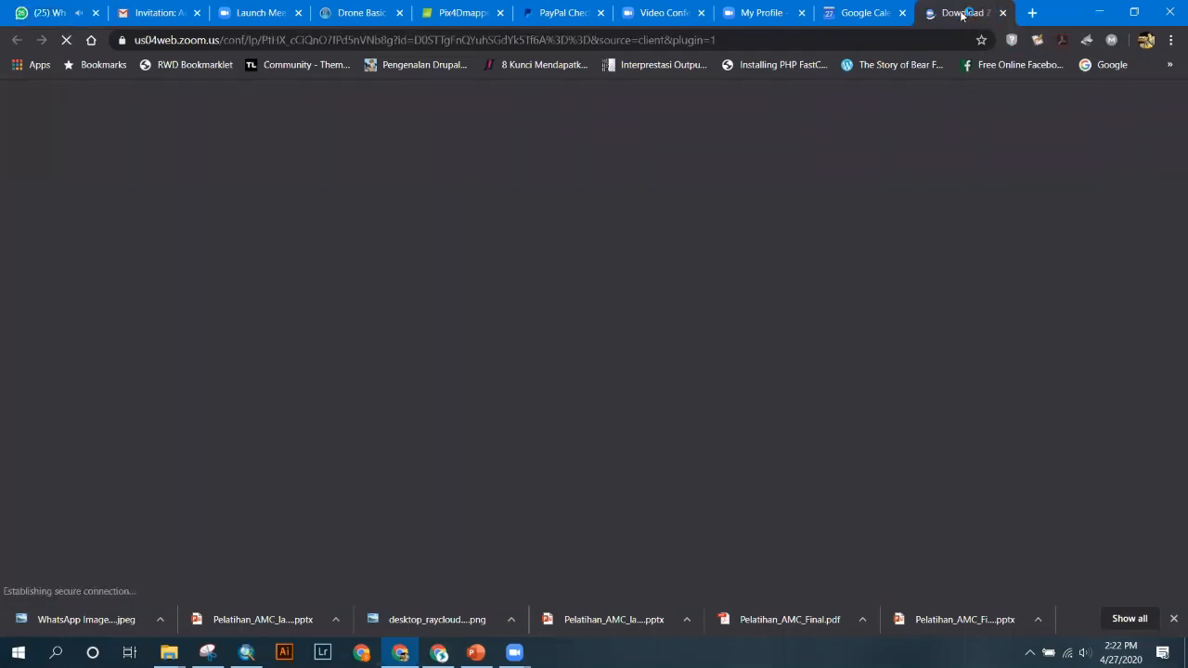
click(727, 41)
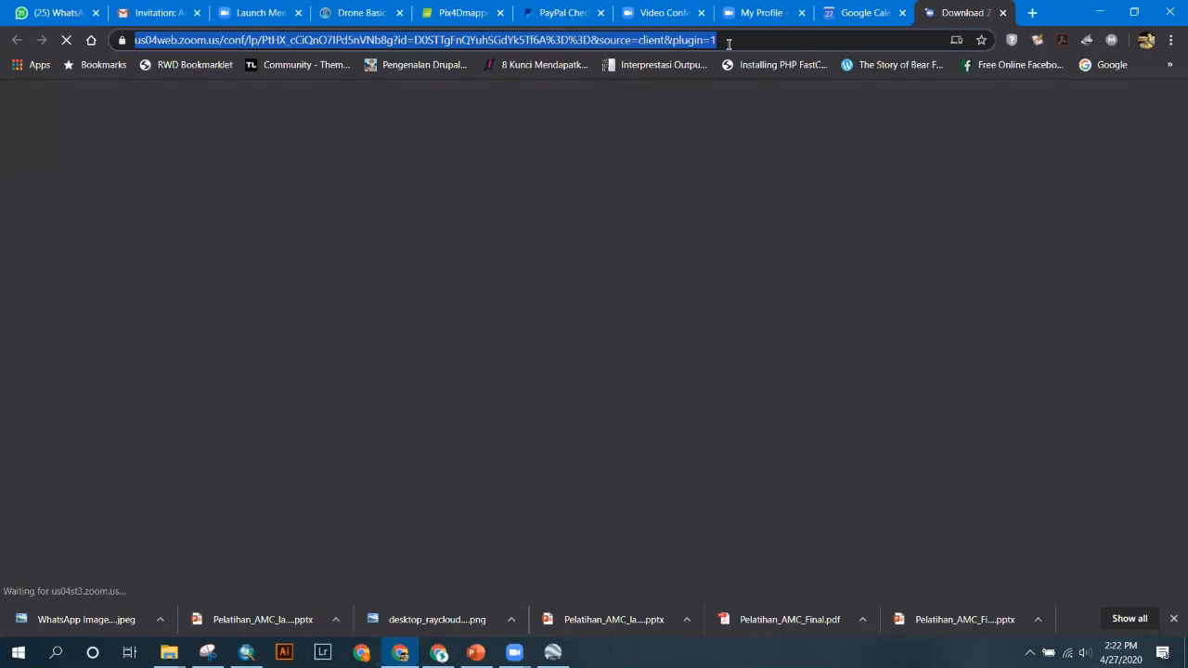
text(tabel)
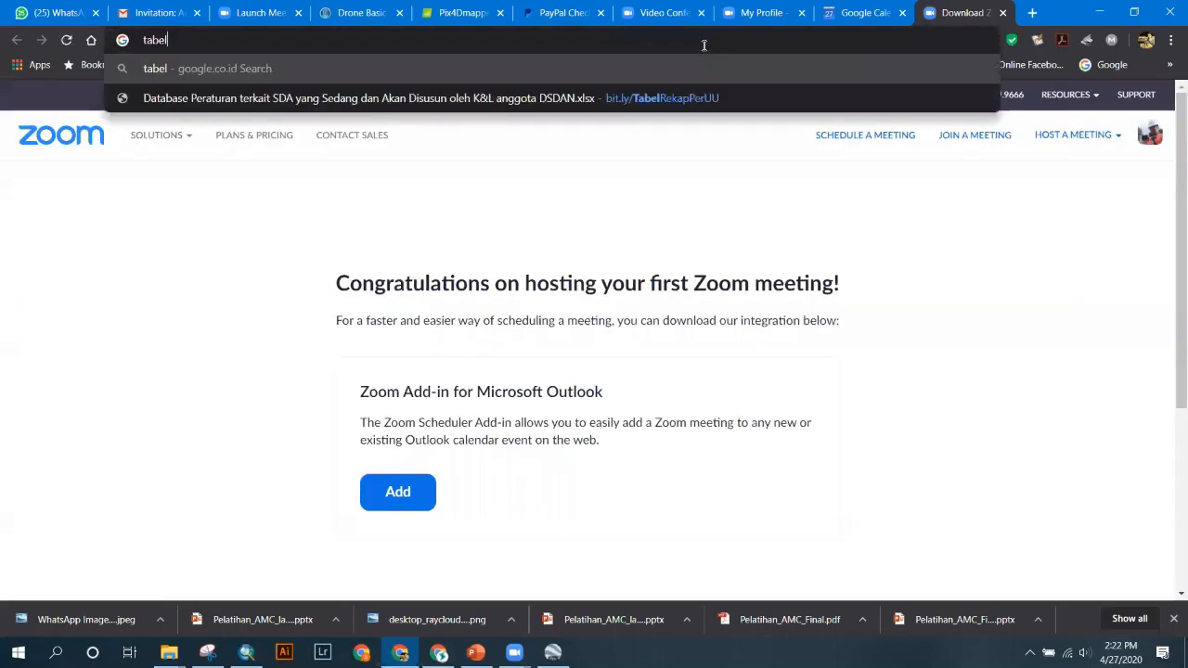
drag(703, 45, 130, 34)
text(utm in)
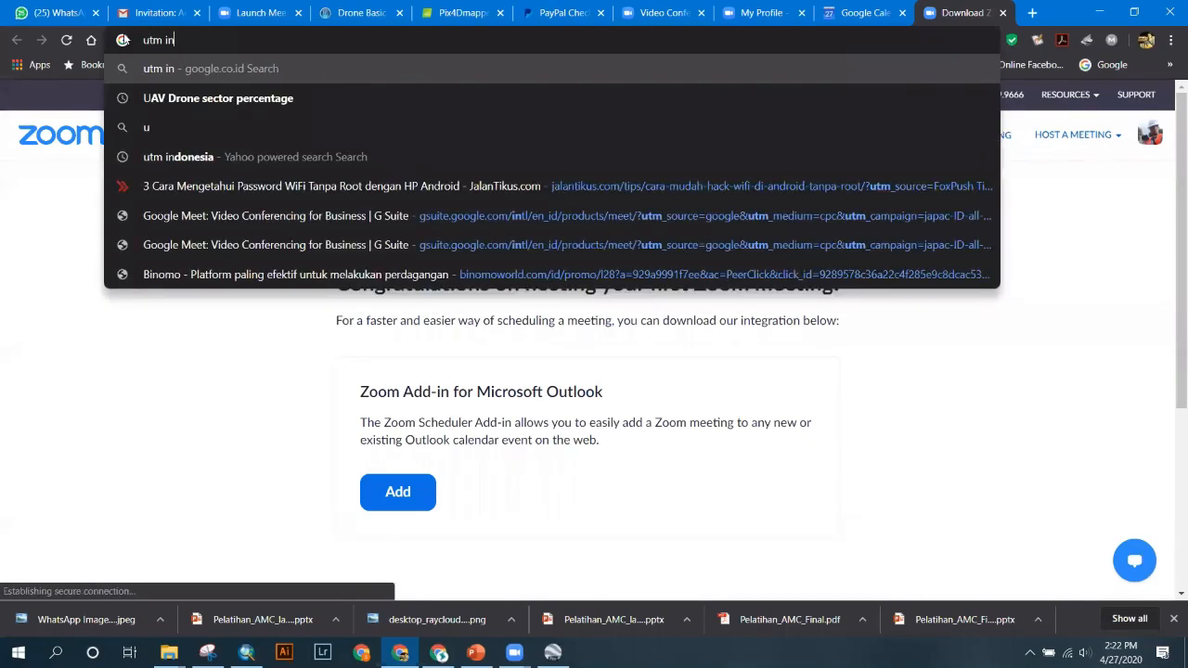
text(donesia)
key(Return)
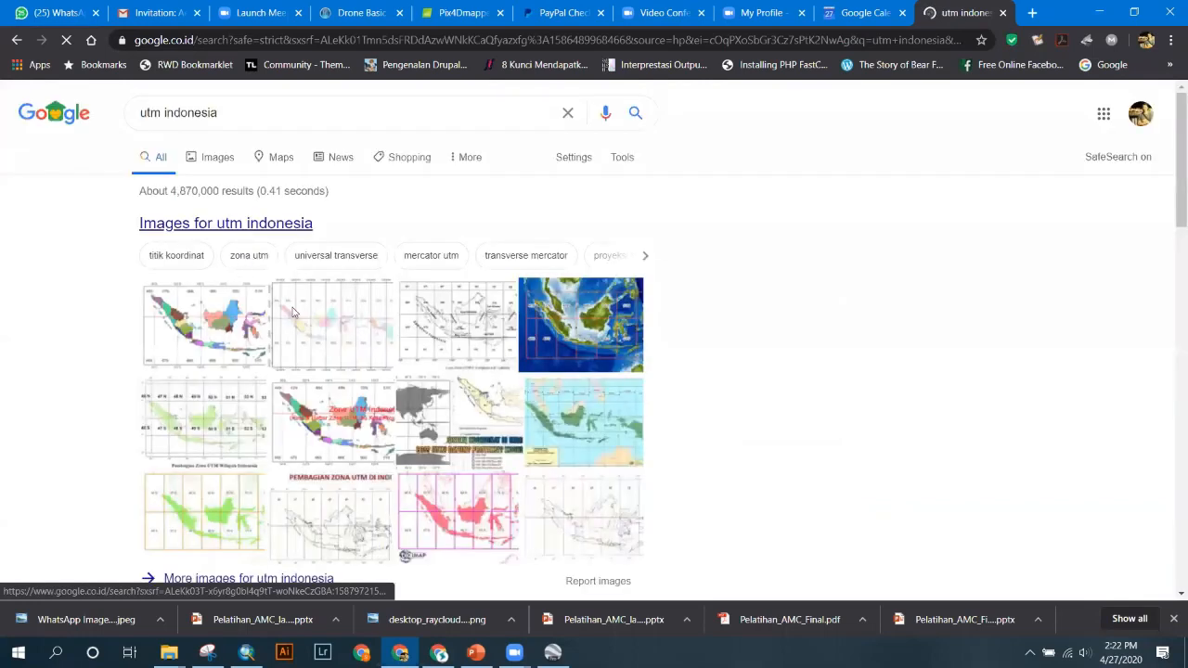
click(229, 332)
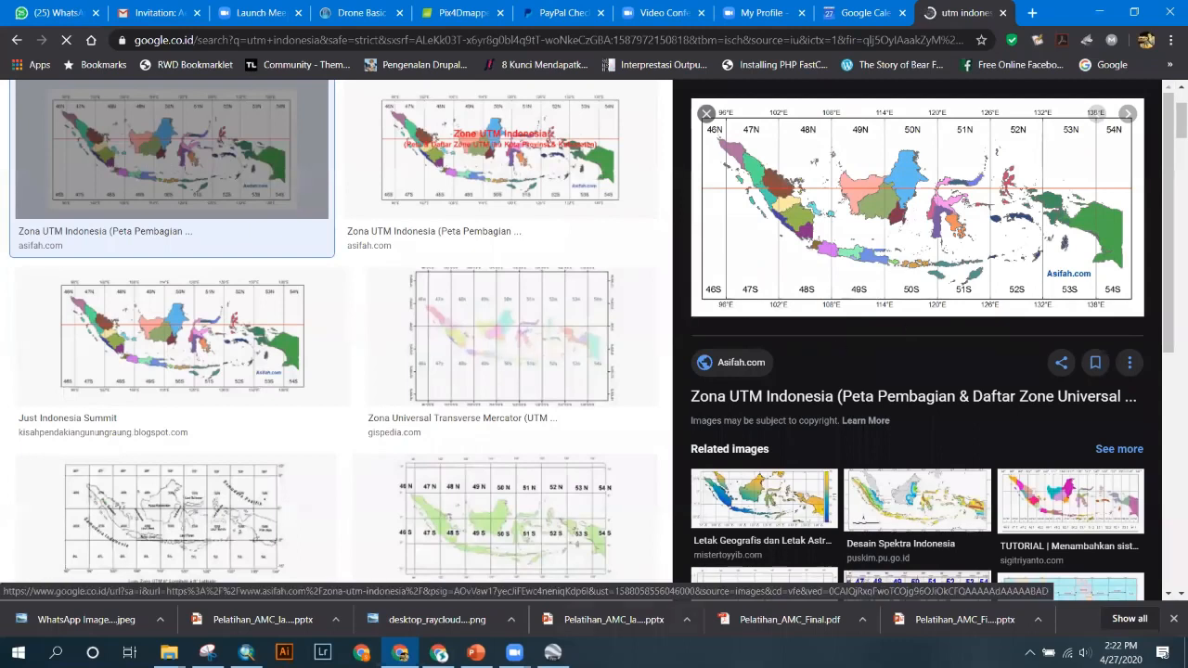
- Back in ArcMap, set the new shapefile's coordinate system to WGS 1984 UTM Zone 50S
click(551, 652)
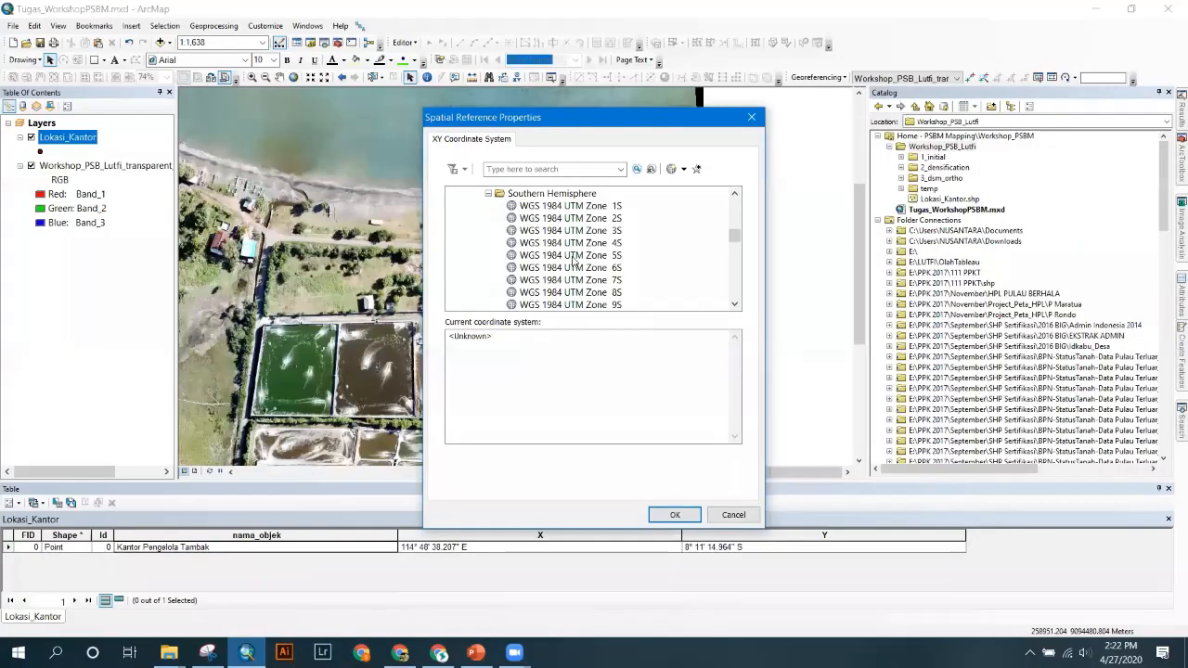
scroll(573, 261, down, 10)
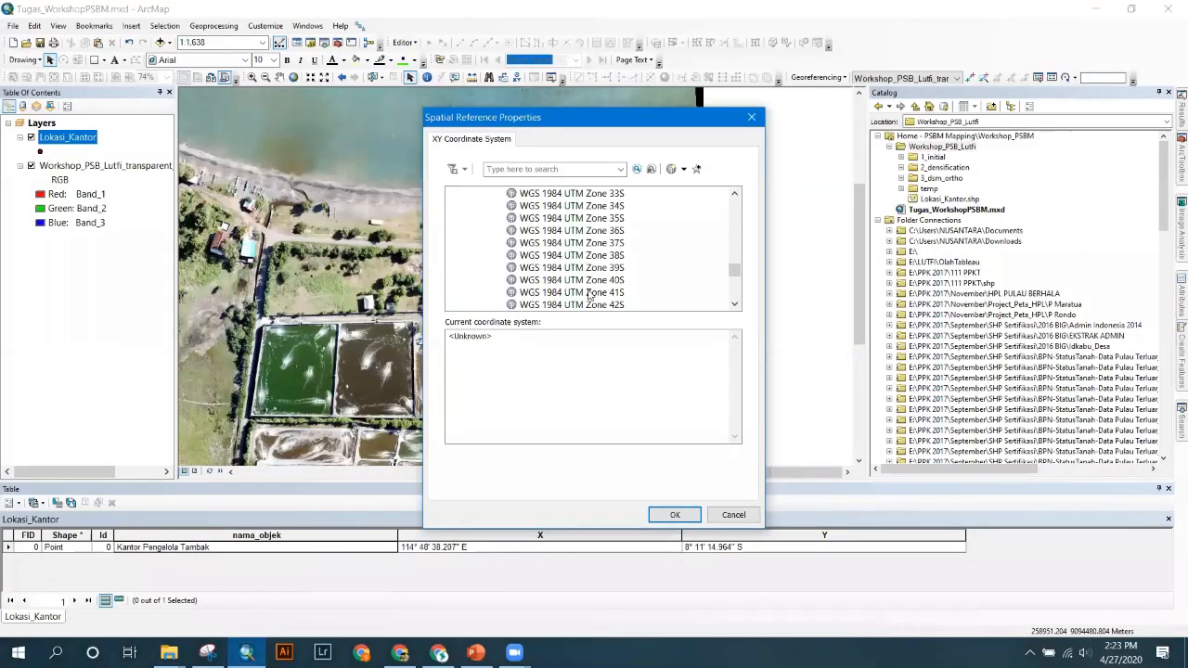
scroll(590, 295, down, 5)
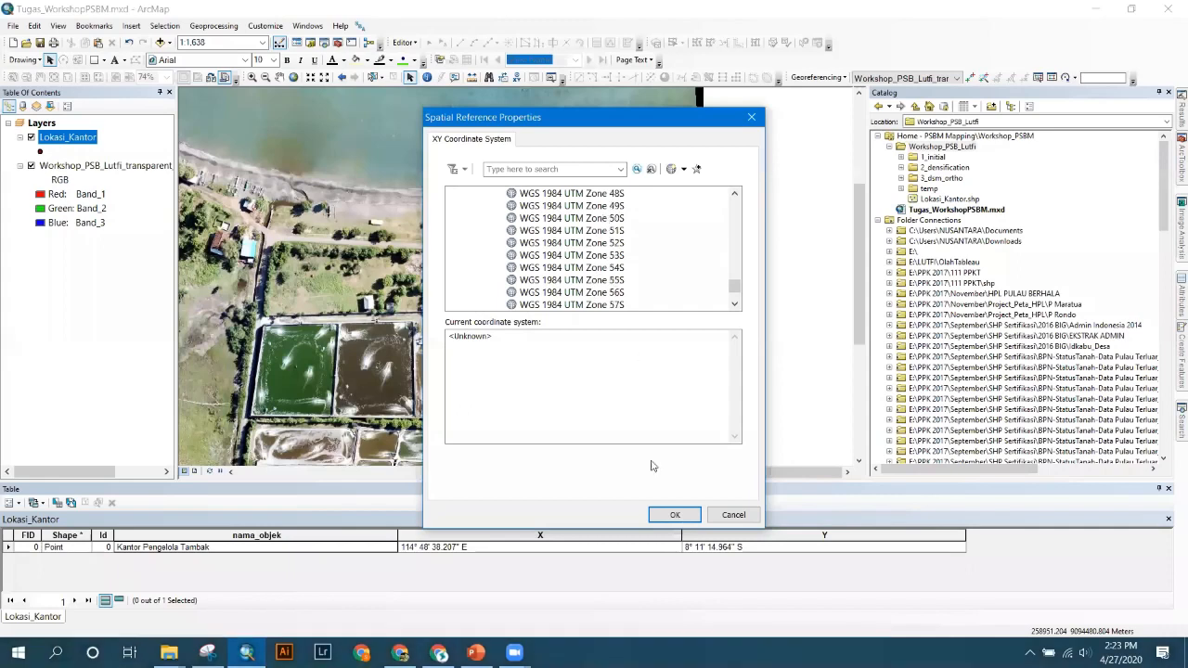
click(677, 515)
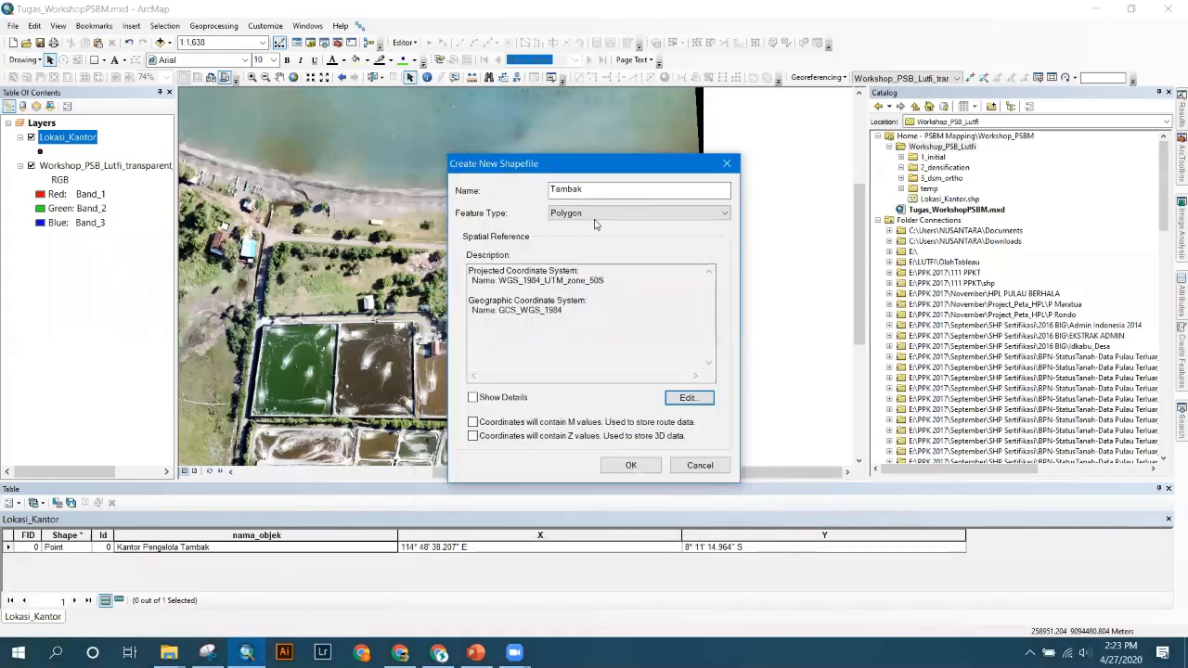
- Keep Polygon as the feature type and create the Tambak shapefile
click(599, 218)
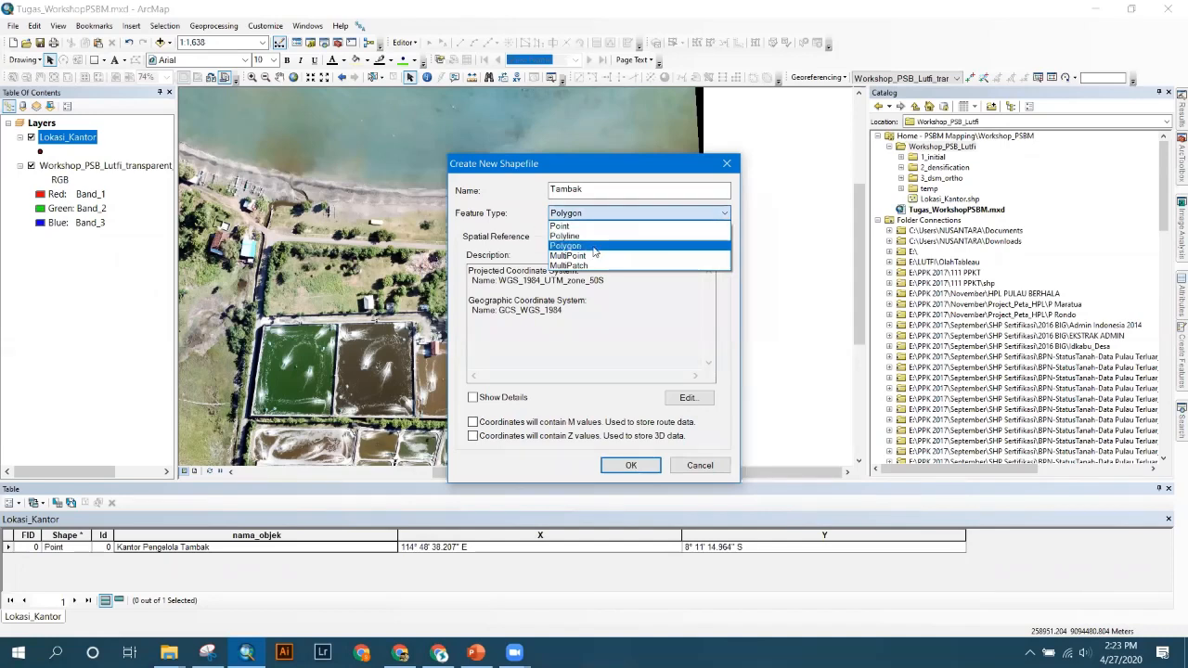
click(594, 247)
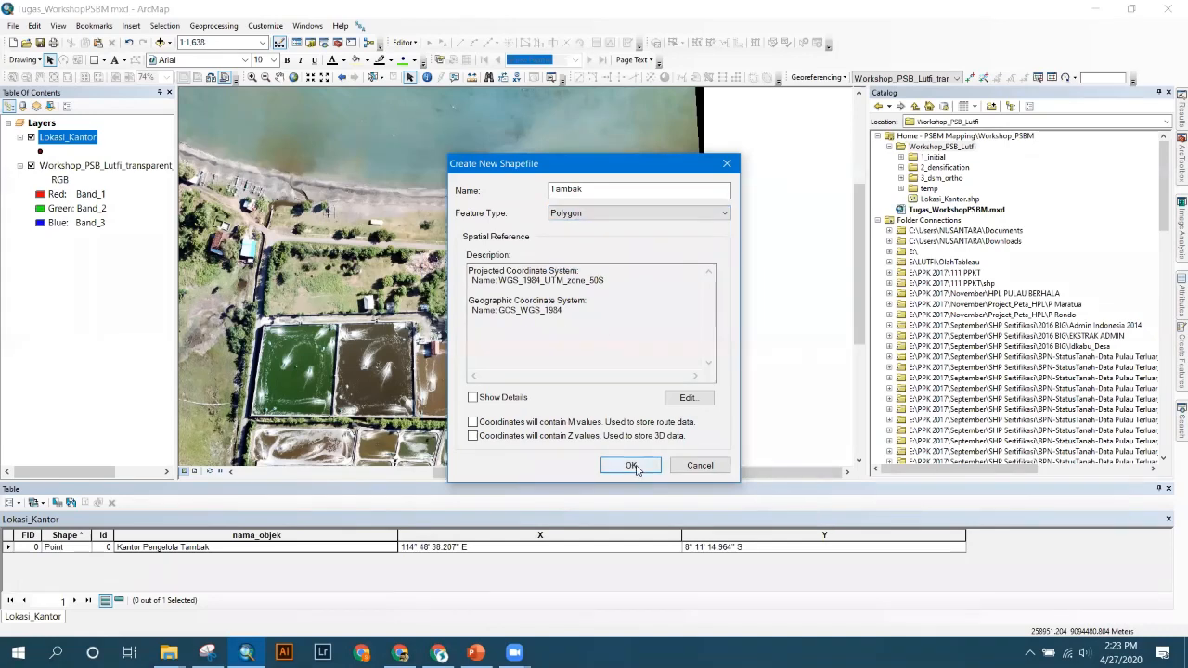
click(632, 466)
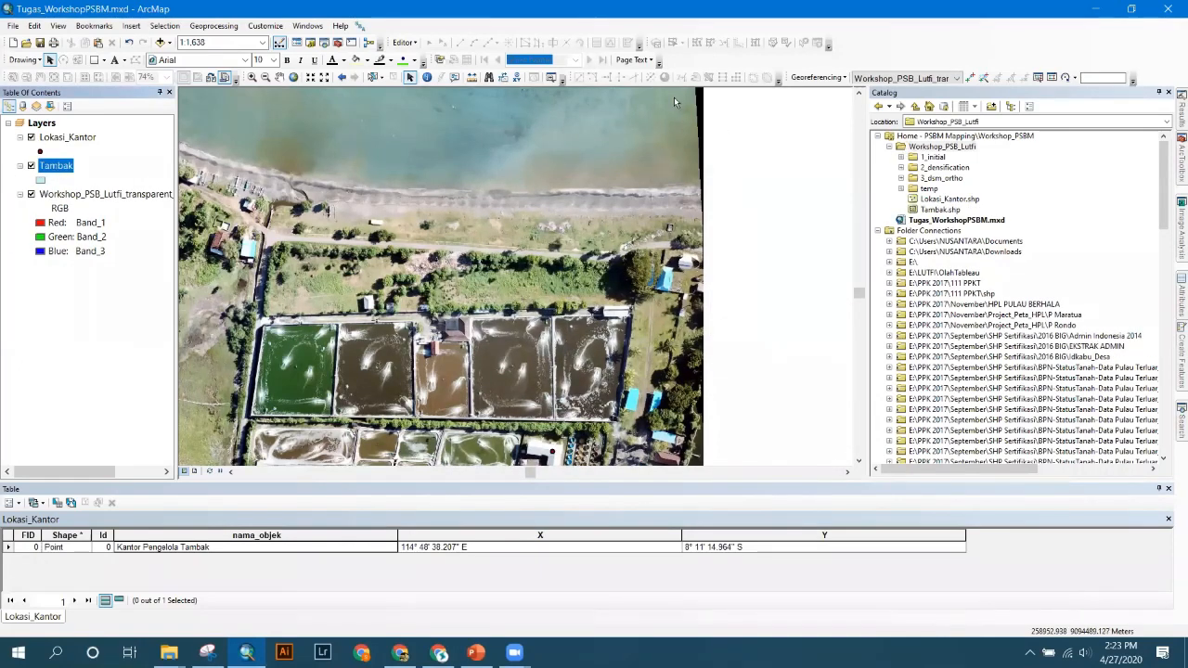
- Start an edit session and choose the Tambak polygon template for creating features
click(403, 43)
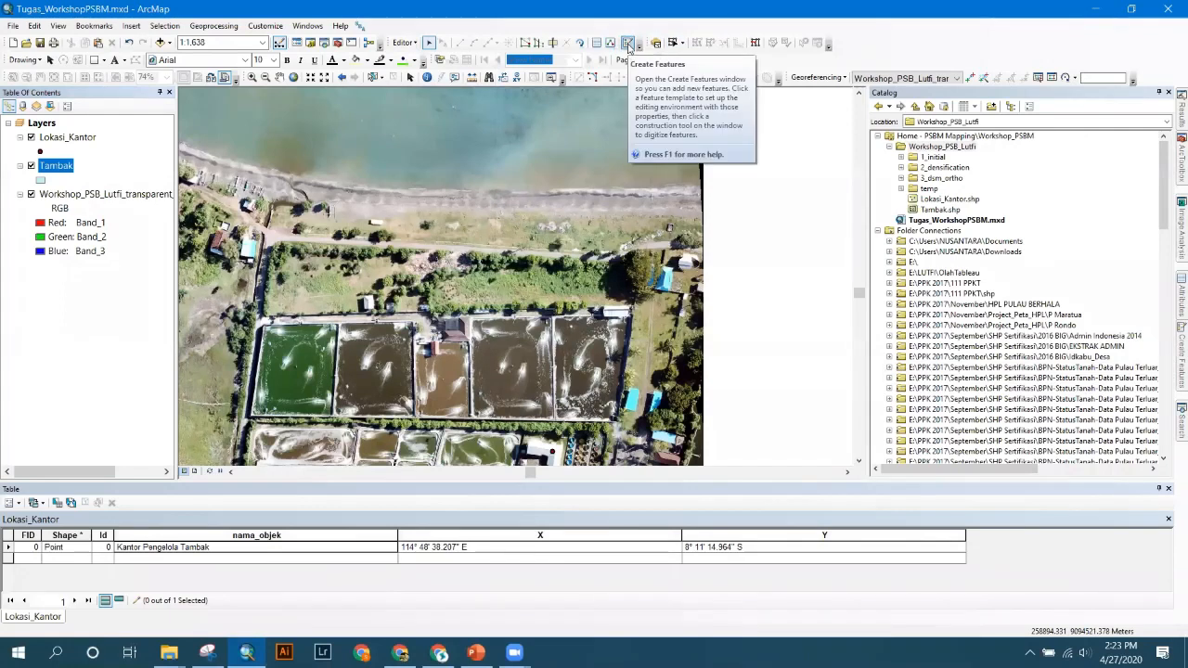
click(629, 47)
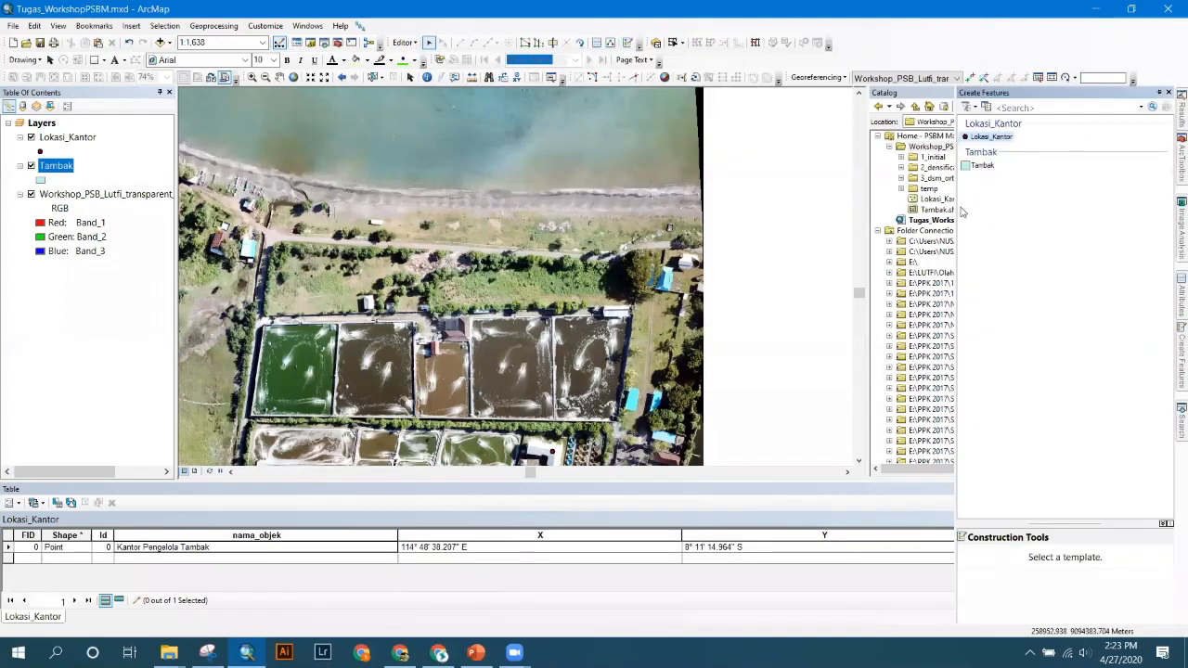
click(983, 166)
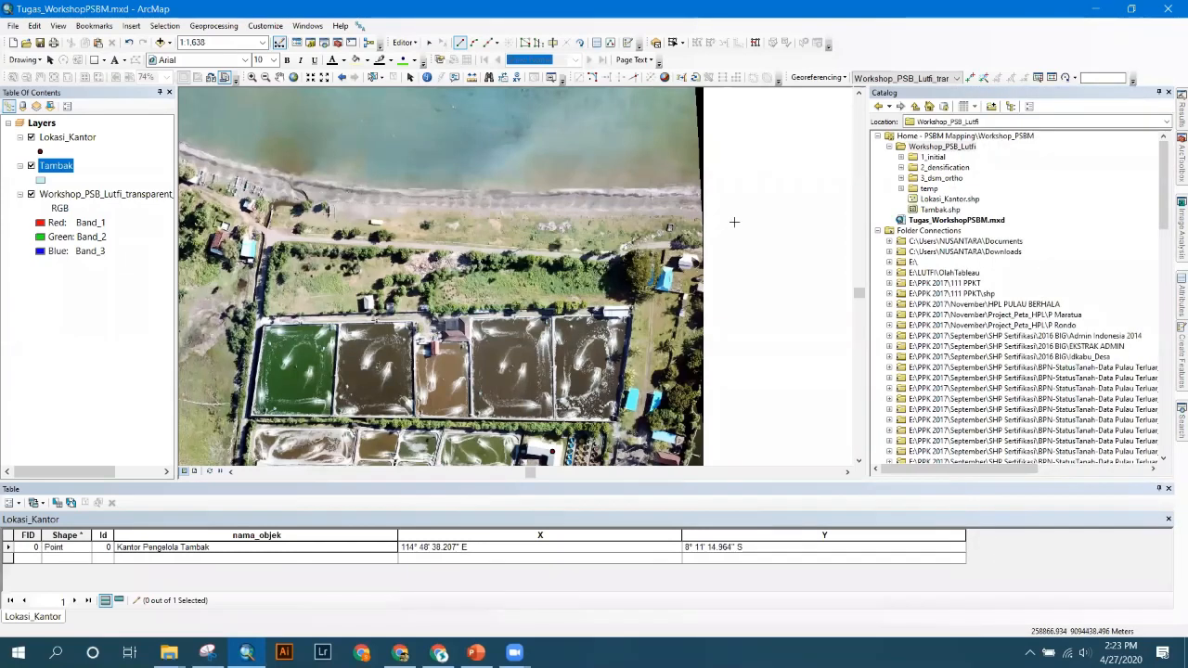
- Digitize the easternmost pond of the large northern row as a four-corner Tambak polygon
scroll(400, 448, up, 1)
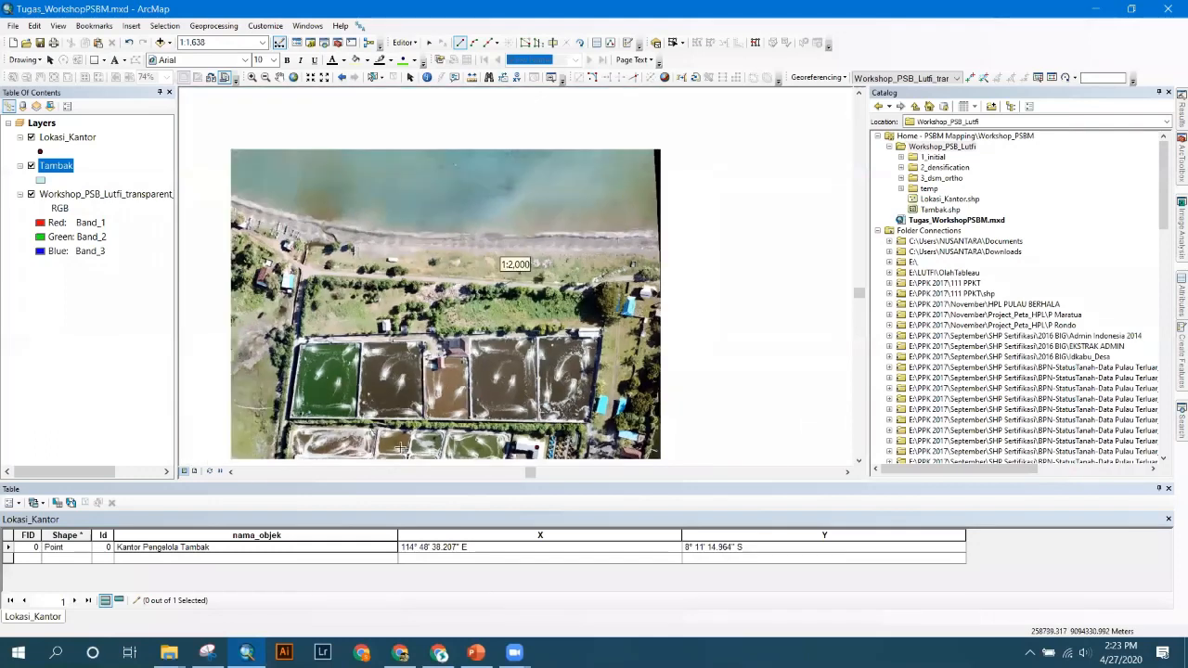
scroll(400, 448, down, 3)
scroll(500, 452, down, 1)
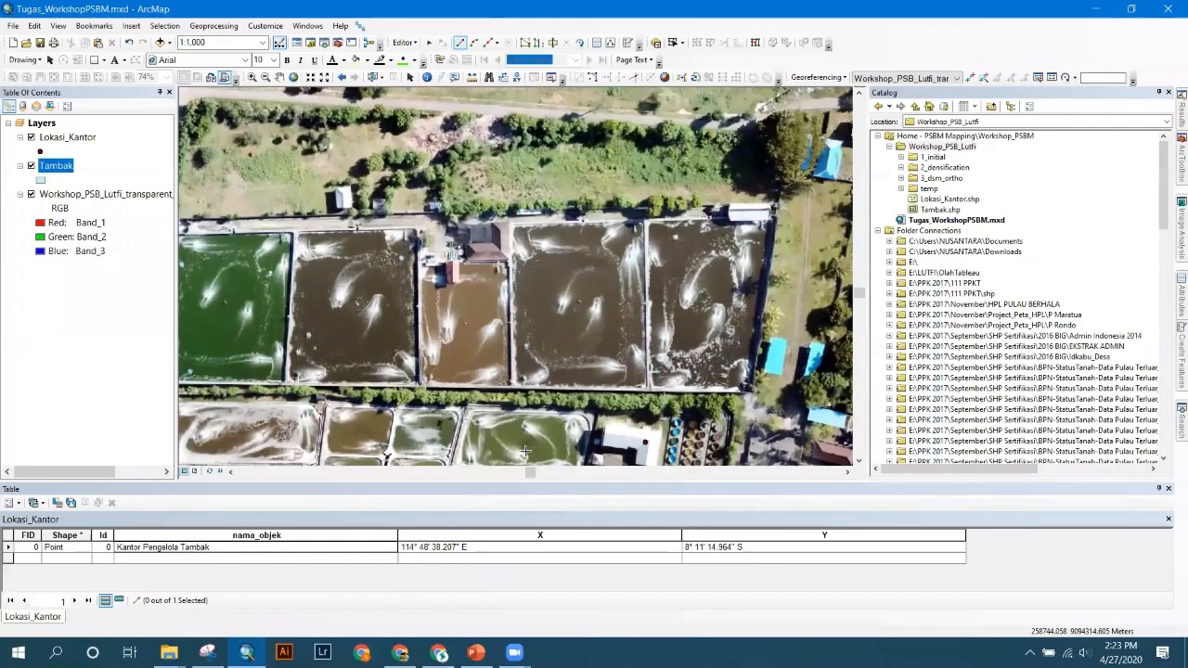
scroll(466, 405, up, 1)
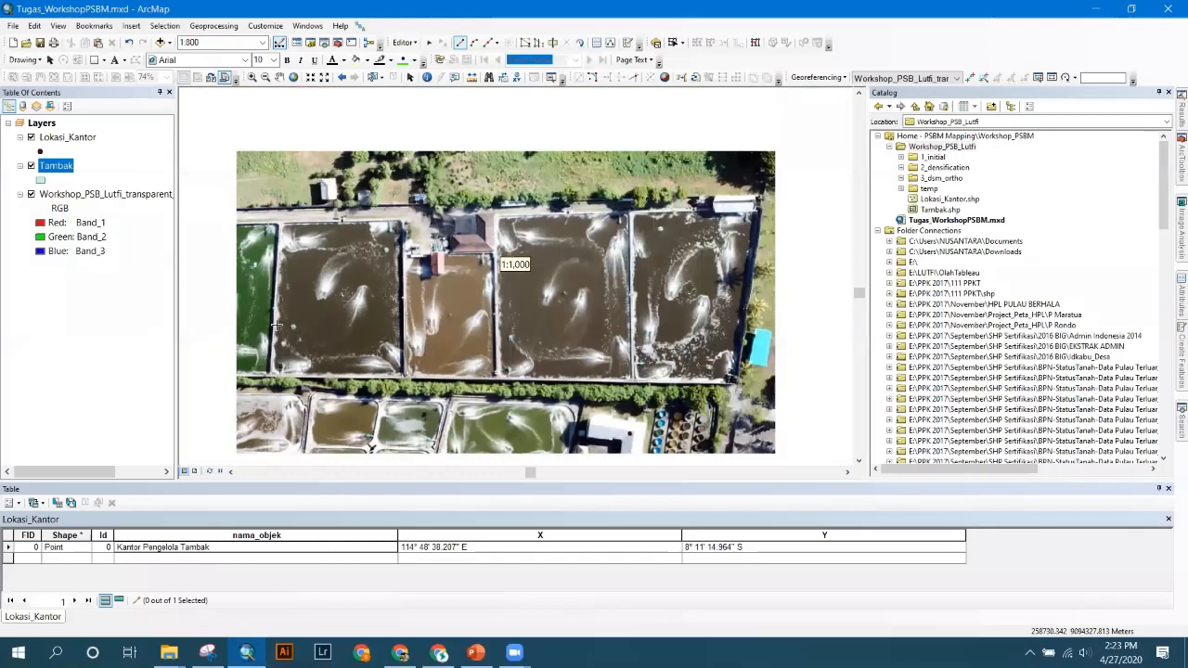
scroll(401, 323, up, 1)
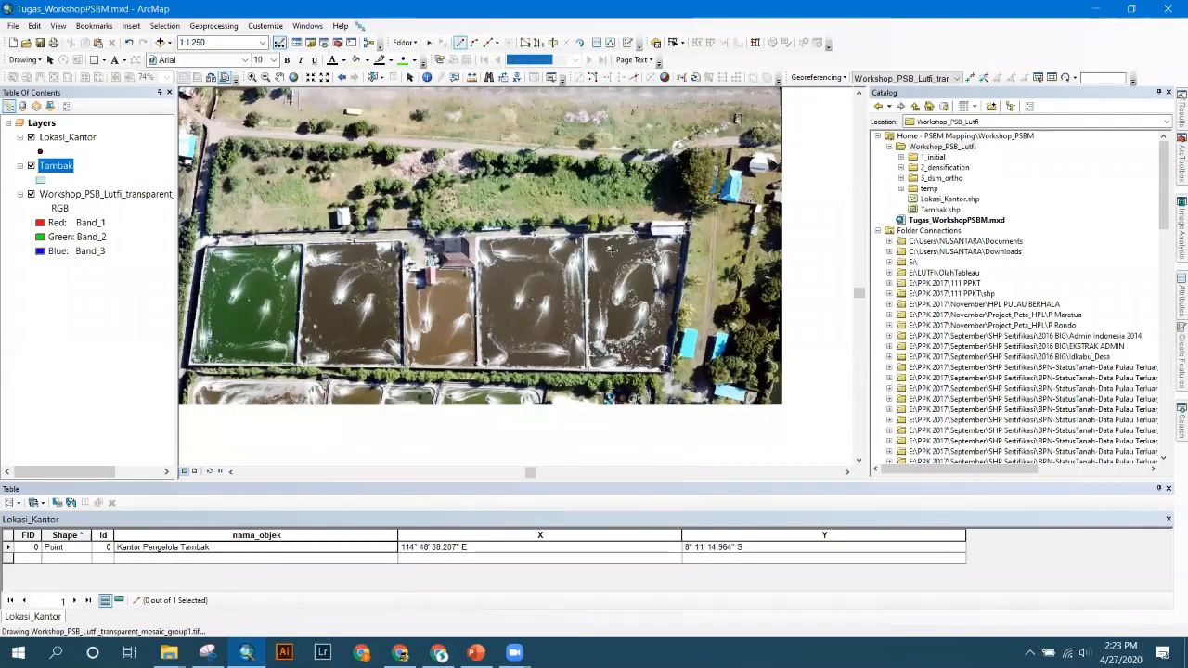
scroll(598, 241, down, 1)
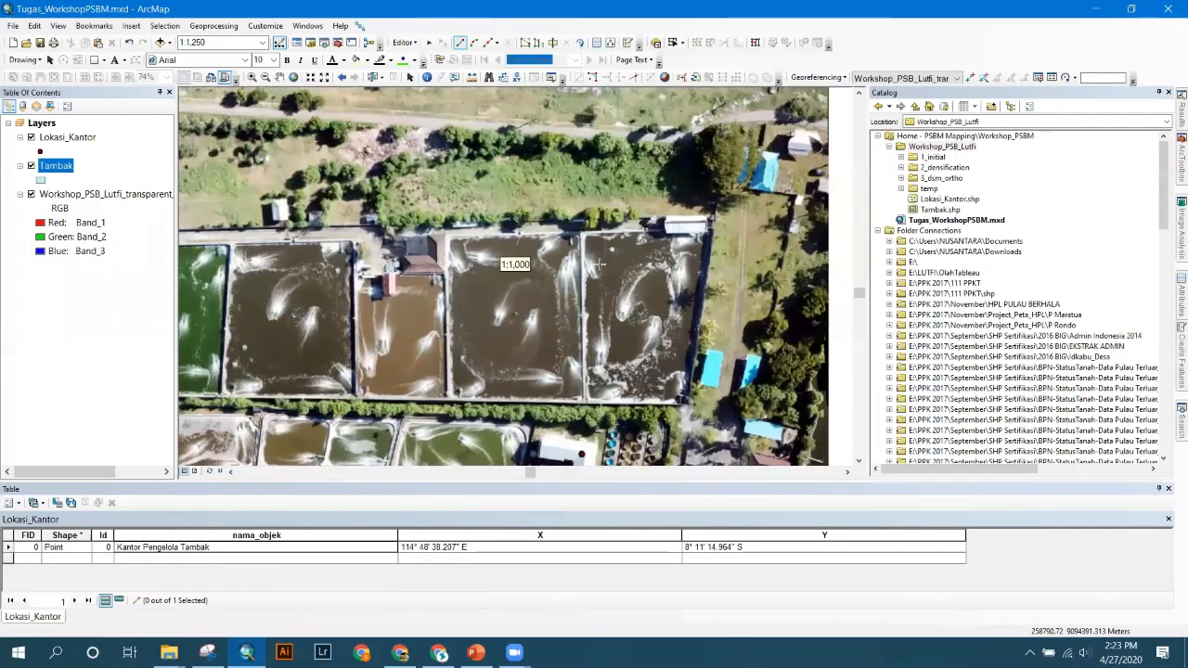
scroll(749, 232, down, 1)
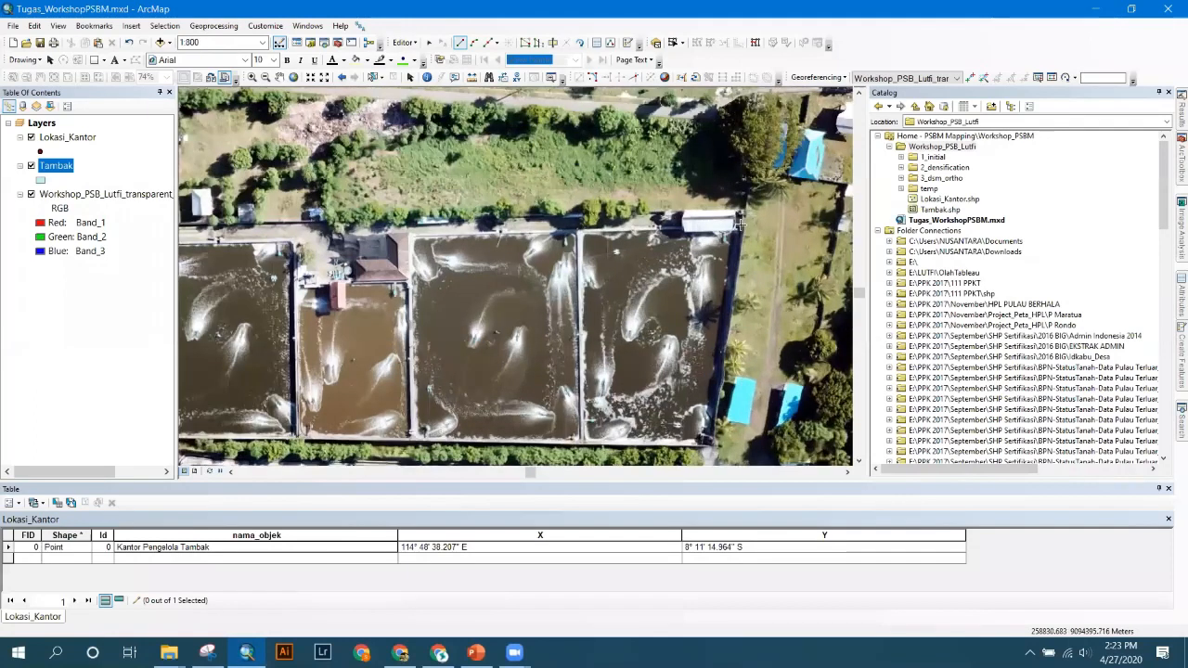
click(743, 224)
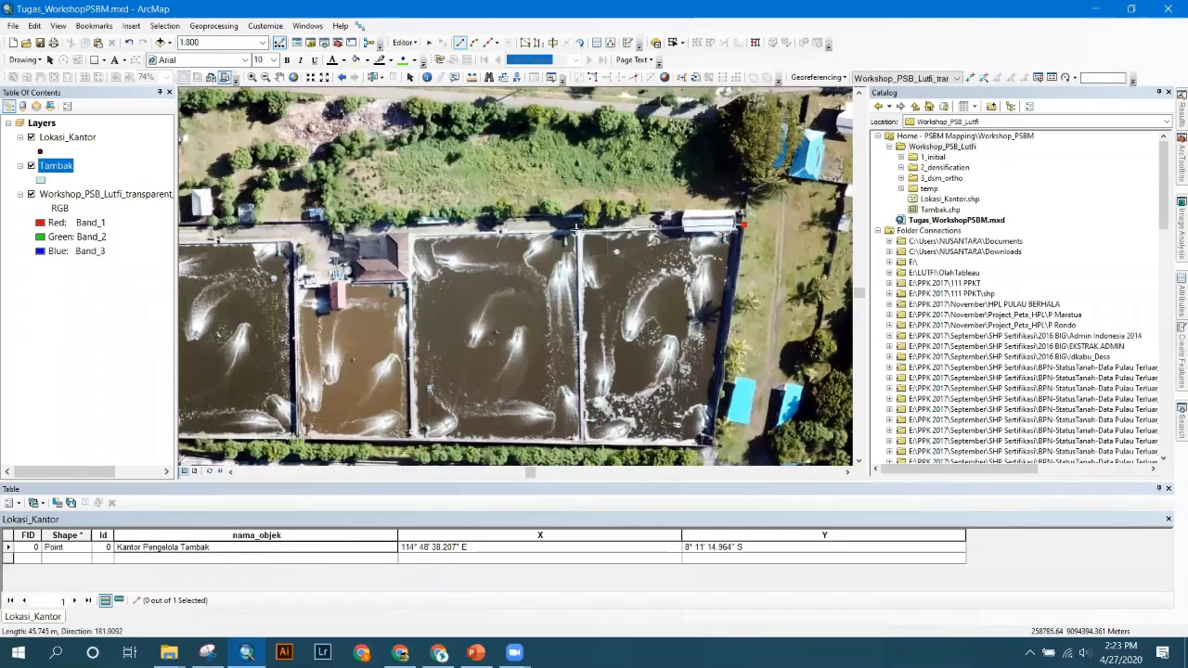
click(580, 232)
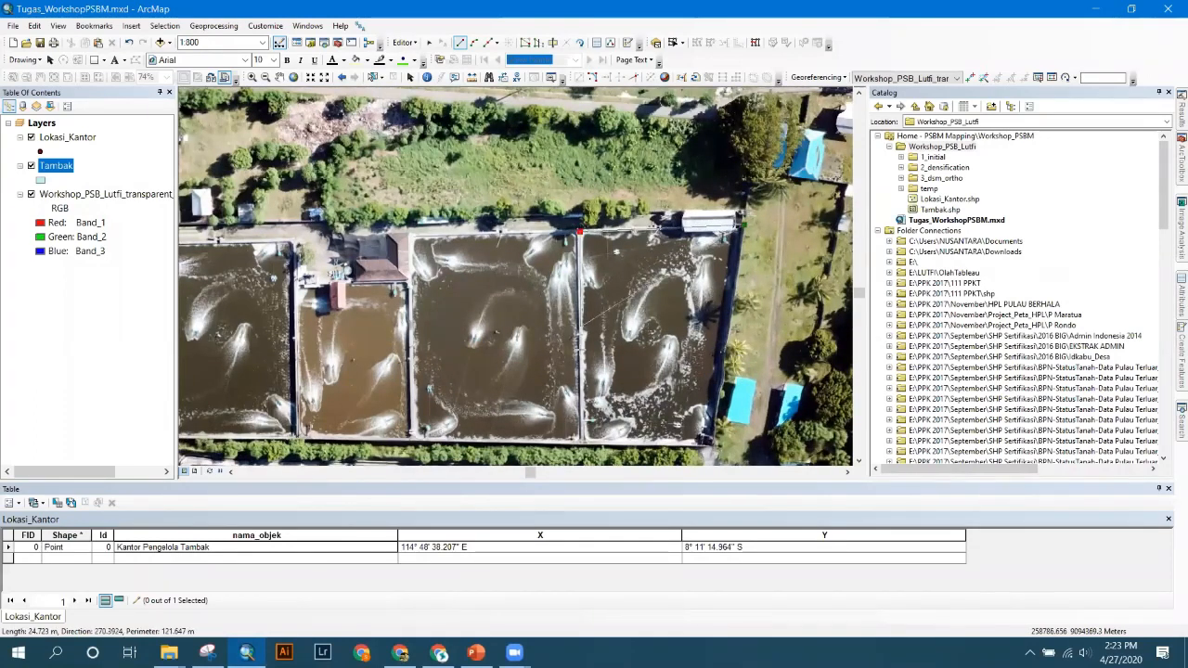
click(583, 442)
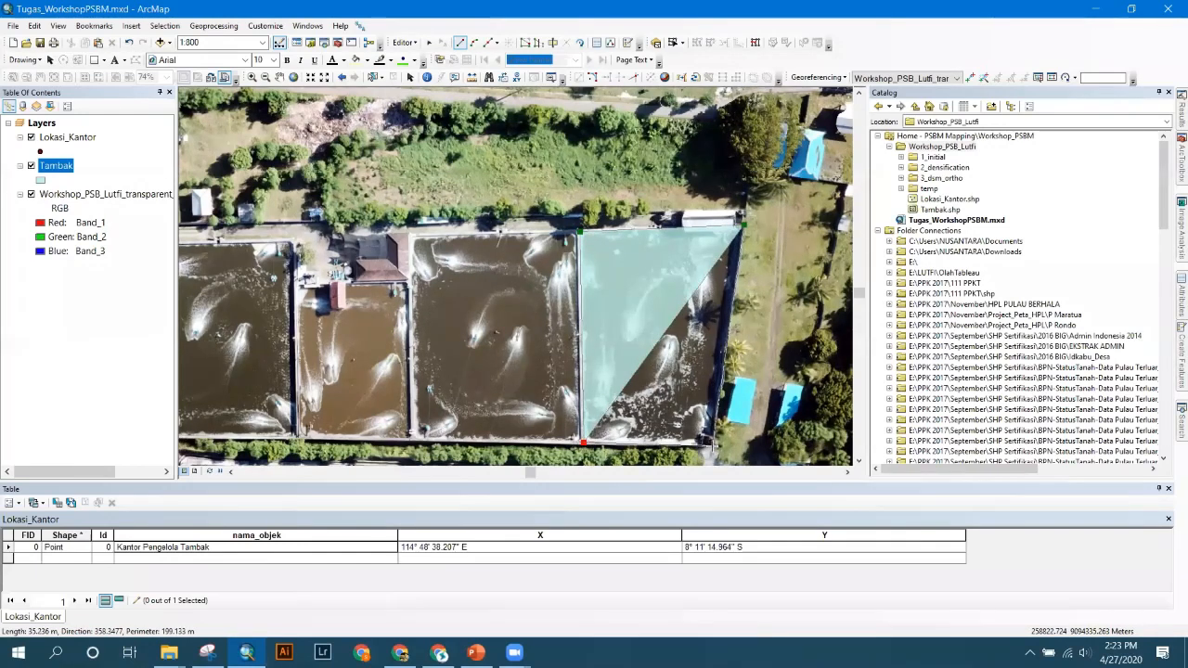
double_click(713, 447)
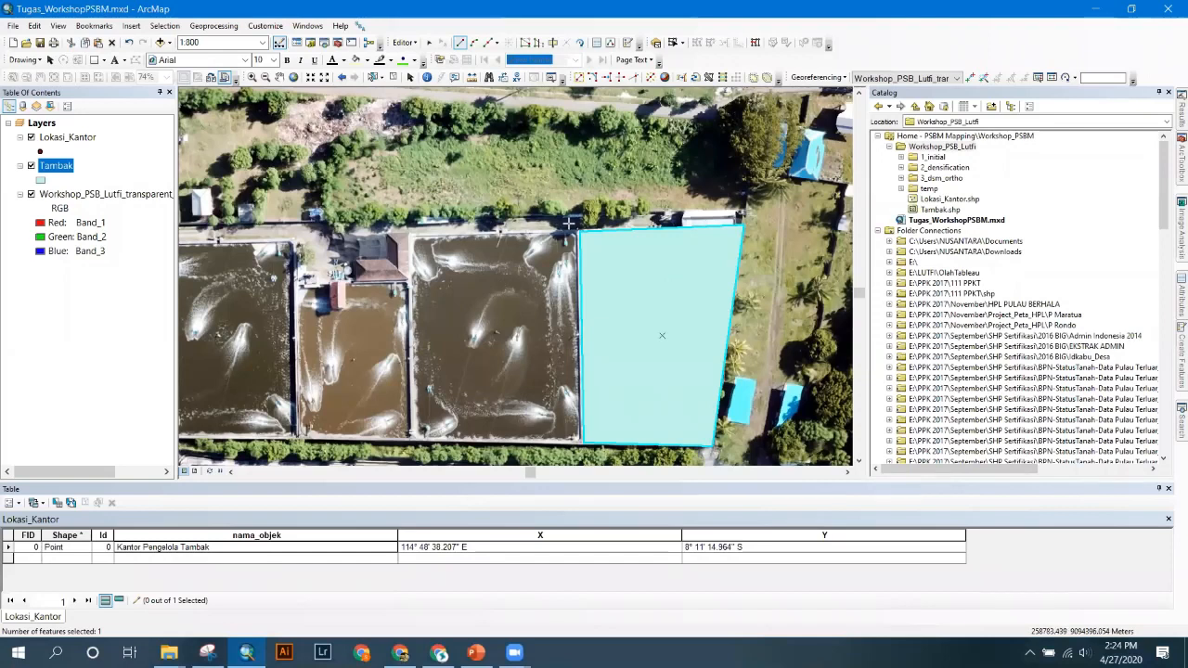
- Digitize the second pond from the east and the shorter brown pond south of the building, sharing edges with the neighbouring polygons
click(411, 232)
click(412, 437)
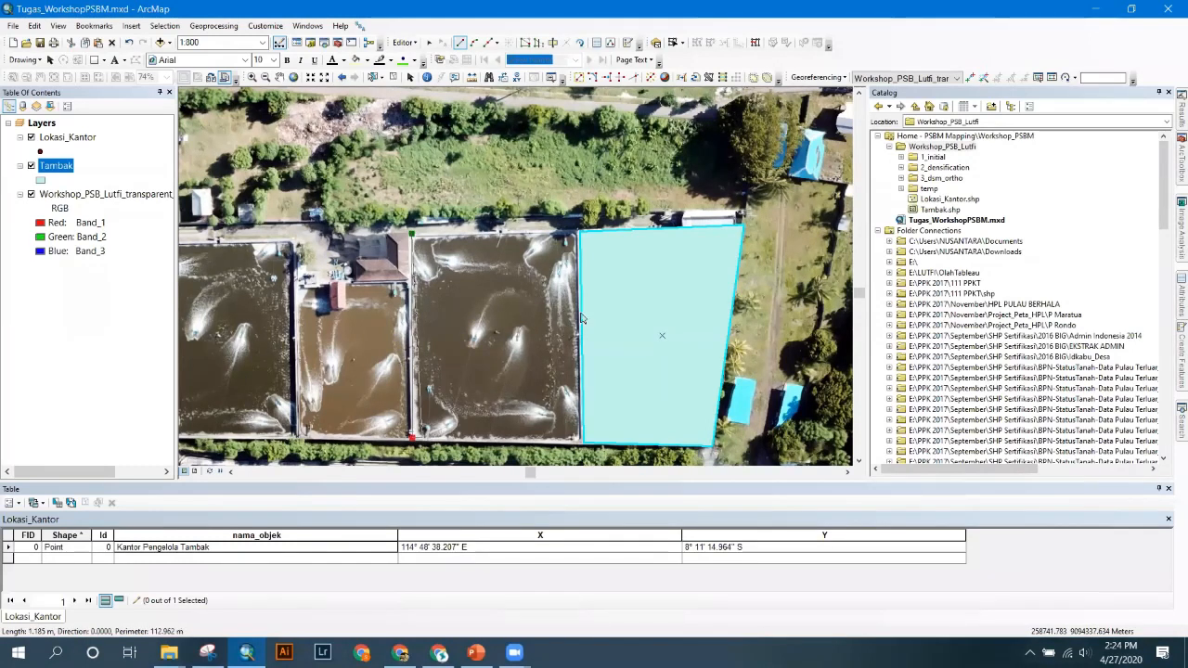
click(582, 442)
double_click(580, 236)
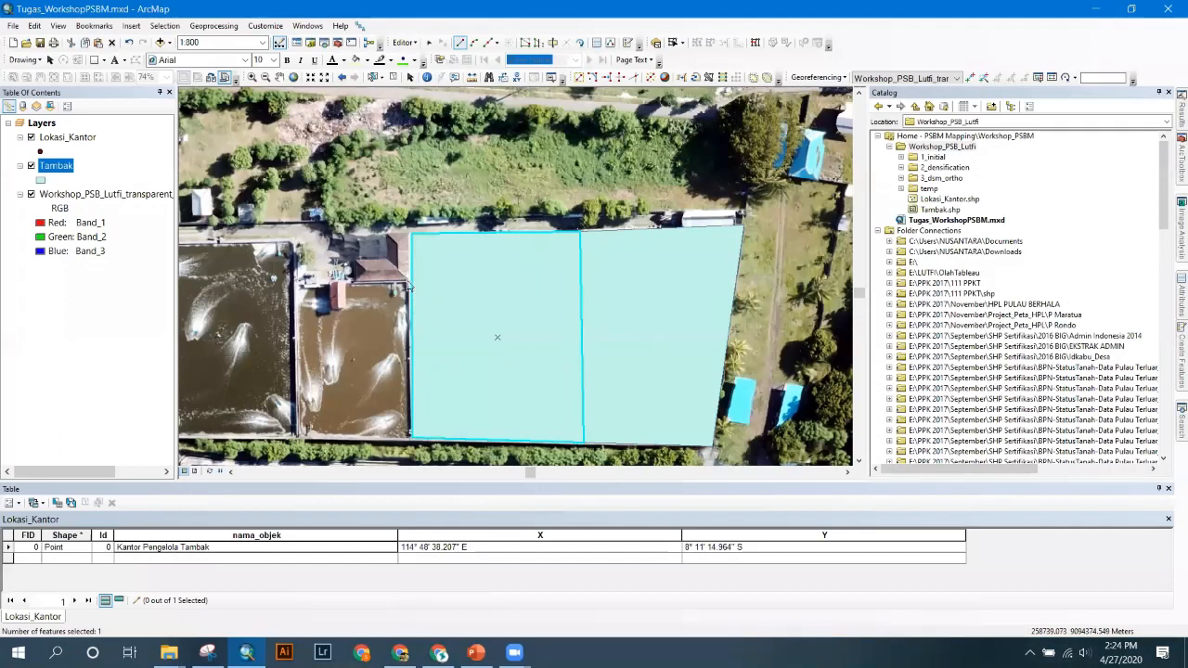
click(412, 439)
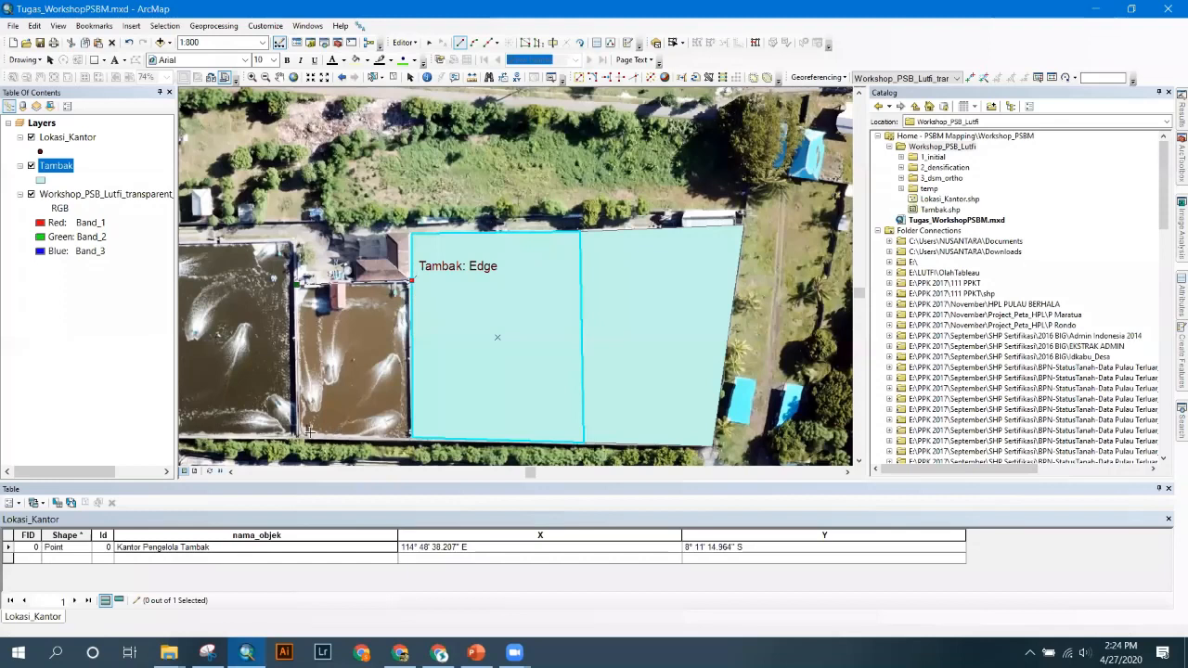
double_click(299, 436)
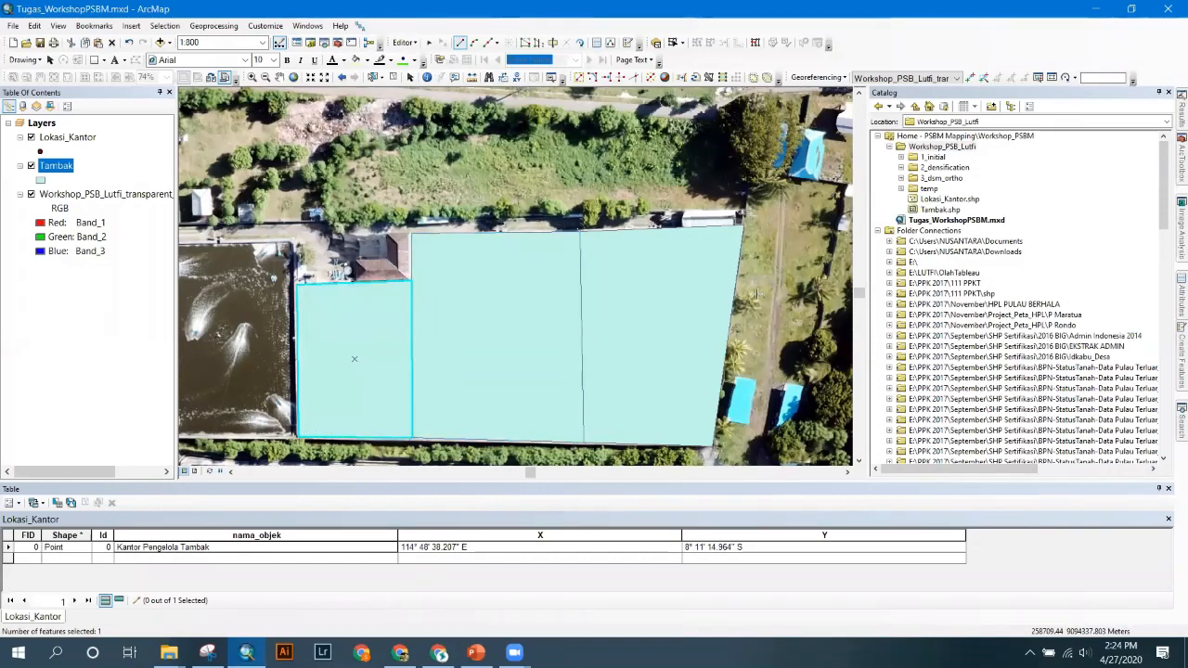
- Digitize the dark pond west of the brown one as a Tambak polygon, following the neighbouring polygon's shared edge
scroll(554, 234, up, 4)
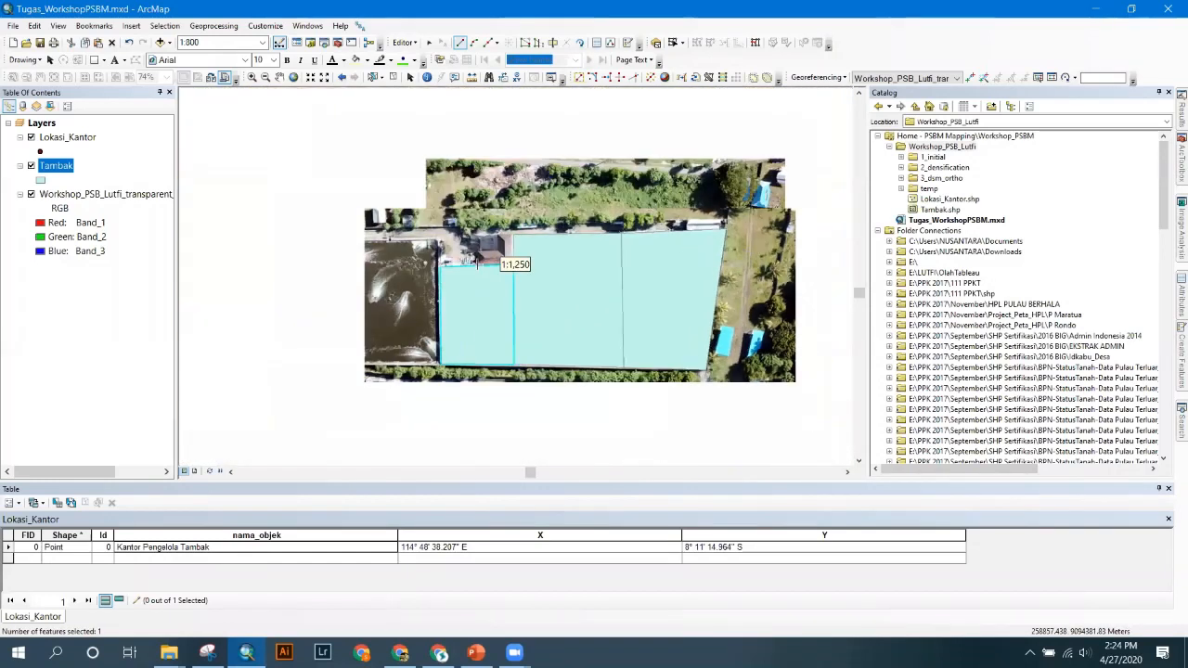
scroll(530, 243, down, 4)
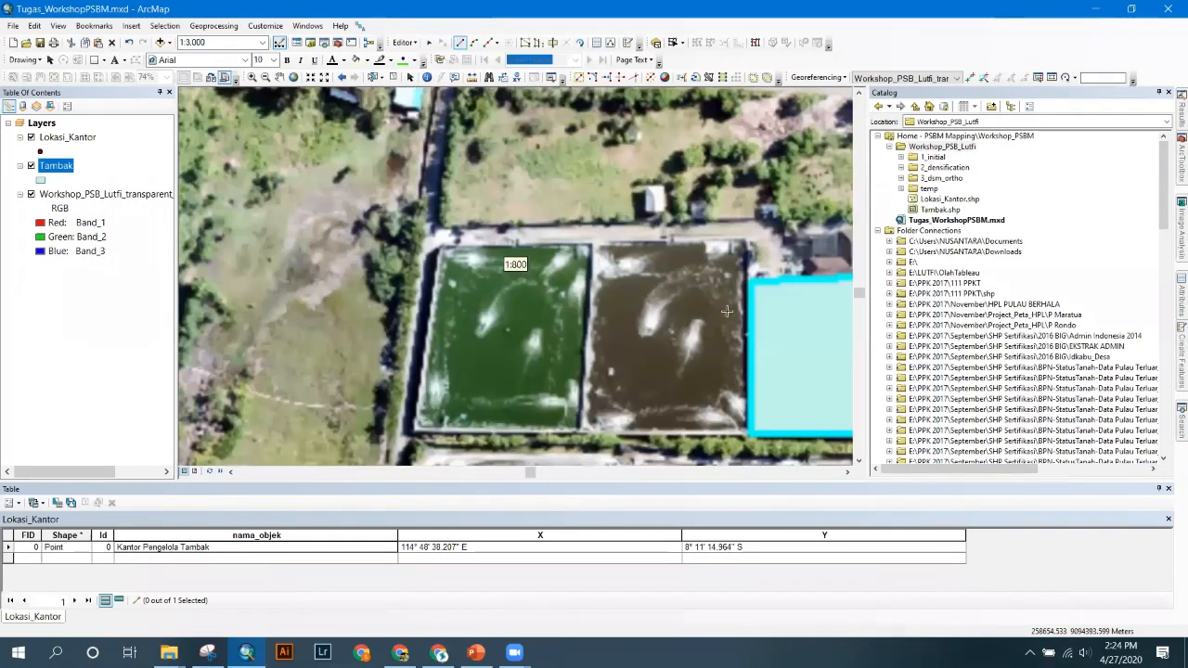
click(749, 241)
click(750, 280)
click(753, 436)
click(581, 432)
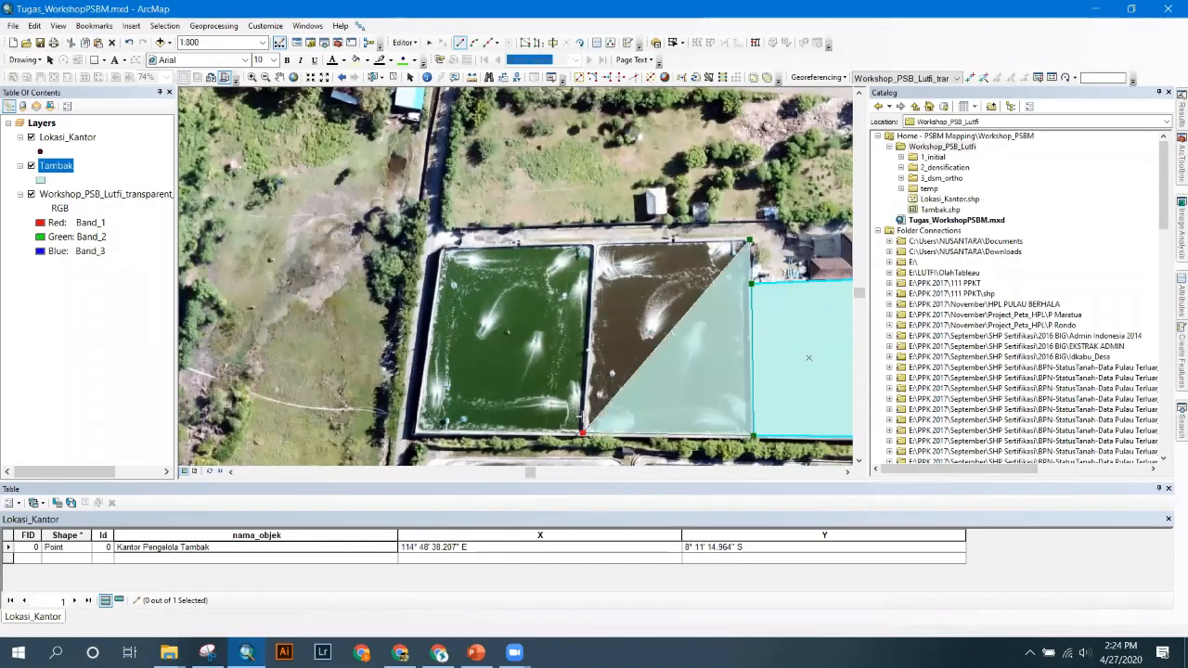
double_click(595, 245)
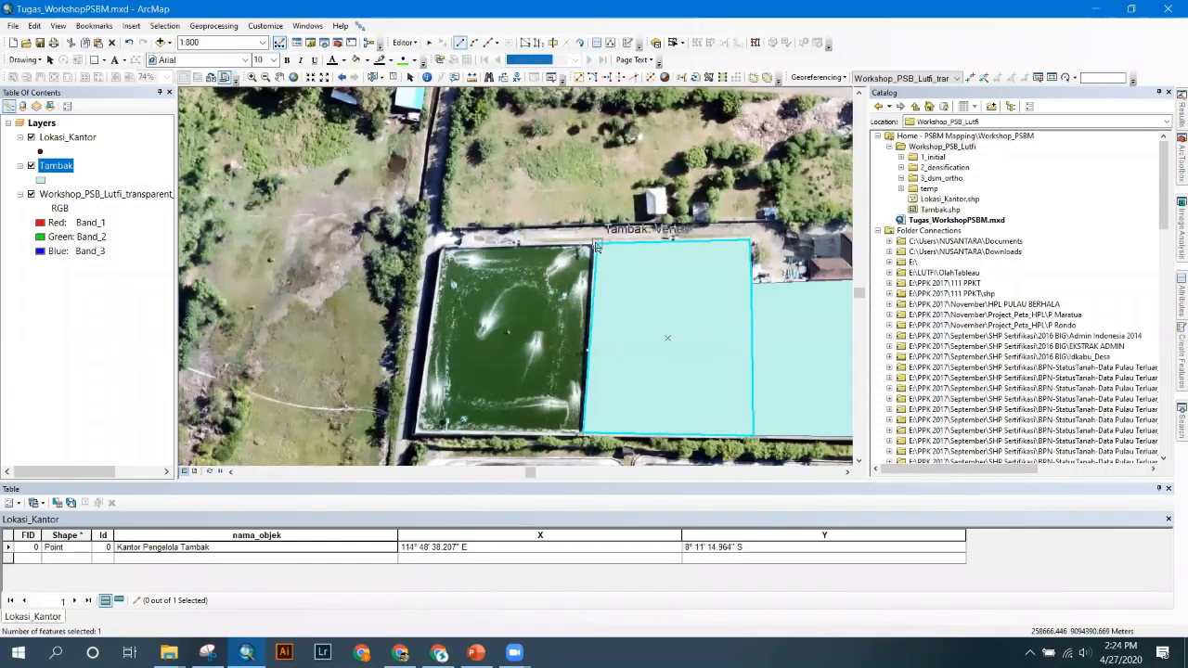
- Digitize the westernmost green pond as a Tambak polygon joined to the neighbouring pond's edge
click(415, 431)
click(582, 432)
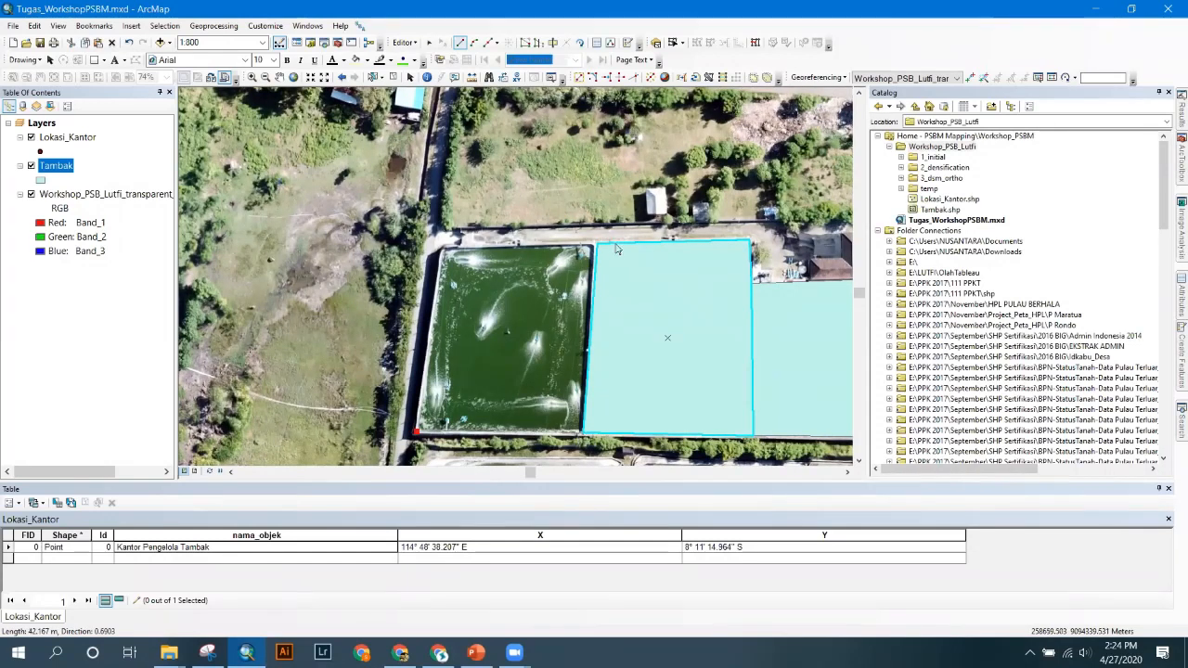
click(597, 243)
click(446, 244)
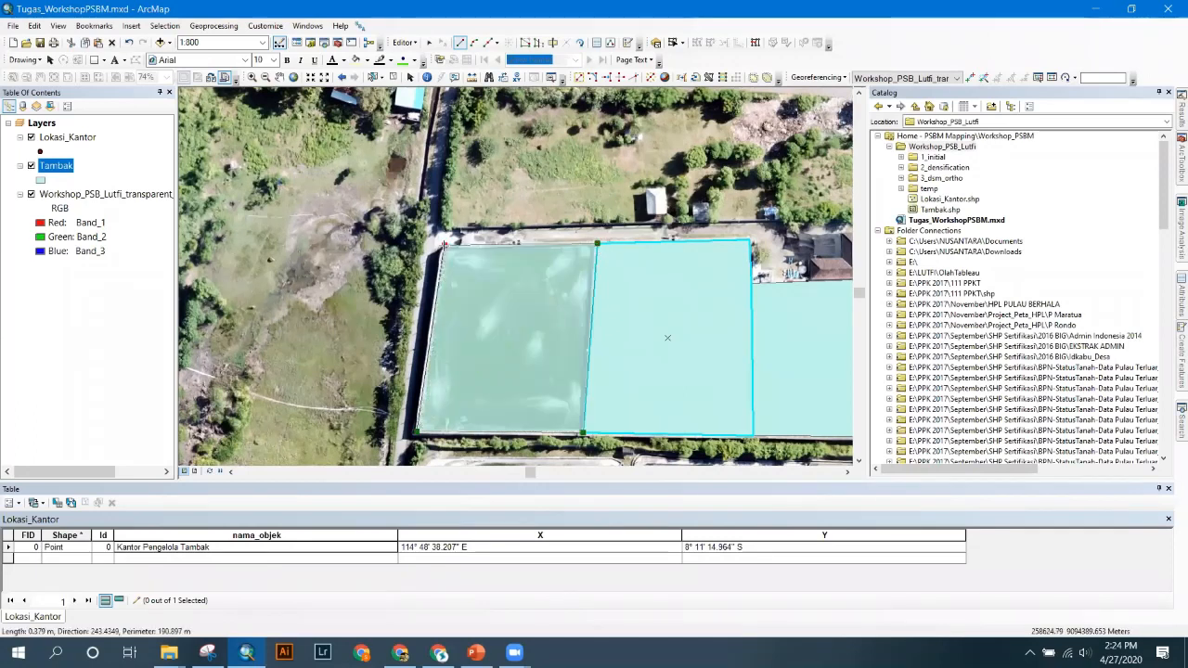
key(F2)
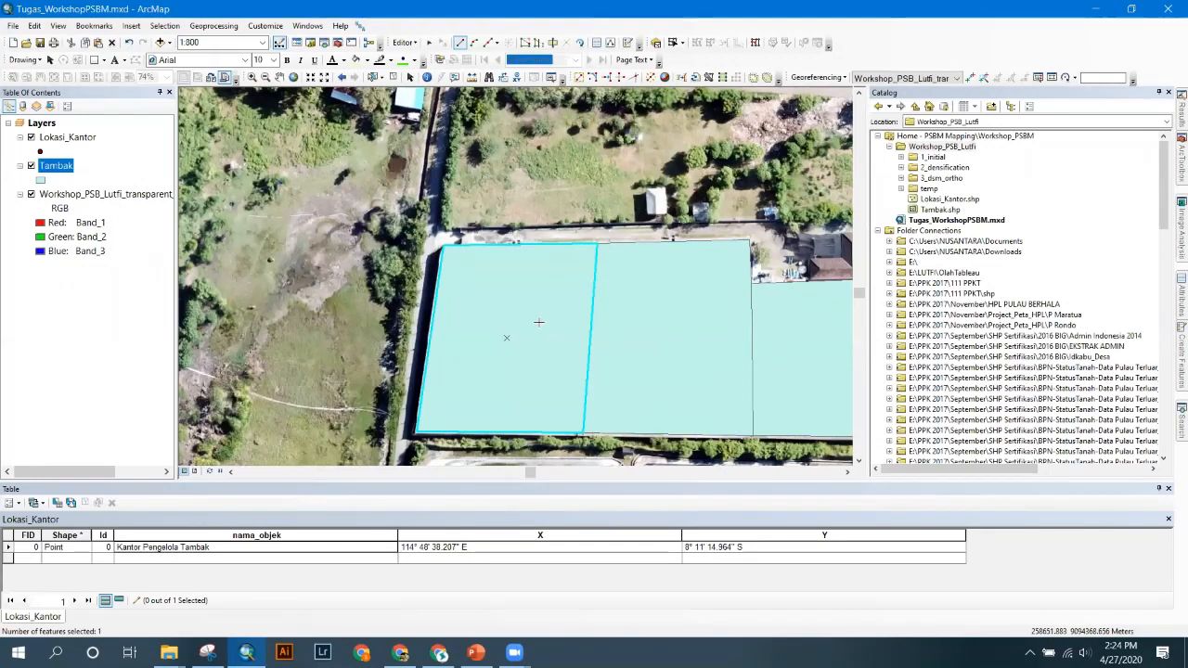
- Open the Tambak attribute table, then stop editing and save the digitized polygons
right_click(59, 168)
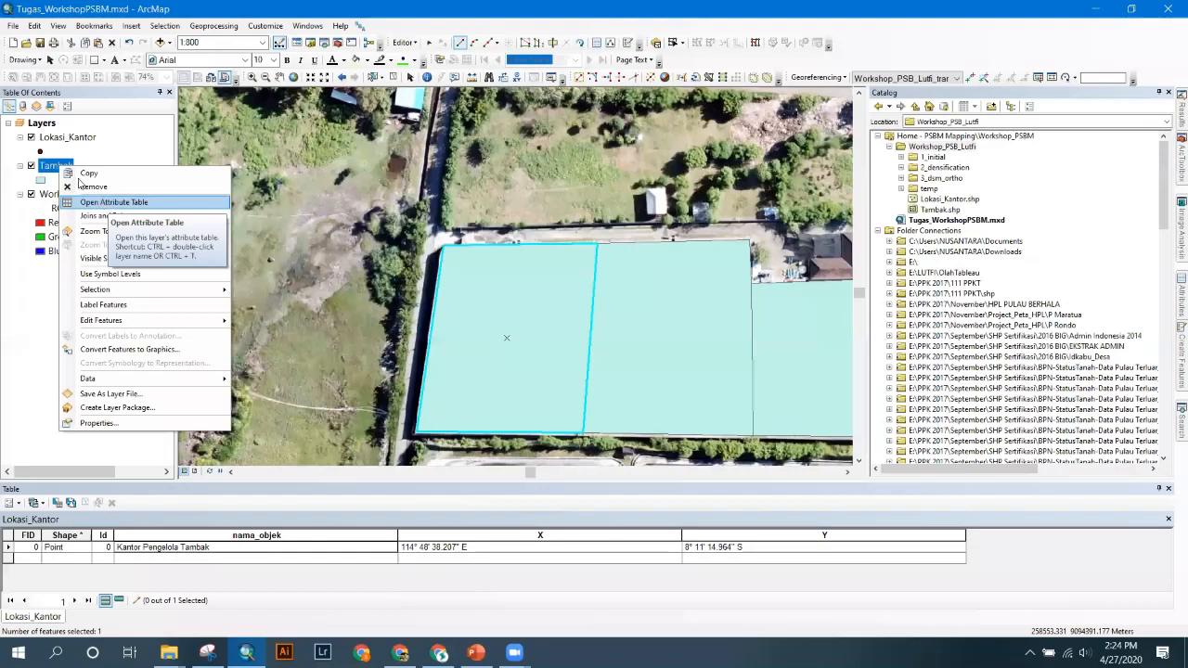
click(93, 201)
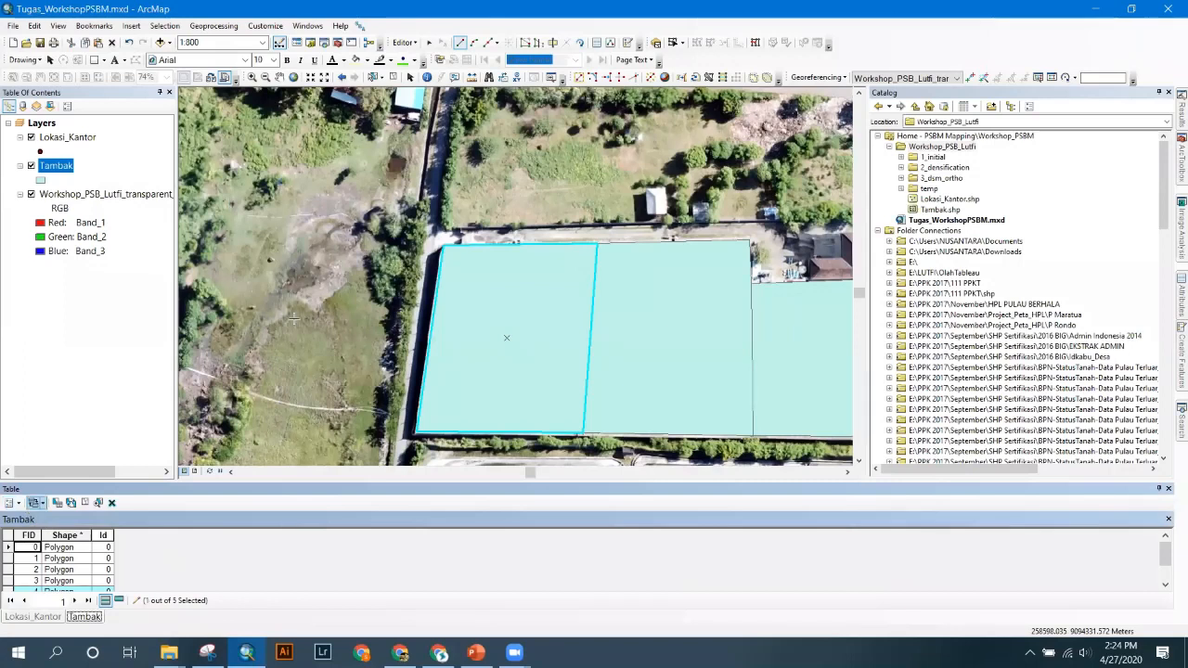
click(409, 44)
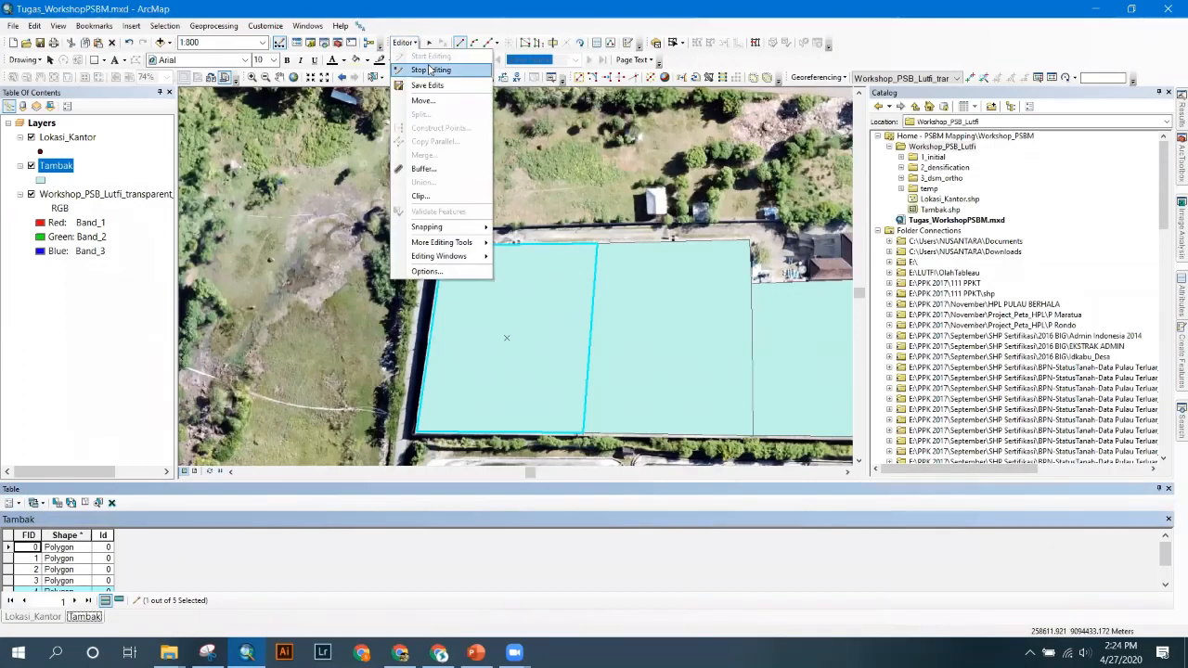
click(423, 70)
click(530, 374)
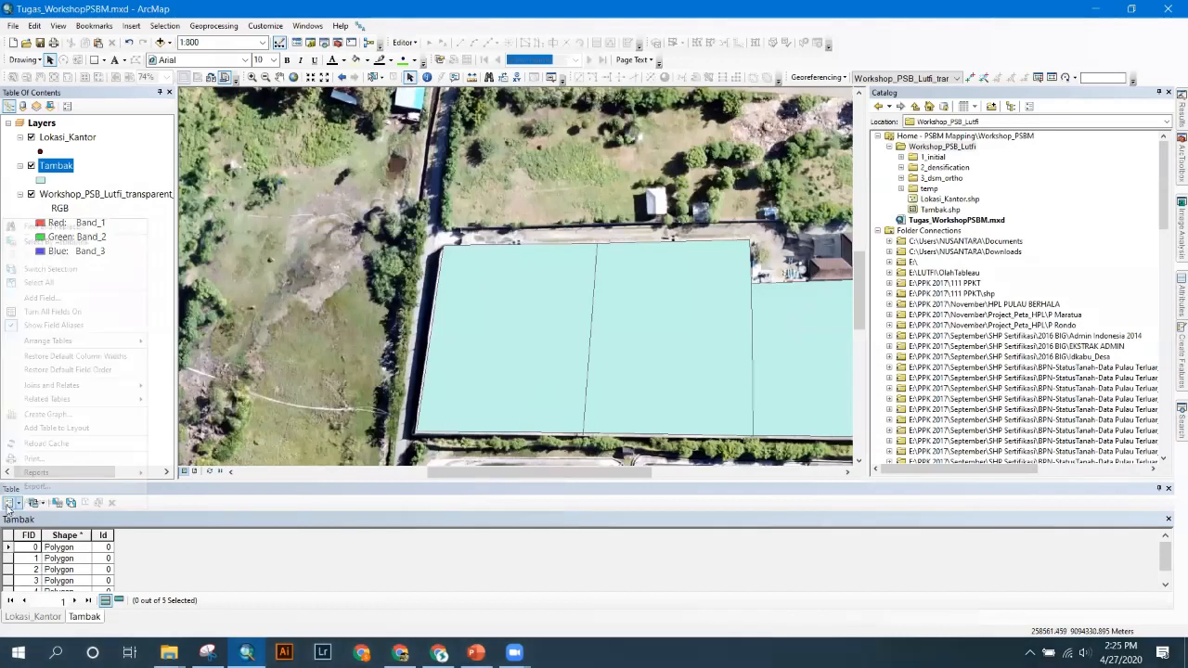
- Add a Text field named Nama_tambak to the Tambak table, accepting the shortened name Nama_tamba
click(8, 503)
click(40, 298)
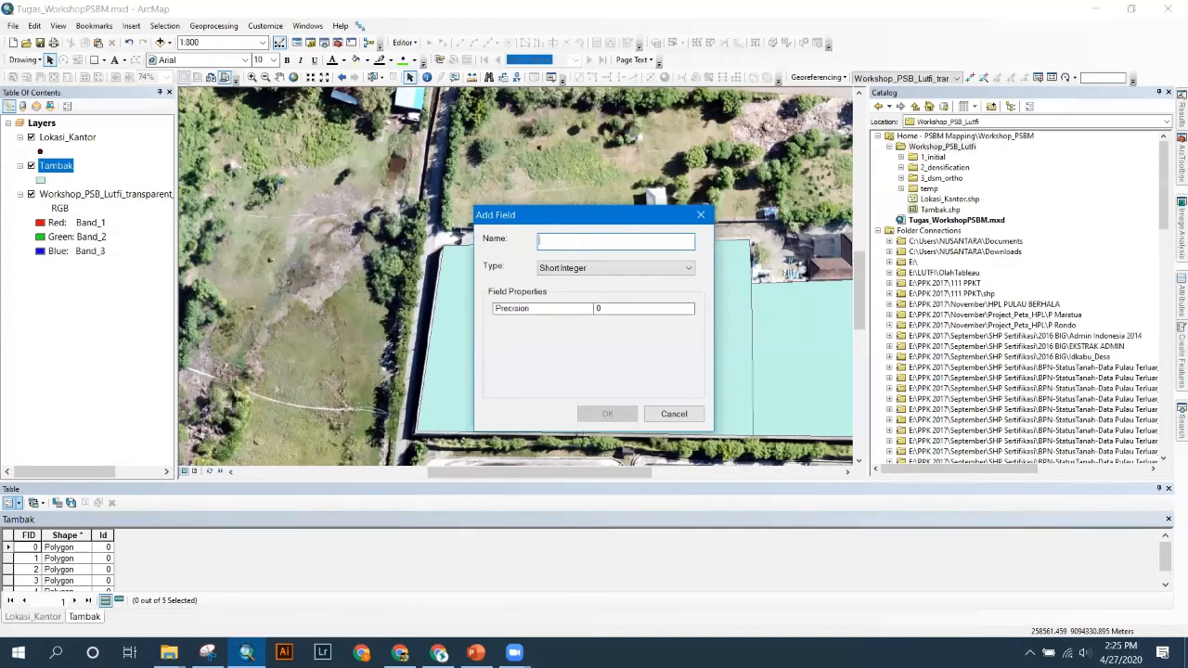
text(Nama_tambak)
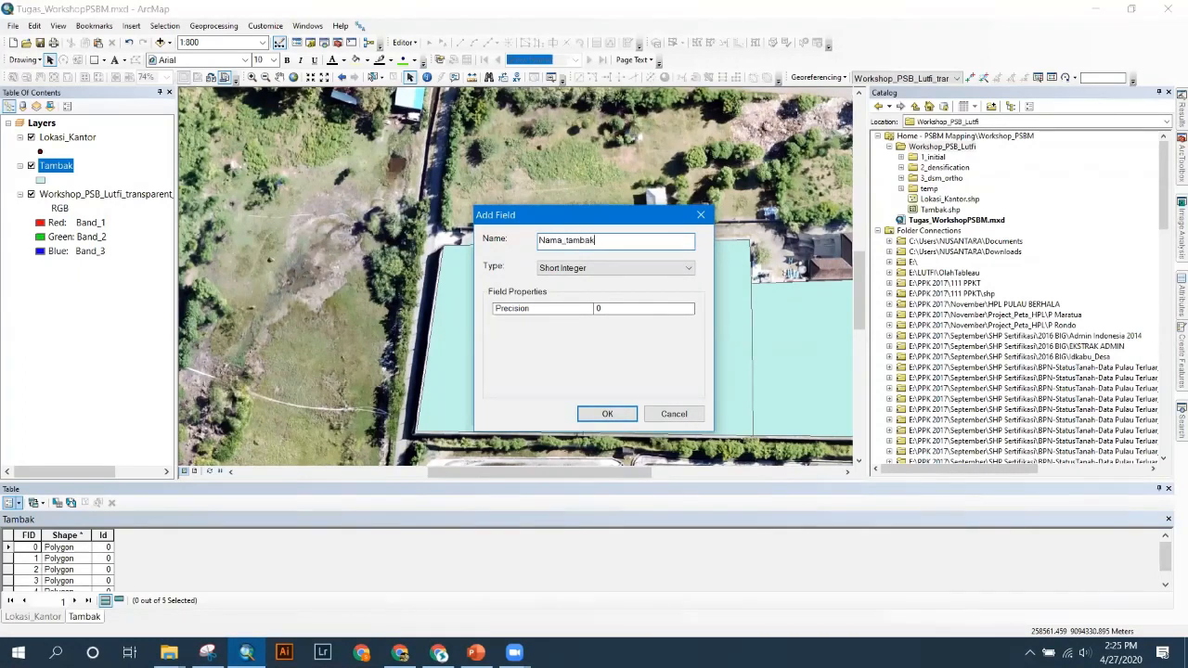
click(587, 269)
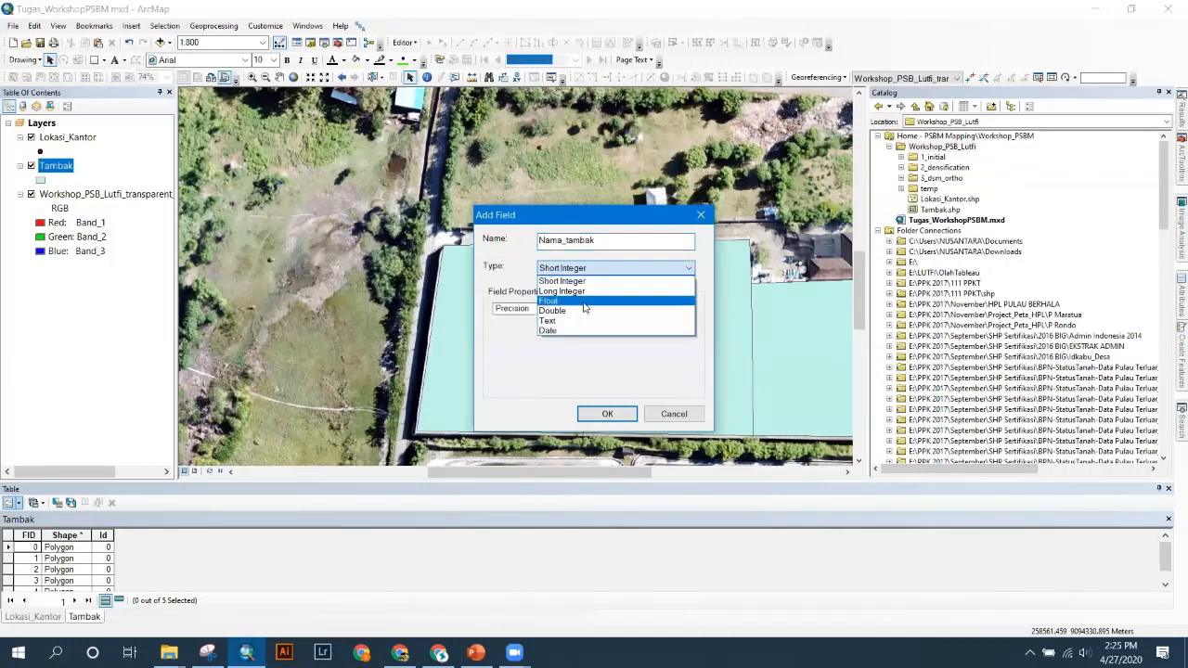
key(Return)
click(606, 414)
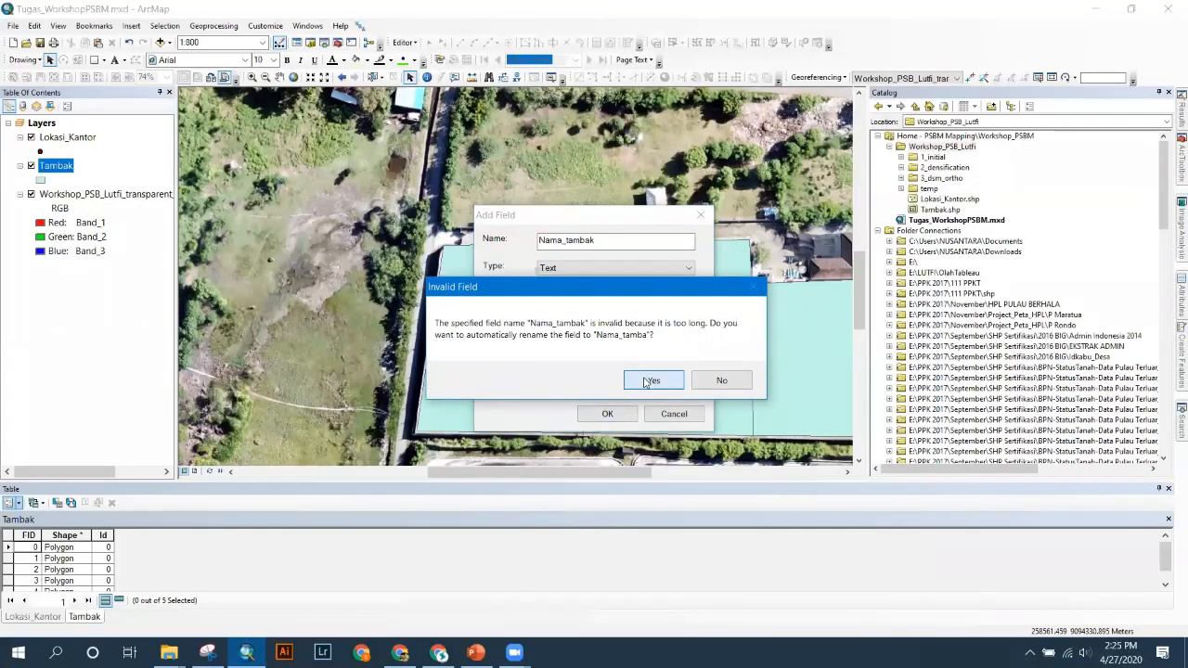
click(650, 380)
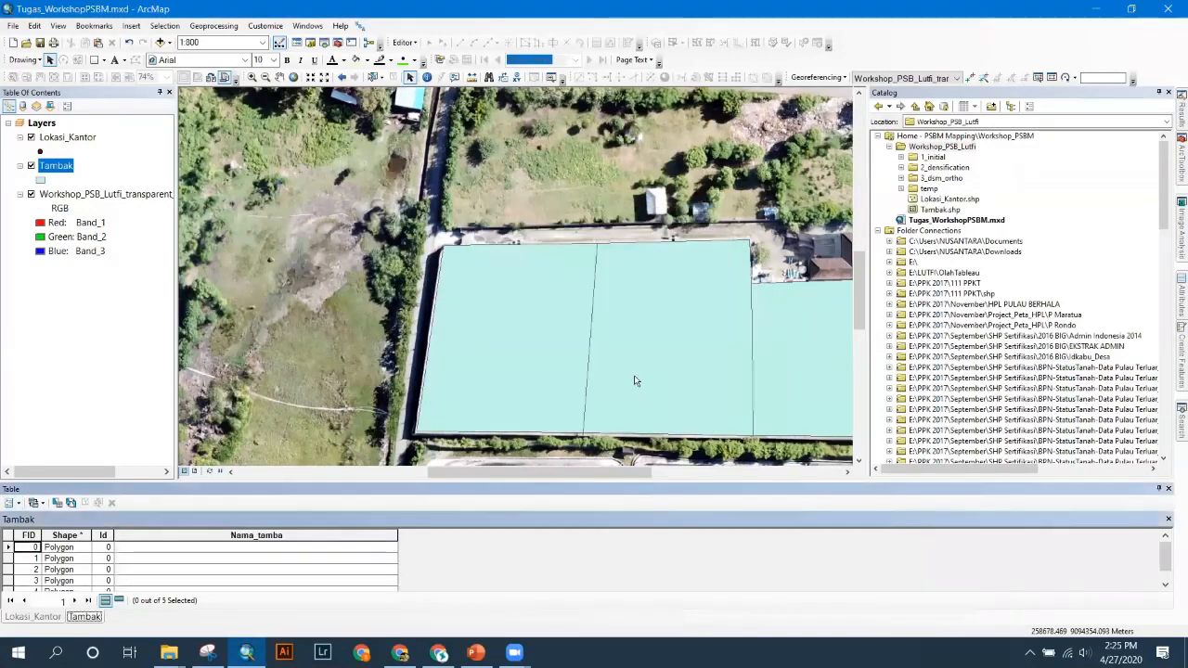
- Add a Double field named Luasan_m2 to the Tambak attribute table
click(7, 504)
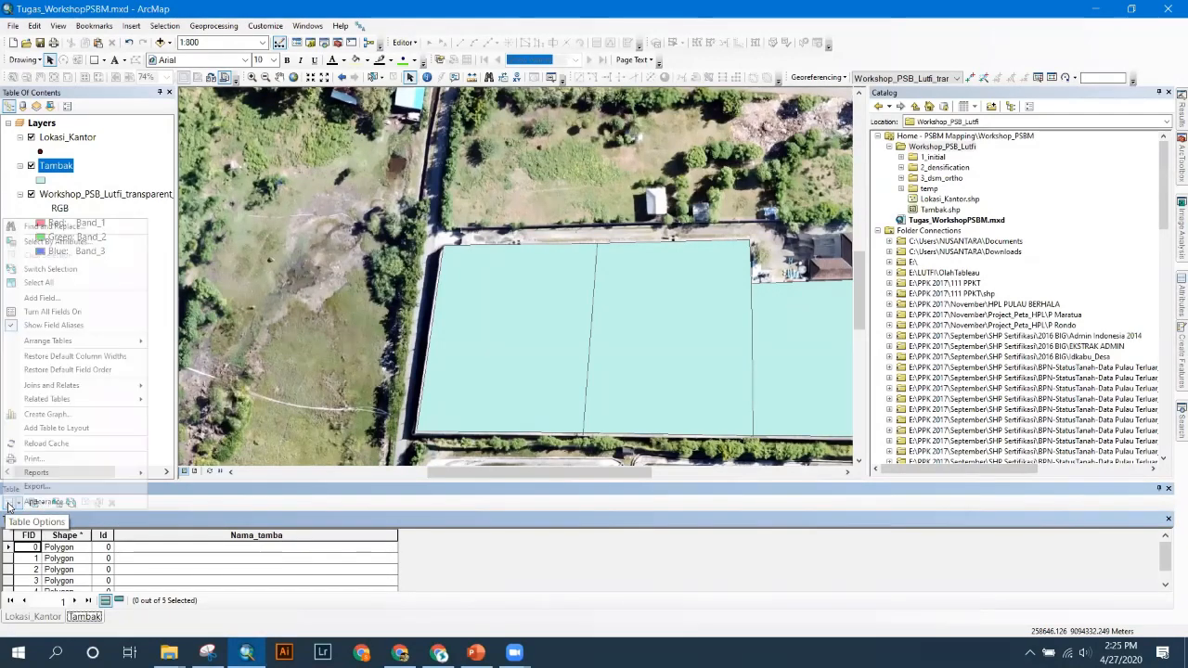
click(40, 297)
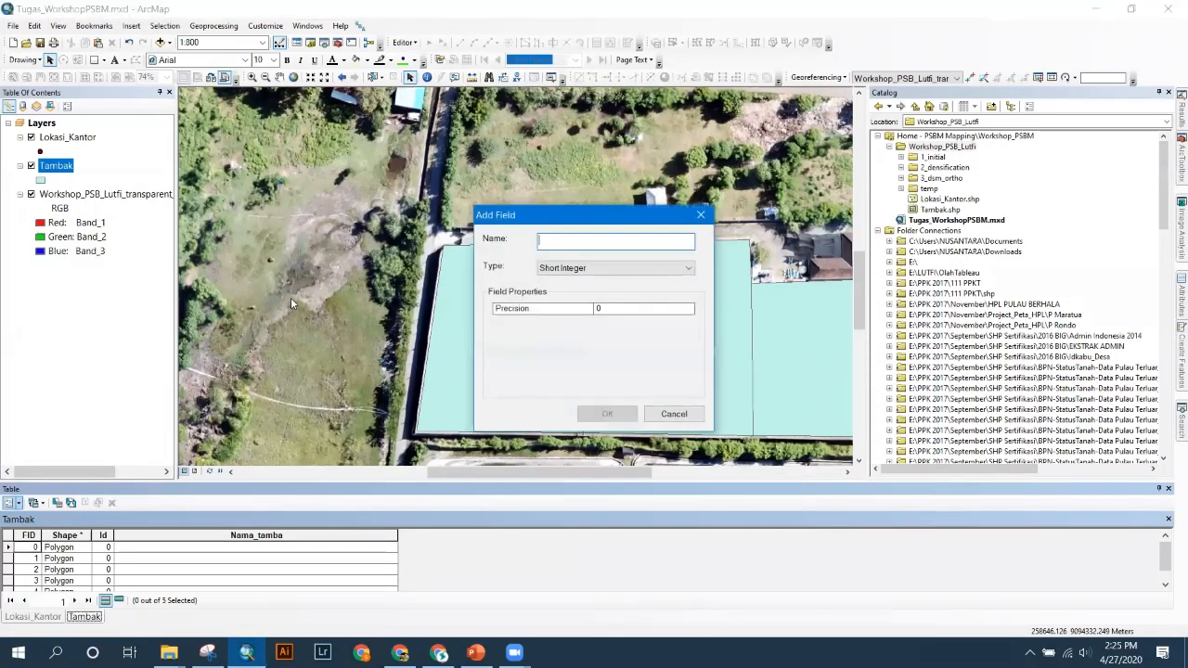
click(575, 268)
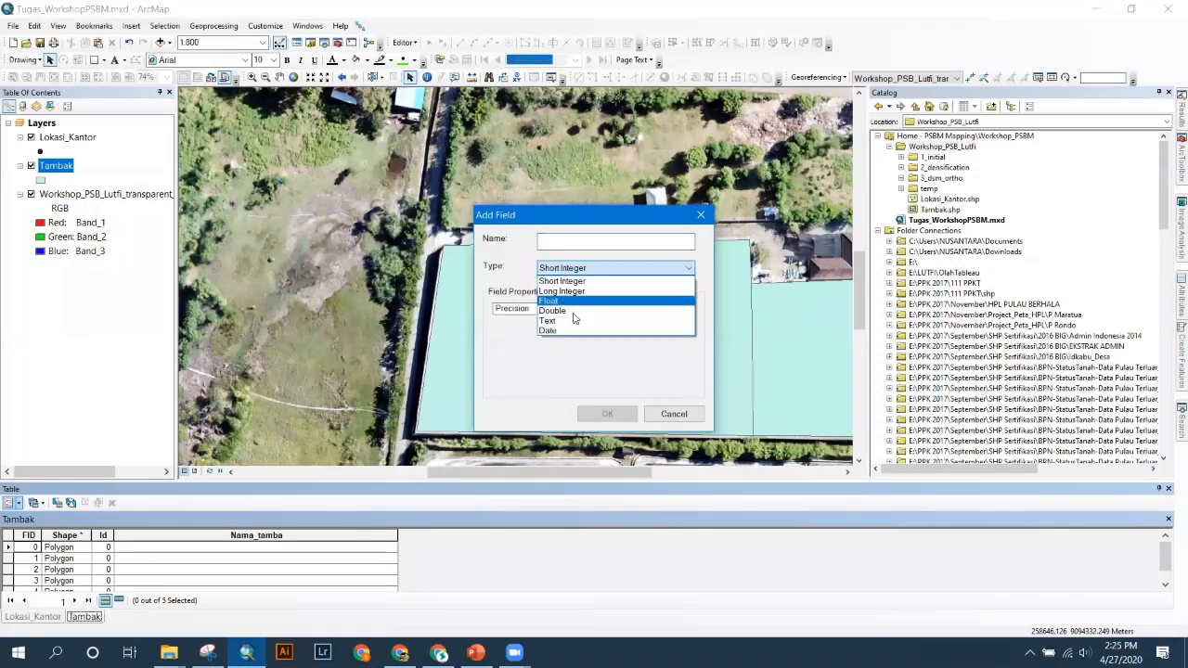
click(570, 314)
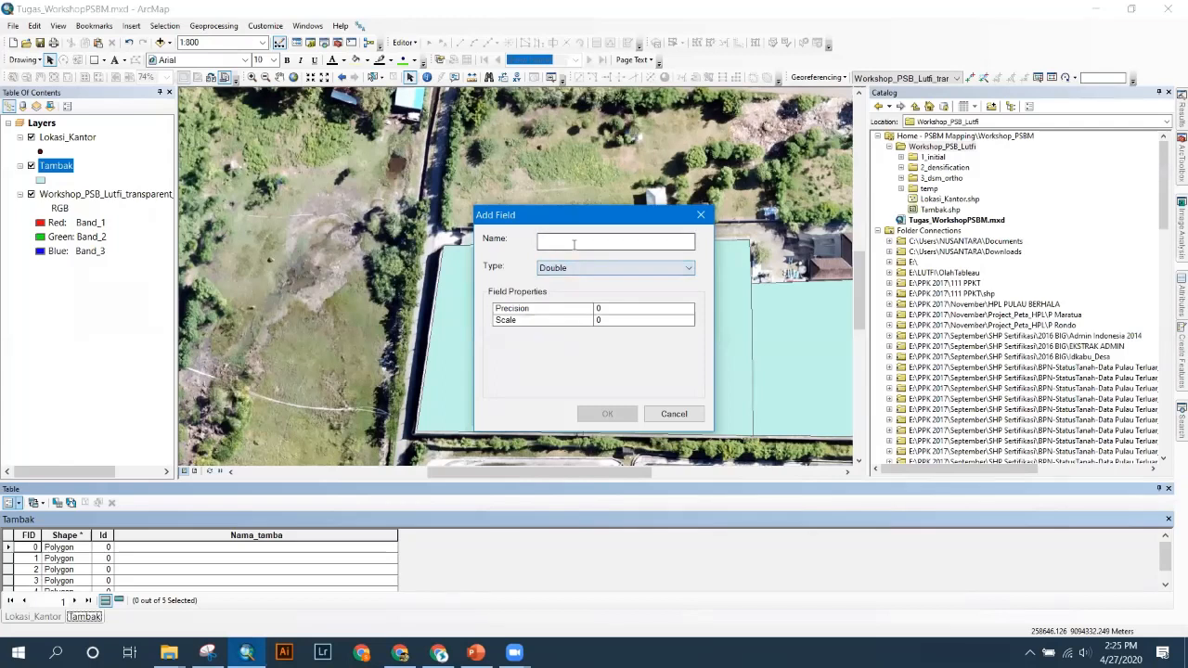
click(562, 240)
text(Luasan_)
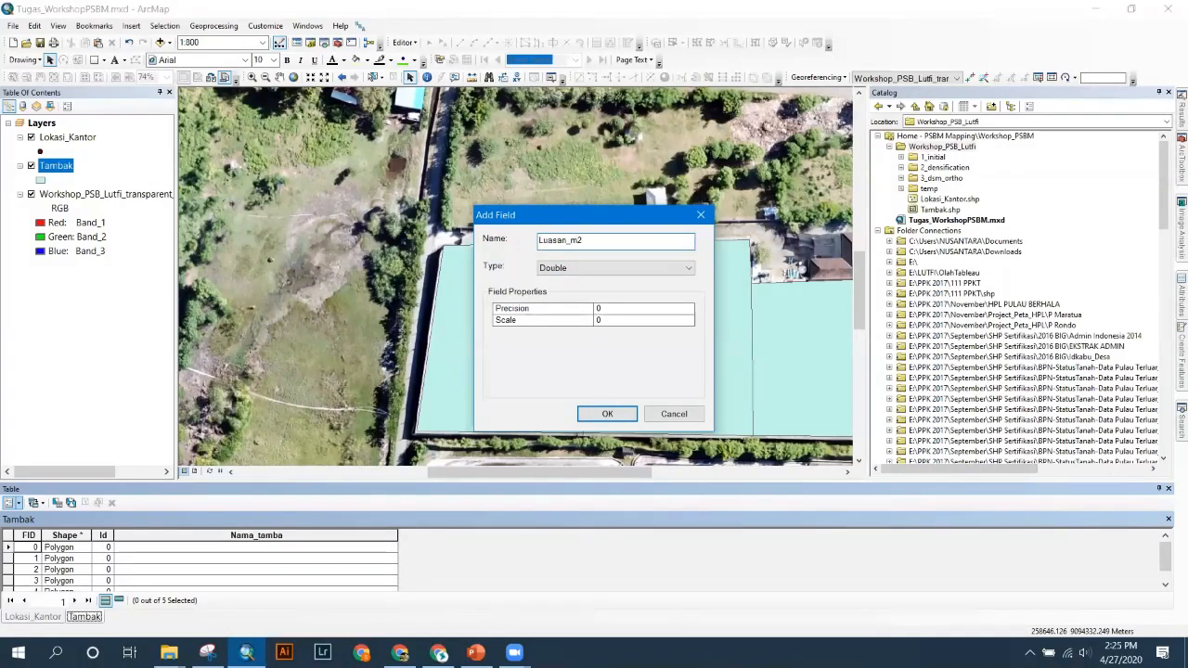
text(h)
key(BackSpace)
text(m2)
click(620, 422)
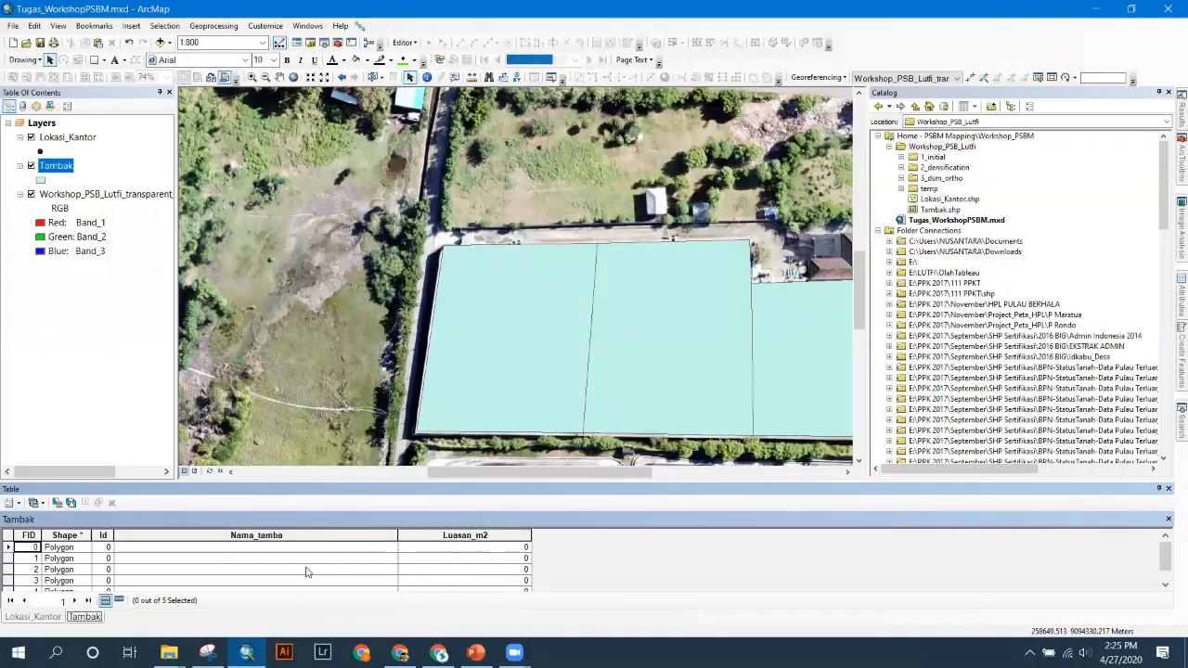
- Start an edit session and select the first Tambak record to locate its pond on the map
click(403, 43)
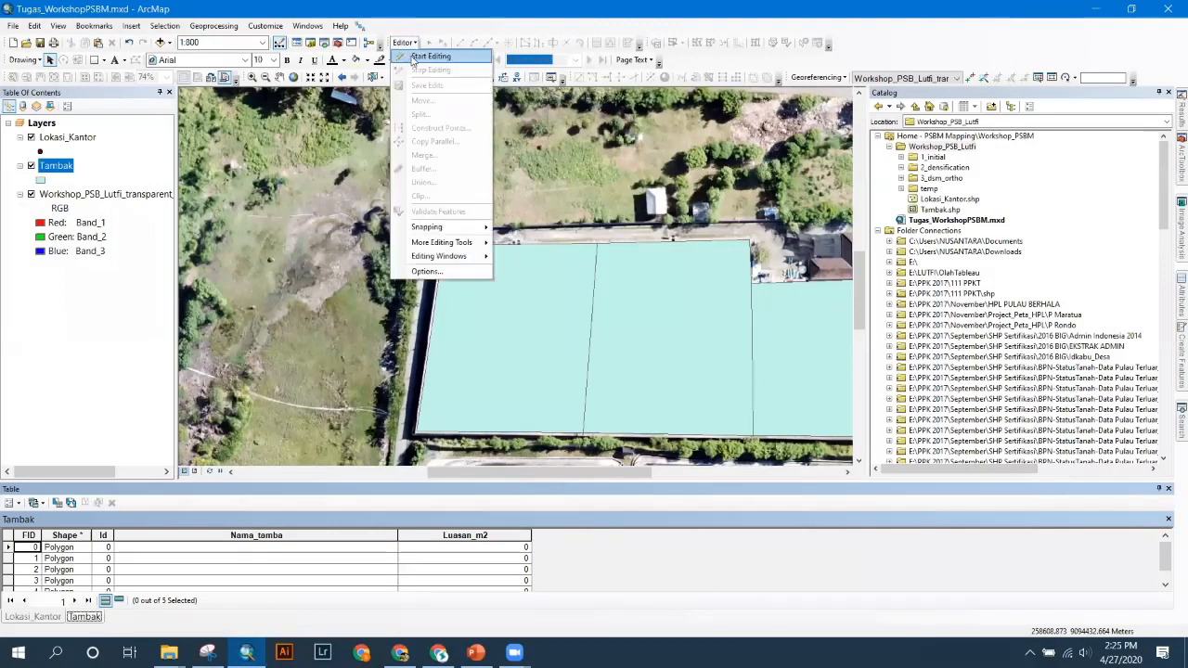
click(428, 55)
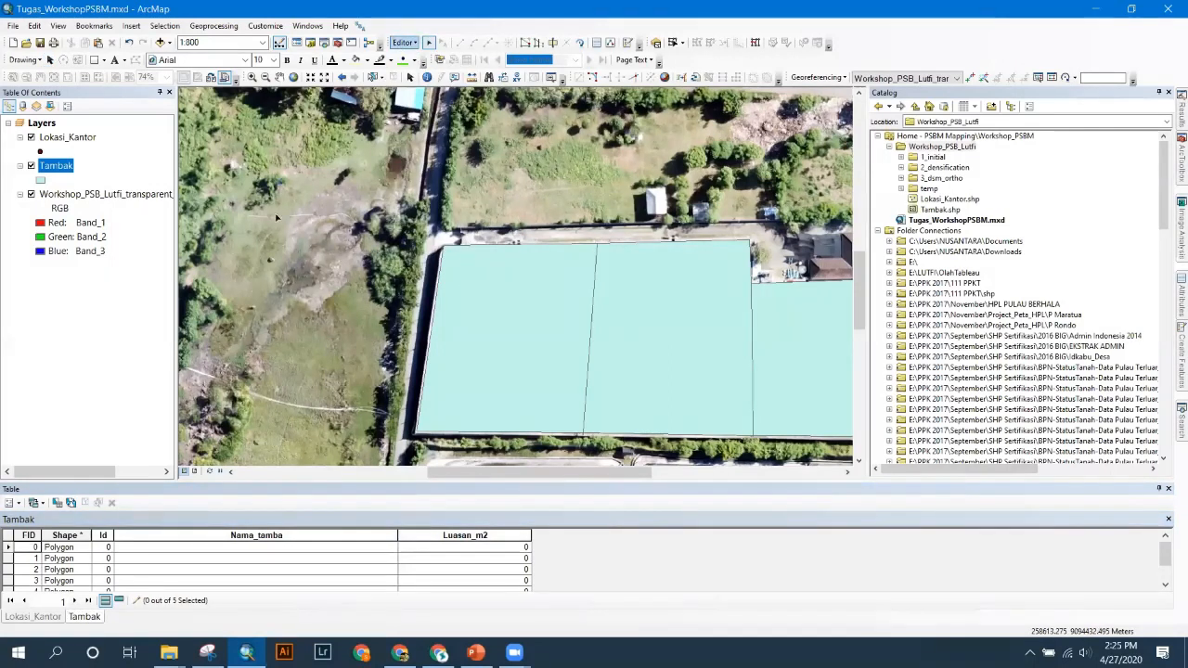
click(144, 549)
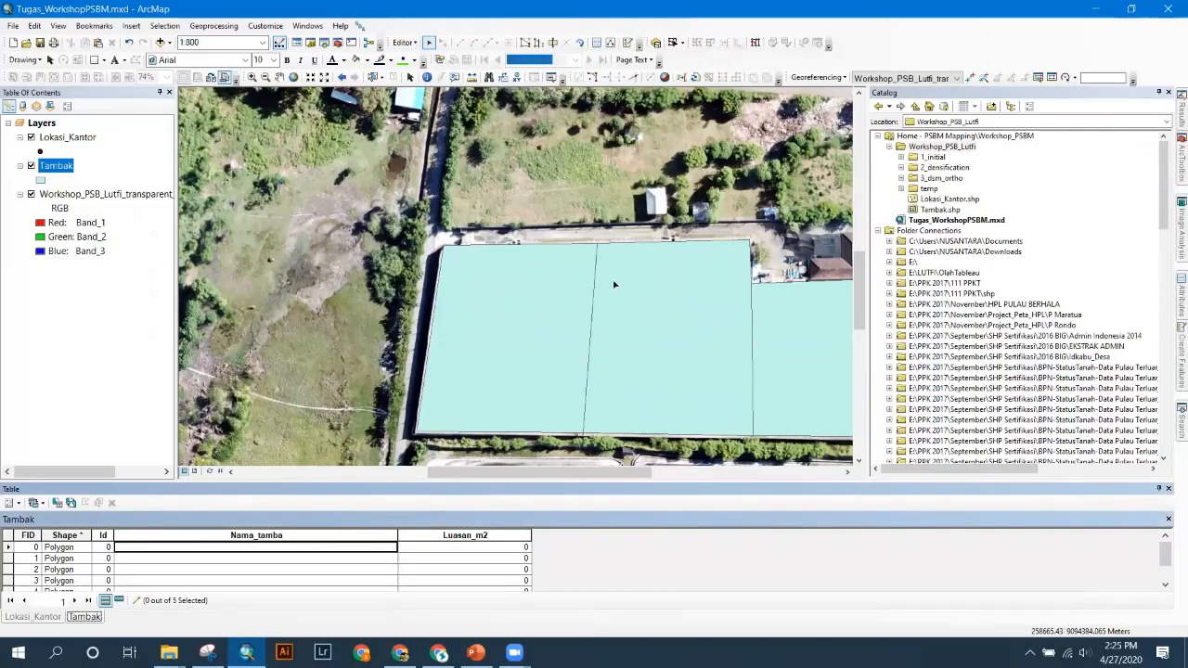
drag(549, 478, 603, 477)
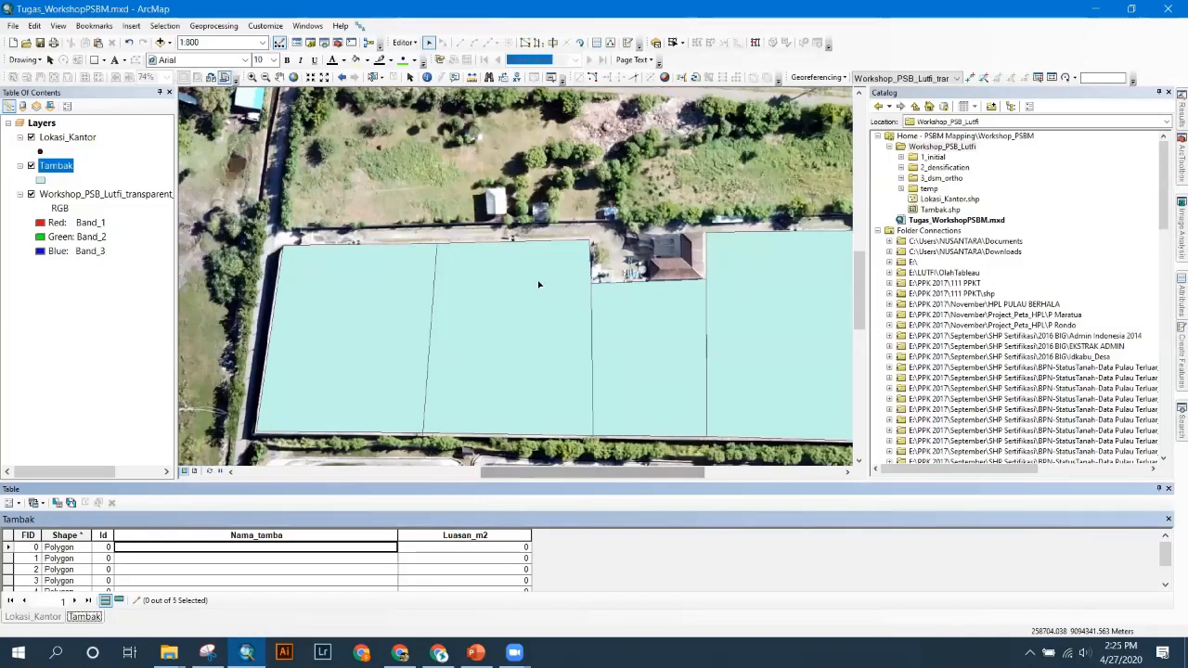
scroll(539, 282, up, 1)
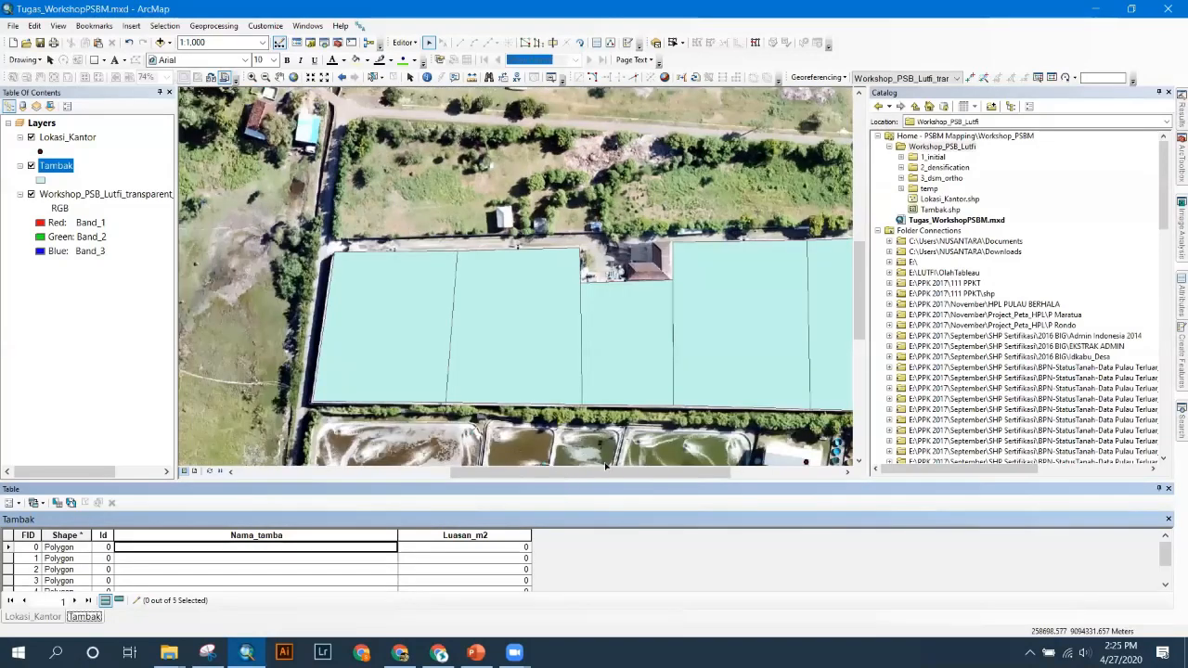
drag(605, 466, 479, 462)
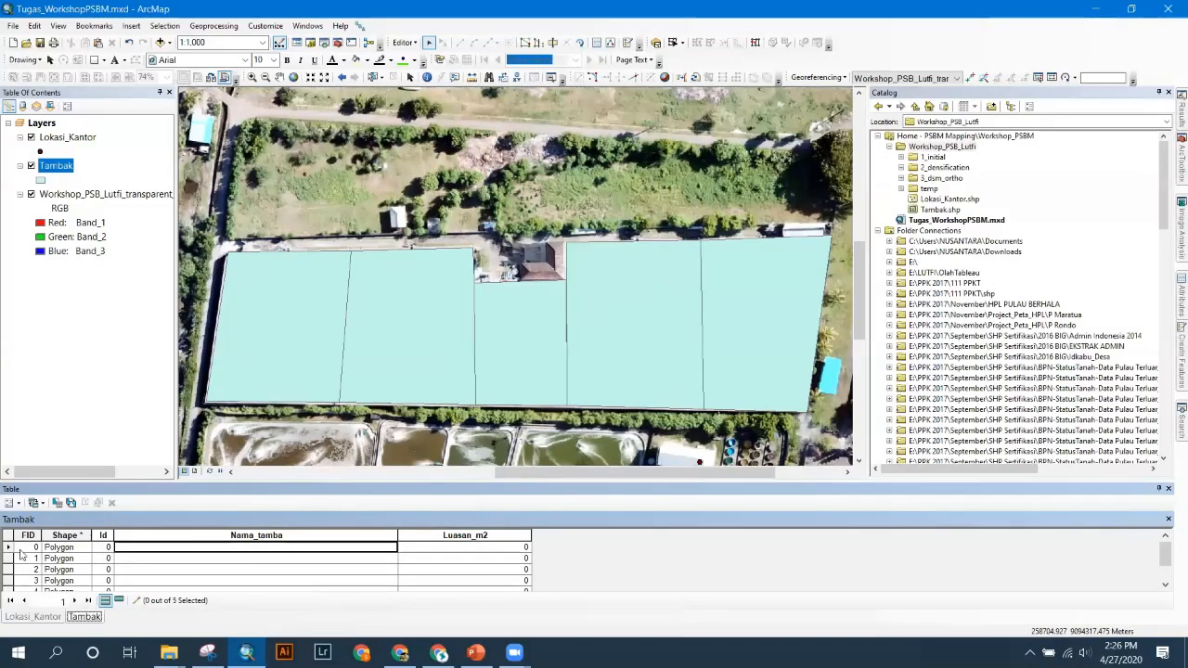
click(8, 547)
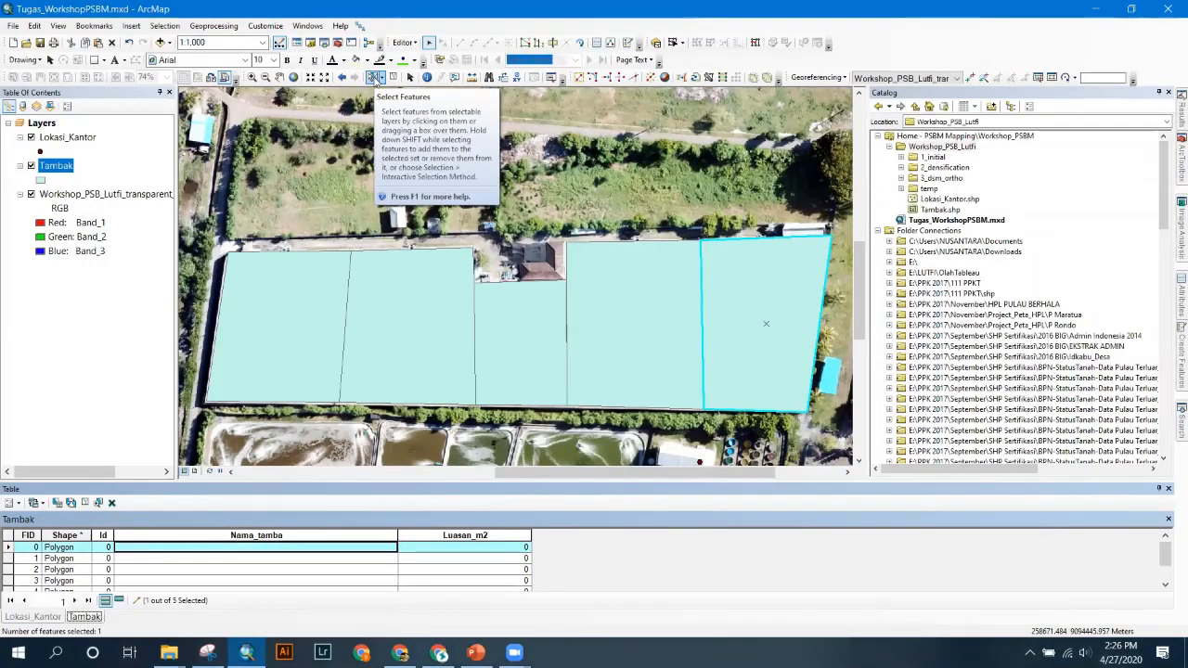
- Select the westernmost pond on the map and set its Nama_tamba value to Tambak A
click(374, 77)
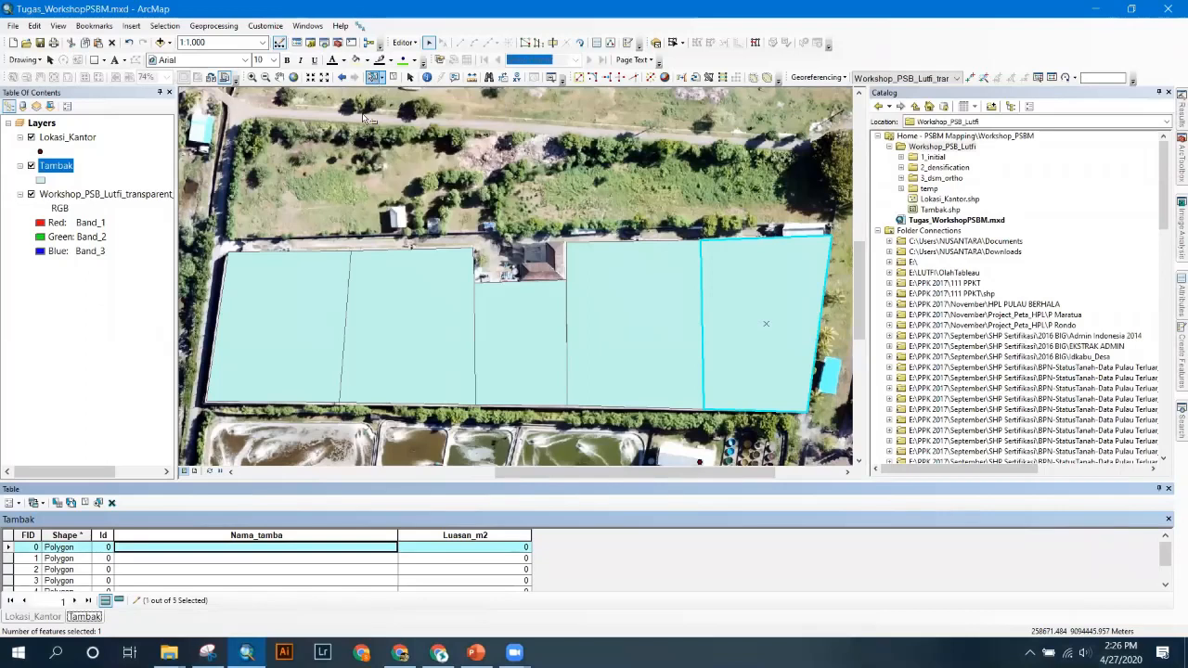
click(289, 253)
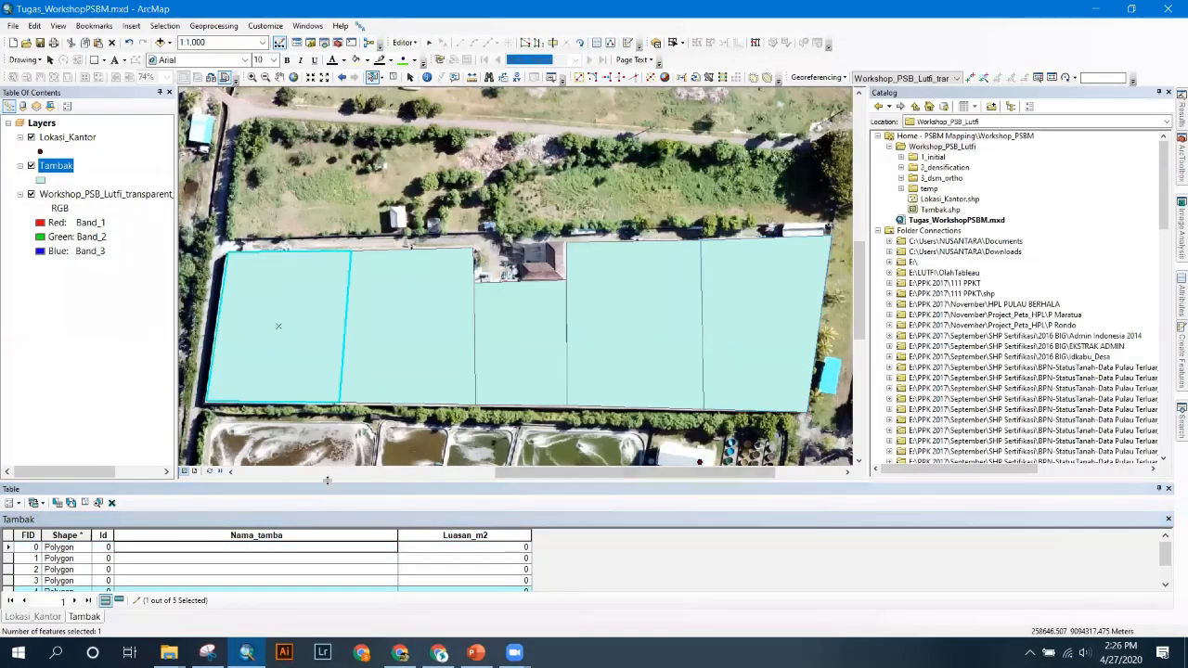
drag(326, 479, 327, 446)
click(151, 559)
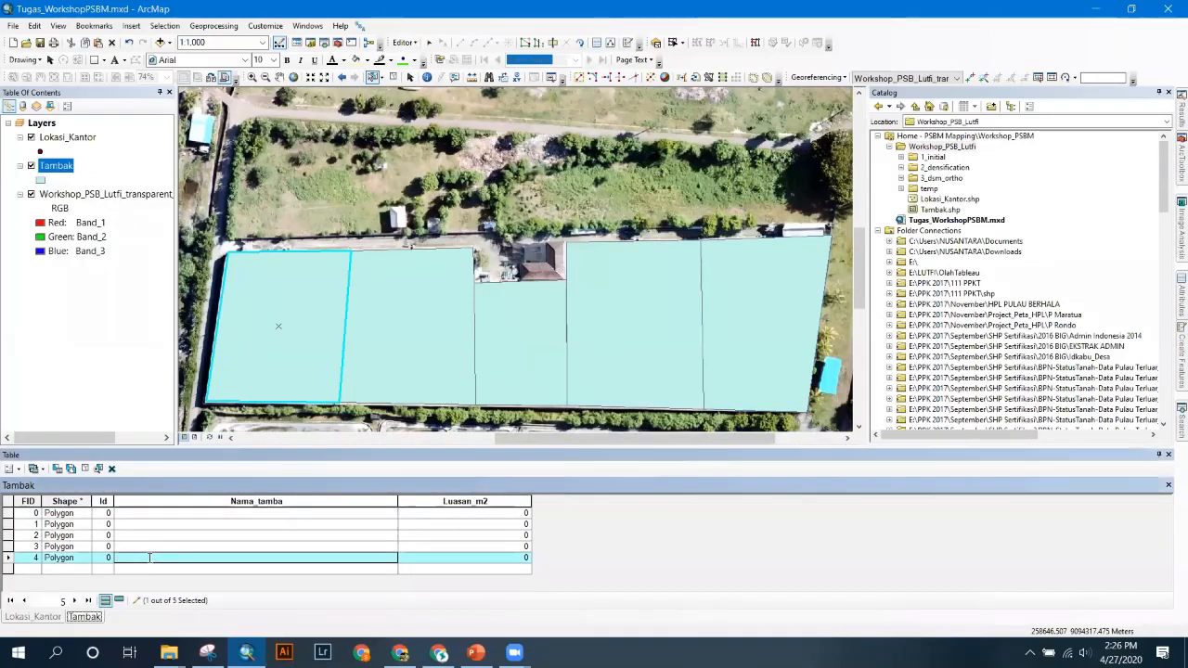
text(Tambak 1)
key(Return)
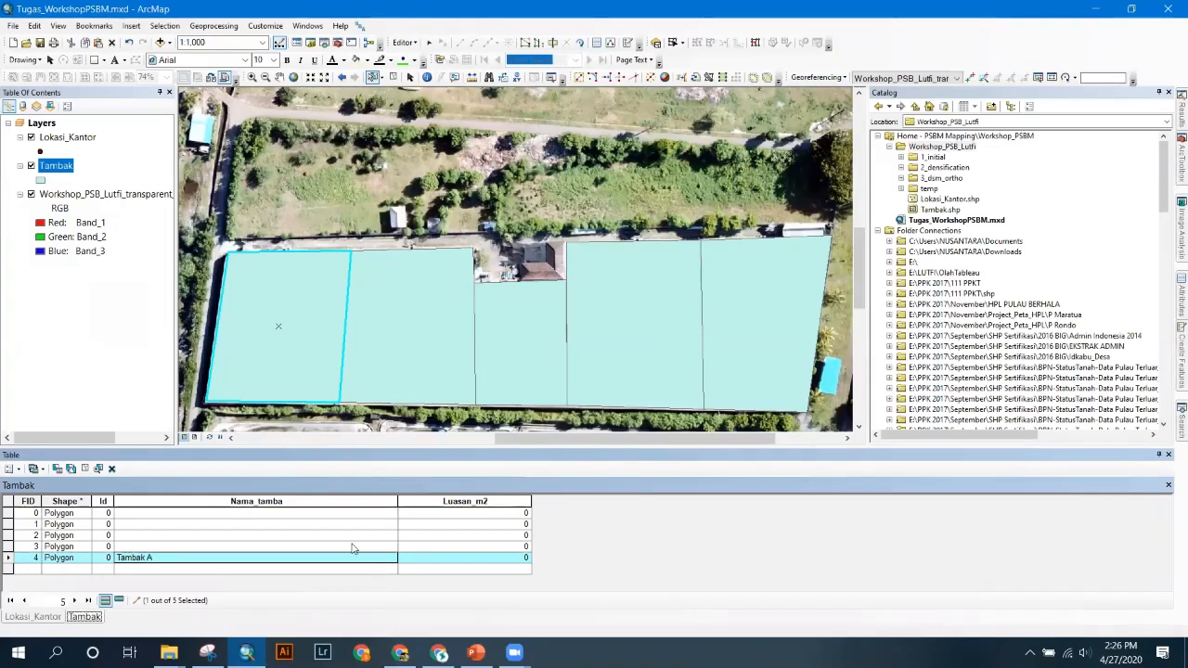
- Name the second pond from the west Tambak B and the small middle pond Tambak C in the Nama_tamba field
click(11, 548)
click(11, 548)
click(129, 548)
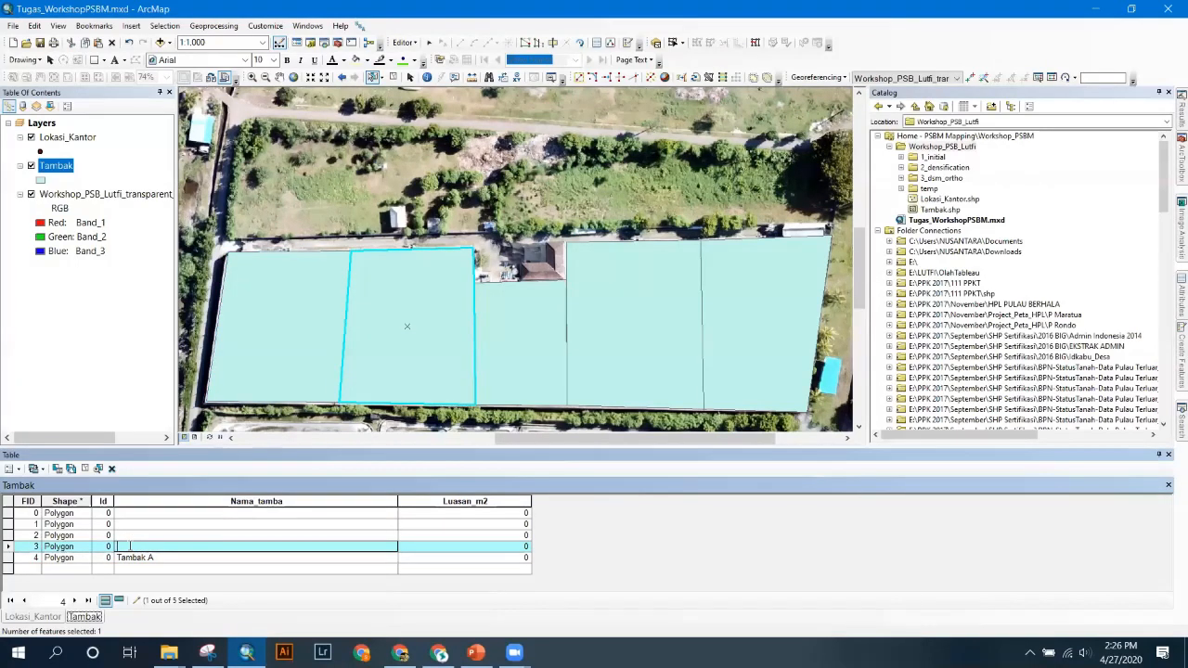
text(Tambak B)
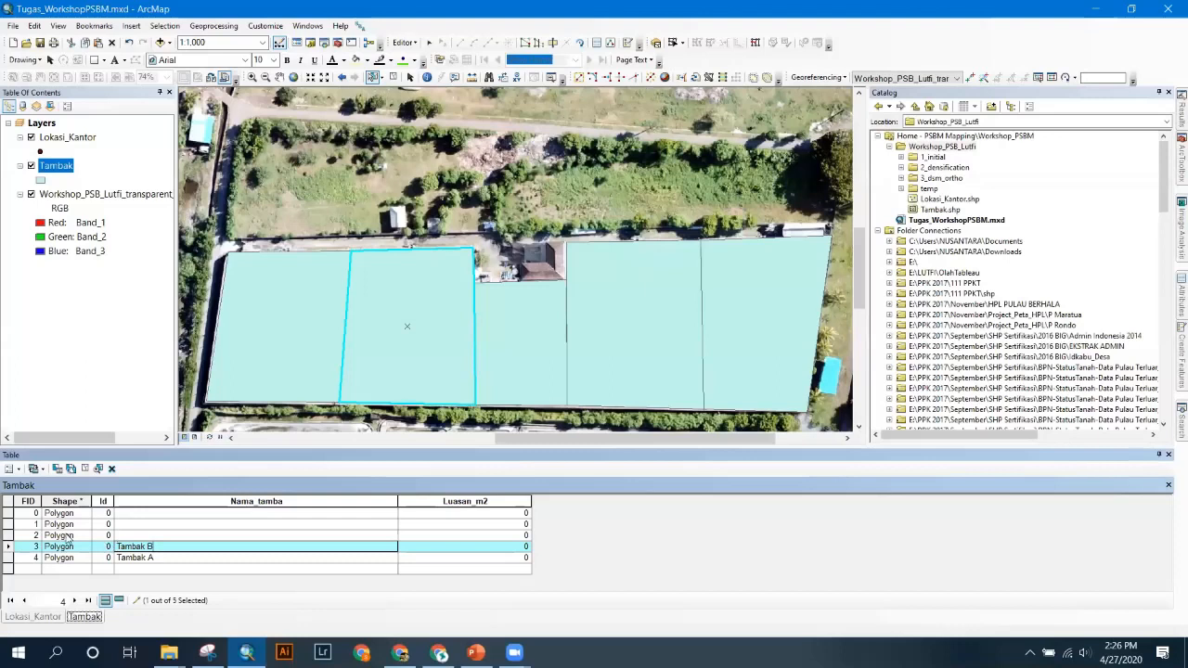
click(8, 535)
click(144, 536)
text(Tambak C)
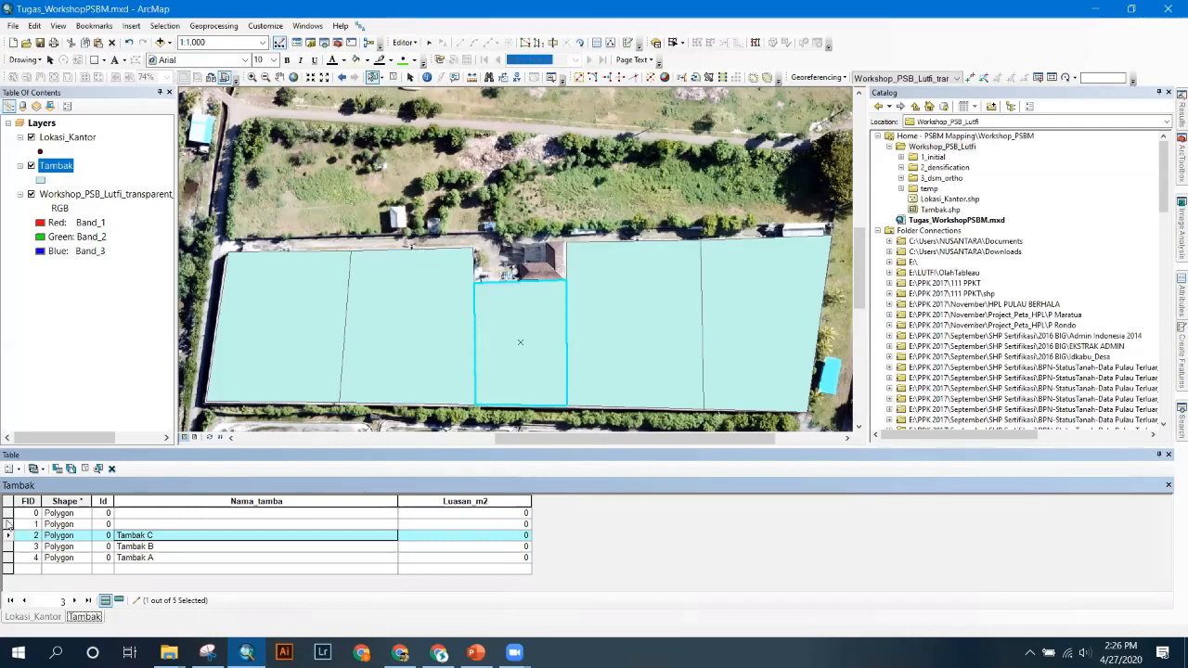
- Name the pond east of the middle one Tambak D and the easternmost pond Tambak E in the Nama_tamba field
click(7, 524)
click(141, 525)
text(Tambak D)
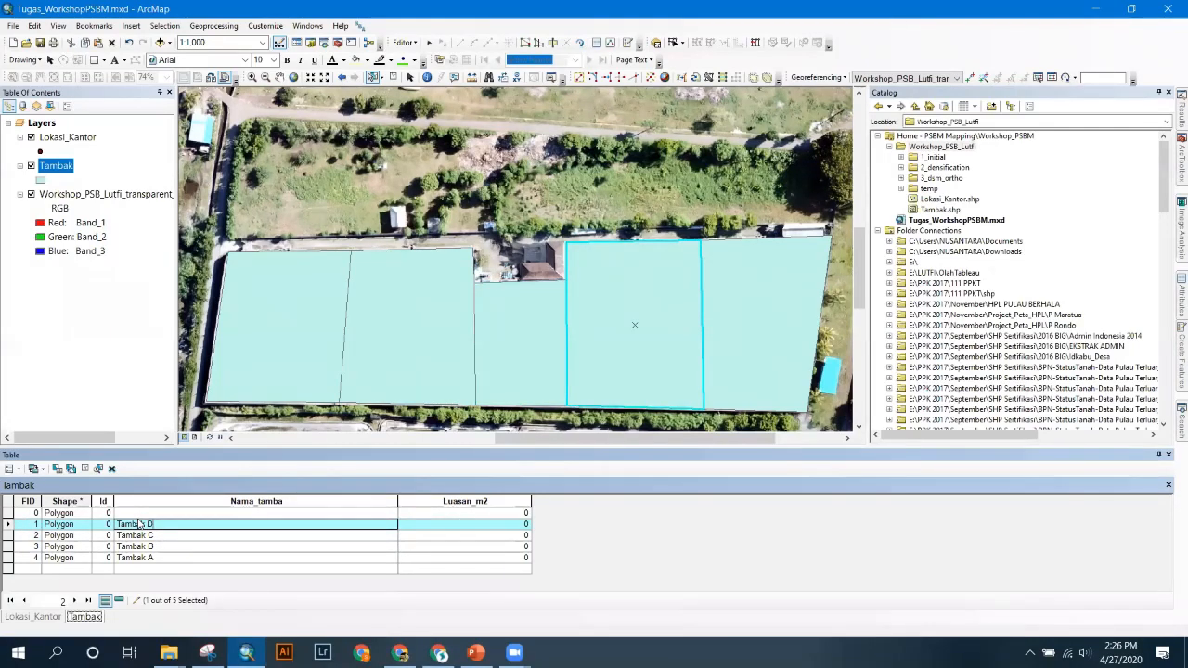
click(8, 513)
click(138, 512)
text(Tambak E)
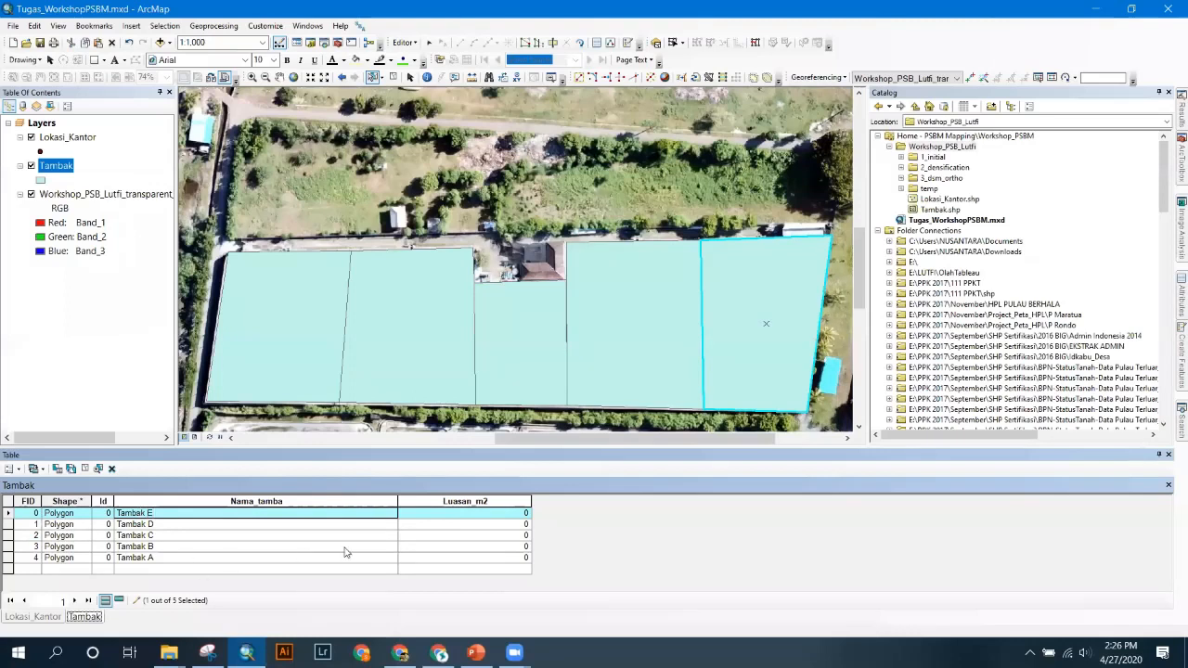
- Stop editing the Tambak layer and save the pond names
click(435, 525)
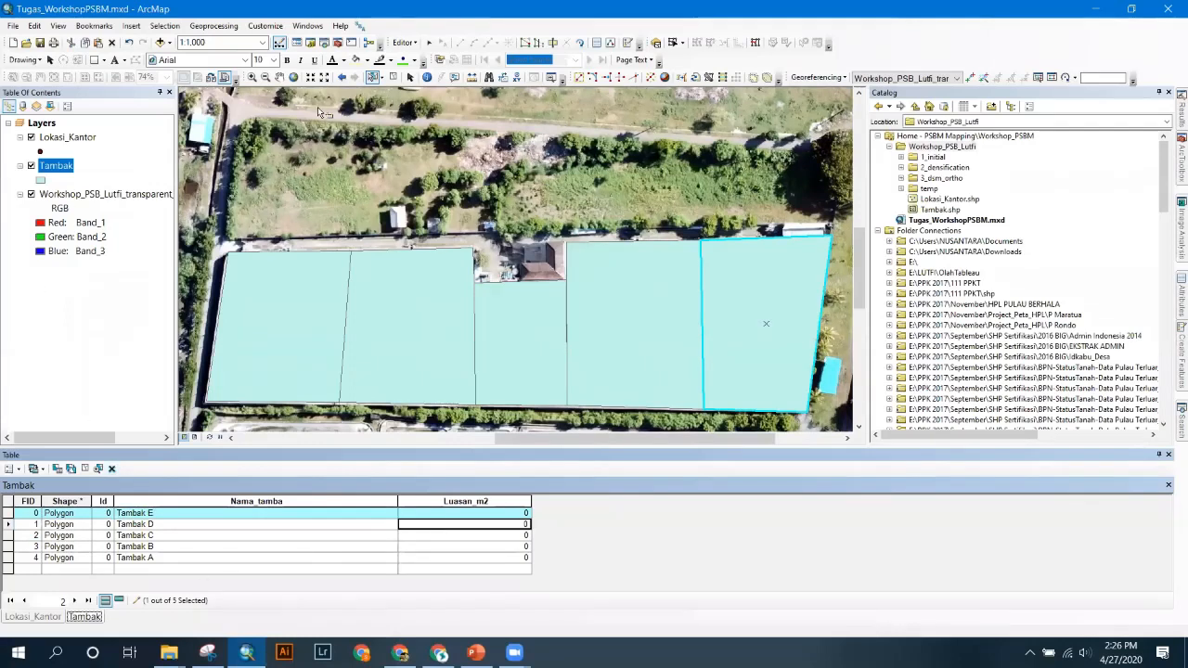
click(405, 43)
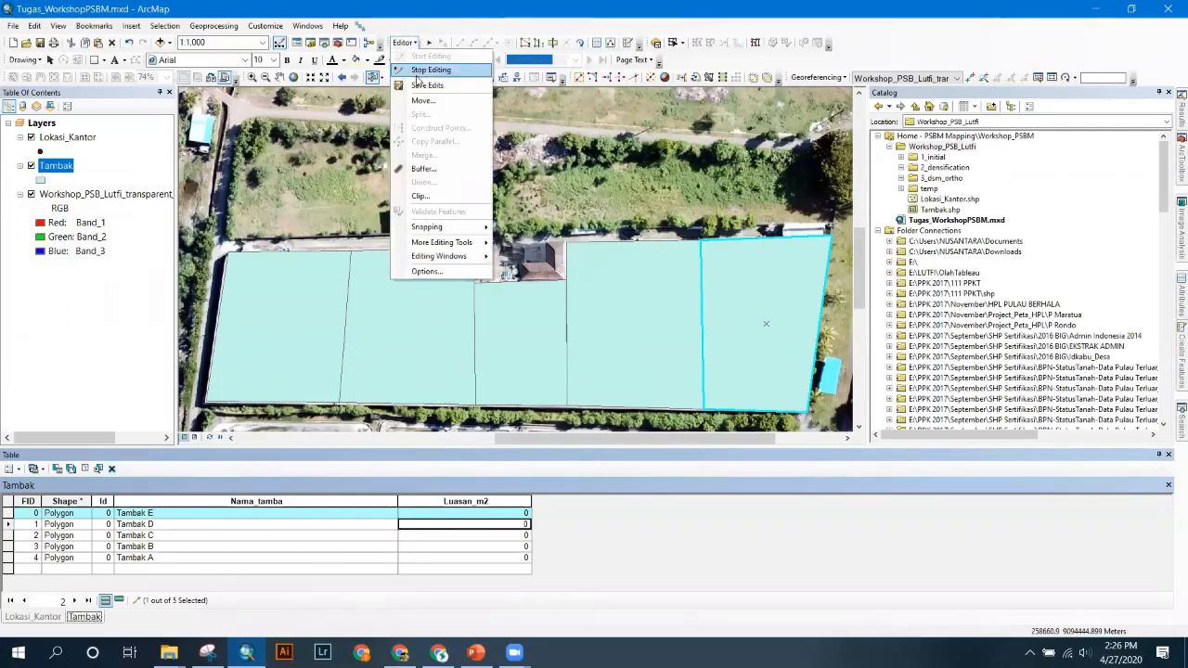
click(419, 70)
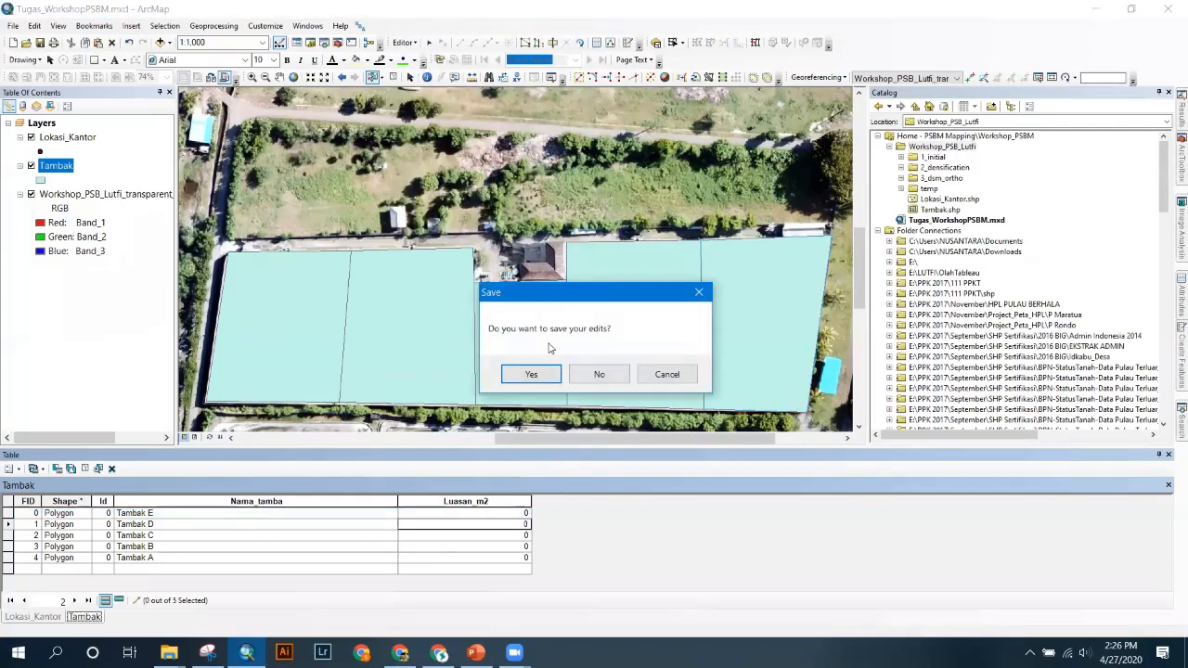
click(542, 374)
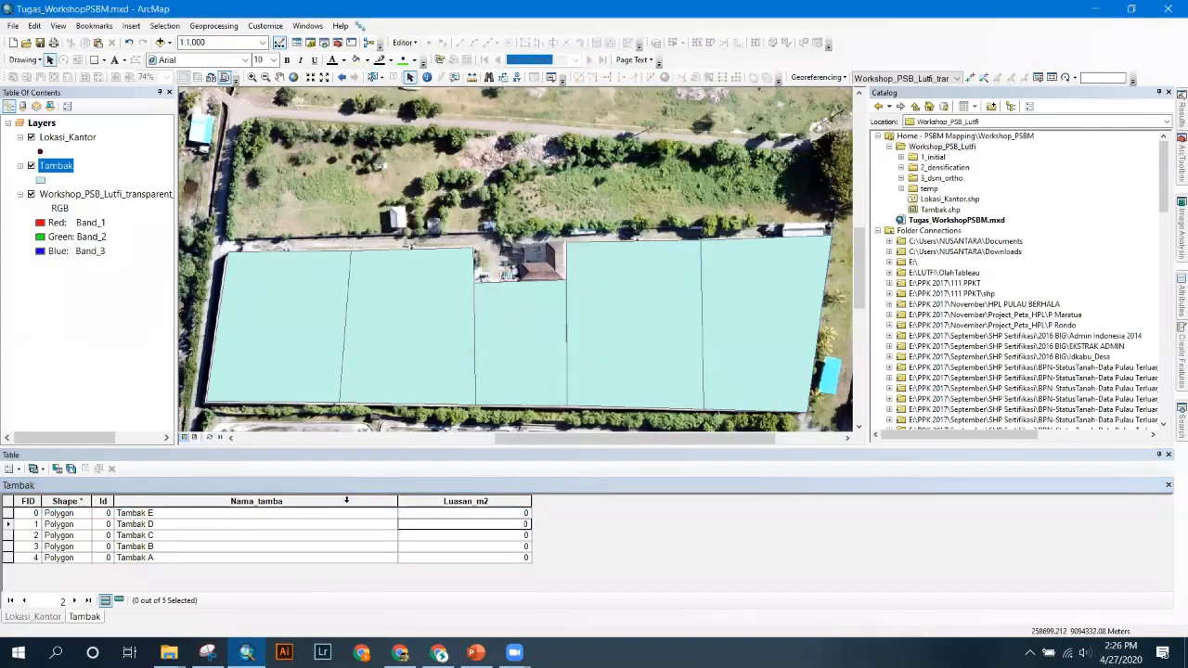
- Calculate the area of every pond into Luasan_m2 in Square Meters, using the data source's coordinate system
click(419, 501)
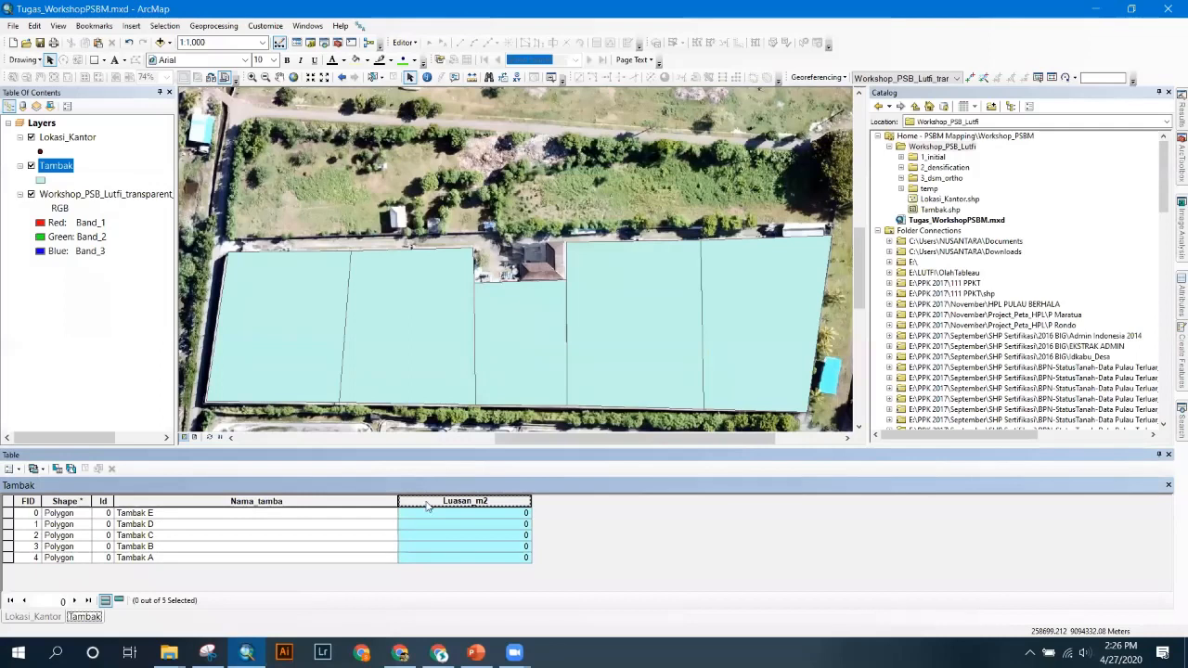
right_click(425, 503)
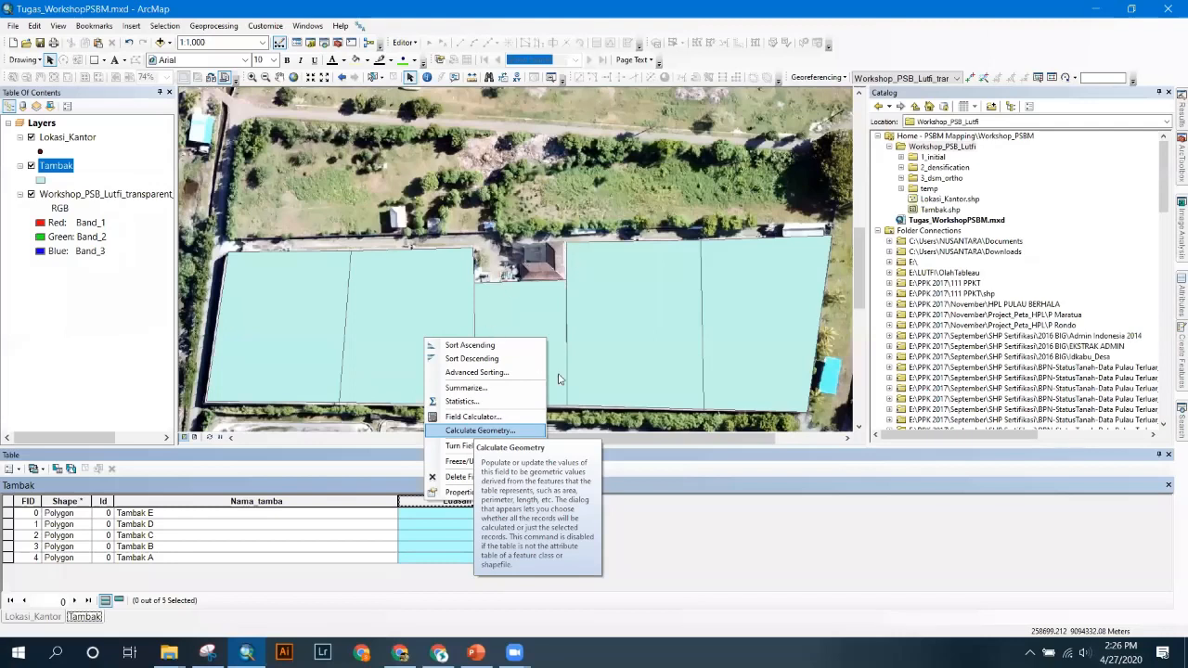
click(480, 431)
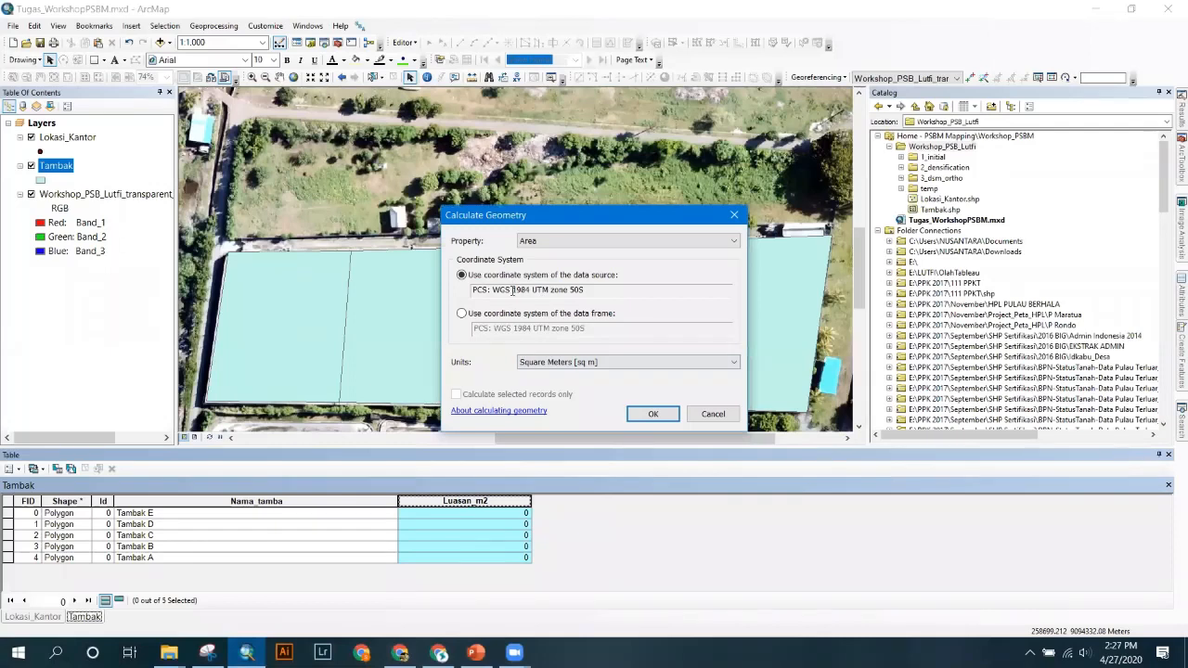
click(584, 365)
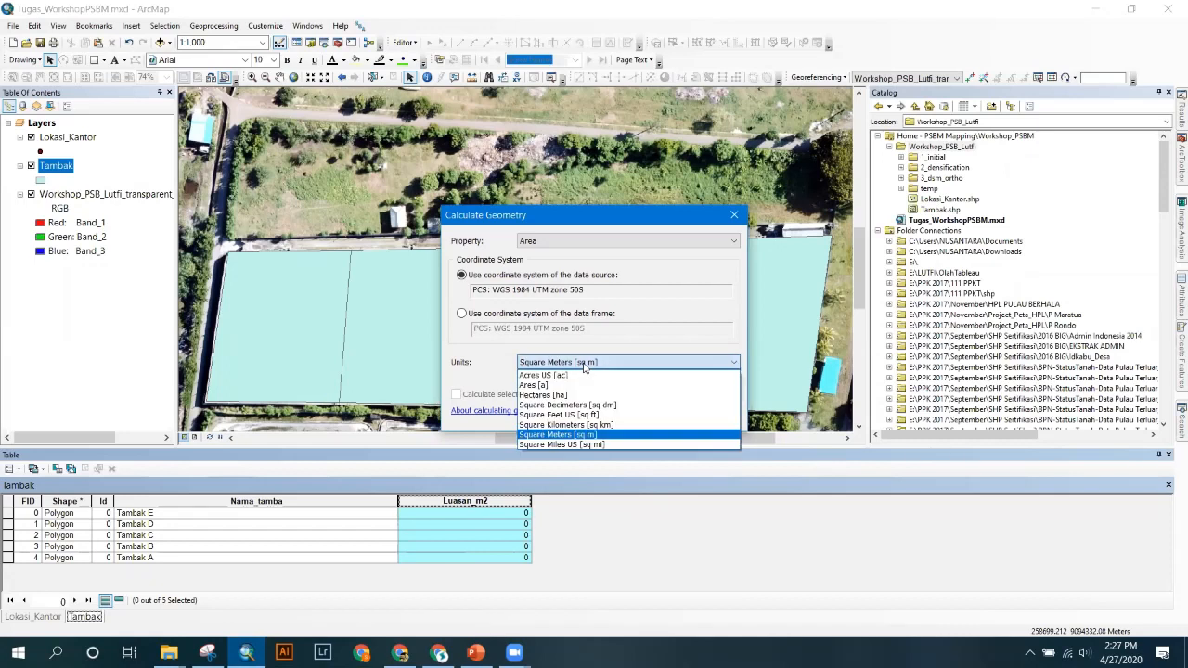
click(602, 435)
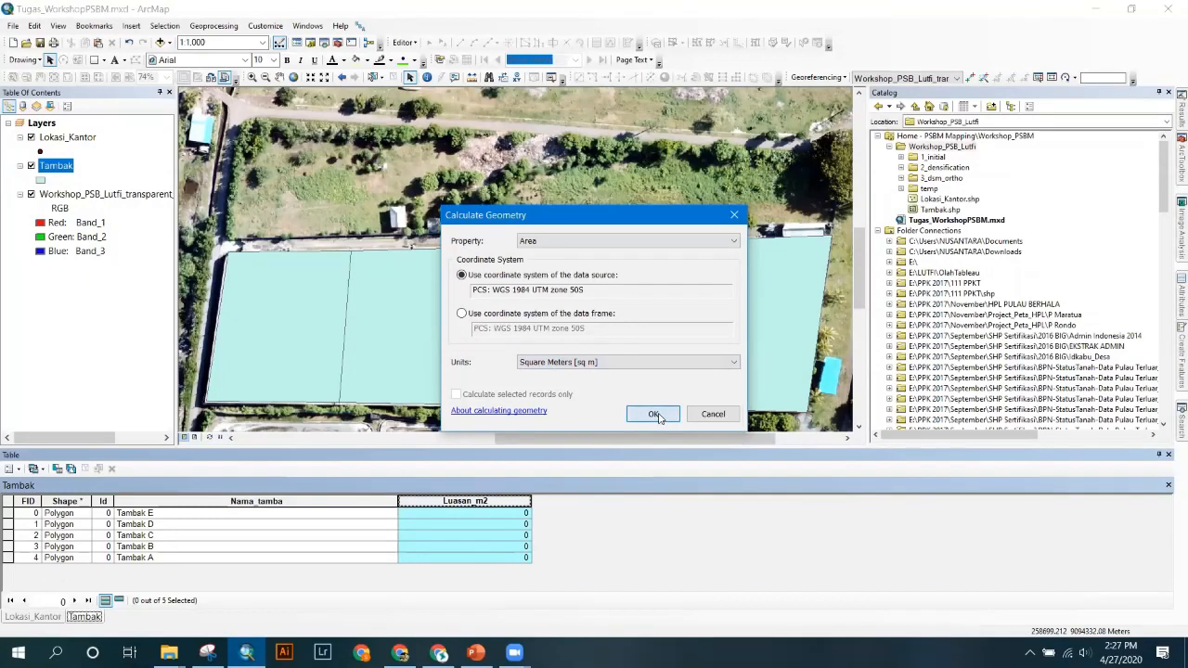
click(657, 412)
click(568, 363)
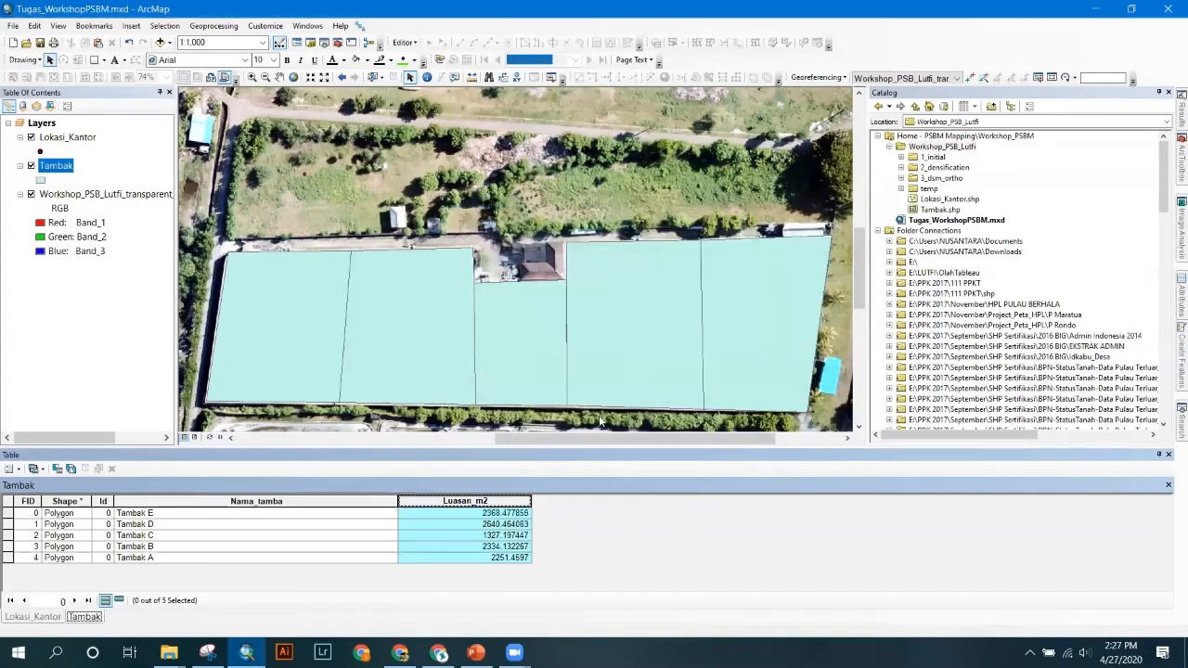
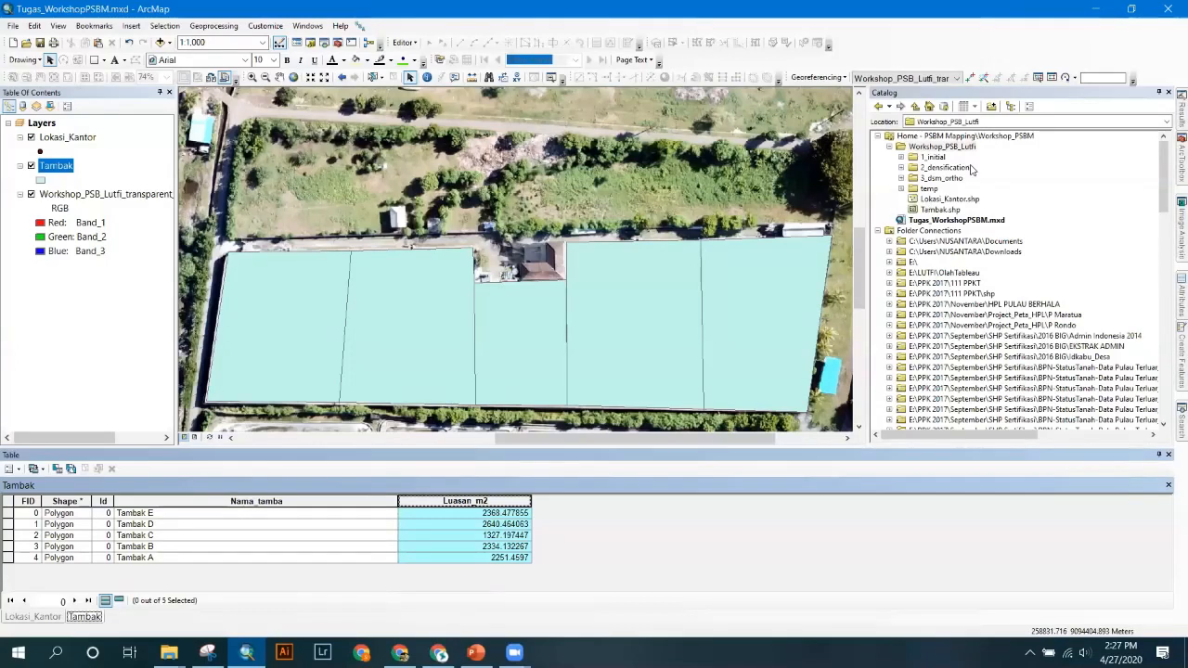
- Start a new shapefile in the workshop folder, named Jalan Utama Tambak, with the Polyline feature type
click(944, 148)
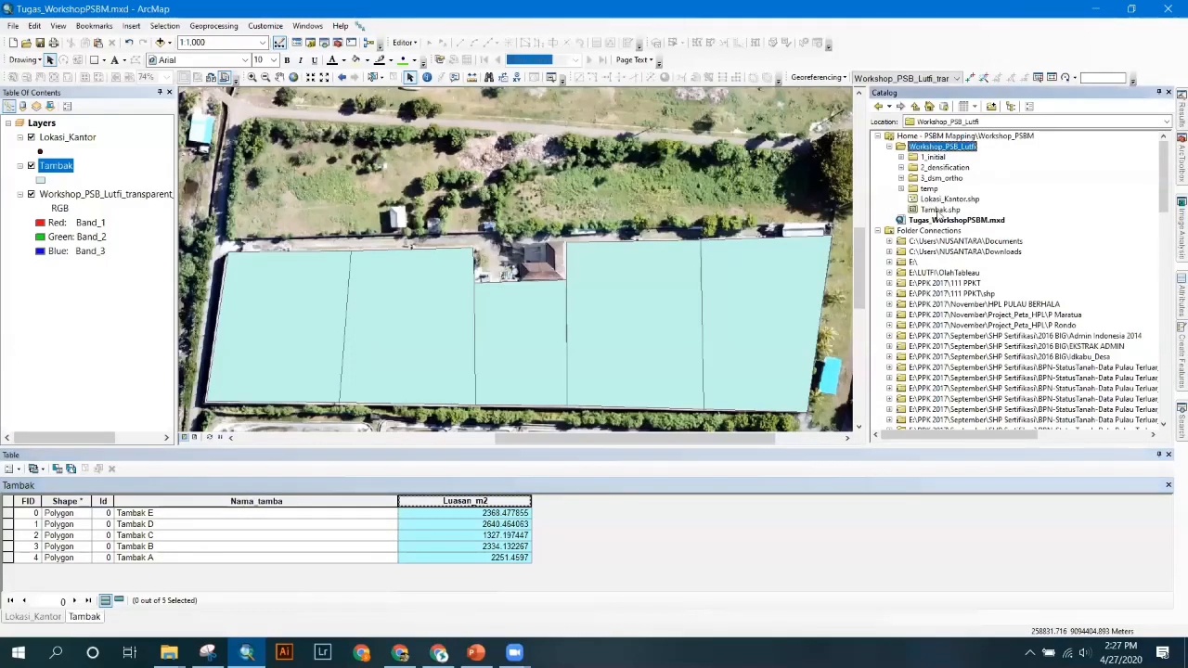
right_click(955, 149)
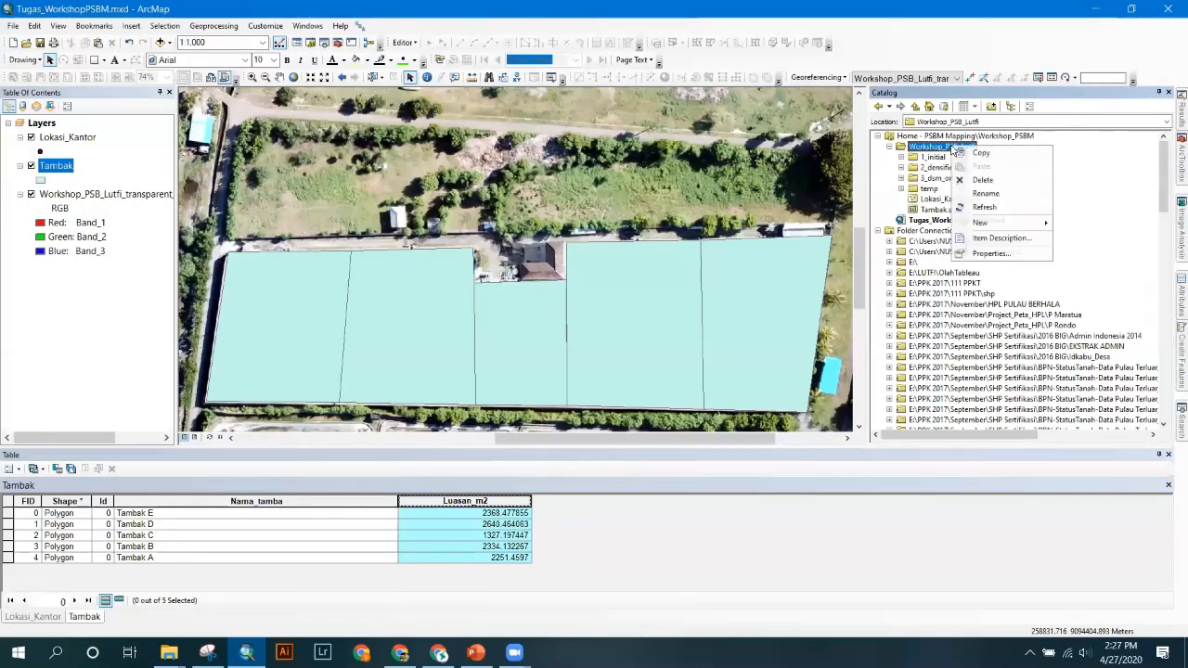
click(861, 345)
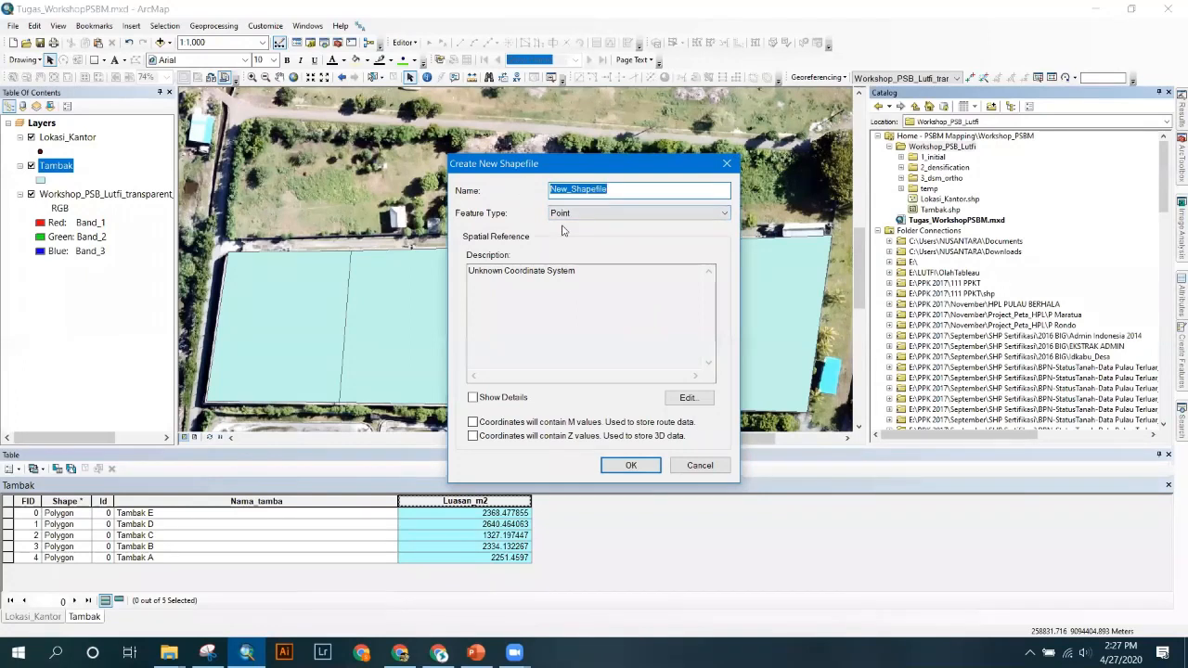
text(Jalan)
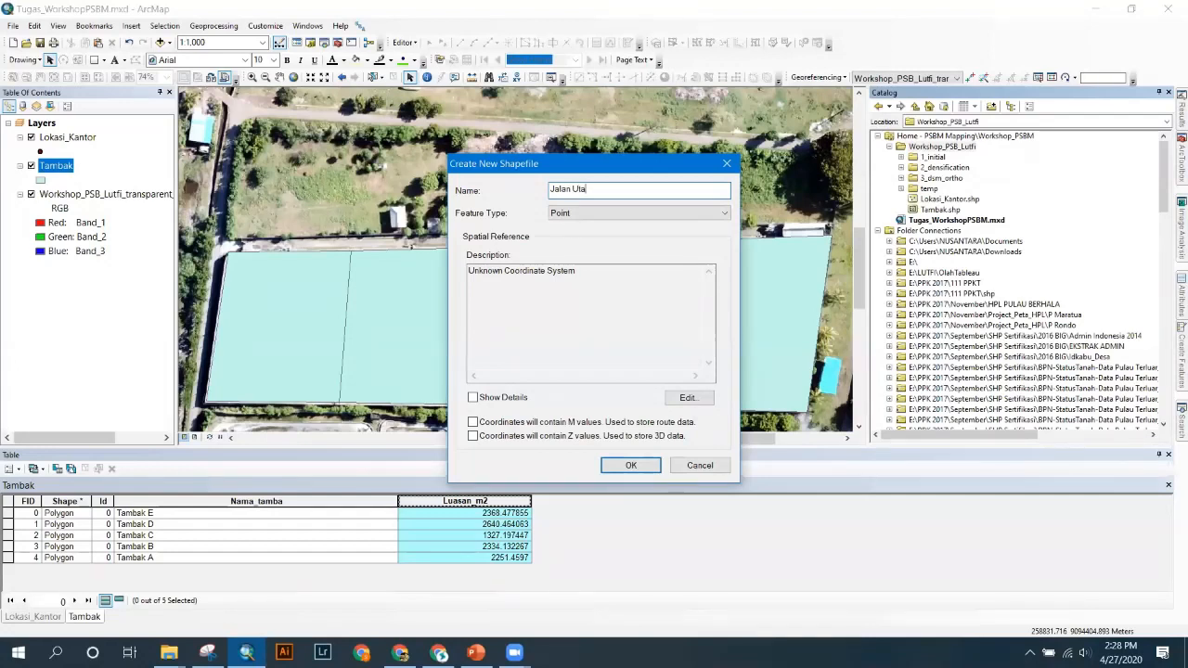
text(Utama Tambak)
click(644, 213)
click(625, 241)
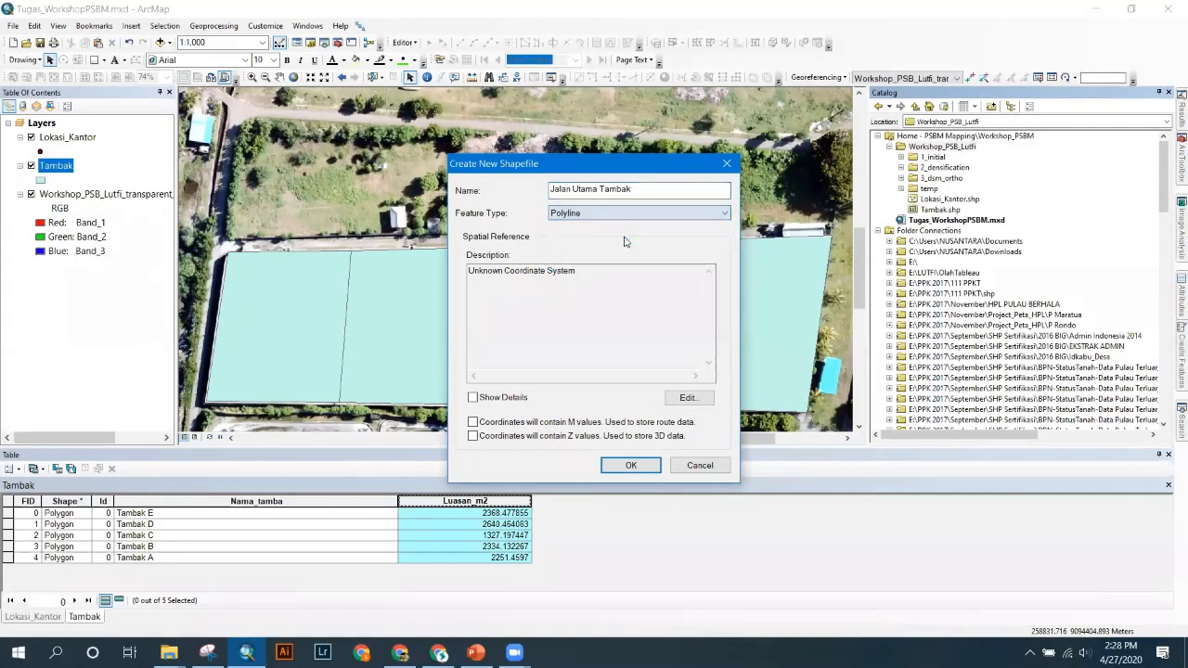
- Open the new shapefile's spatial reference settings and expand the projected coordinate systems
click(689, 399)
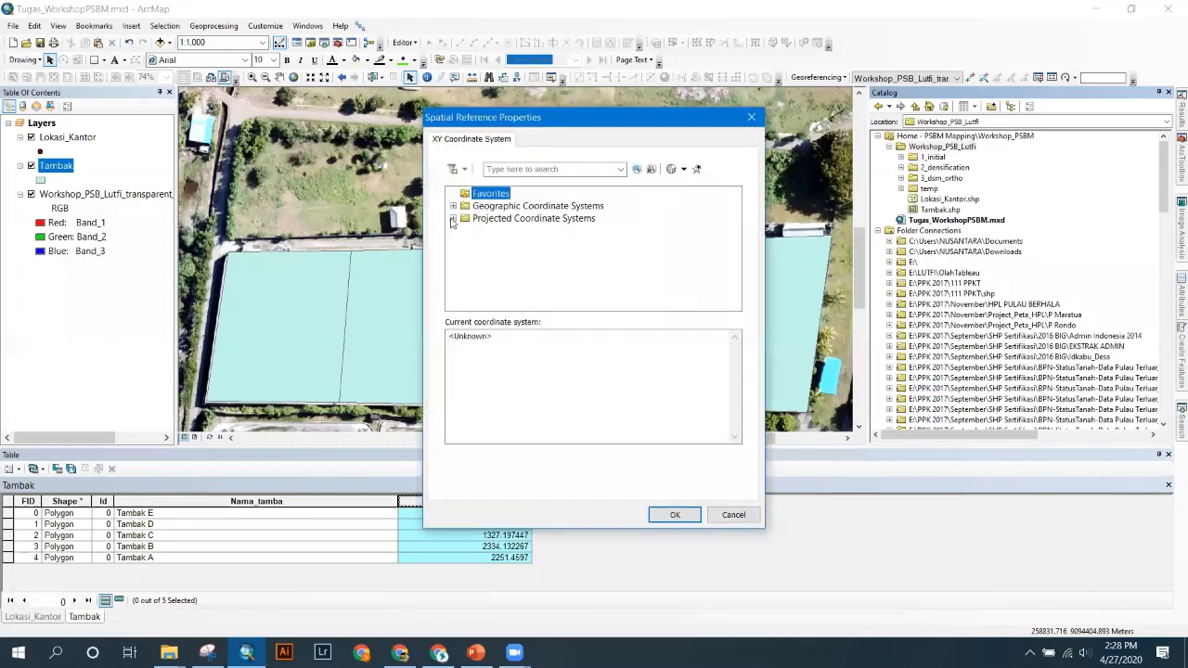
click(453, 218)
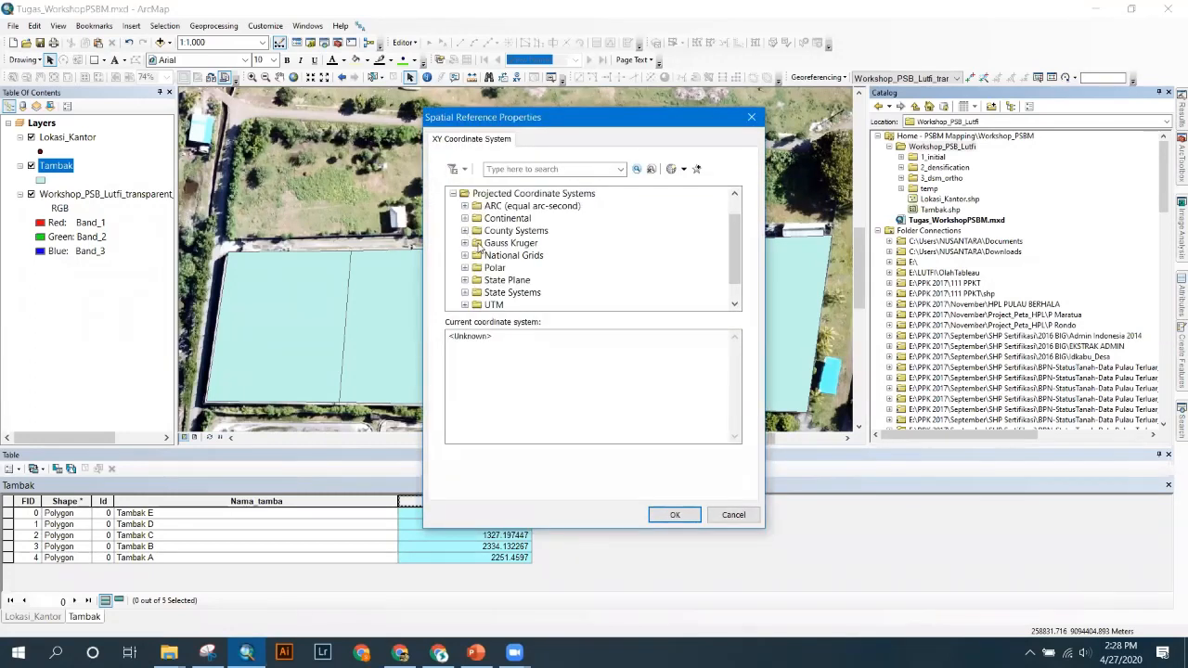
scroll(478, 305, down, 1)
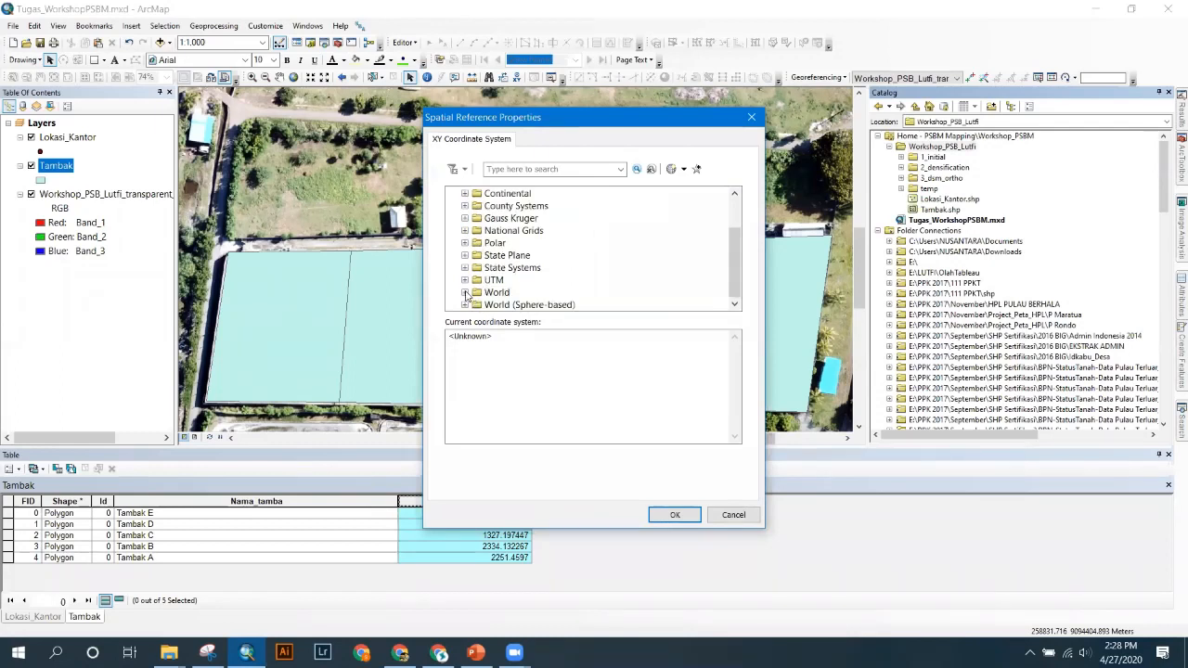
scroll(468, 296, up, 2)
click(492, 219)
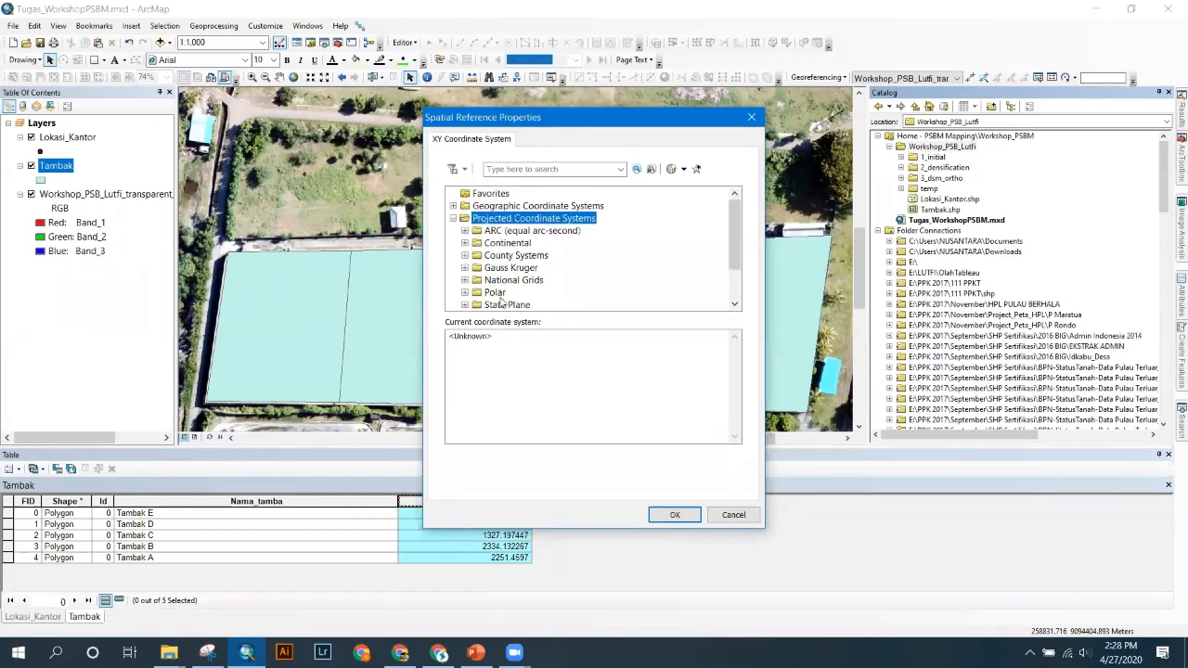
scroll(499, 298, down, 2)
click(465, 292)
scroll(509, 254, down, 12)
scroll(512, 220, up, 13)
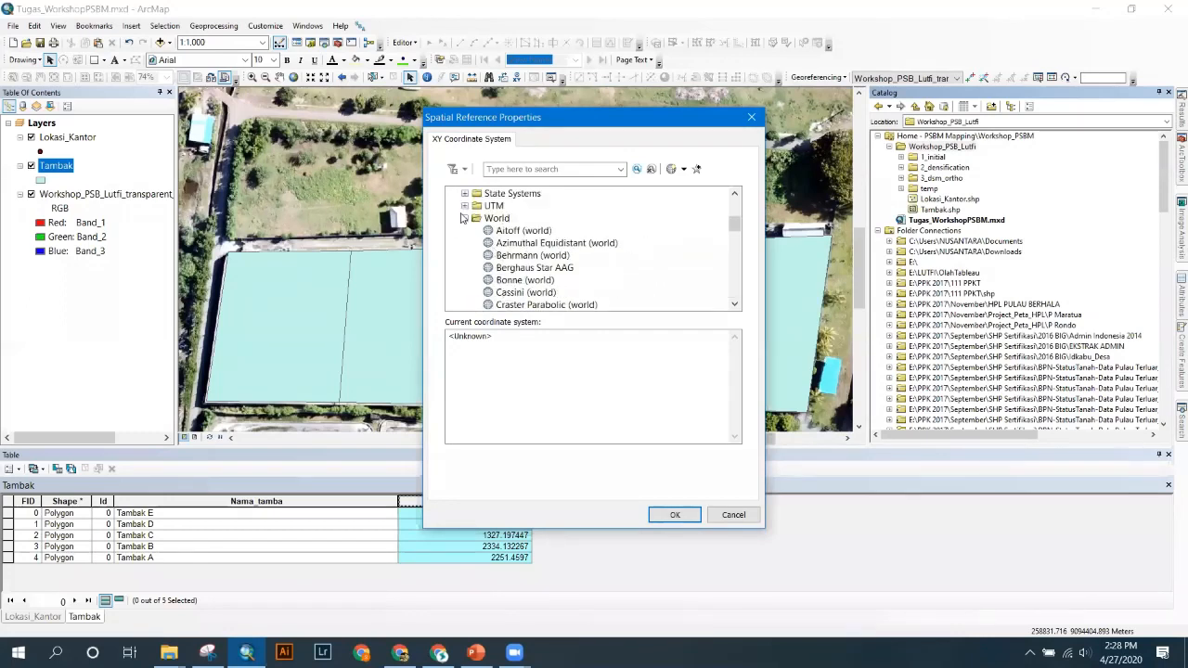
click(465, 218)
- Assign the southern-hemisphere system WGS 1984 UTM Zone 50S to the new shapefile and create it
click(465, 279)
scroll(524, 284, down, 3)
click(476, 280)
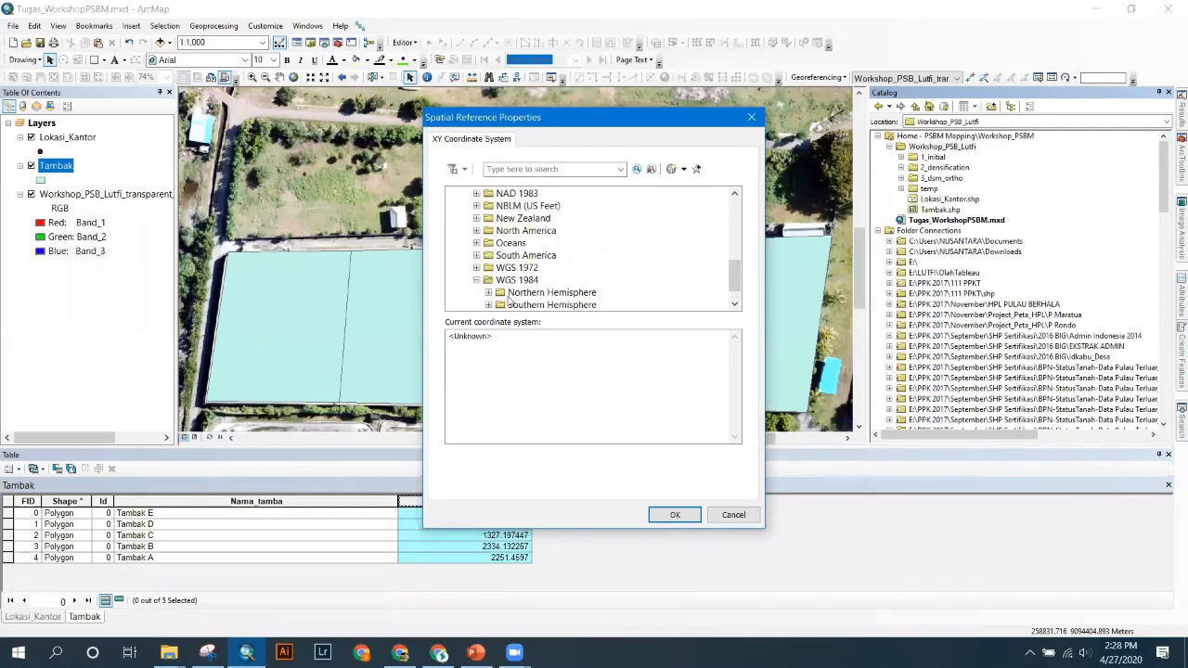
click(488, 304)
scroll(583, 223, down, 14)
scroll(587, 244, down, 2)
click(606, 221)
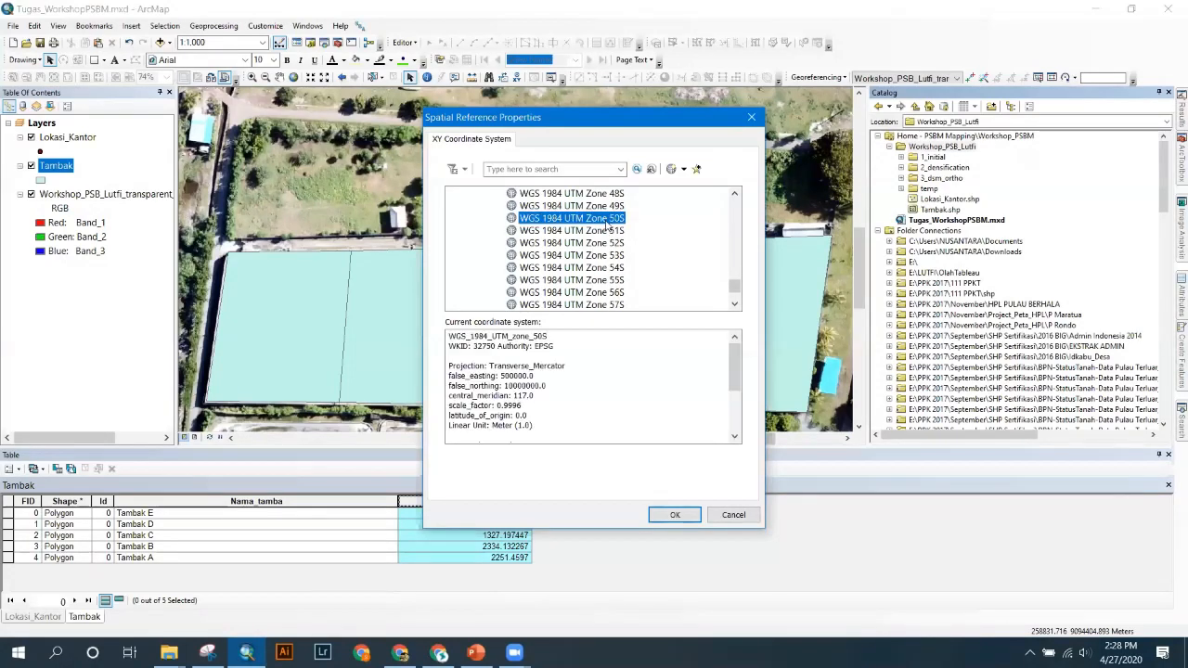
click(676, 515)
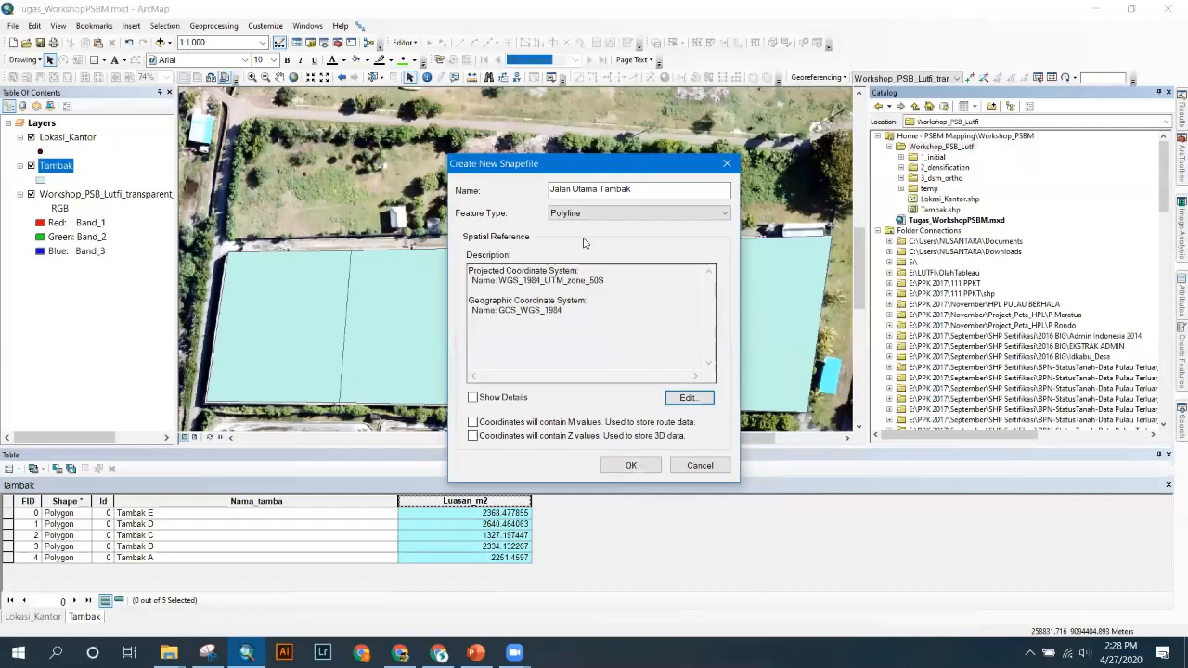
click(632, 466)
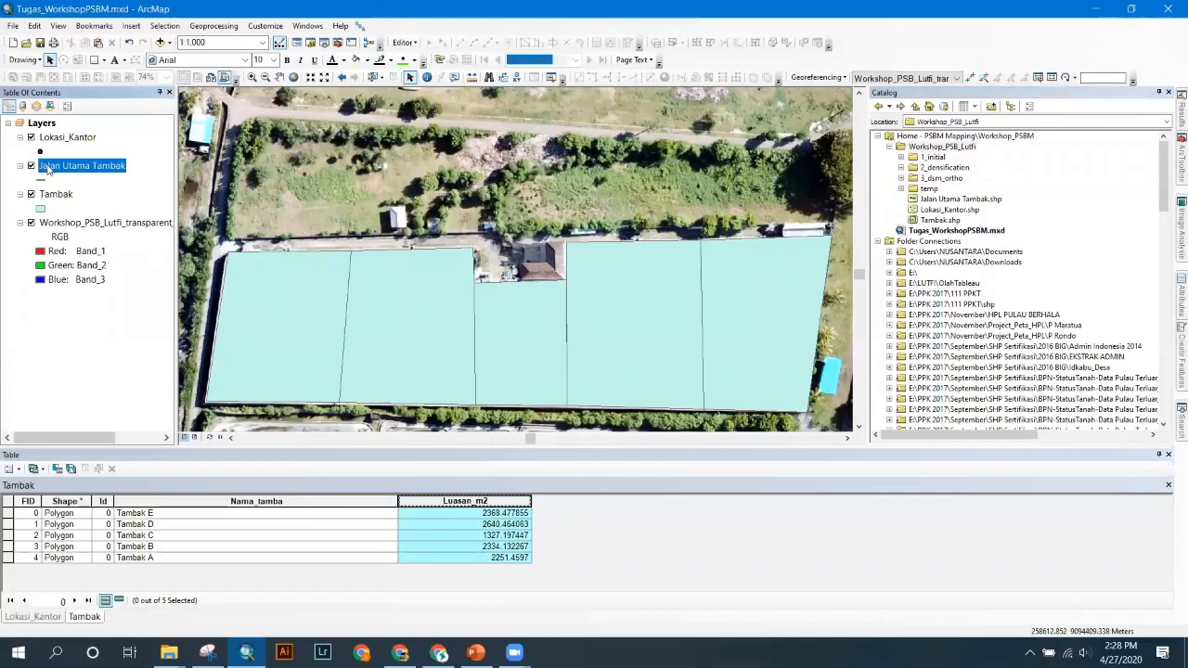
- Start editing and draw the main road in Jalan Utama Tambak as a line about 188 m long, running east to west along the ponds' north side
click(403, 43)
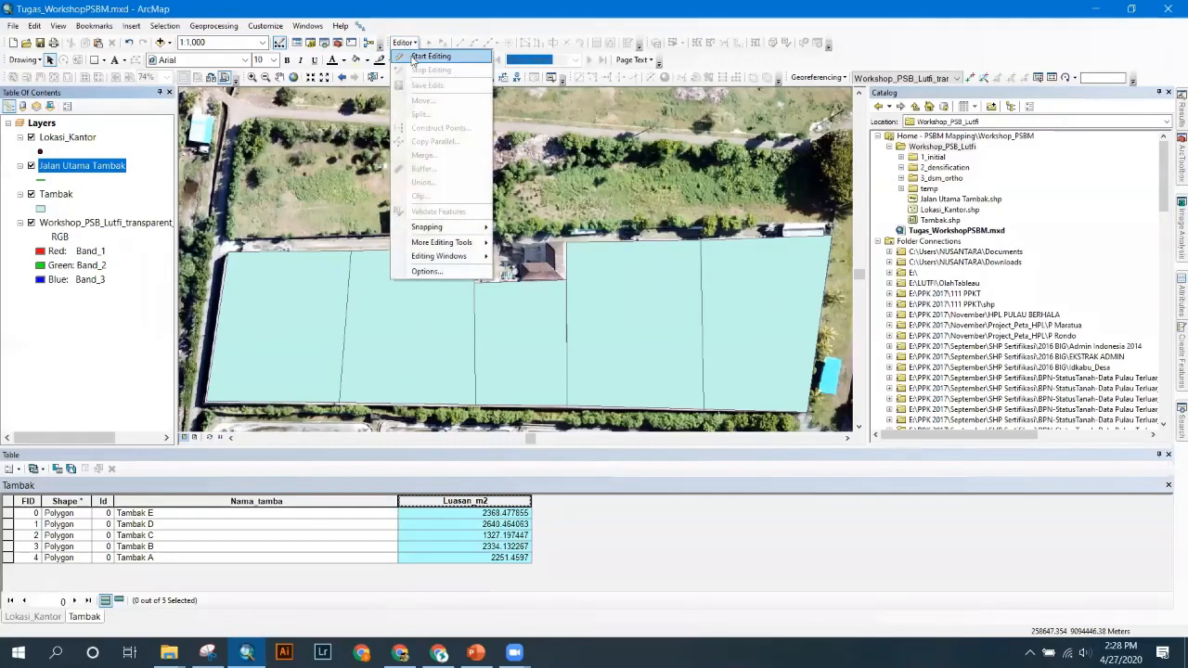
click(414, 54)
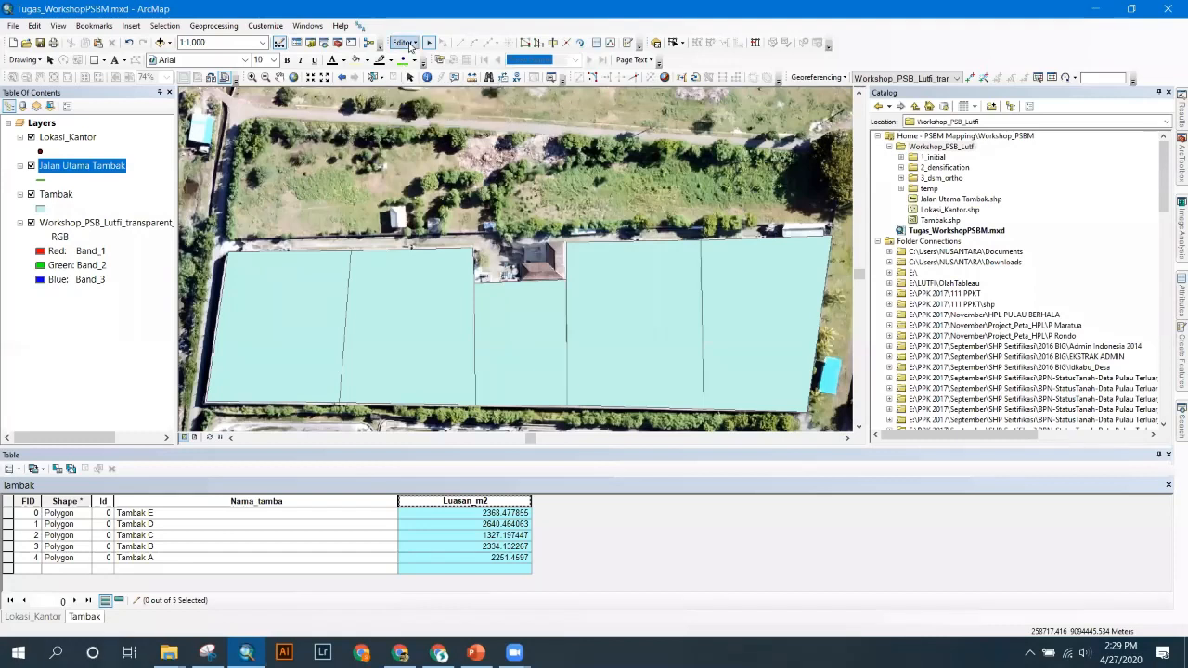
click(628, 42)
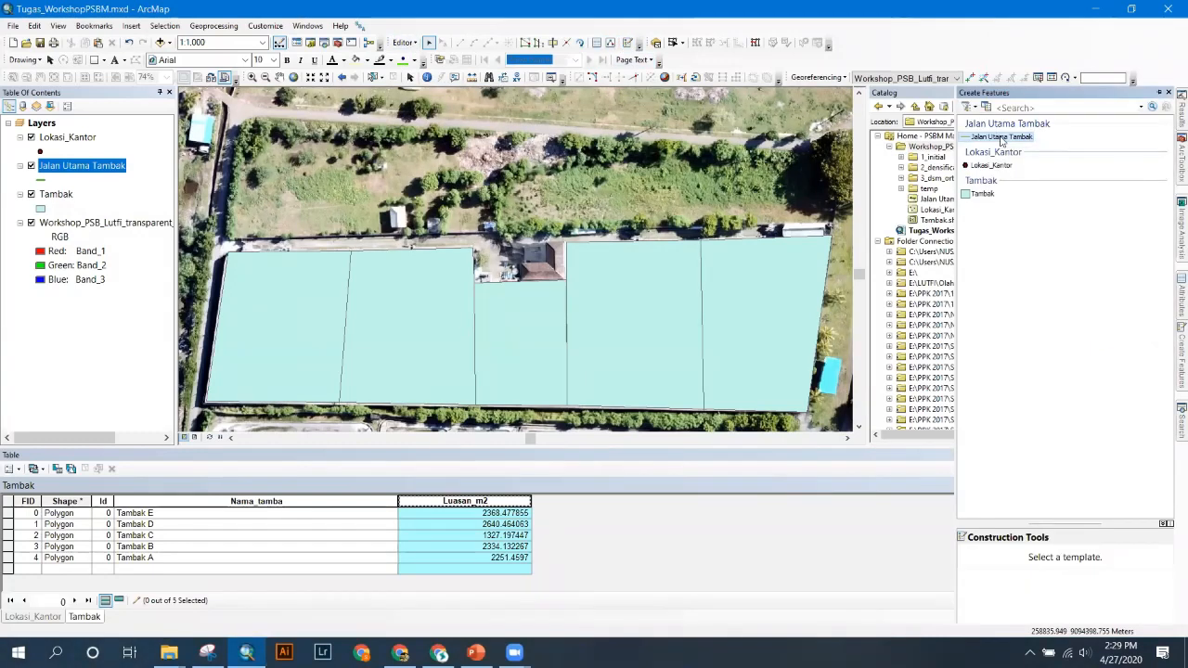
click(987, 557)
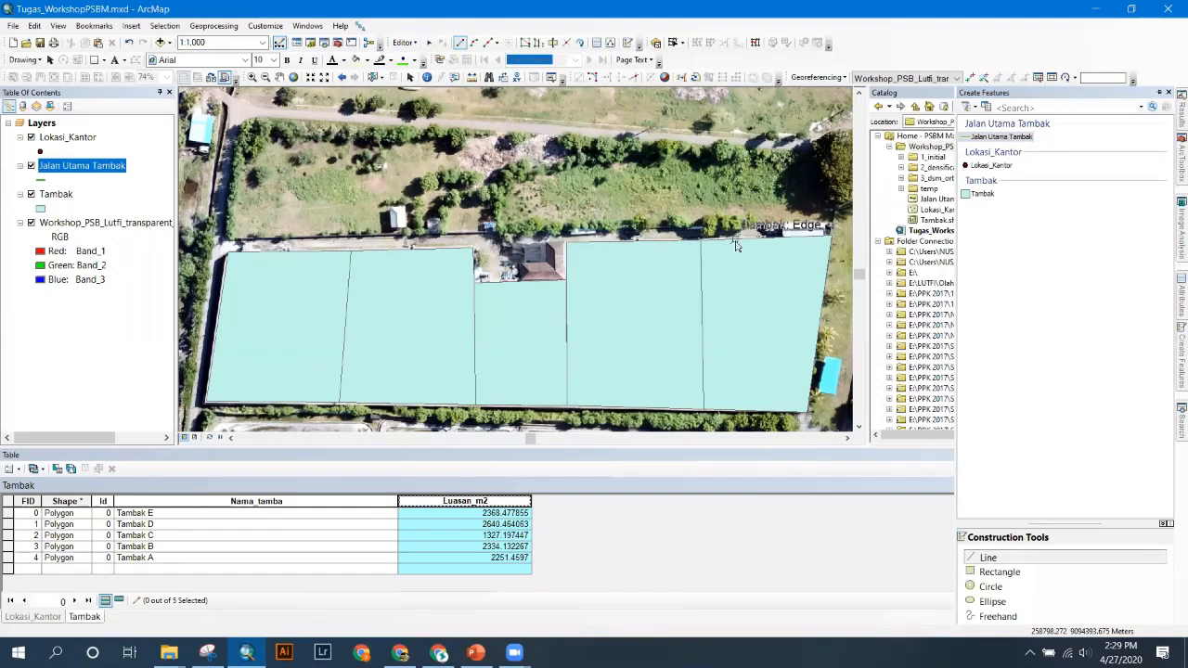
scroll(762, 232, down, 2)
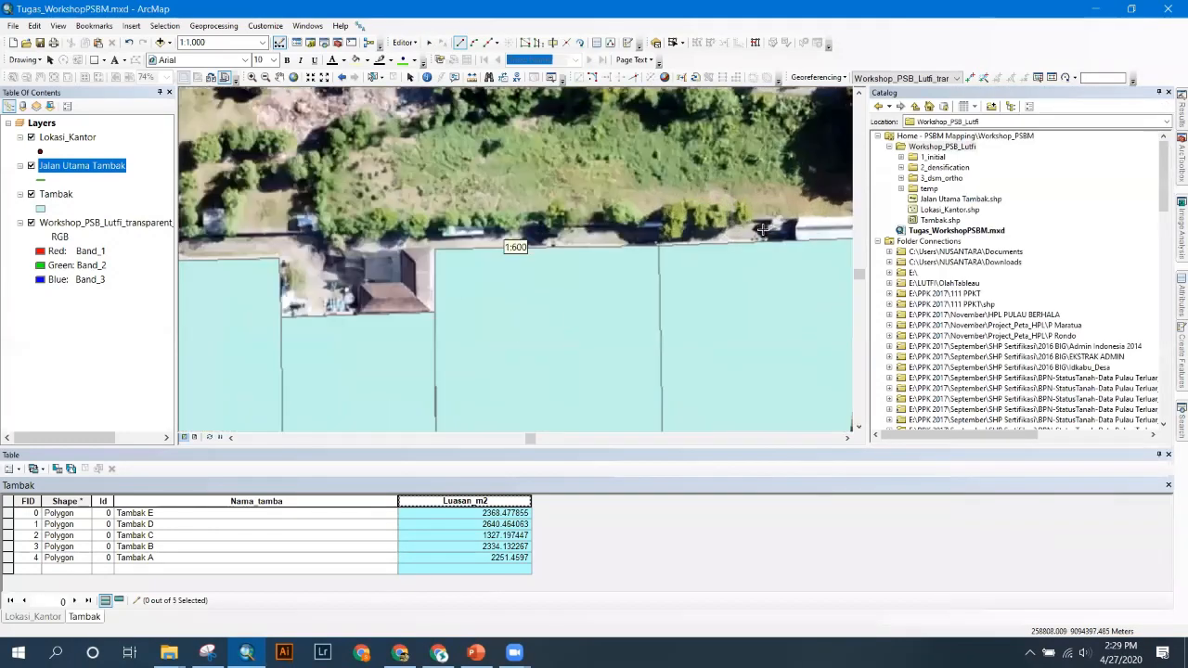
scroll(762, 230, up, 2)
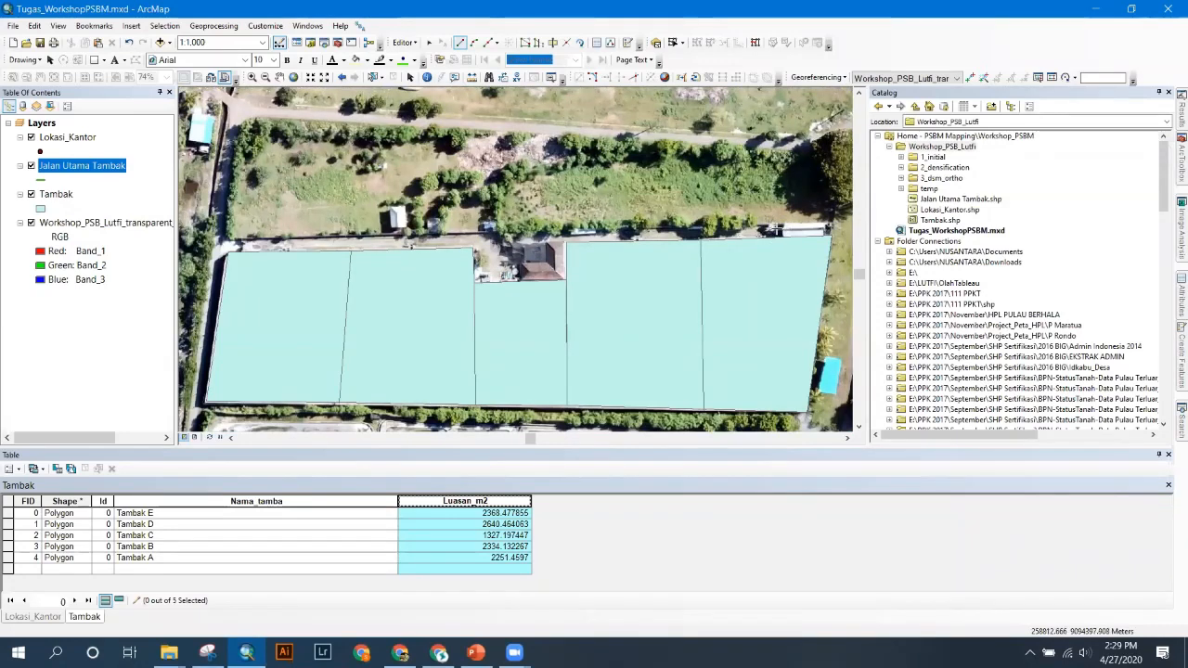
click(778, 229)
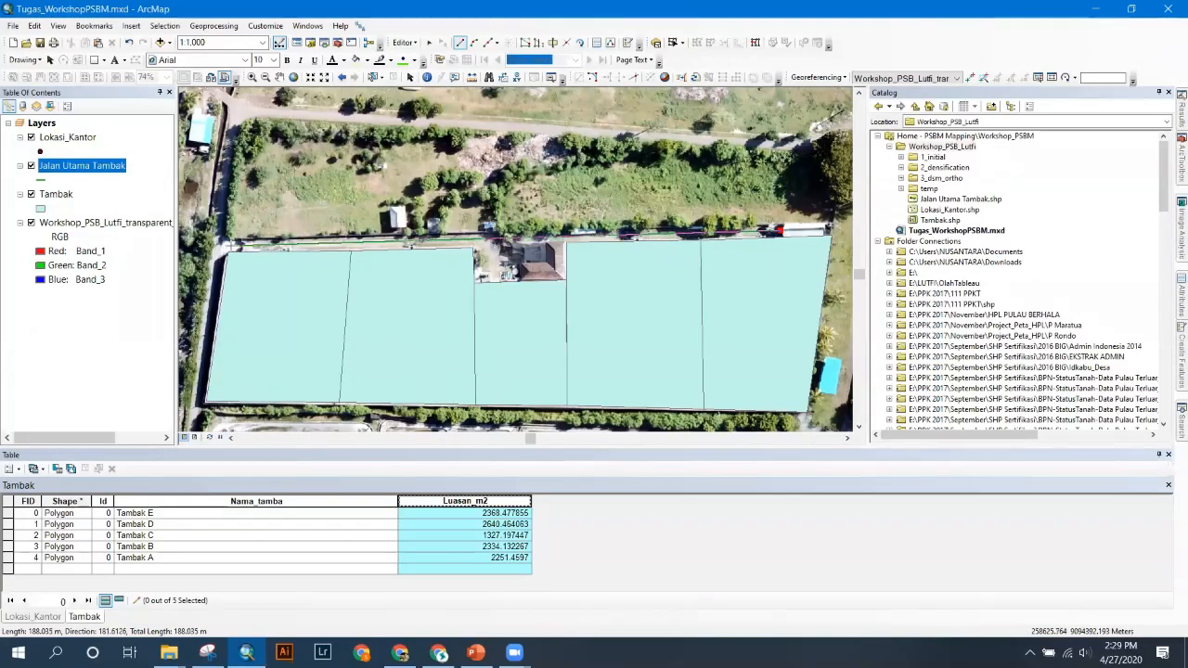
double_click(232, 244)
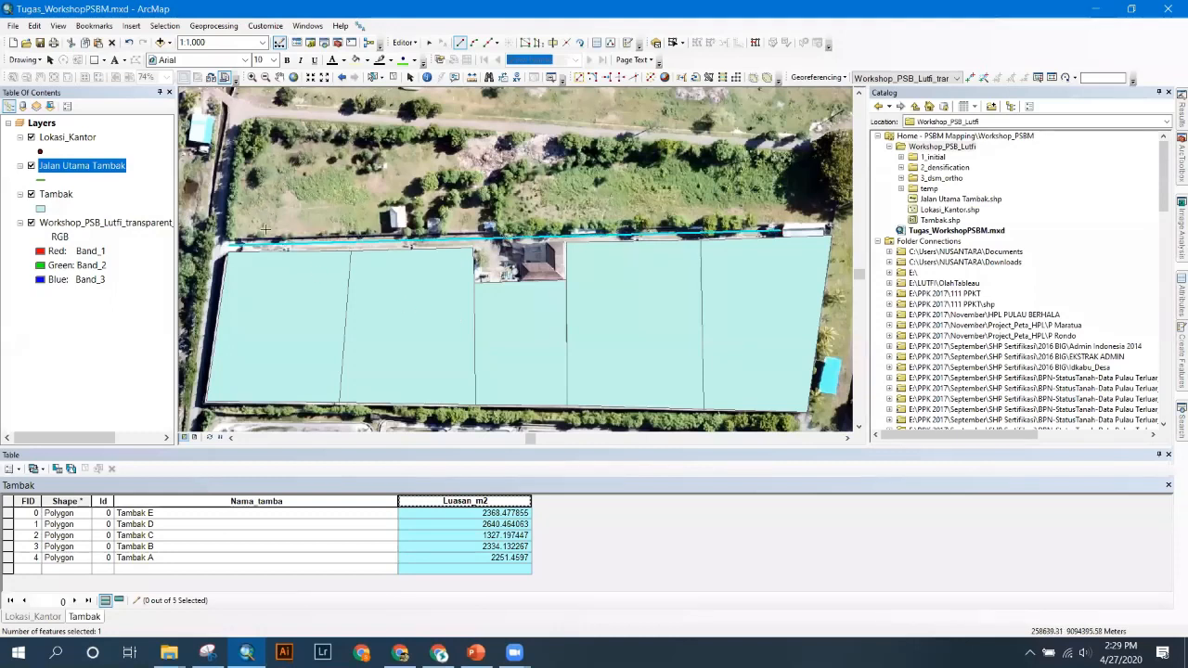
- Stop editing the Jalan Utama Tambak layer and save the road line
click(405, 43)
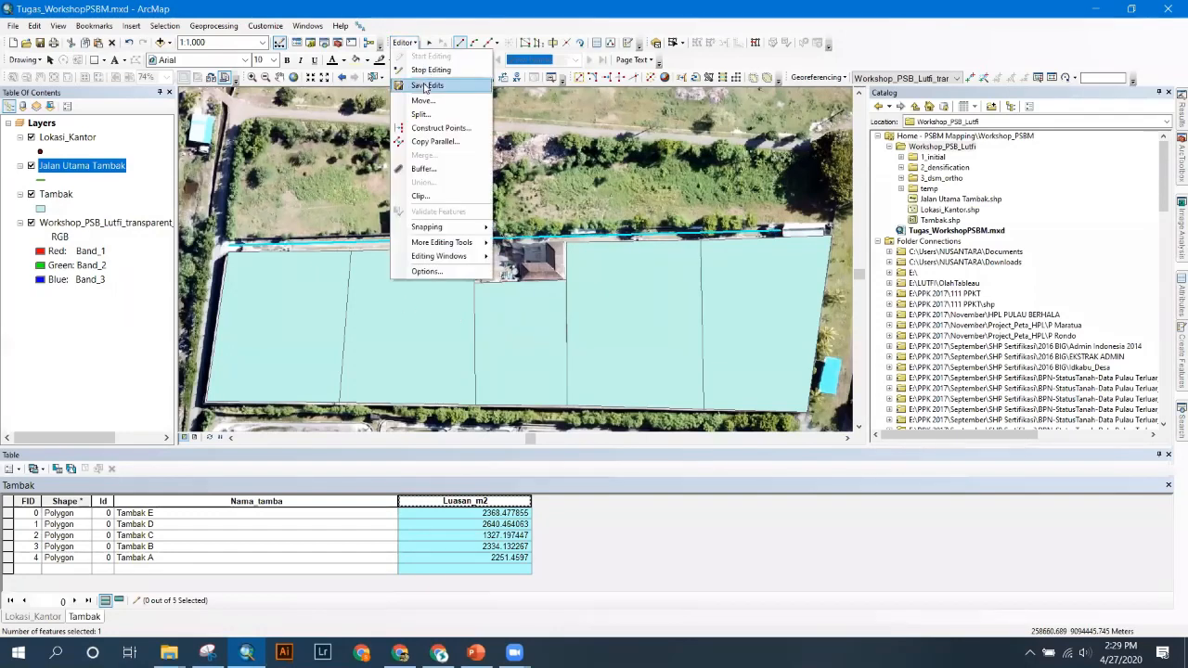
click(414, 43)
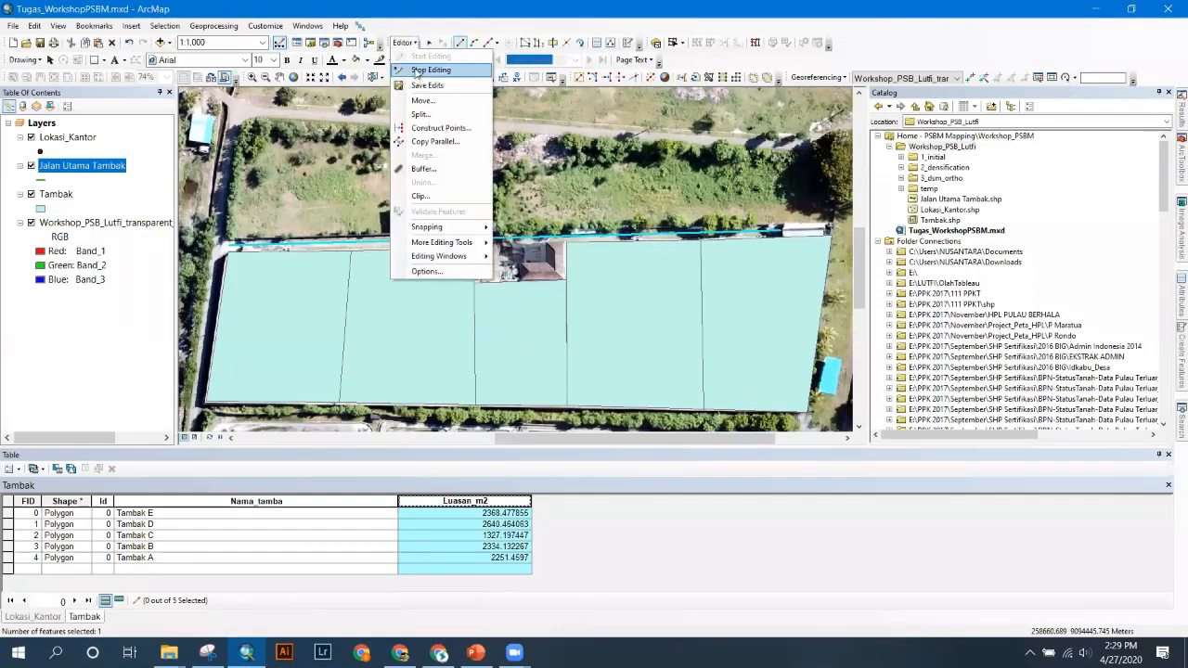
click(420, 71)
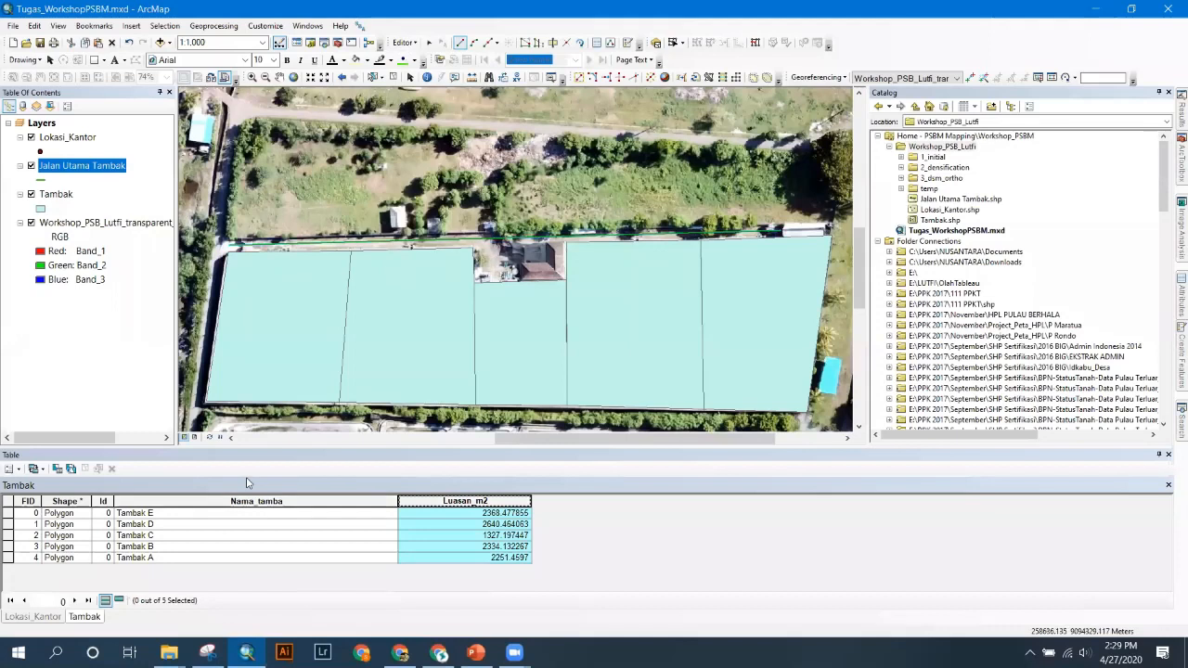
- Add a Text field named Nama_Jalan with length 50 to the Jalan Utama Tambak attribute table
right_click(99, 170)
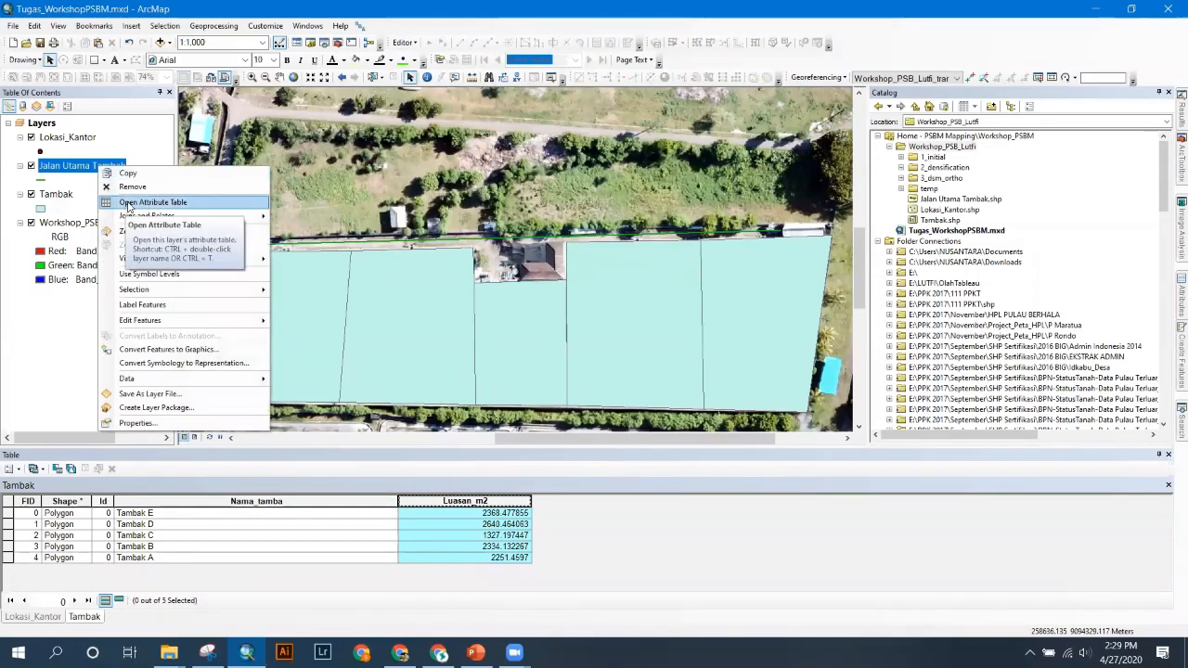
click(128, 204)
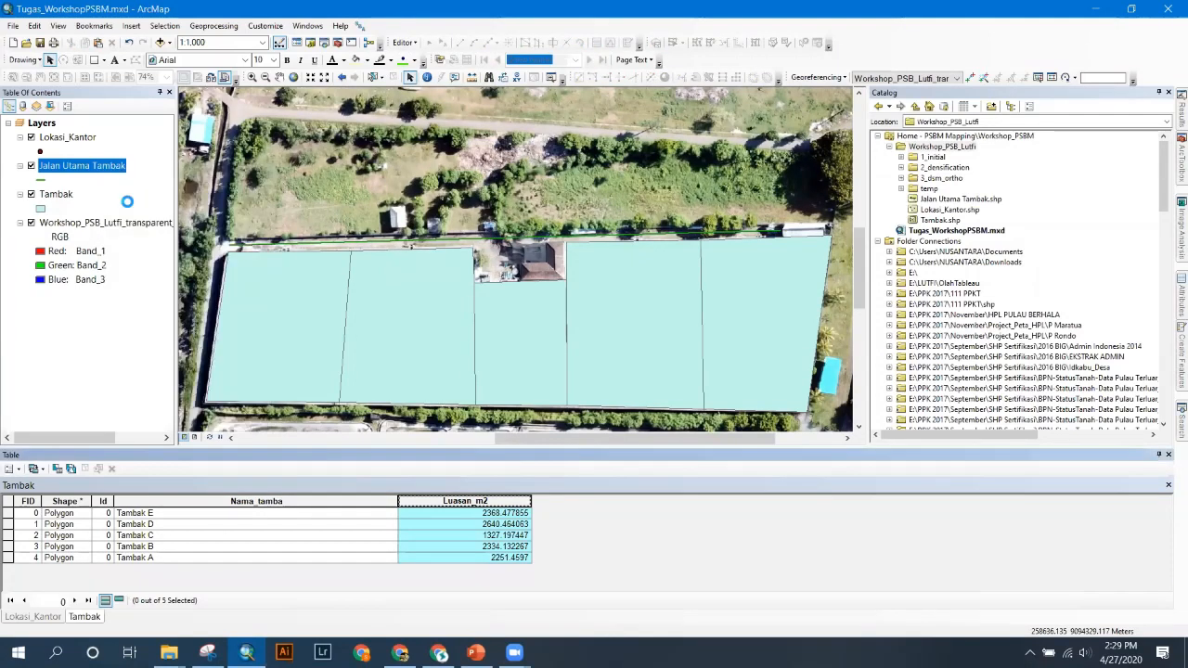
click(9, 468)
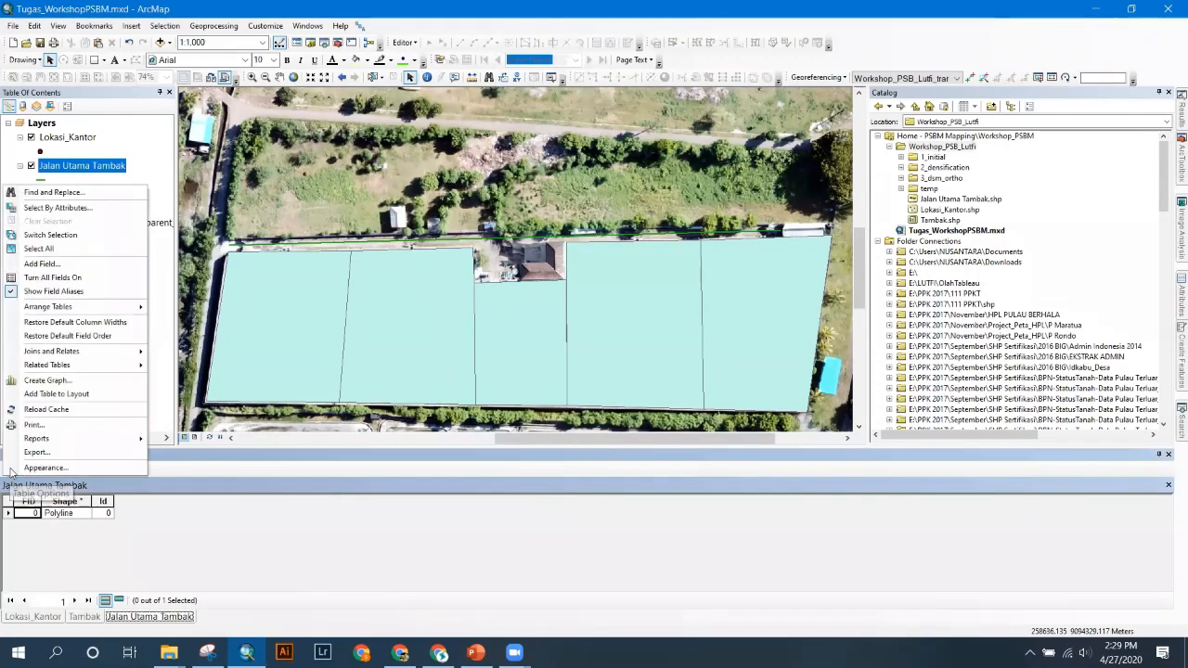
click(42, 264)
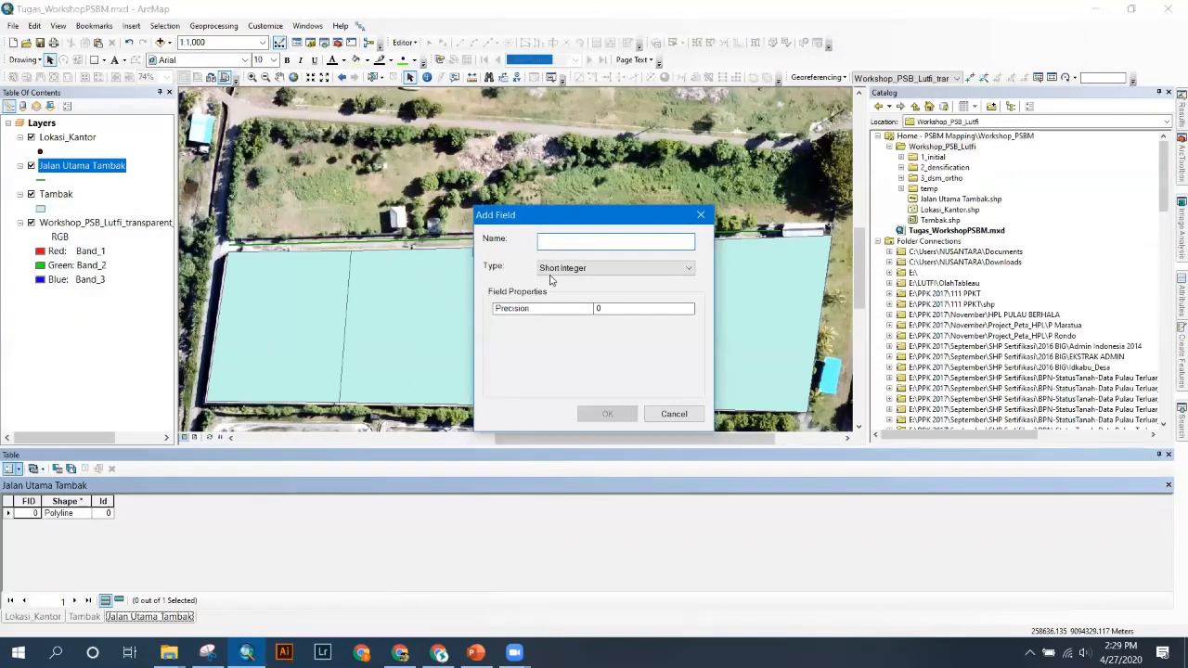
click(612, 267)
click(561, 322)
click(566, 239)
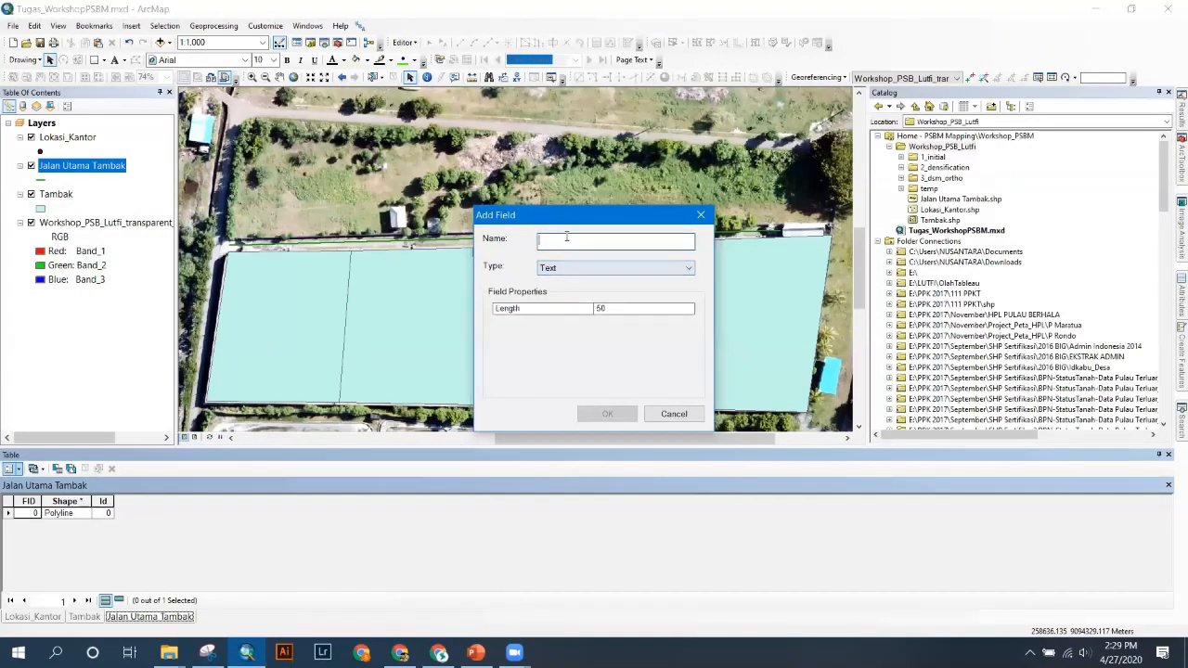
text(Nama_Jalan)
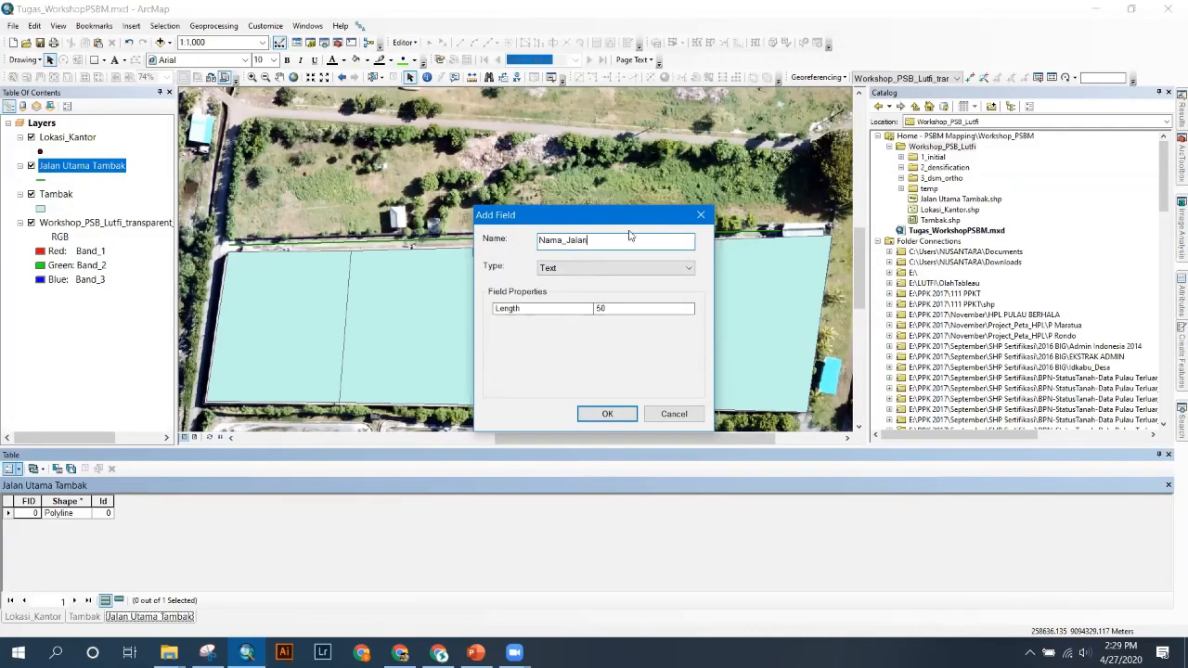
click(608, 415)
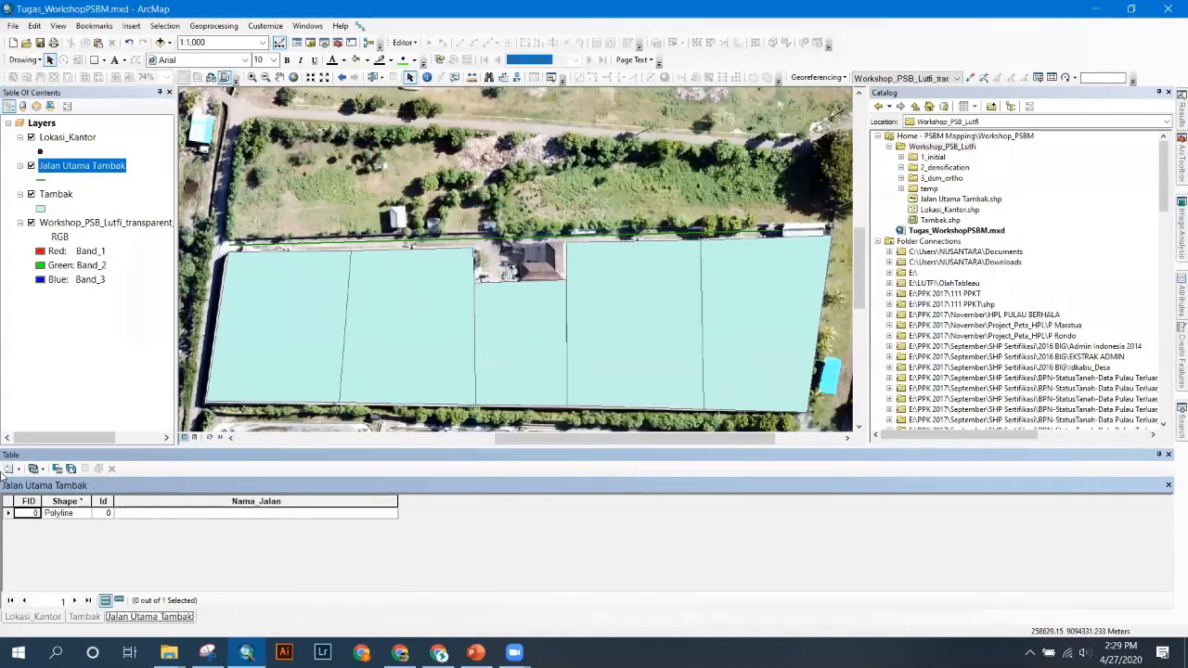
- Add a Double field named Panjang_m to the Jalan Utama Tambak attribute table
click(11, 469)
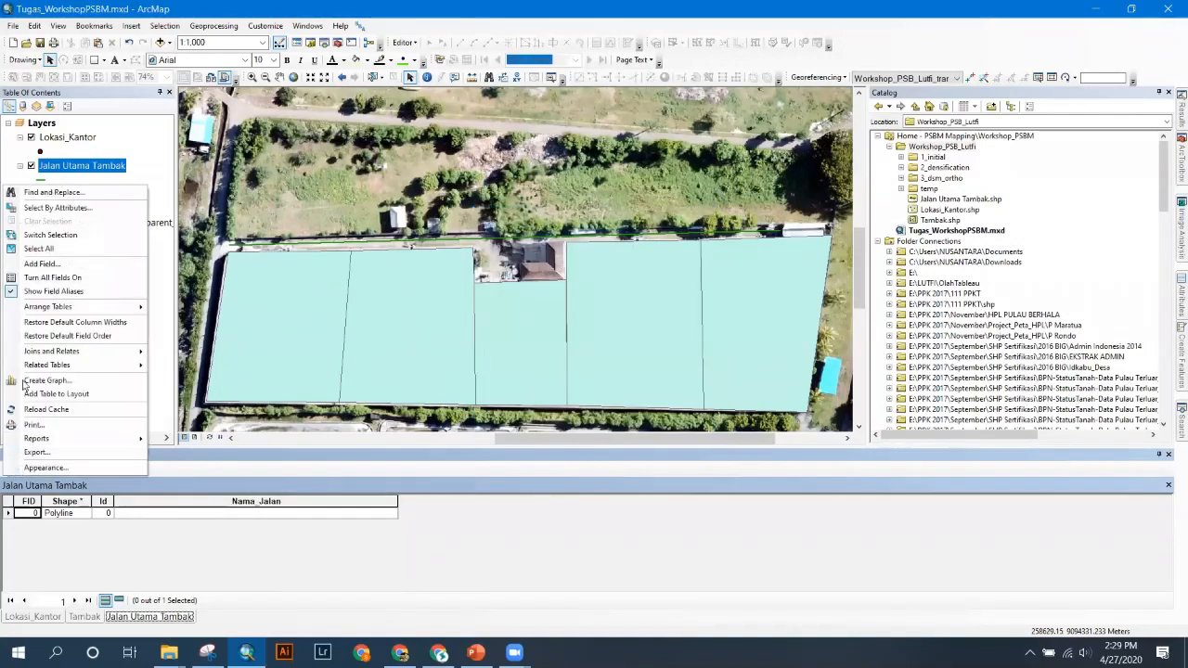
click(42, 265)
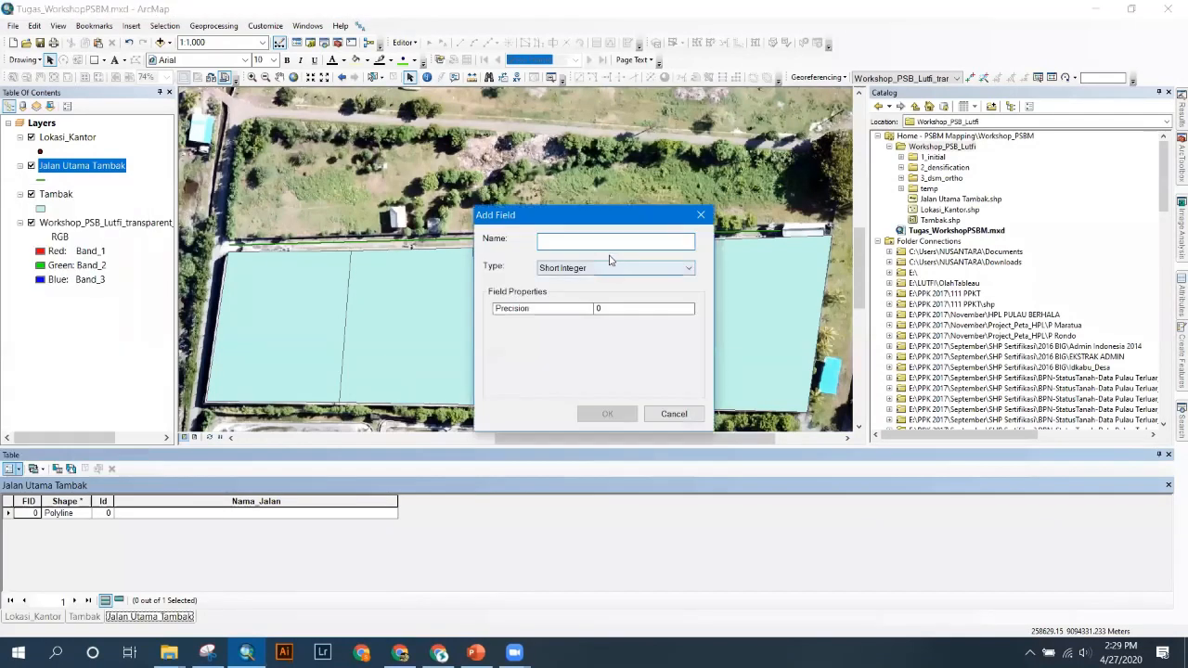
text(P)
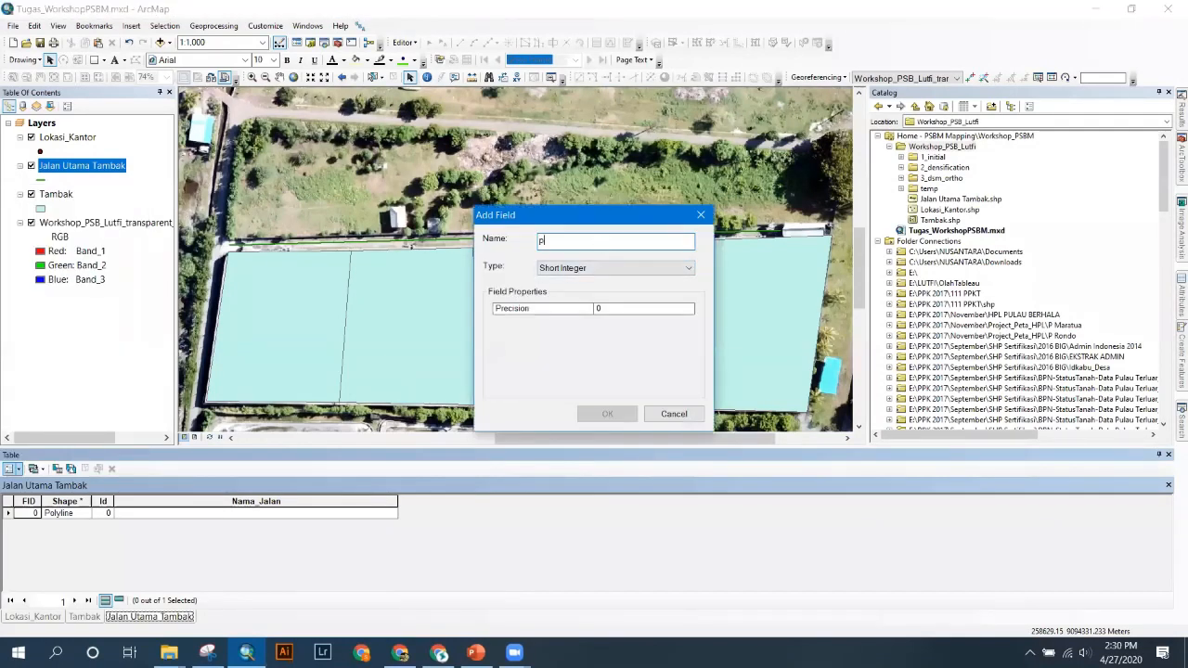
text(anjang)
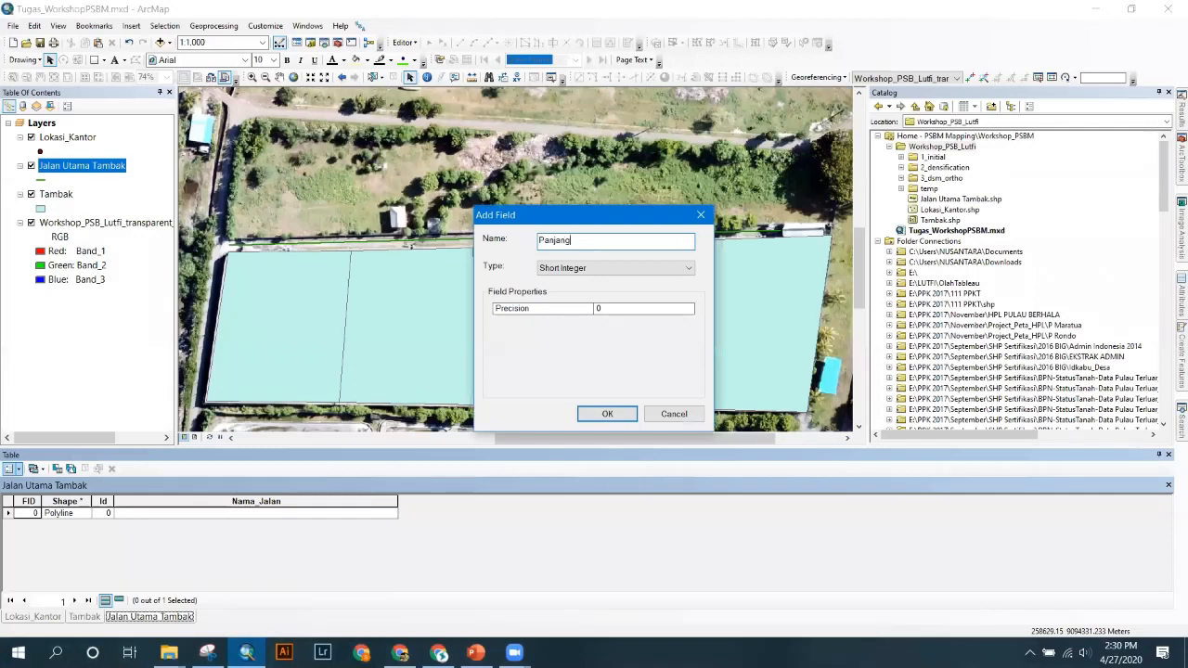
text(_m)
click(622, 275)
click(588, 318)
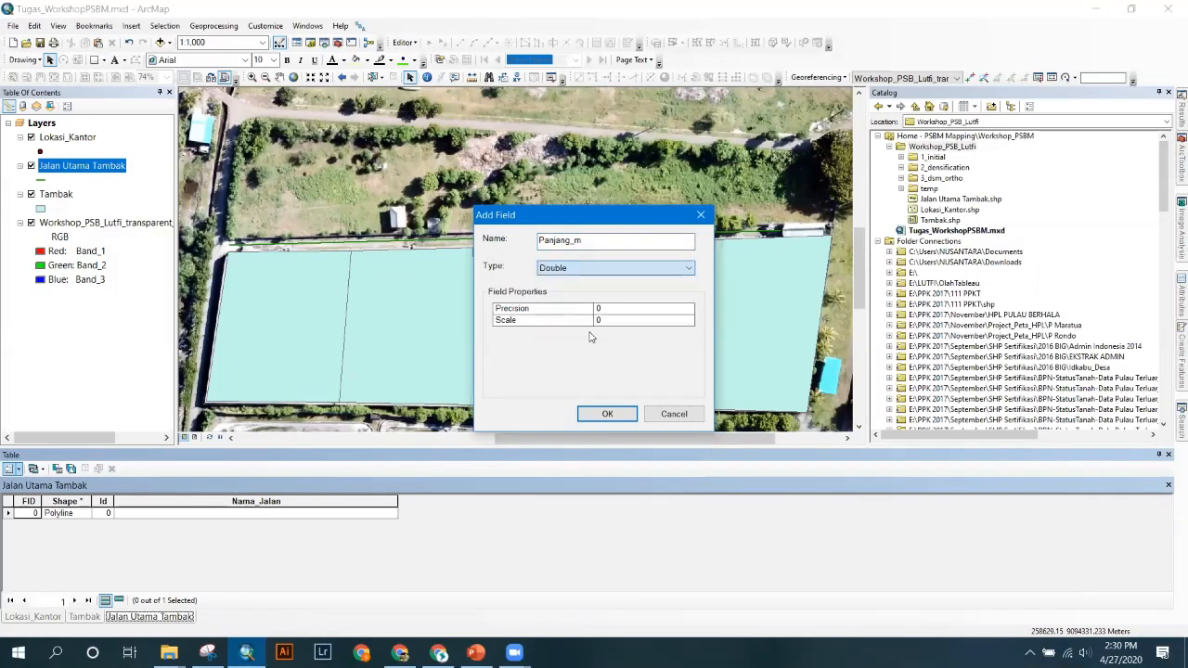
click(608, 414)
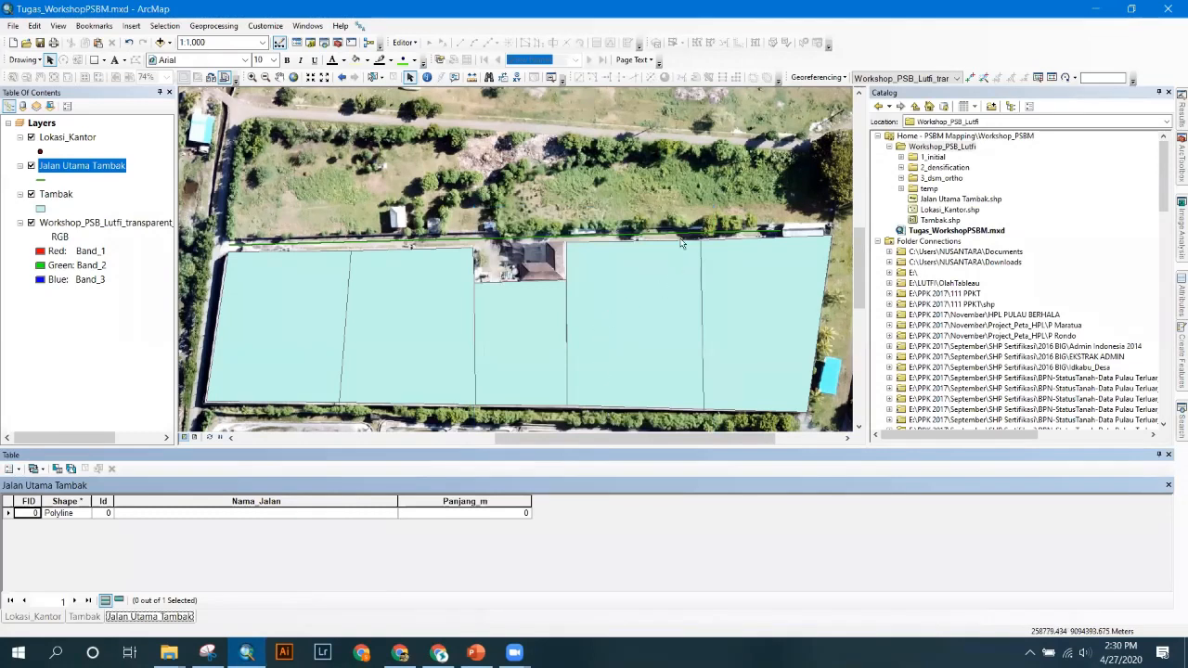
- Start editing, enter Jalan Utama Tambak as the road's Nama_Jalan value, then save the edits and stop editing
right_click(455, 501)
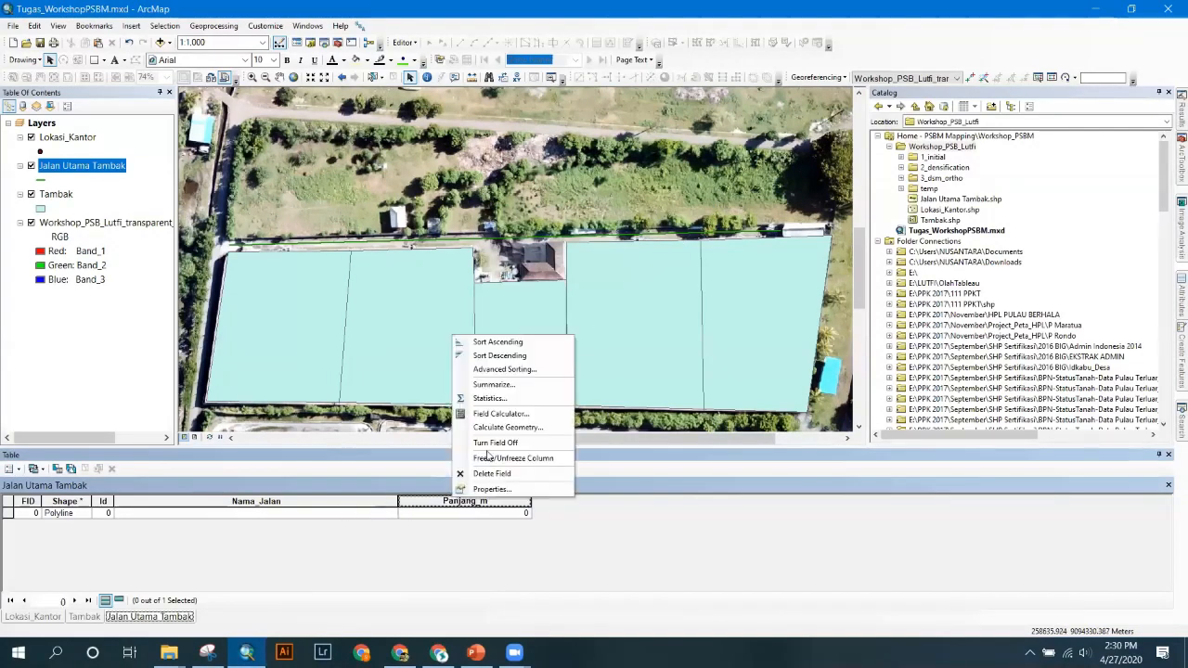
click(403, 43)
click(404, 43)
click(418, 58)
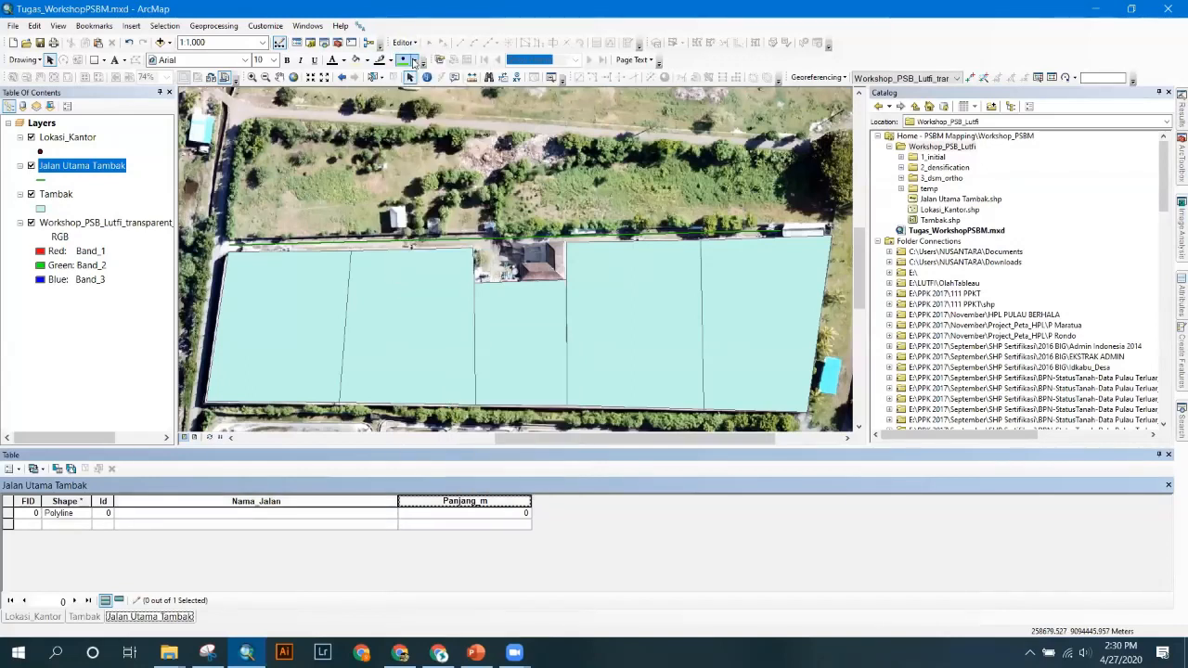
click(337, 514)
text(Jalan )
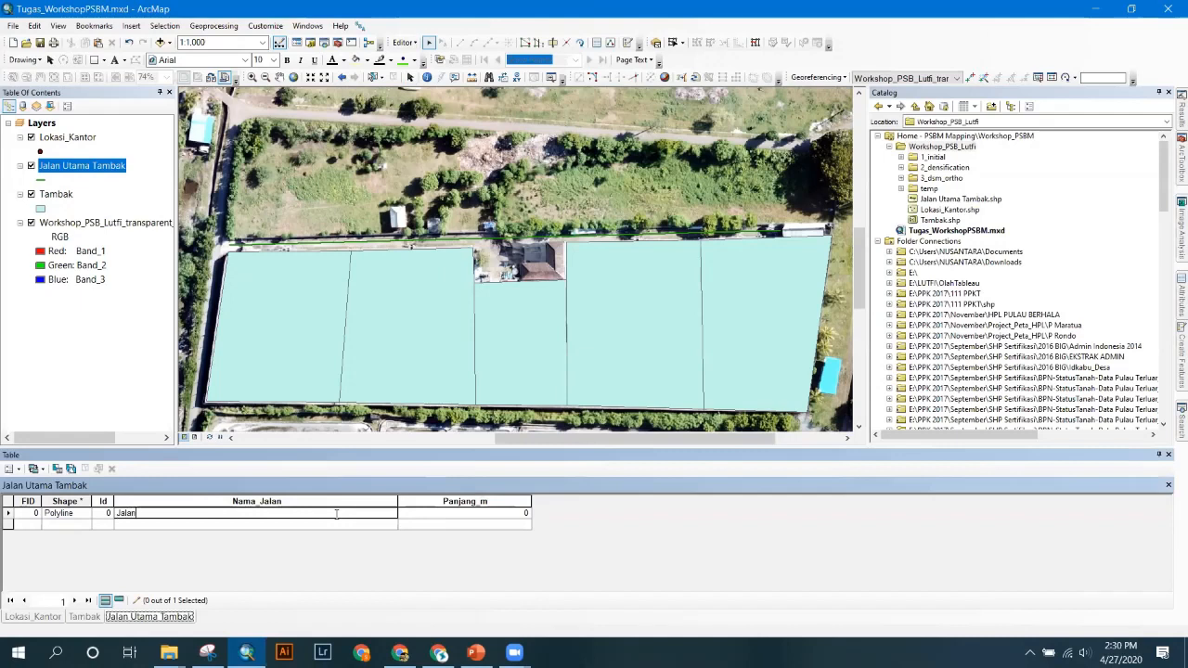
text(Utama Tambak)
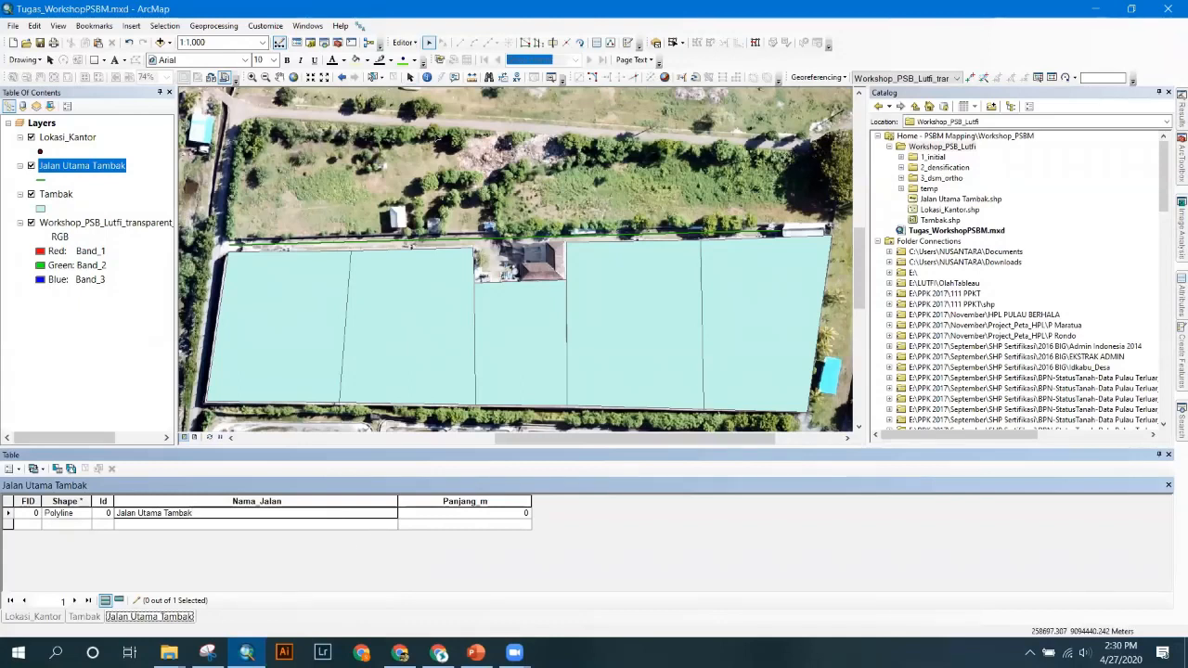
click(404, 43)
click(429, 85)
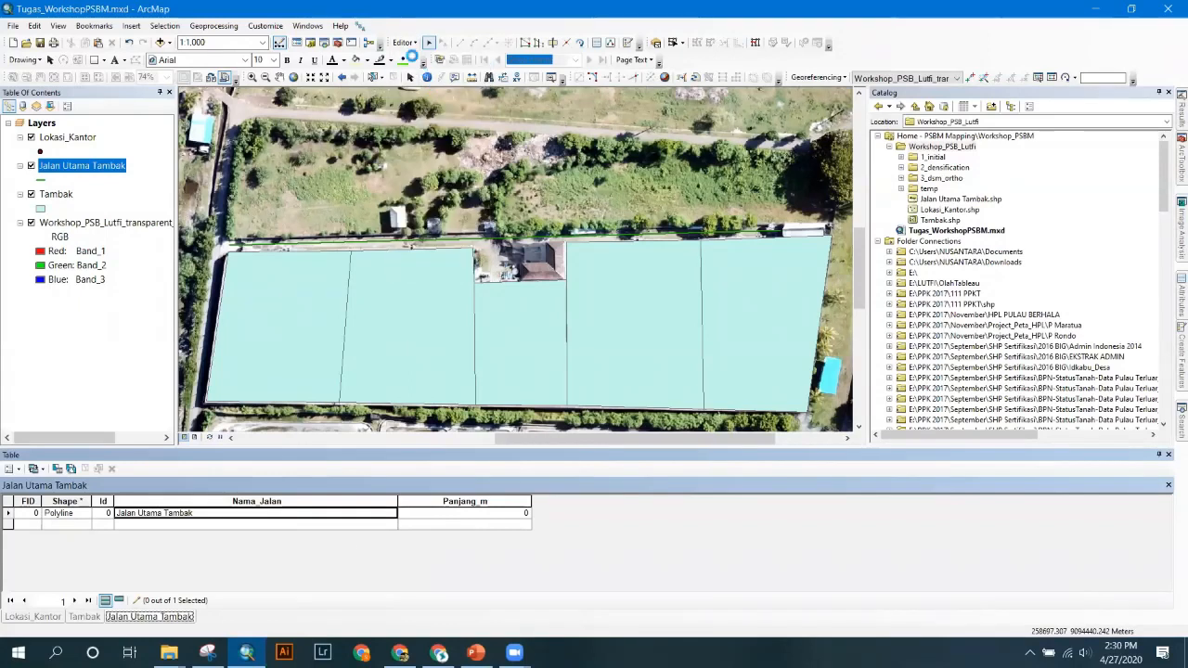
click(405, 43)
click(427, 69)
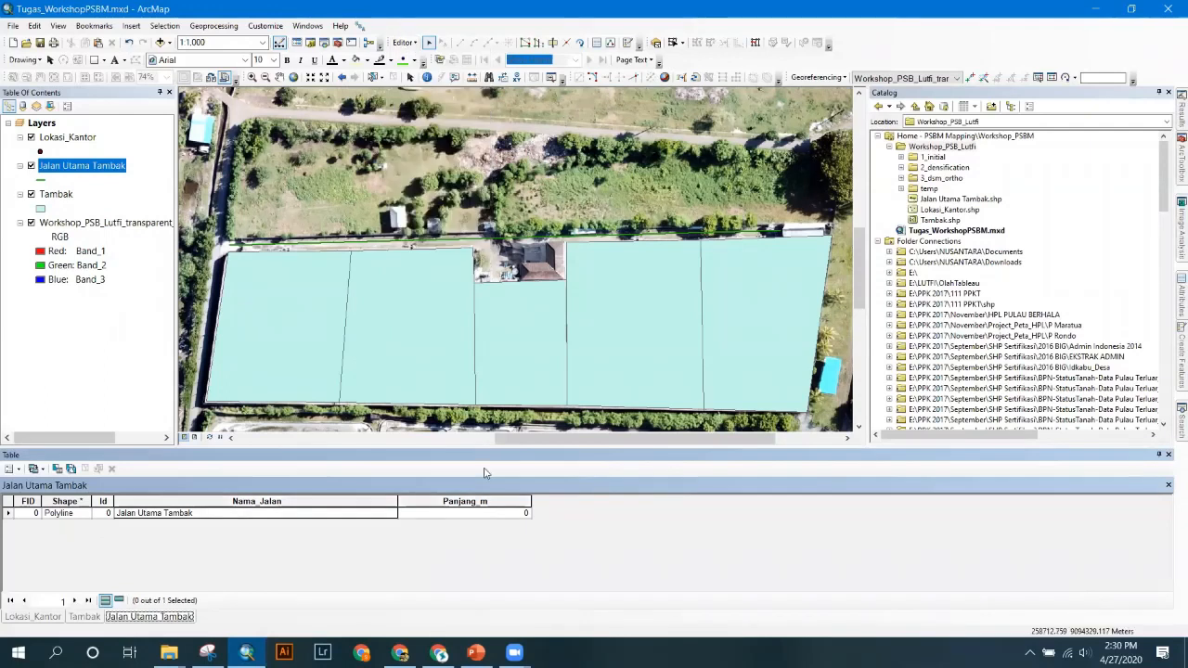
- Fill Panjang_m with the road's length in meters using Calculate Geometry, and close the attribute table
right_click(463, 502)
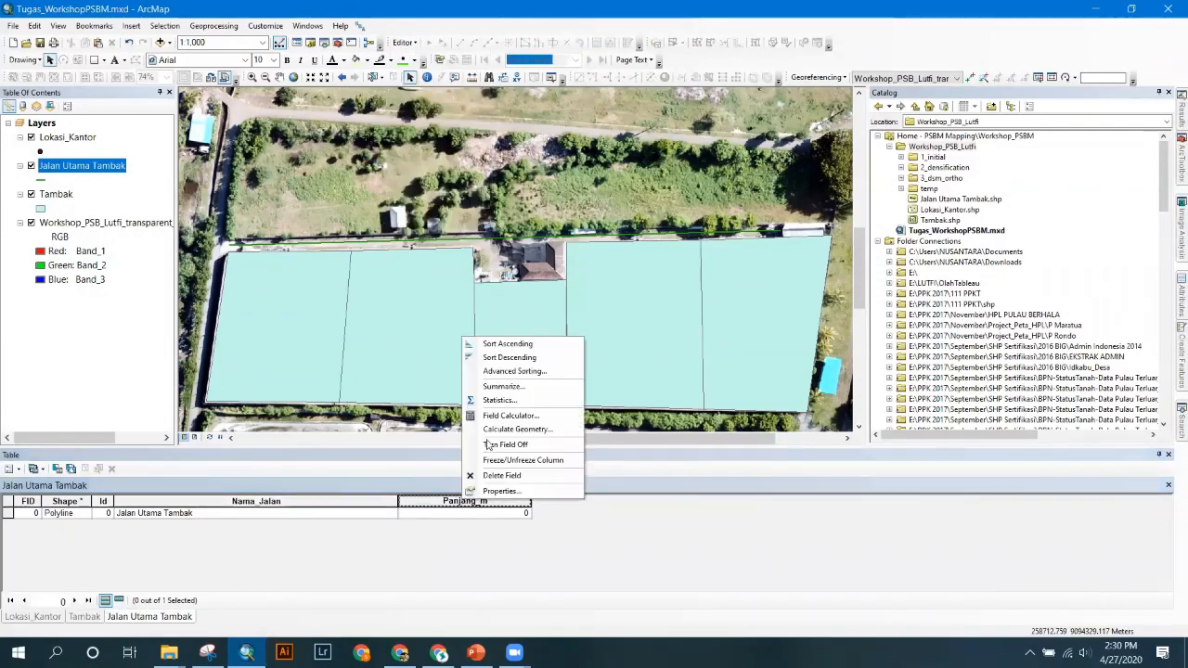
right_click(438, 505)
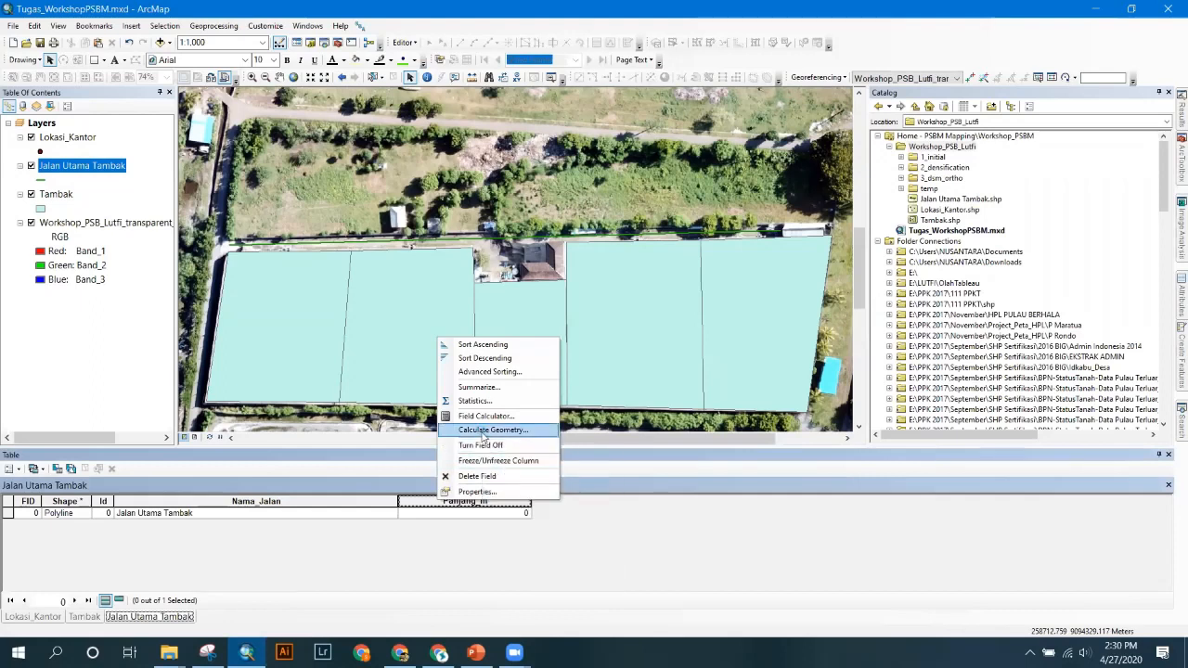
click(483, 431)
click(555, 362)
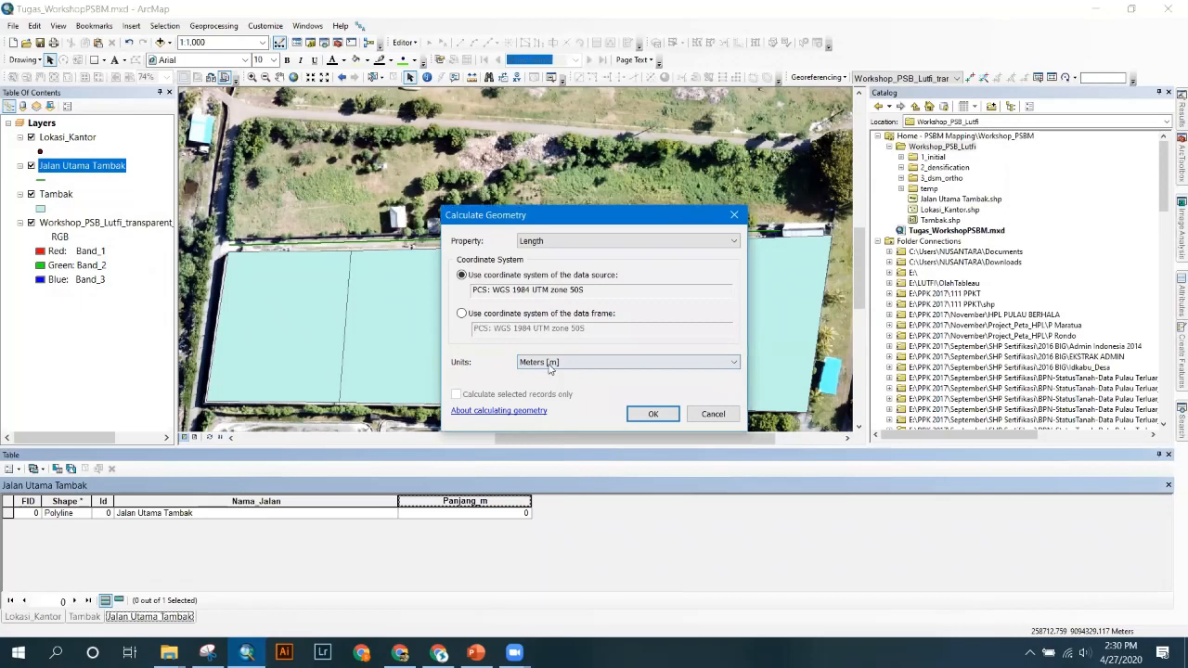
click(544, 242)
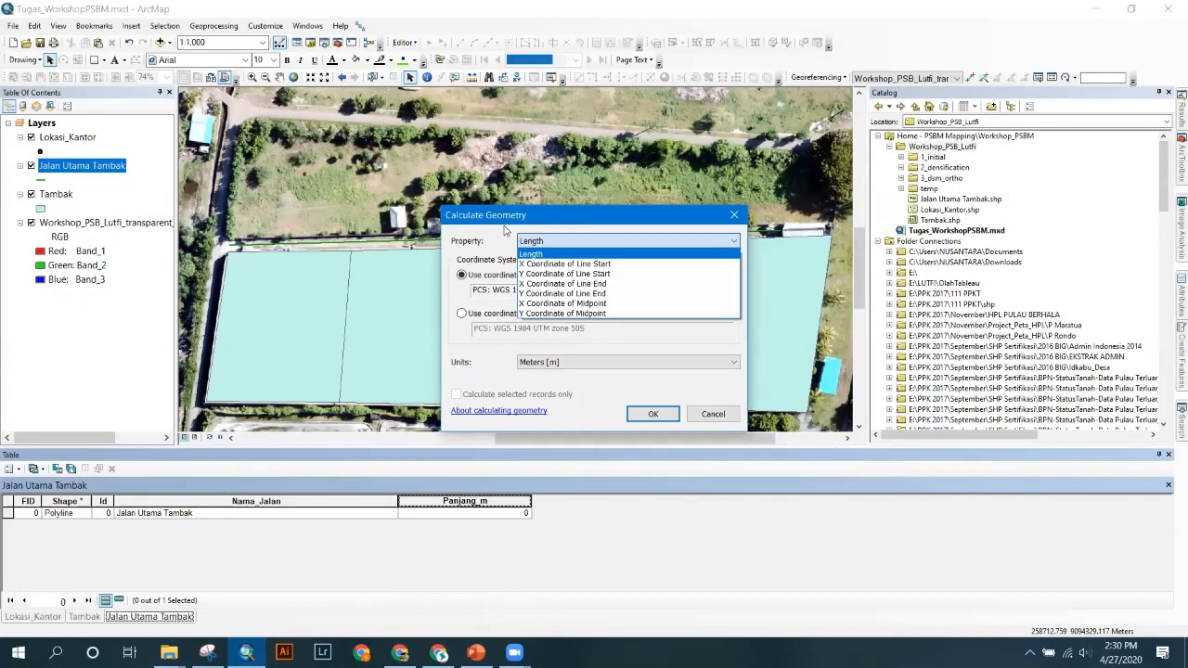
click(548, 370)
click(641, 415)
click(555, 362)
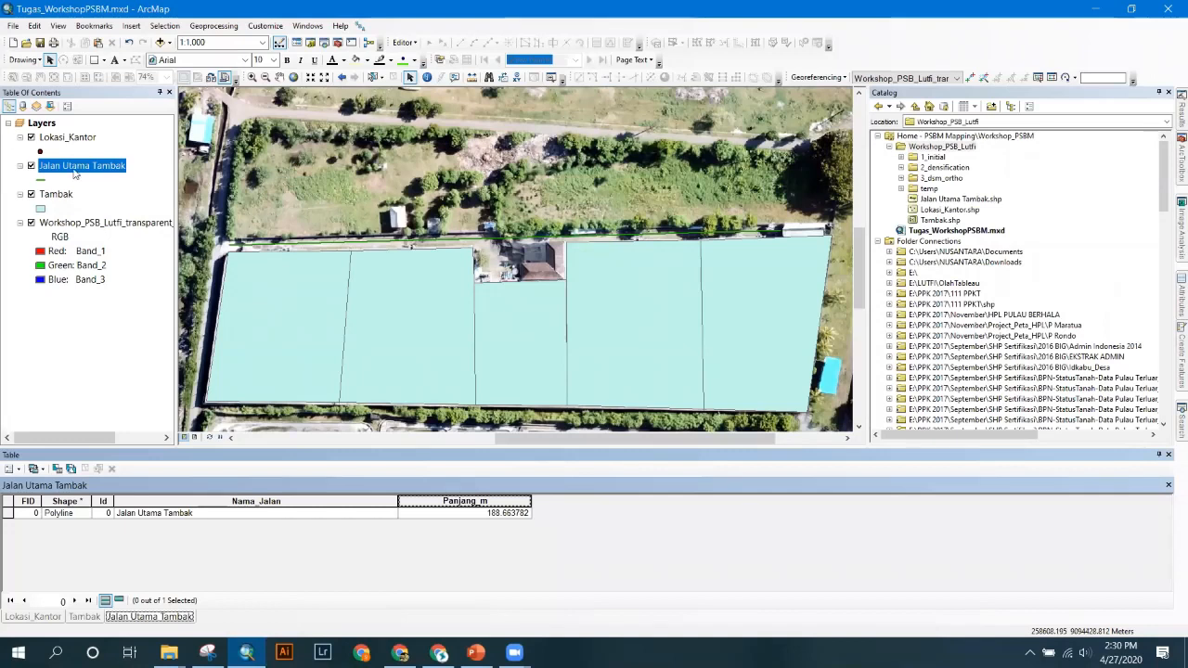
click(1168, 455)
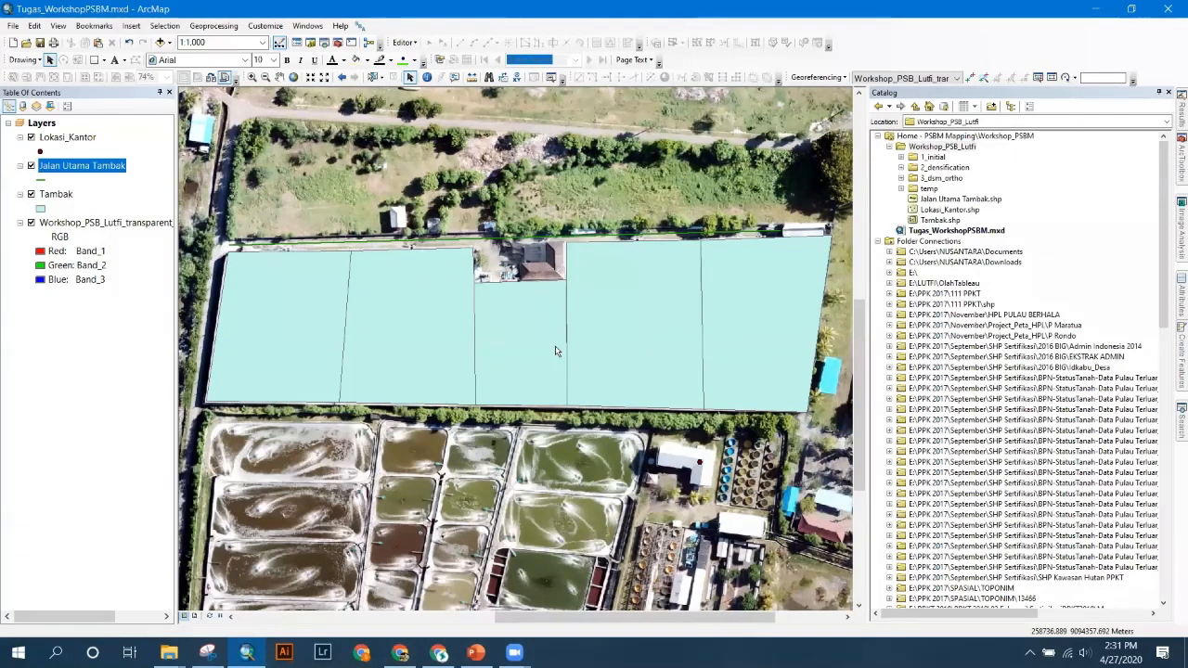
- Symbolize the Lokasi_Kantor office point with a green Triangle 2 marker at size 14
click(40, 151)
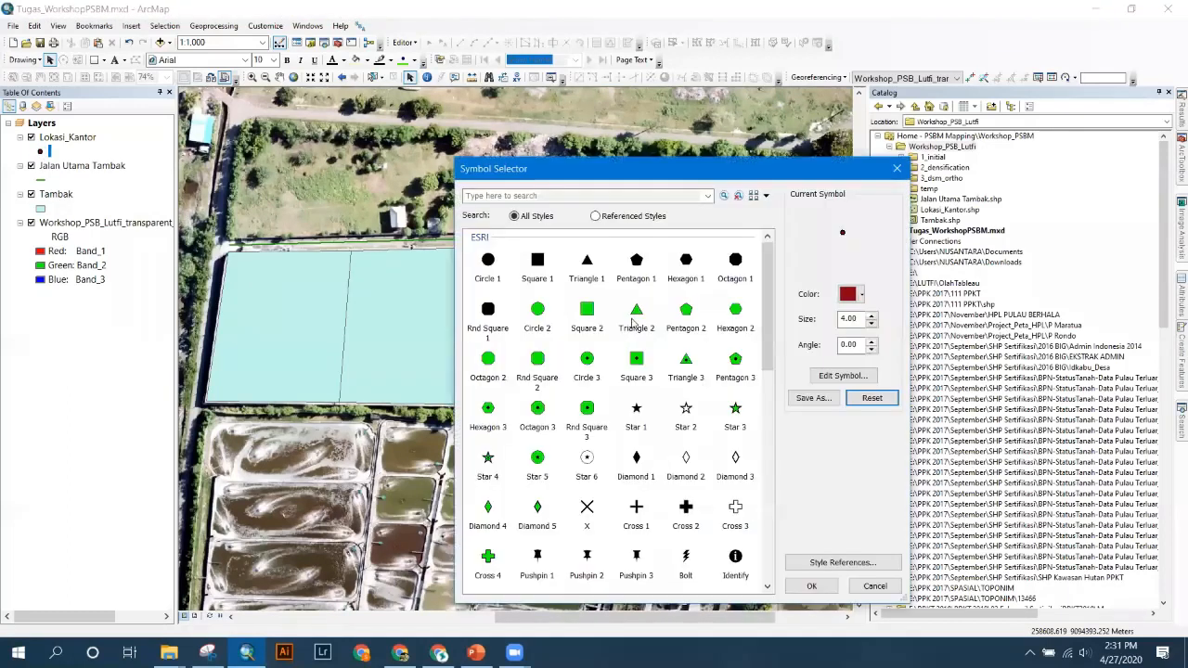
click(635, 317)
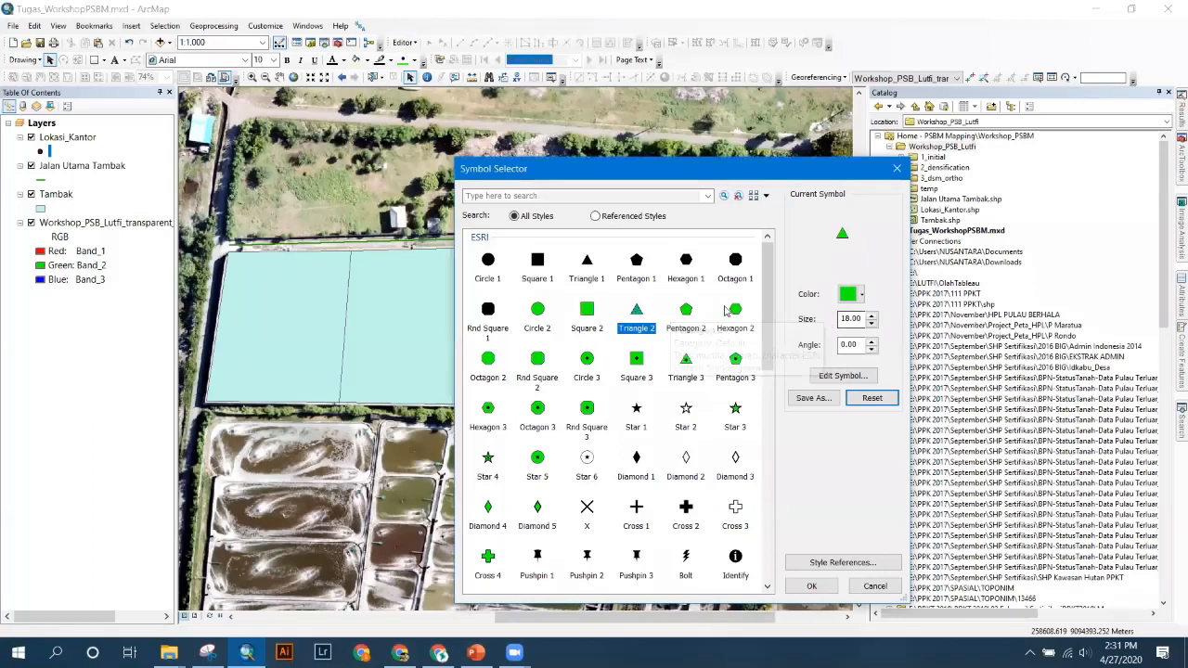
click(861, 294)
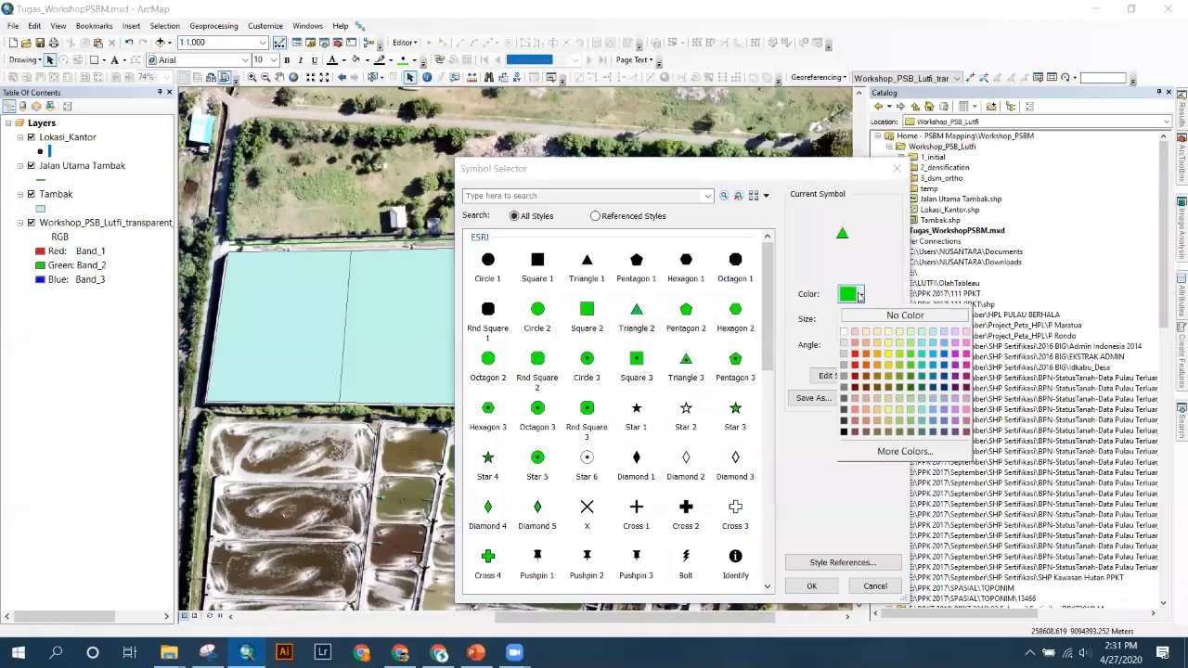
click(865, 347)
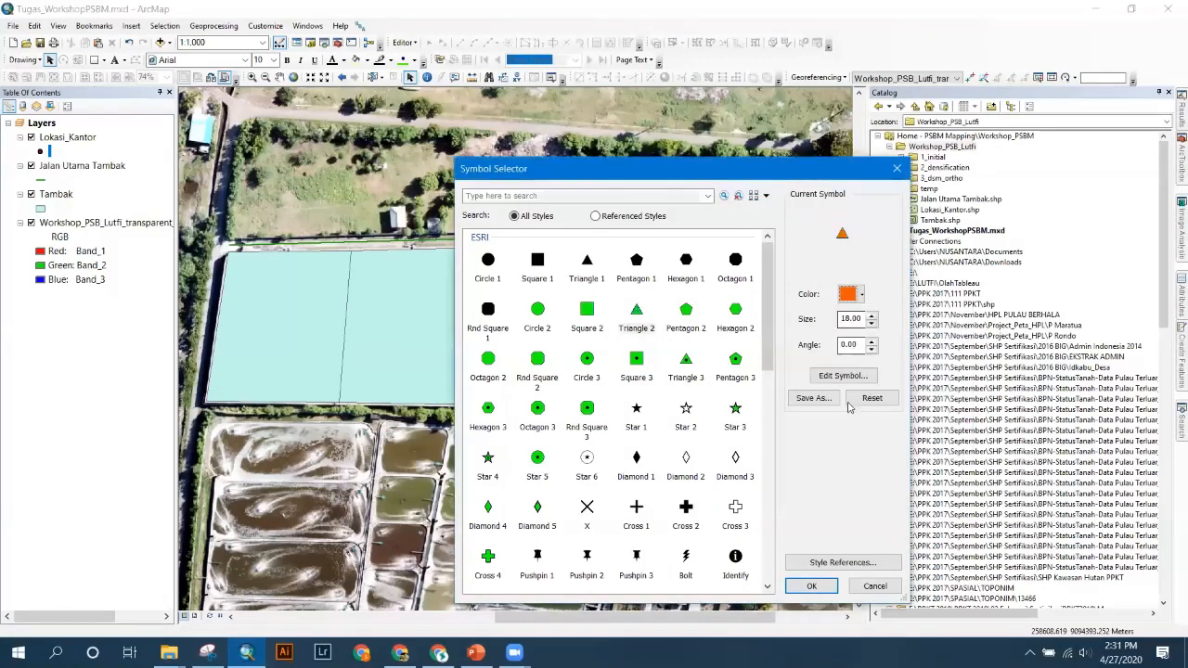
click(856, 297)
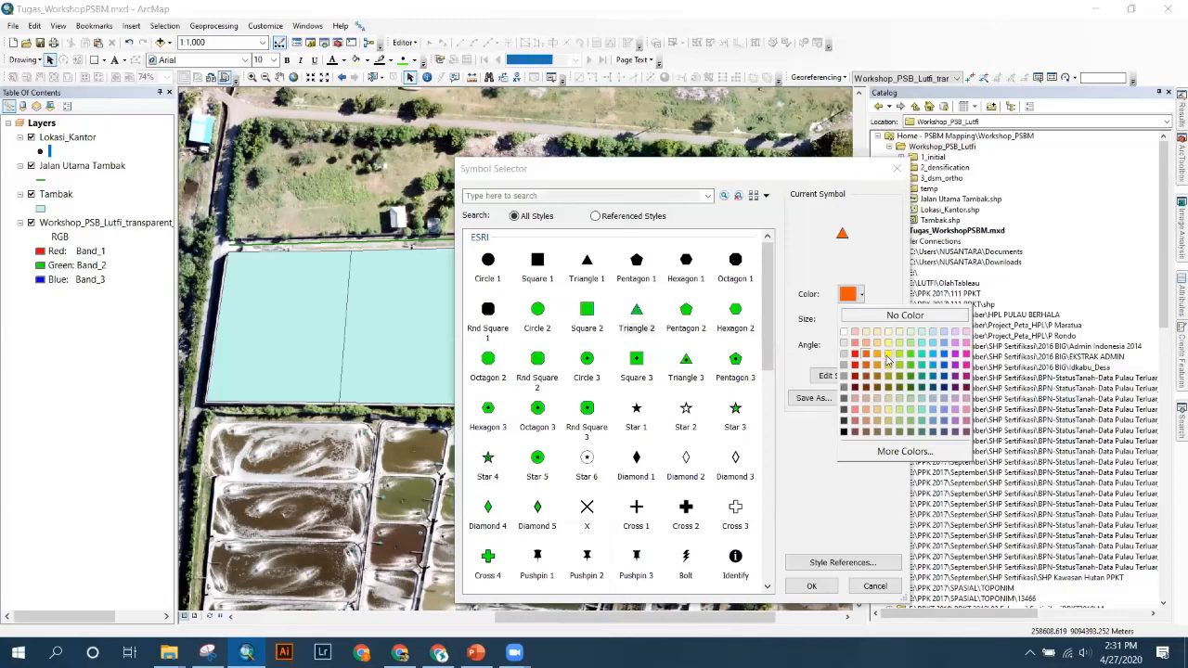
click(910, 355)
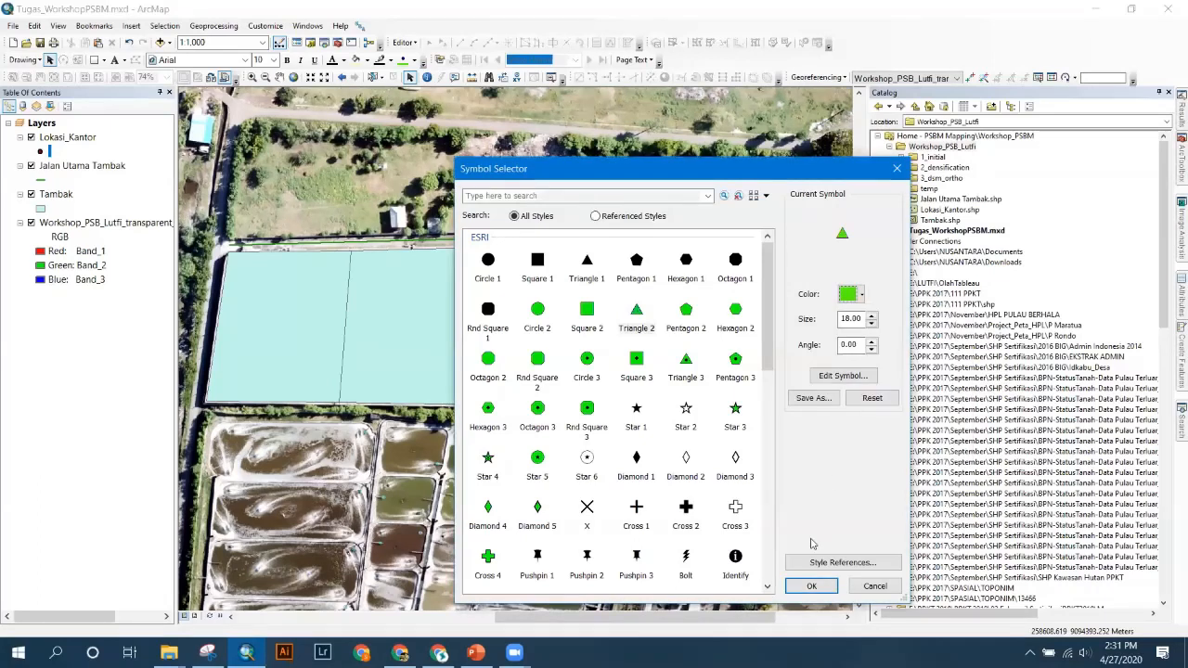
double_click(851, 318)
text(16)
click(871, 324)
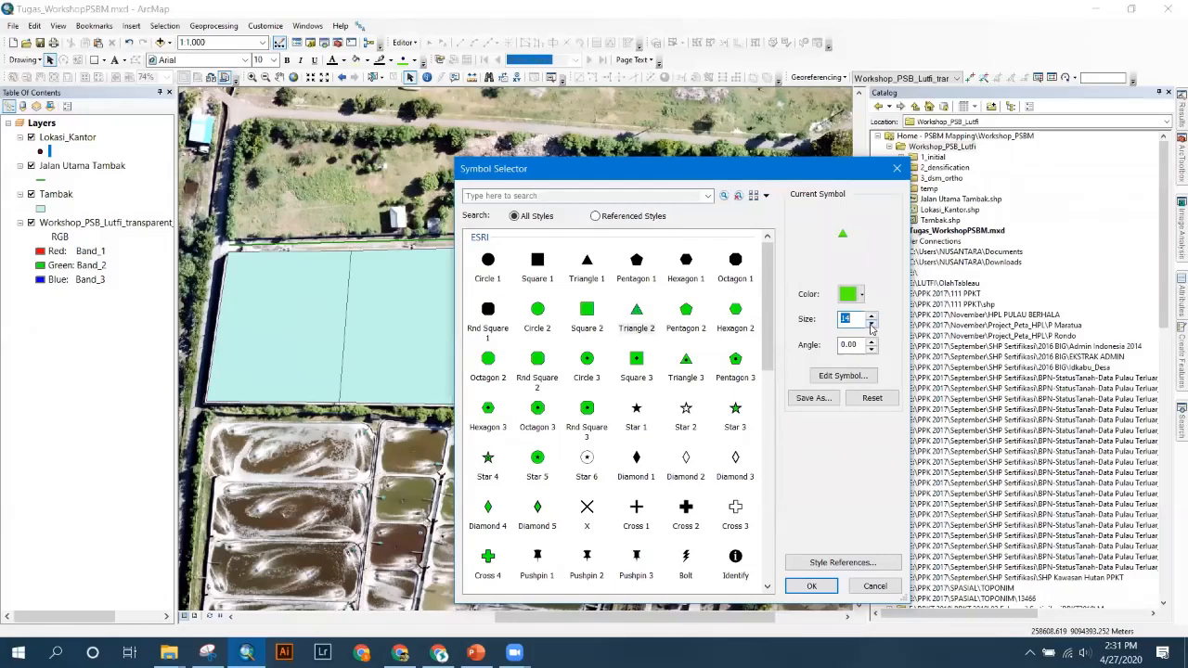
click(814, 586)
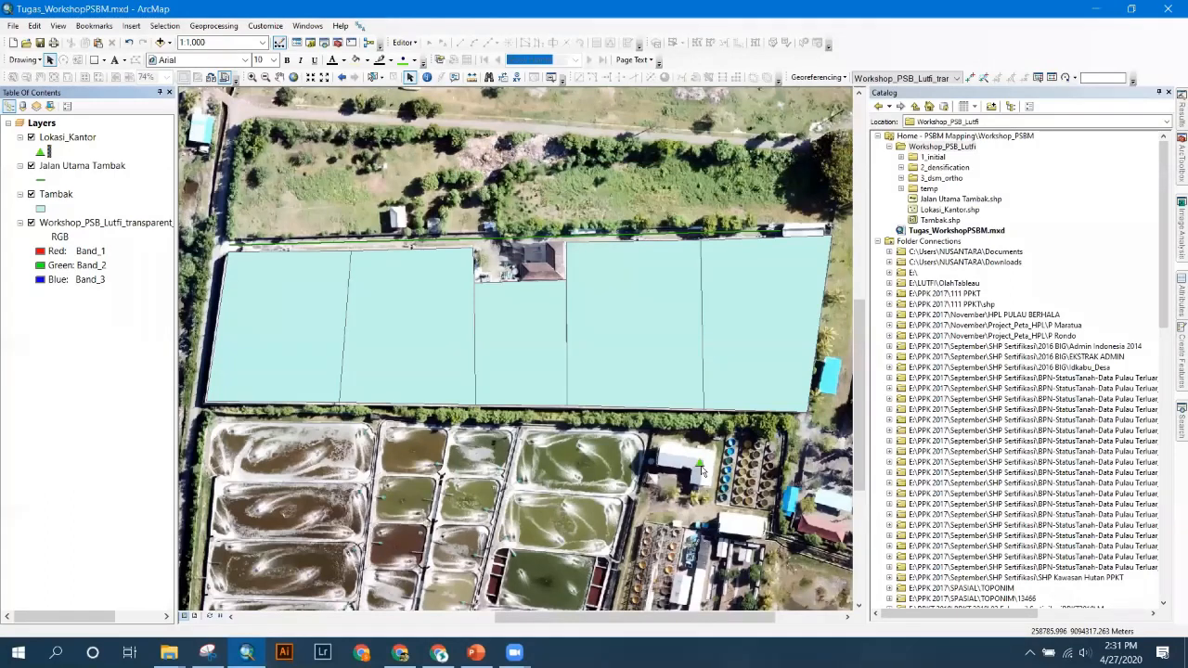
- Change the Lokasi_Kantor marker to Triangle 3 at size 20 and recolor it red
click(41, 152)
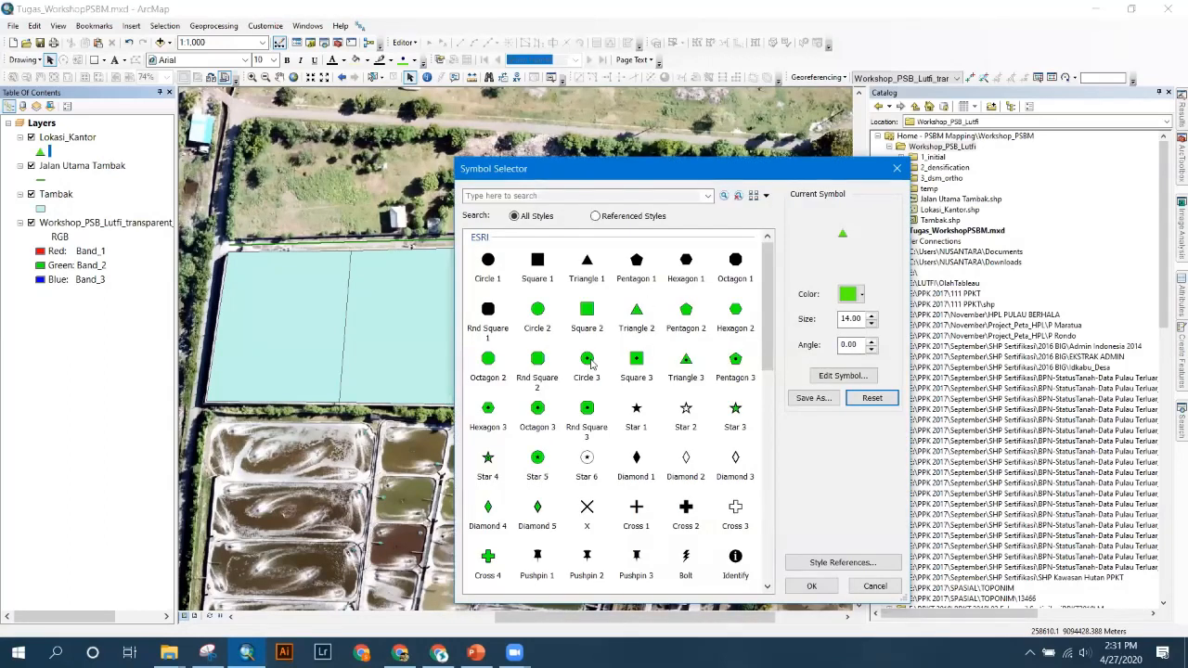
click(685, 362)
click(872, 319)
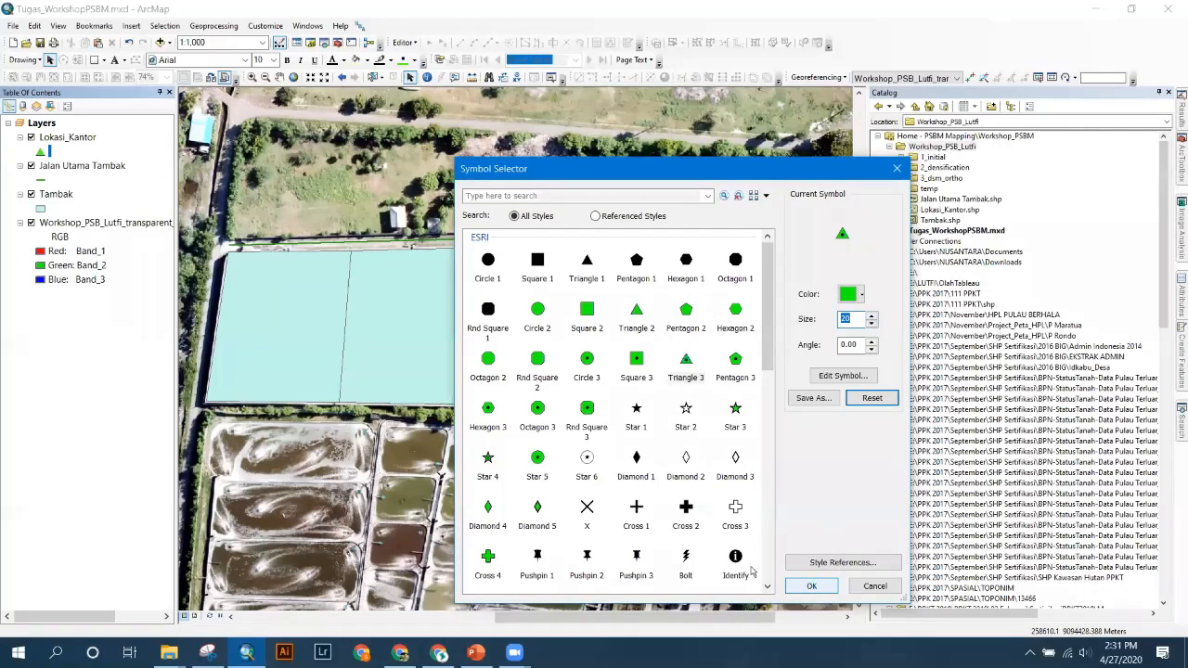
key(Return)
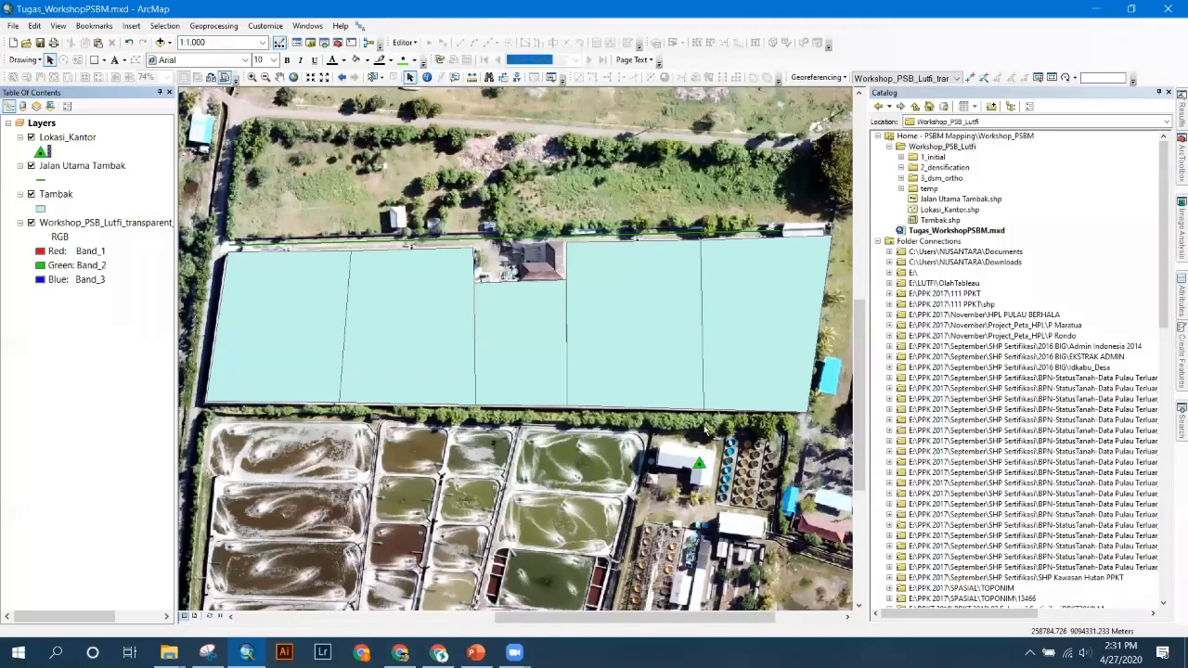
click(41, 151)
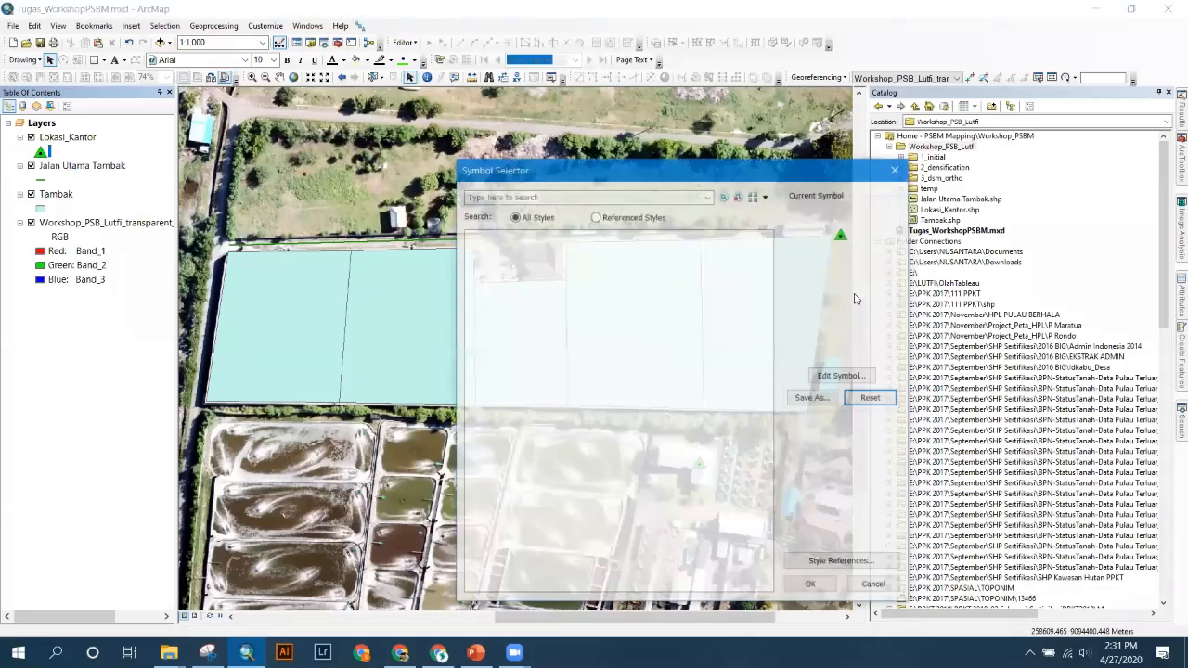
click(860, 294)
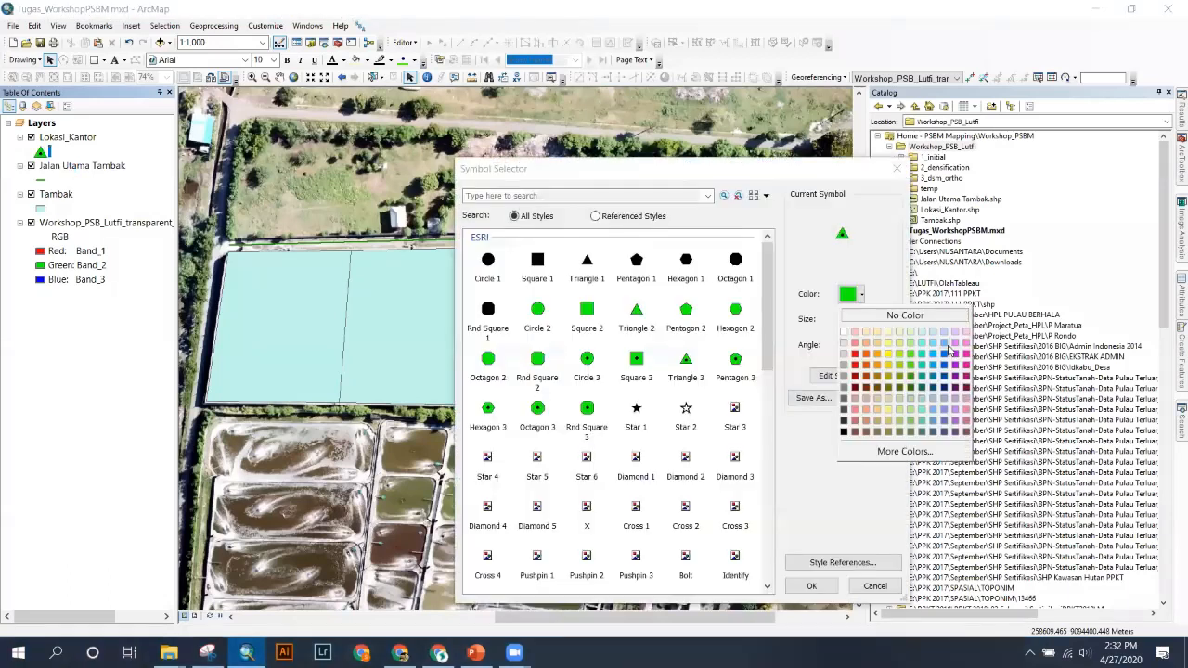
click(855, 358)
click(813, 586)
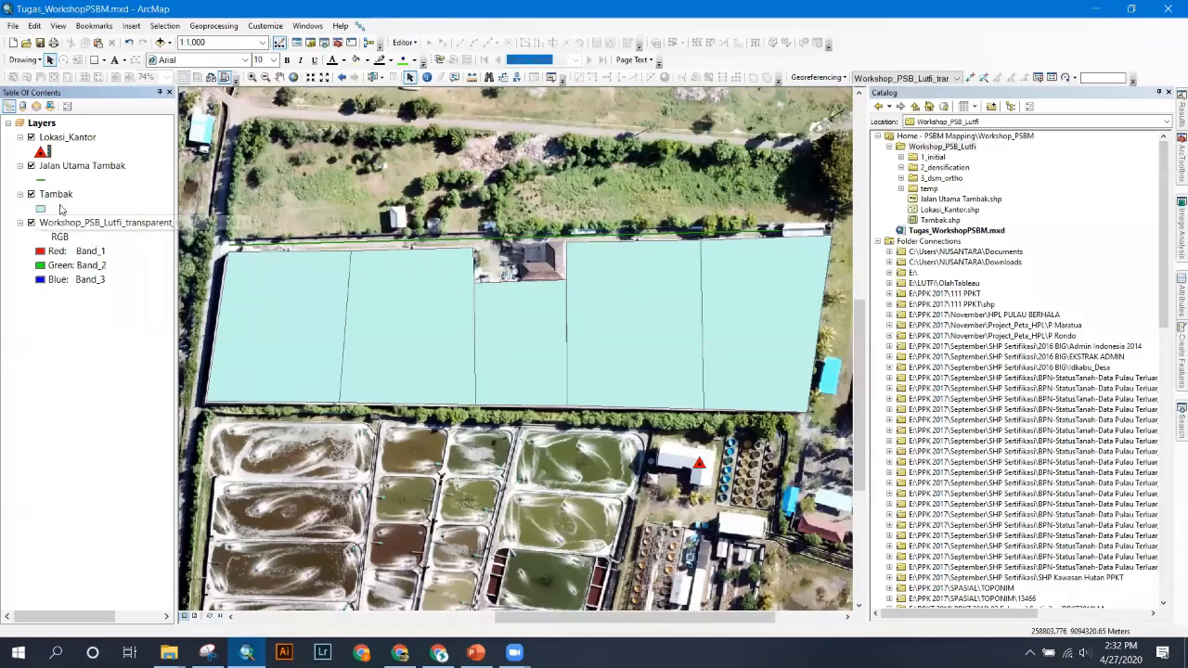
- Recolor the Jalan Utama Tambak road line yellow and increase its width
click(41, 181)
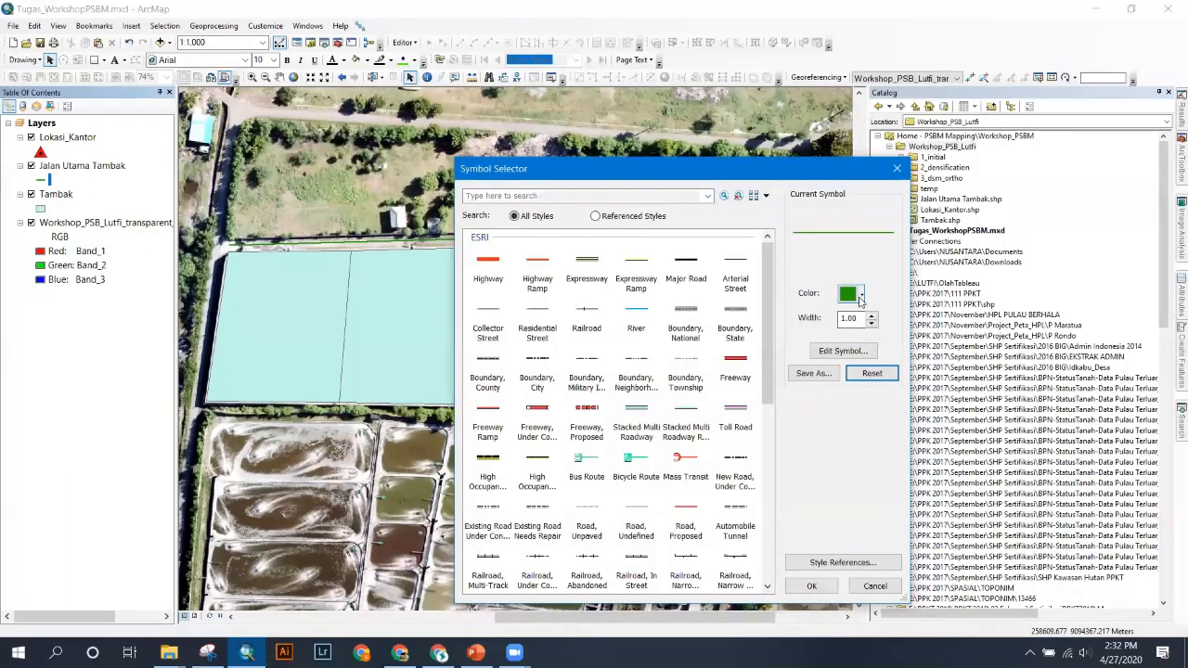
click(862, 302)
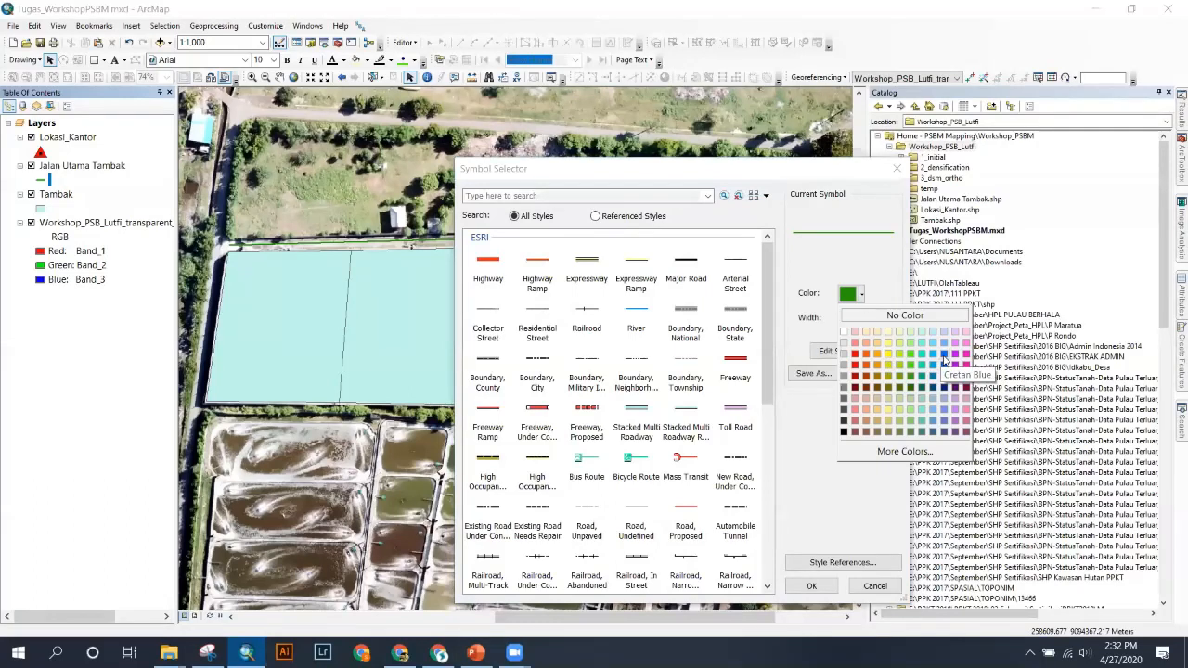
click(888, 354)
click(872, 317)
click(813, 586)
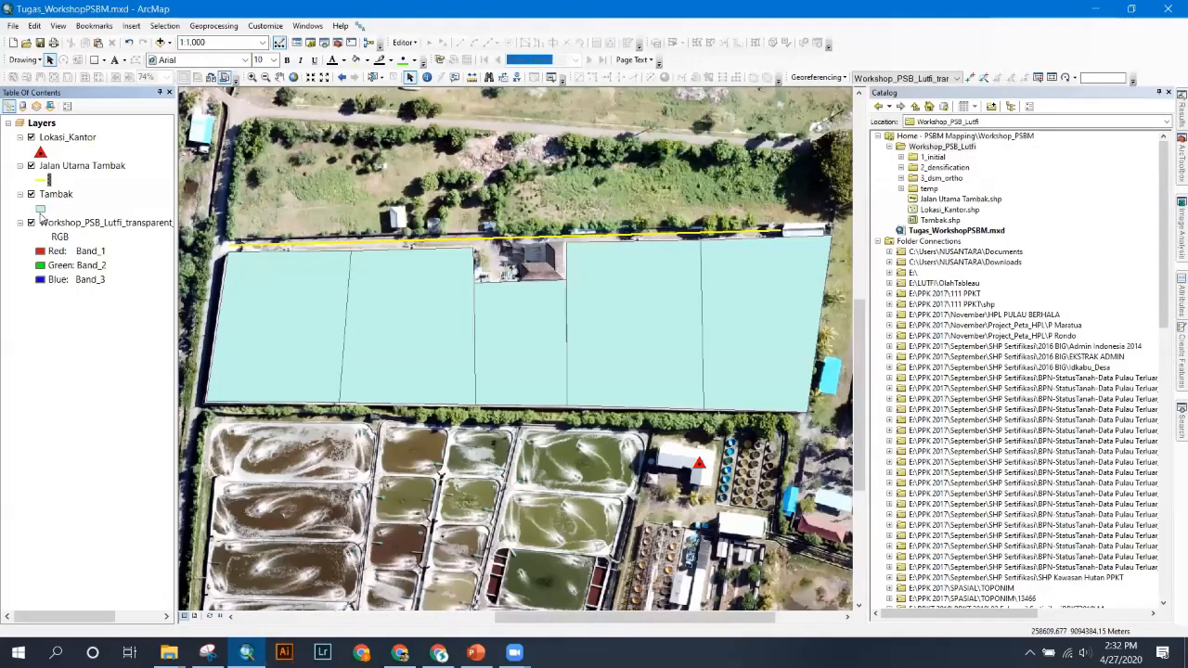
- Style the Tambak pond polygons with no fill color and a blue outline thicker than 1
click(41, 210)
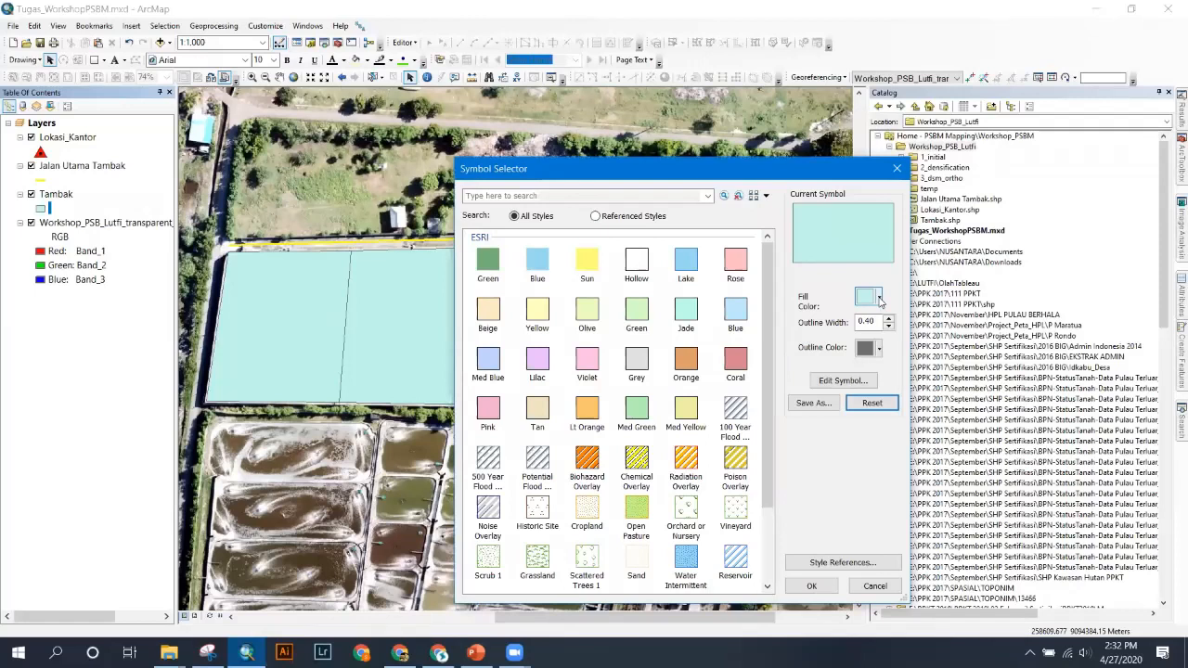
click(888, 318)
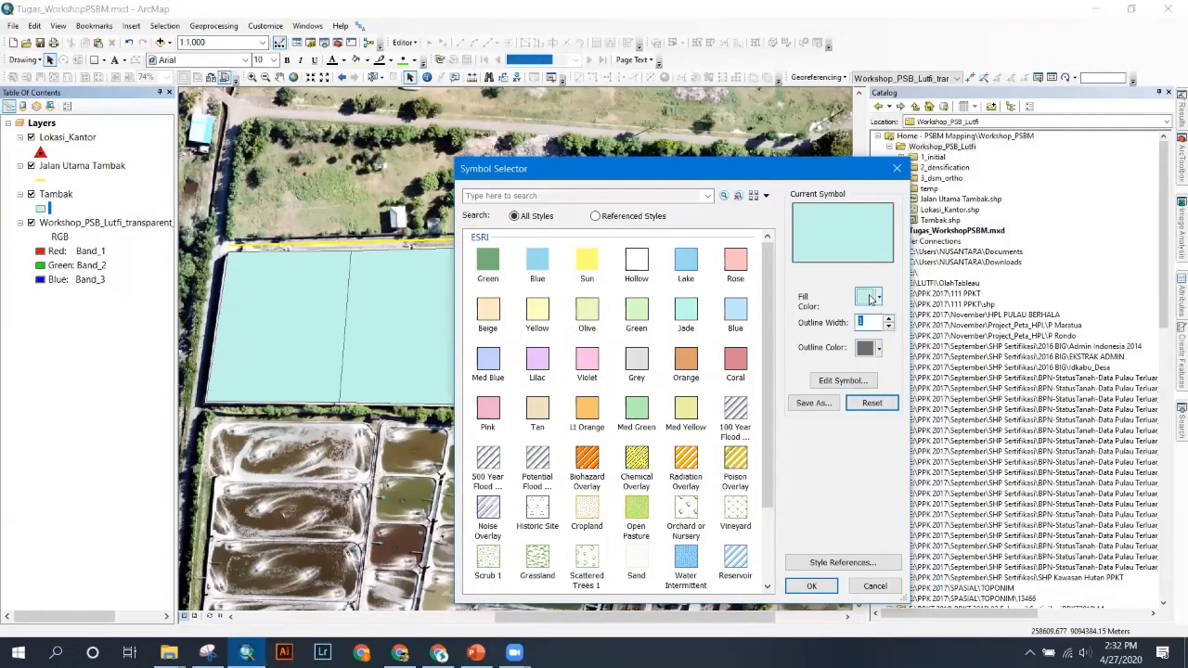
click(878, 296)
click(887, 321)
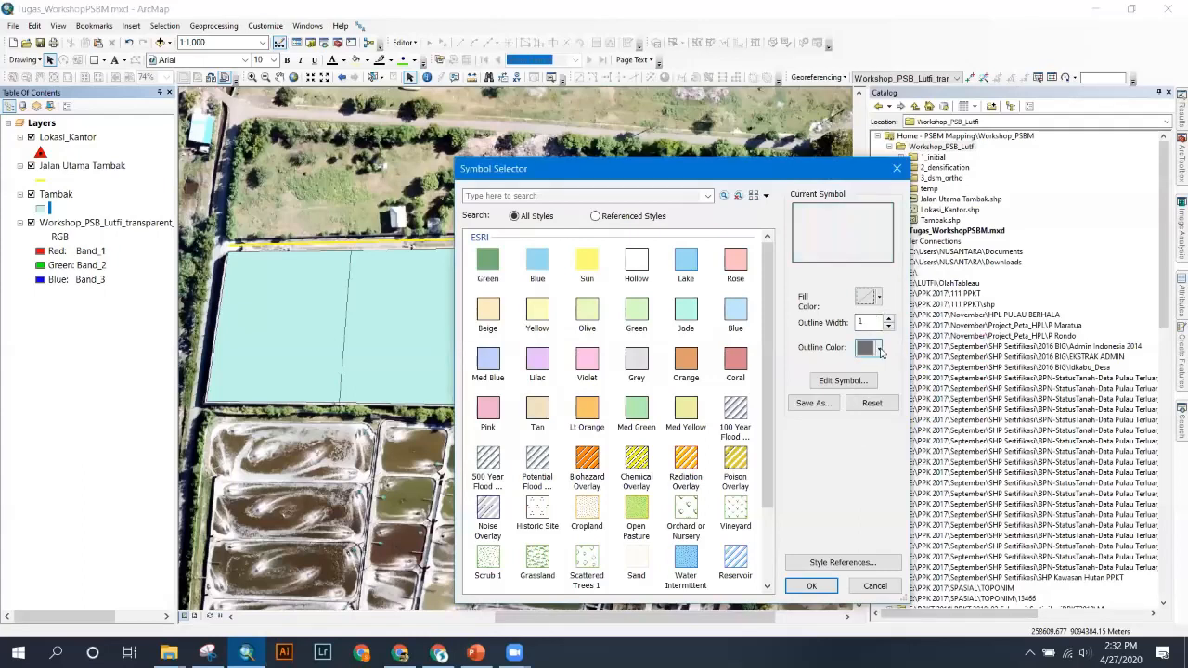
click(877, 348)
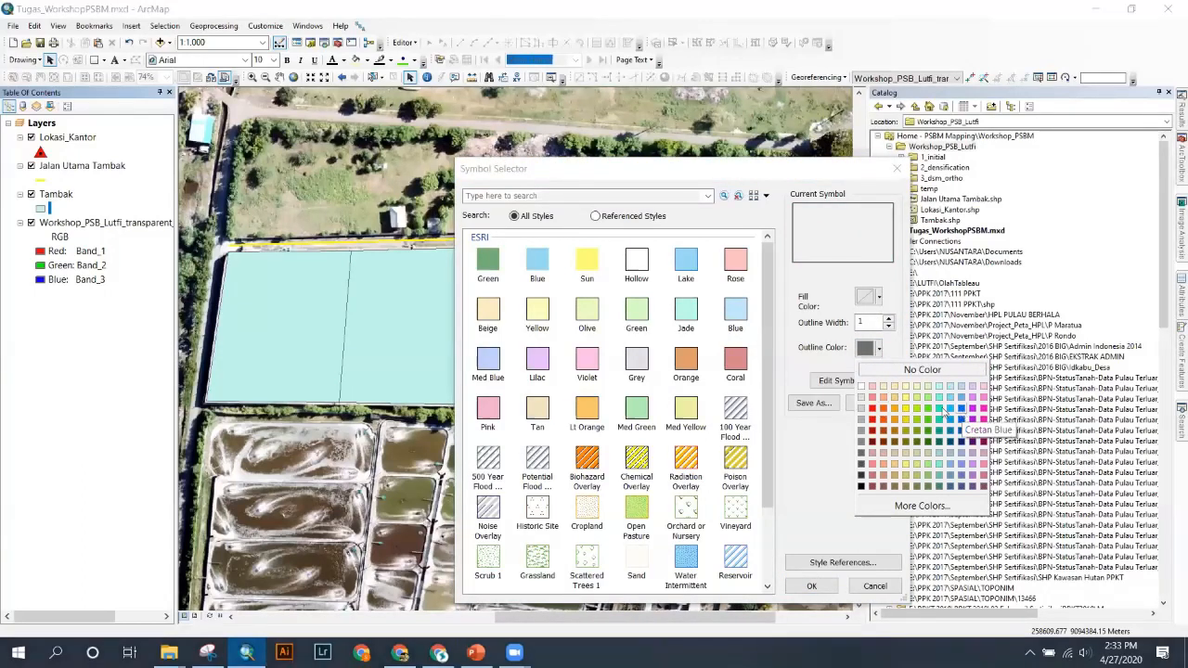
click(961, 414)
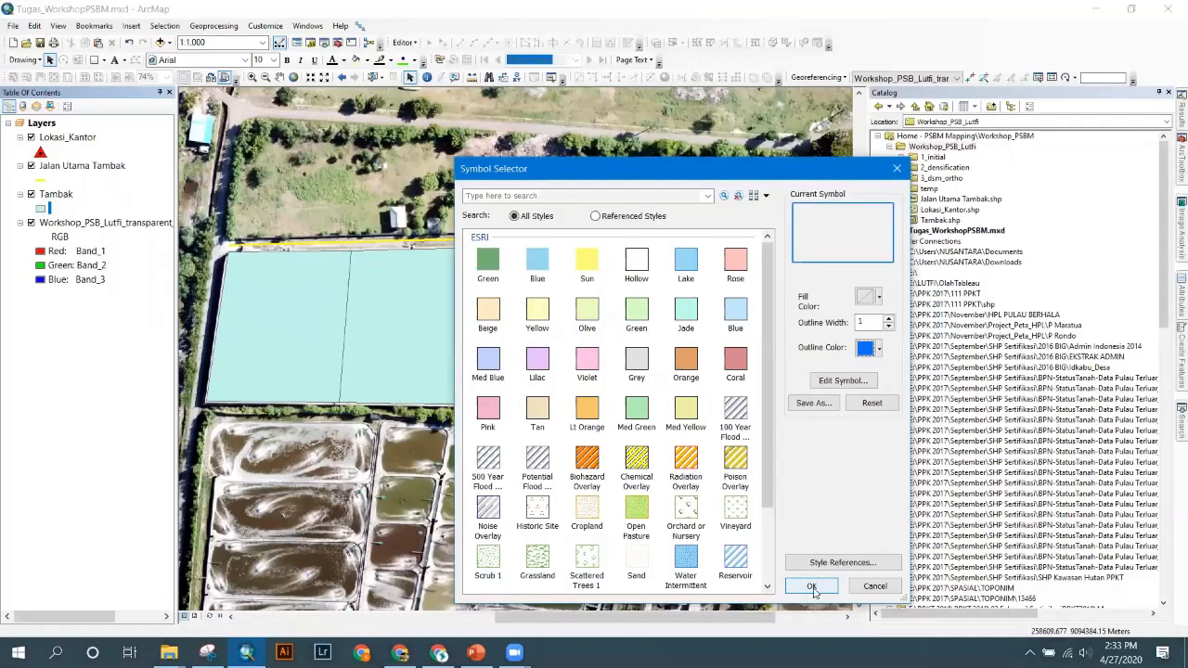
click(812, 586)
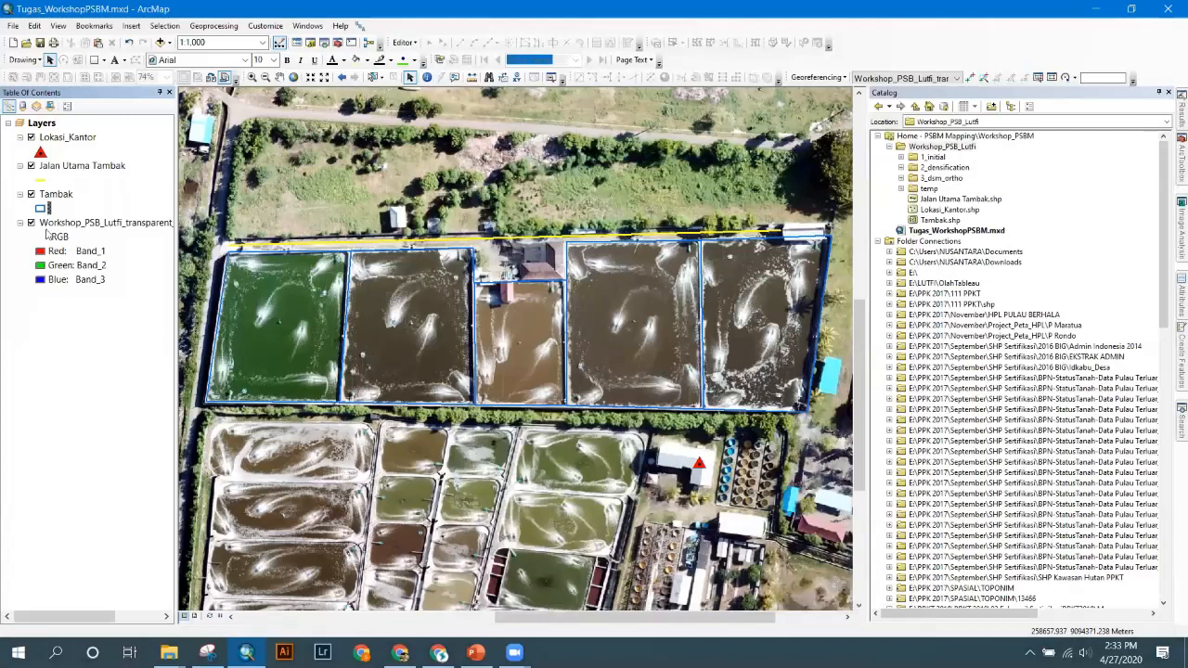
click(43, 207)
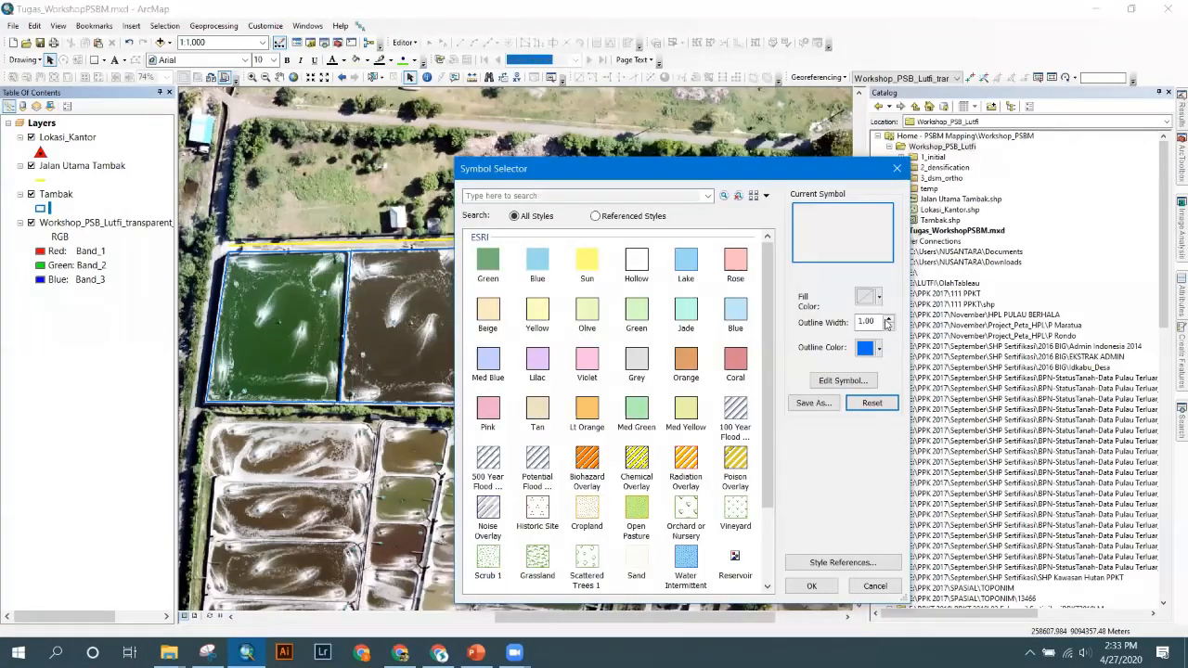
click(814, 586)
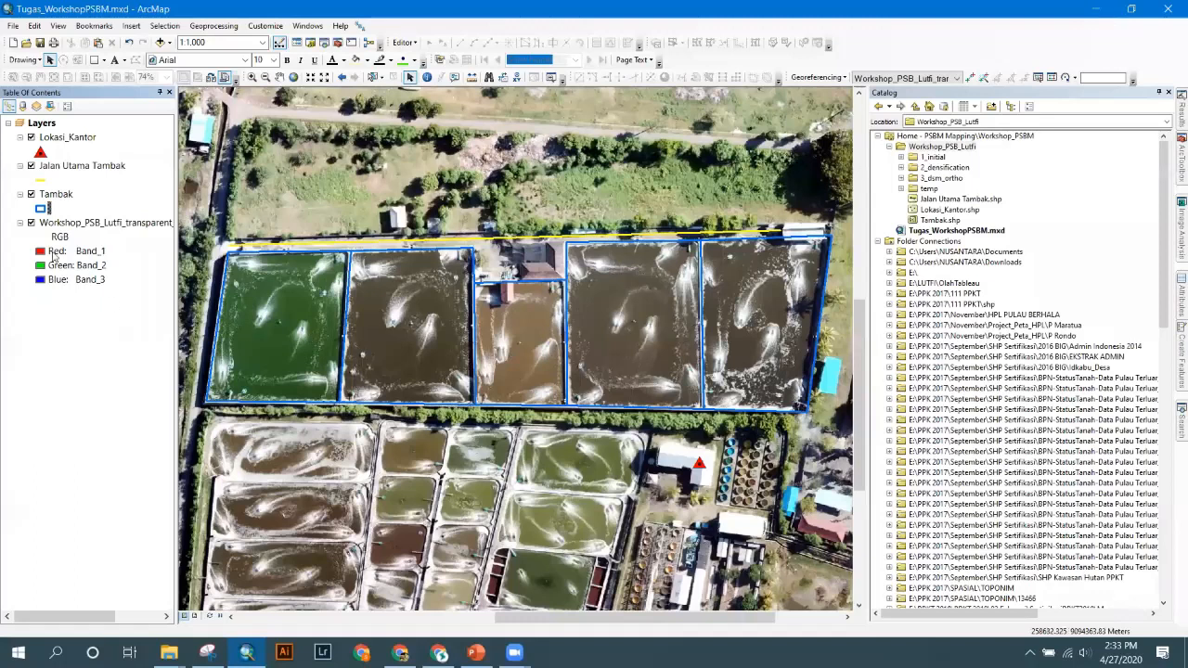
- Turn on labels for the Tambak layer and use Nama_tamba as the label field
right_click(59, 197)
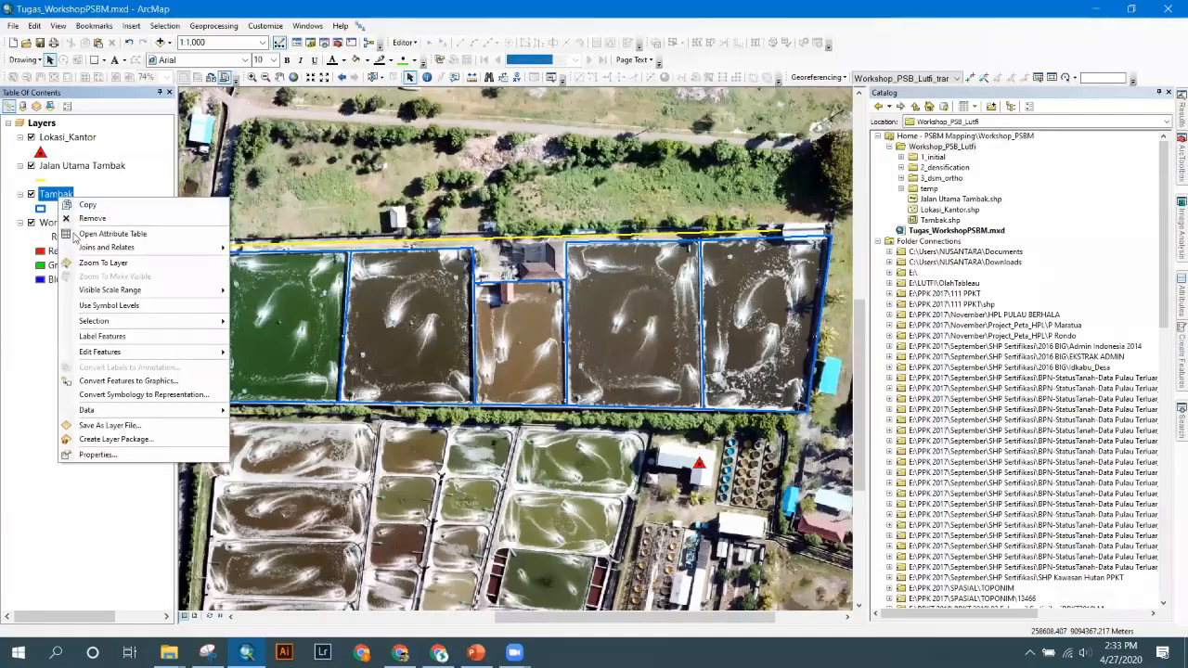
click(102, 337)
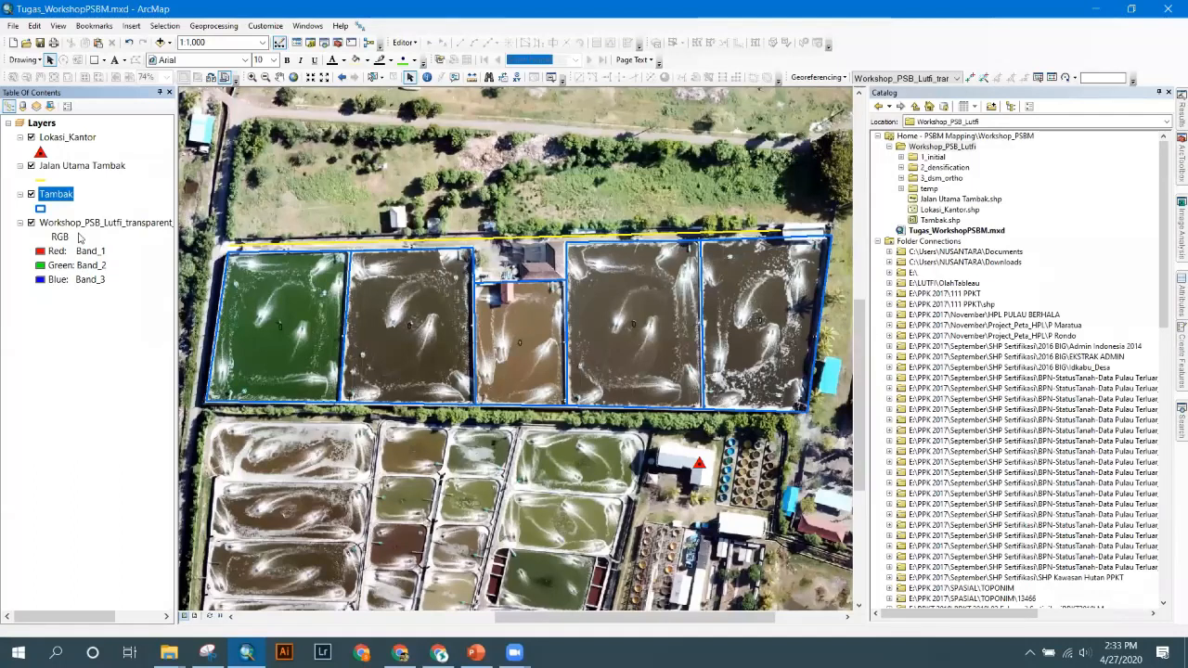
right_click(59, 192)
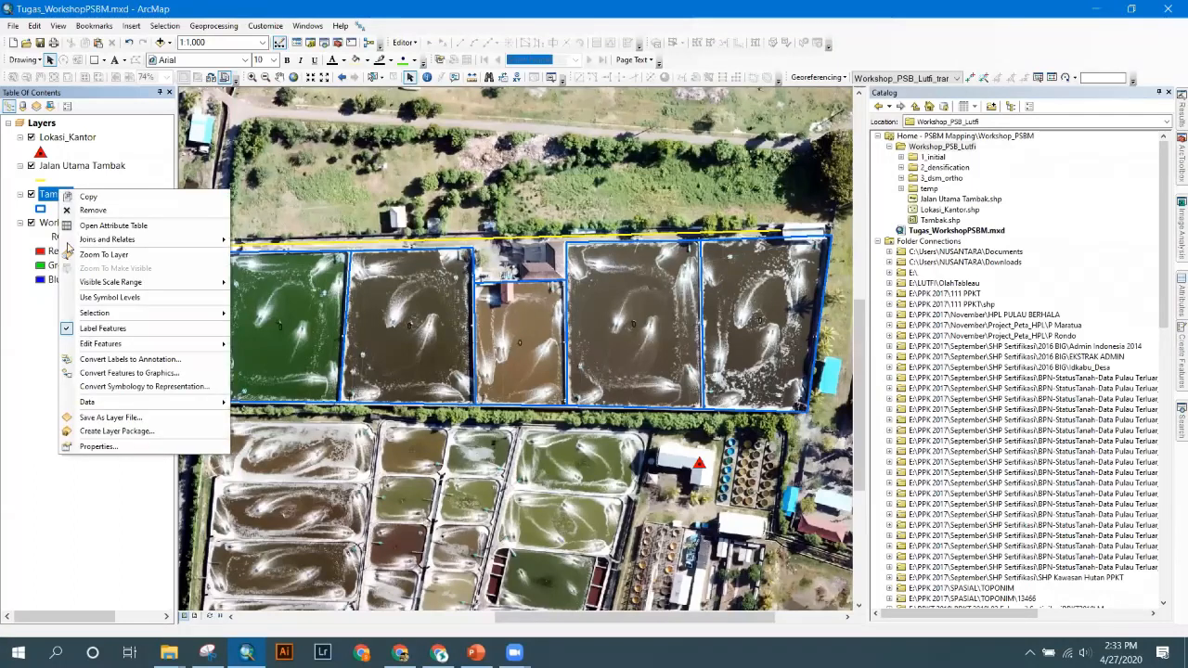
click(111, 446)
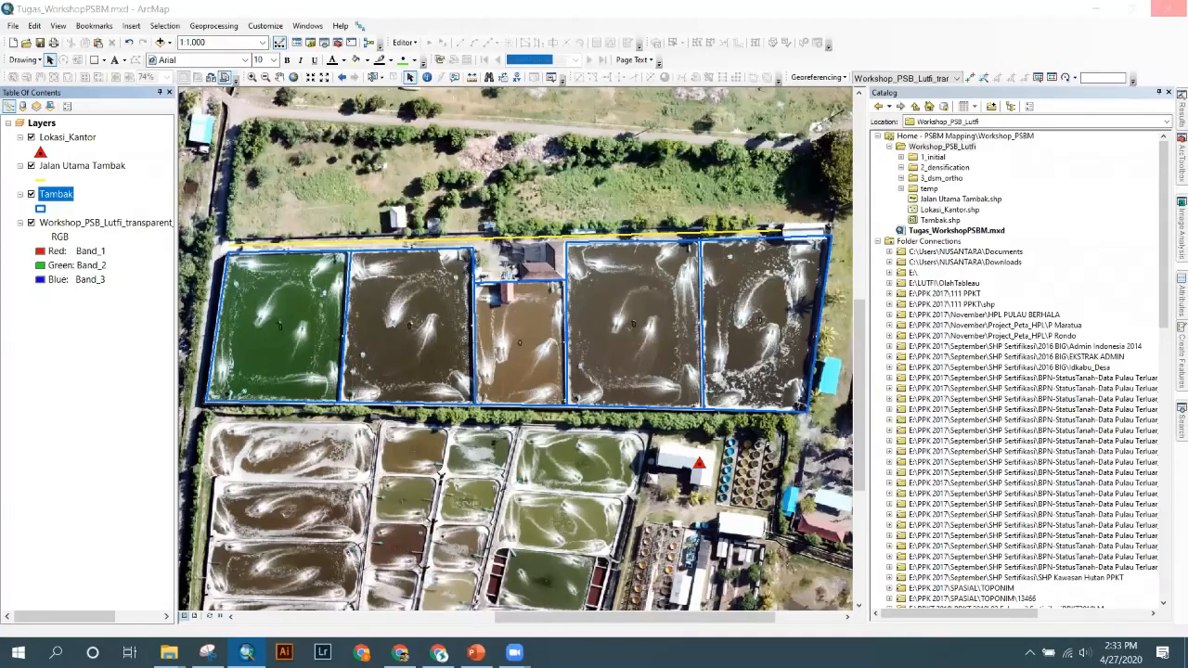
mouse_move(475, 652)
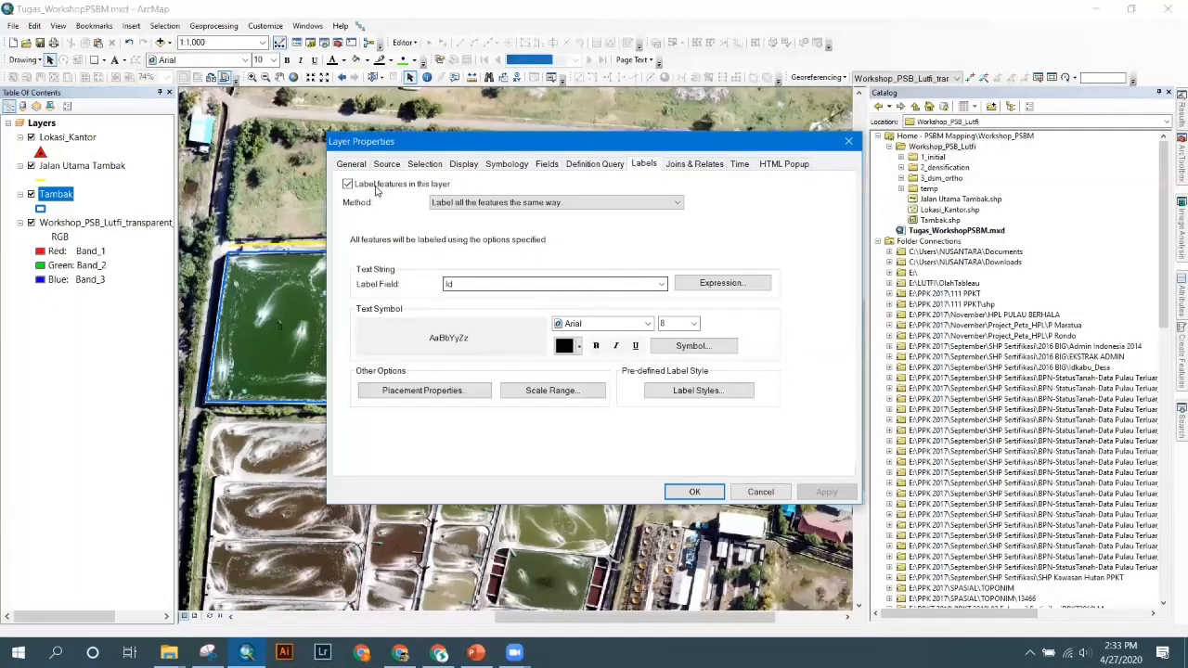
click(573, 283)
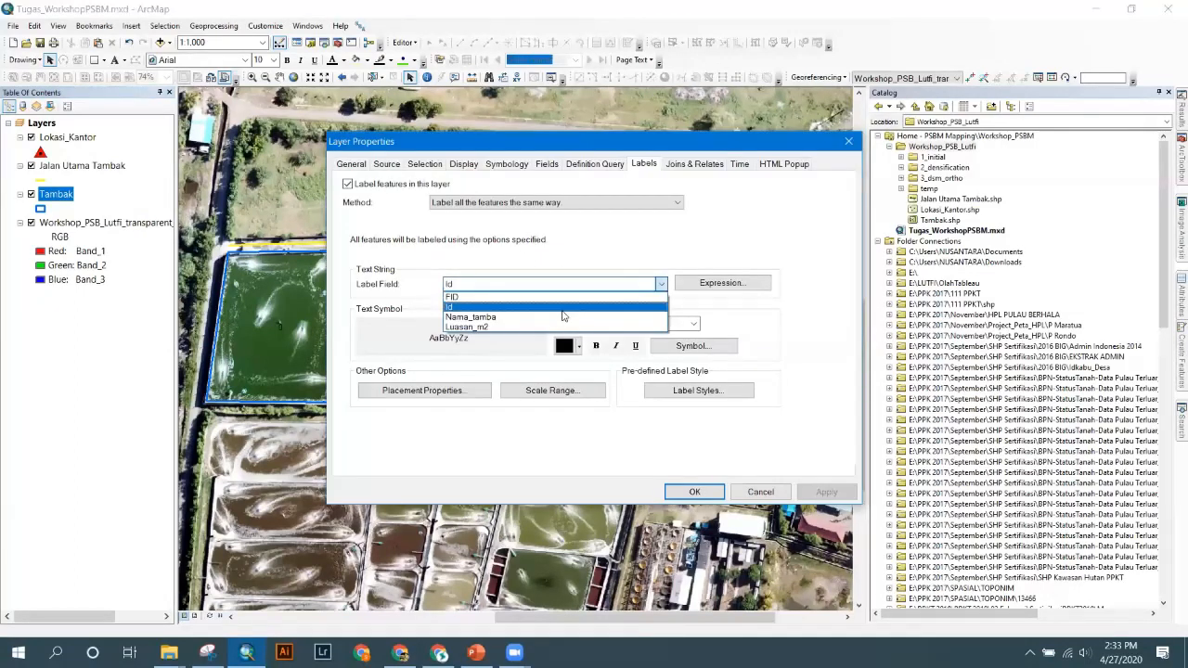
click(543, 318)
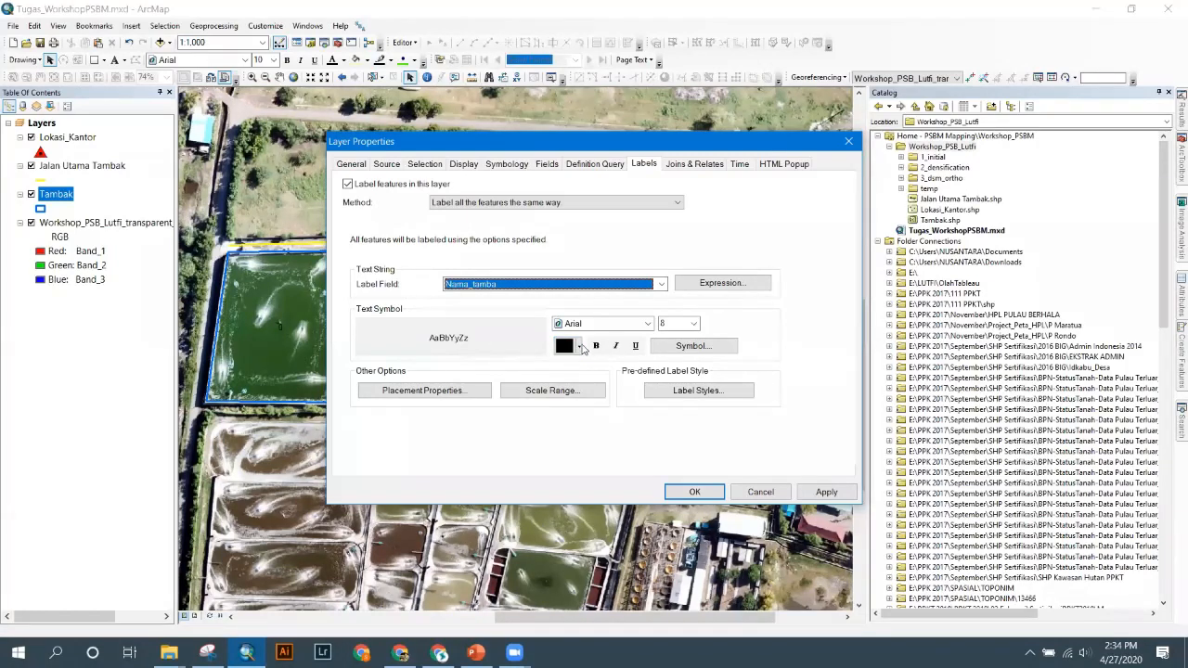
- Add a halo mask to the Tambak label text symbol, apply it to the map, and close the layer properties
click(670, 350)
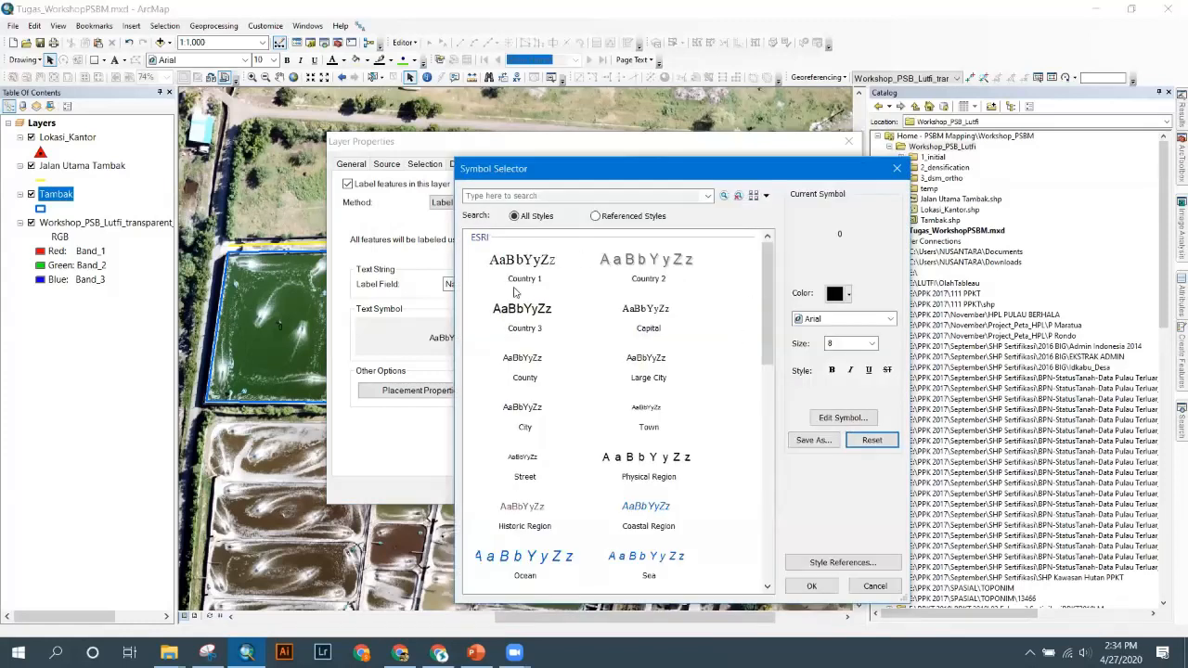
click(842, 418)
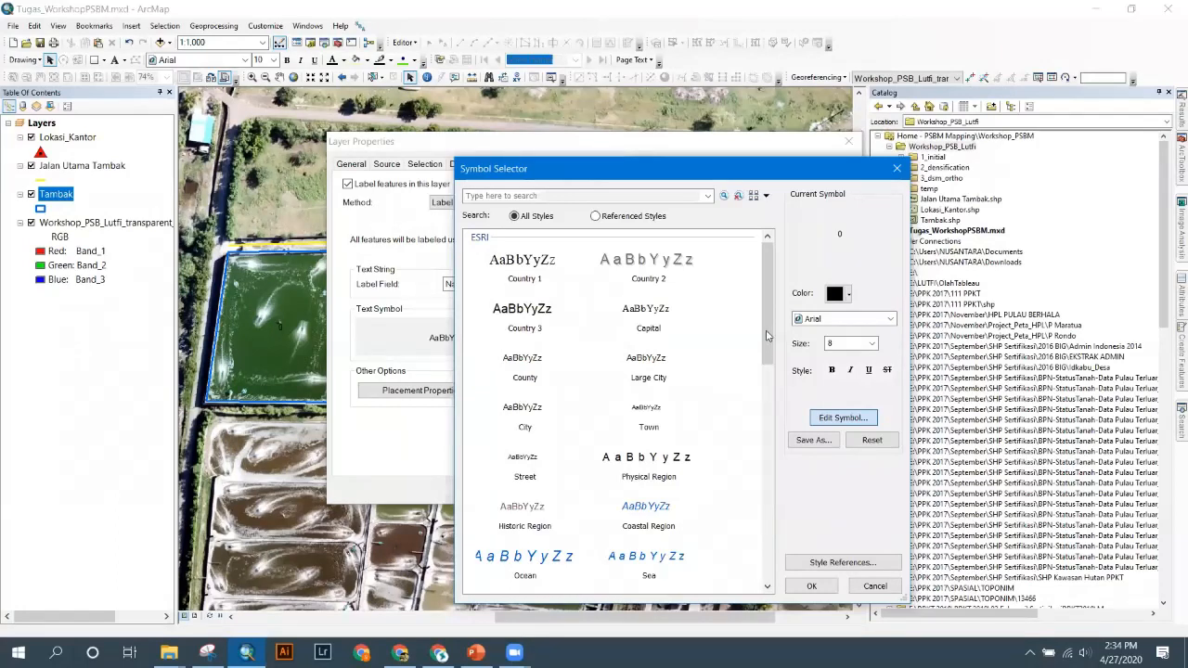
click(814, 423)
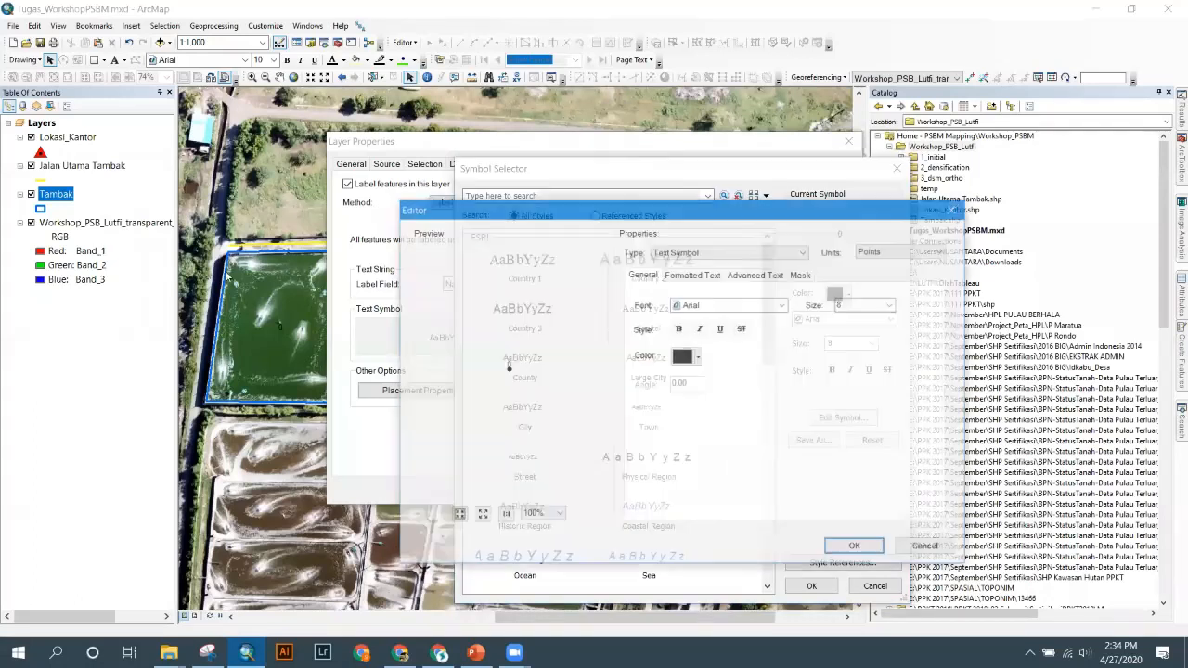
click(803, 275)
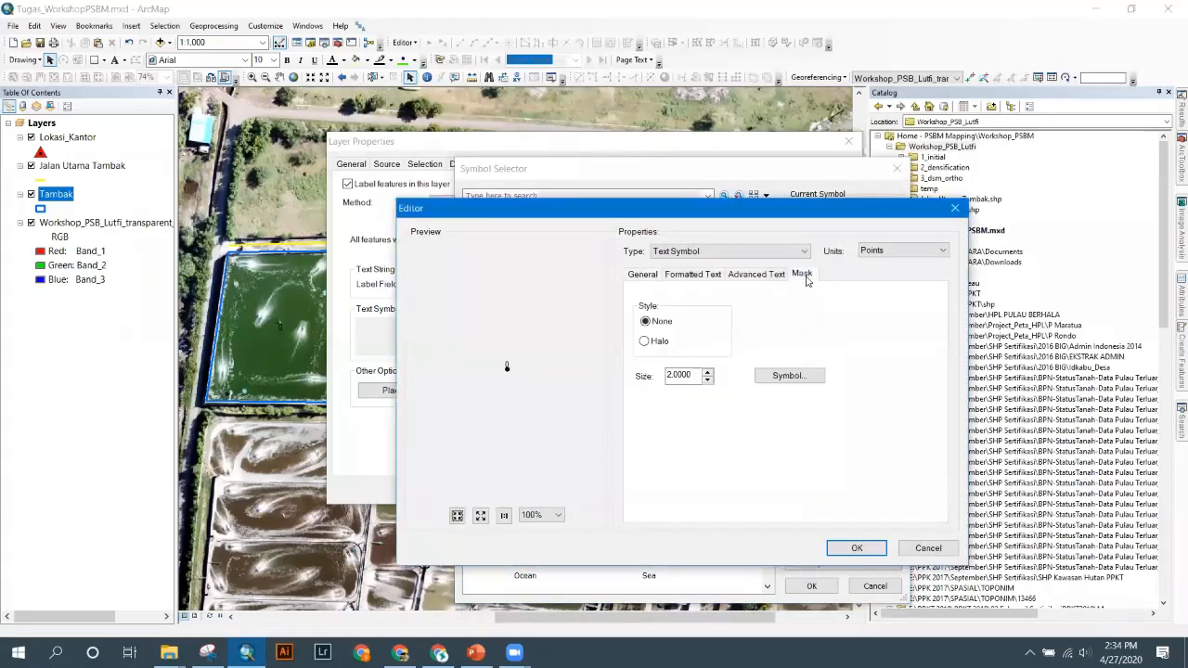
click(653, 343)
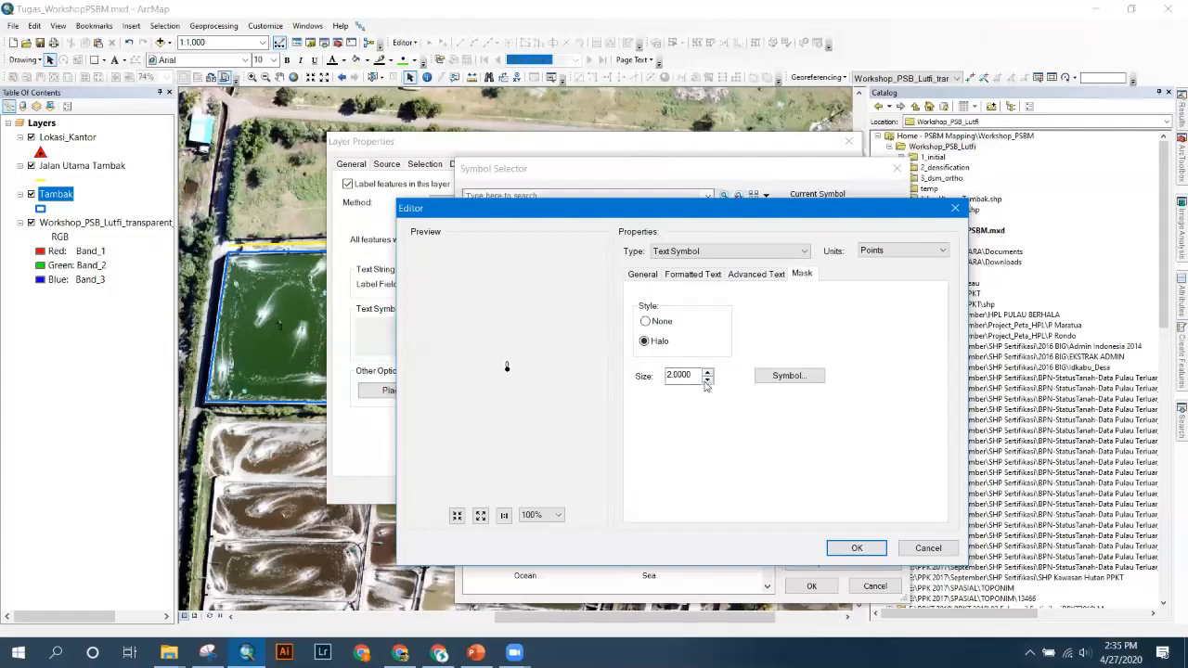
click(872, 548)
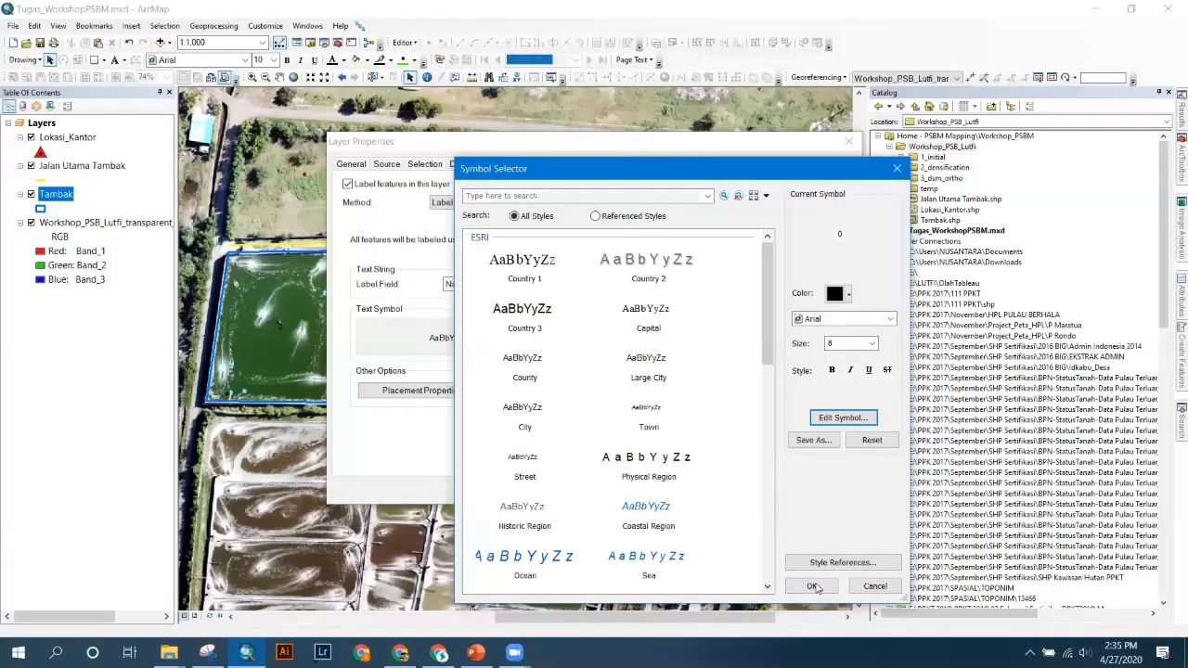
double_click(520, 291)
click(821, 492)
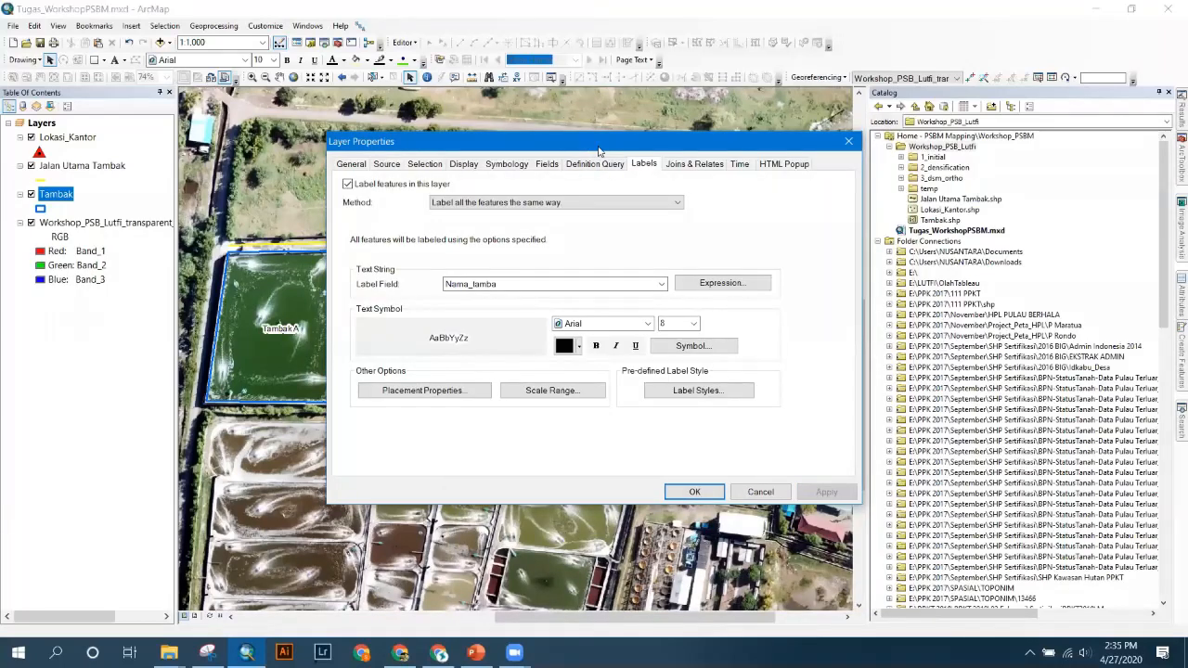
drag(598, 152, 1019, 262)
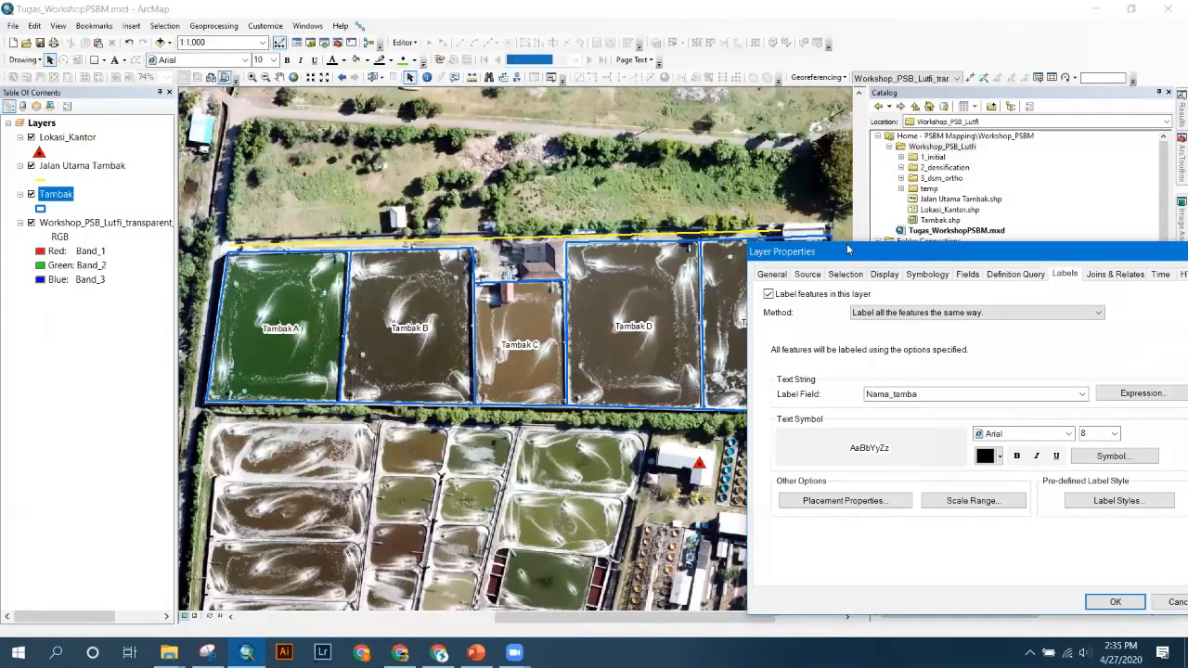
drag(847, 249, 268, 144)
click(536, 498)
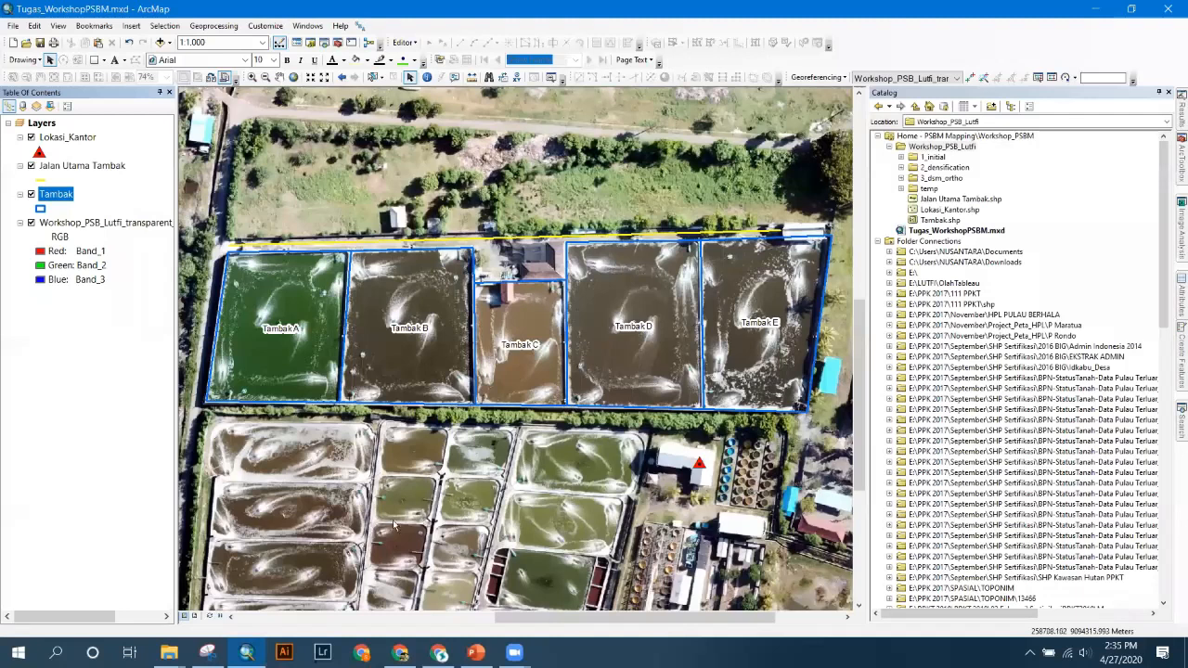
- View the labeled ponds within the wider aerial photo at a scale of 1:2,000
scroll(476, 315, up, 1)
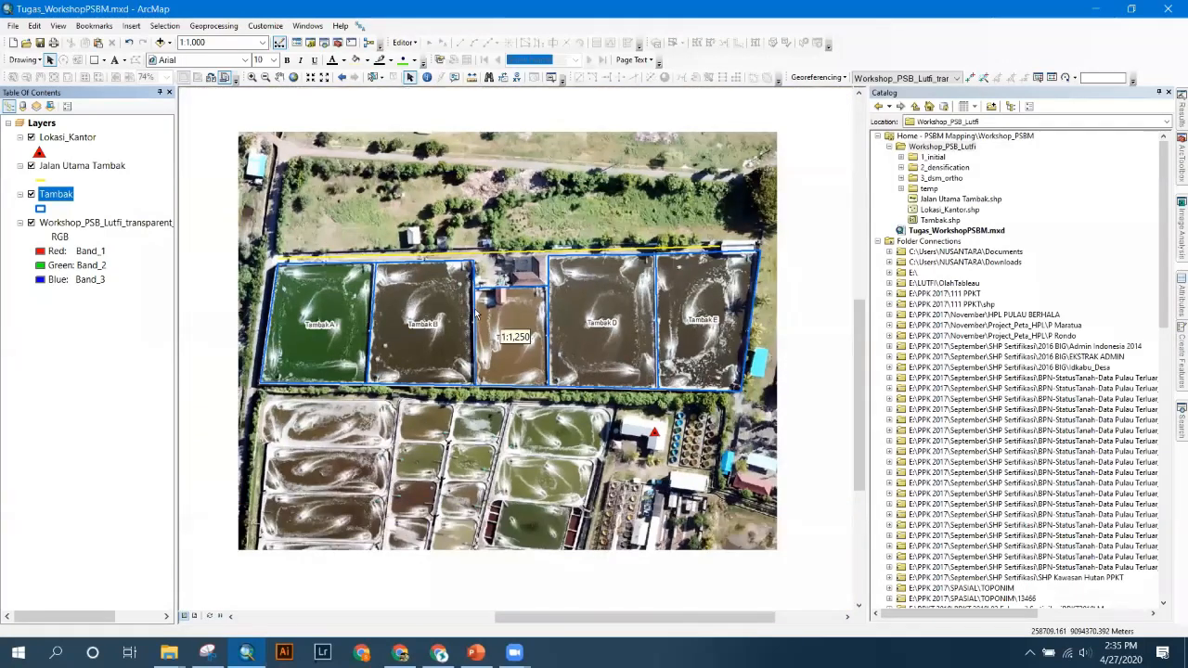
scroll(475, 310, up, 2)
drag(697, 621, 512, 615)
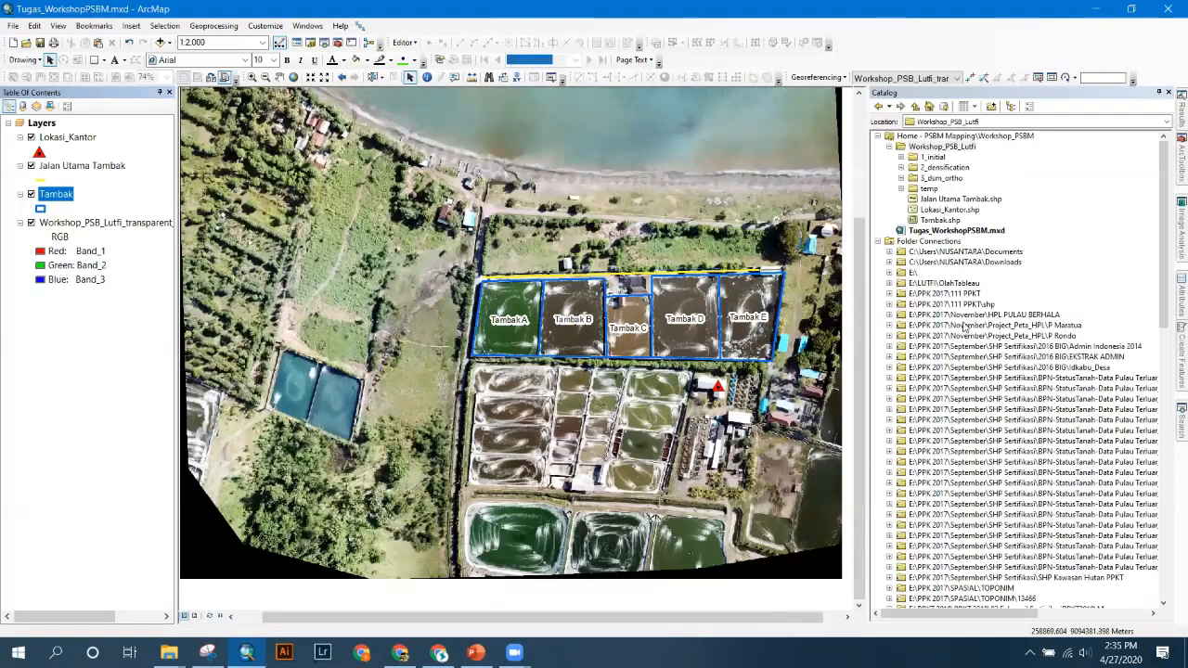
drag(861, 310, 862, 279)
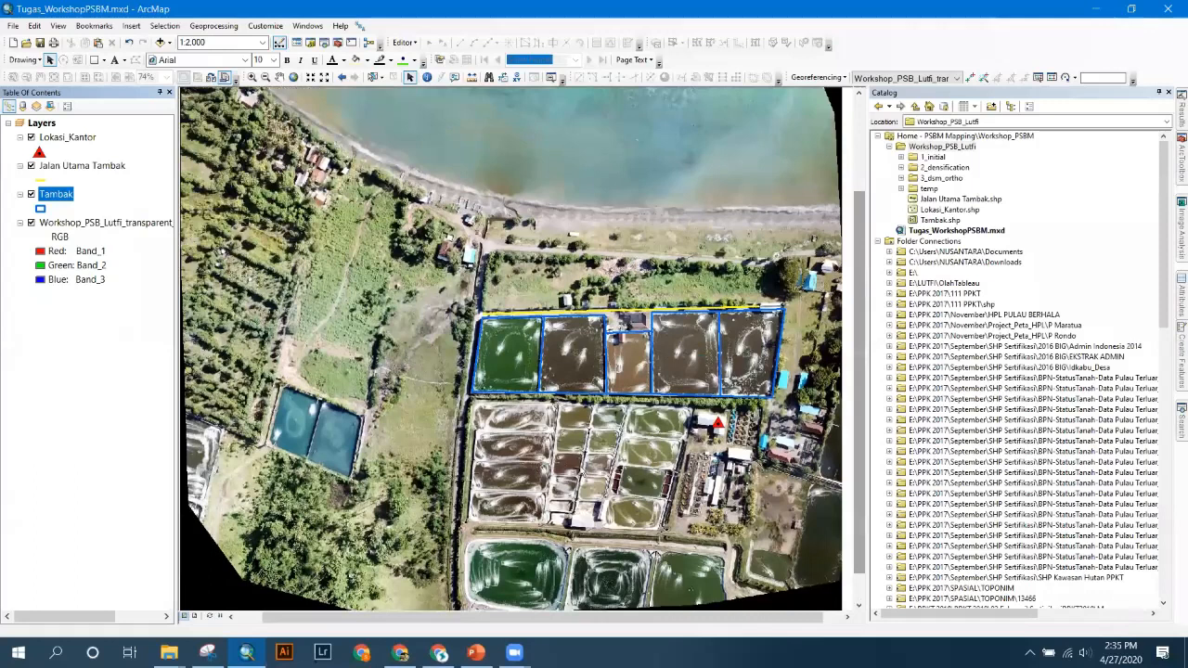
- Show the map in the page layout and set the data frame's scale to 1:1,500
drag(506, 619, 521, 618)
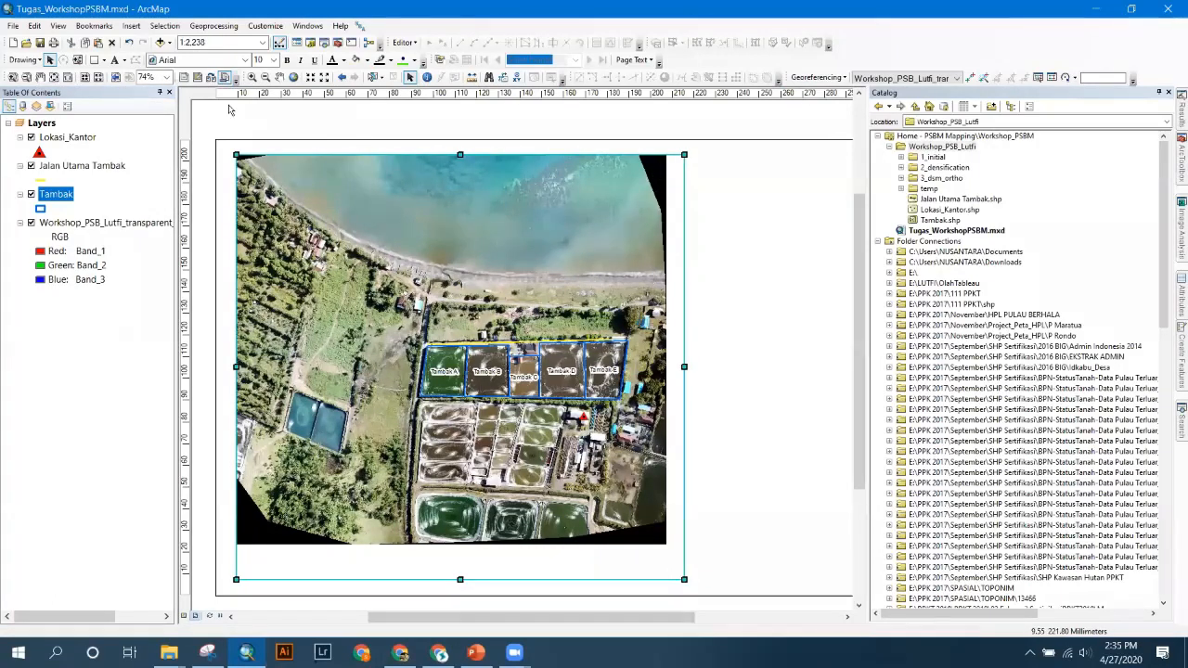
click(264, 45)
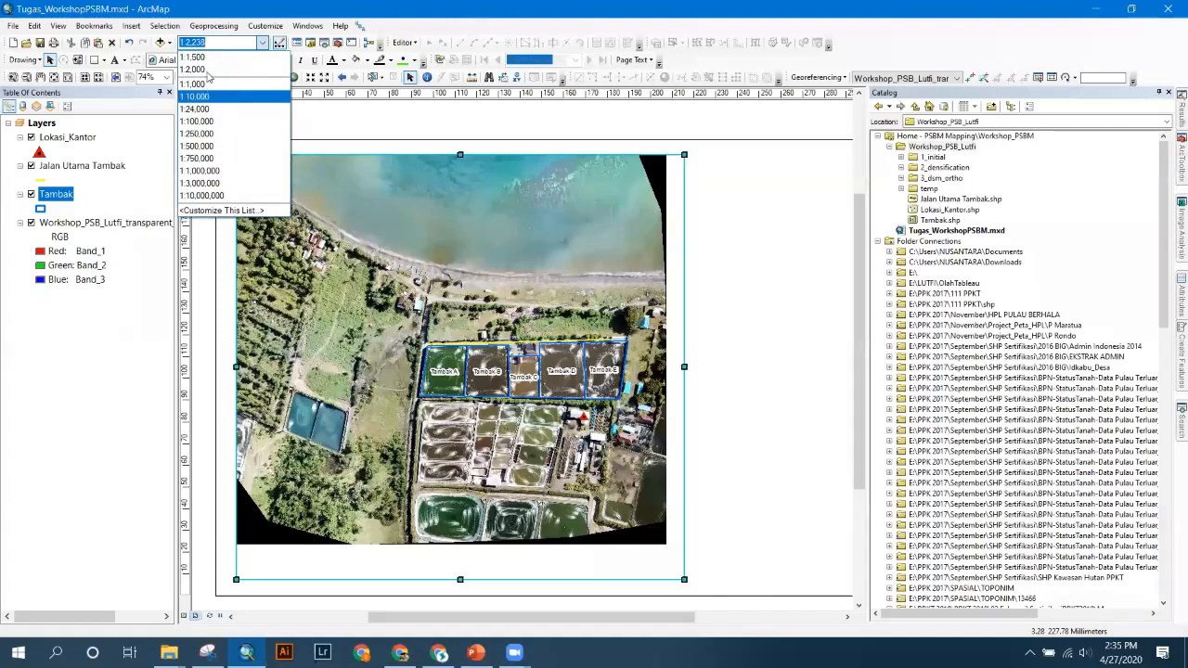
click(208, 70)
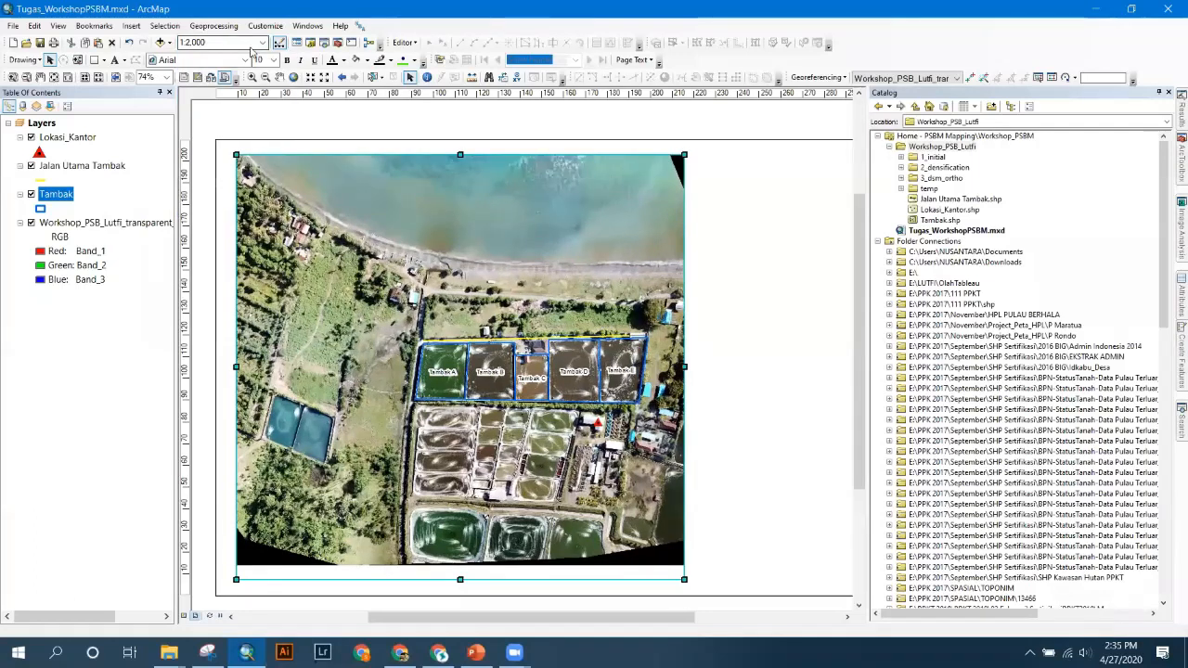
drag(225, 42, 188, 43)
text(1500)
key(Return)
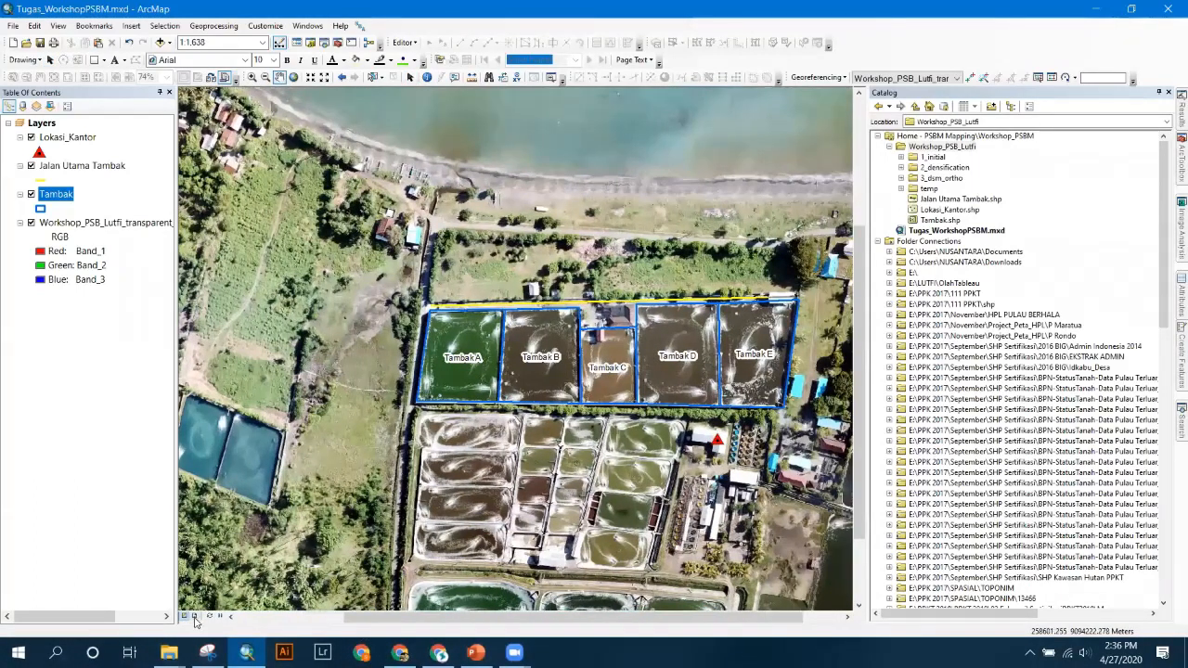
- Reposition the map so ponds Tambak A to Tambak E all fit inside the layout's data frame
click(195, 616)
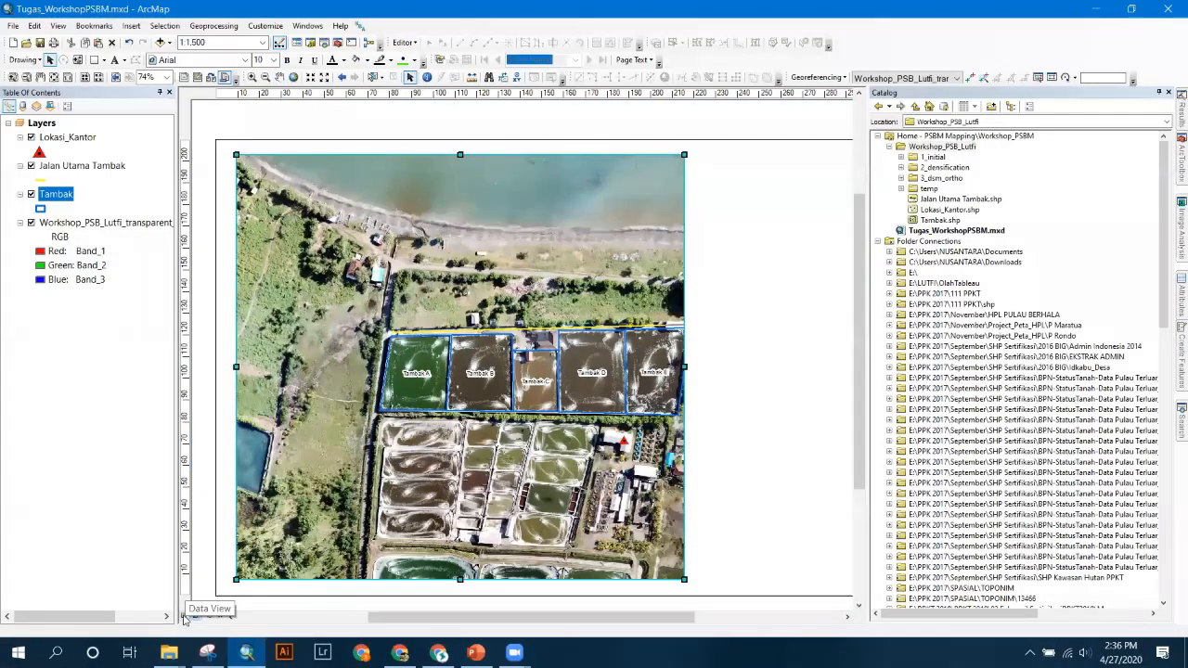
click(185, 616)
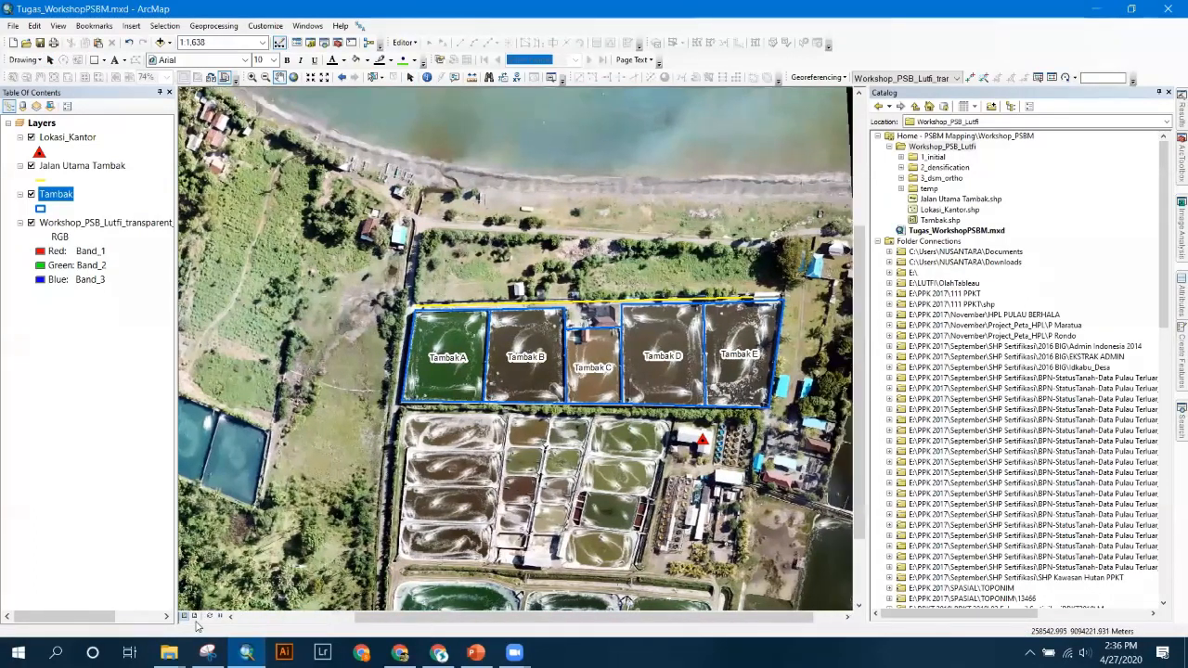
click(195, 616)
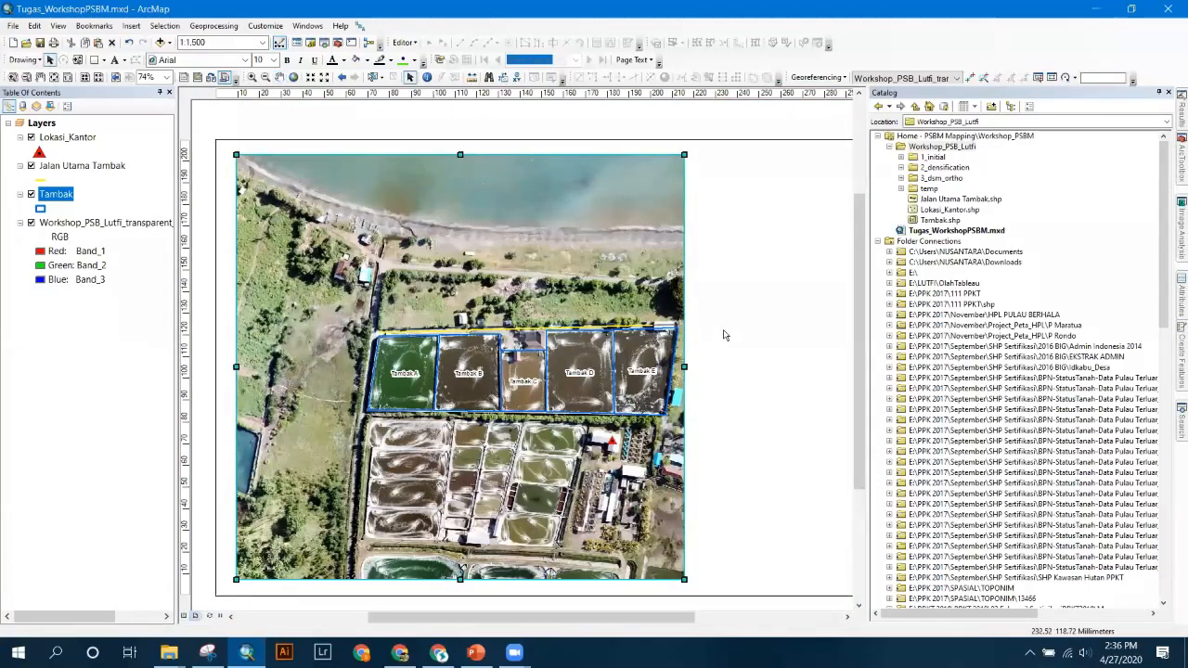
click(758, 303)
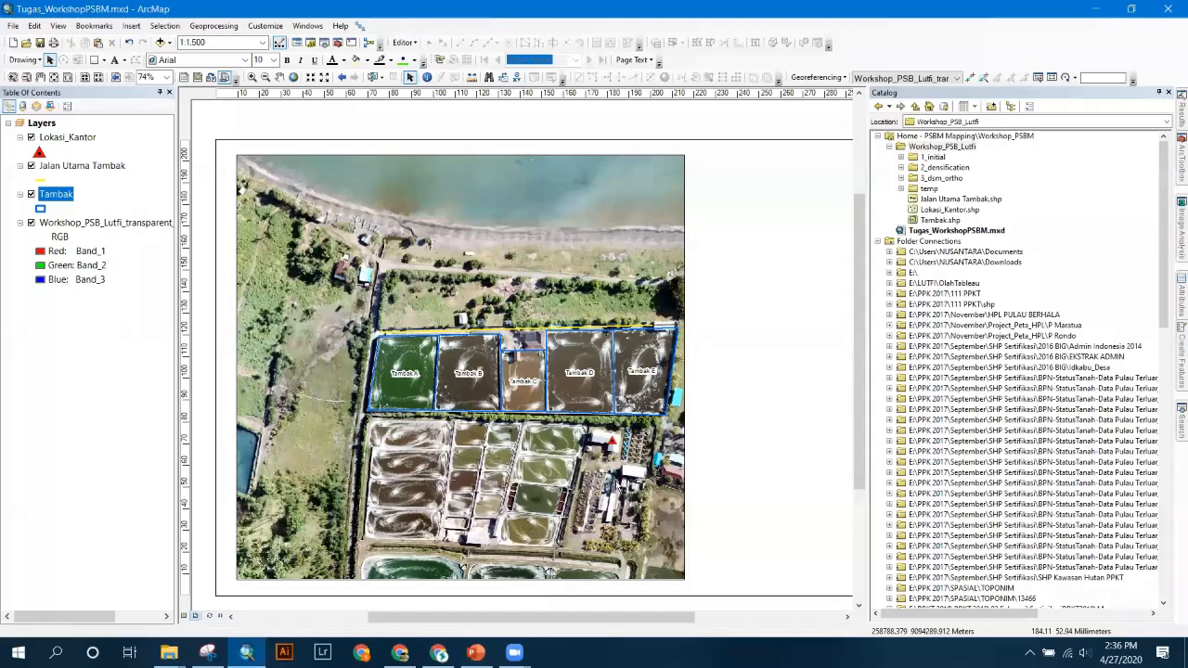
- Start a new reference grid for the Layers data frame as a graticule, keeping the grid name Graticule
click(633, 194)
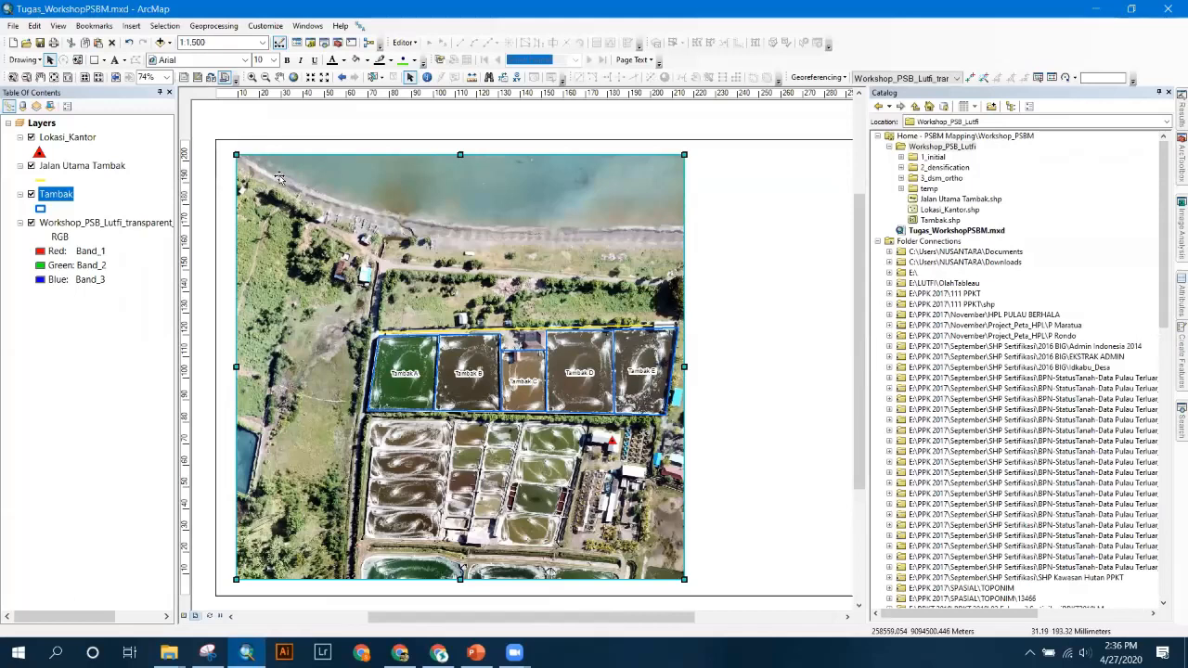
right_click(49, 125)
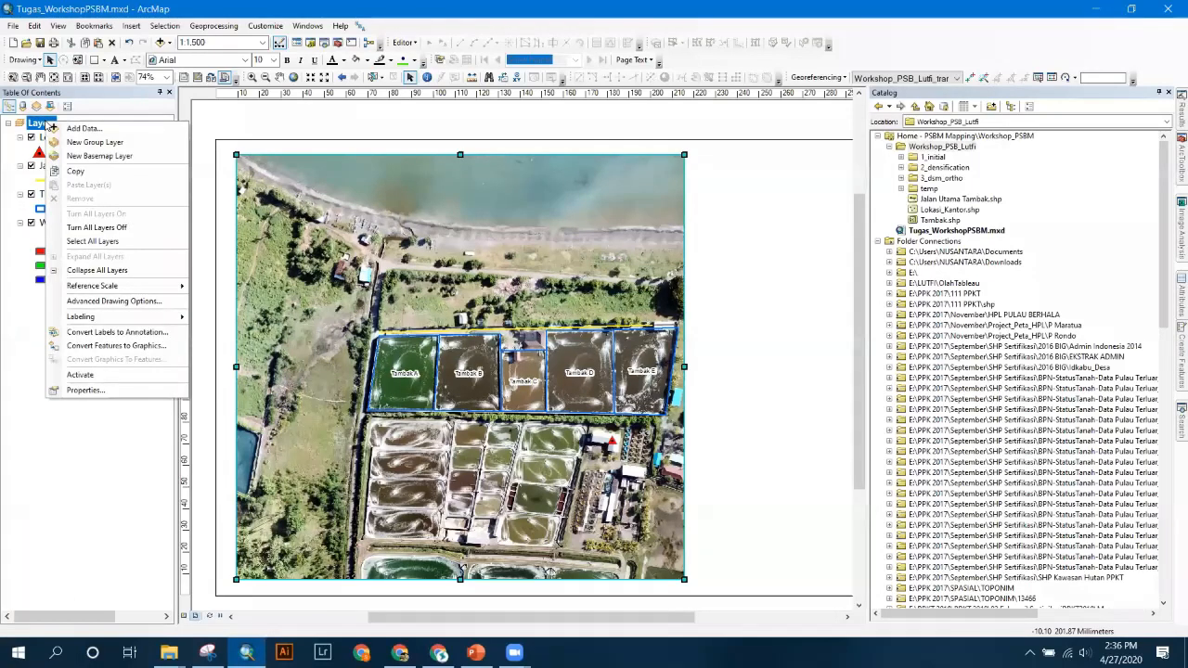
click(84, 390)
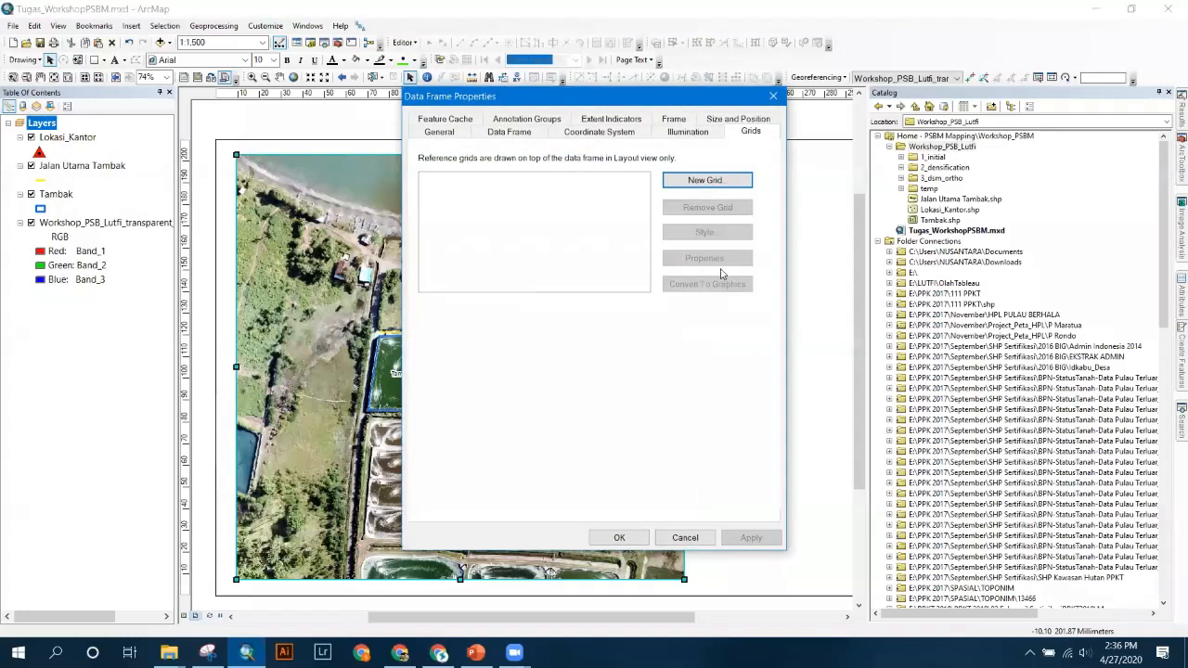
click(705, 181)
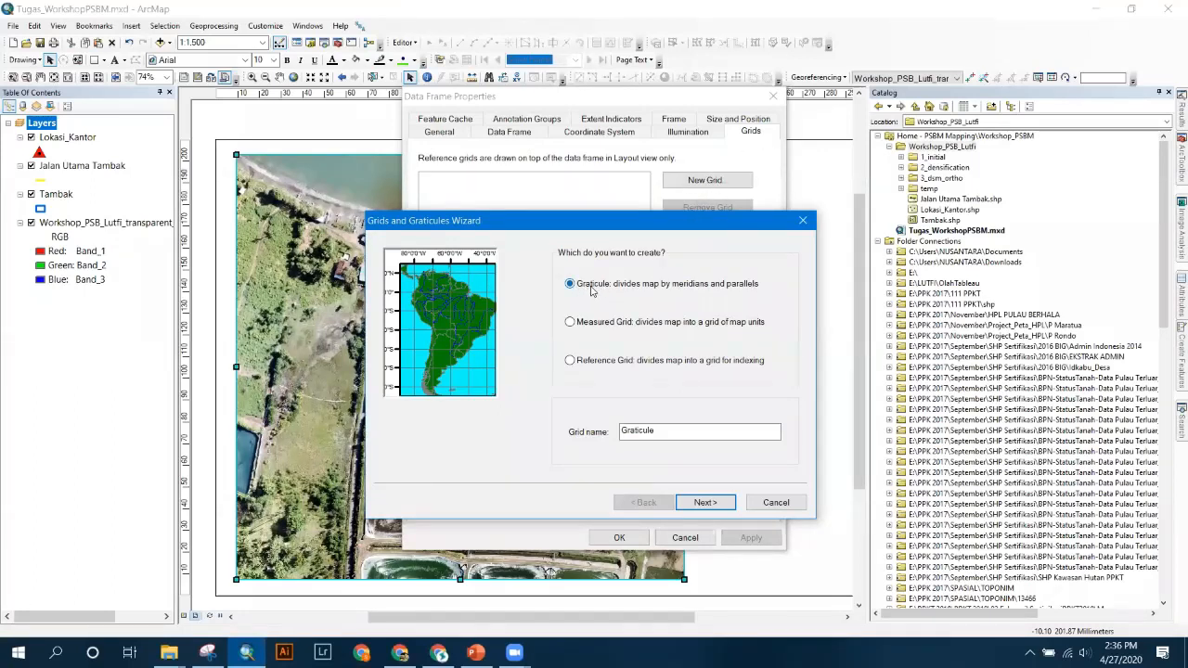
double_click(659, 433)
drag(660, 430, 607, 433)
click(690, 432)
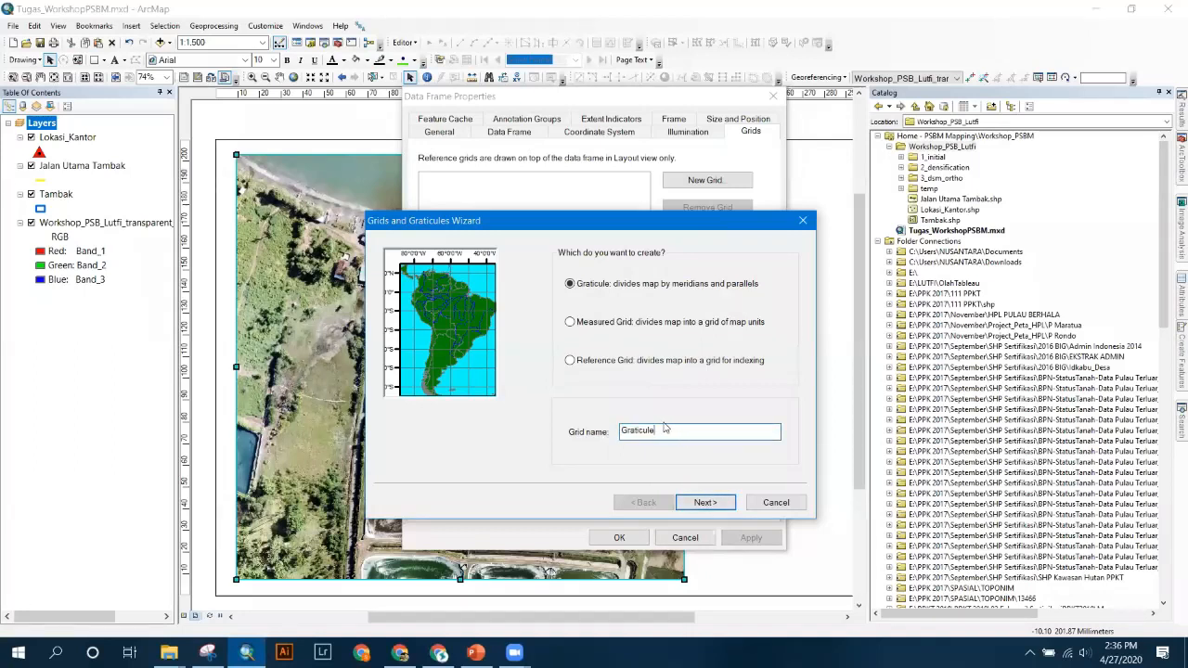
click(692, 504)
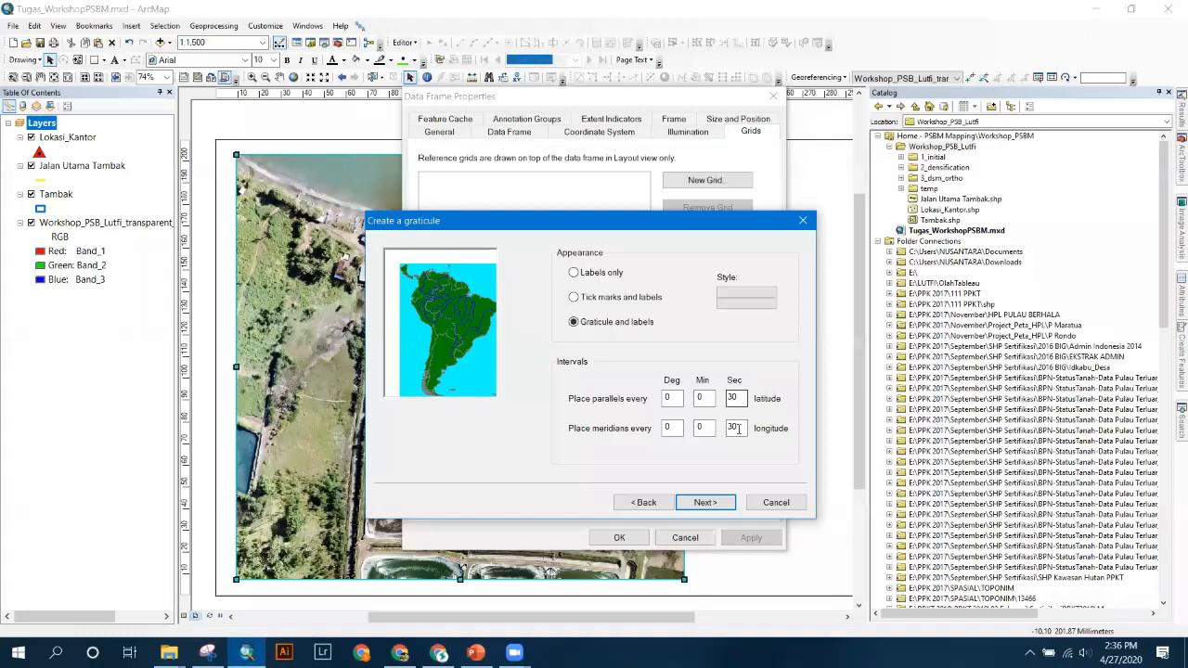
- Place the graticule's parallels and meridians every 10 seconds, accept the default axes and labels, and apply the grid
drag(740, 428, 702, 425)
text(1)
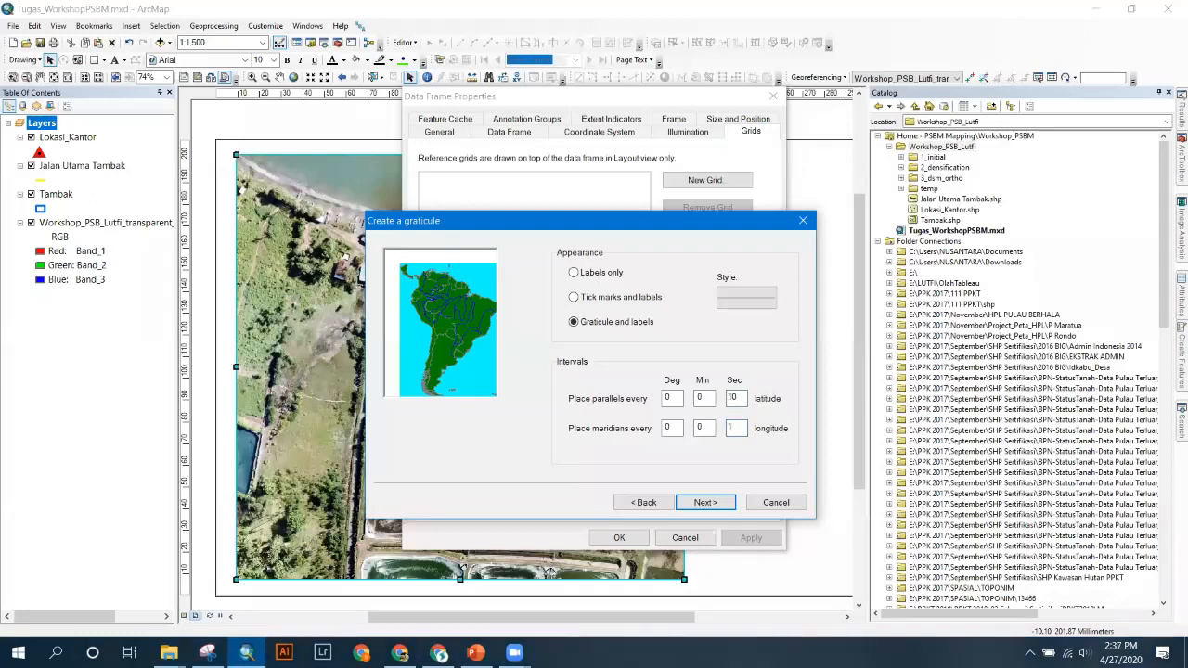
text(0)
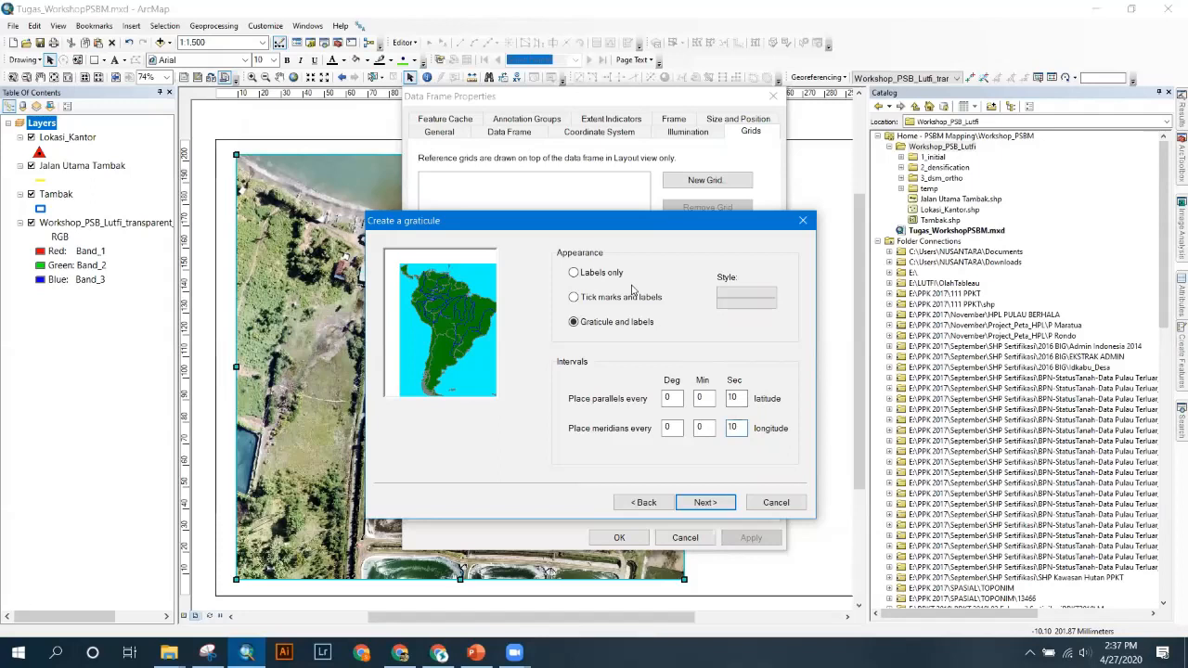
click(706, 504)
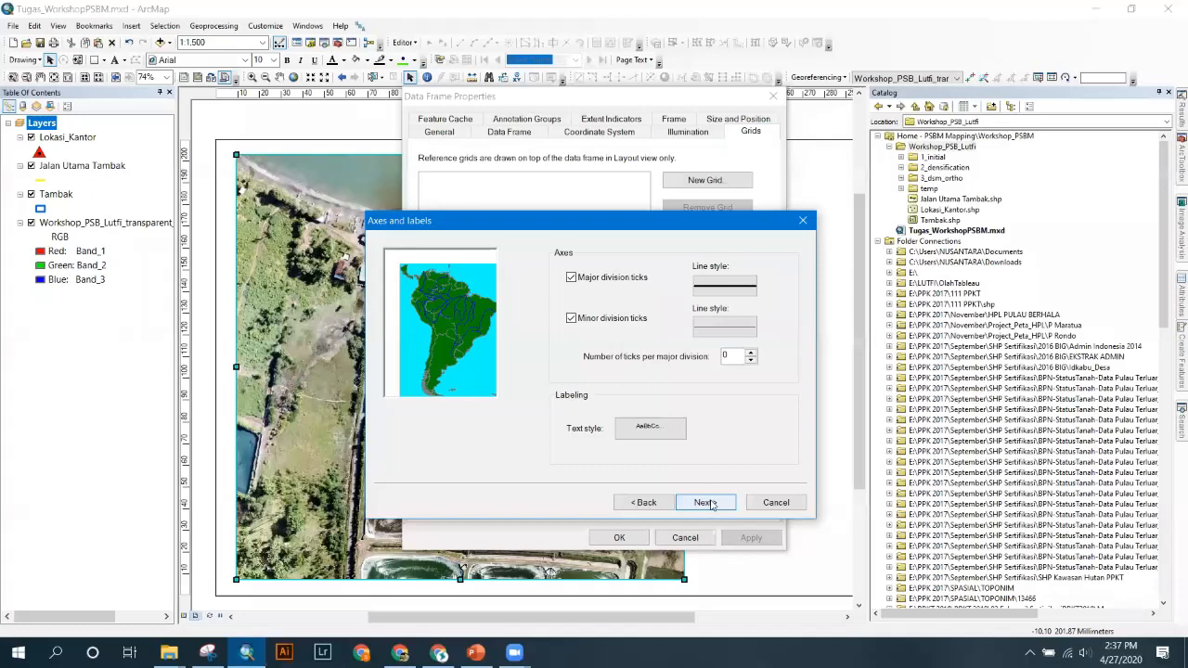
click(710, 502)
click(710, 502)
click(743, 538)
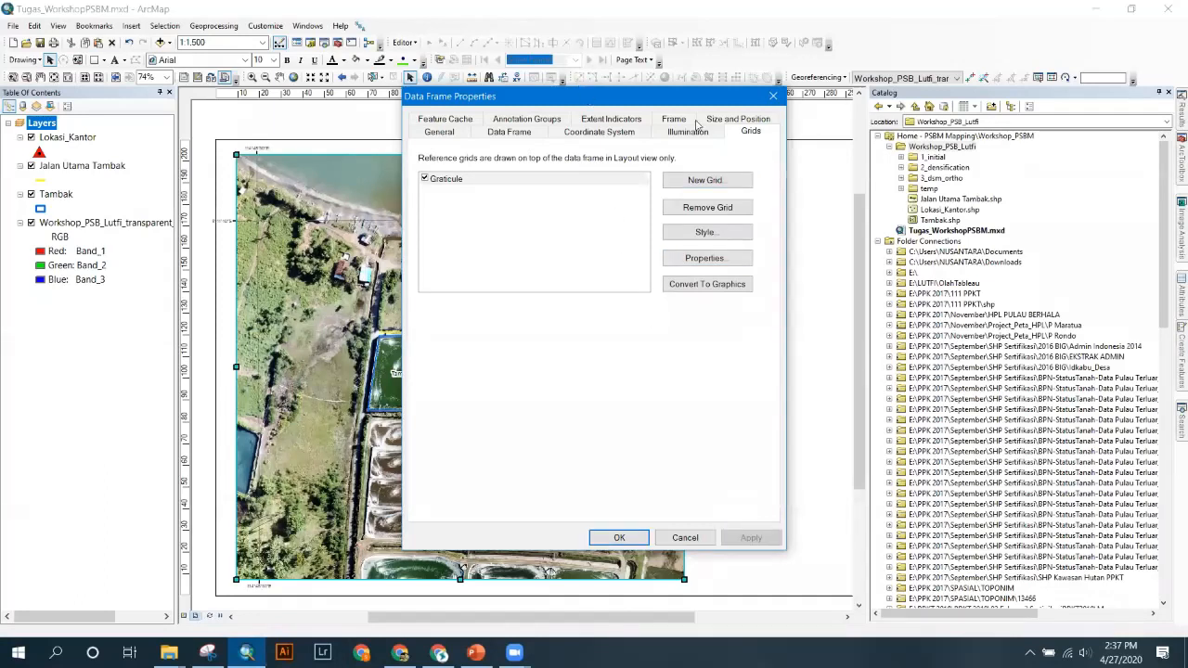
- Set the graticule's X and Y axis intervals to 2 seconds
drag(696, 123, 1068, 159)
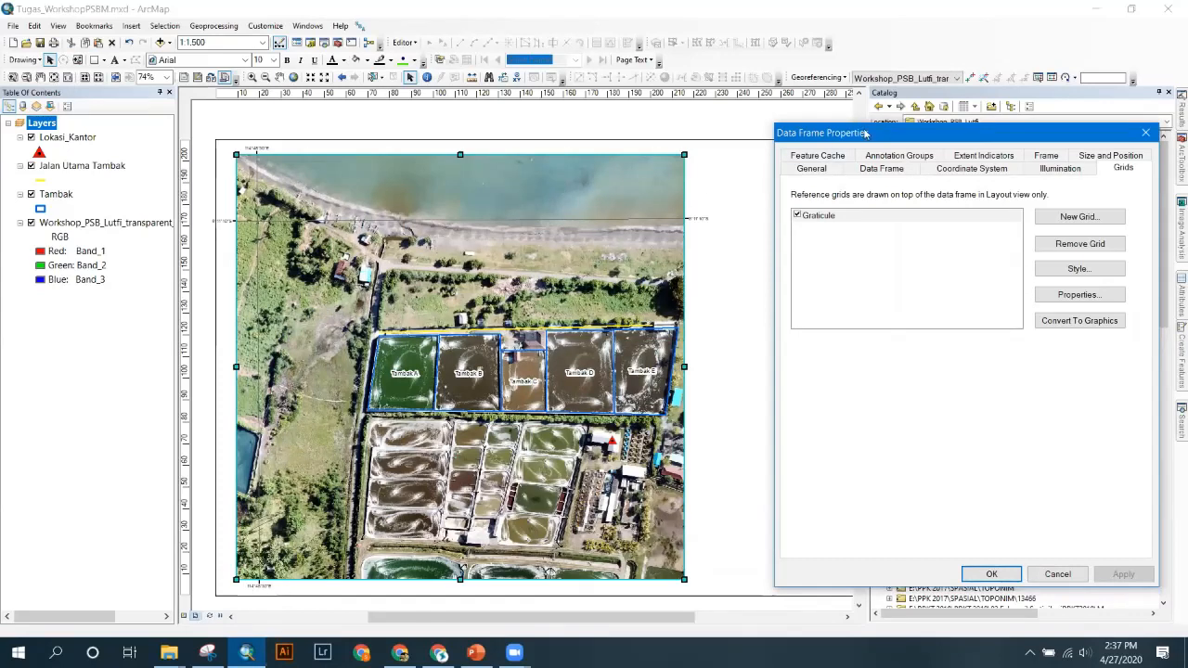
drag(885, 133, 520, 125)
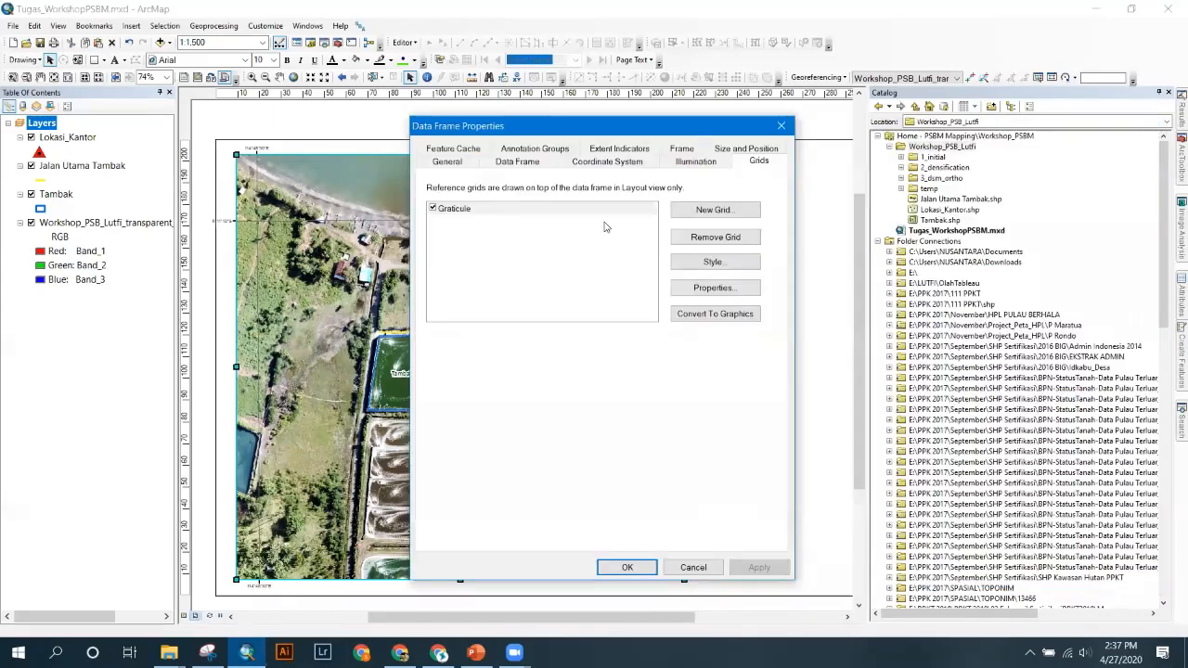
click(719, 289)
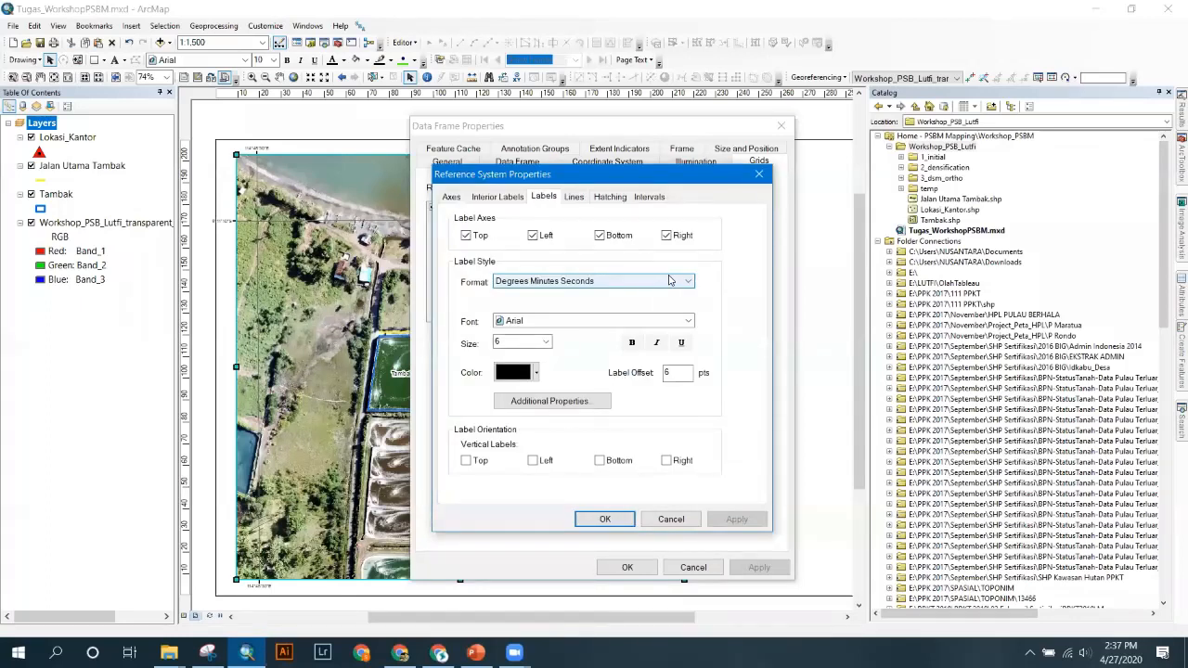
click(647, 197)
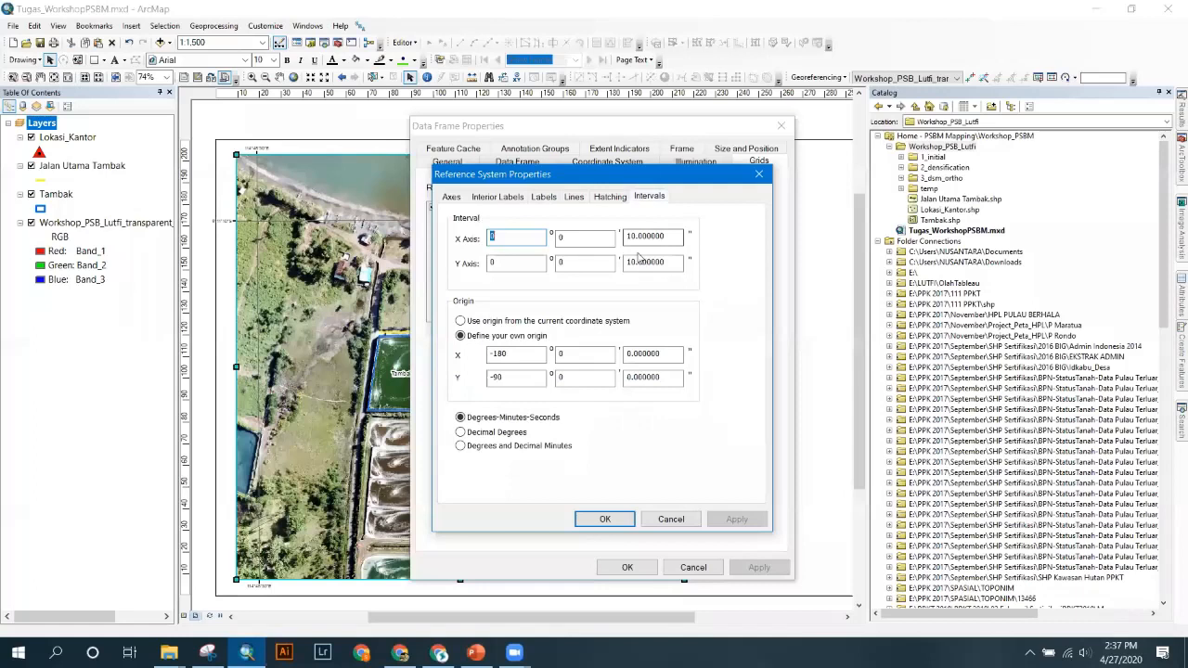
drag(626, 236, 639, 261)
text(2)
text(2)
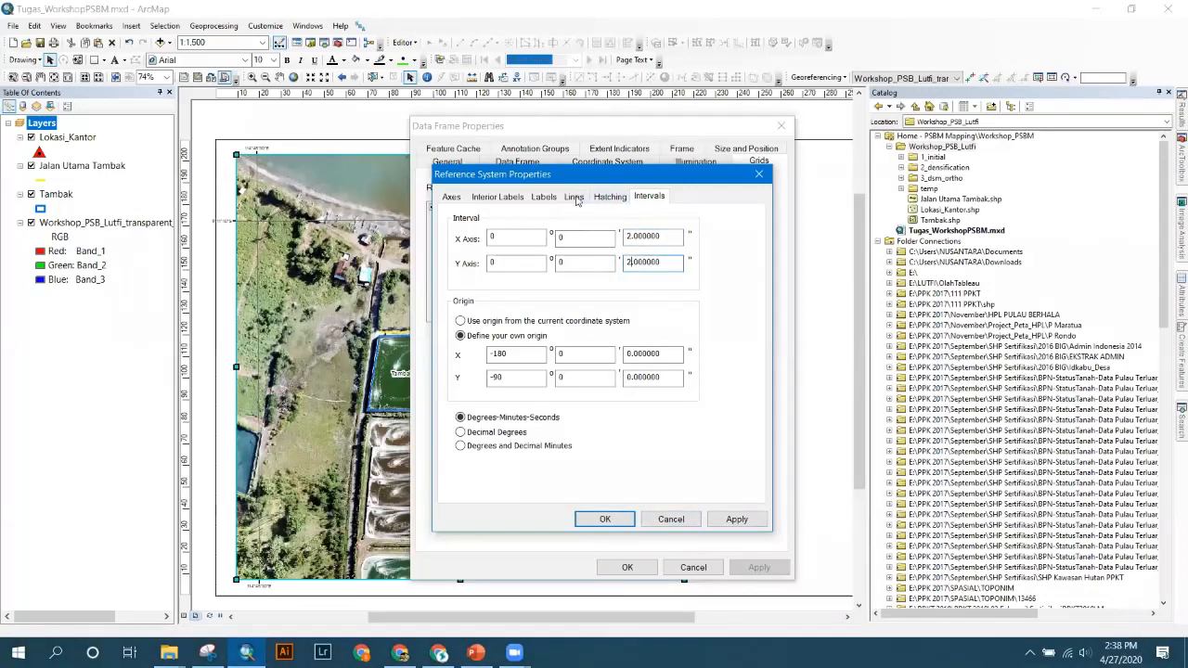
- Orient the graticule's left and right axis labels vertically, make the labels italic at size 8, and apply the changes
click(543, 197)
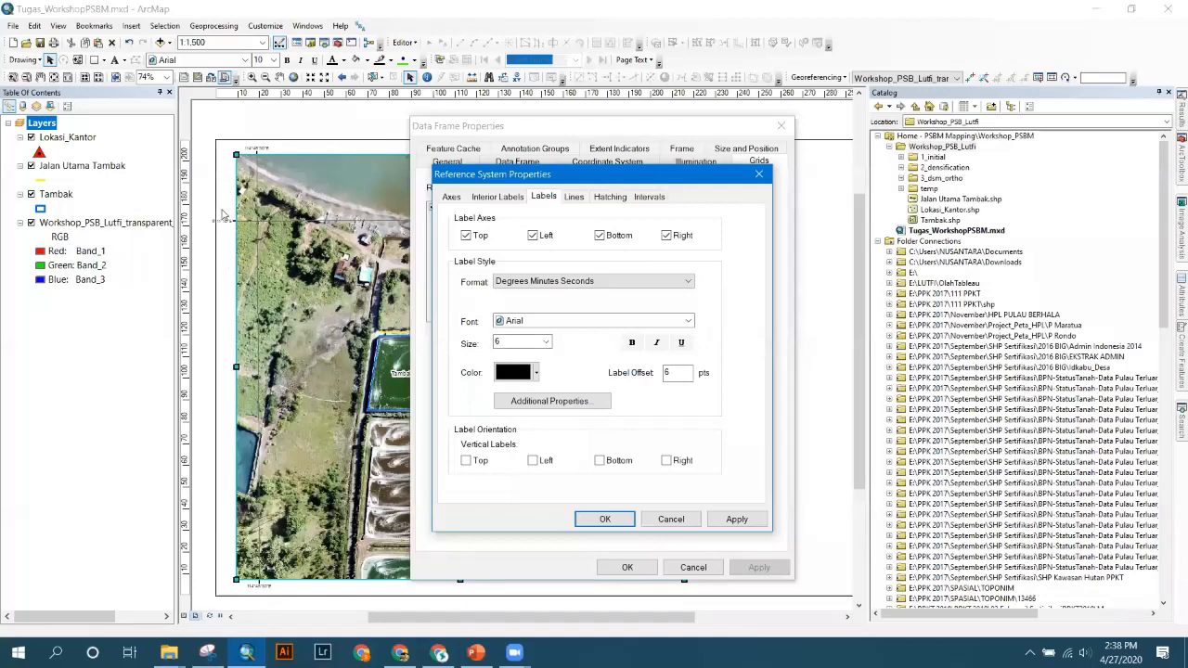
click(534, 461)
click(665, 463)
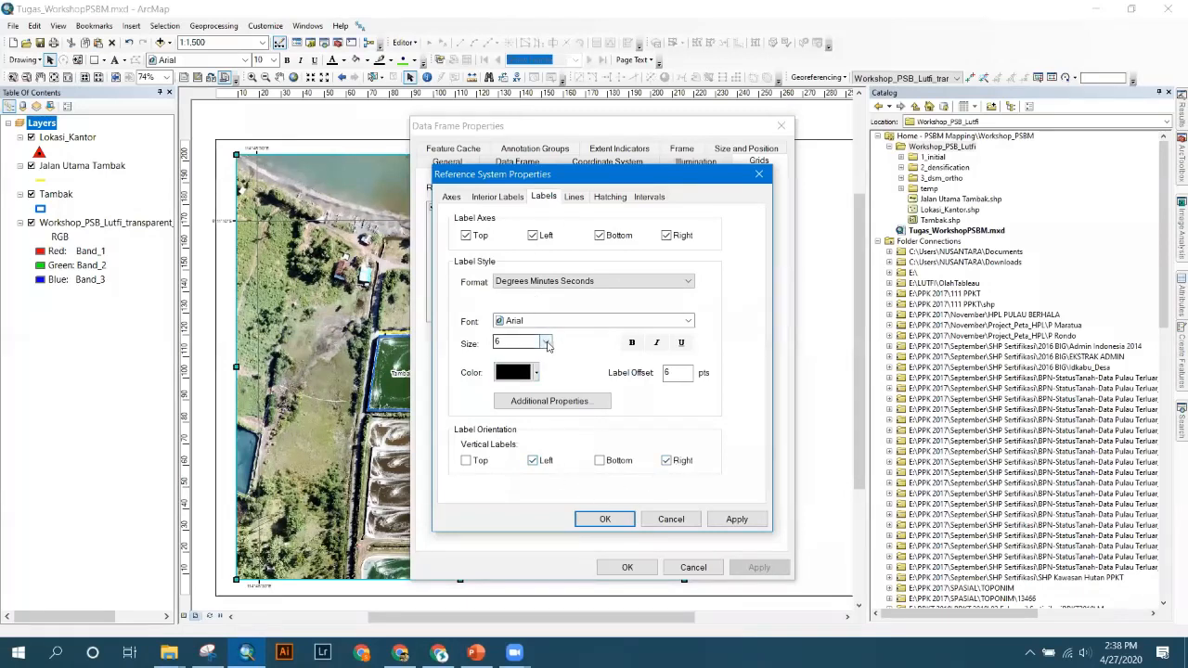
click(545, 342)
click(520, 355)
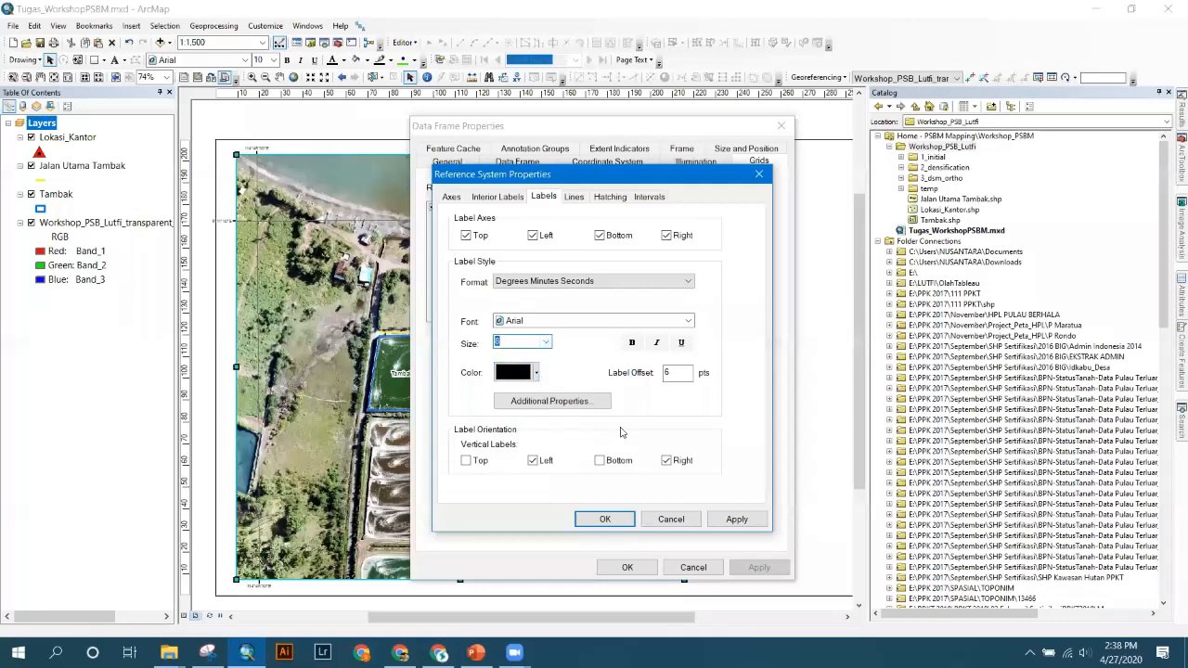
click(656, 342)
click(735, 520)
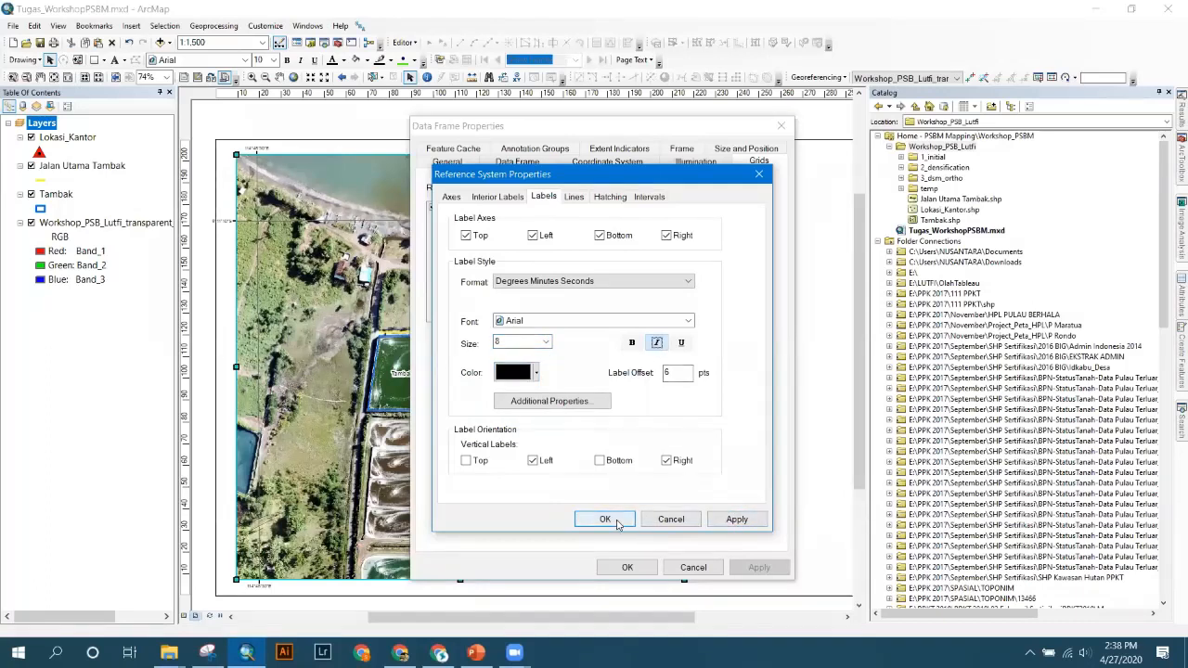
click(616, 523)
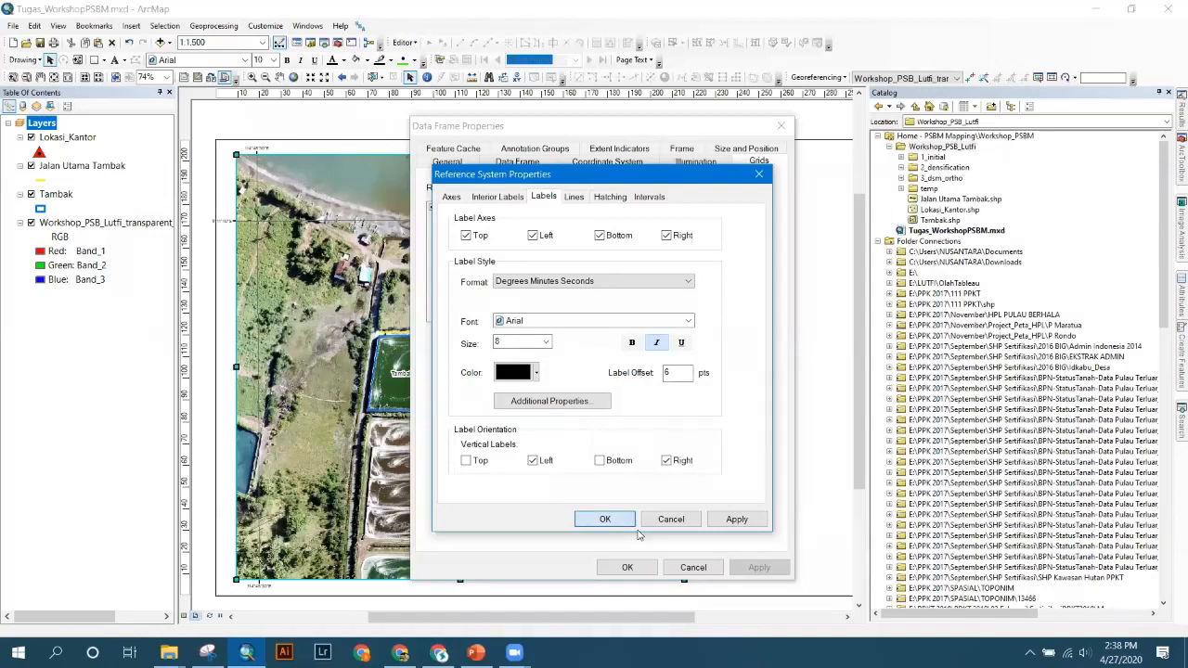
click(759, 567)
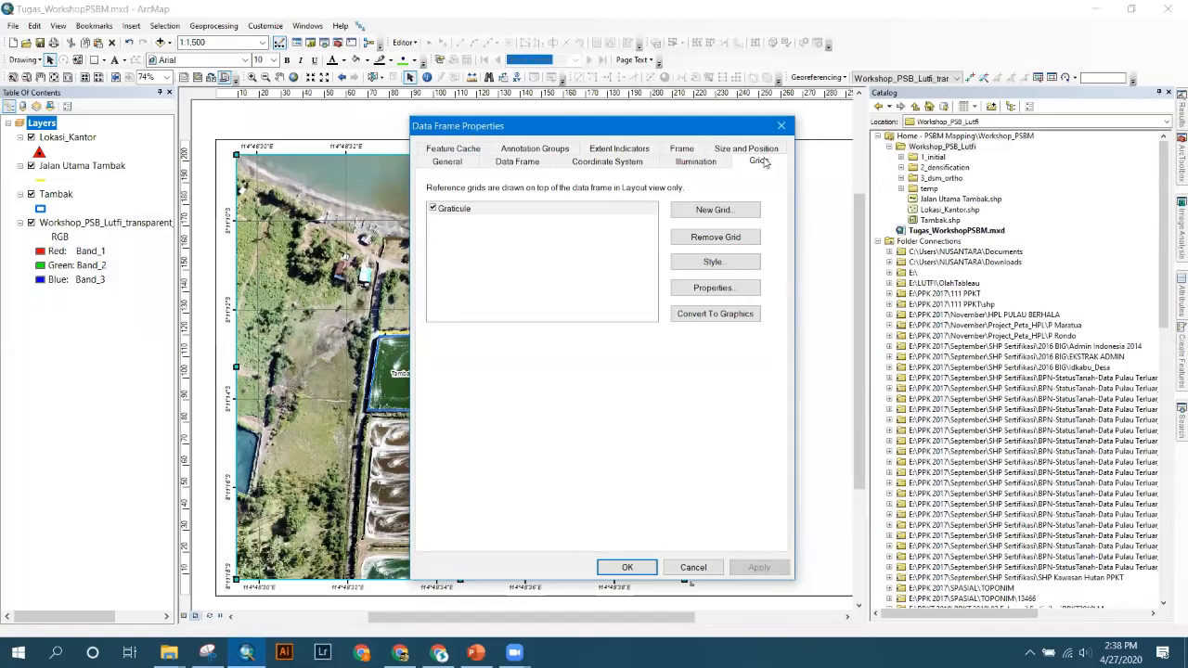
- Change the graticule's grid line symbol to bright blue with a width of 1, and apply it to the data frame
drag(650, 126, 792, 145)
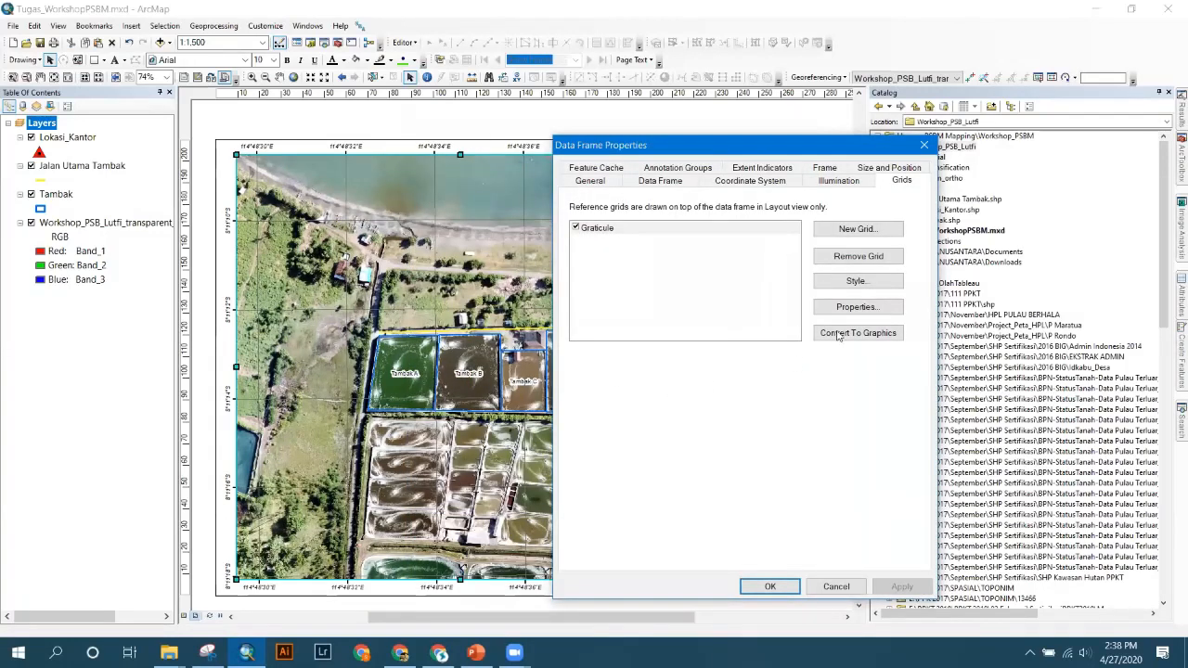
click(859, 307)
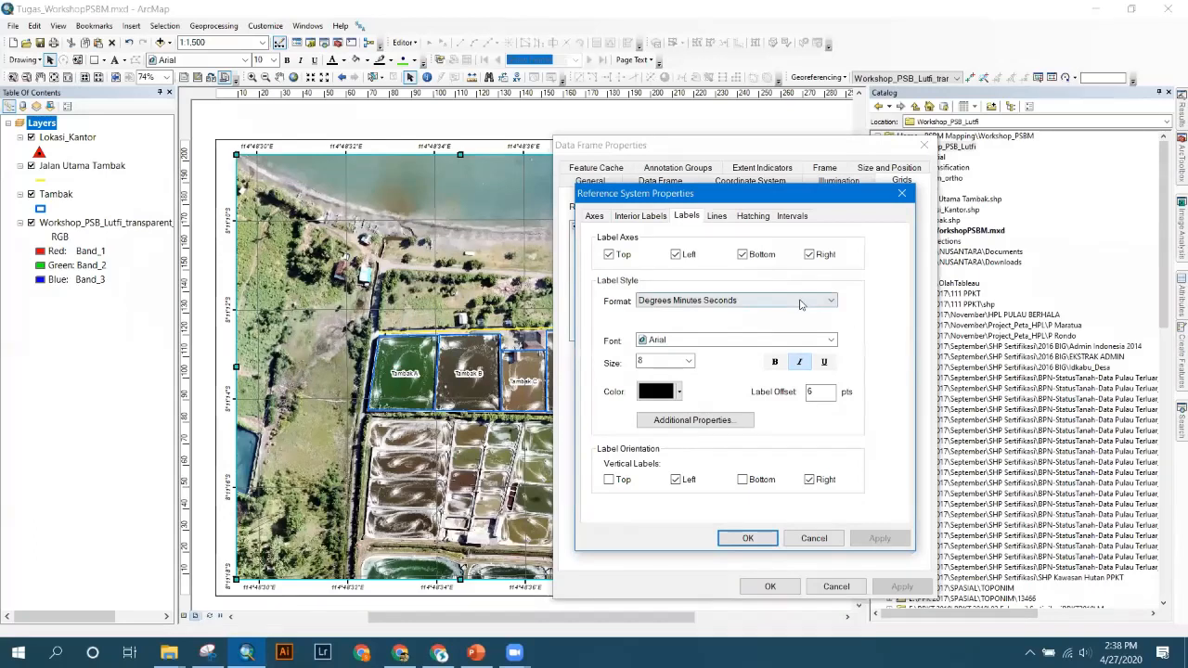
click(716, 219)
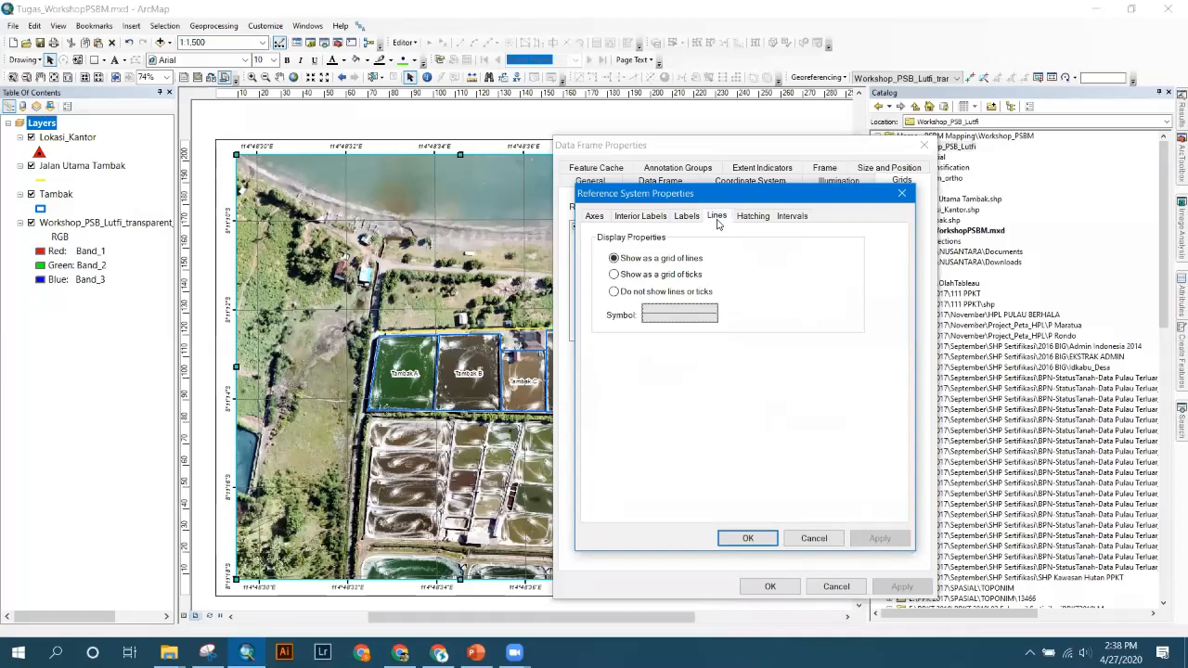
click(685, 318)
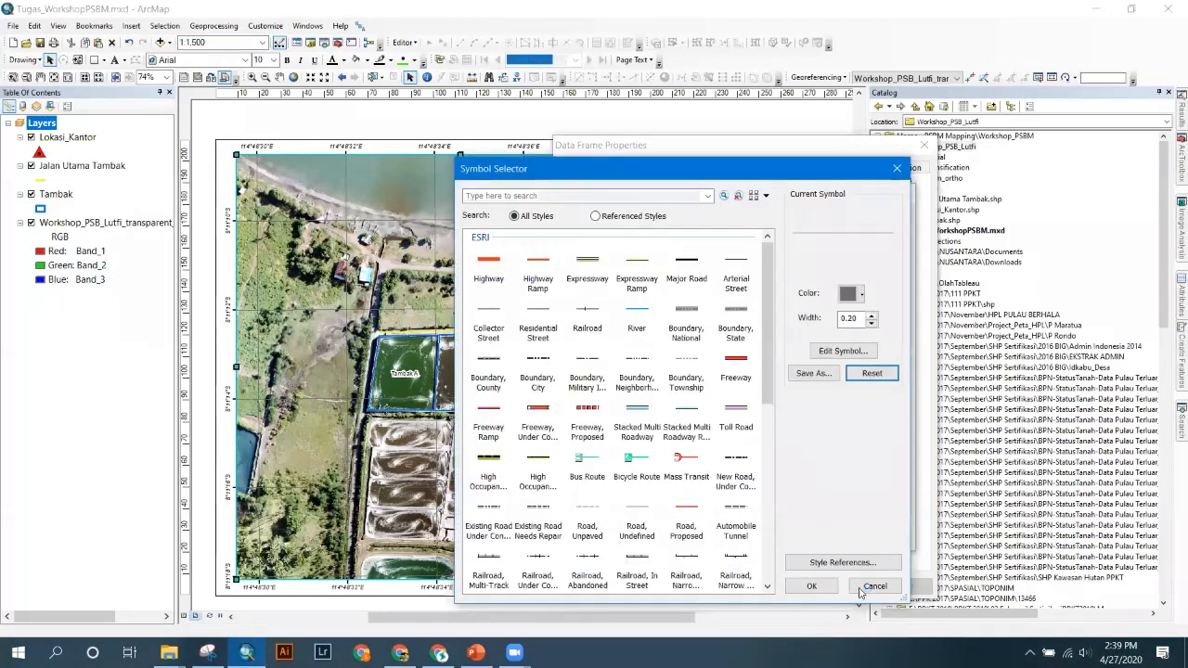
click(859, 586)
click(665, 320)
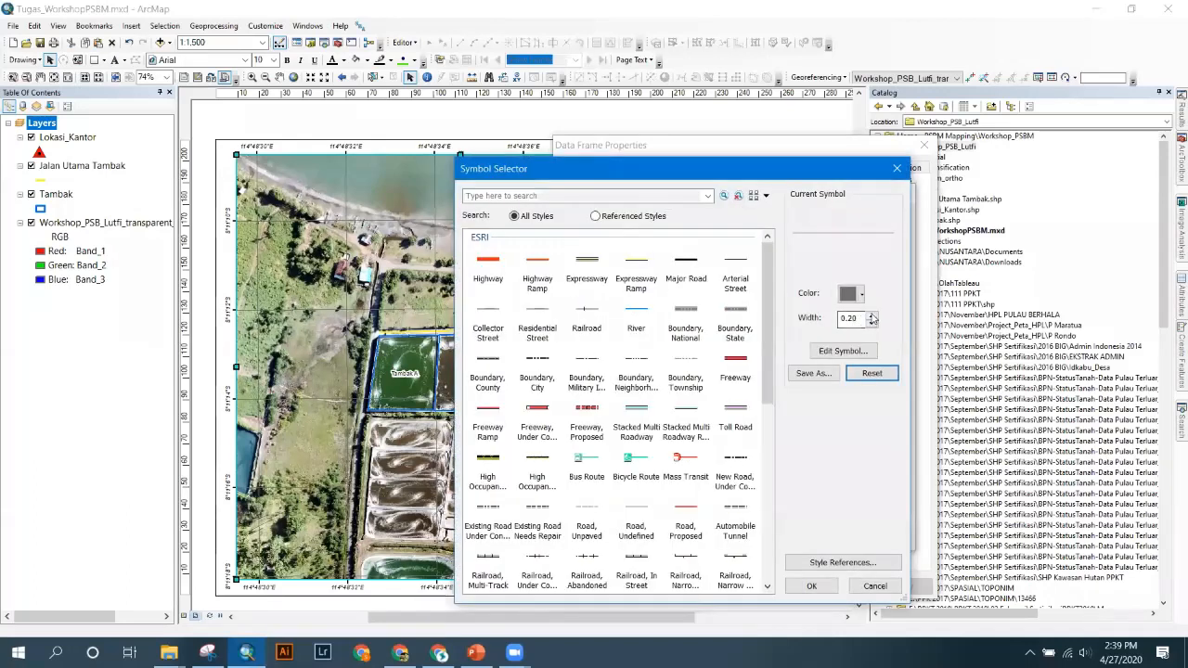
click(854, 293)
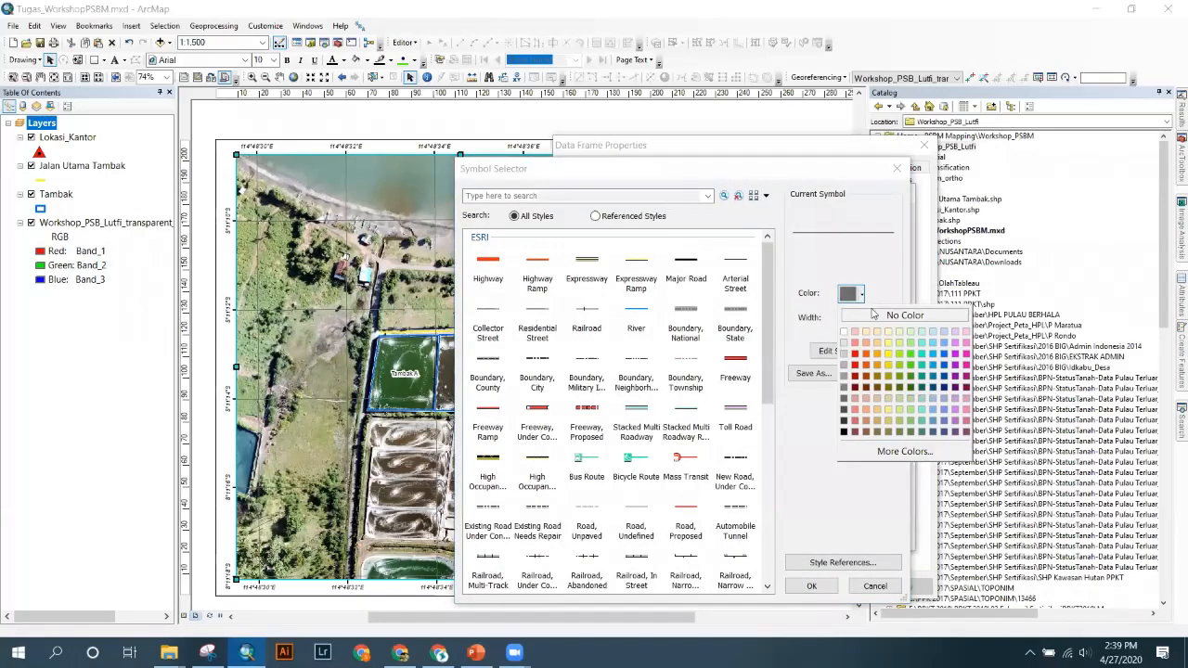
click(934, 360)
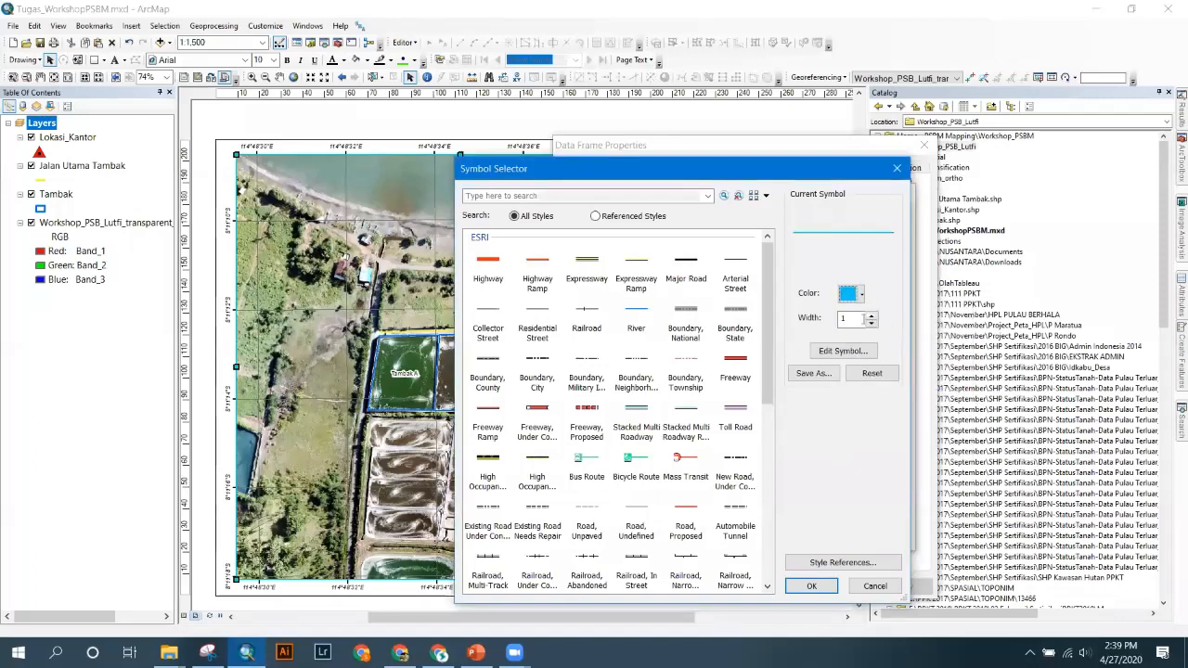
click(804, 586)
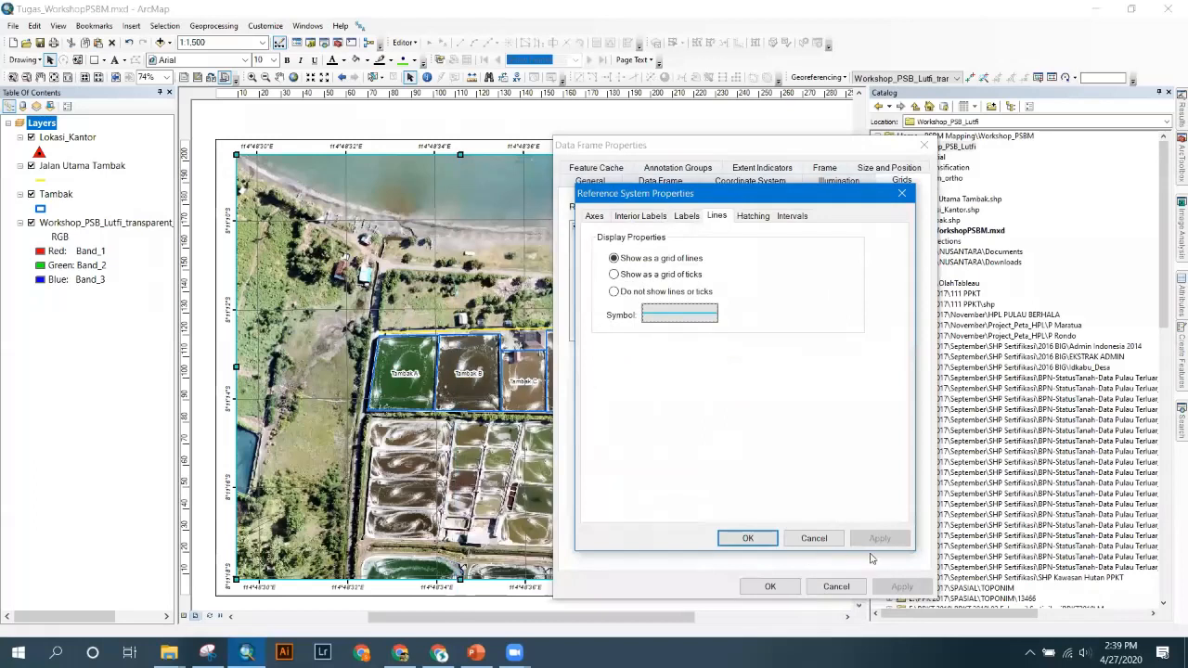
click(772, 539)
click(902, 587)
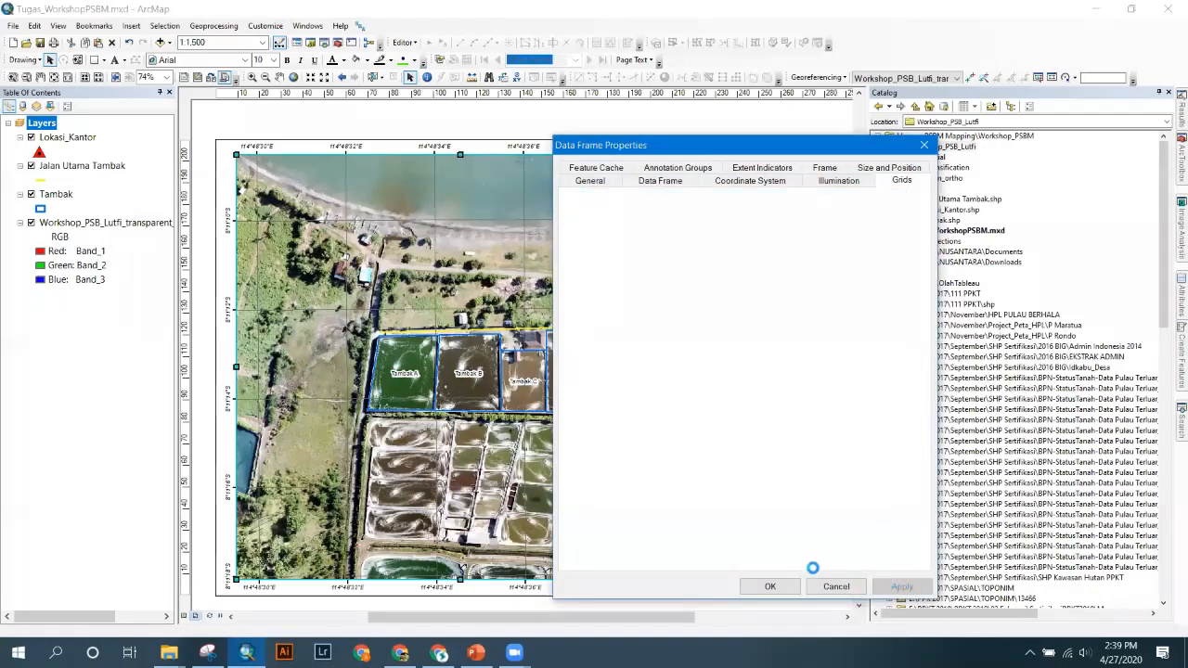
click(768, 587)
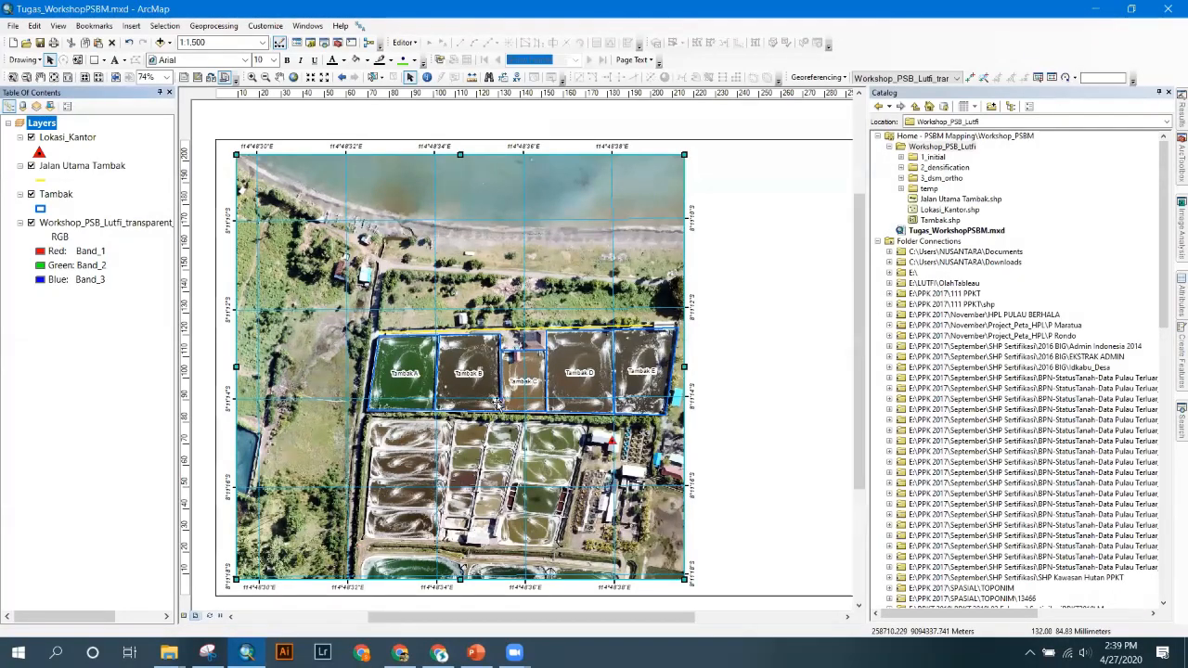
- Lower the top edge of the map's data frame slightly to leave more room for the upper coordinate labels
drag(460, 155, 459, 159)
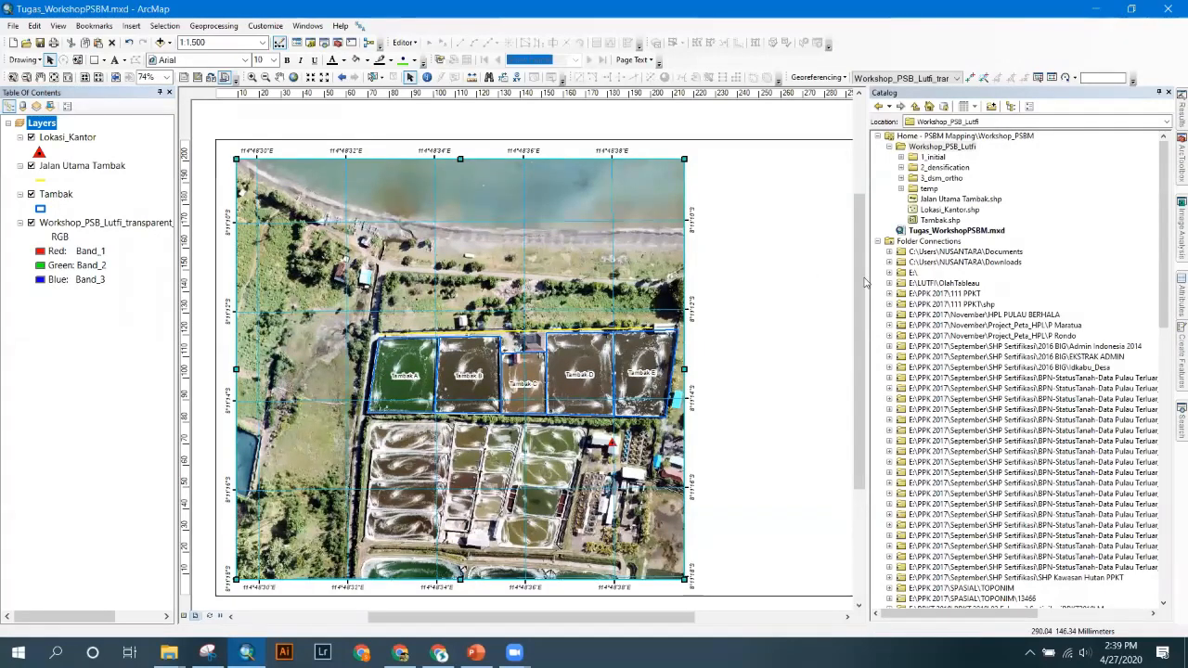
drag(692, 616, 688, 616)
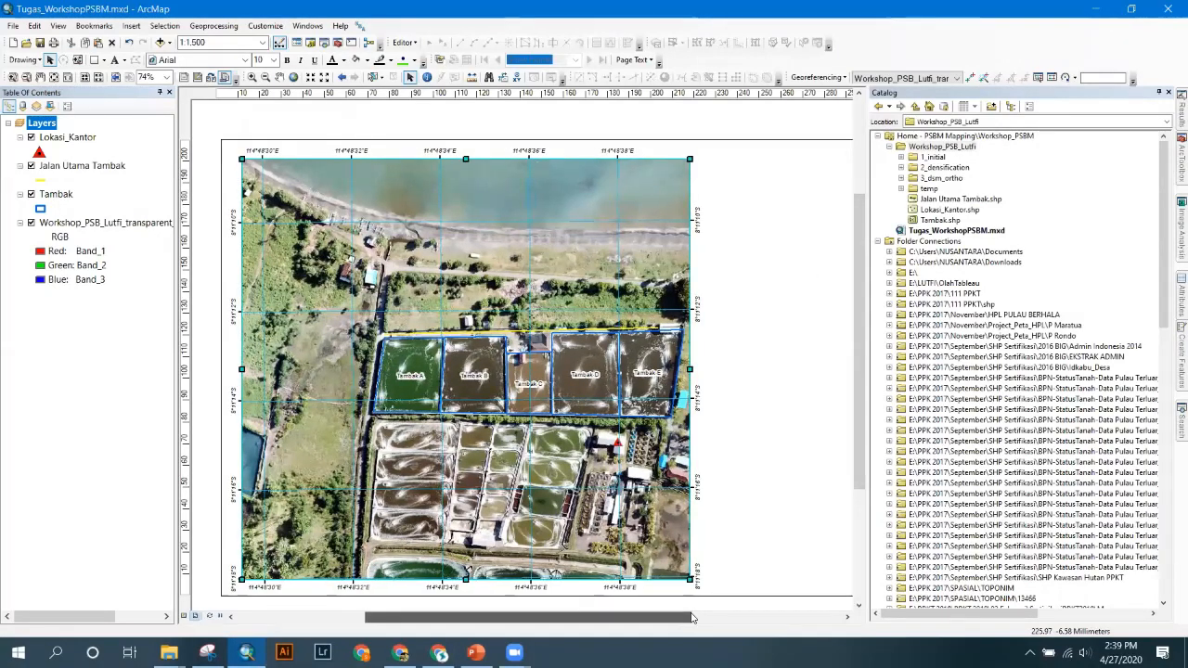
scroll(696, 323, down, 1)
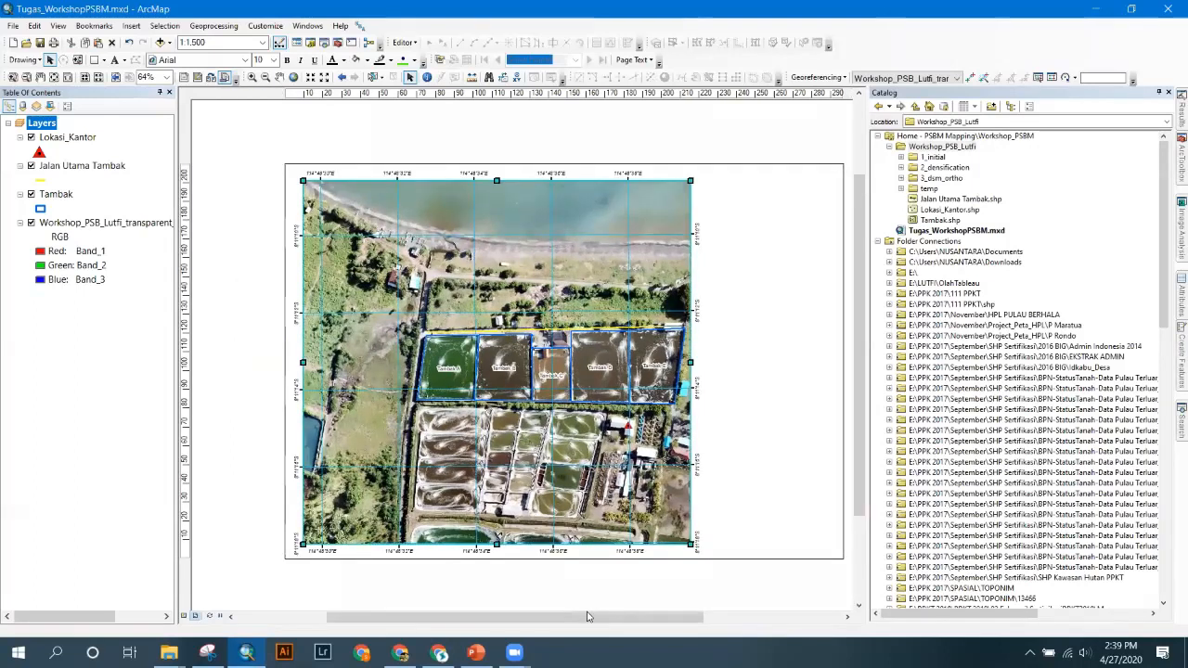
drag(640, 620, 633, 620)
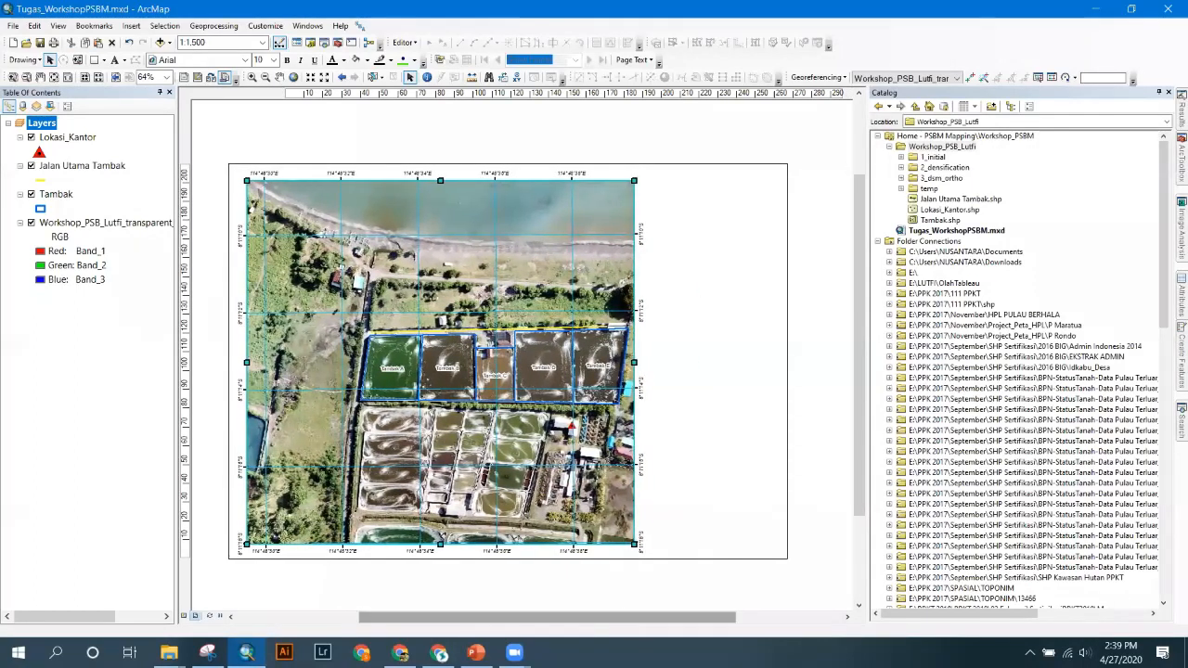
- Draw a rectangle about 293 by 207 mm just inside the page edges, enclosing the whole map layout
mouse_move(400, 653)
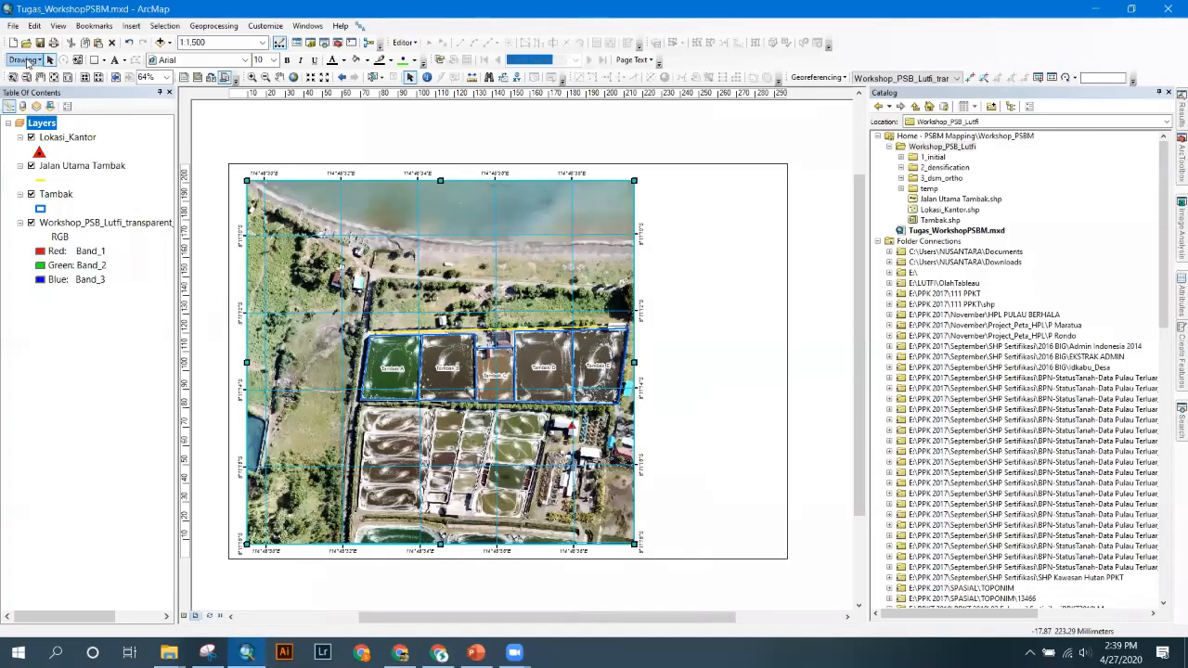
click(26, 61)
click(48, 60)
click(27, 62)
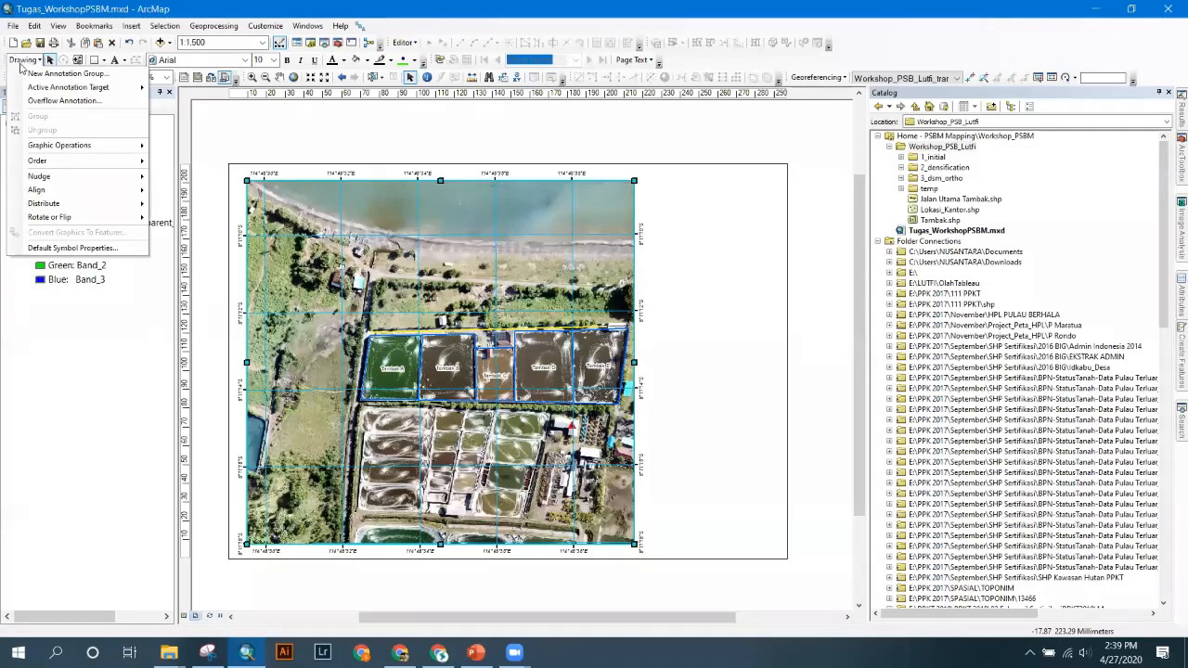
click(93, 58)
click(94, 60)
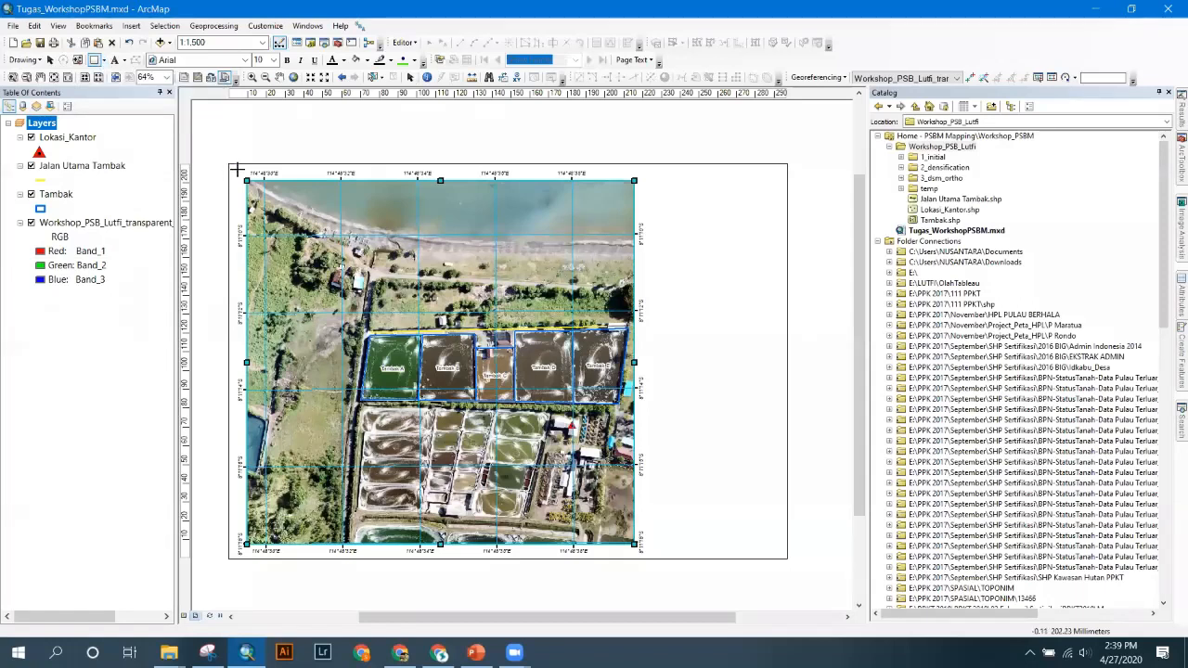
mouse_move(700, 428)
mouse_down()
mouse_move(785, 520)
mouse_move(785, 555)
mouse_up()
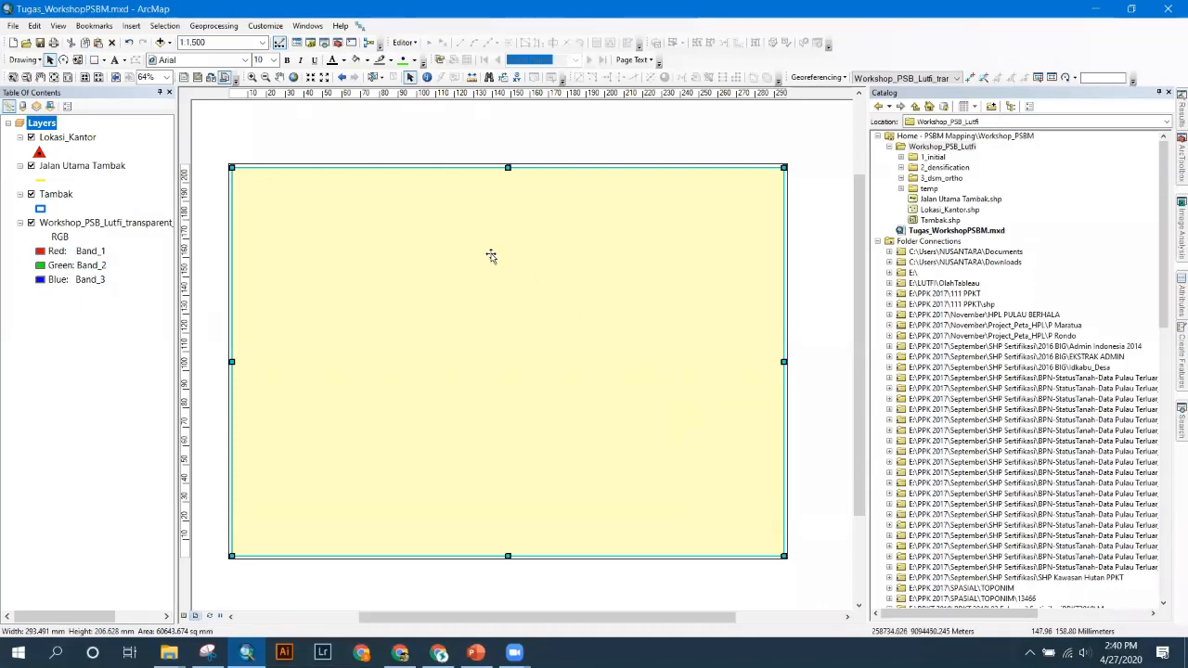
- Set the page border rectangle to no fill colour with a black outline, and apply the symbol
double_click(278, 230)
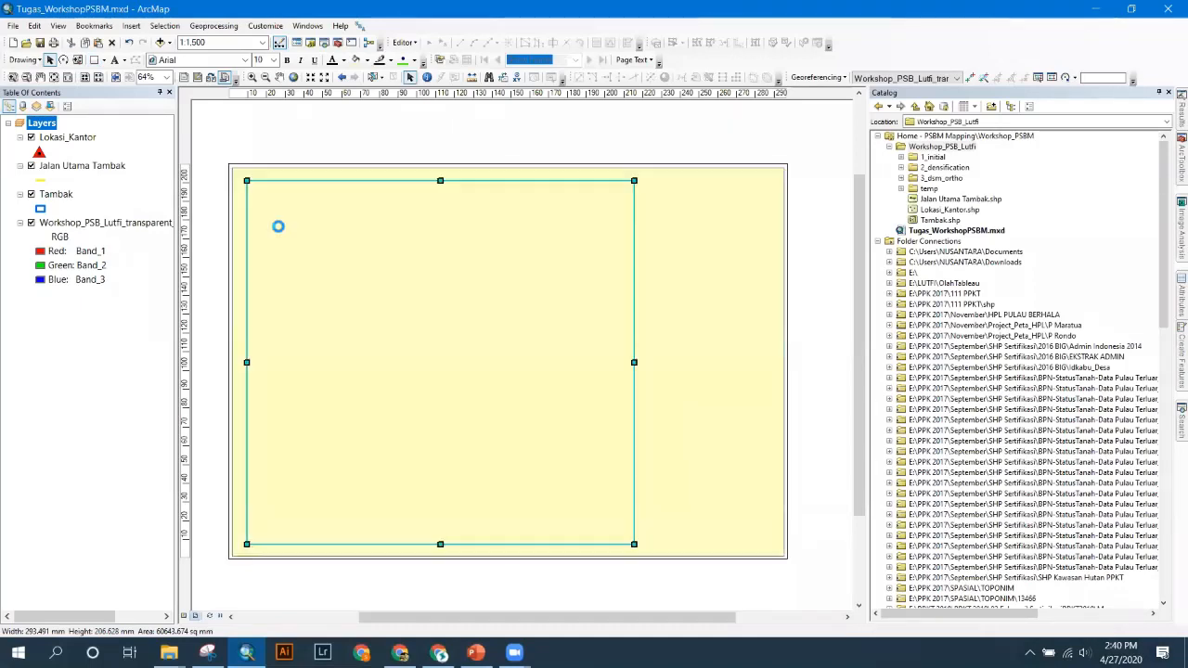
click(546, 258)
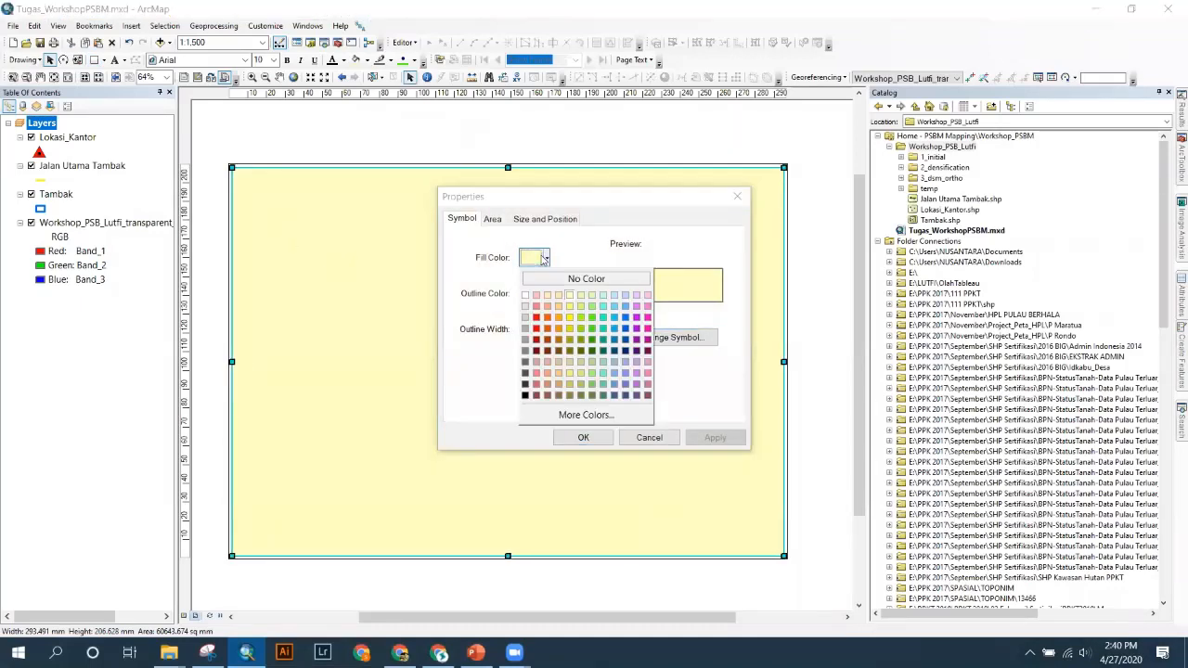
click(553, 279)
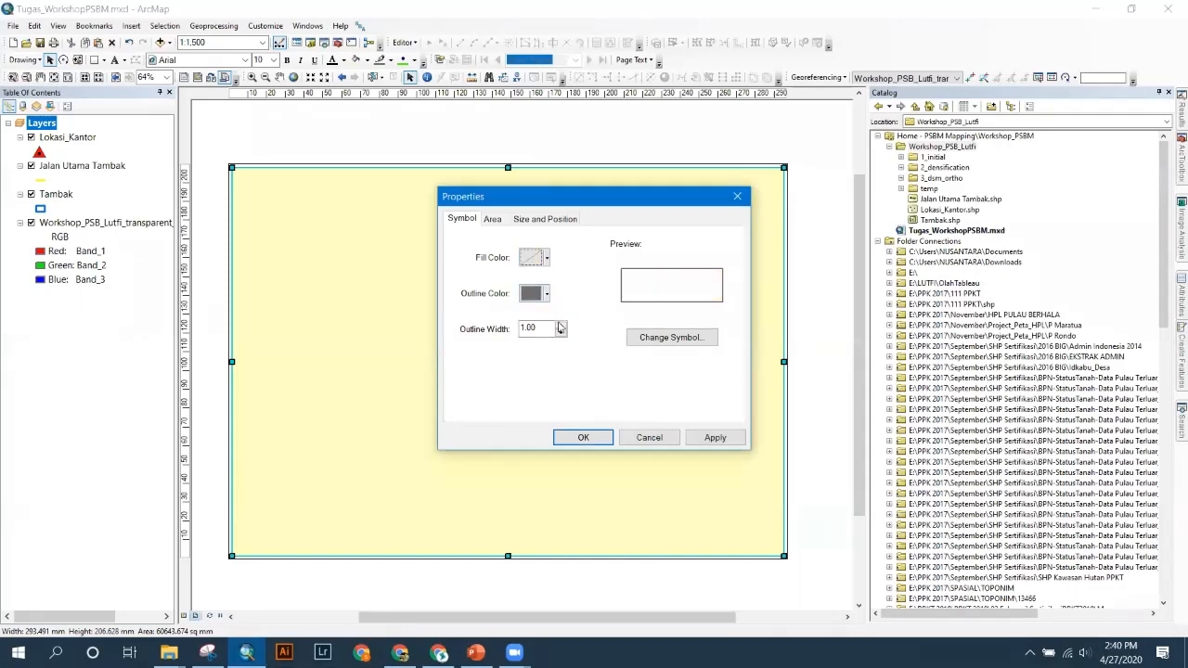
click(546, 293)
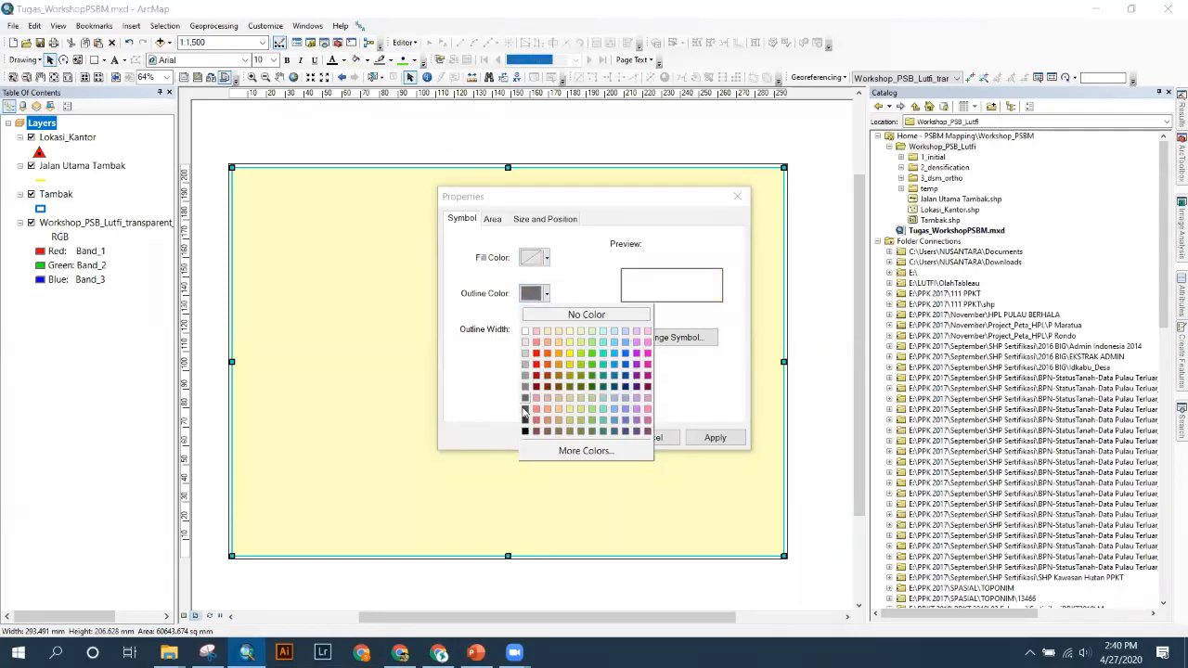
click(524, 420)
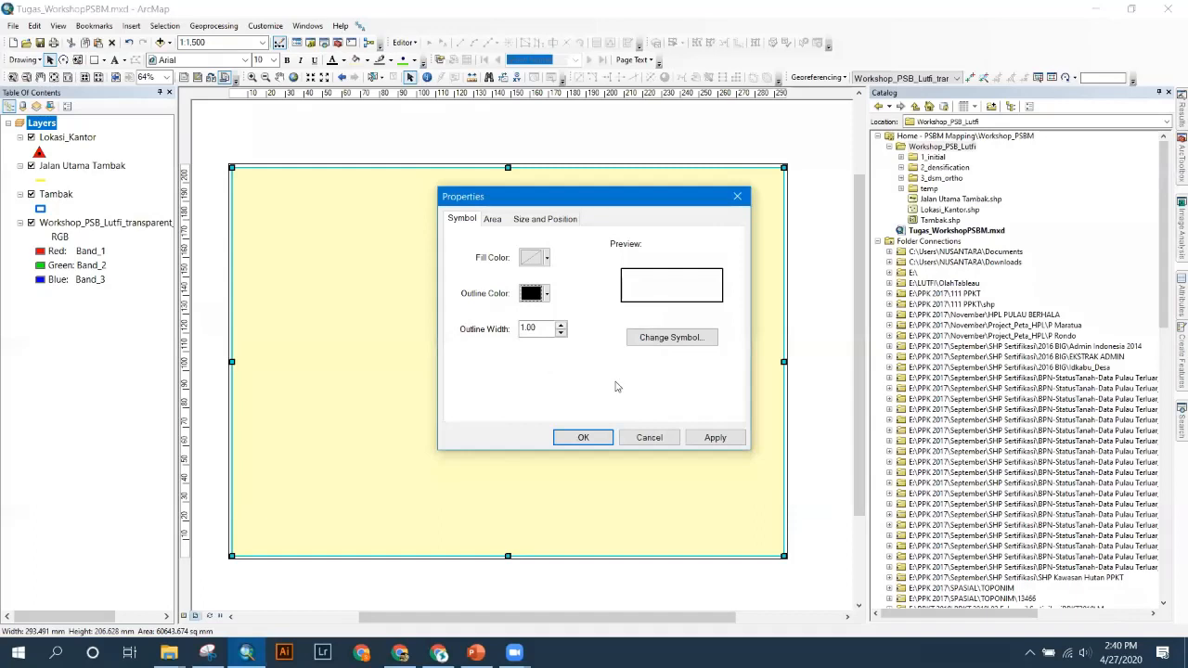
click(711, 438)
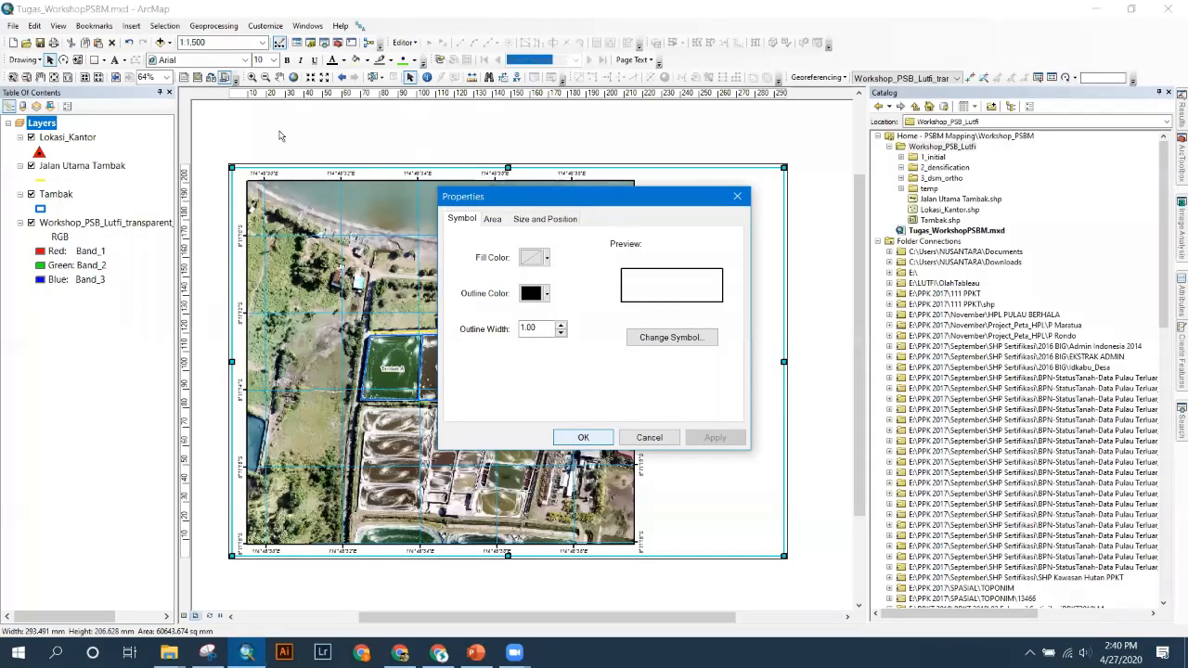
key(Return)
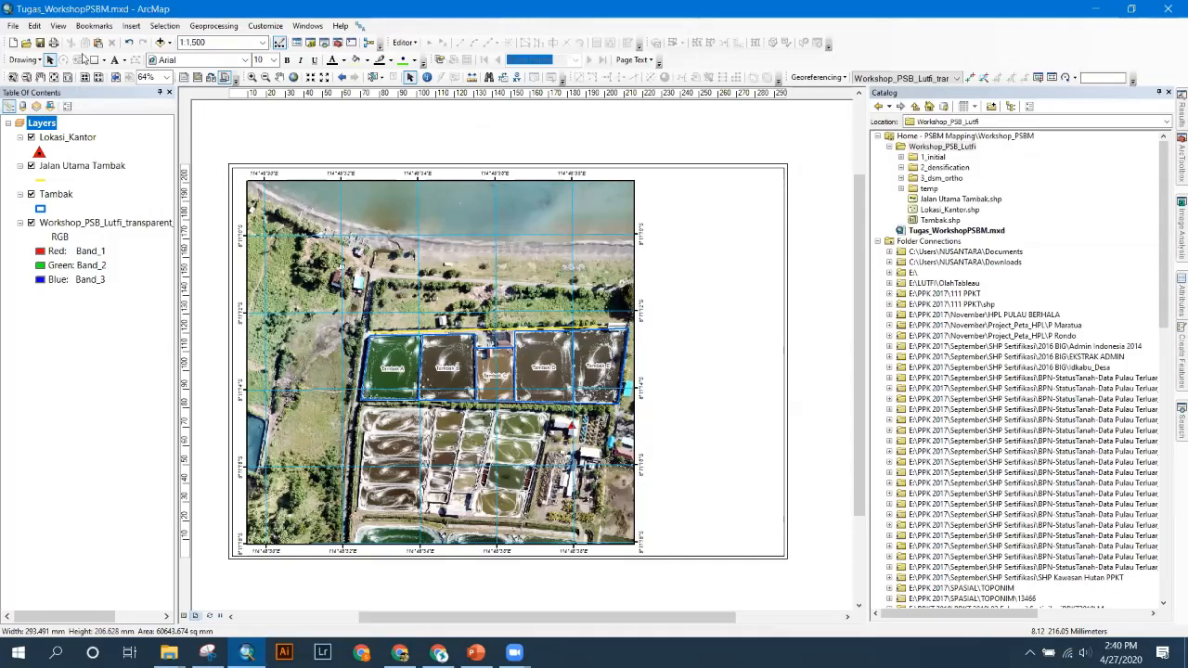
- Duplicate the page border rectangle and resize the copy into a narrow, tall panel filling the space right of the map
click(683, 171)
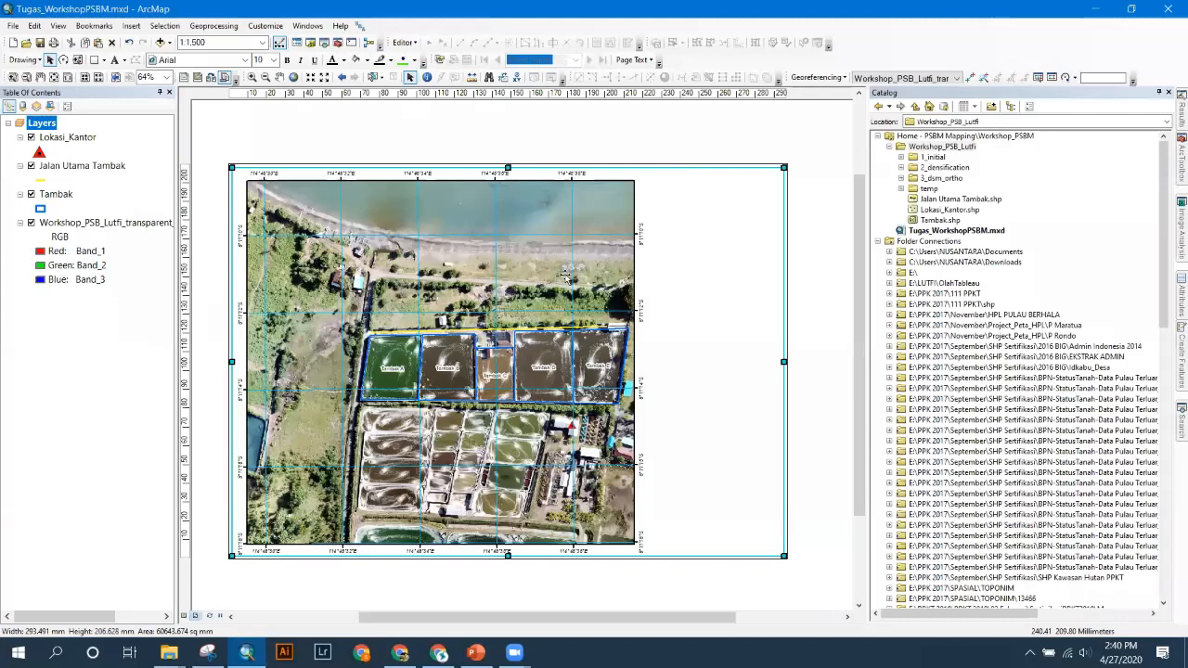
key(ctrl+v)
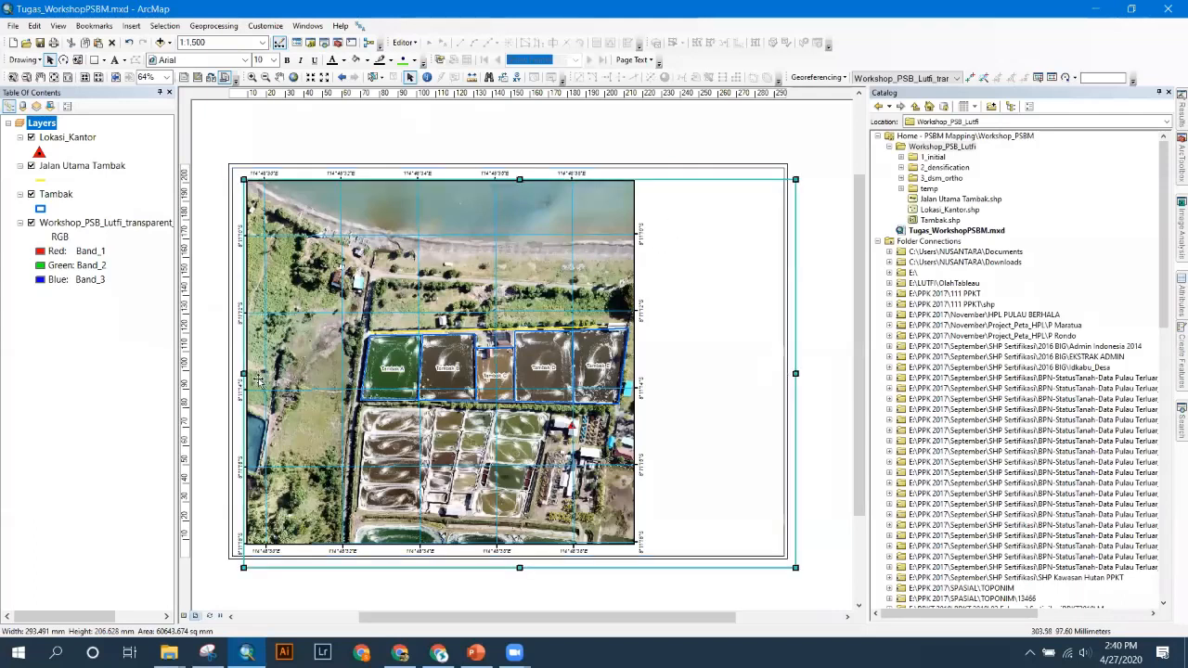
drag(243, 374, 651, 350)
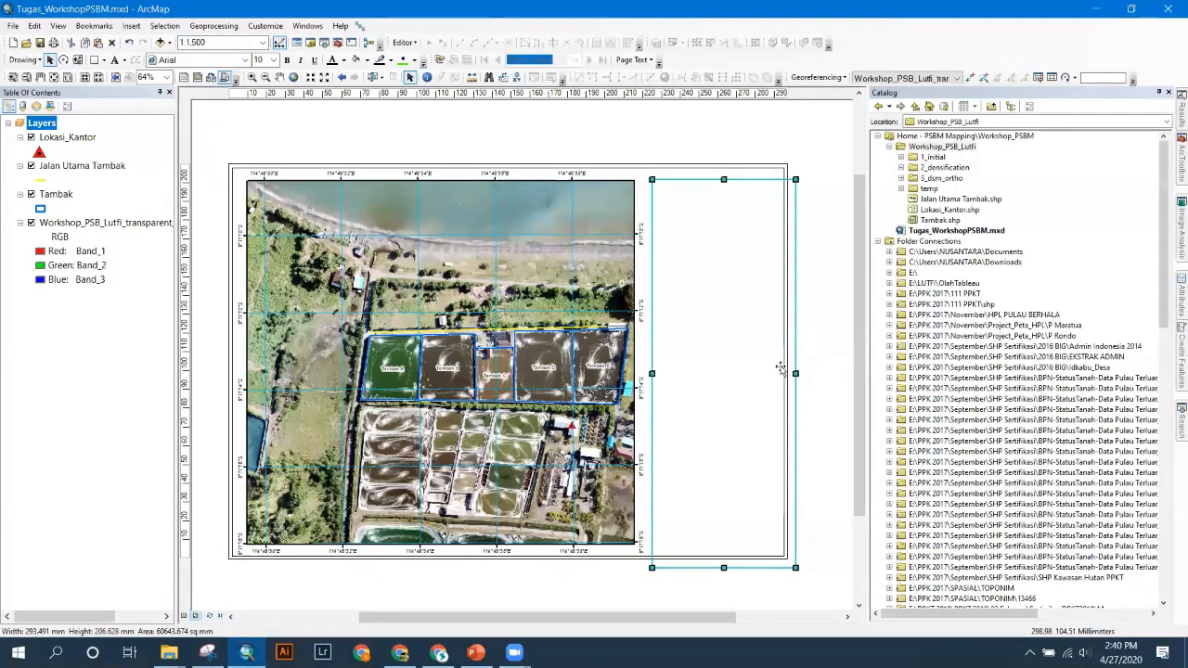
drag(714, 562, 714, 552)
click(808, 463)
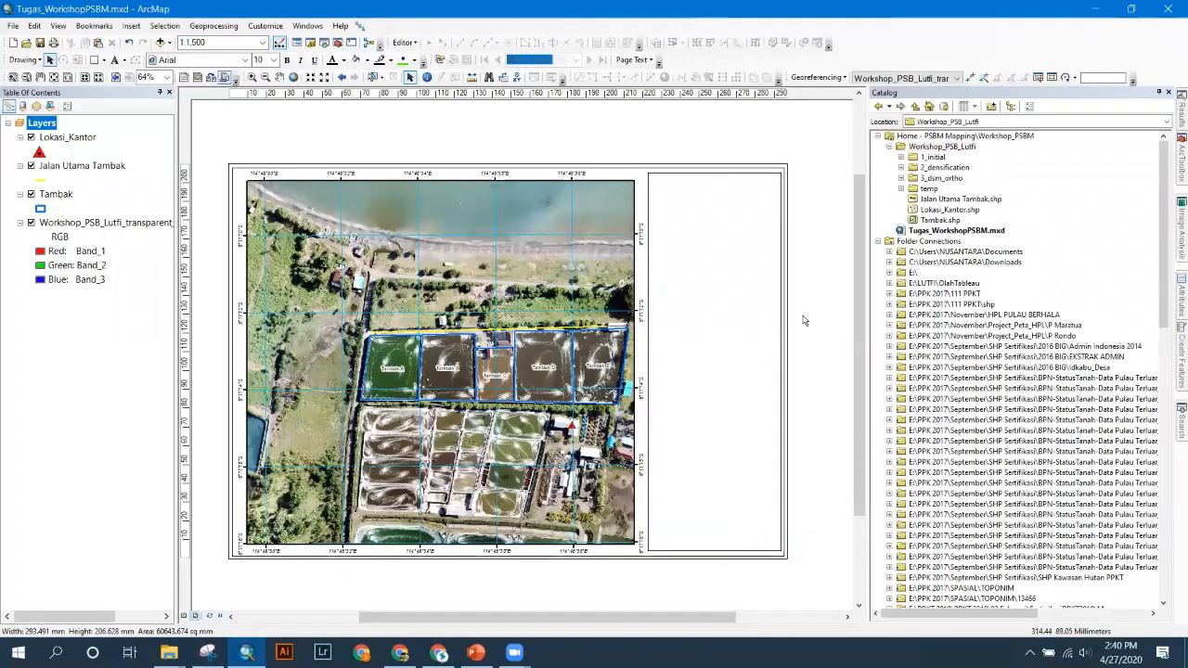
- Pull the map frame's right edge in slightly and widen the side panel towards the map
click(695, 263)
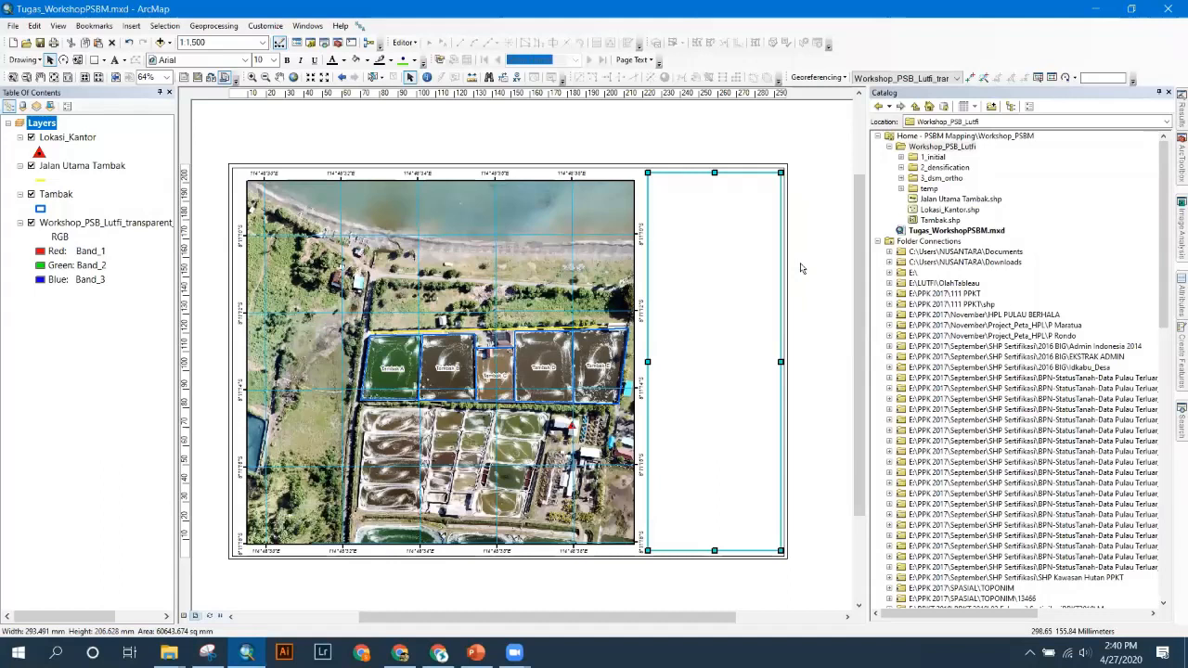
click(616, 341)
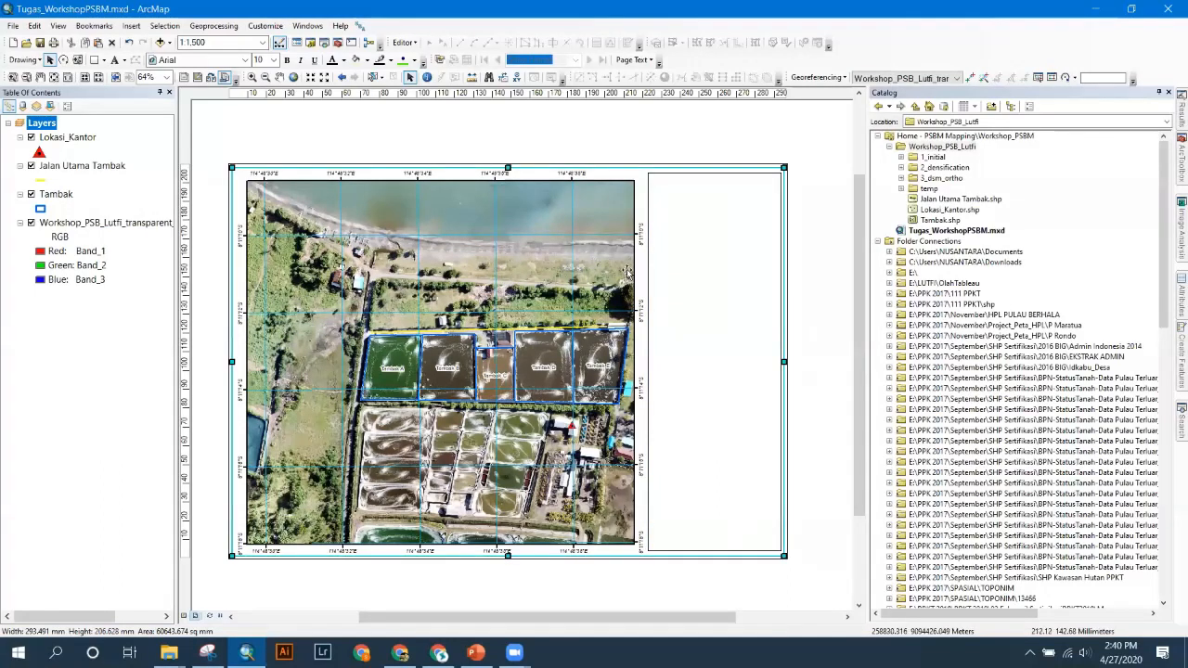
click(626, 355)
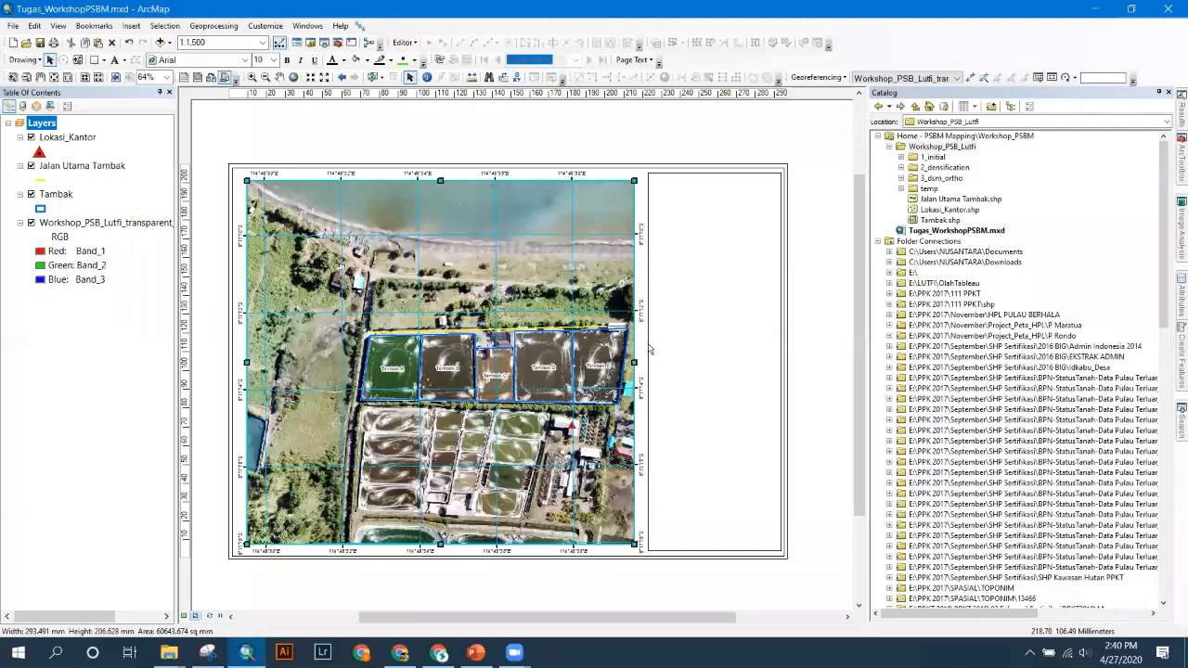
click(804, 286)
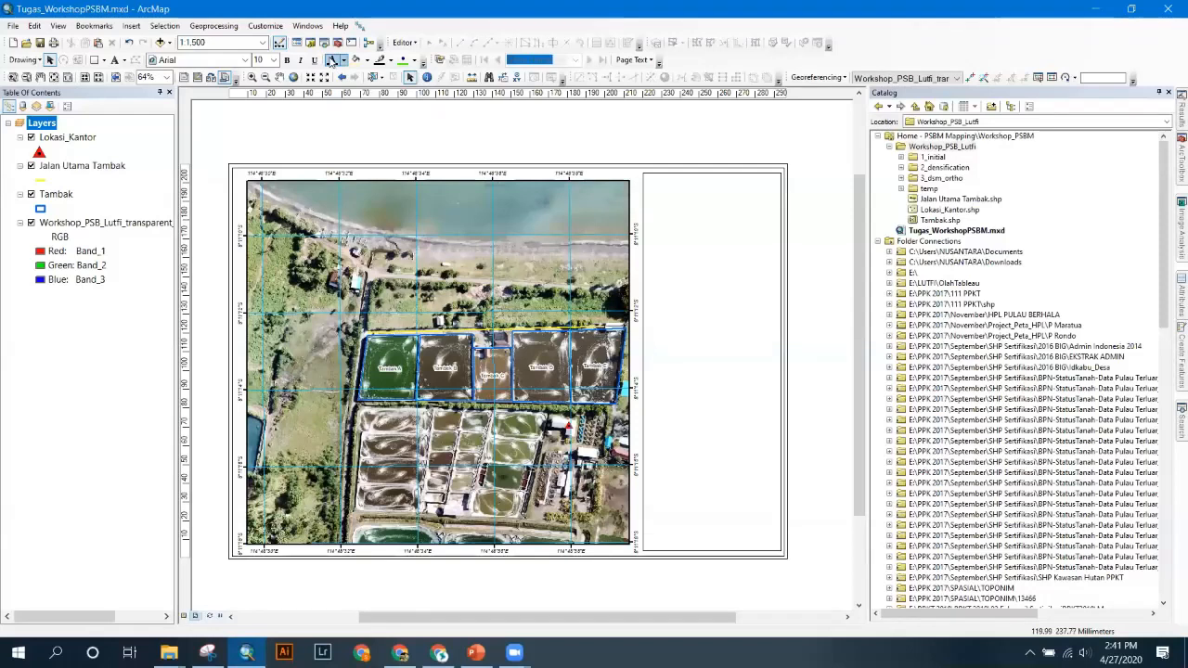
- Add the text "Peta Foto Udara" near the top of the side panel
click(114, 61)
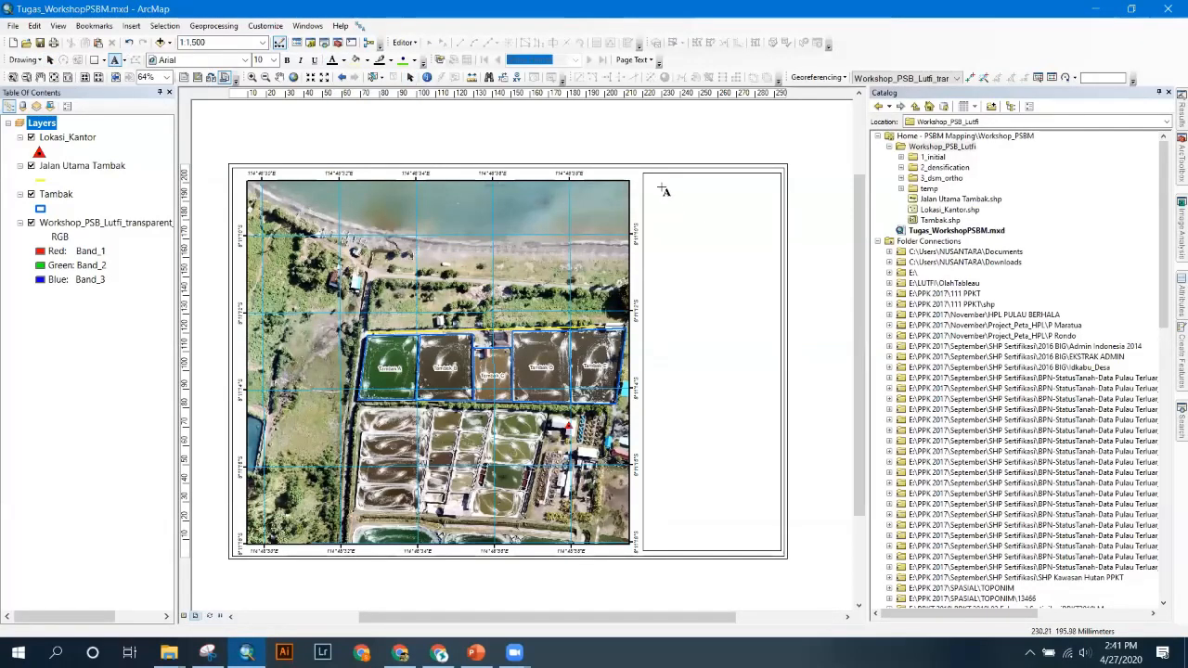
click(660, 201)
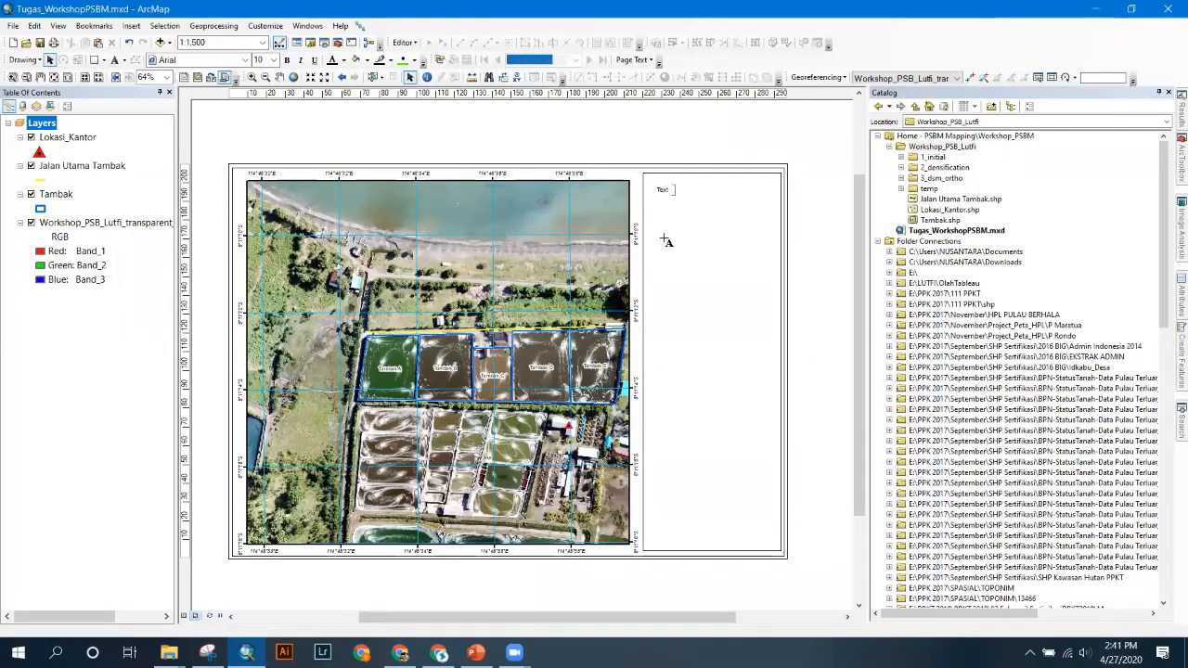
key(BackSpace)
key(BackSpace)
key(BackSpace)
key(BackSpace)
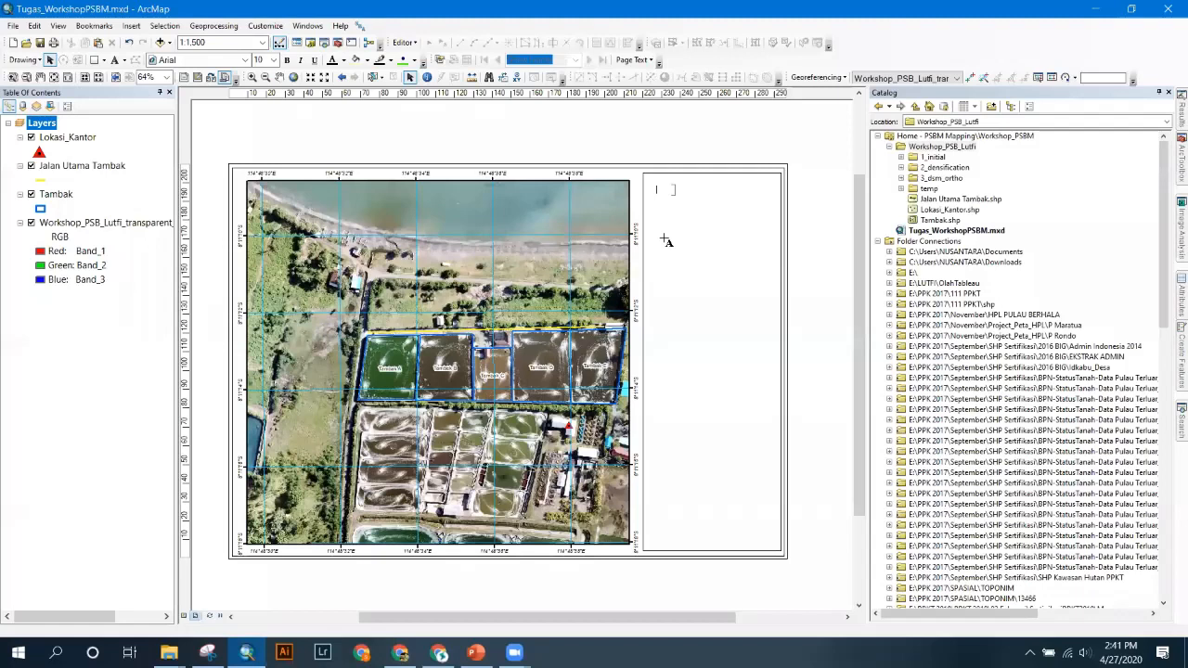
text(Peta Foto Udara)
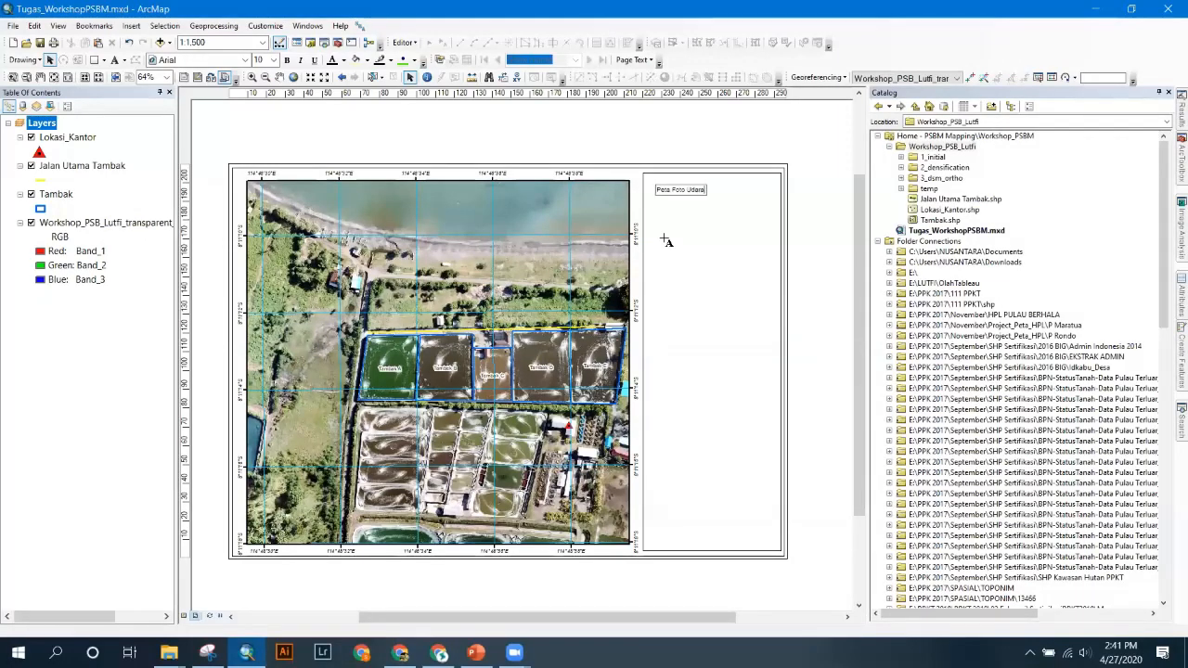
key(Return)
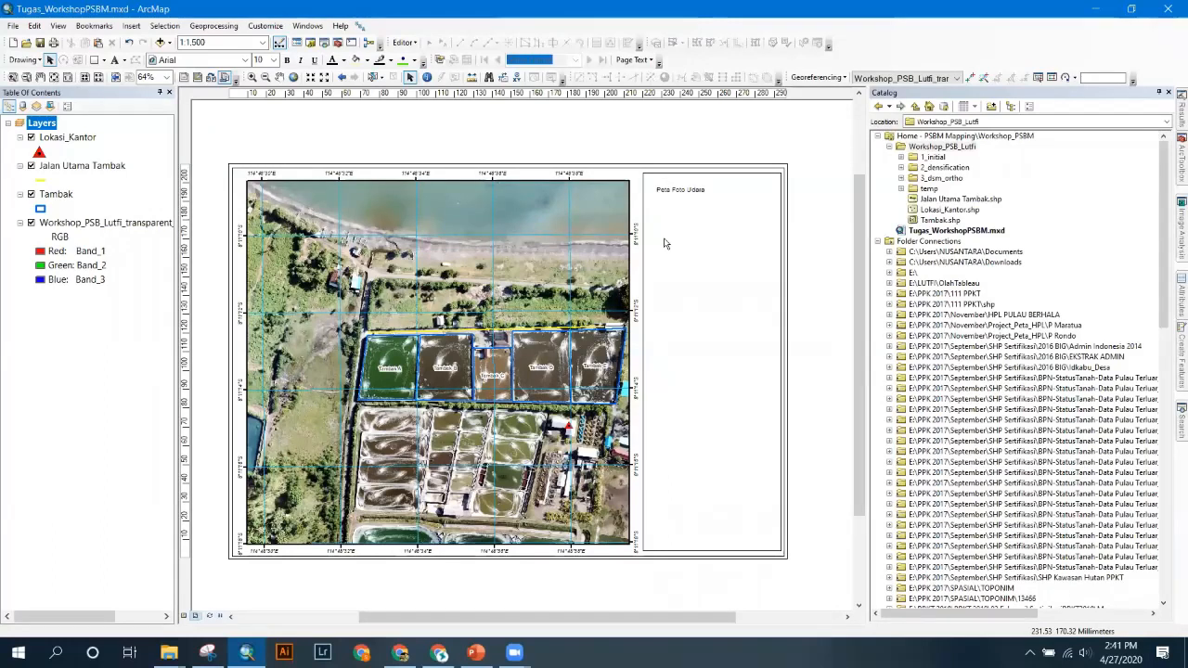
- Extend the title text with the lines "Tambak Udang Mina Bahari" and "di Kab. Buleleng Provinsi Bali"
double_click(702, 191)
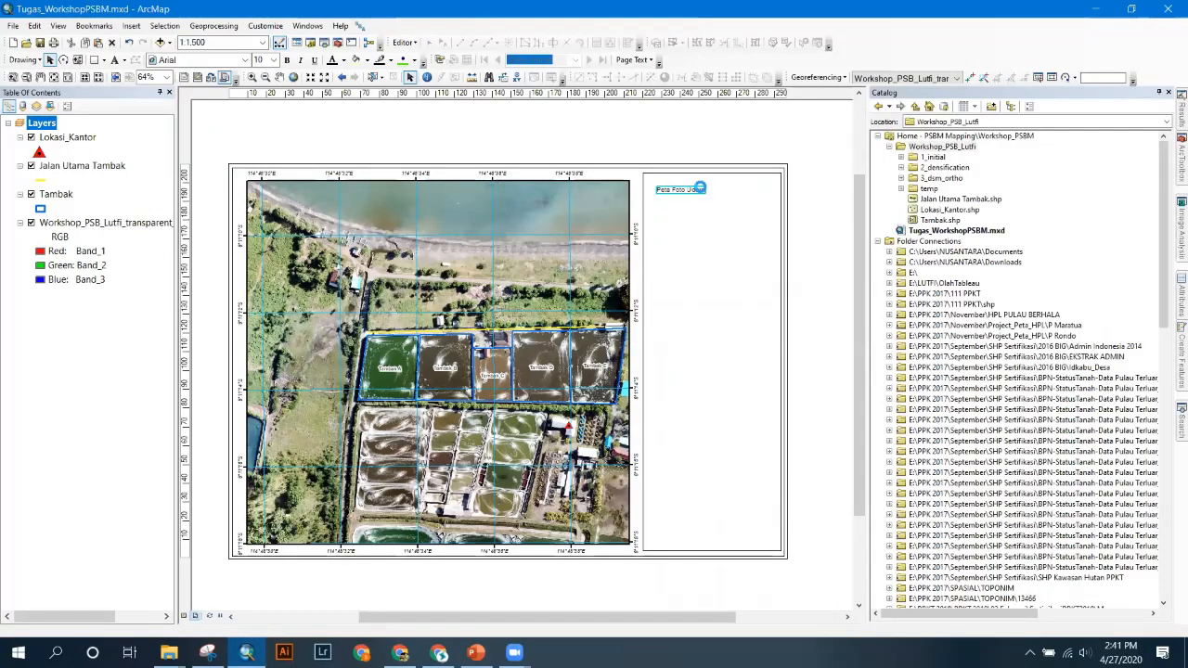
click(588, 240)
key(Return)
text(Tambak Udan)
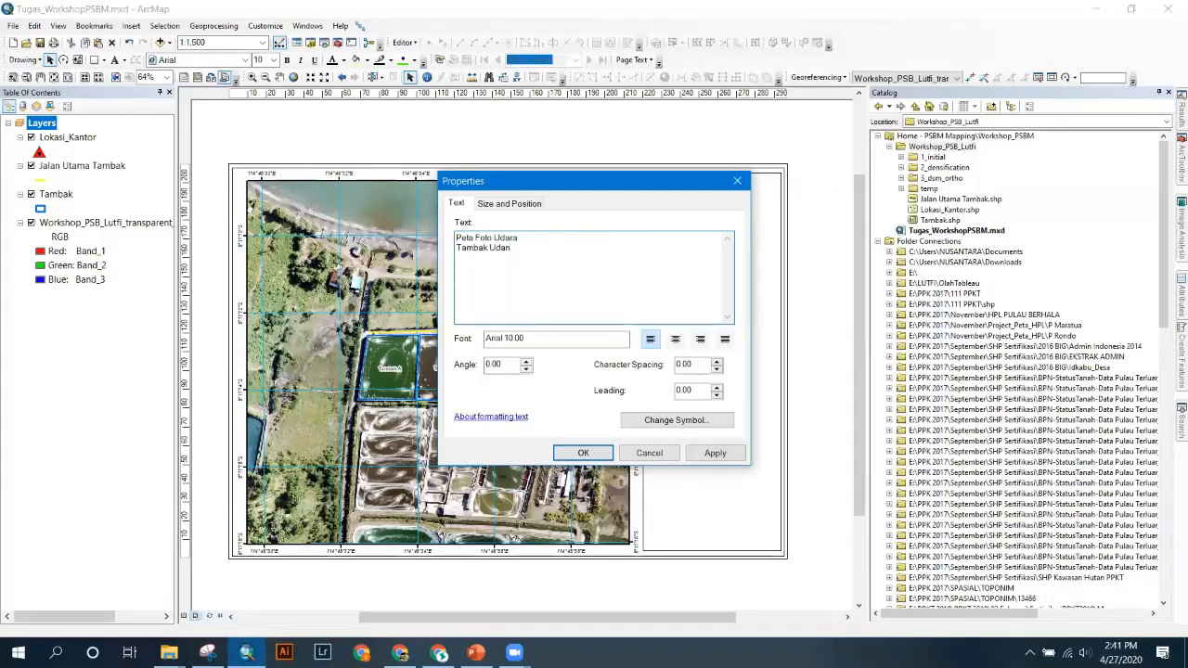
text(g)
text( Mina)
text( Bahari)
text(di Kab. Buleleng Provinsi Bali)
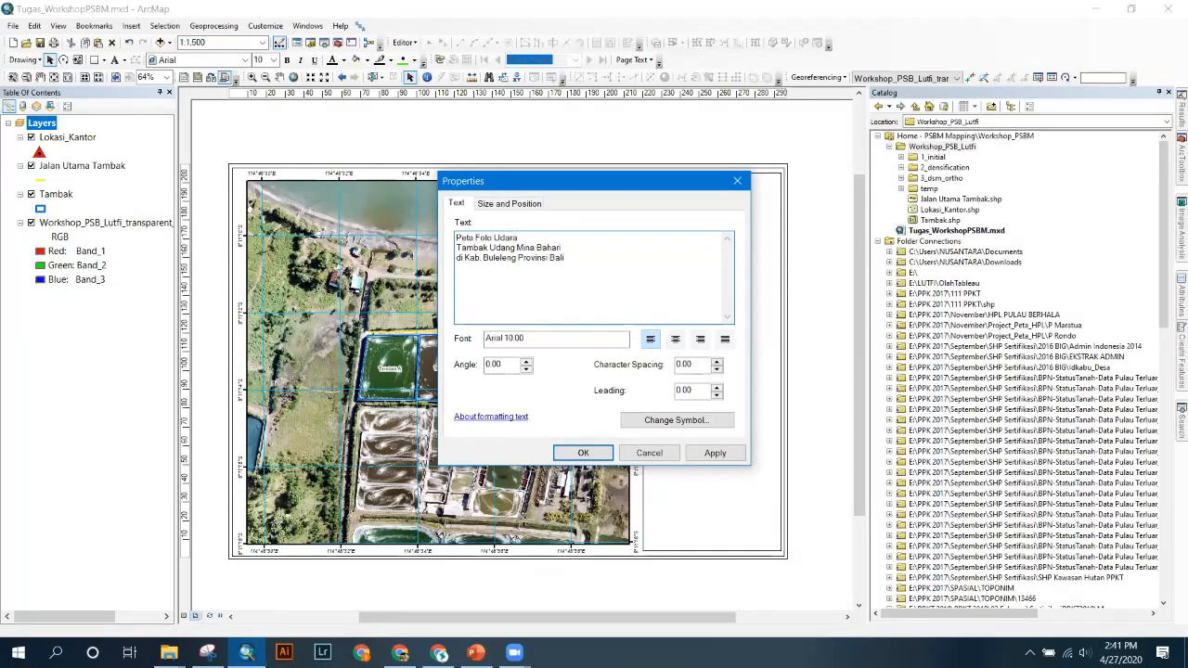
click(583, 452)
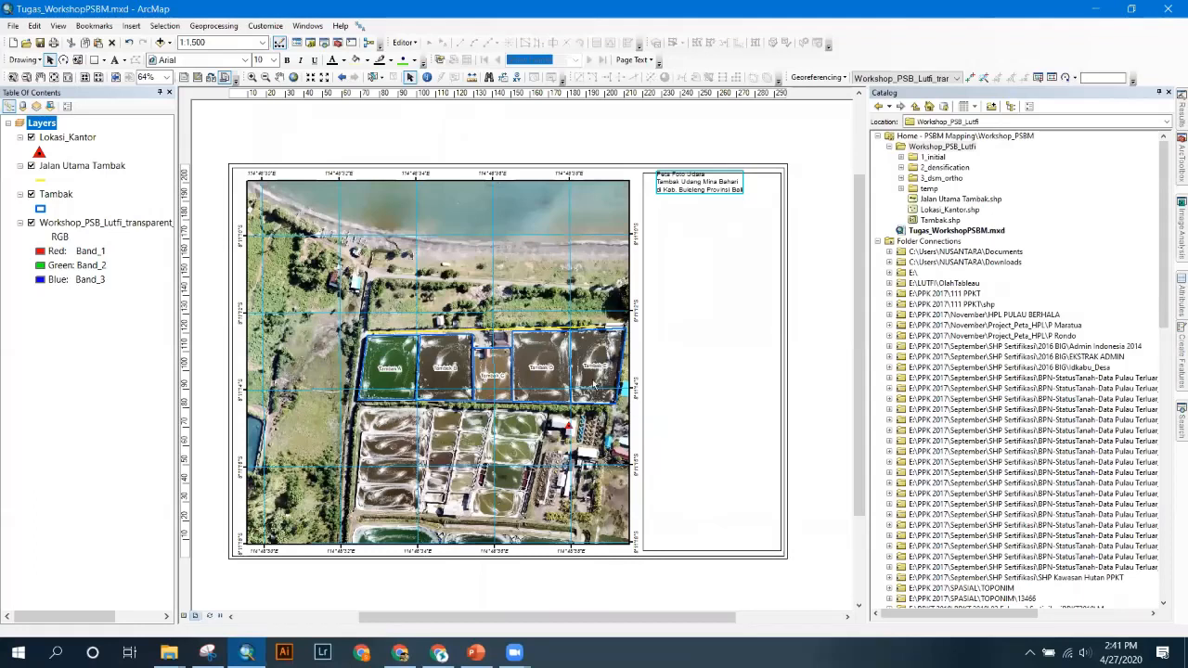
- Move the three-line title down inside the side panel and format it bold at size 12
drag(695, 204, 694, 225)
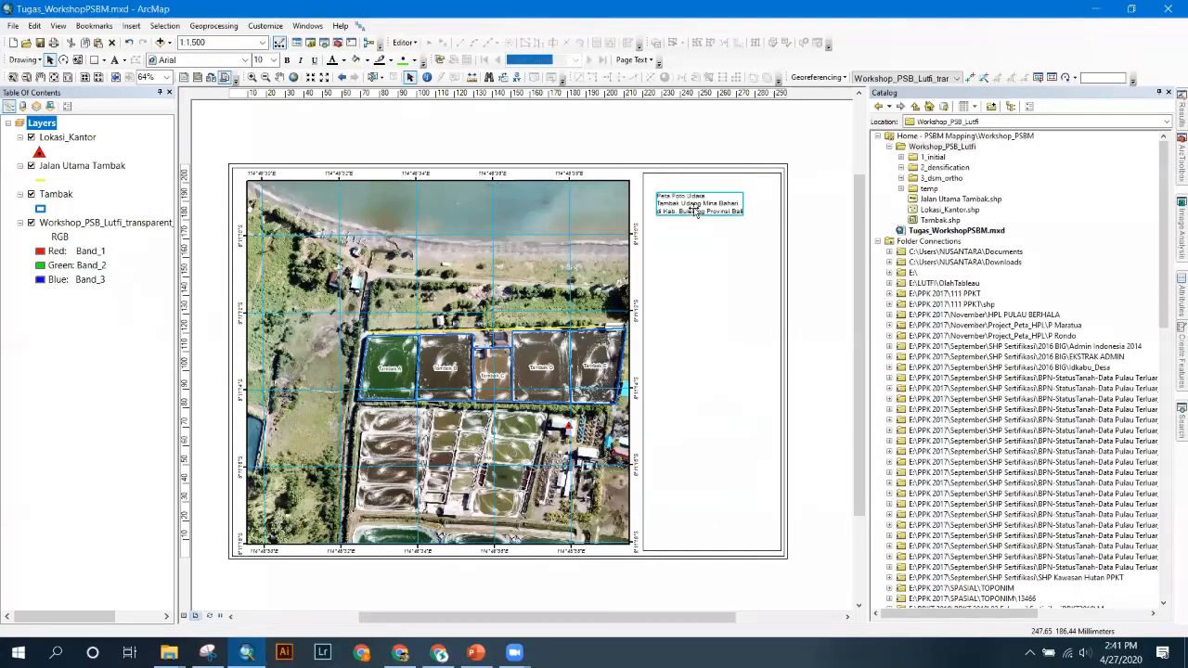
click(287, 60)
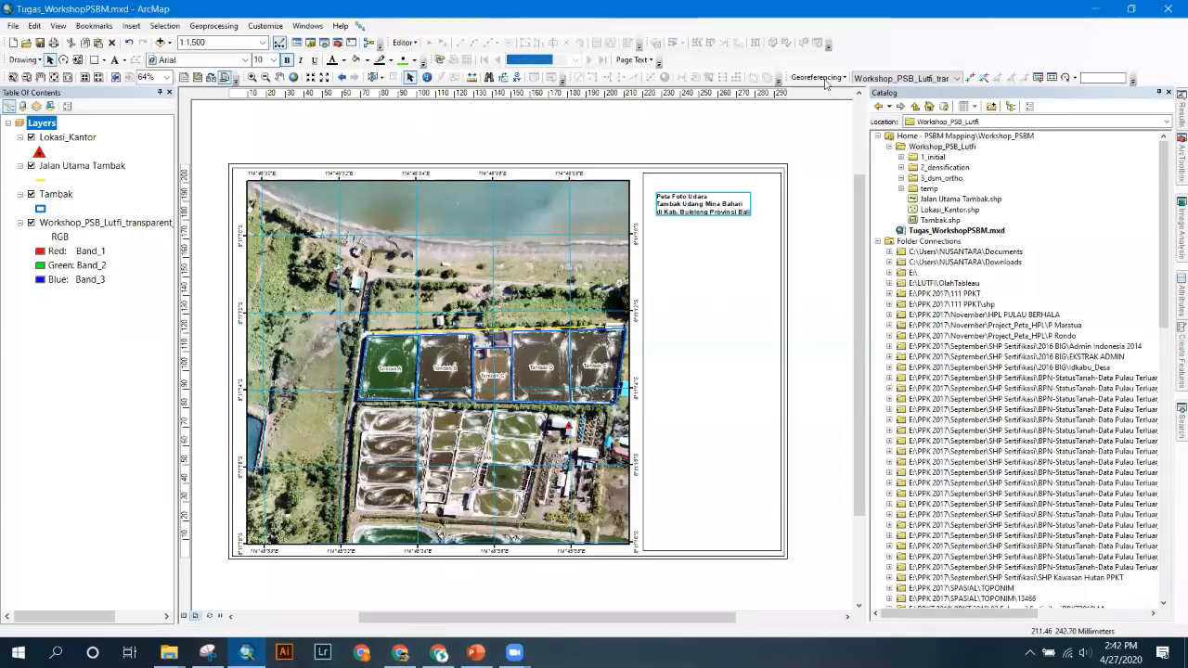
click(661, 195)
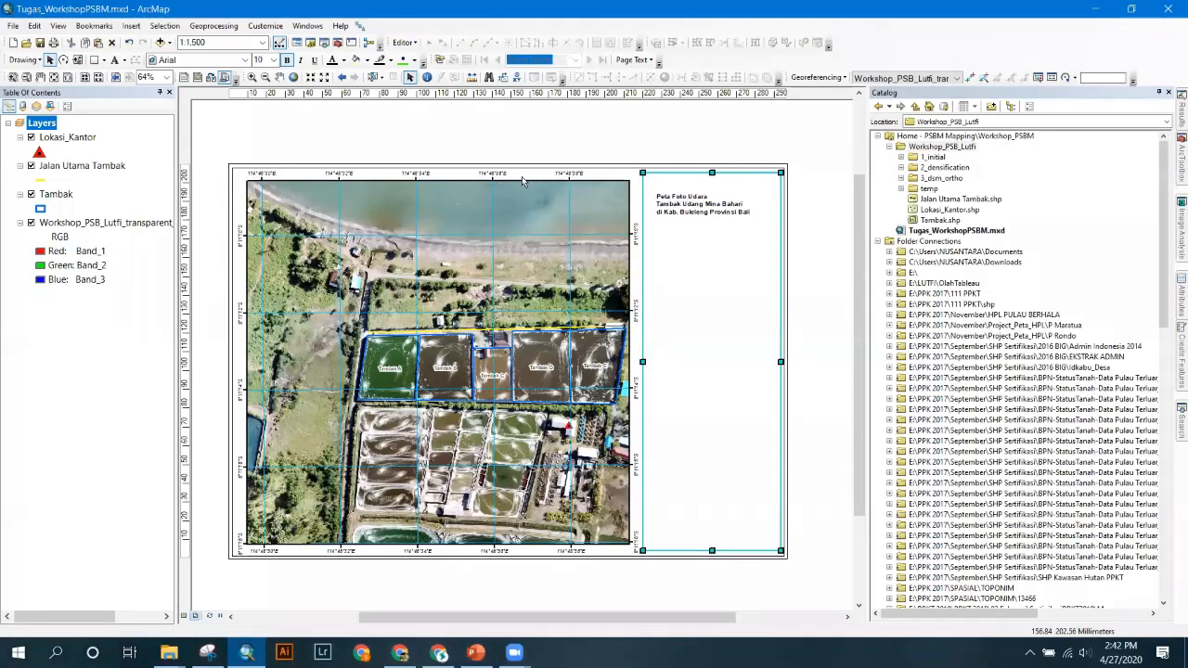
click(708, 205)
click(708, 151)
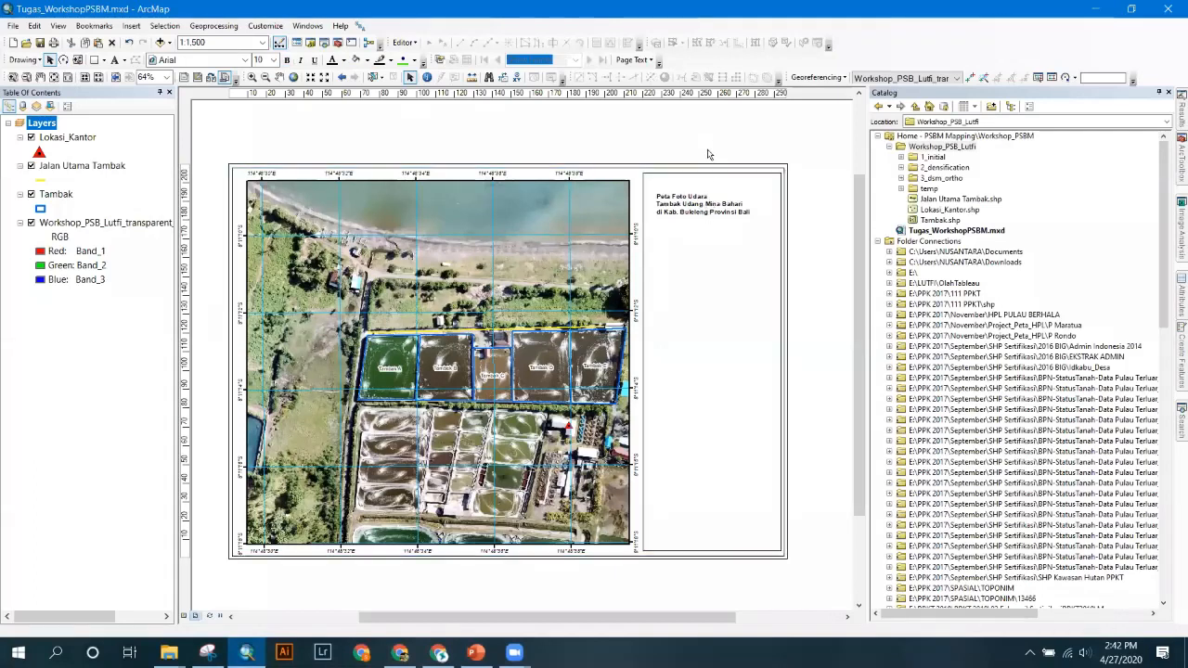
click(695, 203)
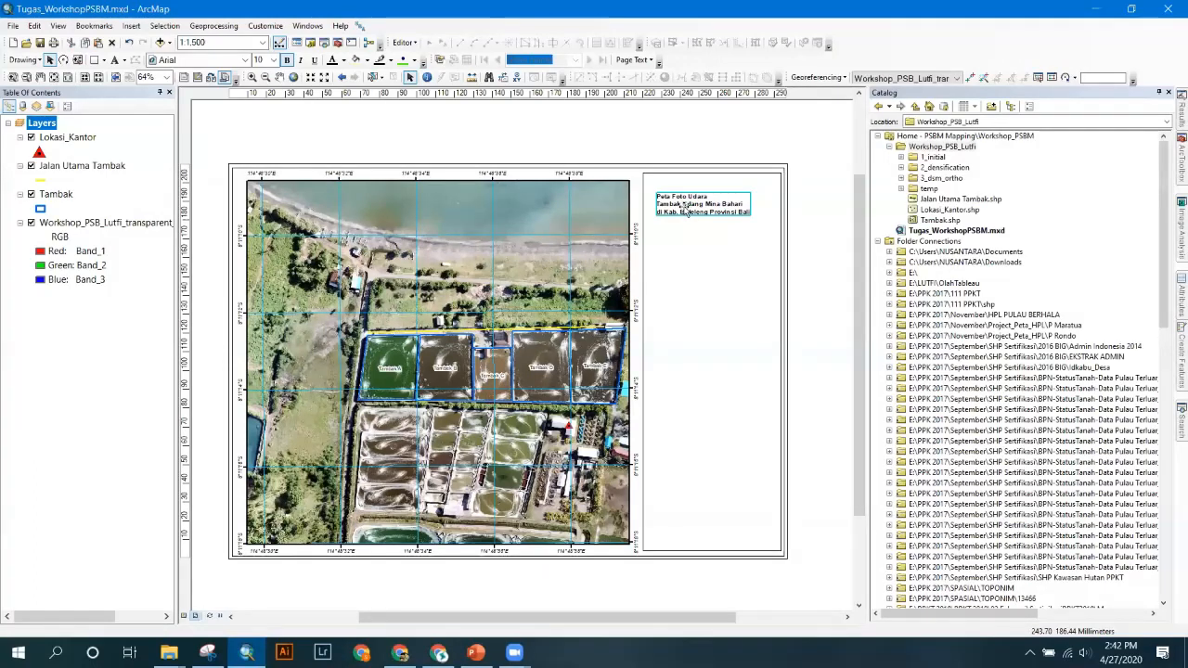
click(274, 59)
click(263, 96)
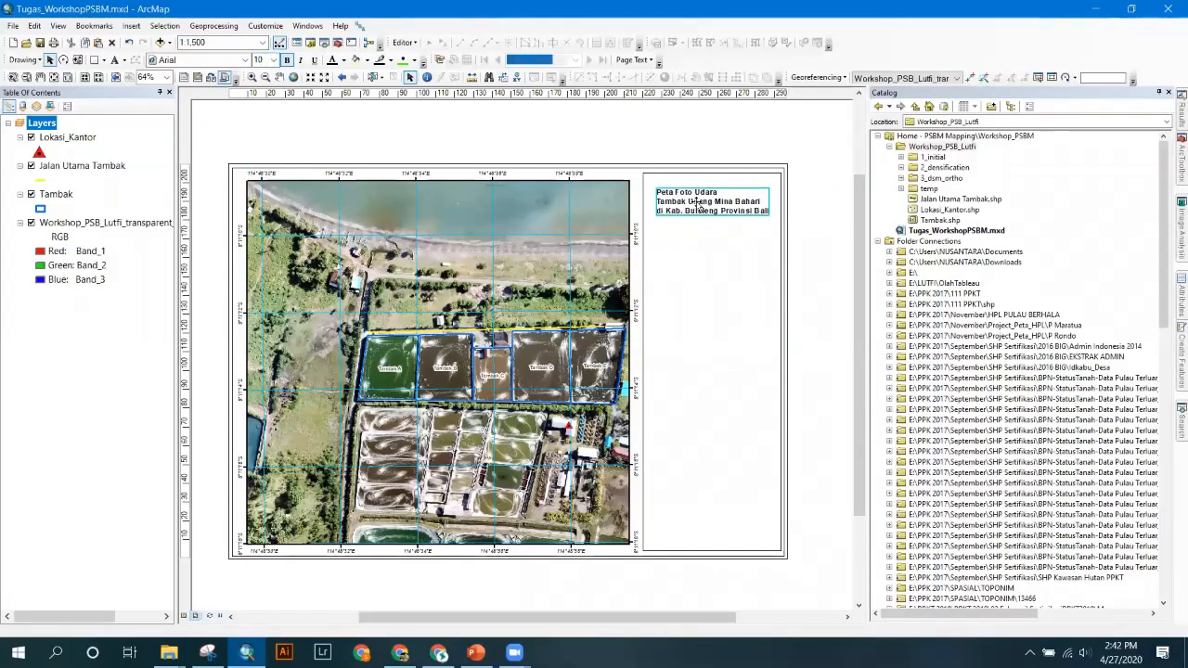
- Centre-align the title's lines and position the block centrally at the top of the side panel
double_click(697, 202)
drag(566, 258, 455, 234)
click(675, 342)
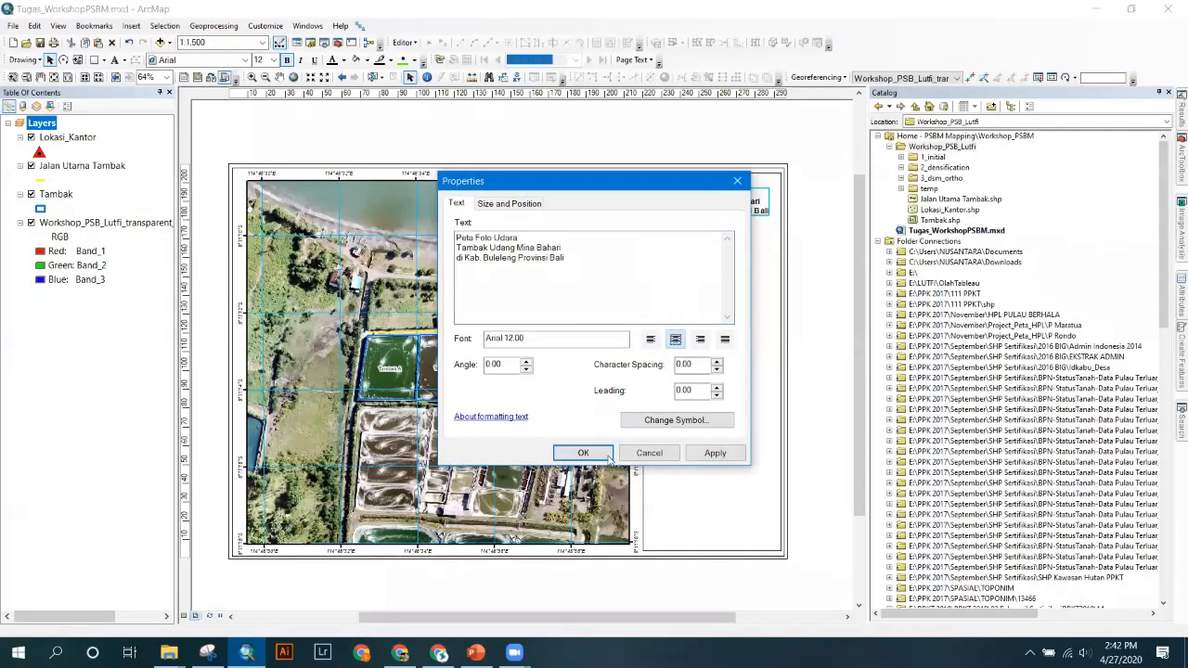
click(583, 453)
drag(673, 191, 727, 195)
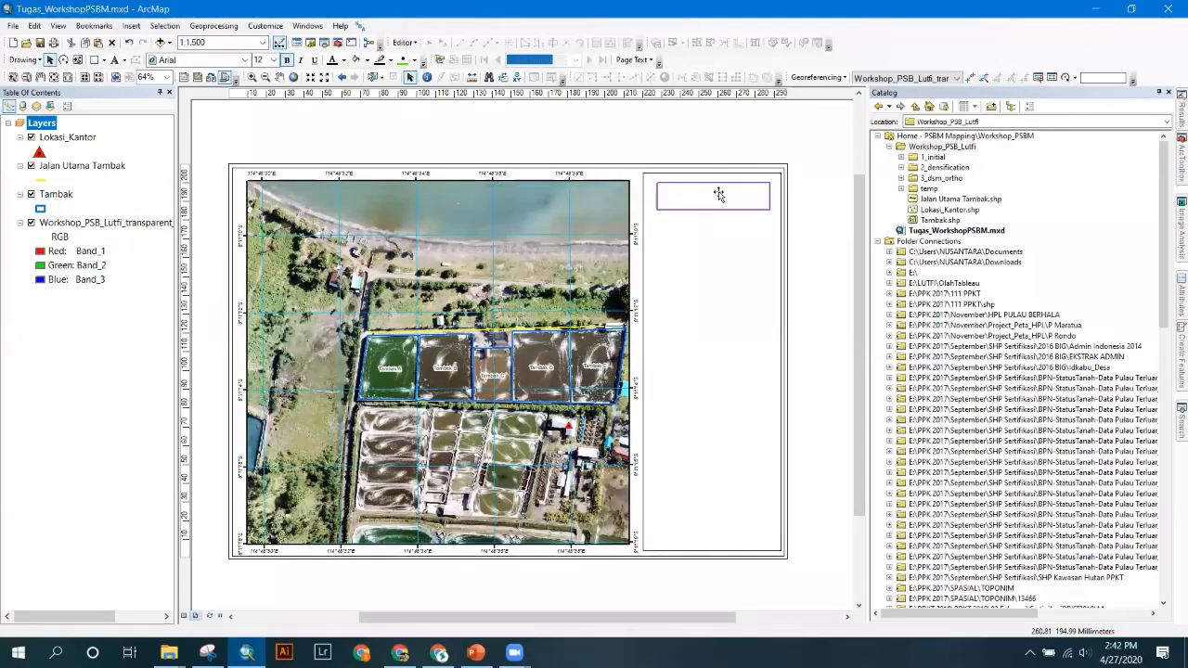
click(708, 149)
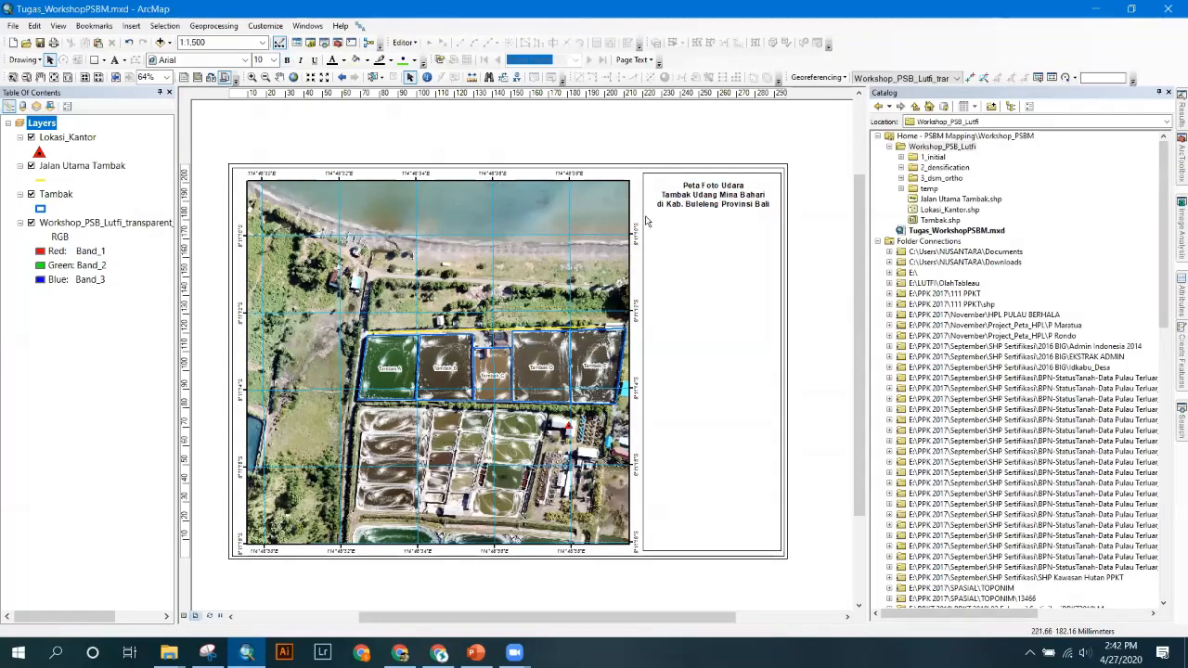
- Draw a horizontal line about 73 mm long across the full width of the side panel, just below the title
click(106, 61)
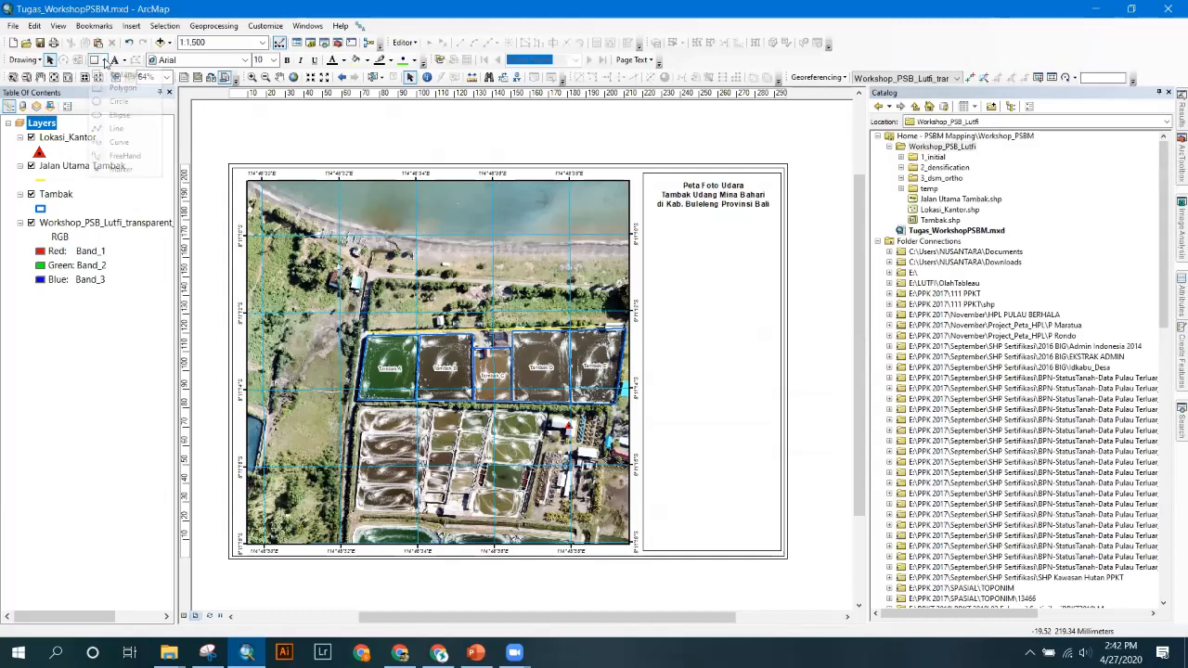
click(119, 128)
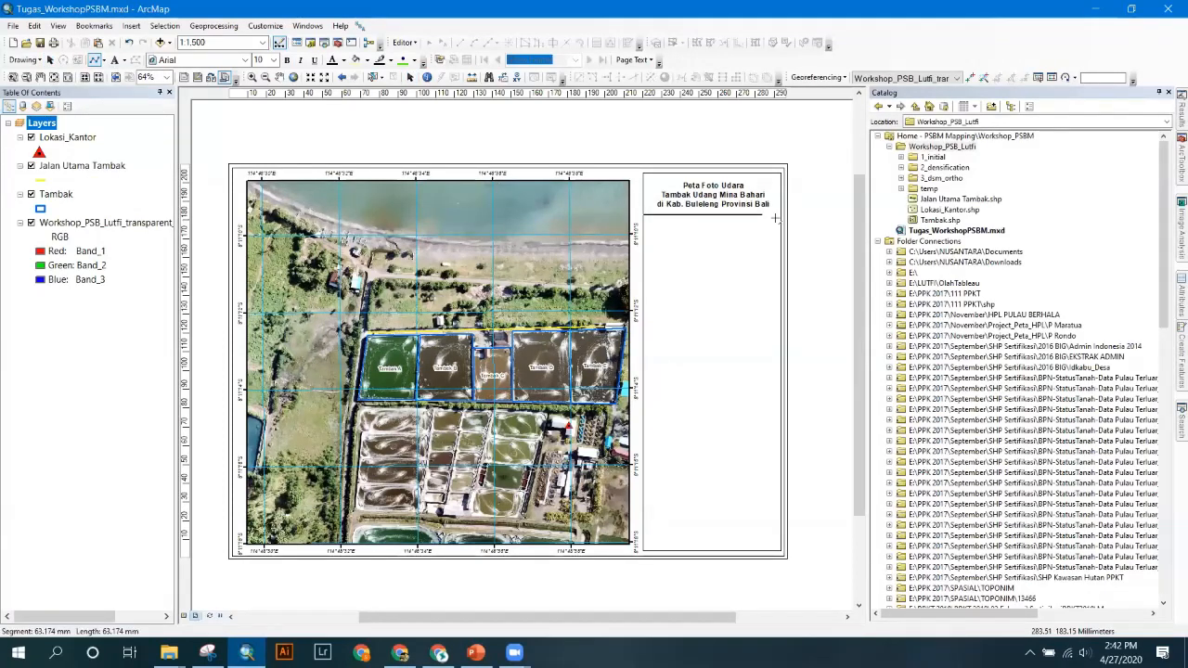
double_click(780, 215)
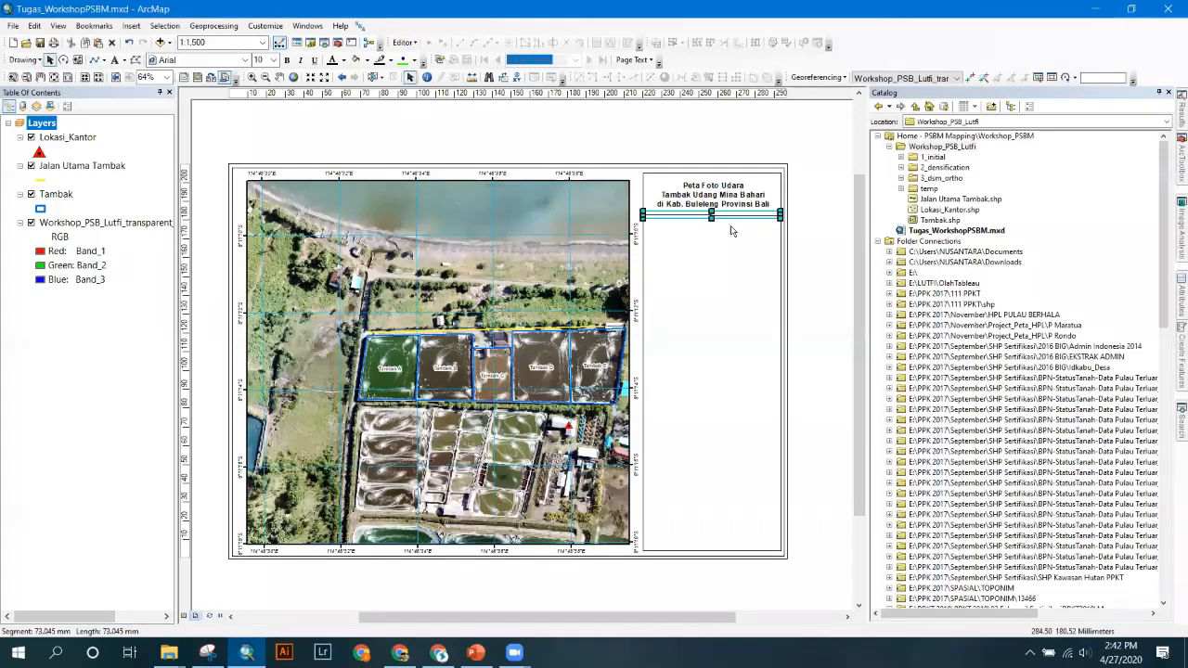
click(612, 134)
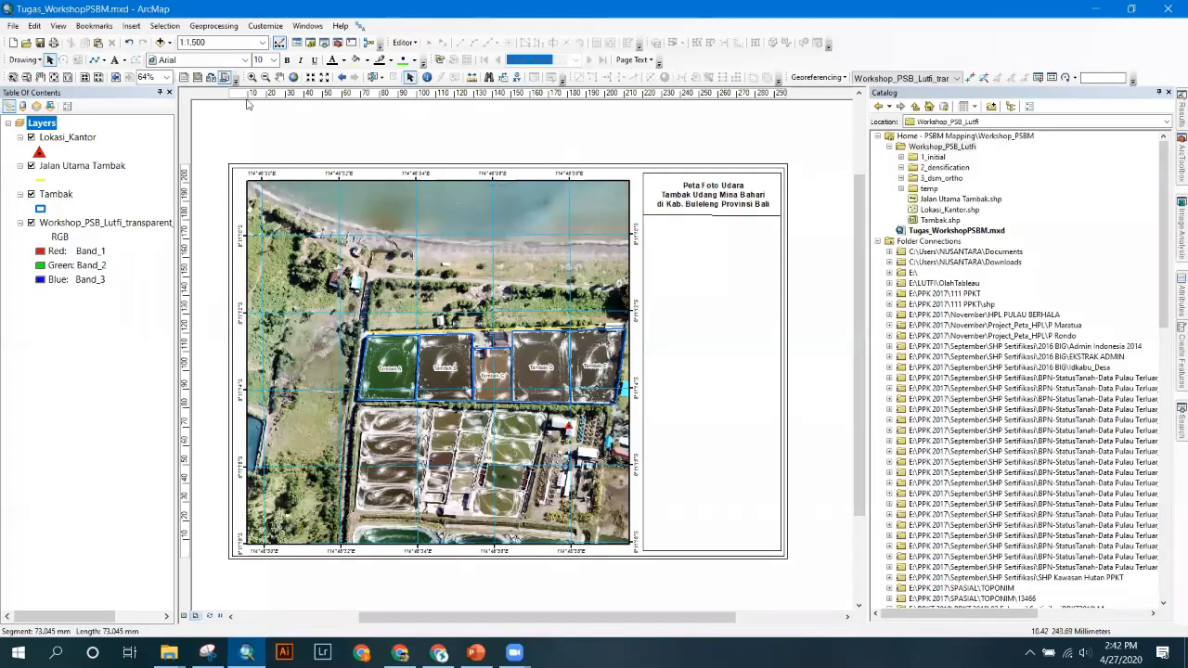
- Insert the ESRI North 7 north arrow, enlarge it to about size 66 and centre it below the title's divider line
click(131, 26)
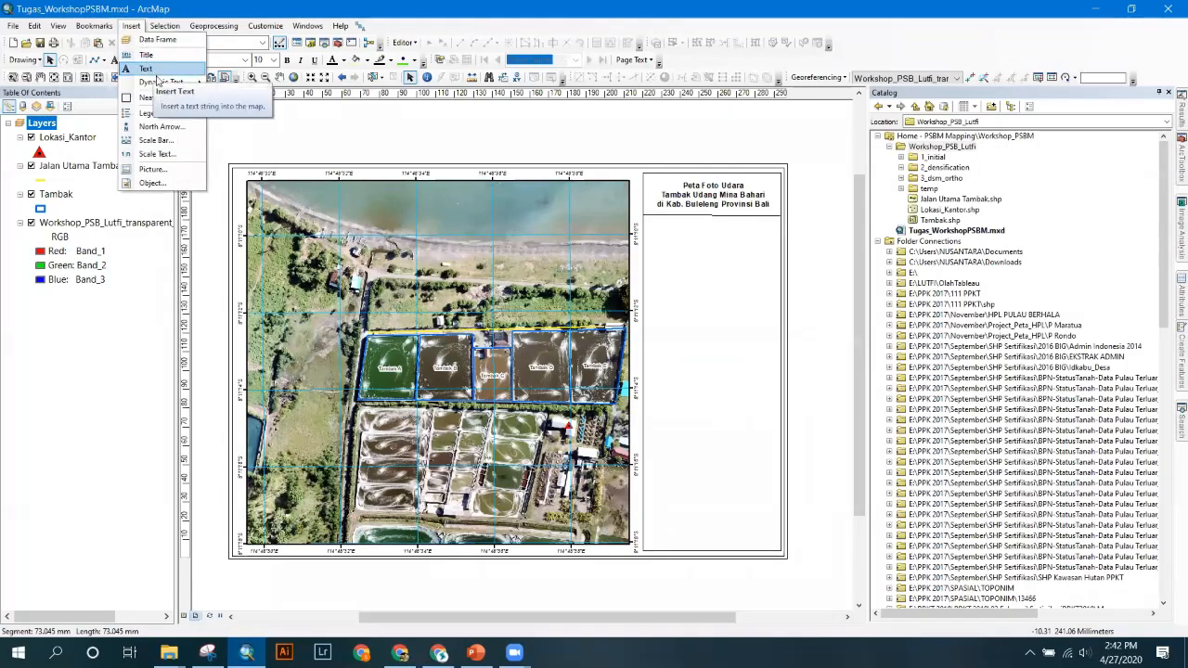
click(159, 127)
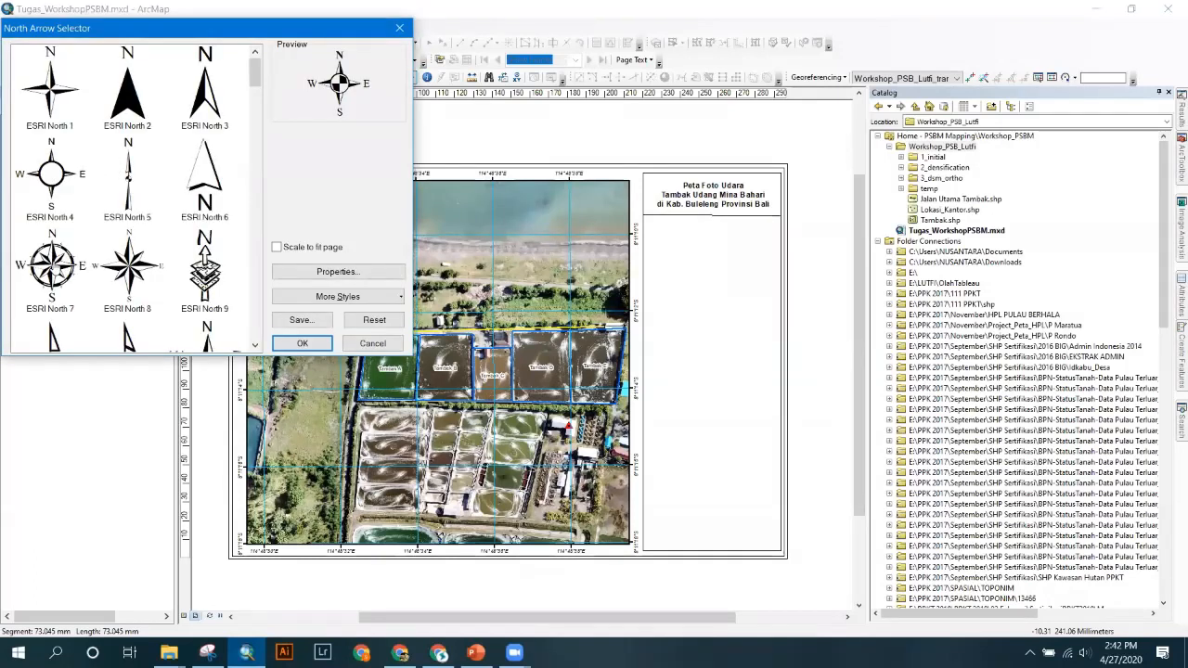
click(52, 269)
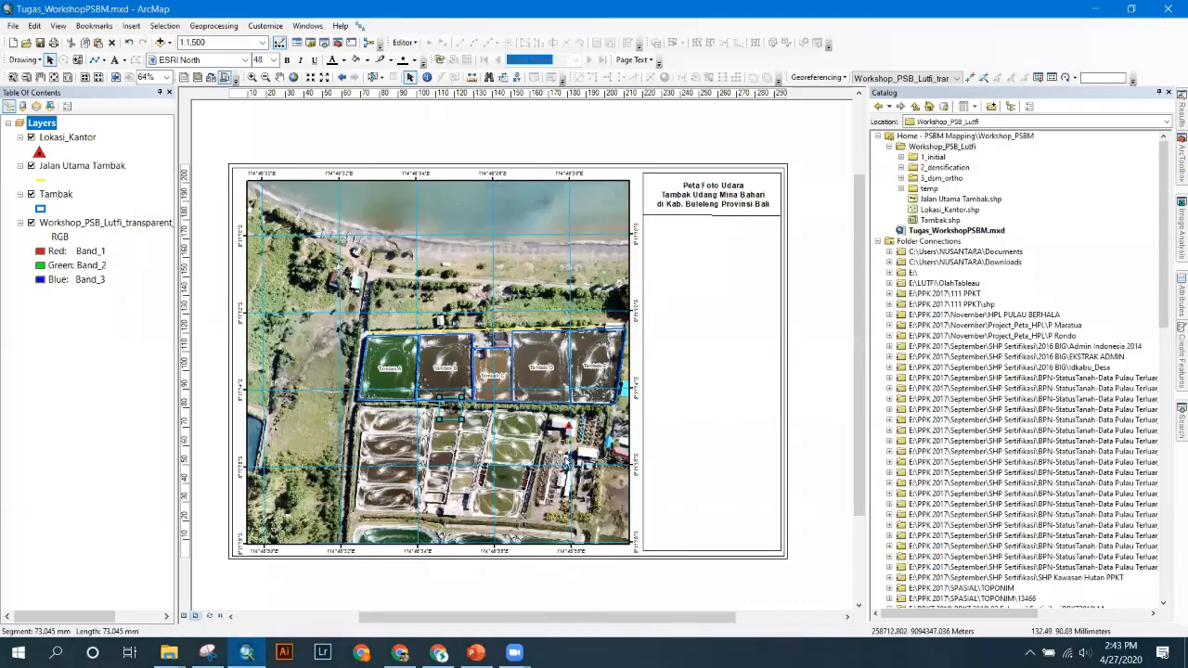
drag(449, 409, 726, 246)
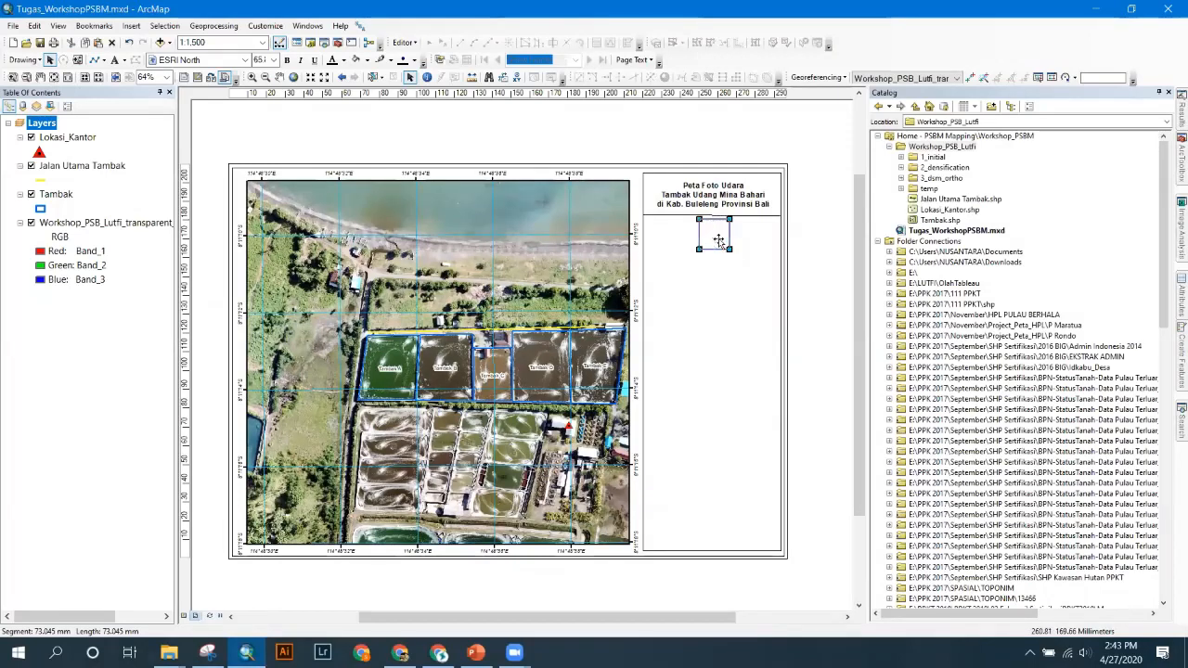
click(796, 257)
click(708, 239)
click(808, 232)
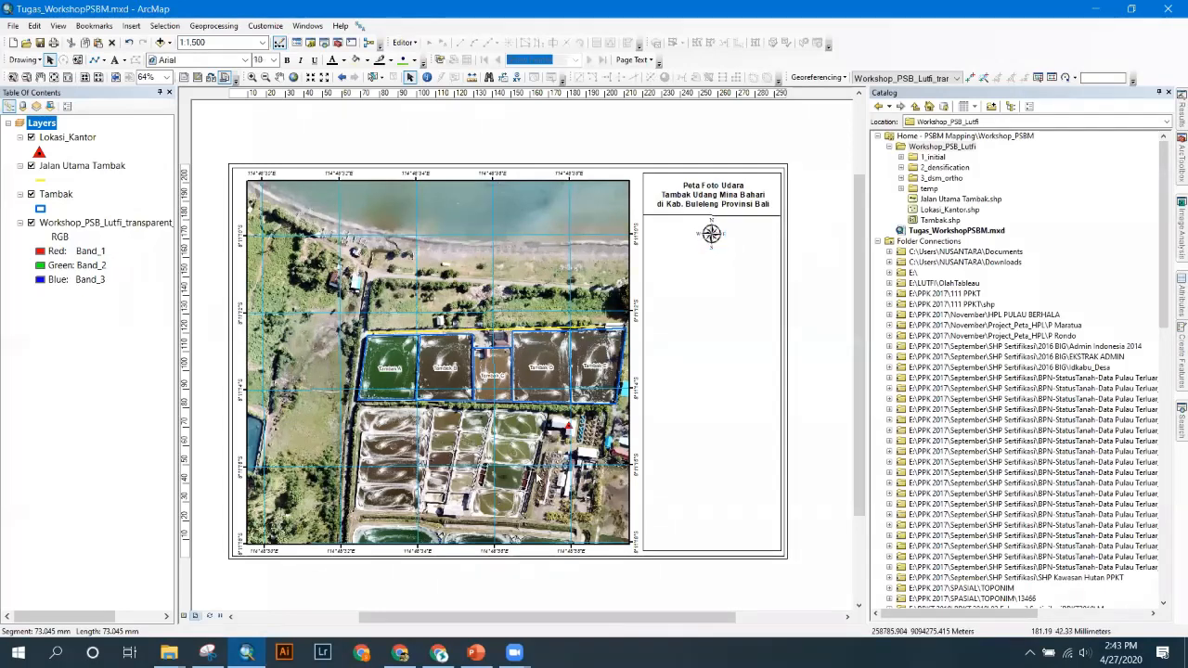
- Insert an Absolute Scale text and place it directly below the north arrow
key(alt+Tab)
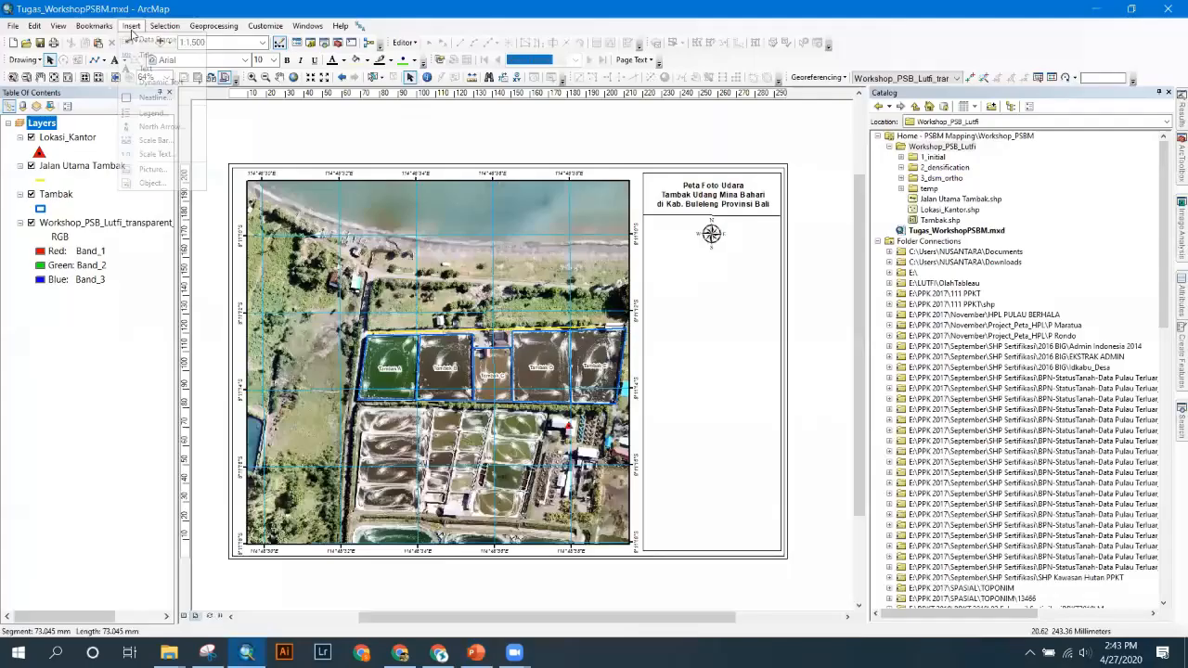
click(147, 155)
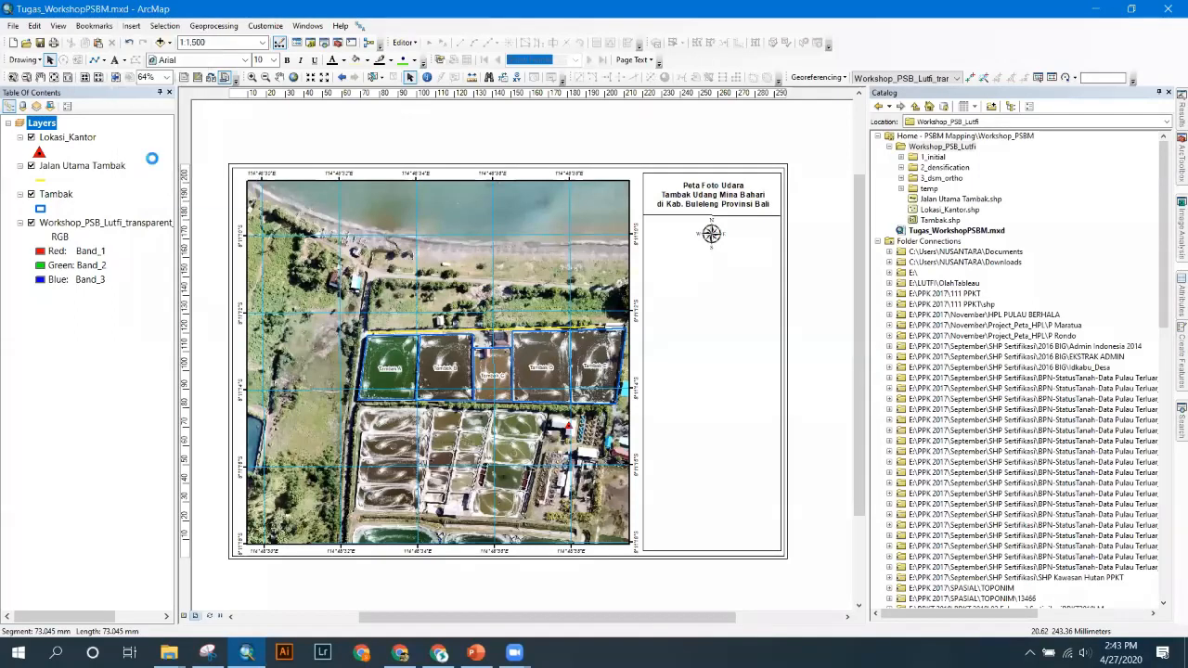
click(133, 63)
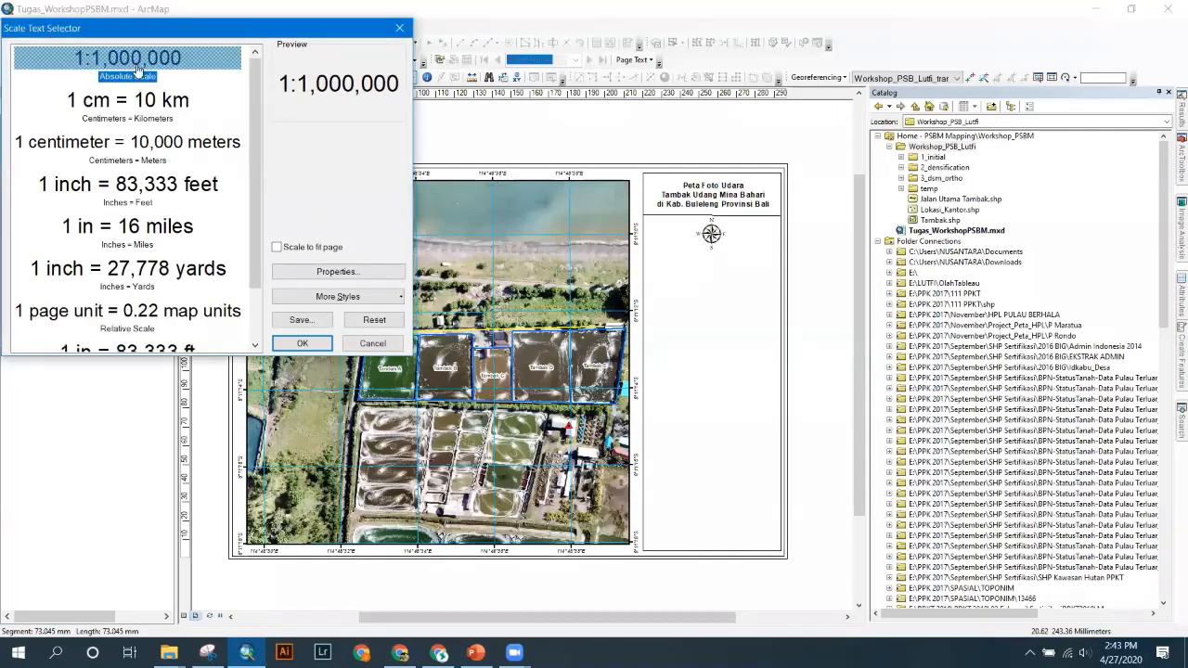
click(323, 344)
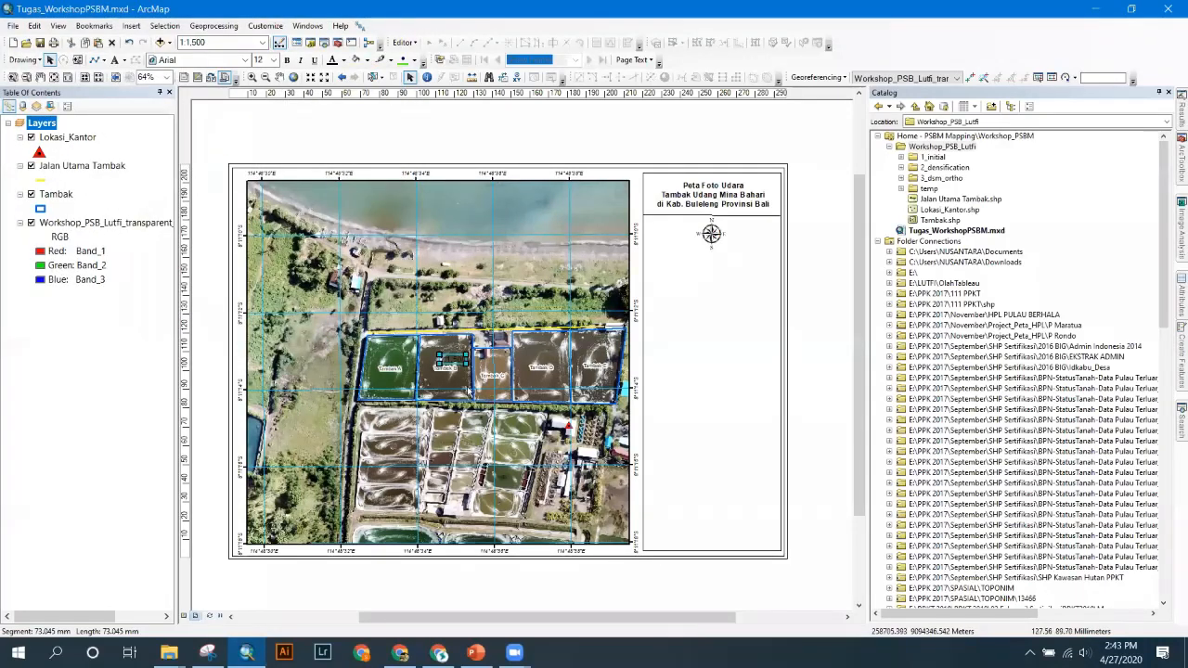
drag(453, 364, 711, 258)
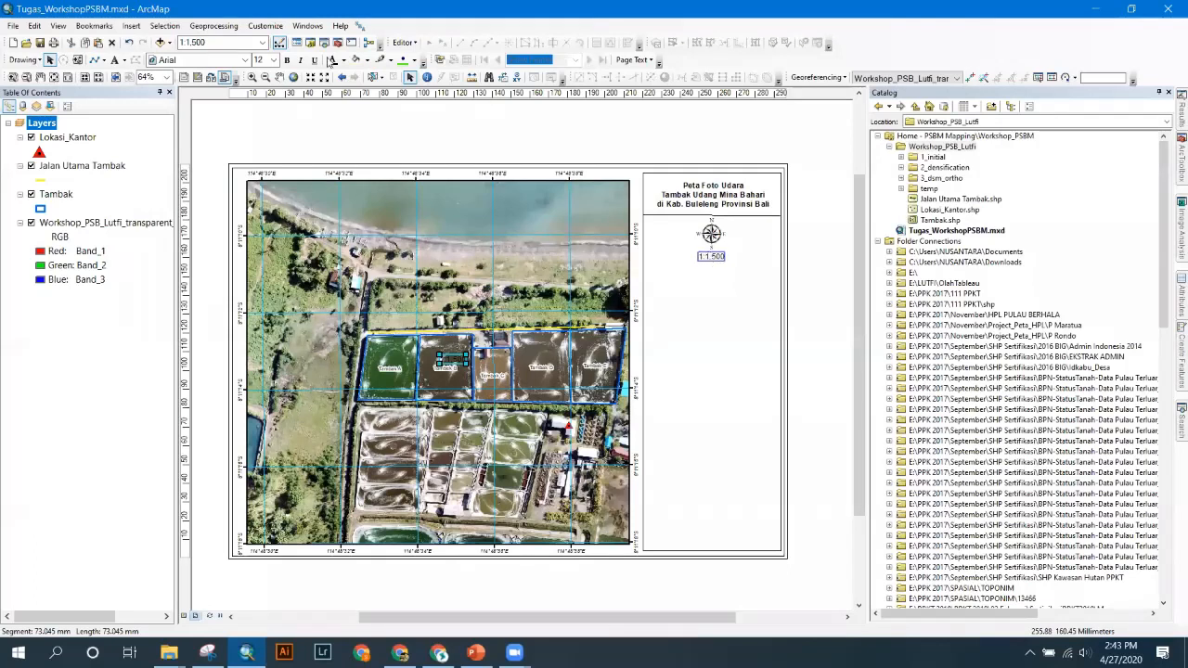
- Set the scale text's font size to 10 and reselect the text
click(273, 60)
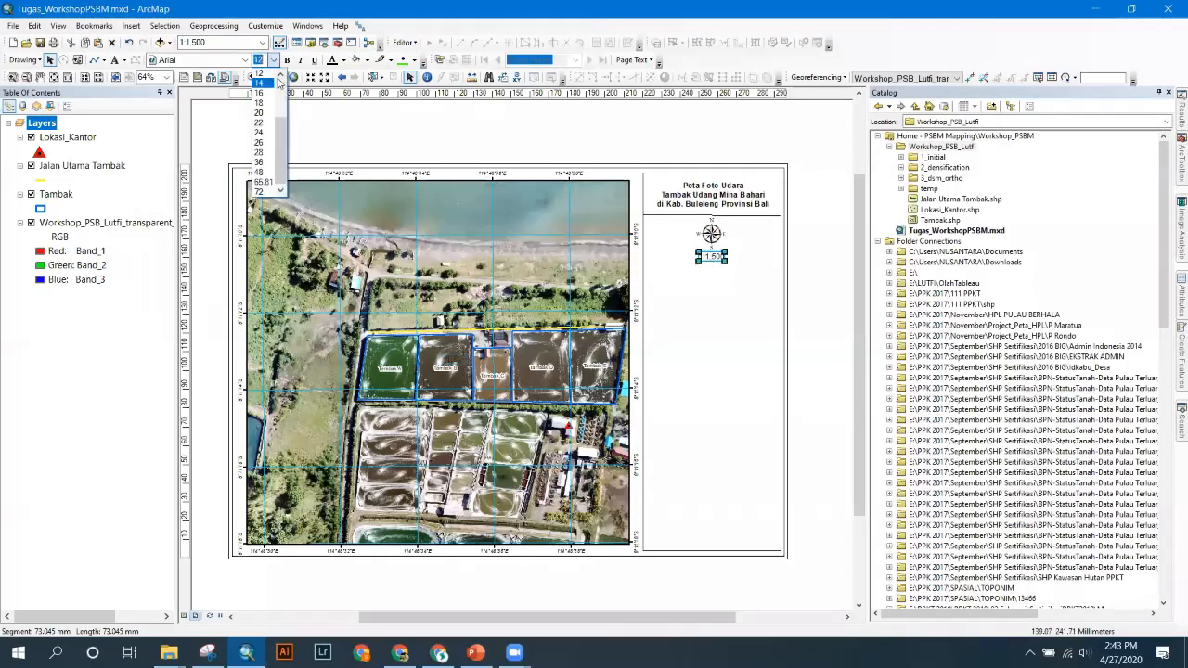
click(278, 76)
click(268, 80)
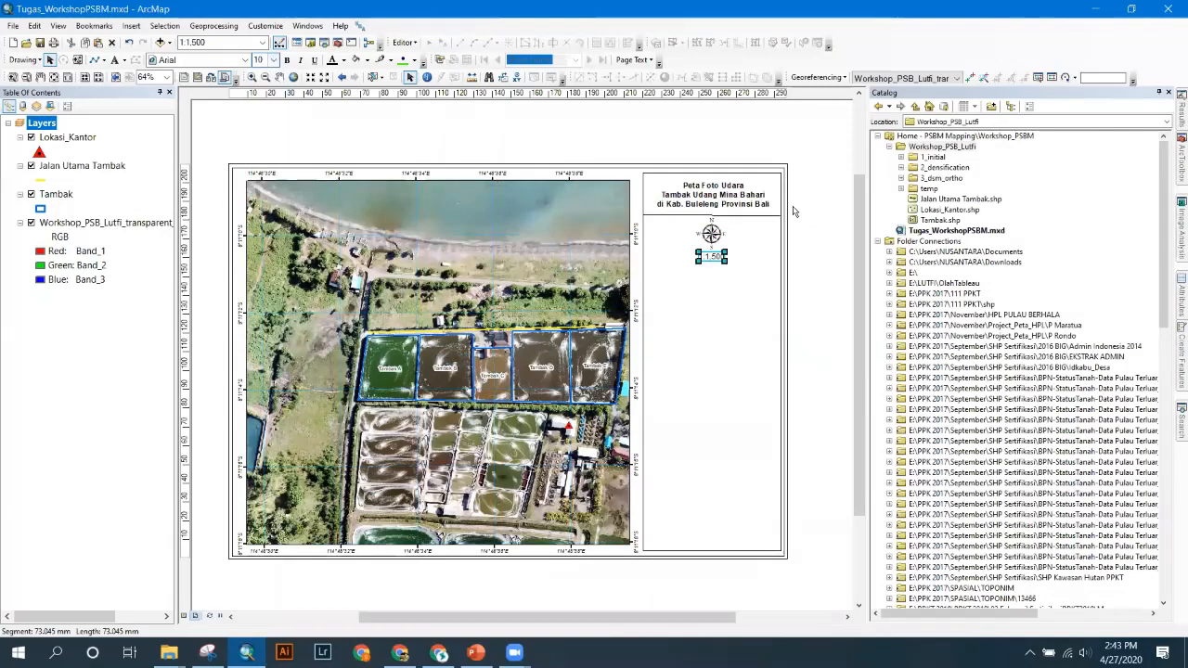
click(793, 238)
click(710, 260)
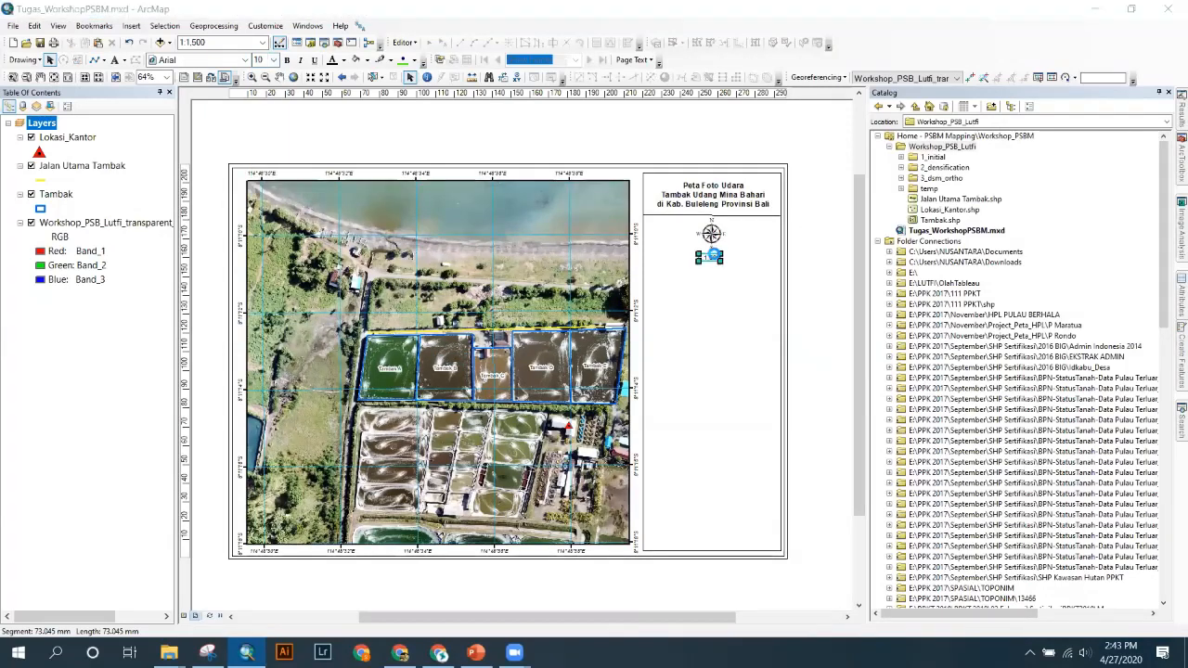
- Insert a scale bar in the Alternating Scale Bar 1 style
click(743, 155)
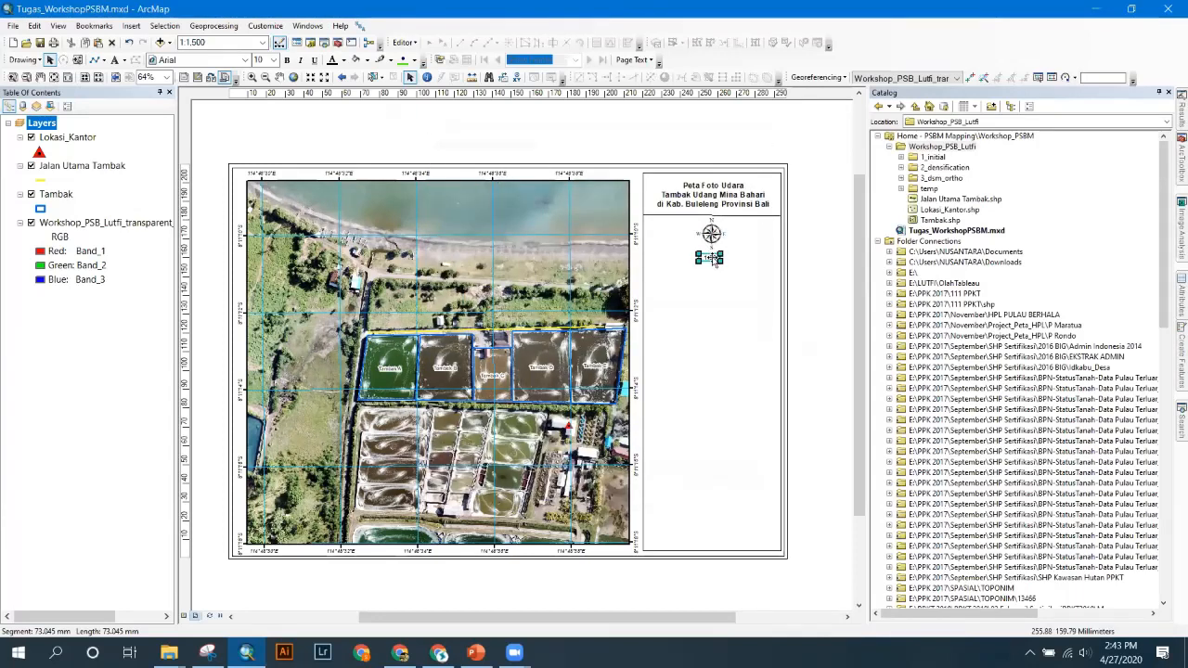
scroll(712, 261, down, 2)
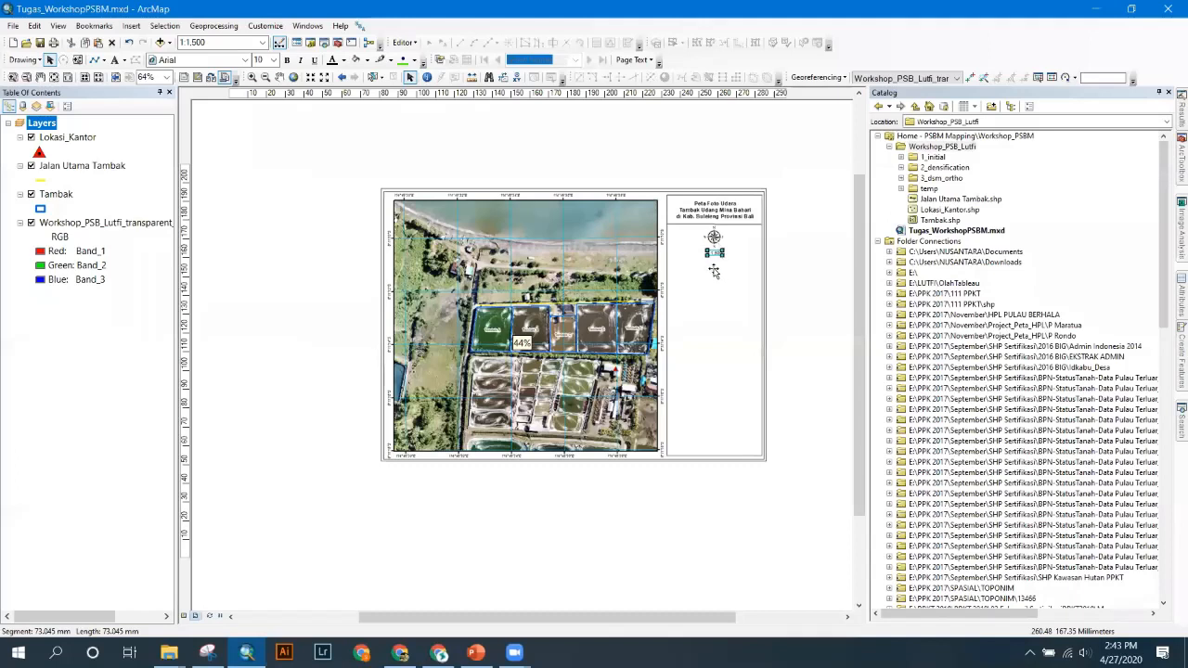
click(131, 25)
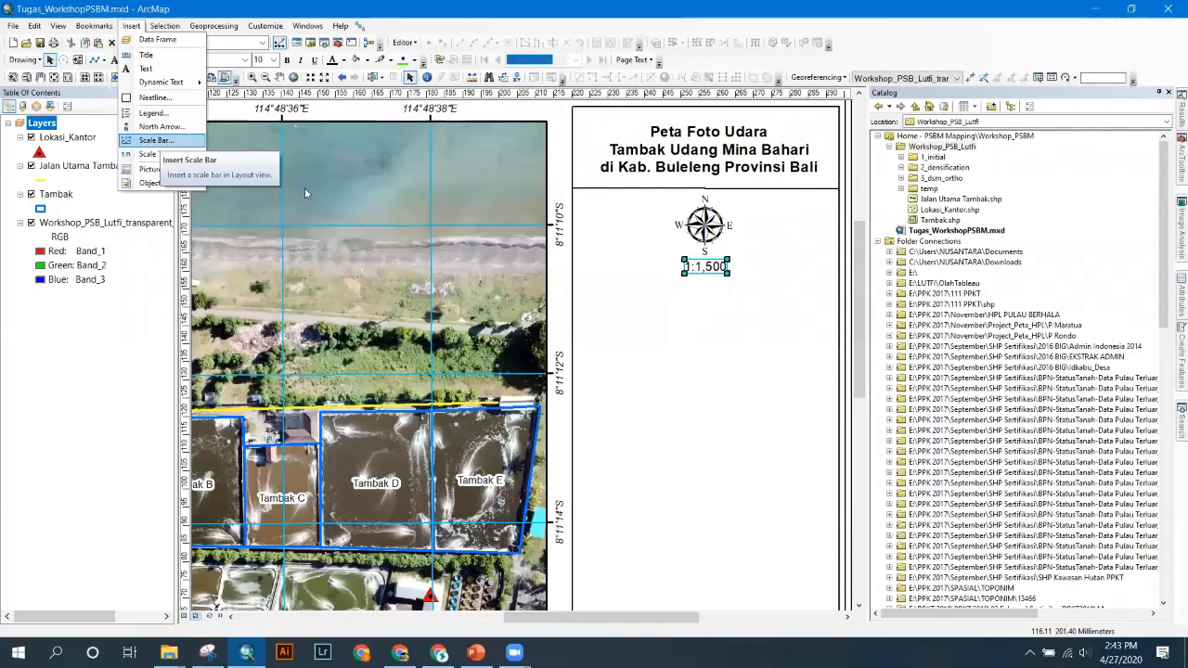
click(156, 140)
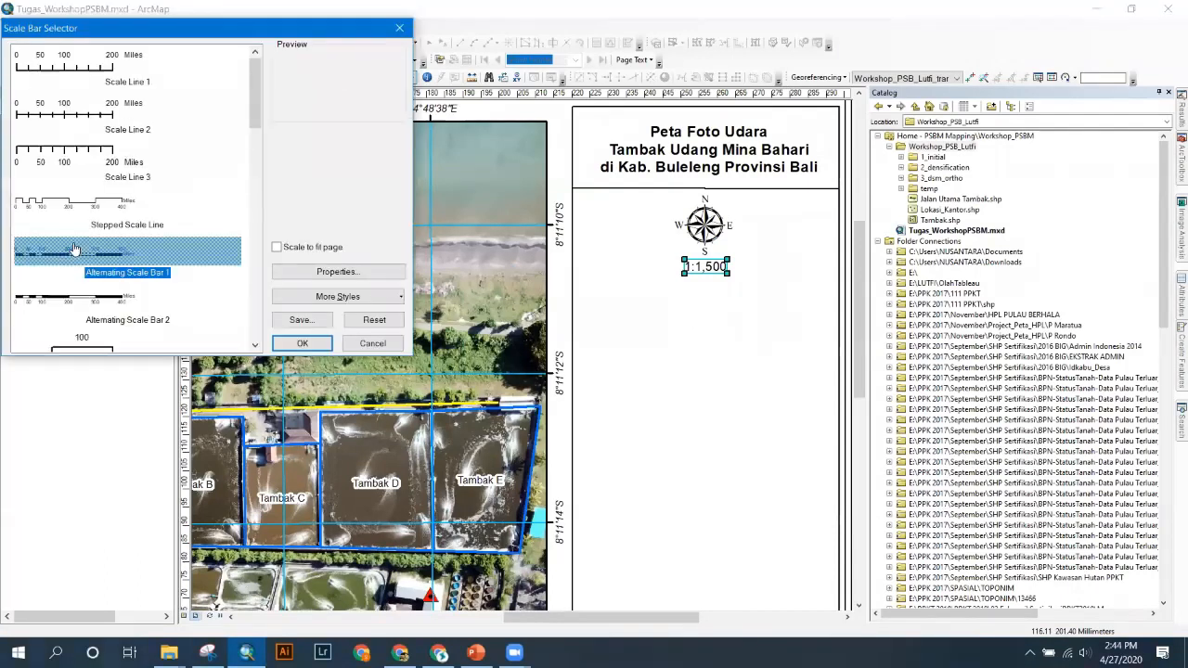
click(81, 301)
click(83, 246)
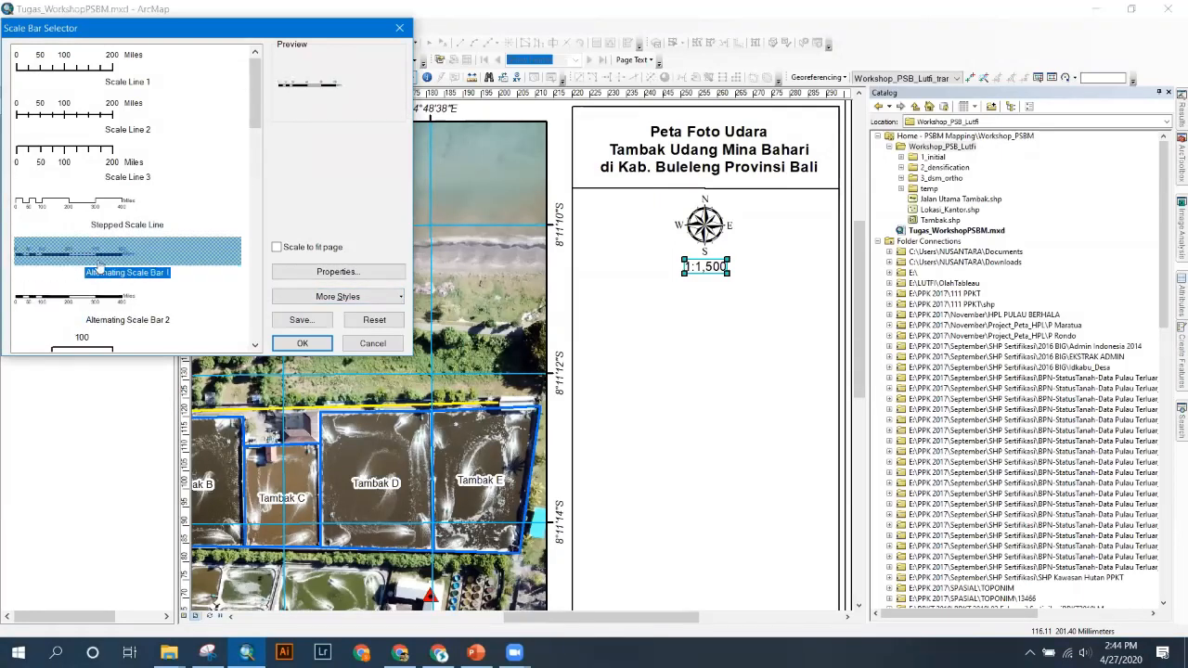
click(299, 344)
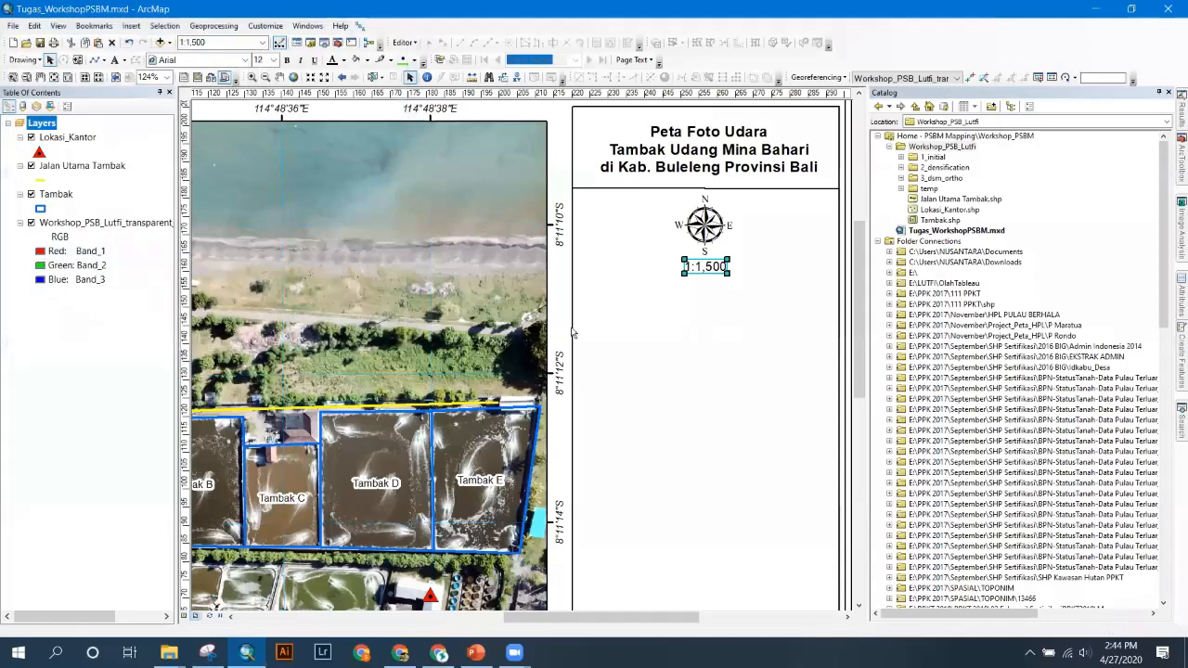
- Move the scale bar below the 1:1,500 scale text and shrink it to roughly the side panel's width, at about text size 7.44
drag(622, 357, 752, 302)
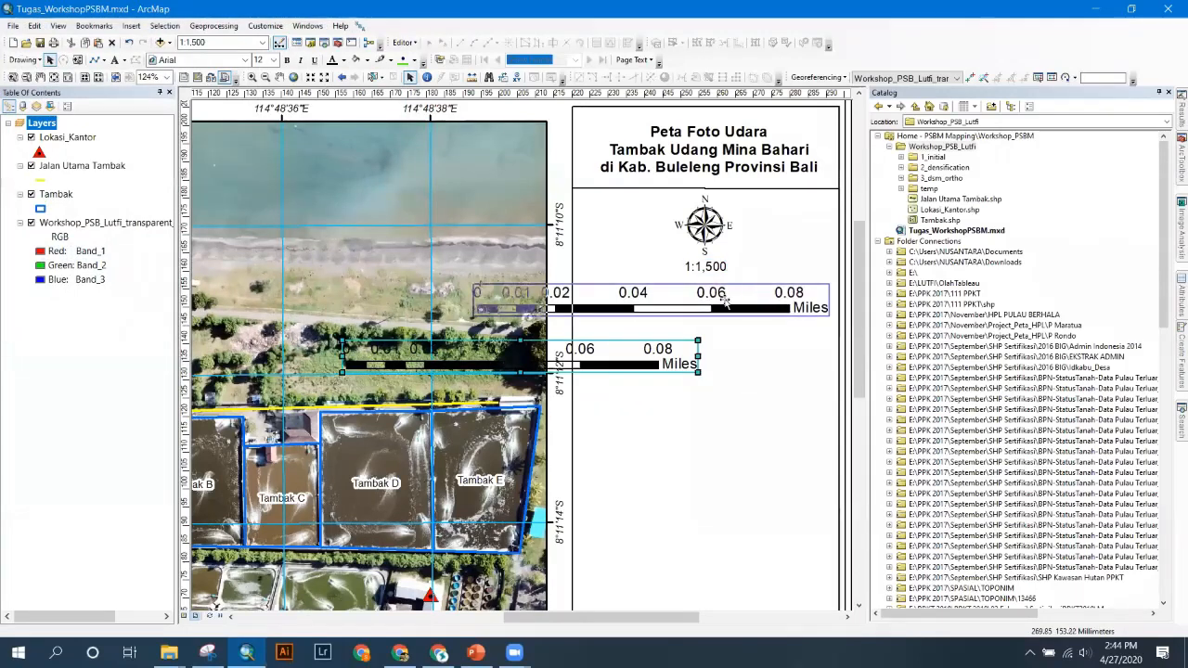
drag(466, 315, 591, 298)
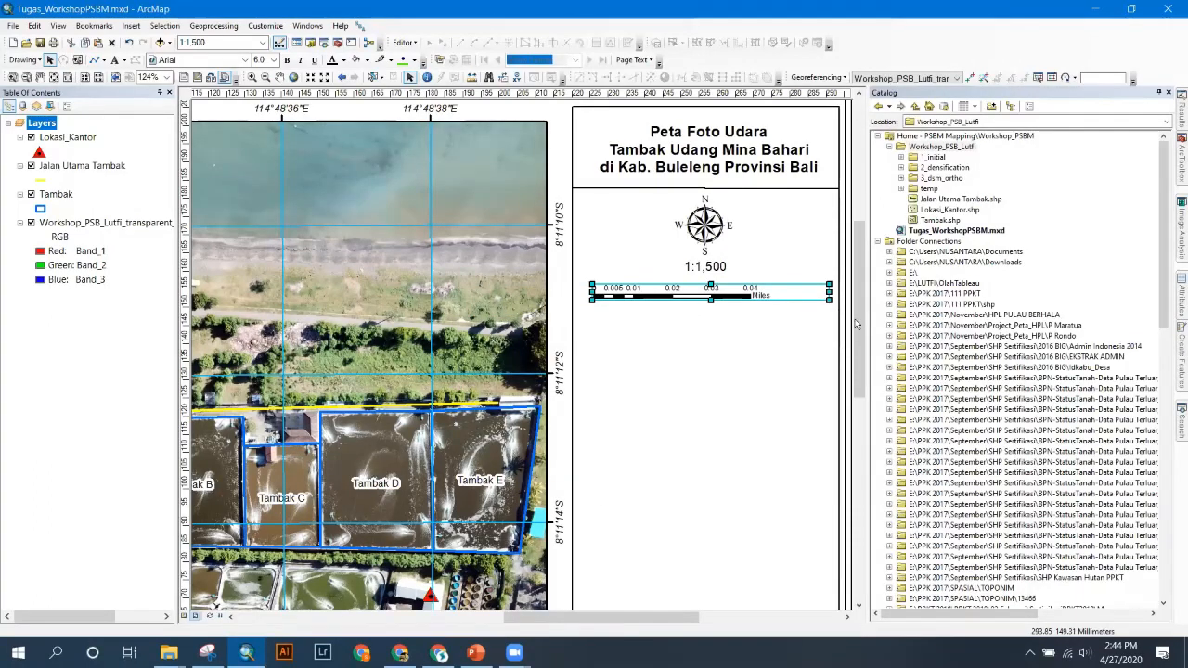
drag(843, 318, 845, 320)
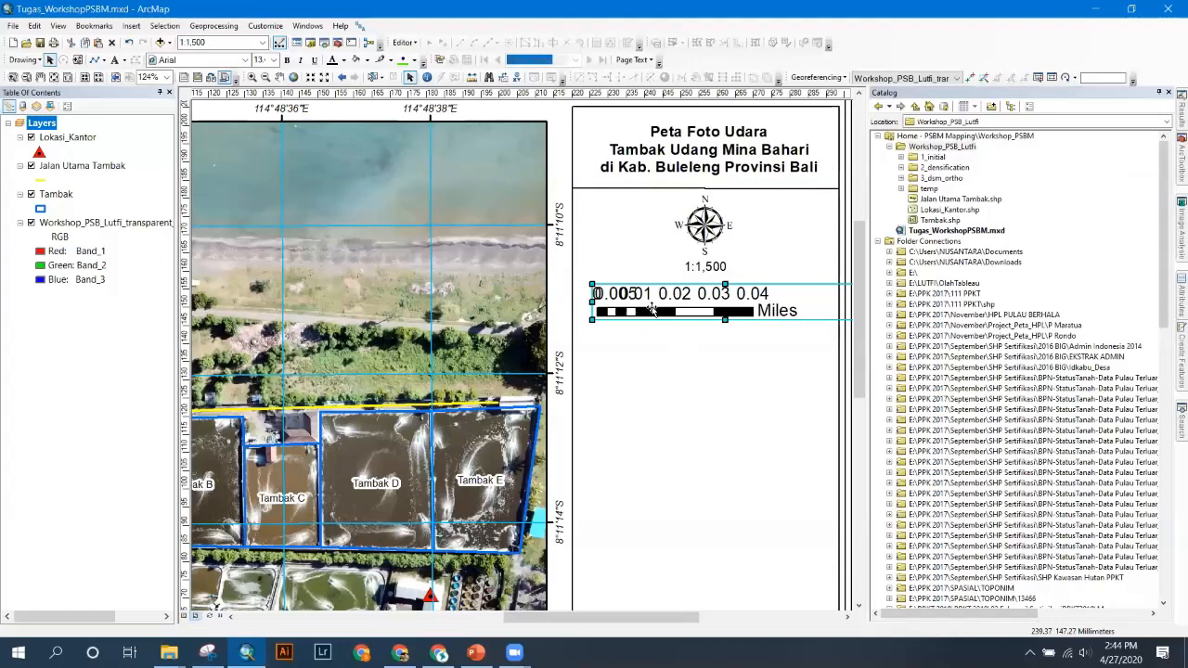
drag(598, 297, 545, 288)
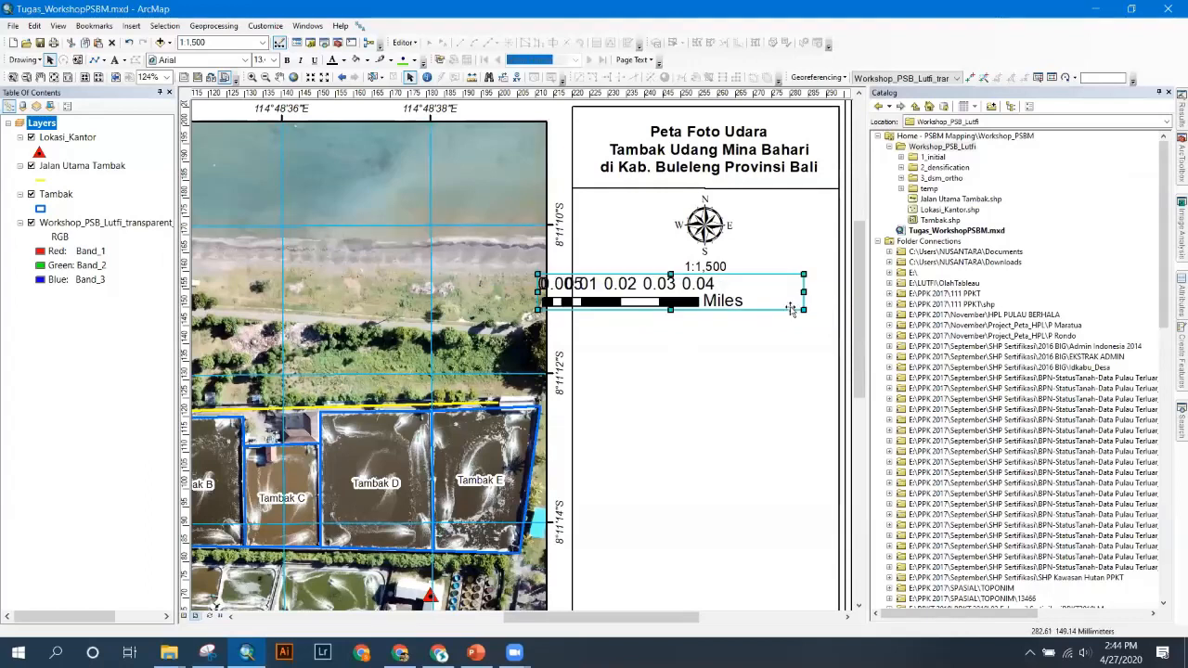
drag(803, 309, 791, 294)
drag(715, 290, 768, 298)
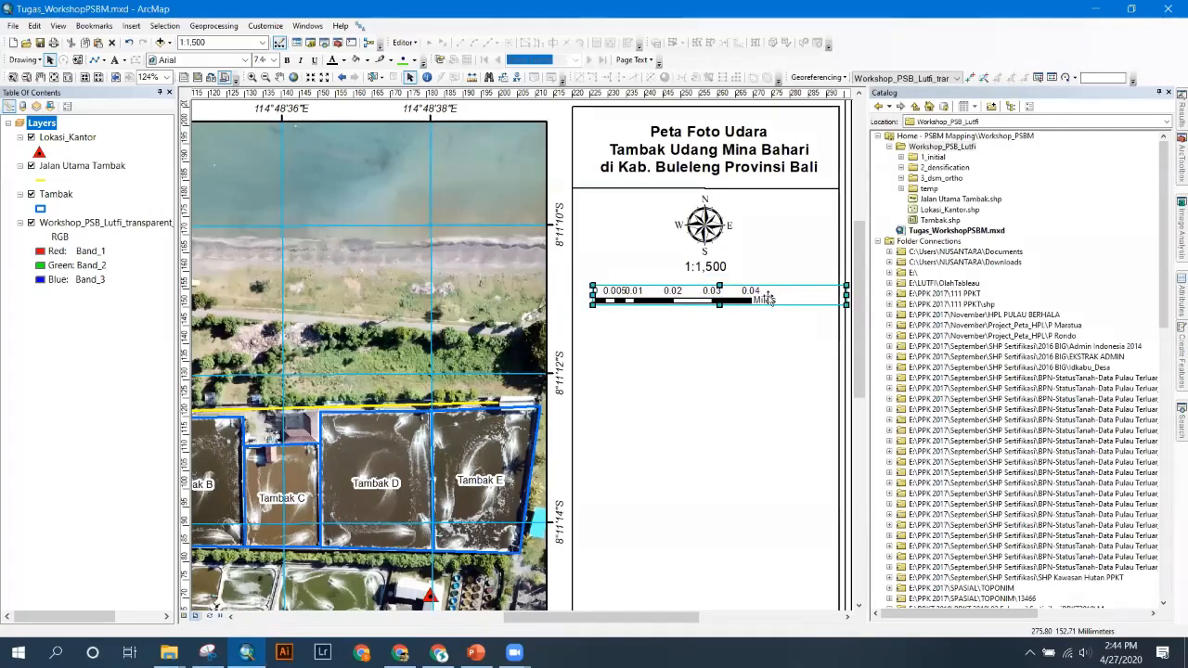
- Set the scale bar's division units to Meters and its unit label to "m"
right_click(768, 298)
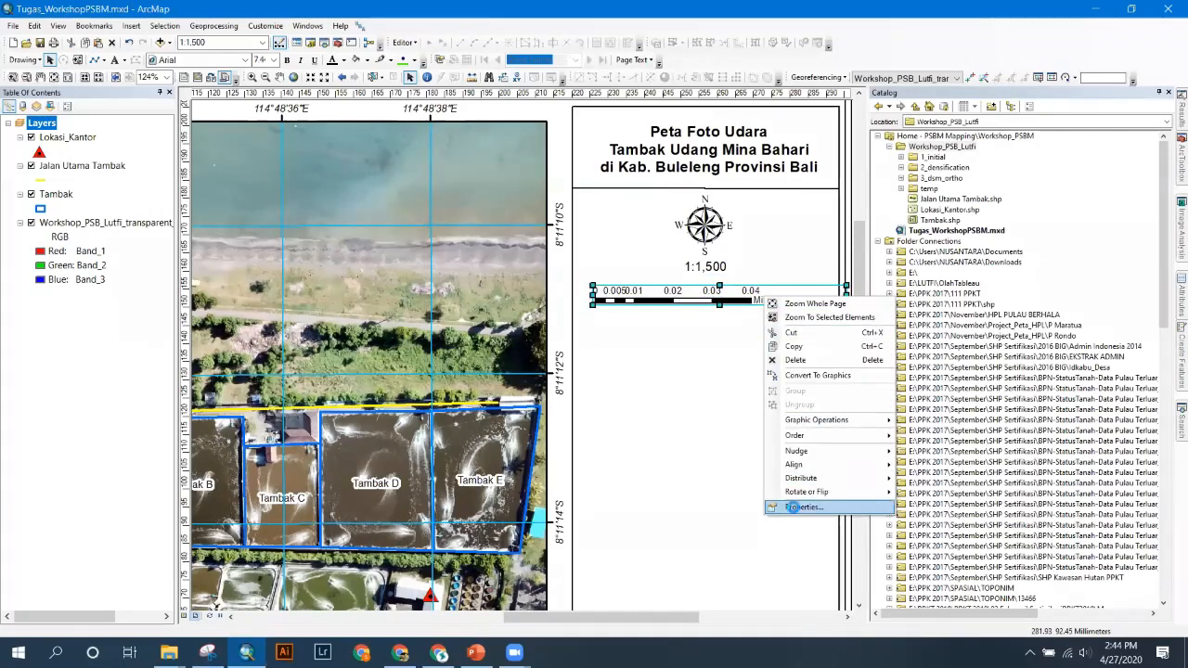
click(792, 506)
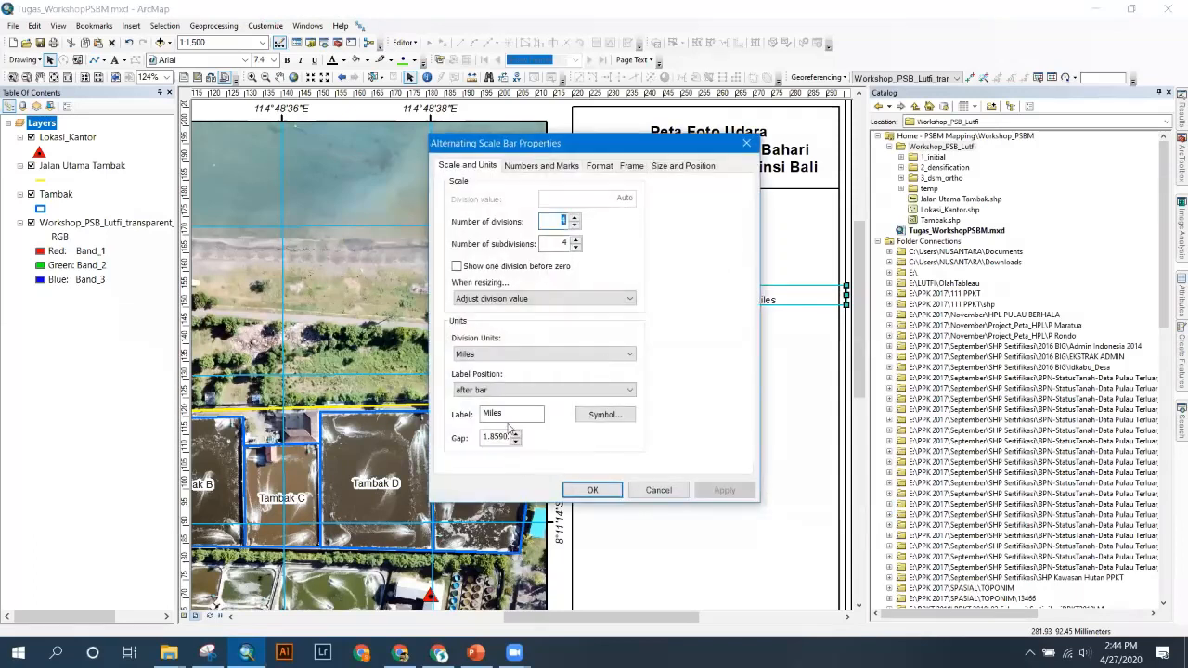
click(511, 354)
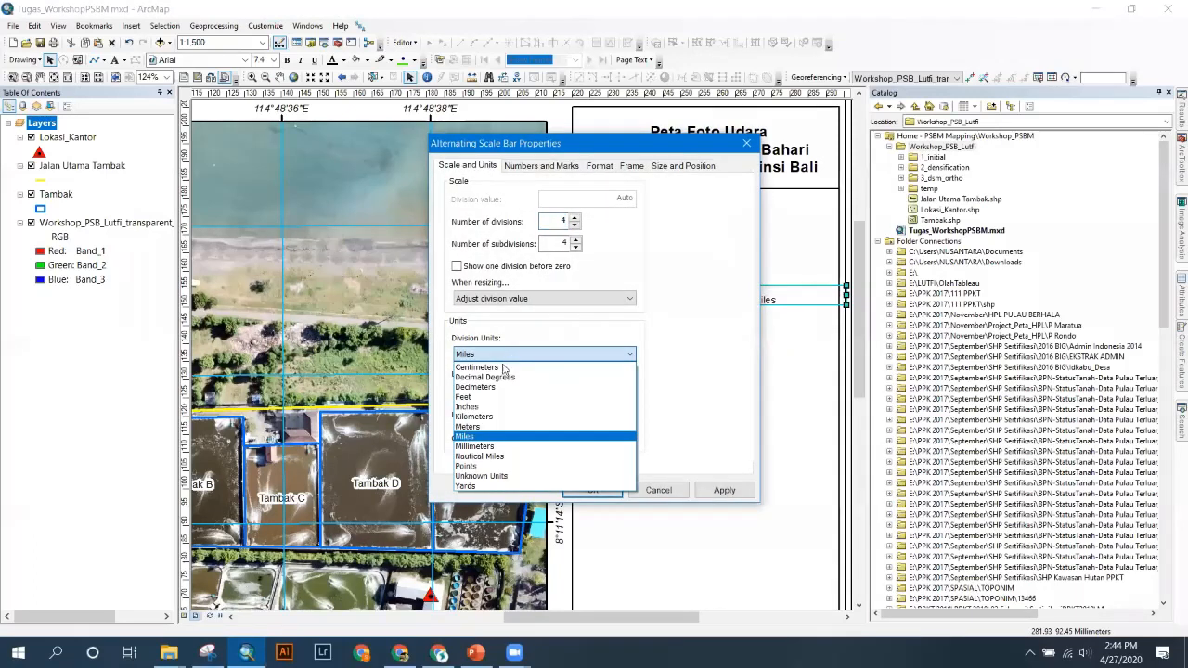
click(469, 426)
click(512, 413)
double_click(526, 414)
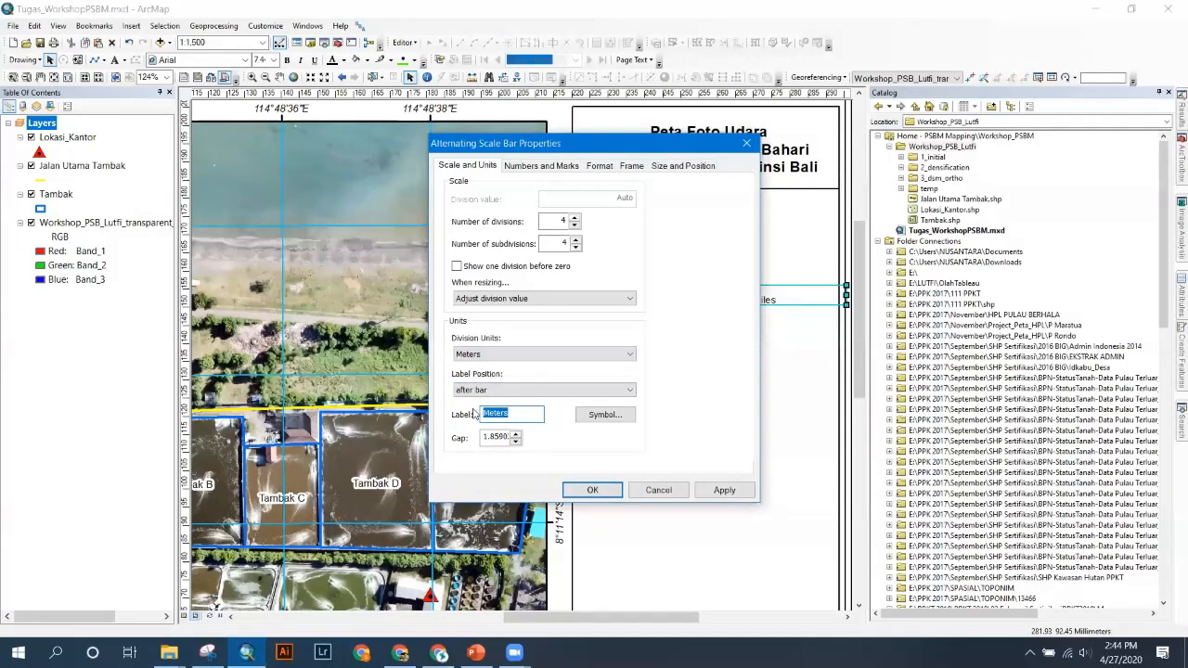
text(m)
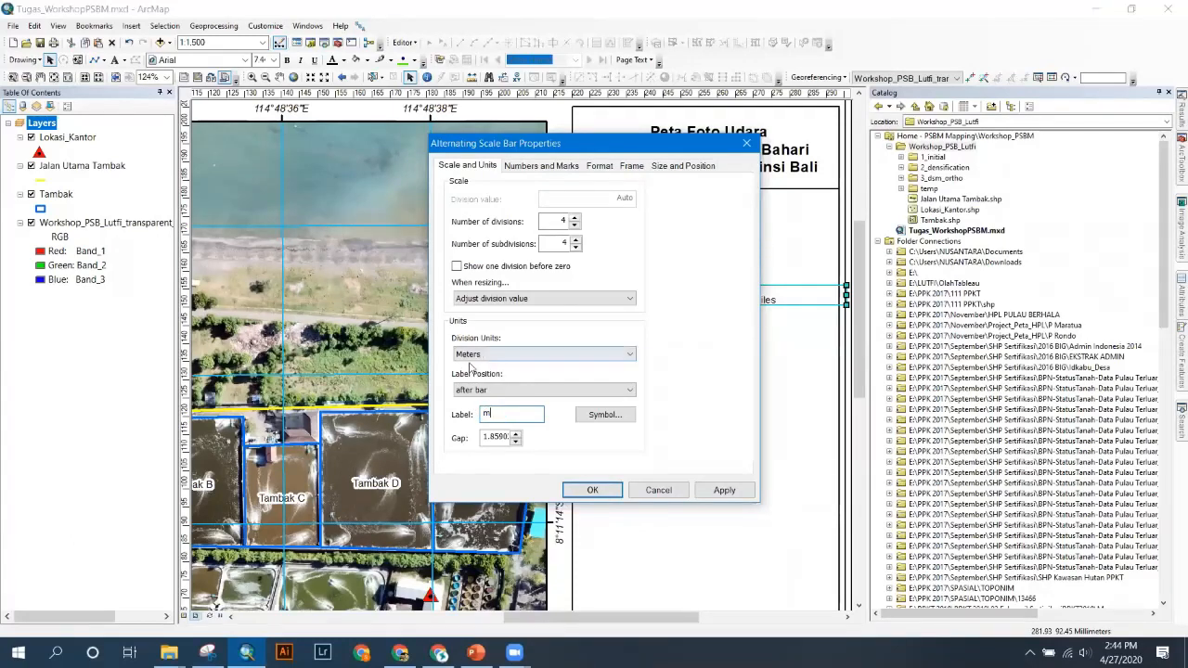
click(599, 489)
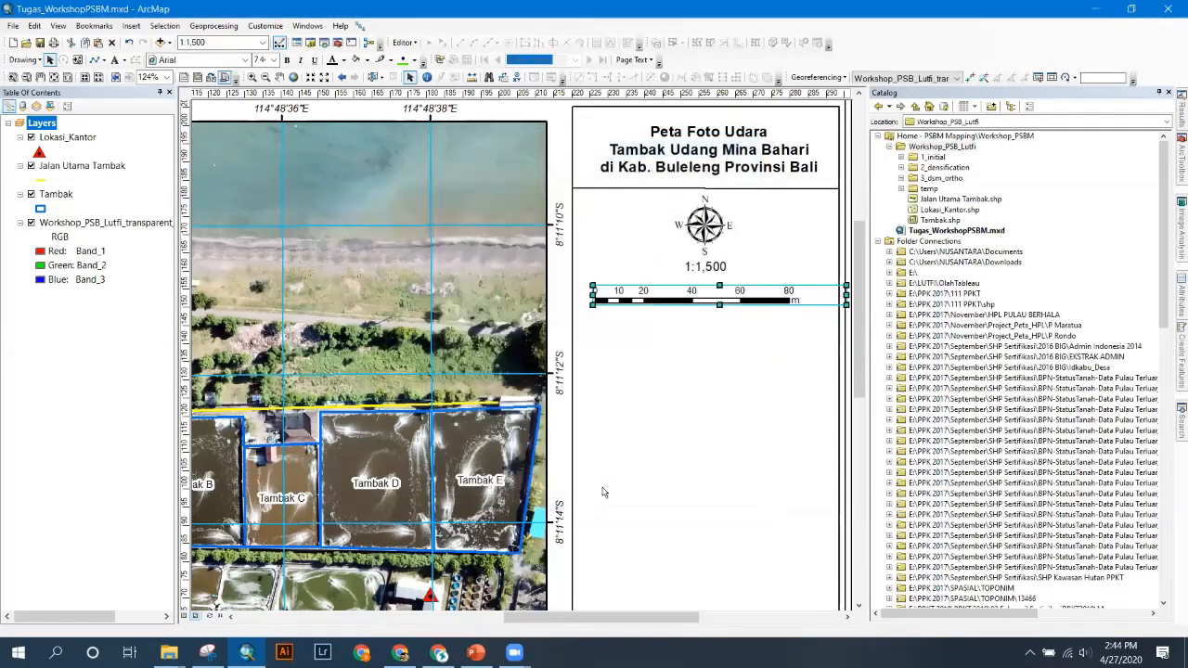
- Change the scale bar's unit label to "meter" and move the bar up slightly, closer to the scale text
click(747, 299)
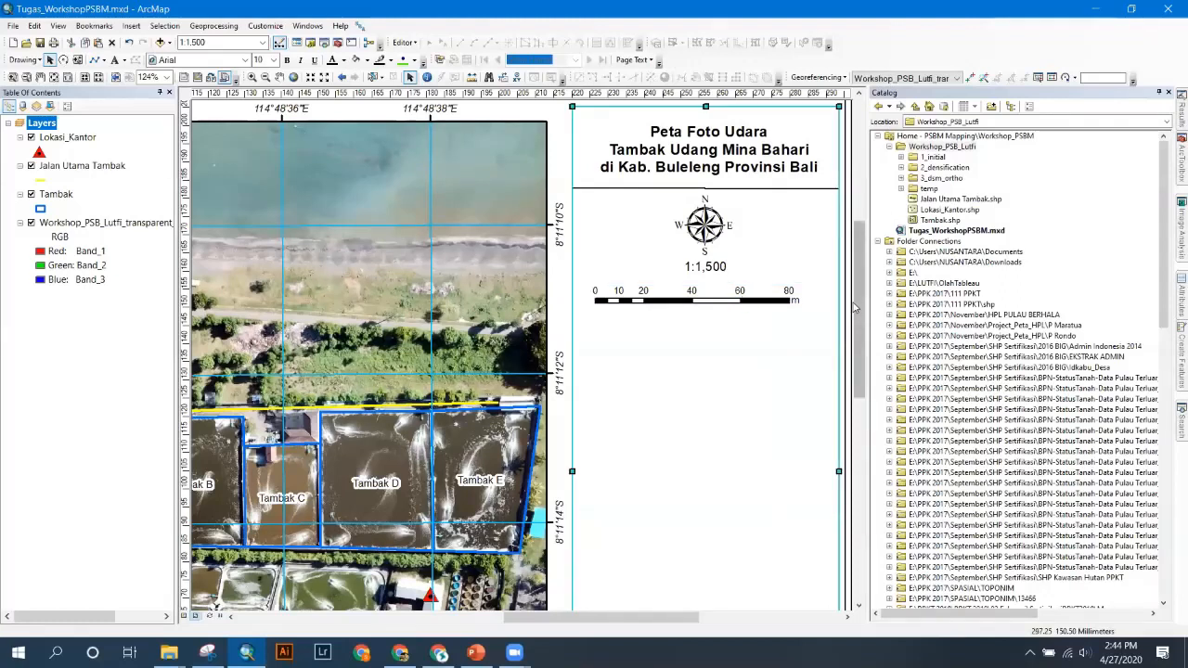
click(780, 305)
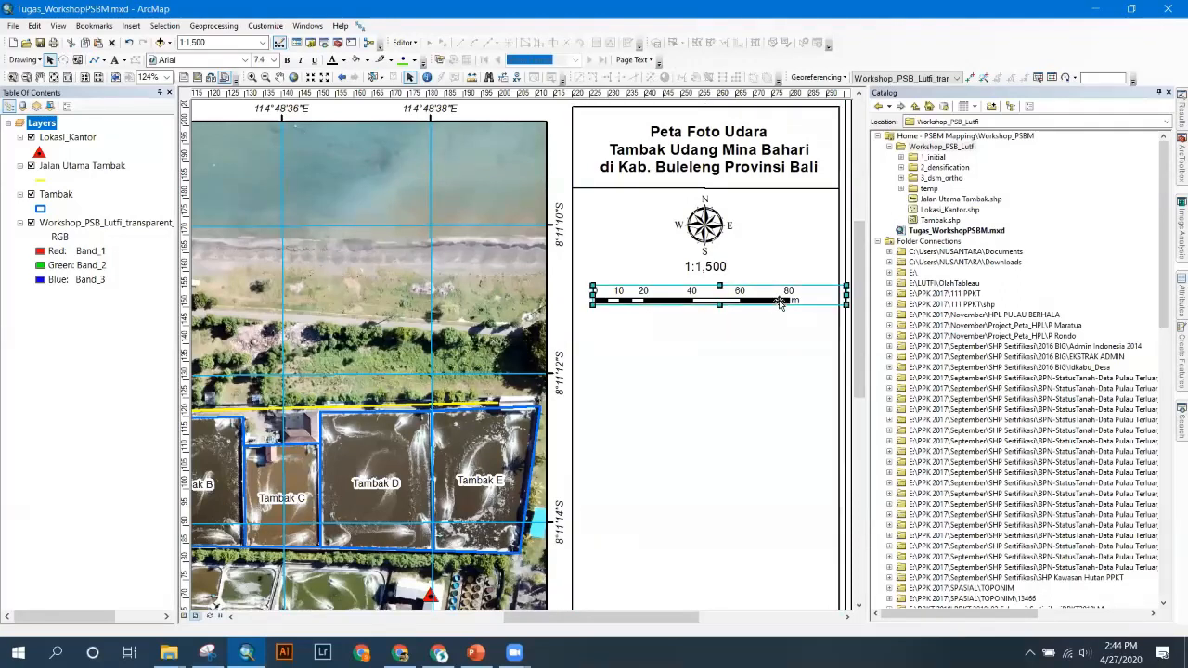
right_click(780, 301)
click(816, 512)
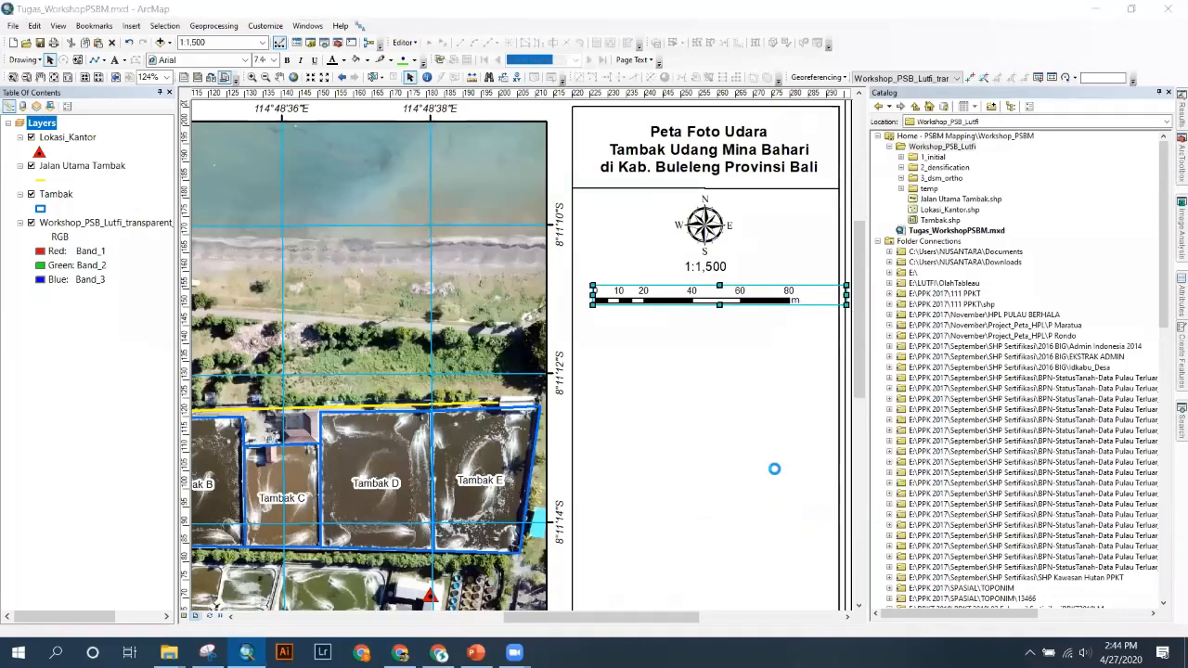
click(512, 415)
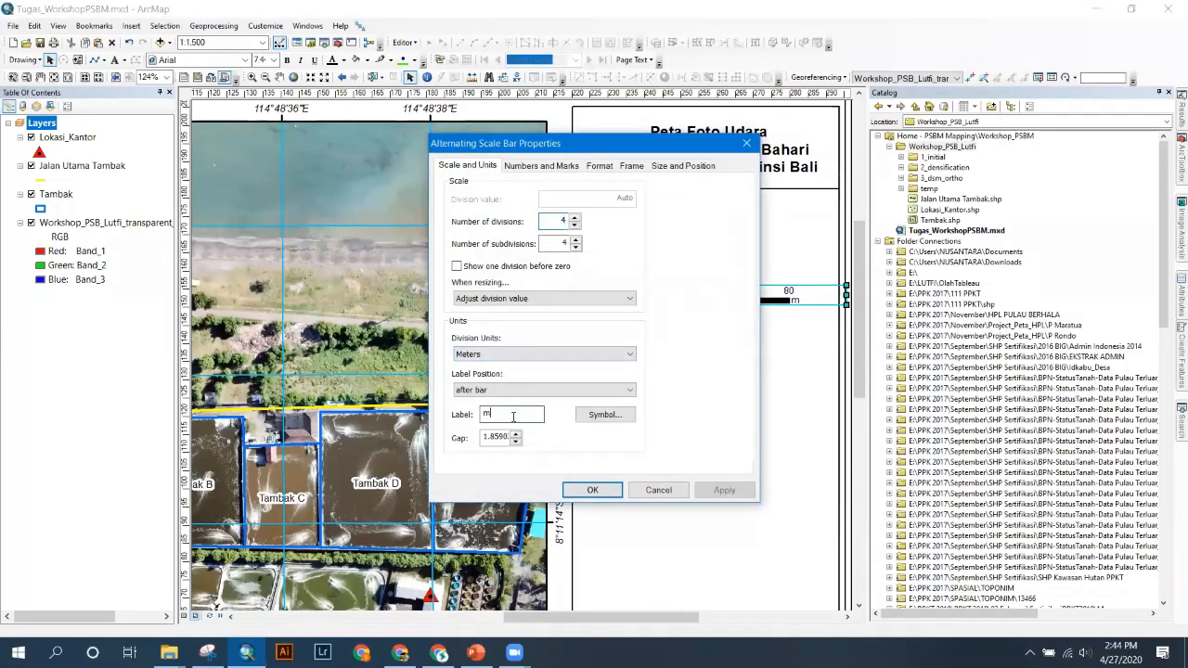
click(592, 490)
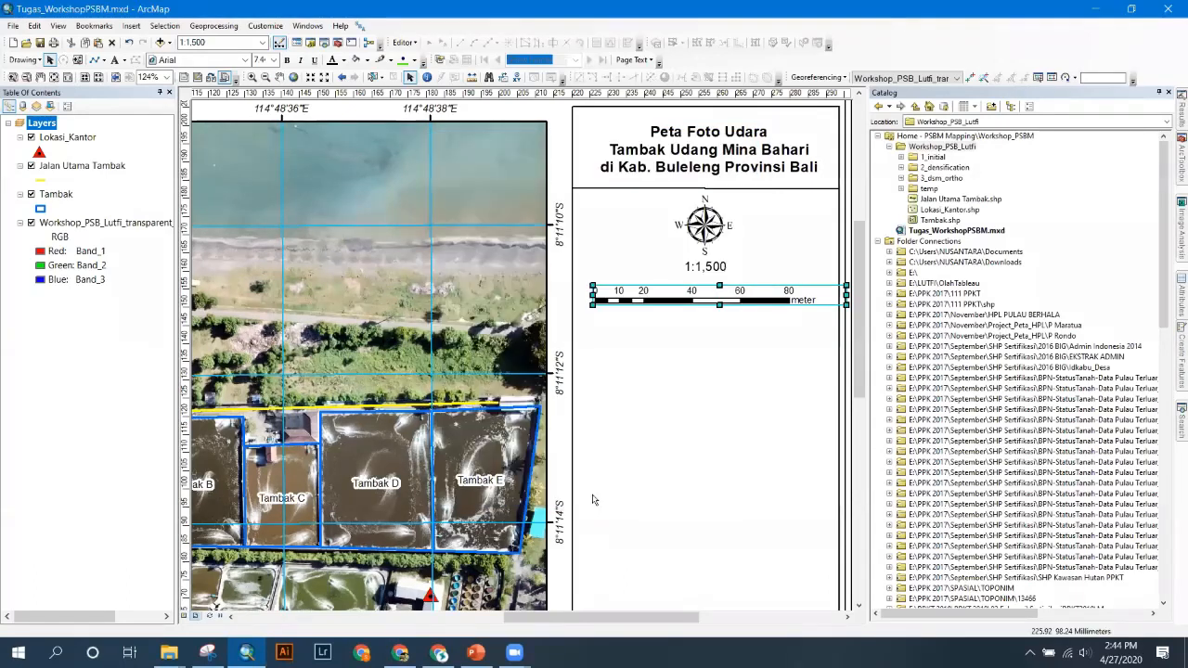
drag(770, 295, 767, 284)
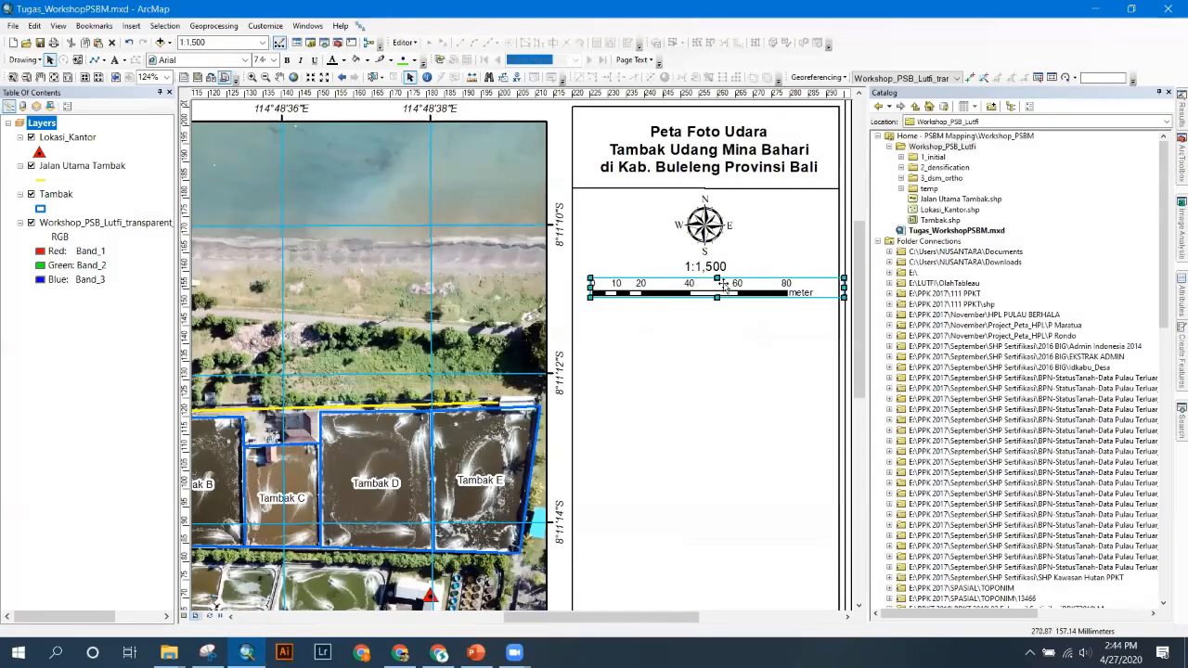
- Add the text "Dibuat dalam format kertas A4" directly below the scale bar
click(116, 60)
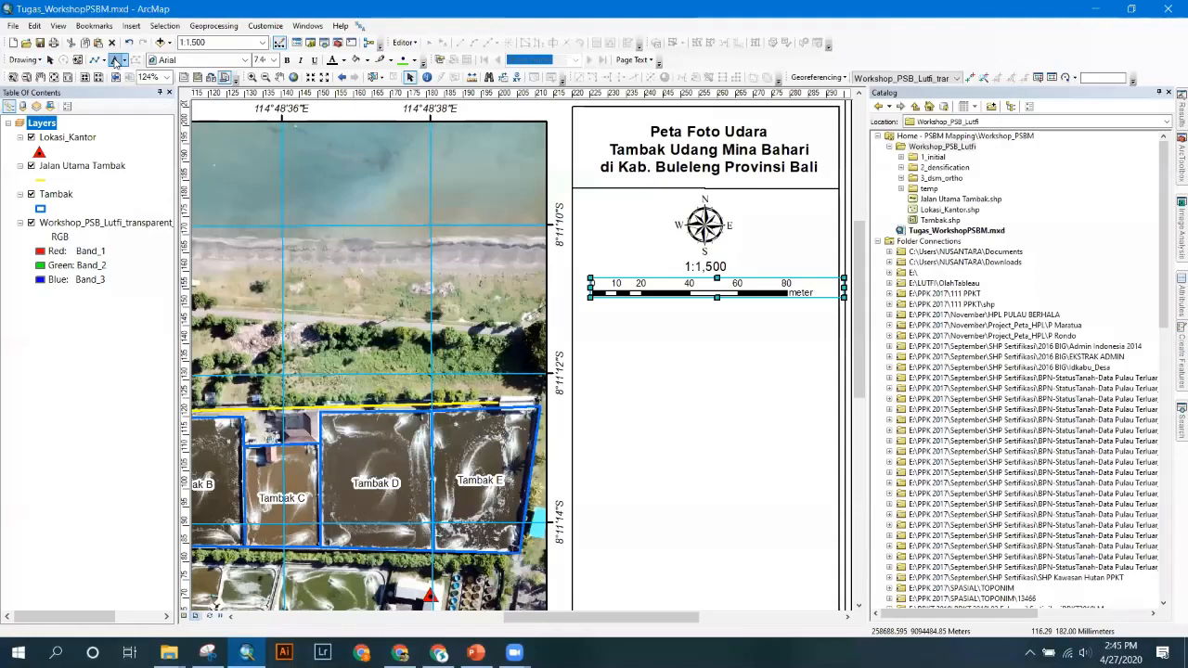
click(638, 312)
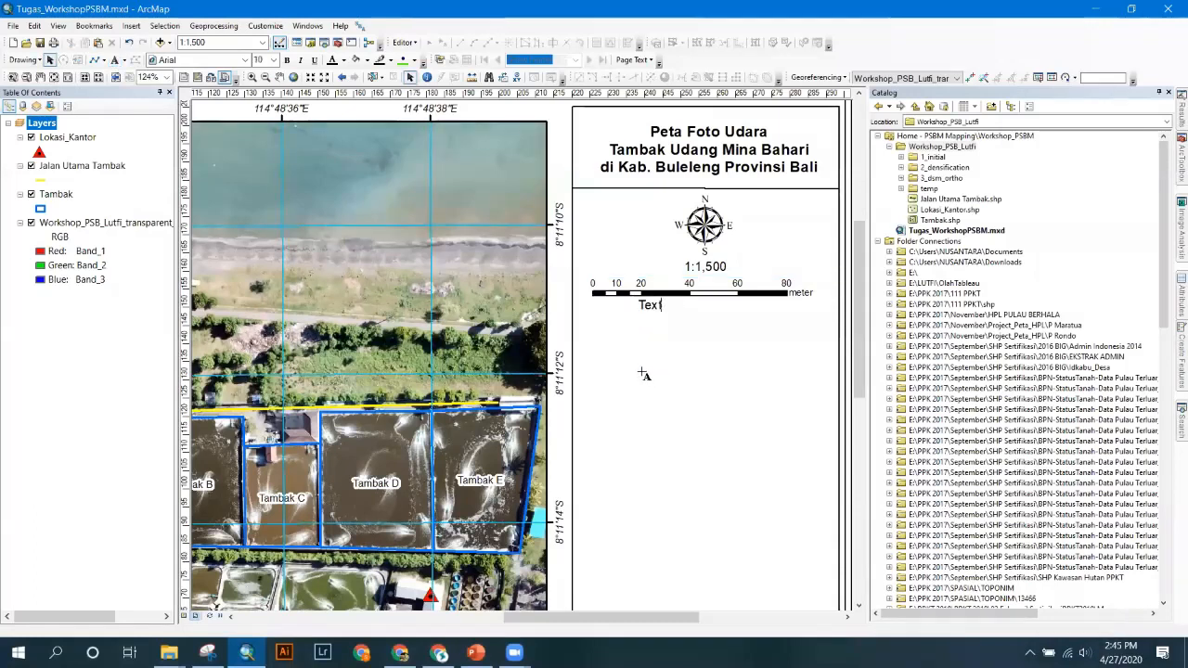
text(Di)
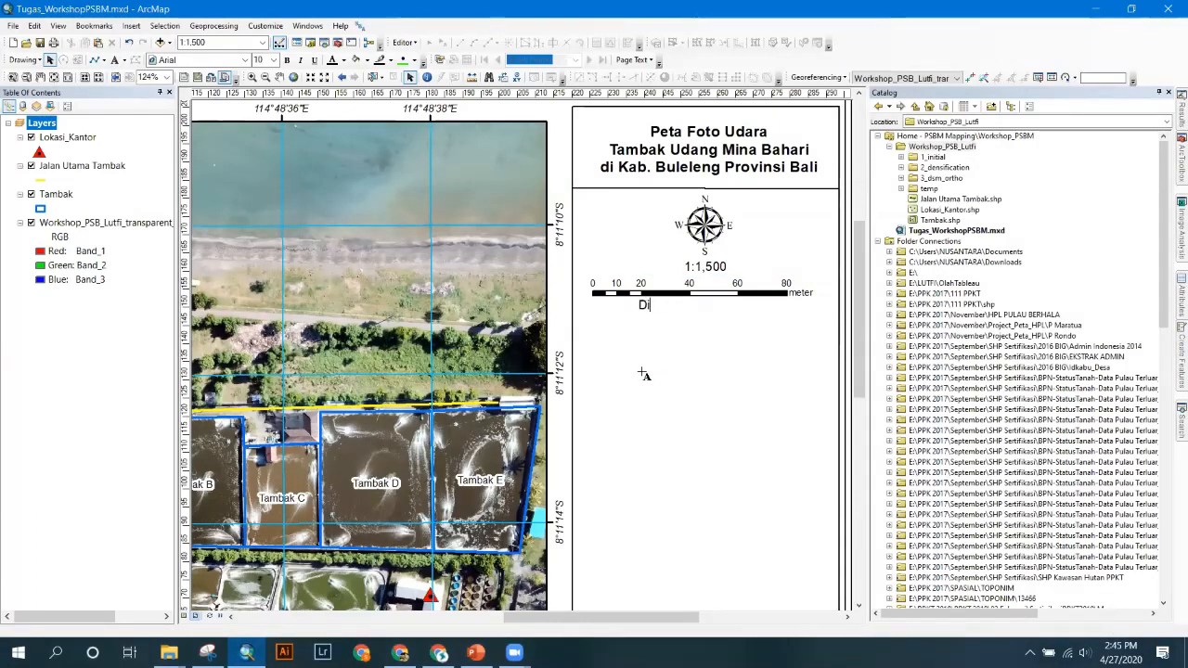
text(buat dalam foramt kertas A4)
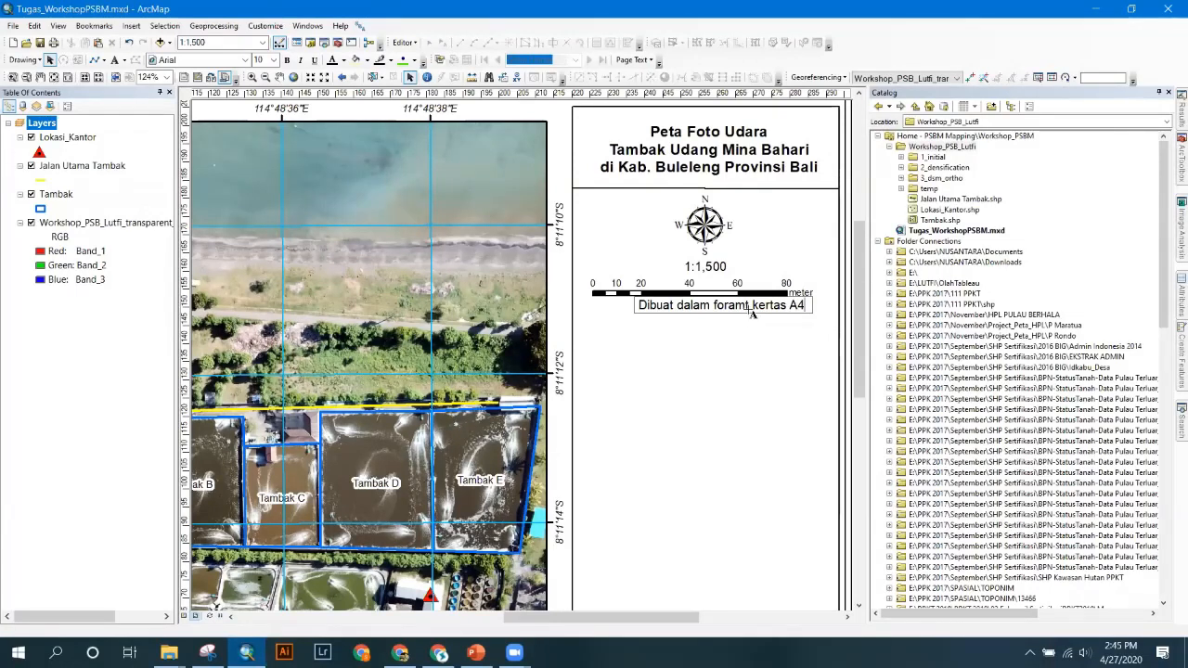
key(BackSpace)
key(BackSpace)
key(BackSpace)
text(mat)
click(634, 340)
- Make the paper format note italic at font size 8 and centre it below the scale bar
click(696, 308)
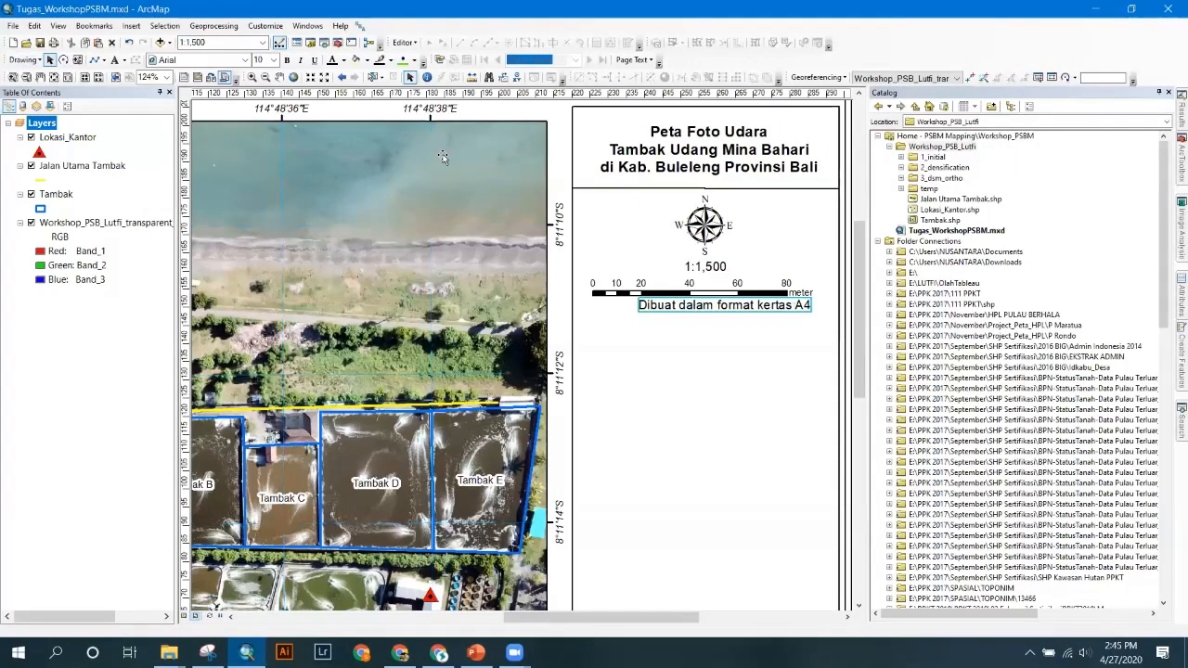
click(299, 59)
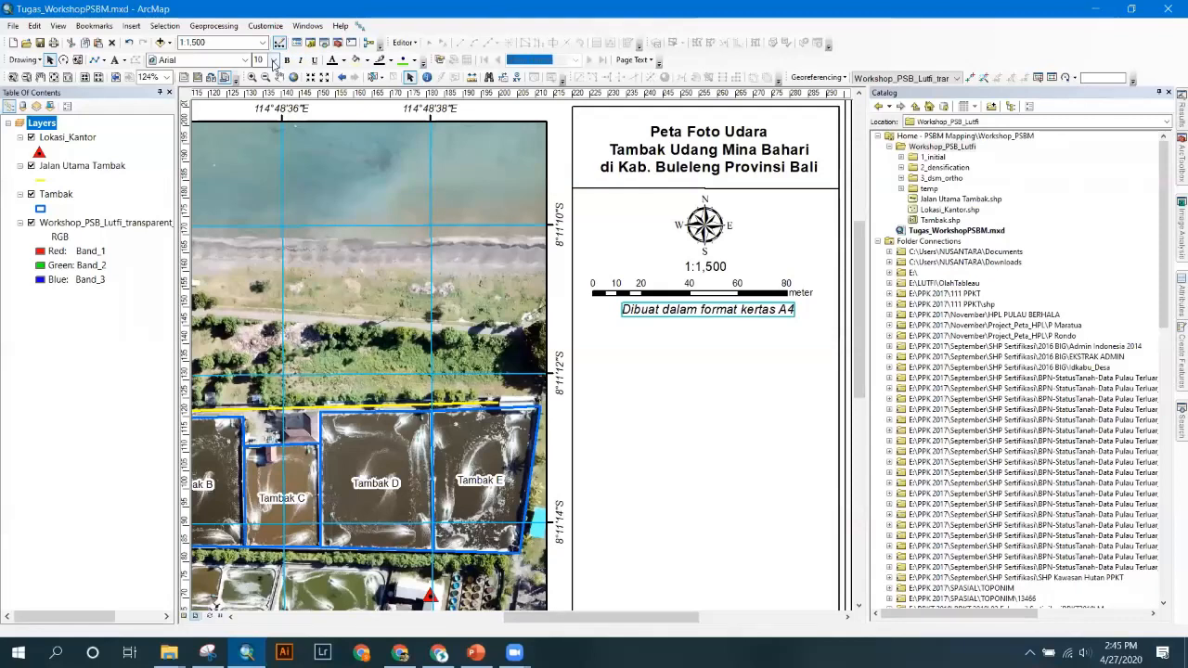
click(274, 60)
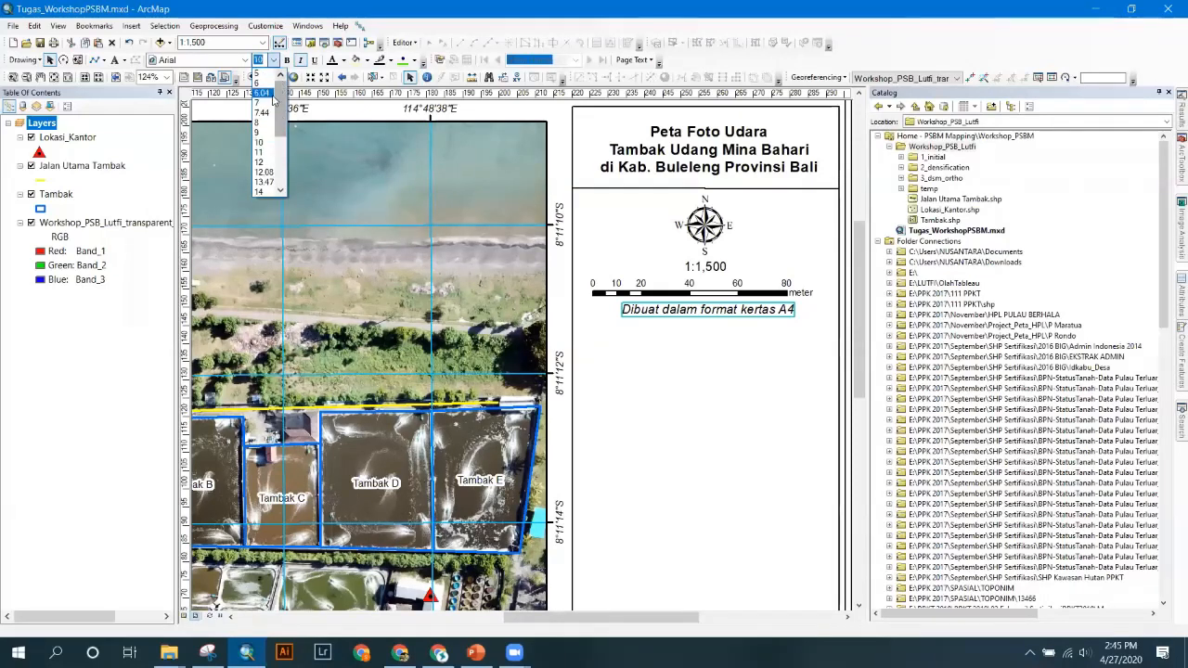
click(259, 122)
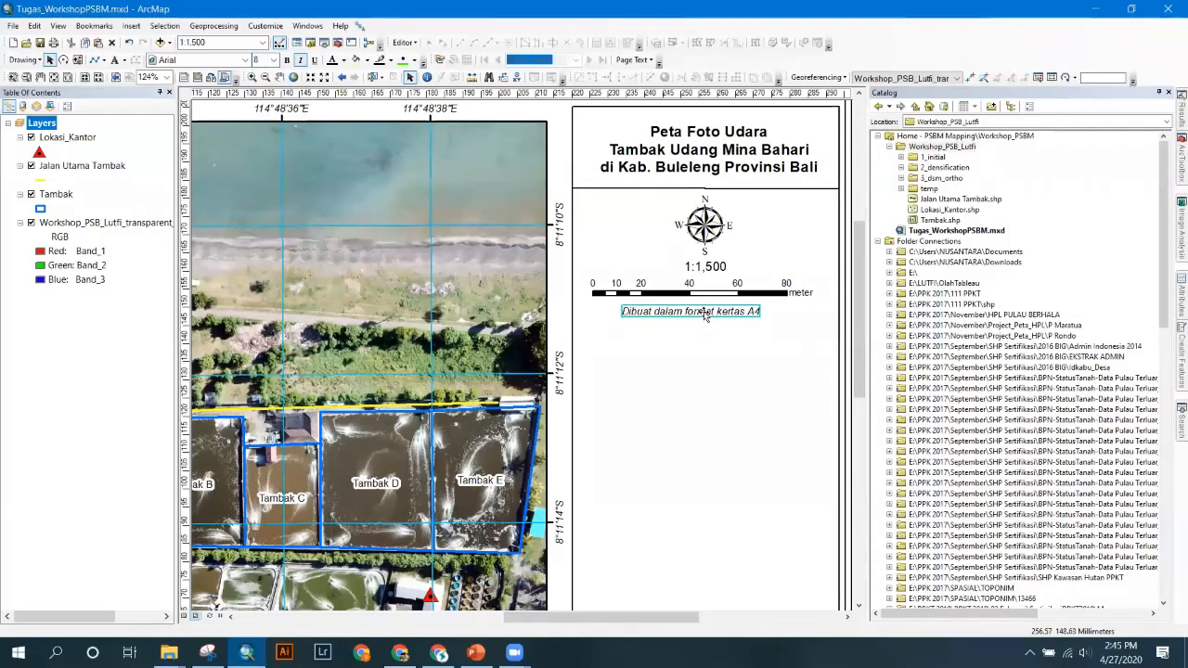
drag(705, 315, 714, 307)
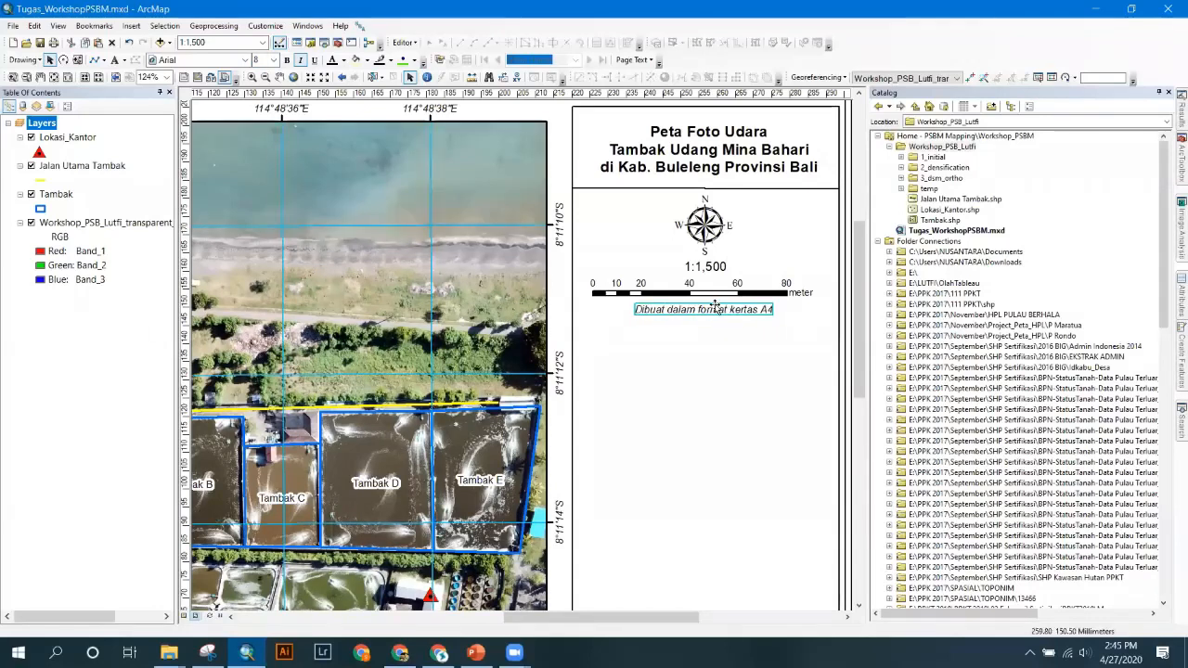
- Copy the title's divider line and place the copy across the side panel just below the paper format note
click(752, 222)
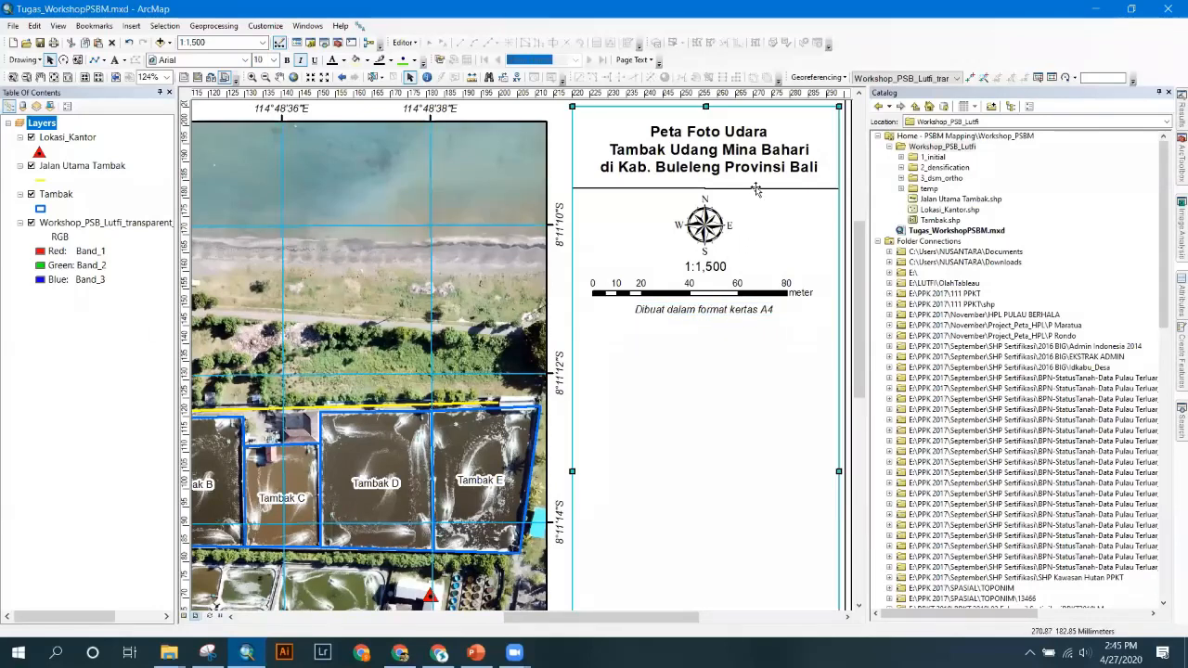
click(757, 188)
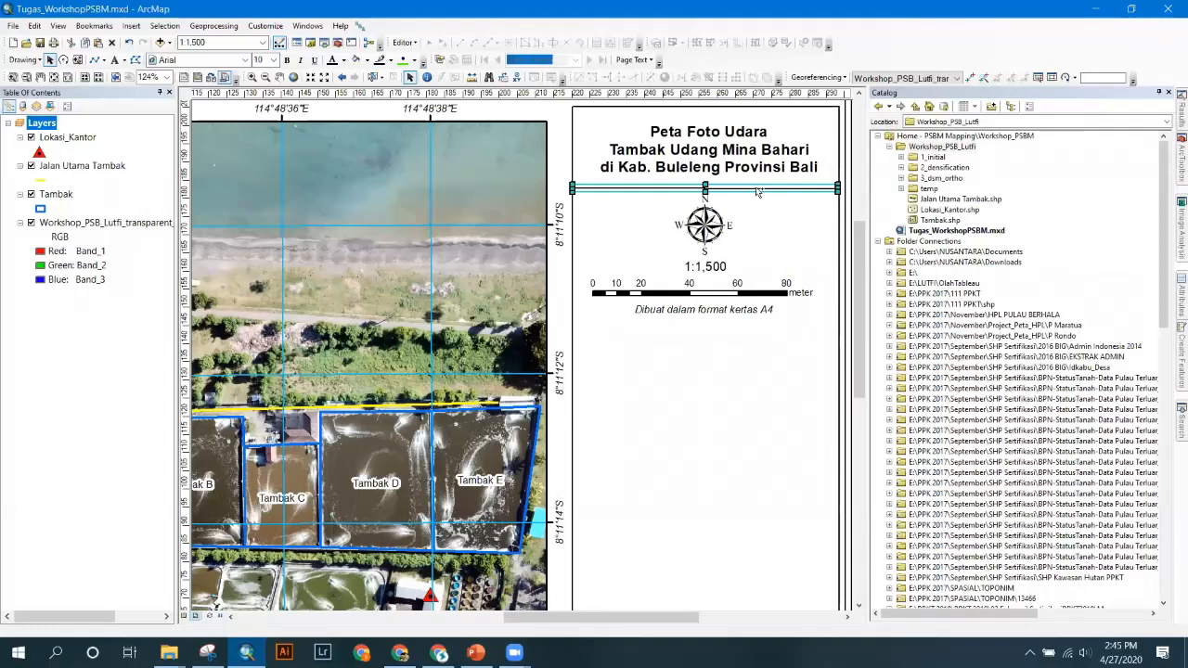
drag(756, 192, 732, 331)
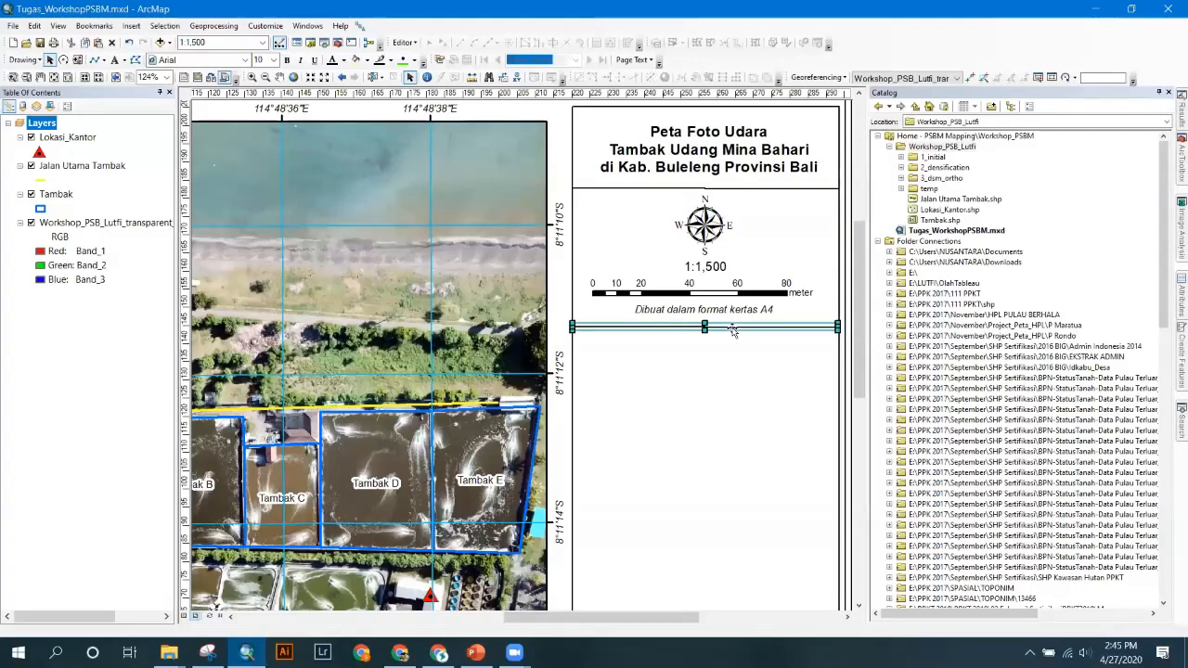
- Switch to the PowerPoint example slide to review the order of the side panel's sections, especially the data source block, and return to ArcMap
click(476, 652)
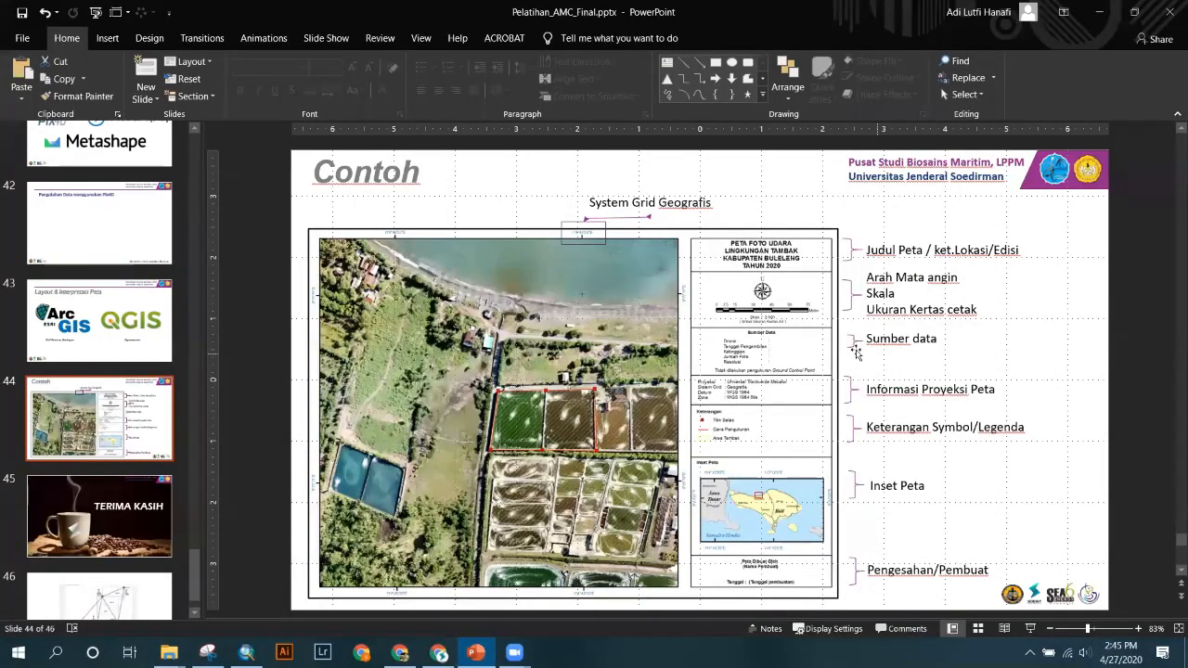
key(alt+Tab)
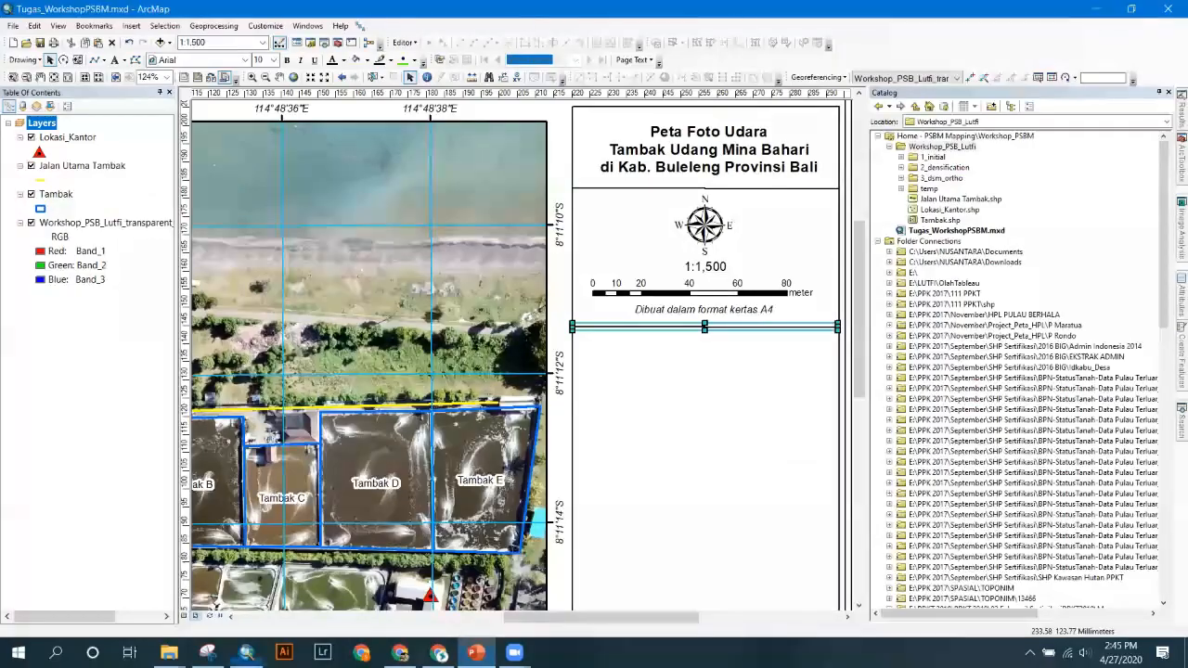
key(alt+Tab)
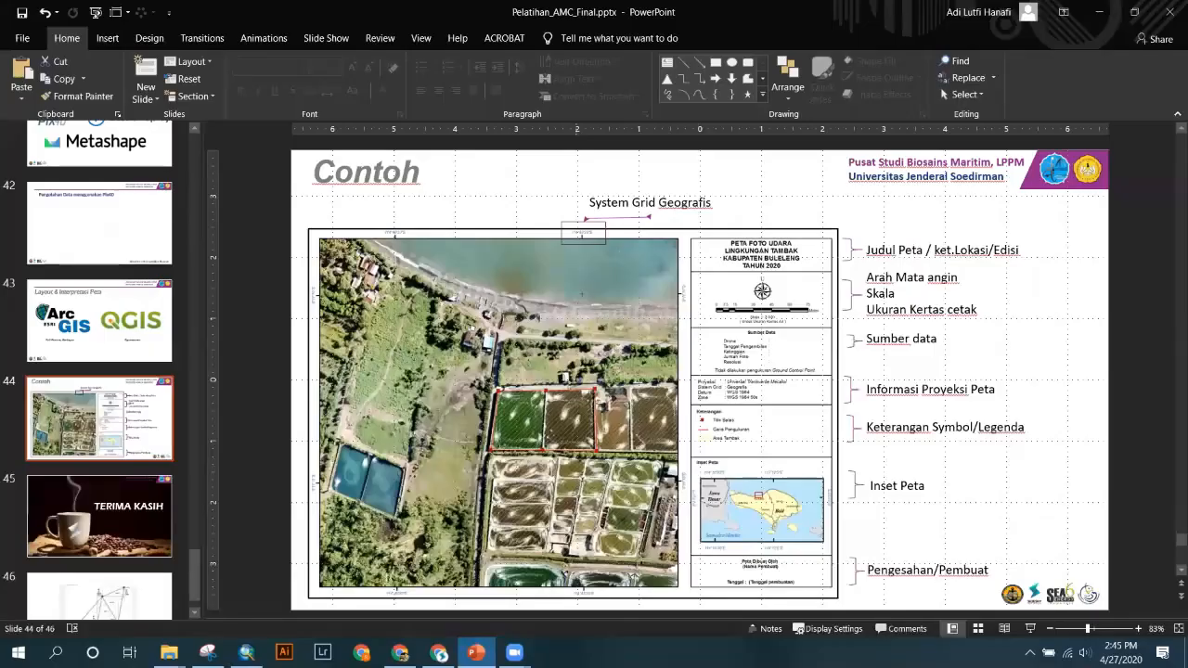
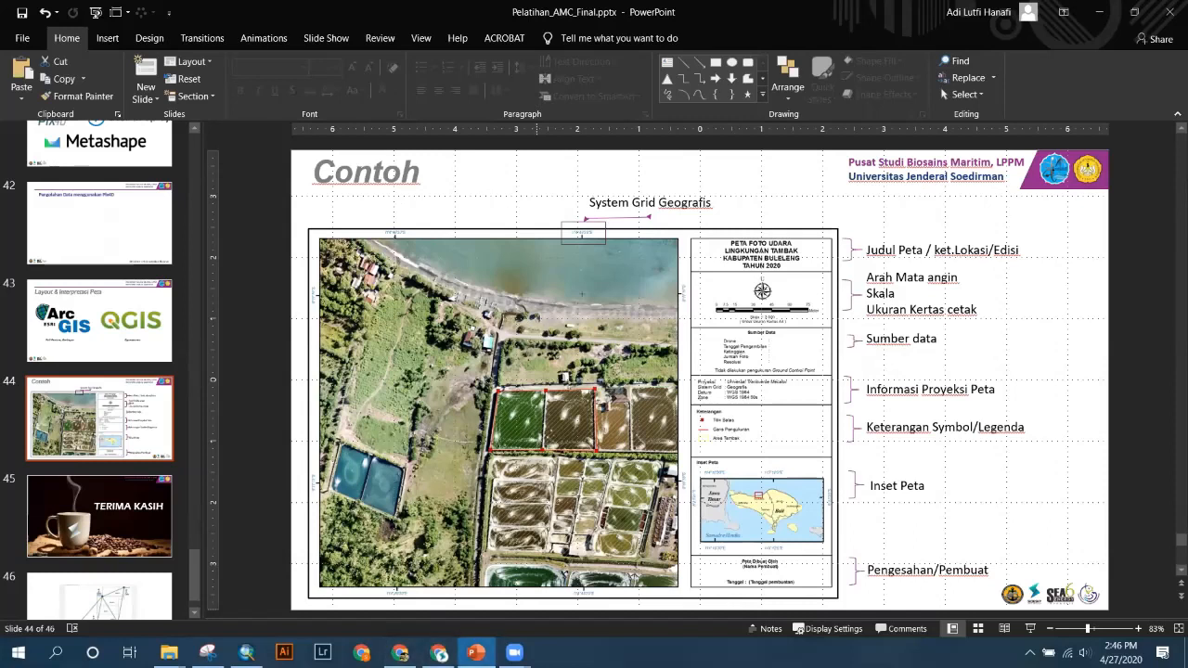
mouse_move(514, 652)
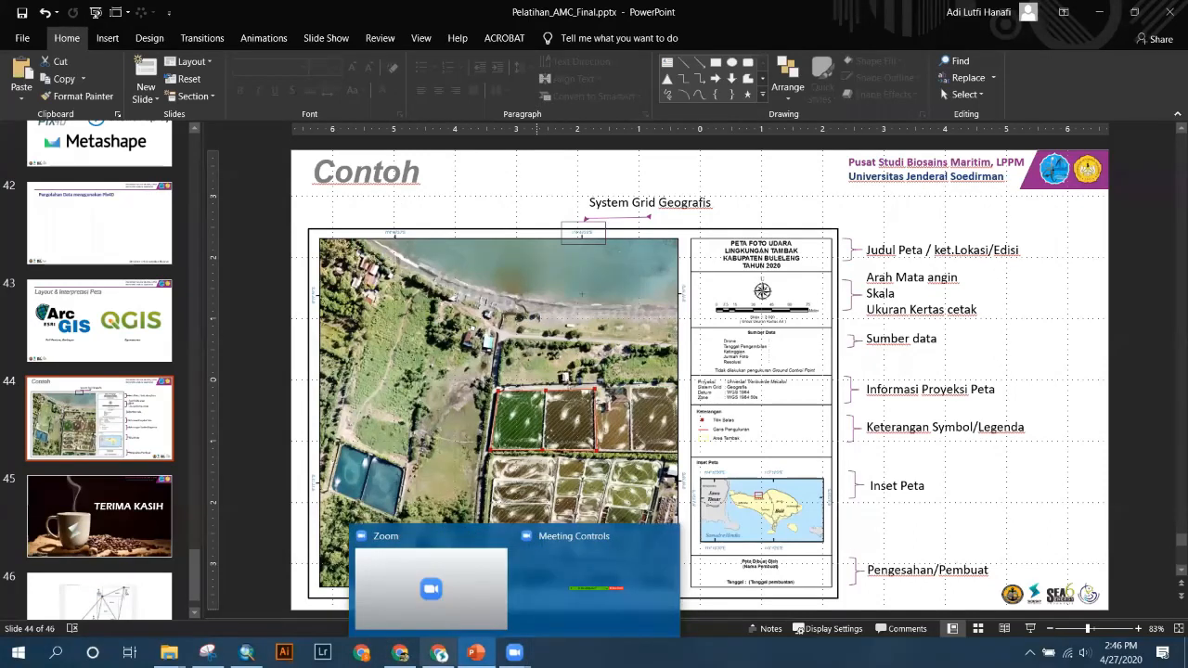
key(alt+Tab)
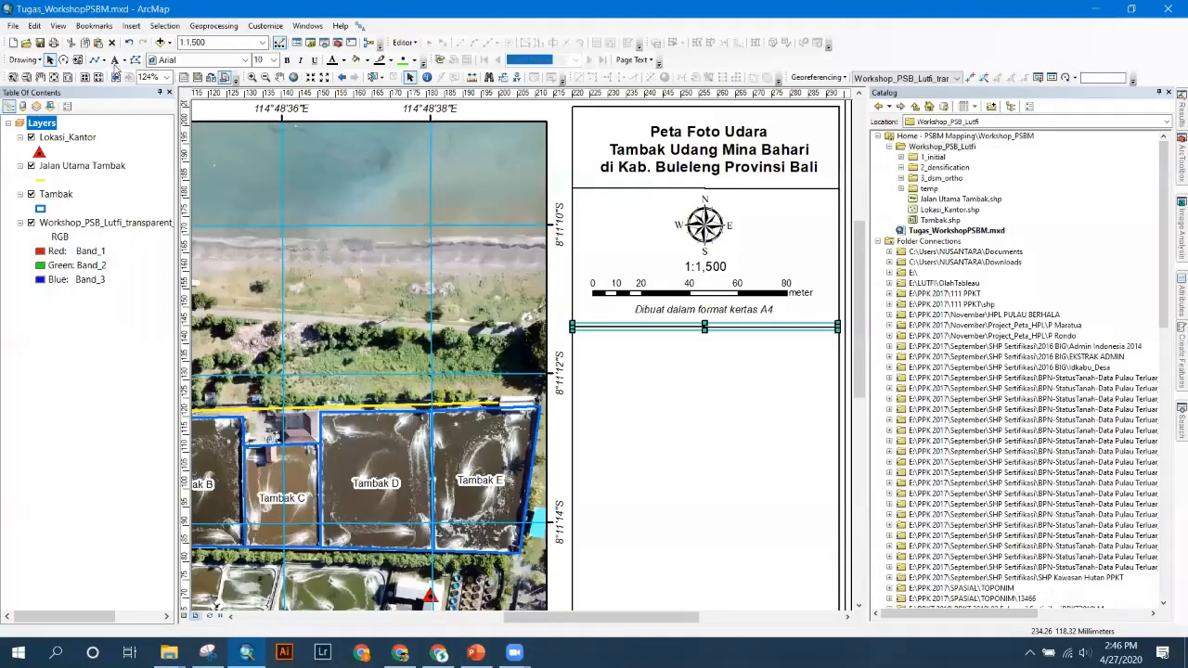
- Start an empty text element in the side panel just below the divider line under the paper format note
click(114, 61)
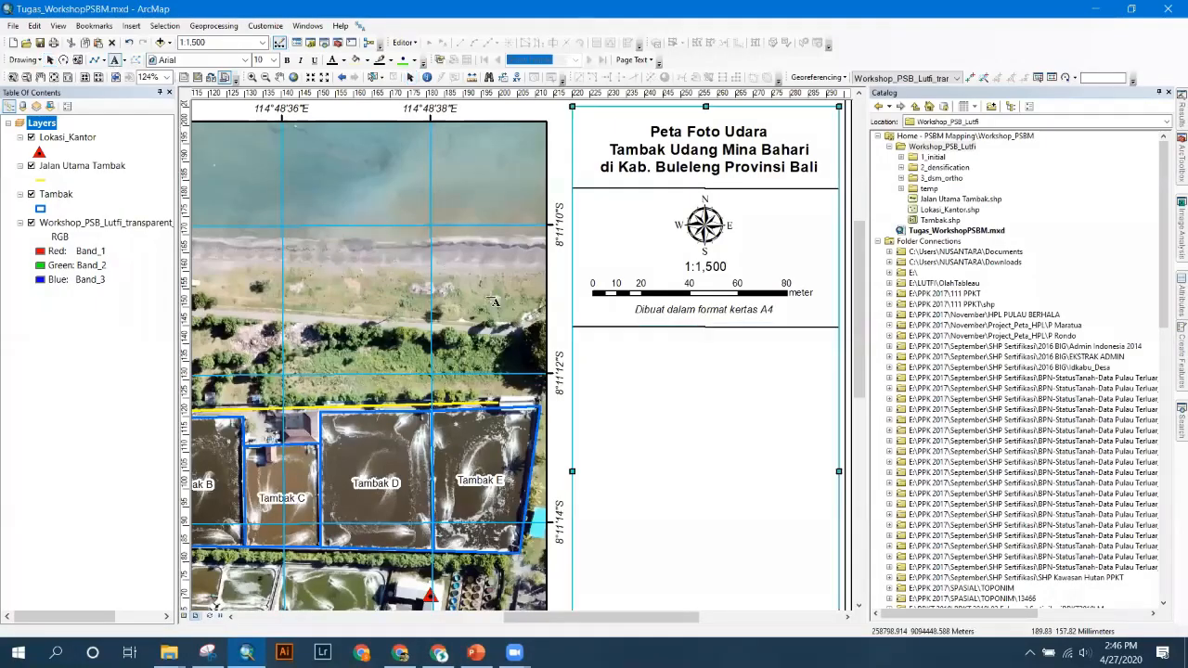
click(594, 342)
key(BackSpace)
key(BackSpace)
key(BackSpace)
key(BackSpace)
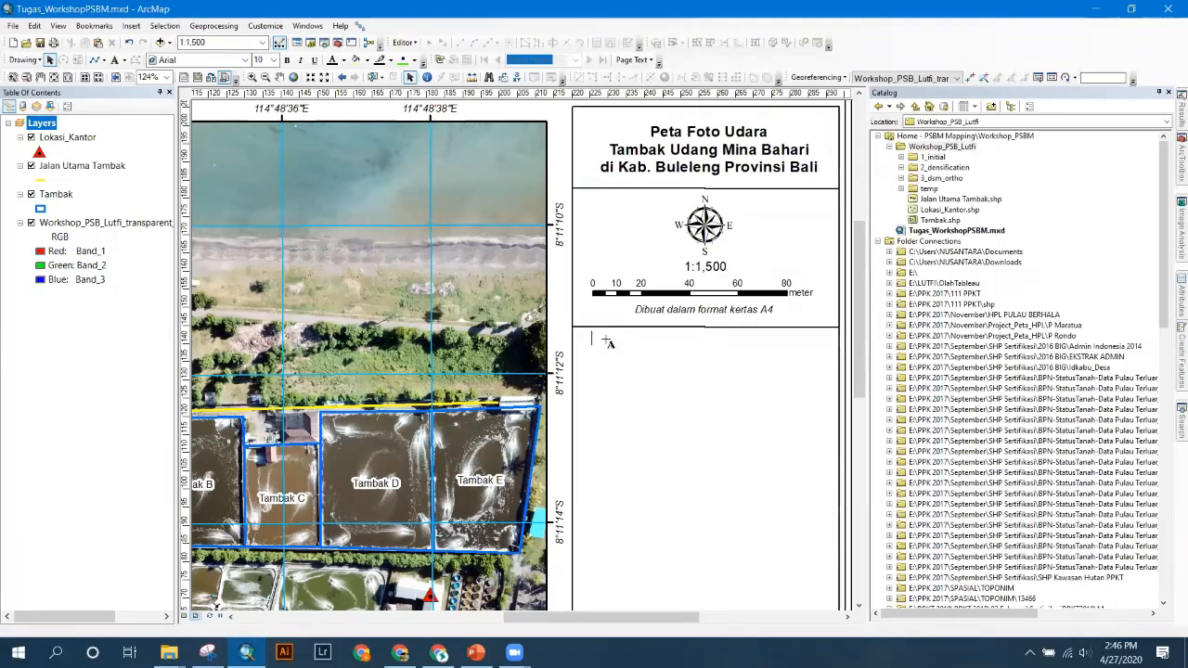
text(Data)
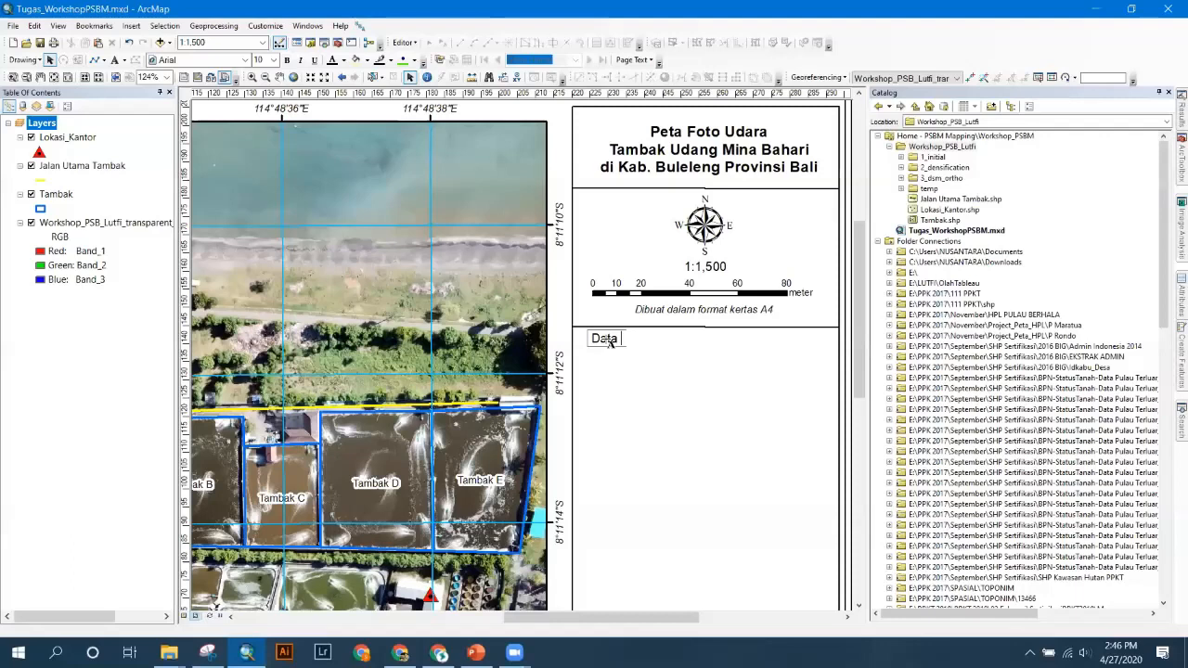
text( ini diambil menggunakan)
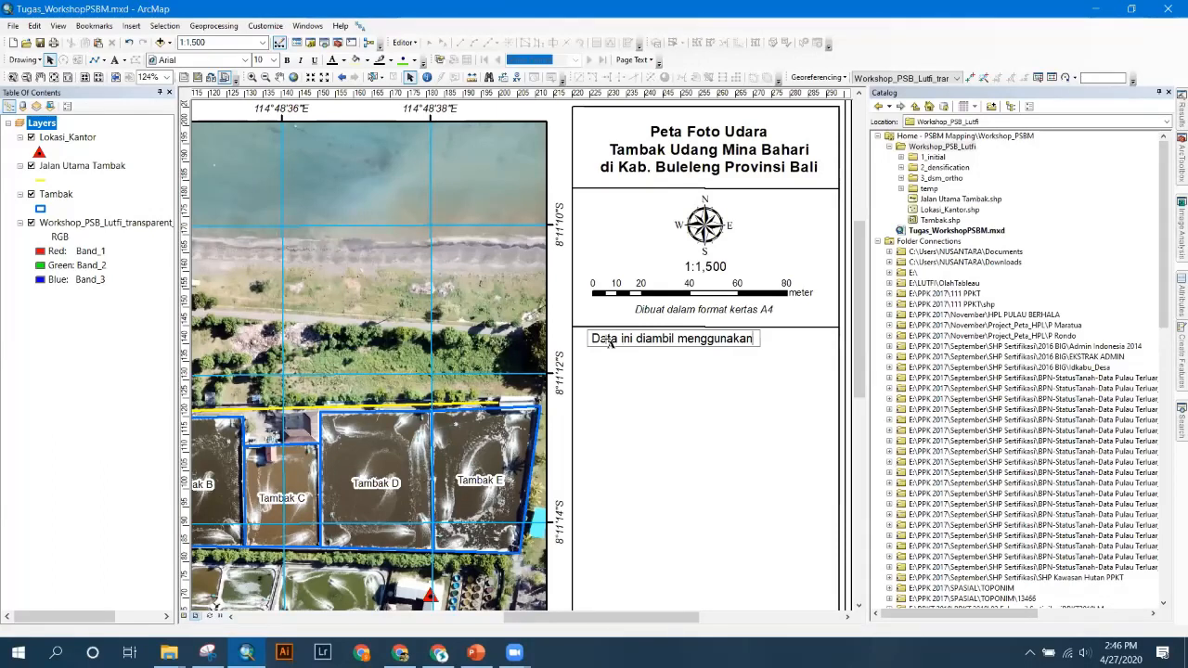
key(BackSpace)
key(BackSpace)
key(BackSpace)
key(BackSpace)
key(BackSpace)
key(BackSpace)
key(BackSpace)
key(BackSpace)
key(BackSpace)
key(BackSpace)
key(BackSpace)
key(BackSpace)
key(BackSpace)
key(BackSpace)
key(BackSpace)
key(BackSpace)
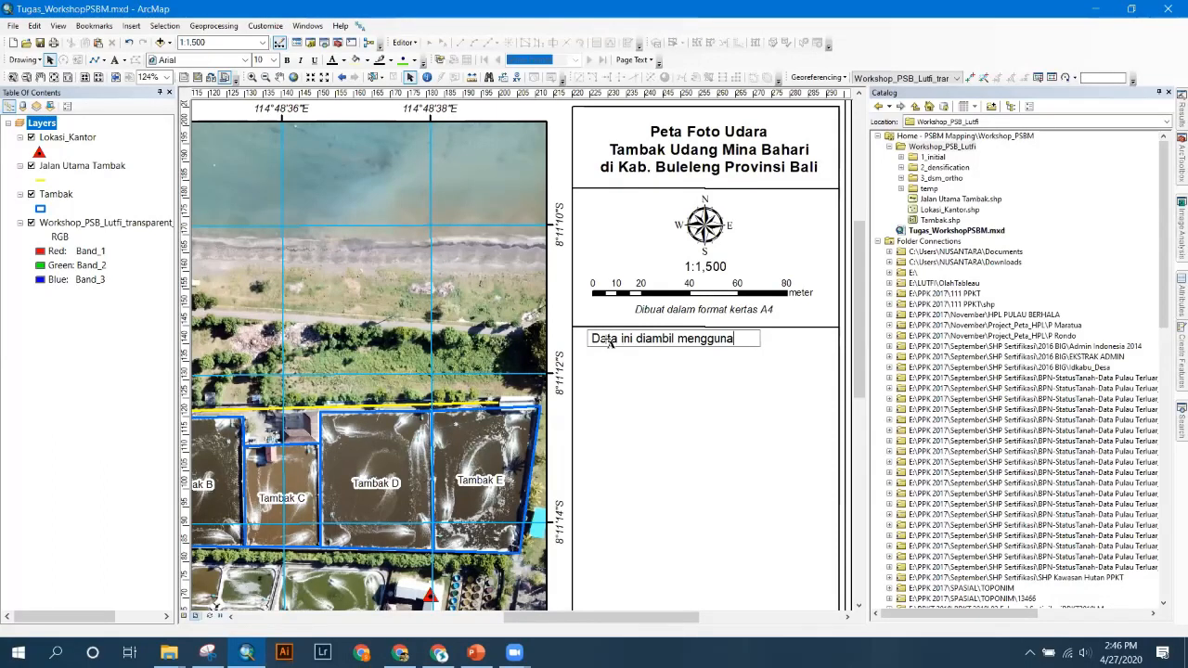
key(BackSpace)
key(BackSpace)
key(BackSpace)
key(BackSpace)
key(BackSpace)
key(BackSpace)
key(BackSpace)
key(BackSpace)
key(BackSpace)
key(BackSpace)
text(sumber)
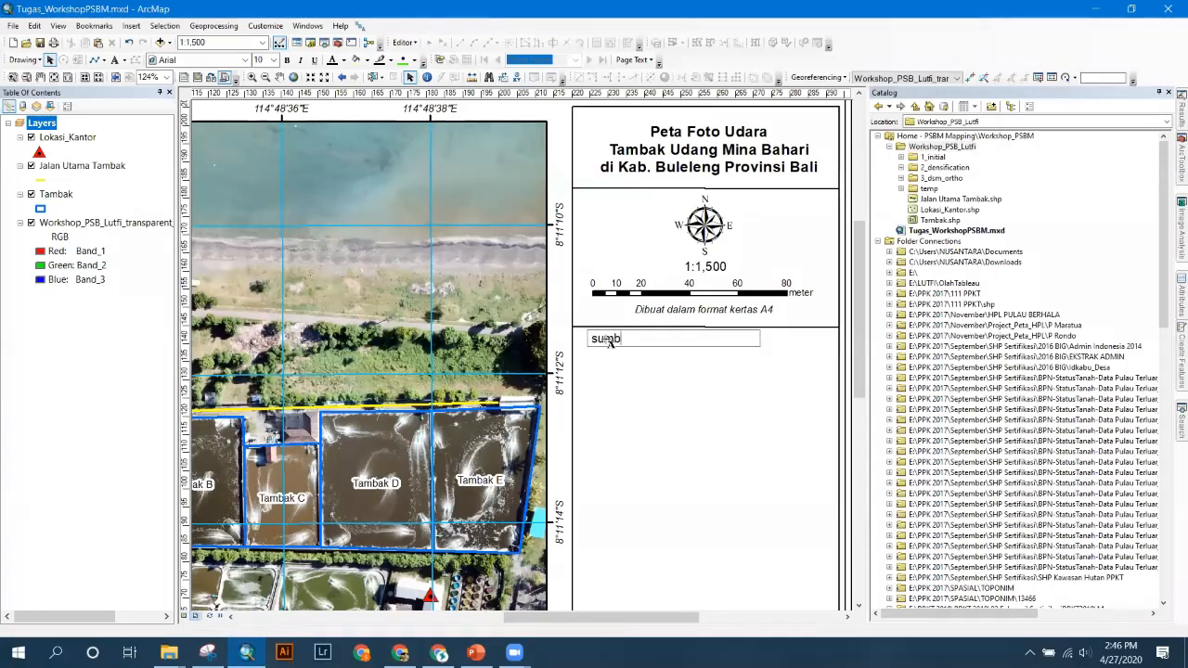
key(BackSpace)
key(BackSpace)
key(BackSpace)
key(BackSpace)
key(BackSpace)
key(BackSpace)
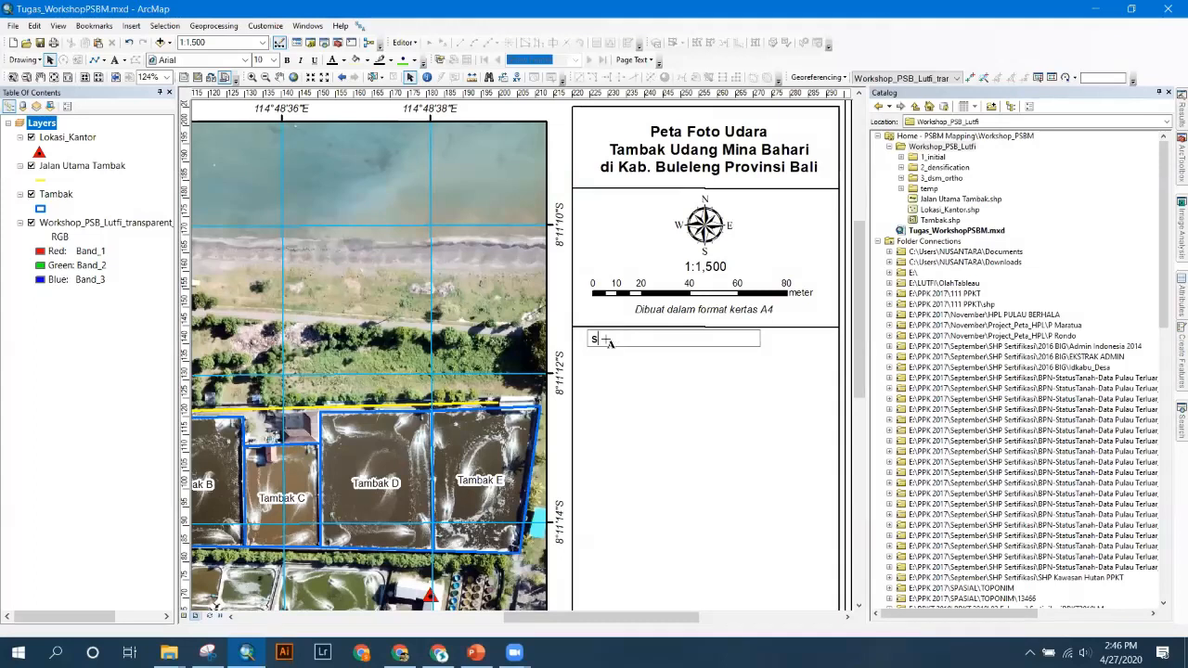
- Enter "Sumber Data" as the text below the divider line
text(Sumber da)
key(BackSpace)
key(BackSpace)
text(Data)
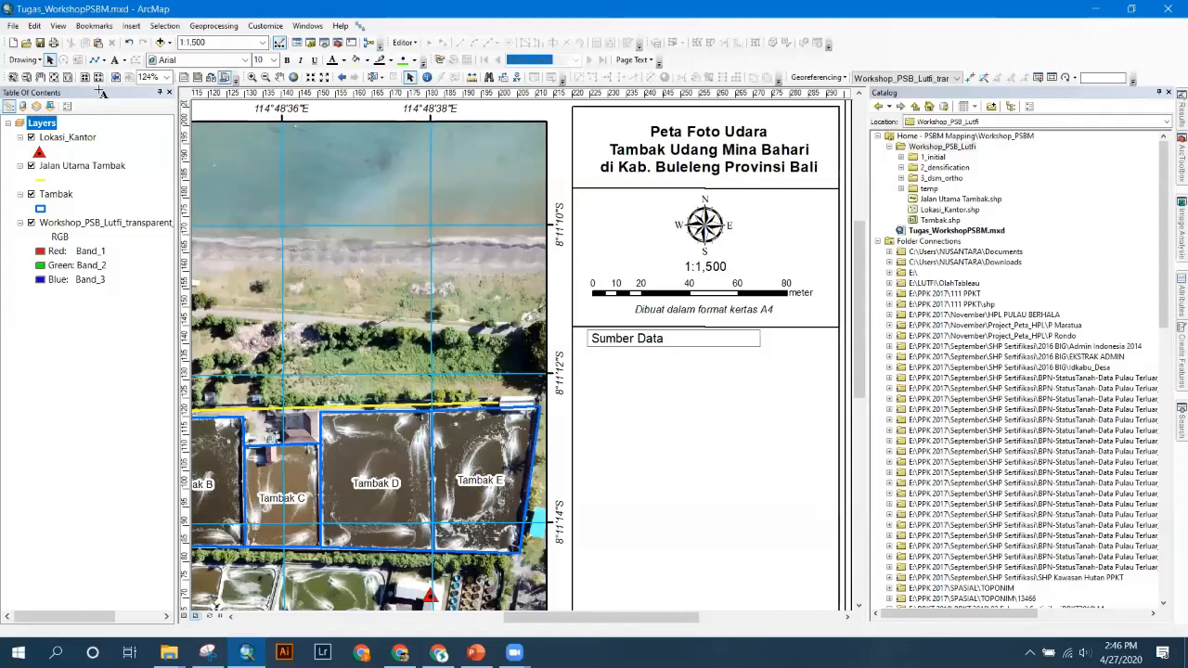
click(457, 281)
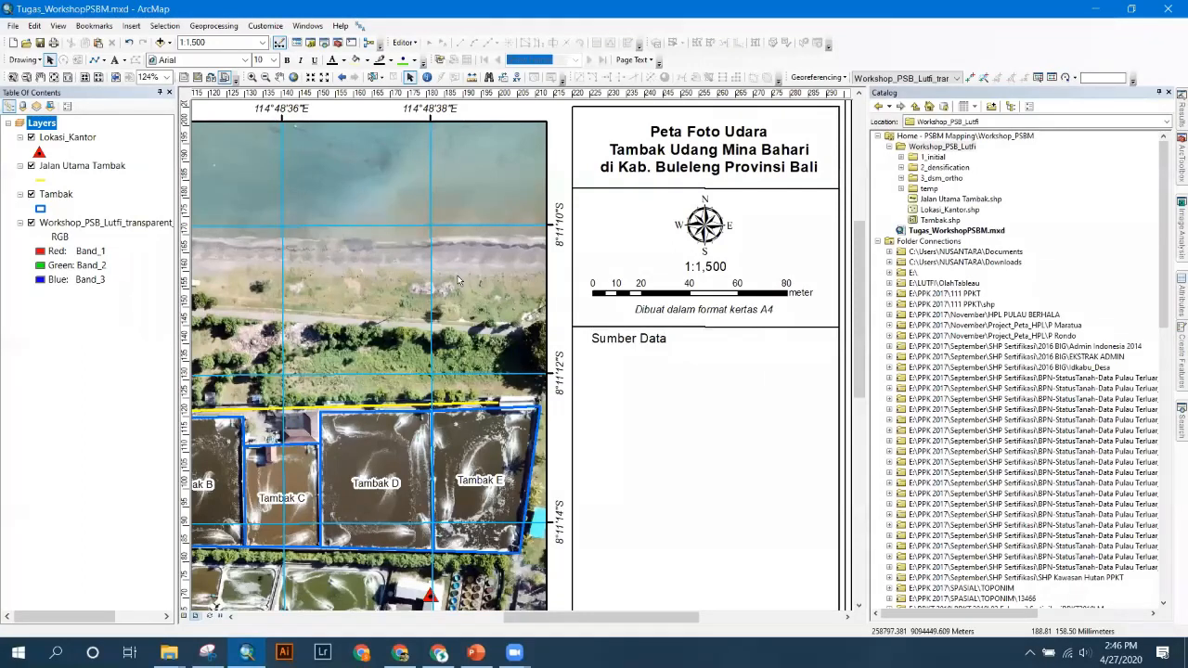
- Add a separate text element reading "Drone" directly below the "Sumber Data" heading
click(117, 60)
click(596, 357)
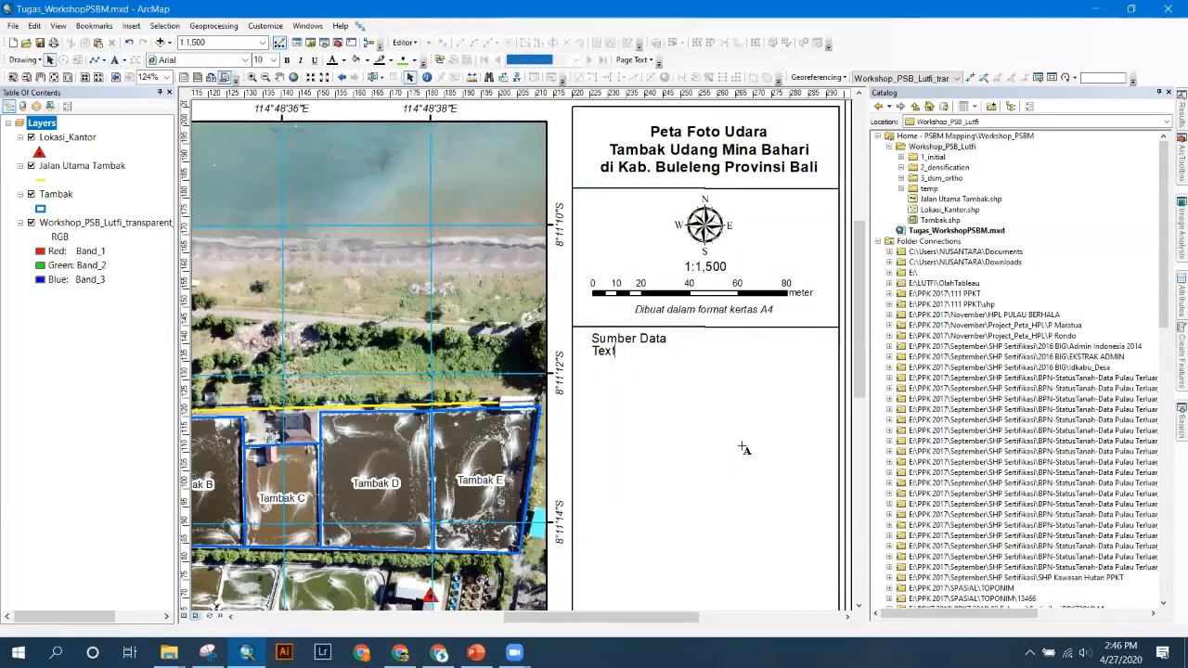
key(BackSpace)
key(BackSpace)
key(BackSpace)
key(BackSpace)
text(Drone)
key(Return)
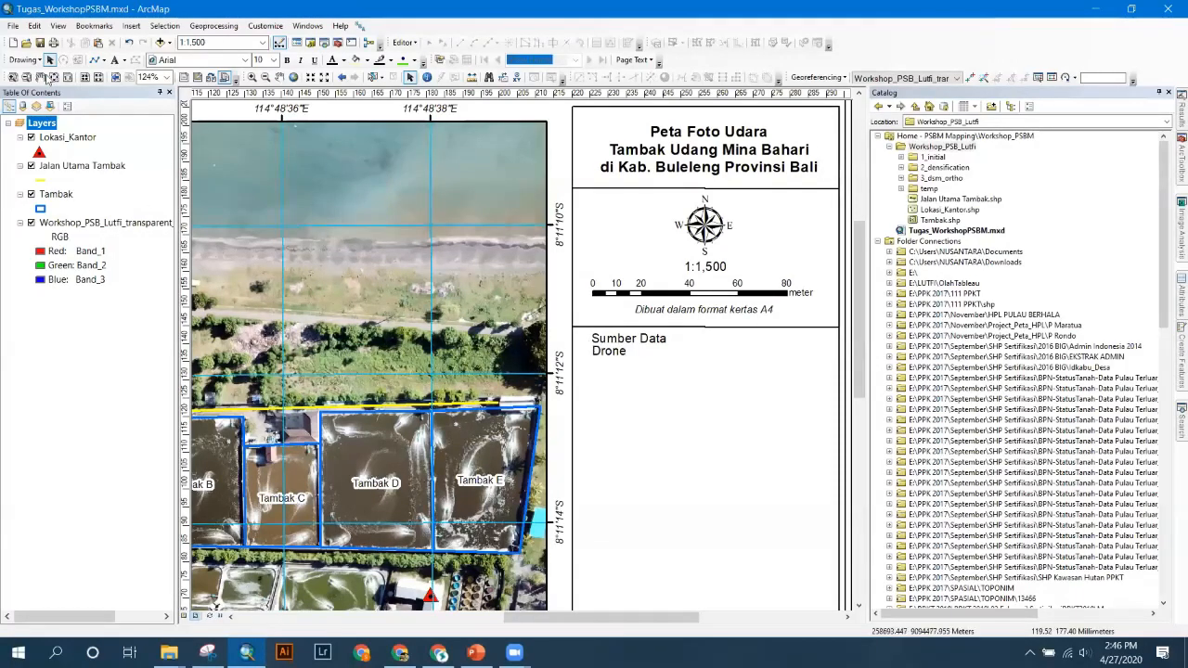
click(49, 59)
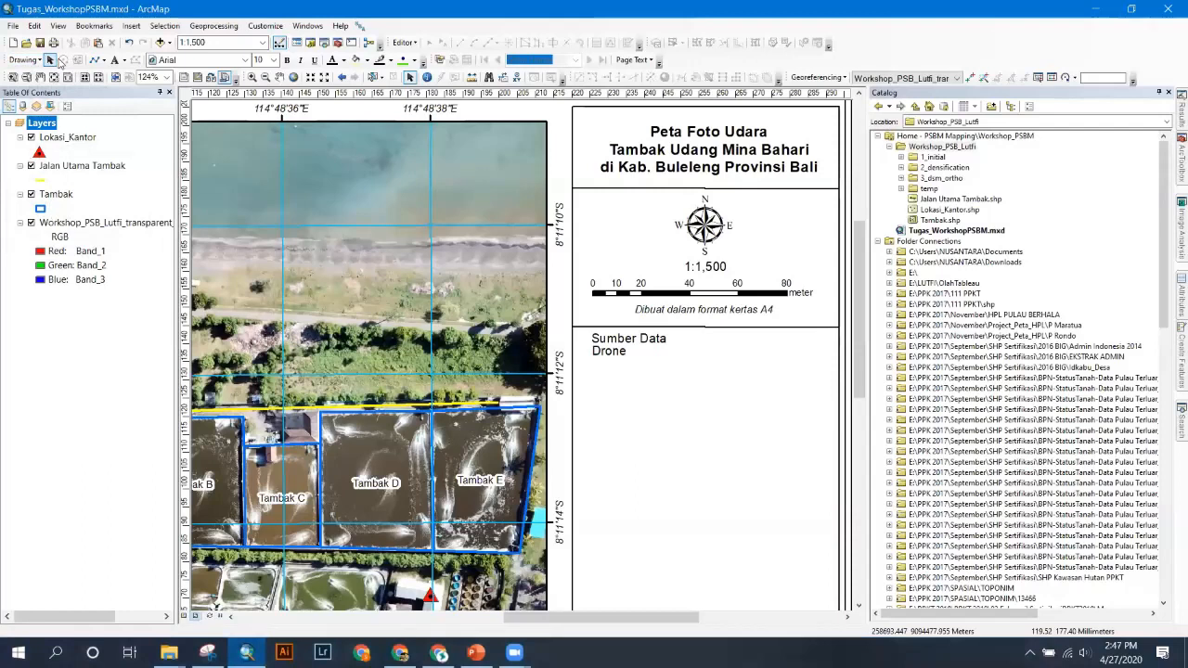
- Open the properties of the "Drone" text and add a second line reading "Tanggal"
click(604, 357)
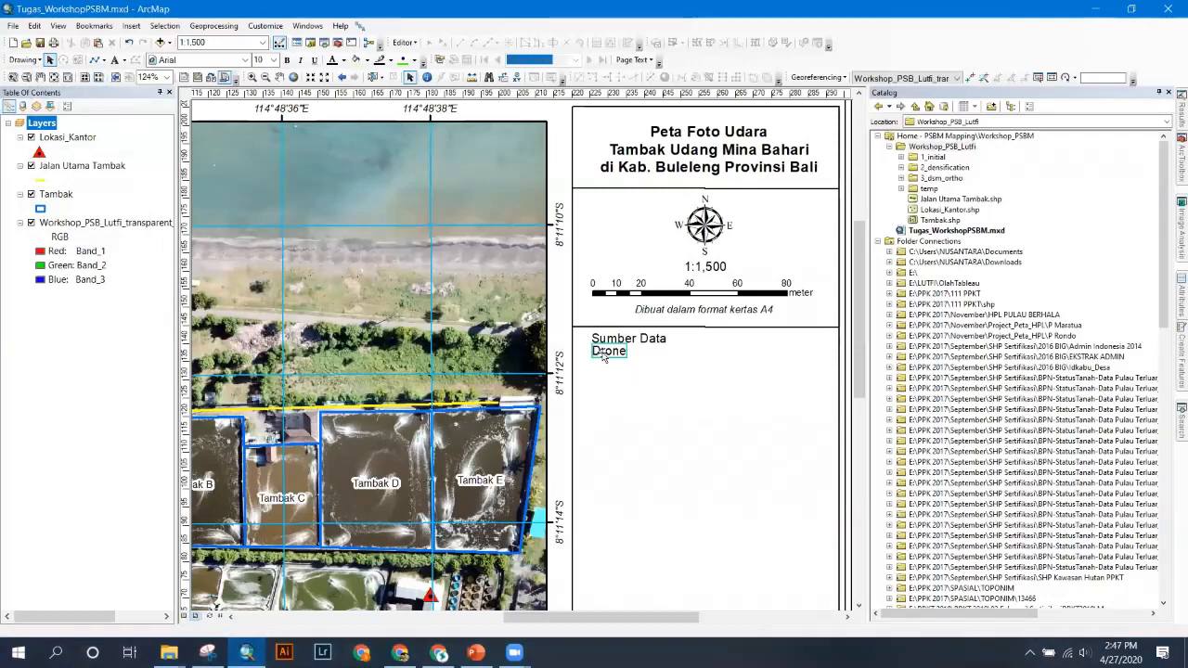
double_click(601, 362)
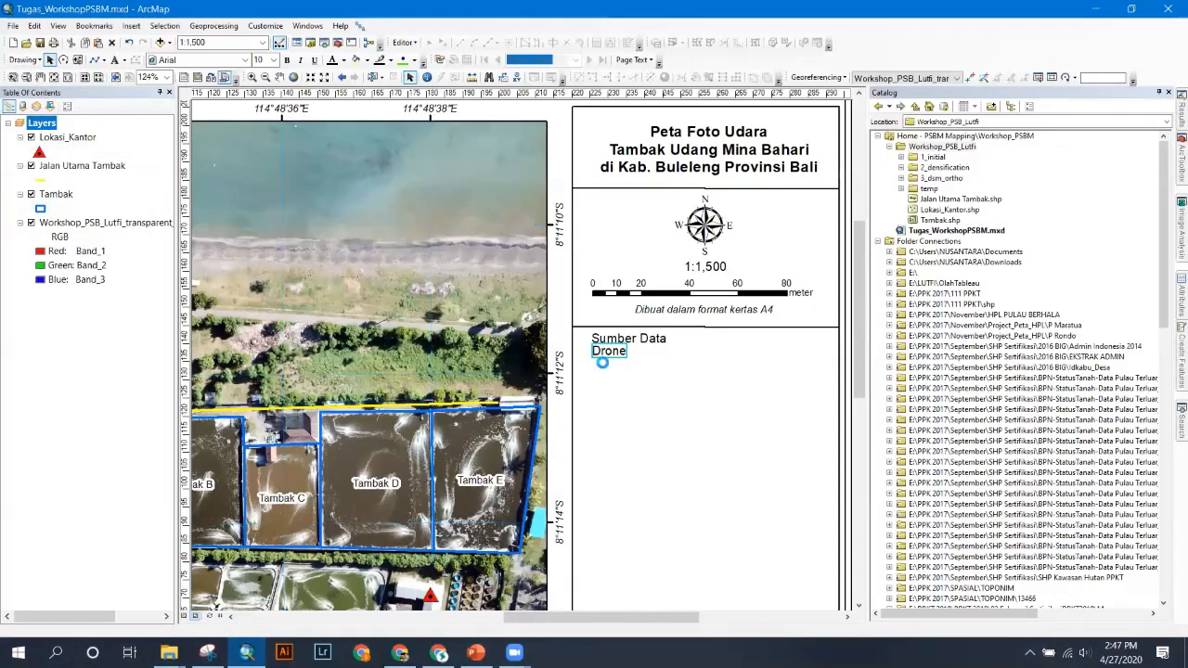
click(494, 239)
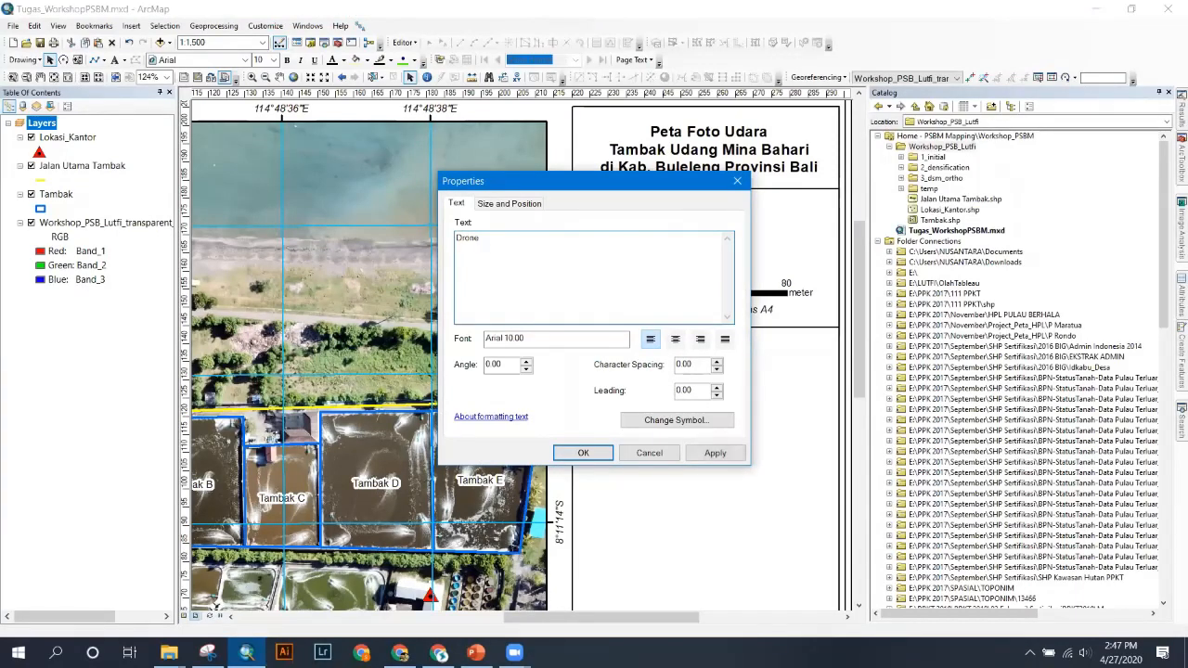
text(Tanggal )
text(Ketingg)
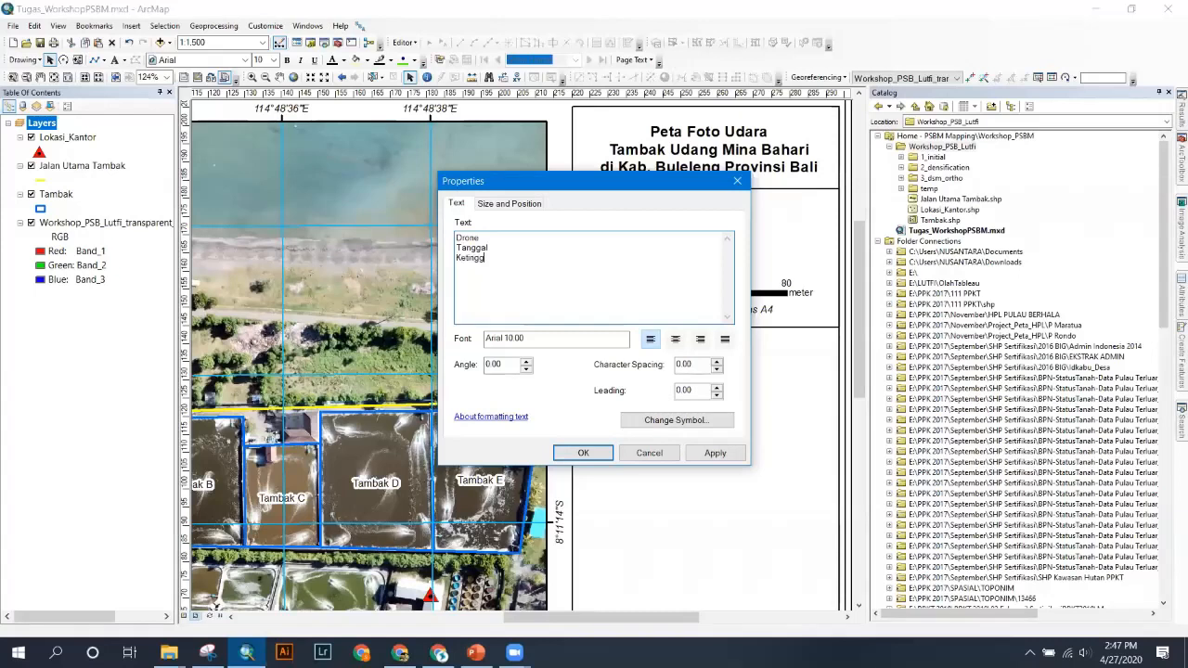
key(BackSpace)
key(BackSpace)
key(BackSpace)
key(BackSpace)
key(BackSpace)
key(BackSpace)
key(BackSpace)
- Add the lines "Jumlah Foto", "Ketinggian" and "Resolusi GSD" below "Tanggal" in the data source text
text(Jumlah Fo)
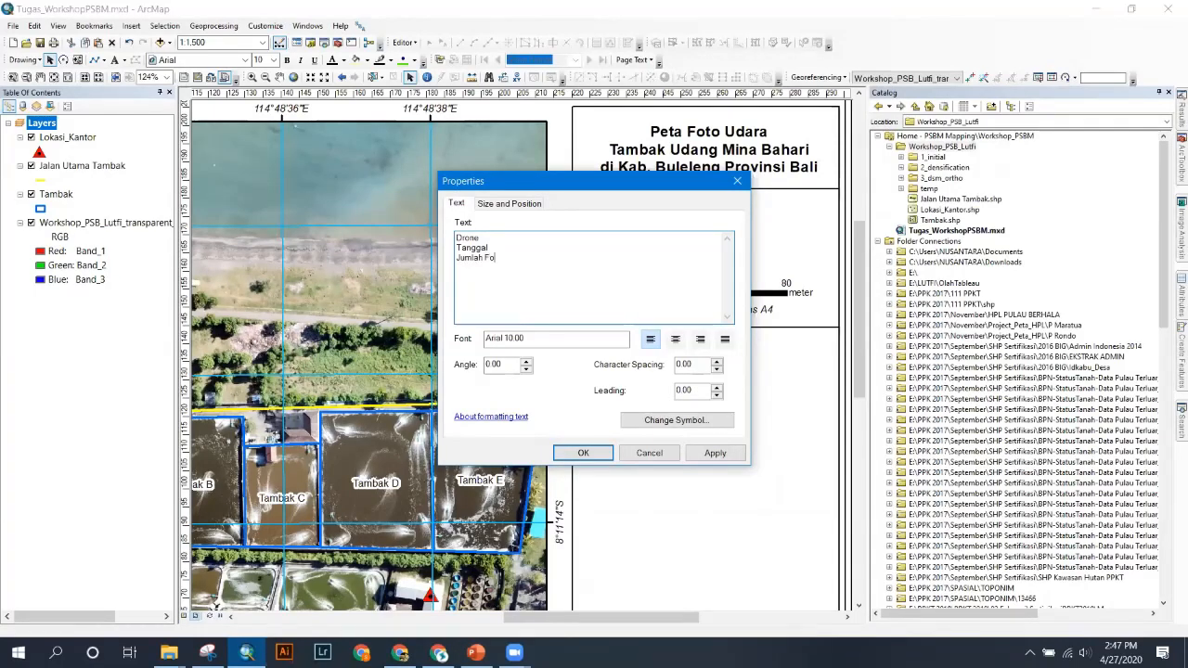
text(to Ketinggian)
key(Return)
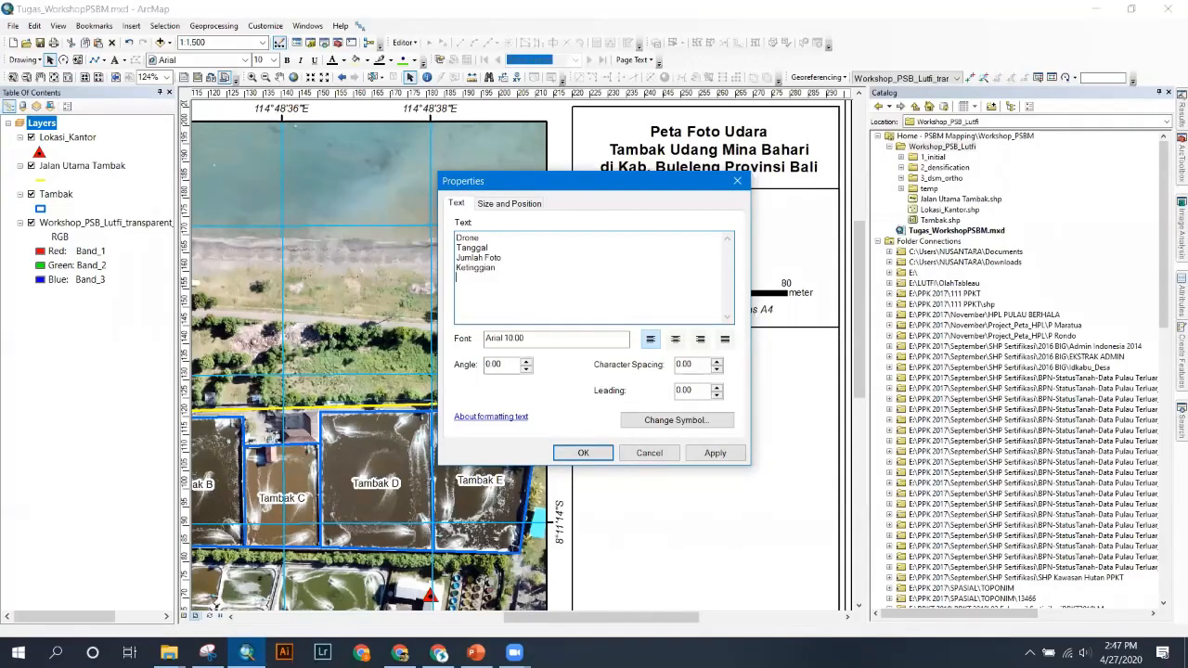
text(Resolusi )
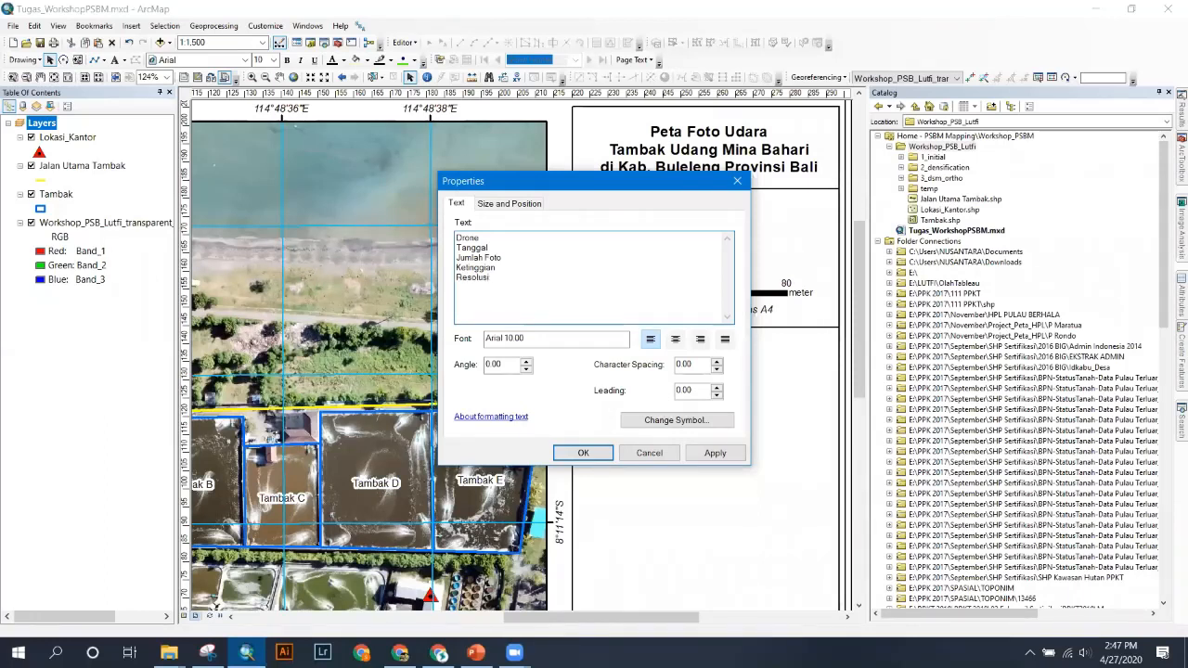
text(DS)
key(BackSpace)
key(BackSpace)
text(GSD)
- After a blank line, add the note "NB: Tidak dilakukan Pengukuran Ground Control Point", checking the wording against the PowerPoint example slide
key(Return)
text(NB)
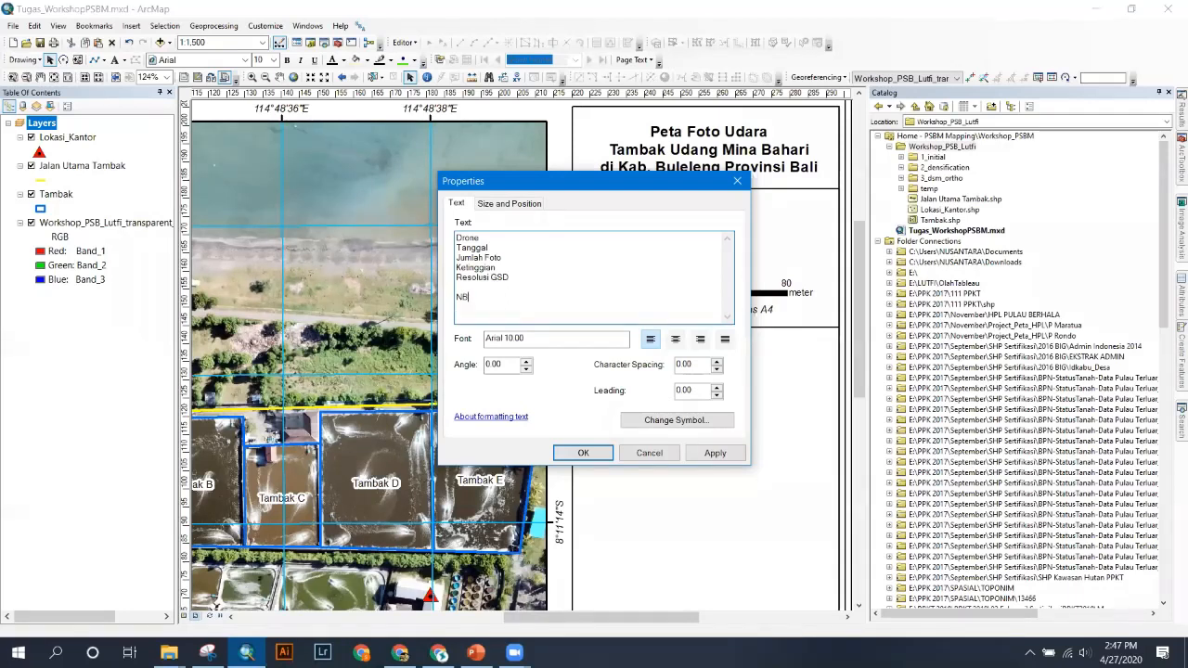
text(. Tidak dilakukan)
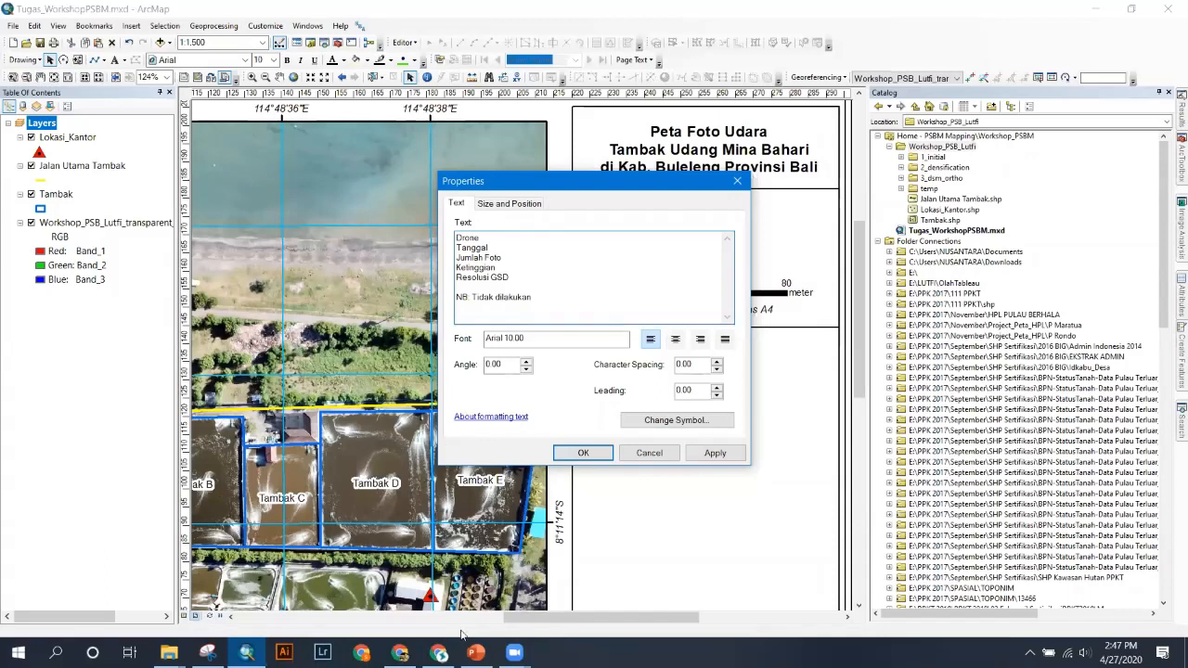
mouse_move(475, 652)
click(517, 573)
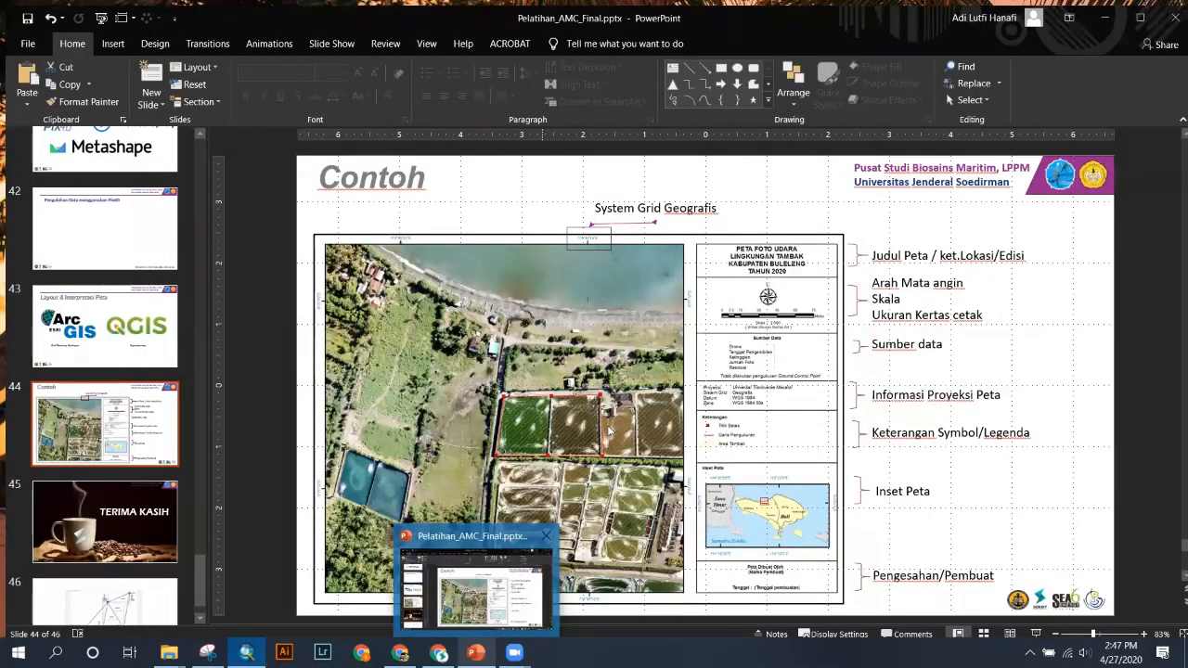
text(Peng)
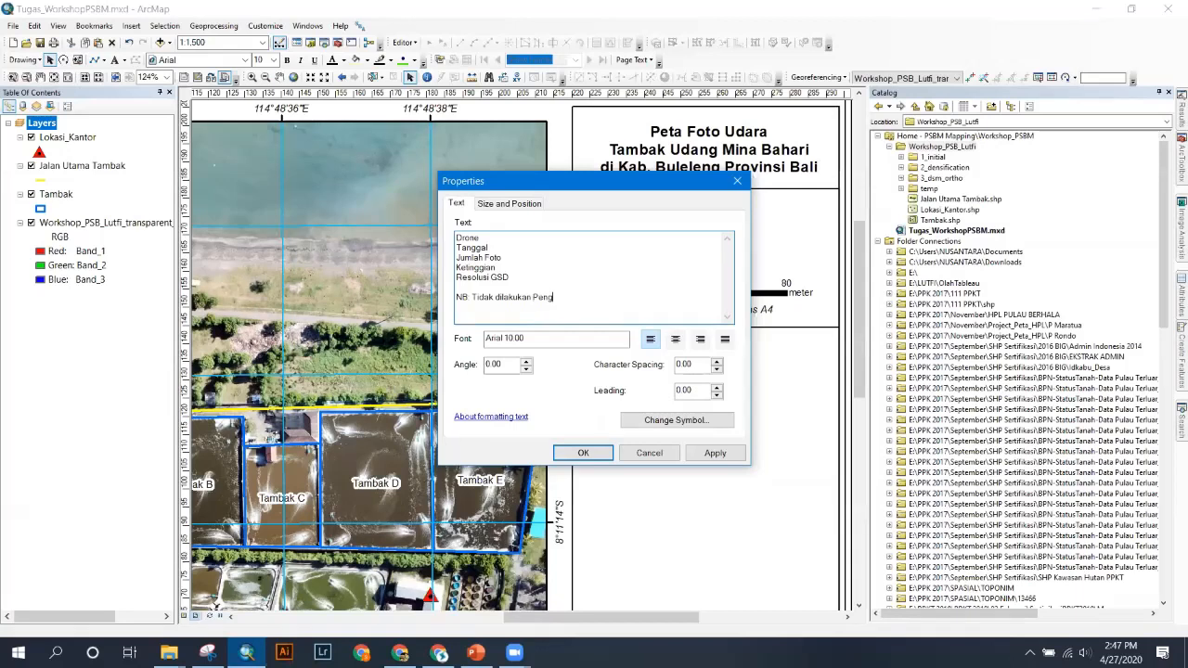
text(ukuran Grou)
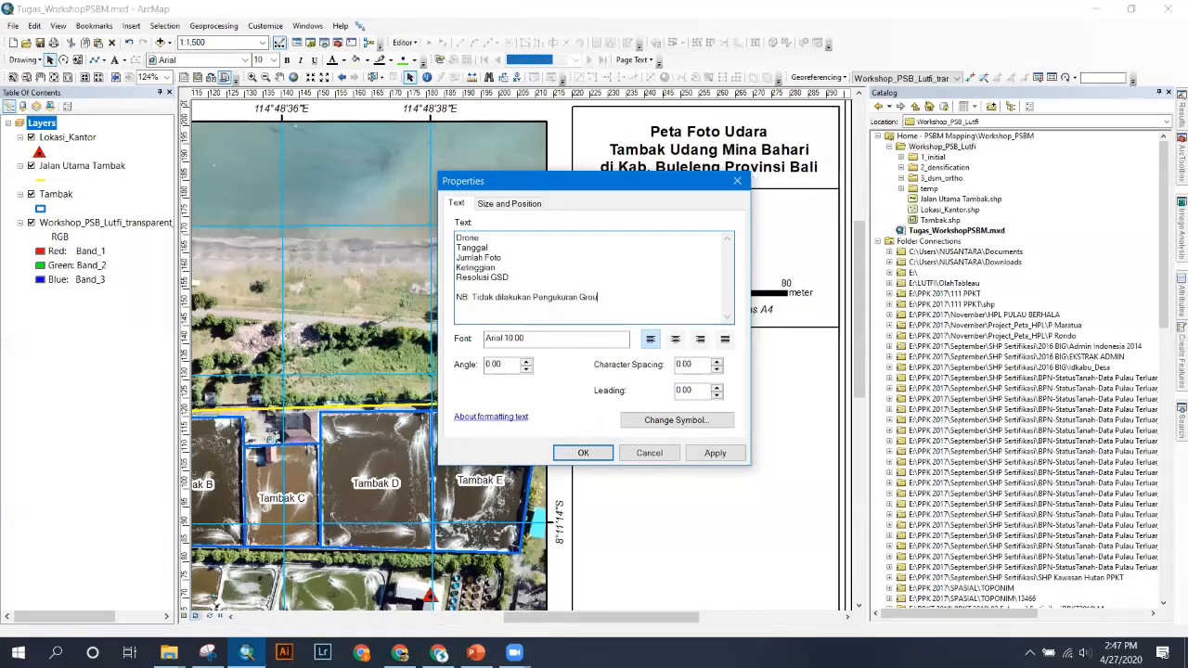
text(nd Control Poin)
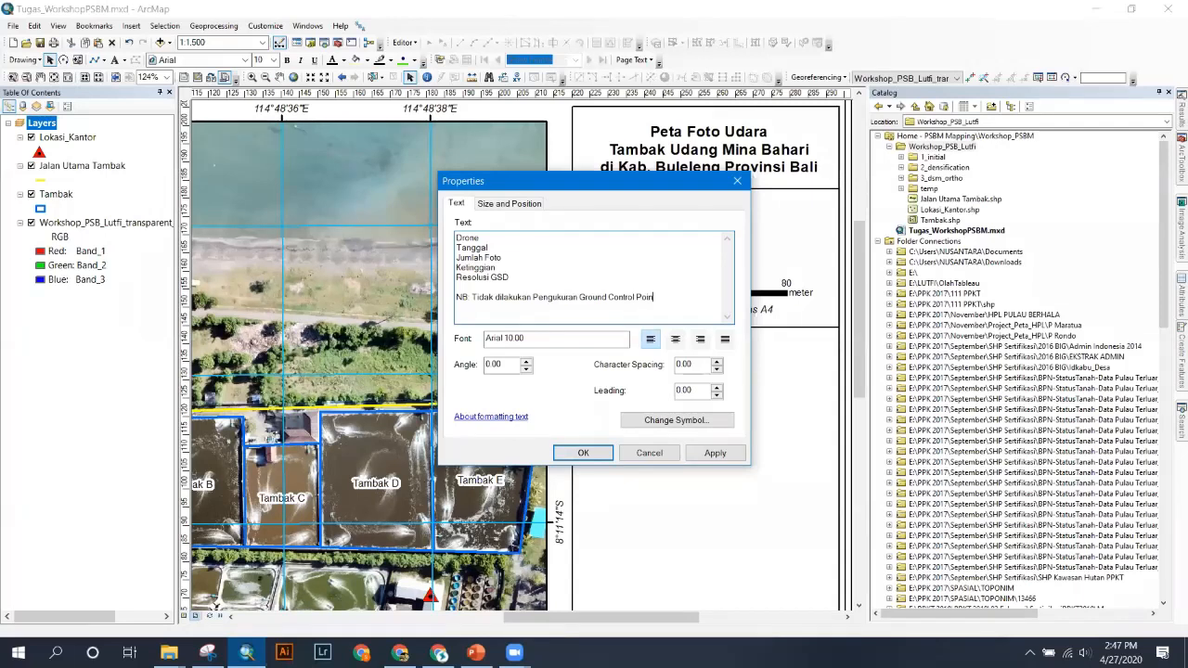
text(t)
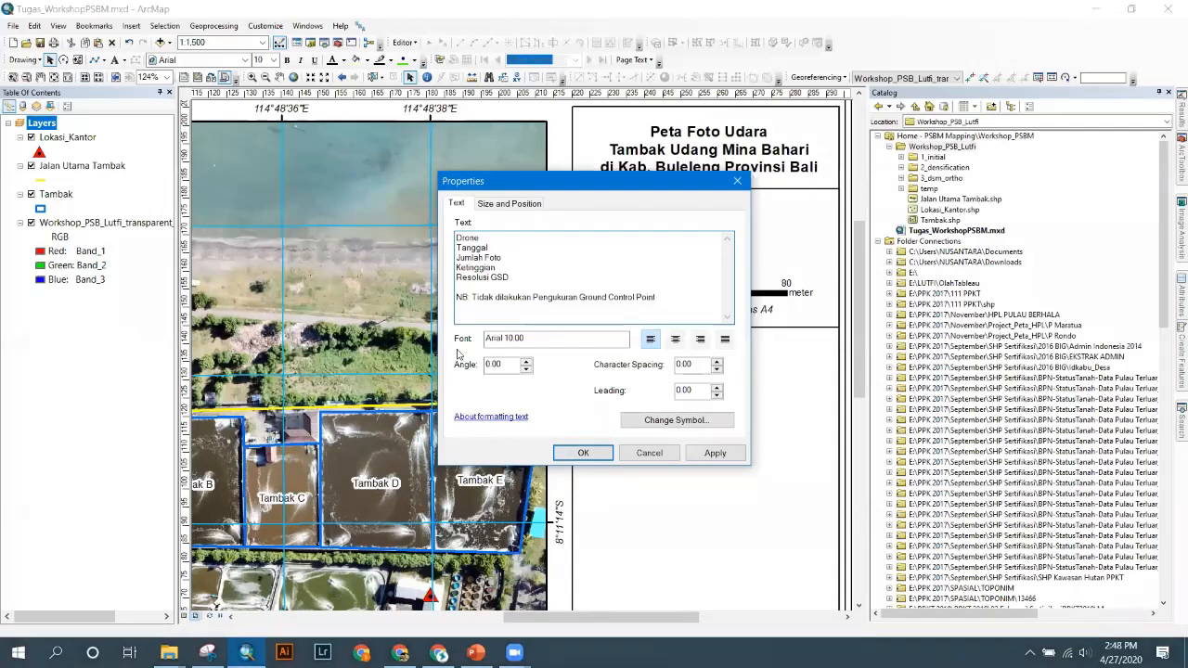
- Fill in "DJI Mavic Profesional" as the value on the "Drone" line, spaced away from the label
click(495, 237)
key(Tab)
text(Mavic Pro)
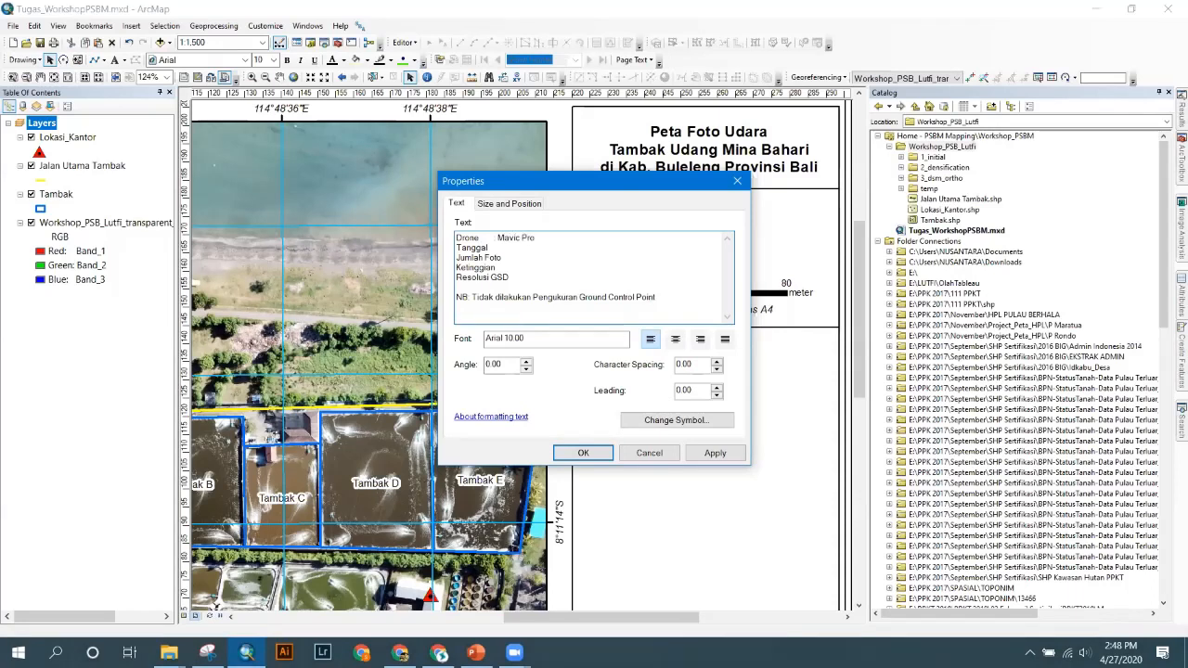
text(fesional)
click(498, 237)
text(DJI)
- Fill in ": 26 April 2020" as the value on the "Tanggal" line, spaced away from the label
click(498, 247)
key(Tab)
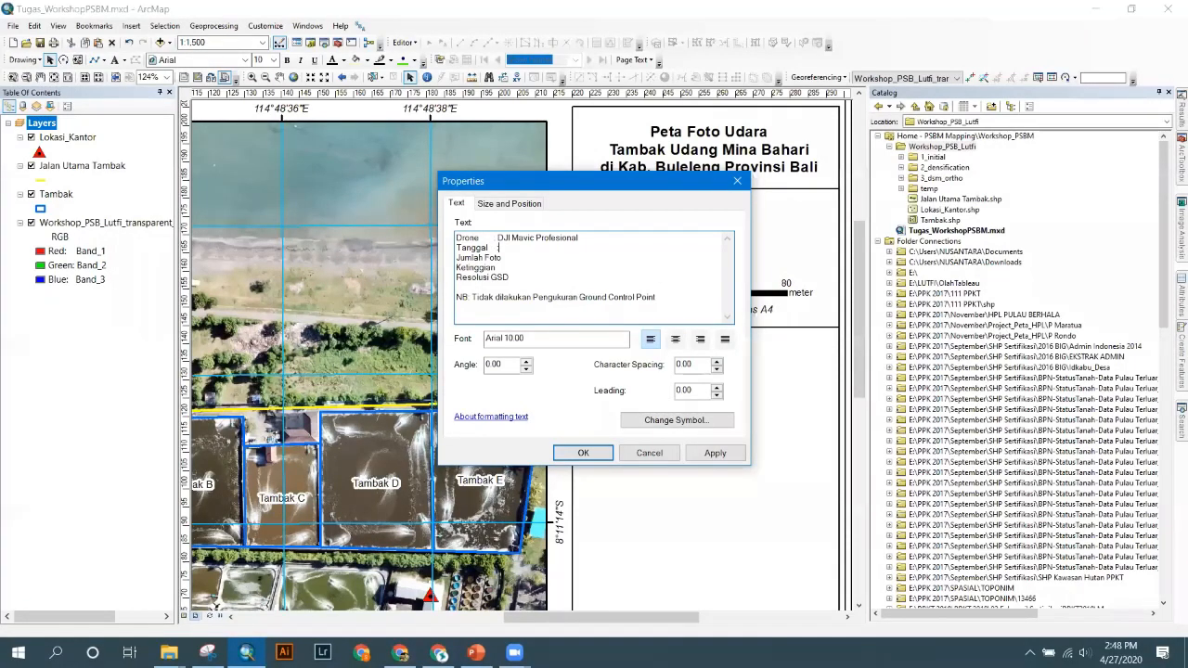
text(: 26 April 2020)
key(Down)
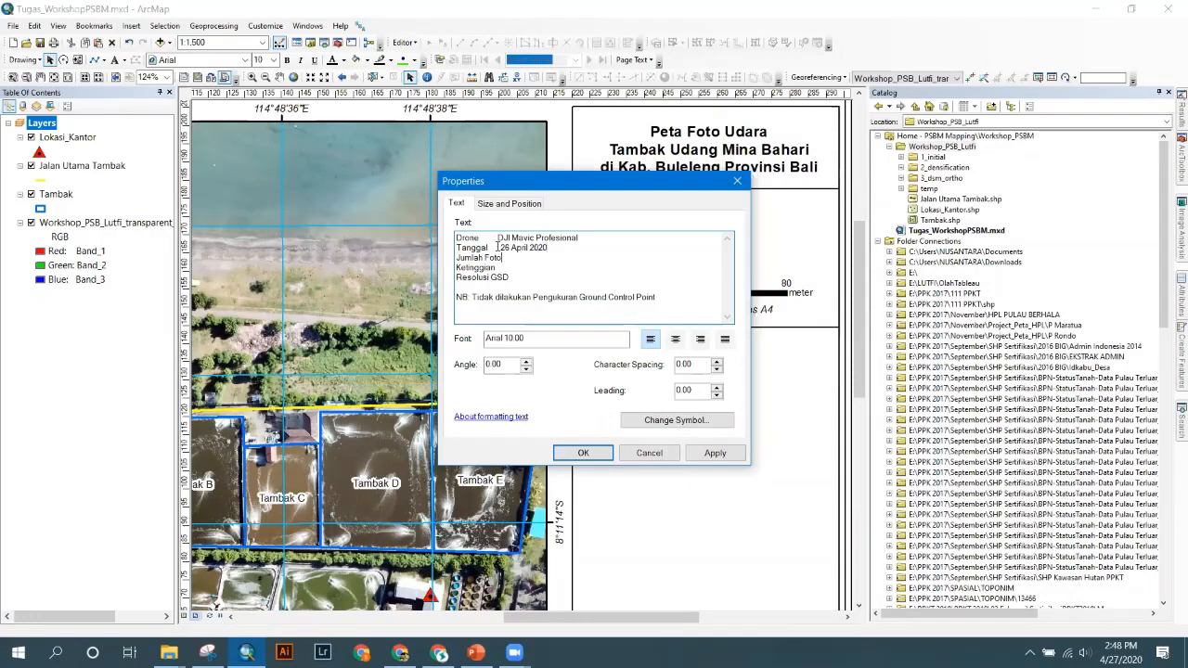
- Fill in ": 120 foto" on the "Jumlah Foto" line and ": 120" on the "Ketinggian" line of the data source text
text(: 120 foto Ketinggian )
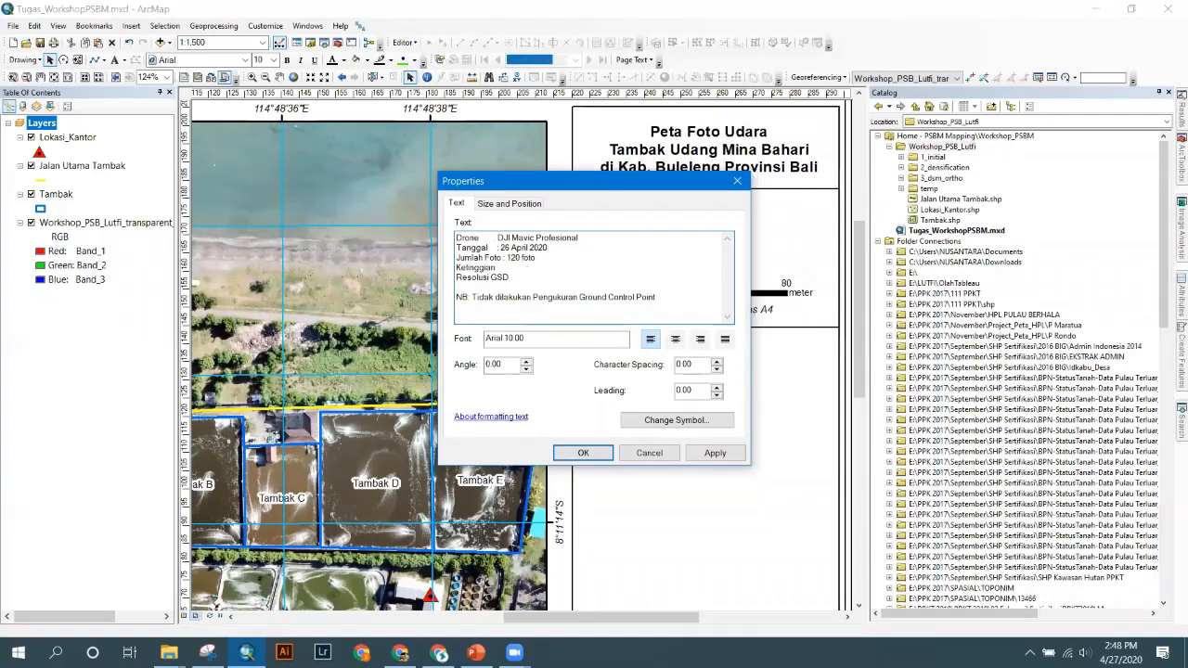
text(: 120)
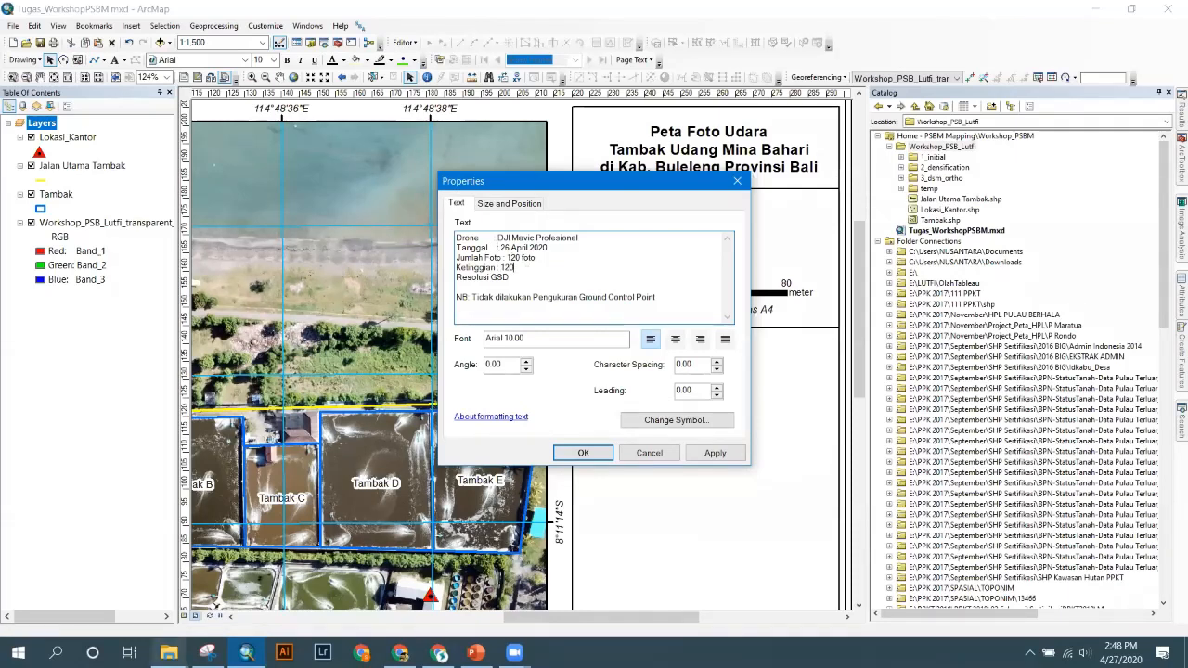
- Look up the GPS altitude in the file details of DJI_0005.jpg in the PSBM Mapping\Bahan_Resize25 folder, using File Explorer, and return to ArcMap
click(168, 652)
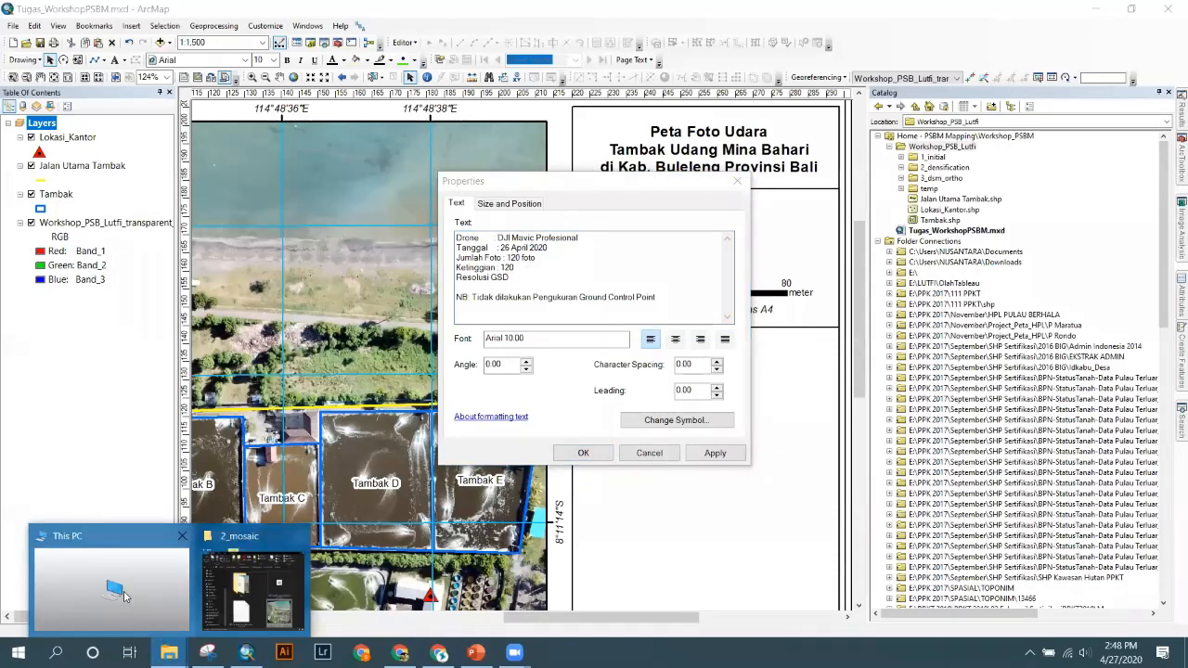
mouse_move(262, 577)
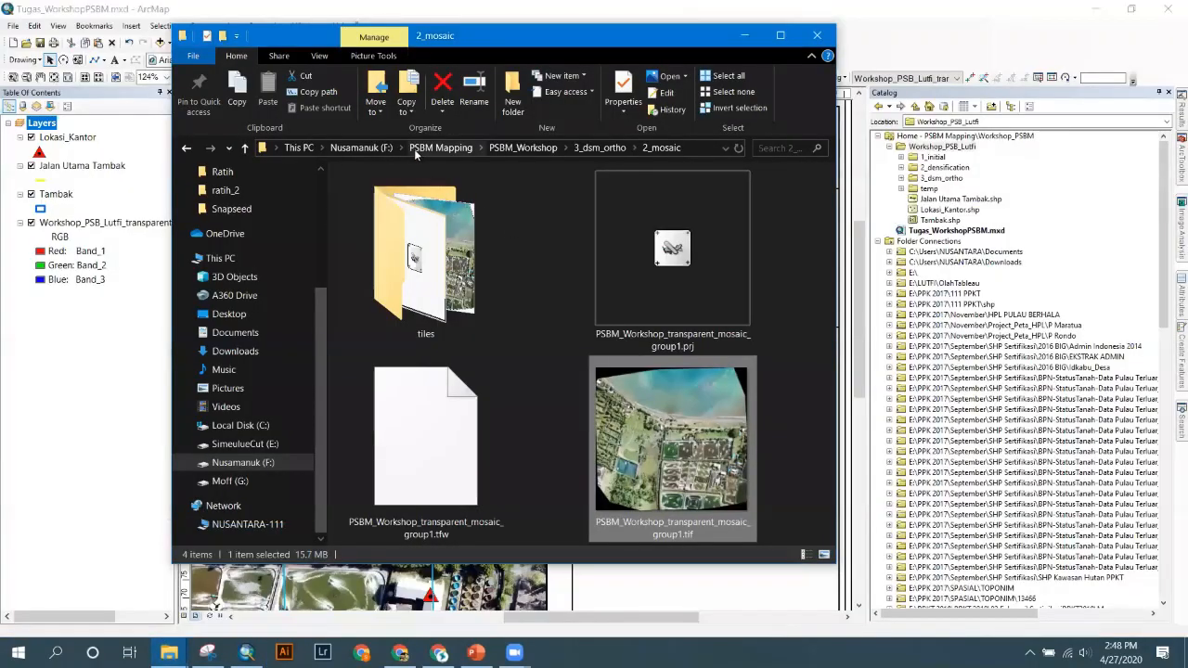
click(440, 148)
click(411, 193)
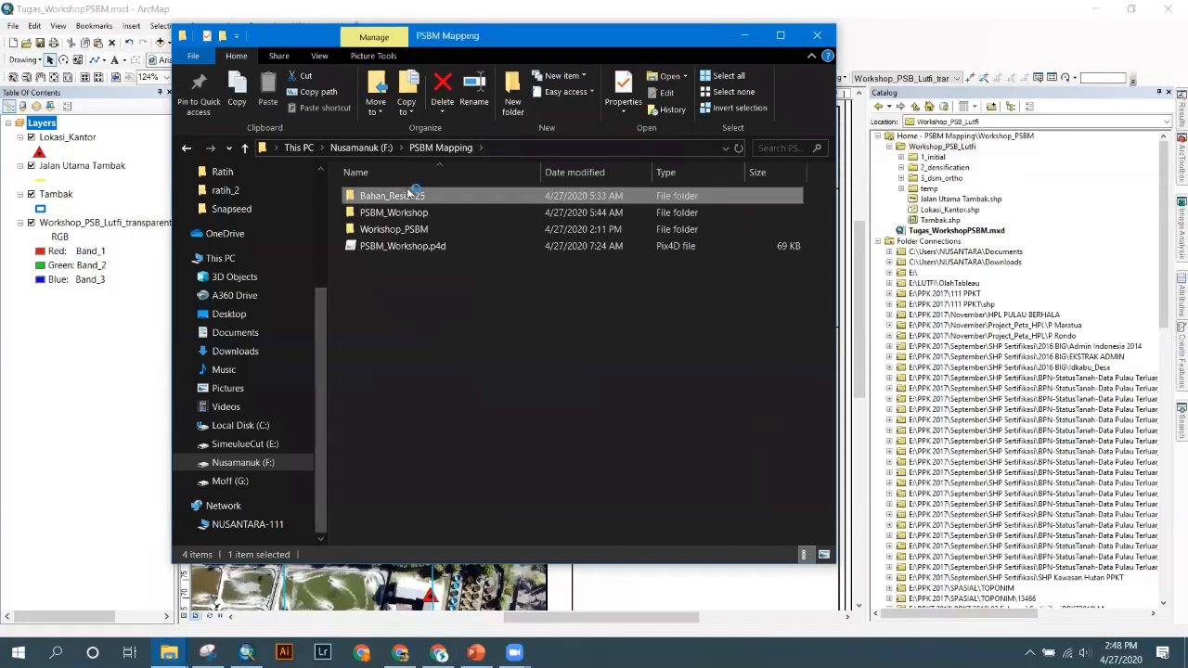
click(674, 449)
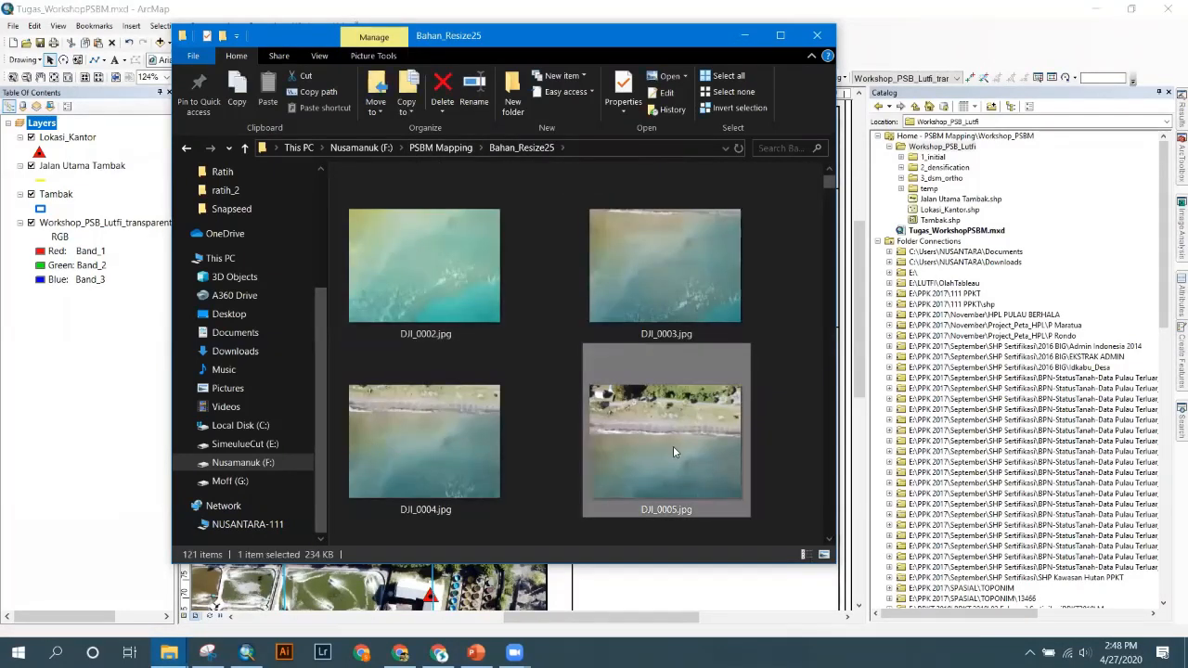
right_click(673, 446)
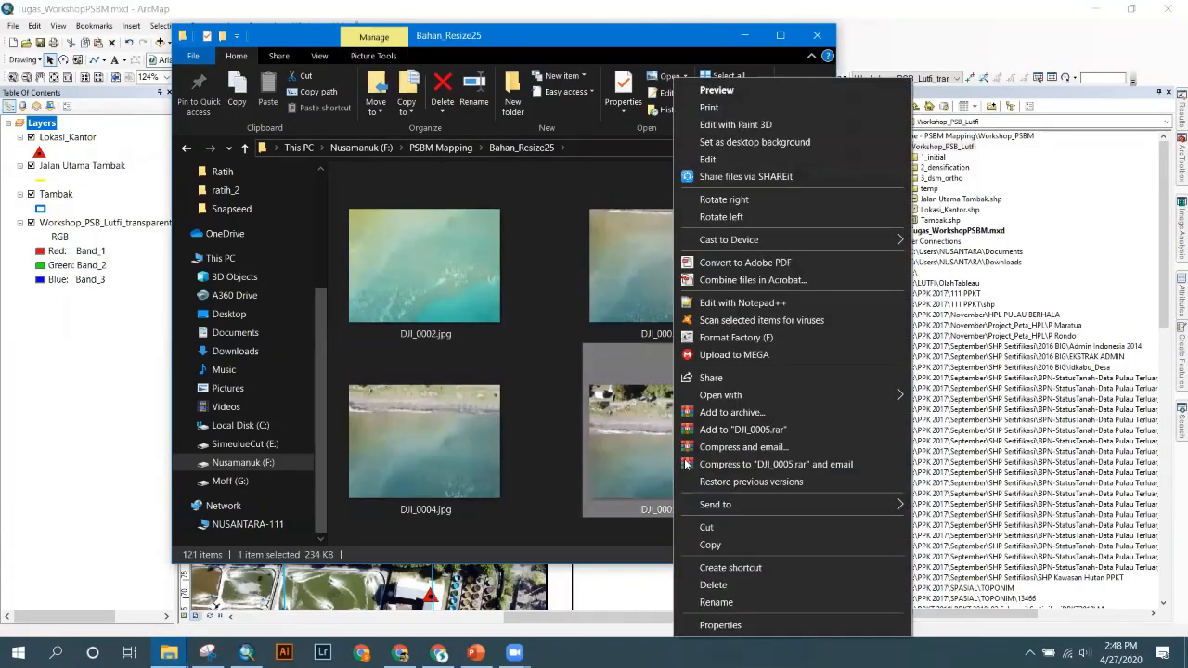
click(720, 625)
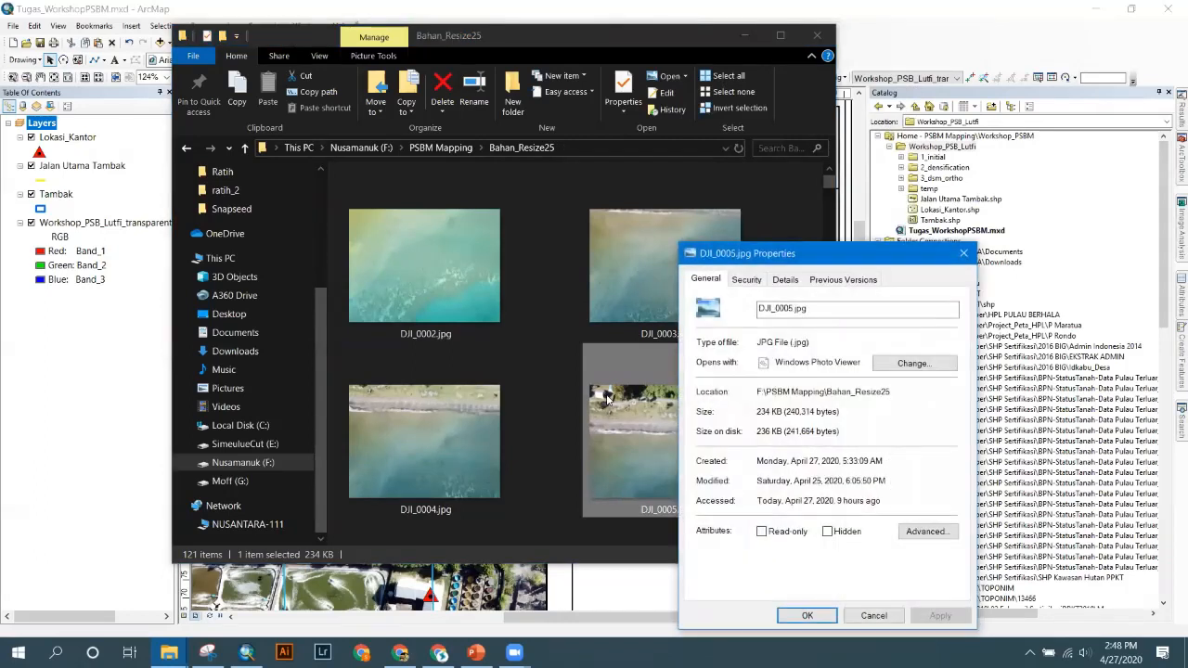
click(784, 282)
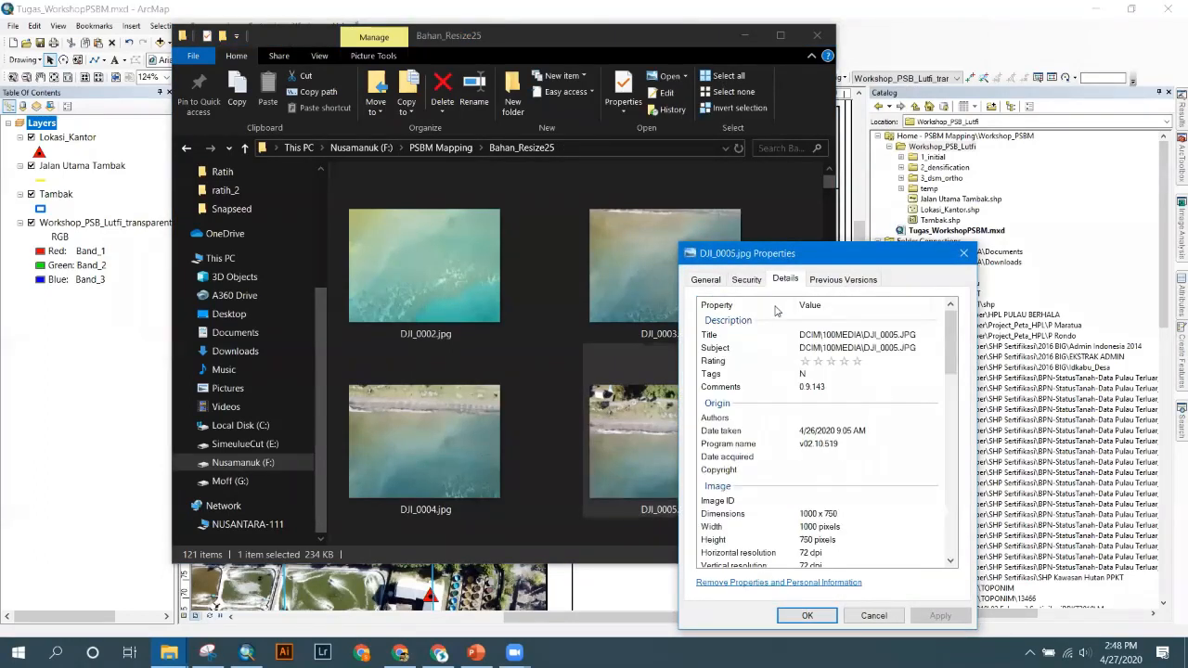
scroll(813, 430, down, 6)
scroll(809, 440, down, 10)
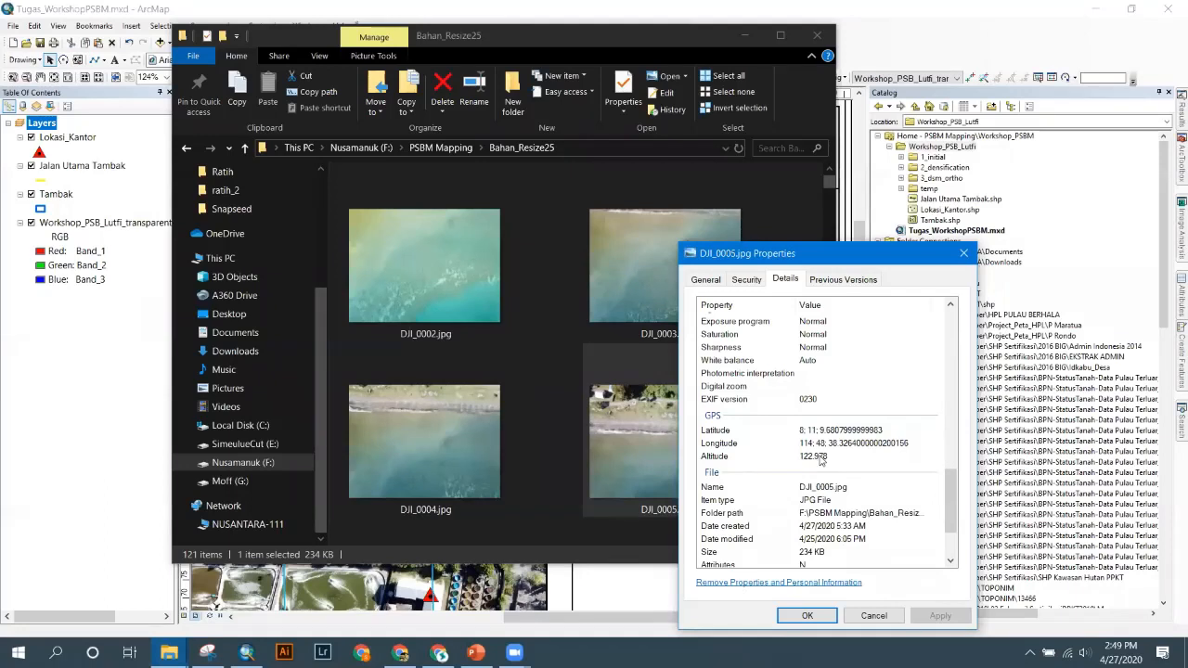
click(965, 254)
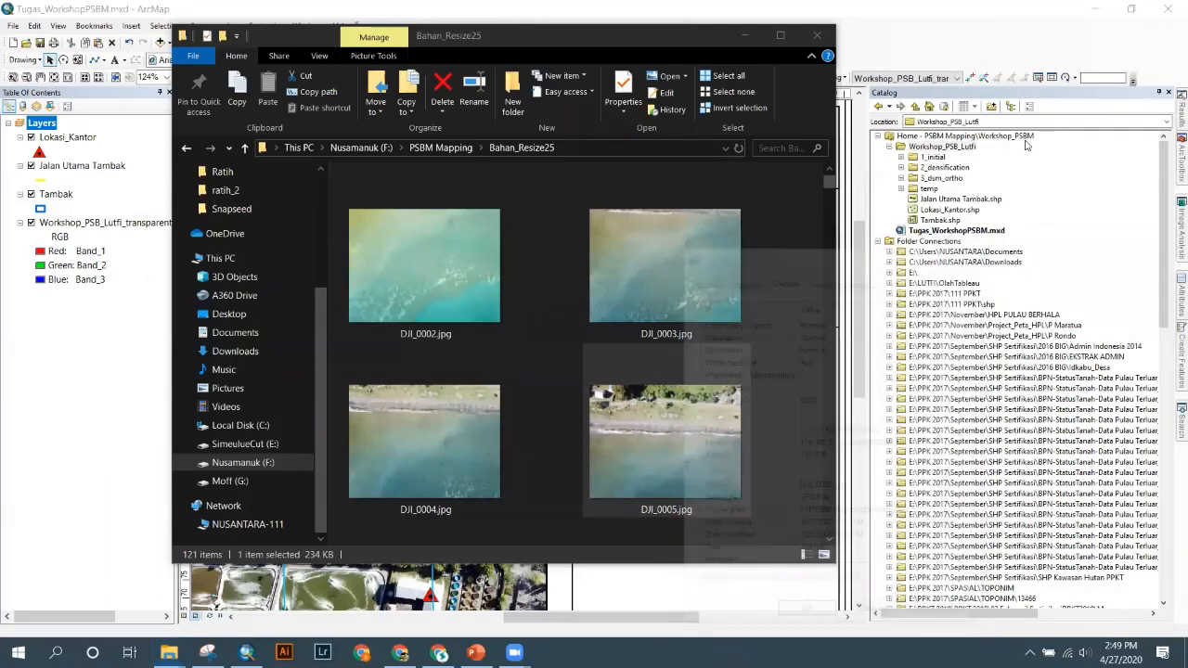
click(1027, 144)
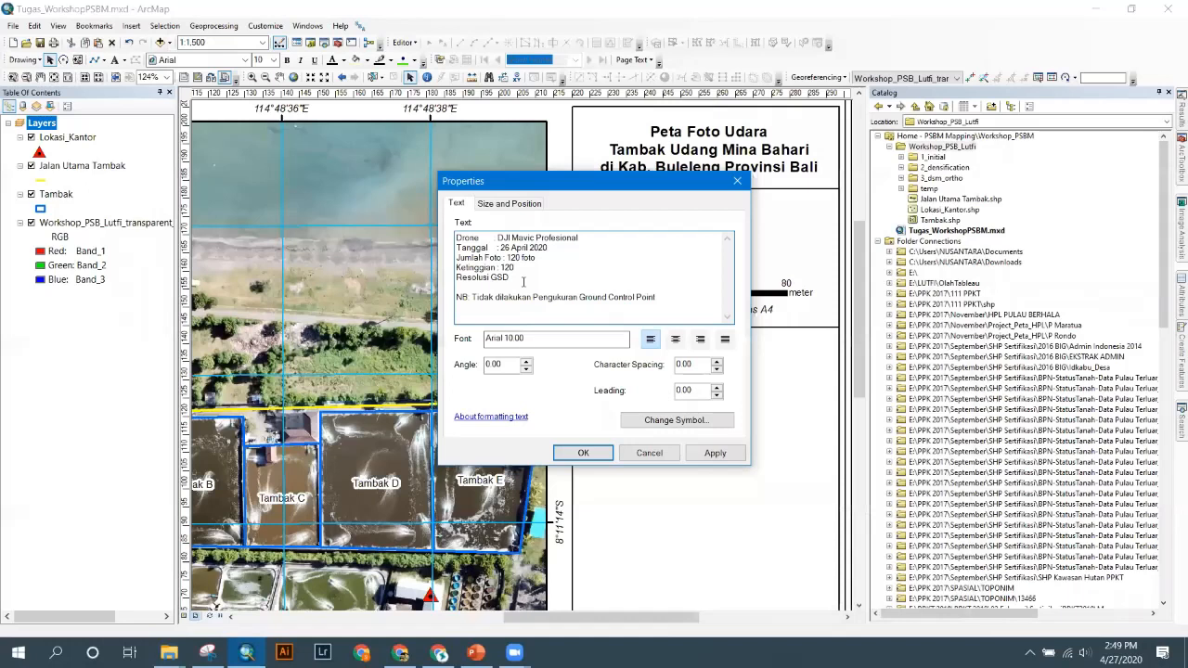
- Add the unit "meter" to the "Ketinggian" value, fill in ": 16cm/pixel" for "Resolusi GSD", and accept the text
text(meter)
key(Down)
text(: 16cm/pixel)
click(711, 454)
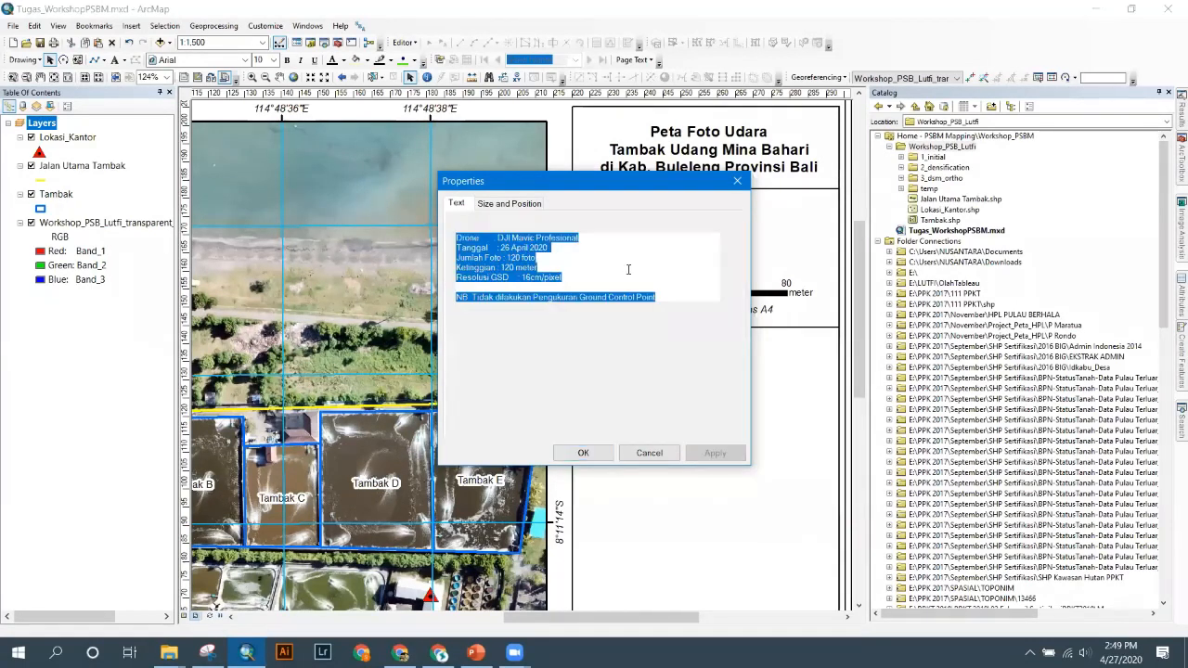
drag(625, 181, 371, 178)
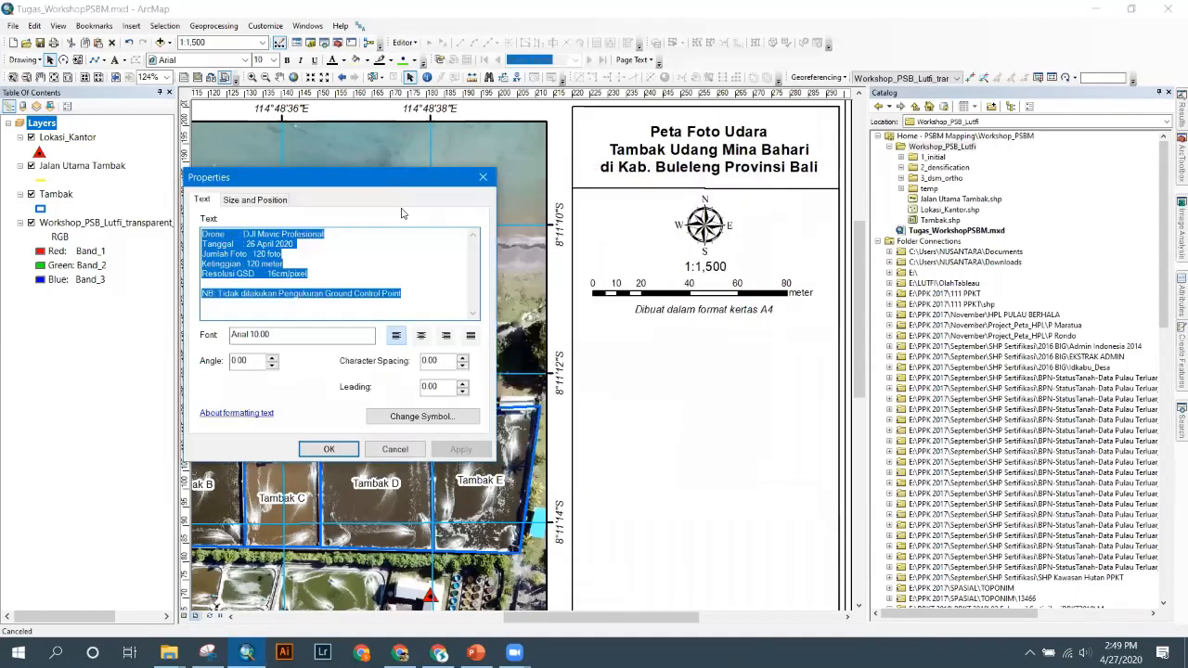
click(328, 449)
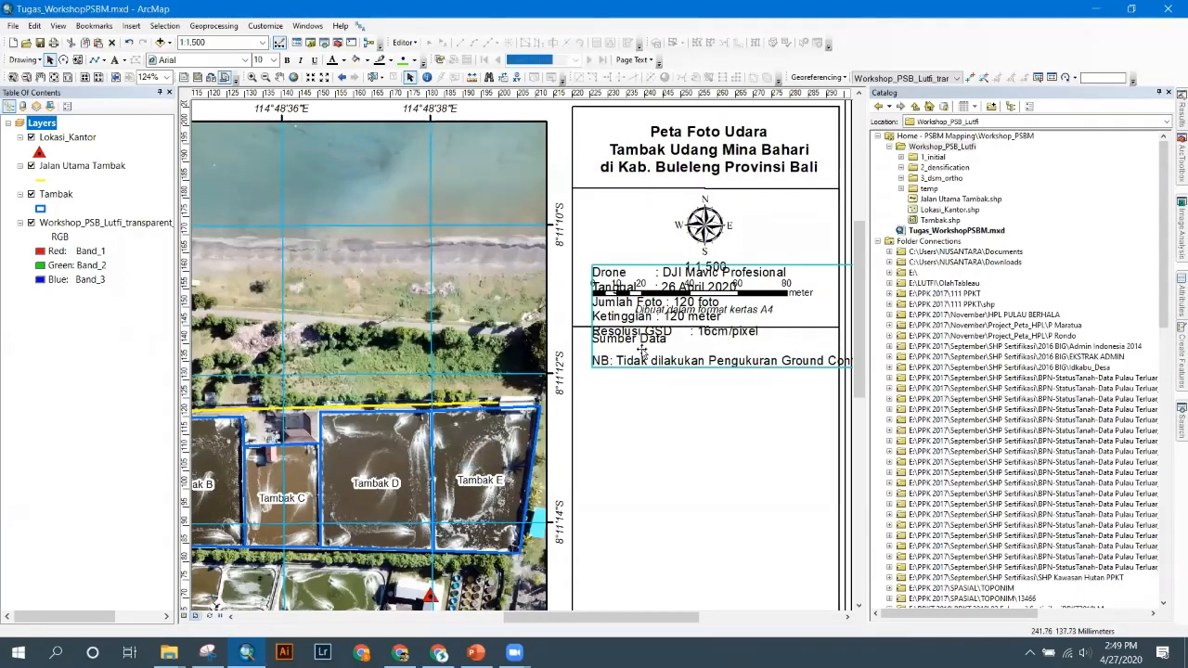
- Place the data source text directly below the "Sumber Data" heading and reduce its font size to 8 so it fits the panel
drag(642, 351, 642, 450)
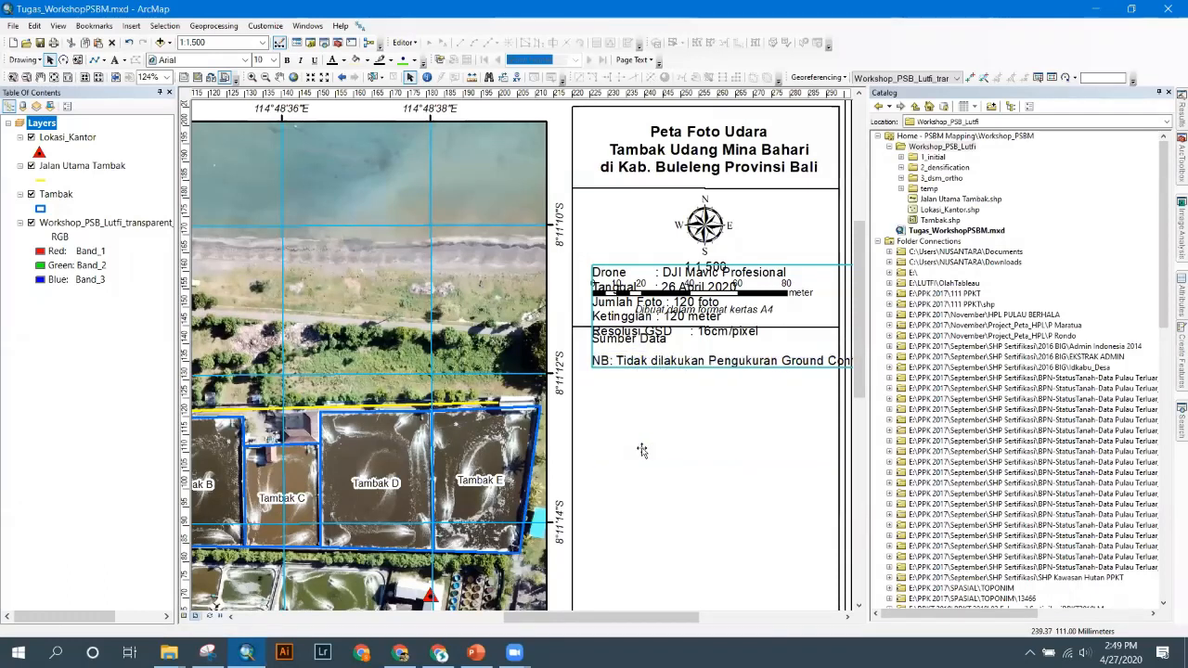
click(274, 60)
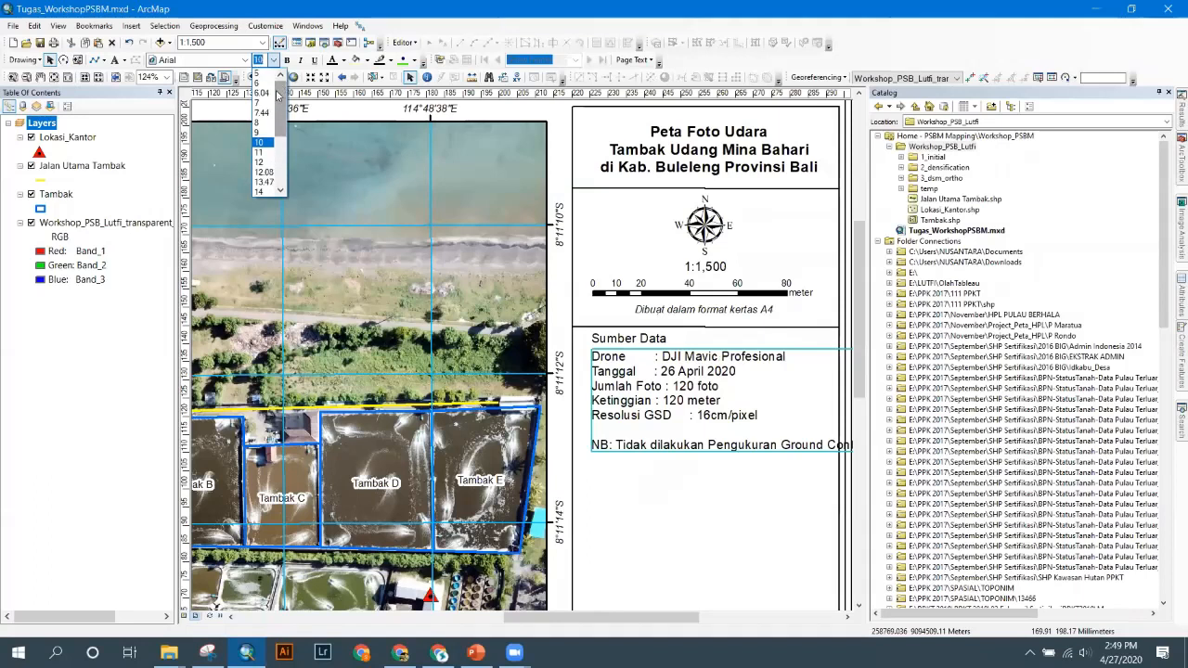
click(262, 122)
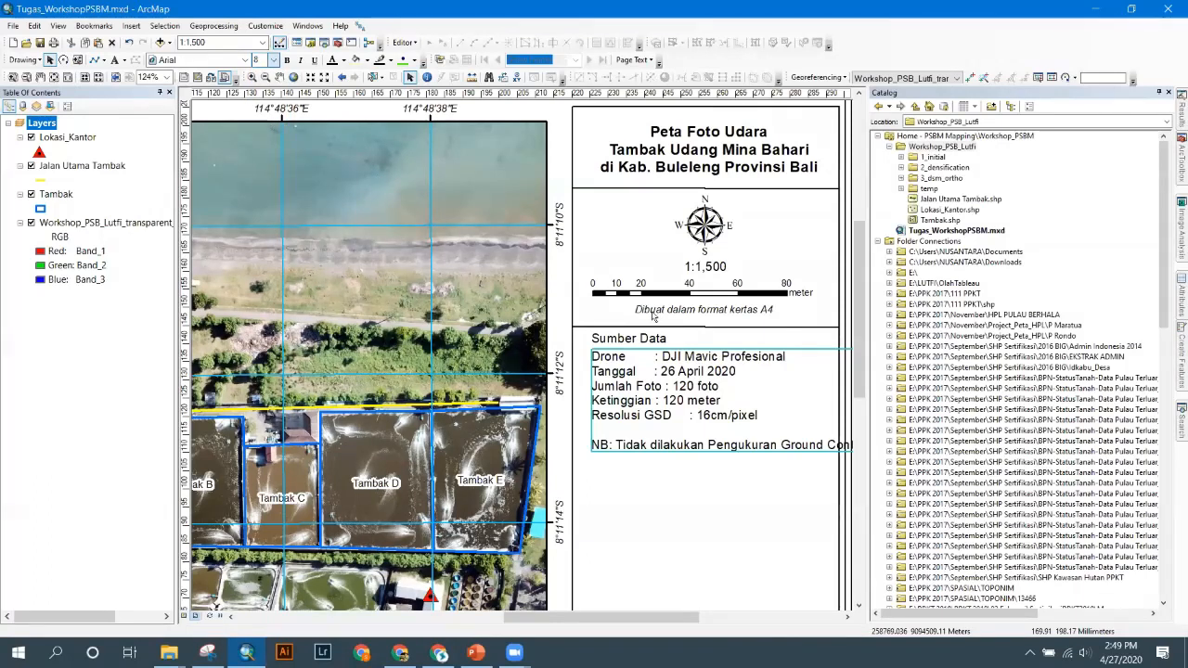
drag(666, 395, 664, 375)
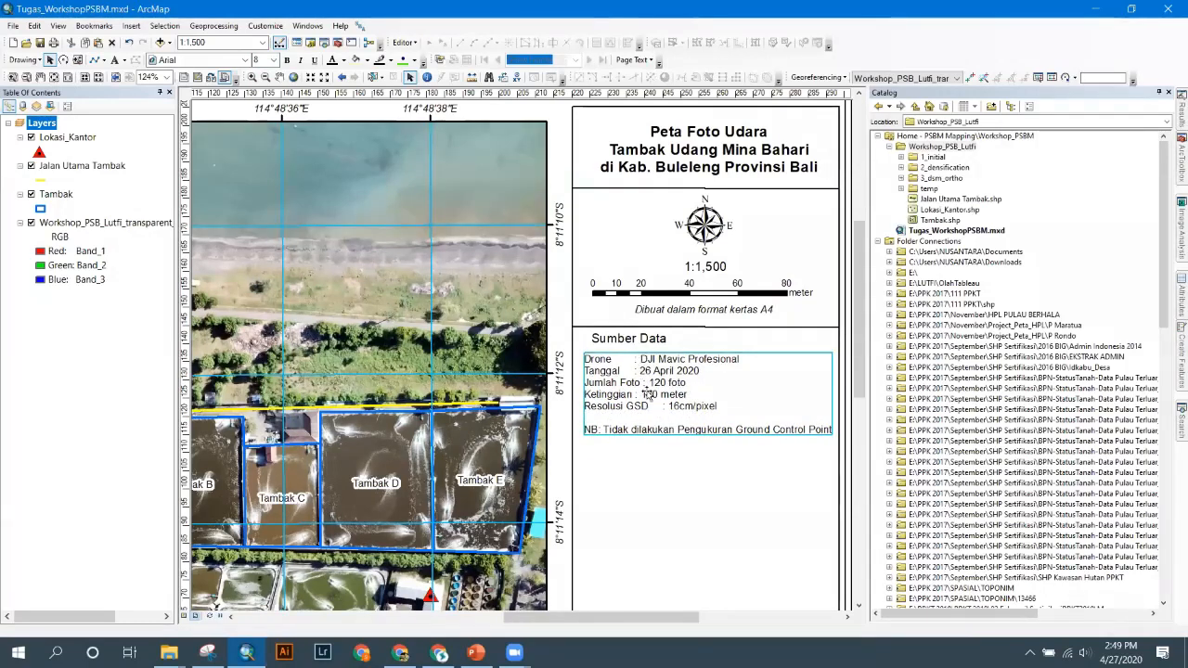
- Adjust the spacing after "Drone", "Tanggal" and "Jumlah Foto" in the data source text so their colons line up
right_click(633, 373)
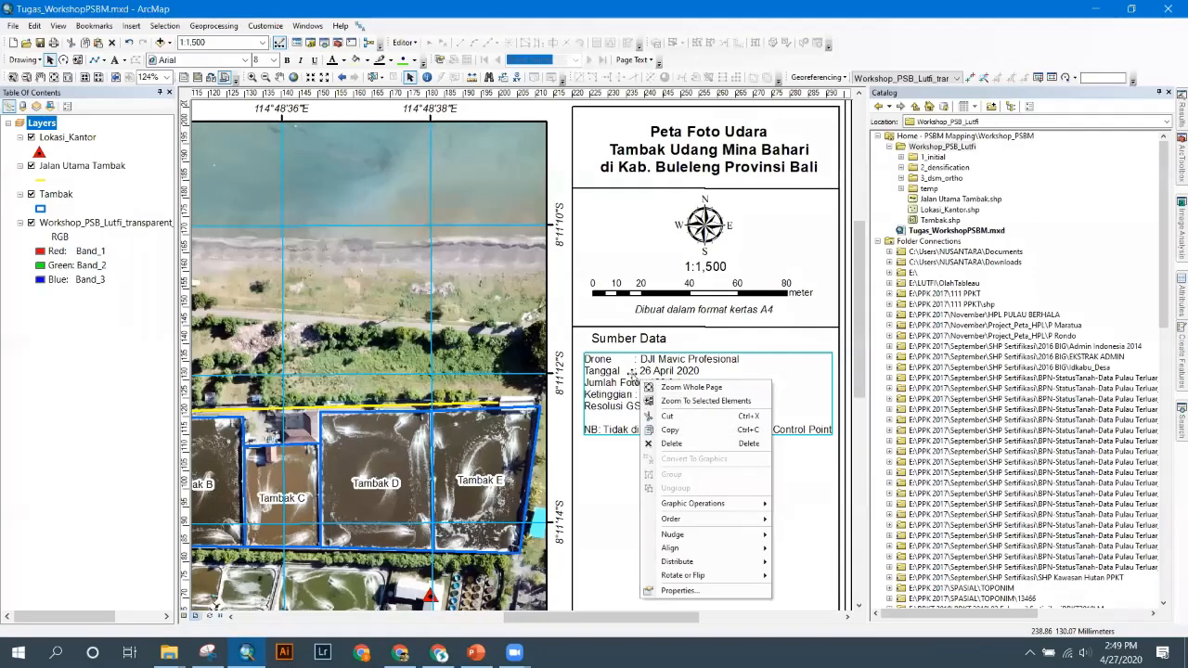
click(679, 590)
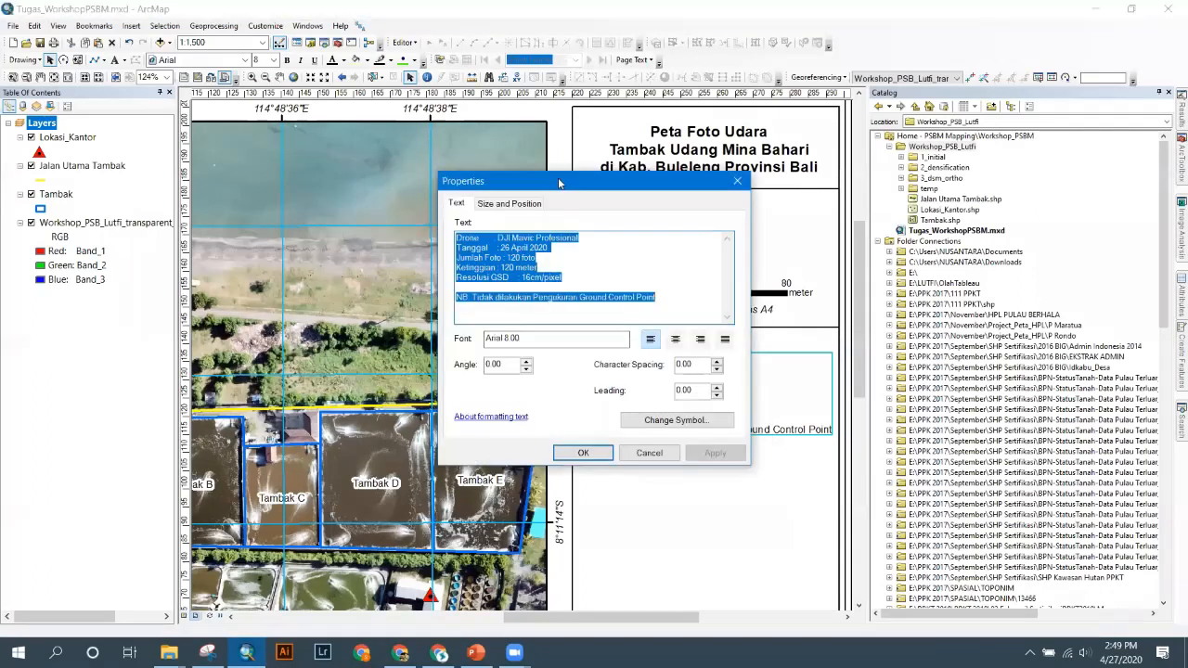
drag(559, 183, 355, 179)
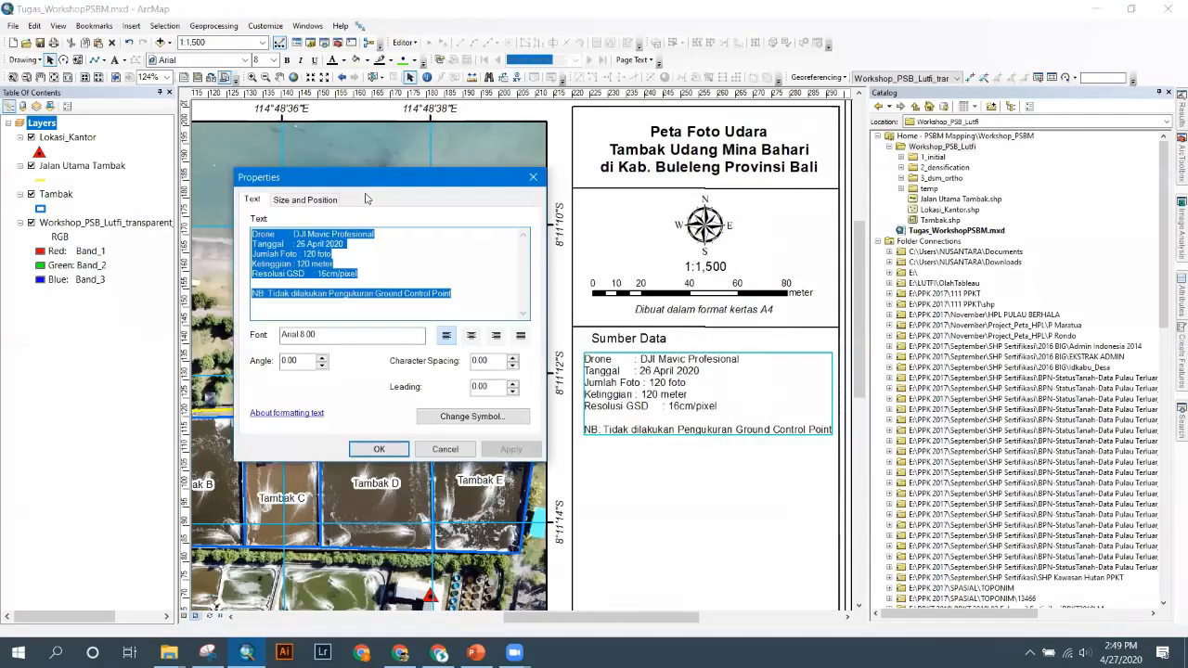
click(288, 238)
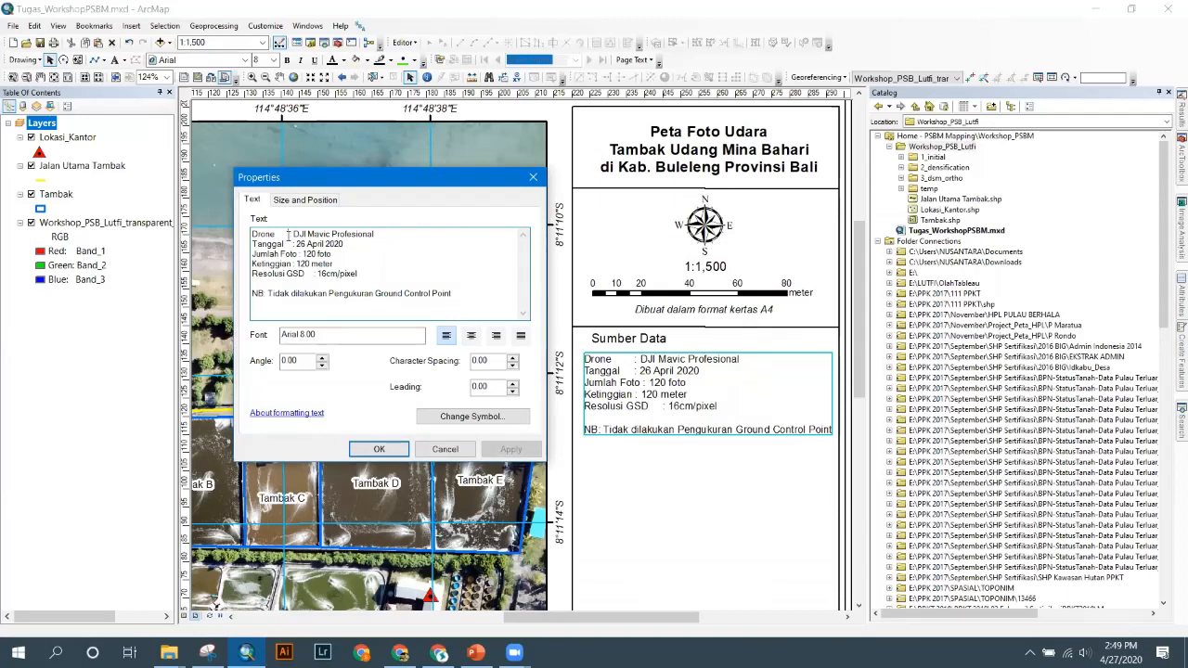
click(298, 253)
click(287, 234)
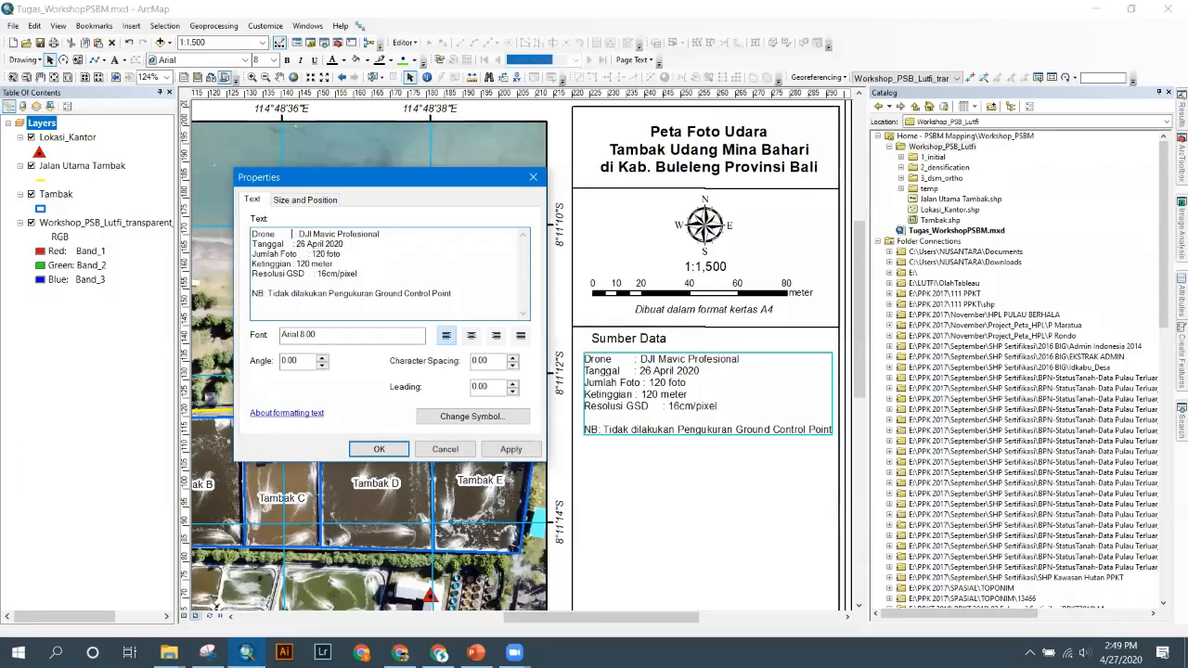
click(290, 243)
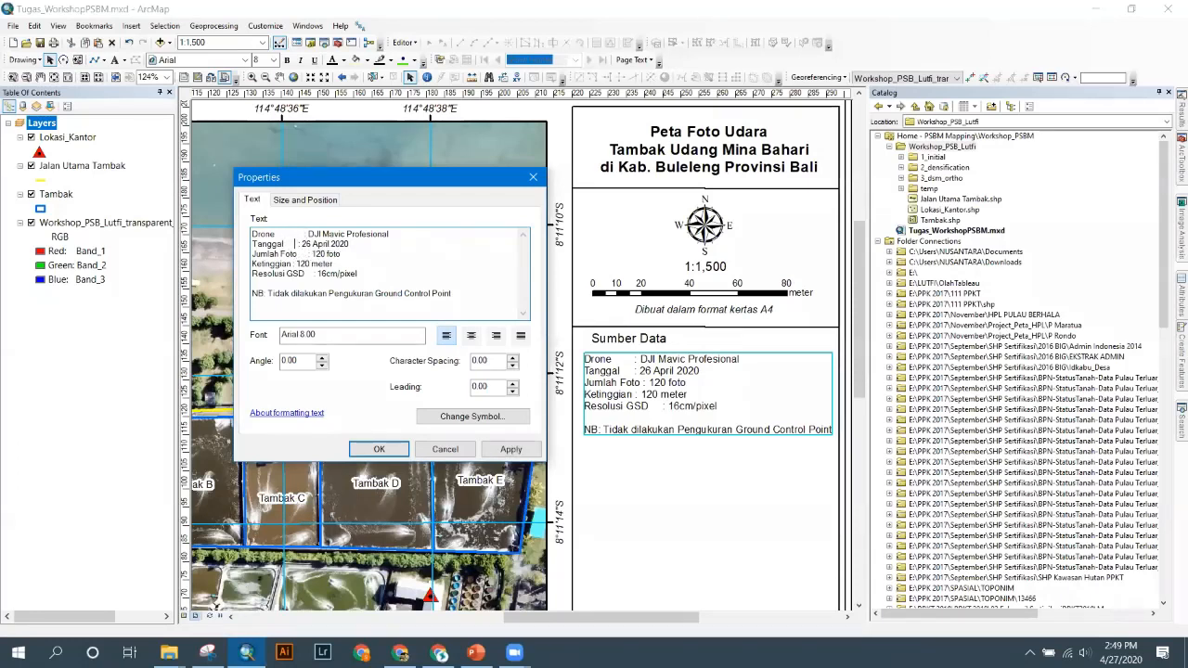
click(511, 449)
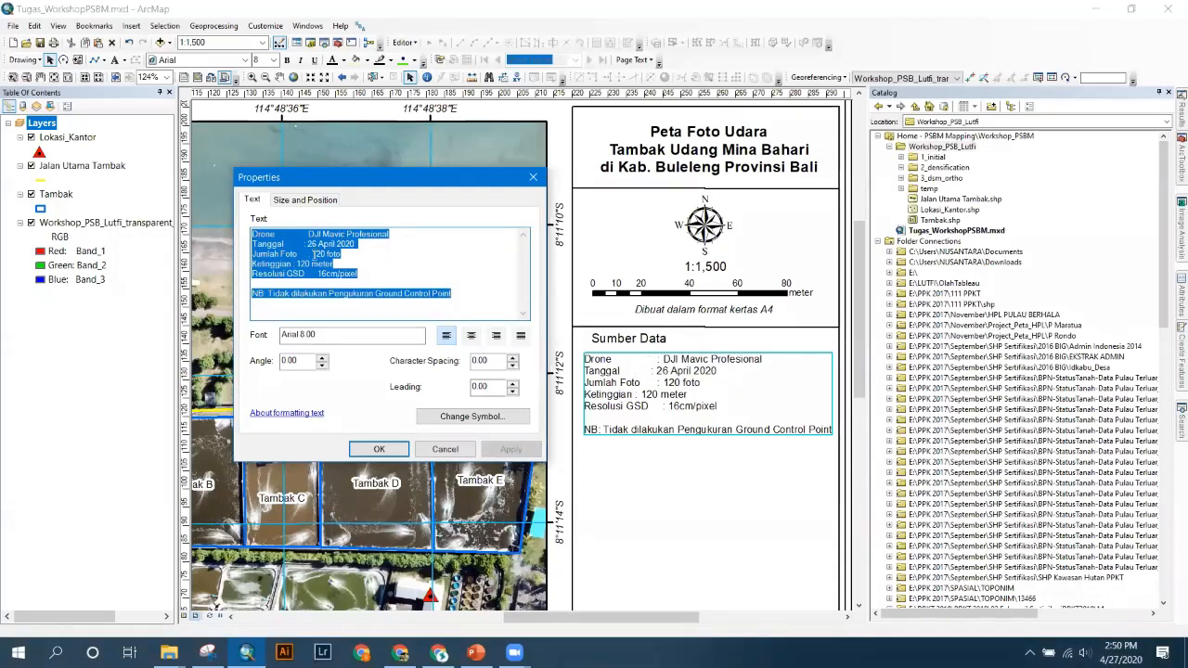
click(302, 243)
click(507, 450)
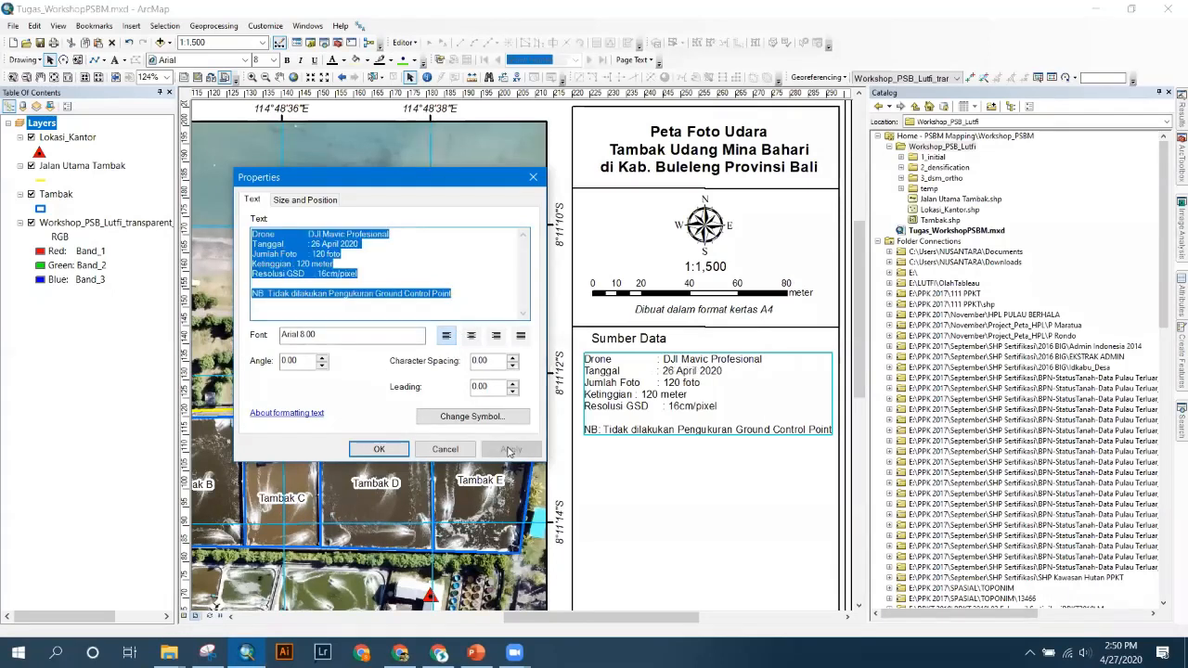
- Adjust the spacing after "Ketinggian" and "Resolusi GSD" to align their colons with the lines above, and accept the text
click(294, 264)
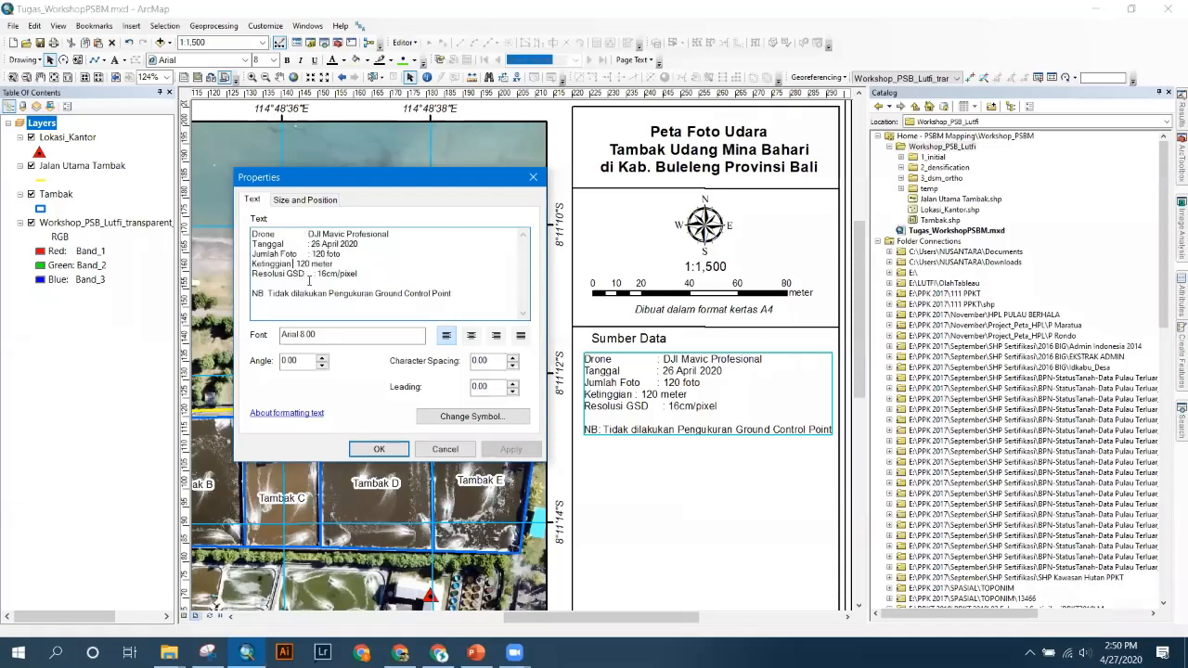
click(506, 450)
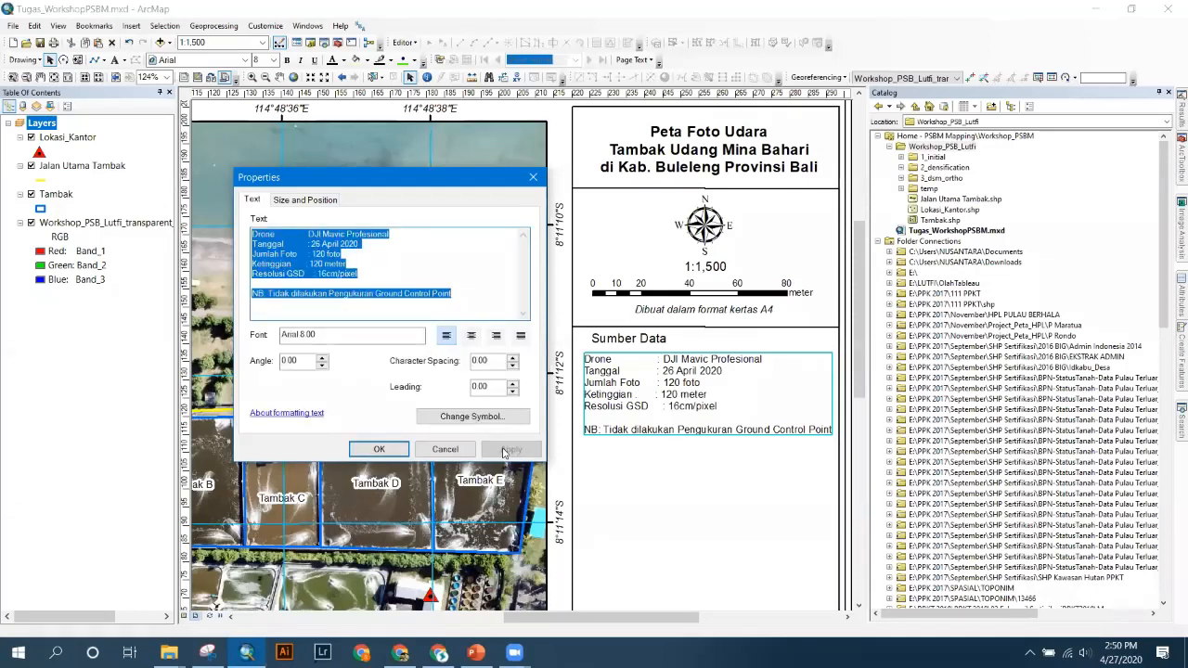
click(303, 263)
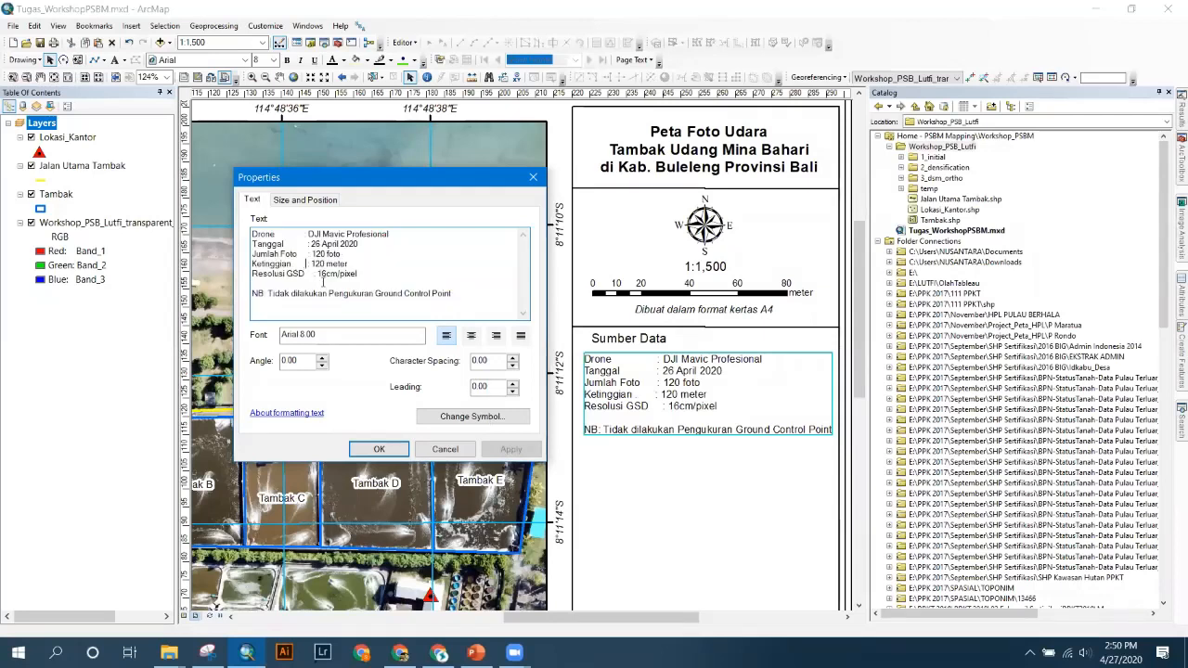
click(509, 450)
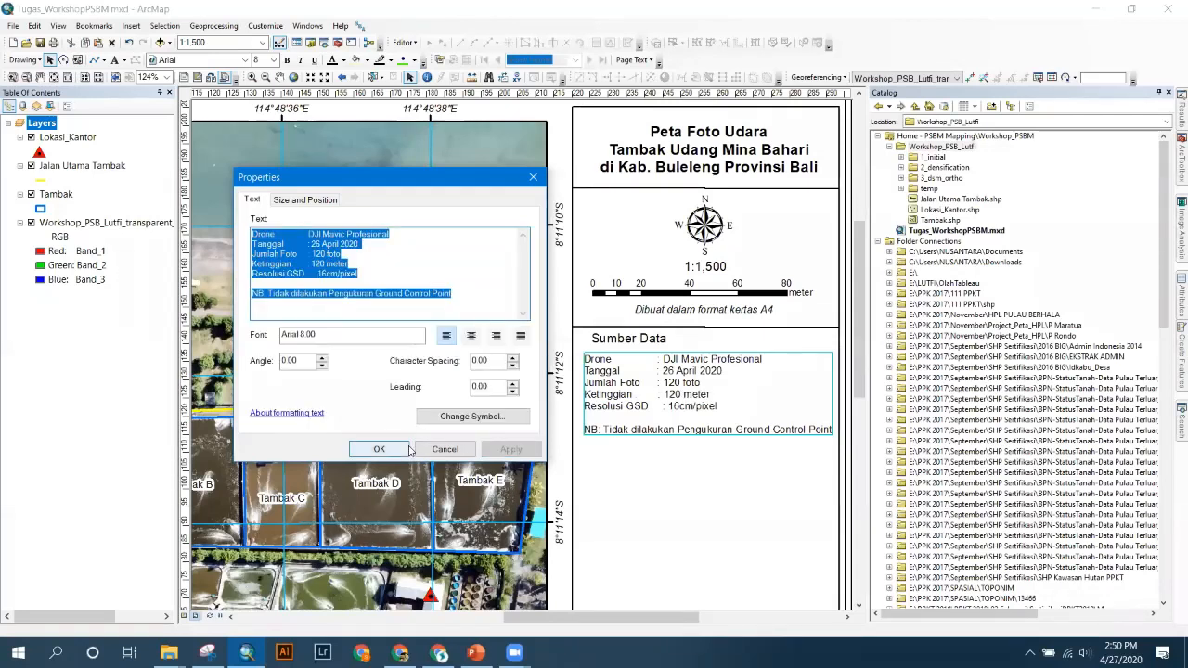
click(315, 275)
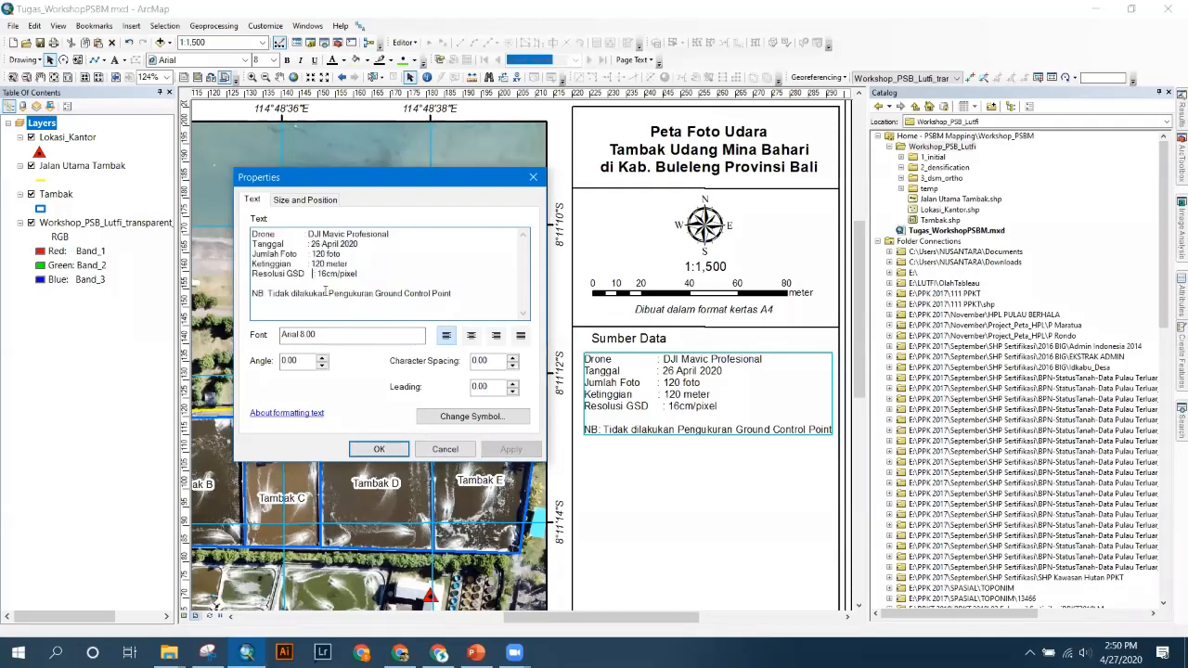
key(BackSpace)
key(BackSpace)
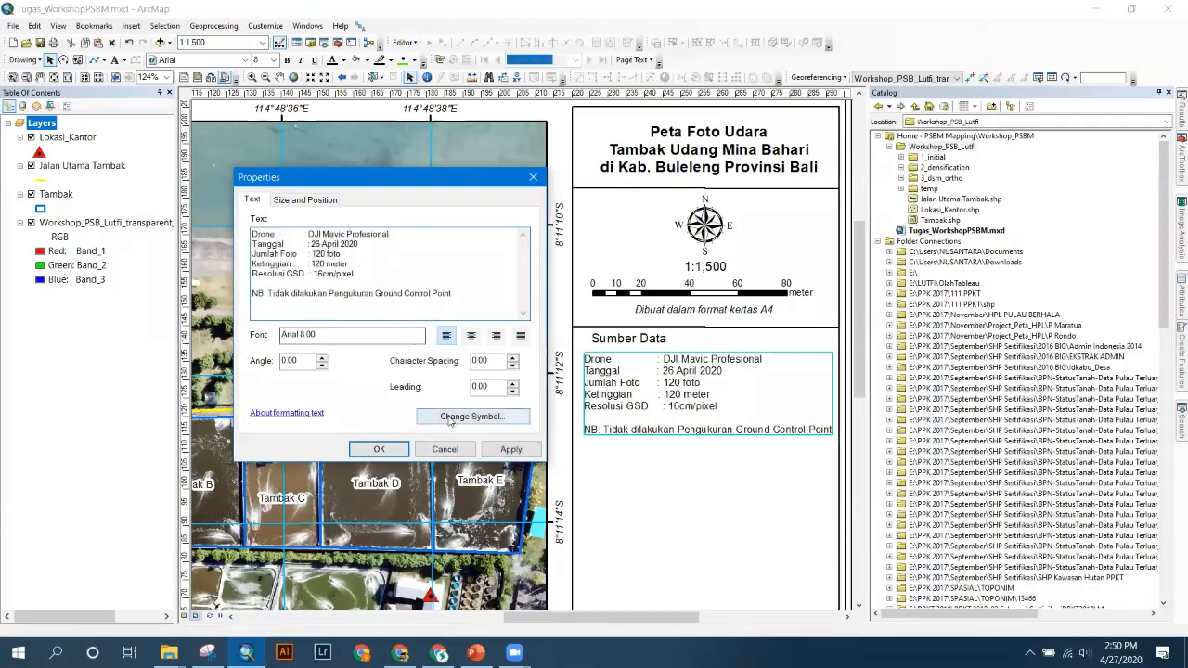
click(510, 450)
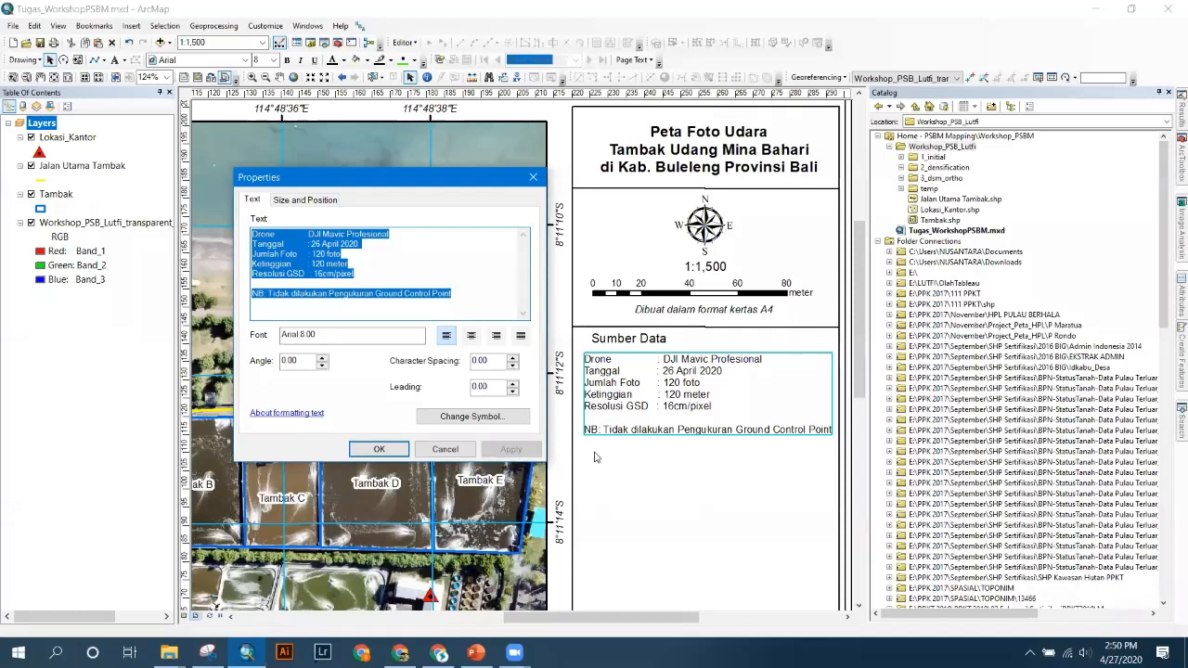
click(377, 450)
- Duplicate the divider line above "Sumber Data" and place the copy just below the "NB" note
click(706, 326)
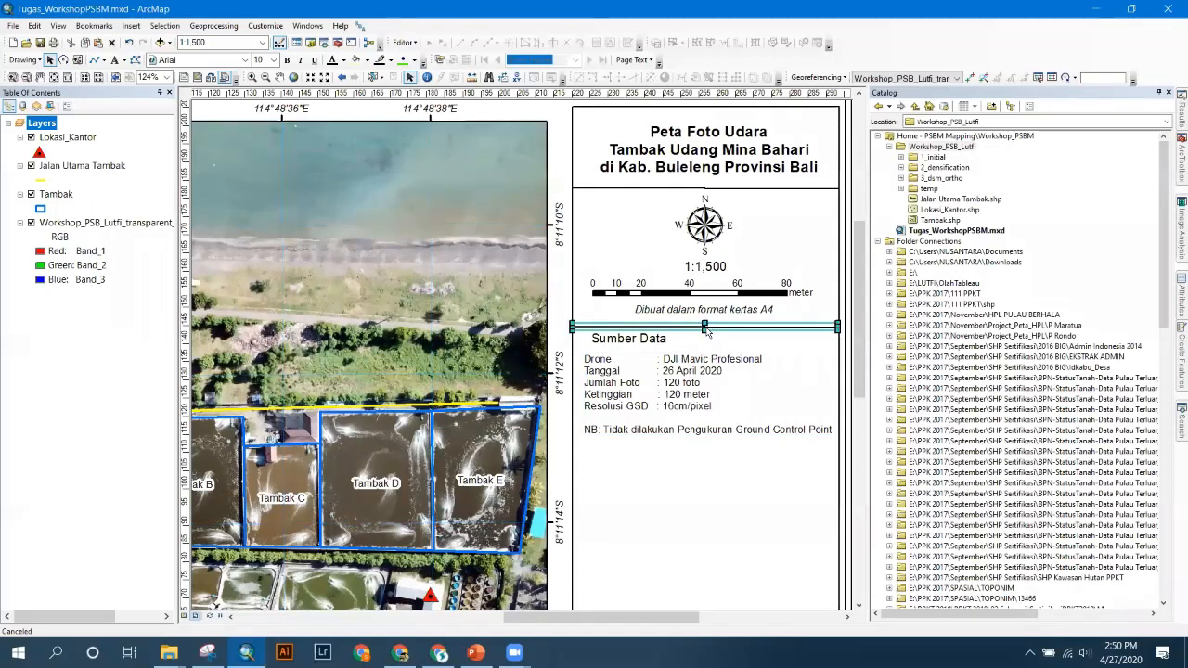
drag(747, 327, 770, 352)
drag(746, 423, 750, 447)
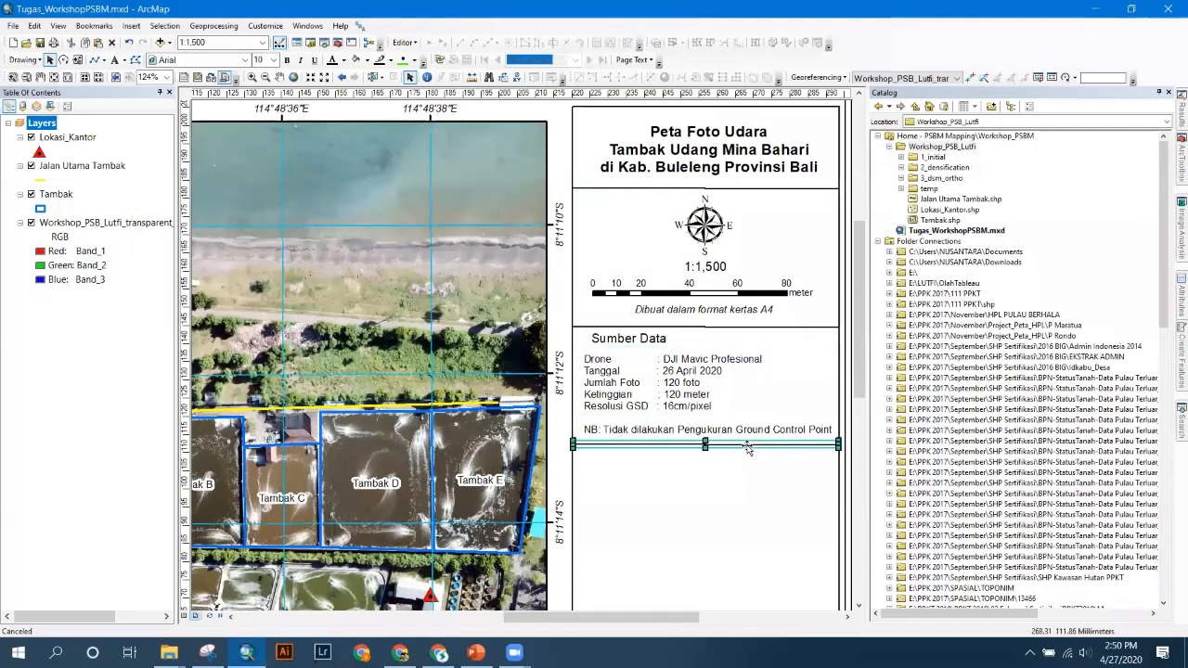
- Start a new legend and exclude the Workshop_PSB_Lutfi_transparent layer, keeping Lokasi_Kantor, Jalan Utama Tambak and Tambak as items
drag(858, 340, 858, 398)
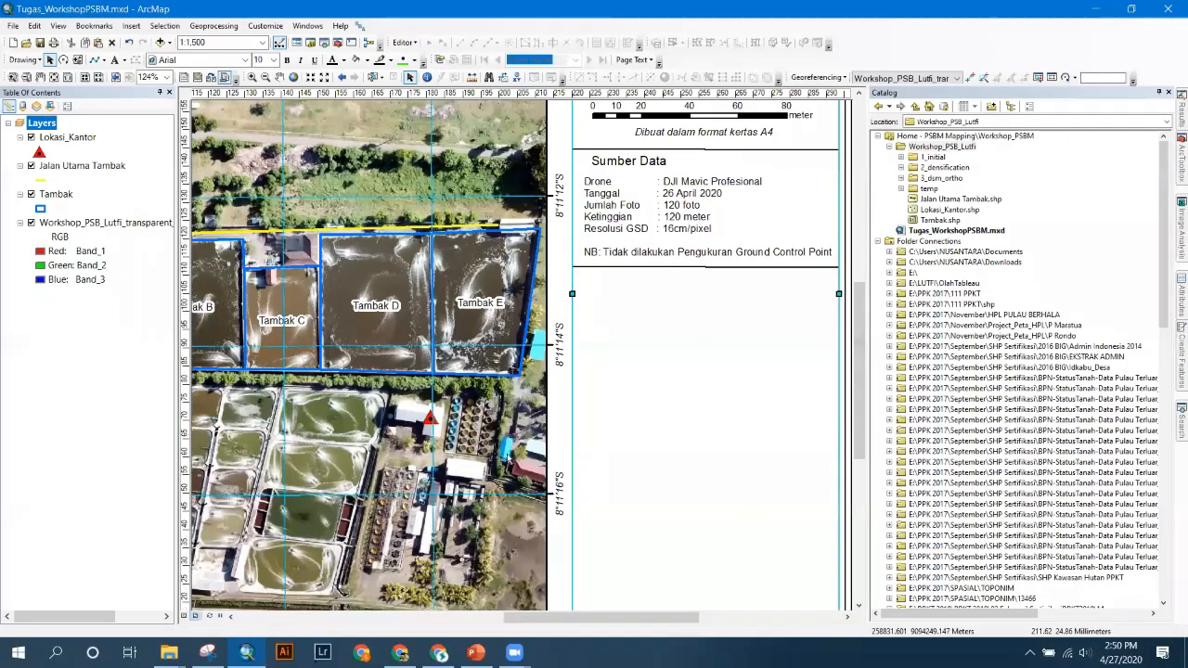
scroll(419, 406, up, 2)
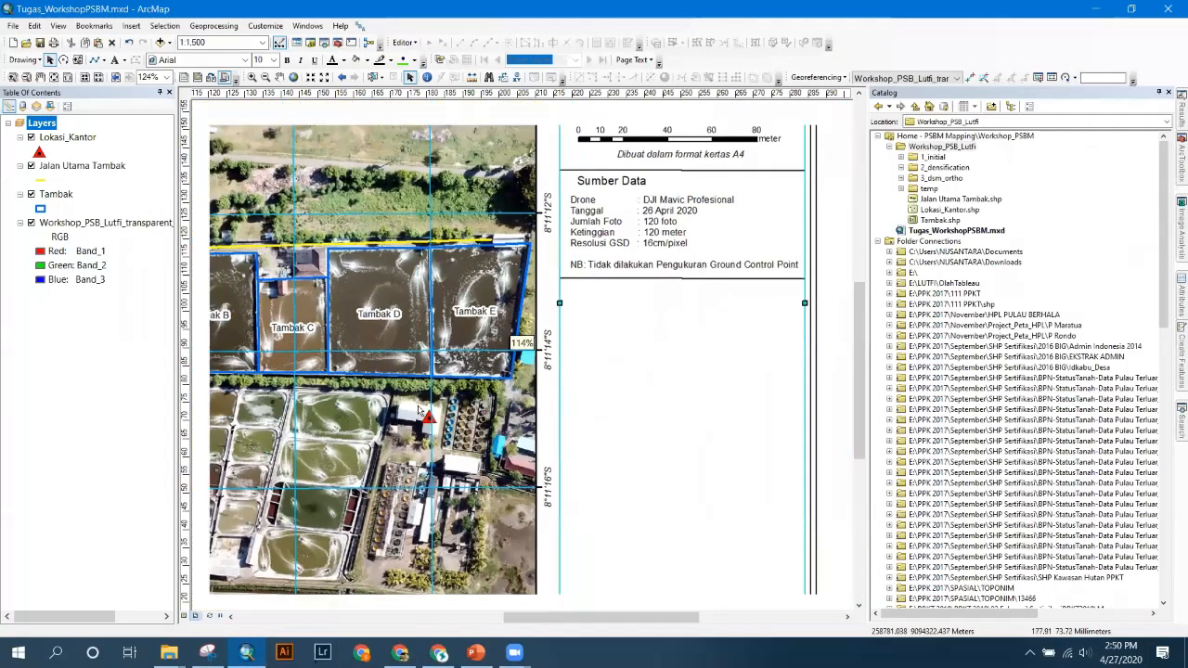
drag(462, 600, 456, 578)
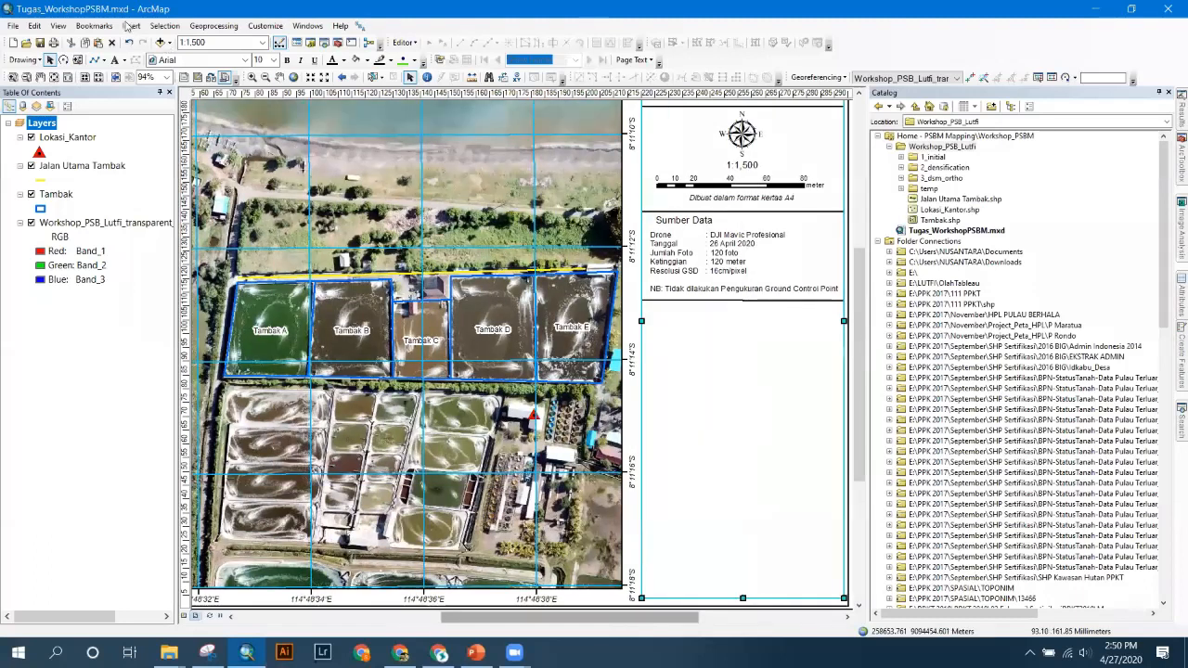
click(131, 25)
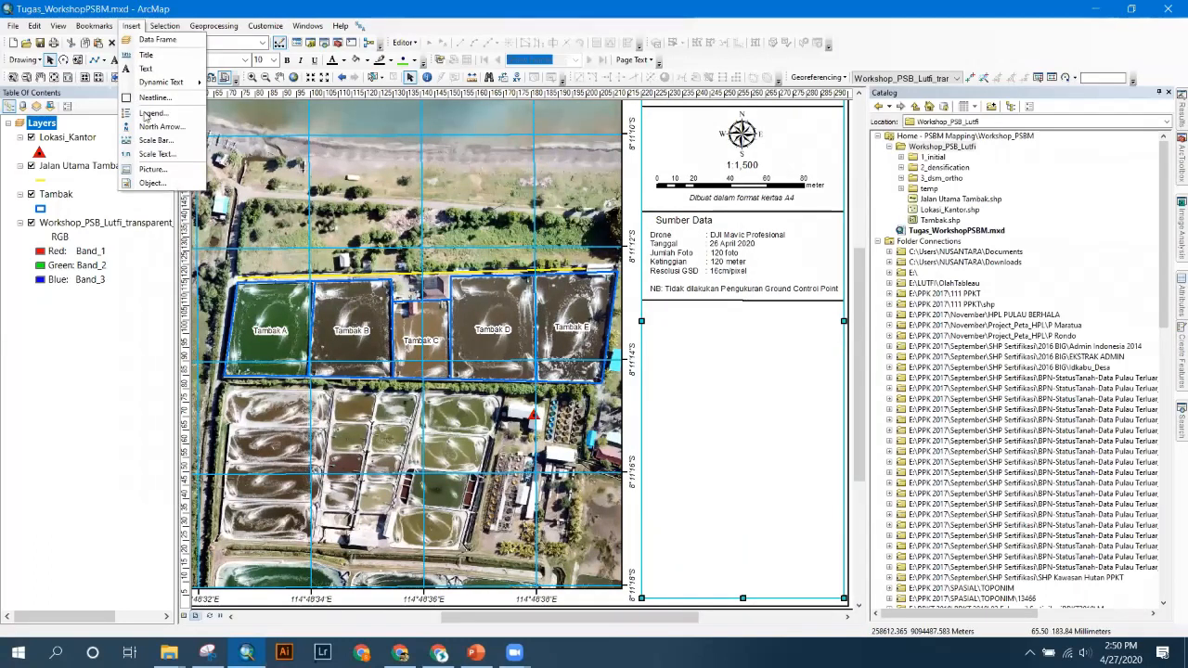
click(151, 112)
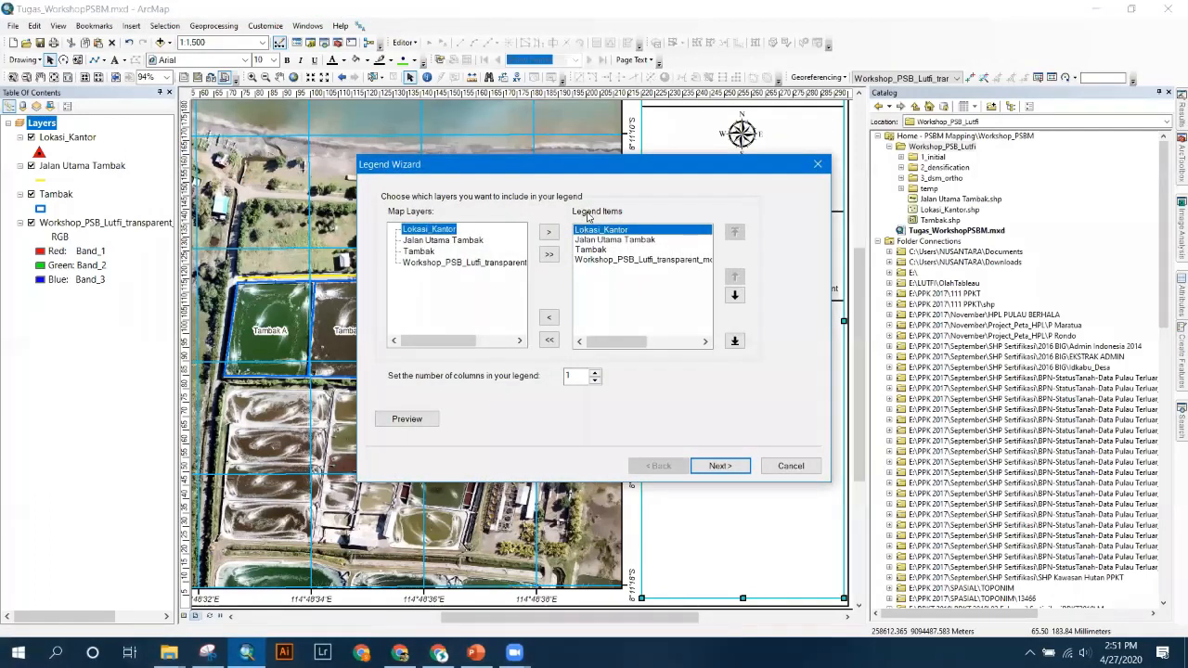
click(617, 261)
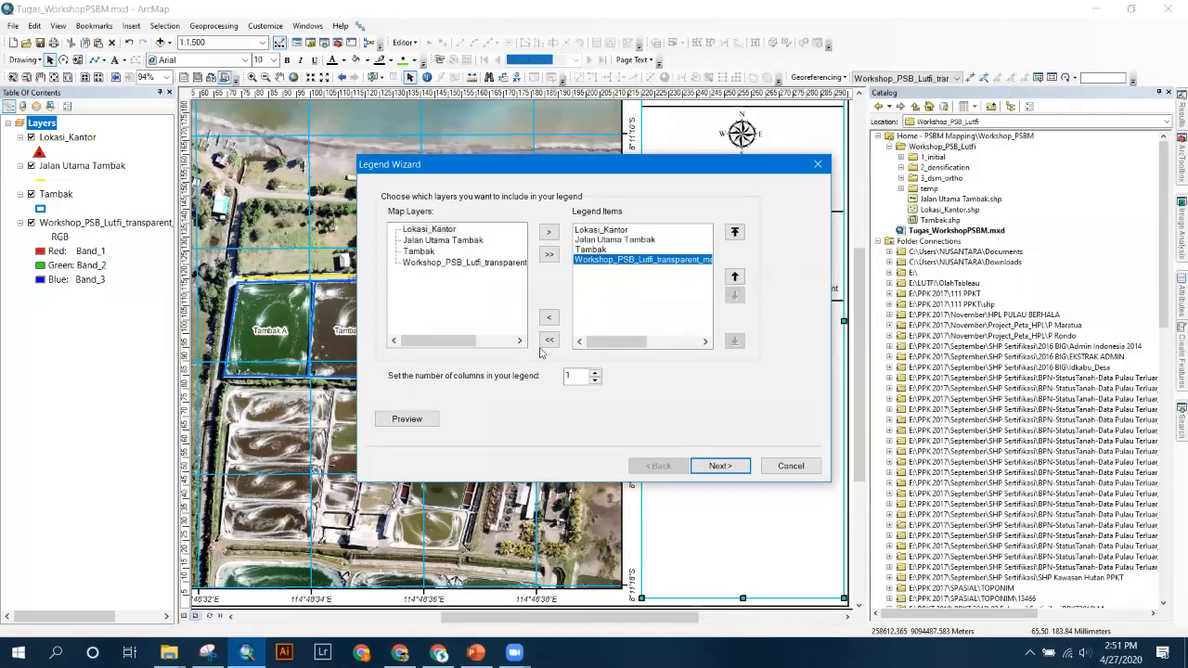
click(550, 318)
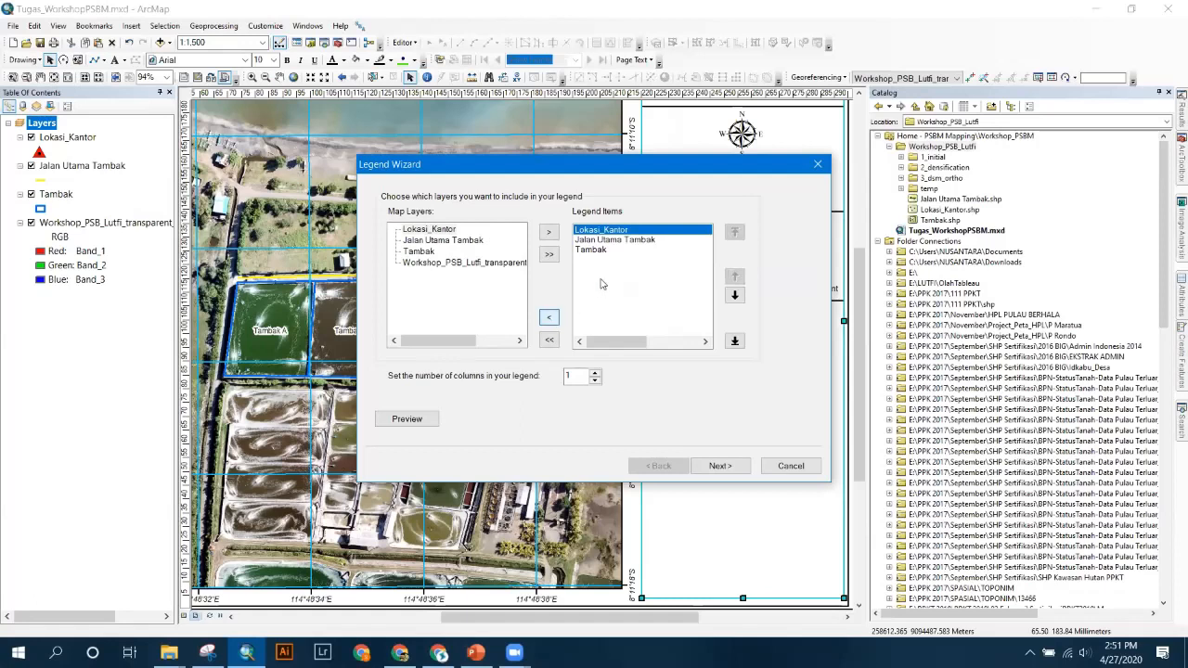
- Title the legend "Legenda" and create it with the default frame, patch and spacing settings
click(716, 467)
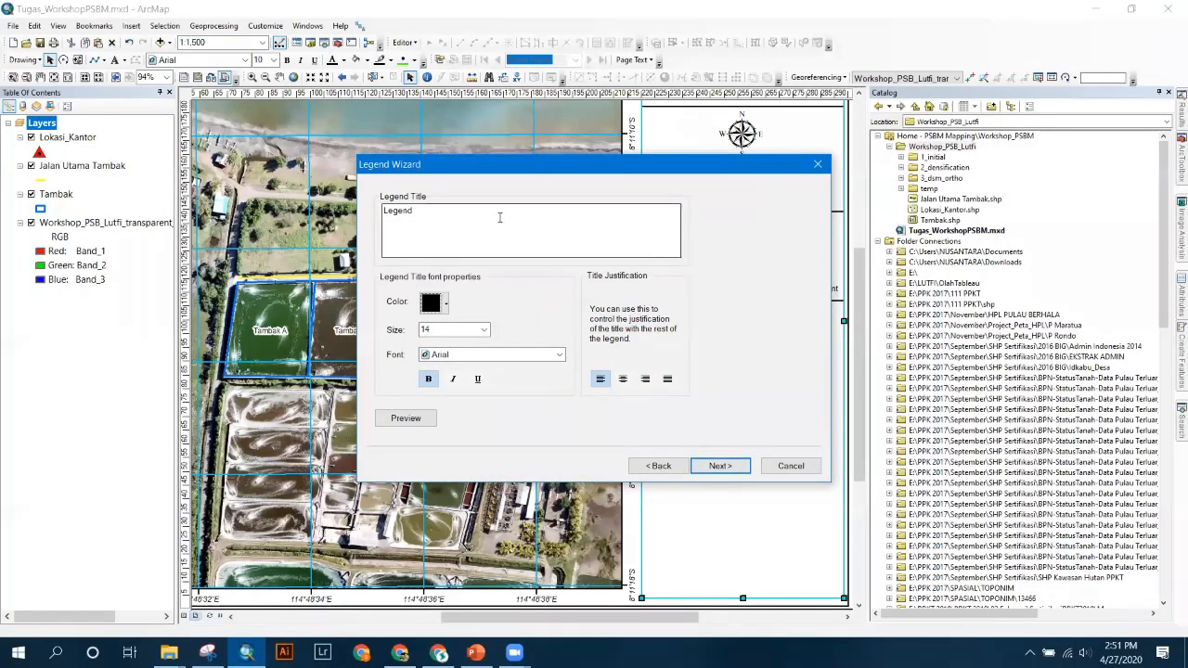
click(496, 217)
click(715, 466)
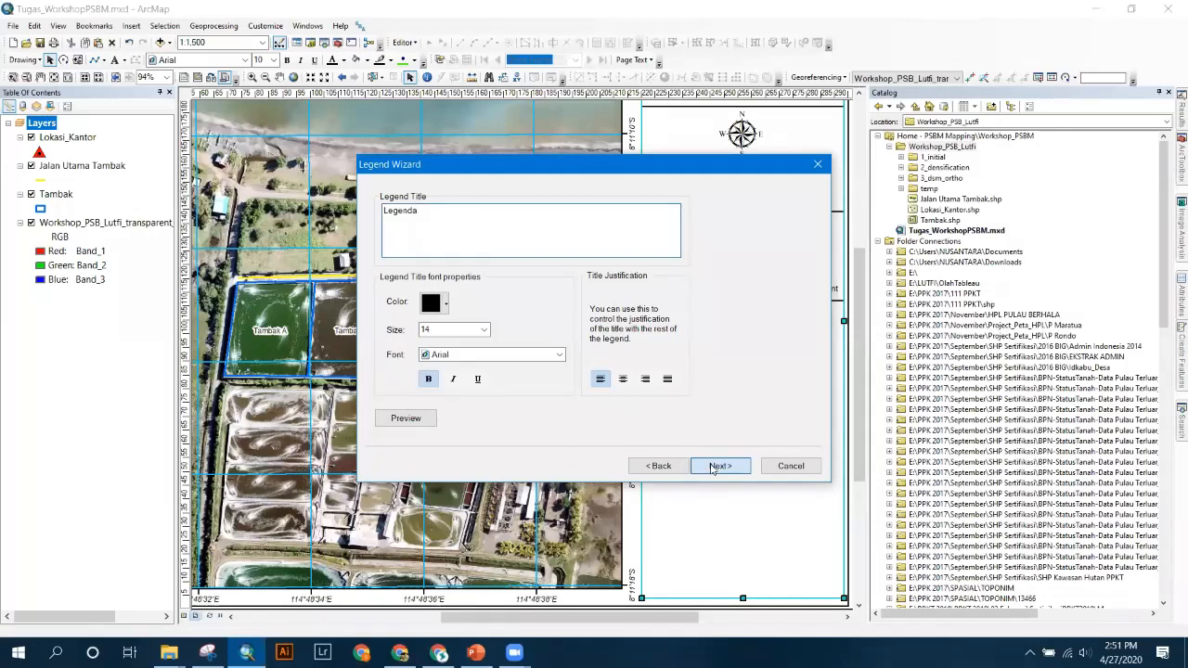
click(712, 468)
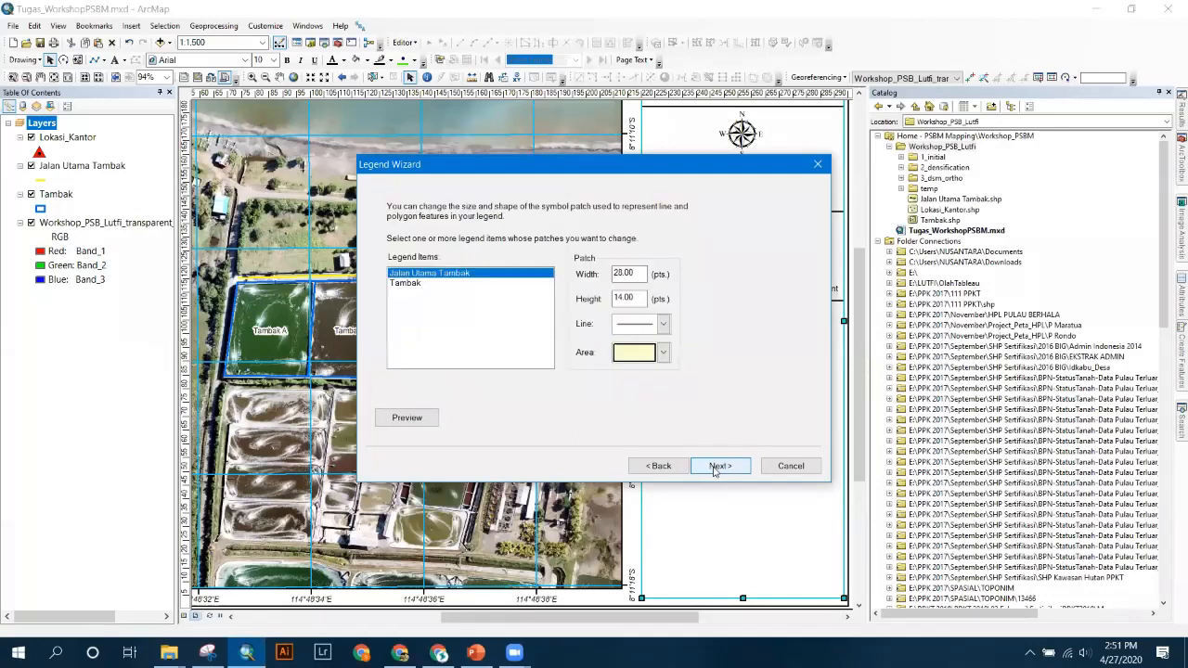
click(713, 468)
click(716, 467)
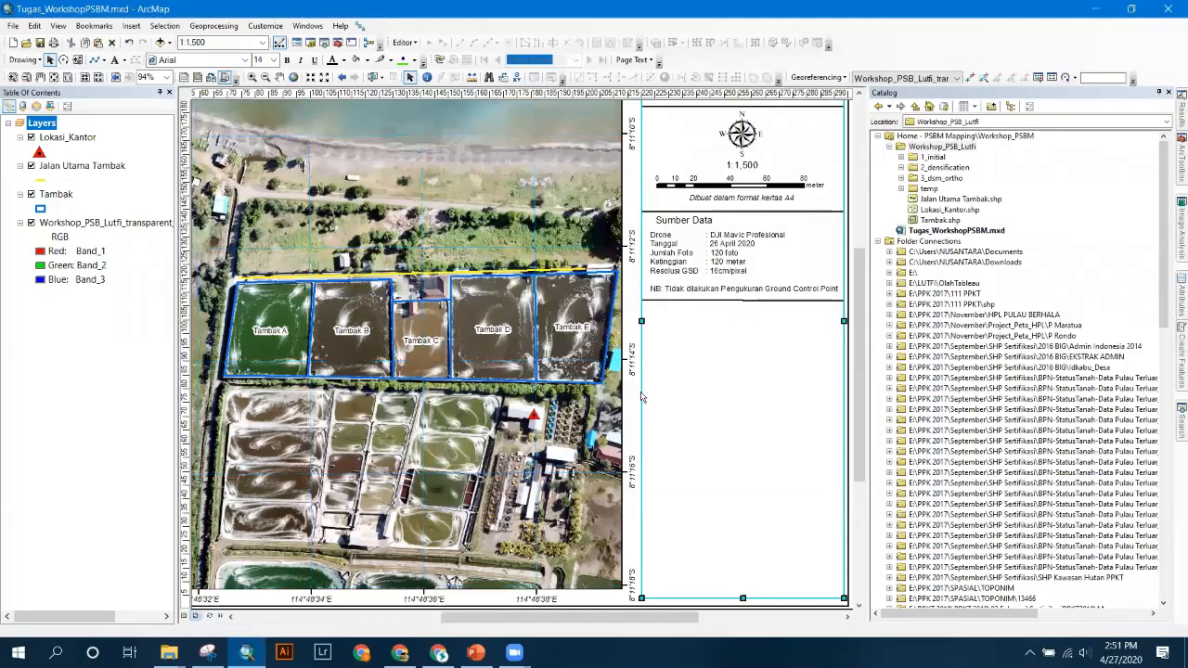
- Place the legend in the side panel below the data source section and shrink it slightly
drag(515, 367, 723, 342)
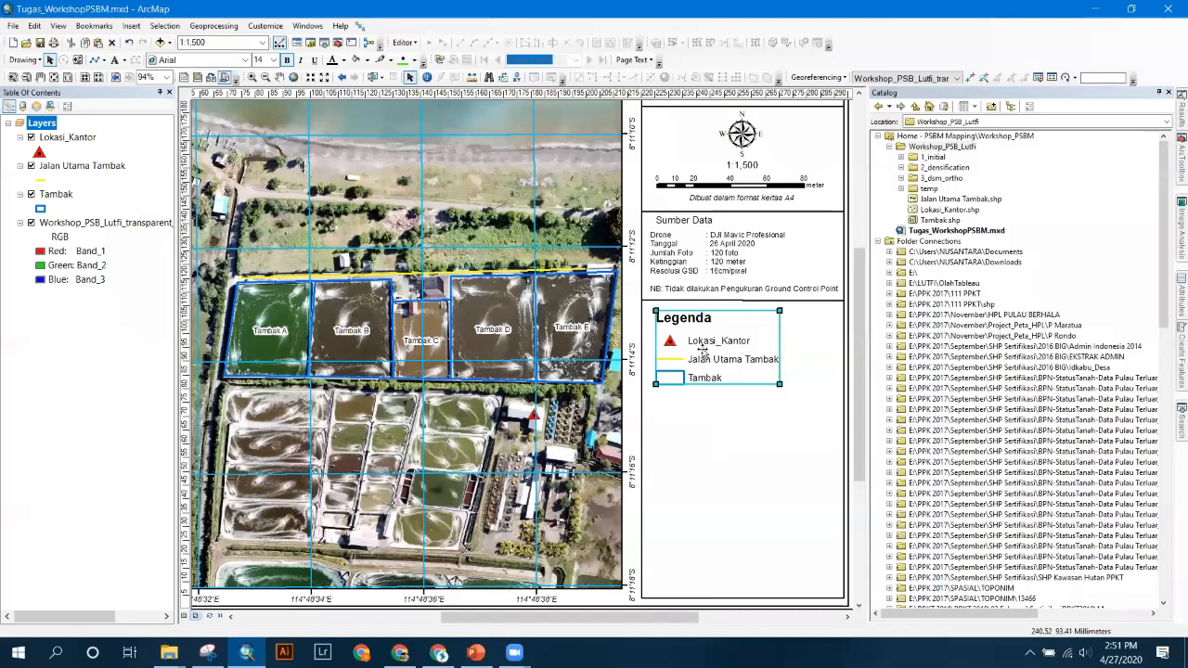
drag(779, 383, 754, 370)
click(750, 408)
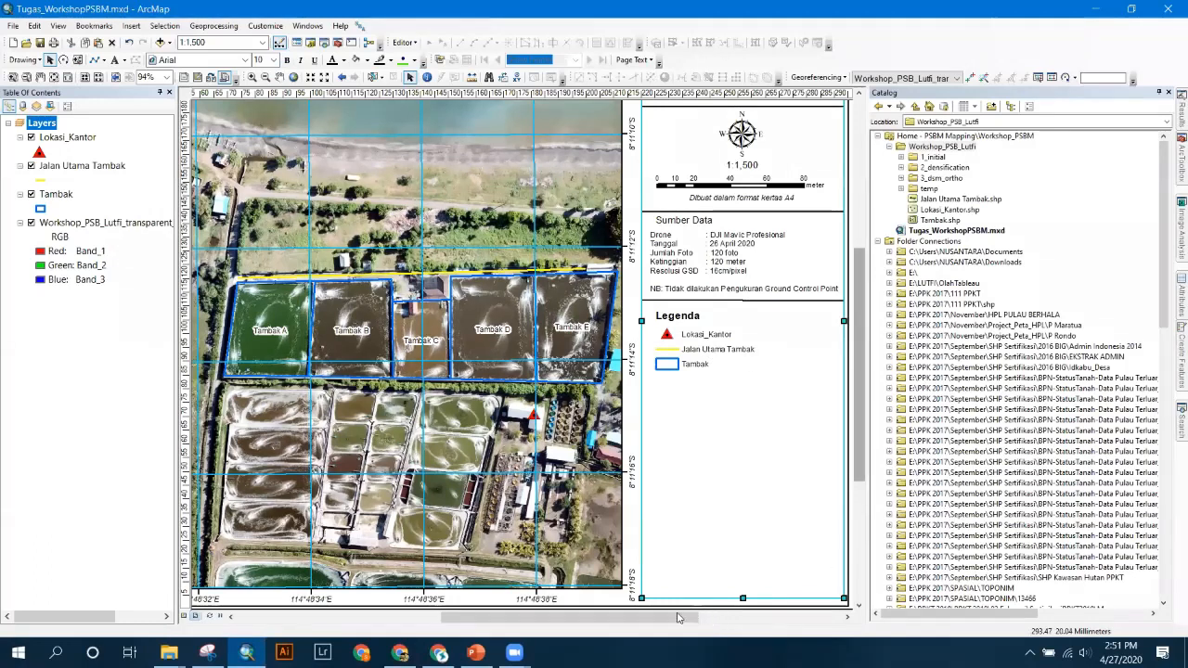
drag(696, 618, 715, 618)
click(830, 409)
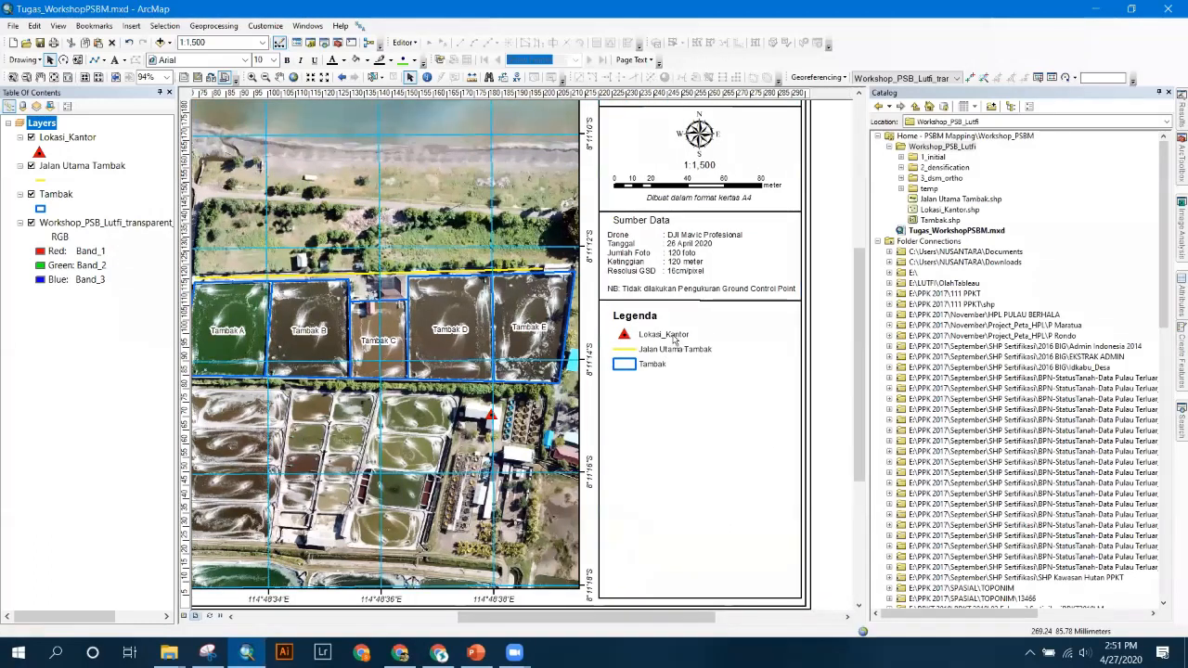
- Convert the legend to graphics, ungroup it, and ungroup its Lokasi_Kantor entry to free the label text
click(661, 342)
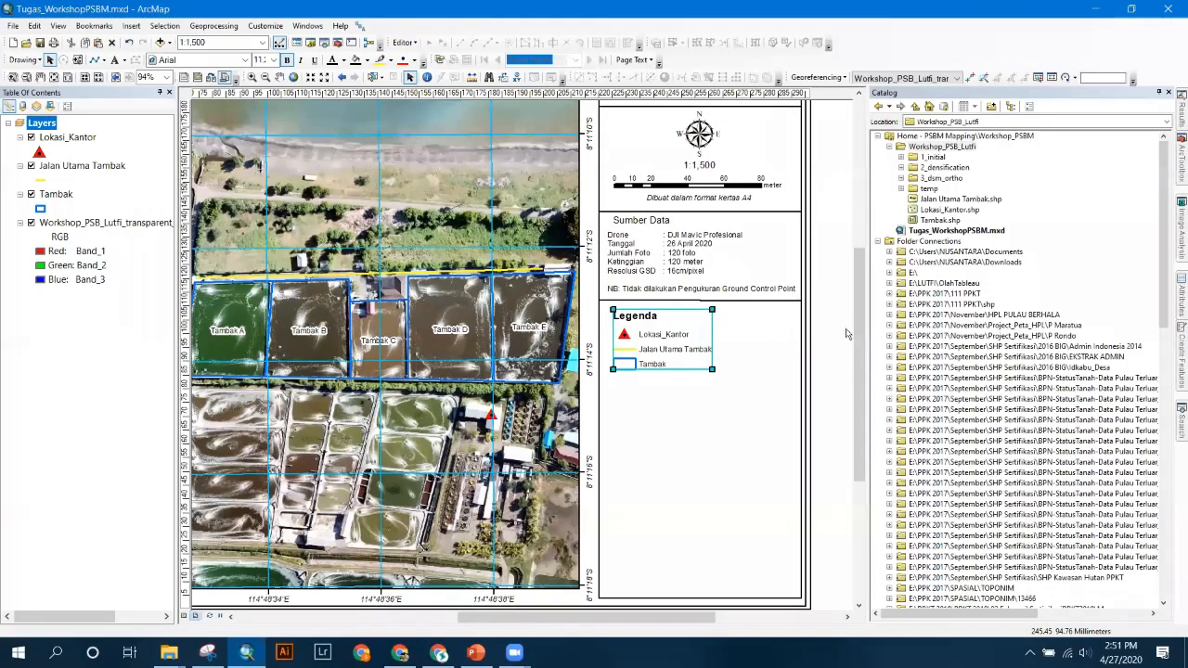
right_click(669, 343)
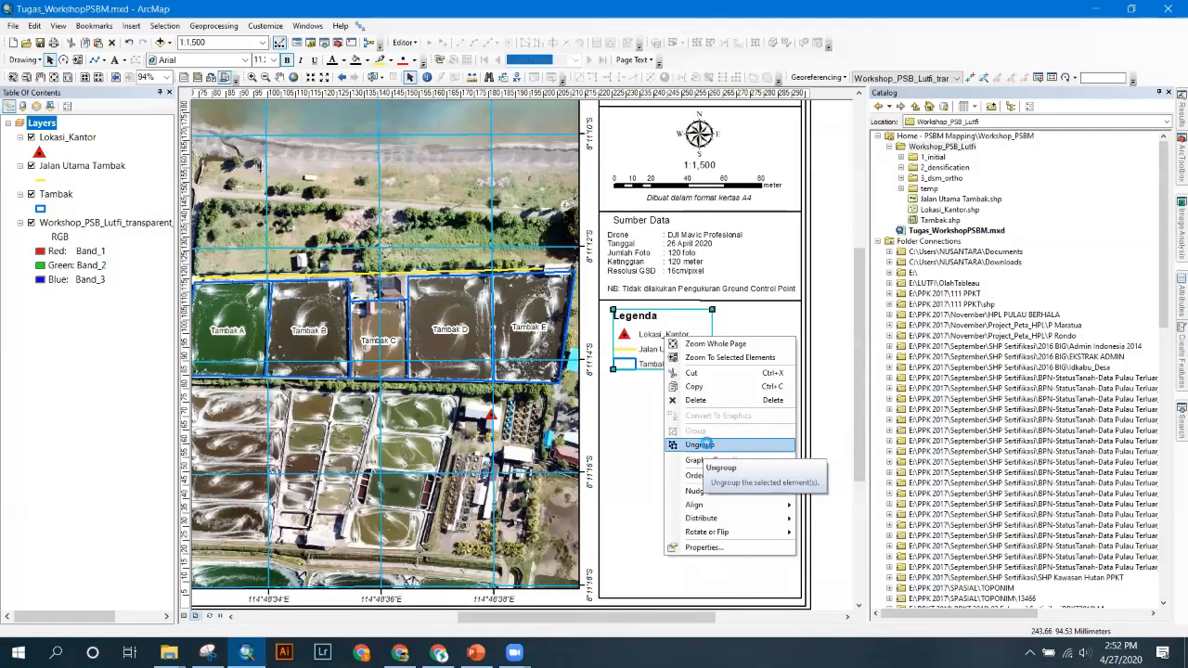
click(704, 445)
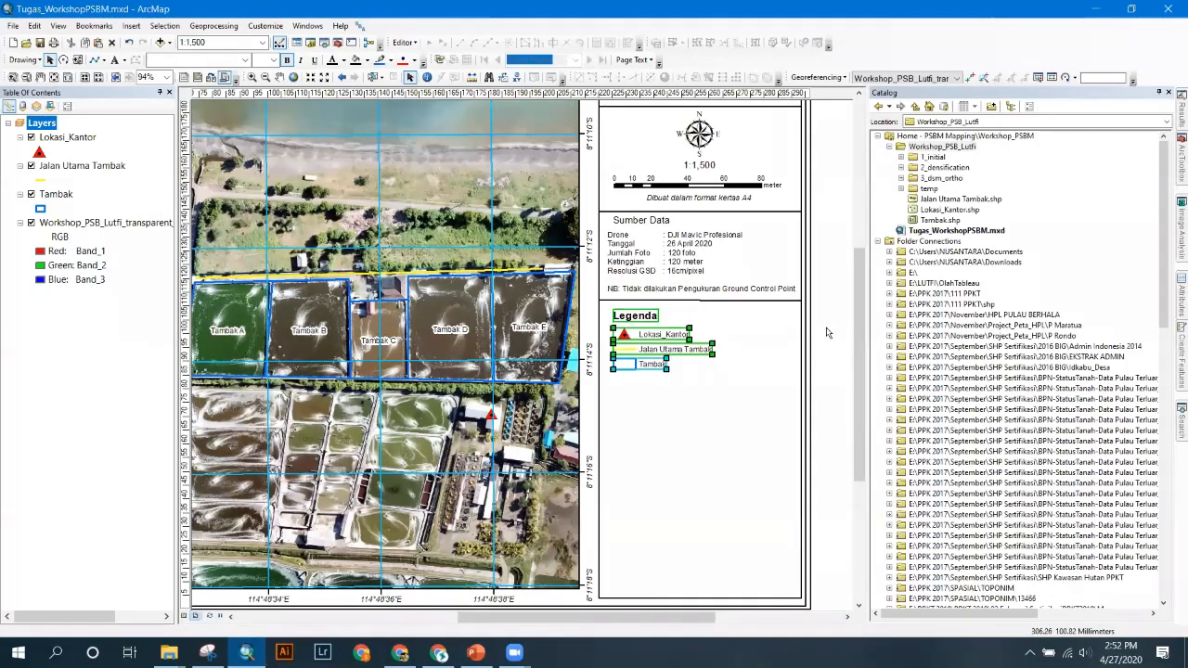
click(827, 330)
right_click(676, 339)
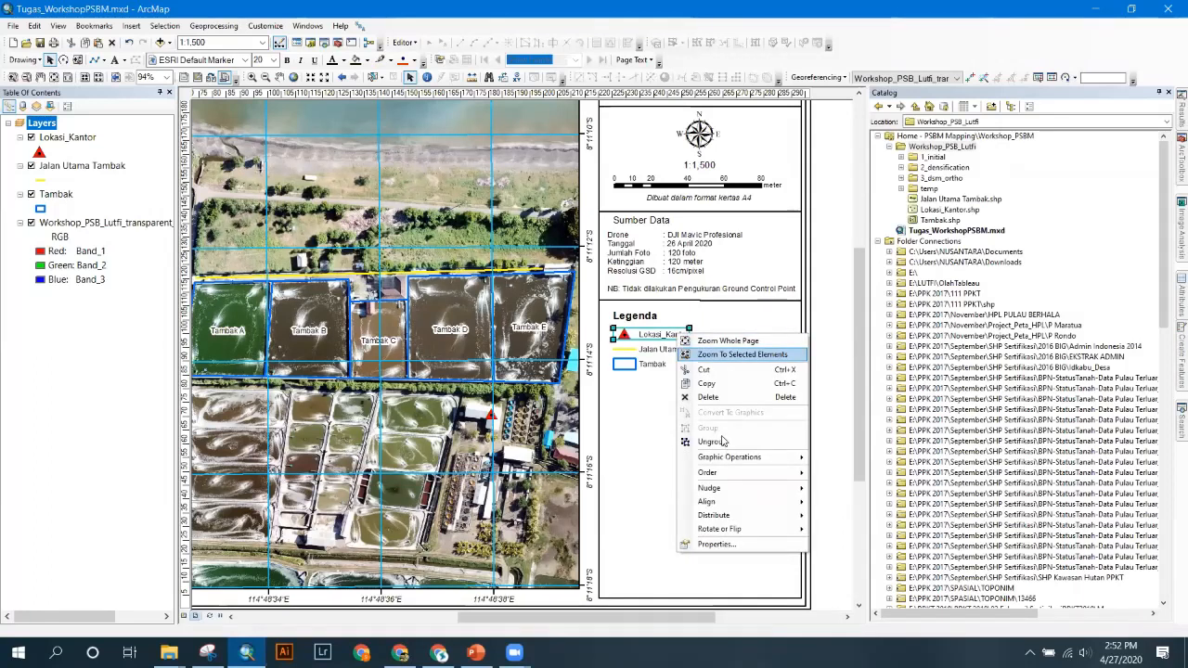
click(827, 377)
- Change the legend label "Lokasi_Kantor" to "Lokasi Kantor" by replacing the underscore with a space
click(679, 335)
double_click(680, 334)
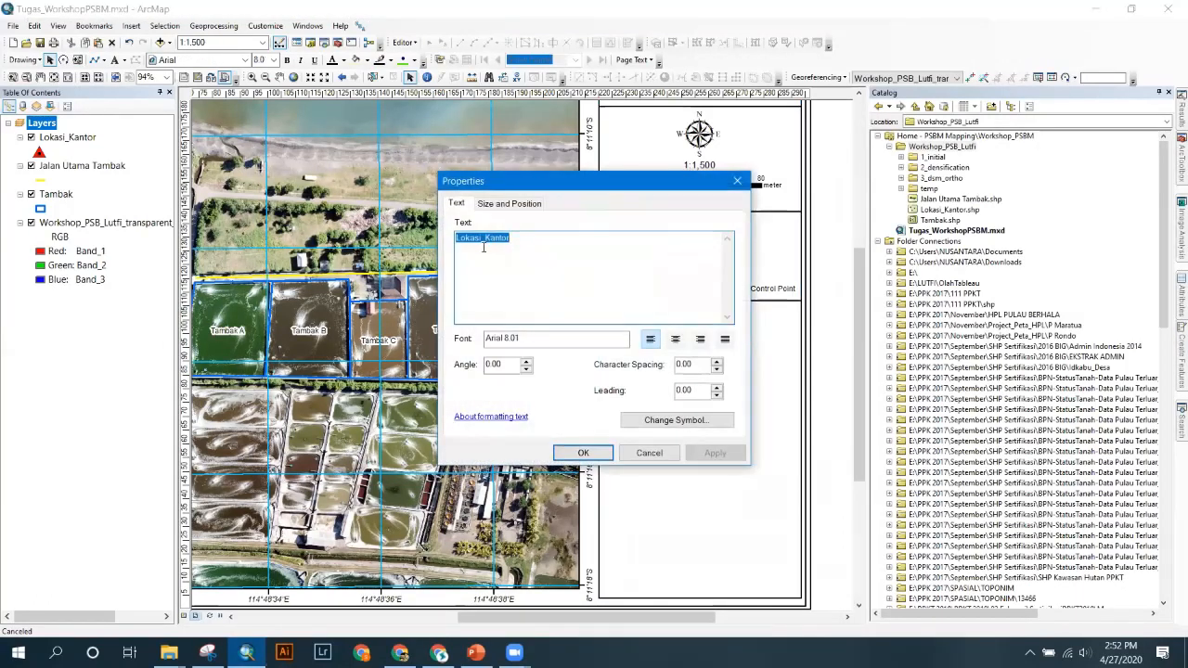
click(502, 278)
key(BackSpace)
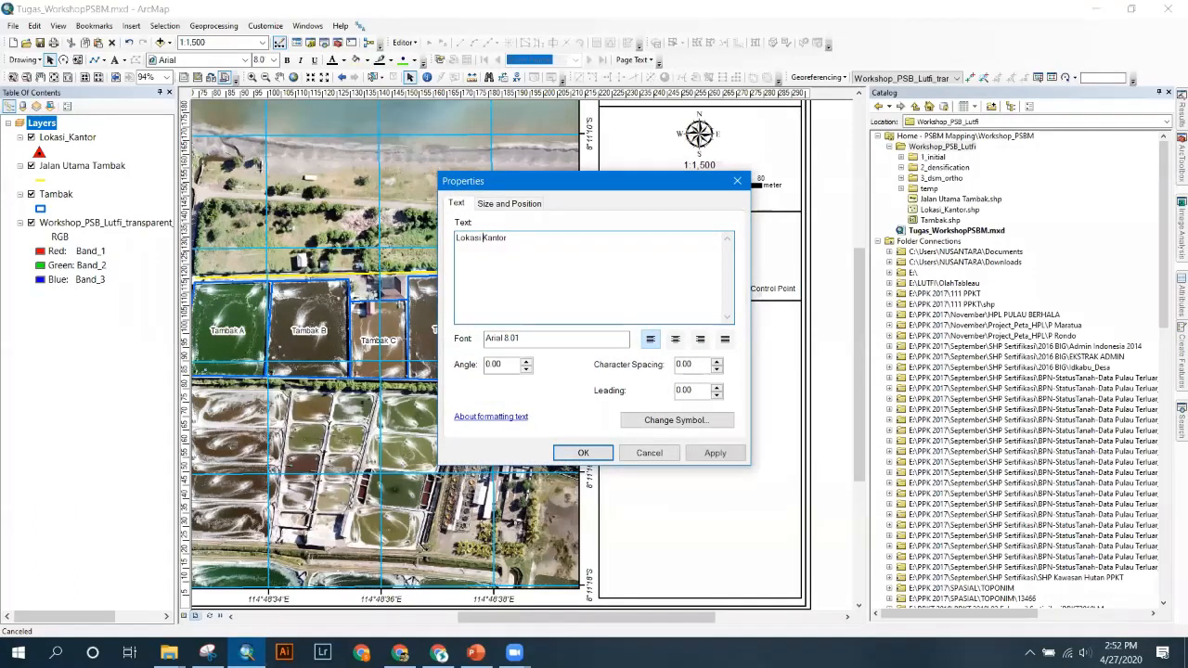
click(714, 453)
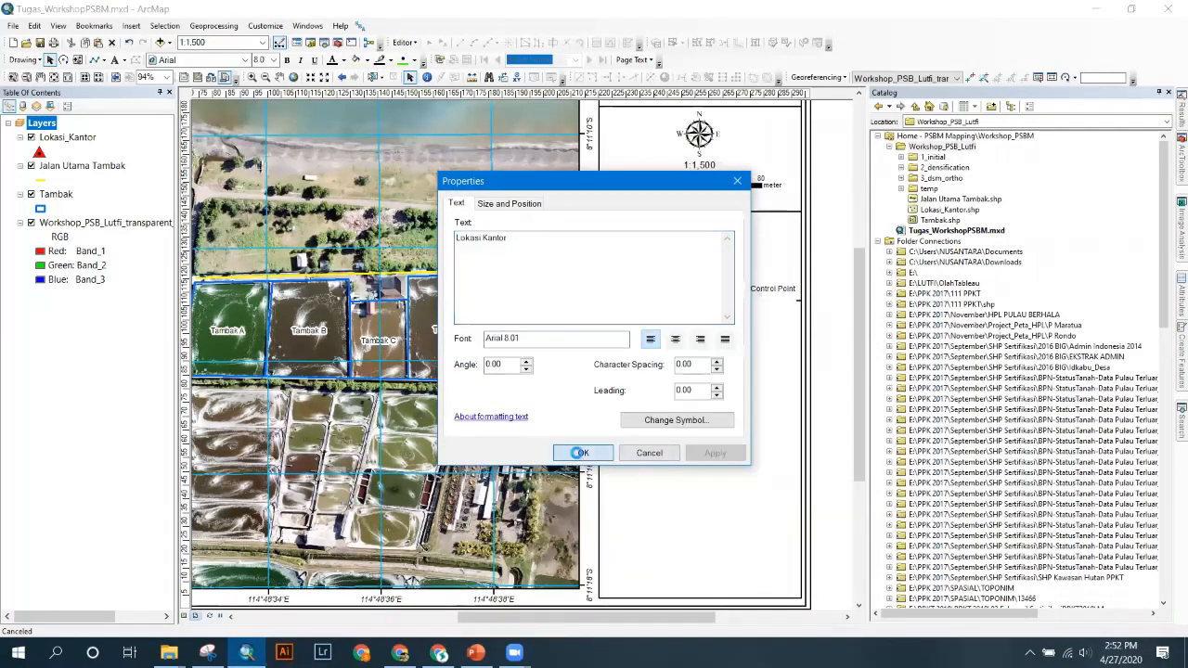
click(582, 453)
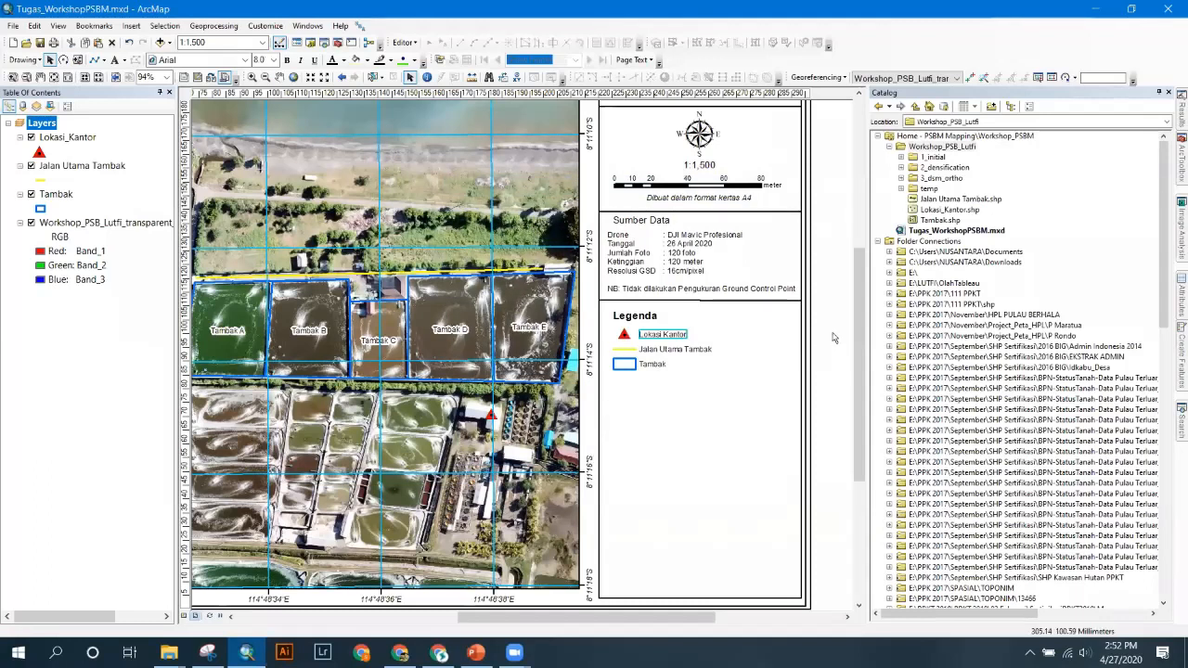
- Select all the separate legend elements and group them back together
drag(827, 309, 609, 381)
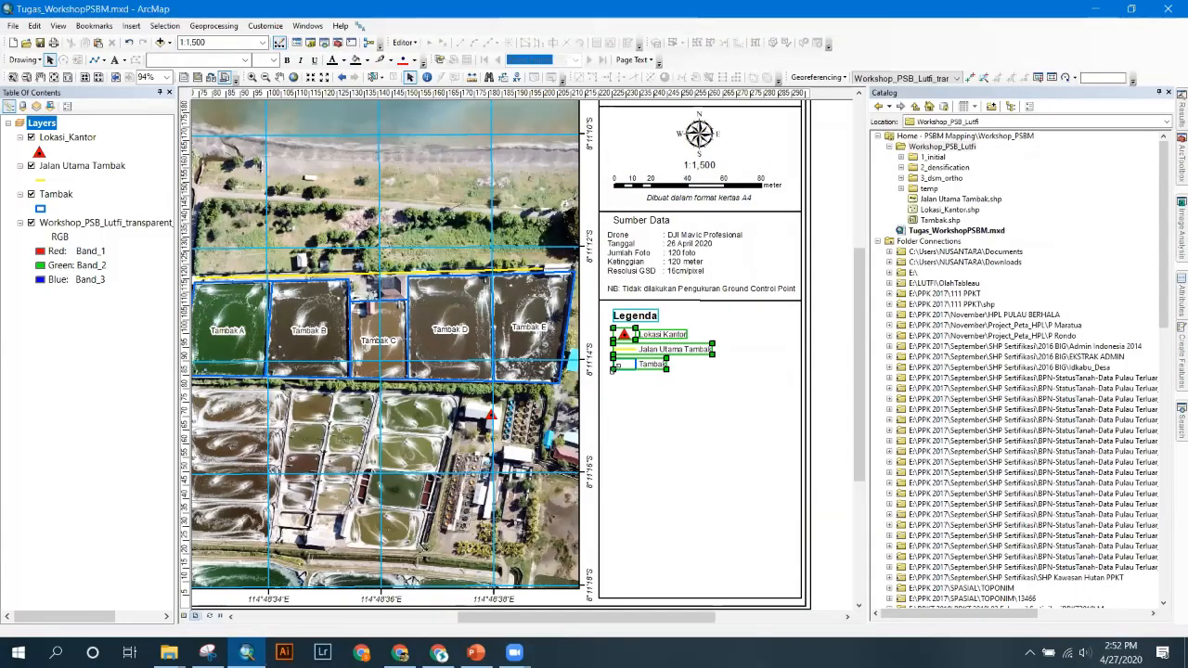
right_click(650, 332)
click(734, 436)
click(692, 425)
- Duplicate the divider line above "Legenda" and place the copy just below the legend's Tambak entry
click(678, 299)
drag(678, 299, 673, 389)
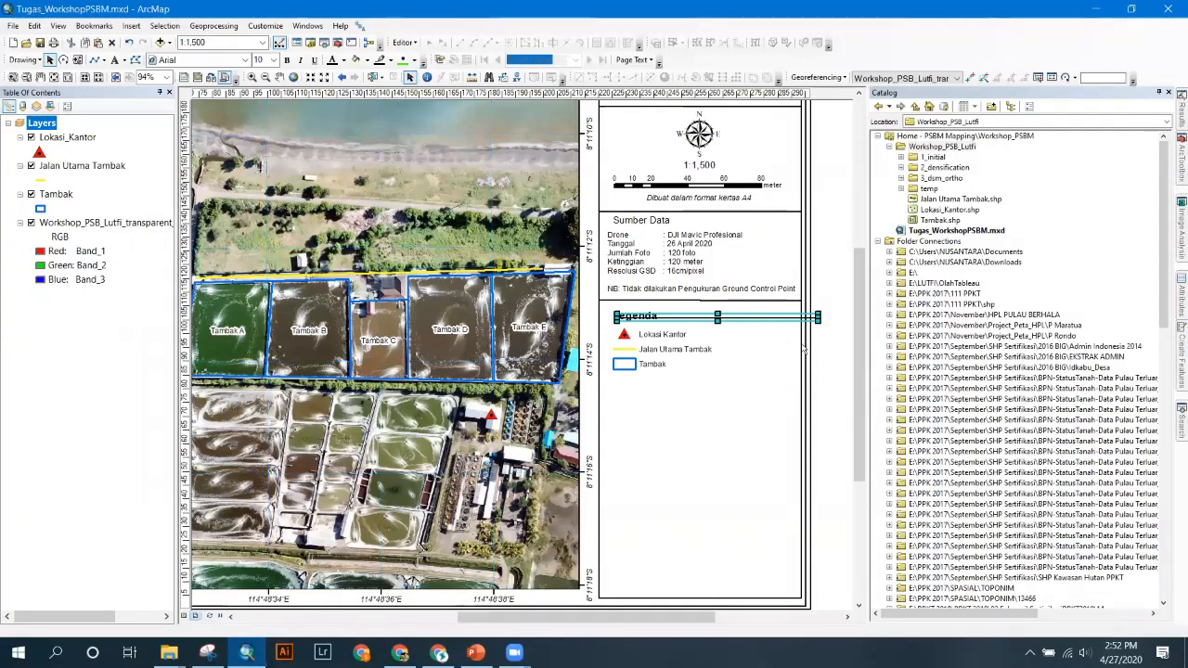
click(823, 338)
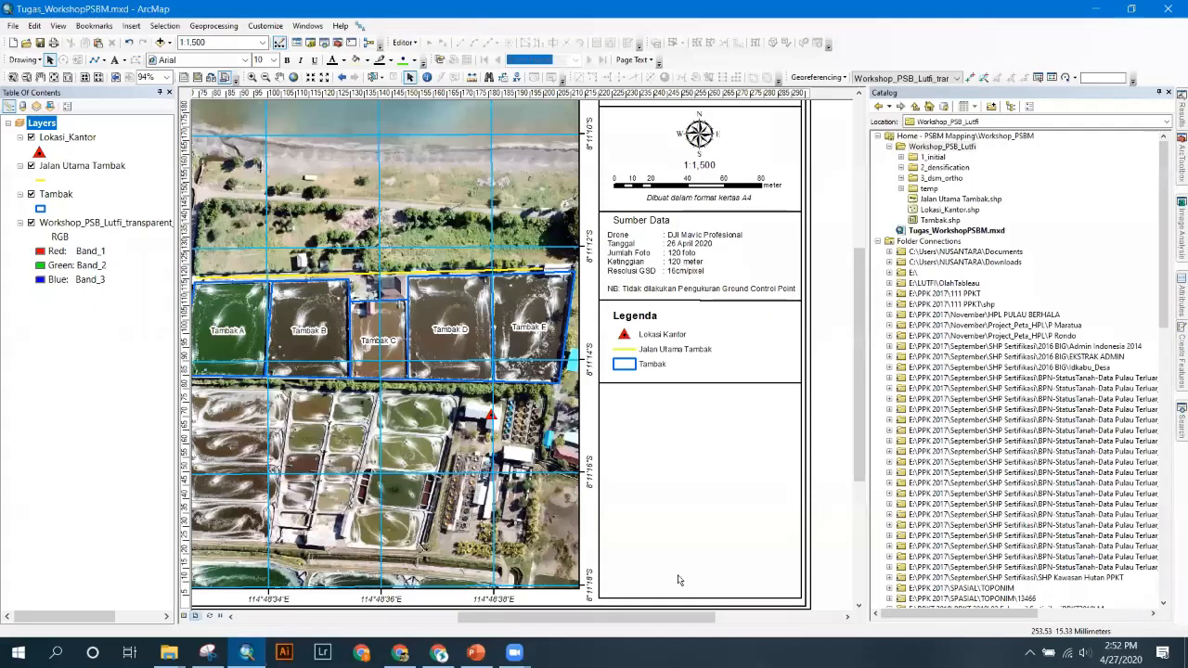
- Insert a new data frame and move it into the empty area of the side panel below the legend
scroll(614, 435, up, 1)
scroll(614, 435, up, 2)
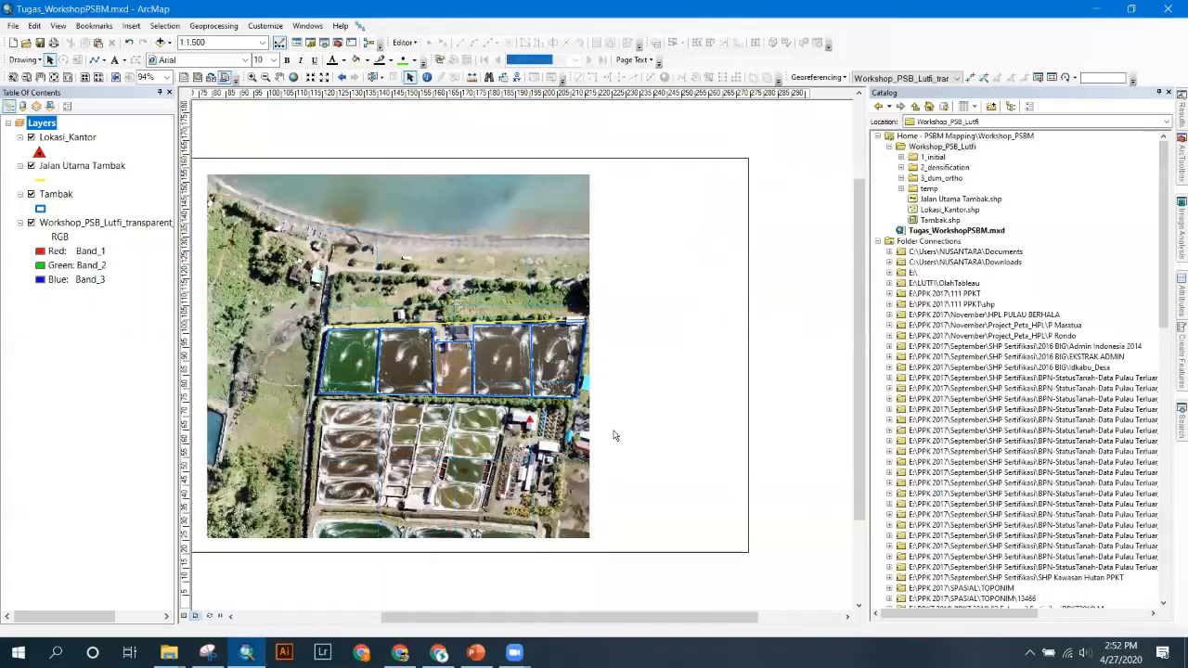
scroll(613, 436, up, 1)
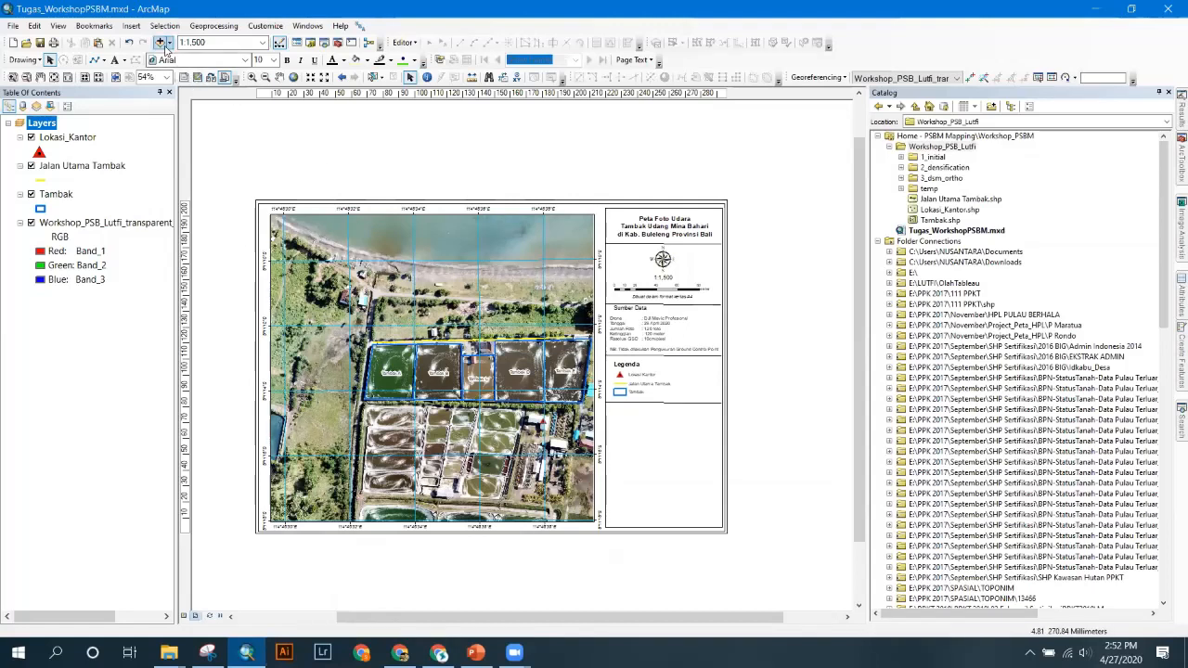
click(131, 25)
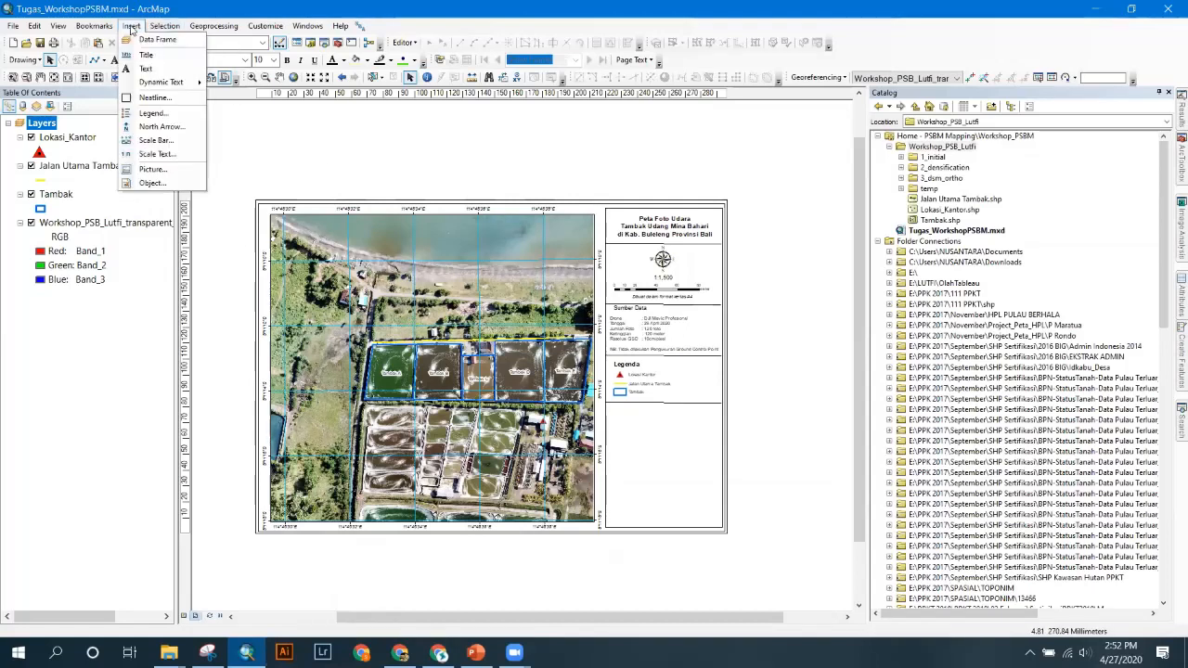
click(158, 38)
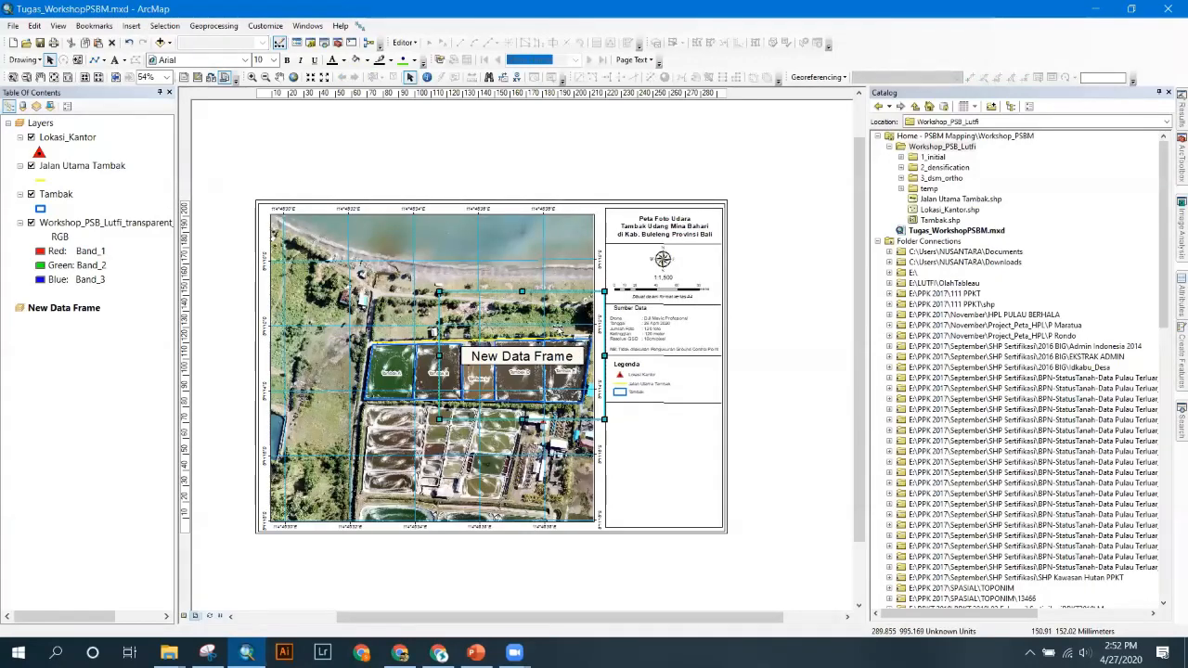
drag(654, 404, 668, 411)
drag(667, 410, 667, 409)
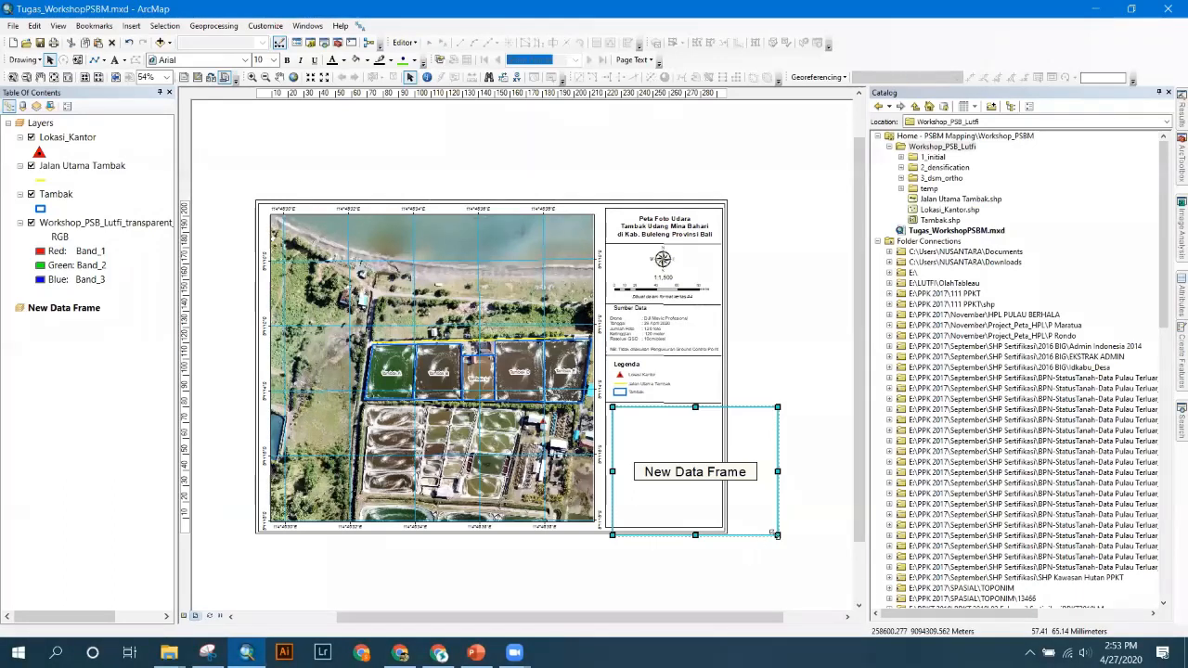
- Resize the new data frame to fit the side panel's width, leaving free space beneath it
drag(713, 496, 717, 493)
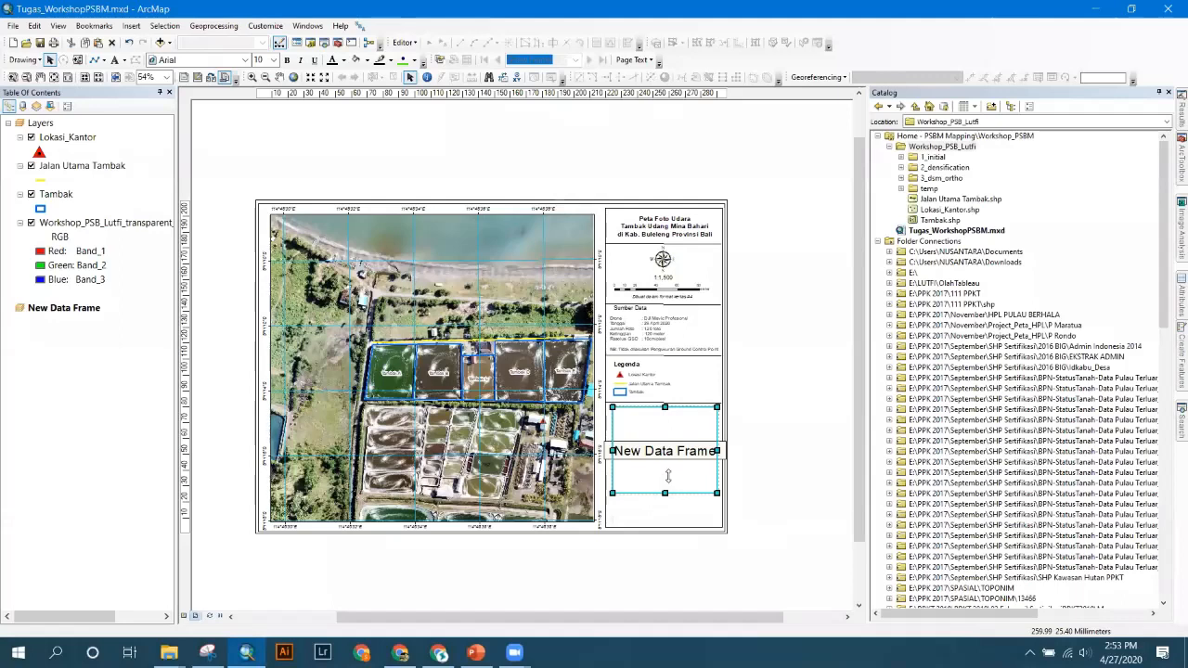
drag(665, 493, 665, 476)
drag(612, 442, 608, 442)
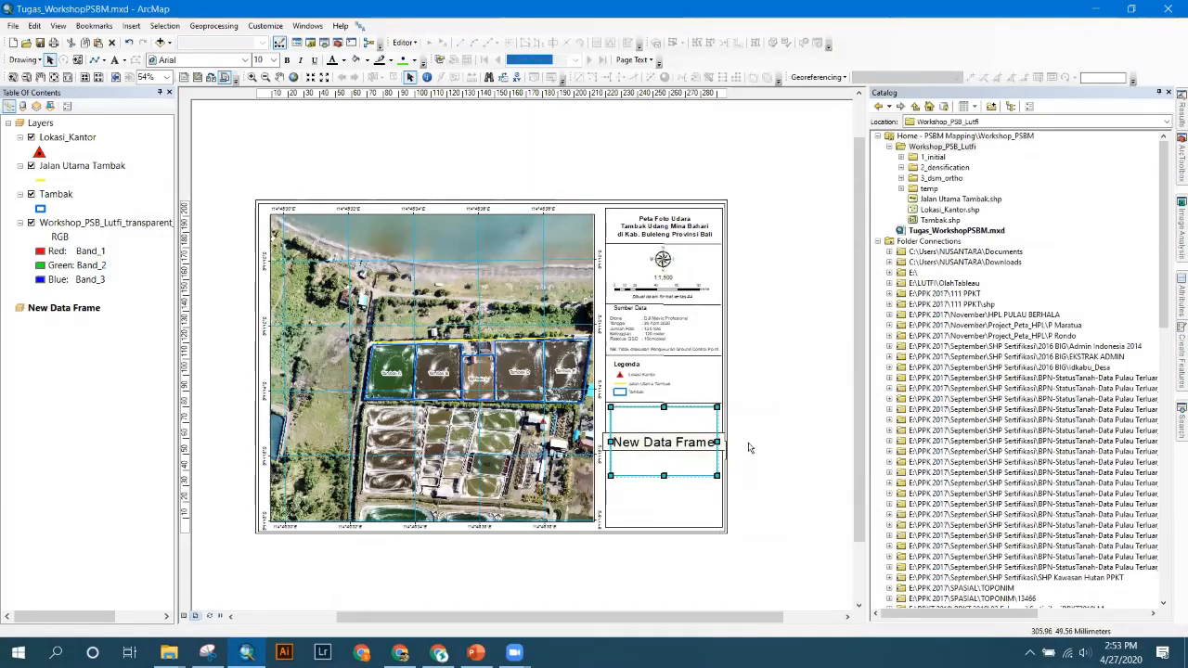
scroll(859, 371, down, 1)
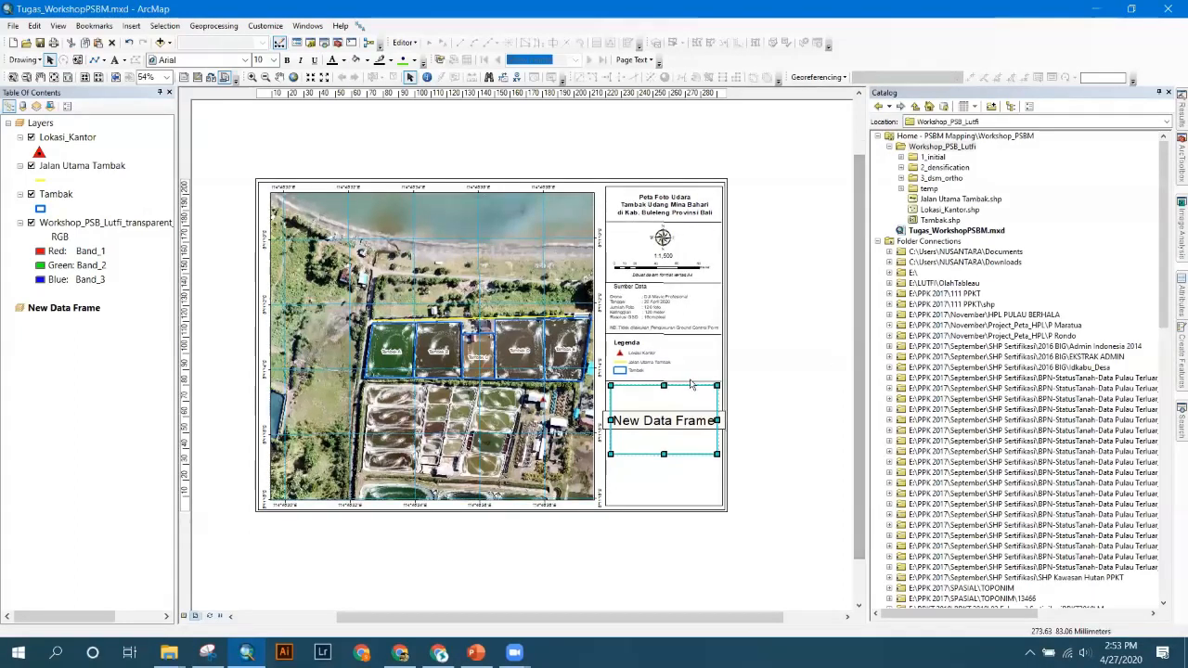
- Lower the new data frame's upper edge slightly and place a copy of the "Sumber Data" heading in the gap above it
scroll(691, 384, down, 1)
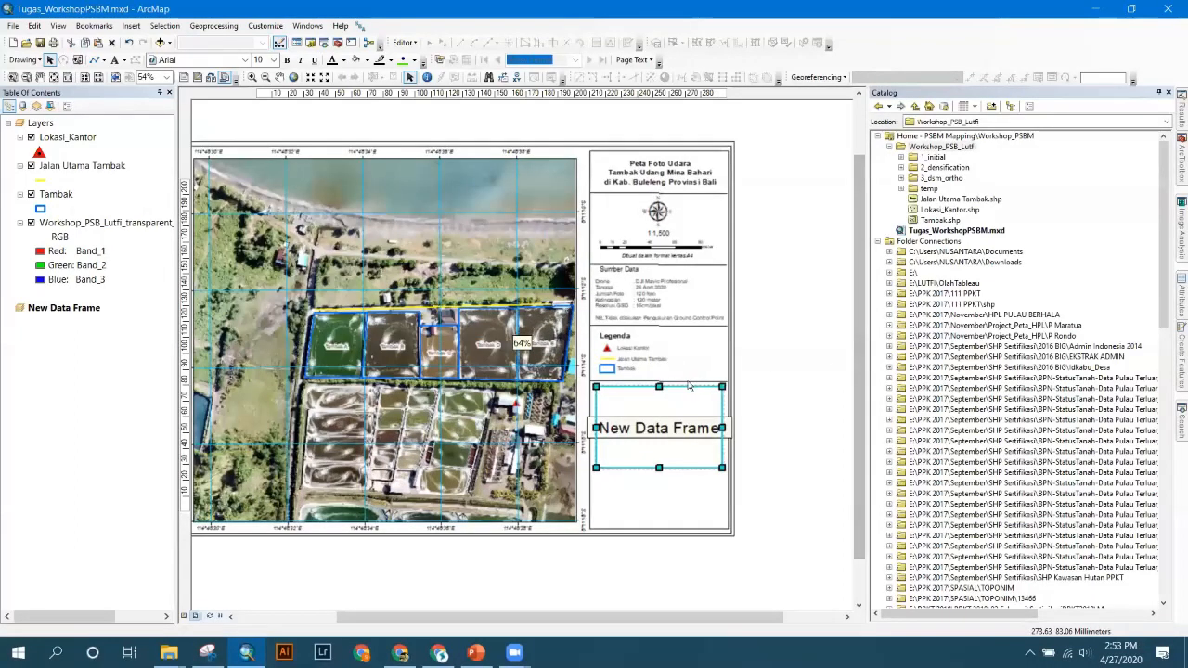
drag(659, 387, 652, 394)
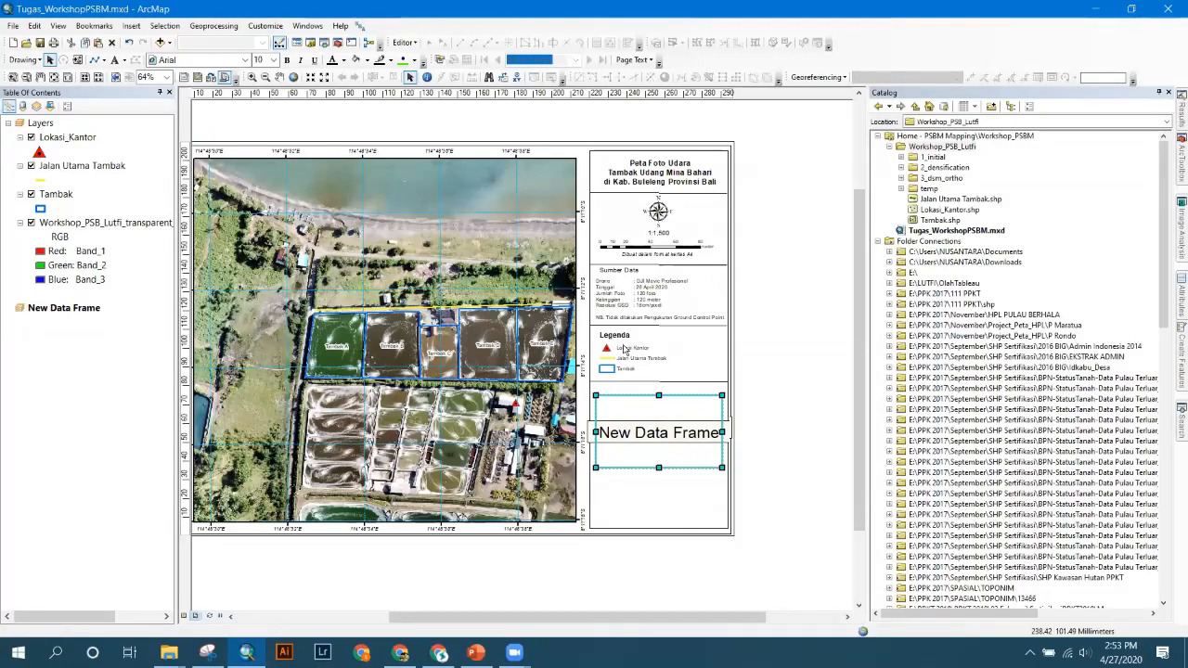
click(620, 271)
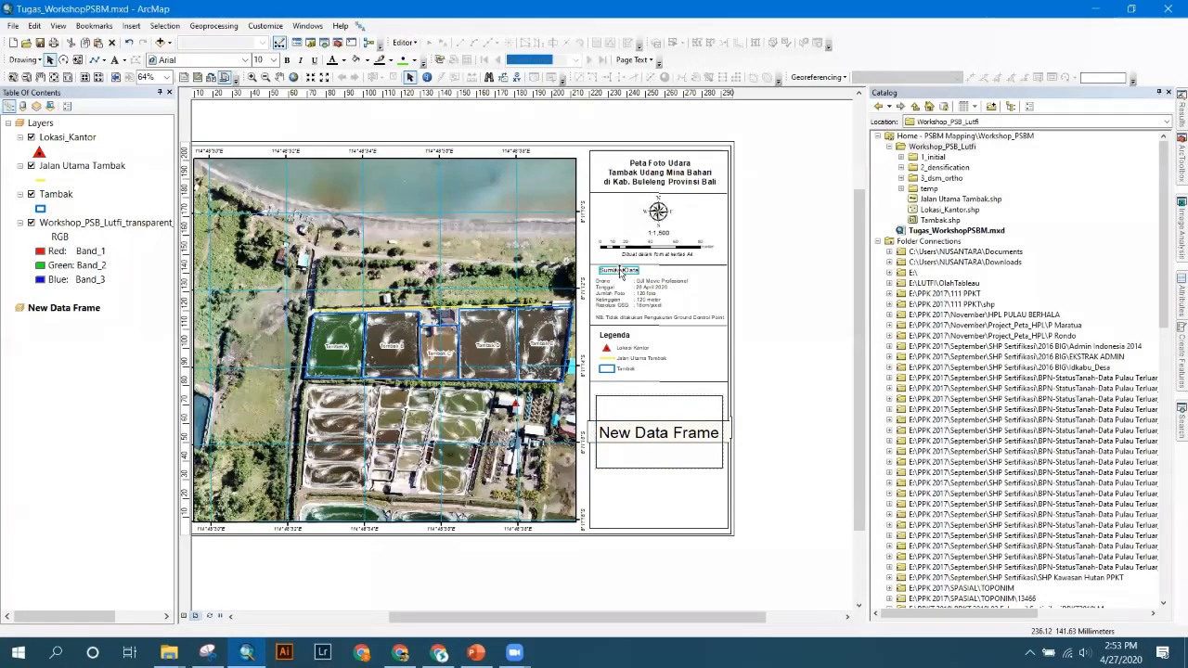
drag(617, 270, 635, 289)
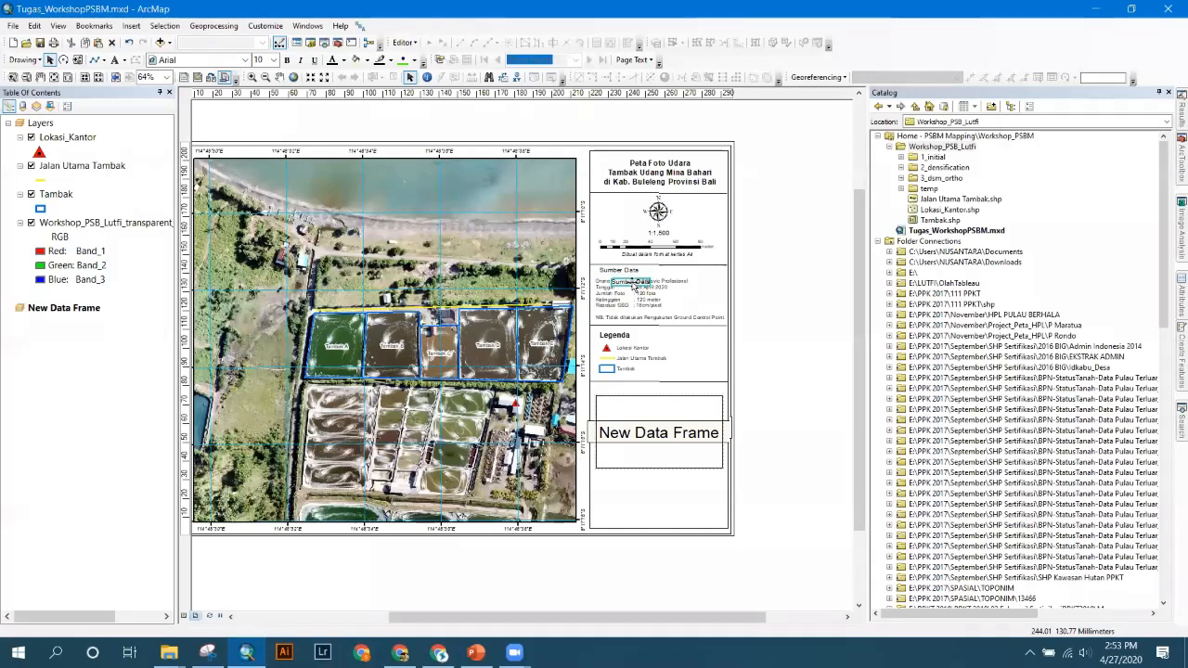
drag(629, 363, 619, 389)
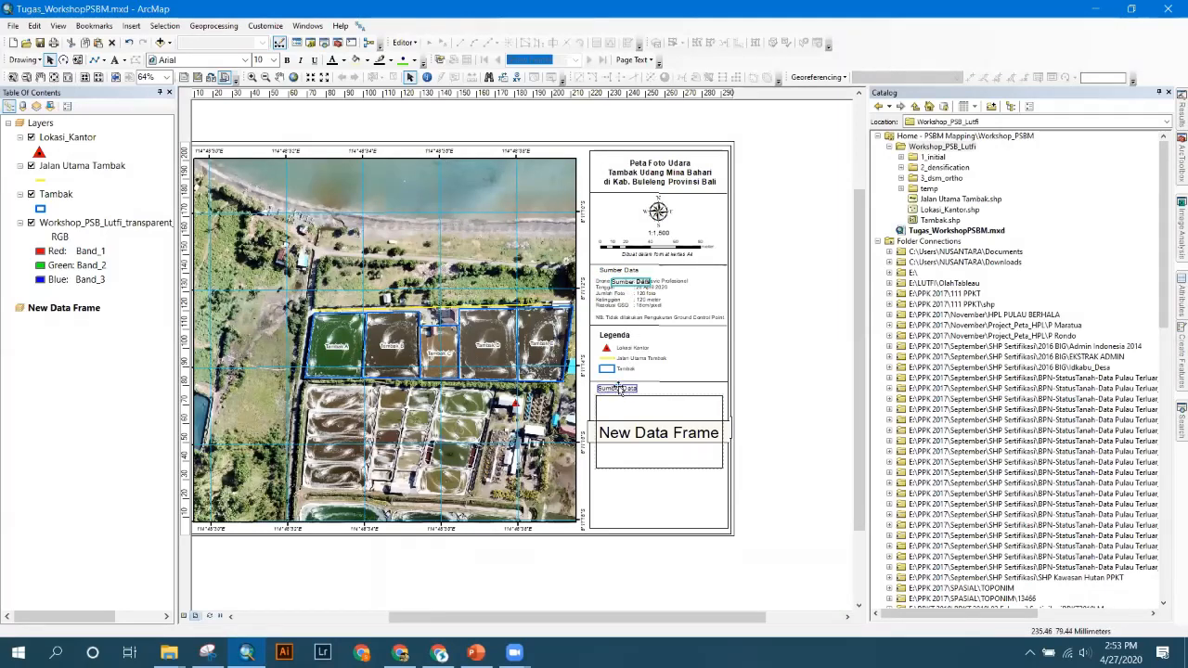
- Change the copied heading's text to "INSET PETA" and shift the new data frame slightly down beneath it
double_click(619, 390)
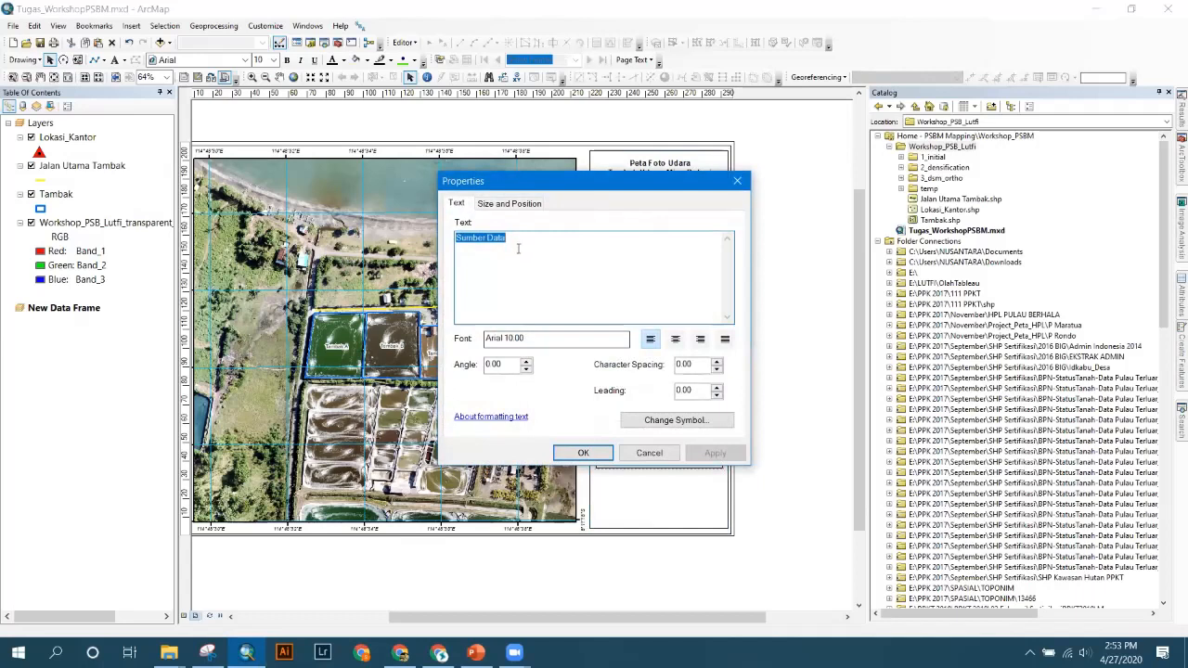
drag(515, 238, 442, 239)
text(IN)
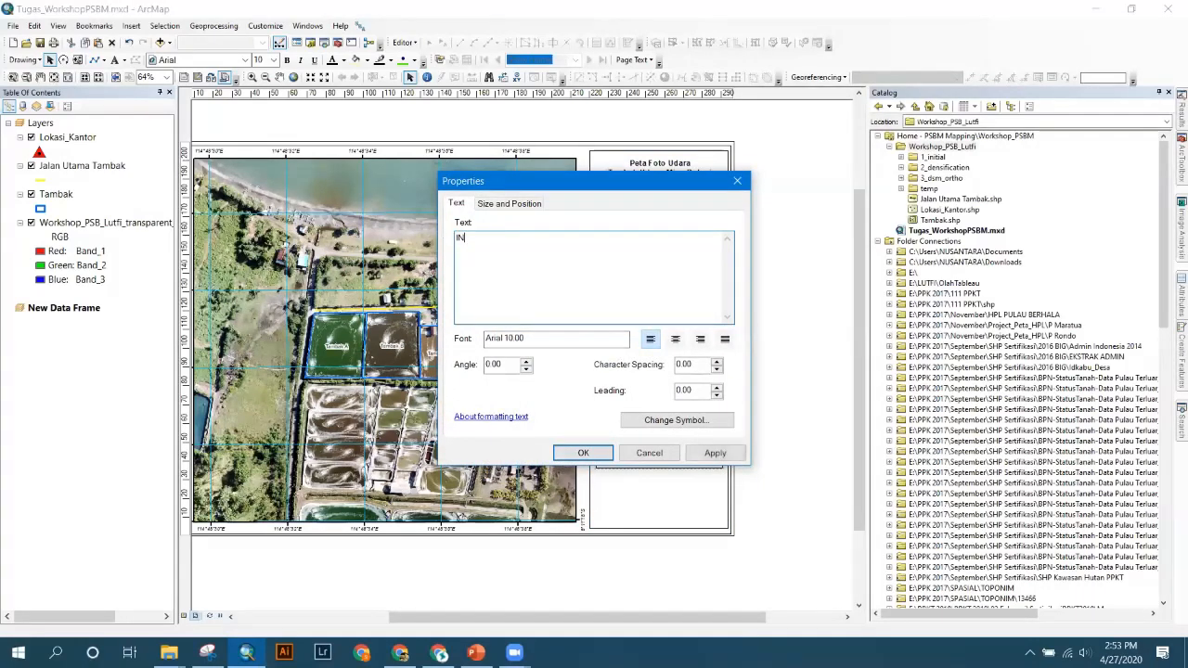
text(ST)
key(BackSpace)
click(579, 452)
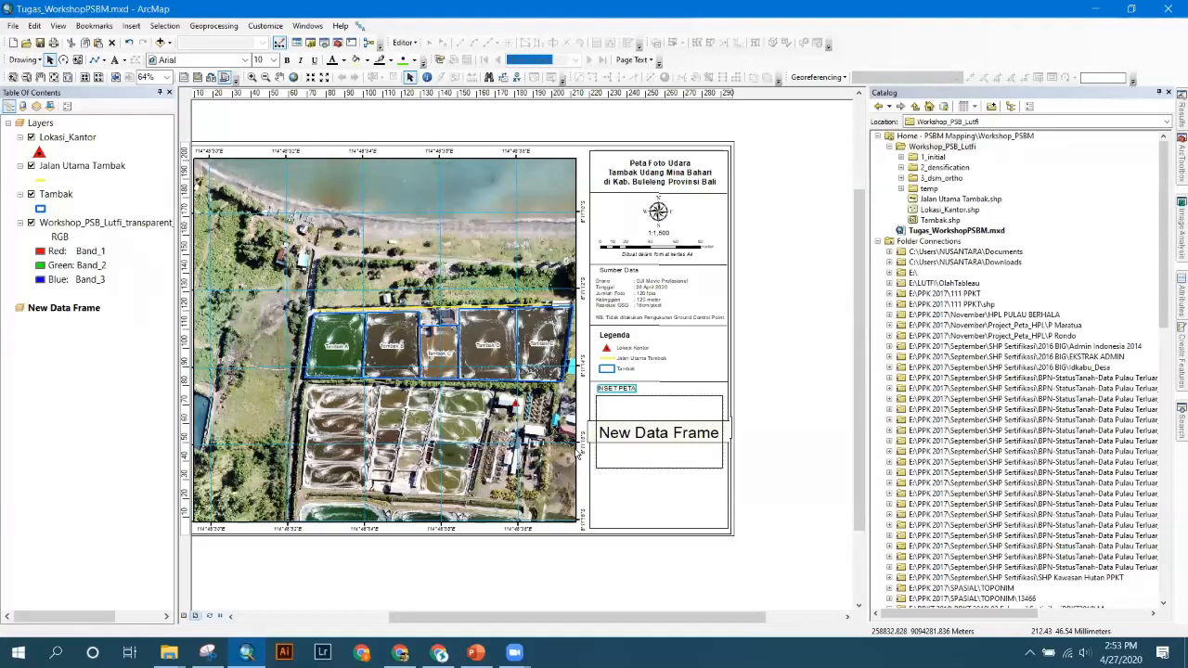
click(640, 404)
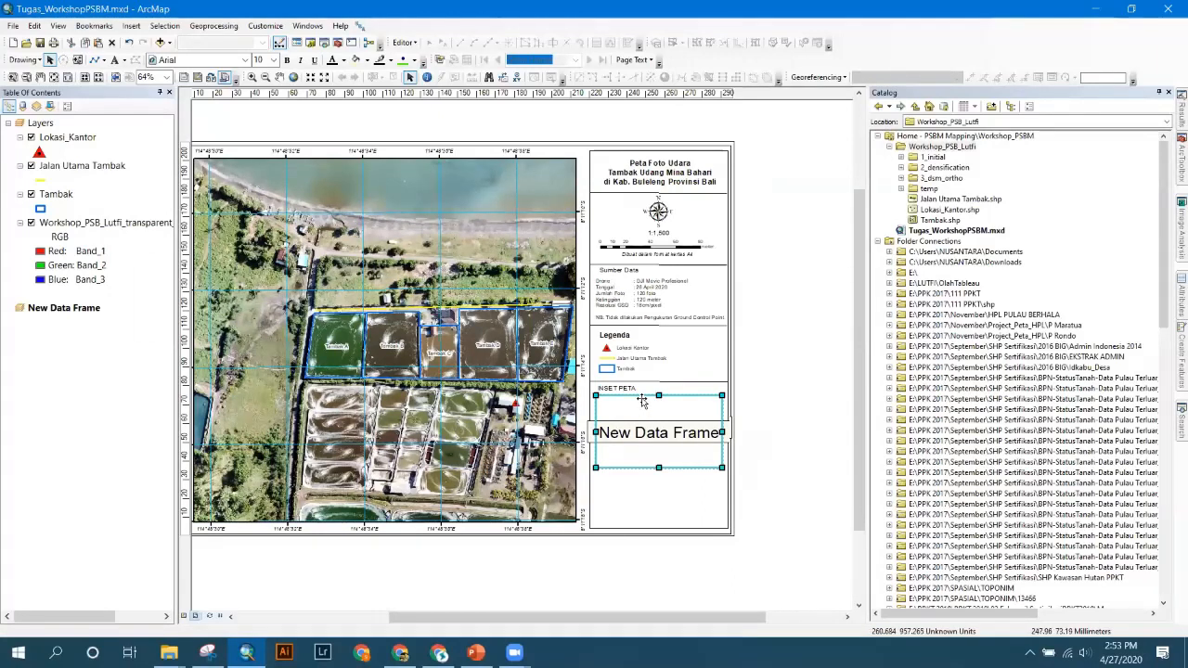
drag(642, 406, 642, 404)
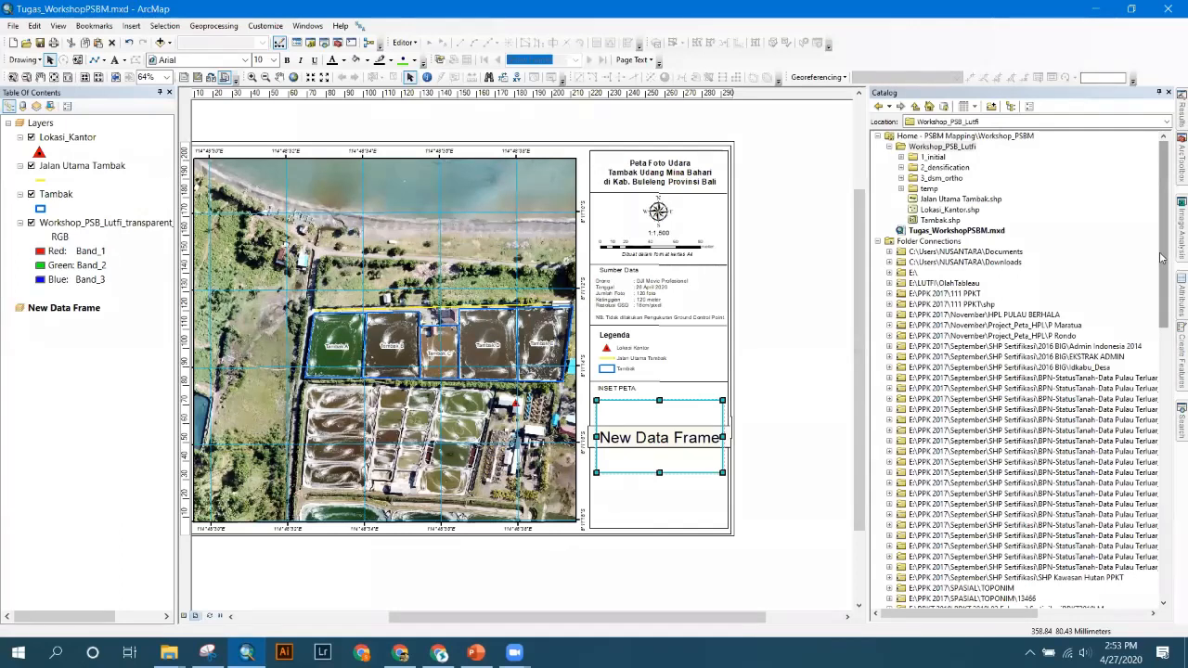
mouse_move(1163, 259)
mouse_down()
mouse_move(1159, 272)
mouse_move(1143, 249)
mouse_up()
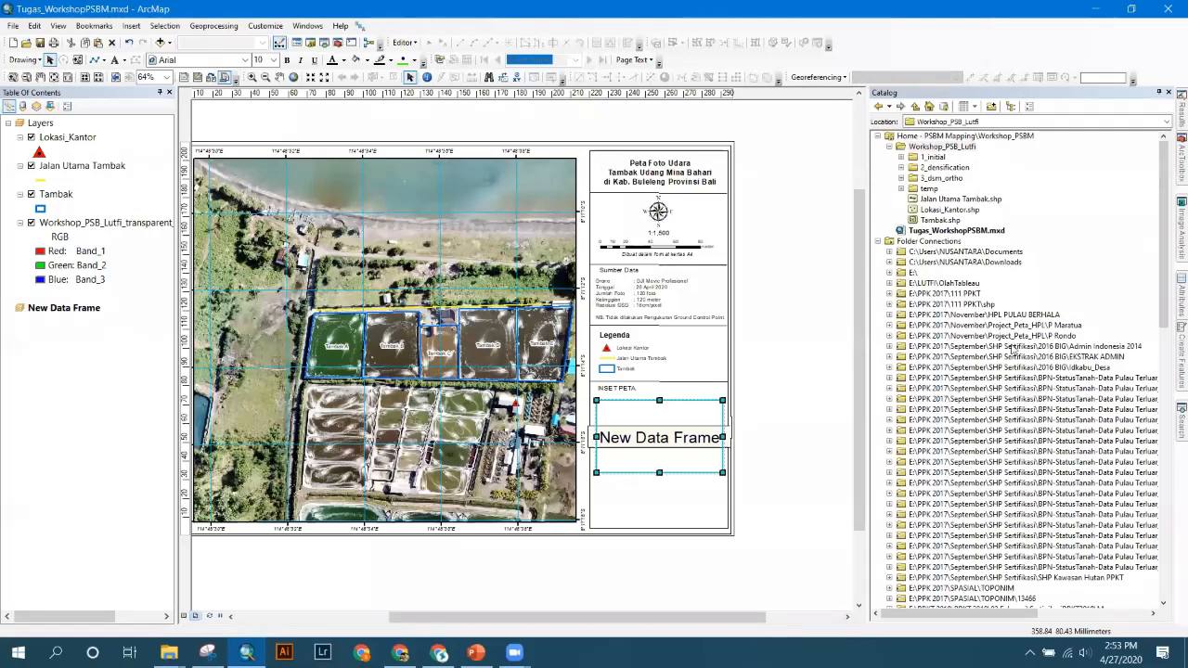
click(989, 347)
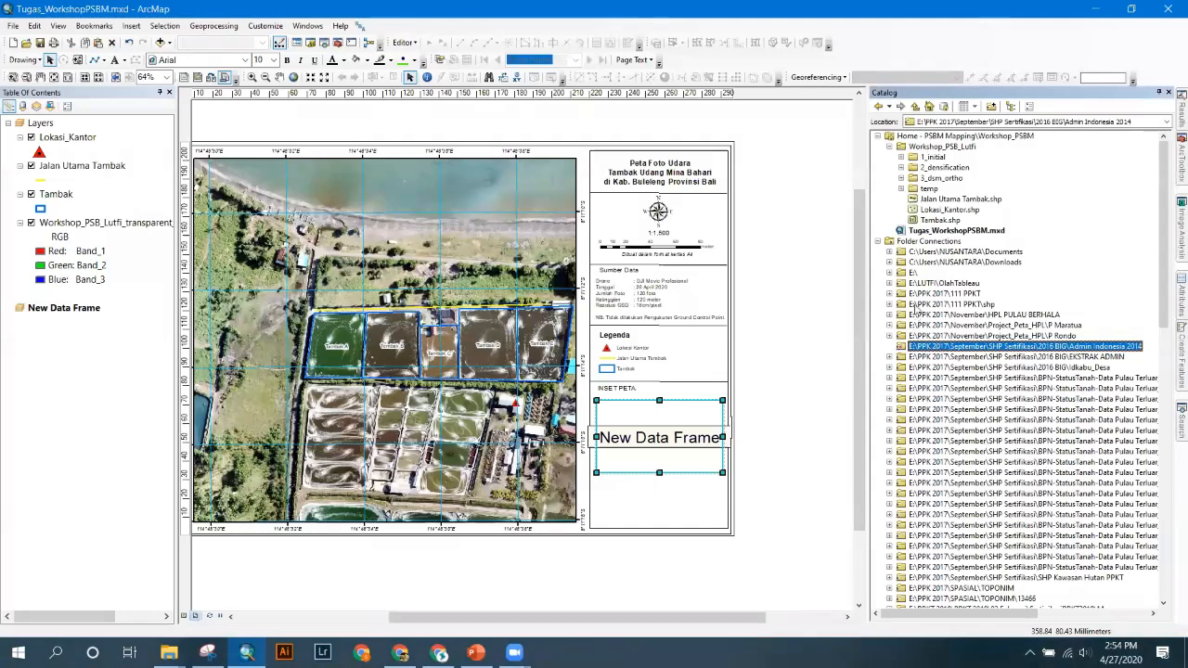
scroll(915, 299, down, 15)
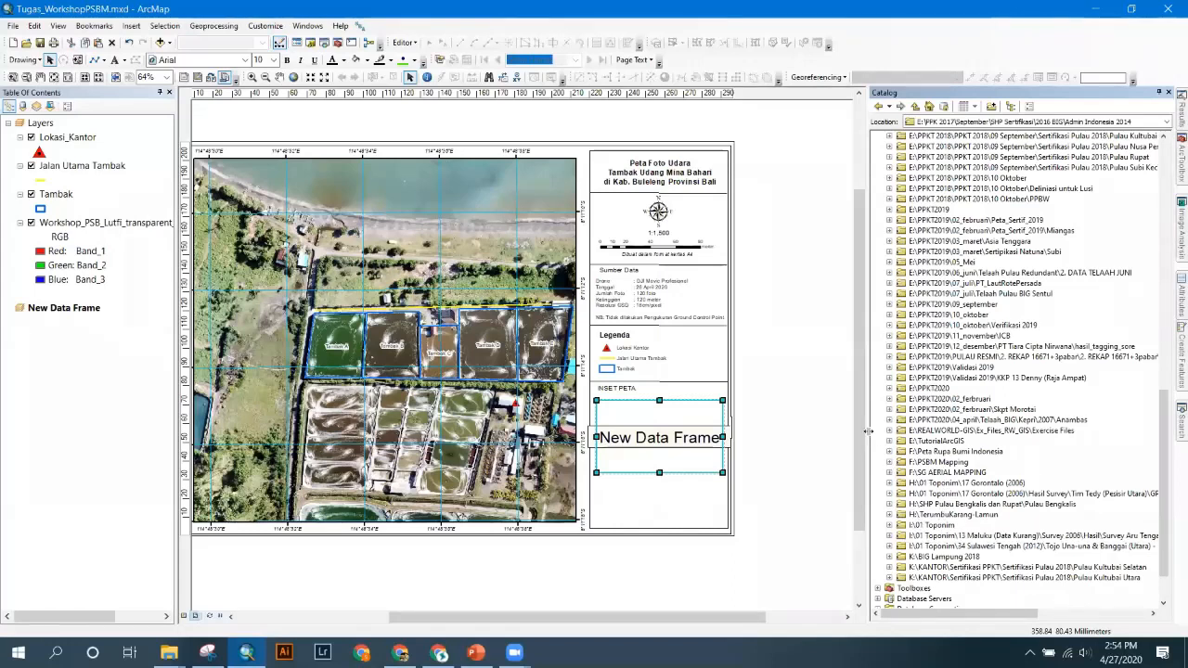
drag(872, 434, 921, 432)
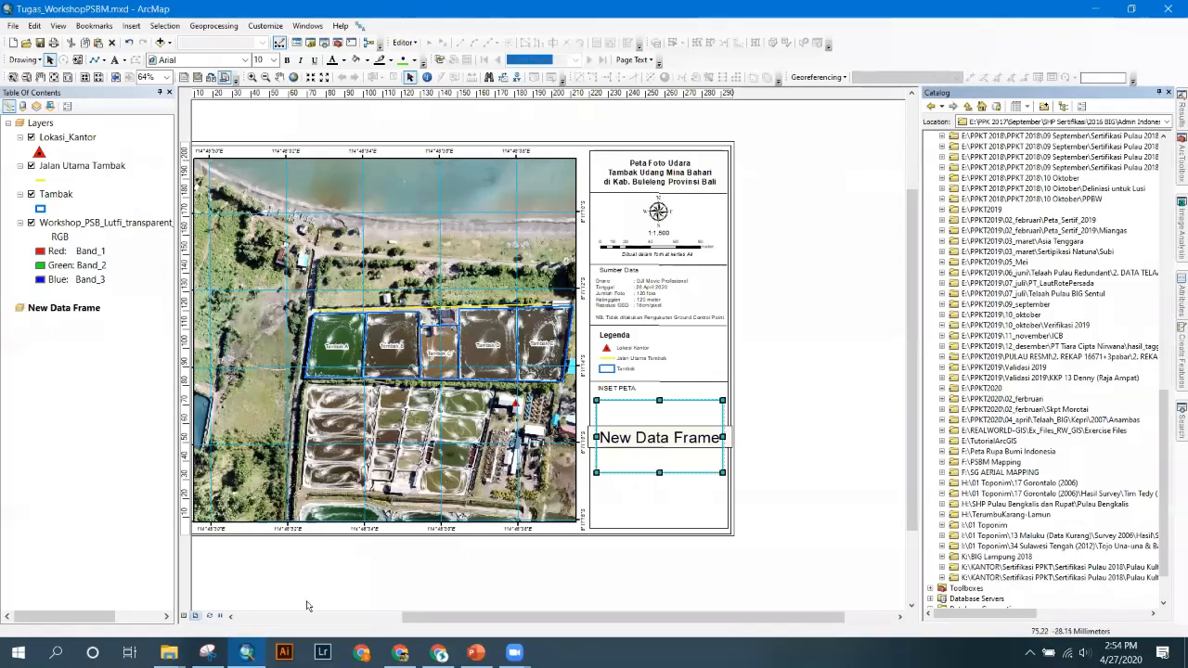
click(169, 652)
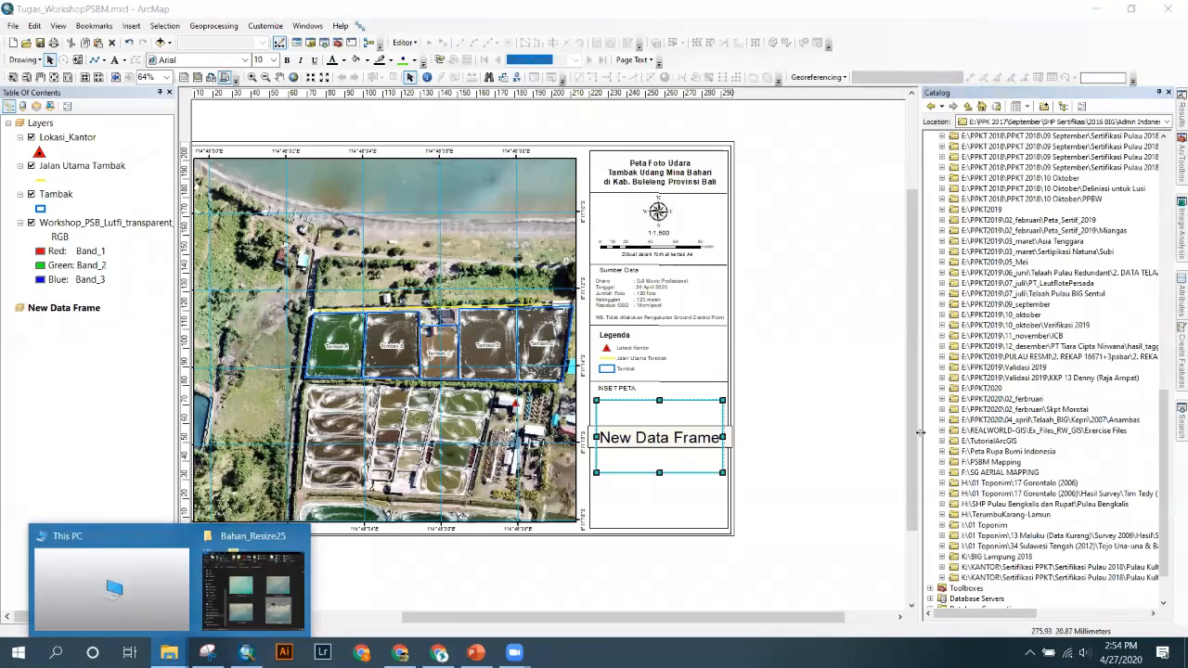
drag(1162, 425, 1043, 108)
click(1042, 106)
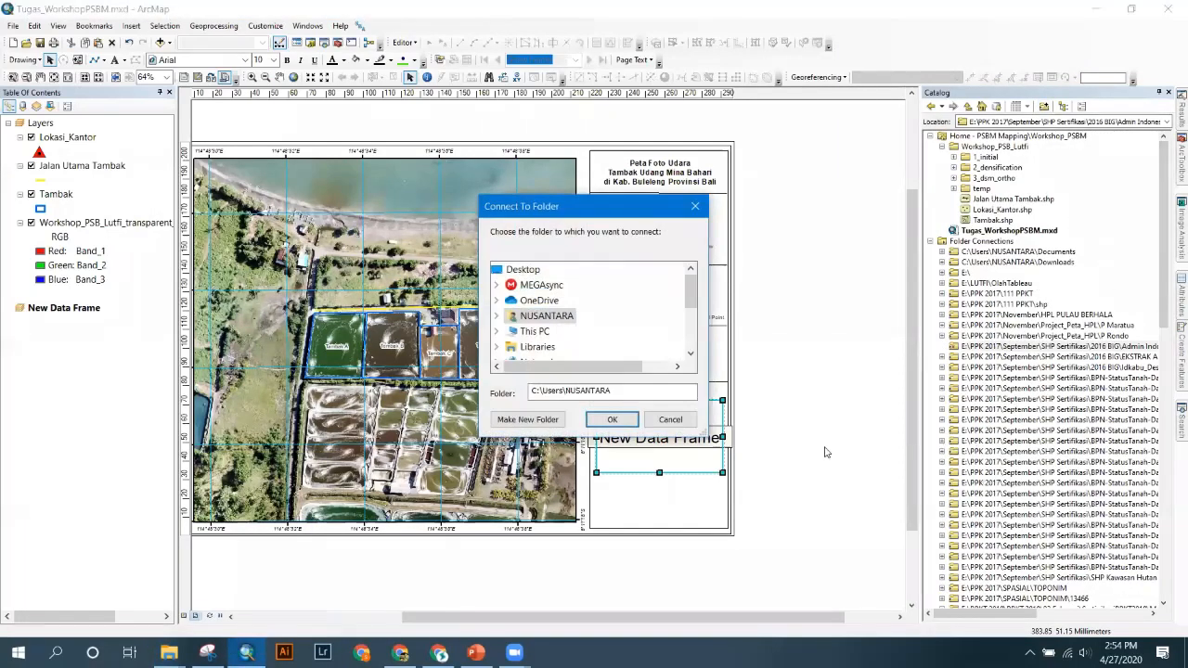
scroll(512, 314, down, 3)
scroll(515, 332, up, 3)
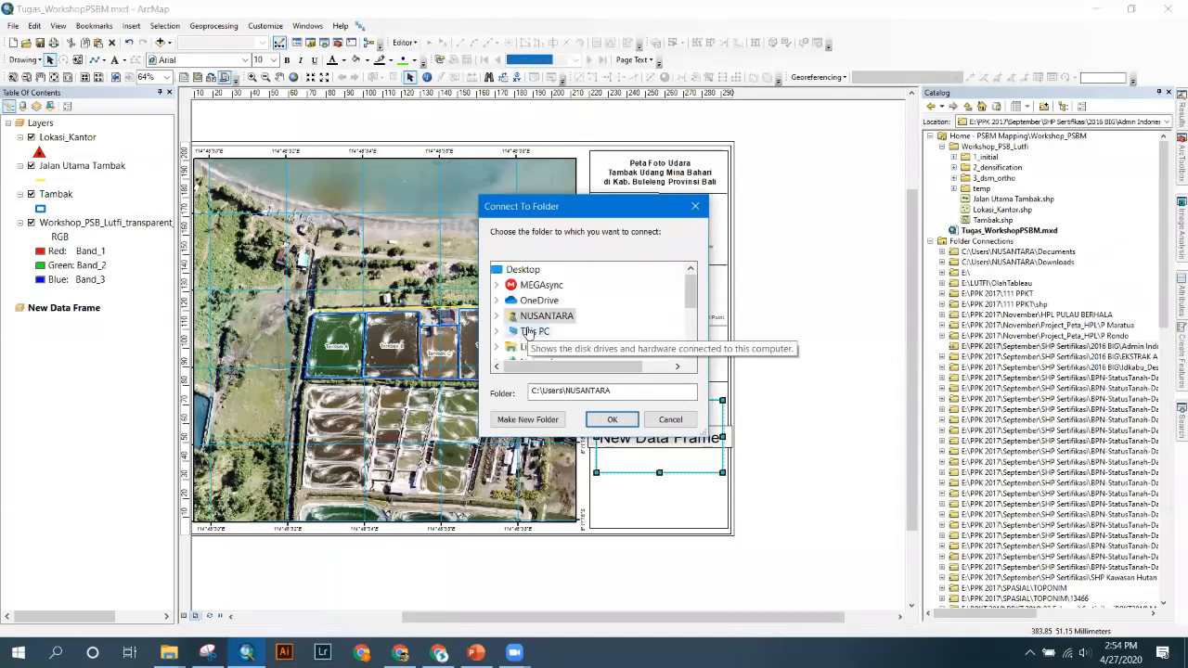
scroll(498, 321, down, 1)
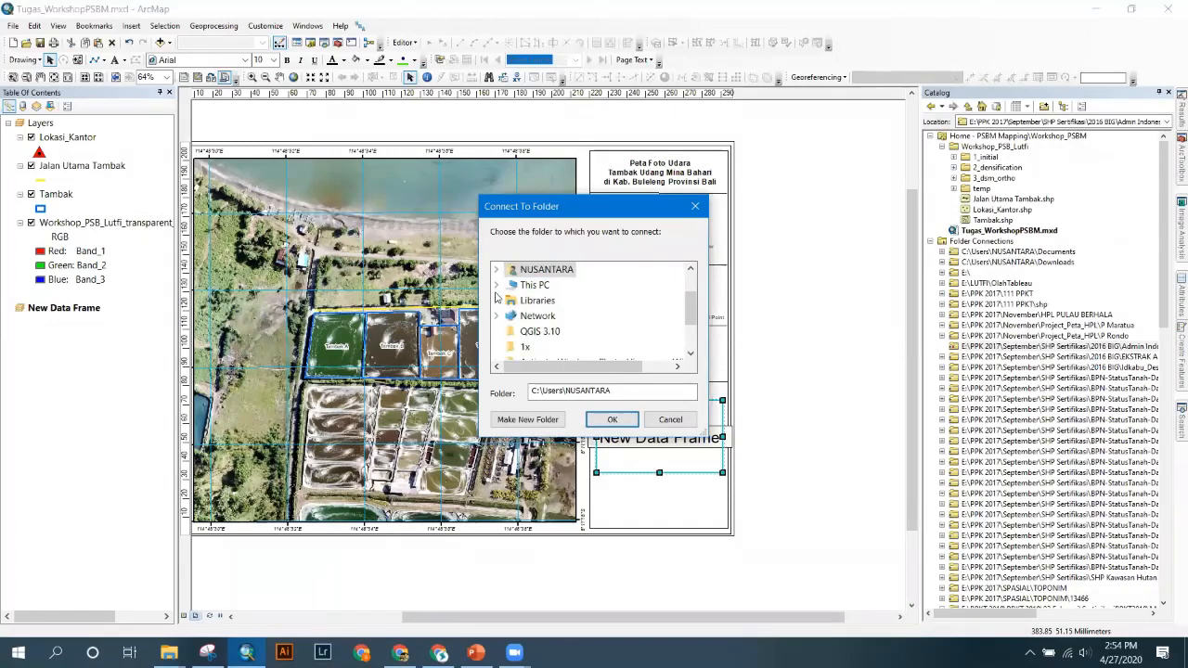
scroll(547, 320, down, 3)
scroll(553, 312, up, 2)
scroll(552, 312, down, 3)
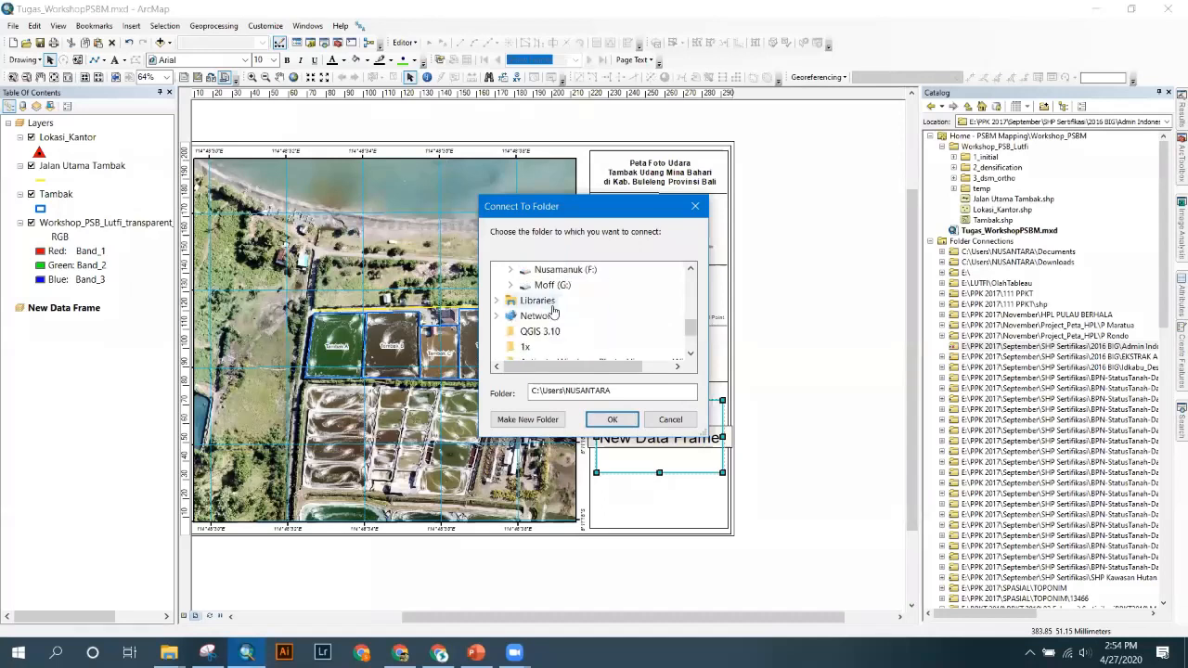
scroll(557, 321, down, 3)
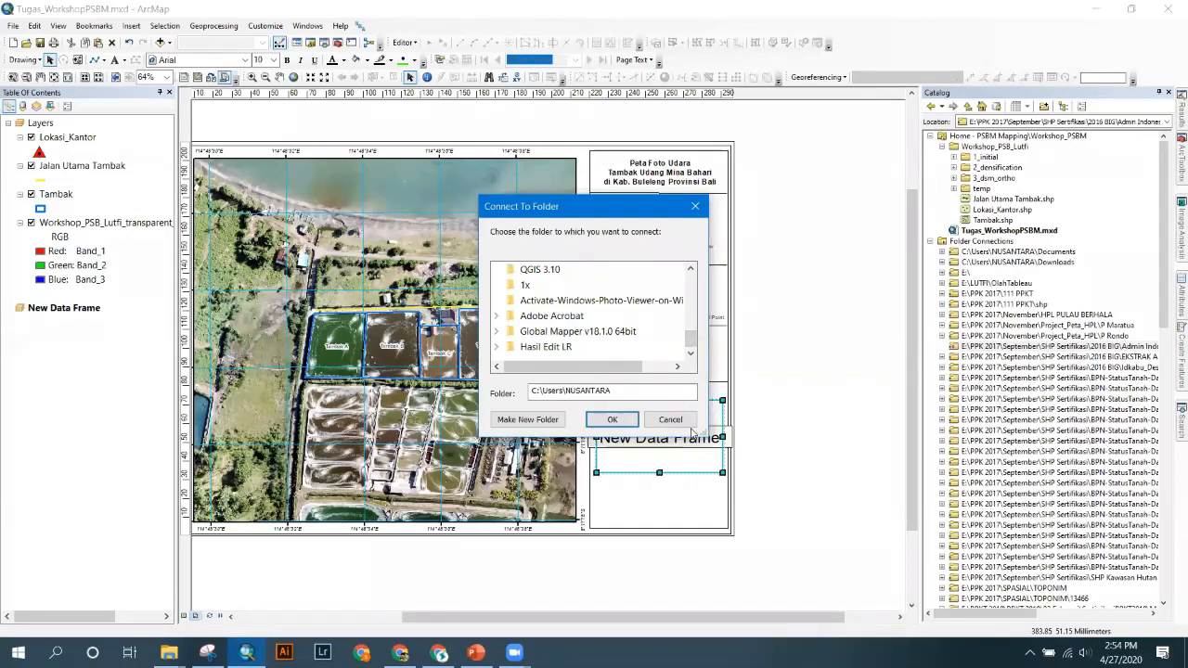
key(Escape)
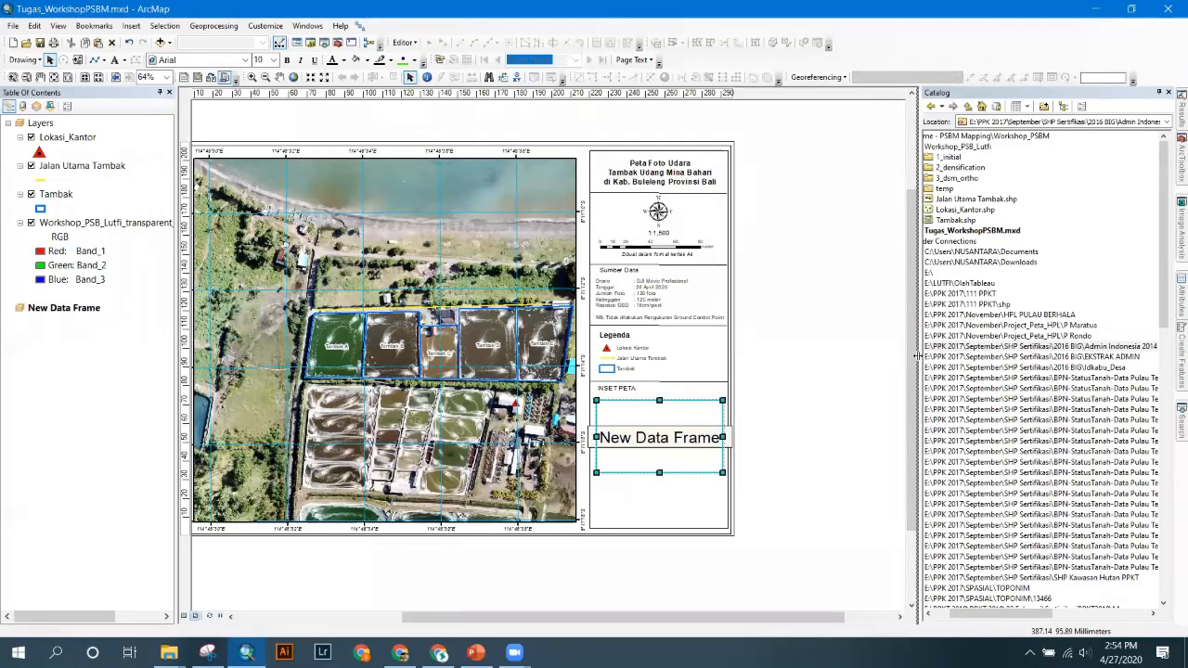
- Expand the F:\Peta Rupa Bumi Indonesia folder connection down to 2016 BIG and its Admin Indonesia 2014 folder
drag(839, 337, 840, 339)
scroll(970, 436, down, 12)
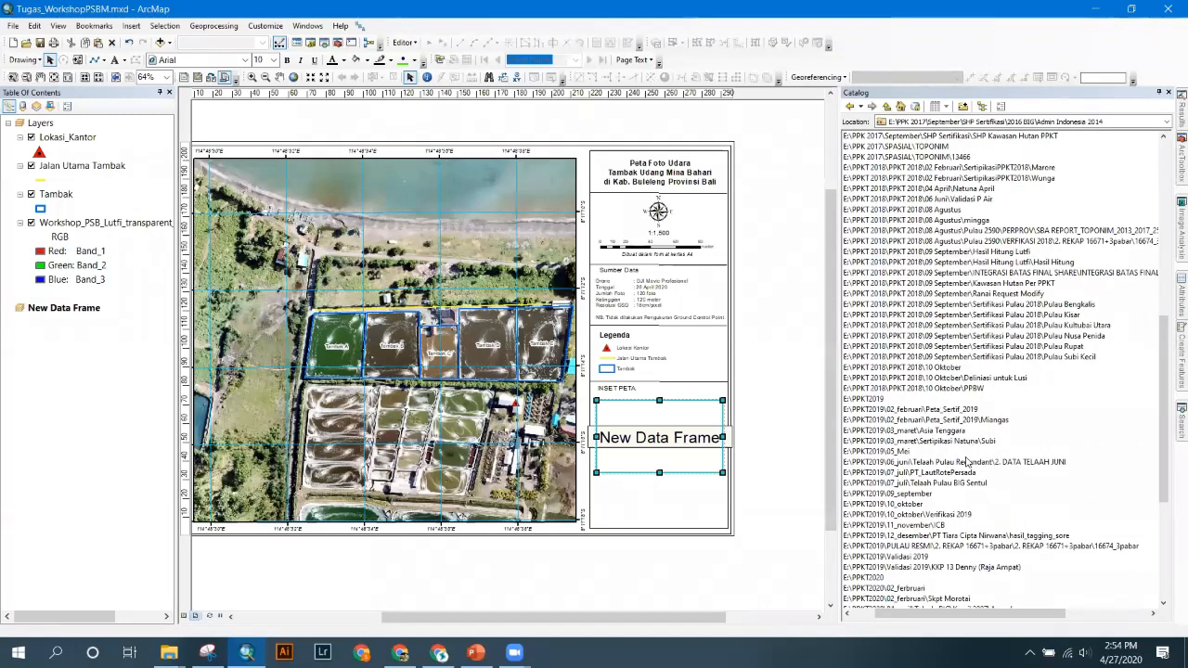
scroll(955, 499, down, 2)
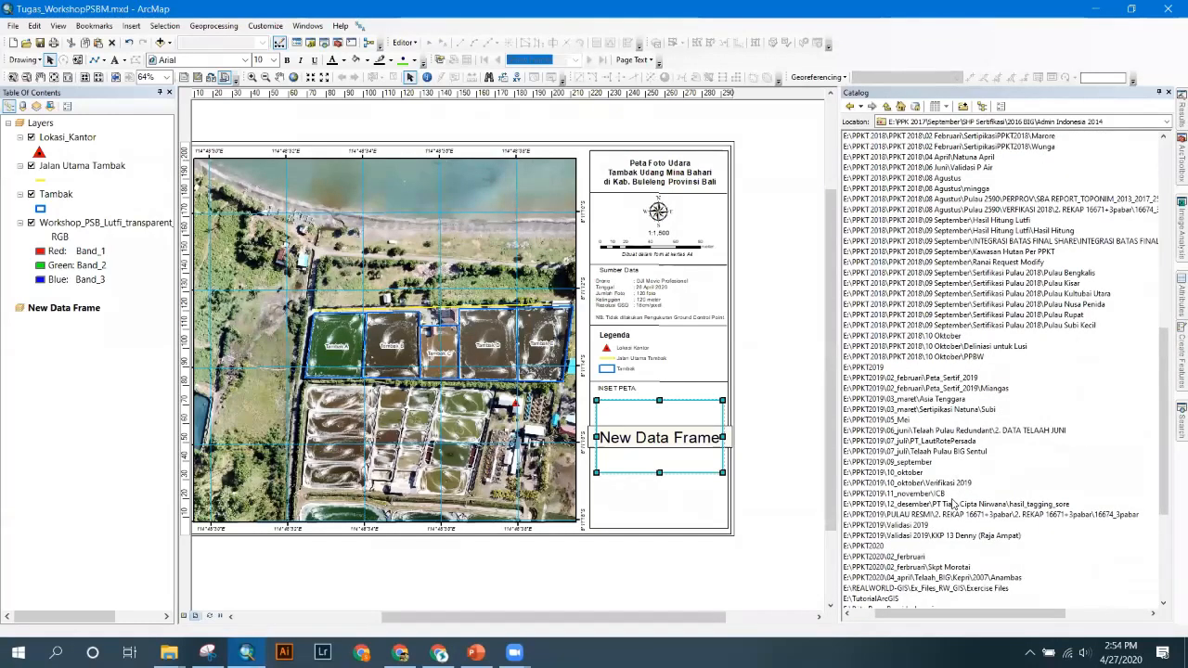
scroll(953, 502, down, 1)
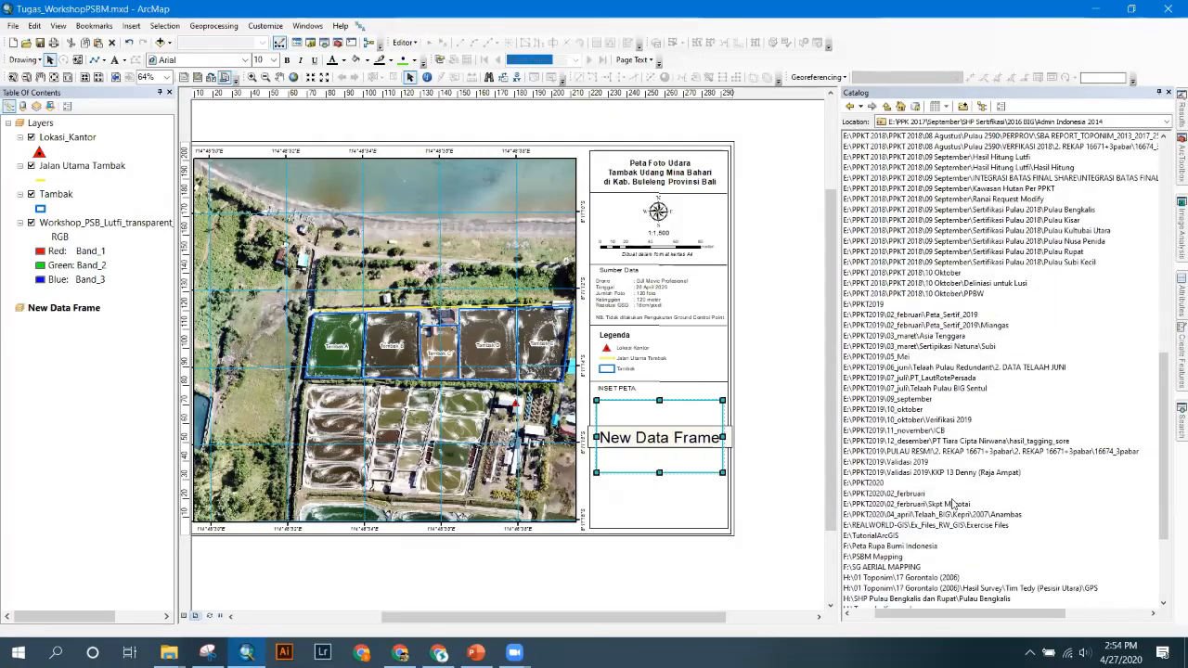
click(925, 548)
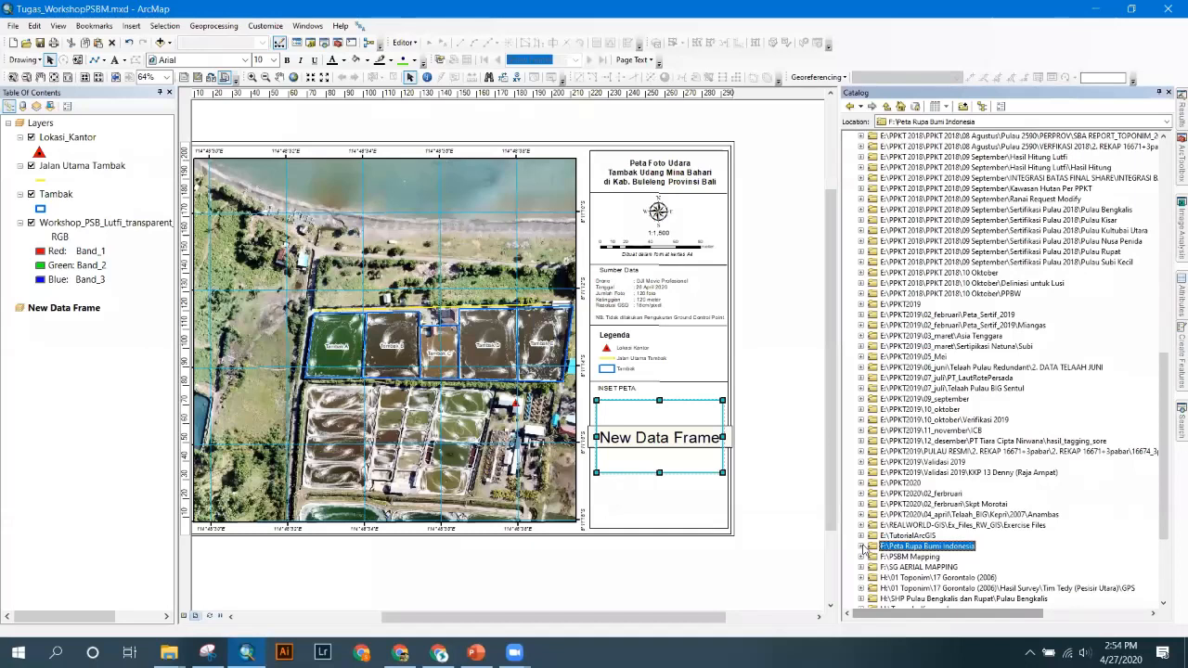
click(861, 546)
scroll(877, 518, down, 4)
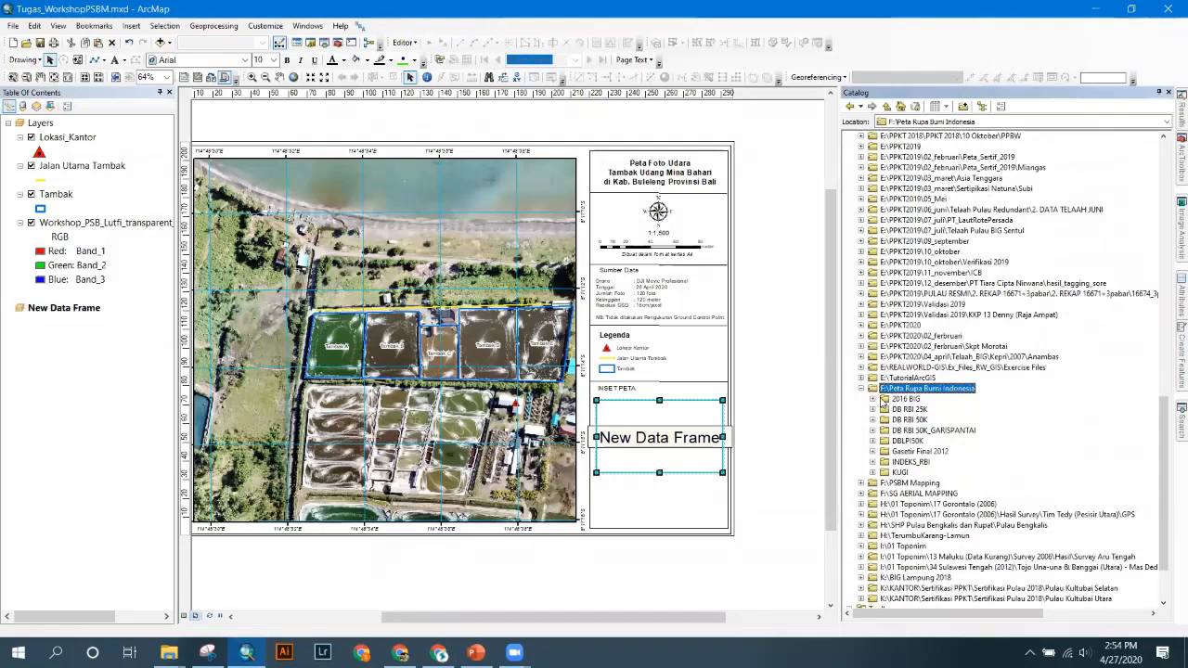
click(873, 399)
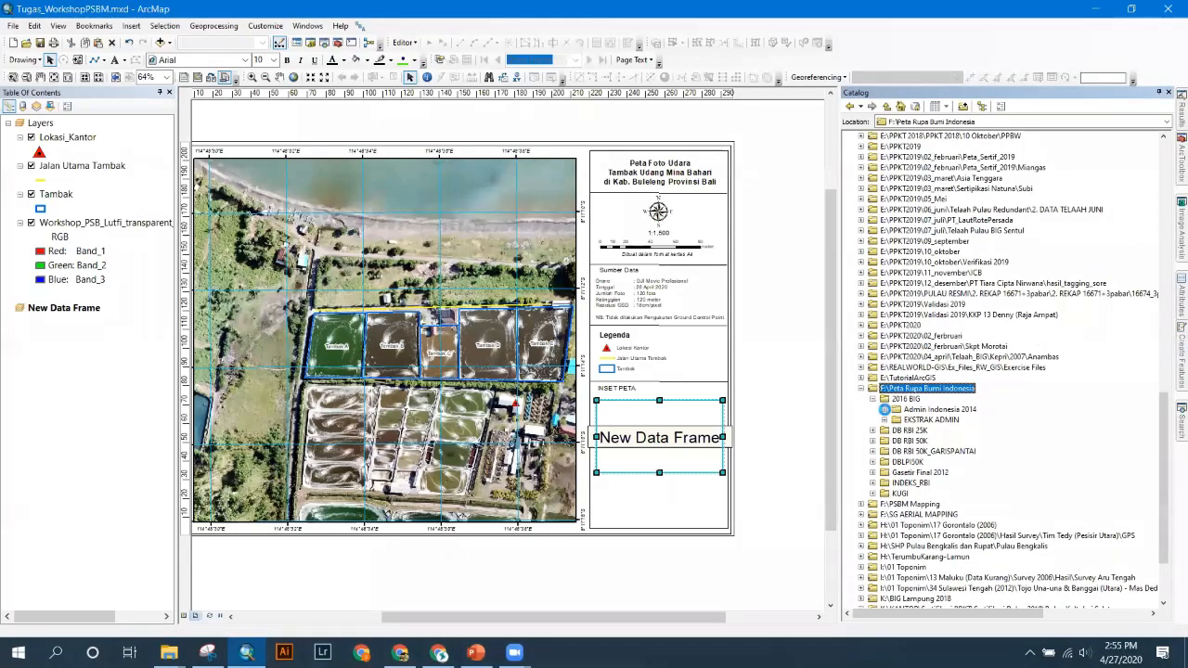
click(884, 410)
- Add the Provinsi_Indonesia-2014.shp shapefile to the new data frame
click(946, 430)
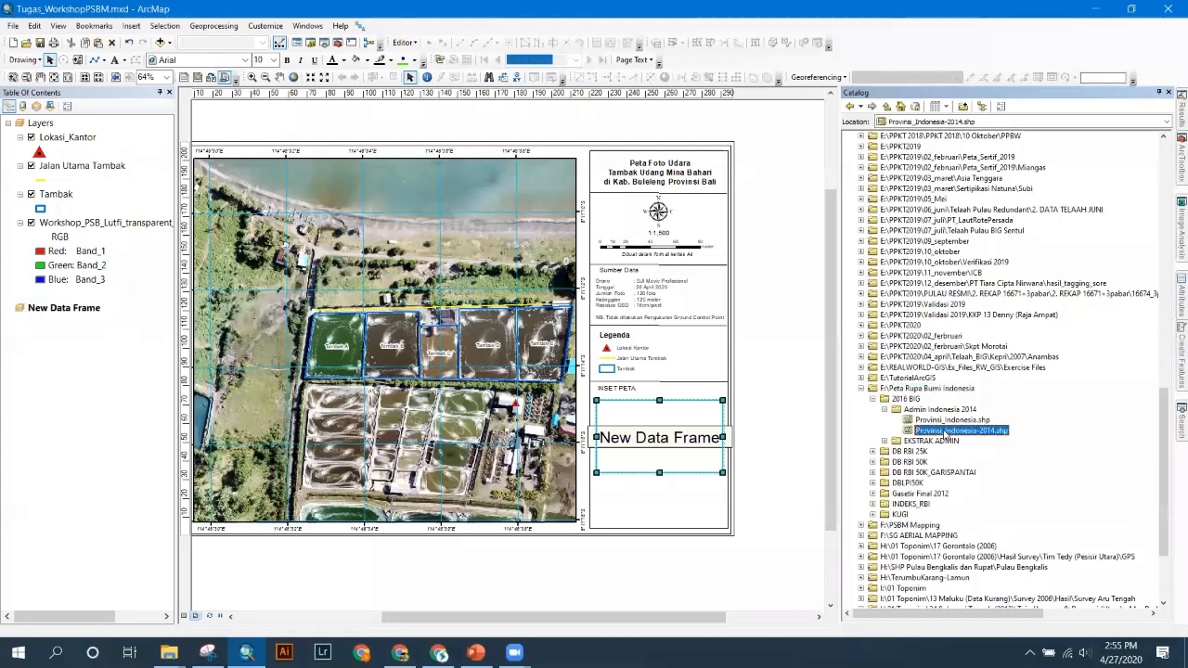
click(946, 431)
click(992, 449)
mouse_move(981, 434)
mouse_down()
mouse_move(831, 424)
mouse_move(408, 441)
mouse_move(27, 345)
mouse_move(56, 336)
mouse_up()
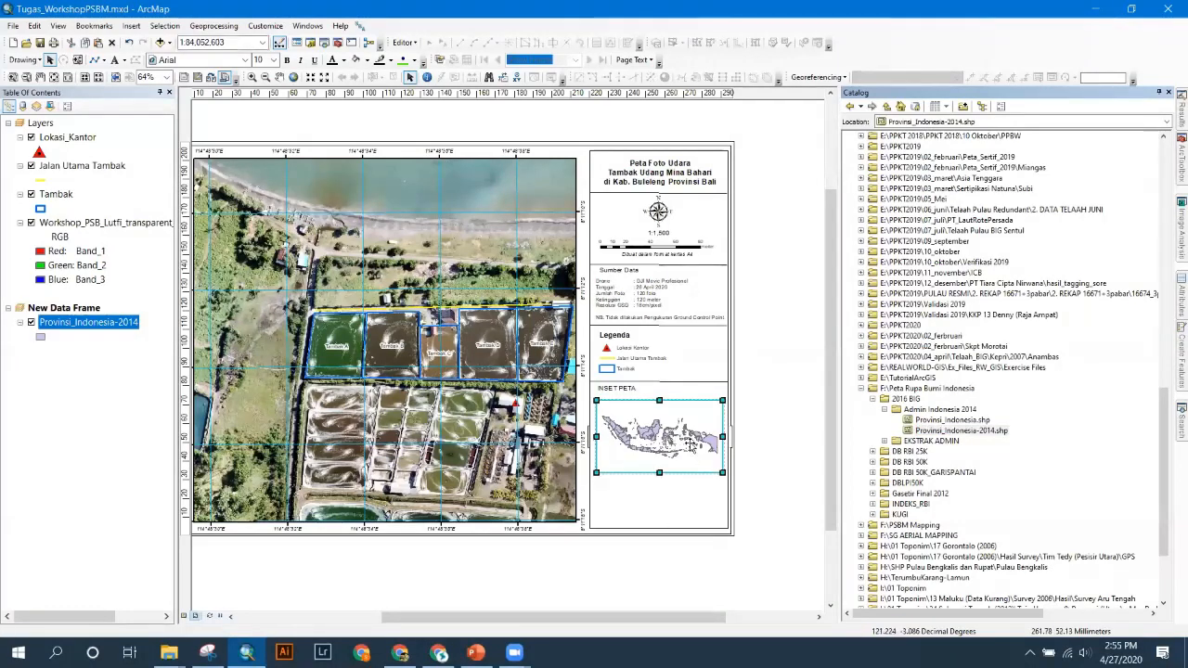
- Switch to data view and zoom the province map in to Bali at 1:1,500,000
click(184, 617)
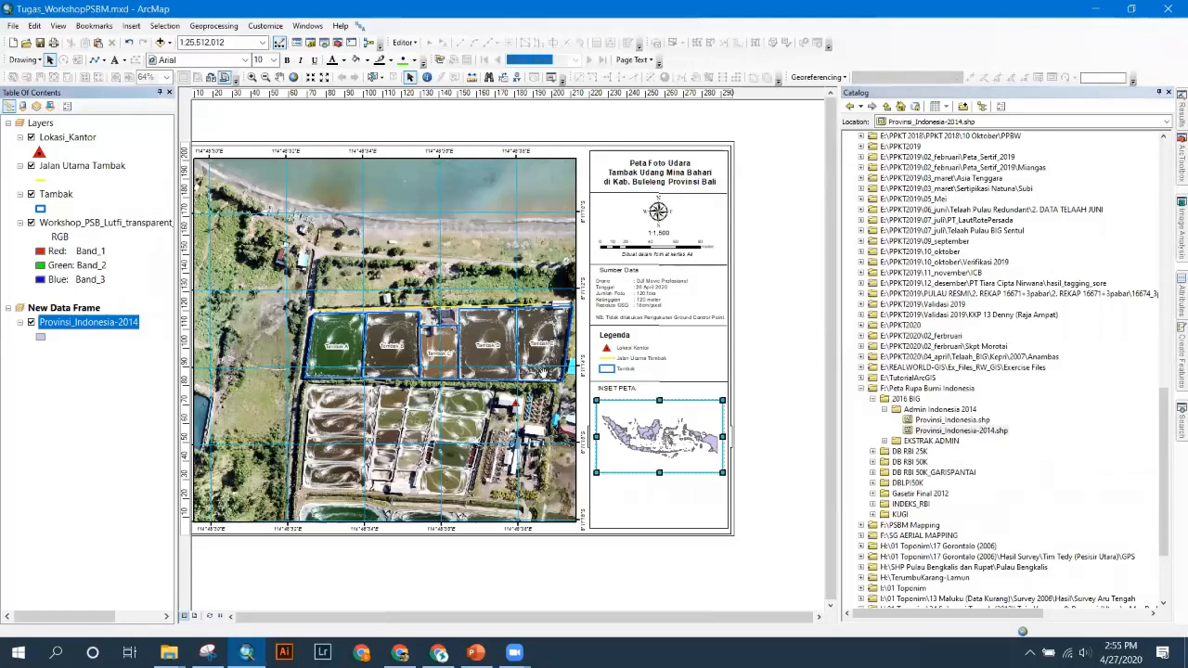
scroll(473, 390, up, 2)
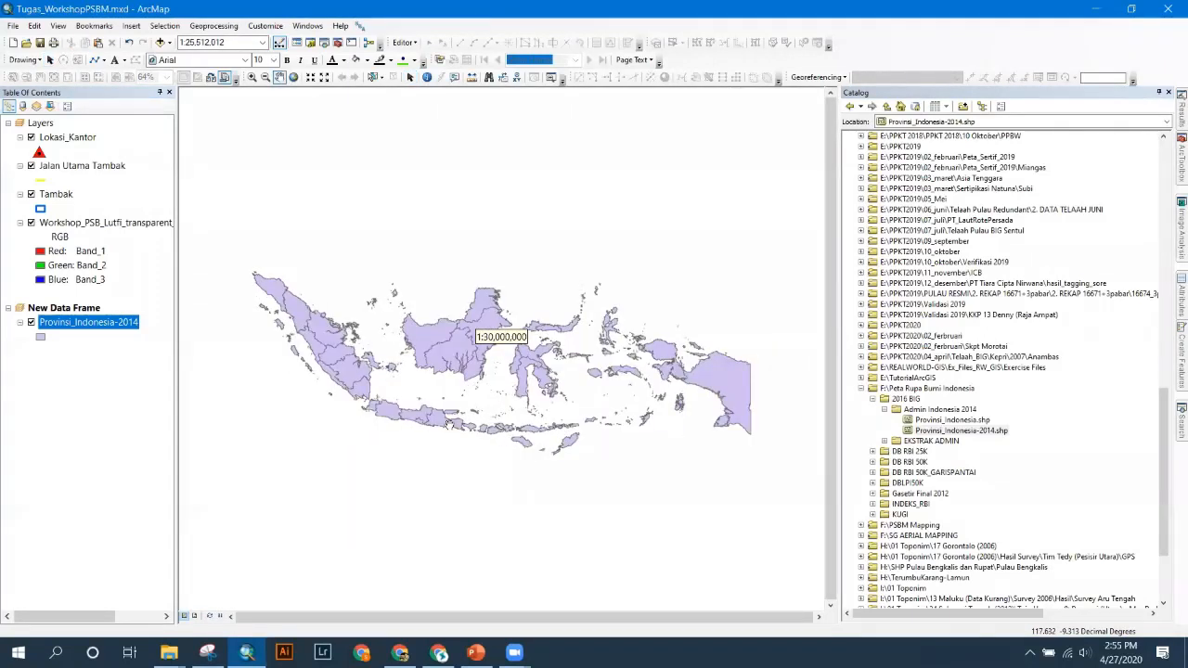
scroll(449, 424, down, 5)
scroll(603, 382, down, 1)
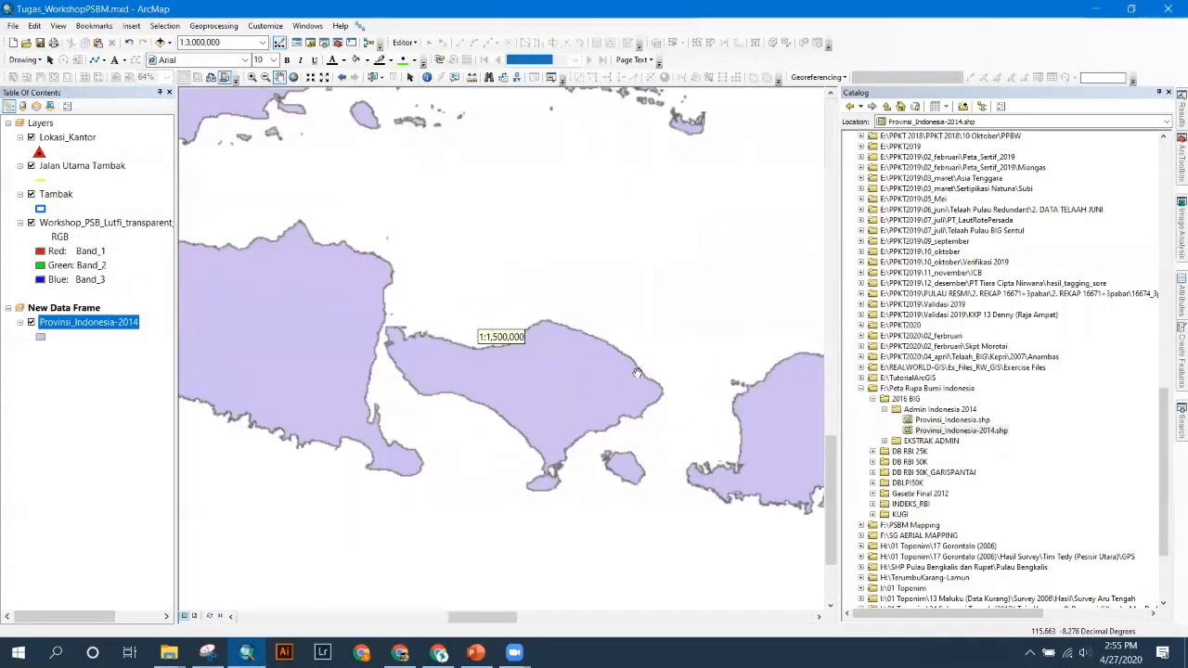
drag(618, 353, 632, 304)
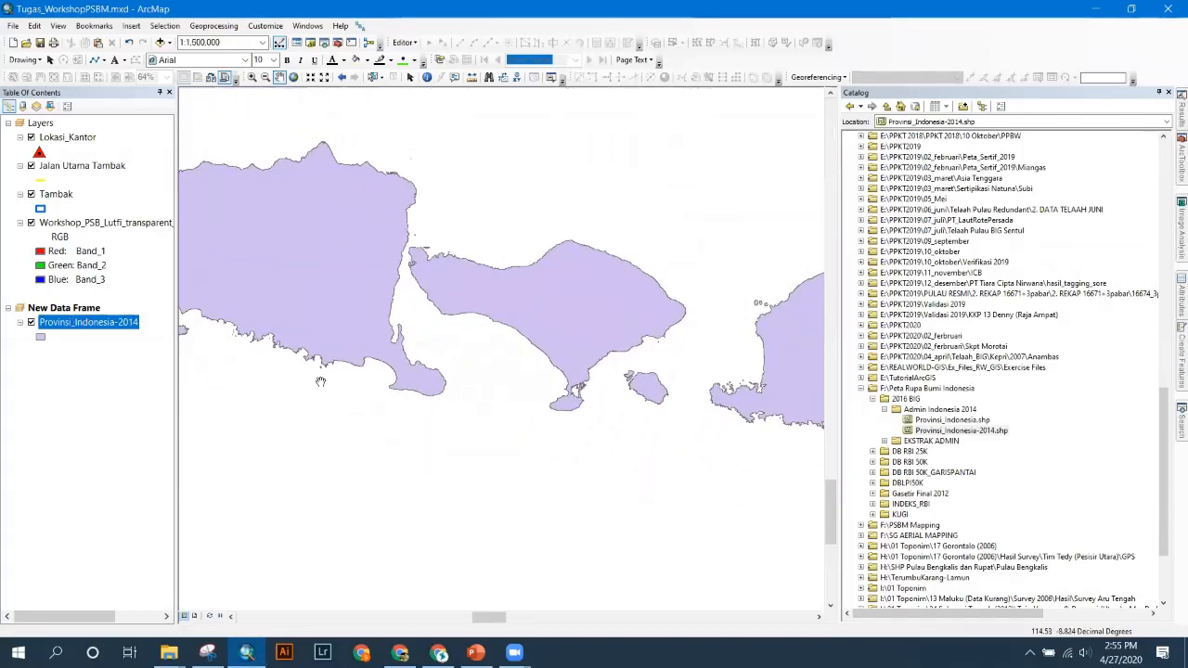
- Give the new data frame a Lt Blue background fill in its frame properties
click(95, 314)
right_click(96, 313)
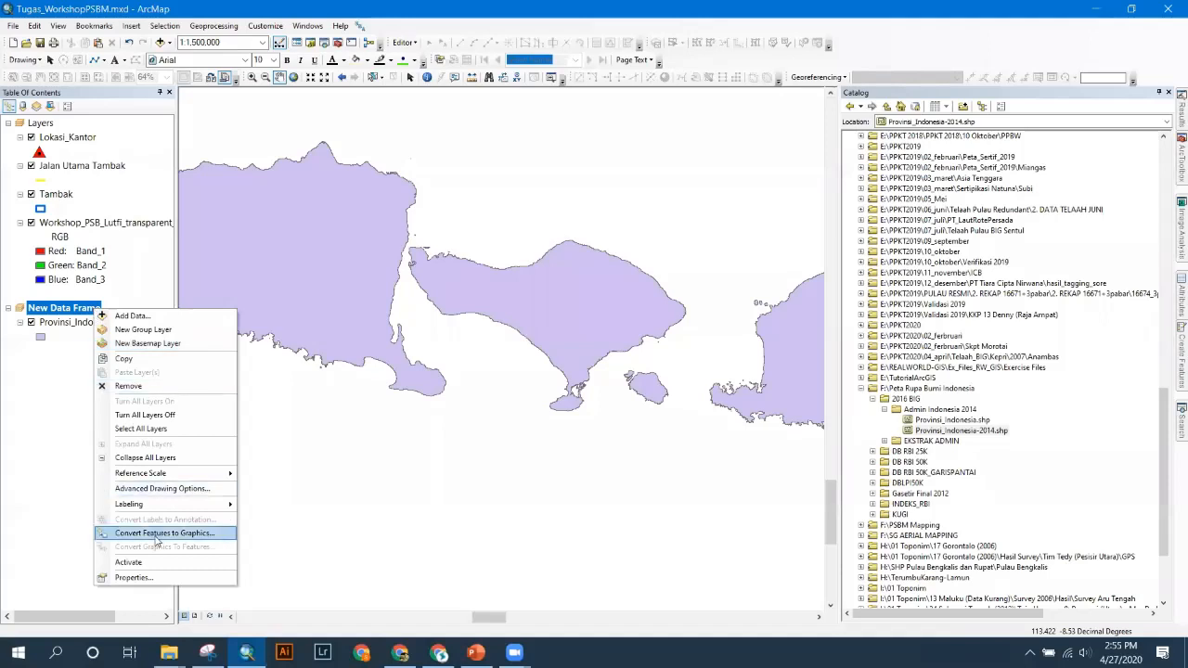
click(135, 578)
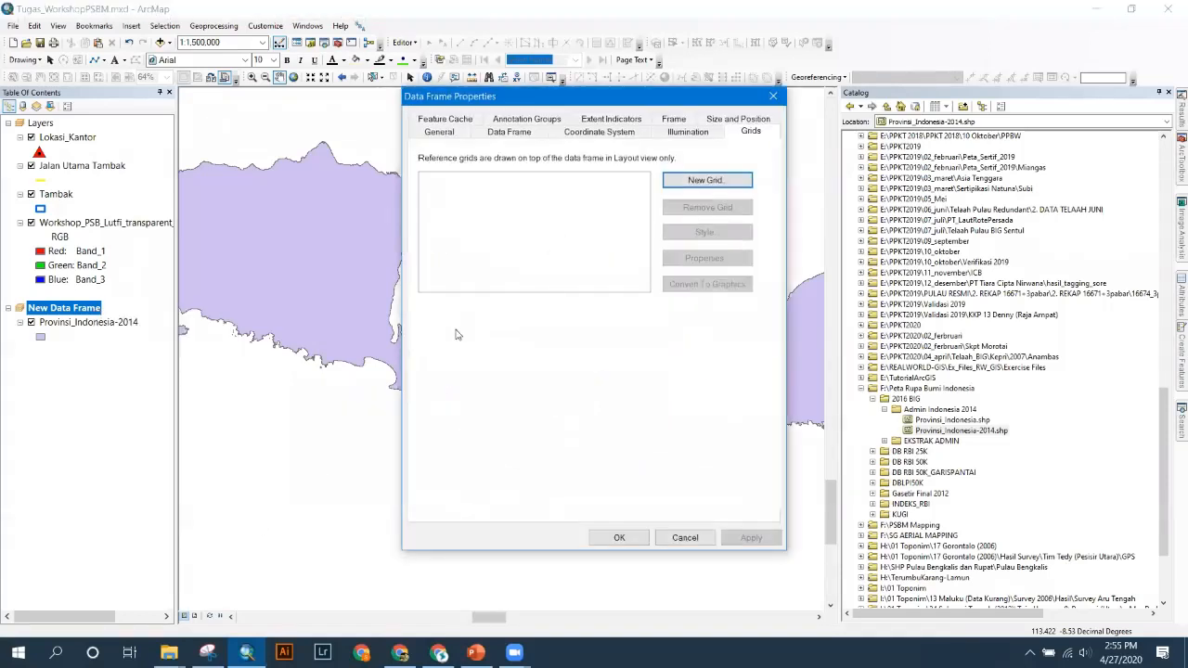
click(501, 132)
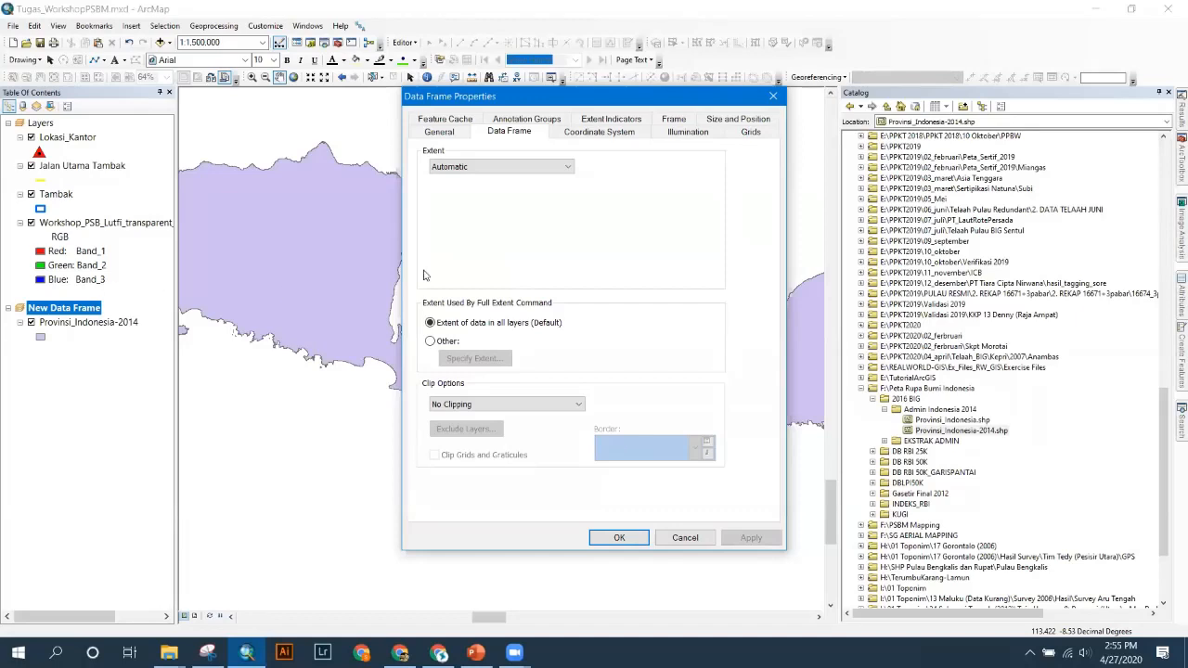
click(494, 168)
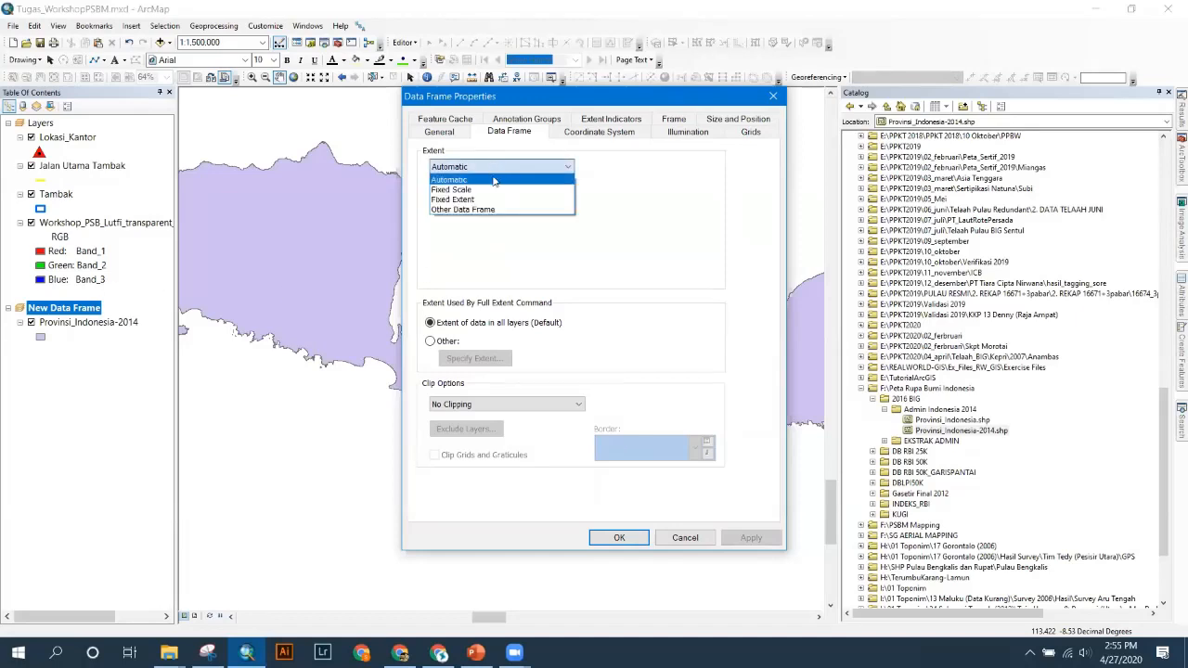
click(673, 176)
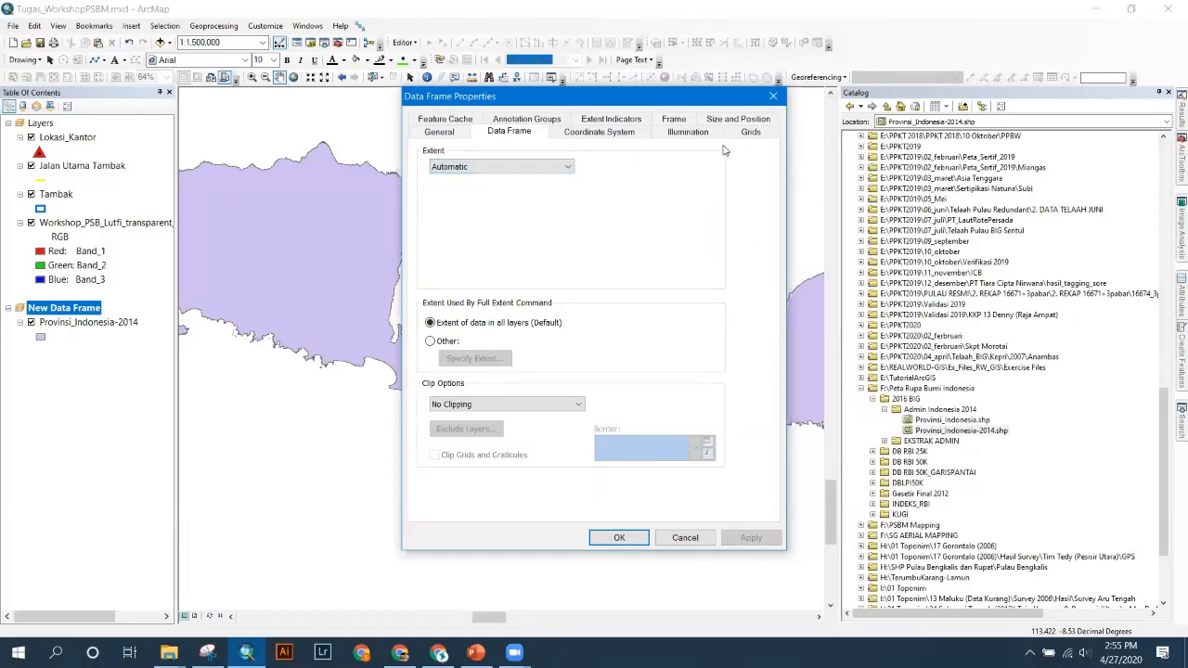
click(675, 120)
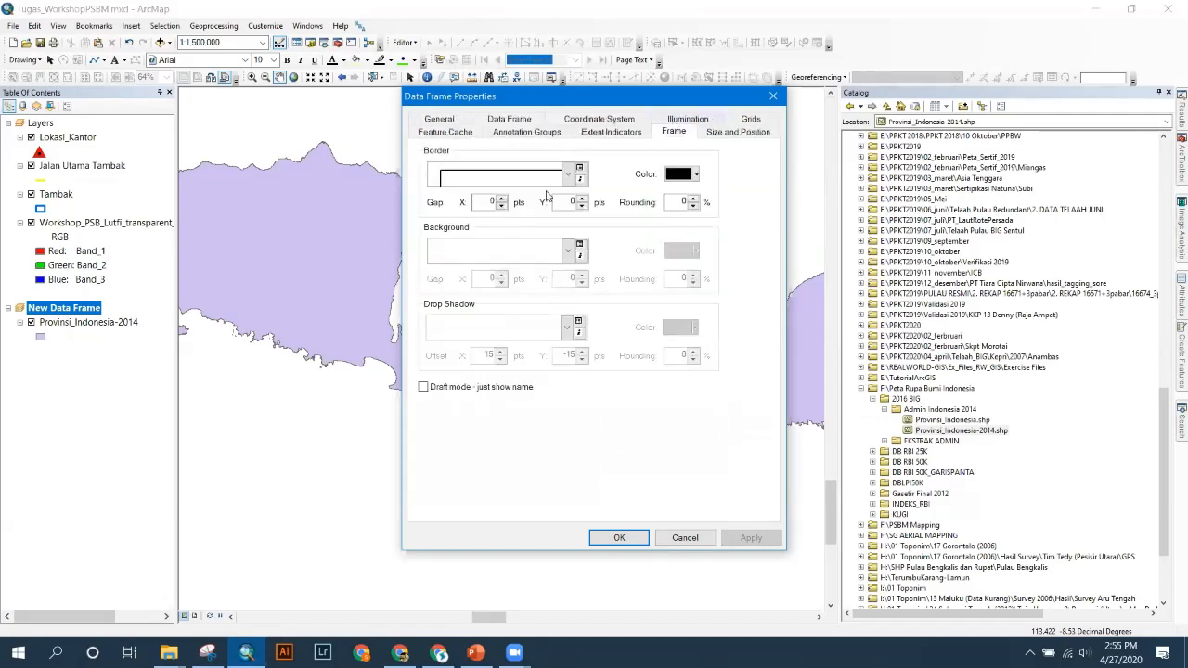
click(566, 250)
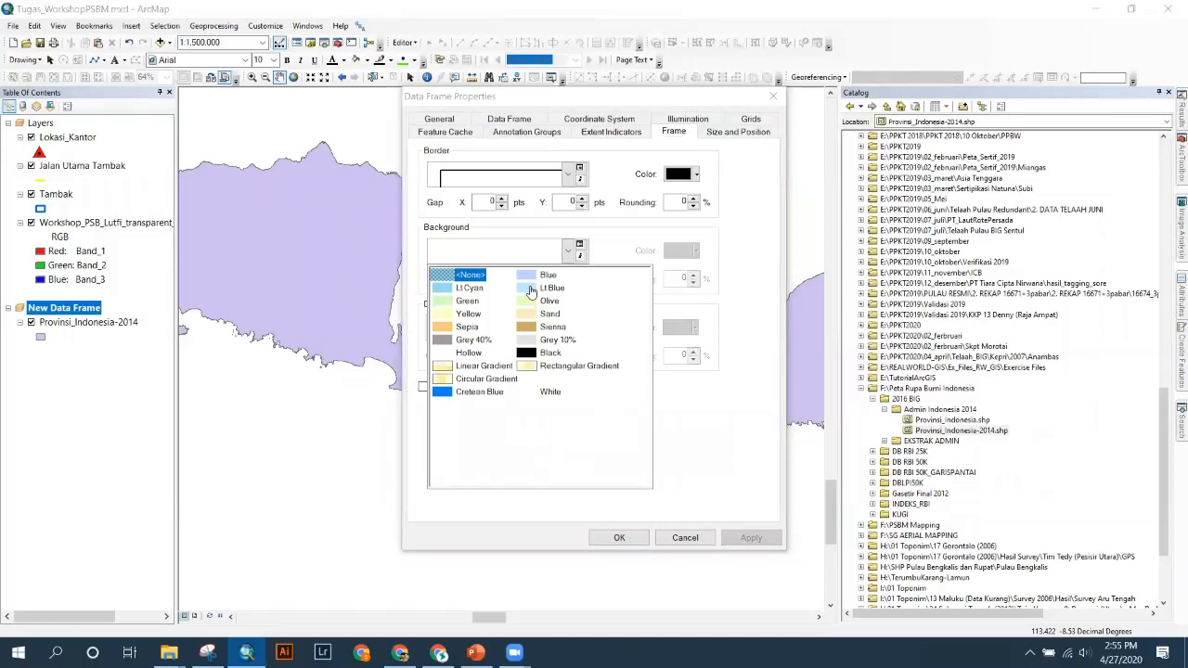
click(529, 290)
click(751, 539)
click(617, 538)
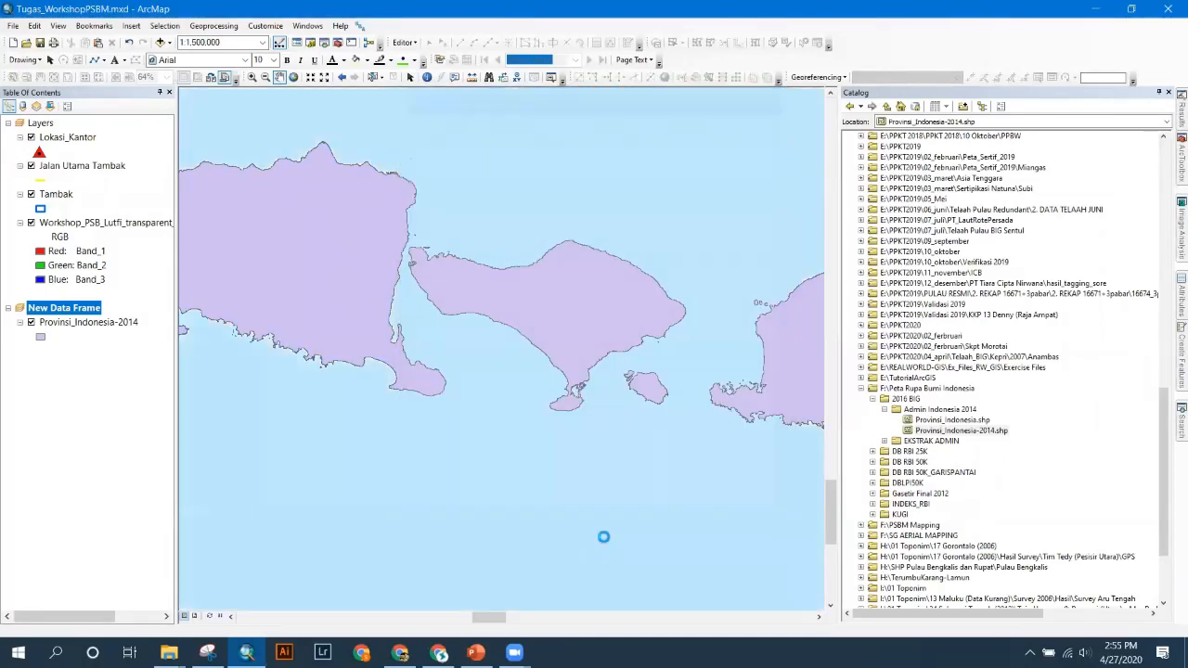
- Change the Provinsi_Indonesia-2014 layer's symbol to the Yellow fill preset
click(41, 338)
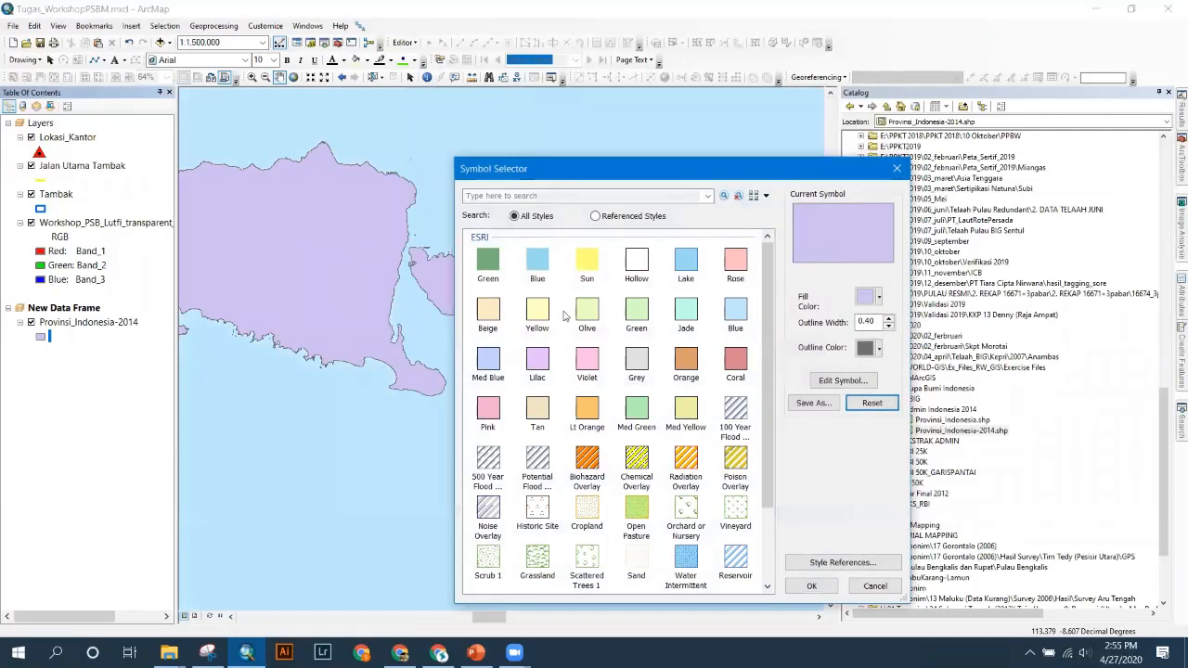
click(541, 314)
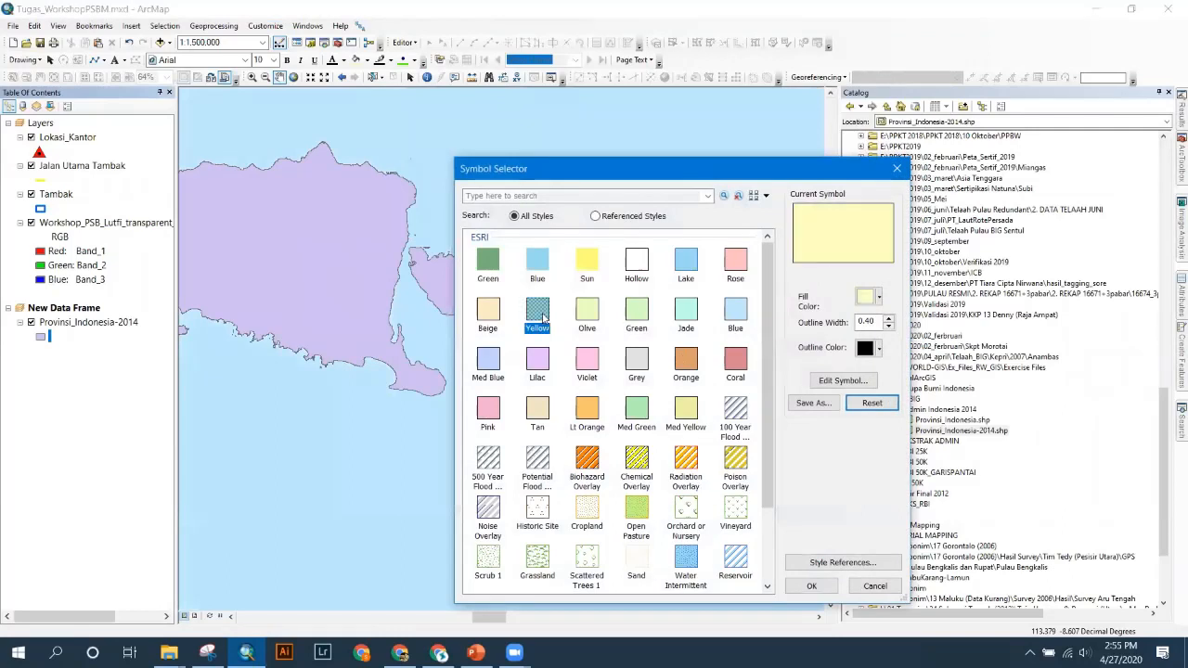
click(813, 586)
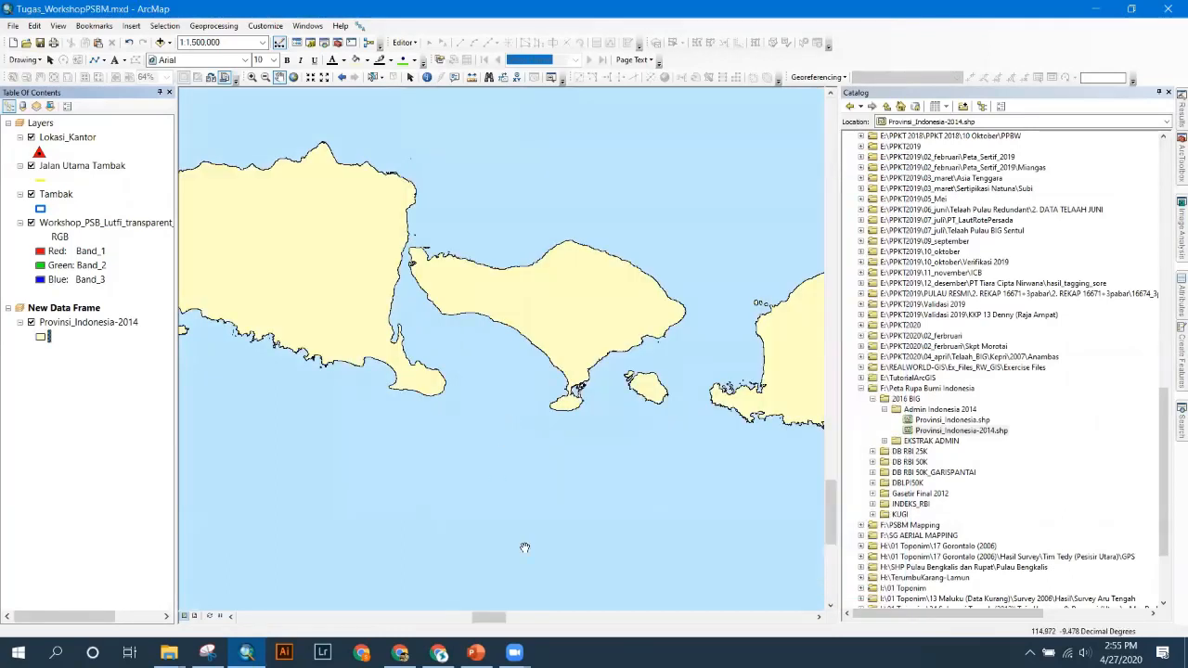
- Enlarge Bali in the inset by zooming the data view to 1:600,000, and return to layout view
click(196, 616)
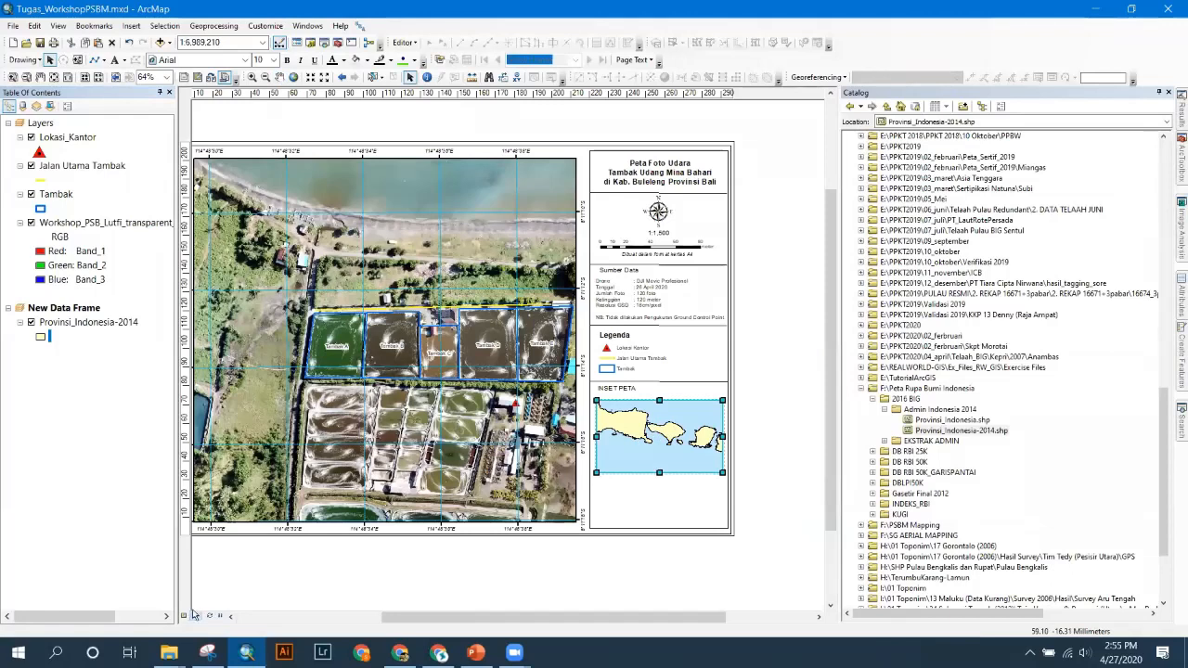
scroll(623, 297, up, 5)
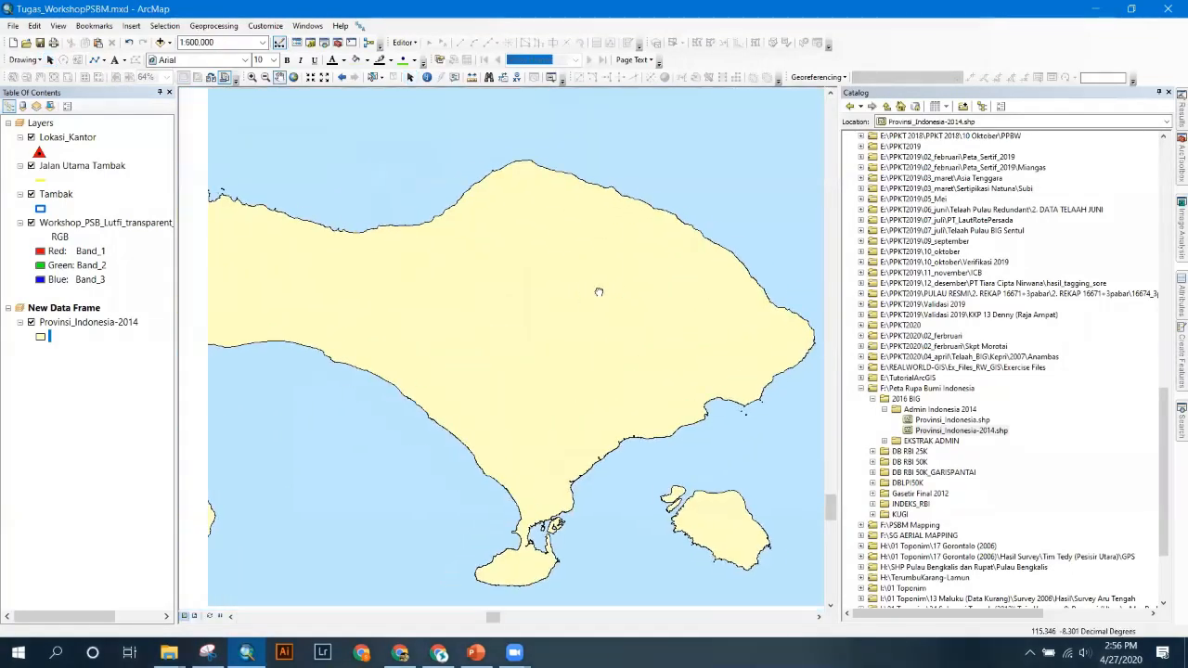
click(196, 617)
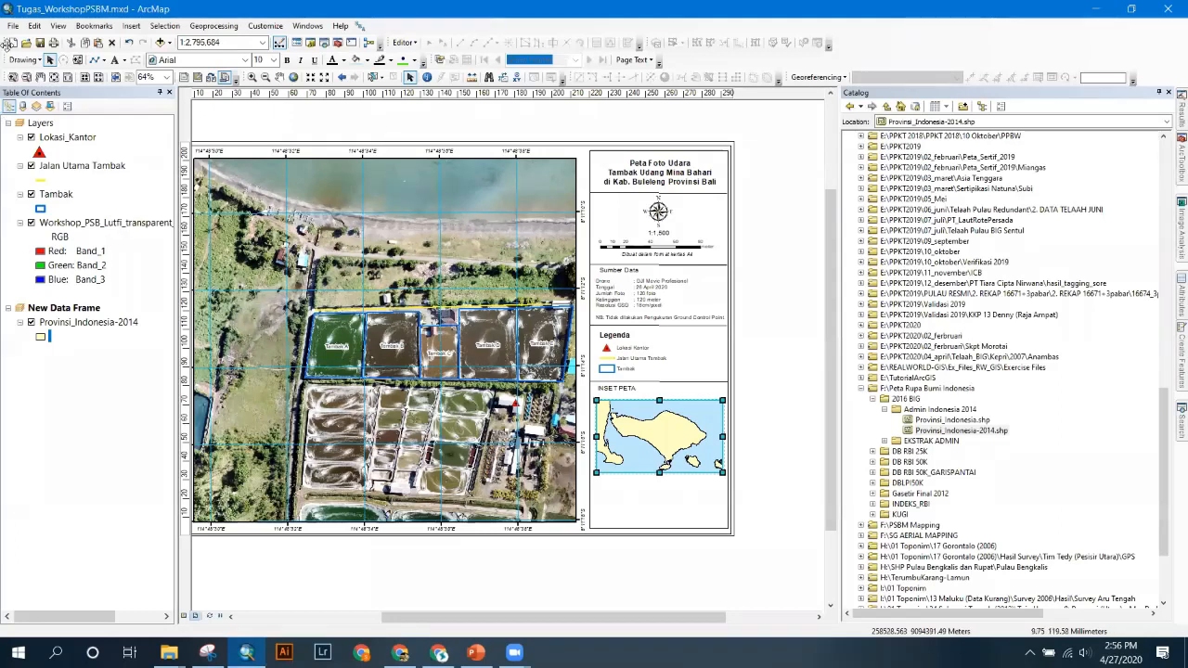
- Rename the new data frame as INSET PETA
click(61, 312)
right_click(60, 315)
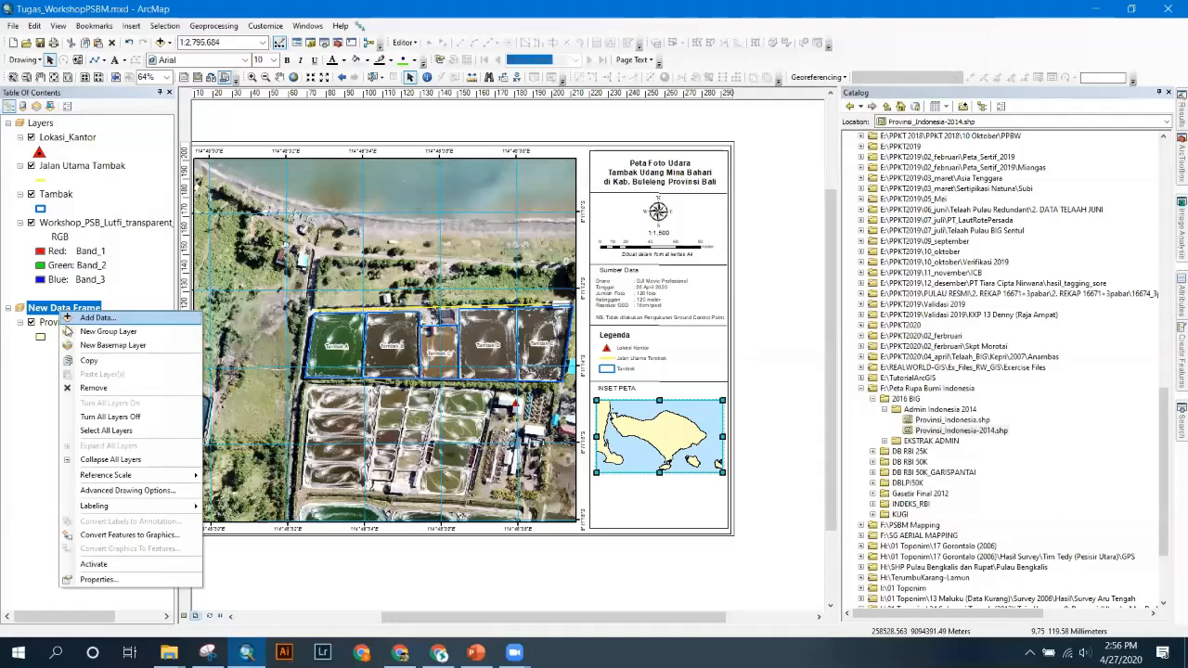
click(98, 579)
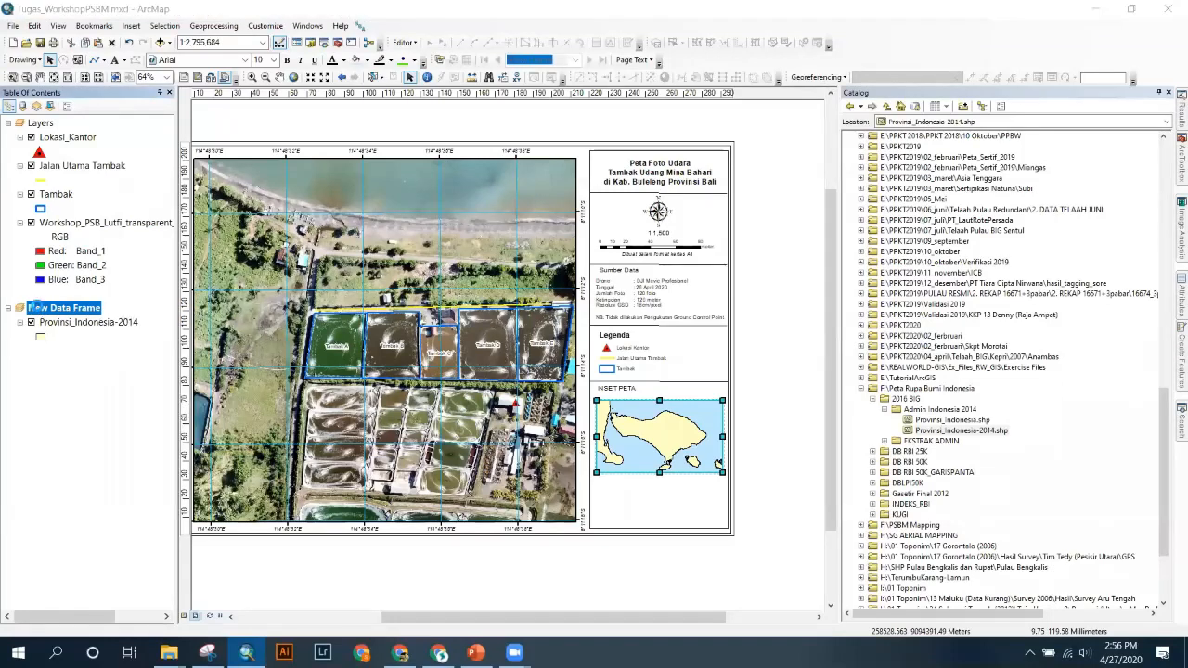
click(440, 120)
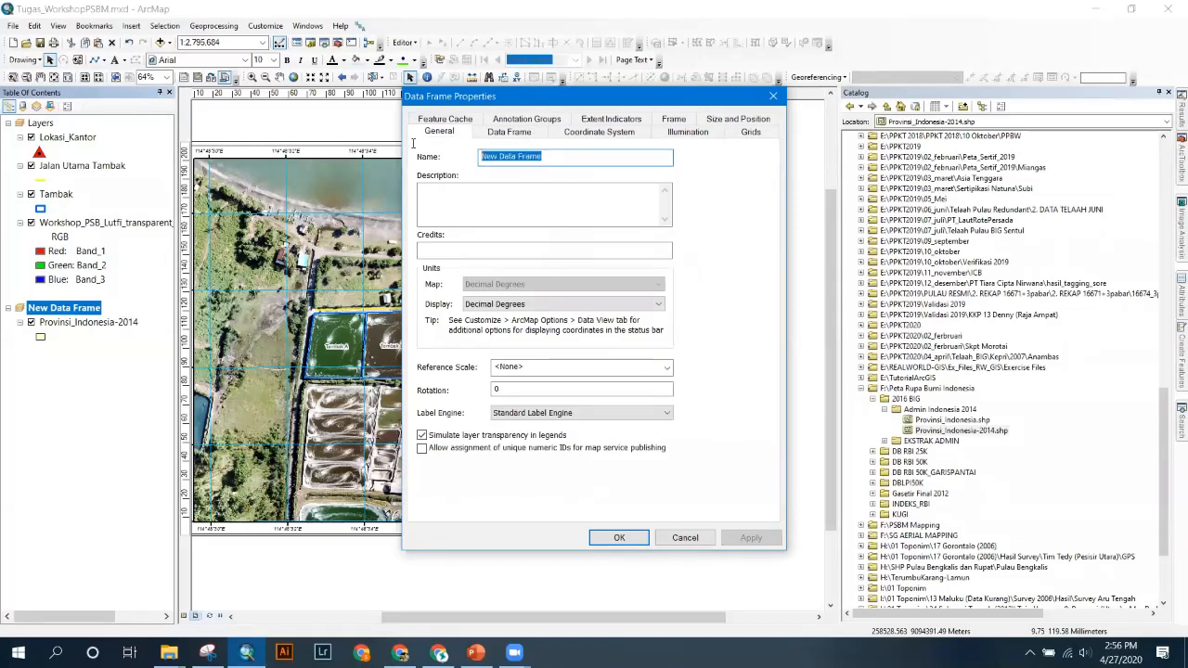
text(INSET Peta)
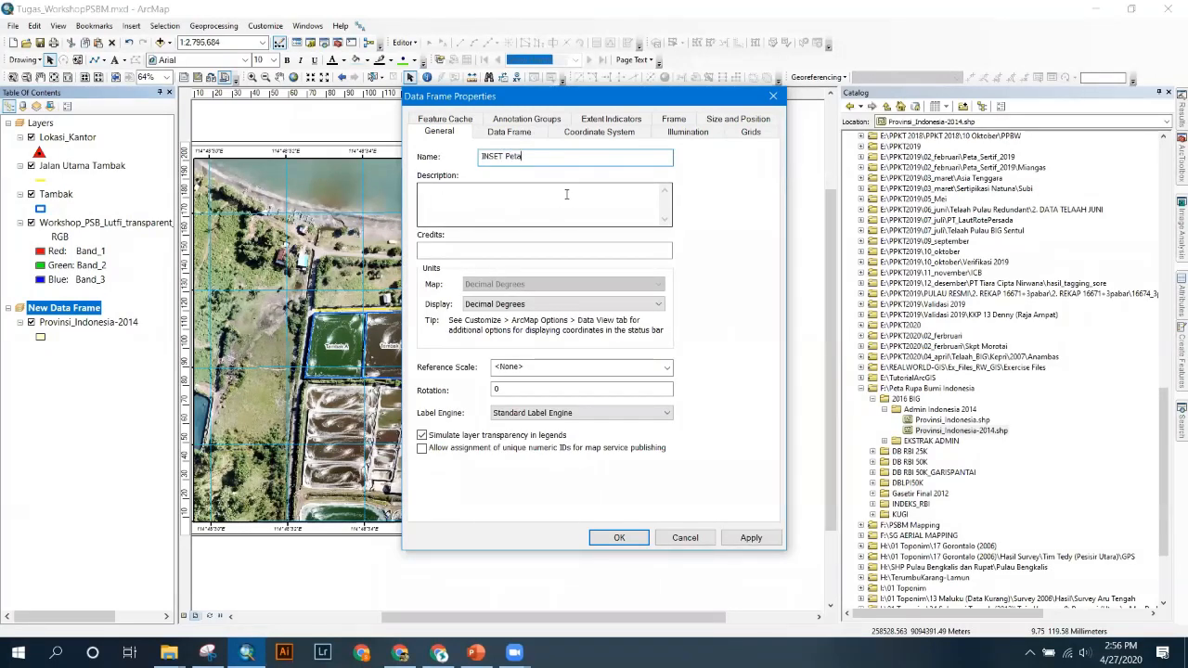
key(BackSpace)
key(BackSpace)
click(628, 537)
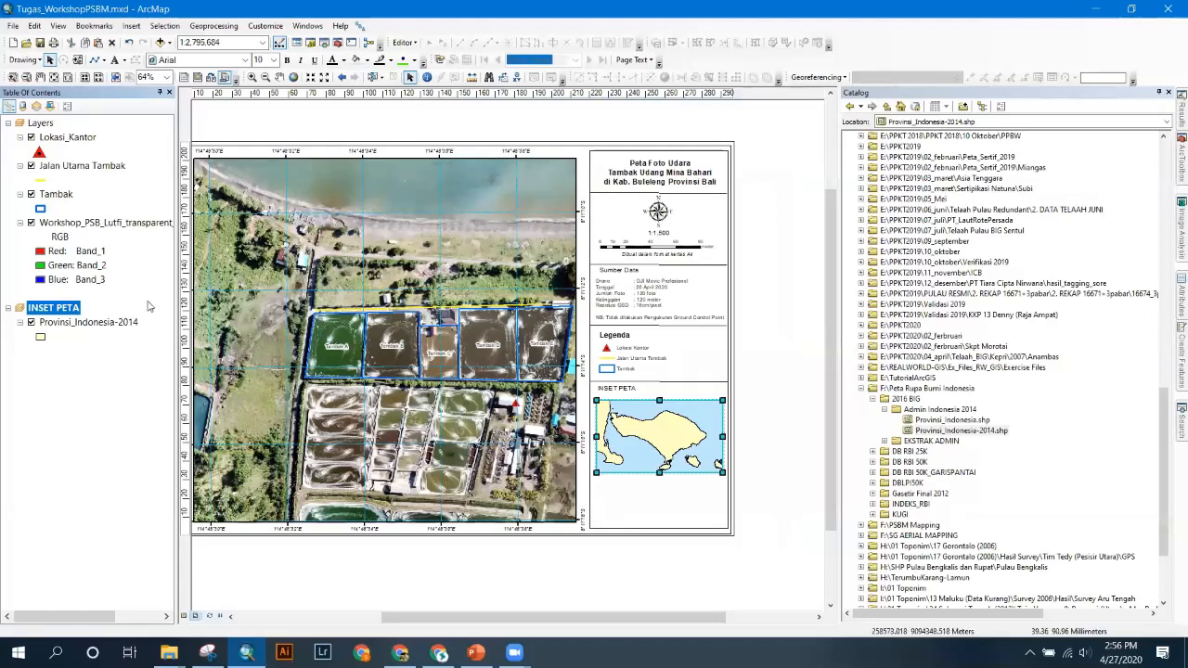
- Rename the Layers data frame as Peta Utama
right_click(46, 125)
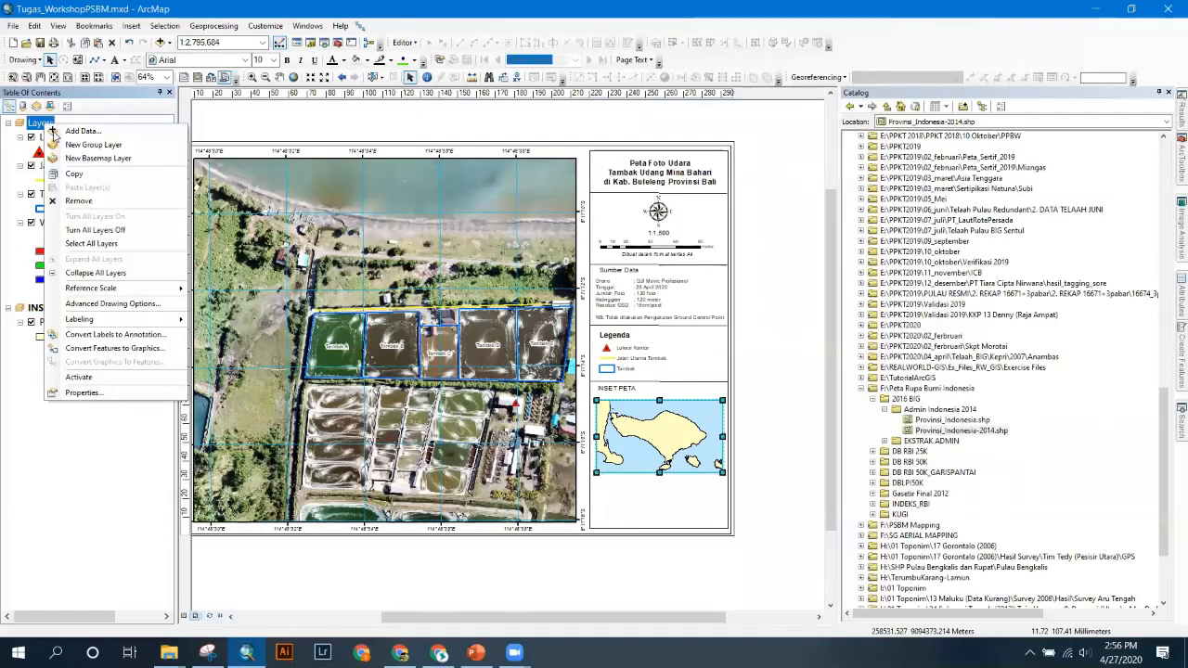
click(83, 393)
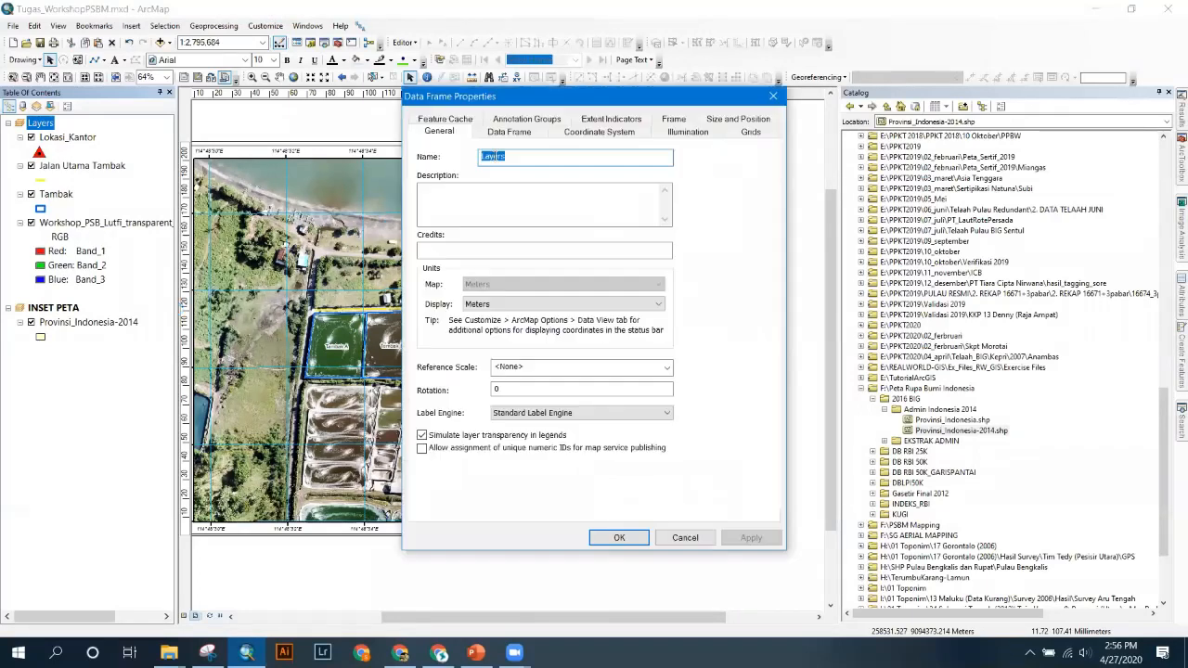
text(Peta Utama)
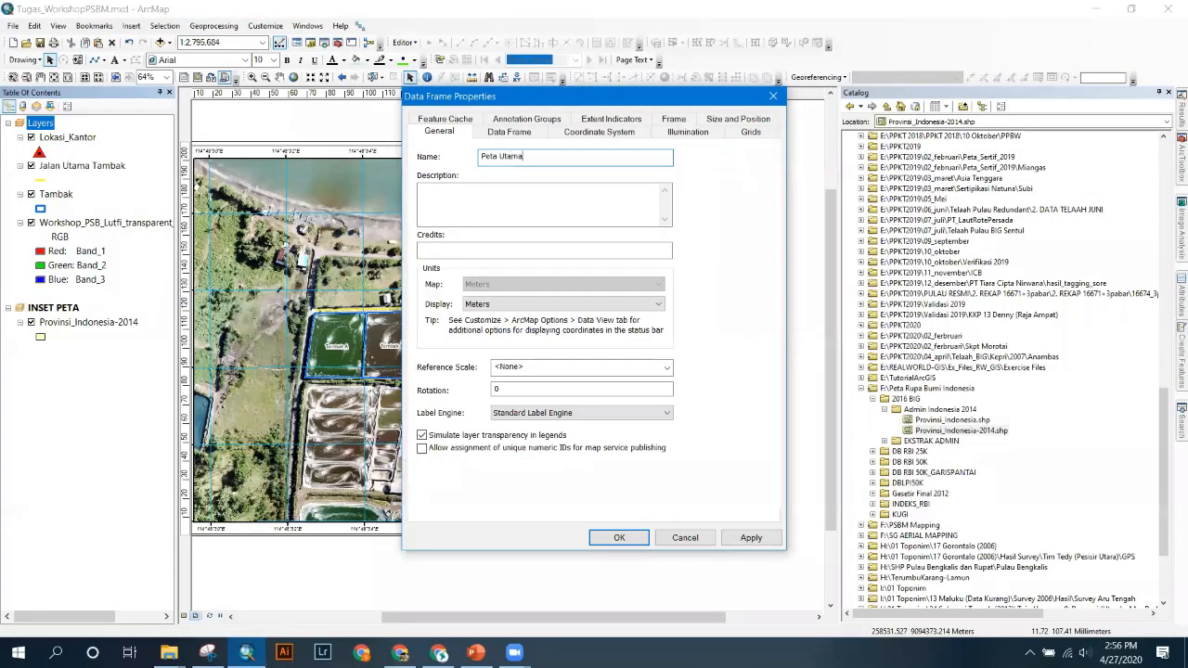
click(619, 538)
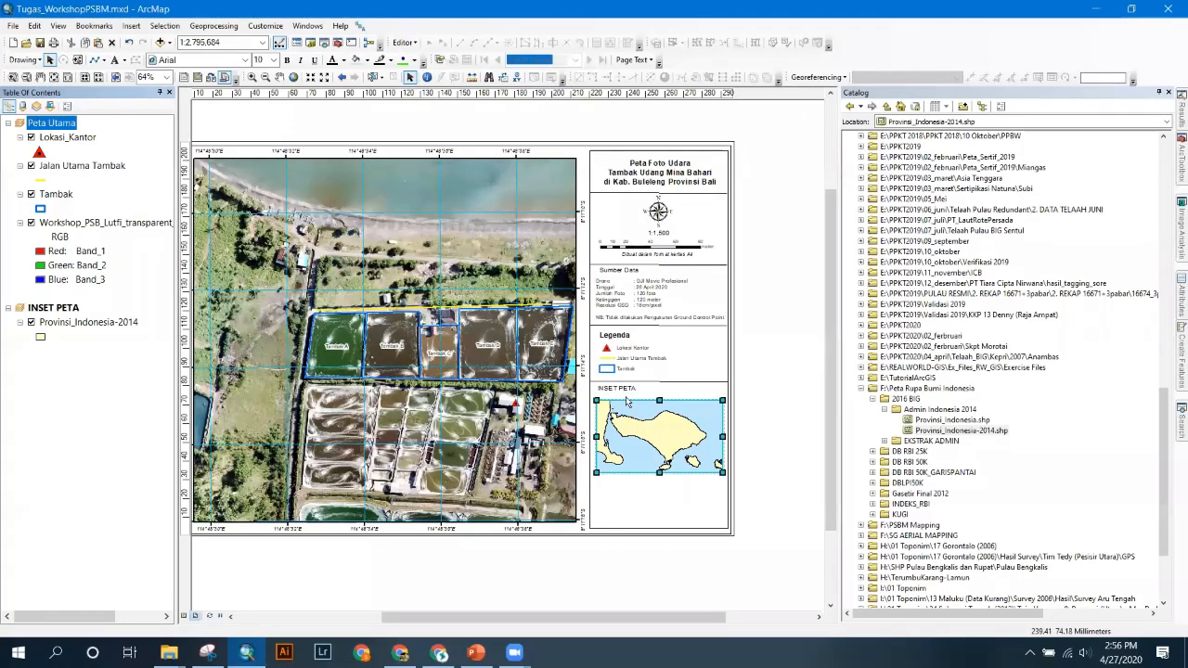
- Add a graticule with labels to the inset data frame, placing parallels every 1 degree 0 minutes
right_click(652, 429)
click(662, 415)
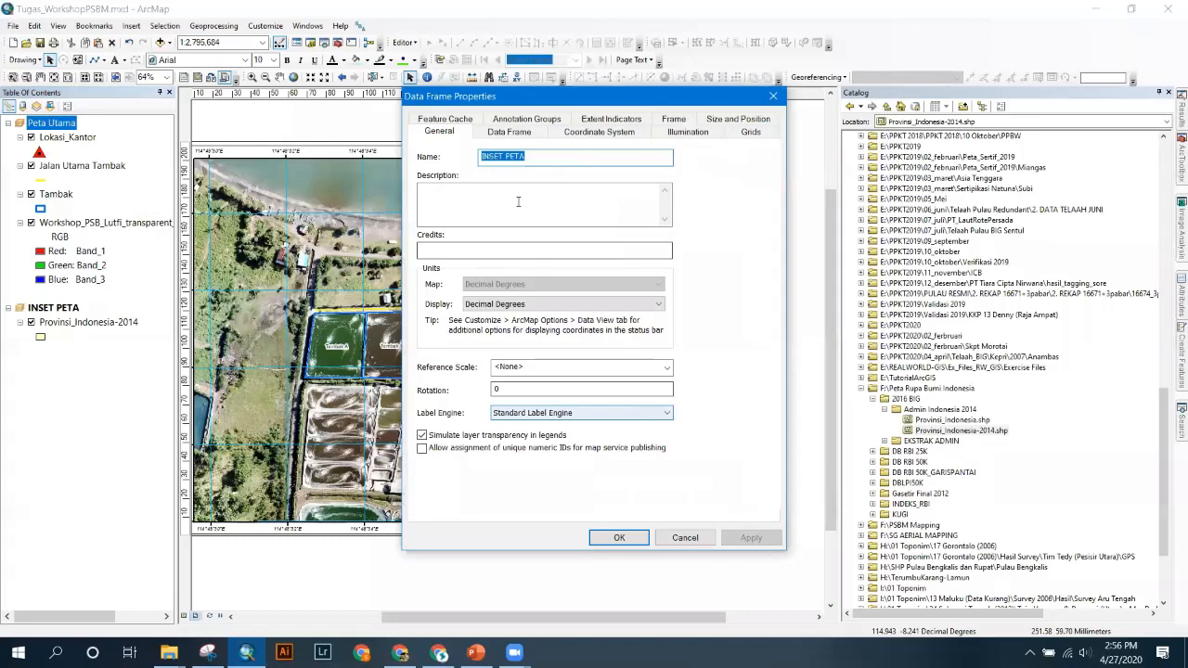
click(743, 136)
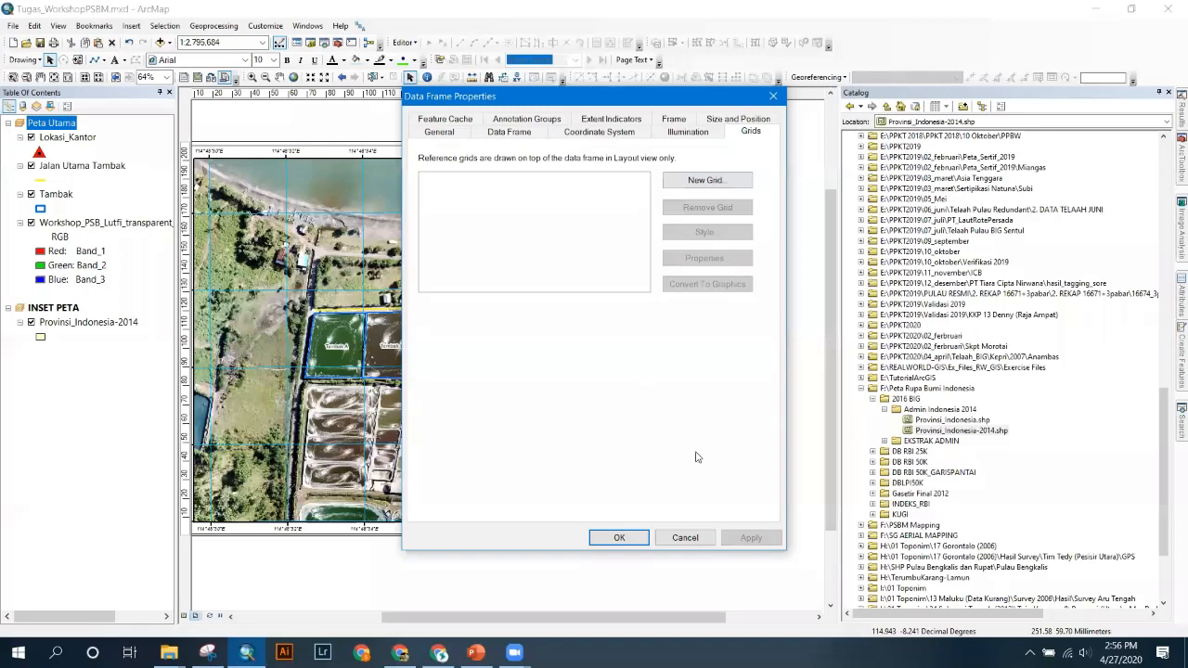
drag(676, 350, 661, 351)
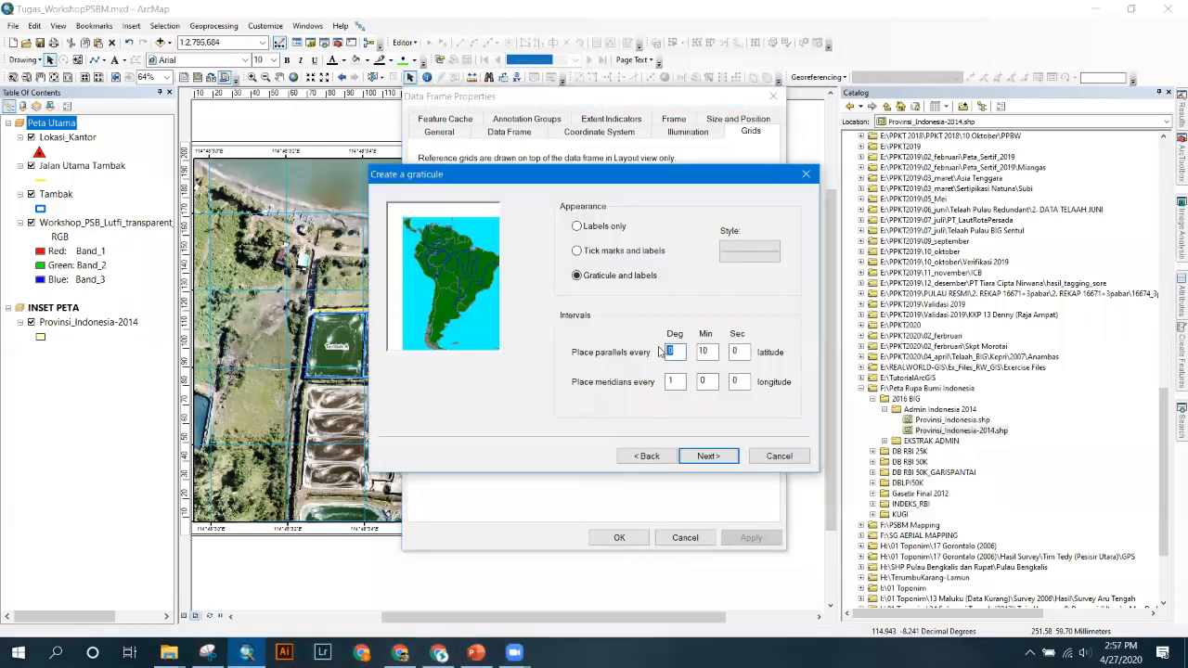
text(1)
double_click(704, 351)
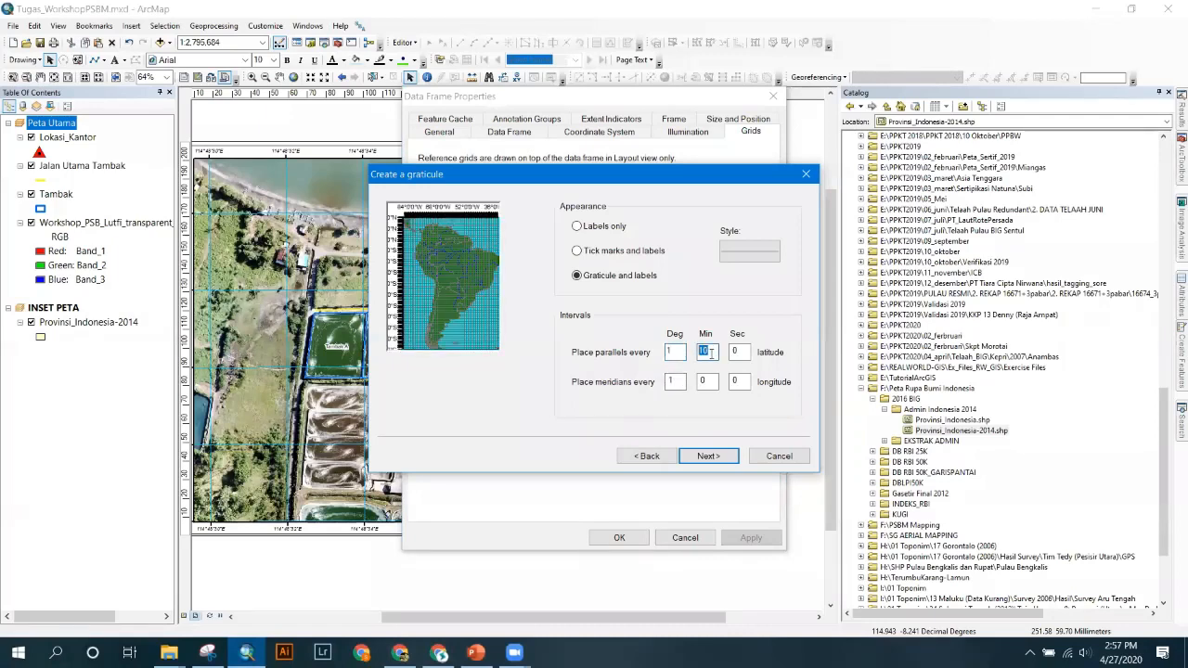
text(0)
click(708, 458)
click(707, 459)
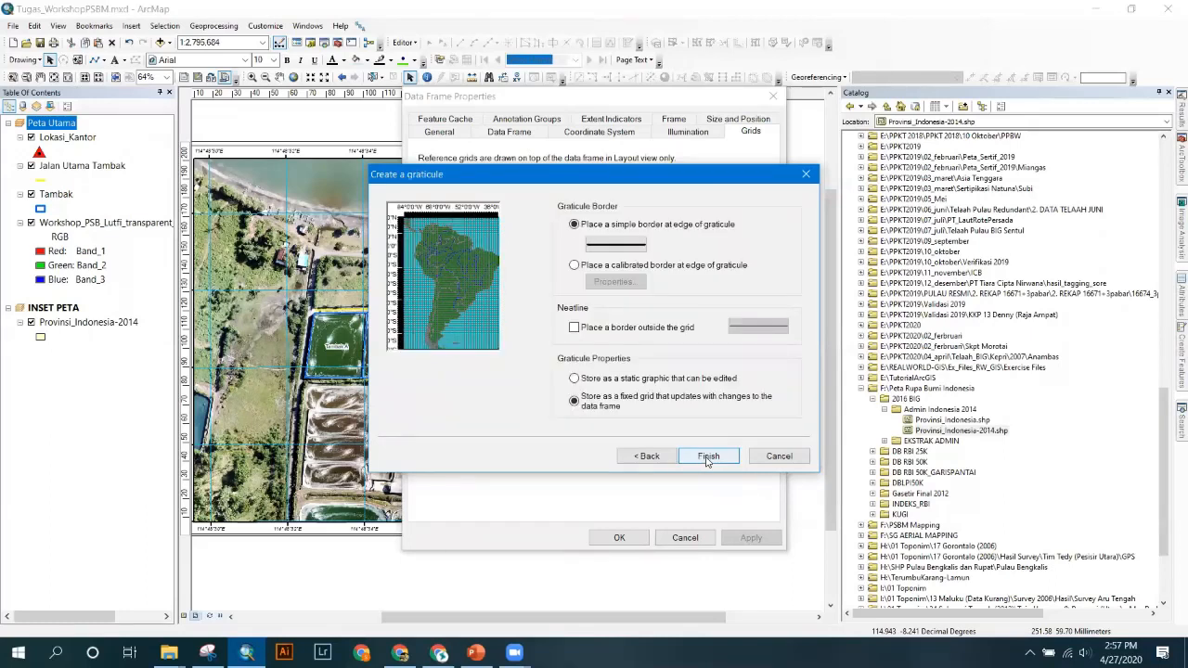
click(708, 457)
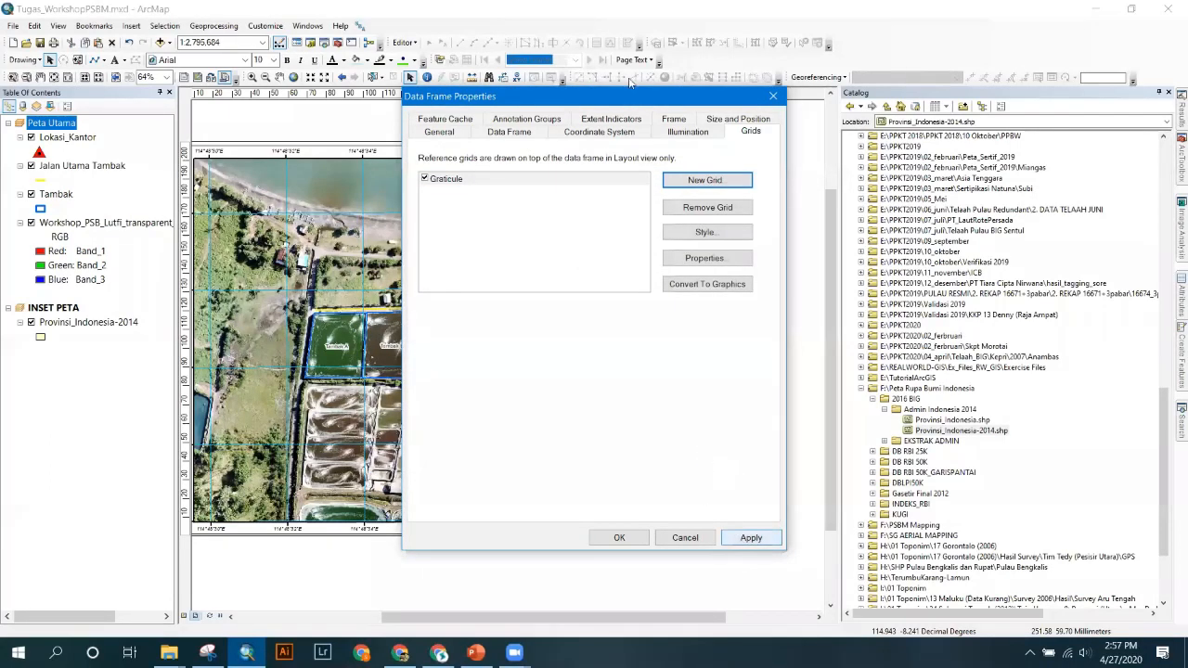
- Set the inset graticule's X and Y axis intervals to 0 degrees 30 minutes and apply the grid
drag(622, 95, 385, 119)
click(466, 281)
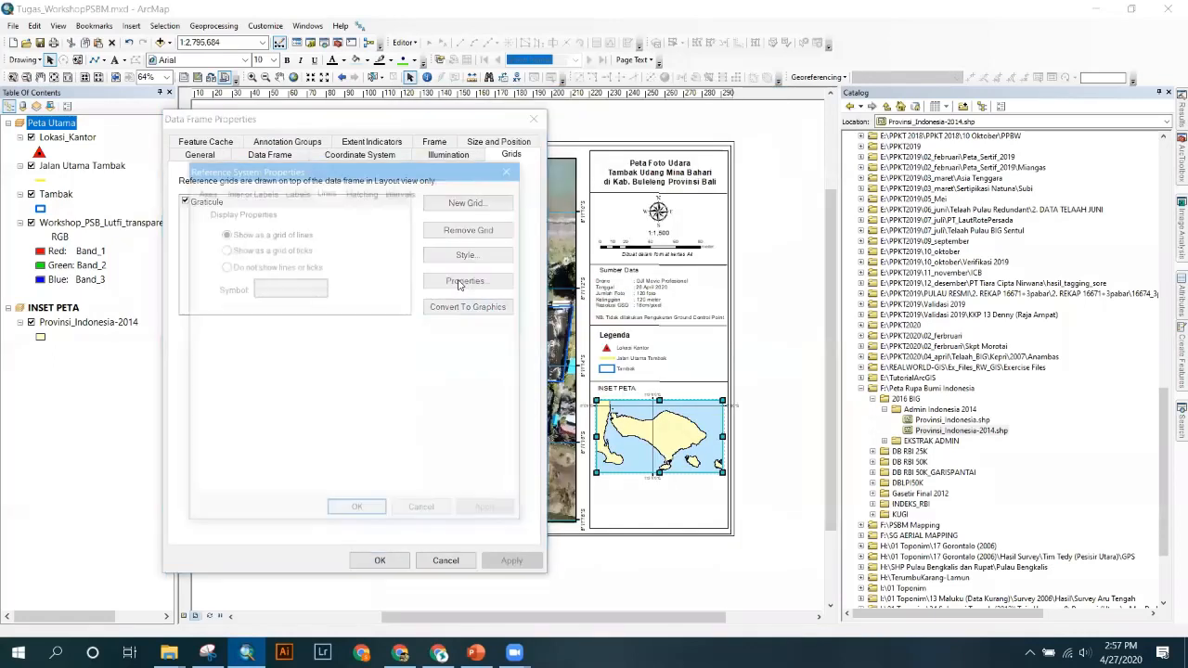
click(399, 191)
text(0)
drag(251, 256, 223, 253)
text(0)
drag(320, 230, 272, 247)
text(3030)
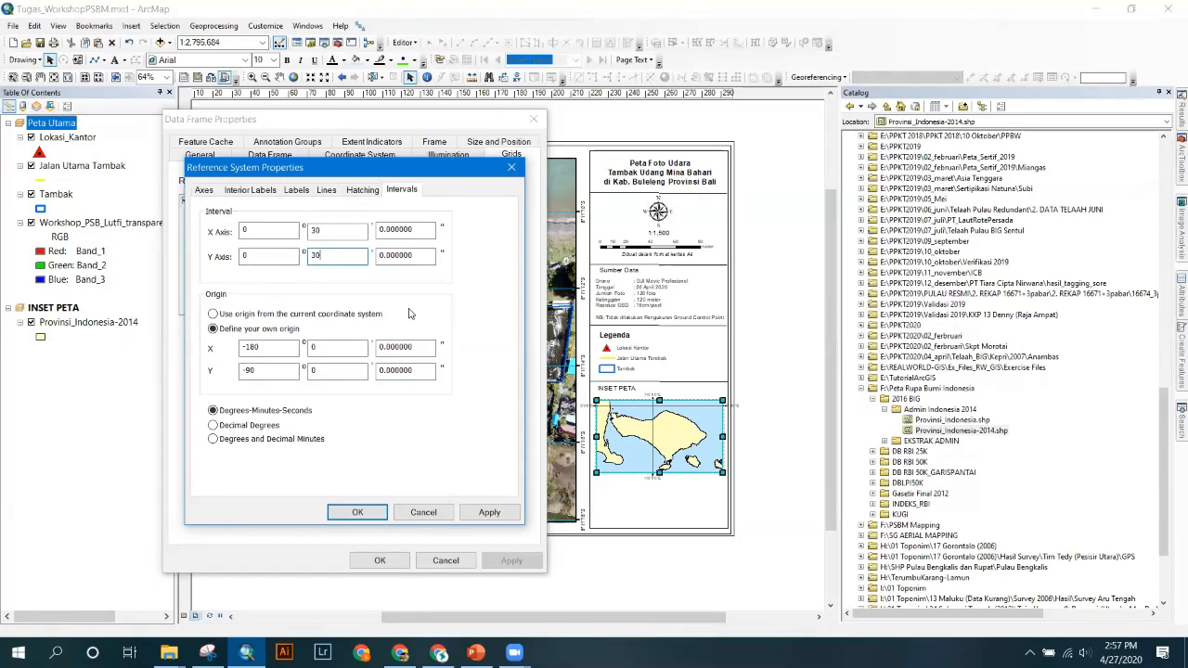
click(497, 512)
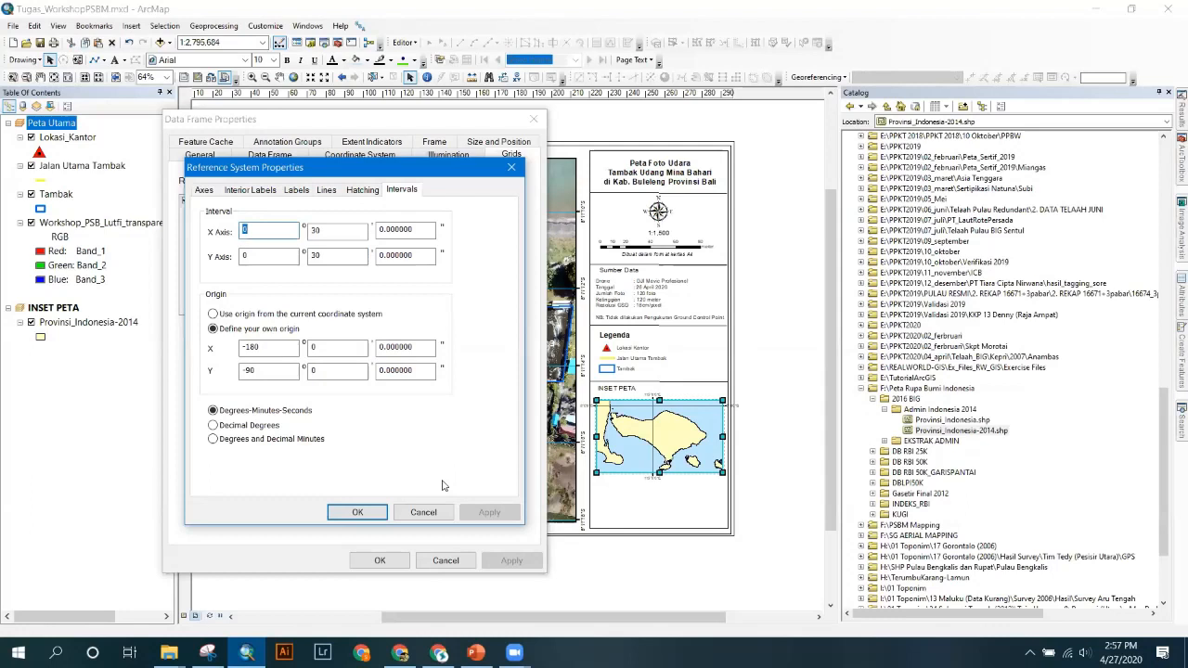
click(370, 516)
click(511, 560)
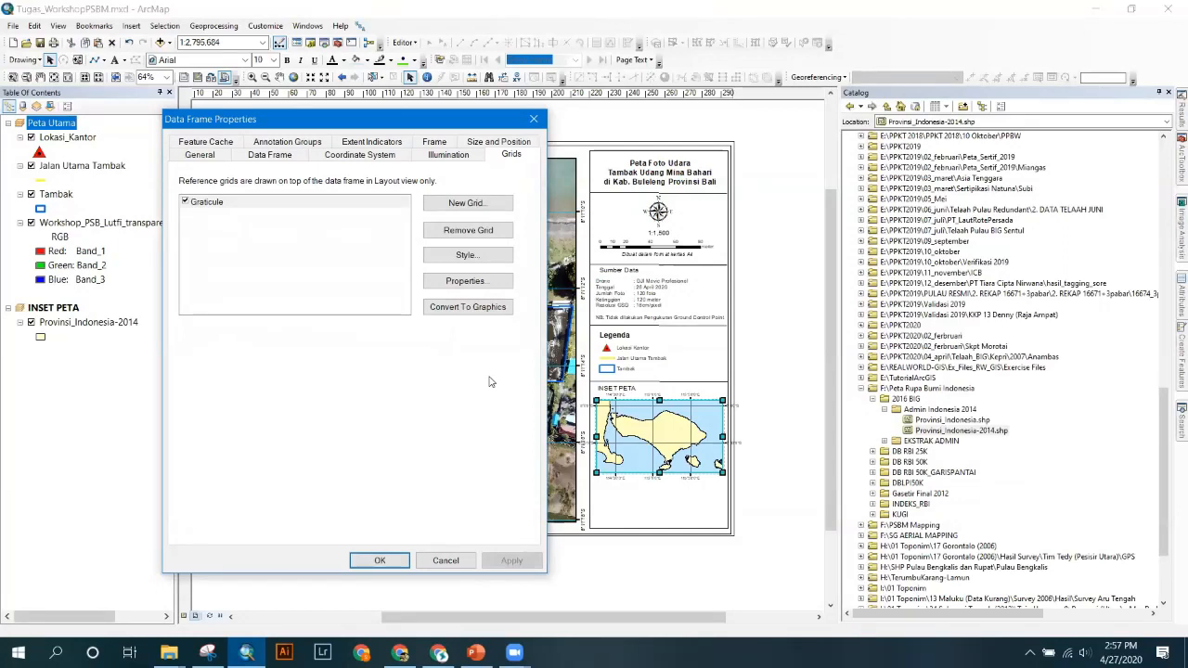
- Orient the left and right labels of the inset graticule vertically and apply the grid
click(465, 281)
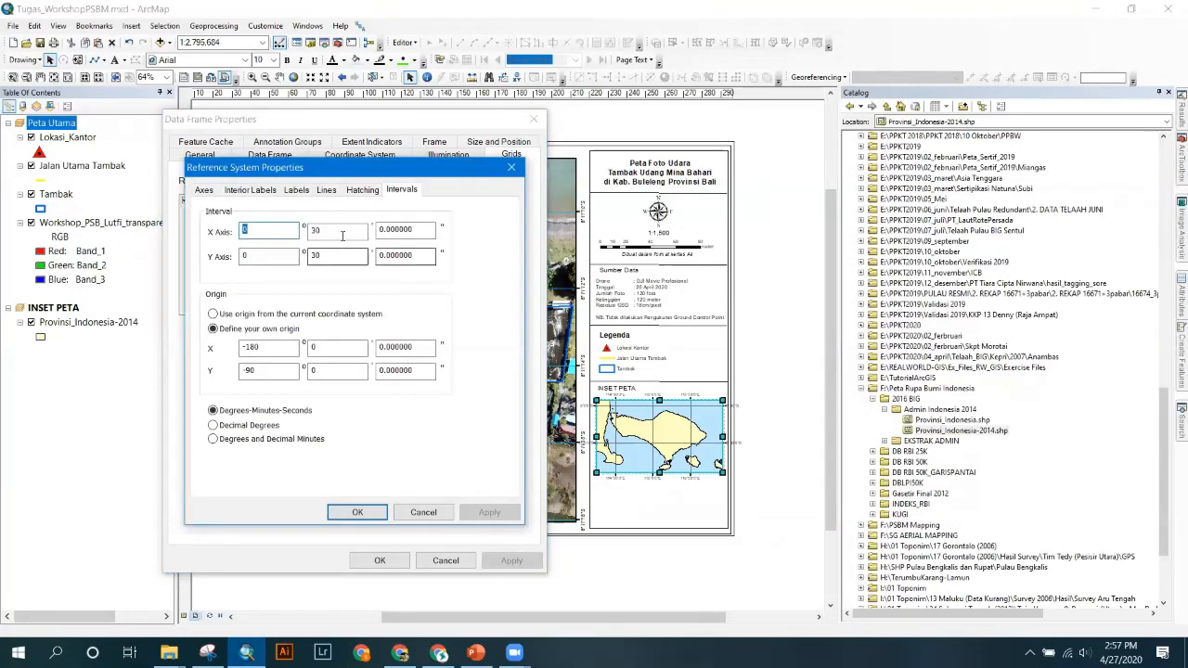
click(298, 190)
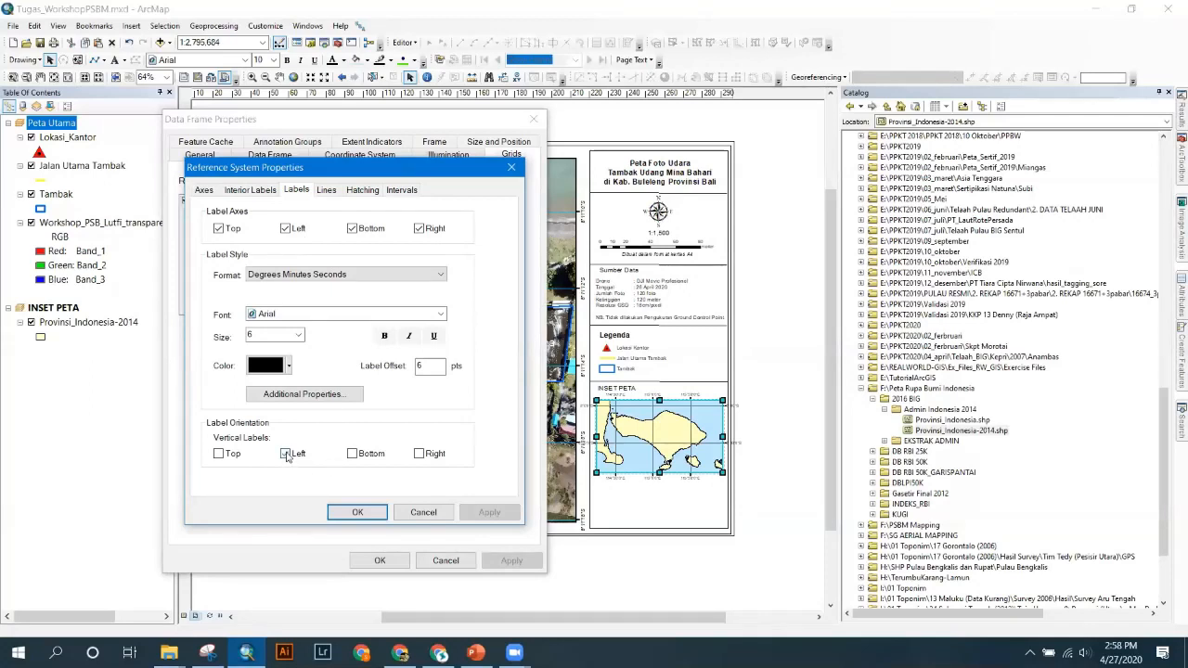
click(357, 512)
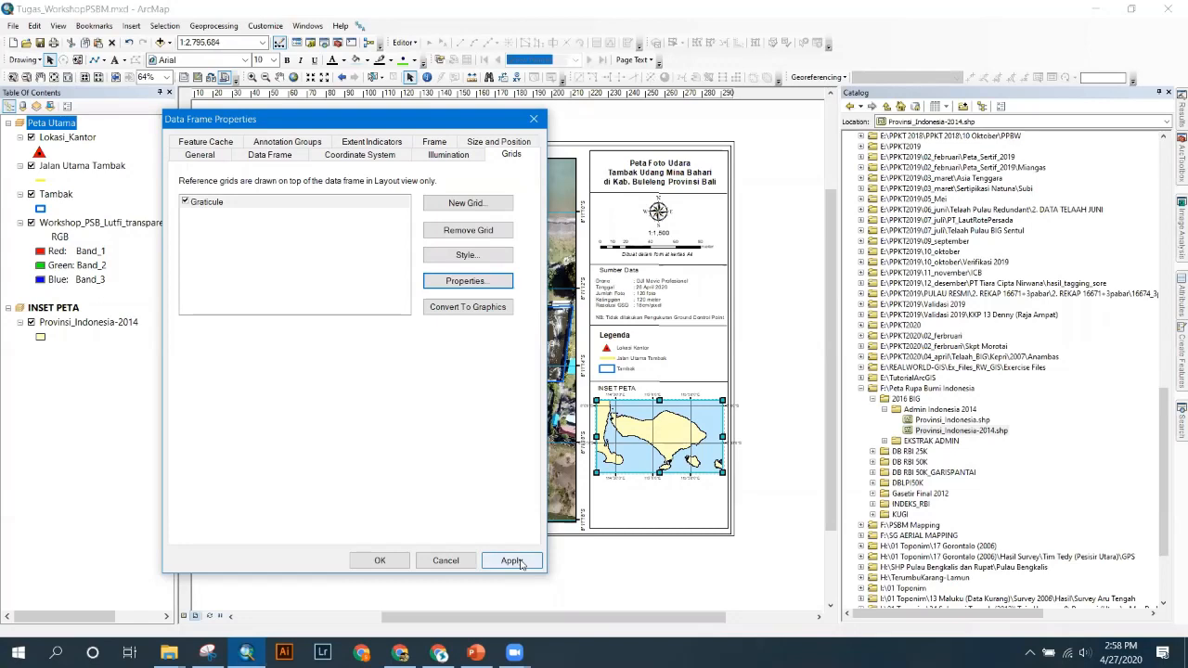
click(513, 561)
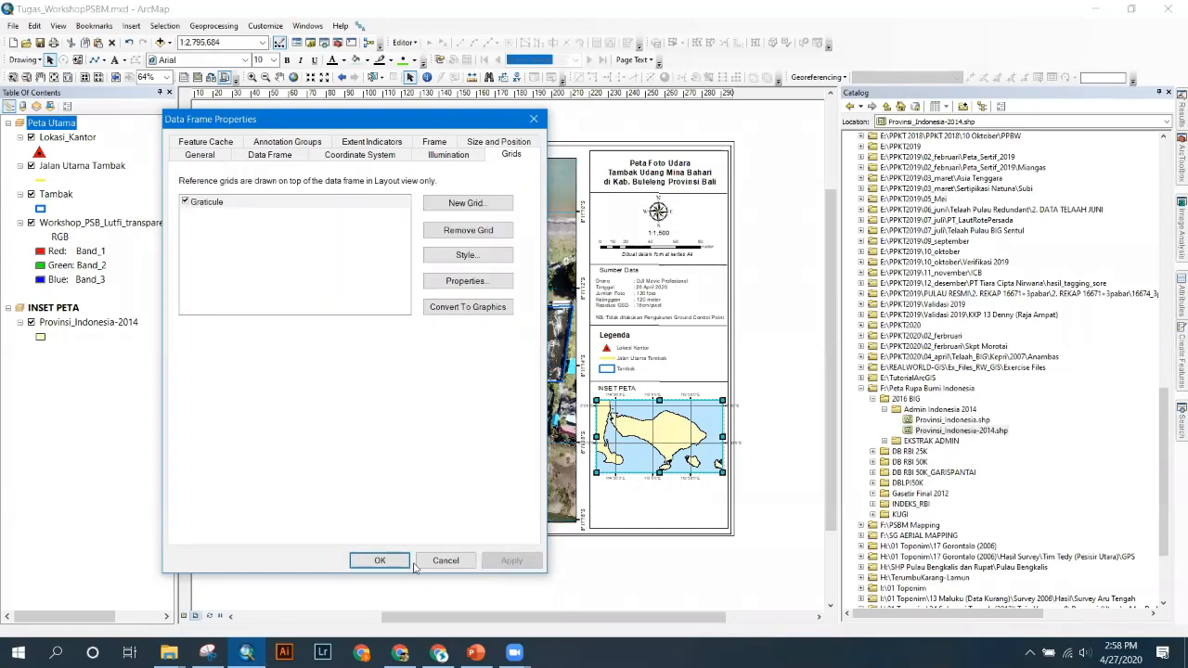
click(397, 560)
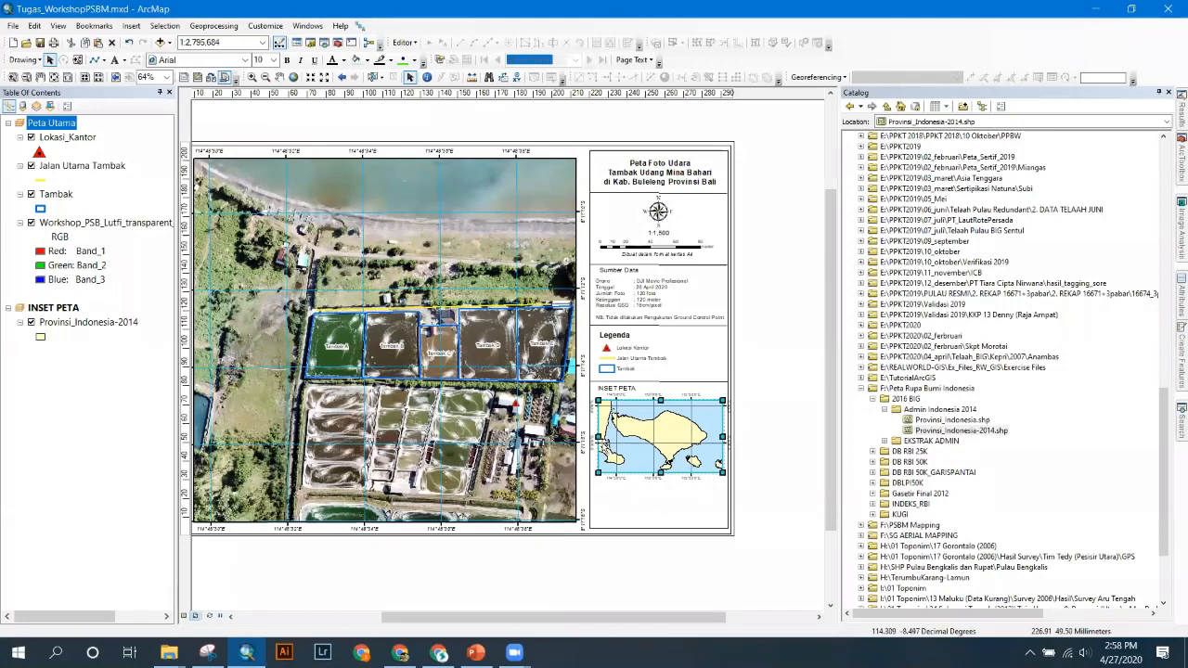
- Narrow the inset map frame from both sides so its grid labels fit inside the side panel
click(609, 440)
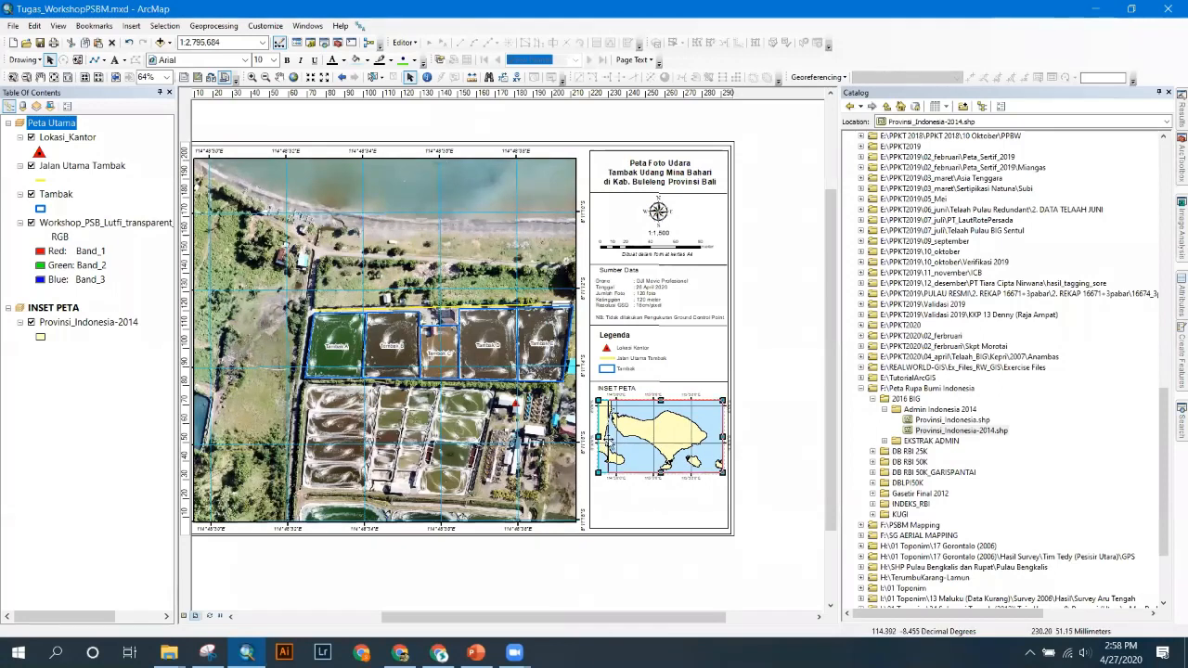
click(721, 443)
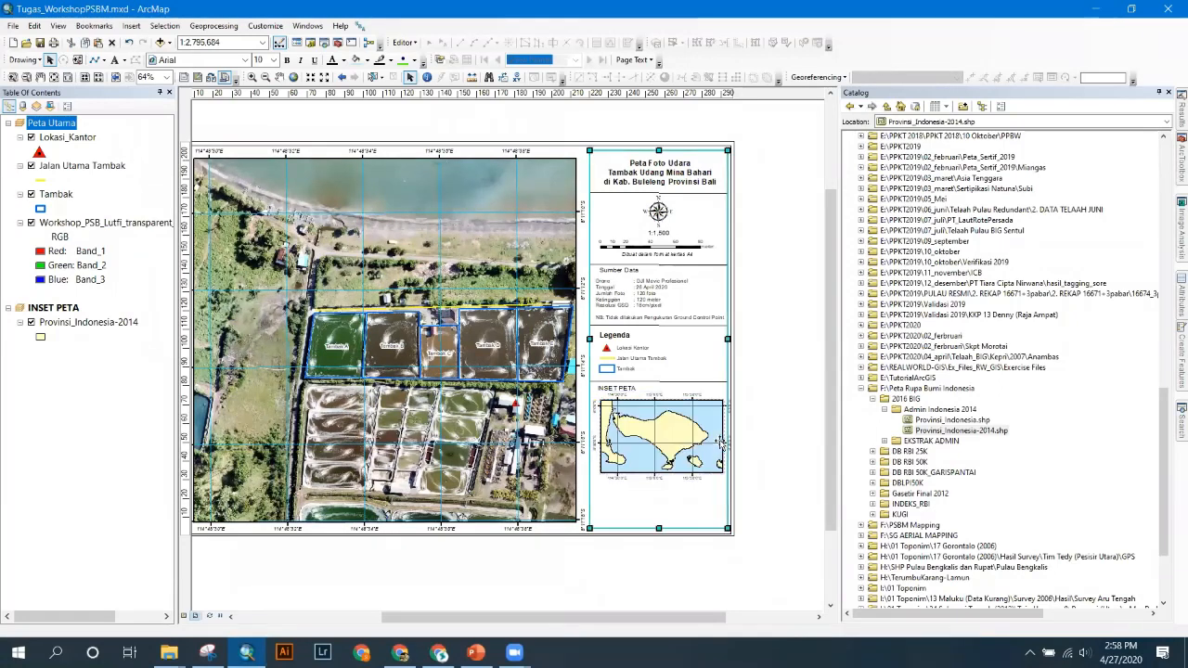
click(721, 442)
drag(722, 436, 716, 437)
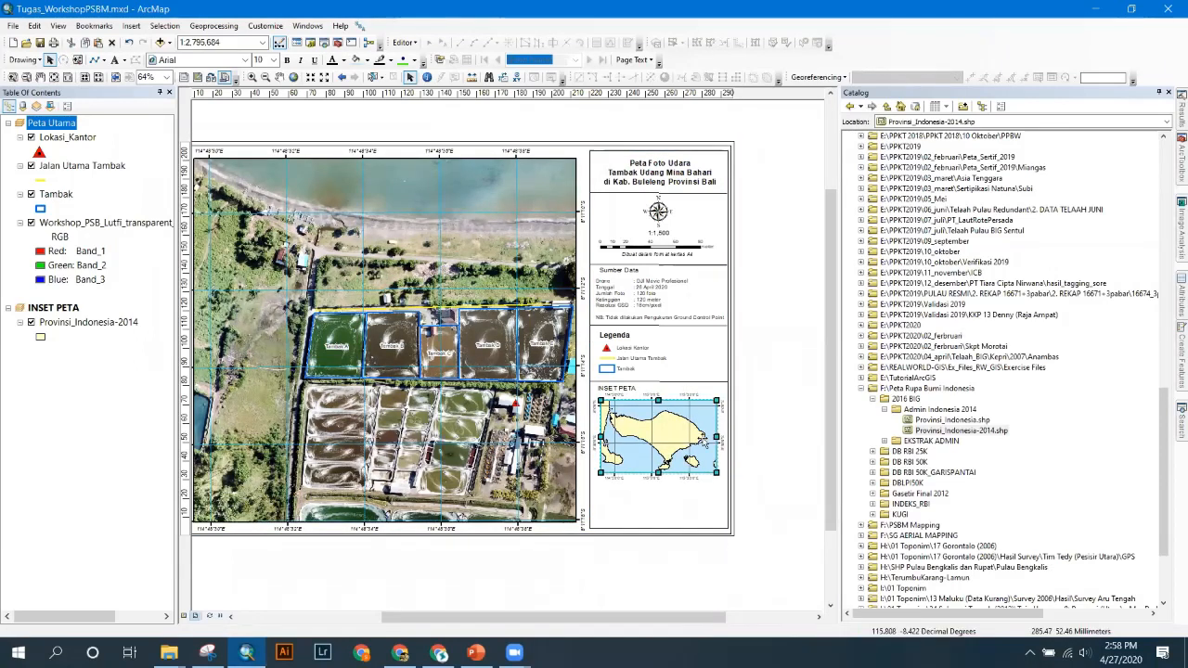
click(663, 483)
click(760, 426)
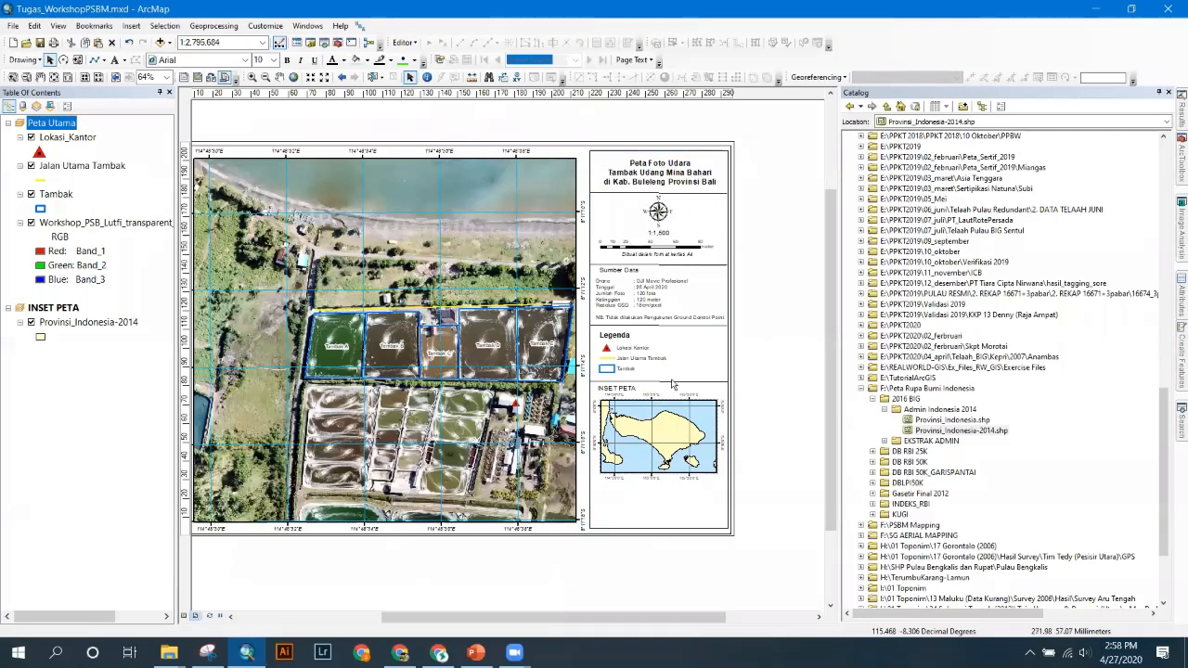
- Add an extent indicator for the Peta Utama data frame to the inset map, using simple extent
click(668, 419)
right_click(668, 421)
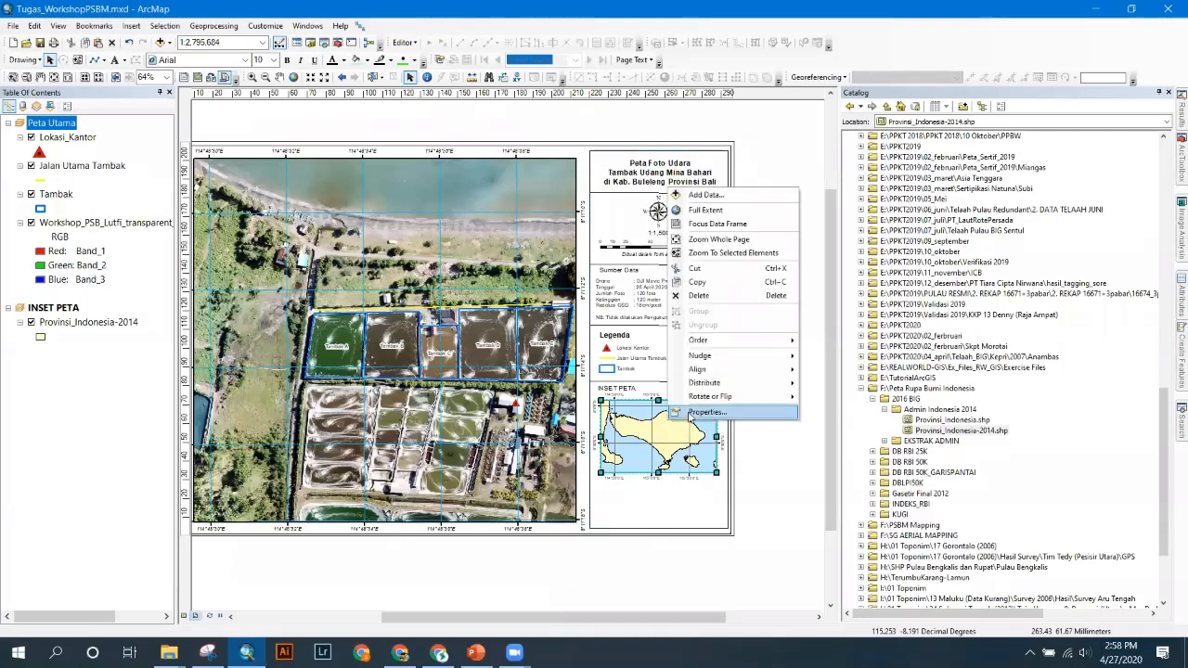
click(705, 412)
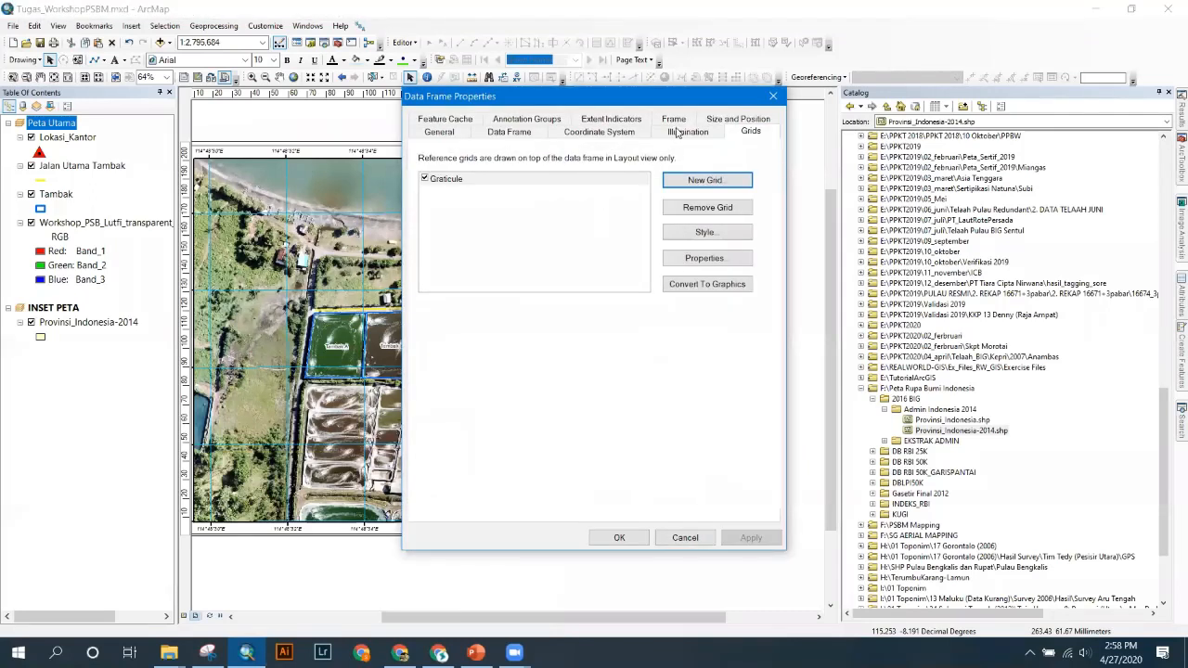
click(628, 125)
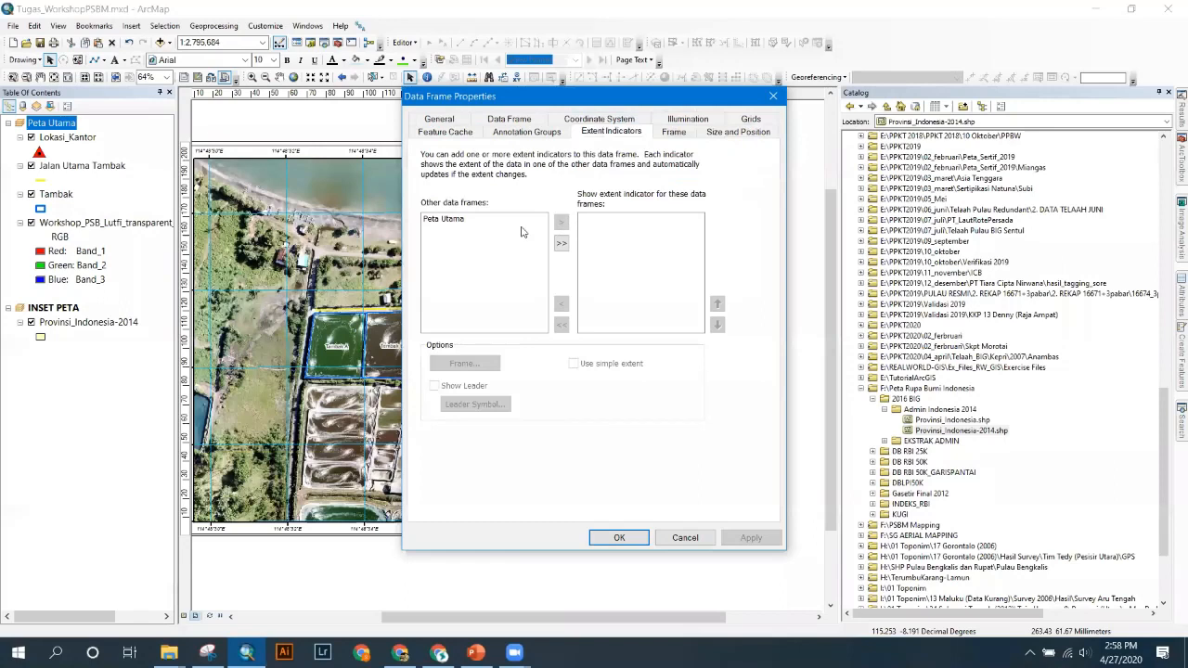
click(448, 221)
click(560, 223)
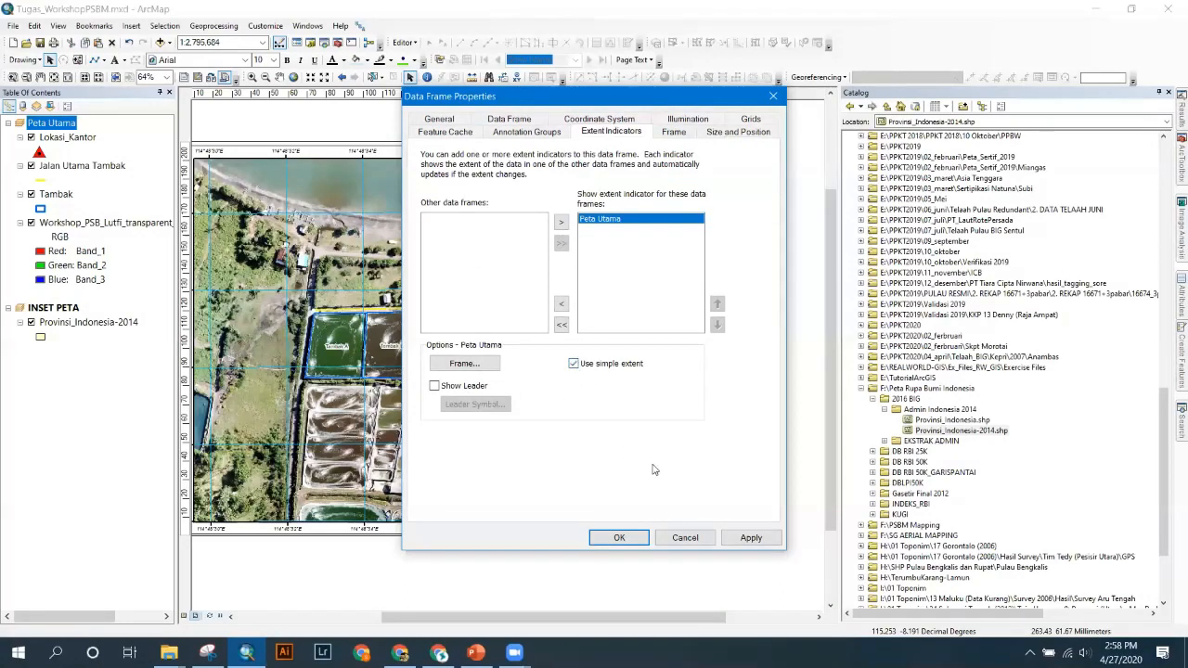
click(751, 538)
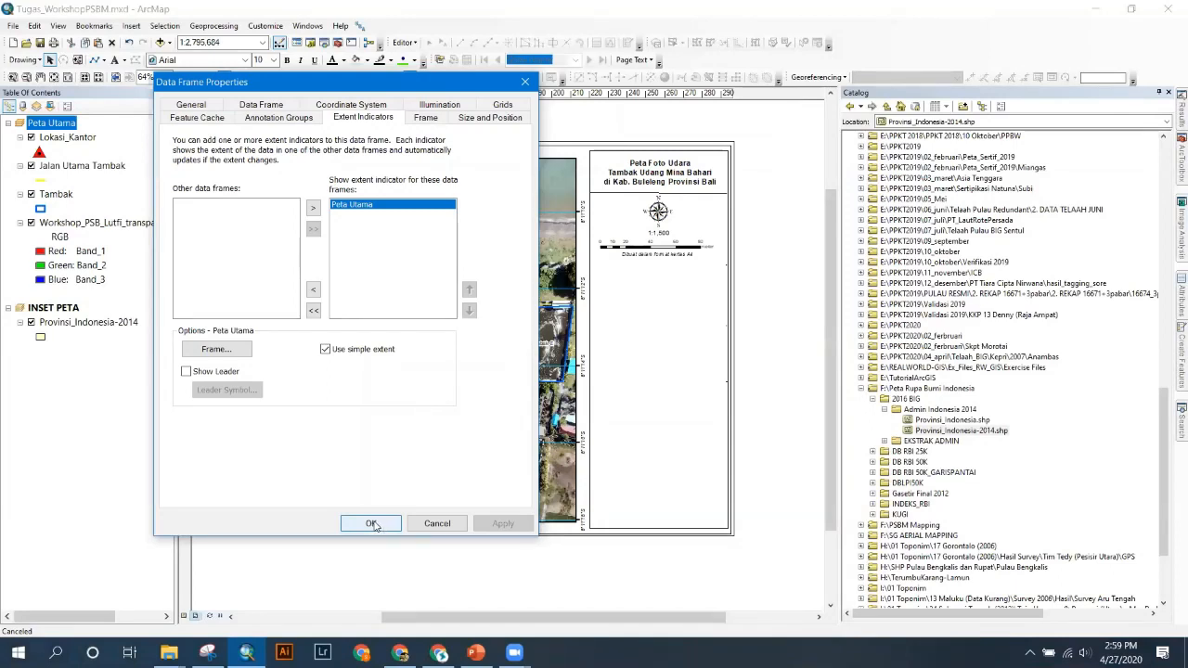
click(371, 523)
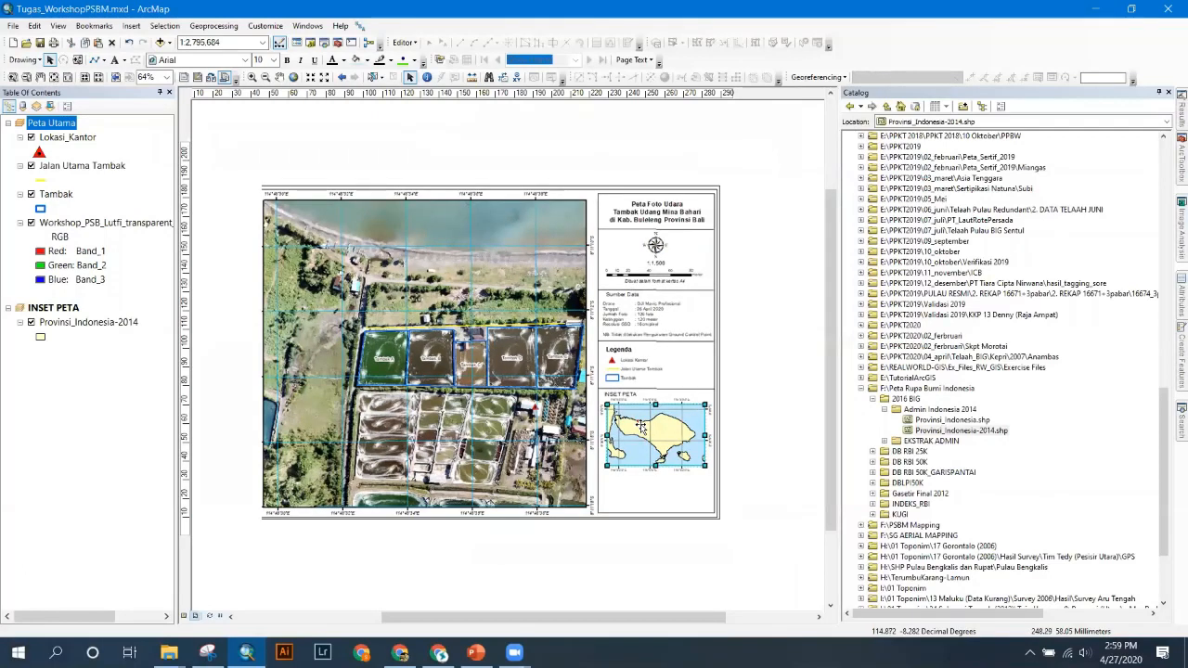
- Duplicate the divider line above the INSET PETA heading and place the copy just below the inset map
scroll(640, 430, down, 1)
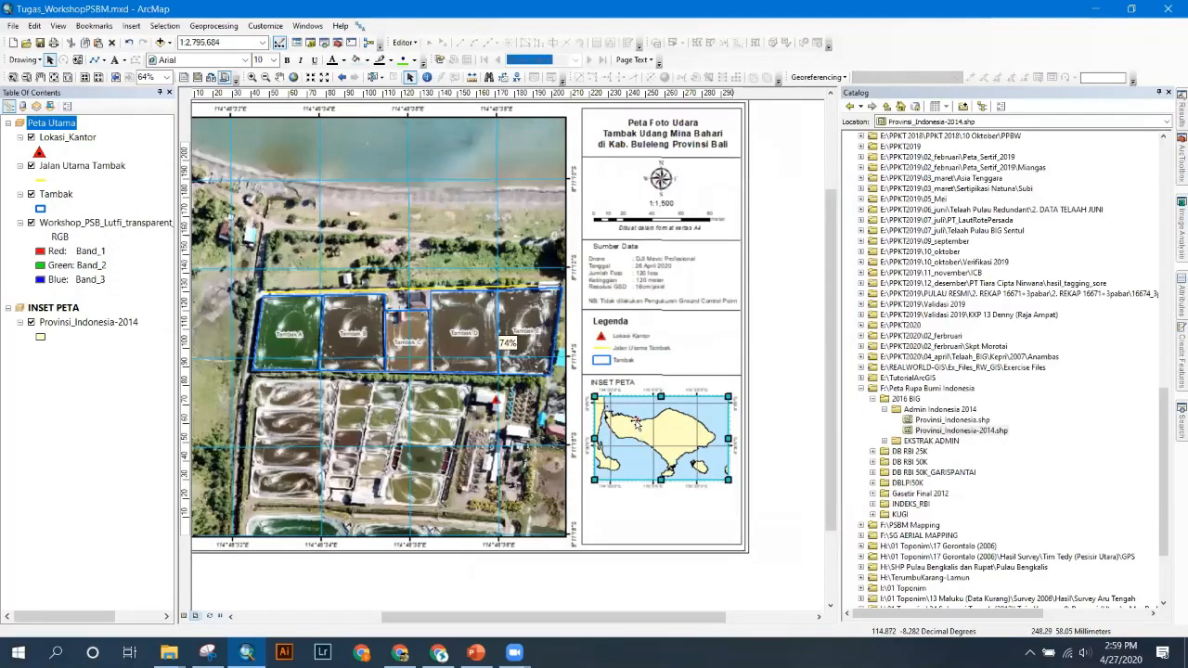
click(657, 375)
key(ctrl+c)
key(ctrl+v)
drag(702, 390, 688, 502)
- Check the Contoh sample layout slide in PowerPoint, then place a copy of the Sumber Data heading in ArcMap below the inset's lower divider
click(475, 652)
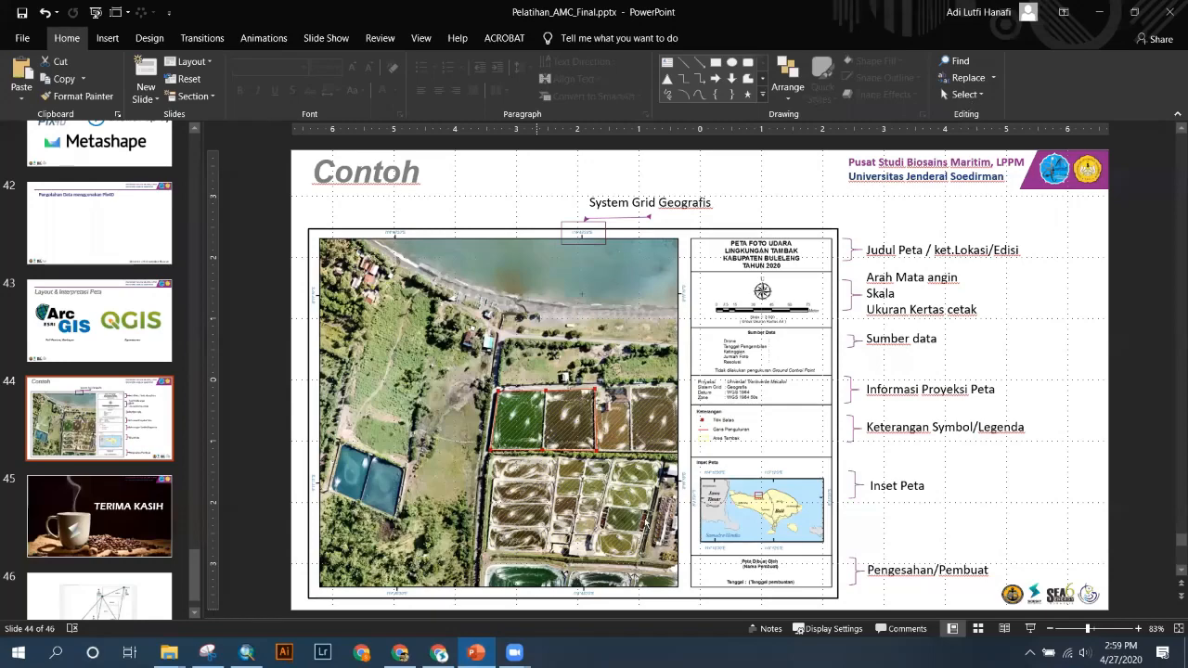
key(alt+Tab)
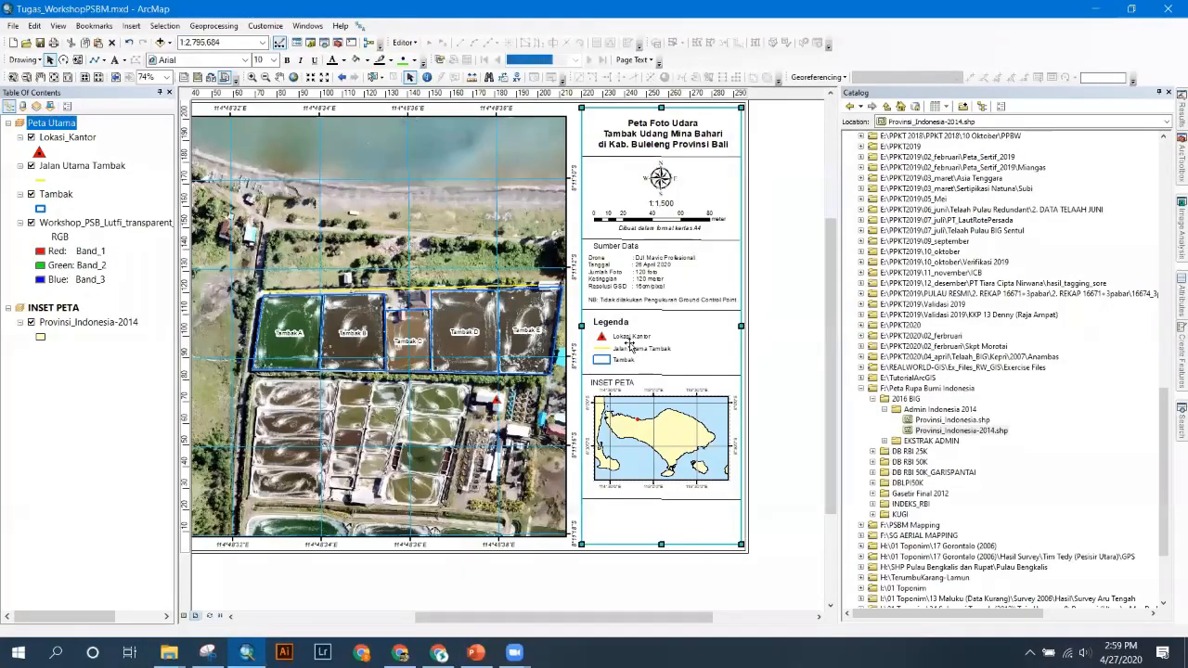
click(618, 245)
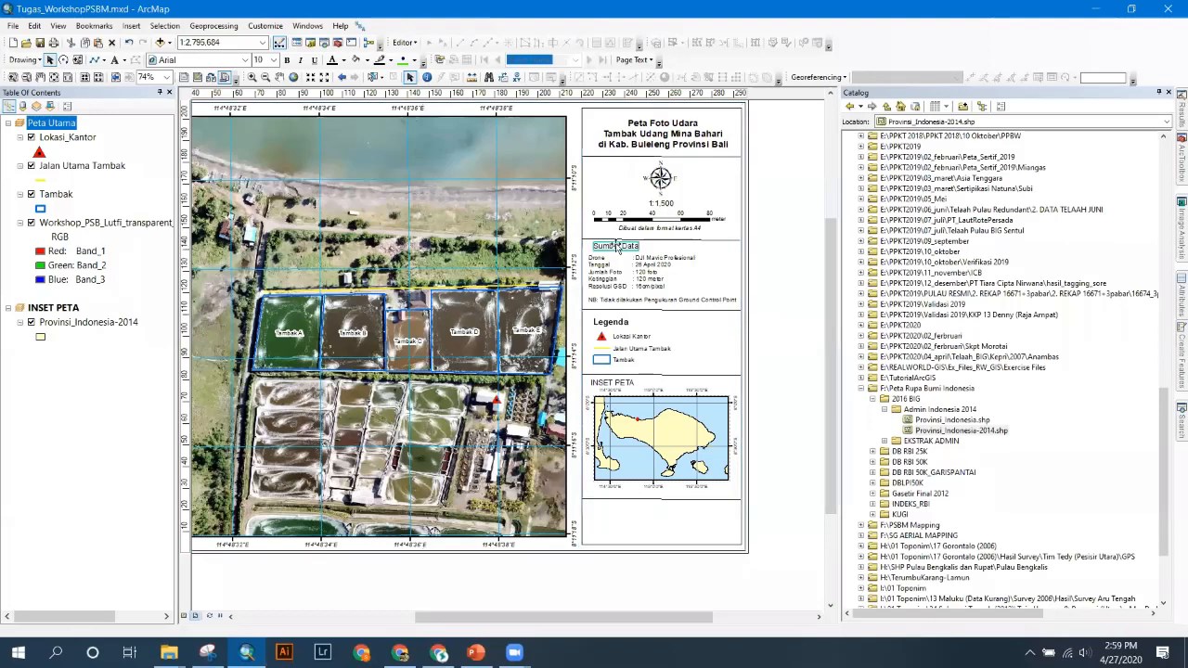
key(ctrl+c)
key(ctrl+v)
drag(629, 259, 659, 538)
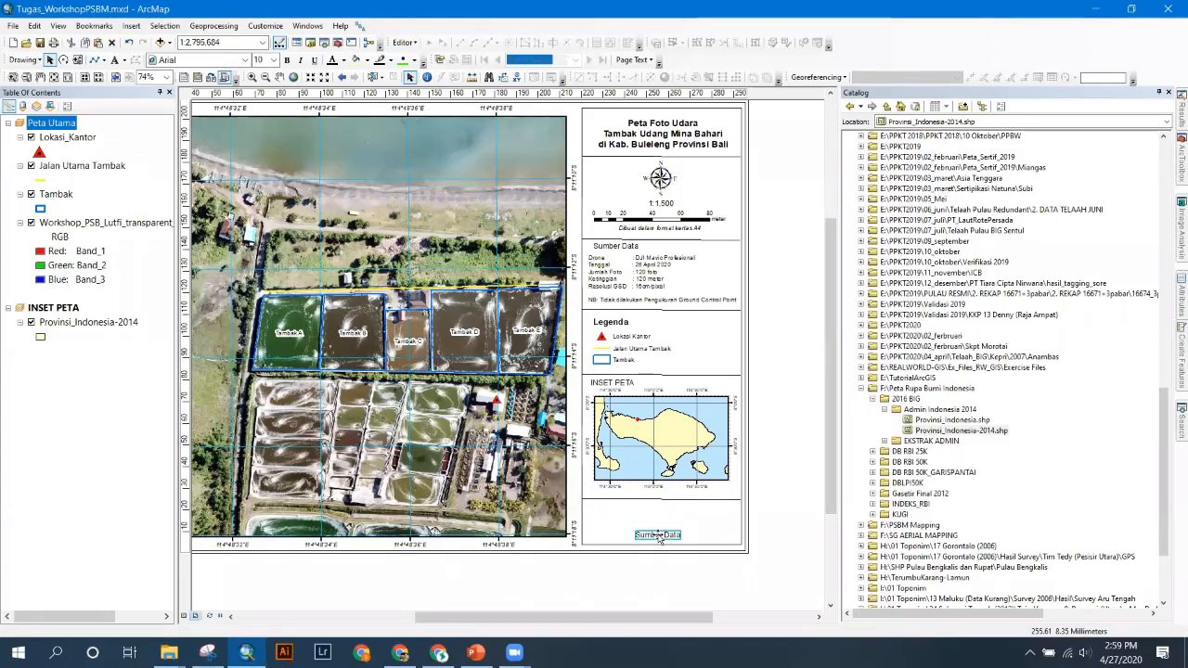
key(ctrl+v)
drag(659, 509, 660, 510)
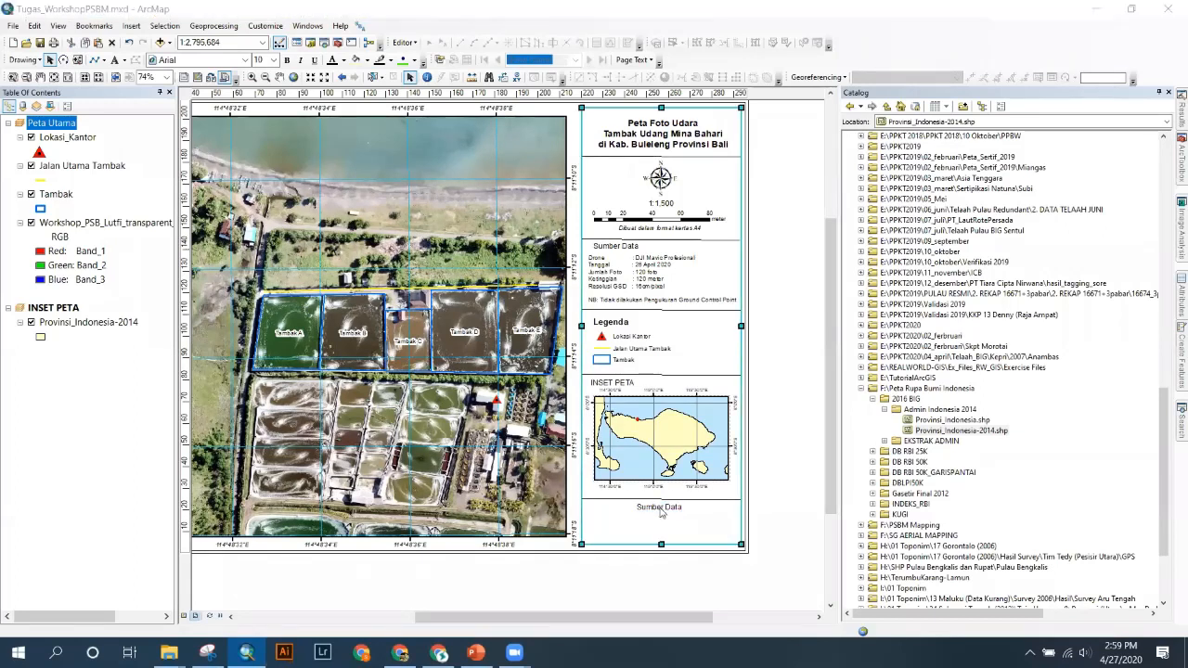
- Replace the copied heading's text with centred Nama and Domisili lines giving the mapmaker's full name and home city
double_click(660, 510)
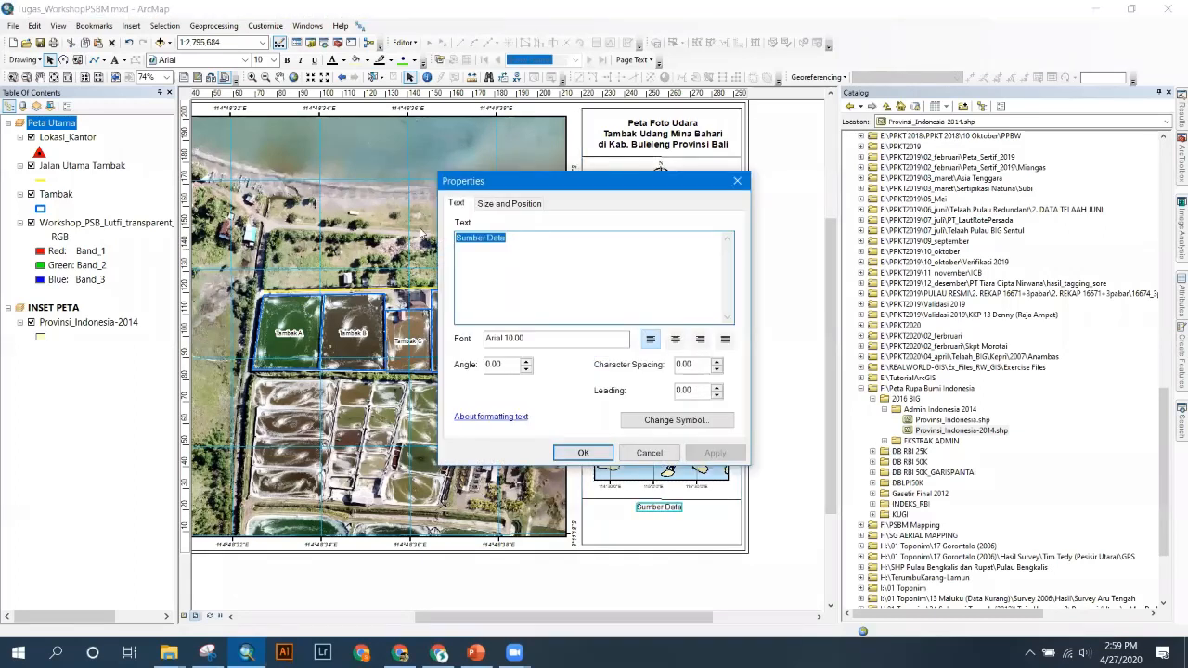
text(Nama  Adi Lutfi Hanafi)
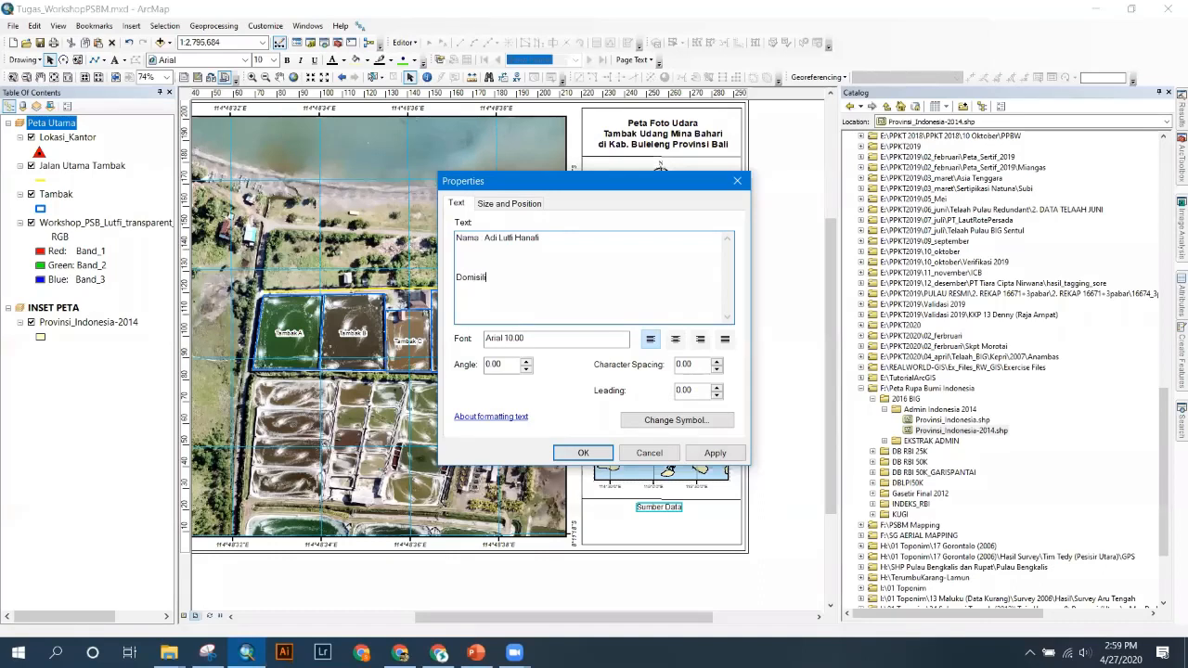
text(: Bandung)
key(ctrl+a)
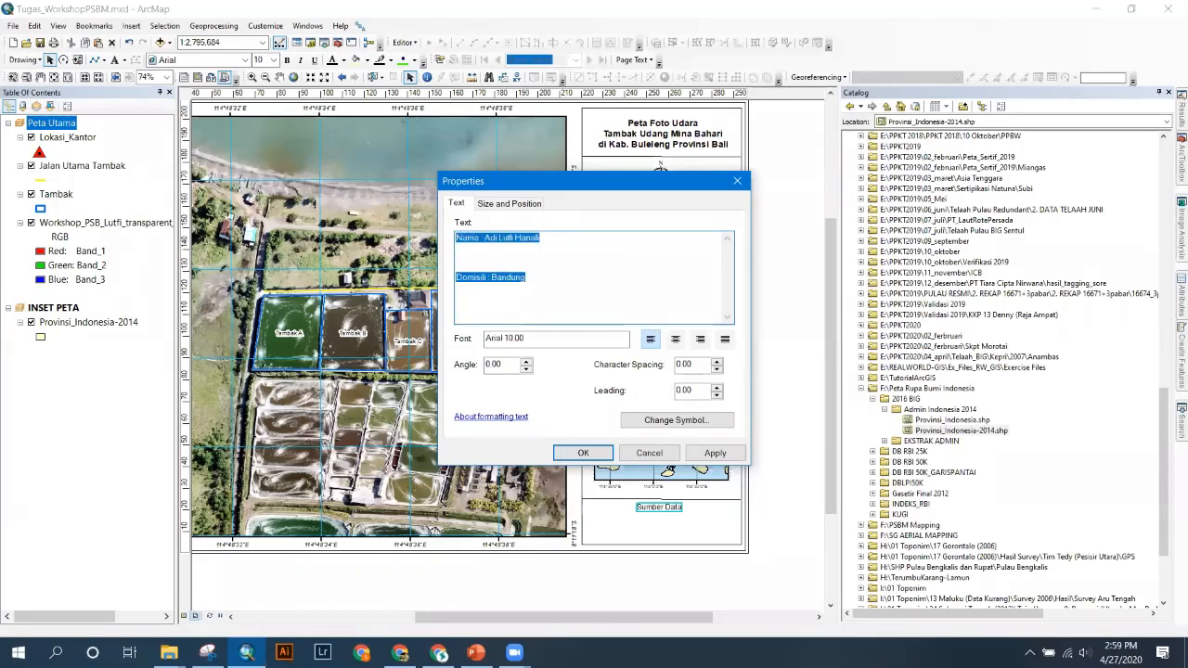
click(675, 340)
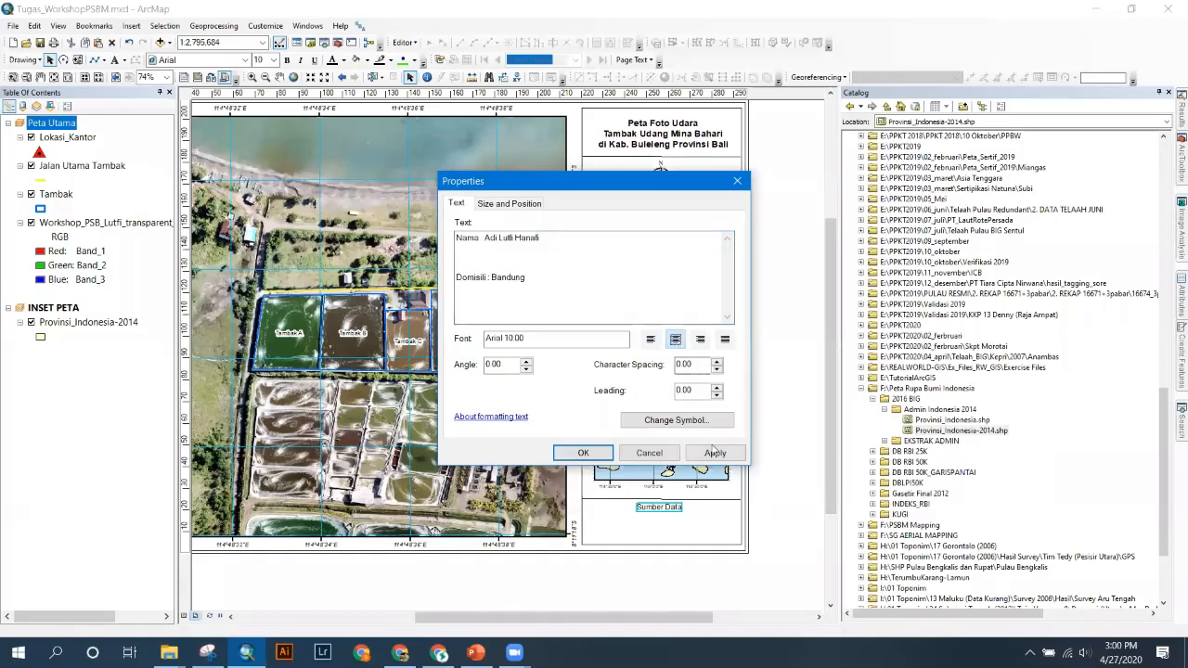
click(583, 453)
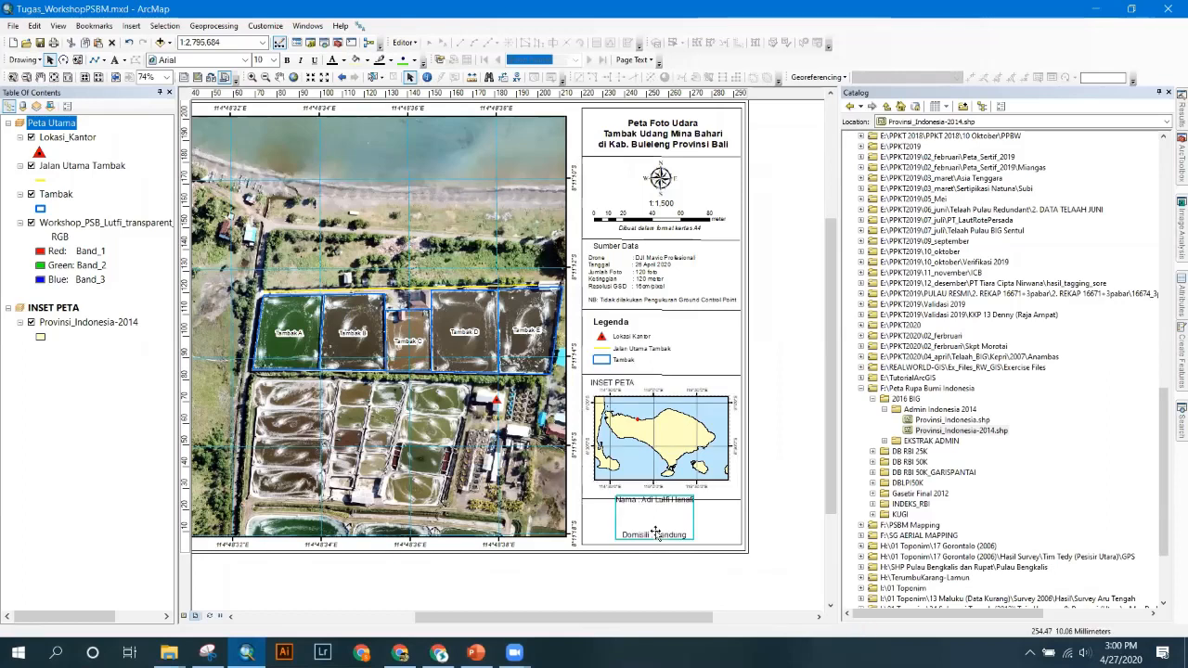
- Remove one blank line between the Nama and Domisili lines in the mapmaker text and apply the change
double_click(655, 532)
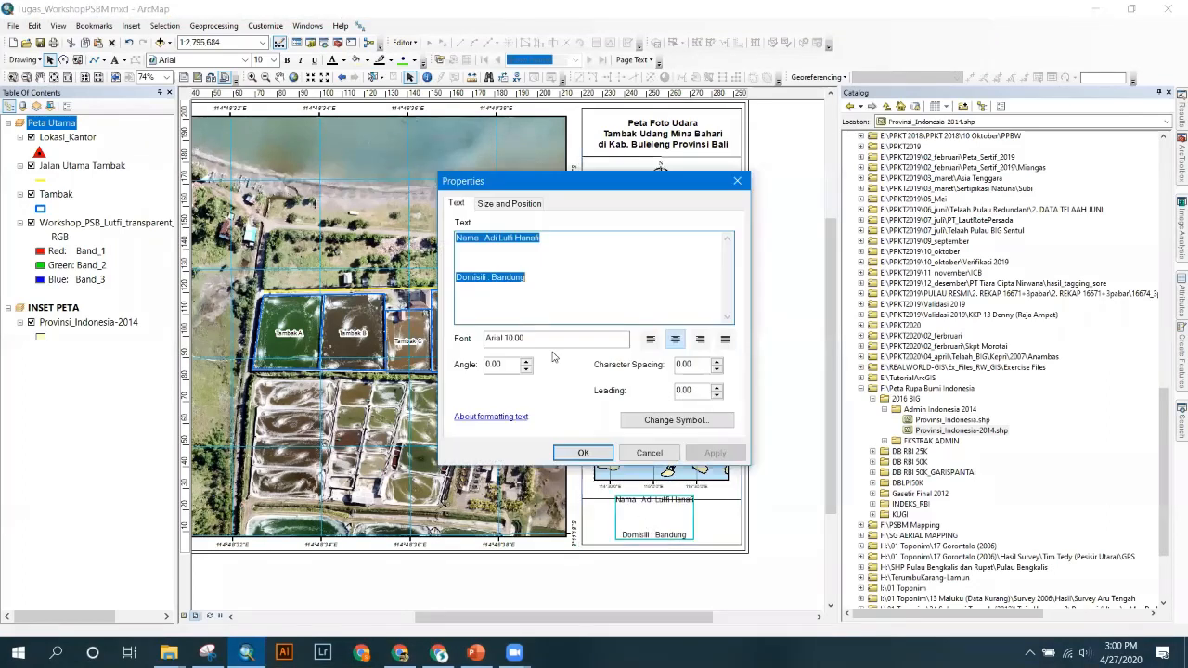
click(493, 253)
key(BackSpace)
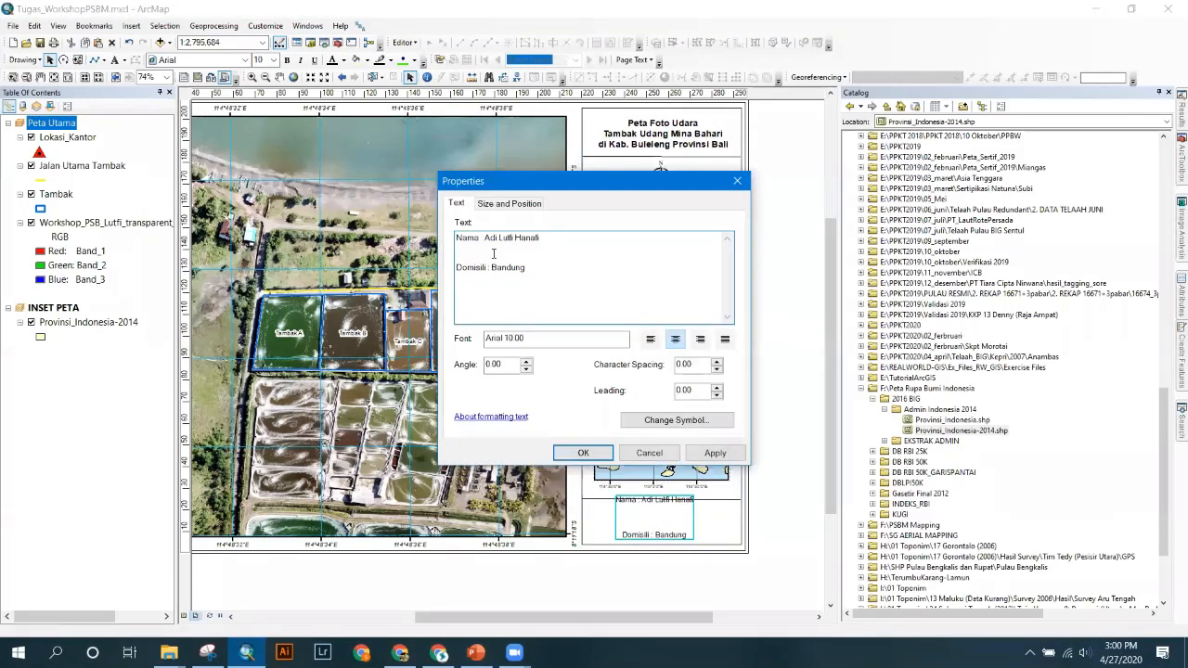
click(715, 453)
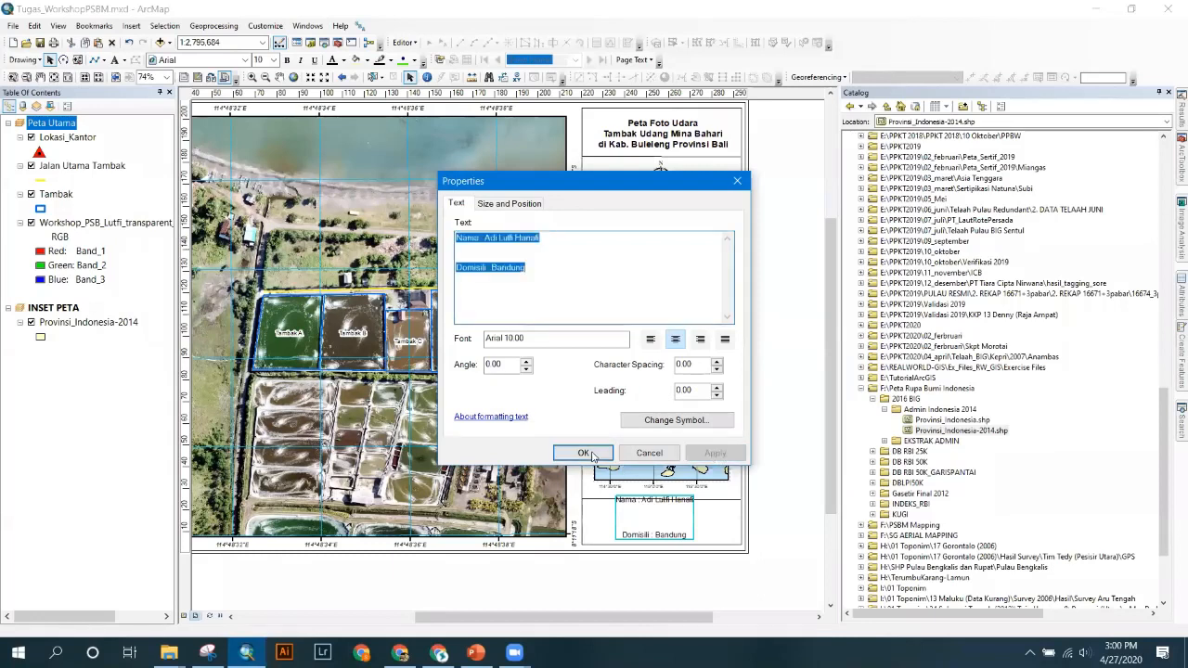
- Close the text properties and make the name and domicile text below the inset map bold
click(583, 453)
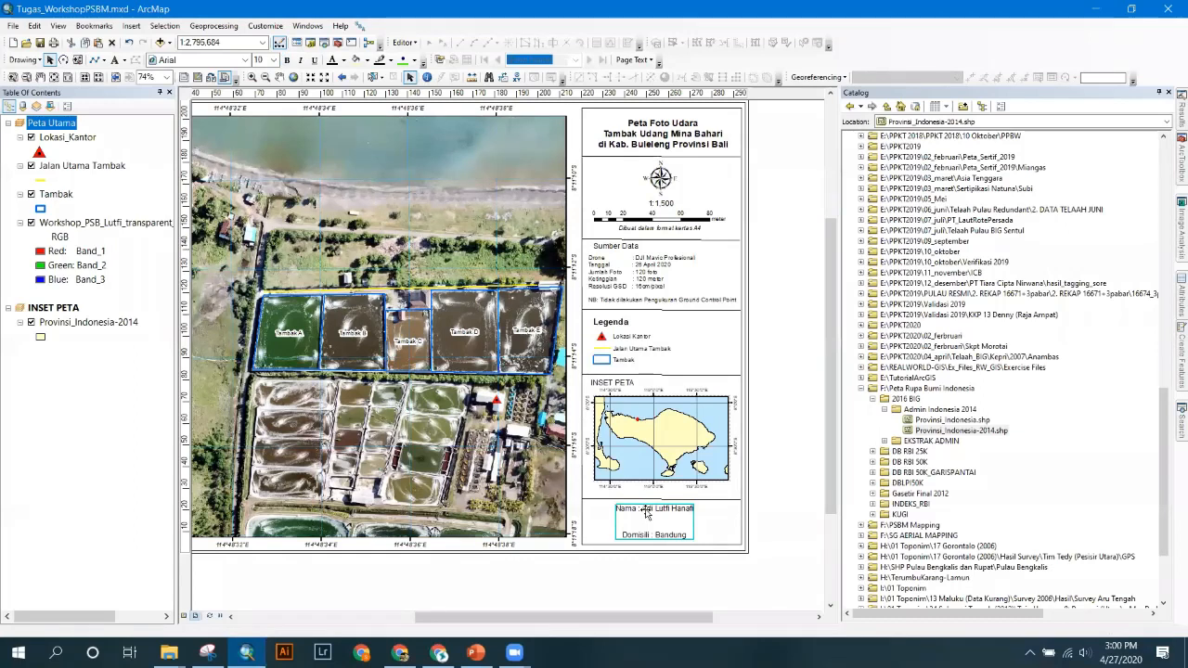
key(ctrl+b)
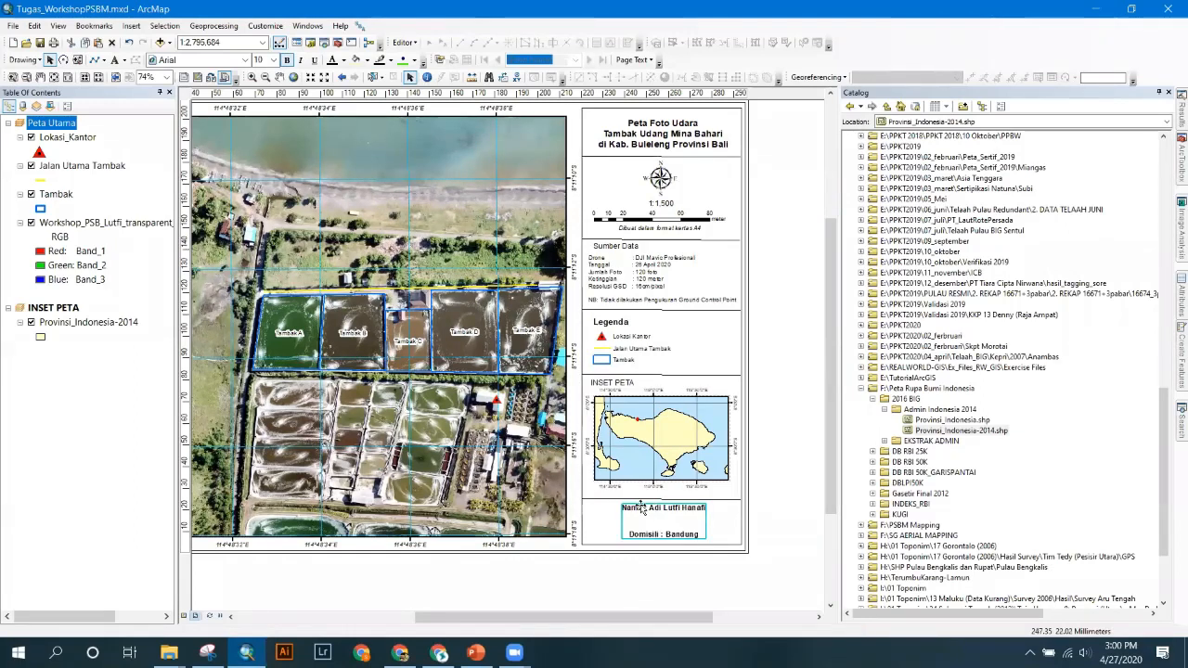
- Set the map title's font size to 10 and shift it toward the right edge of the title box
click(661, 143)
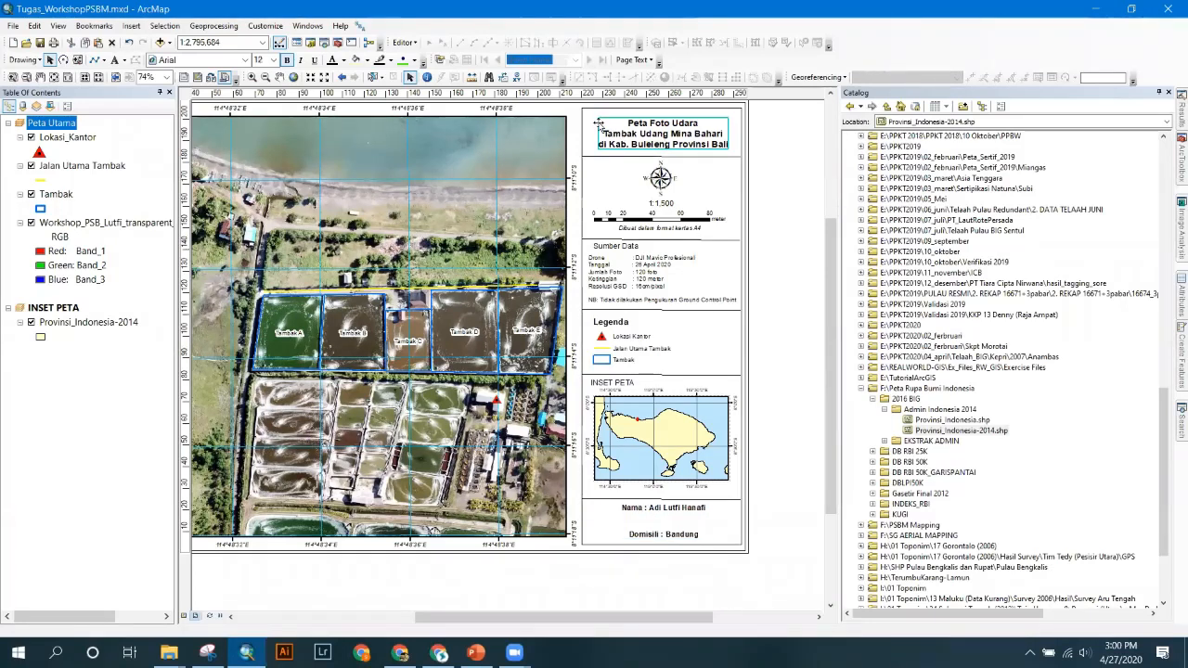
click(273, 61)
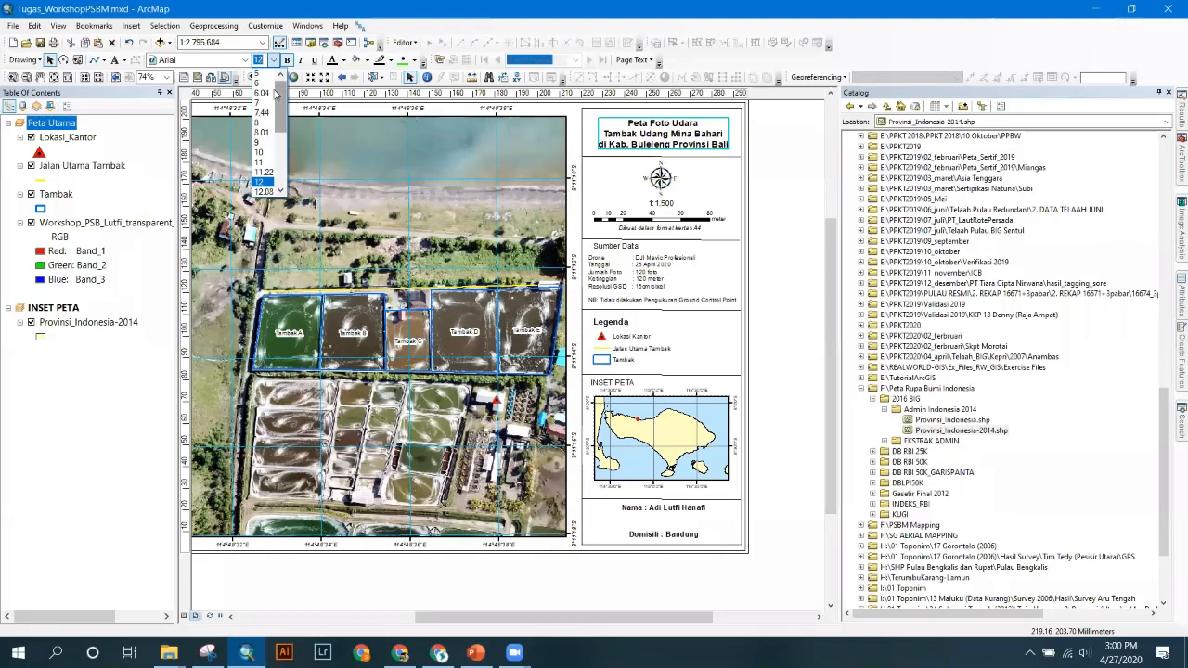
click(262, 122)
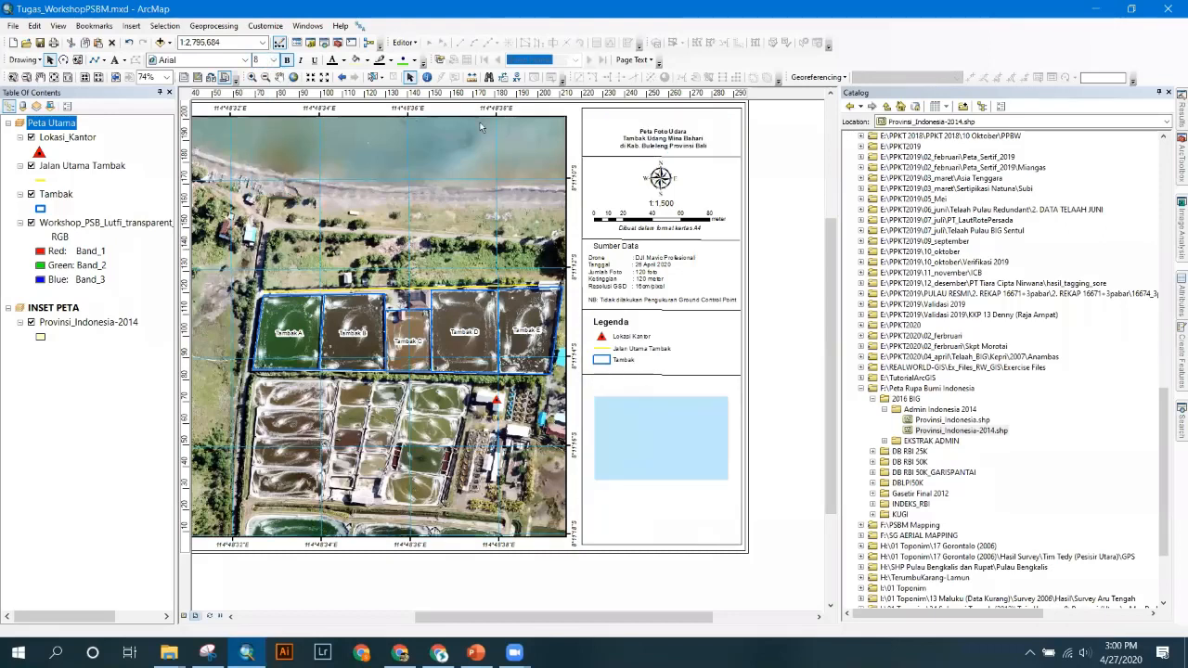
click(273, 59)
click(283, 131)
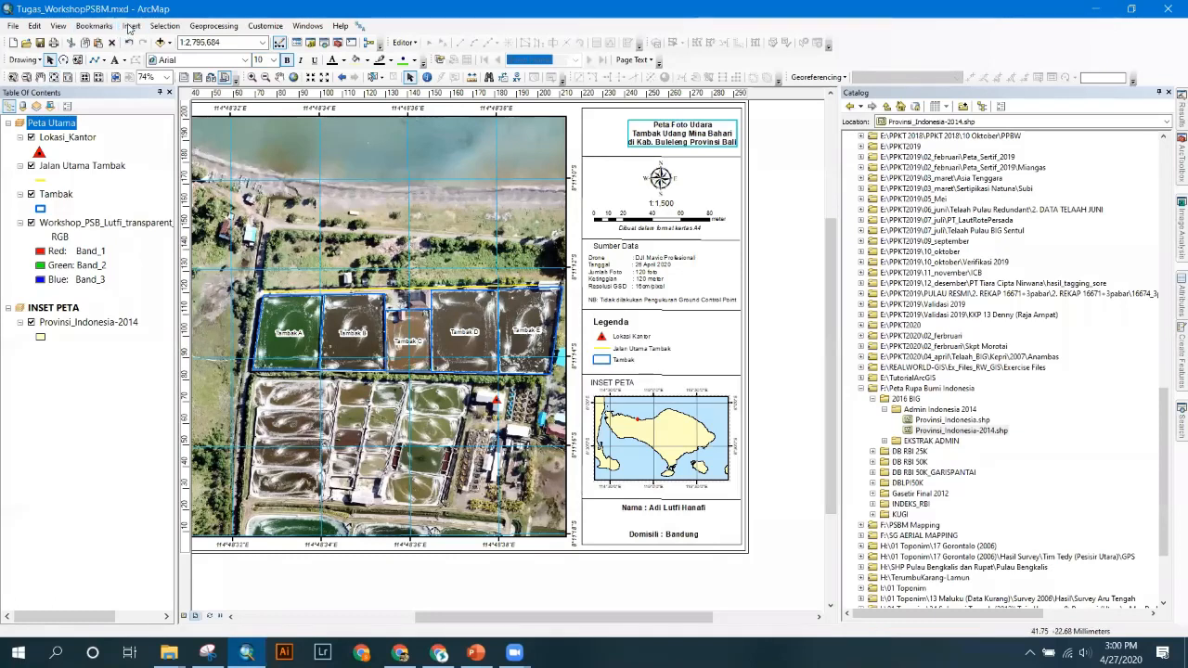
- Try inserting the picture logo_PSBM).png from the Pelatihan2020 folder, then remove it from the layout
click(131, 26)
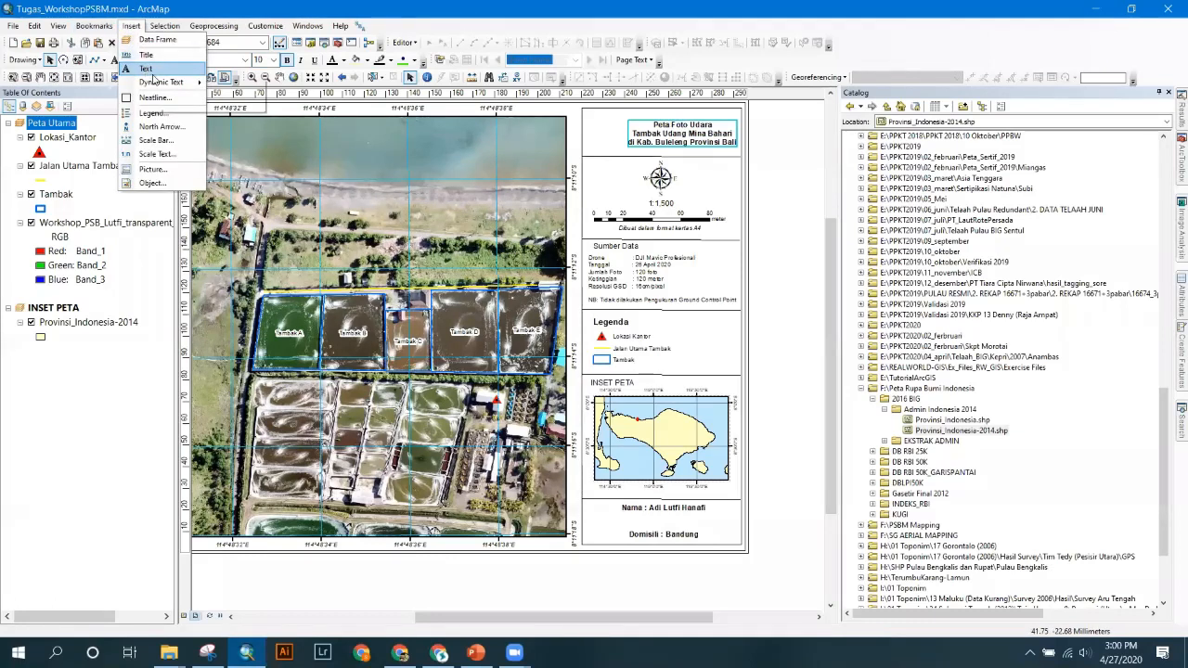
click(153, 170)
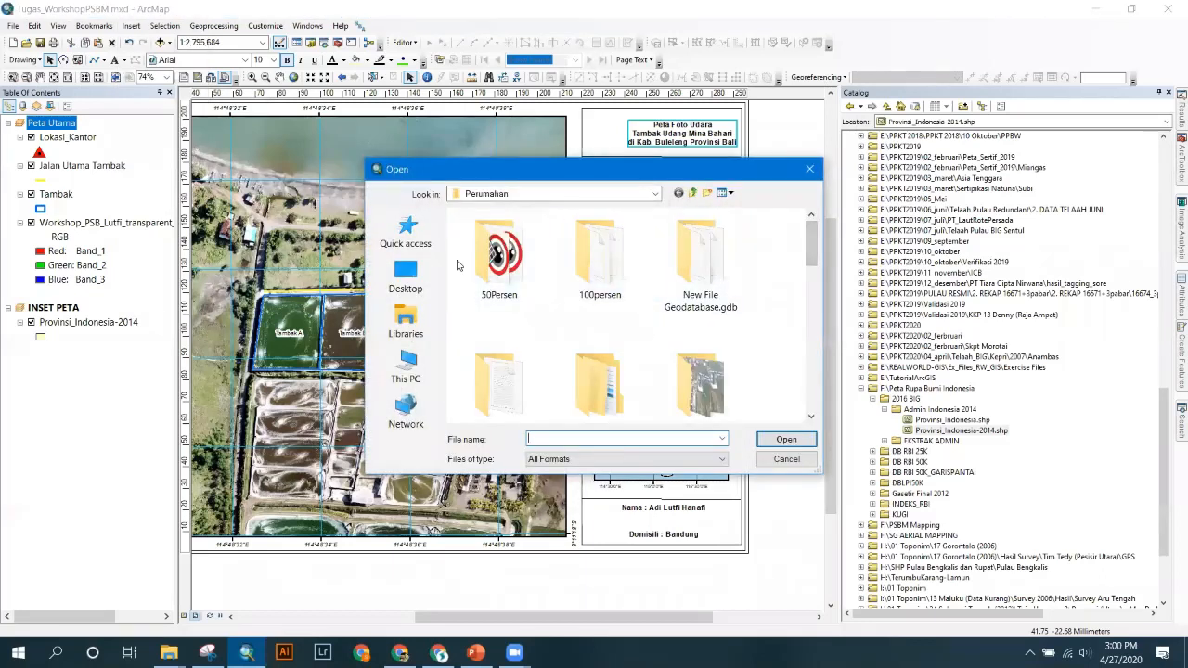
click(415, 229)
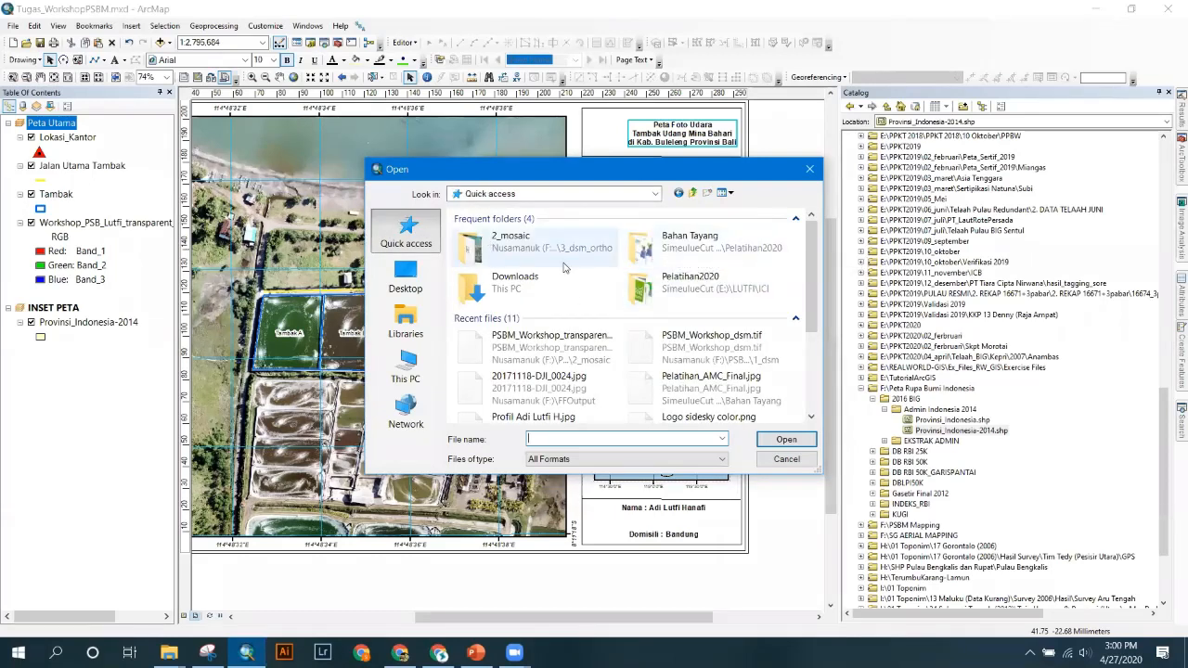
double_click(700, 293)
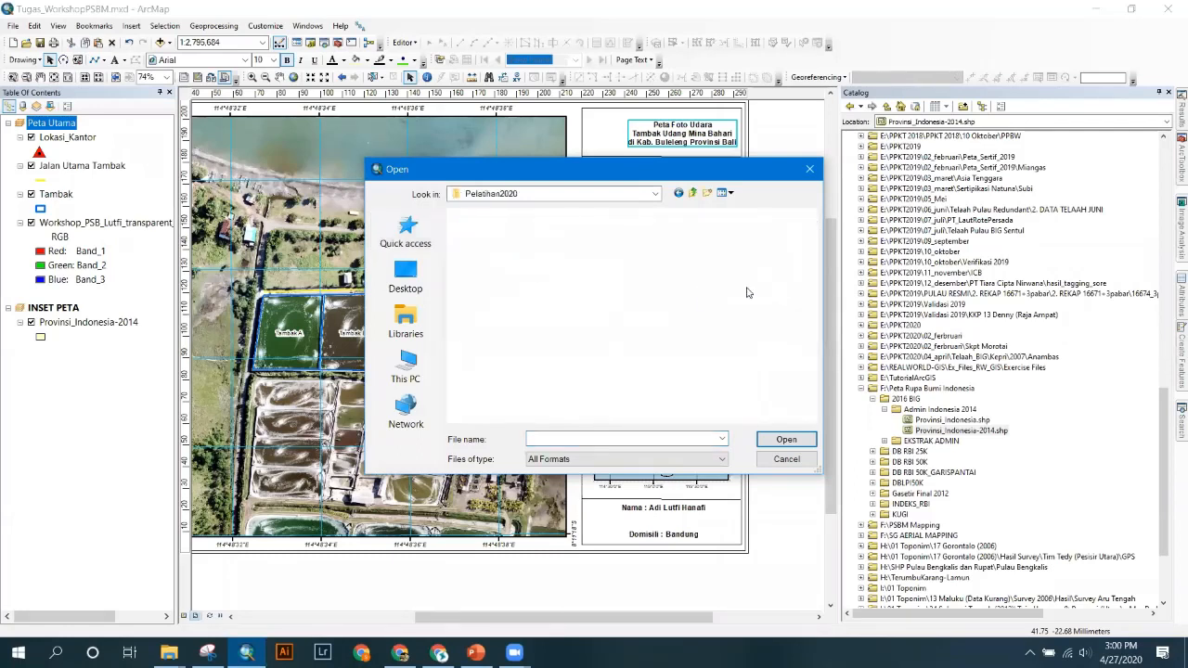
scroll(622, 306, down, 5)
scroll(637, 327, down, 2)
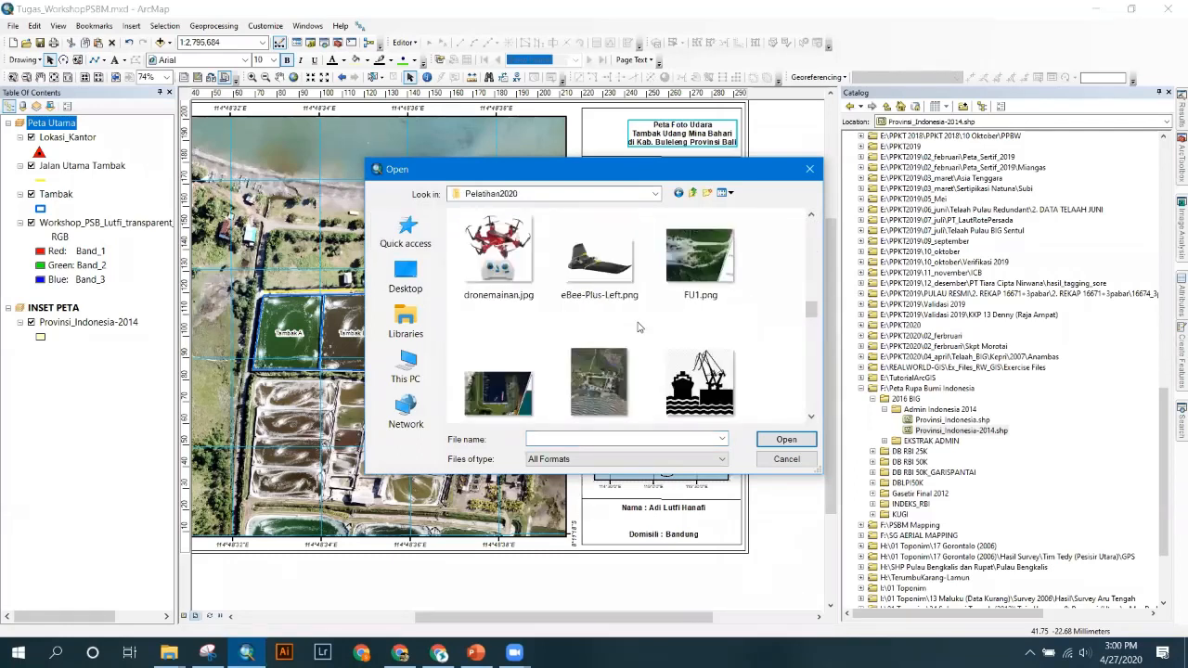
scroll(637, 327, down, 2)
click(498, 269)
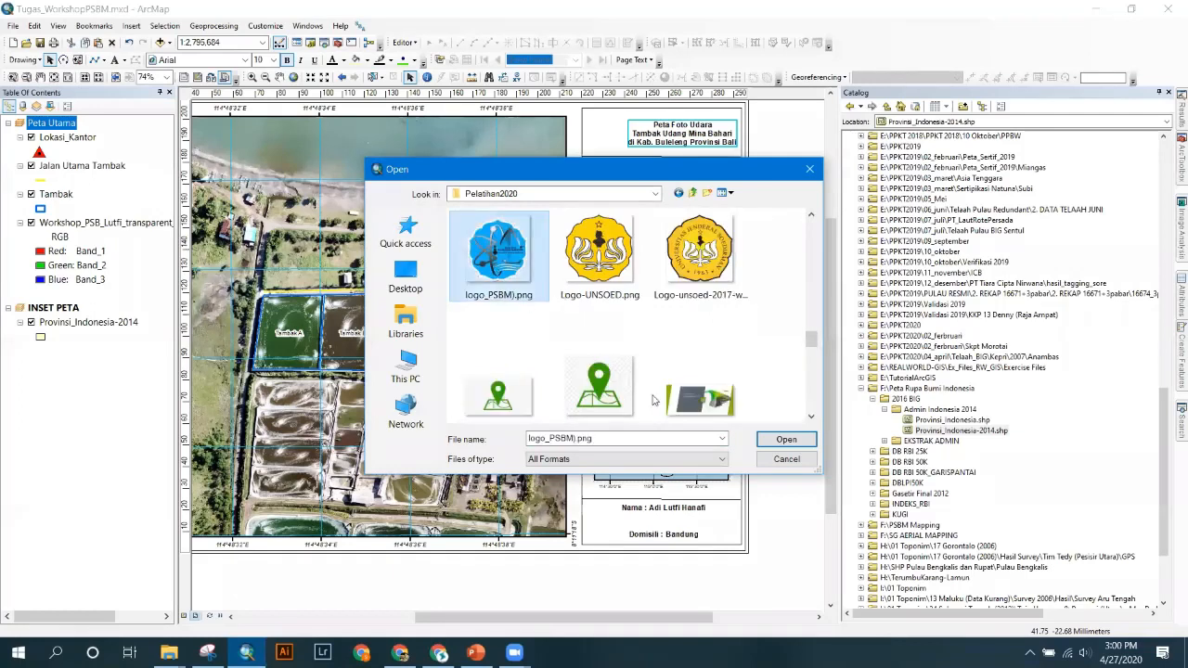
click(784, 440)
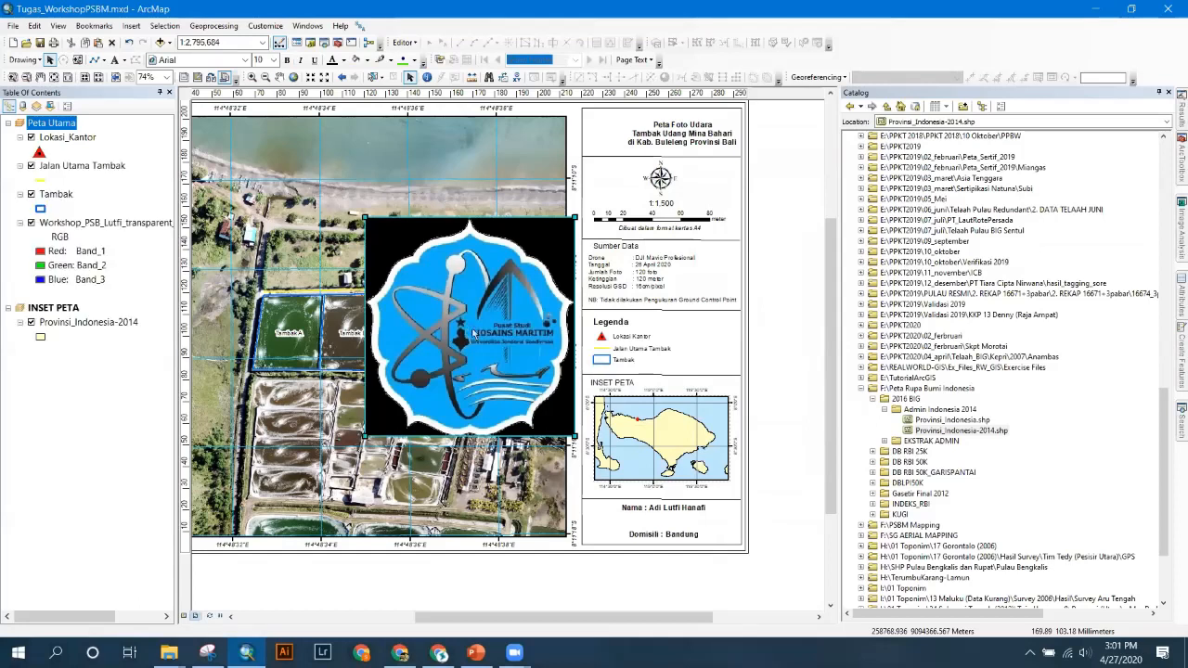
key(Delete)
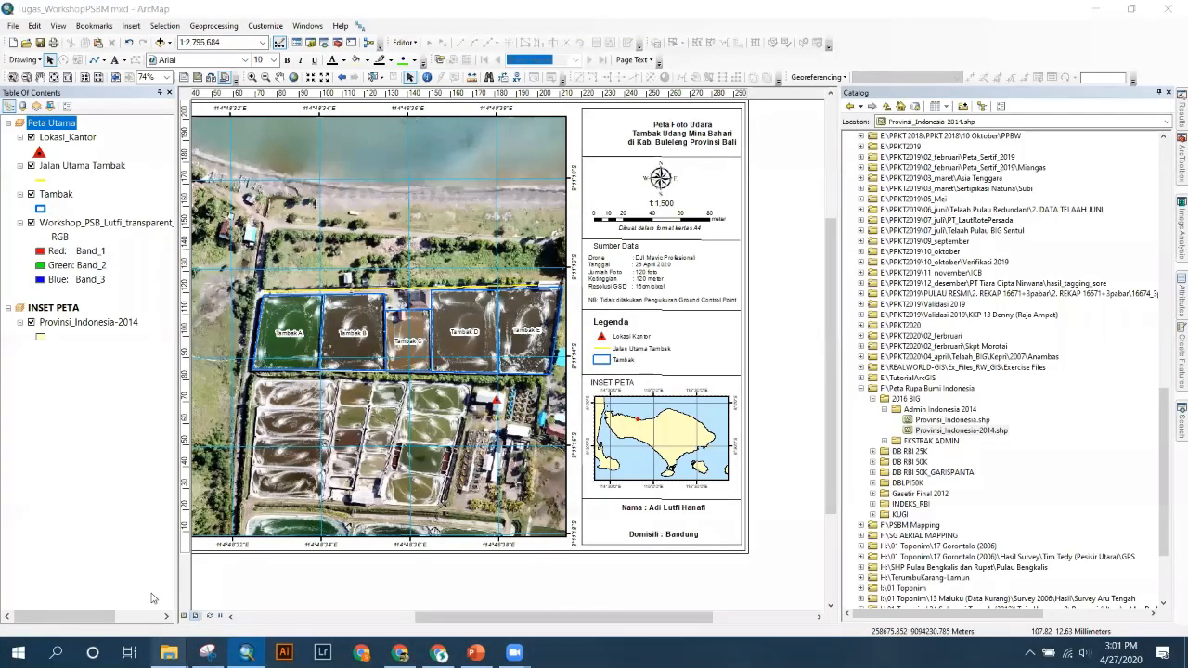
key(super+e)
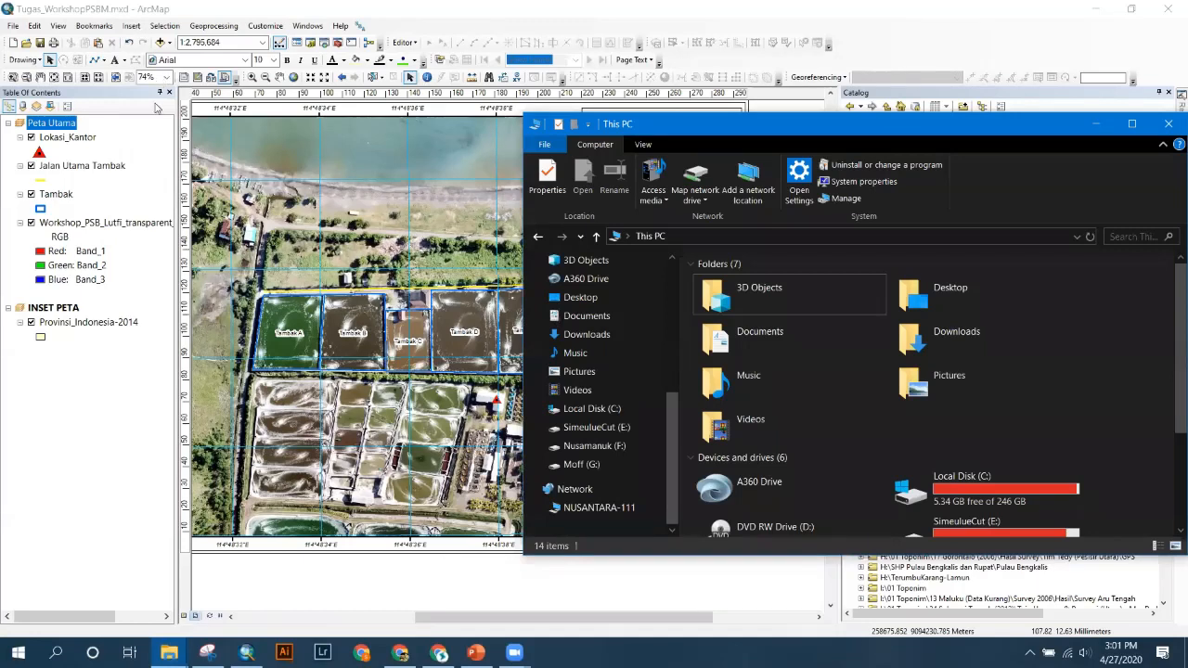
- Insert the picture Logo-unsoed-2017-warna.png from the Pelatihan2020 folder, shrunk to fit beside the map title in the title box
click(153, 173)
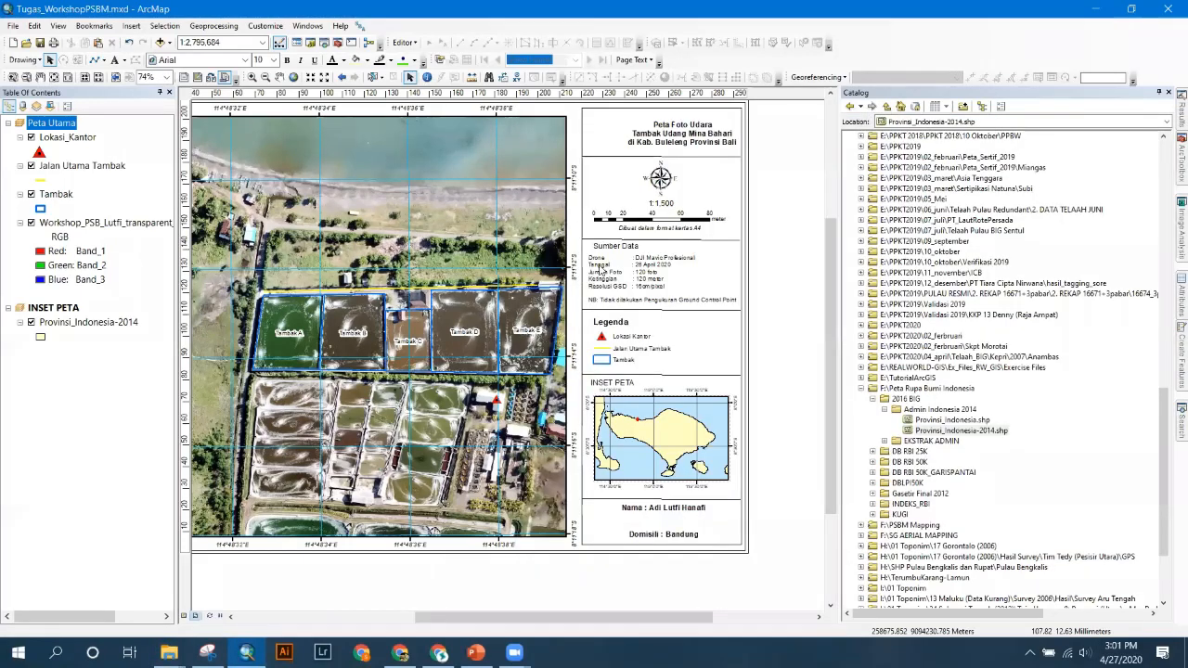
scroll(607, 320, down, 5)
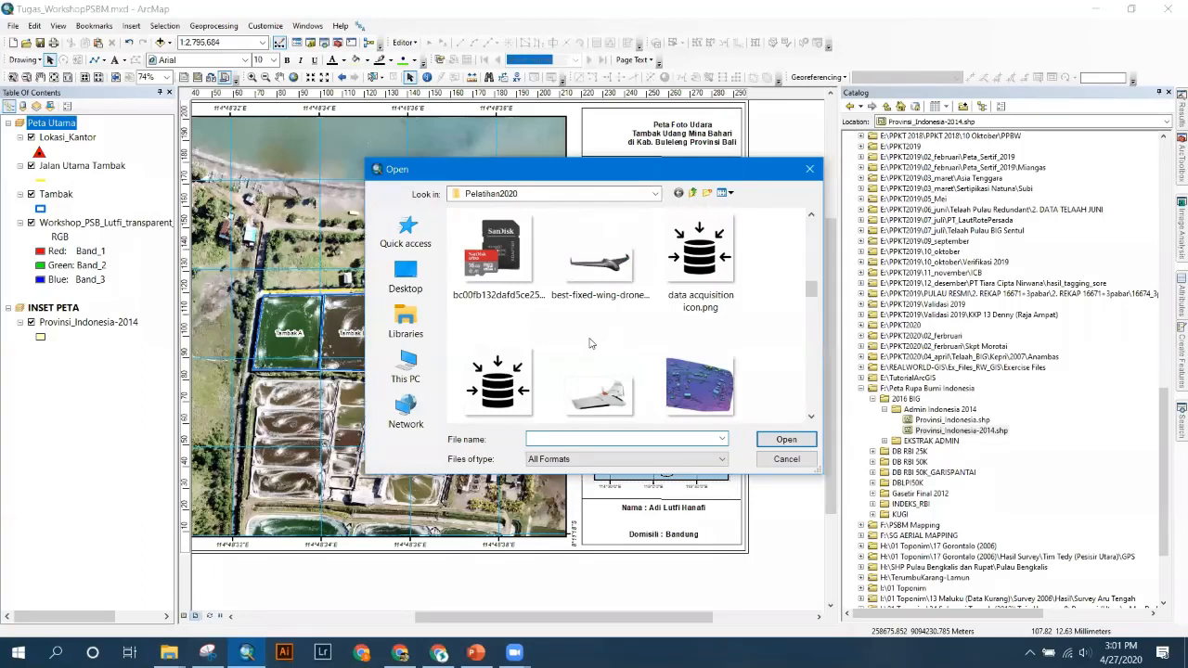
scroll(584, 343, down, 3)
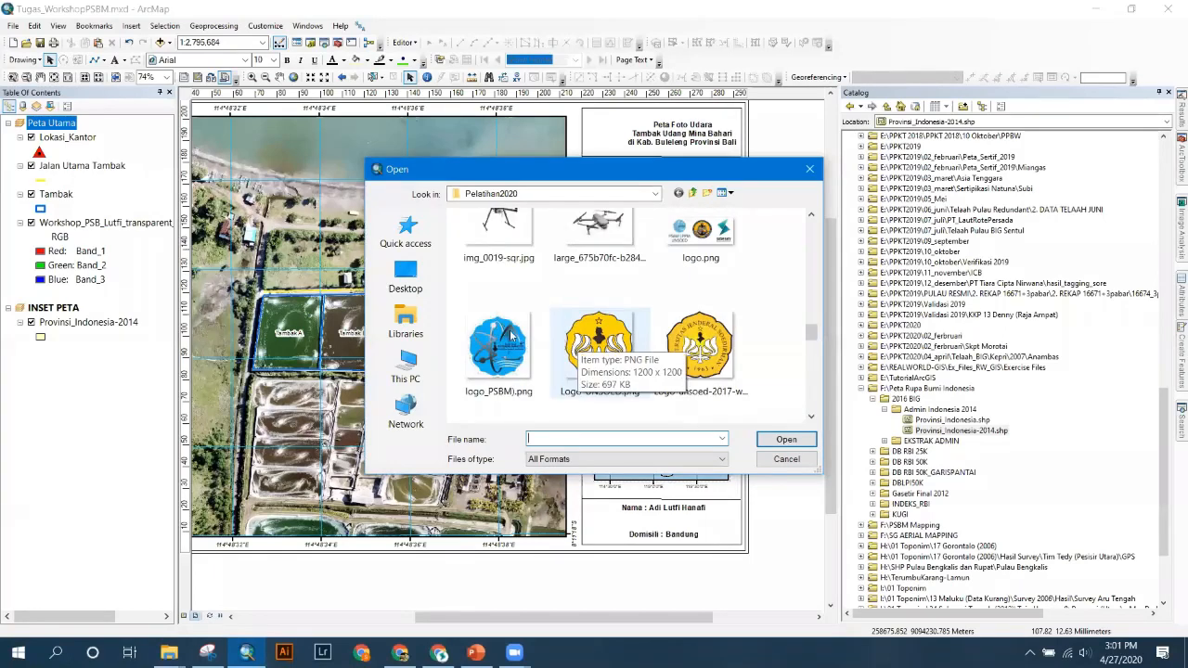
scroll(511, 335, down, 1)
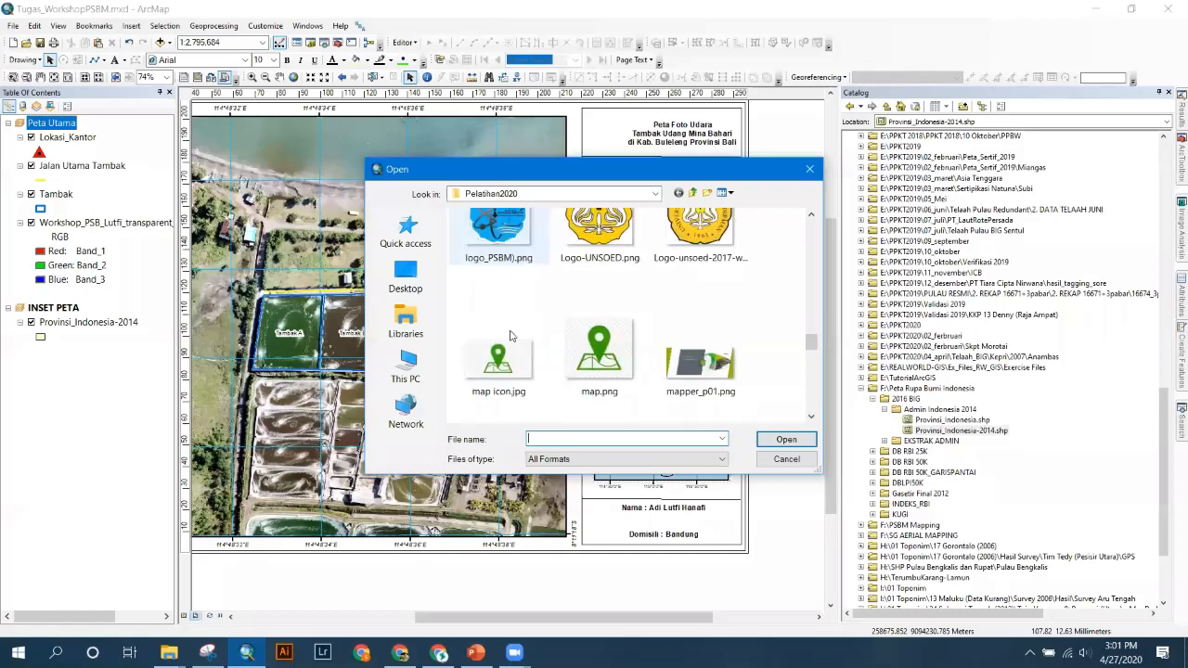
scroll(714, 360, up, 1)
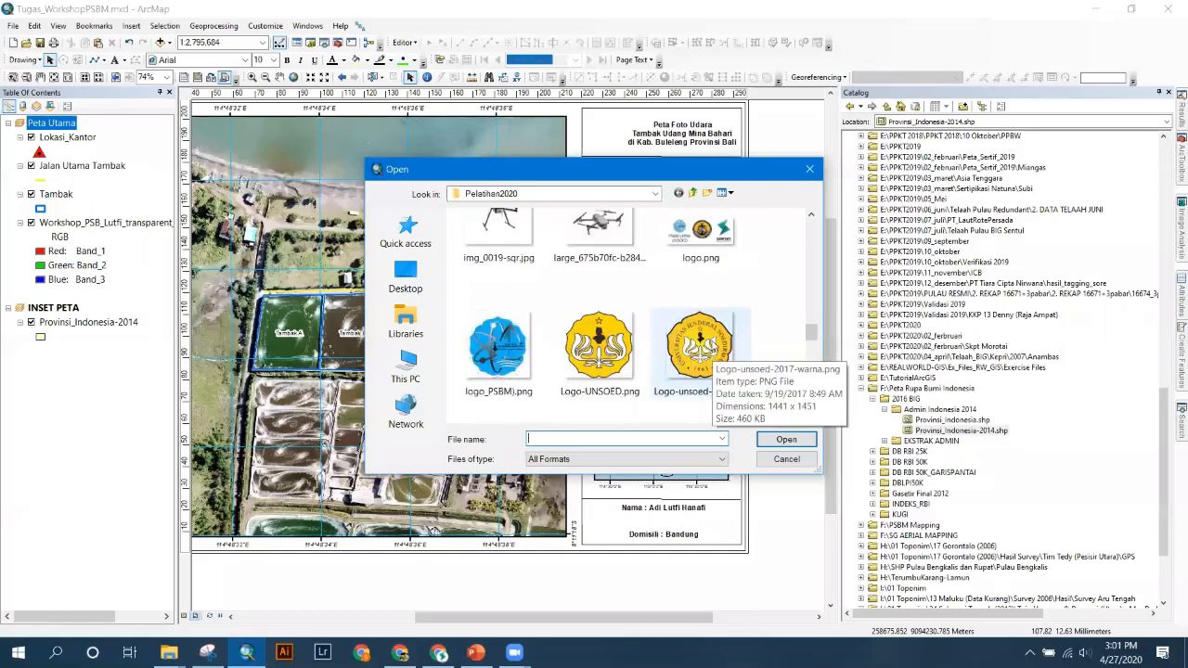
click(706, 351)
double_click(705, 350)
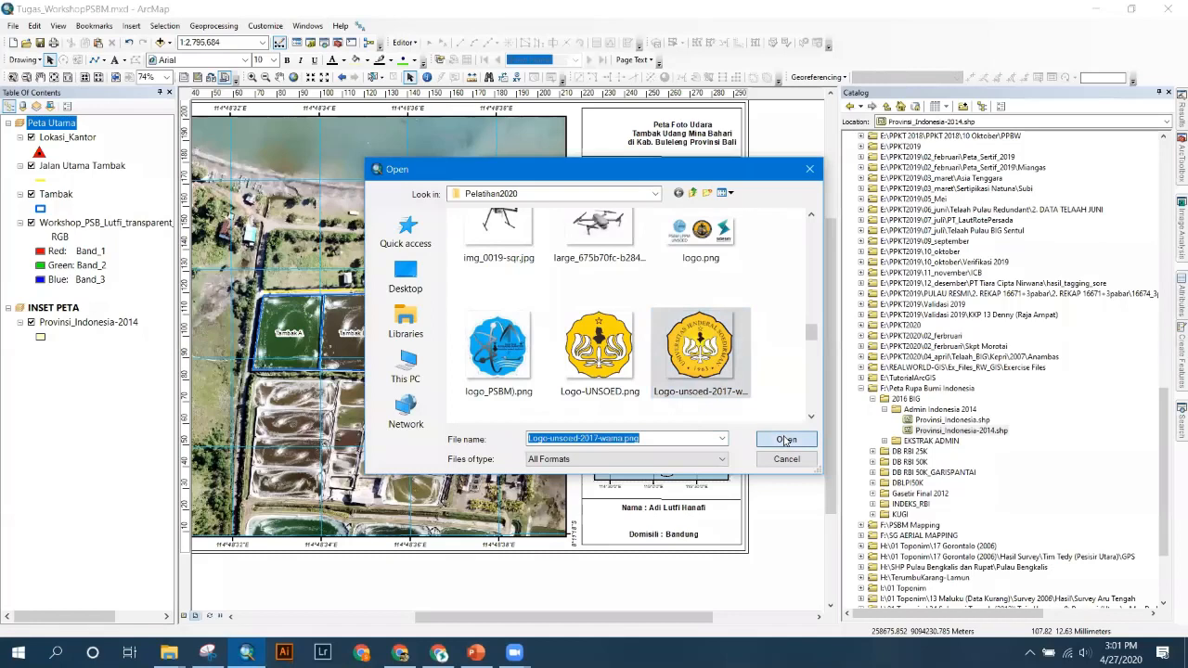
drag(546, 282, 563, 211)
key(Escape)
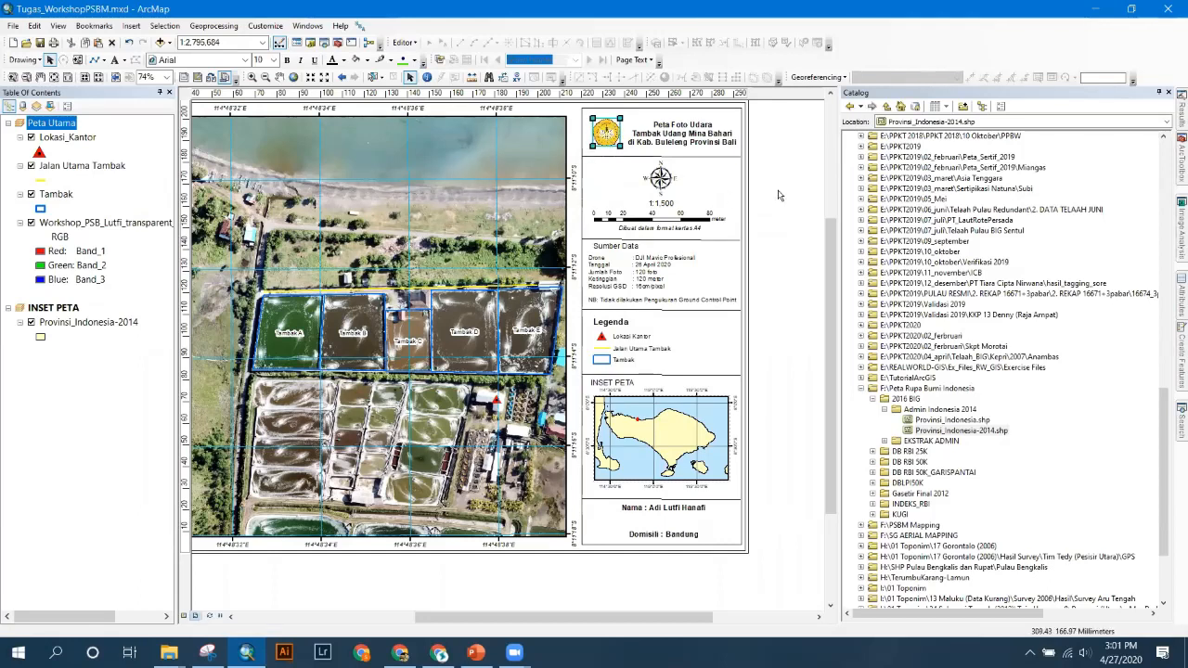
- Nudge the map title slightly toward the logo and save the map document
click(706, 127)
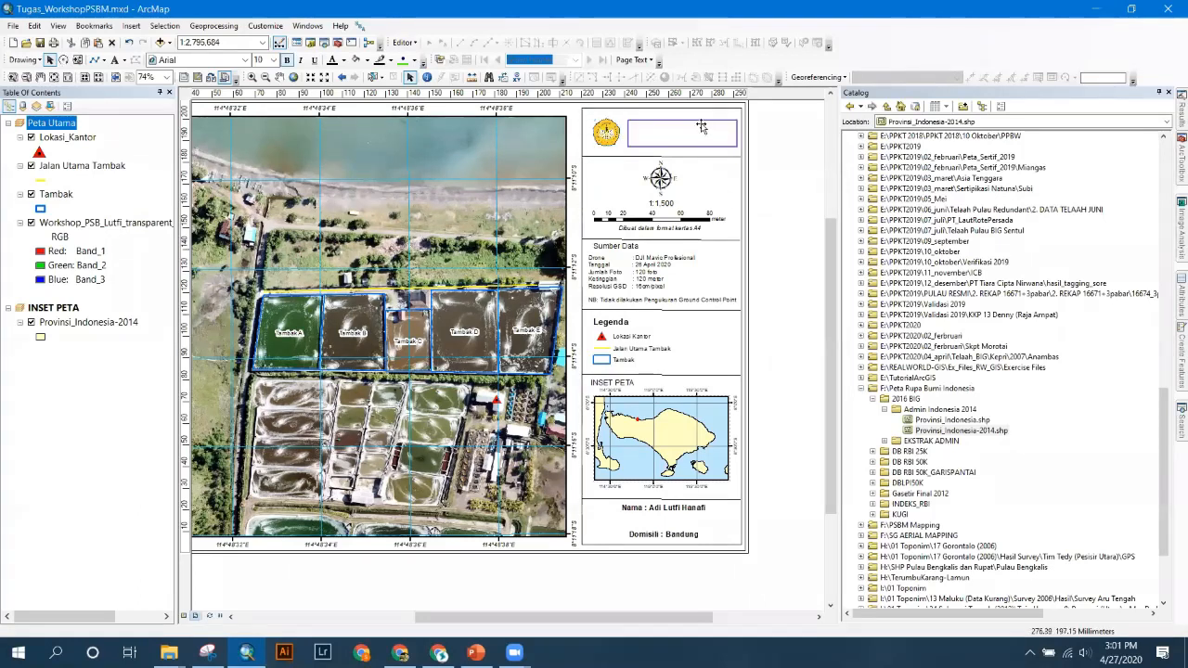
click(777, 156)
click(40, 43)
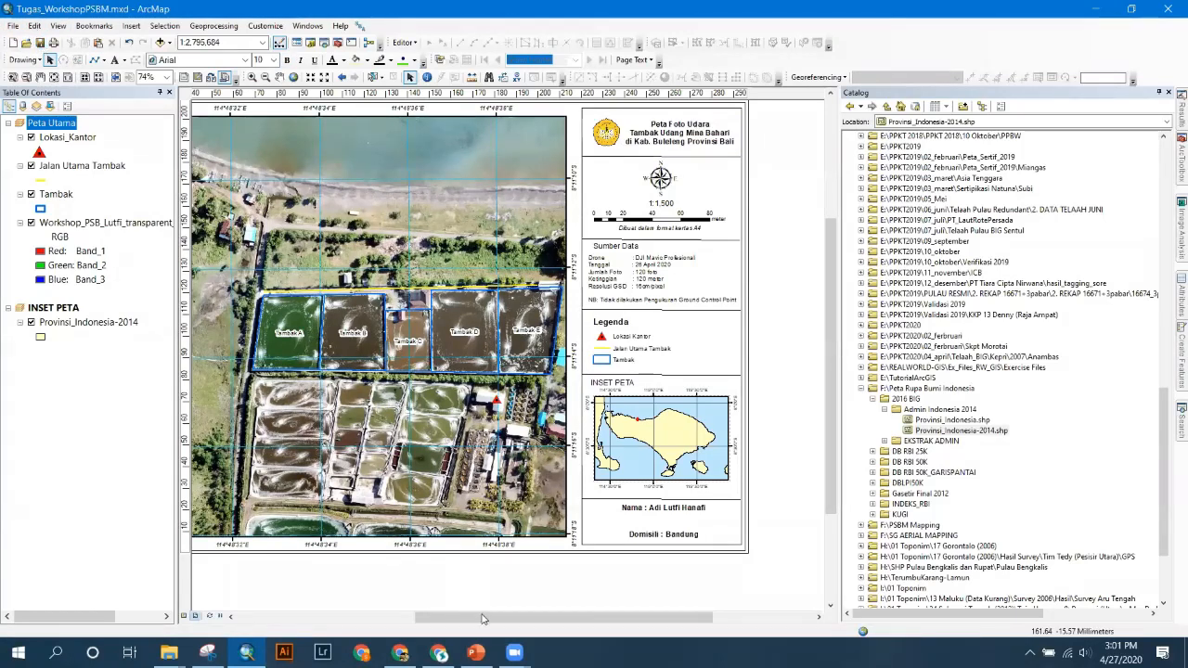
- Open the properties of the outer rectangle that frames the whole map layout
scroll(387, 362, down, 2)
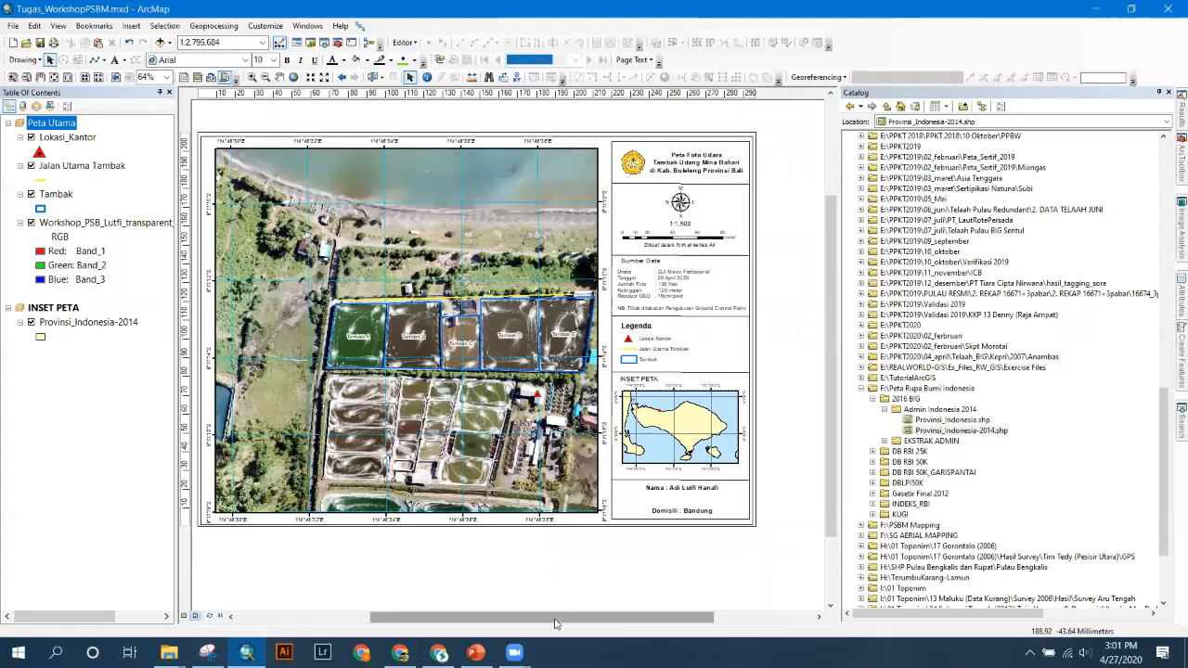
drag(541, 617, 523, 617)
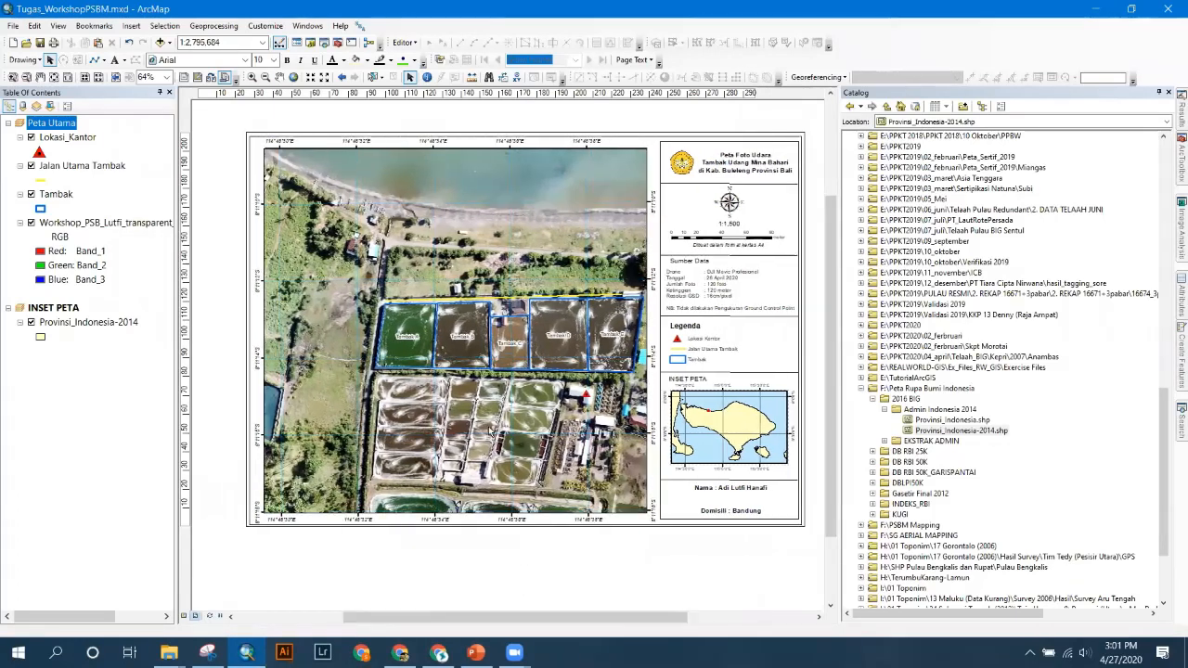
click(657, 139)
right_click(657, 140)
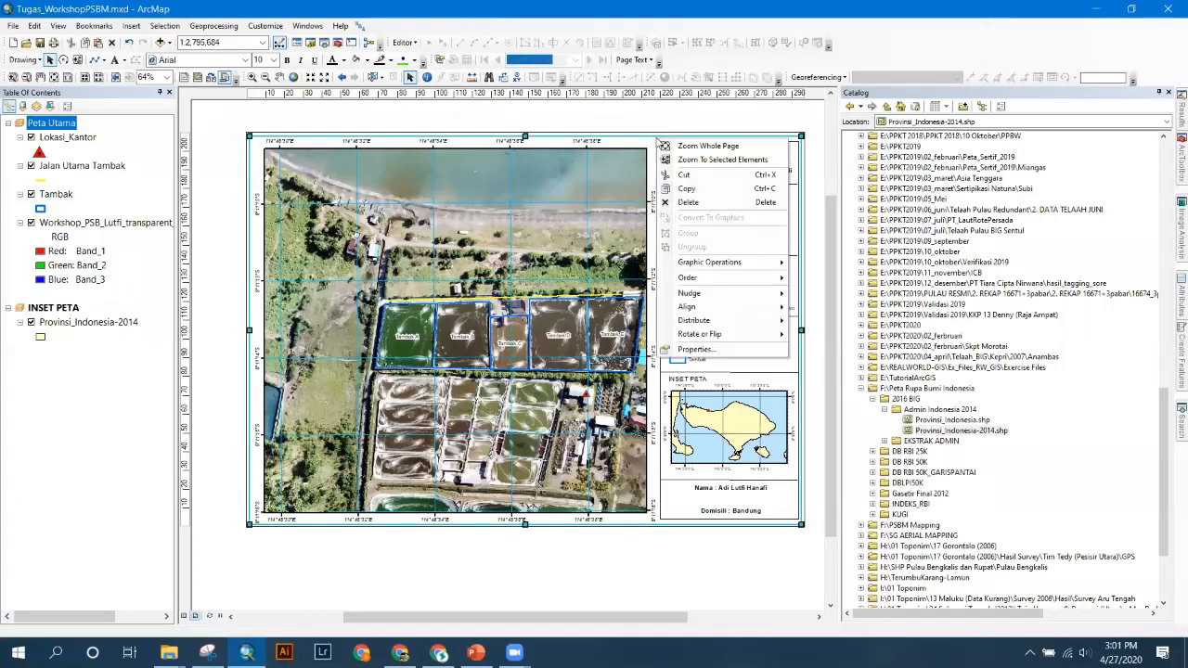
click(697, 350)
- Try light aqua, sky blue and pale lilac as the outer frame's fill color
click(545, 258)
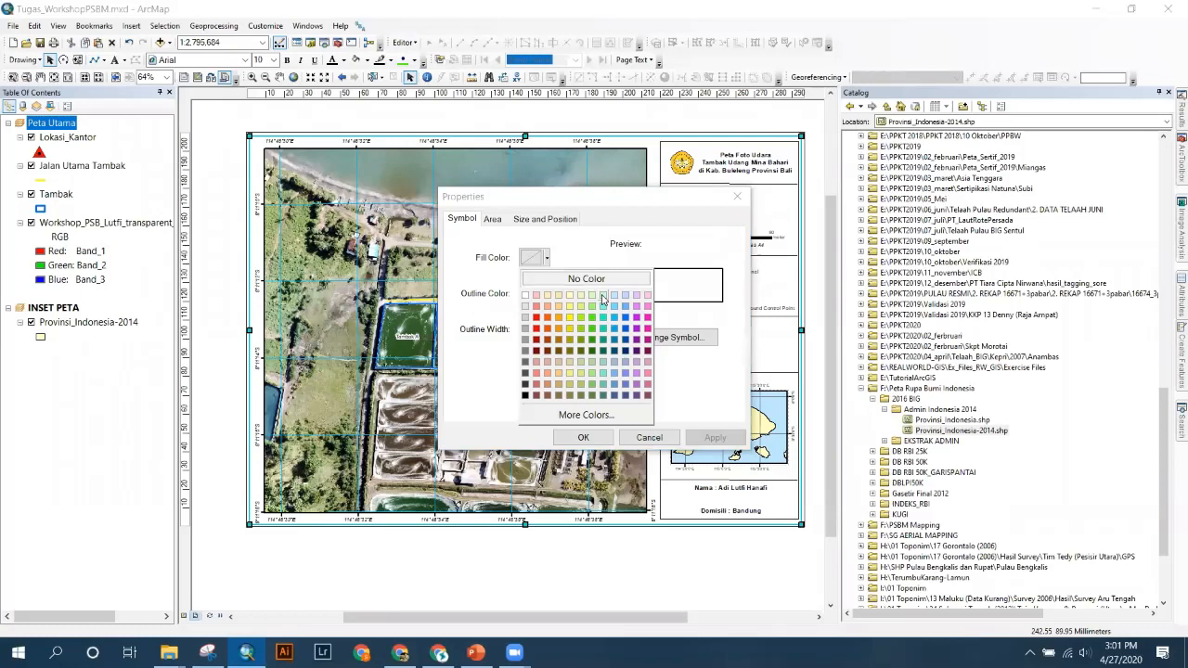
click(602, 296)
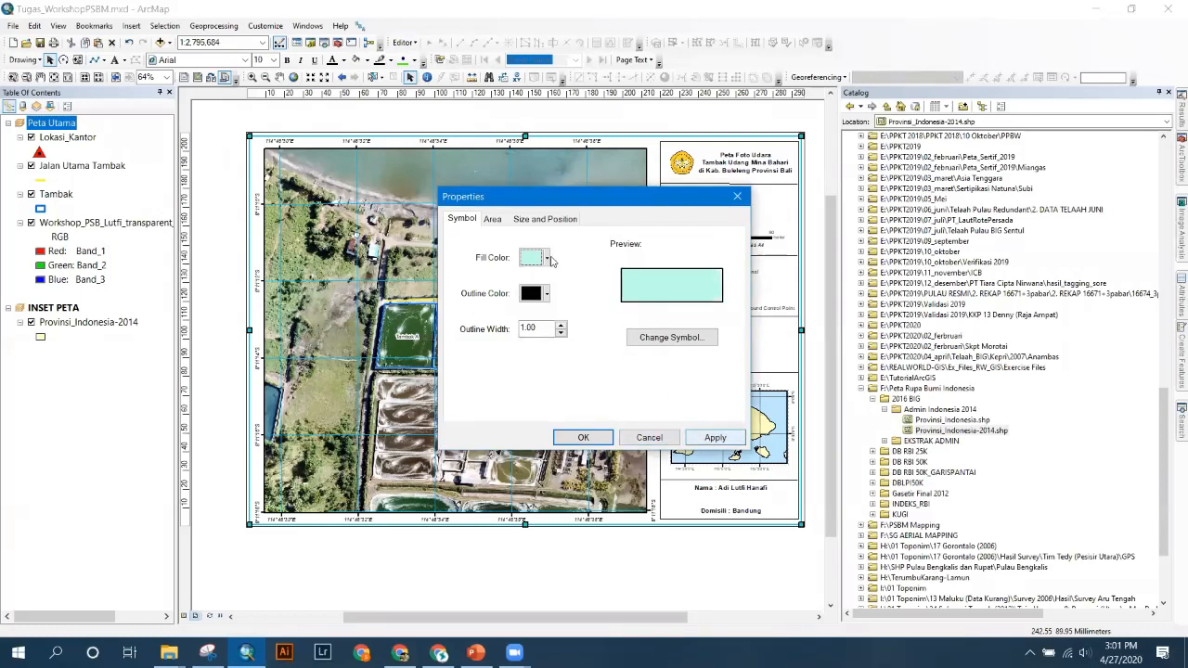
click(546, 258)
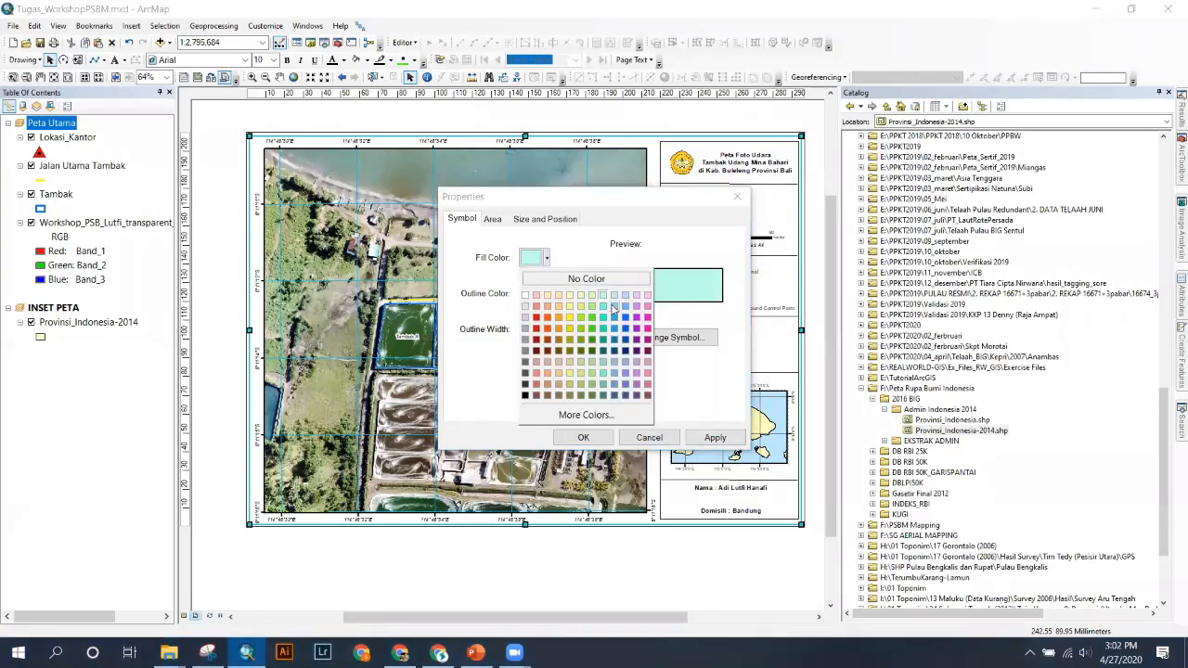
click(613, 306)
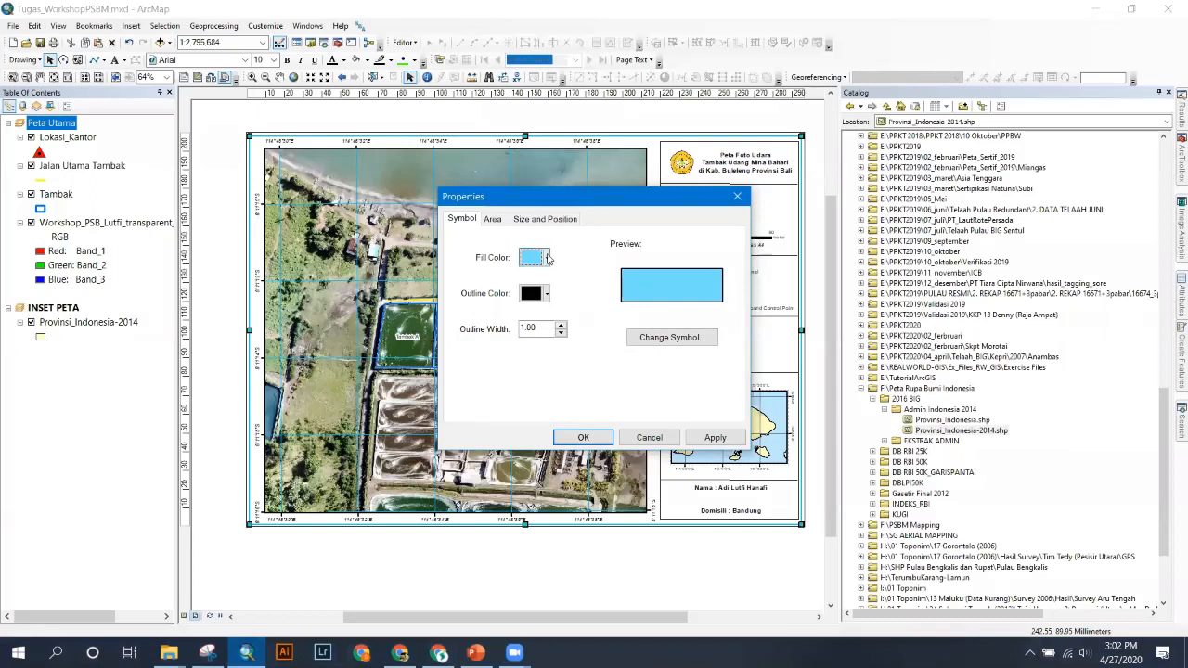
click(546, 258)
click(636, 297)
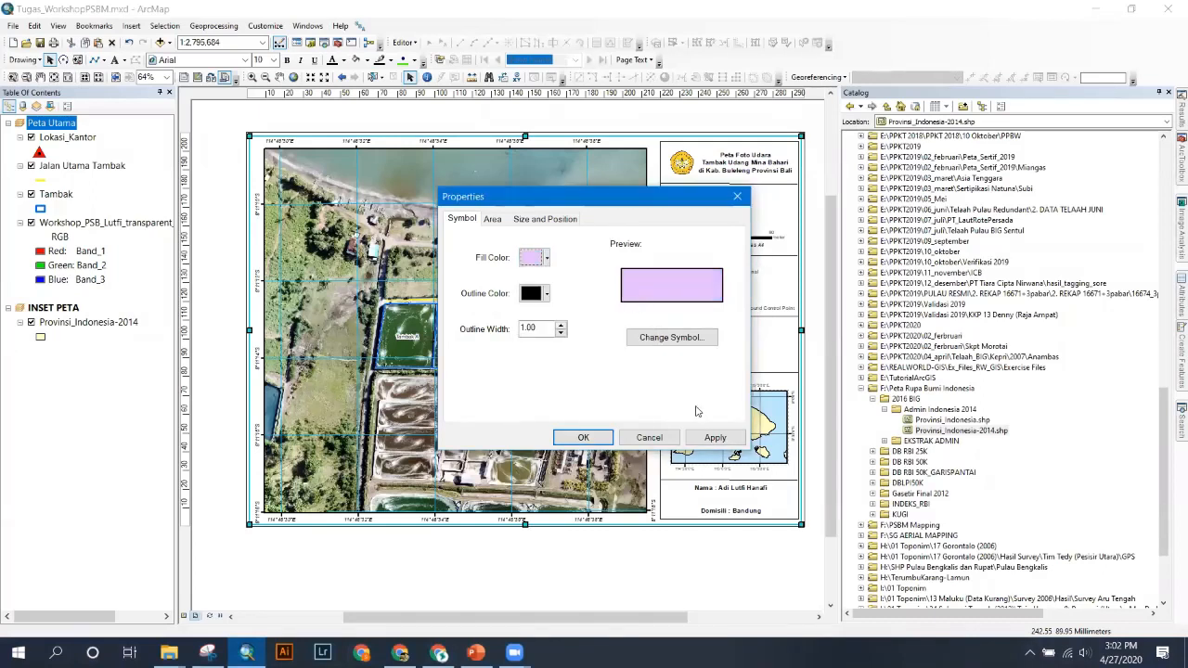
- Set the outer frame's fill color to pale yellow-green and apply it
click(546, 258)
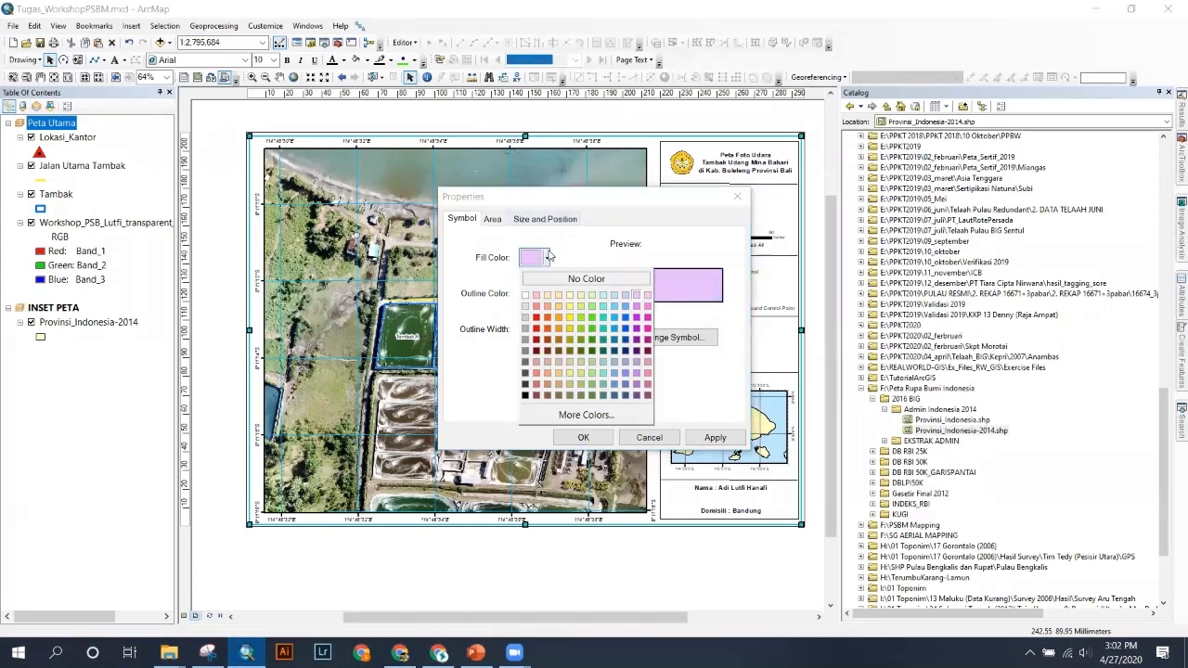
click(581, 296)
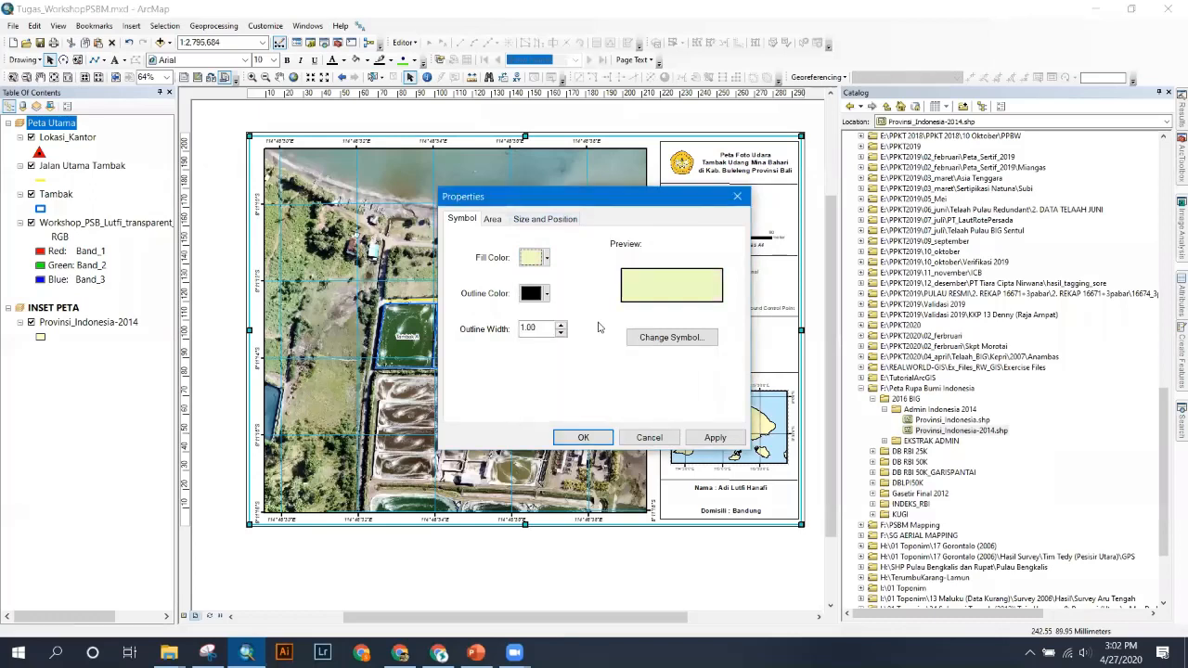
click(702, 441)
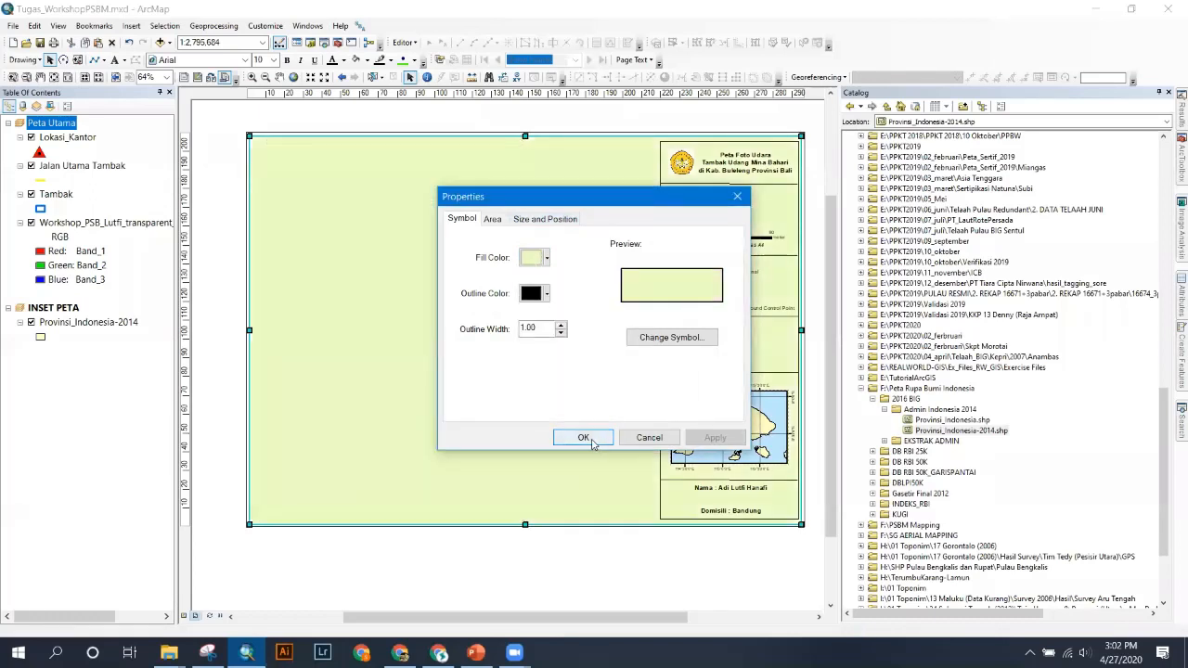
- Close the outer frame's properties and set the fill color of the information panel's rectangle to white
click(584, 438)
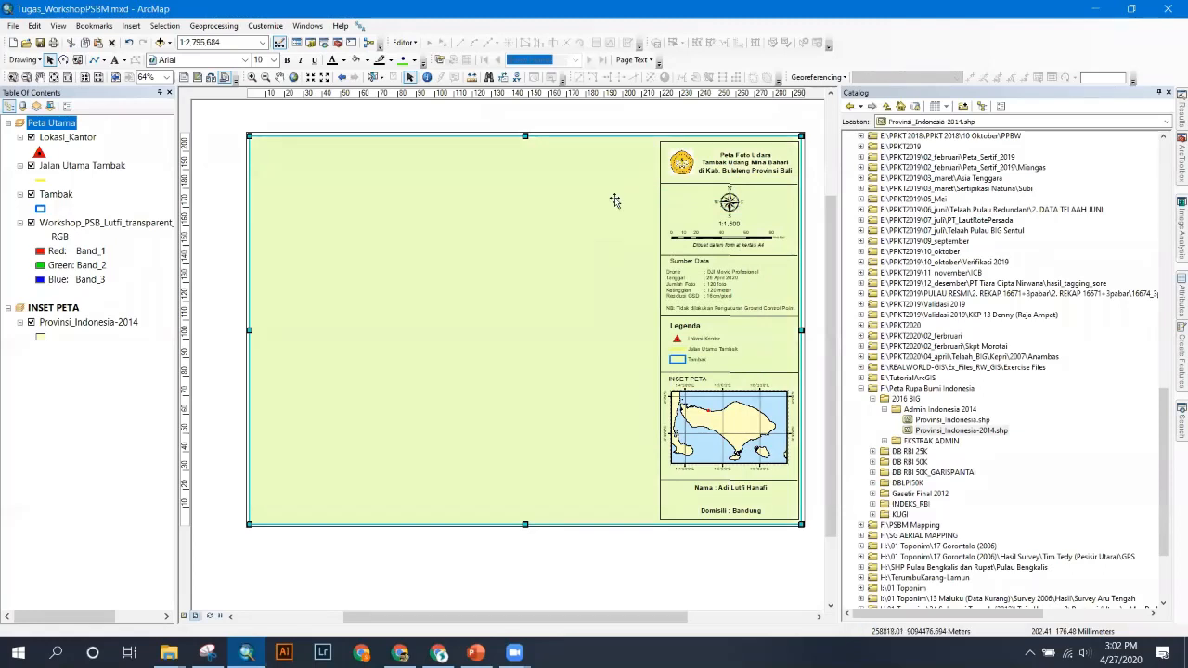
click(661, 200)
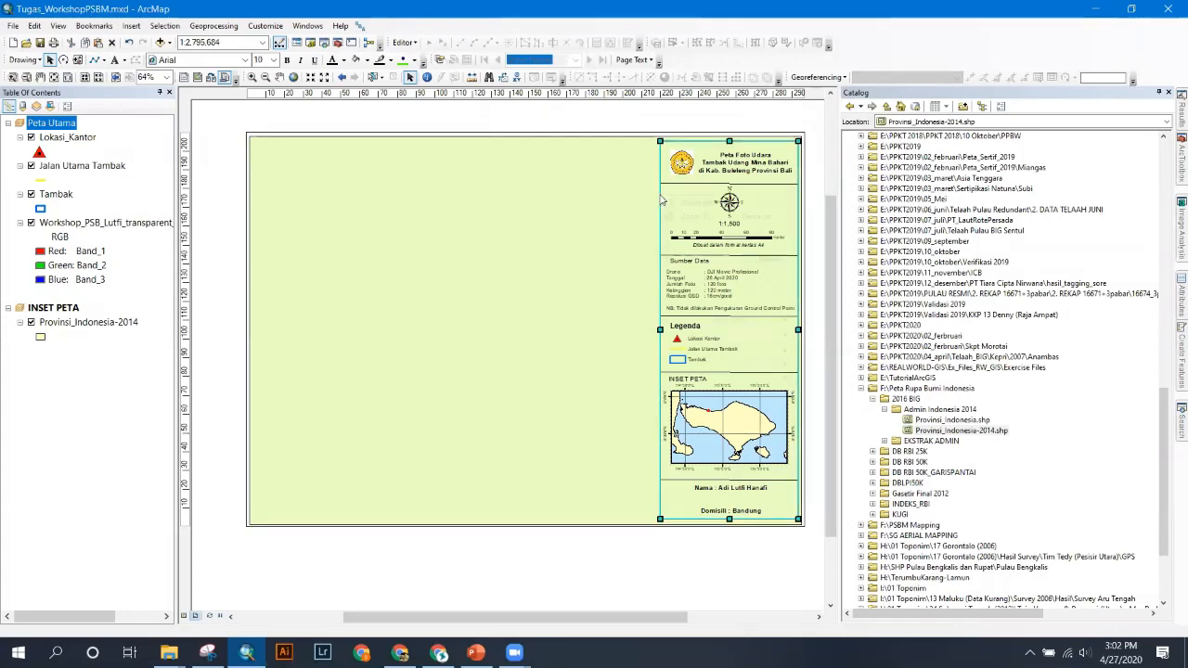
right_click(662, 200)
click(703, 405)
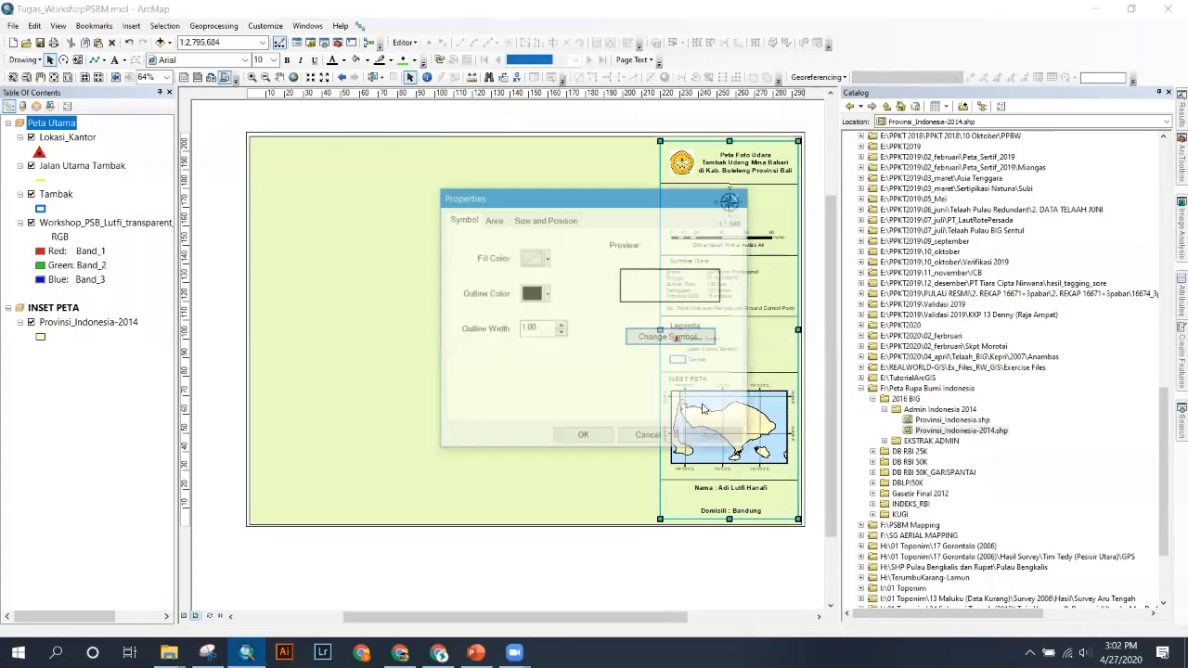
click(534, 258)
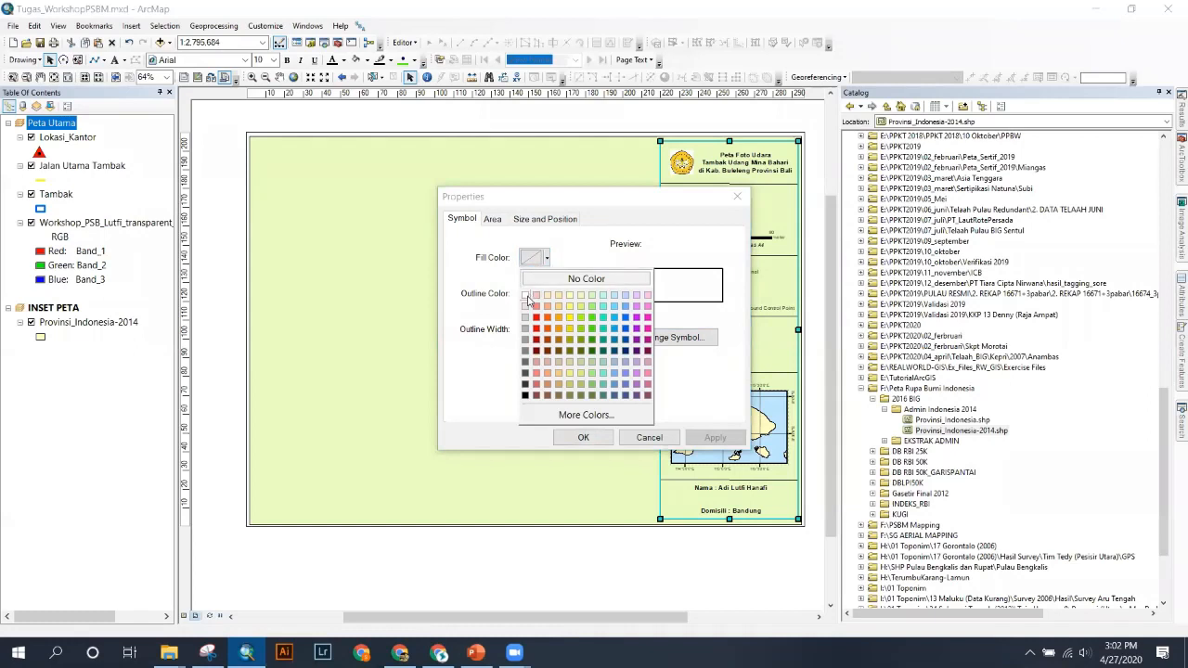
click(528, 297)
click(712, 437)
click(600, 438)
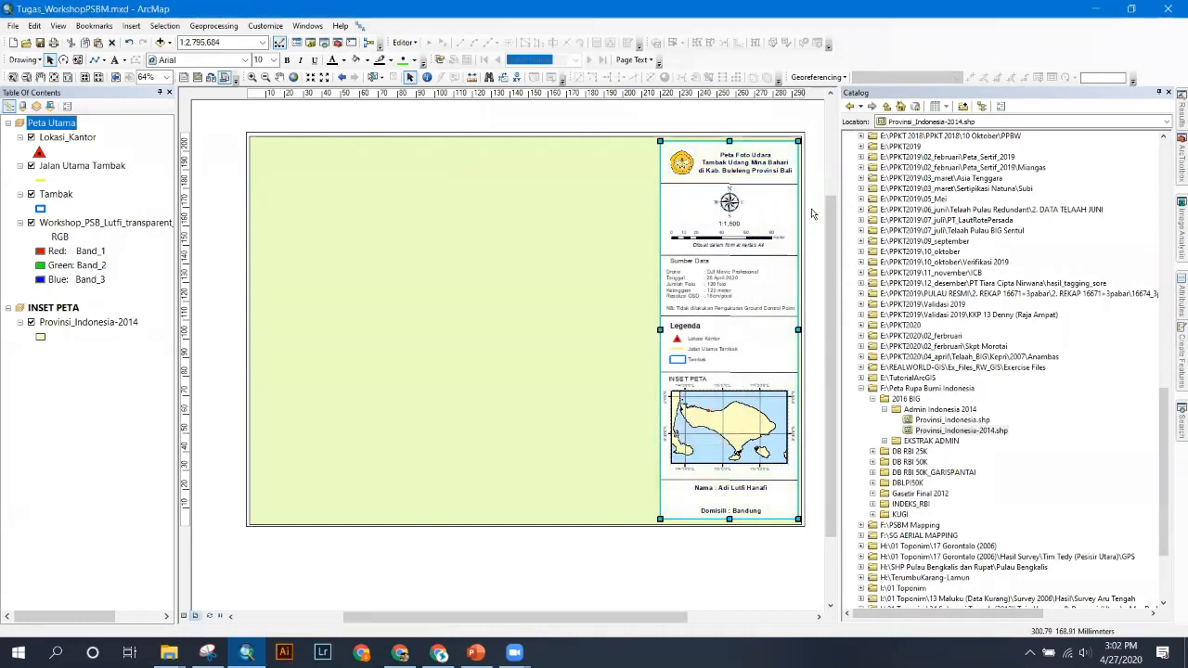
- Send the pale yellow-green outer frame to the back of the layout and deselect it
click(621, 173)
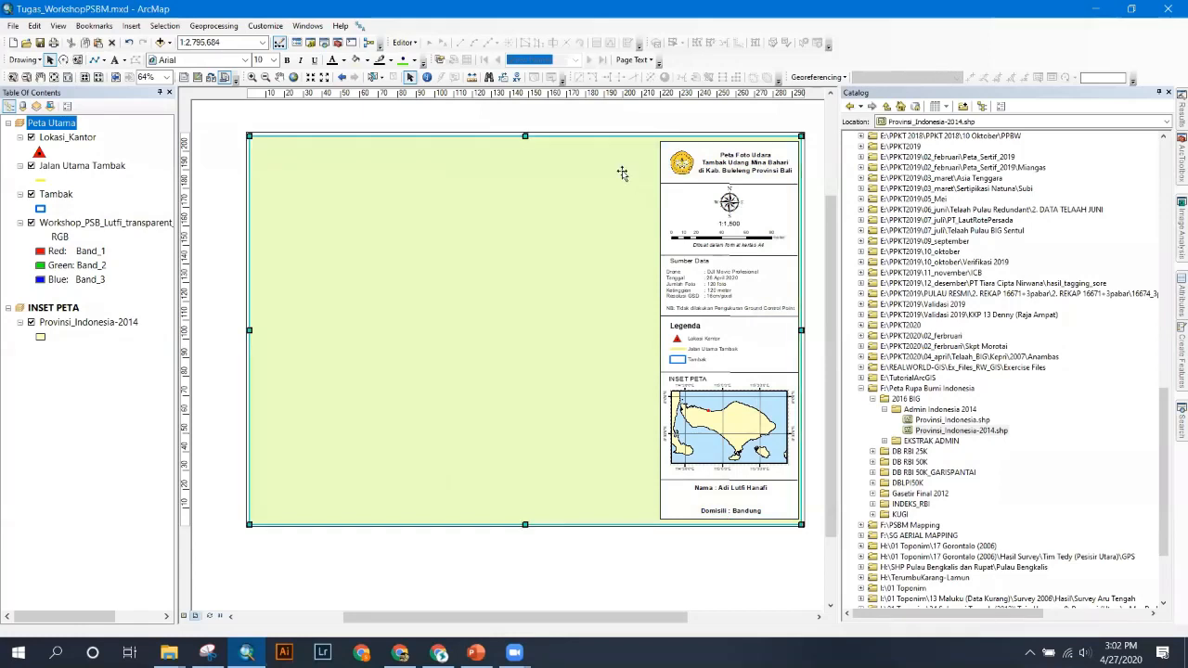
right_click(622, 173)
mouse_move(733, 311)
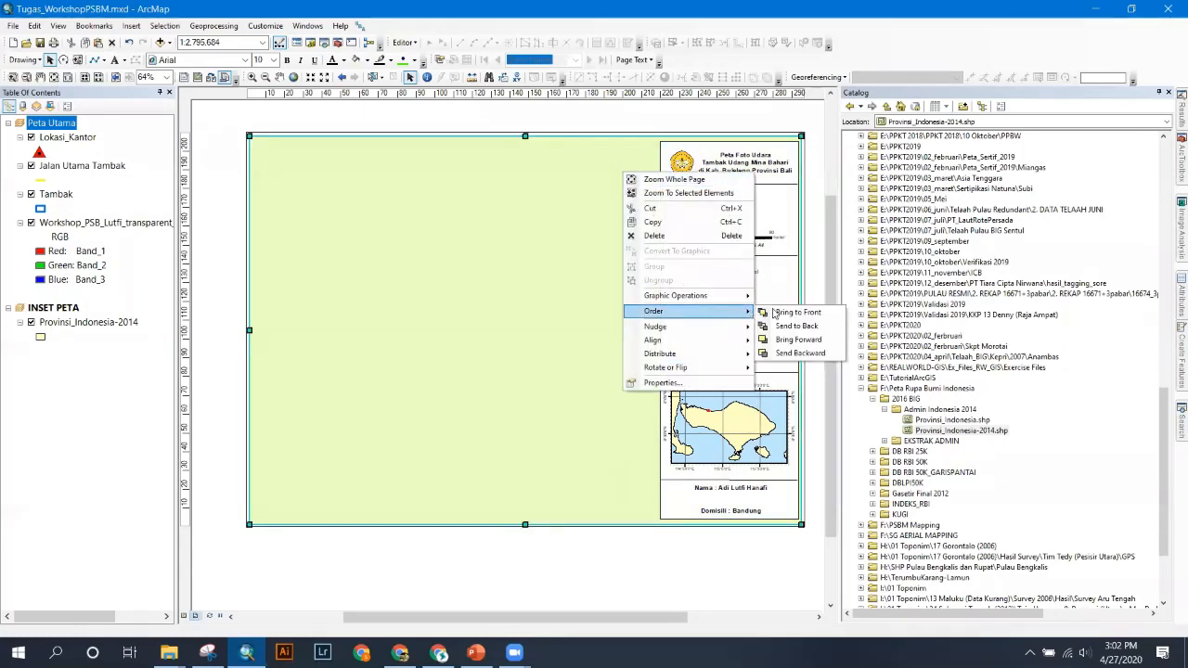
click(789, 326)
click(497, 122)
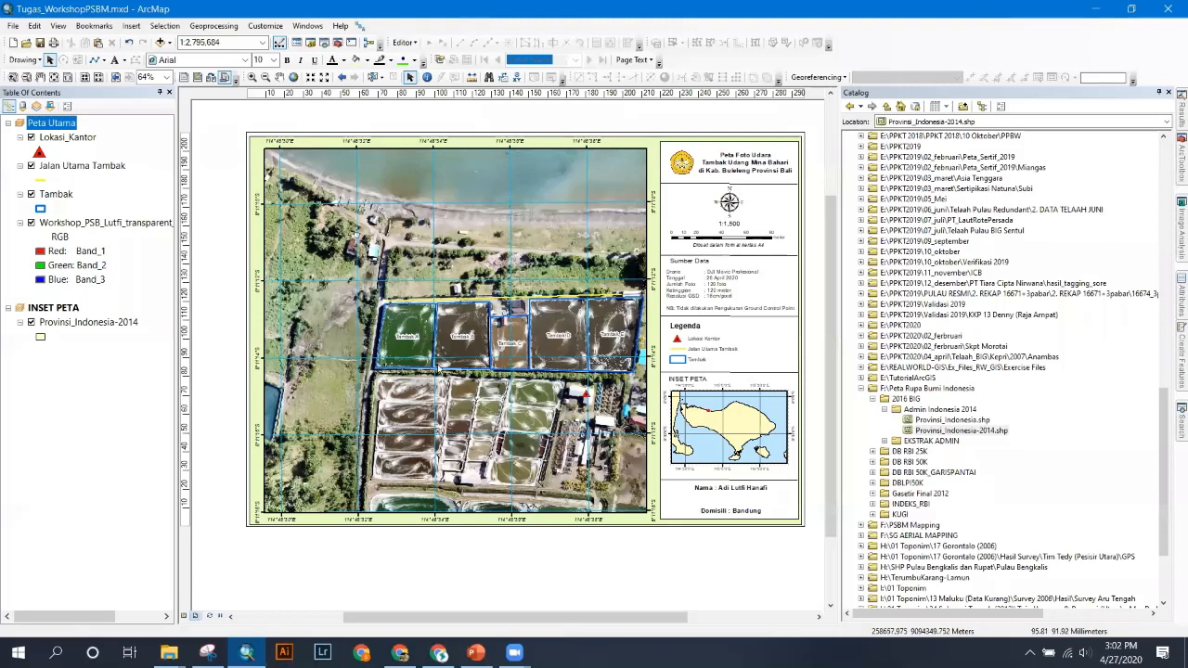
- Open the export settings for the finished map layout
click(12, 26)
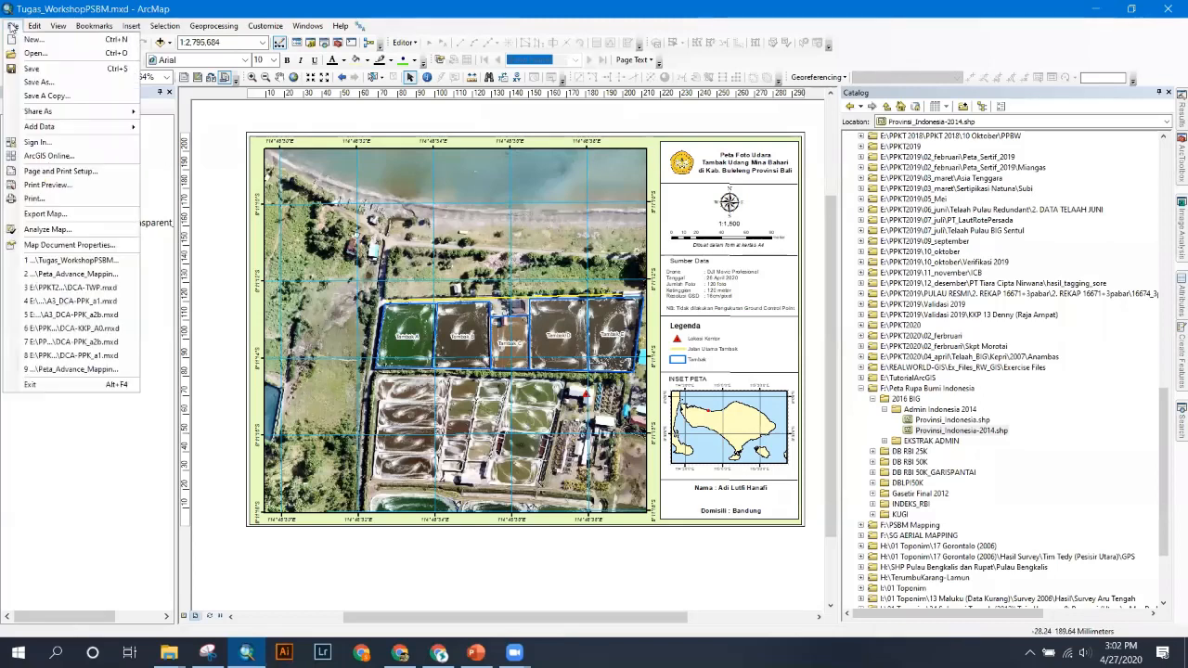
click(57, 215)
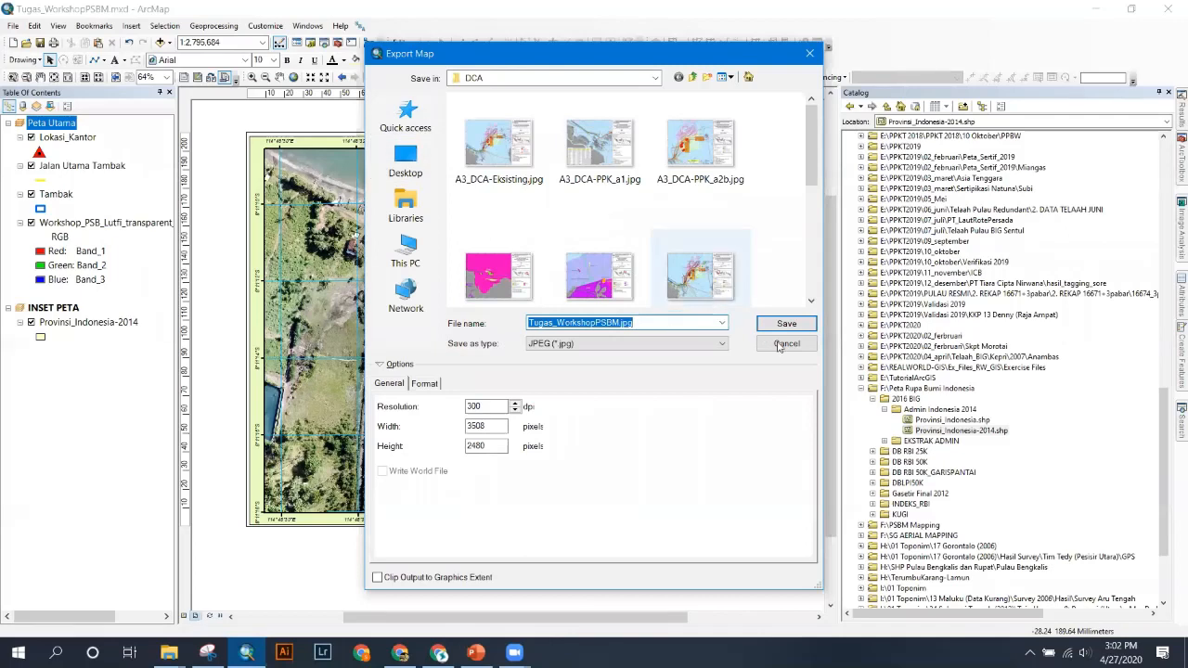
mouse_move(812, 167)
mouse_down()
mouse_move(812, 194)
mouse_move(810, 153)
mouse_up()
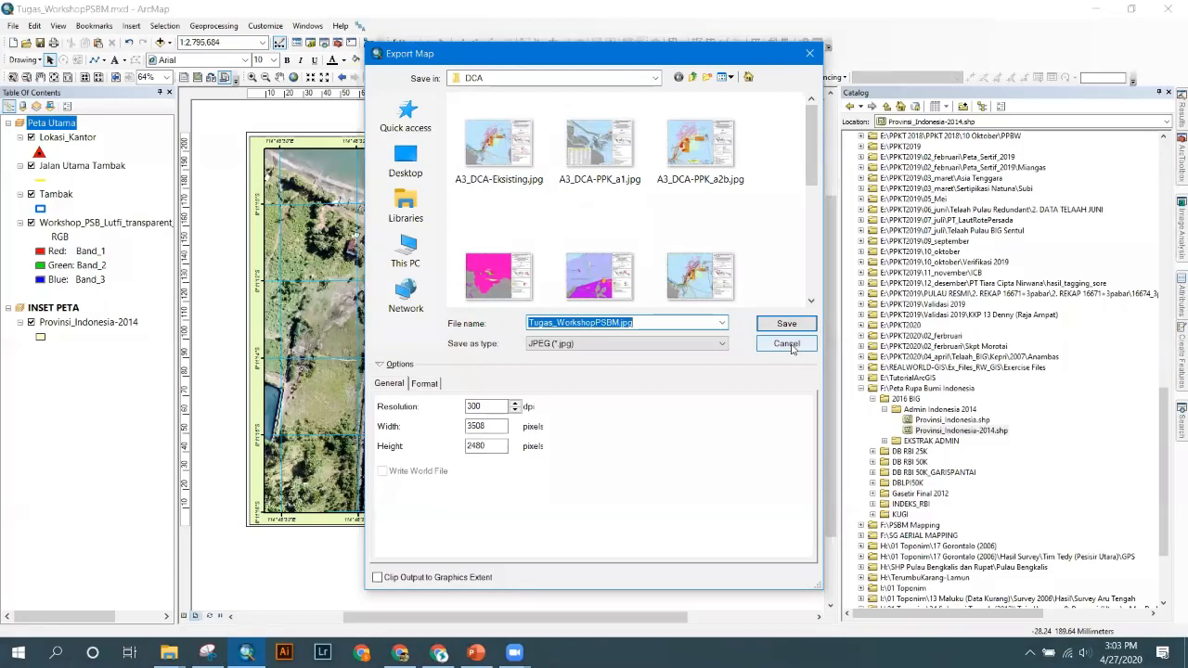
scroll(655, 230, down, 3)
scroll(655, 230, up, 3)
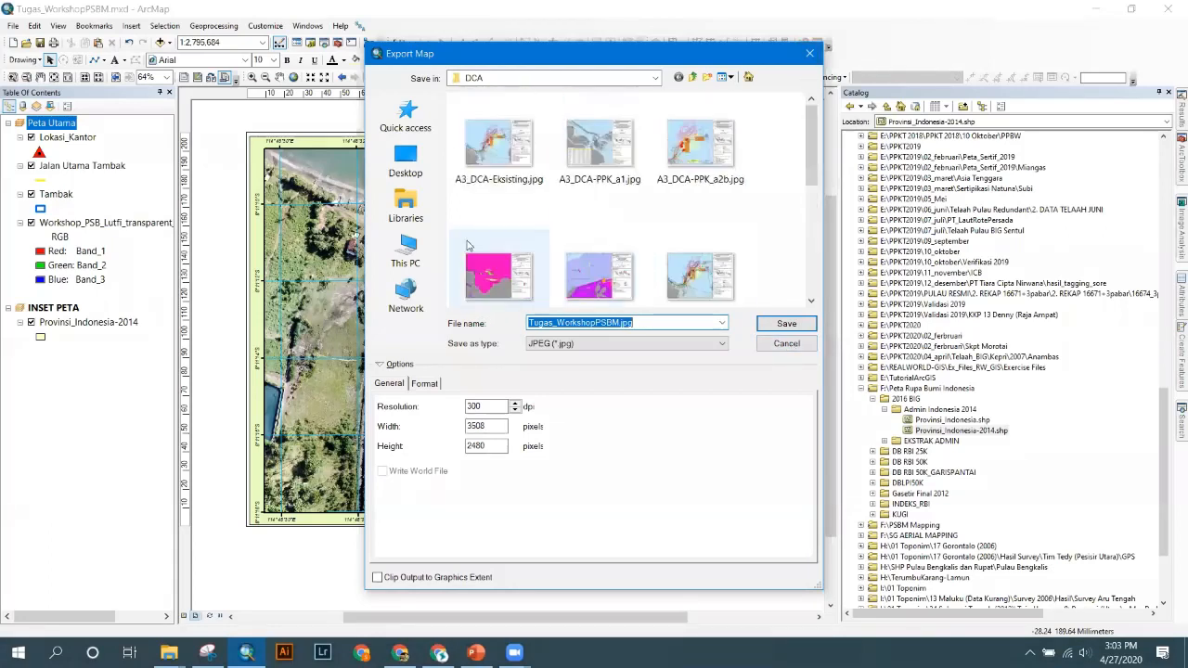
- Export the layout as Tugas_WorkshopPSBM.jpg at 300 dpi into the Workshop_PSBM folder inside PSBM Mapping on drive F
click(405, 118)
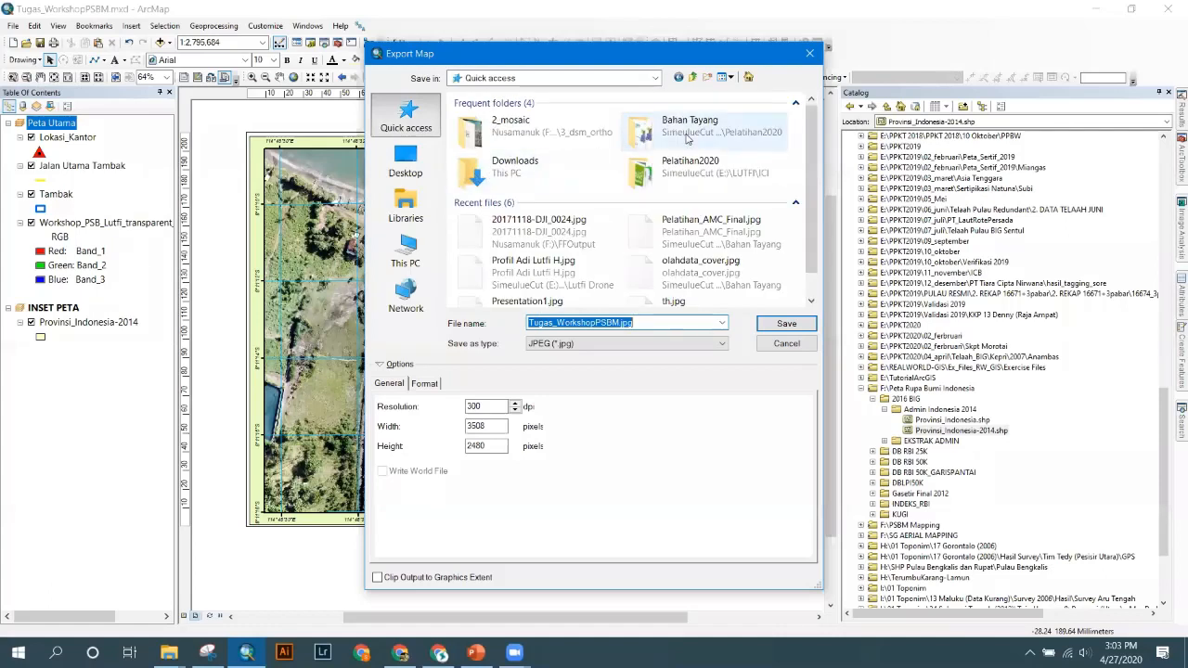
click(417, 260)
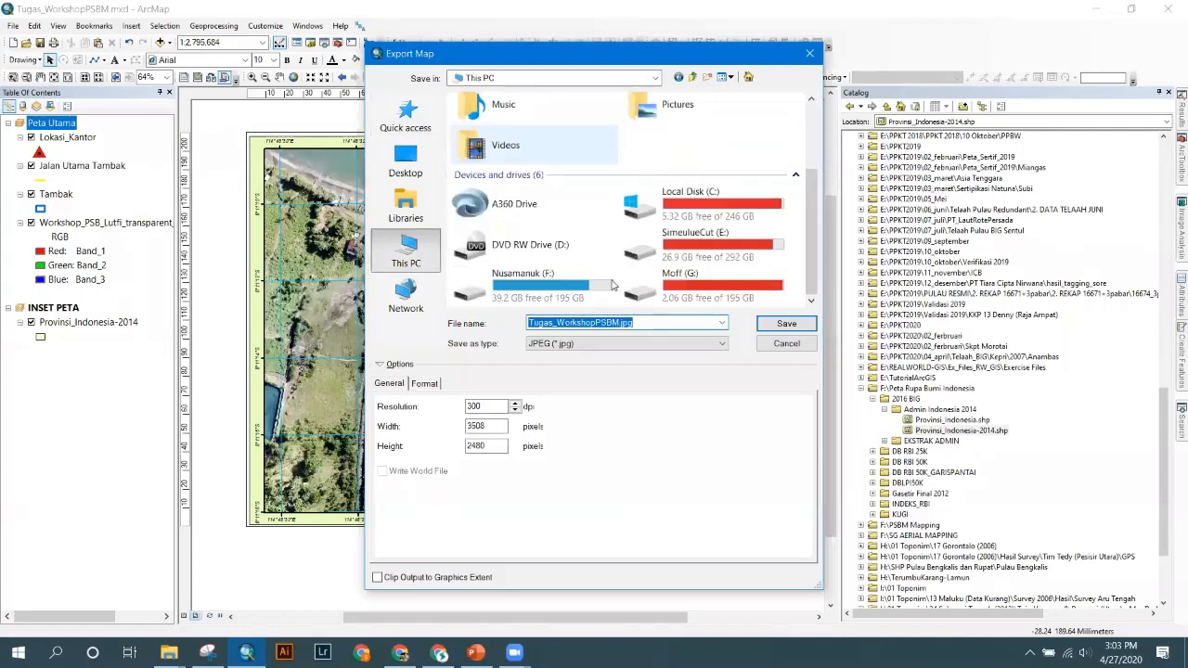
double_click(612, 285)
scroll(552, 232, down, 5)
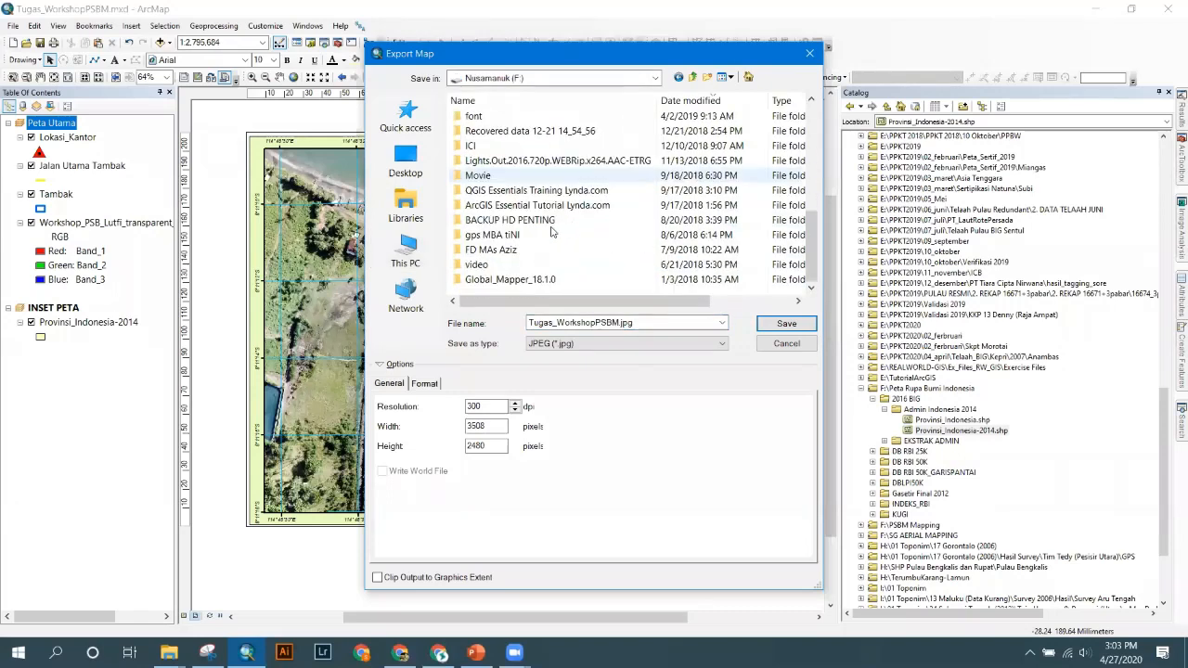
scroll(538, 205, up, 10)
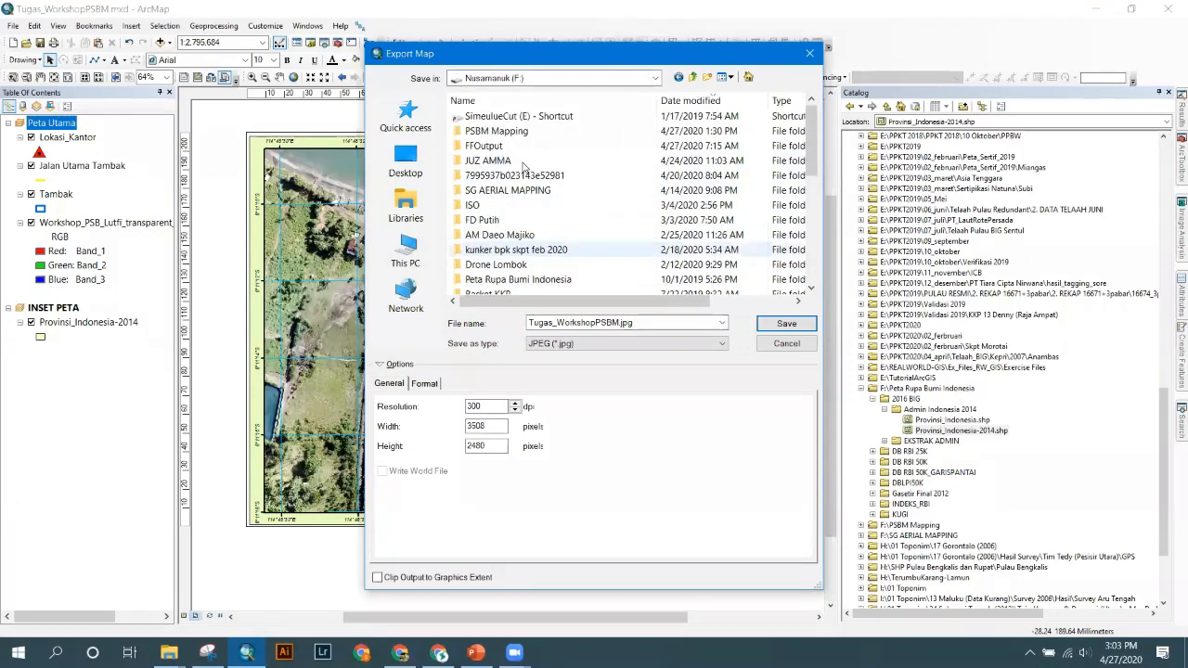
double_click(519, 131)
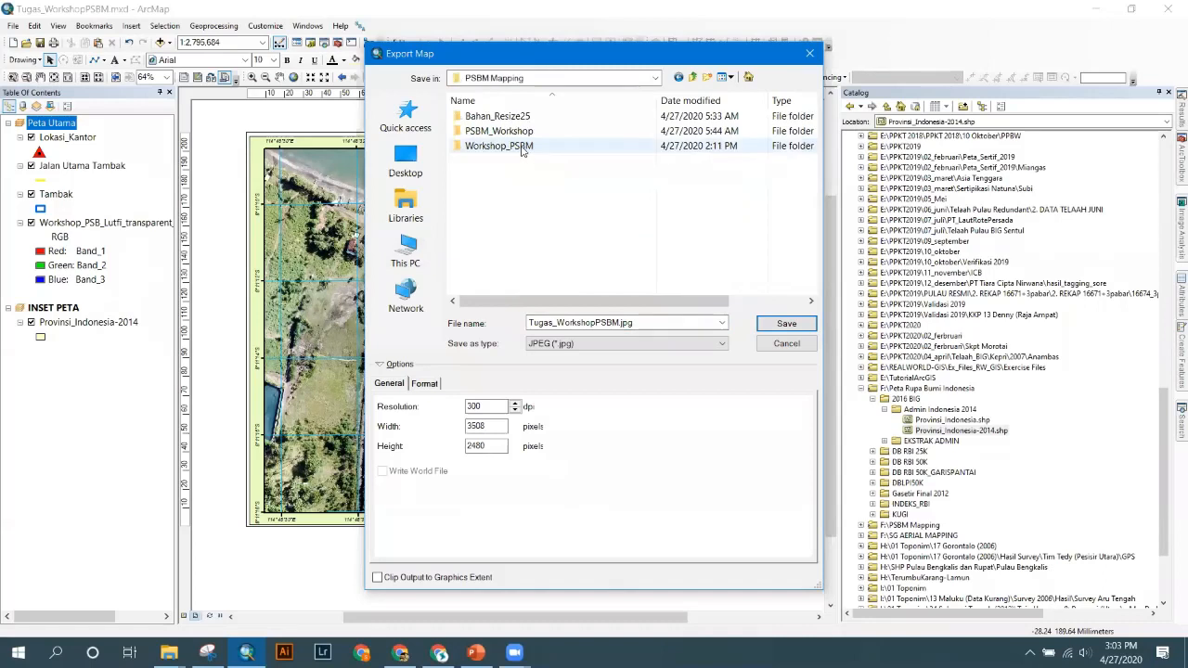
double_click(522, 147)
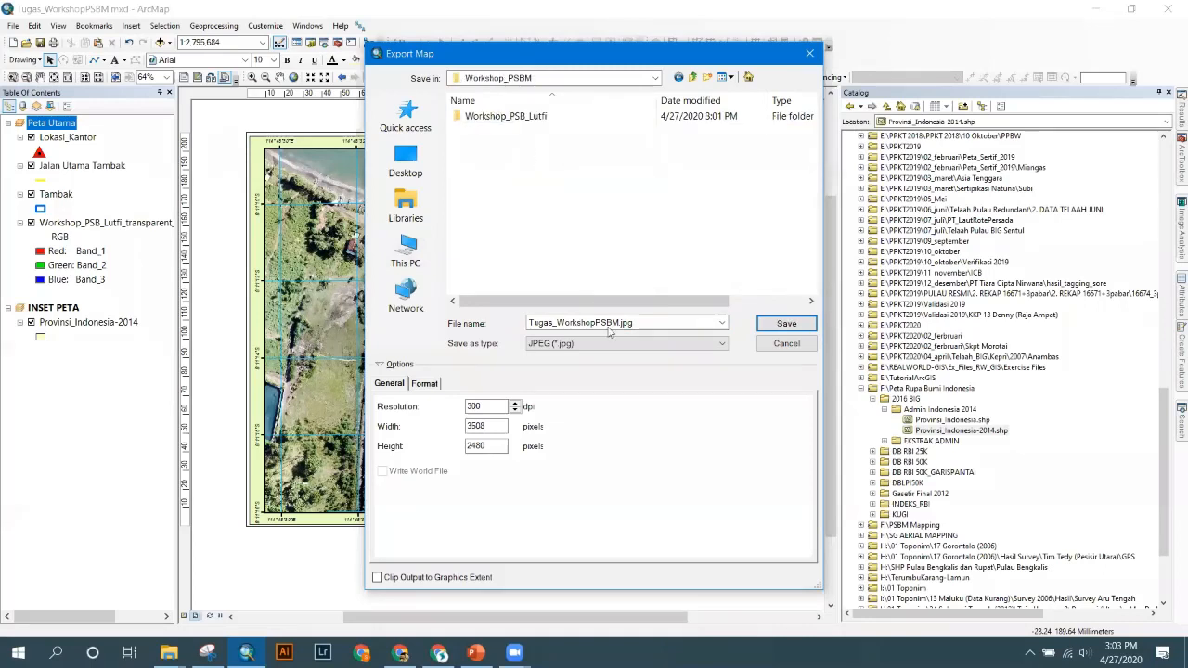
click(767, 324)
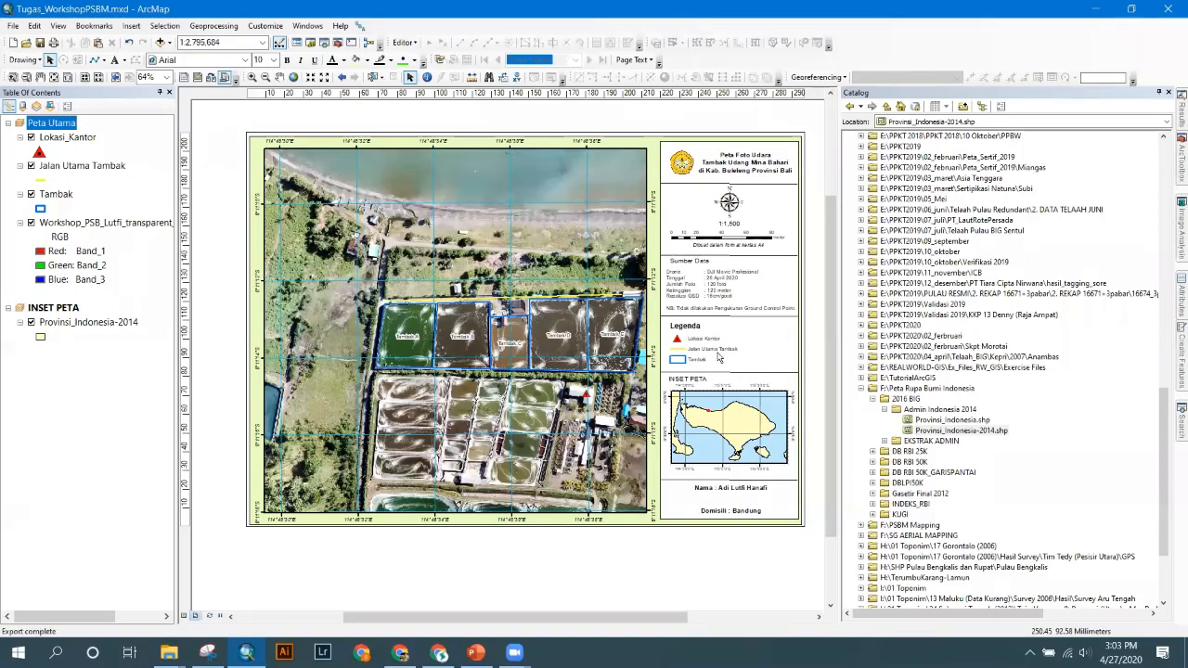
- Switch to the PowerPoint presentation with the Contoh example layout slide and minimize the browser window
click(169, 653)
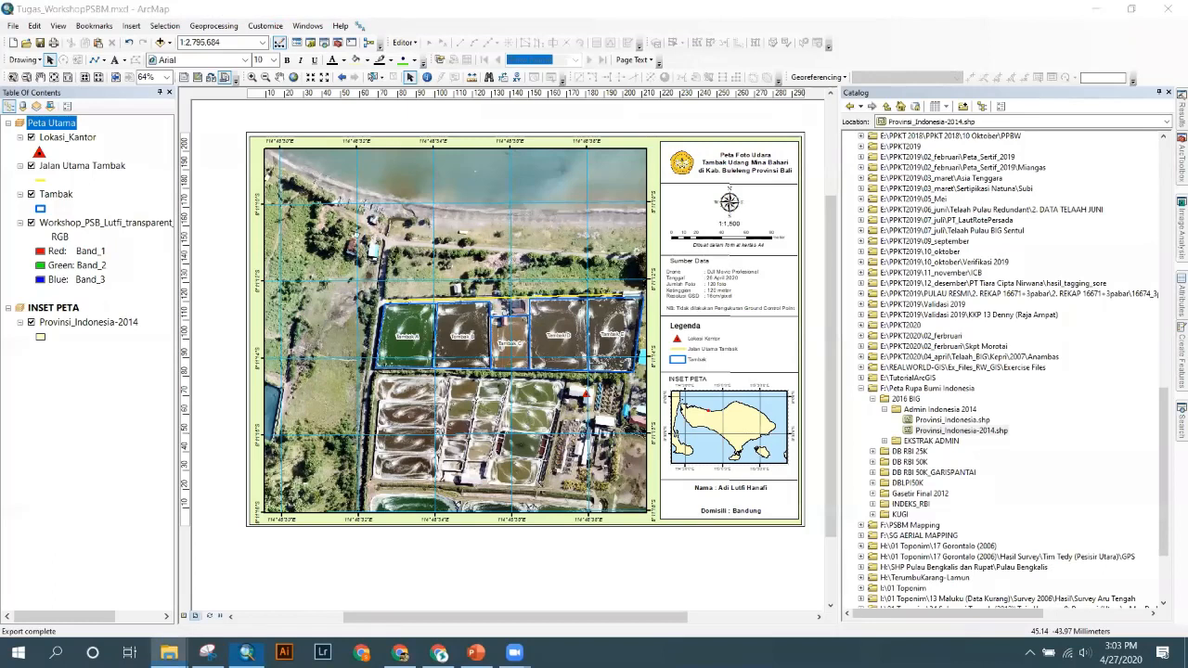
click(238, 583)
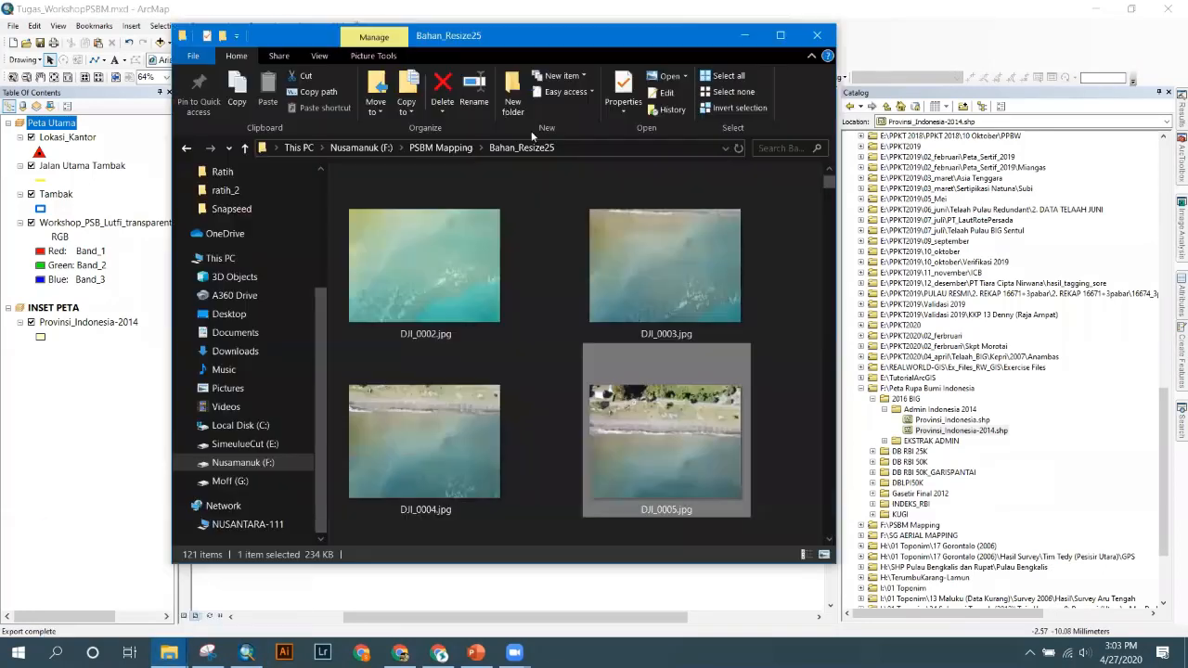
click(475, 652)
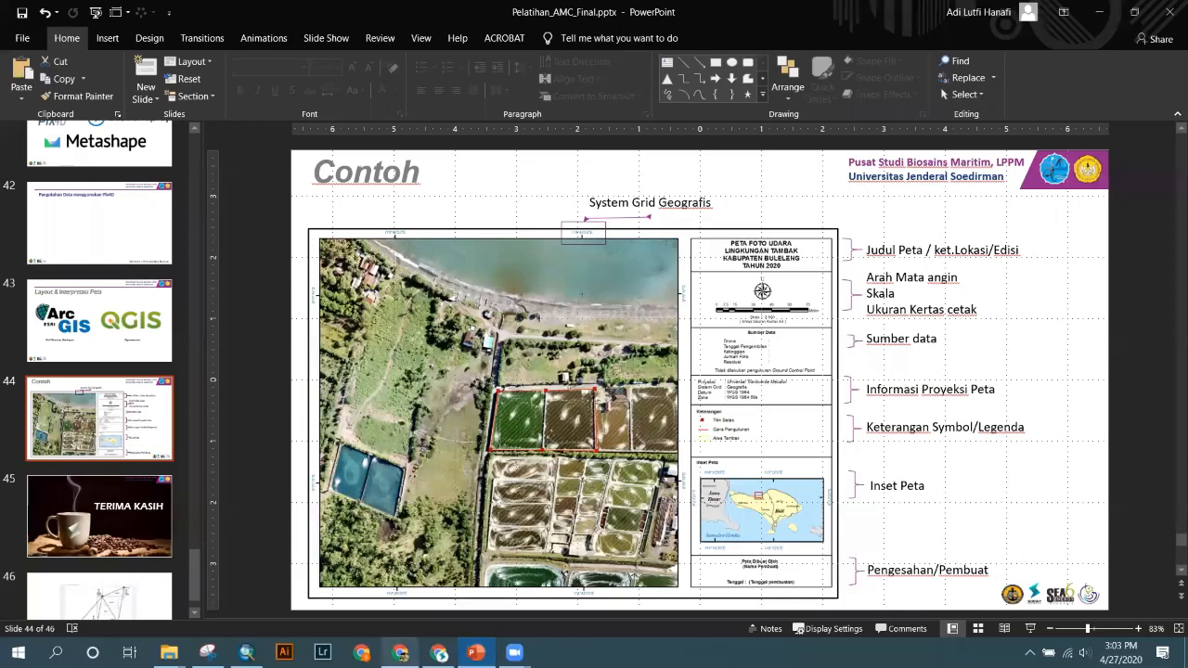
click(400, 652)
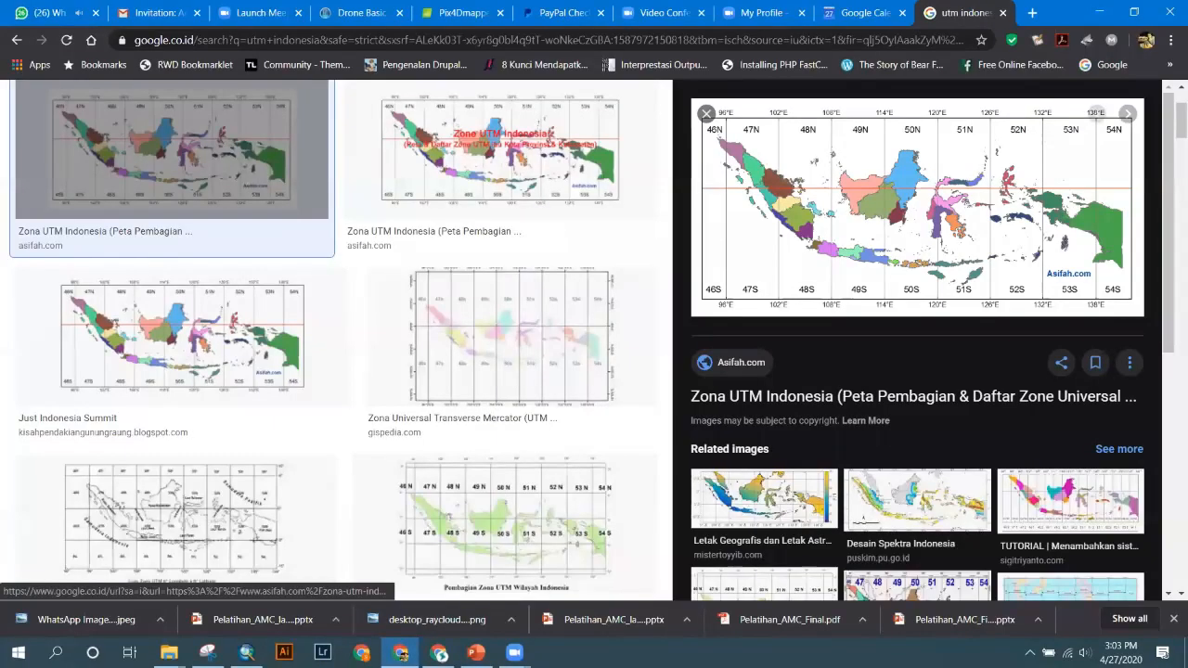
key(alt+Tab)
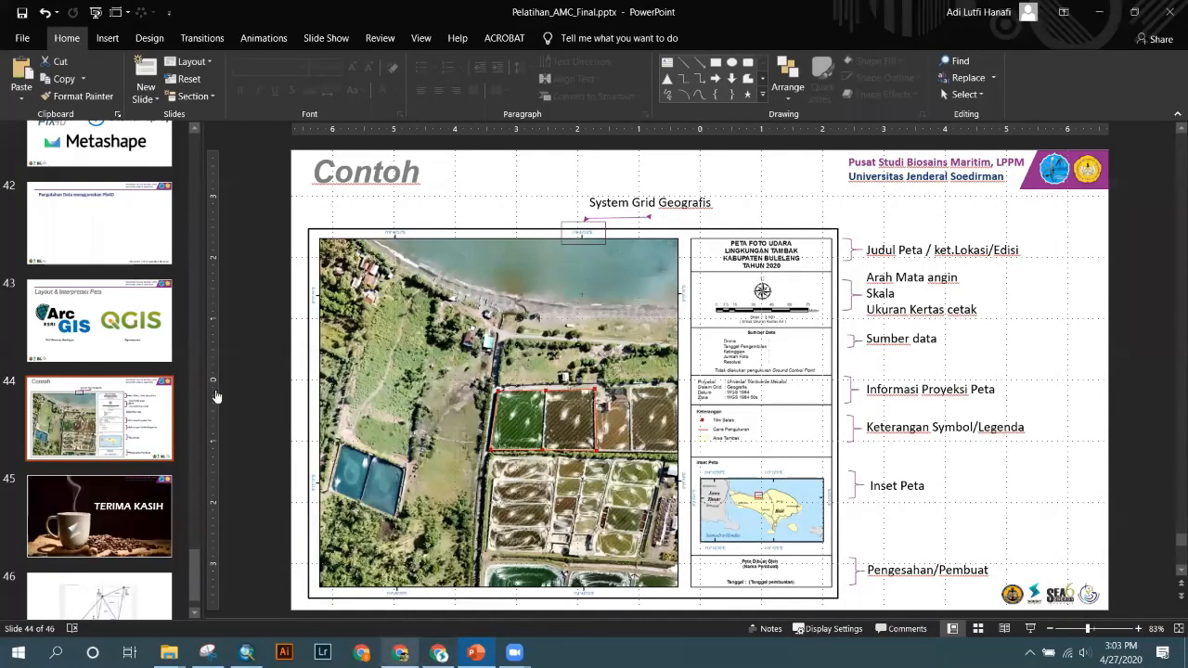
key(alt+Tab)
click(514, 652)
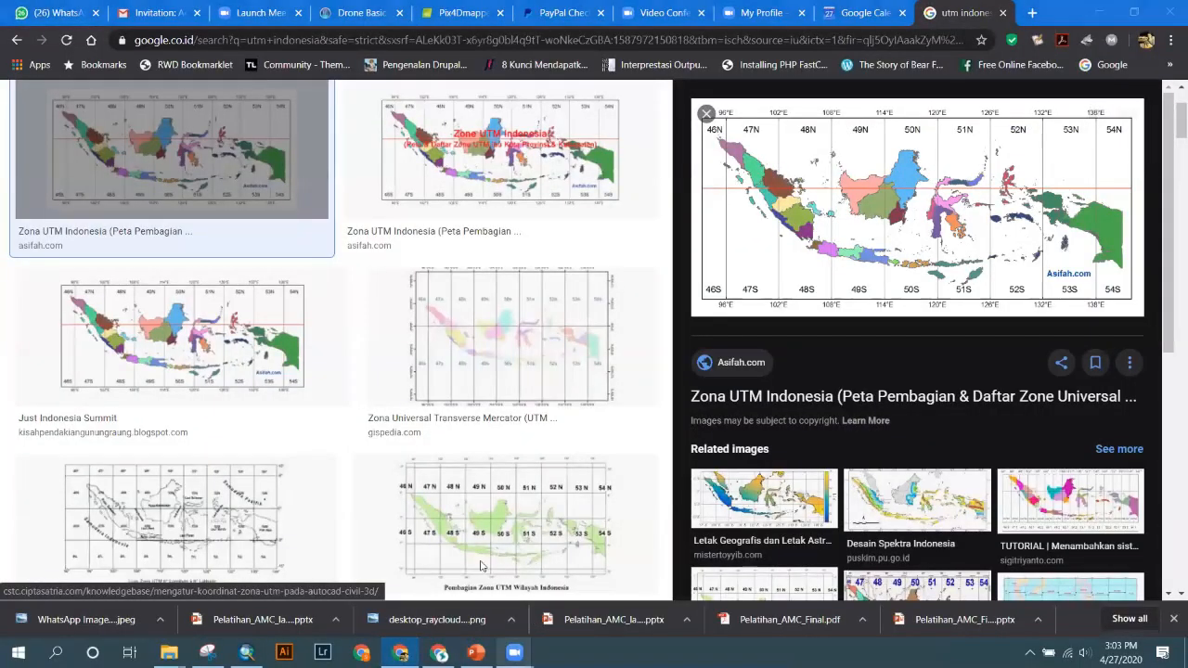
click(1101, 10)
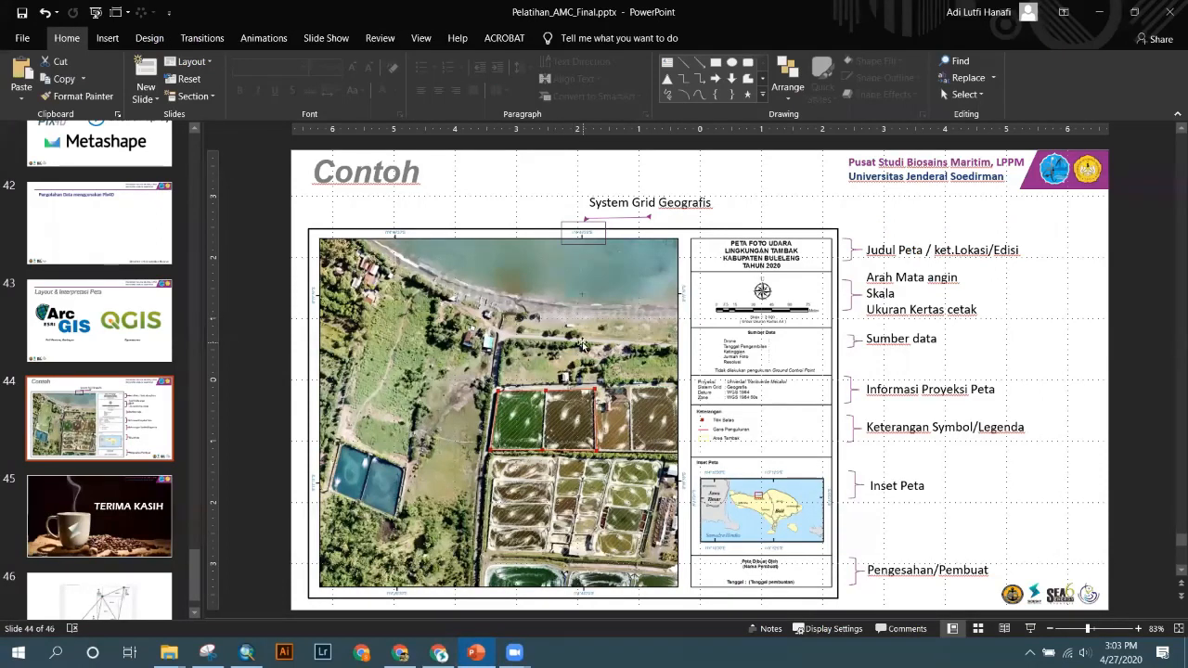
- View the closing TERIMA KASIH slide and return to the Contoh slide to examine the example map layout
click(70, 499)
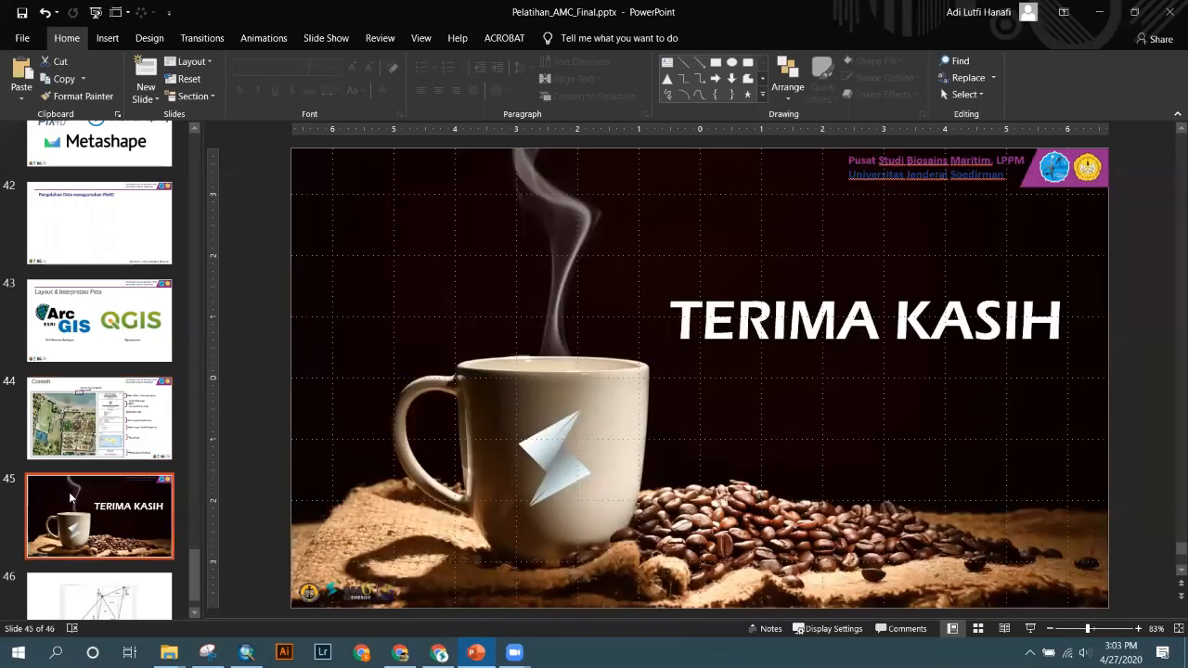
click(124, 421)
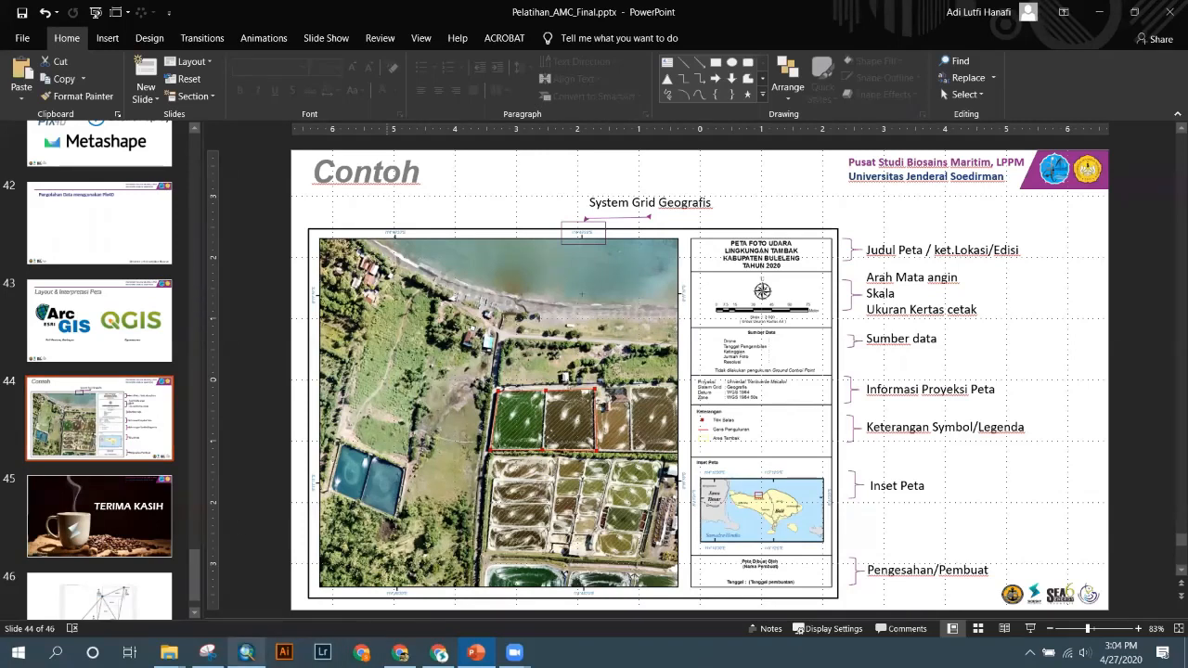
mouse_move(207, 652)
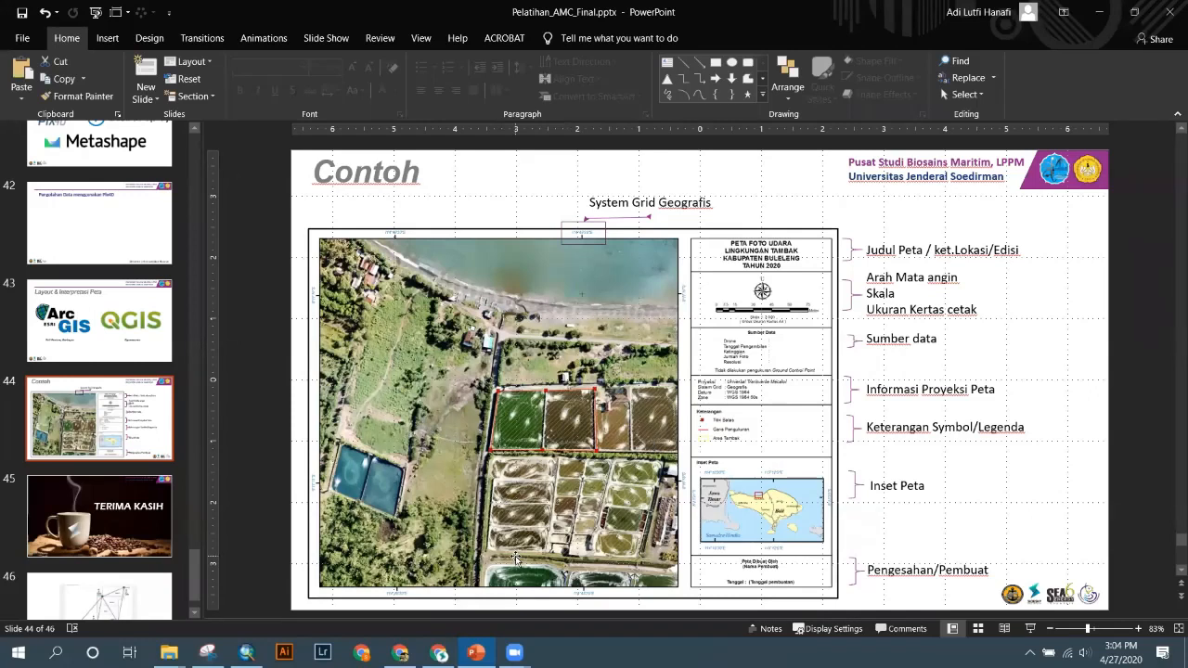
mouse_move(399, 652)
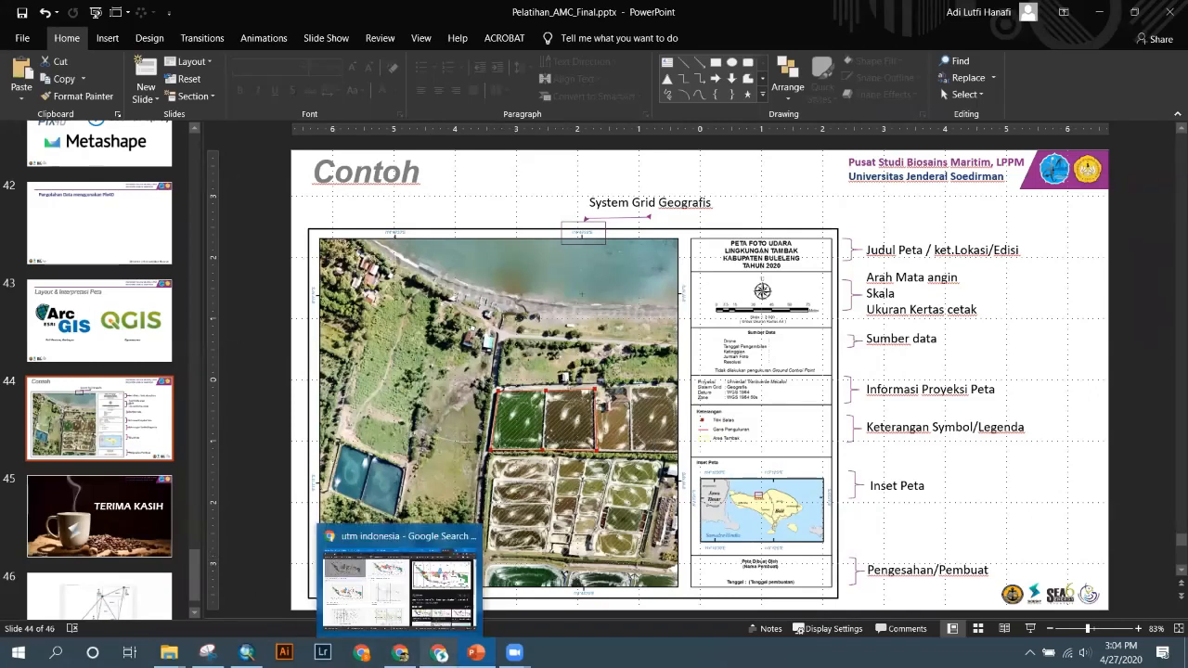
mouse_move(476, 652)
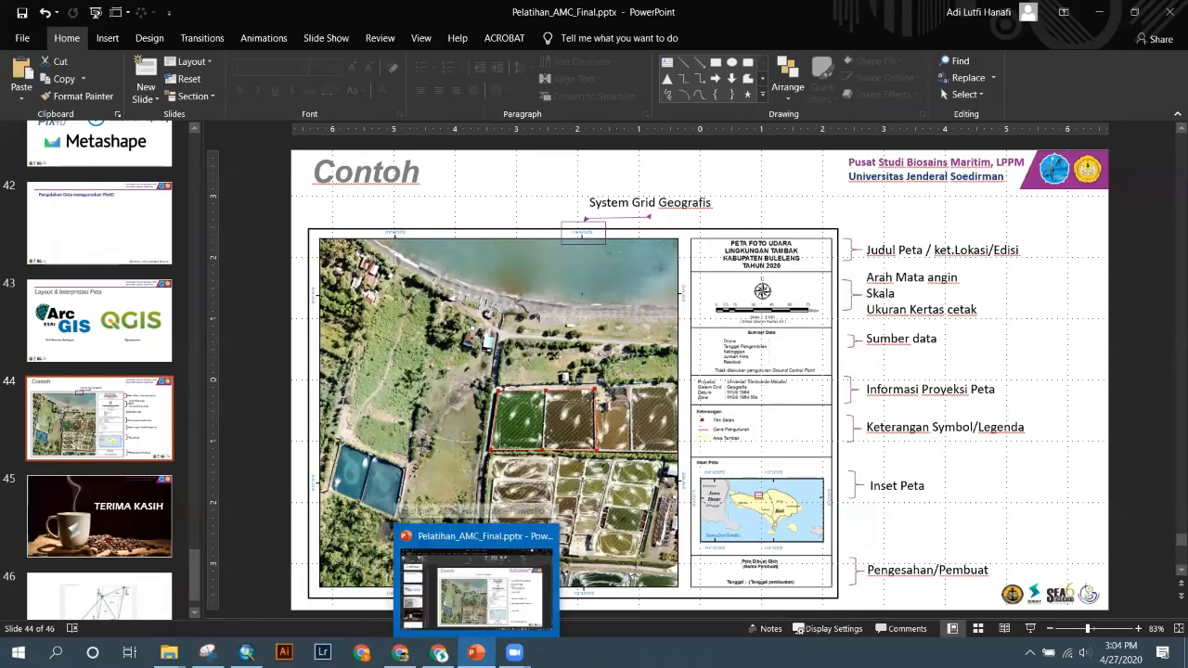
mouse_move(438, 653)
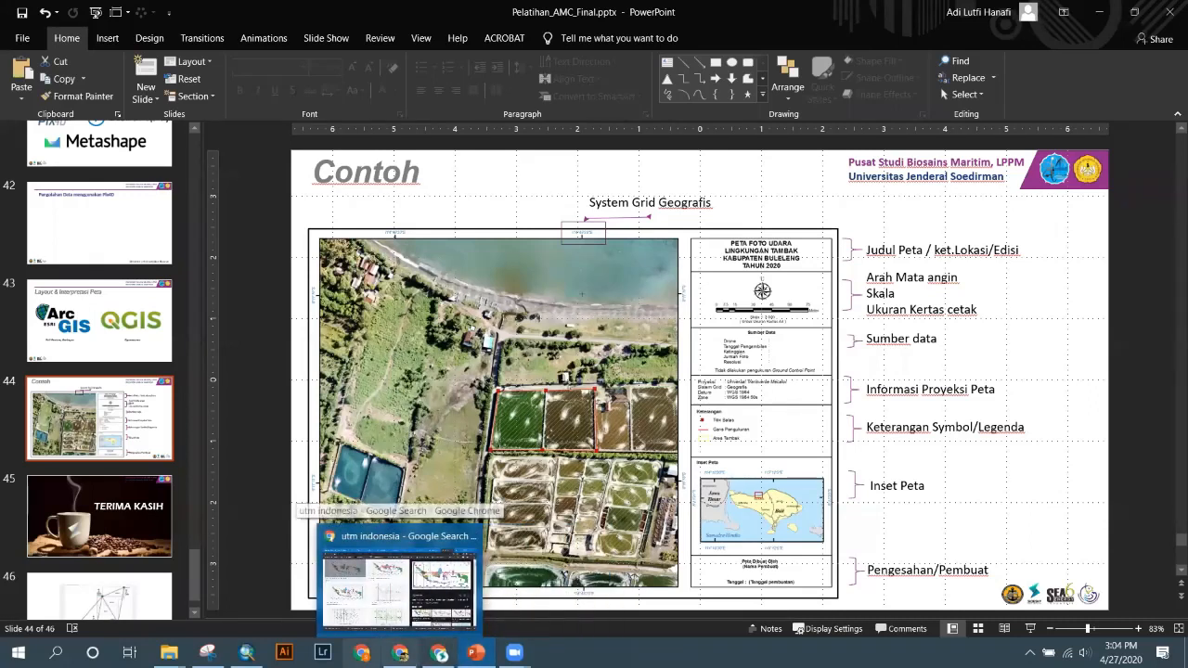
- Switch to the ArcMap project Tugas_WorkshopPSBM.mxd and open the properties of the Tambak layer
click(246, 652)
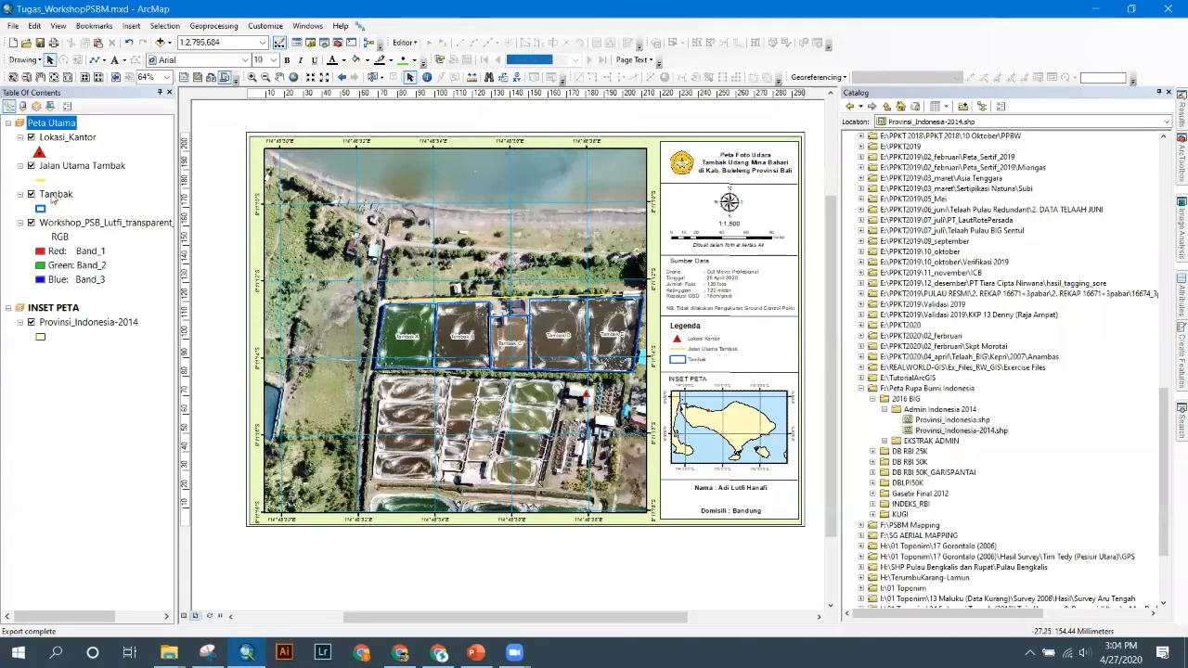
click(53, 197)
right_click(52, 197)
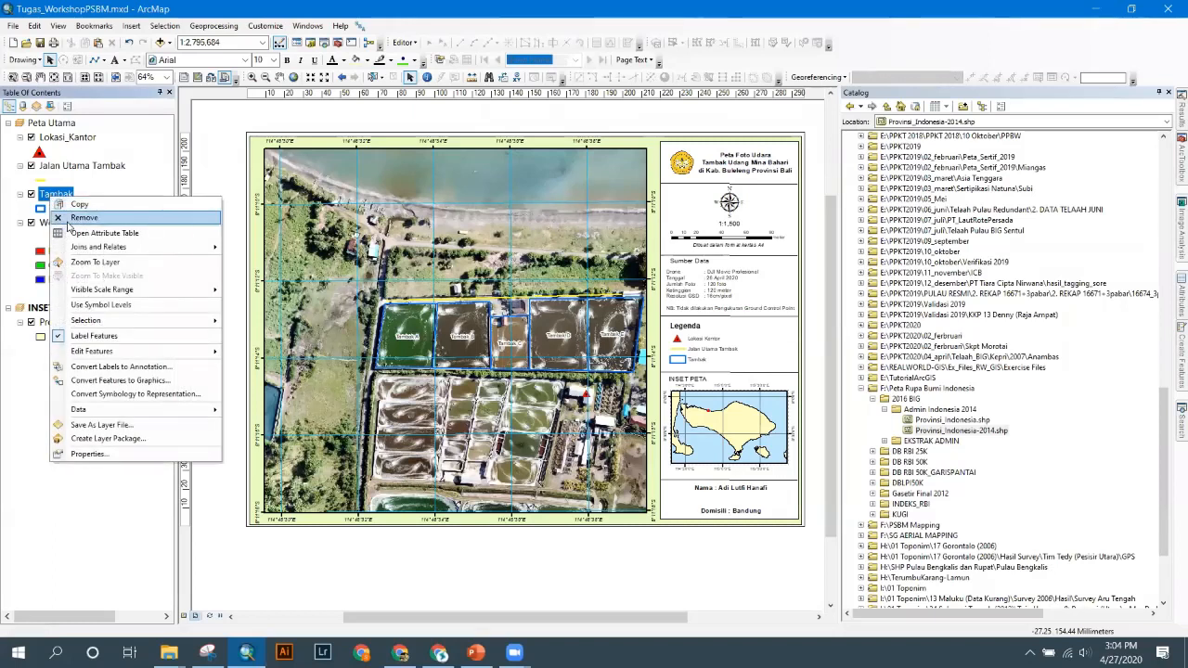
click(88, 454)
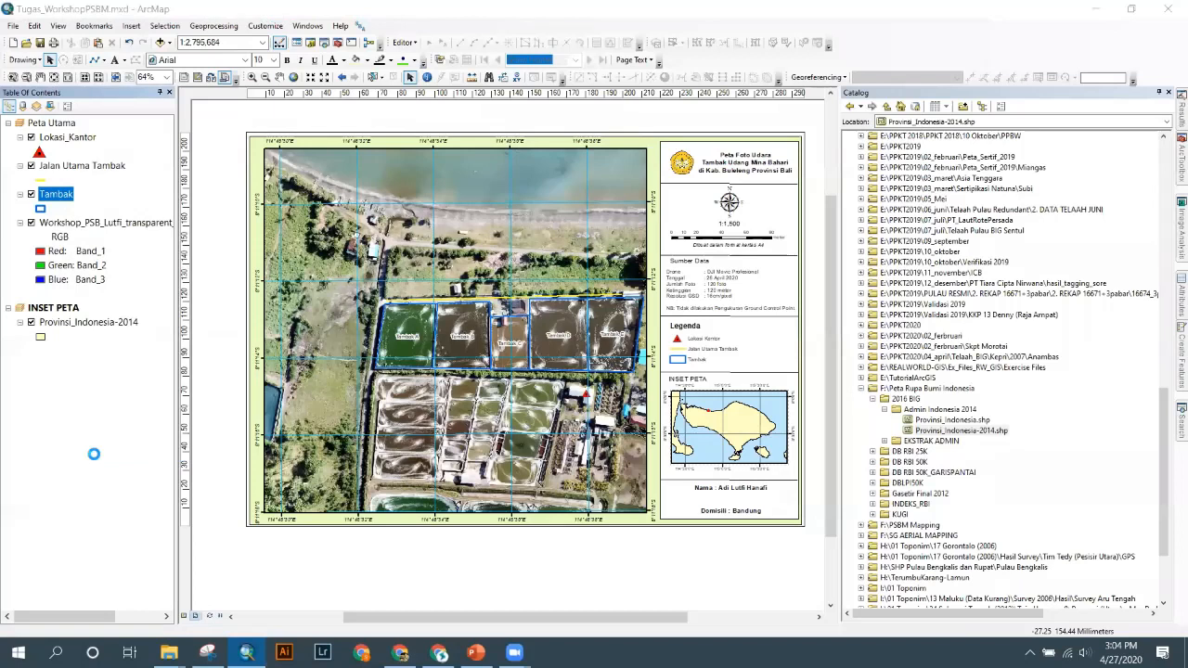
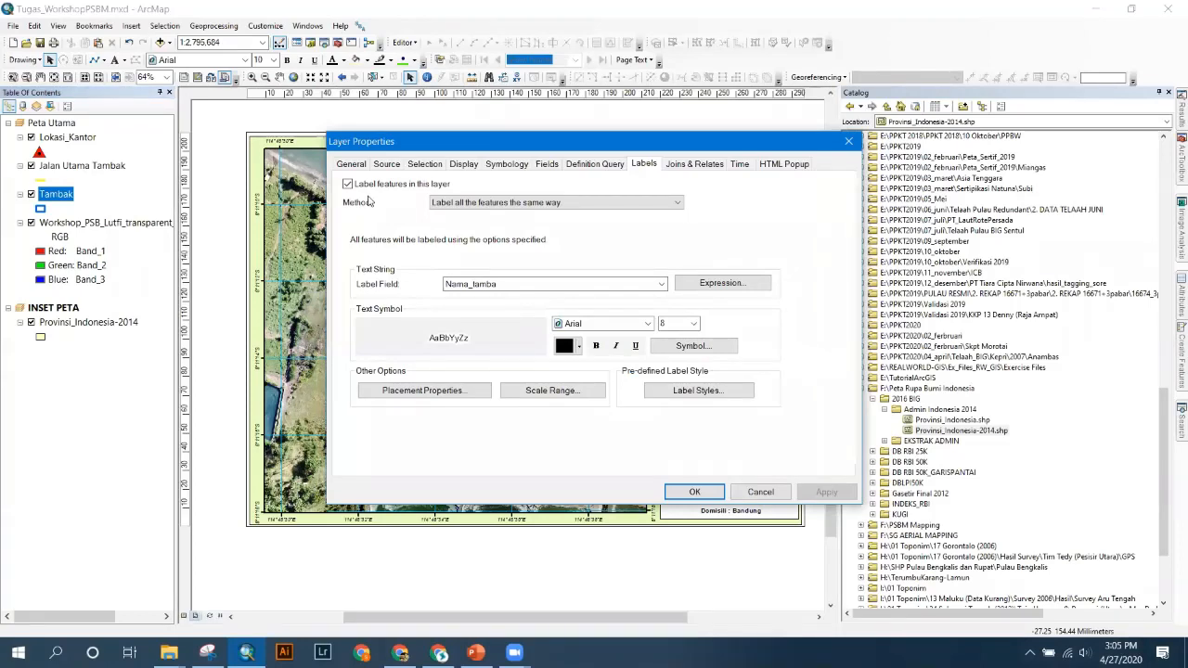
- Symbolize the Tambak layer by unique values of the Nama_tamba field, adding all values and excluding all other values
click(493, 165)
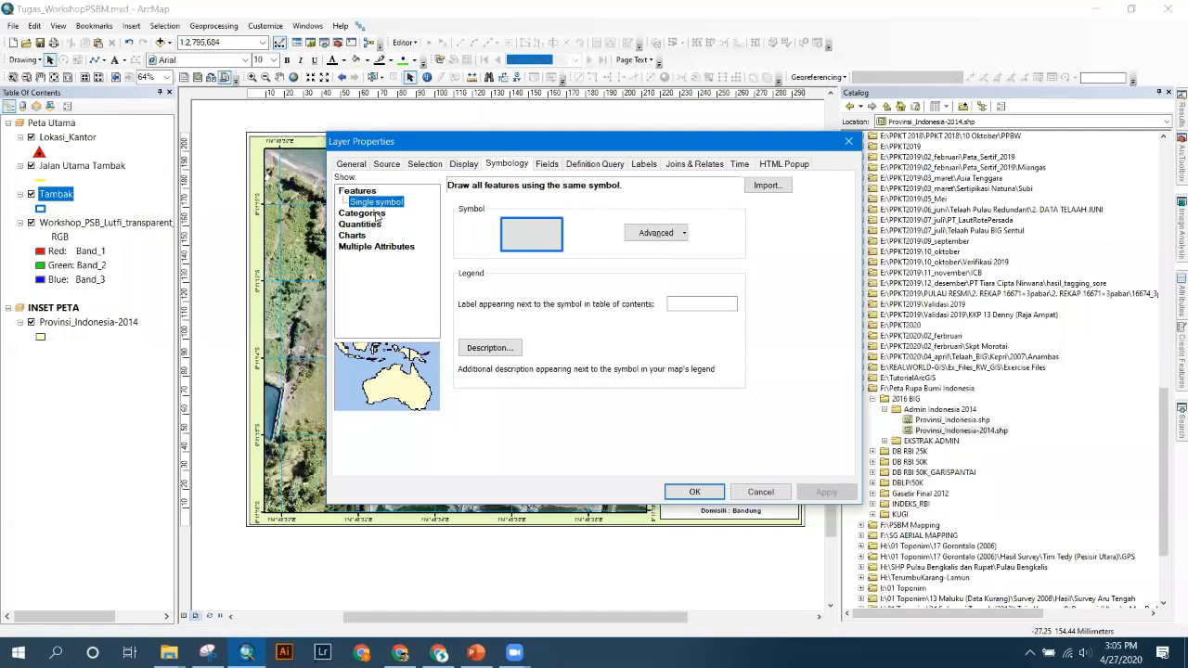
click(375, 214)
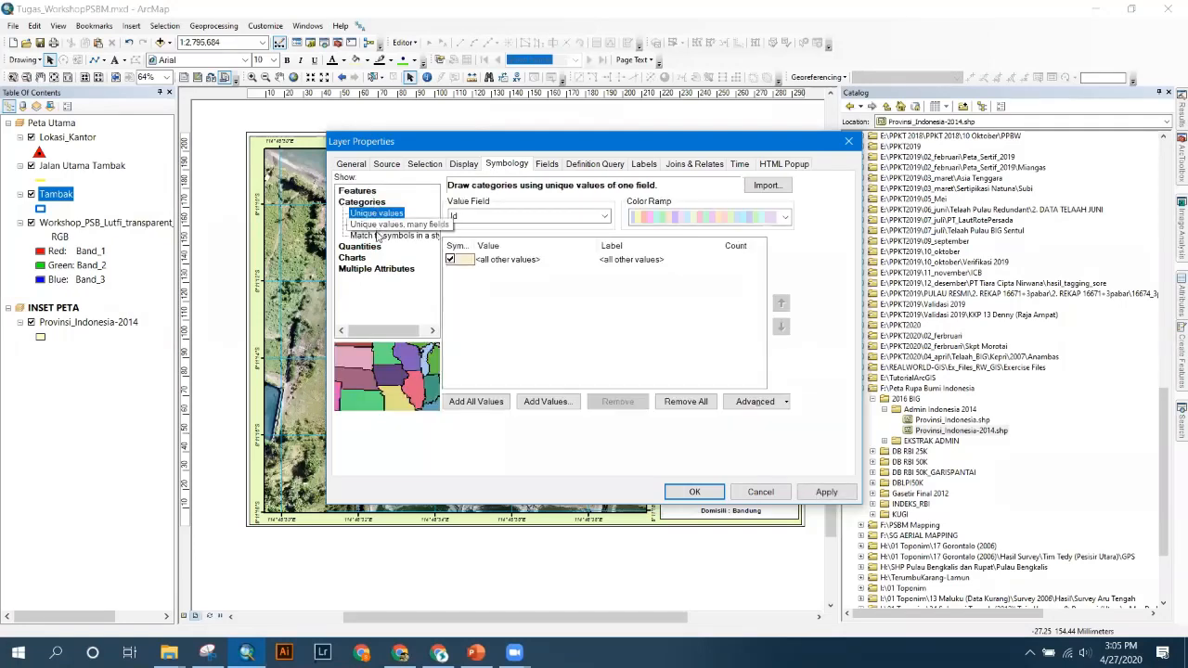
click(511, 218)
click(501, 243)
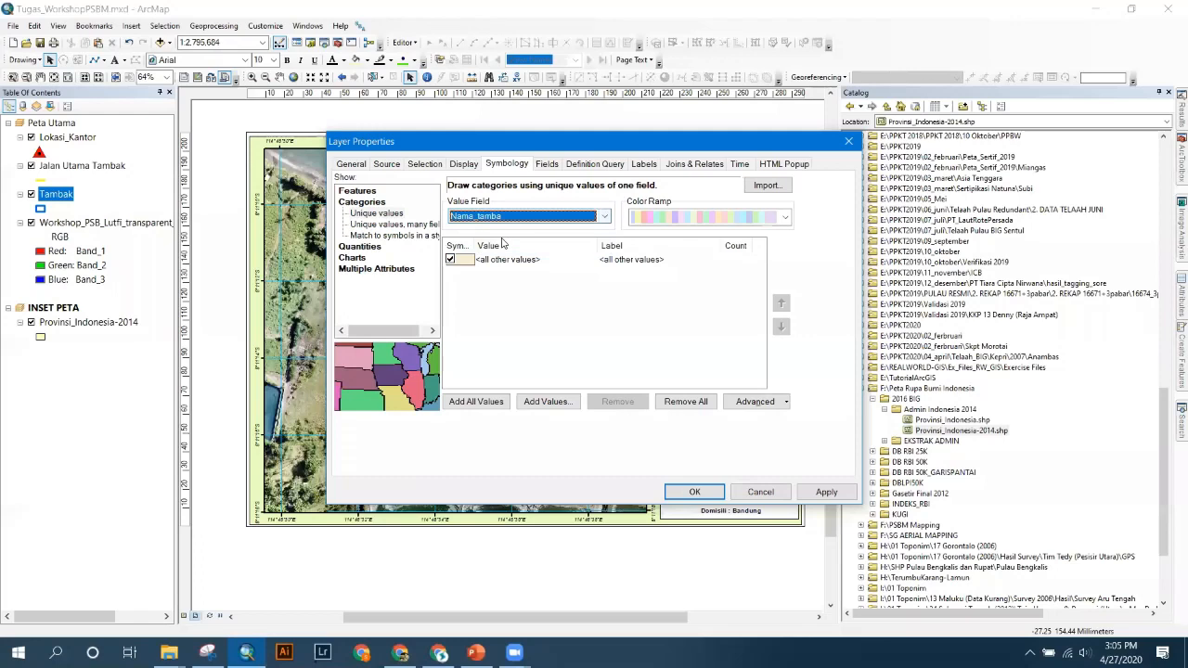
click(451, 261)
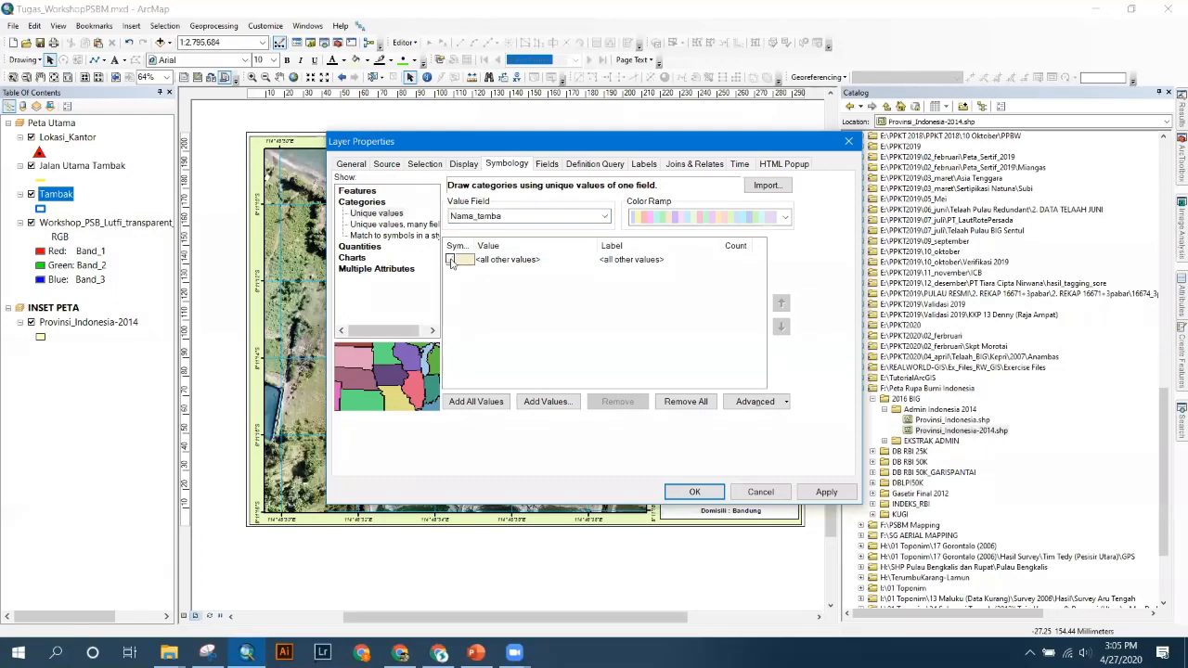
click(477, 403)
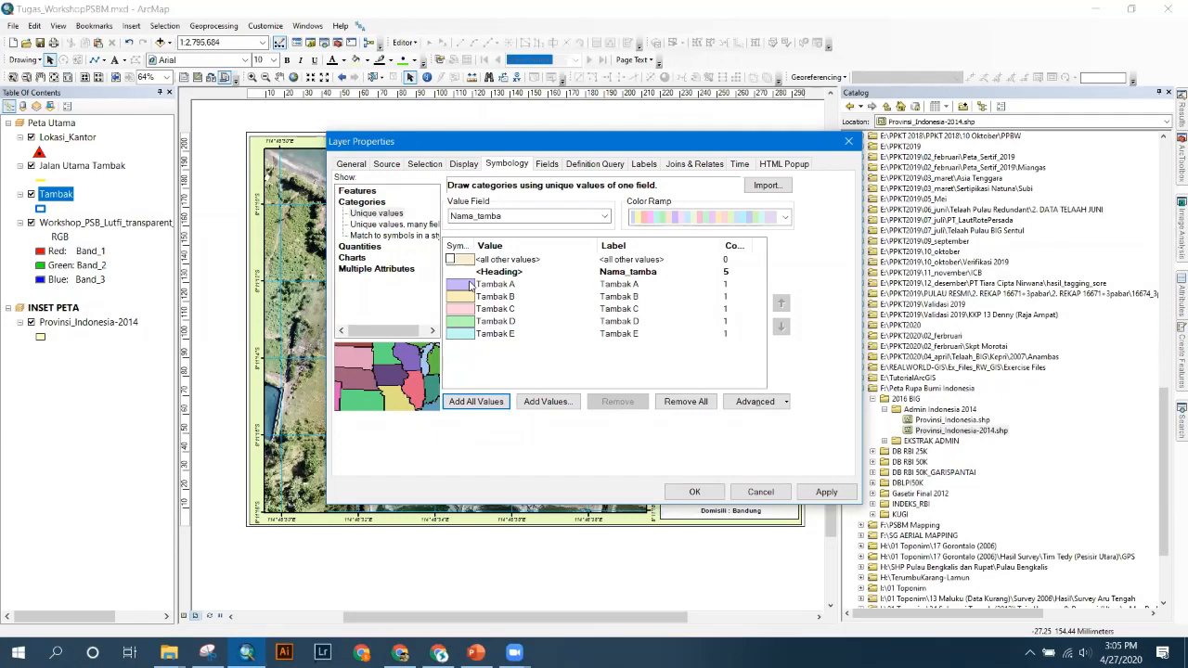
- Clear the heading label Nama_tamba from the Tambak layer's symbol list
click(654, 271)
click(654, 272)
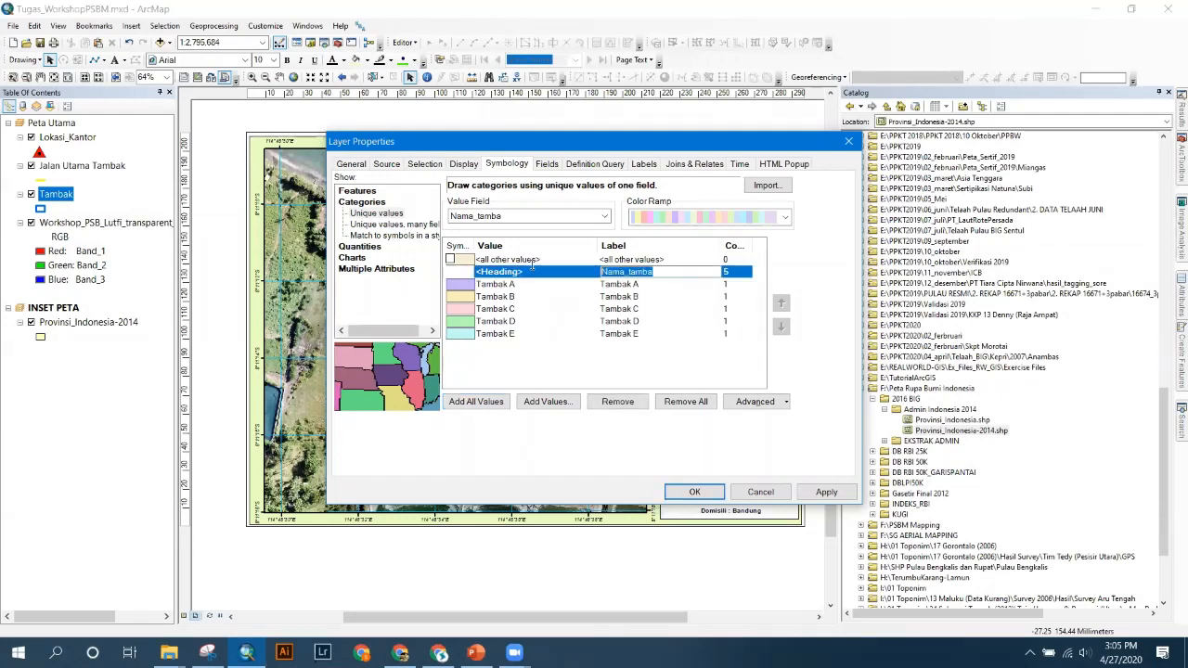
key(BackSpace)
click(471, 284)
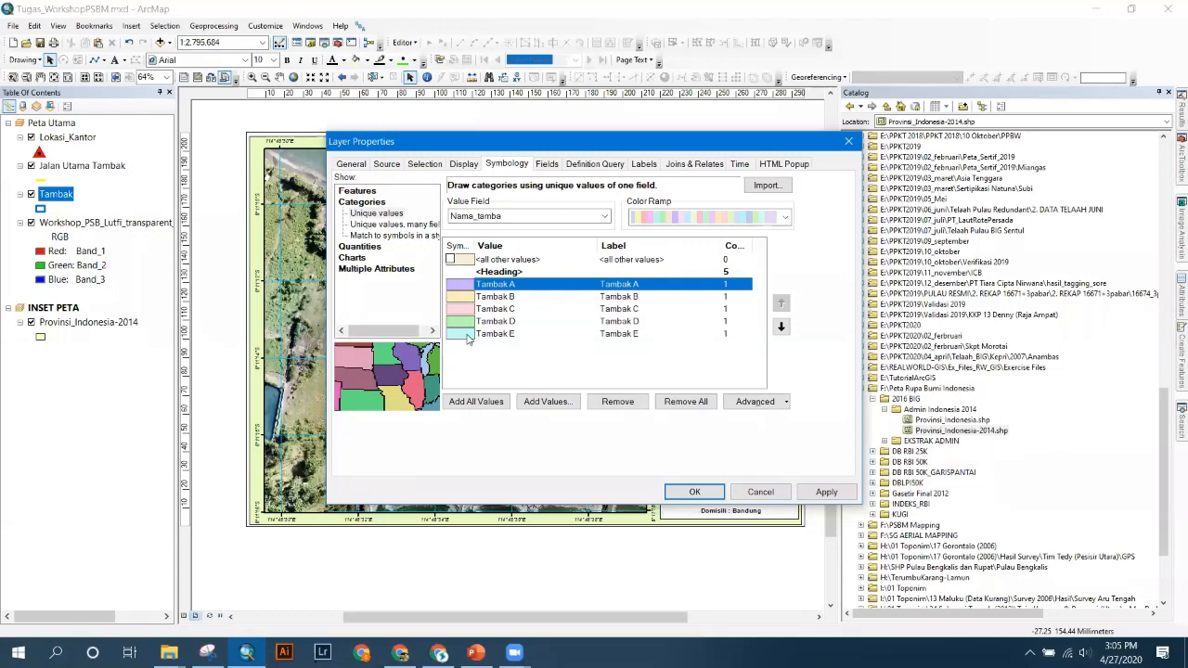
- Give the Tambak A symbol no fill colour and a purple outline with a width of 1
double_click(463, 285)
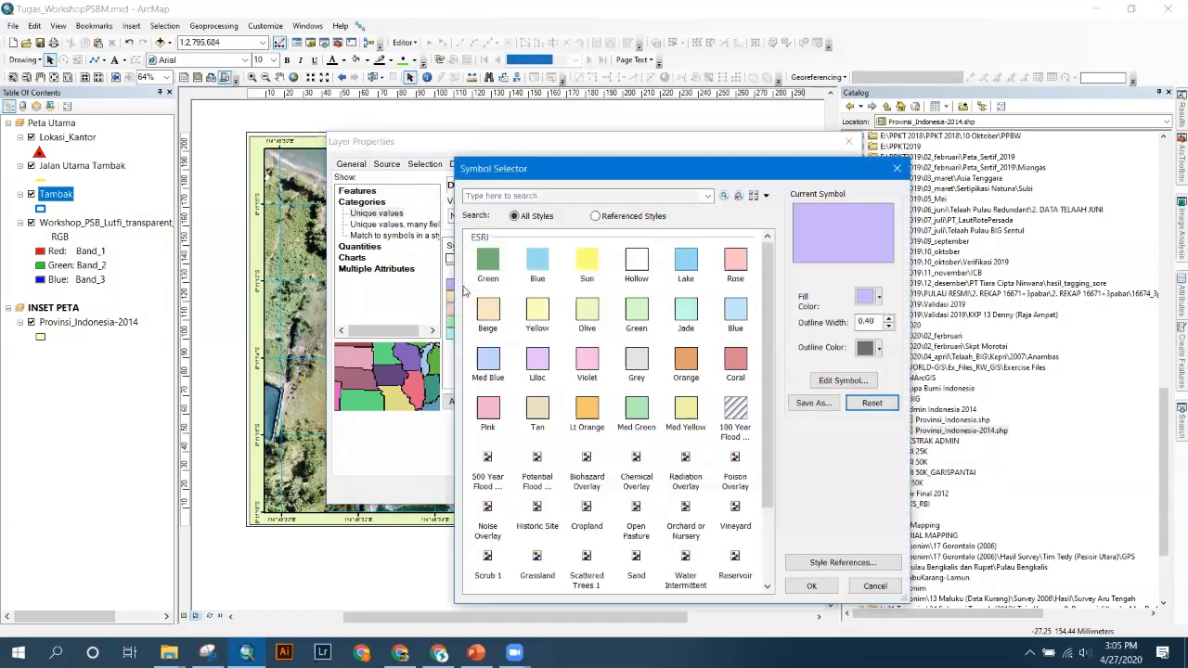
click(878, 349)
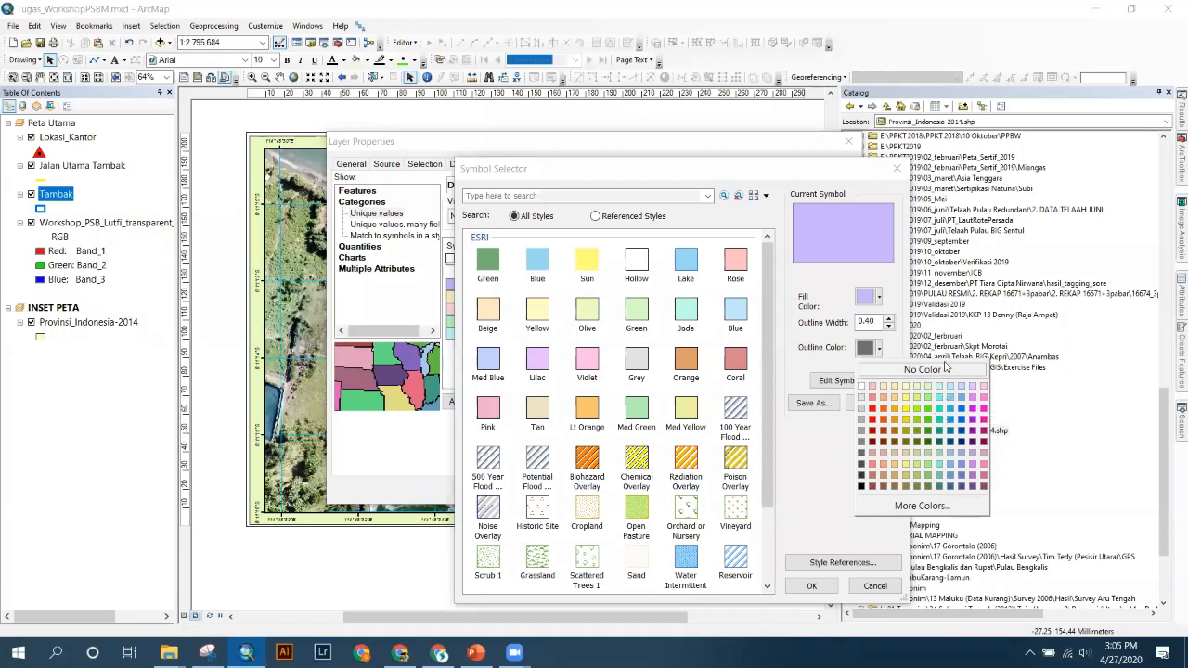
click(946, 369)
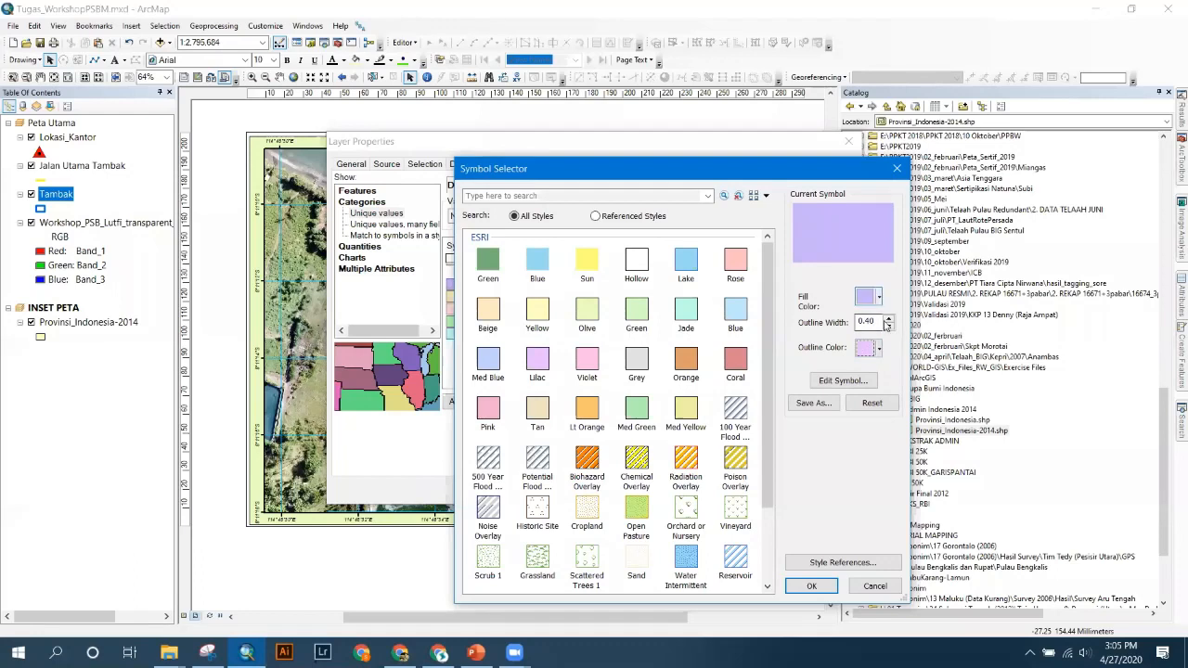
click(880, 348)
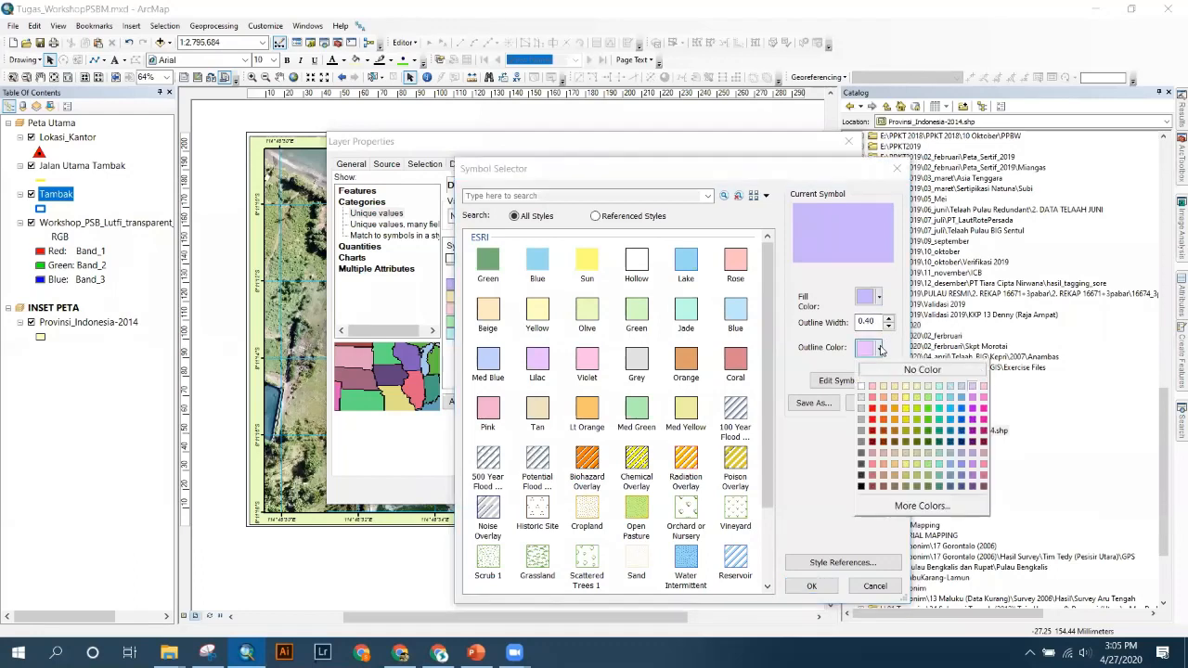
click(971, 465)
click(876, 296)
click(891, 317)
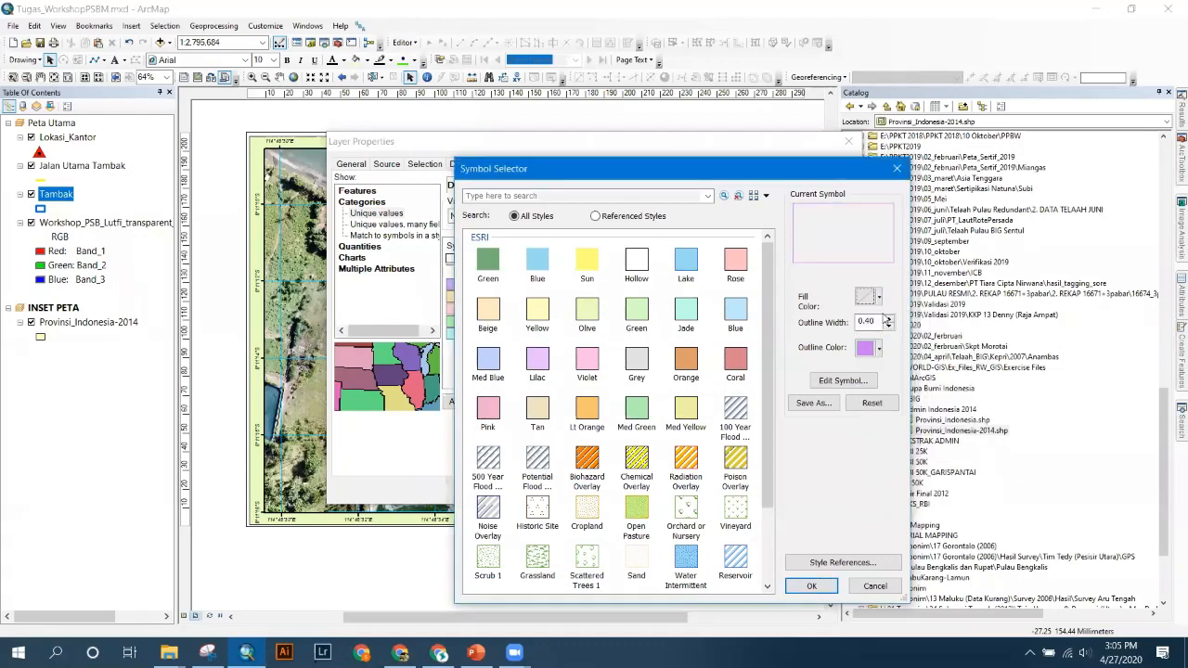
click(889, 318)
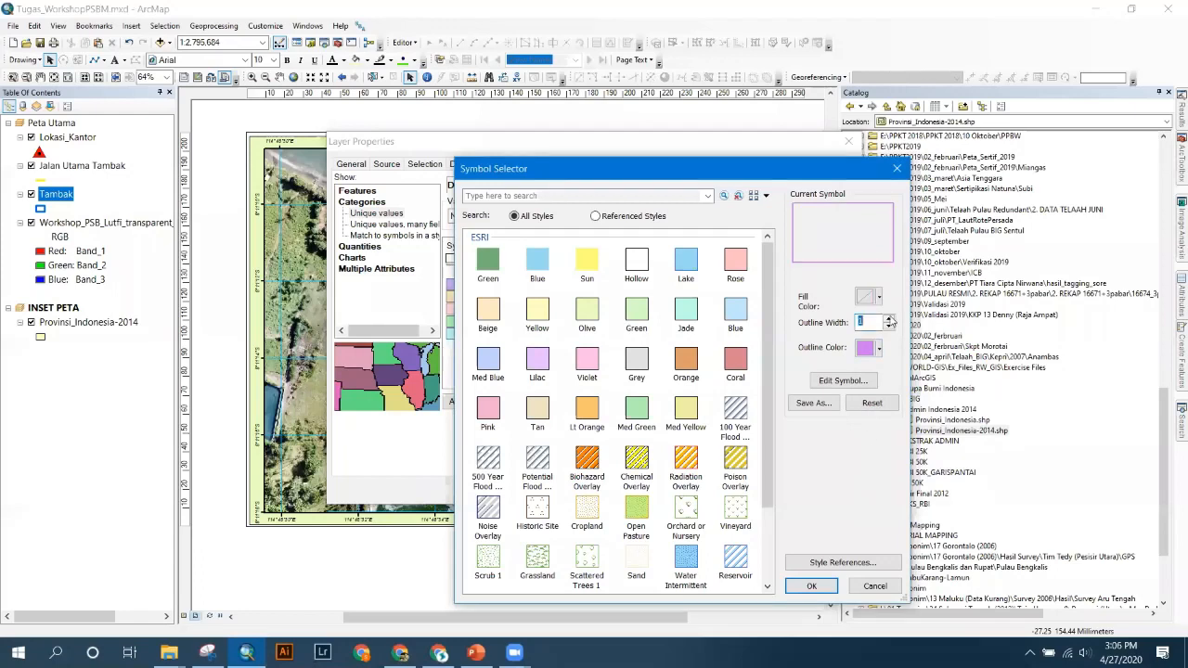
click(811, 586)
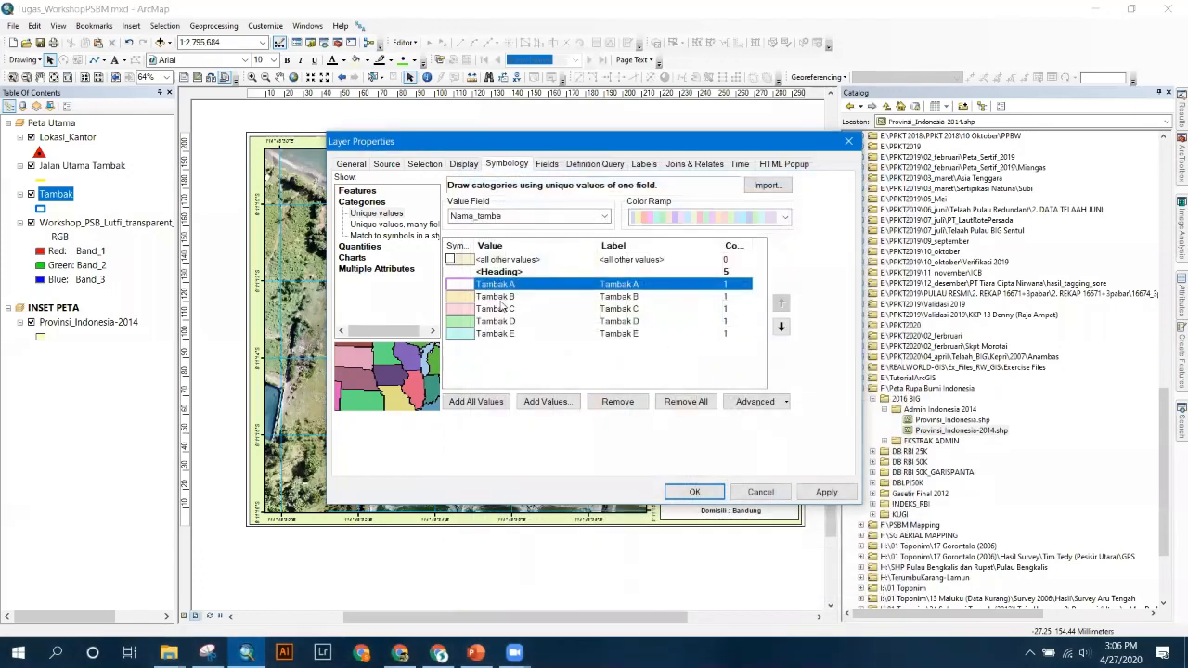
- Give the Tambak B symbol no fill colour and a pale yellow-orange outline with a width of 1
double_click(462, 296)
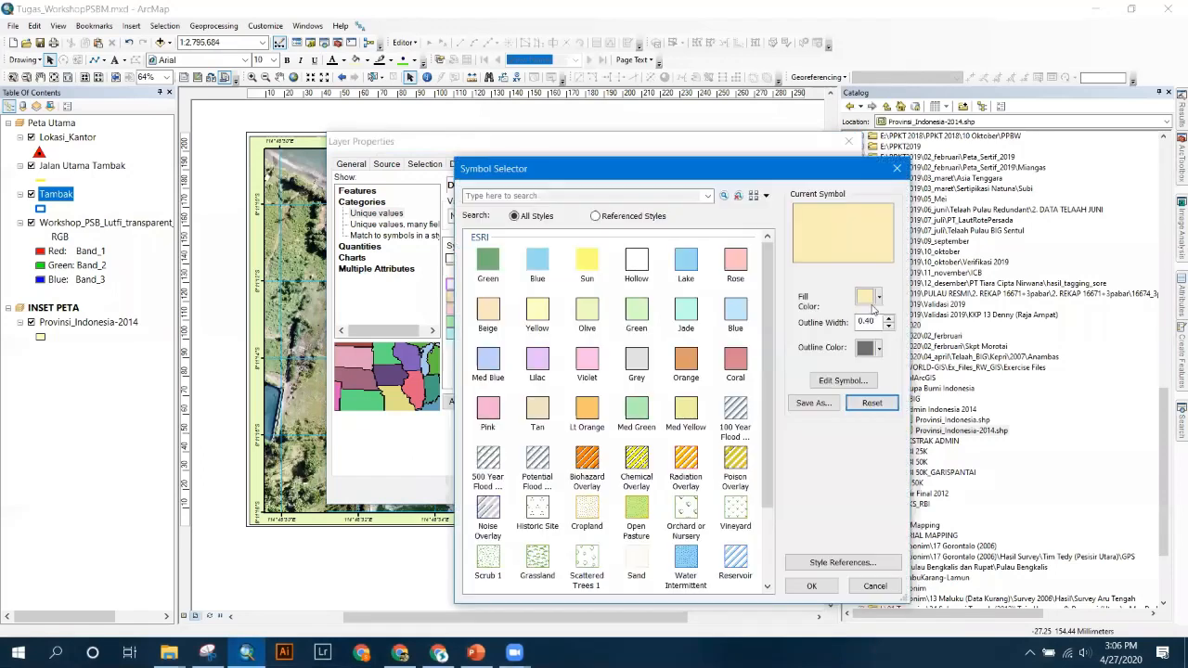
click(876, 297)
click(883, 317)
click(876, 348)
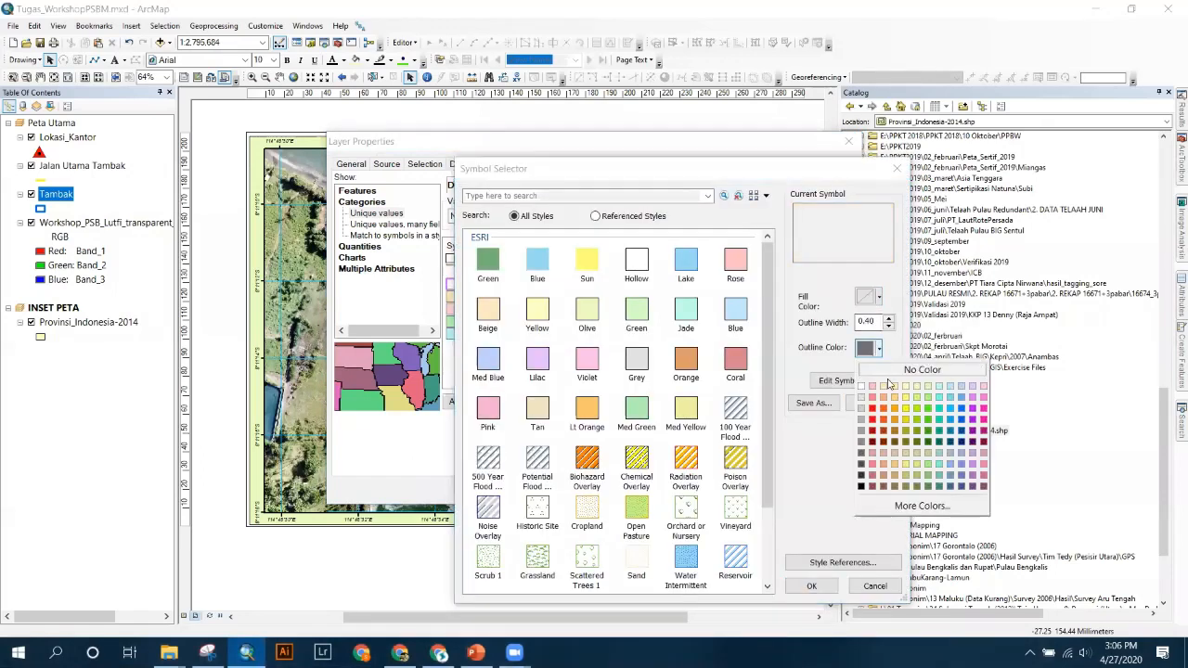
click(895, 388)
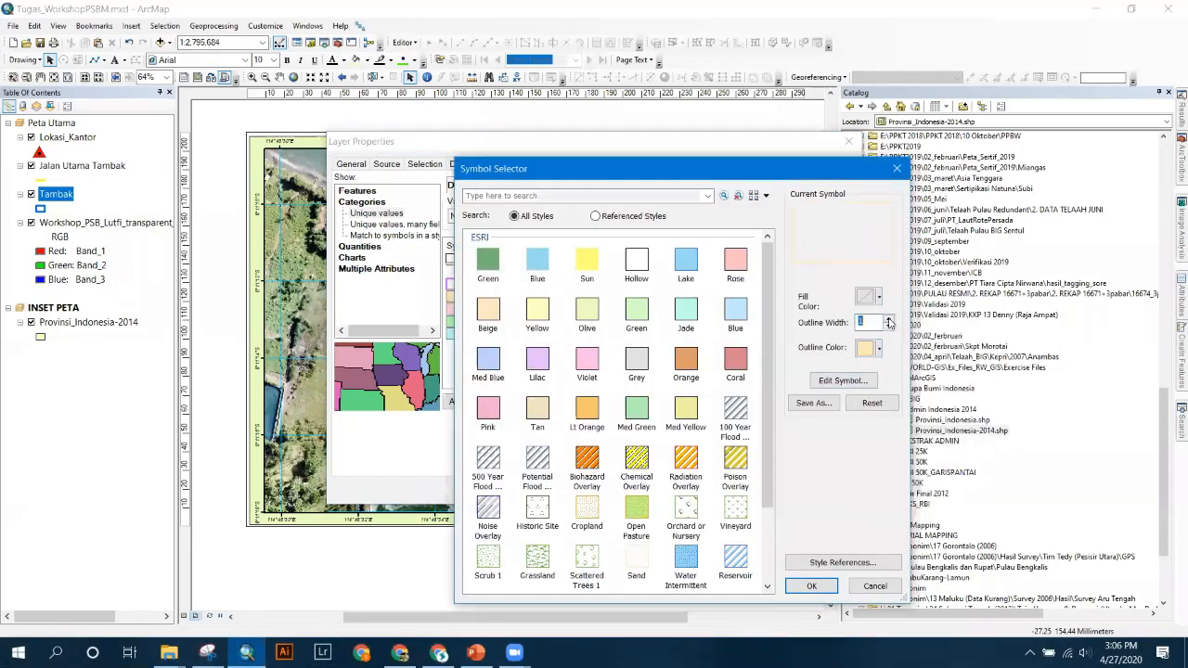
click(811, 585)
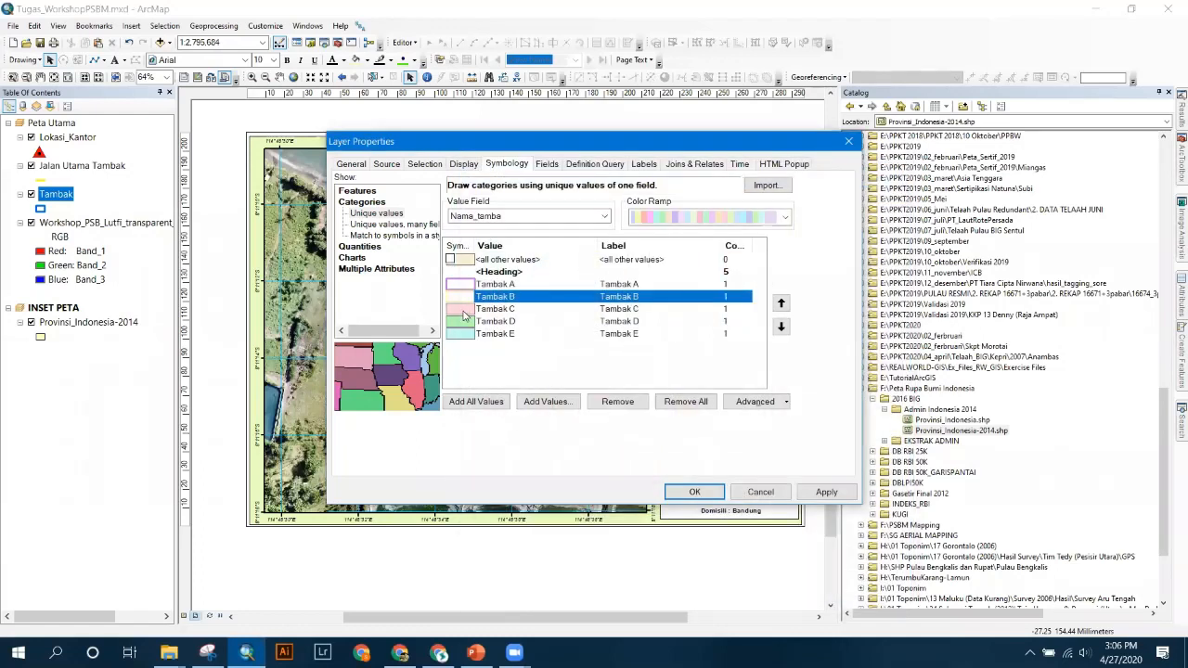
- Give the Tambak C symbol no fill colour and a red outline with a width of 2
double_click(464, 313)
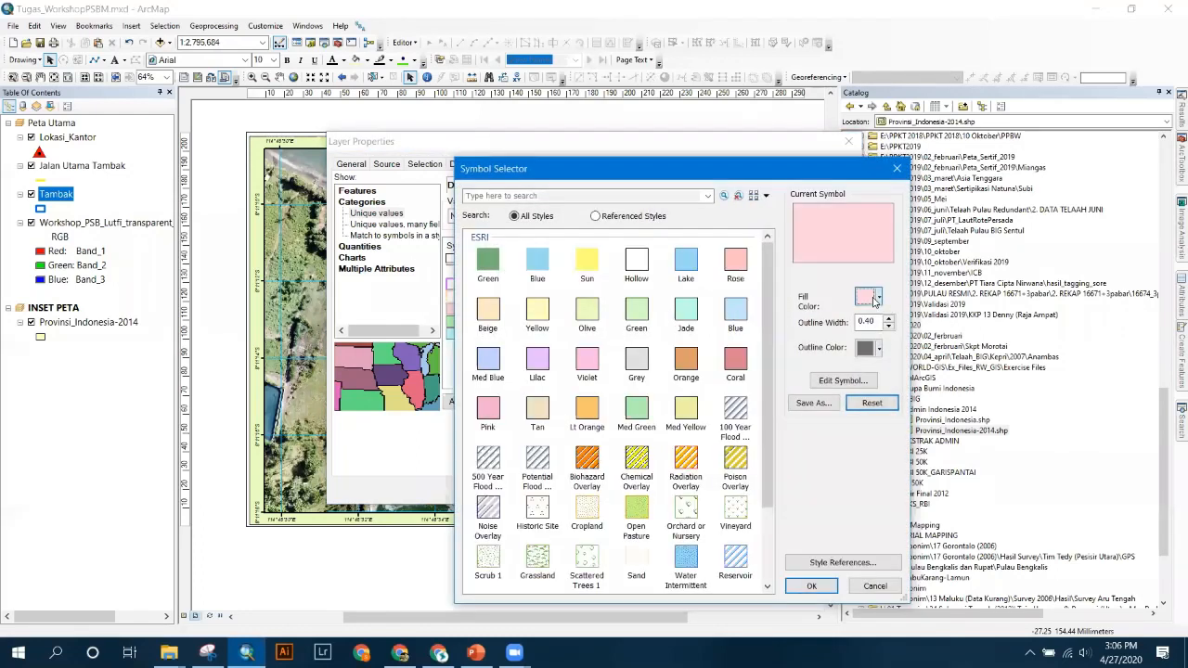
click(876, 297)
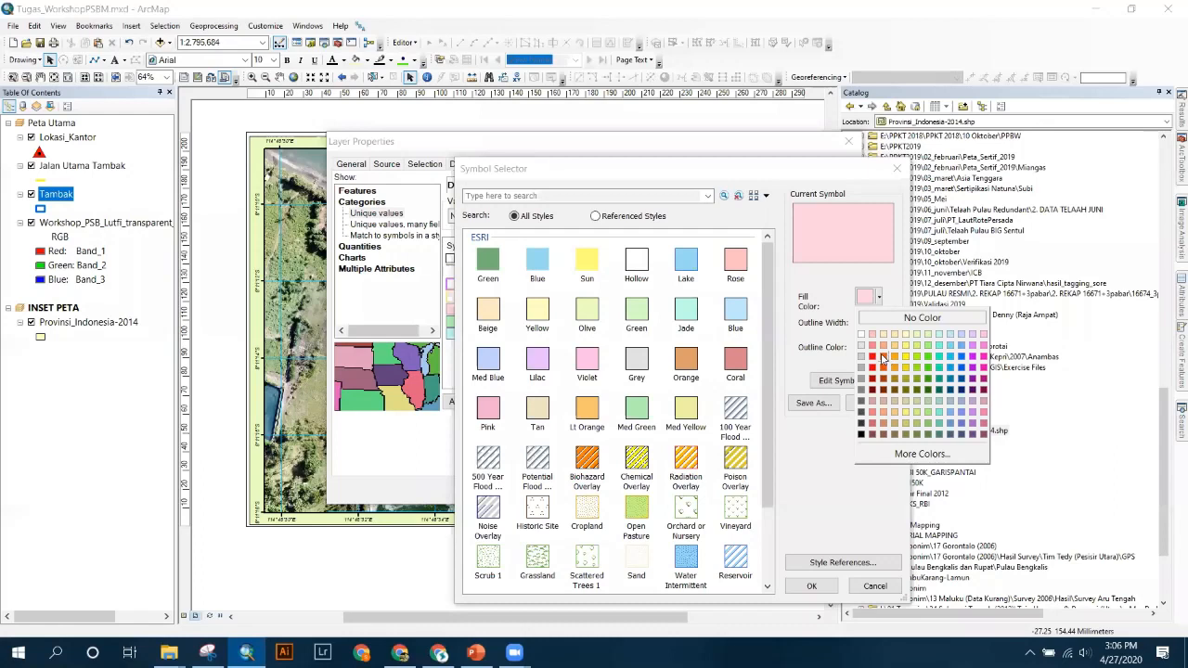
click(872, 358)
click(876, 297)
click(892, 318)
click(888, 319)
click(888, 318)
click(878, 348)
click(881, 412)
click(875, 349)
click(872, 409)
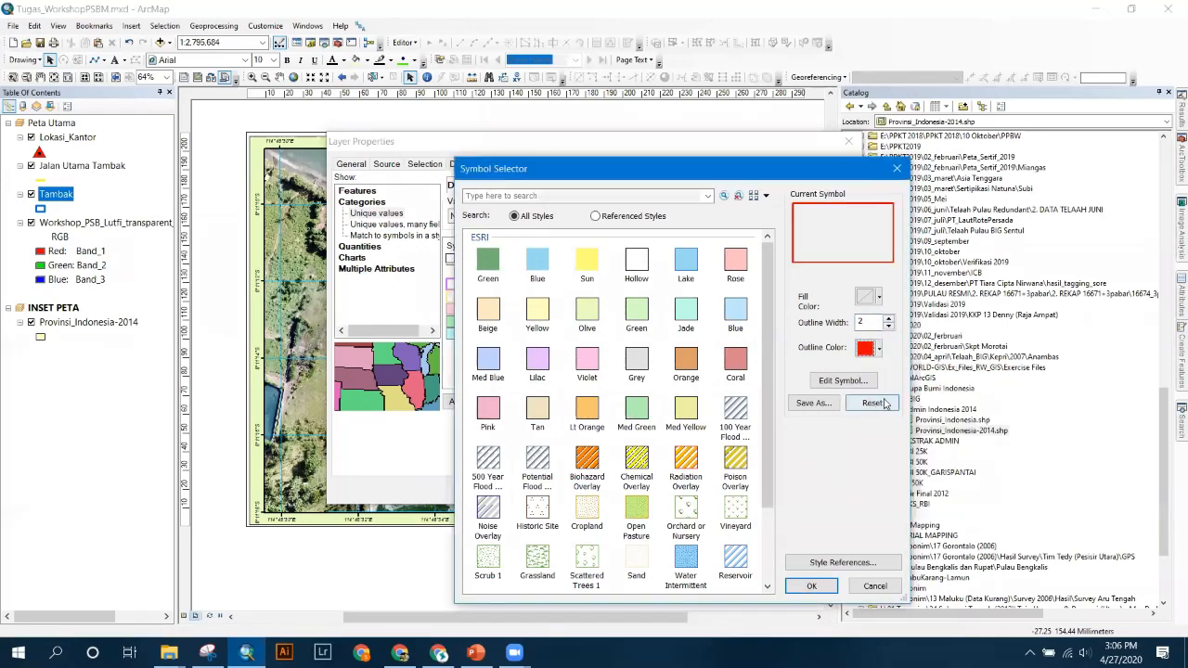
click(811, 586)
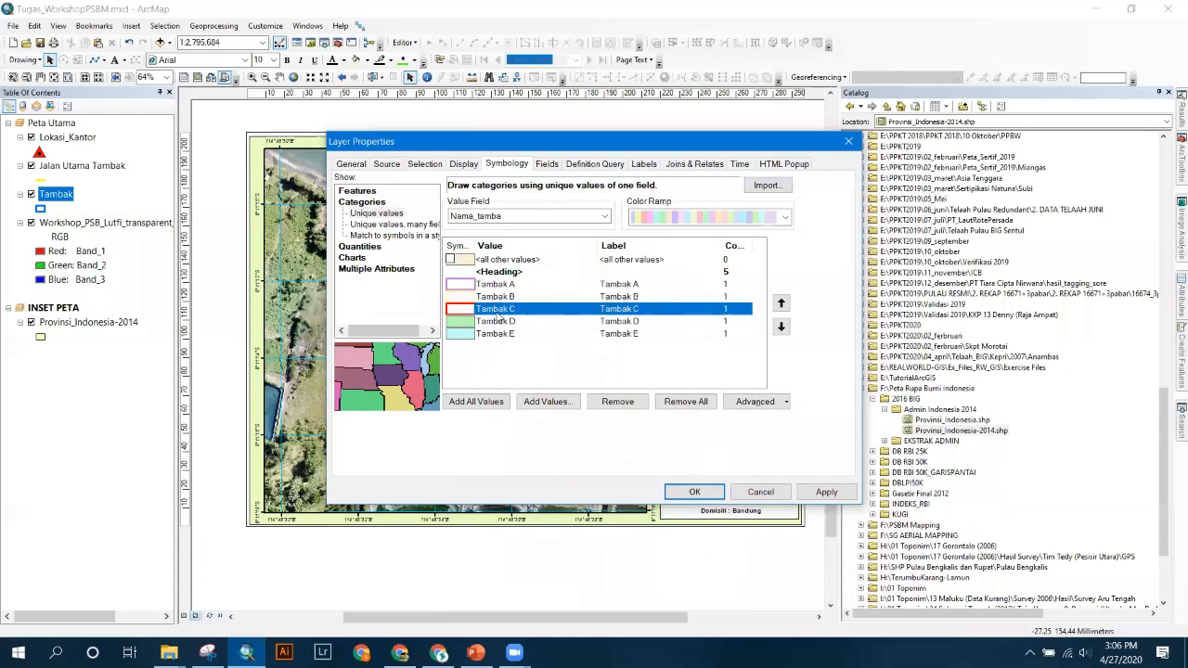
- Give the Tambak D symbol no fill colour and a bright green outline with a width of 2
double_click(459, 326)
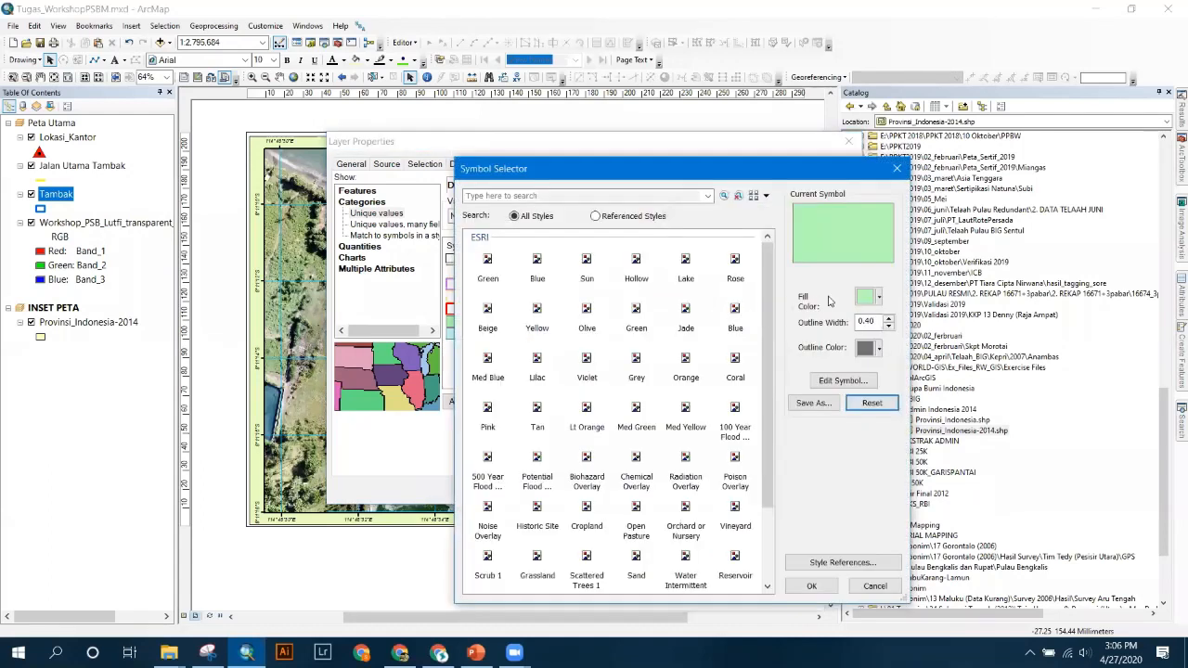
click(878, 298)
click(882, 317)
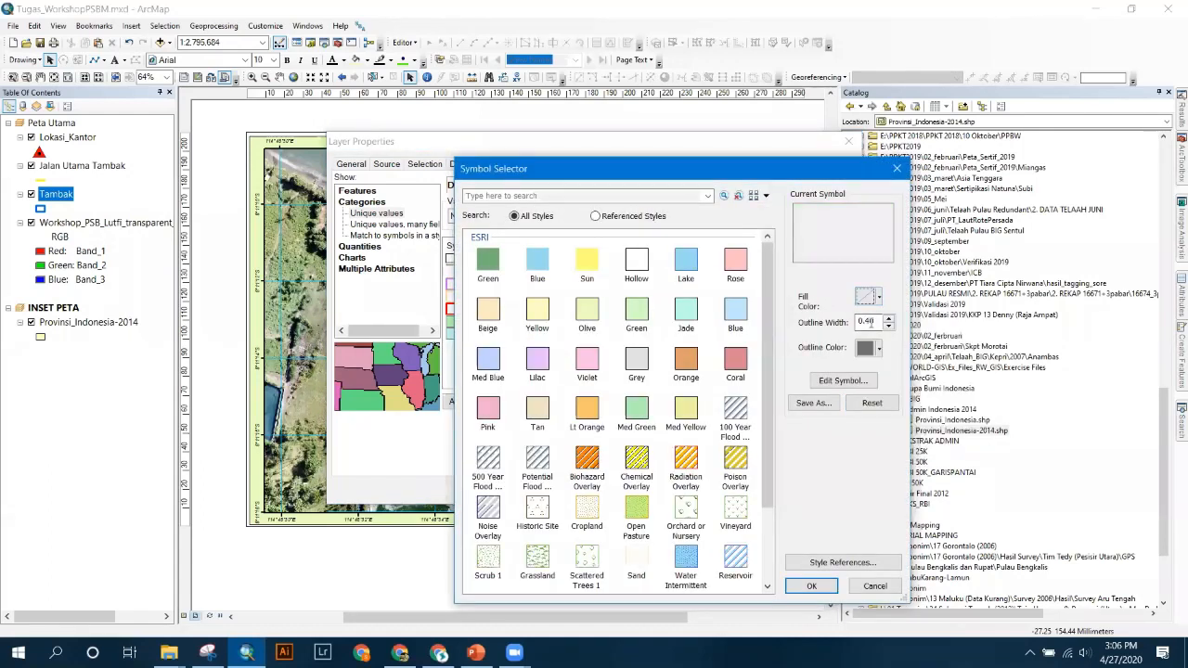
text(2)
click(874, 350)
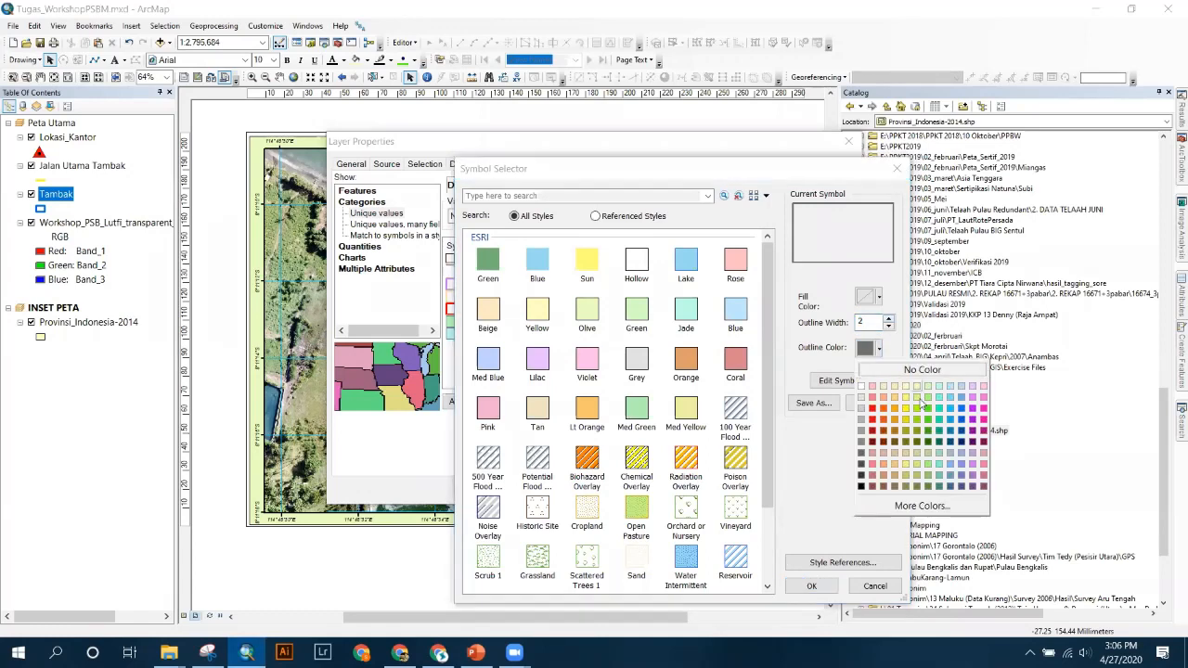
click(926, 409)
click(791, 590)
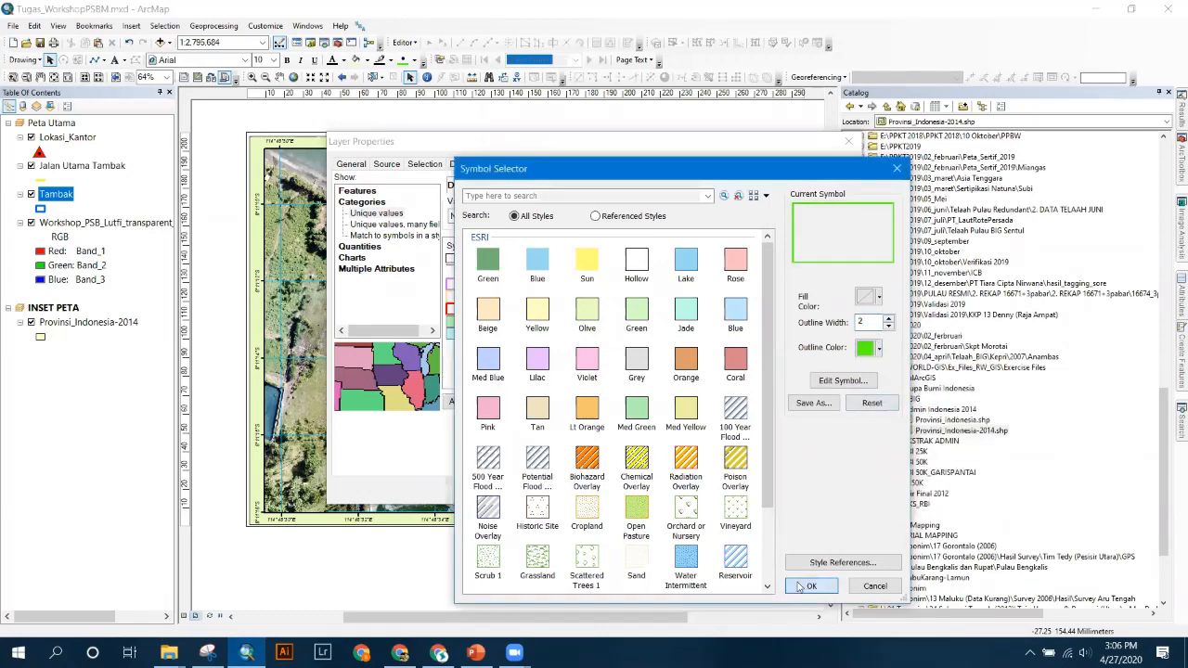
- Give the Tambak E symbol no fill colour and a blue outline with a width of 2
click(468, 337)
double_click(469, 338)
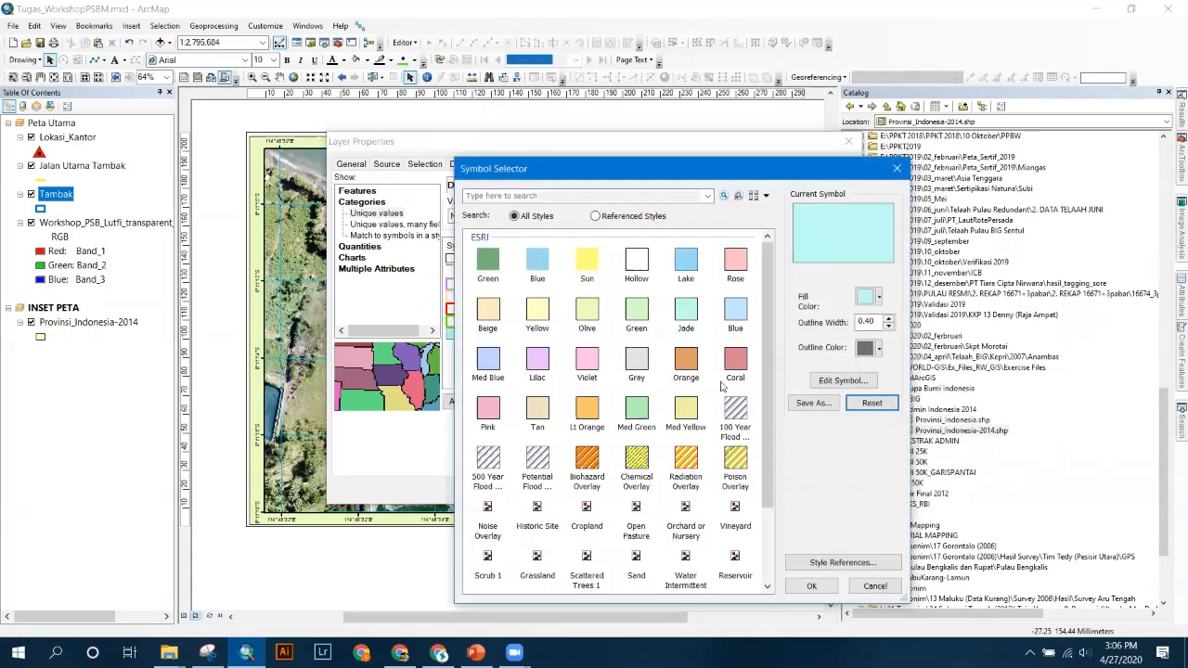
click(872, 301)
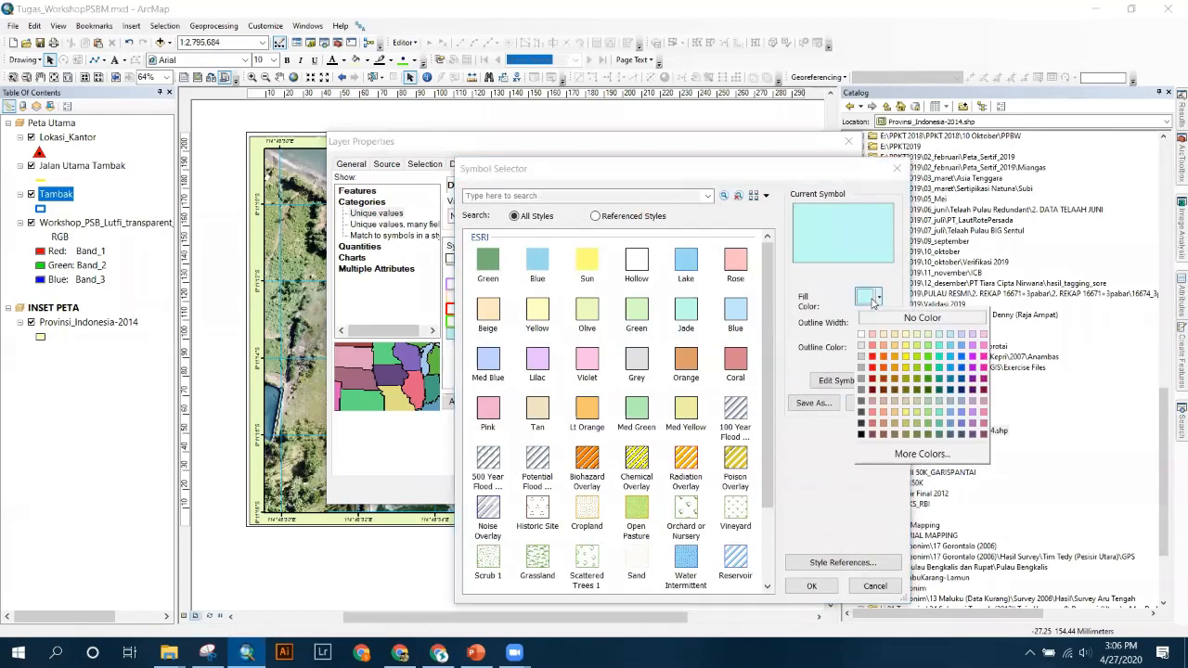
click(954, 363)
click(872, 299)
click(876, 319)
double_click(876, 321)
text(2)
click(873, 348)
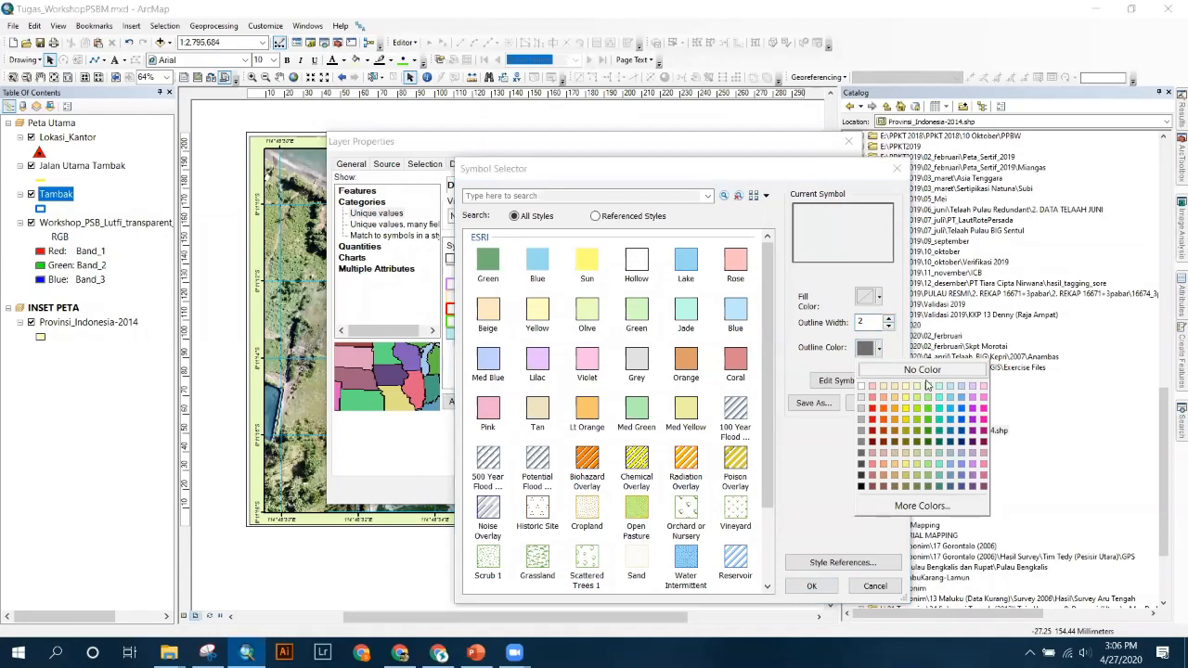
click(950, 407)
click(813, 402)
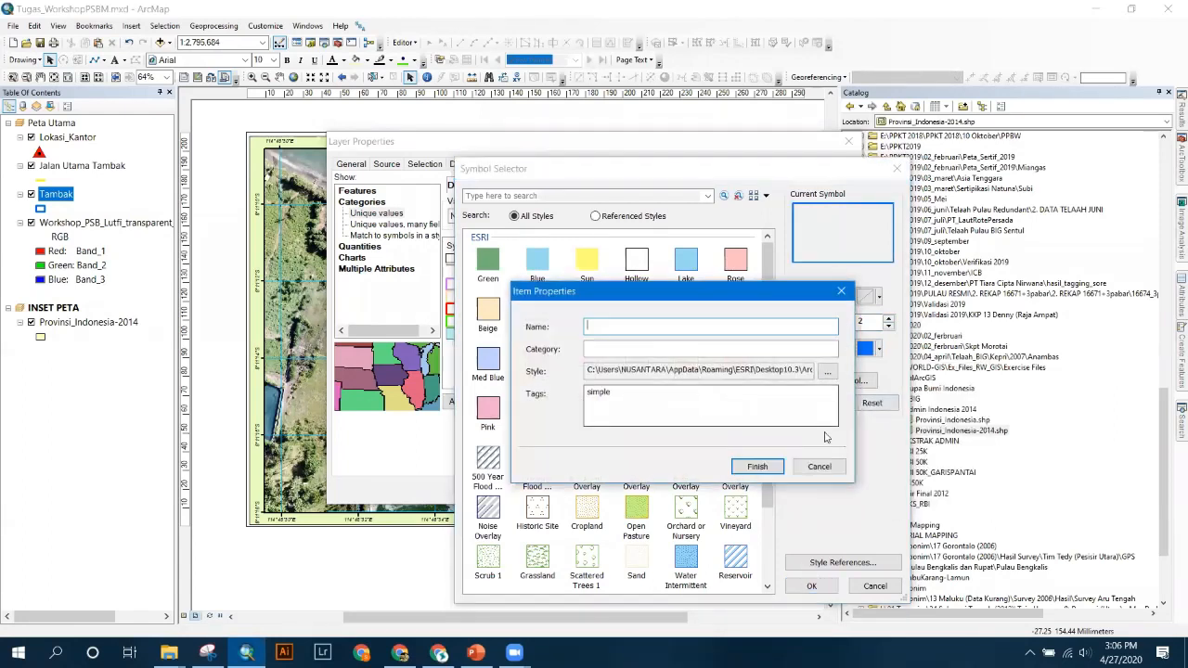
click(820, 467)
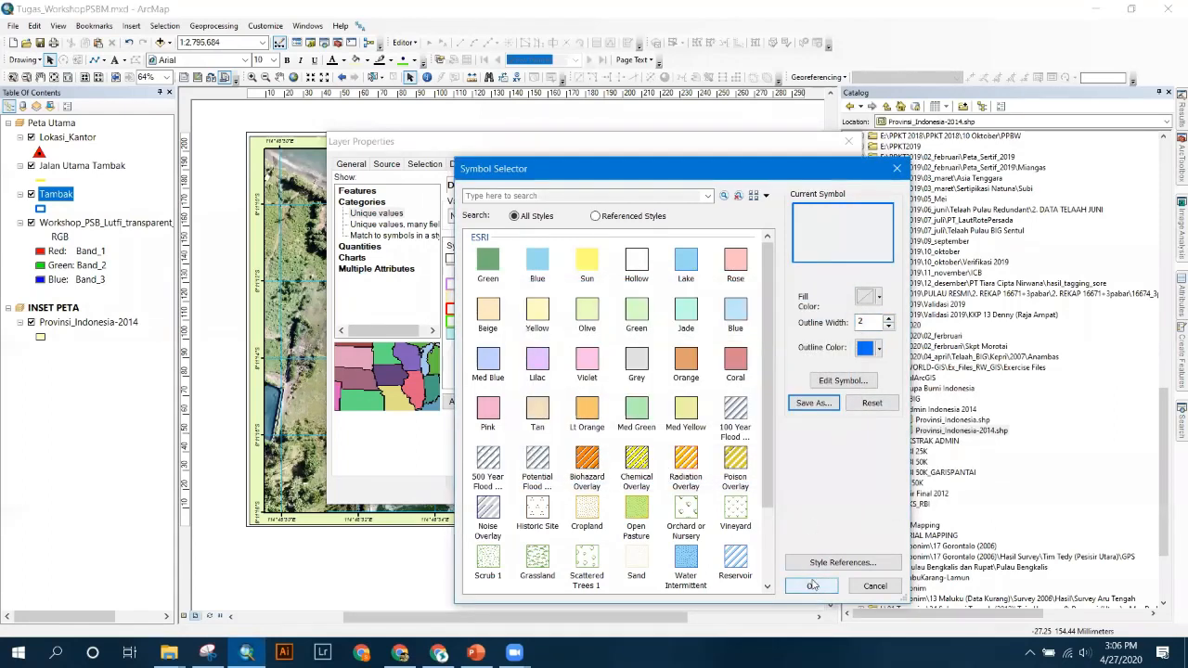
click(812, 585)
- Apply the unique-value symbology to the Tambak layer and close its properties
click(826, 493)
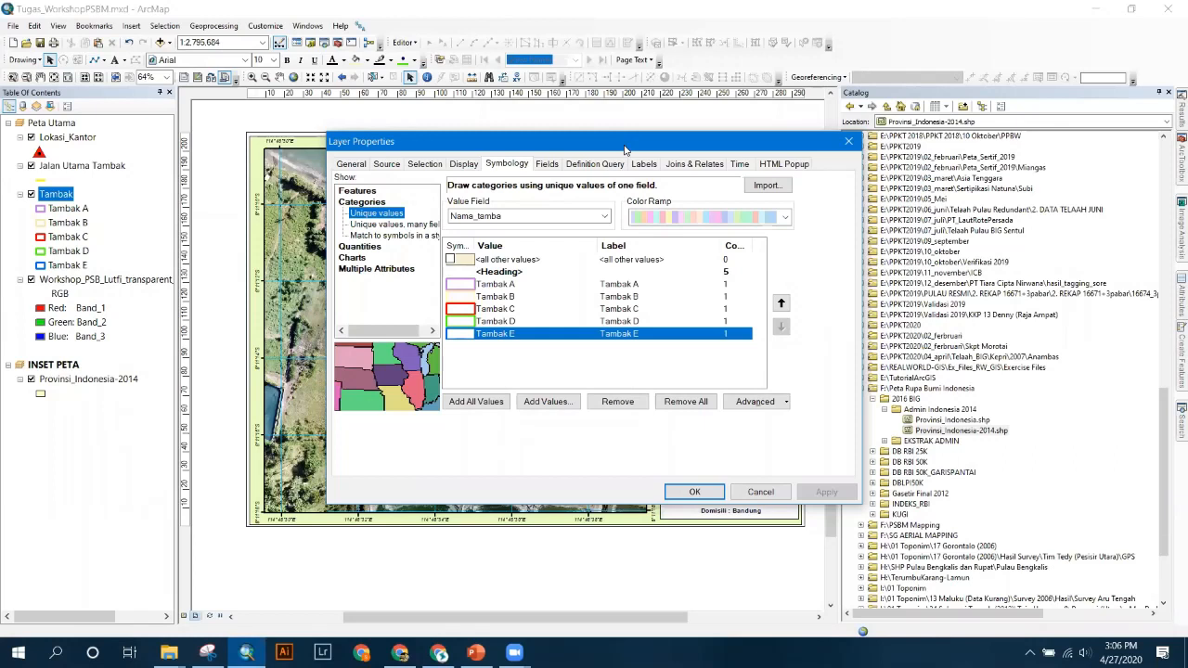
drag(625, 148, 513, 197)
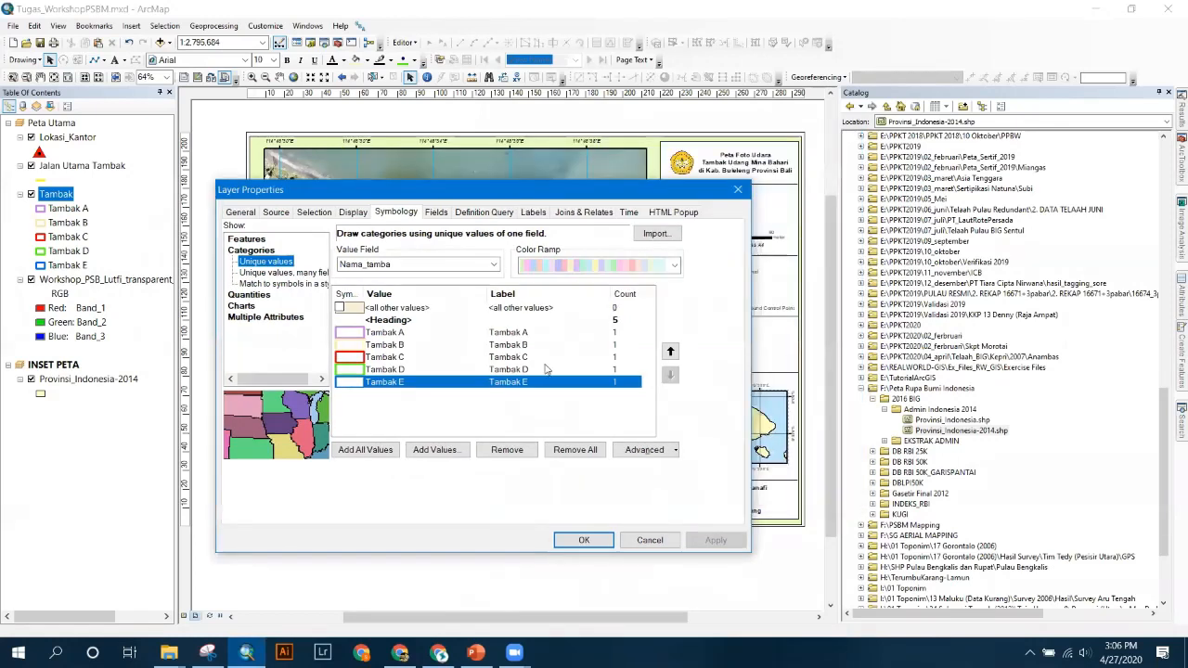
click(582, 539)
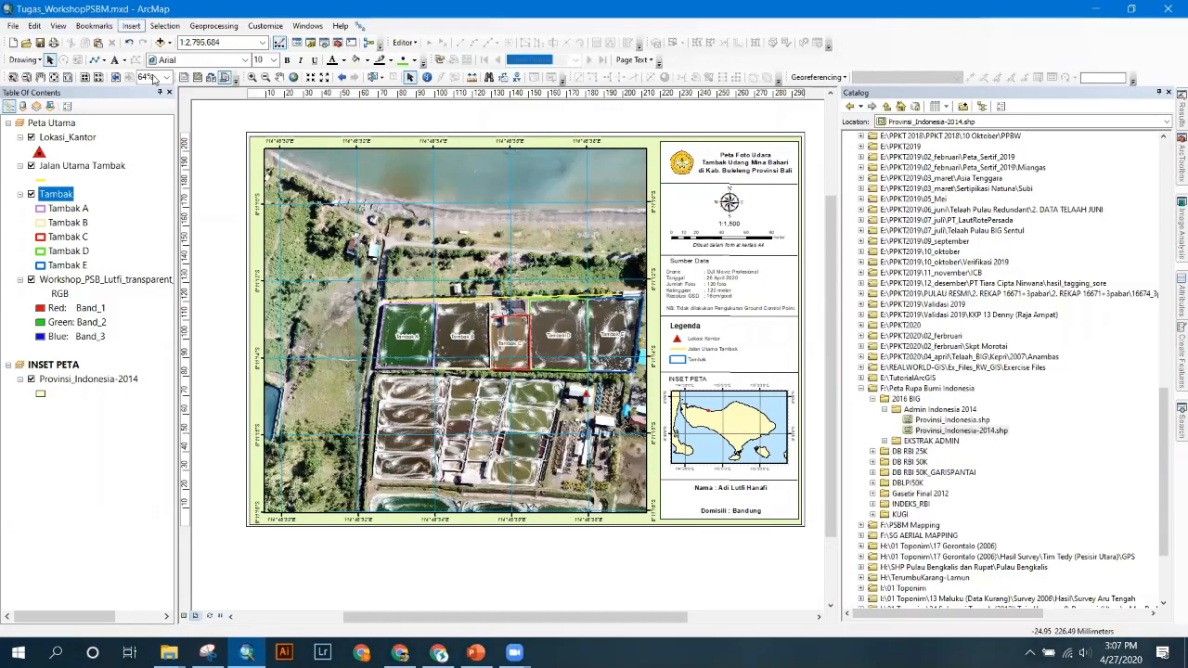
- Activate the Peta Utama data frame in place of the INSET PETA frame
click(165, 121)
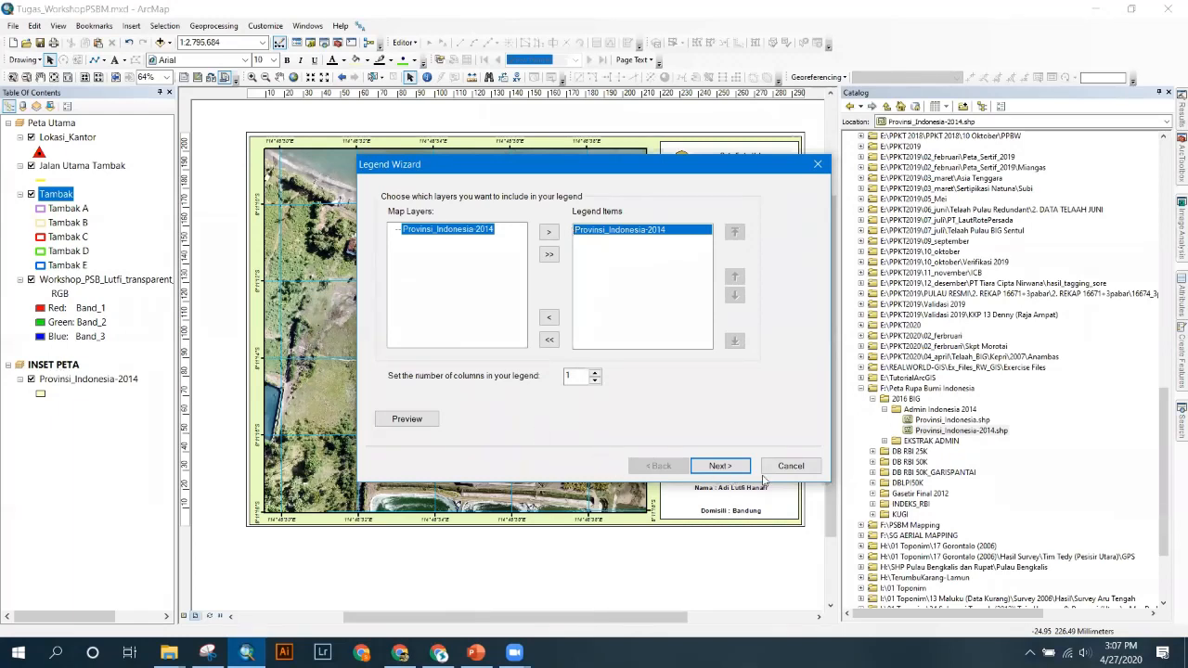
click(788, 466)
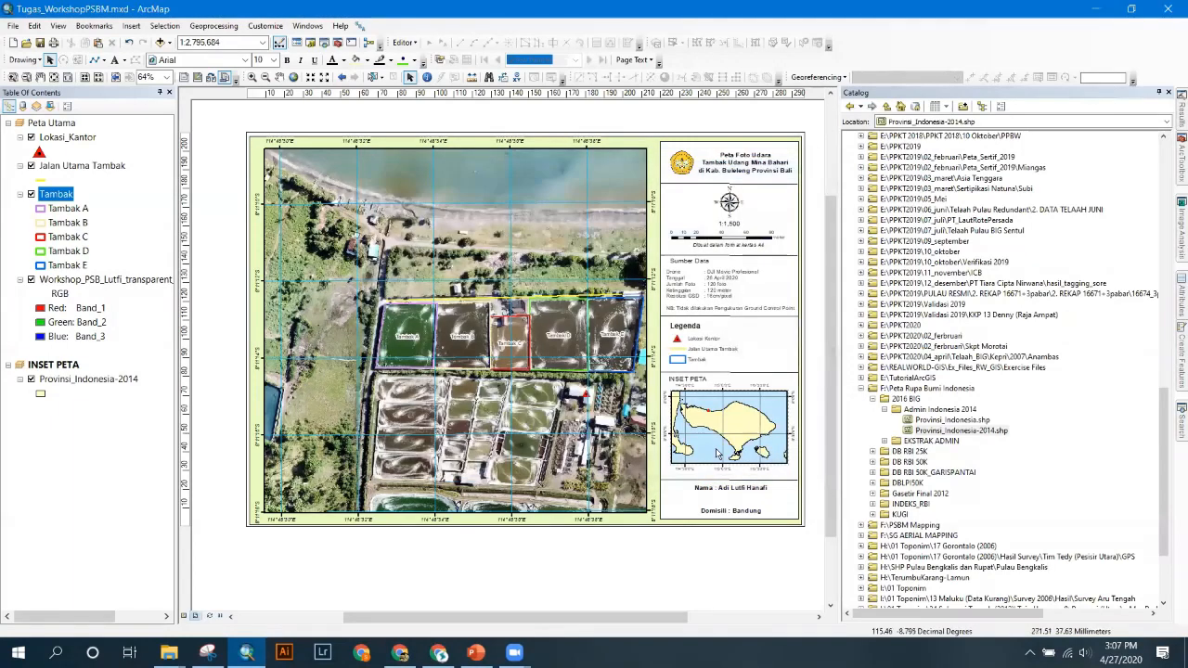
click(51, 123)
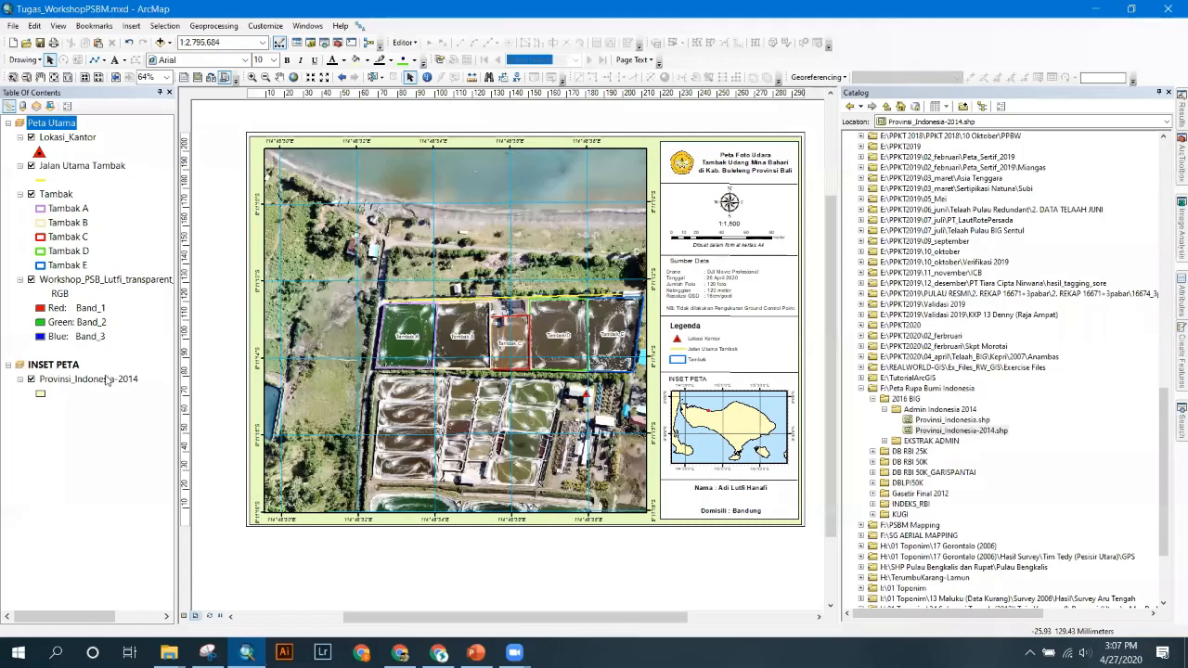
click(400, 360)
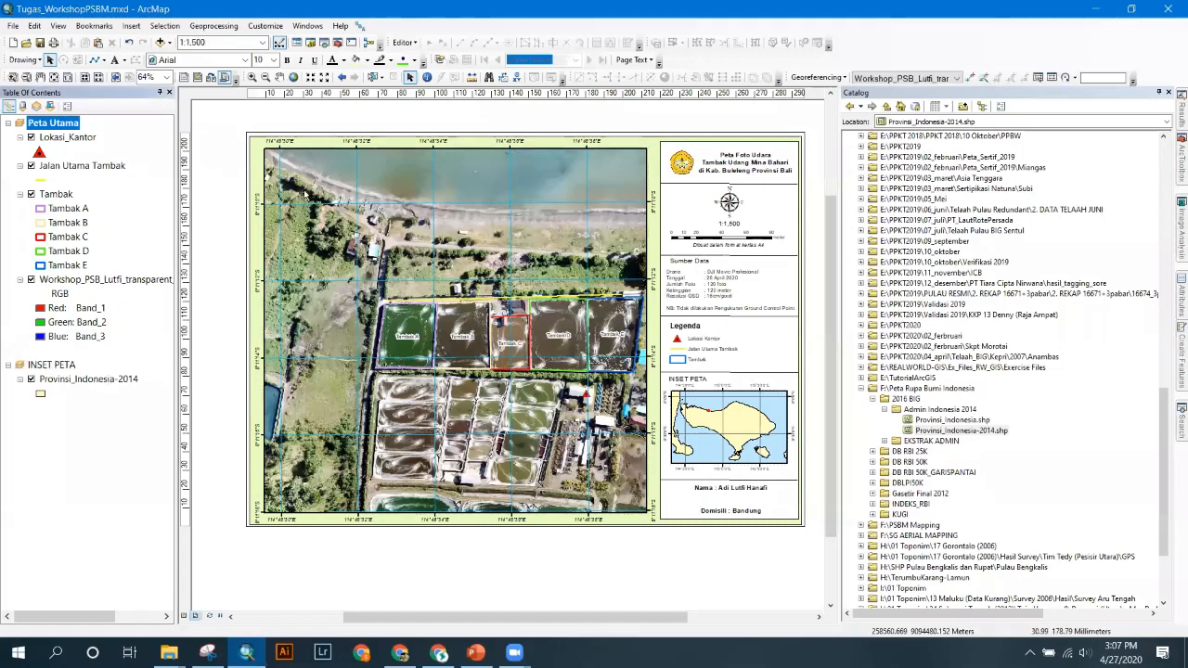
- Start a new legend for the main map and keep only the Tambak layer among its legend items
click(131, 25)
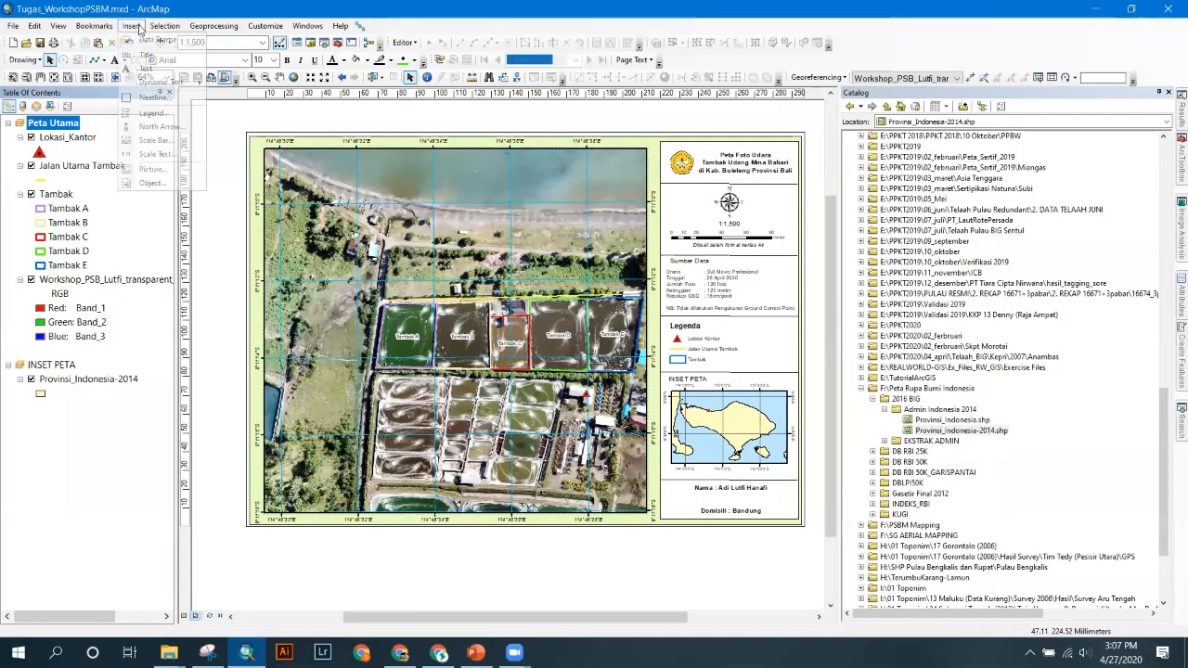
click(164, 115)
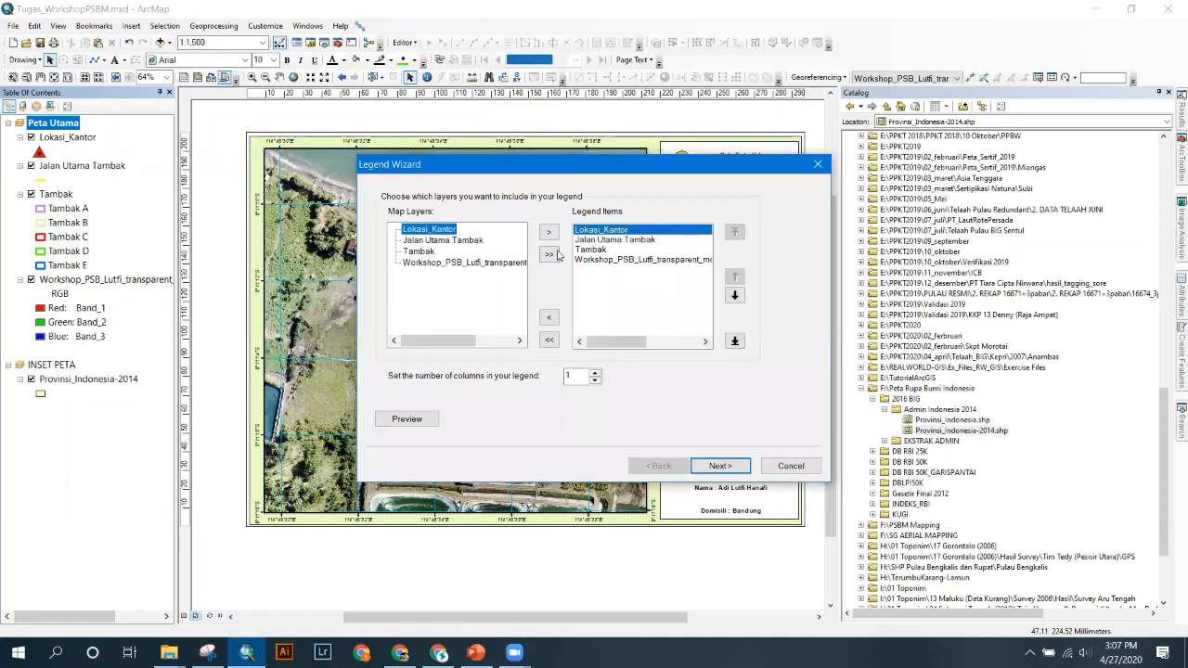
click(549, 319)
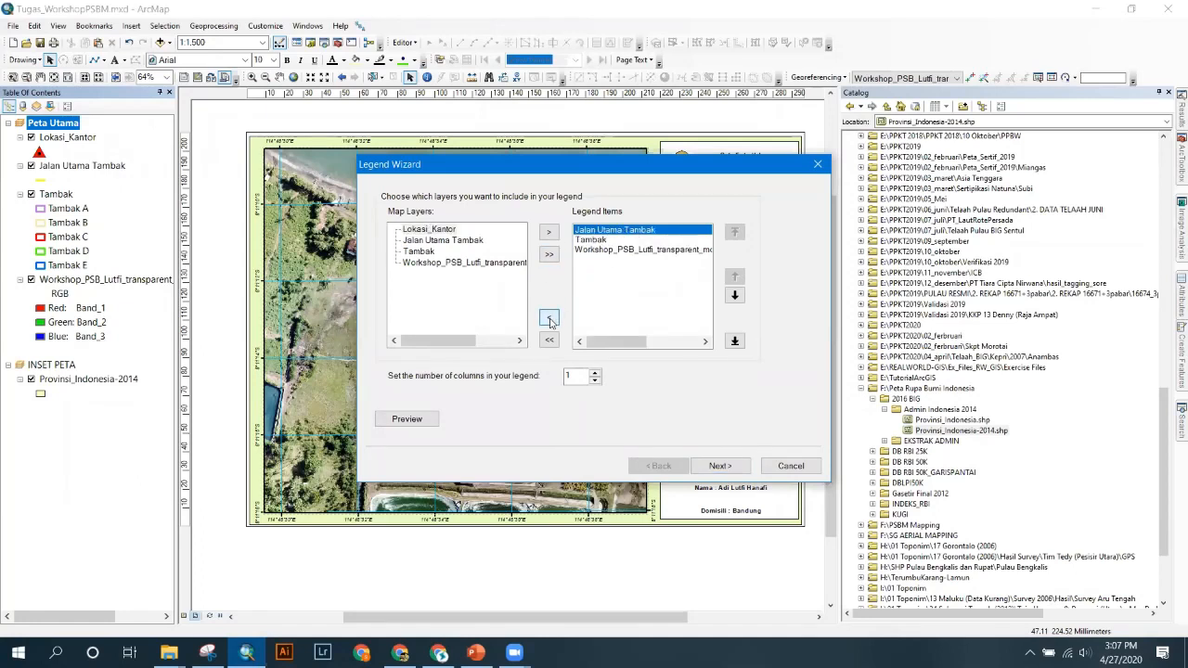
click(549, 318)
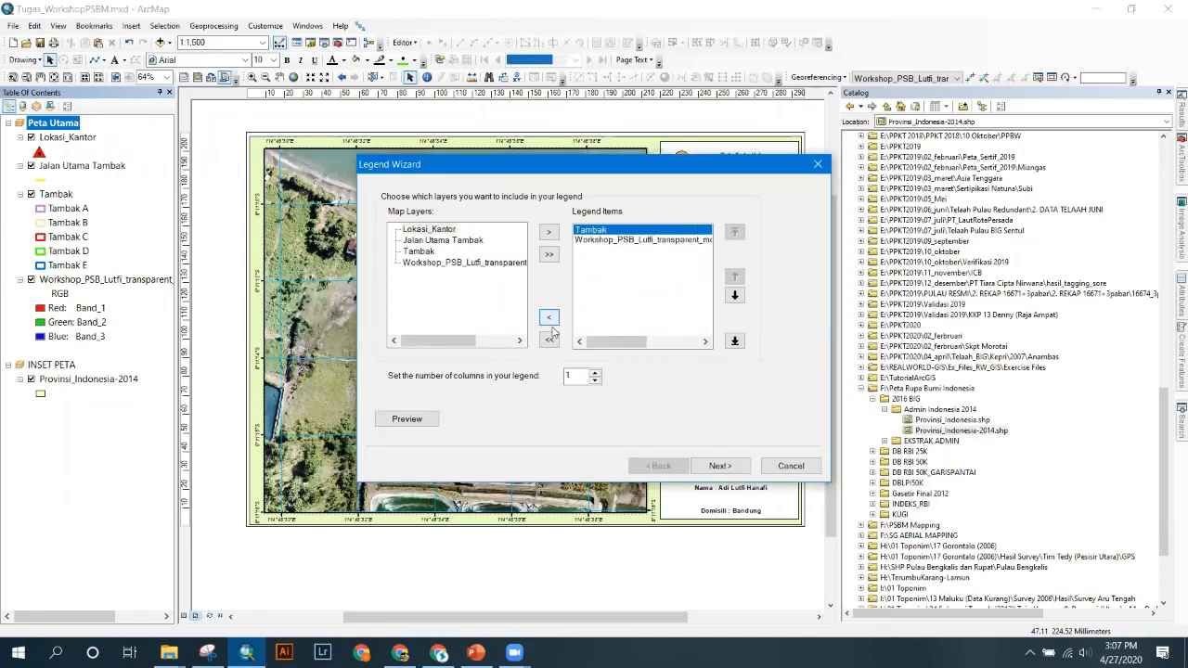
click(601, 239)
click(550, 319)
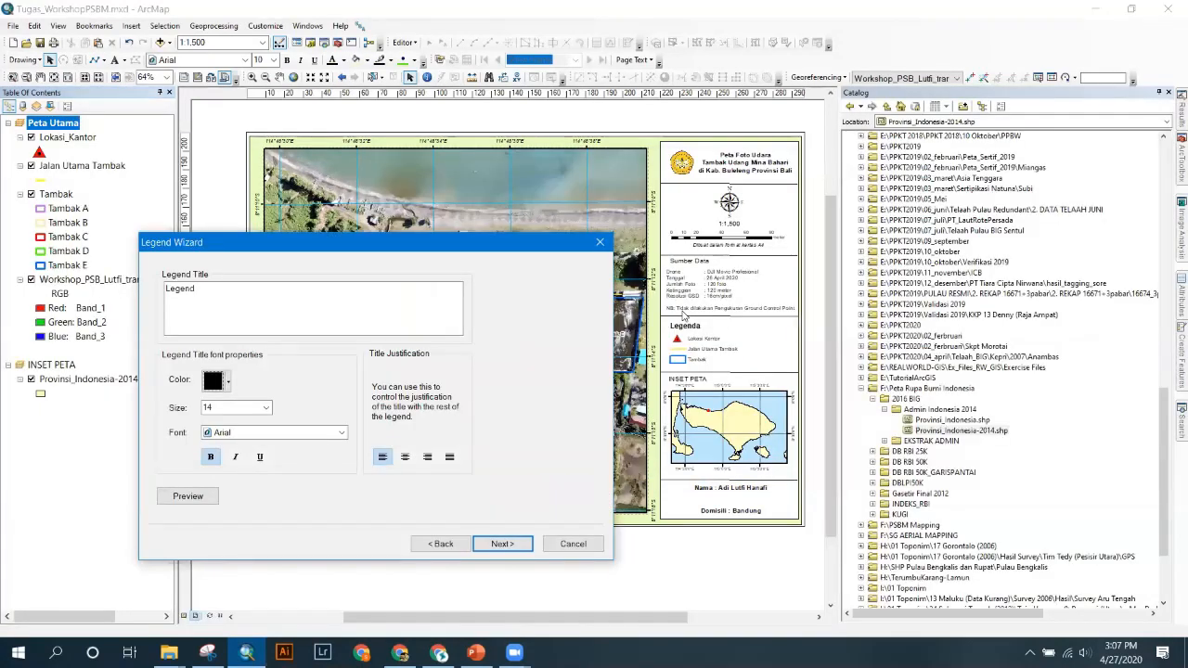
- Leave the new legend's title empty, finish it with the default settings and shrink it to fit beside the existing Legenda
click(247, 291)
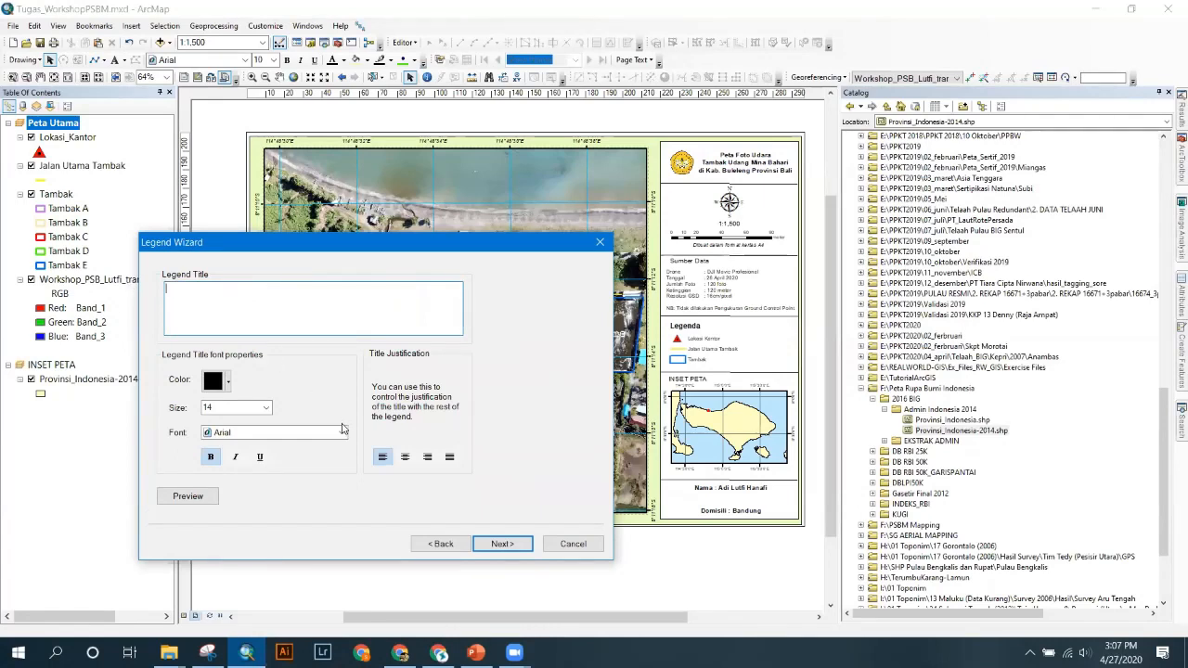
click(502, 543)
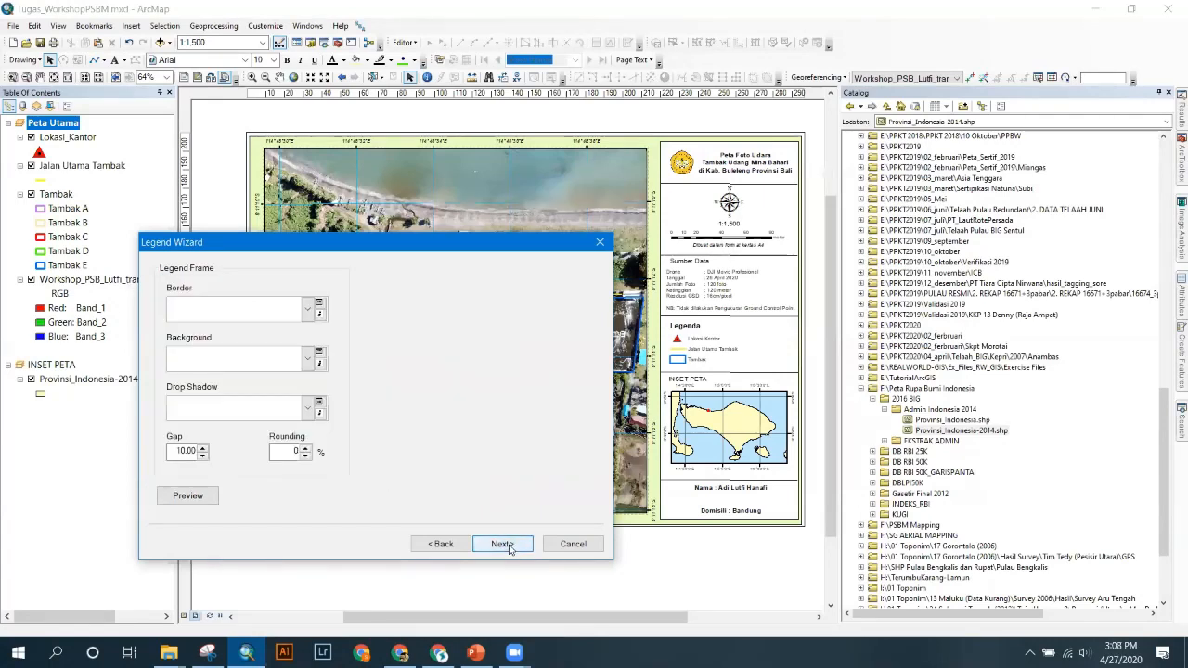
click(502, 544)
click(502, 544)
click(502, 544)
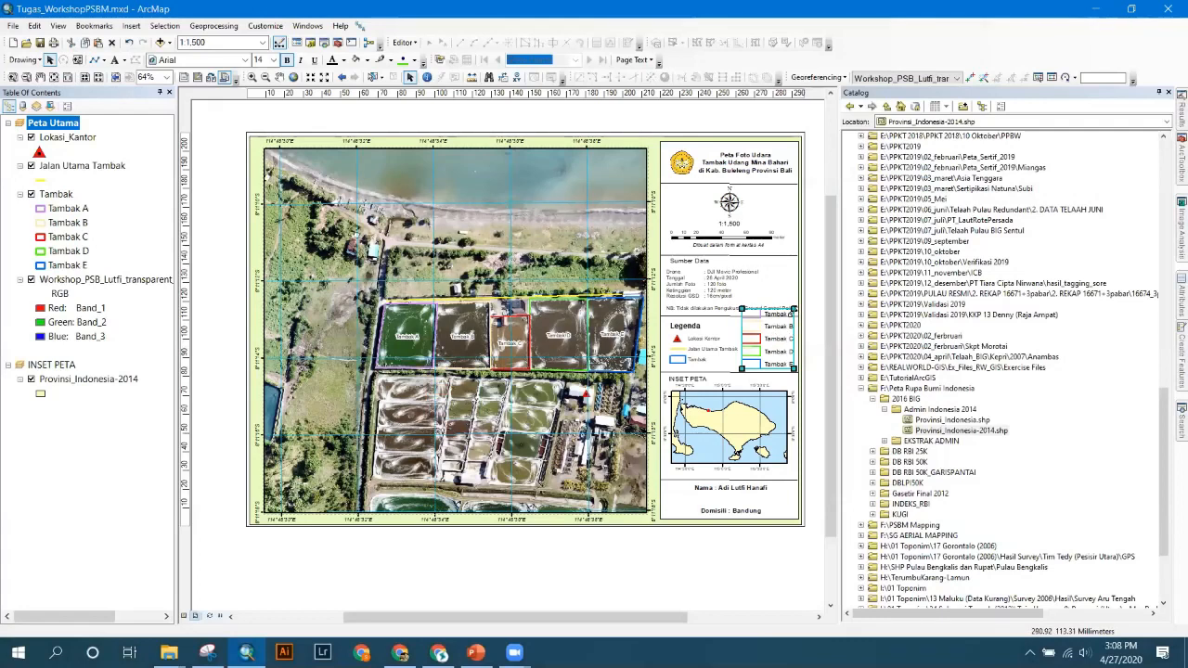
drag(795, 307, 781, 323)
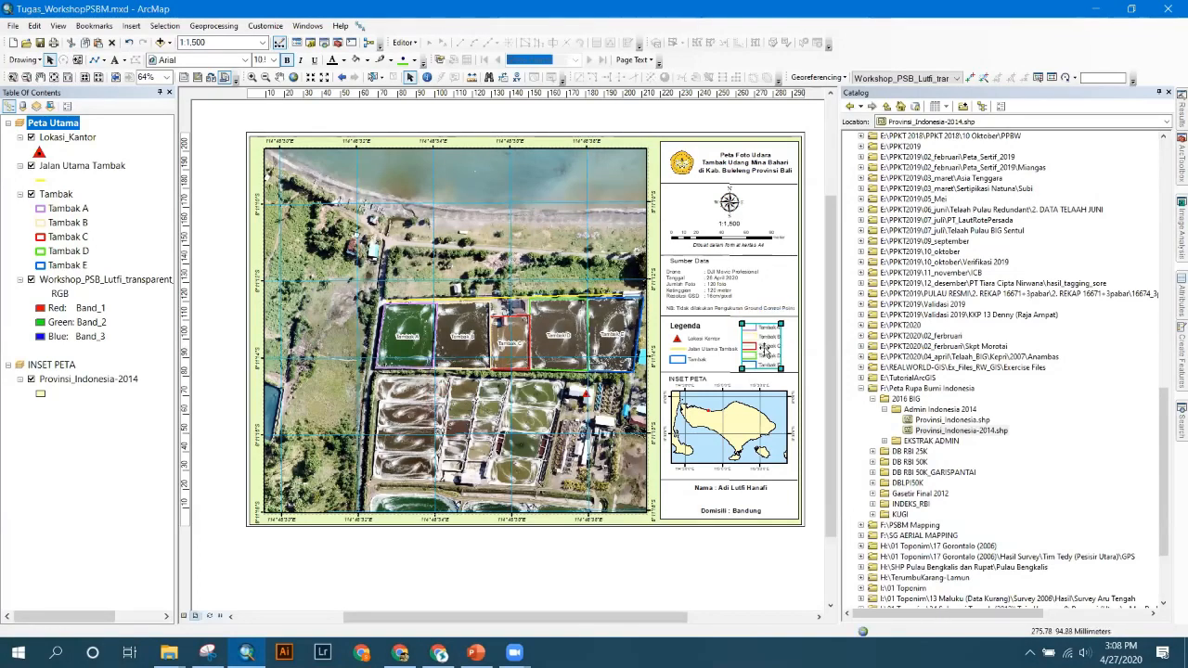
- Ungroup the existing Legenda and delete its old single Tambak entry
click(692, 358)
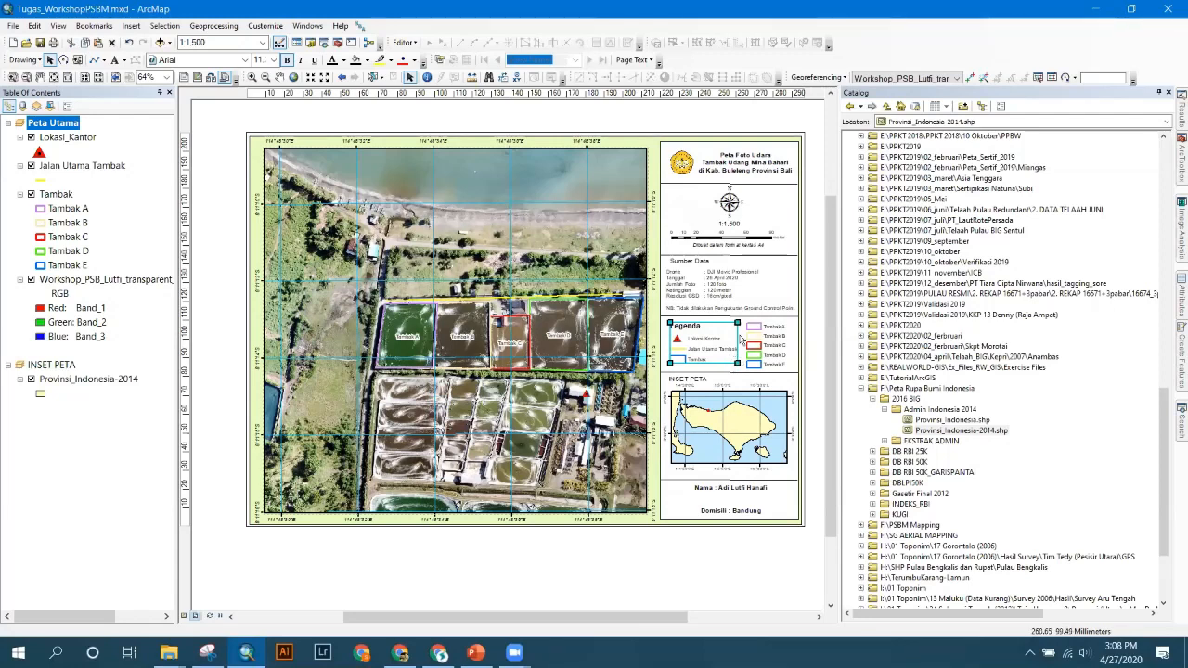
scroll(741, 342, up, 3)
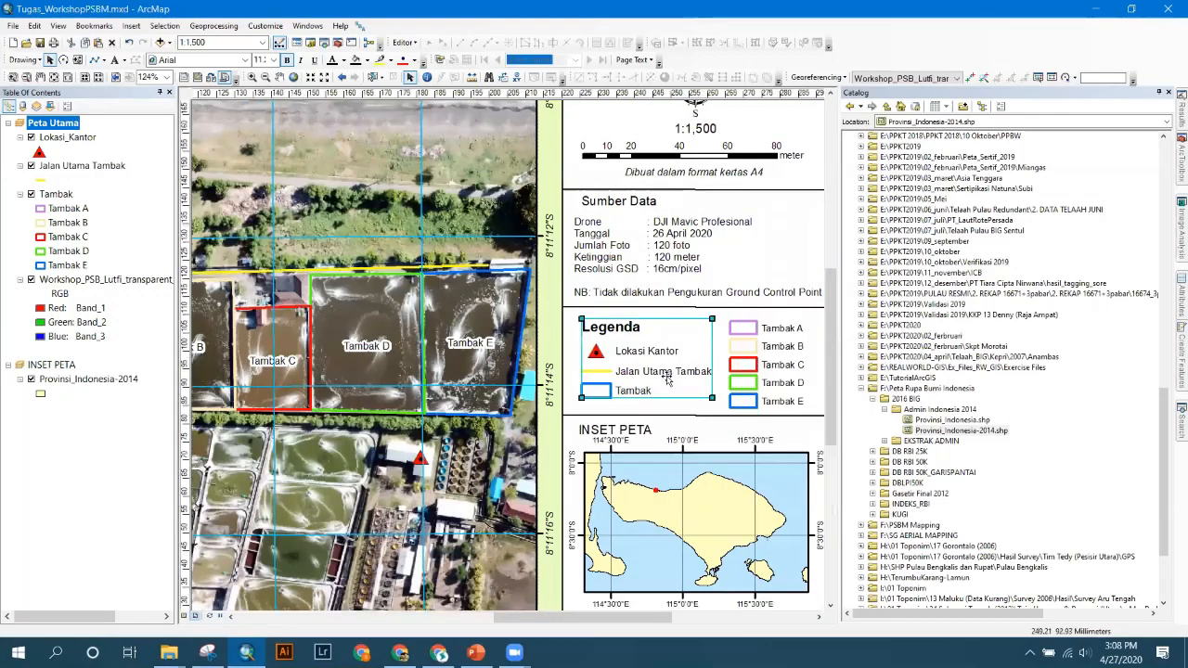
right_click(666, 379)
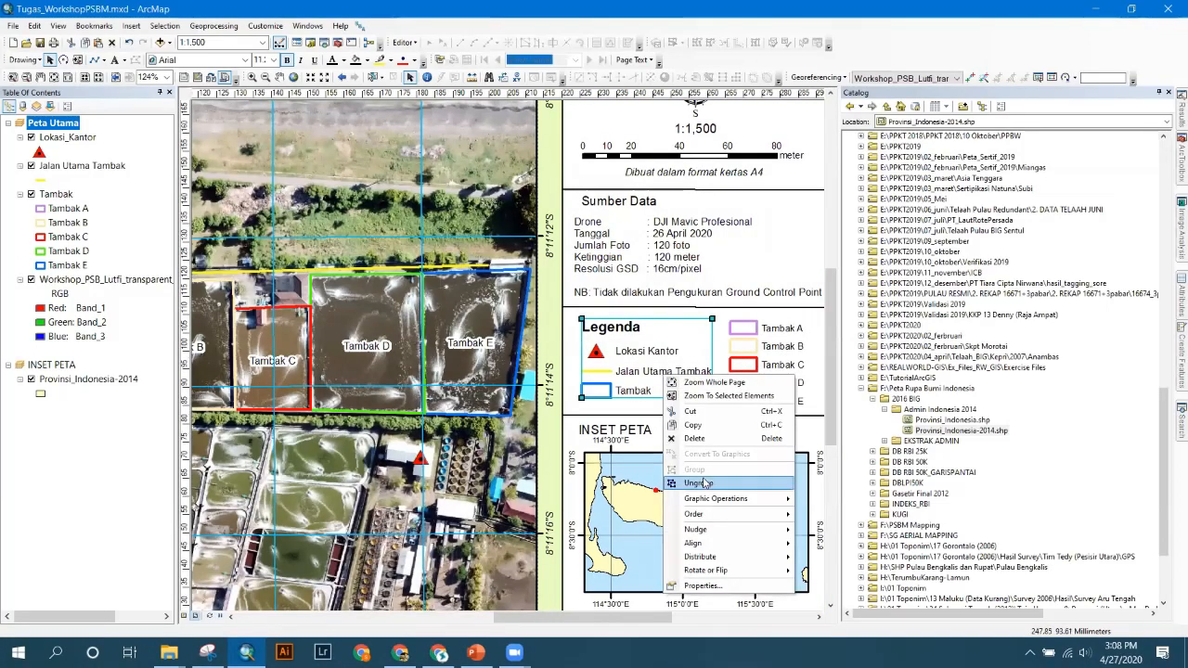
click(698, 484)
click(633, 397)
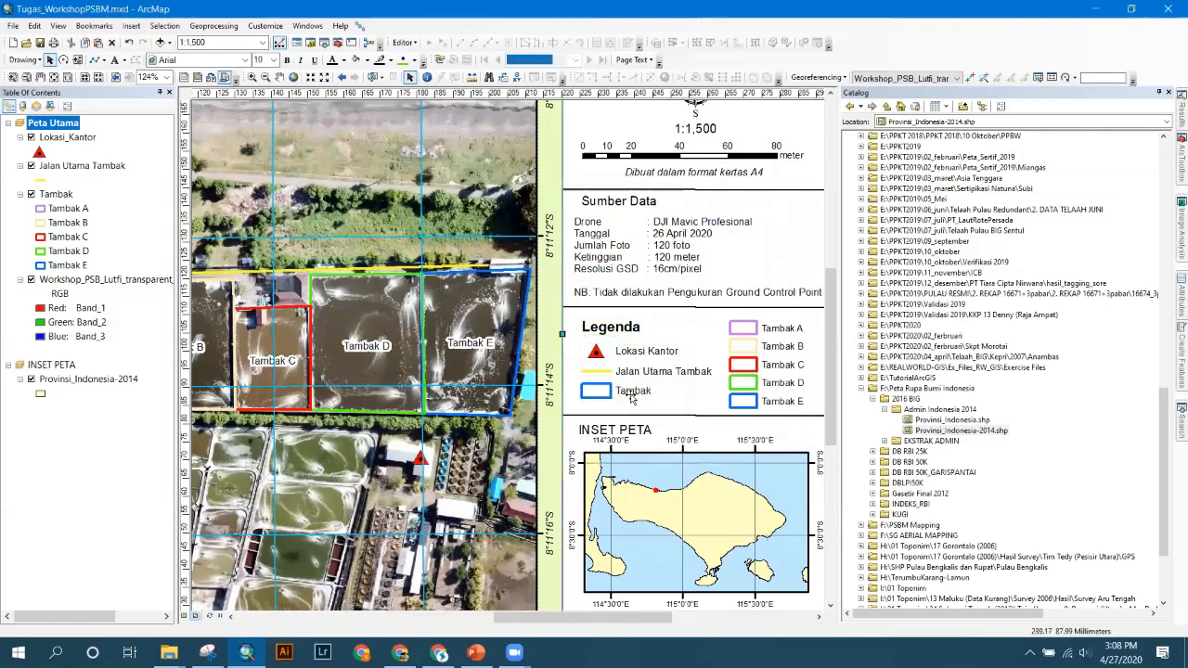
click(616, 394)
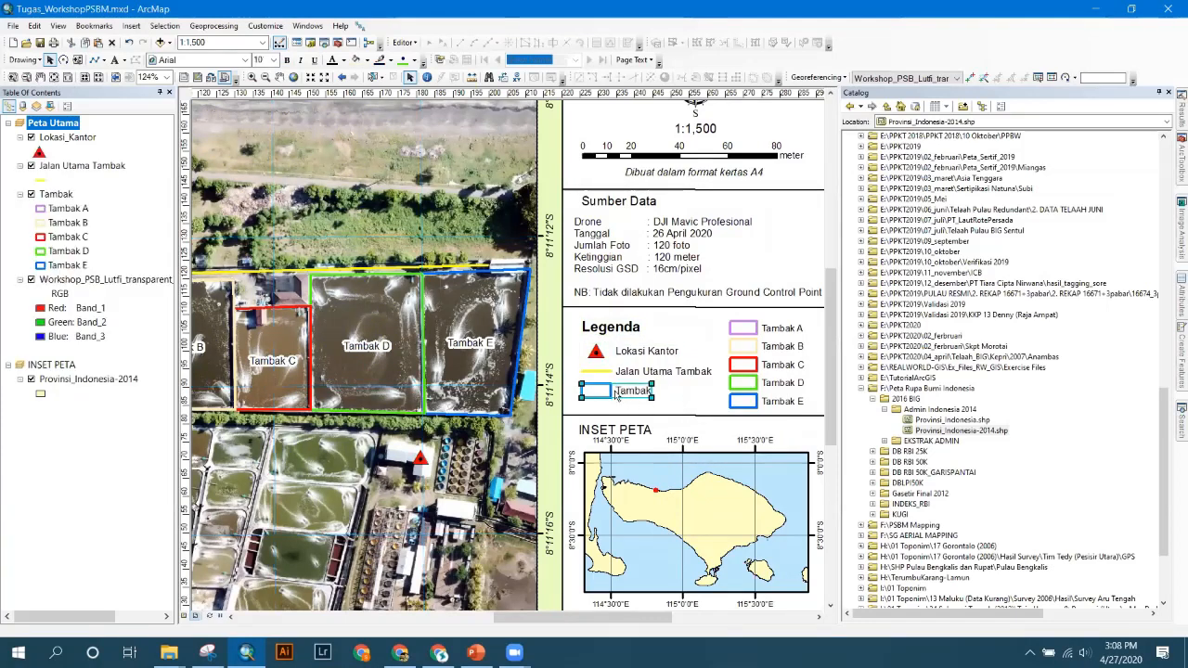
key(Delete)
- Move the Legenda title slightly up and to the left, and reduce its font size
click(679, 375)
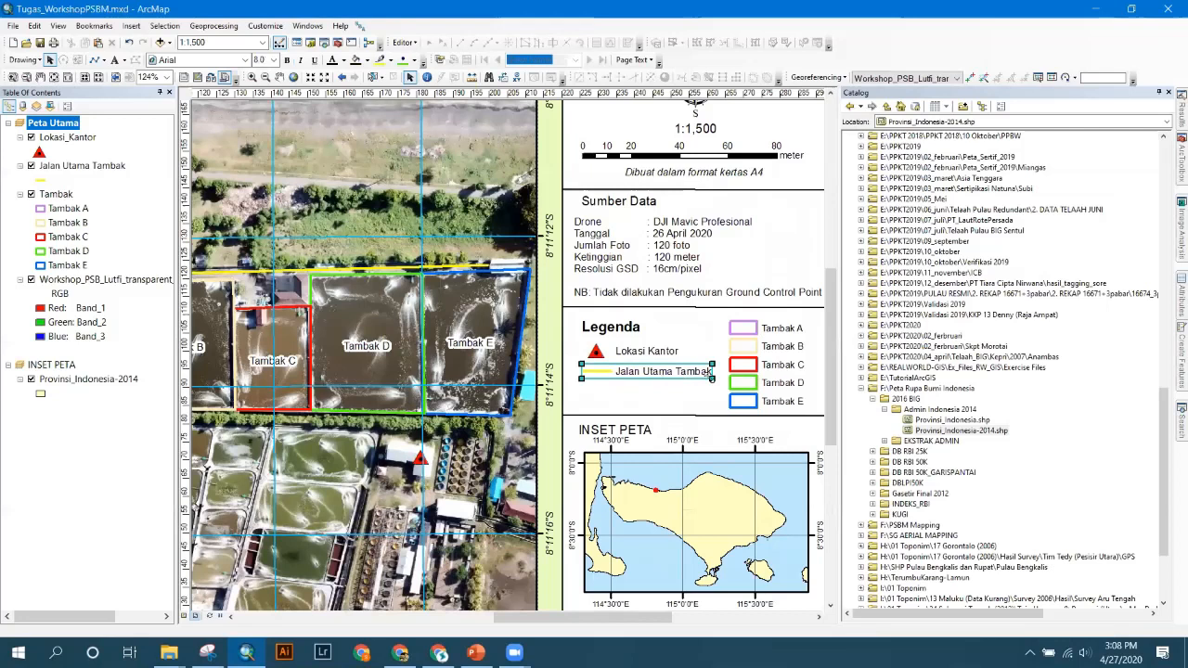
drag(595, 617, 627, 622)
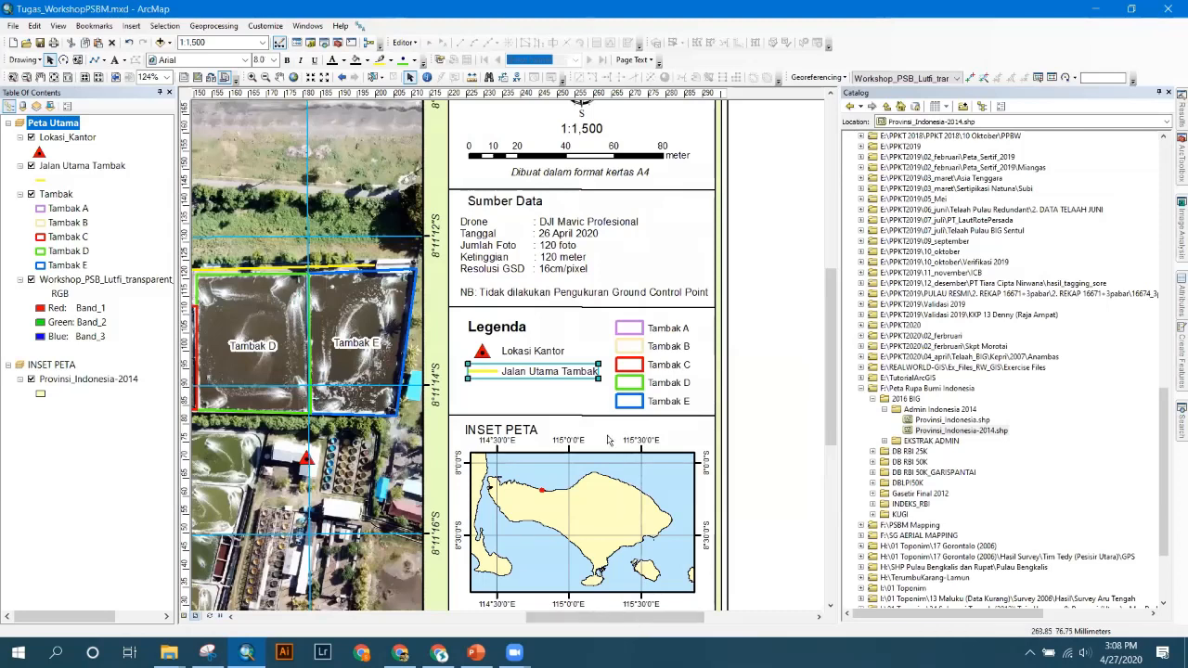
click(499, 333)
click(287, 59)
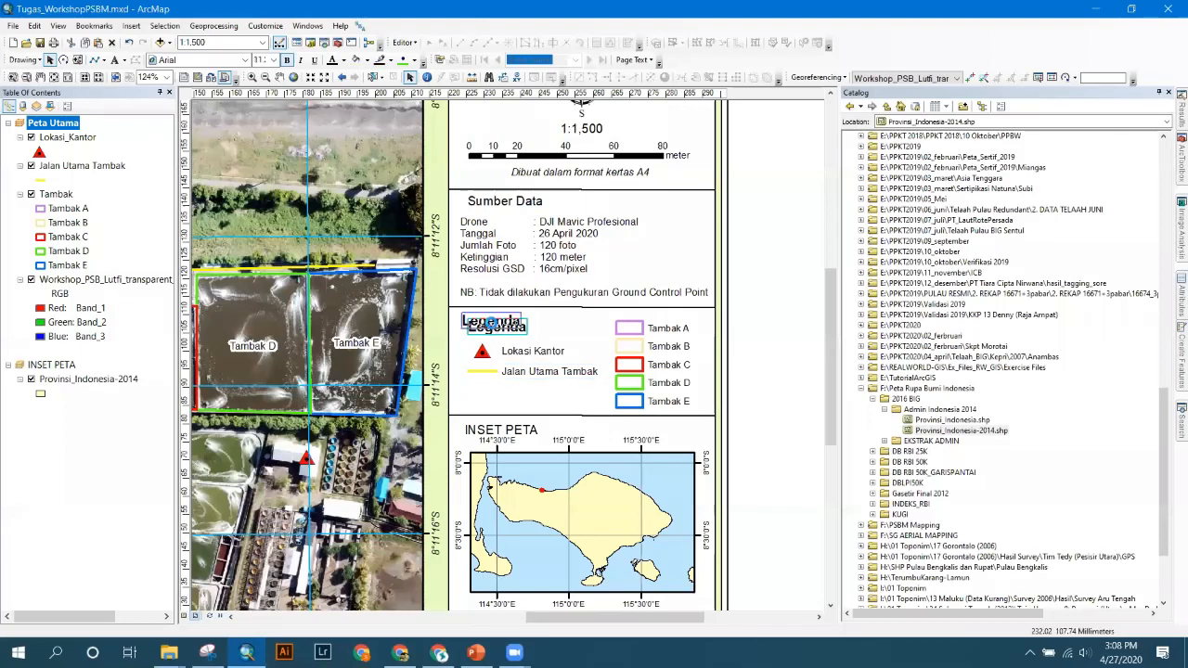
click(273, 59)
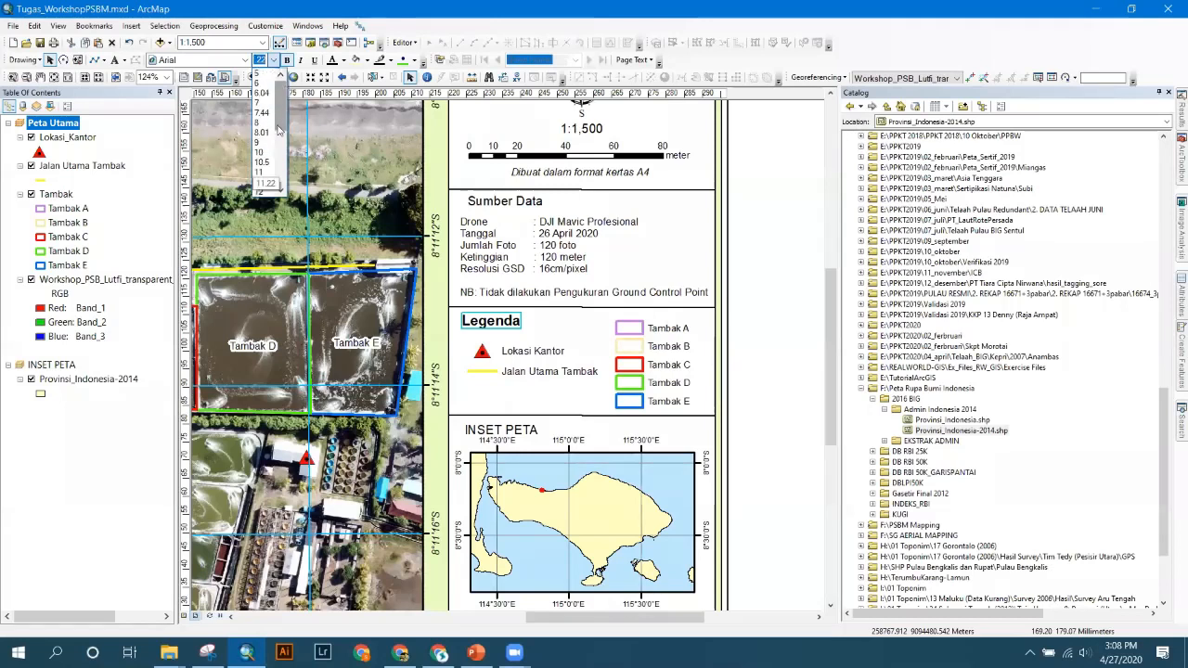
click(265, 160)
- Group the Lokasi Kantor and Jalan Utama Tambak legend entries and move them up closer to the Legenda title
click(522, 353)
click(483, 360)
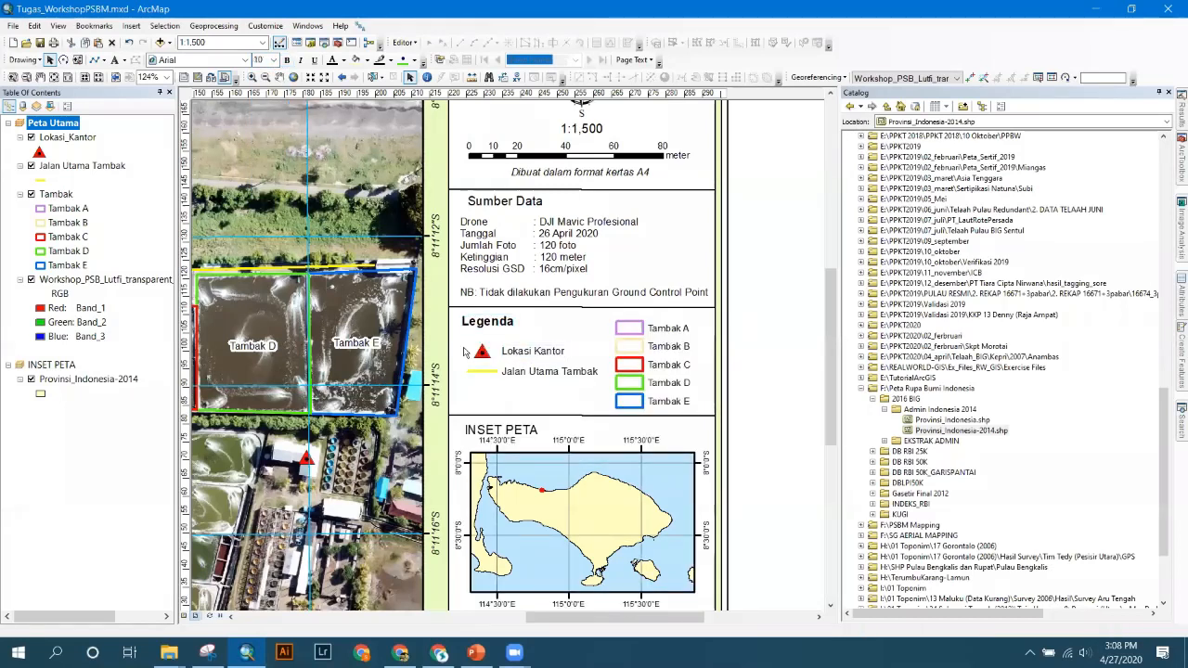
click(484, 358)
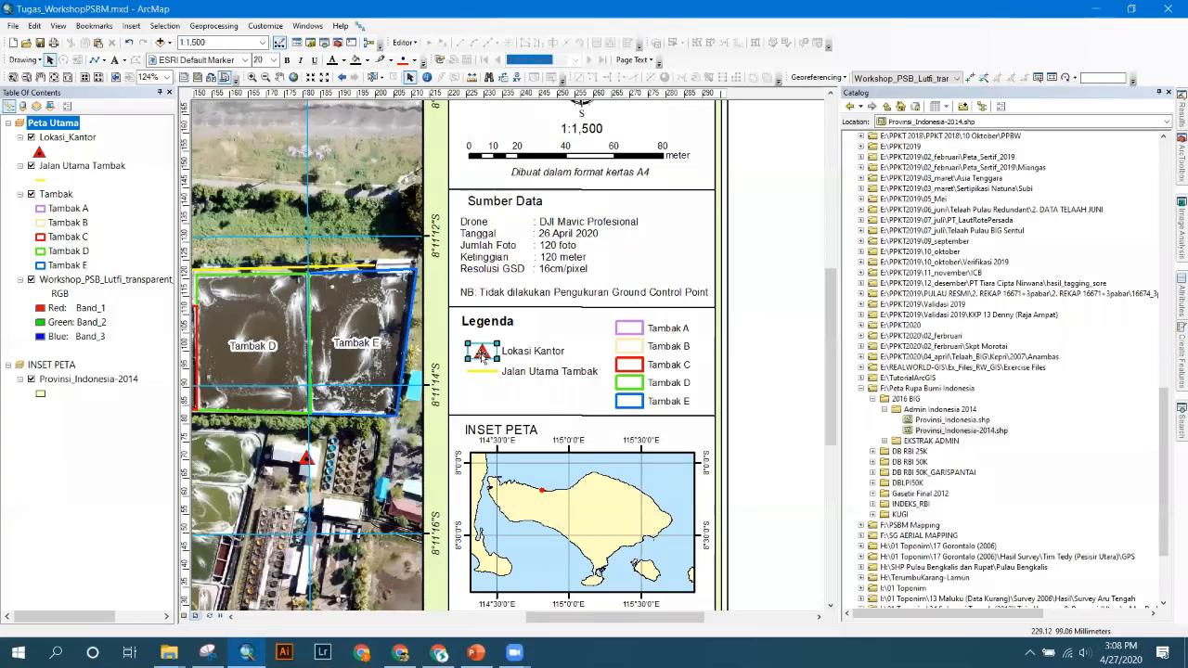
shift+click(528, 357)
shift+click(502, 372)
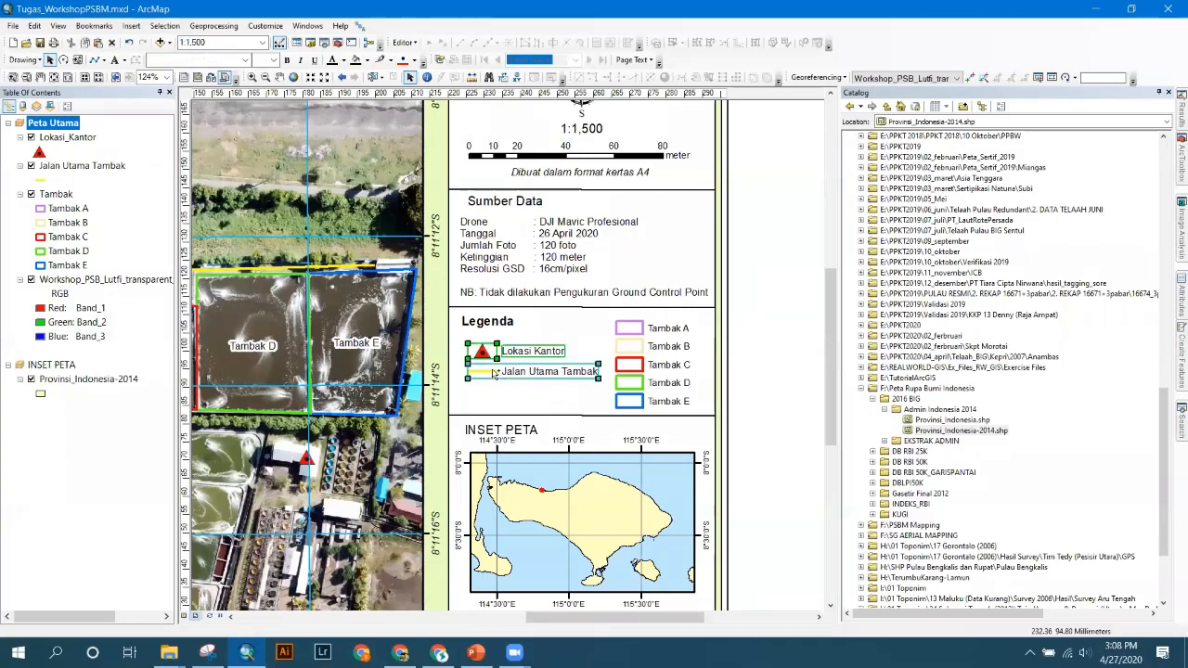
right_click(495, 372)
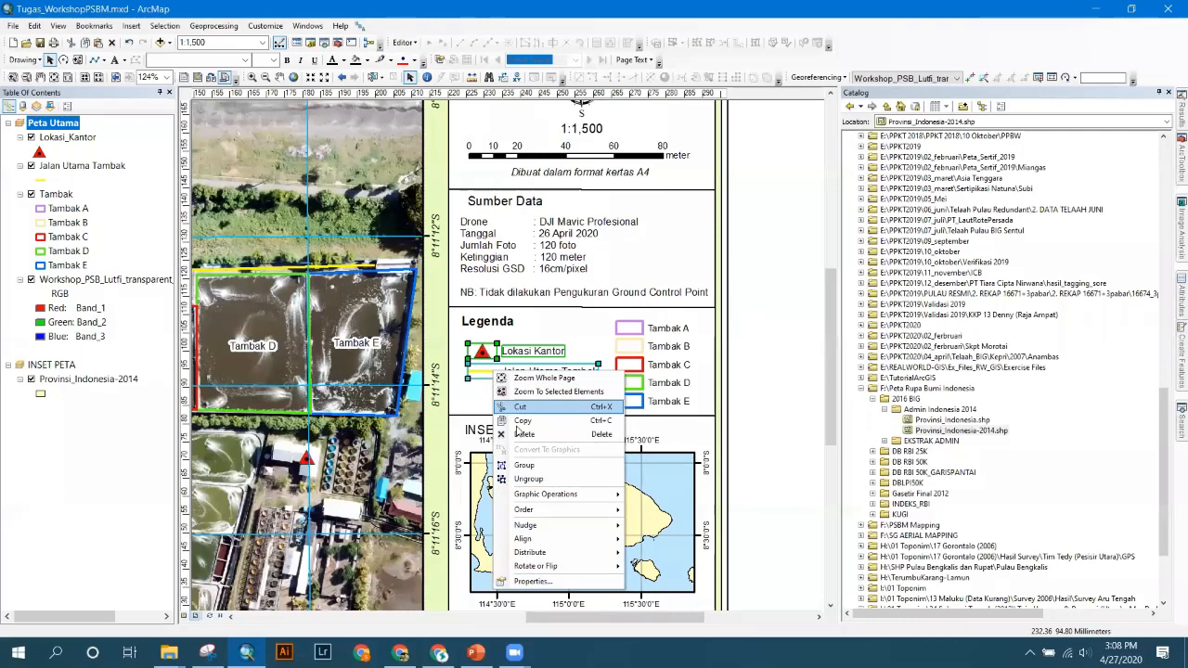
click(557, 365)
click(553, 364)
click(531, 353)
drag(529, 352, 527, 344)
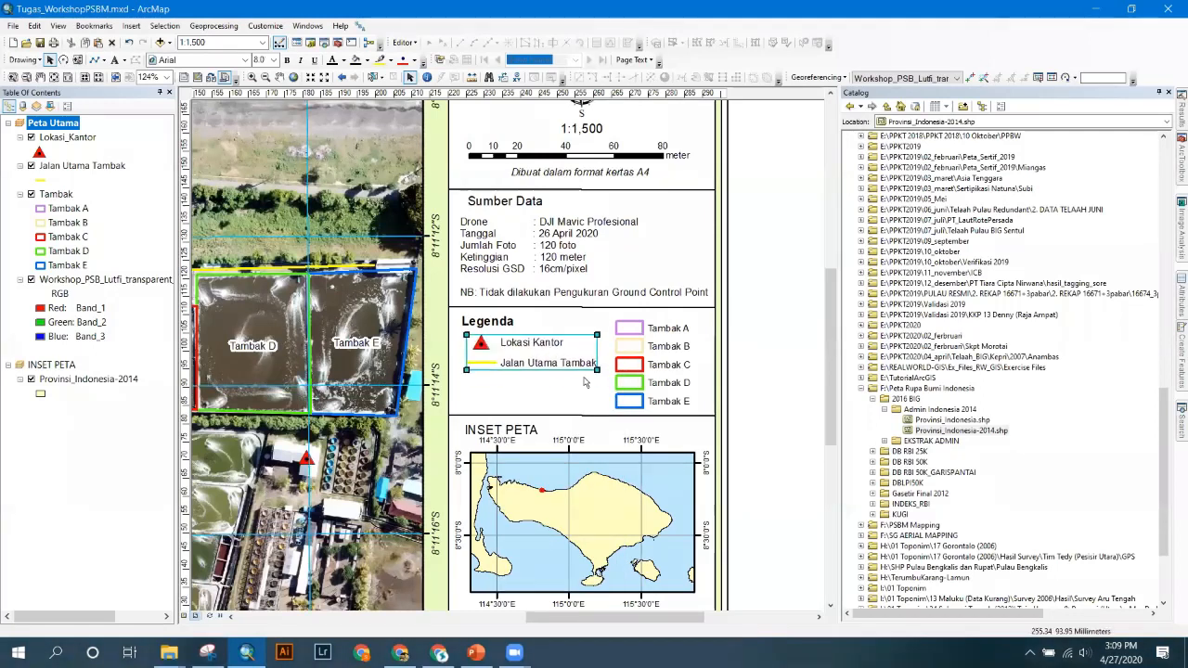
- Shrink the Lokasi Kantor and Jalan Utama Tambak group and the pond legend, placing the pond legend beneath that group
drag(597, 369, 556, 359)
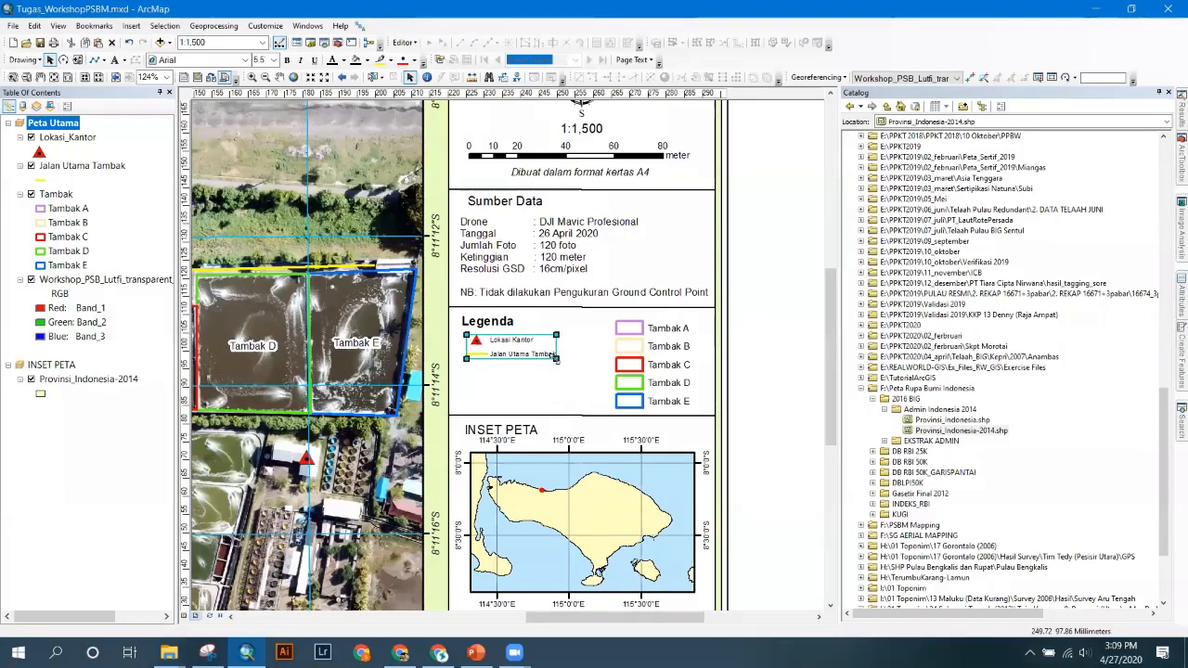
click(639, 328)
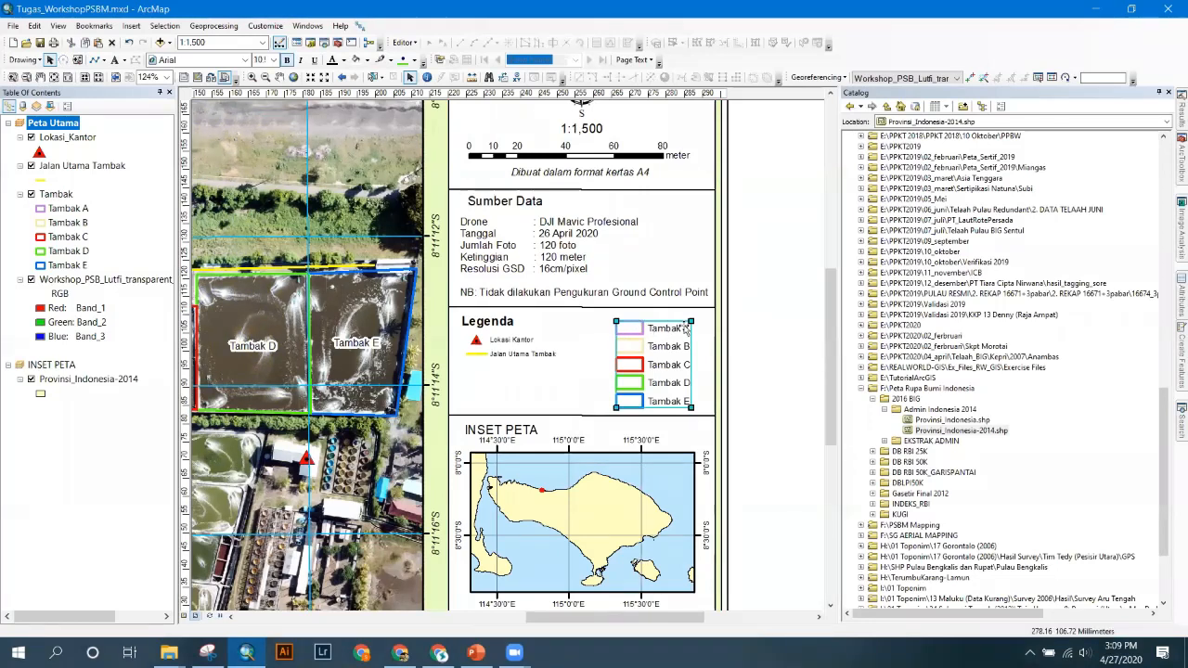
drag(691, 319, 494, 371)
- Move the Legenda title and the Lokasi Kantor and Jalan Utama Tambak group slightly up
click(493, 320)
double_click(494, 320)
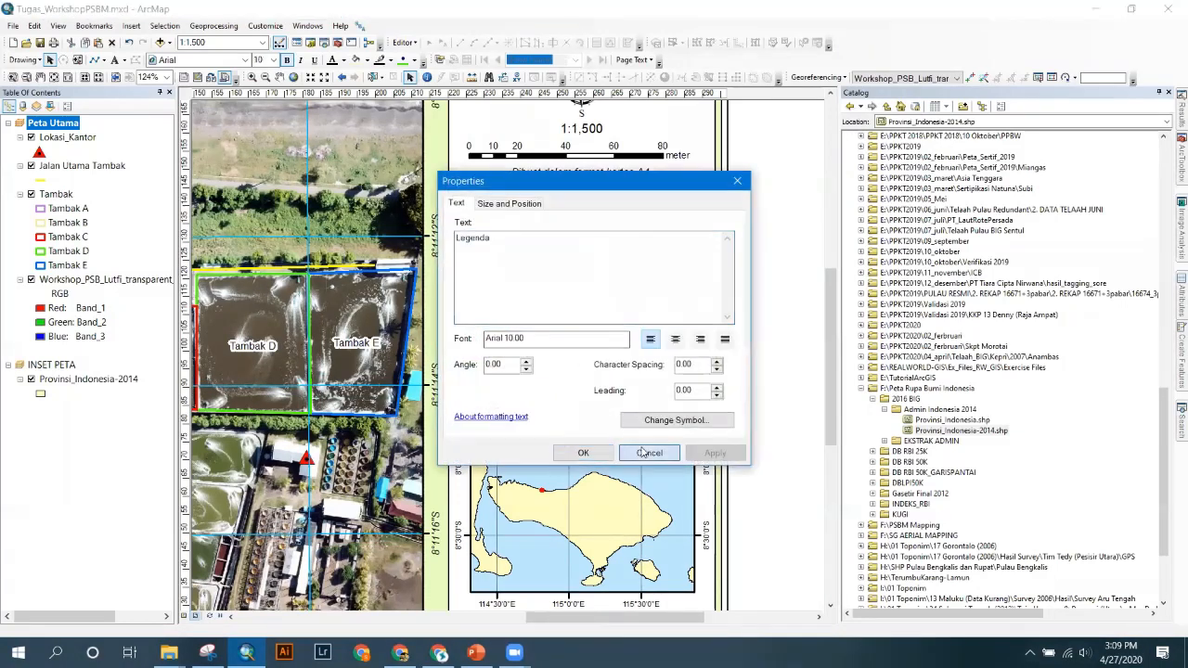
click(575, 453)
drag(495, 327, 510, 338)
click(509, 343)
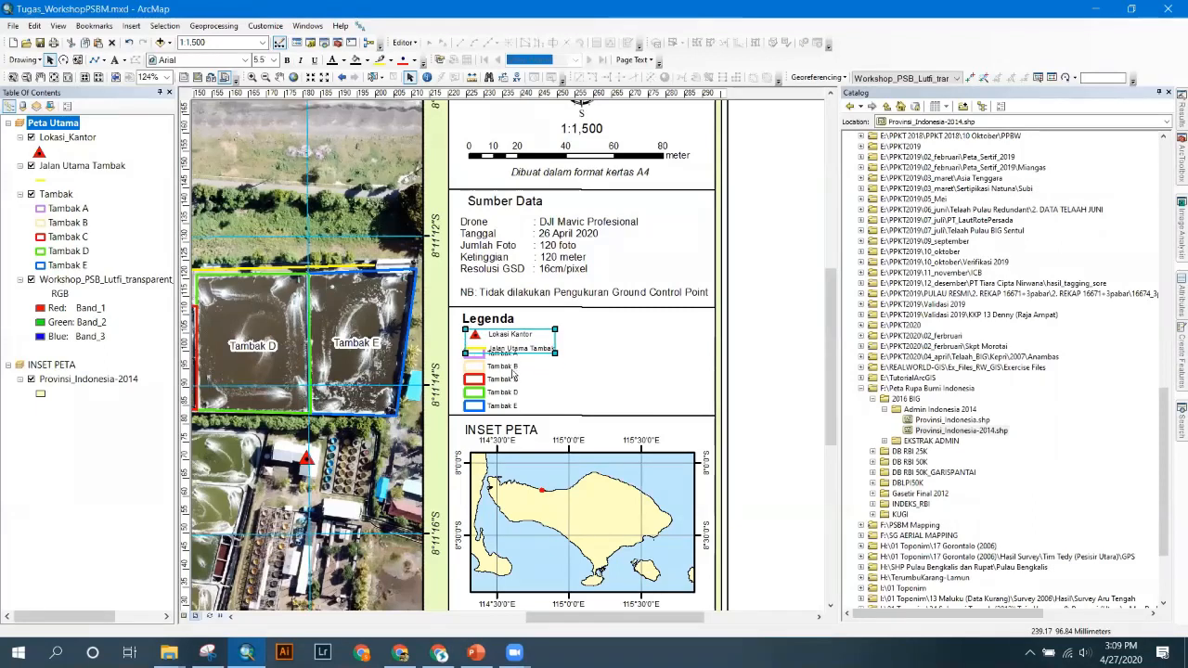
- Move the divider line above INSET PETA slightly down and shift the pond legend down with it
click(499, 372)
click(555, 418)
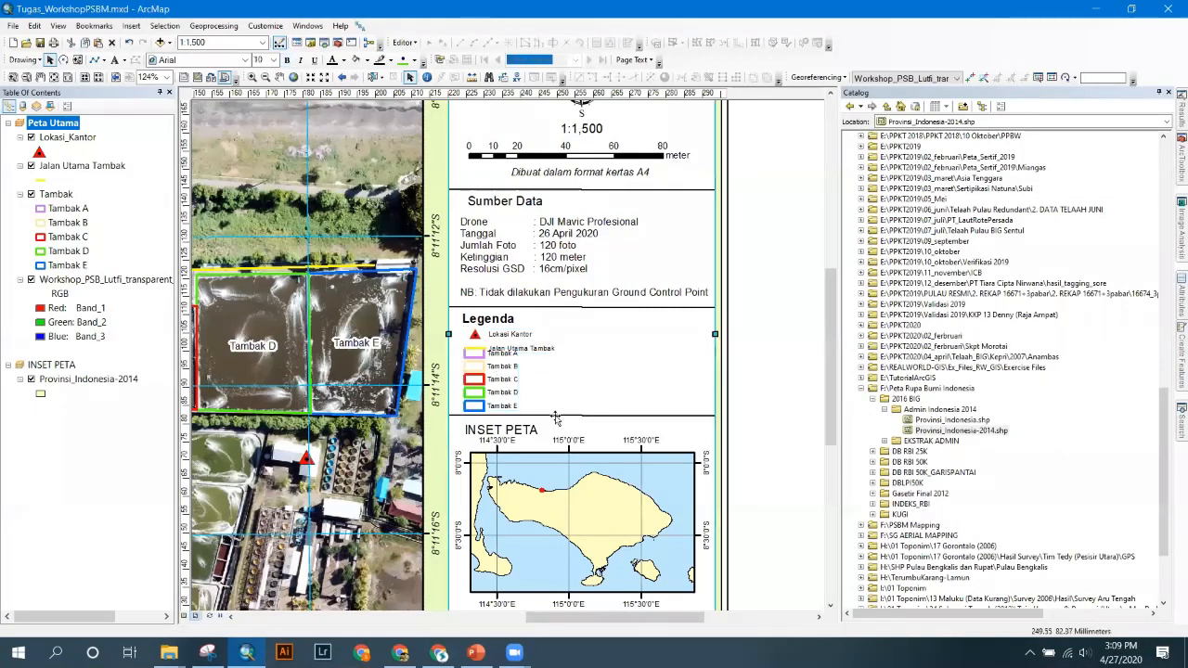
click(558, 416)
drag(557, 417, 556, 419)
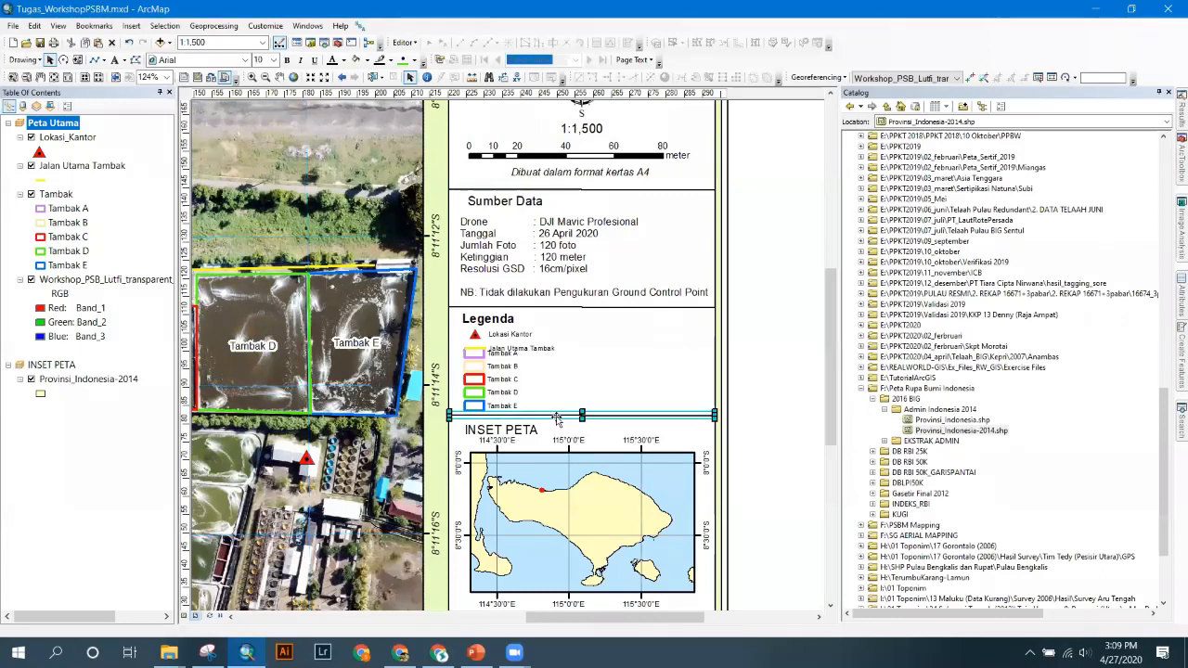
drag(499, 382, 500, 386)
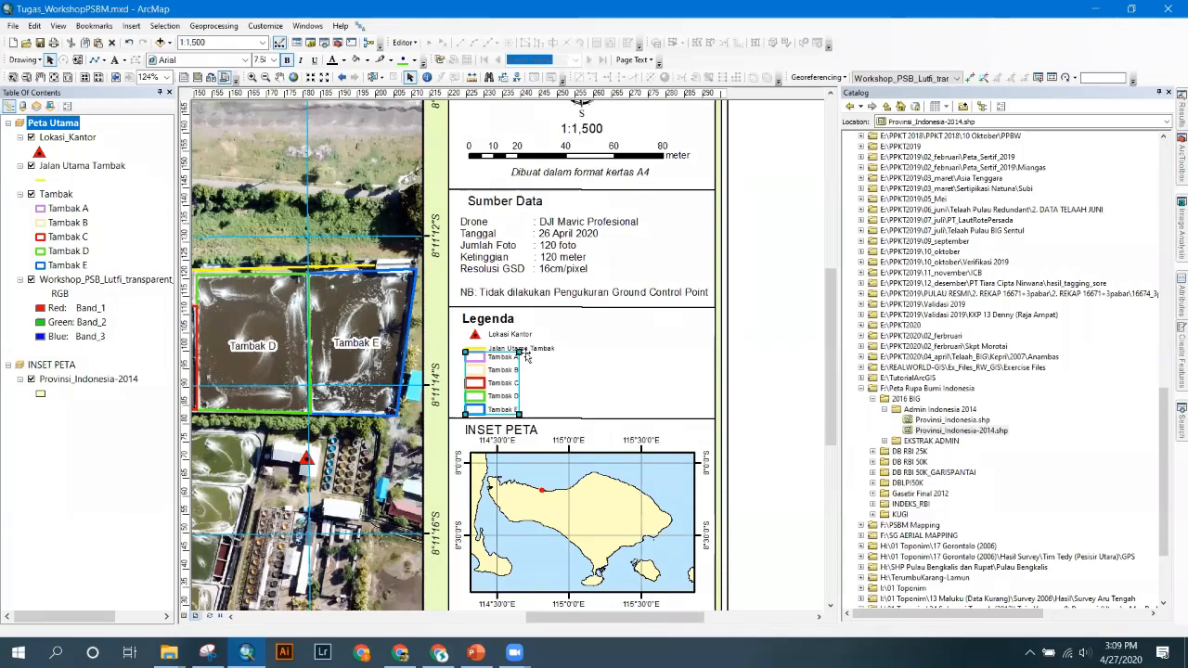
- Reduce the inset map's height from its upper edge and move the INSET PETA title down to match
drag(834, 347, 818, 421)
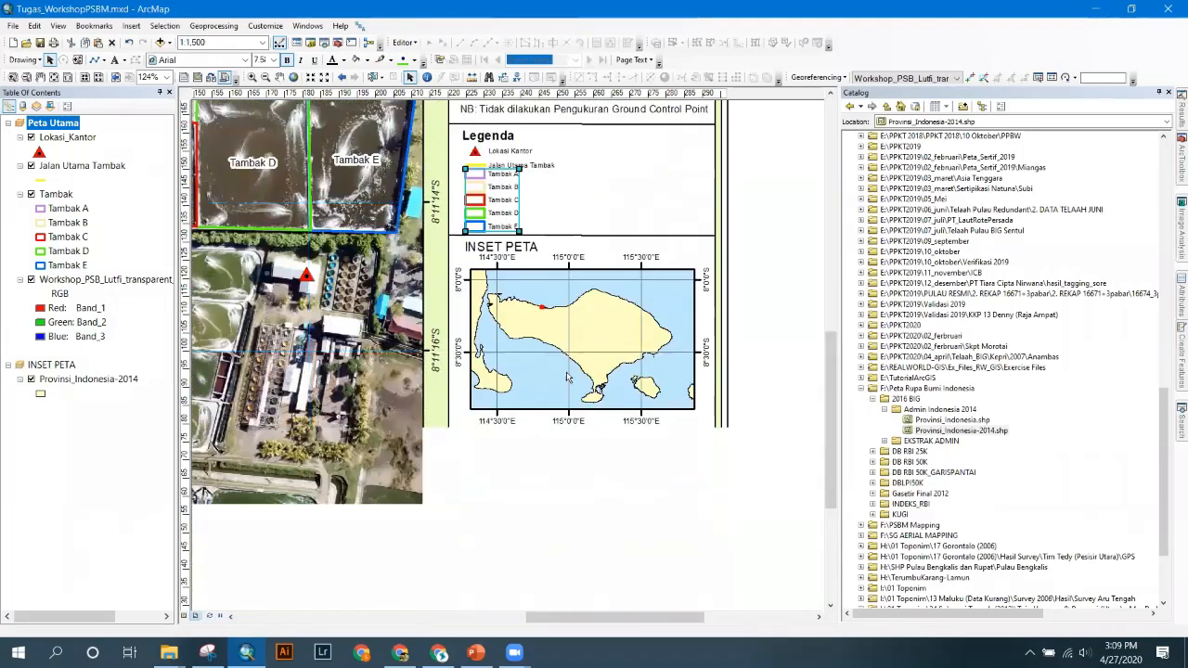
click(571, 288)
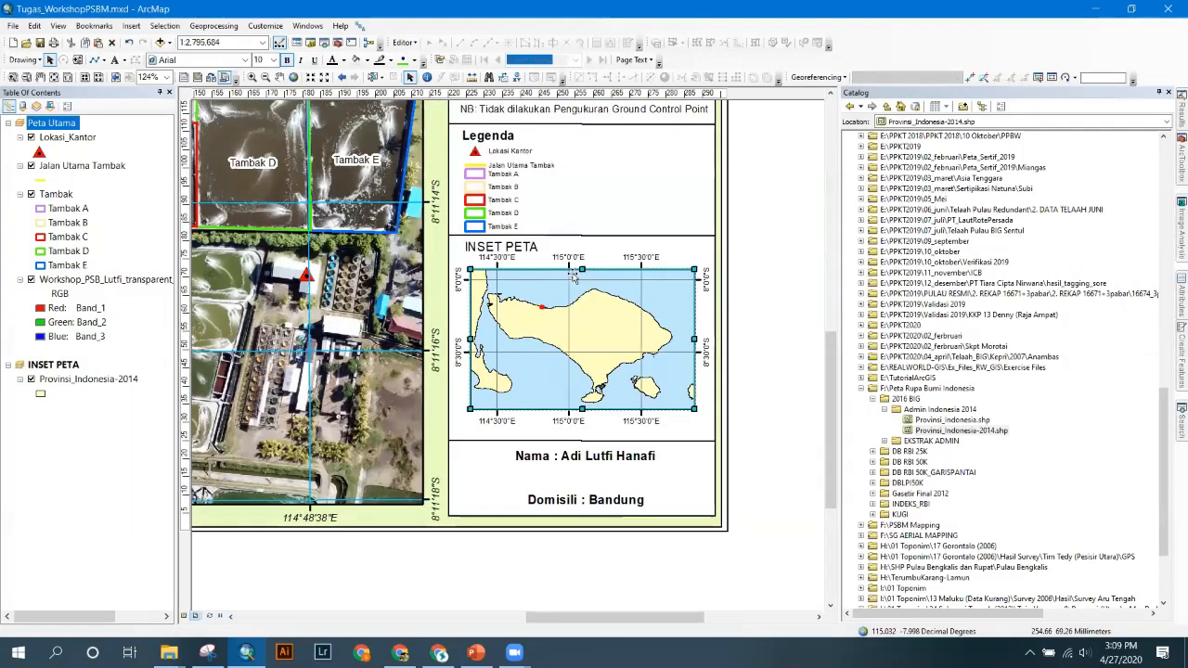
drag(580, 270, 580, 283)
click(519, 247)
drag(518, 247, 520, 251)
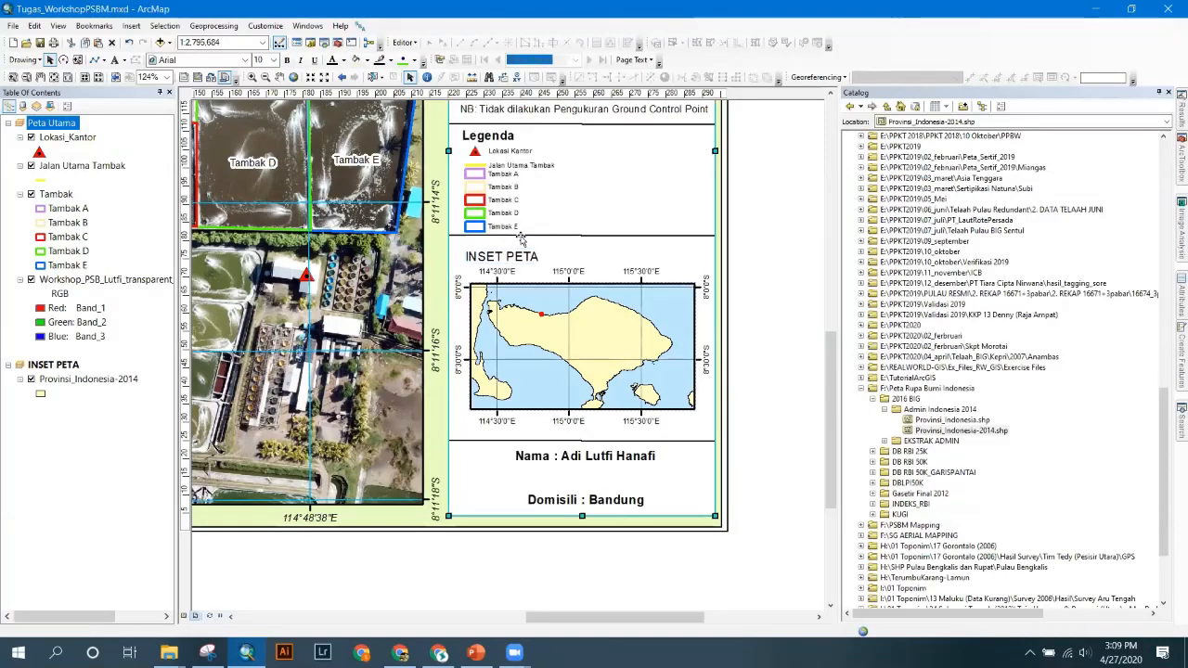
- Move the divider line above INSET PETA further down and lower the pond legend clear of the Jalan Utama Tambak entry
click(523, 234)
double_click(524, 235)
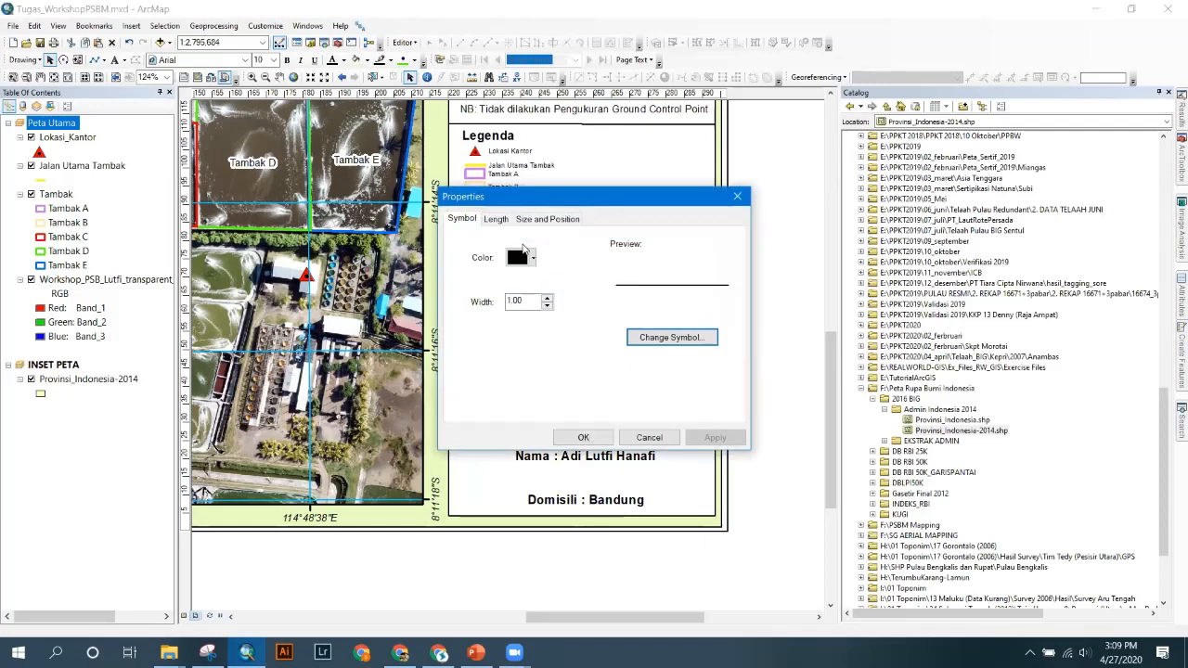
click(639, 434)
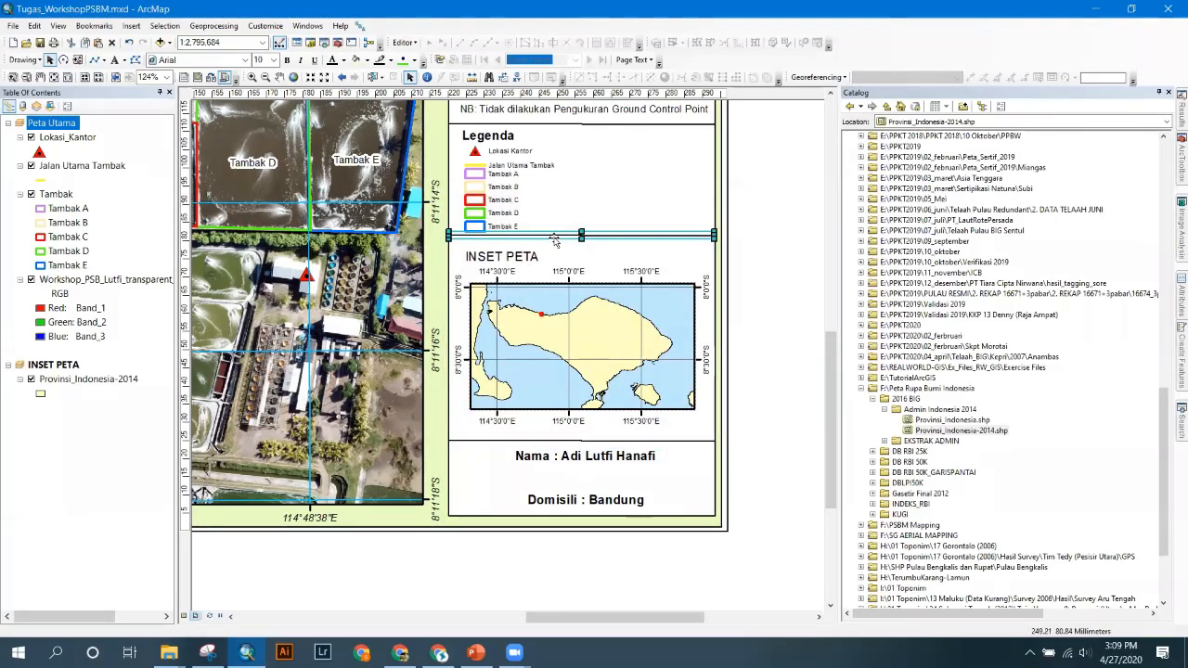
click(501, 191)
drag(502, 192, 502, 200)
click(751, 187)
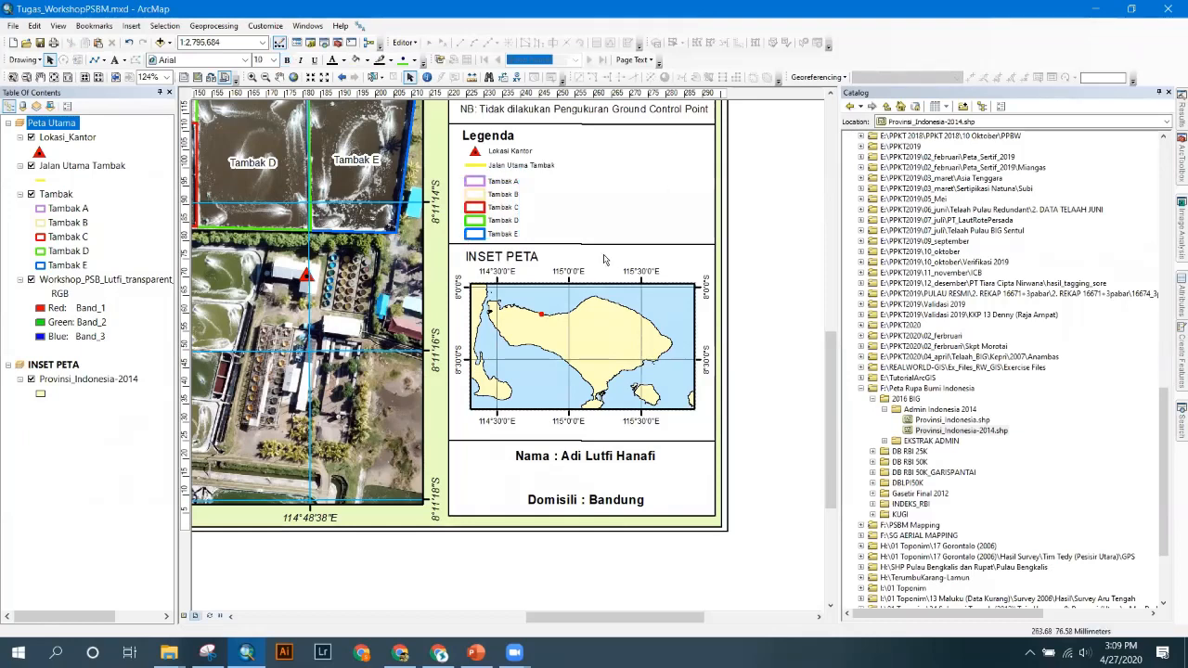
- Convert the Tambak A to Tambak E legend to graphics and ungroup it into separate entries
click(501, 217)
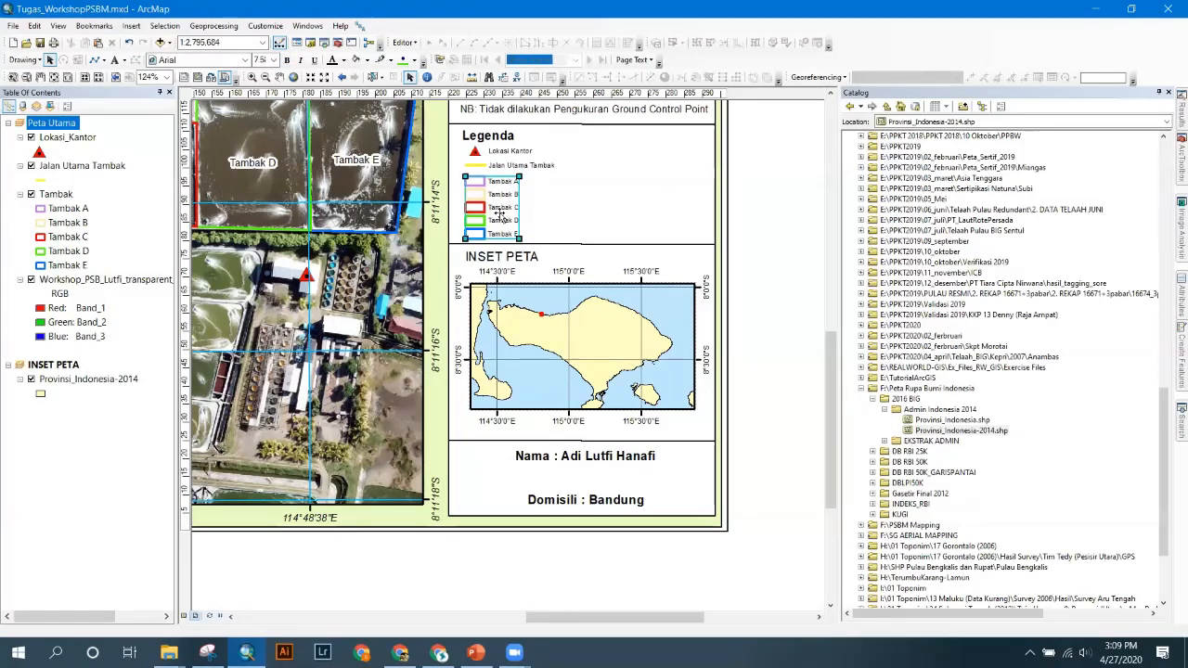
right_click(502, 215)
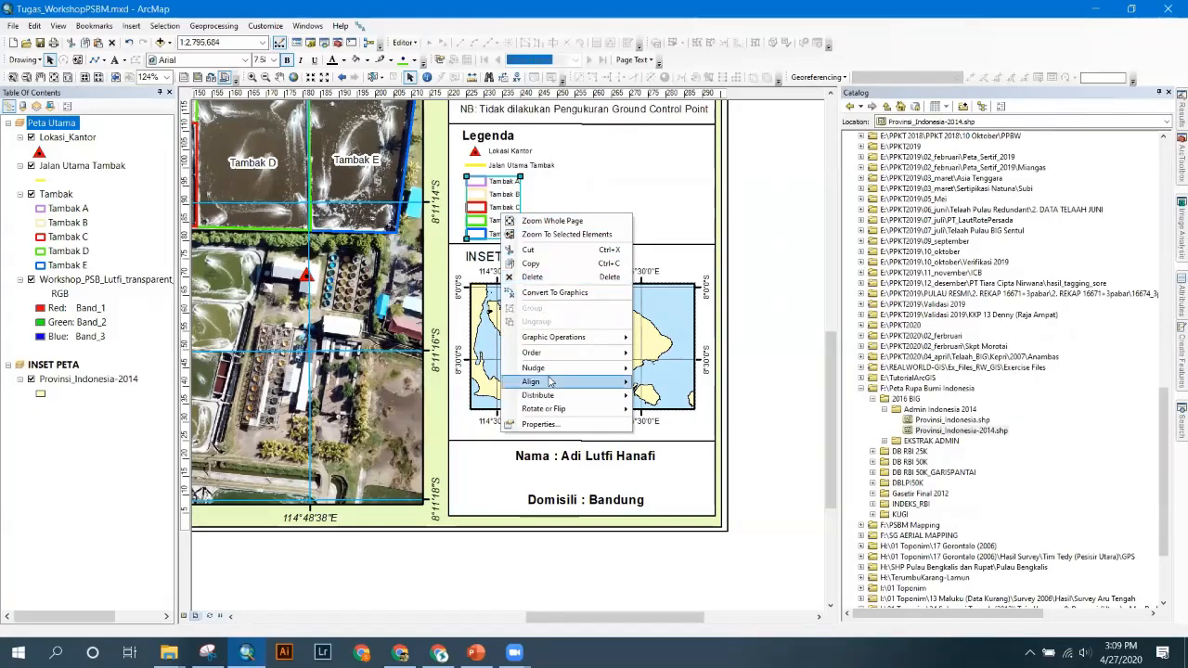
mouse_move(554, 349)
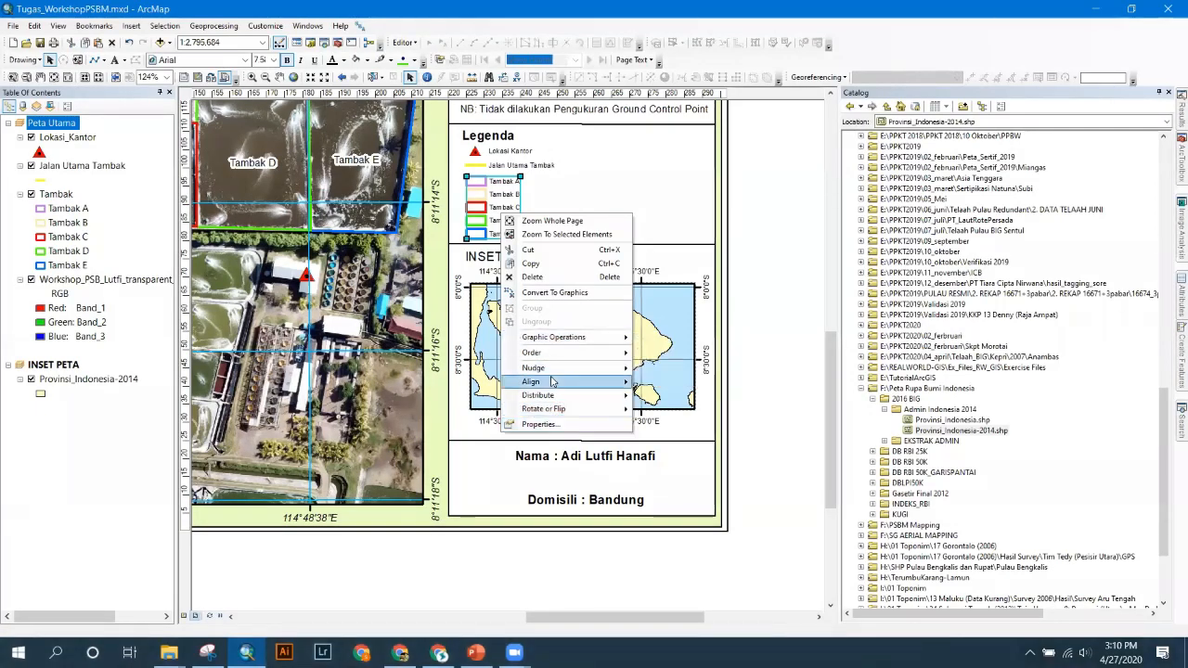
click(562, 294)
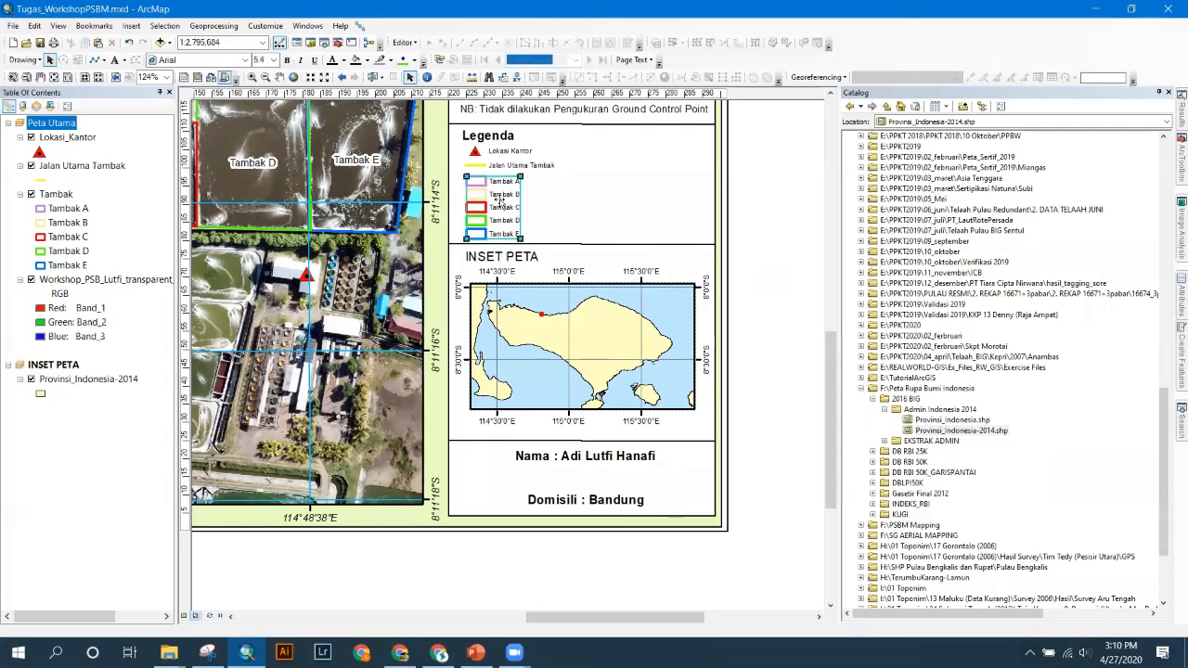
right_click(503, 204)
click(543, 309)
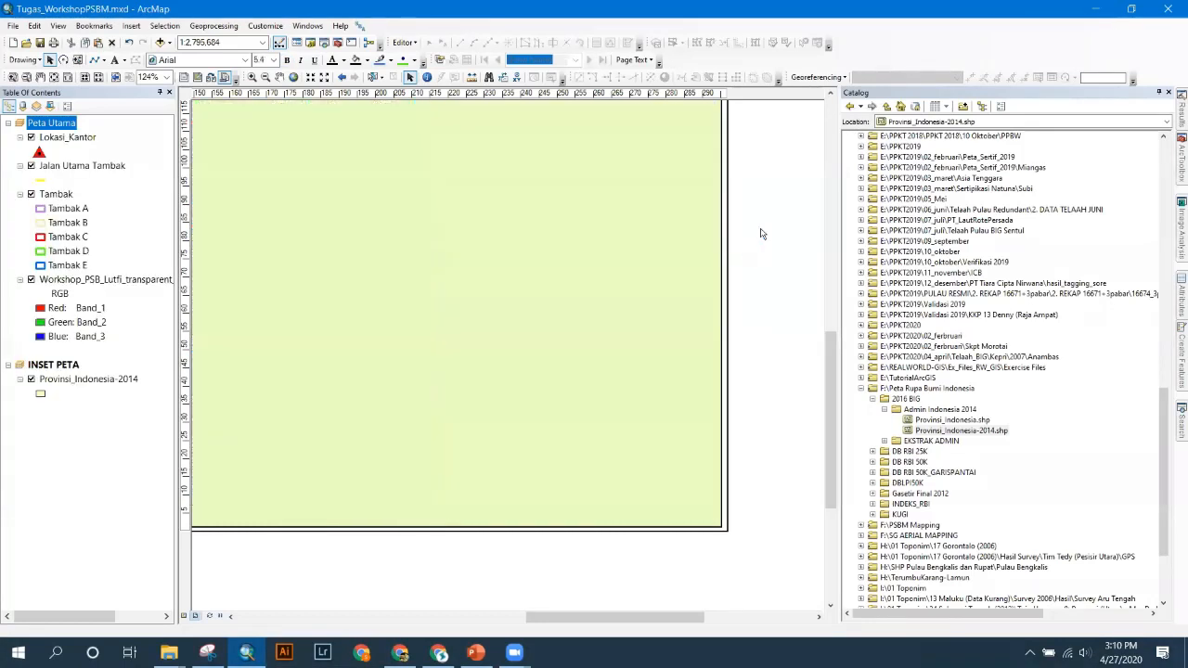
- Ungroup the Lokasi Kantor and Jalan Utama Tambak legend entries into separate elements and clear the selection
click(497, 181)
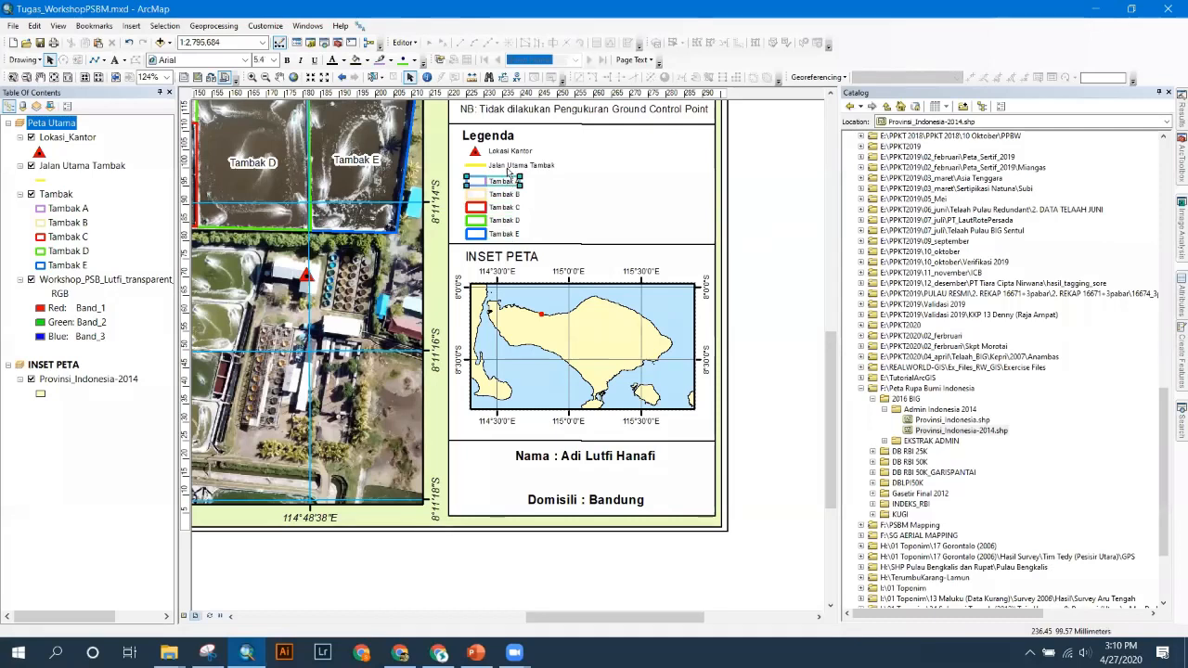
click(507, 156)
right_click(507, 156)
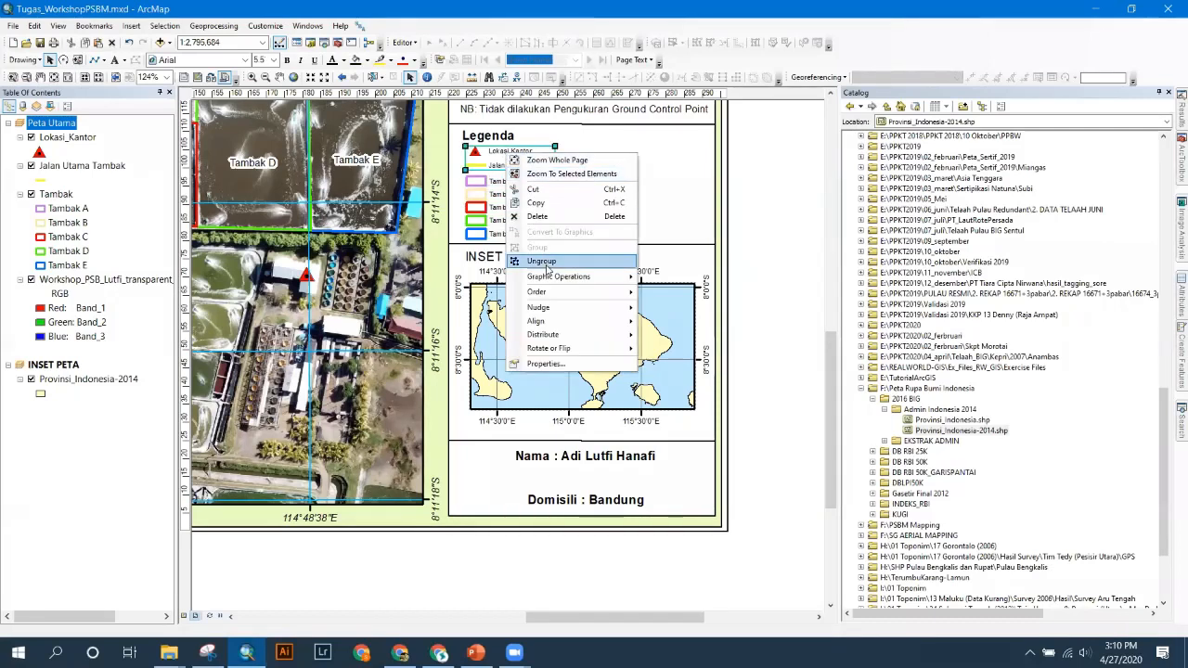
click(541, 261)
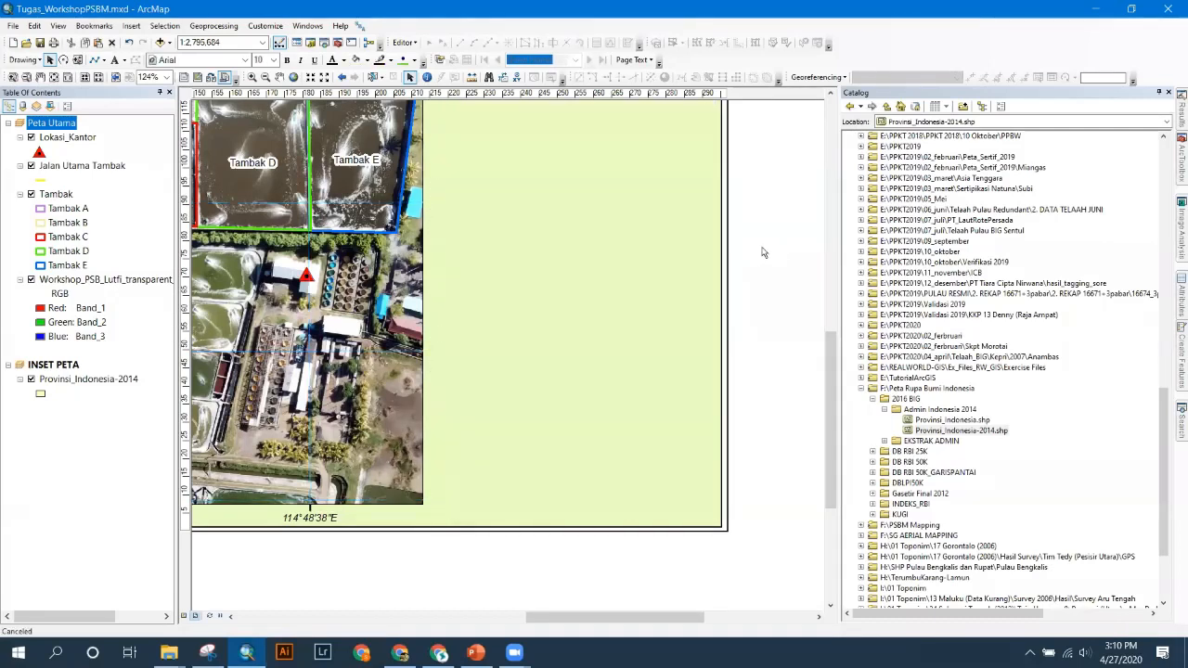
click(514, 167)
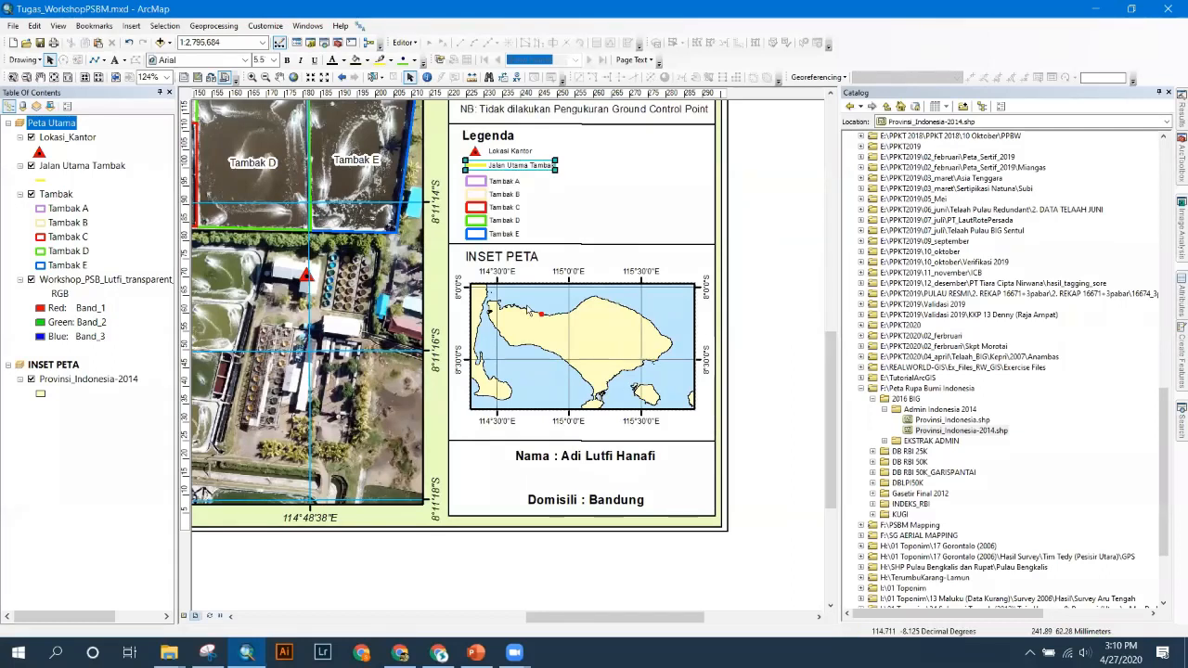
right_click(513, 168)
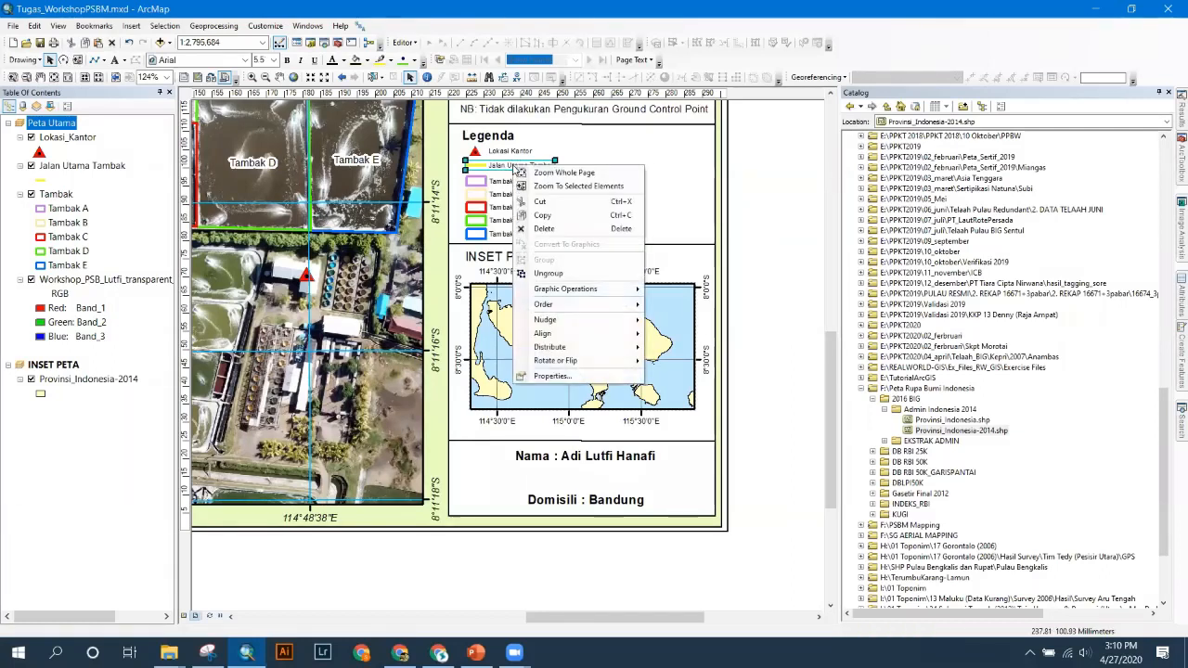
click(529, 265)
click(507, 152)
right_click(506, 152)
click(761, 218)
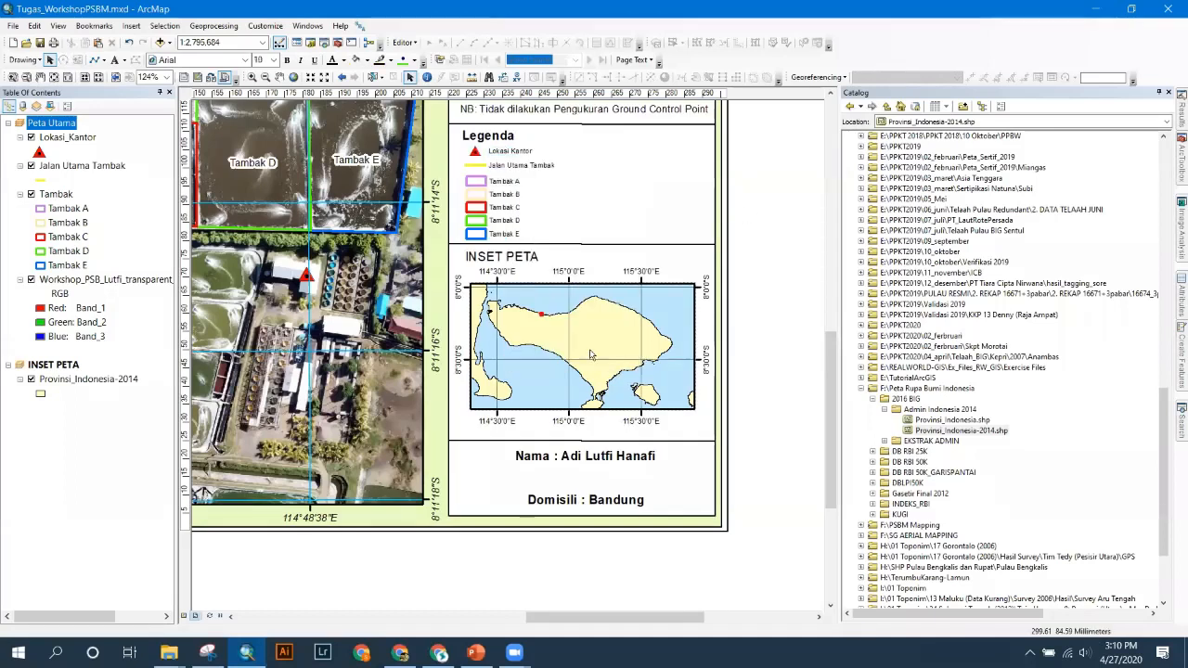
- Open the Lokasi_Kantor layer's attribute table and select the X coordinate of its record
click(184, 615)
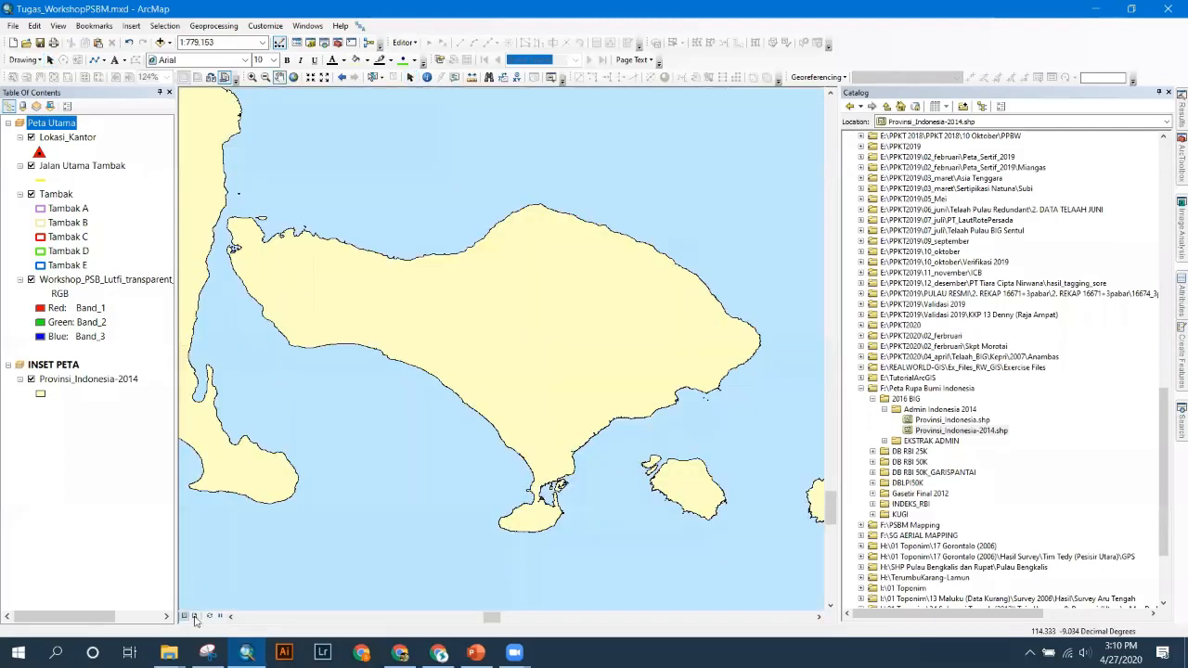
click(195, 616)
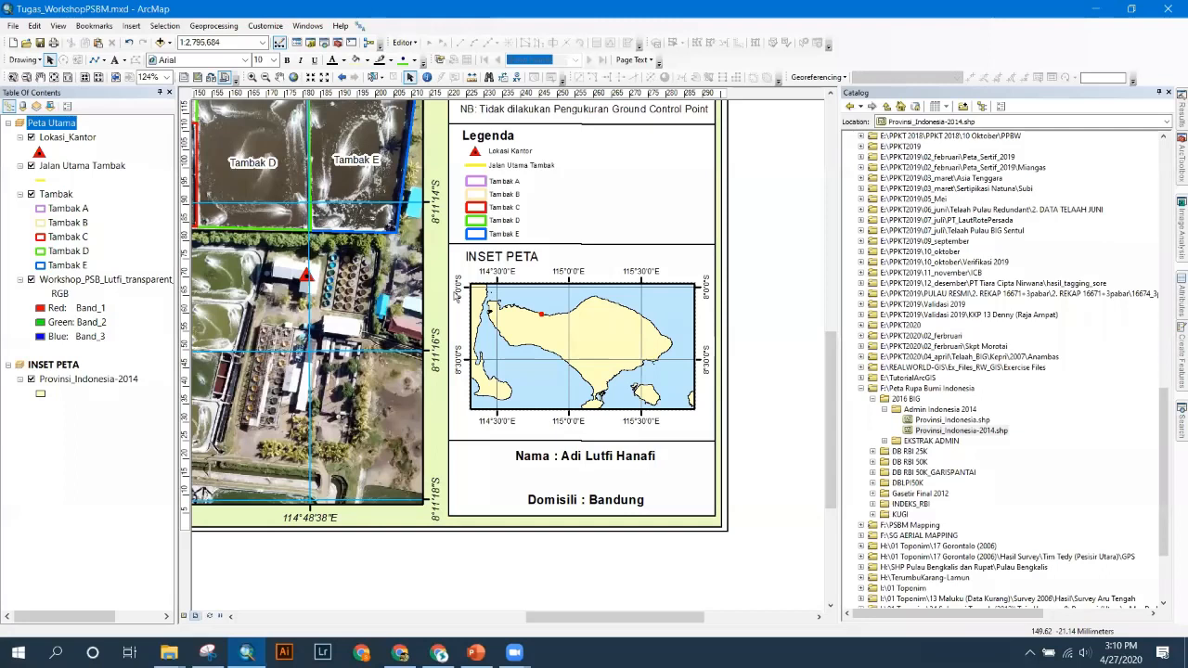
right_click(74, 138)
click(92, 183)
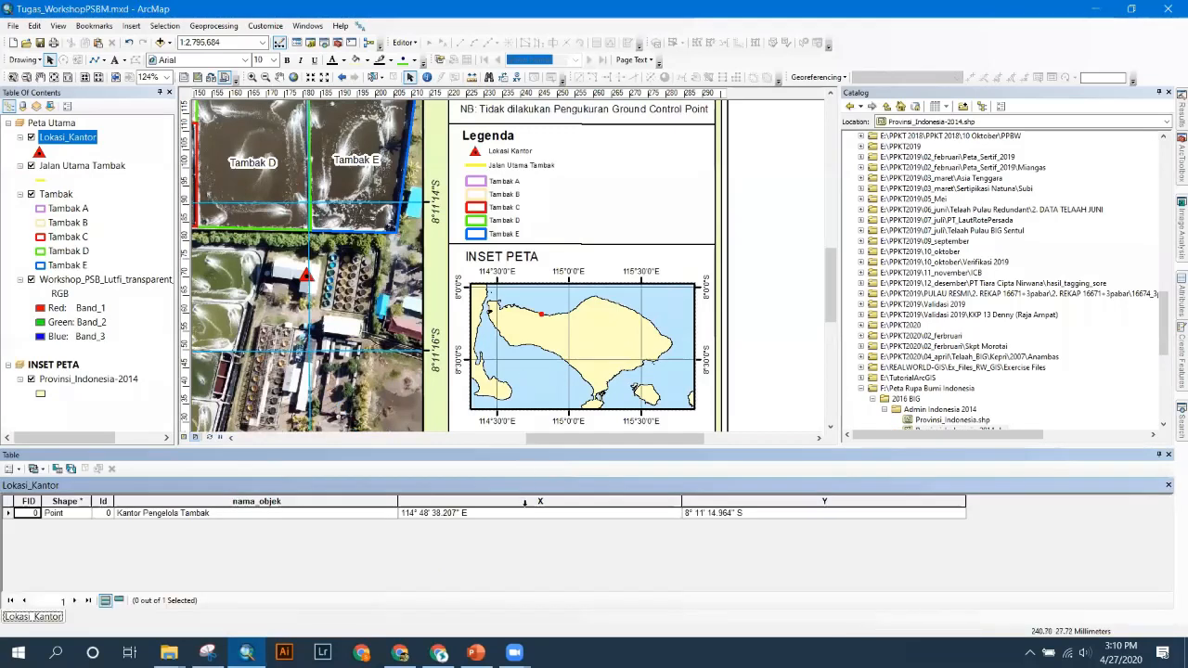
click(501, 516)
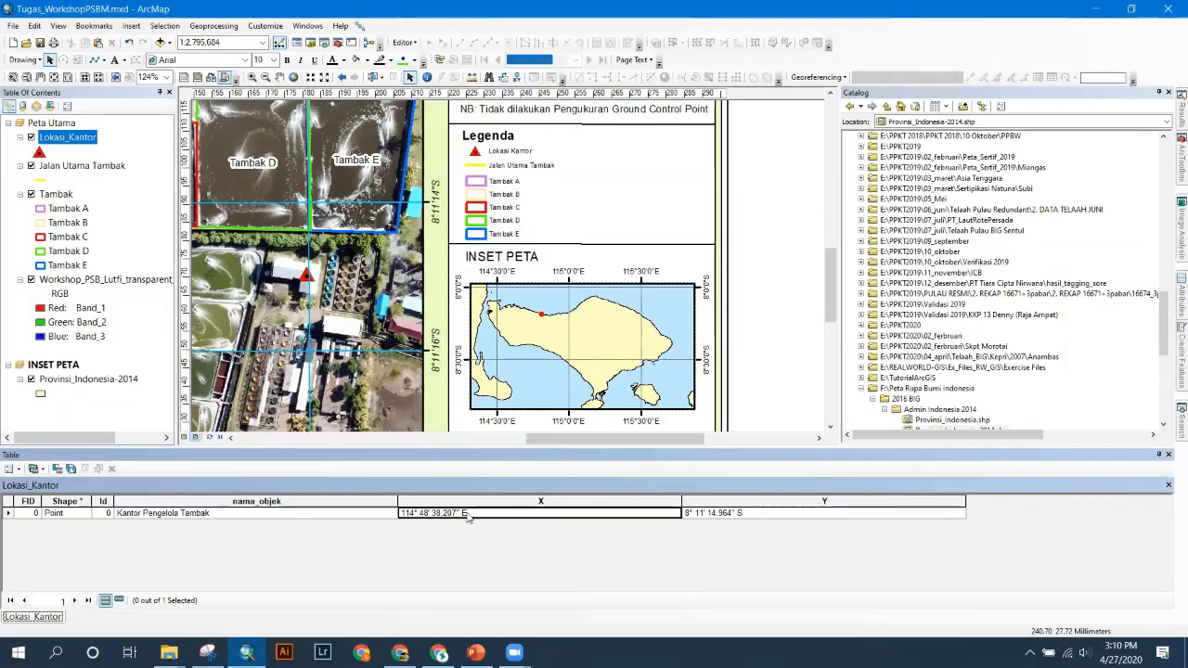
- Start an edit session and select the X and Y coordinate cells of the Lokasi_Kantor record
click(405, 43)
click(429, 57)
click(466, 514)
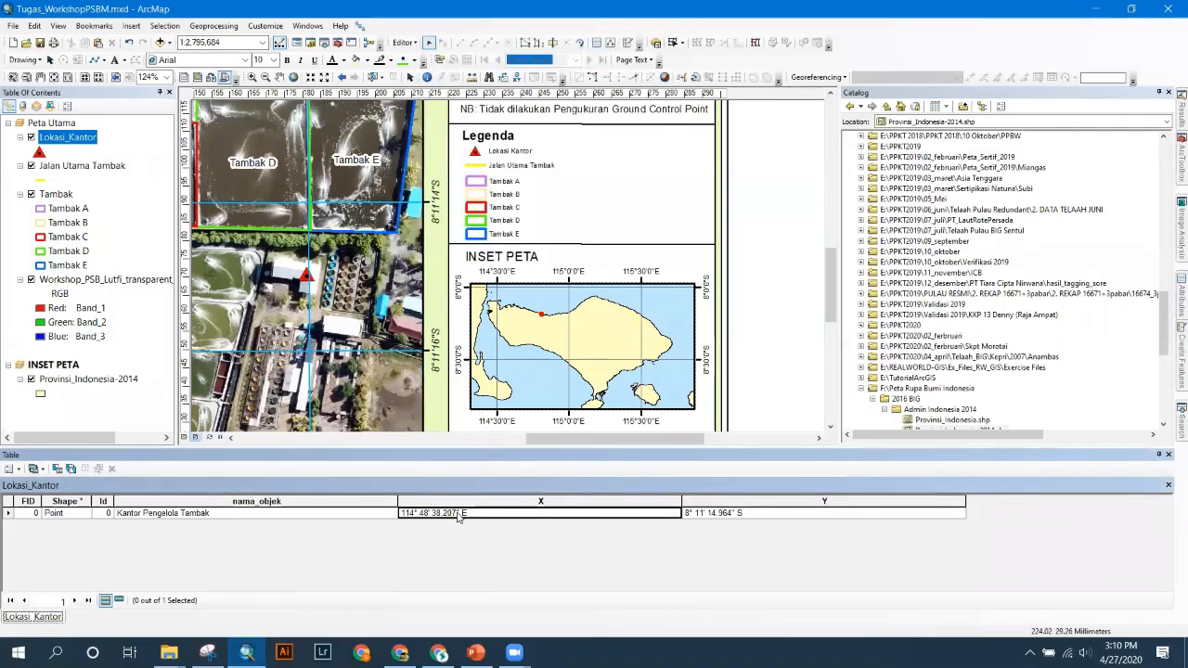
click(408, 43)
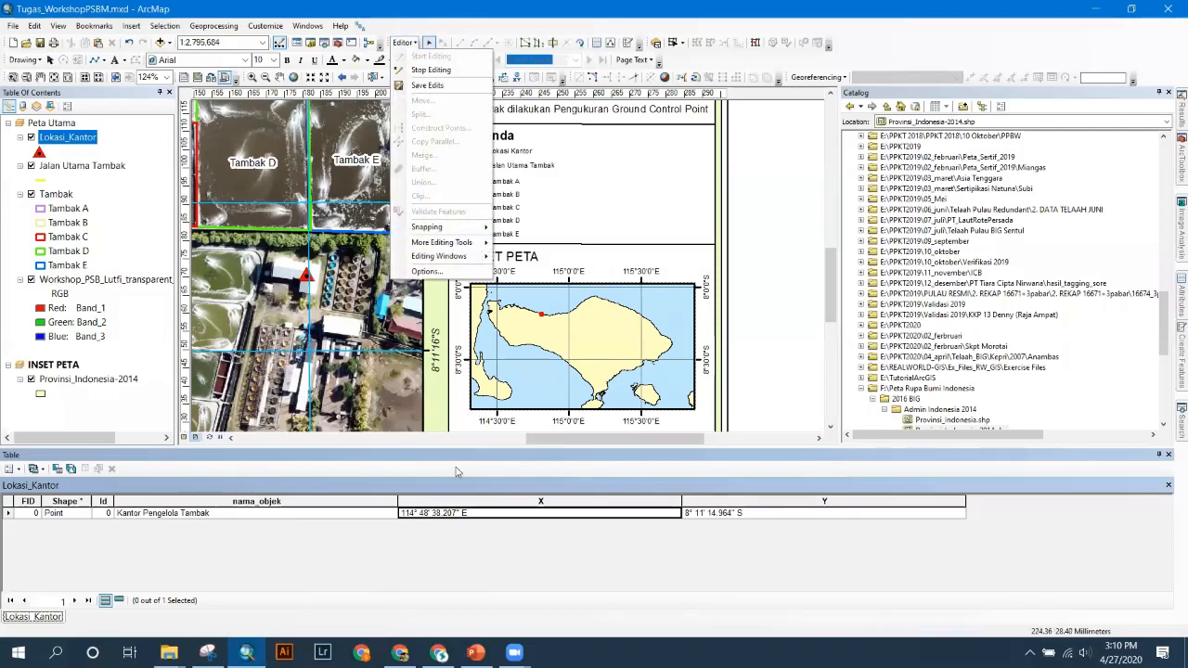
click(429, 518)
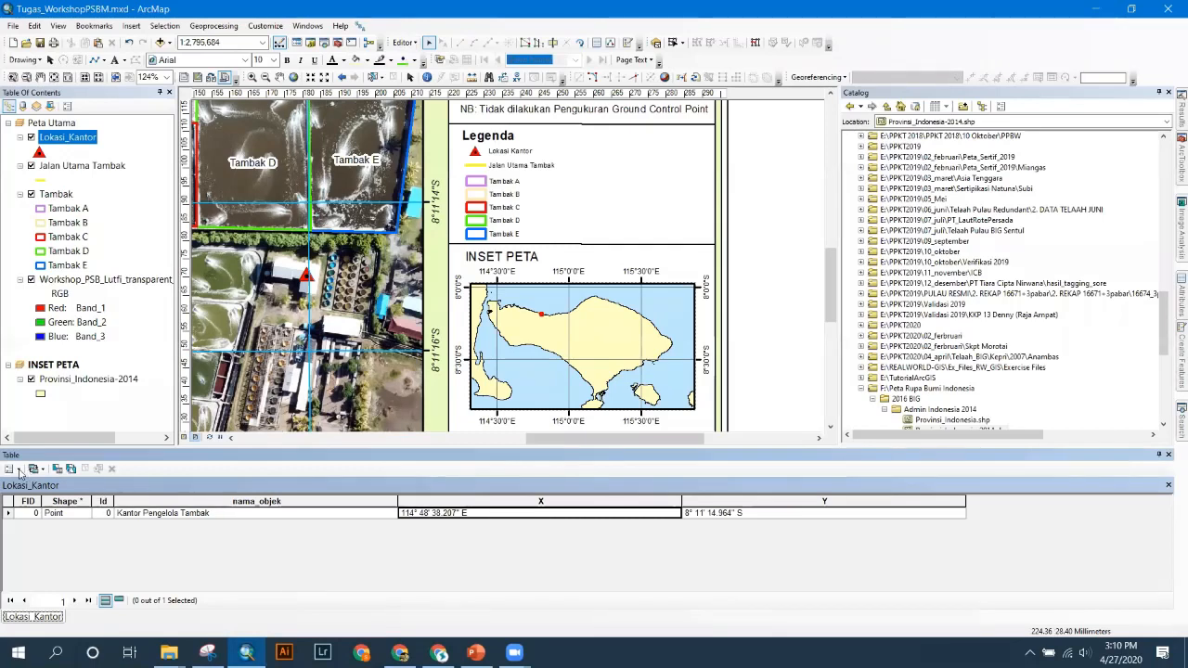
click(749, 515)
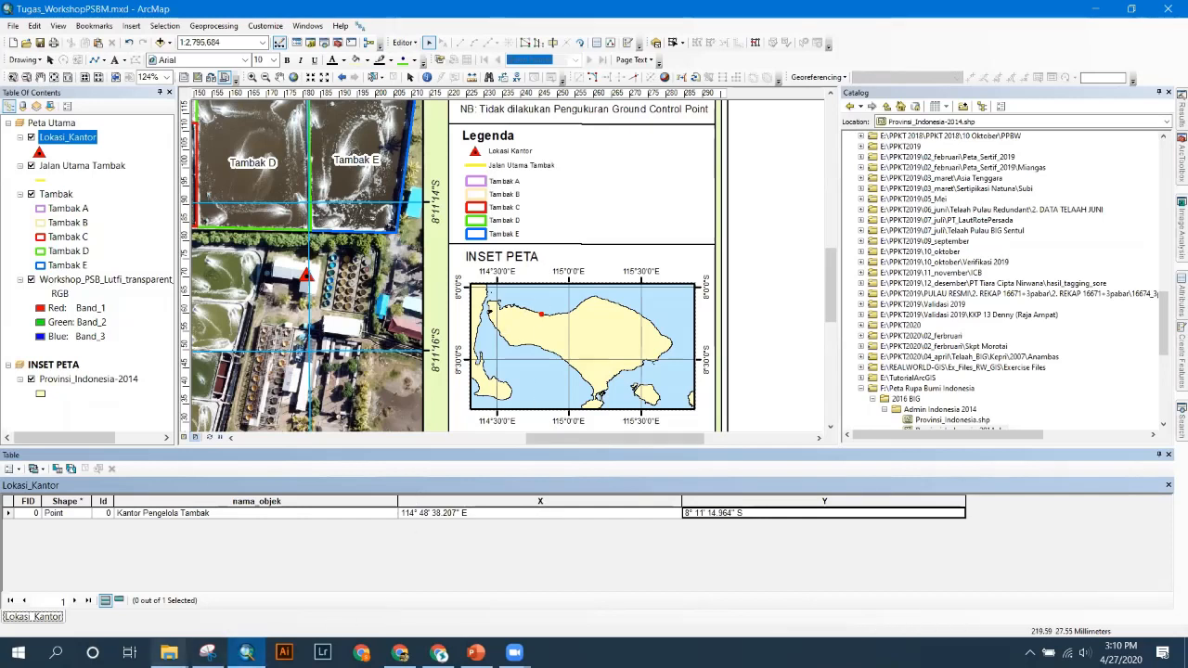
mouse_move(168, 653)
mouse_move(145, 586)
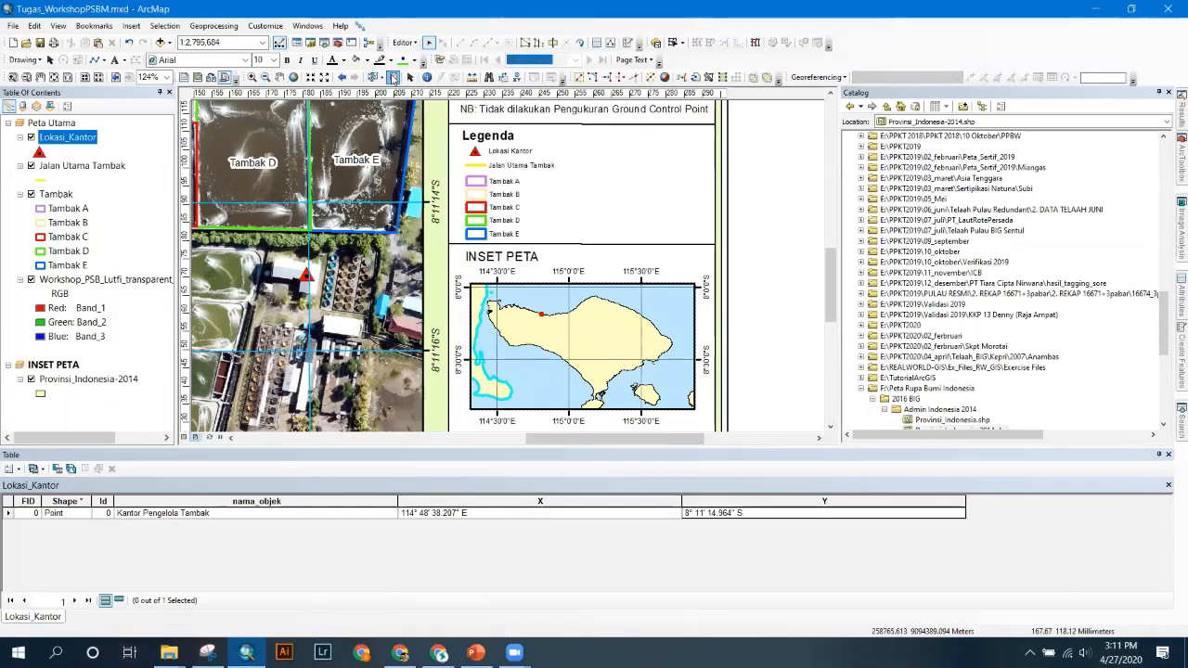
double_click(61, 123)
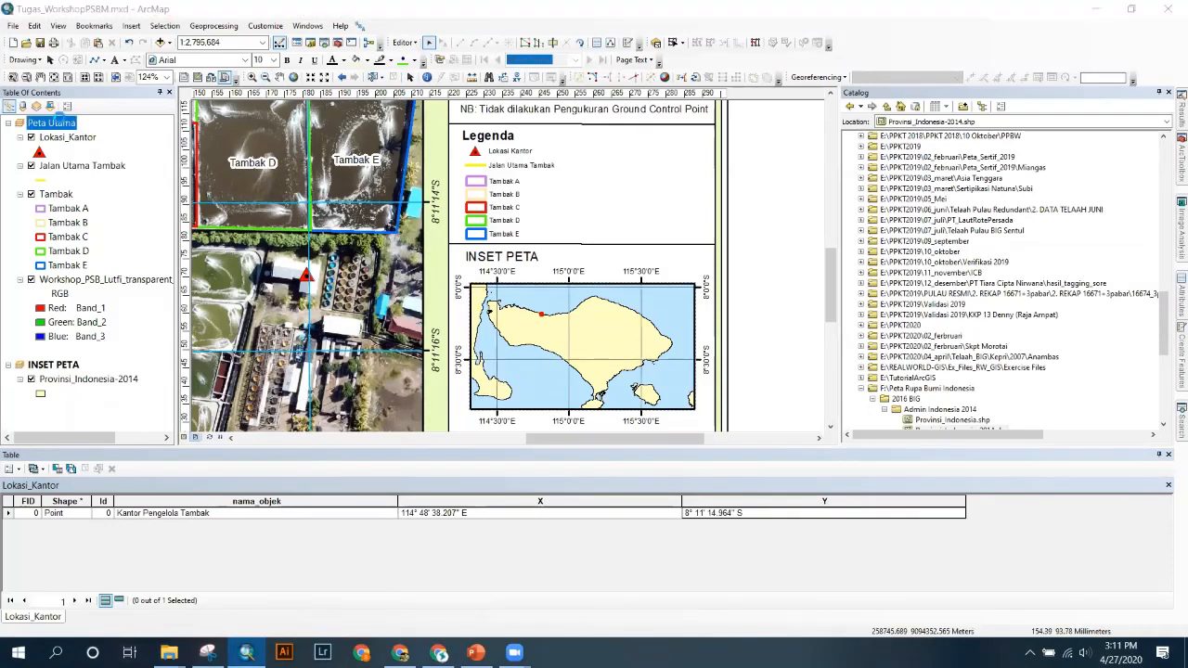
click(772, 96)
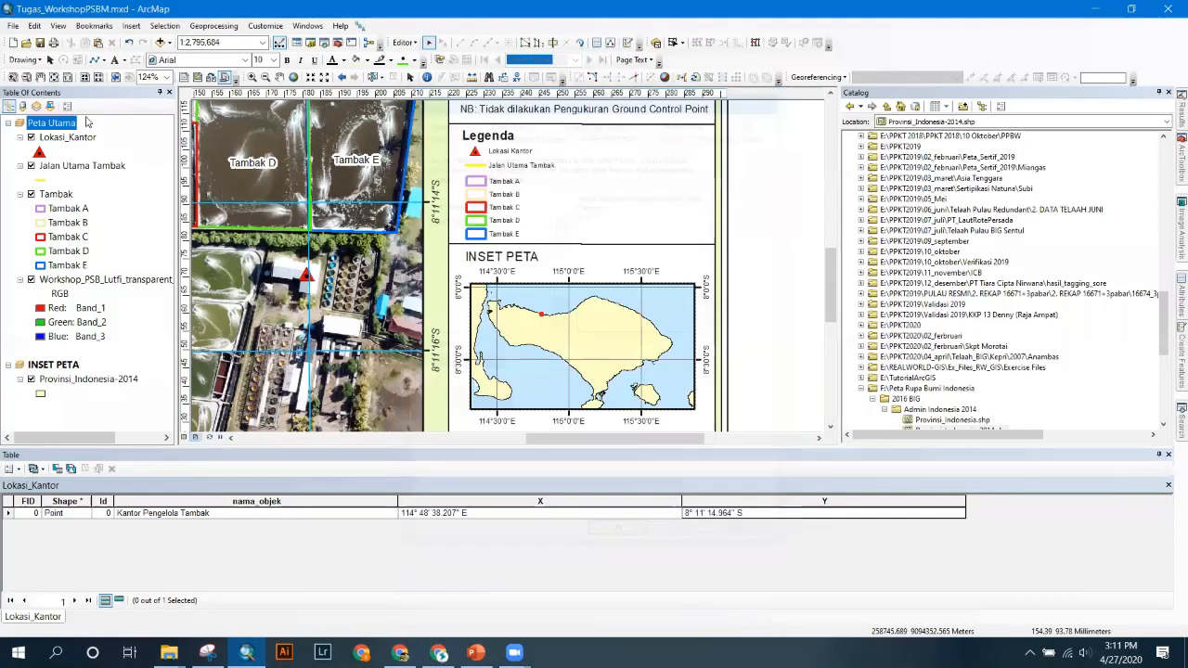
- Activate the Peta Utama data frame and select the Lokasi Kantor text in the layout's legend
click(54, 126)
right_click(82, 365)
click(85, 371)
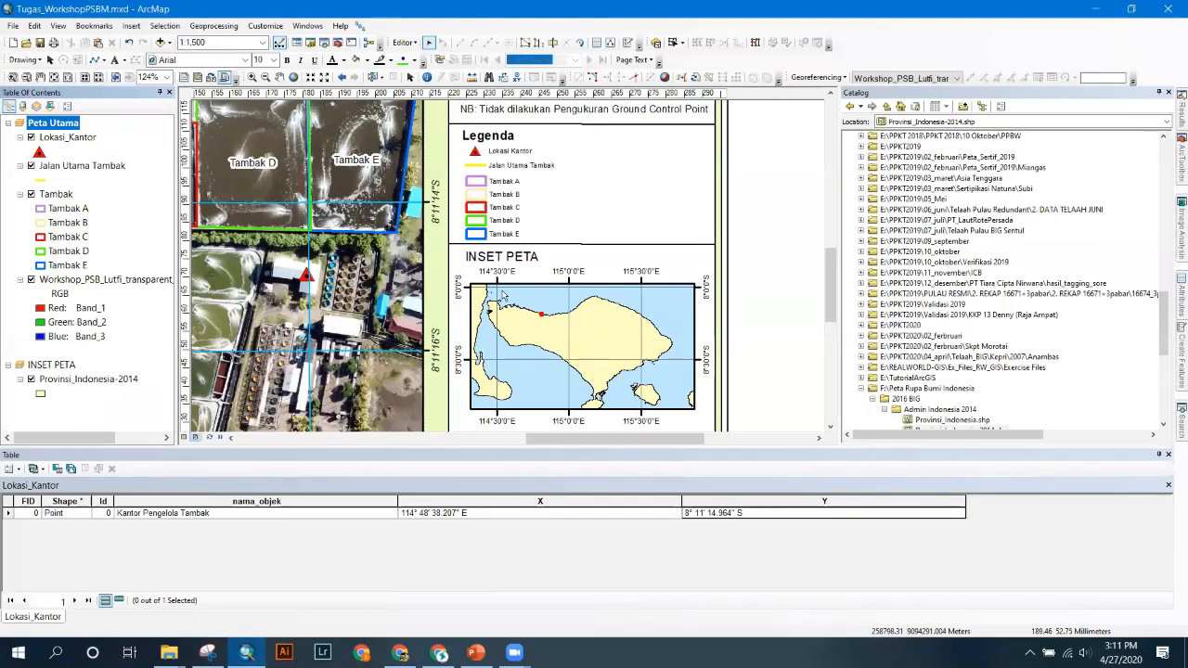
click(510, 185)
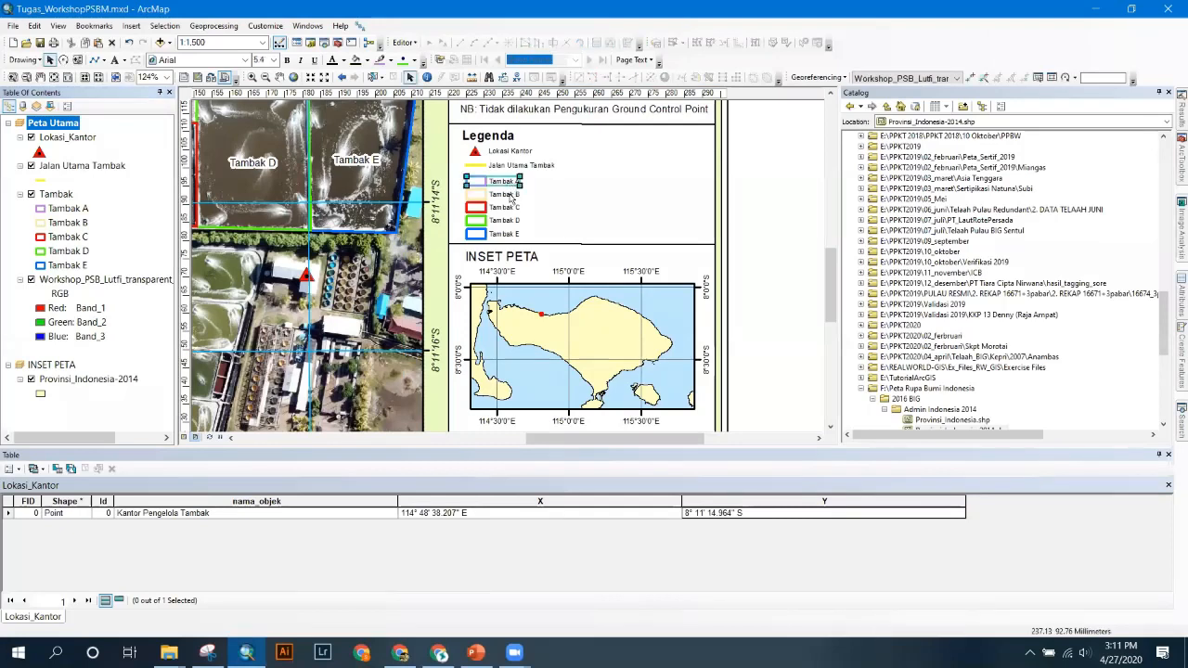
click(508, 164)
click(509, 152)
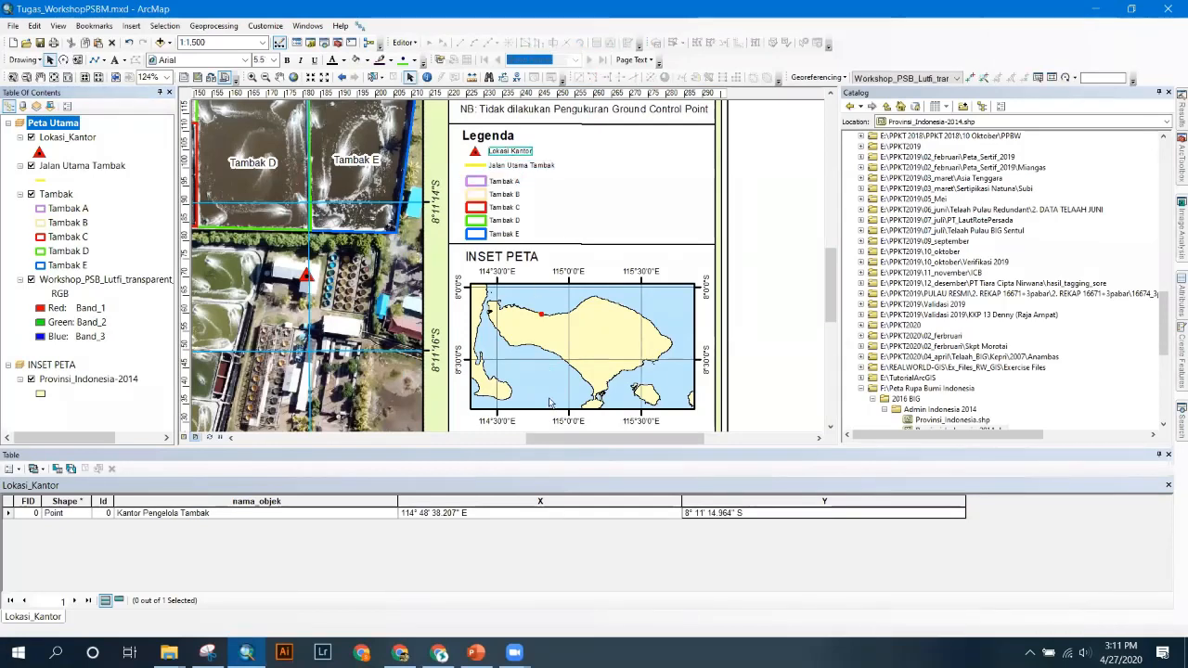
- Select the X coordinate cell of the Lokasi_Kantor record and save the map document
click(461, 516)
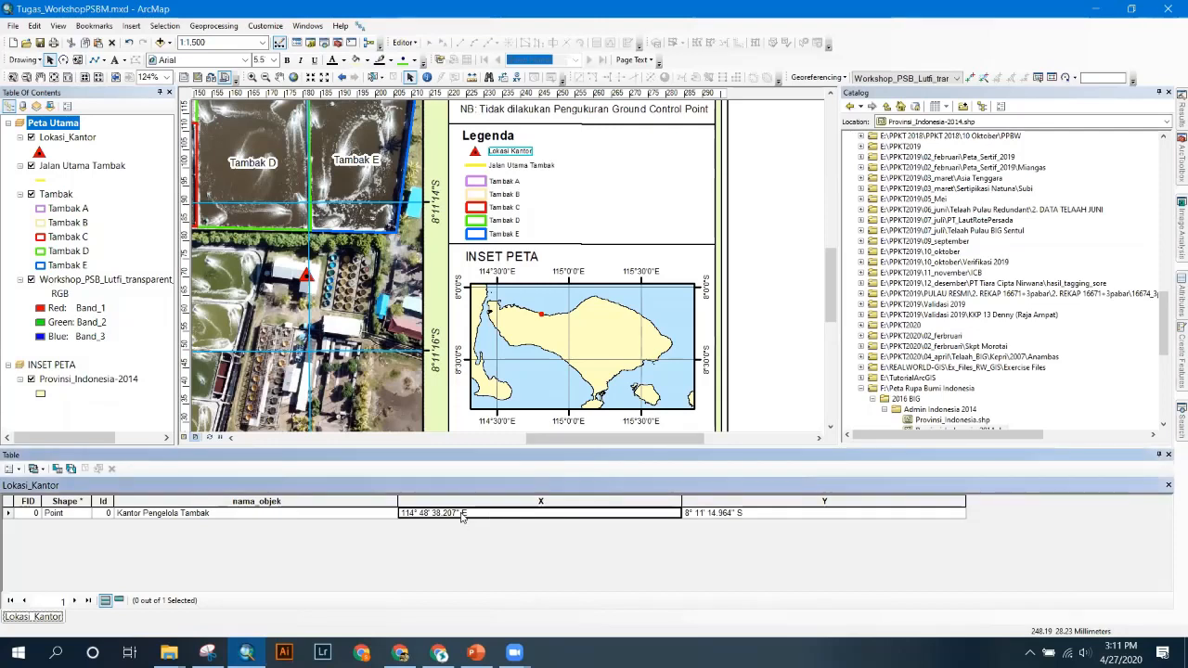
click(402, 43)
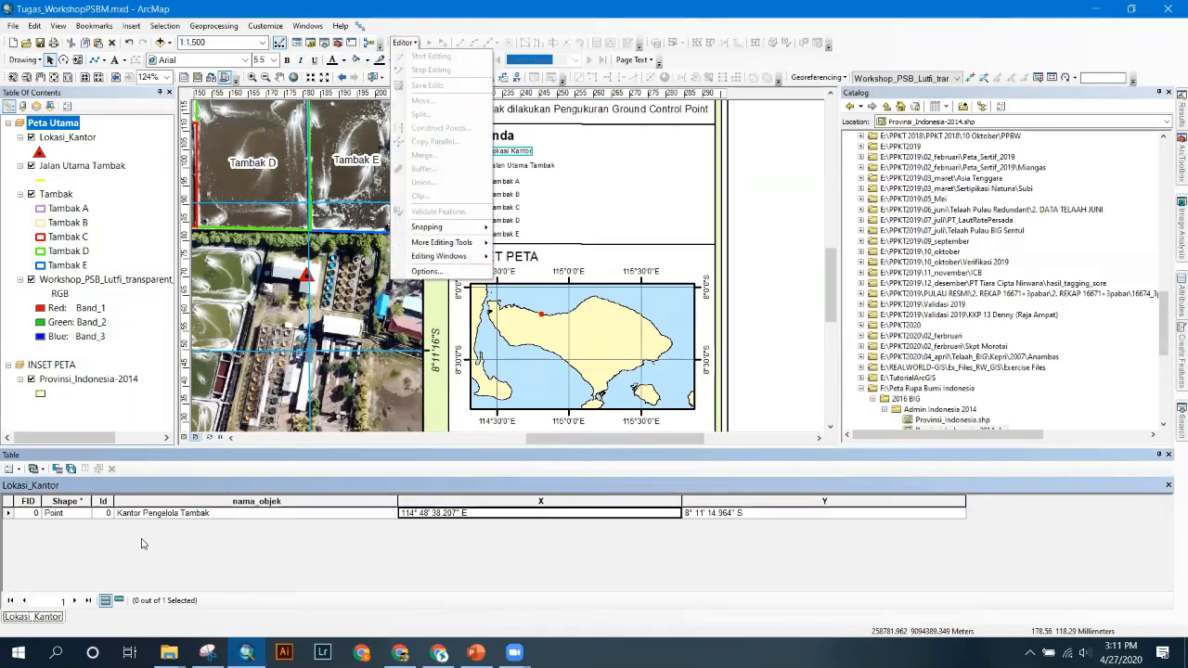
key(Escape)
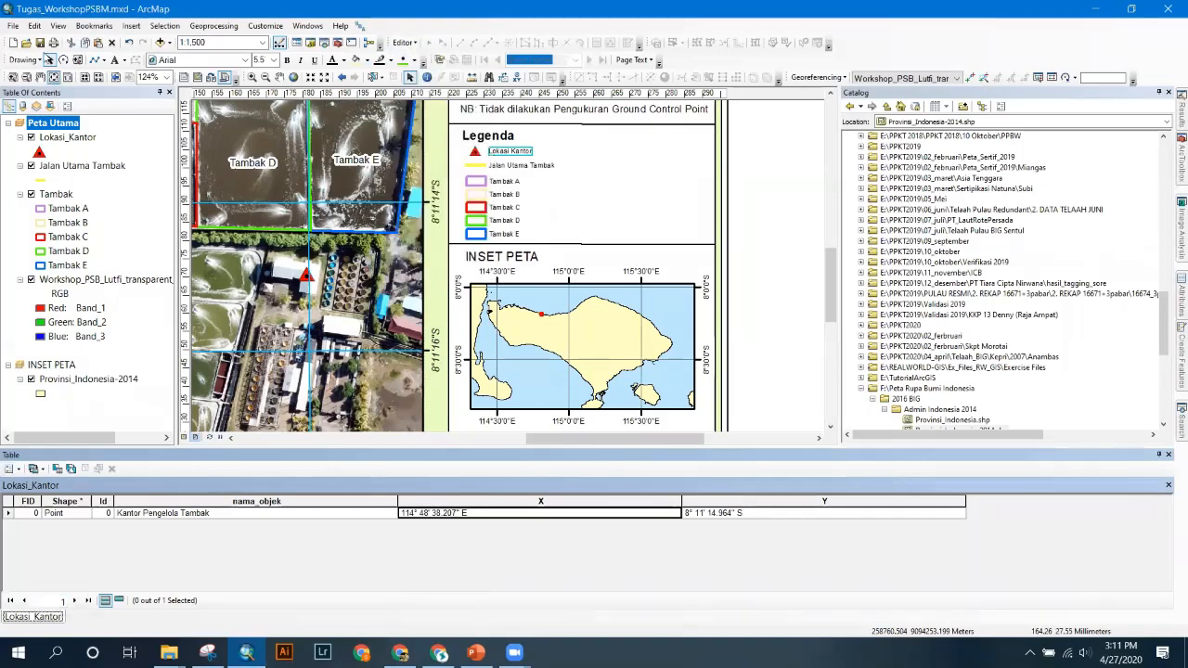
click(39, 42)
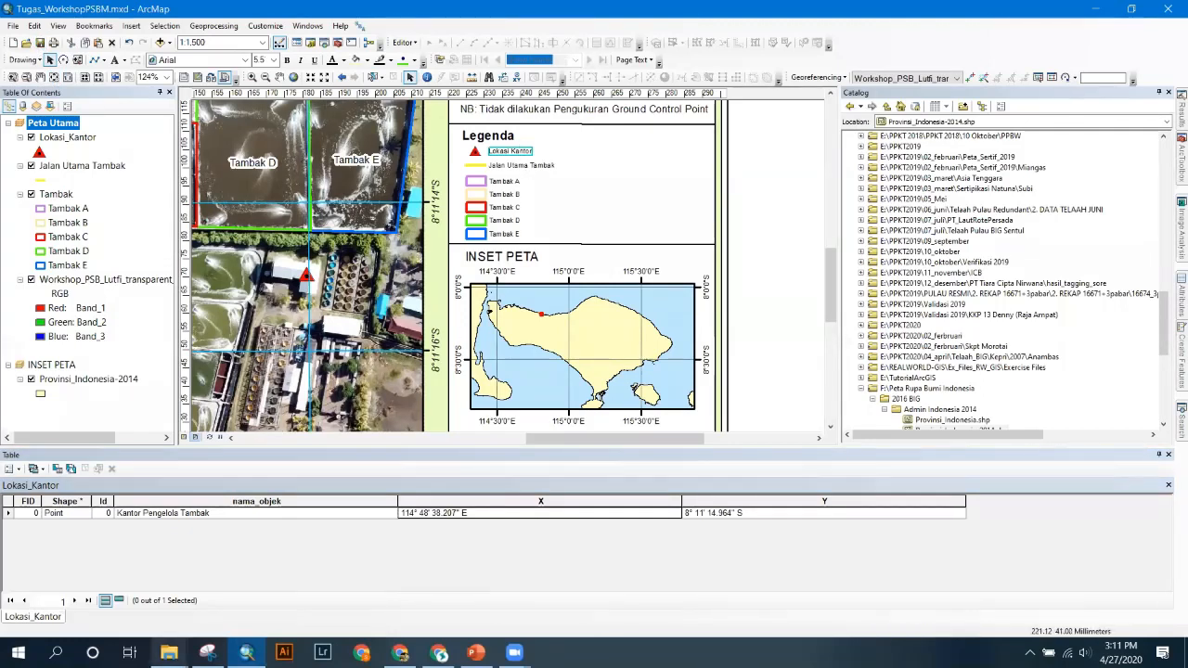
- Switch to File Explorer and open the project data folder inside PSBM Mapping\Workshop_PSBM on drive F:
click(169, 652)
click(156, 581)
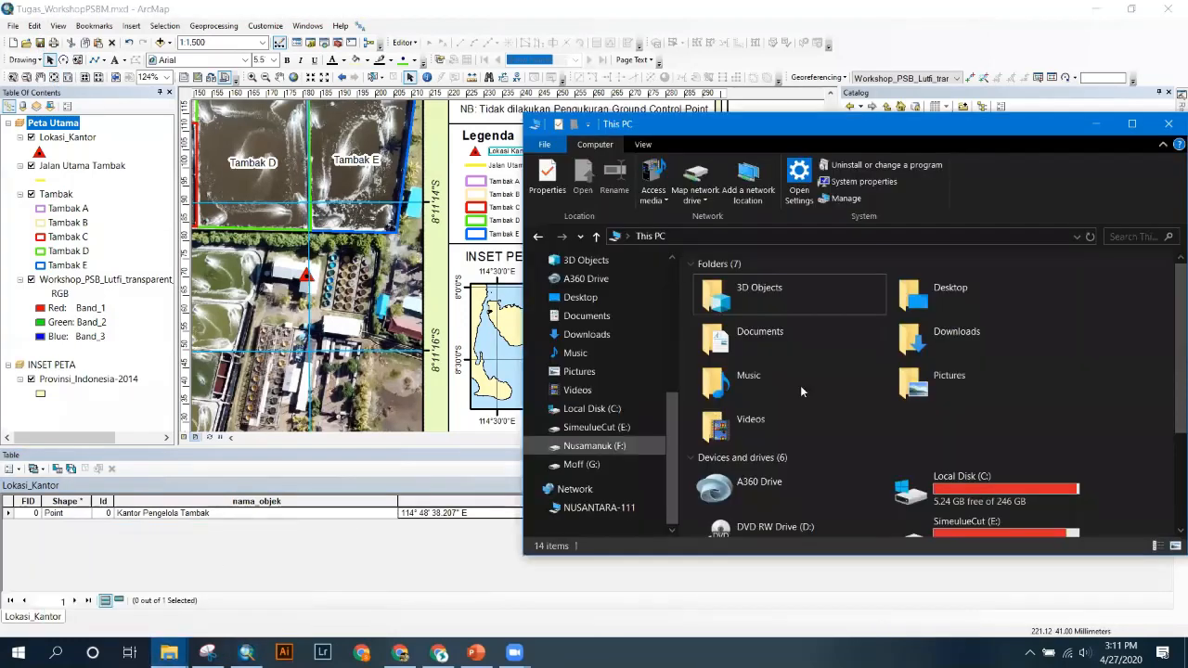
scroll(672, 377, up, 5)
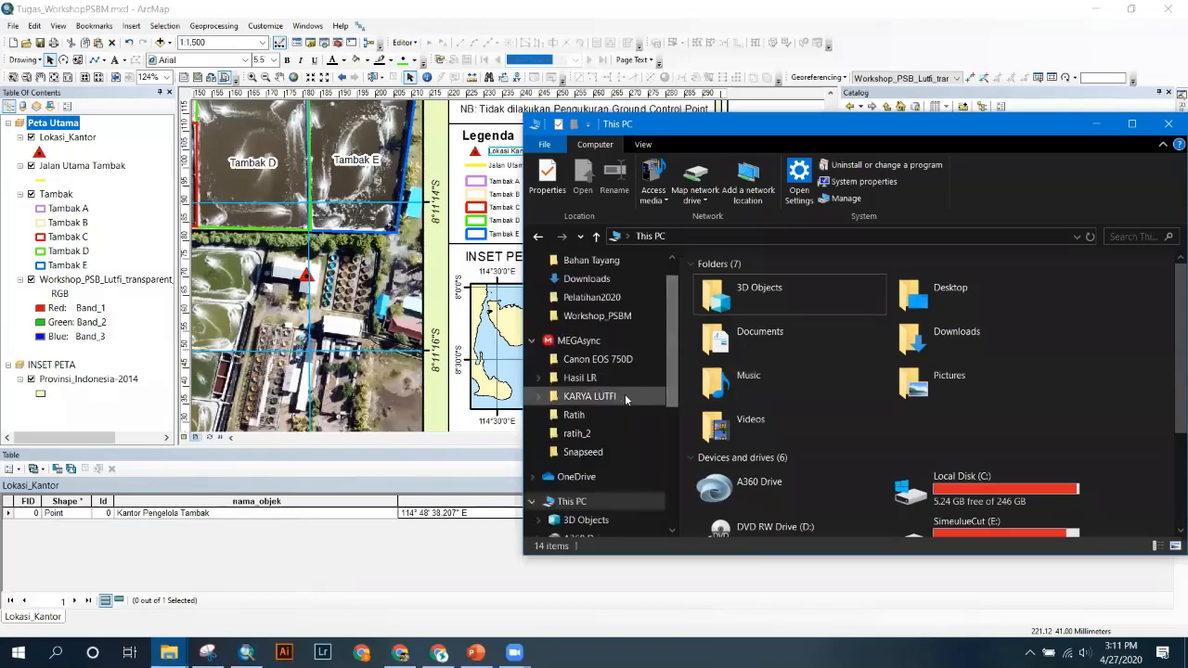
scroll(661, 446, down, 4)
click(603, 476)
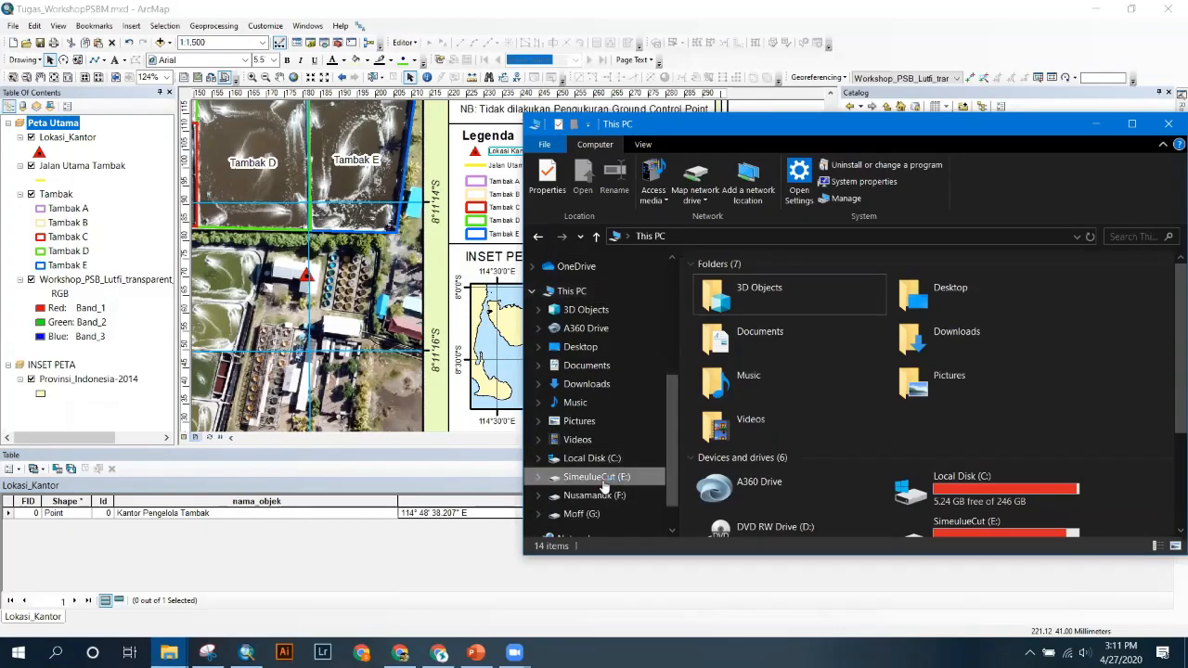
click(594, 496)
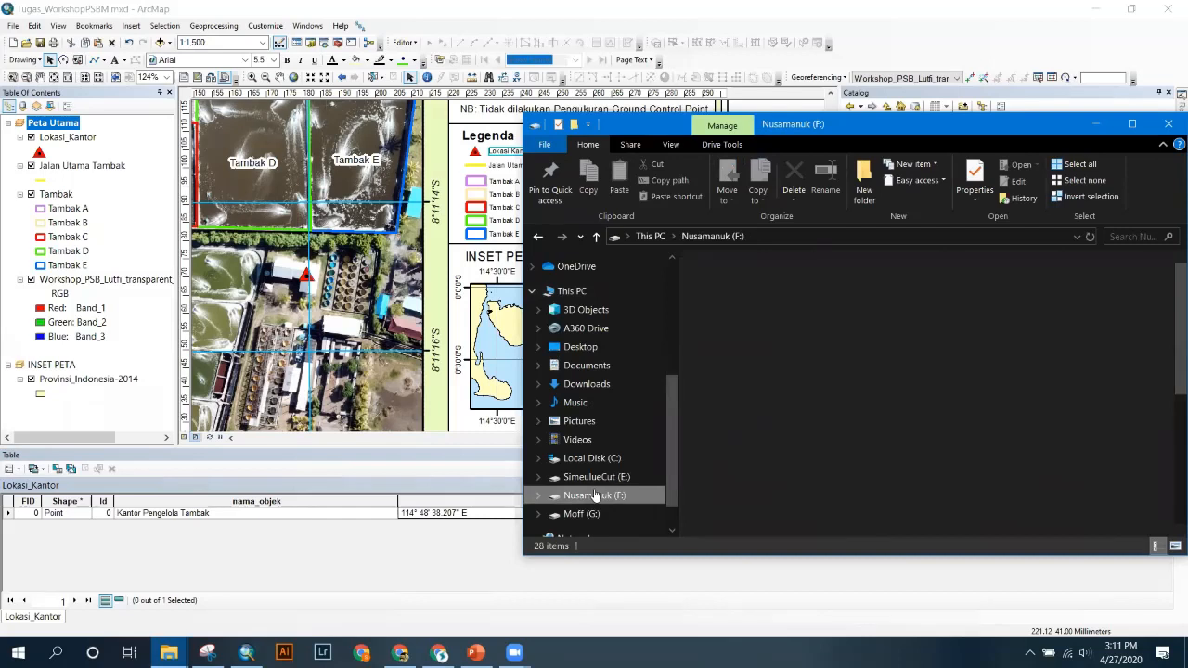
double_click(757, 320)
double_click(757, 320)
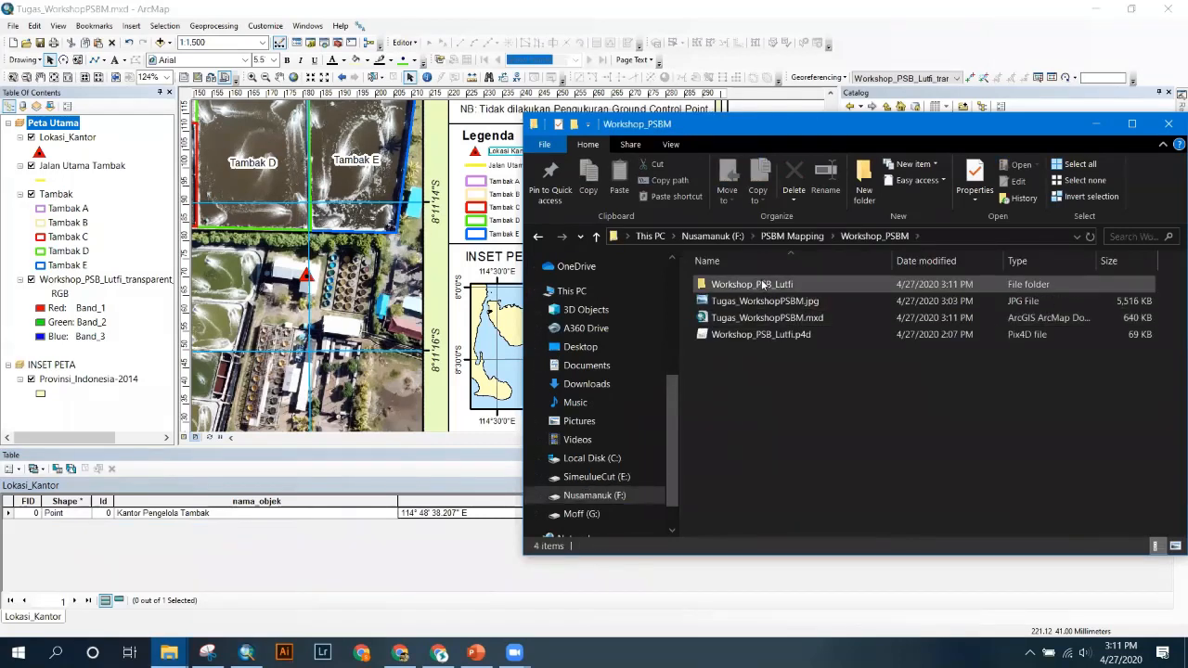
double_click(762, 284)
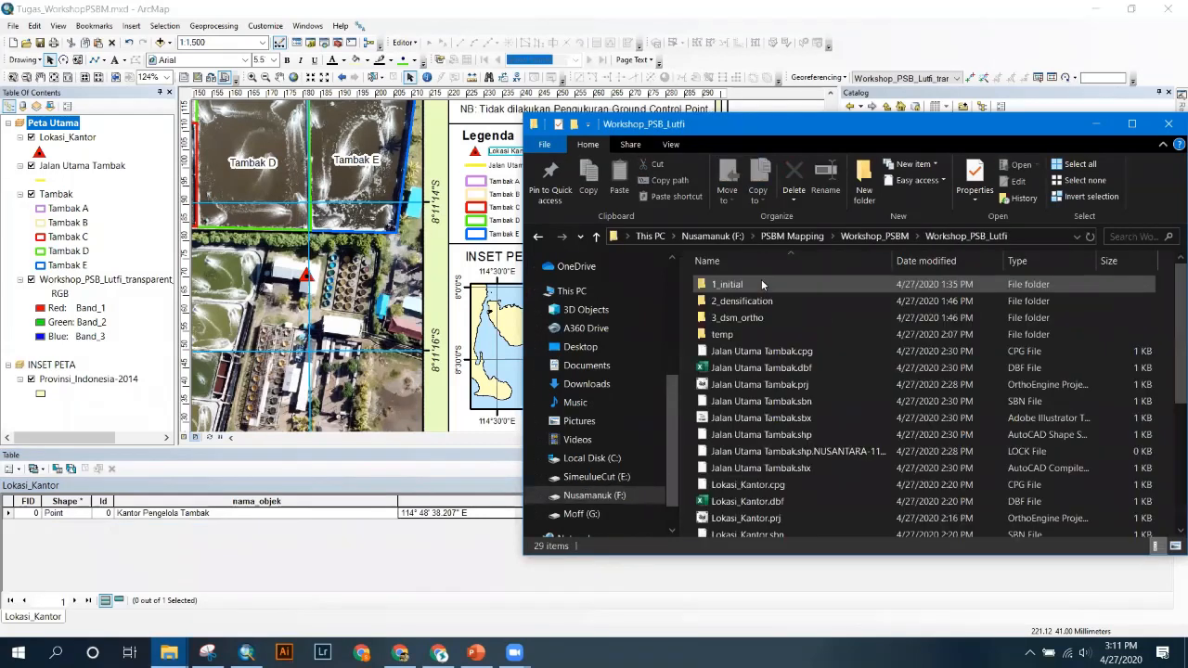
- Find Lokasi_Kantor.dbf in the folder and open it with Excel in safe mode
scroll(791, 380, down, 4)
scroll(792, 381, up, 4)
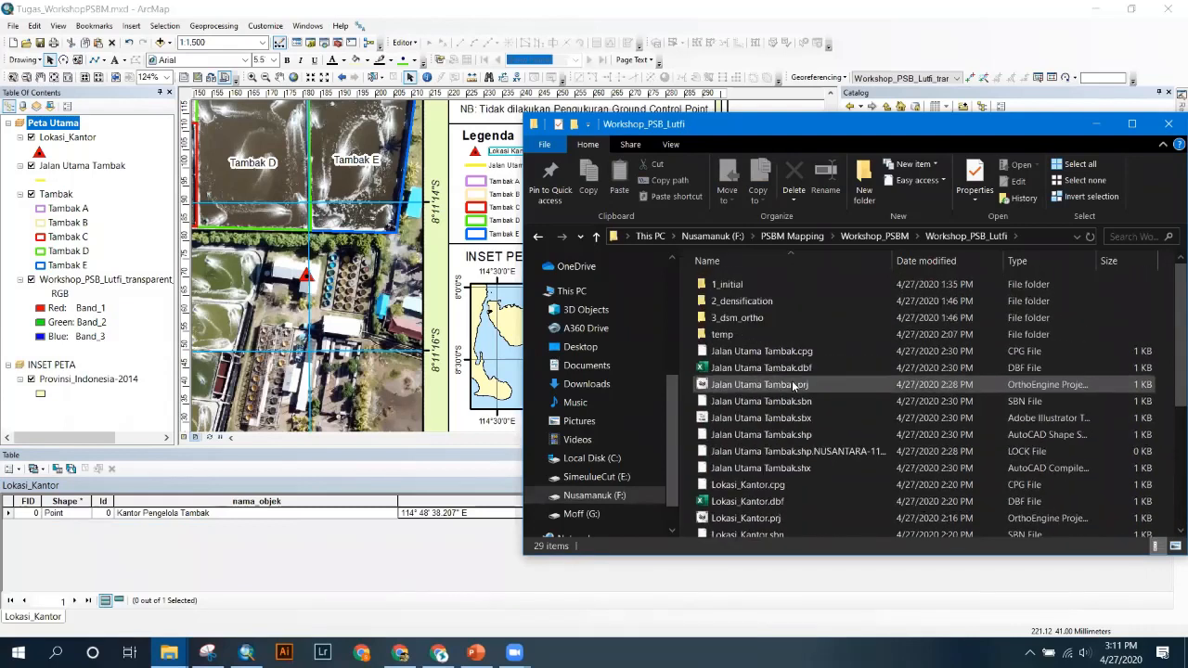
scroll(776, 502, down, 2)
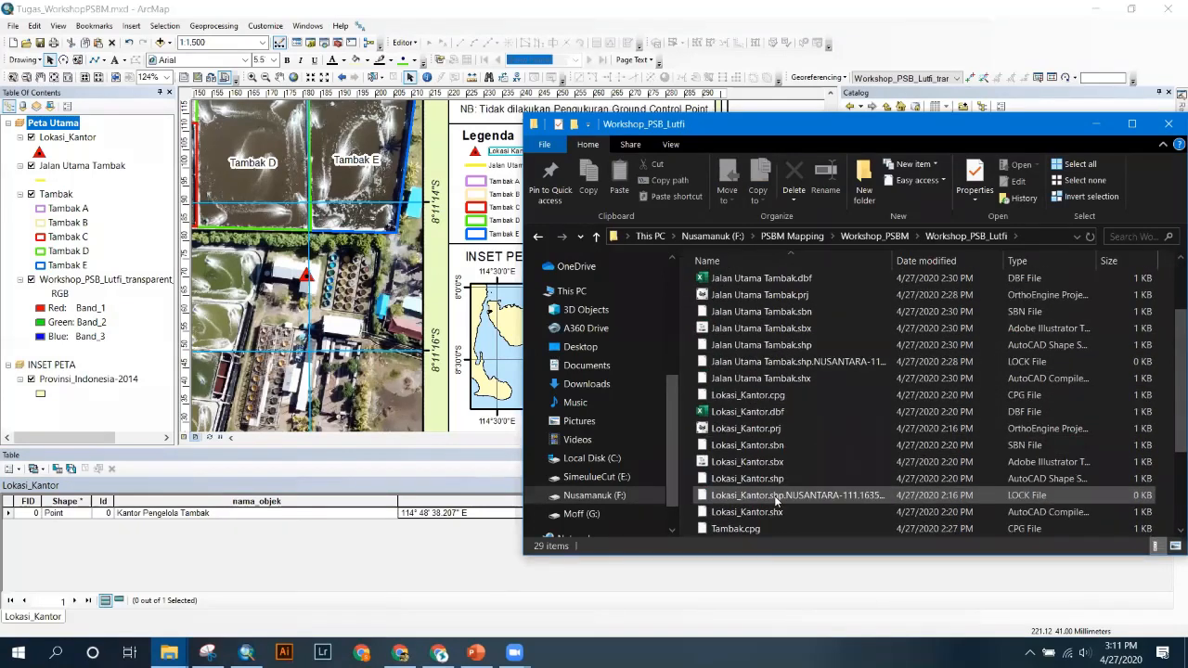
scroll(804, 291, up, 1)
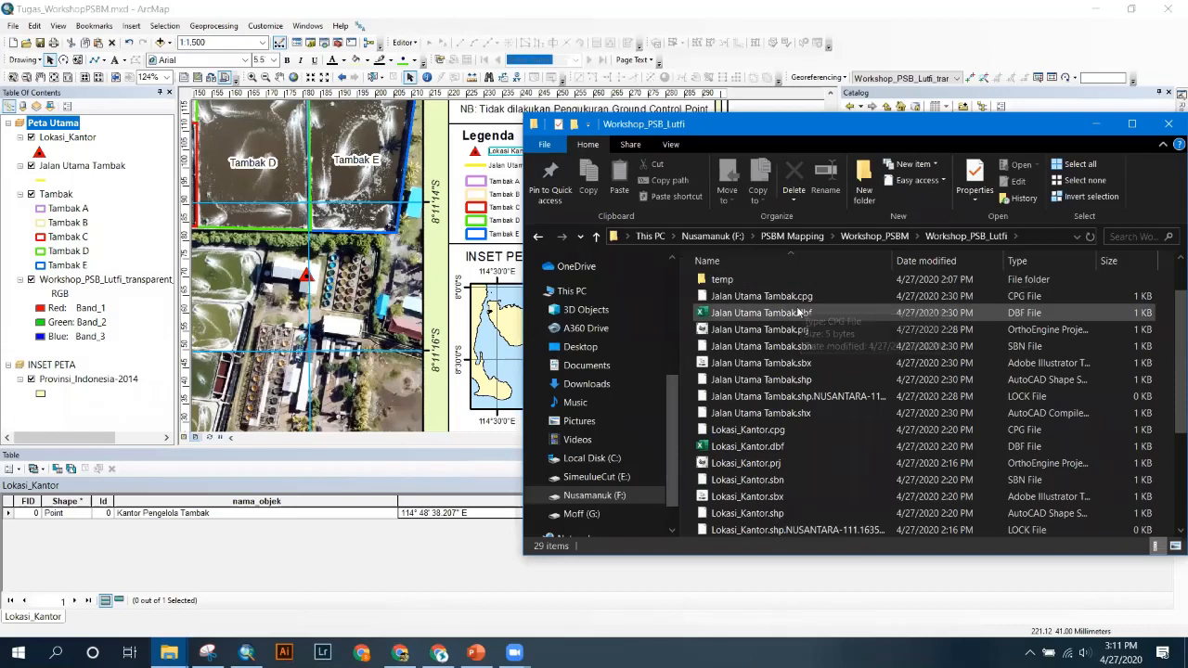
scroll(797, 319, down, 1)
scroll(794, 334, down, 2)
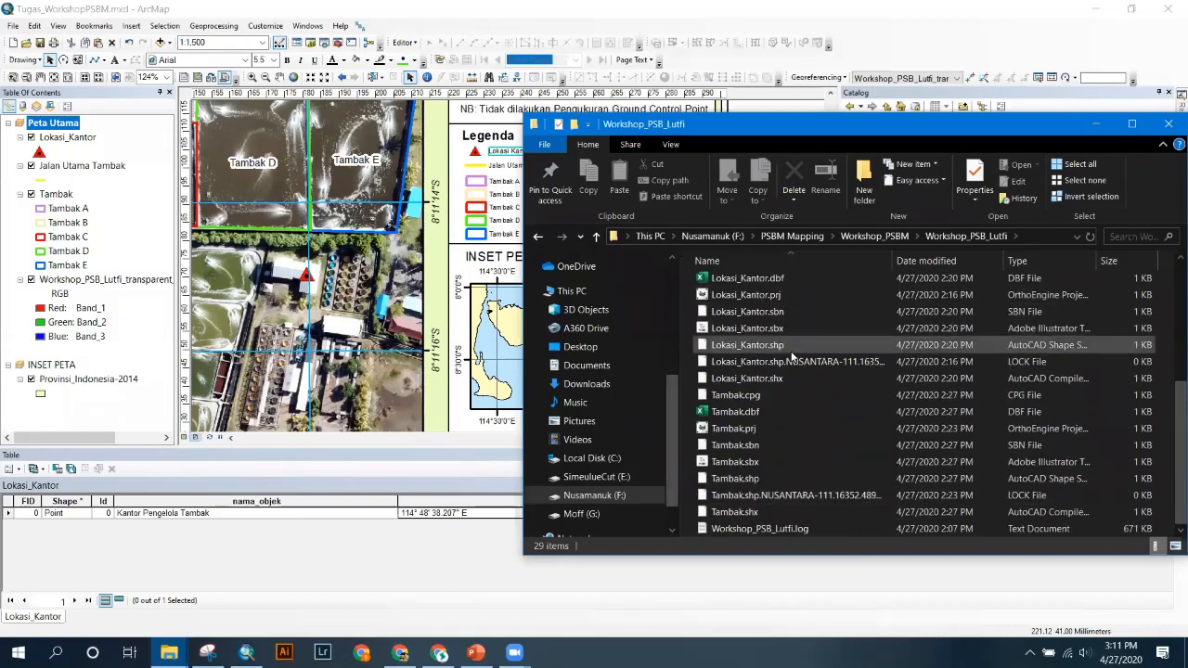
click(775, 282)
right_click(775, 284)
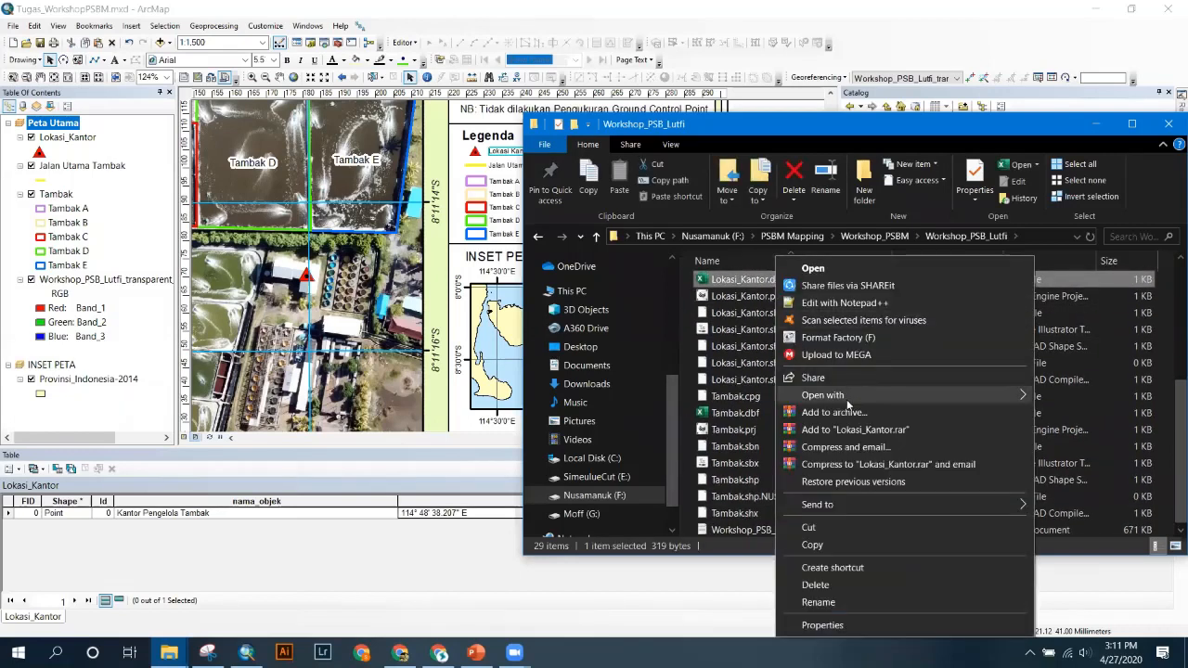
mouse_move(860, 405)
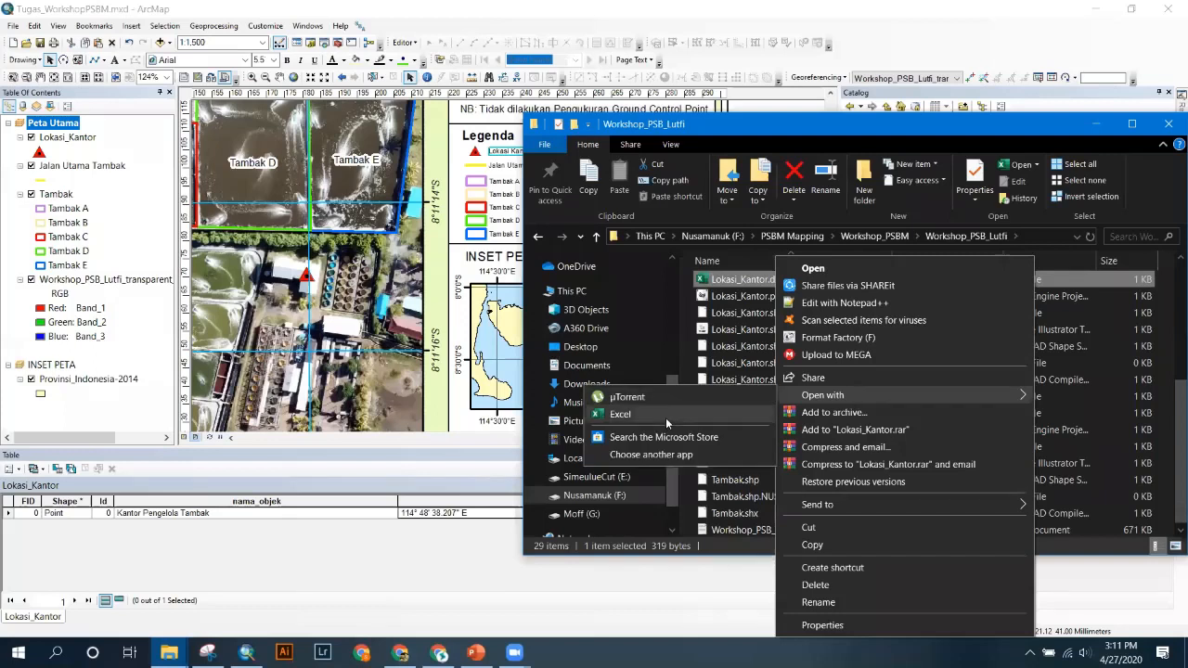
click(665, 418)
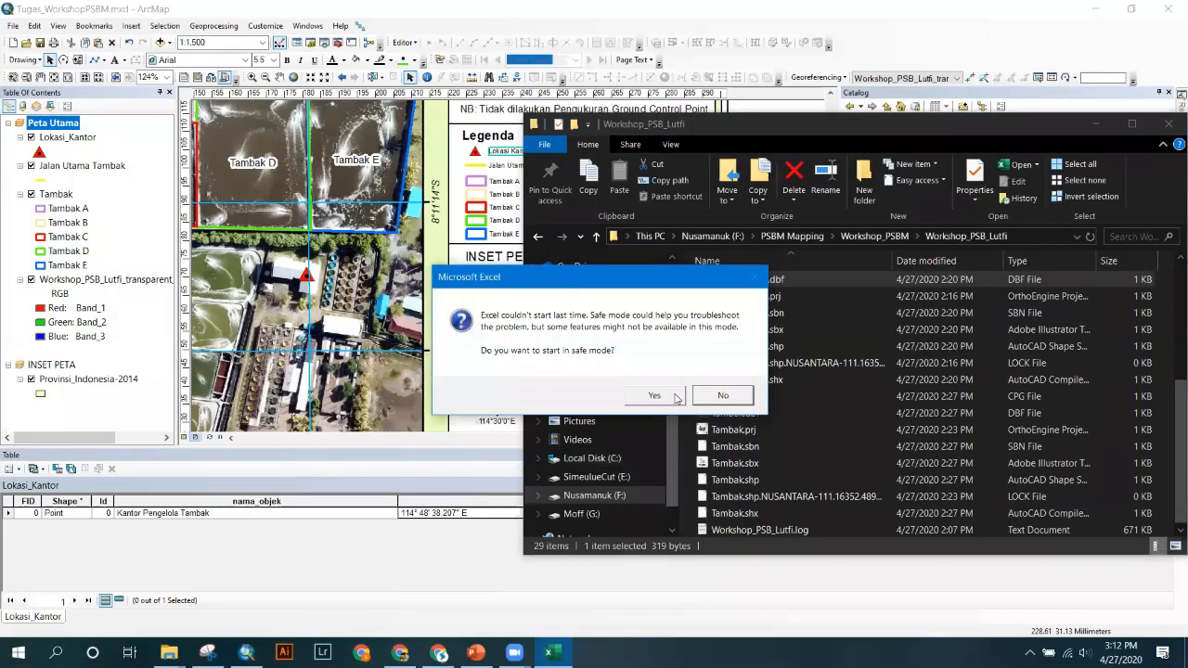
click(674, 393)
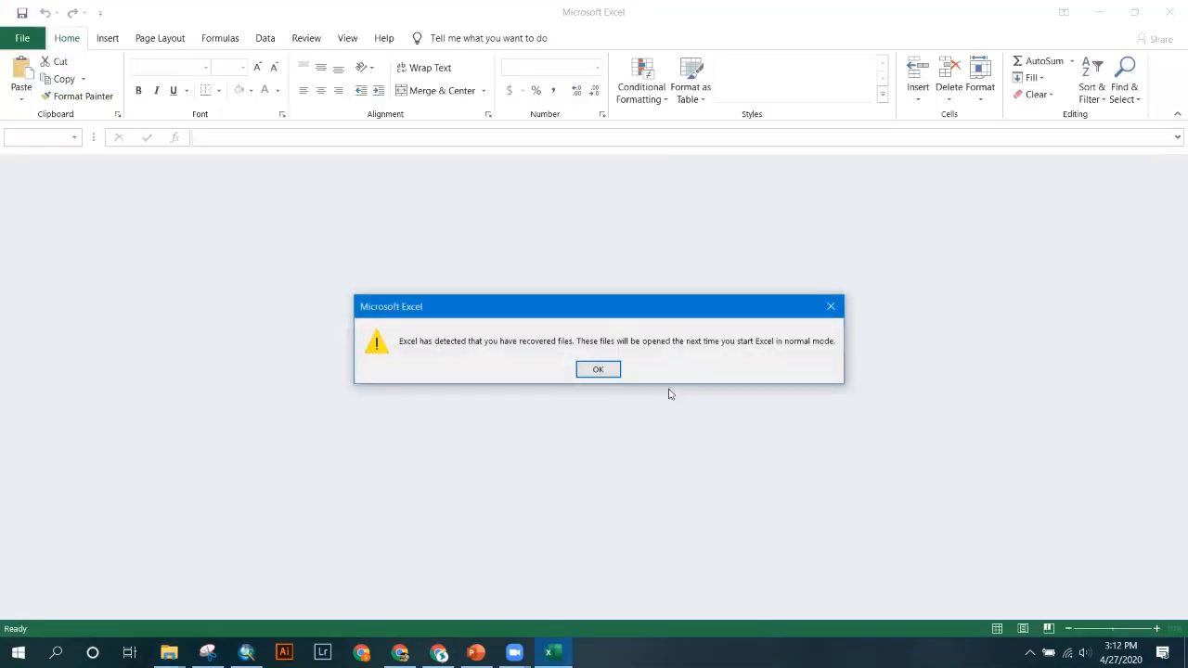
click(599, 370)
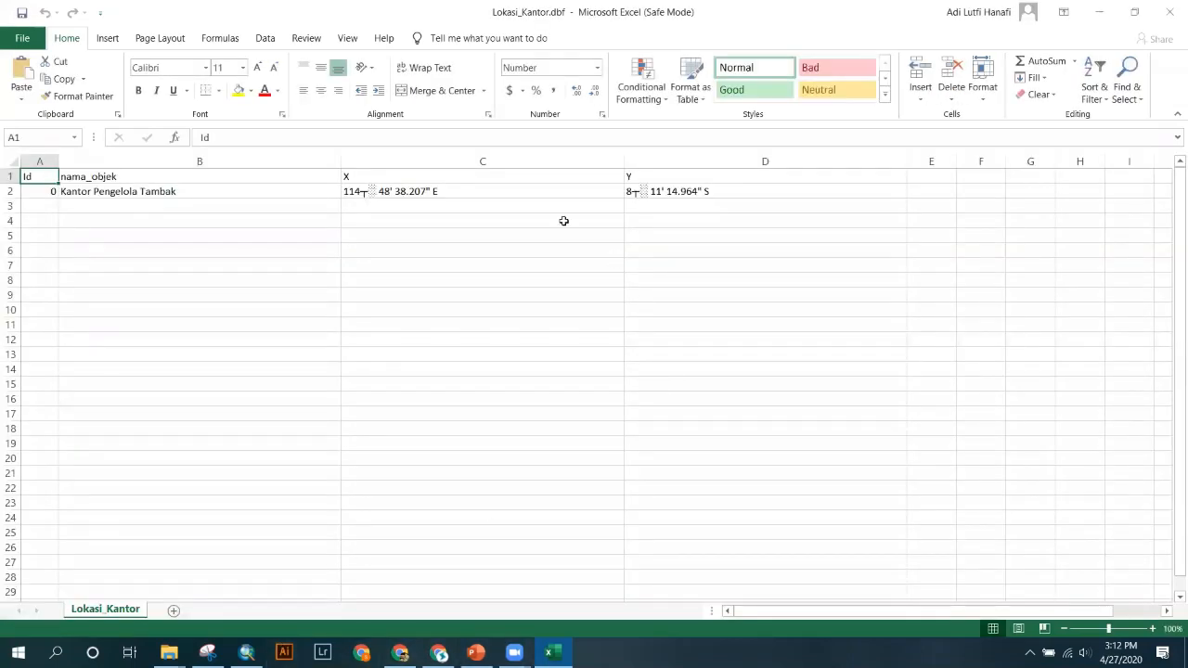
- Save the opened table as an Excel workbook named Lokasi_Kantor.xlsx in the same folder
click(535, 195)
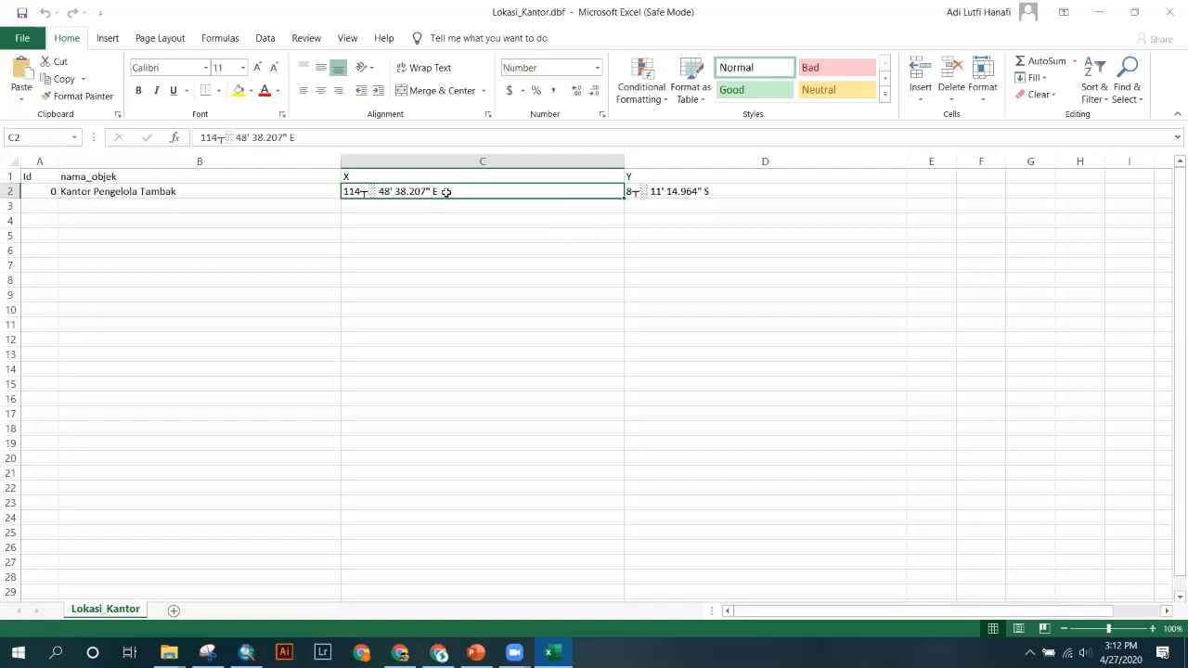
click(33, 44)
click(52, 244)
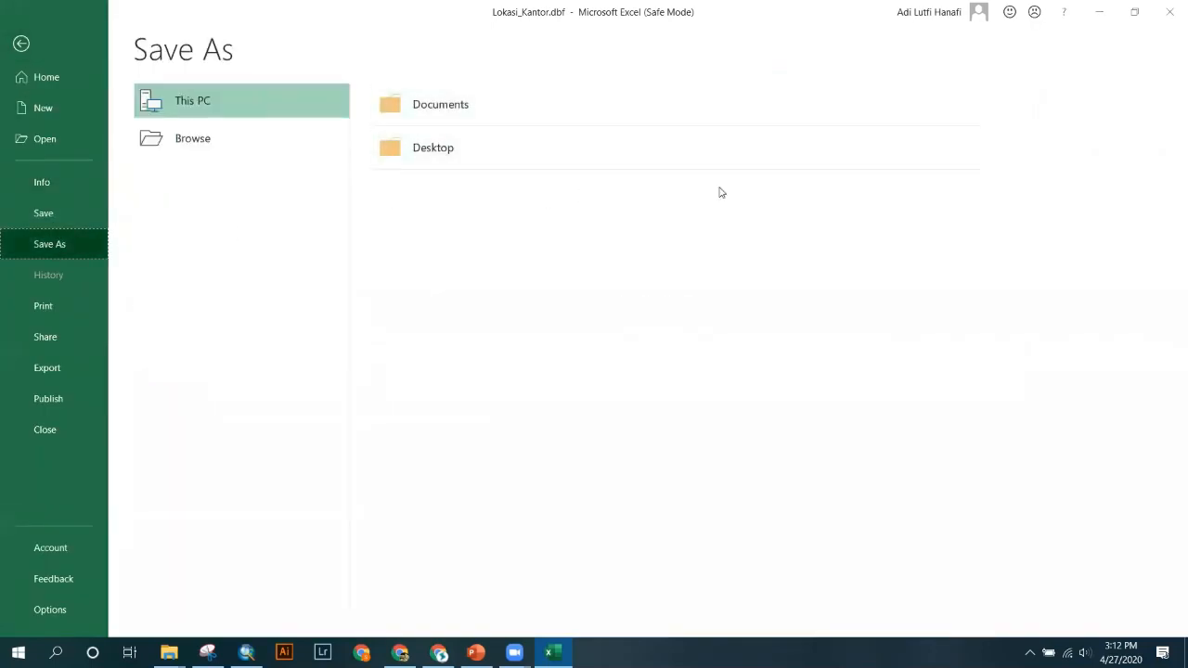
click(190, 140)
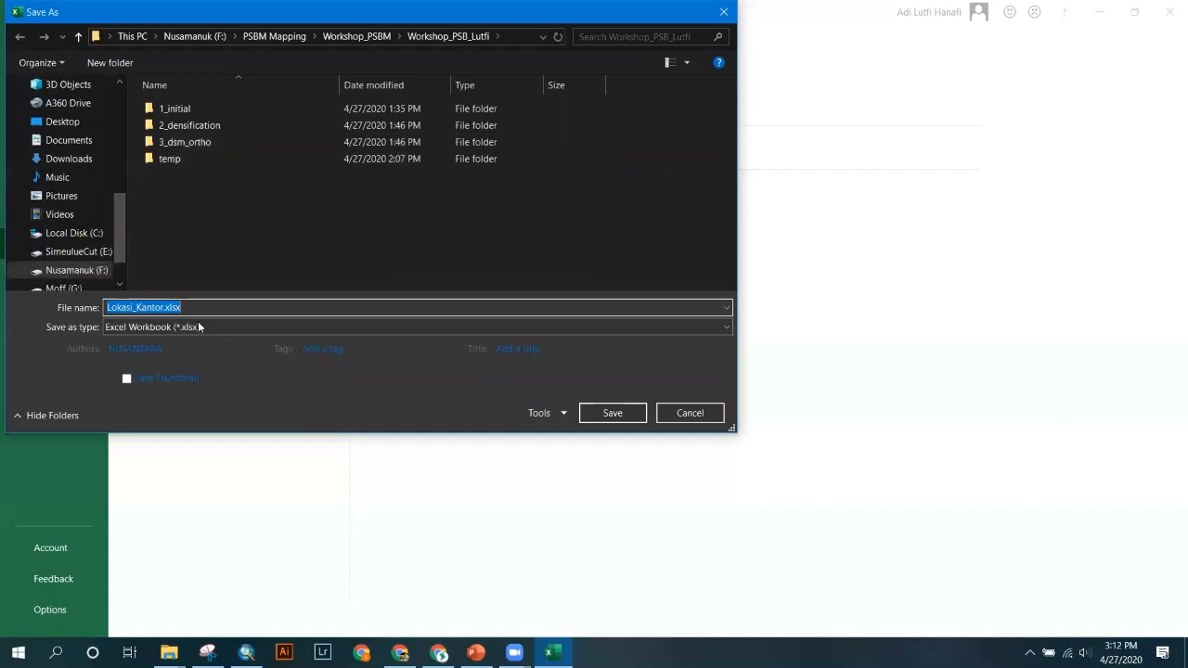
click(604, 413)
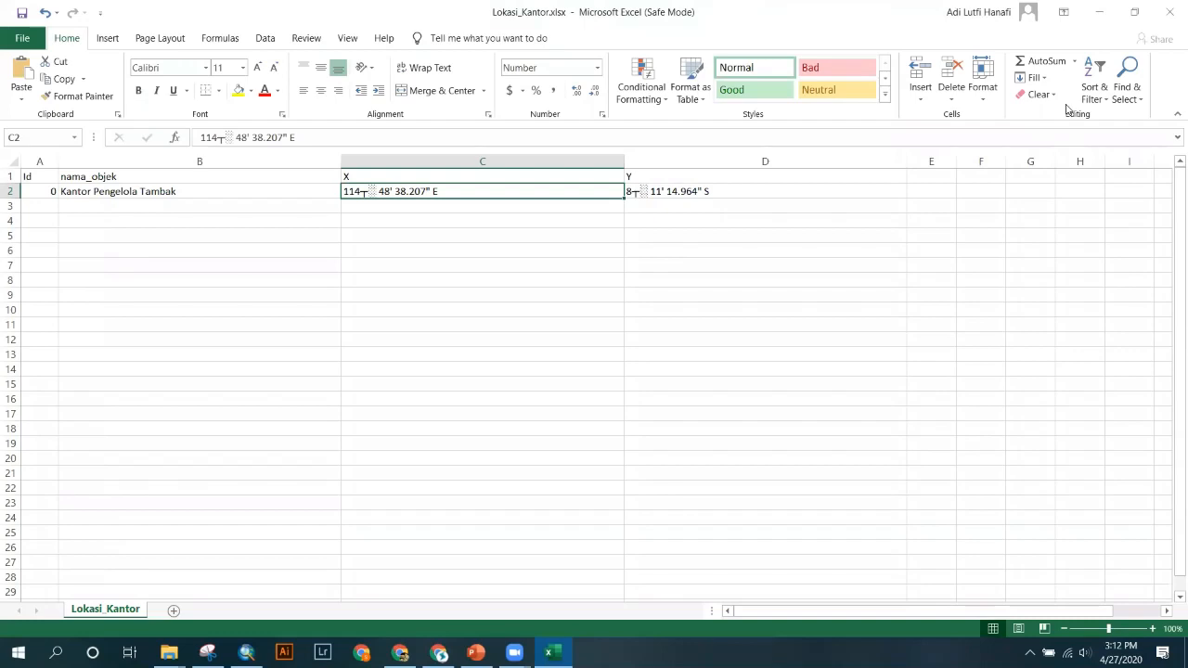
click(1122, 102)
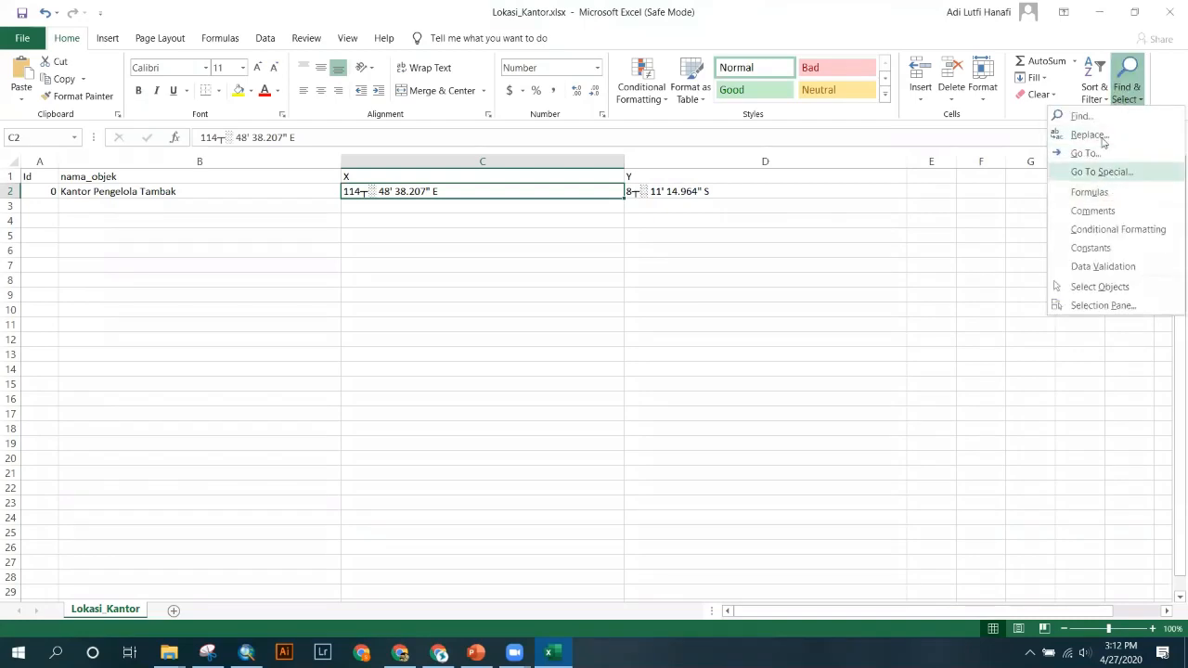
click(1095, 137)
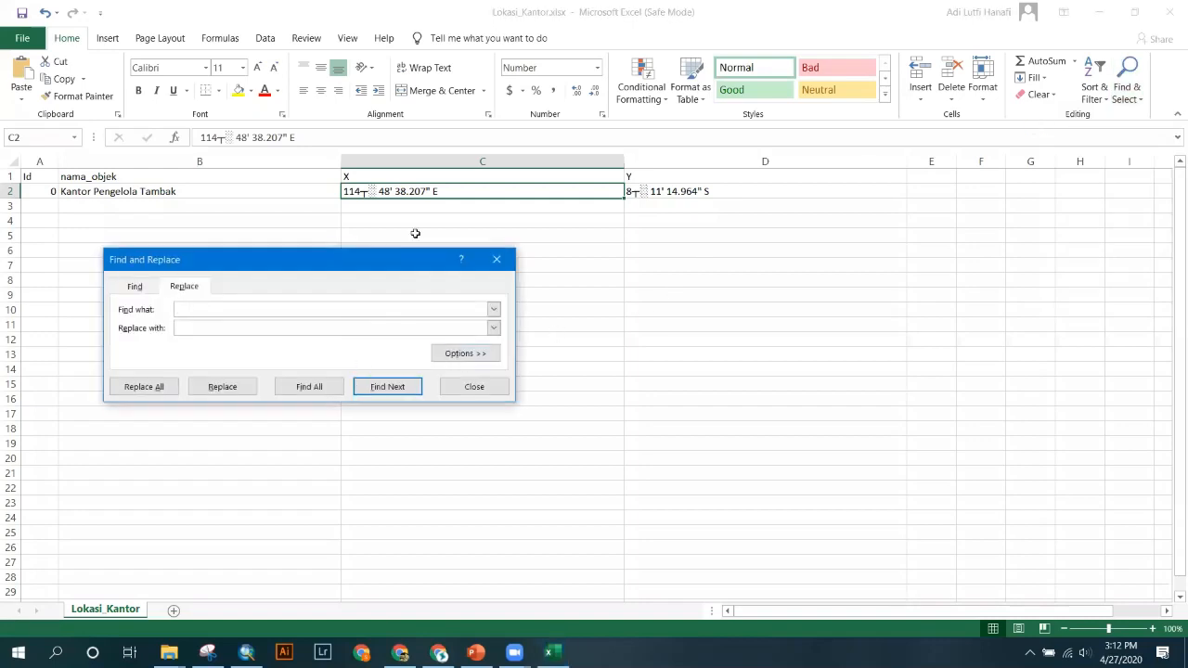
click(497, 259)
- Copy the garbled degree characters from cell C2 and try using them as the search text in Find and Replace
double_click(376, 192)
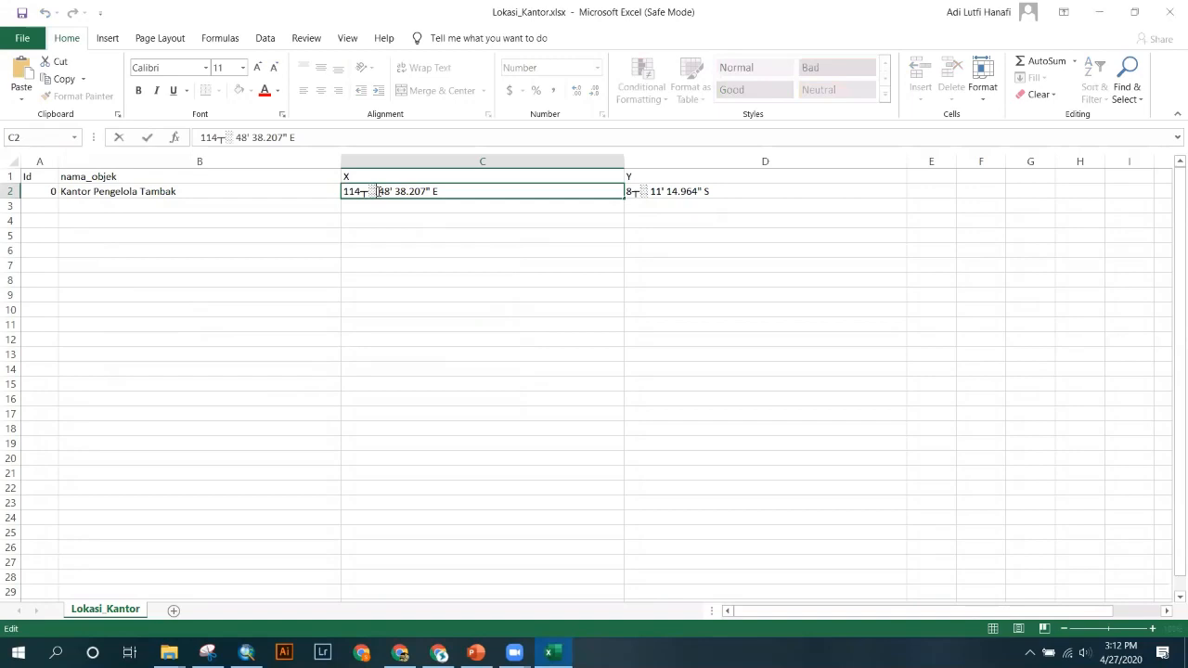
drag(375, 192, 363, 193)
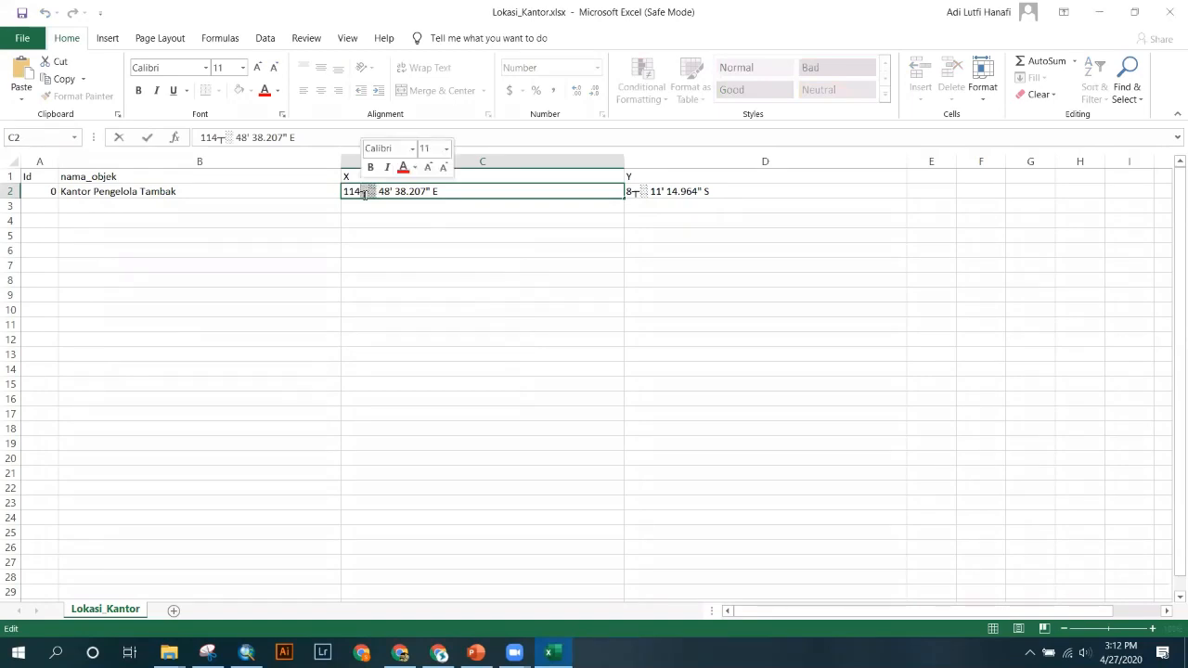
key(ctrl+c)
click(1118, 83)
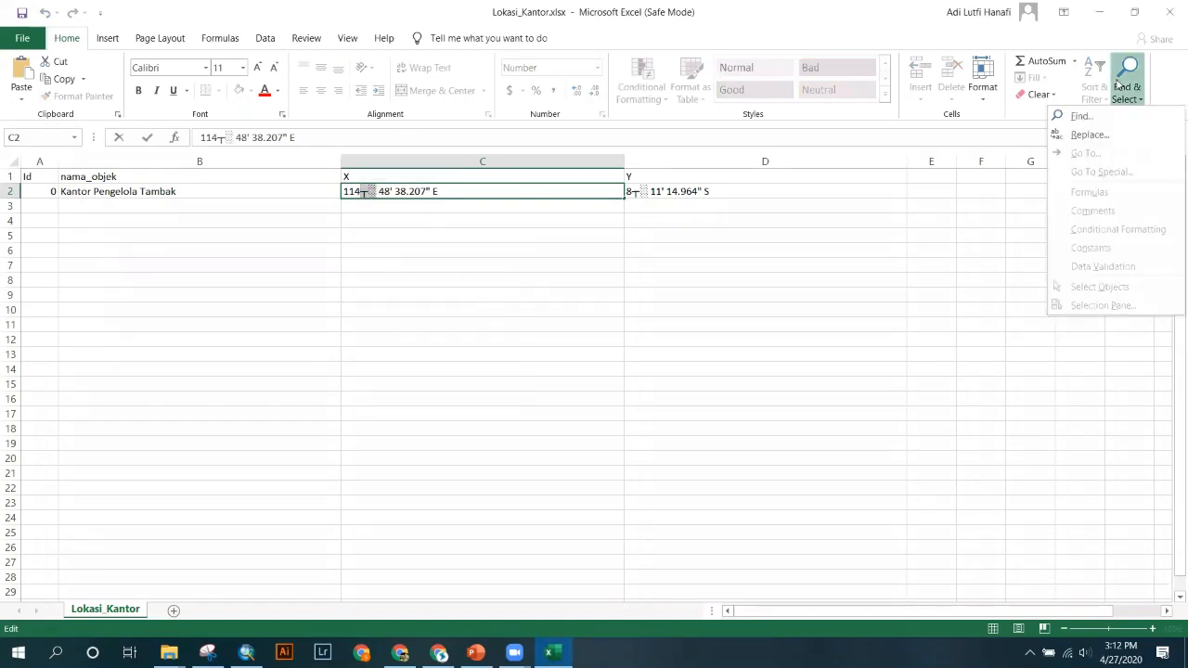
click(1086, 135)
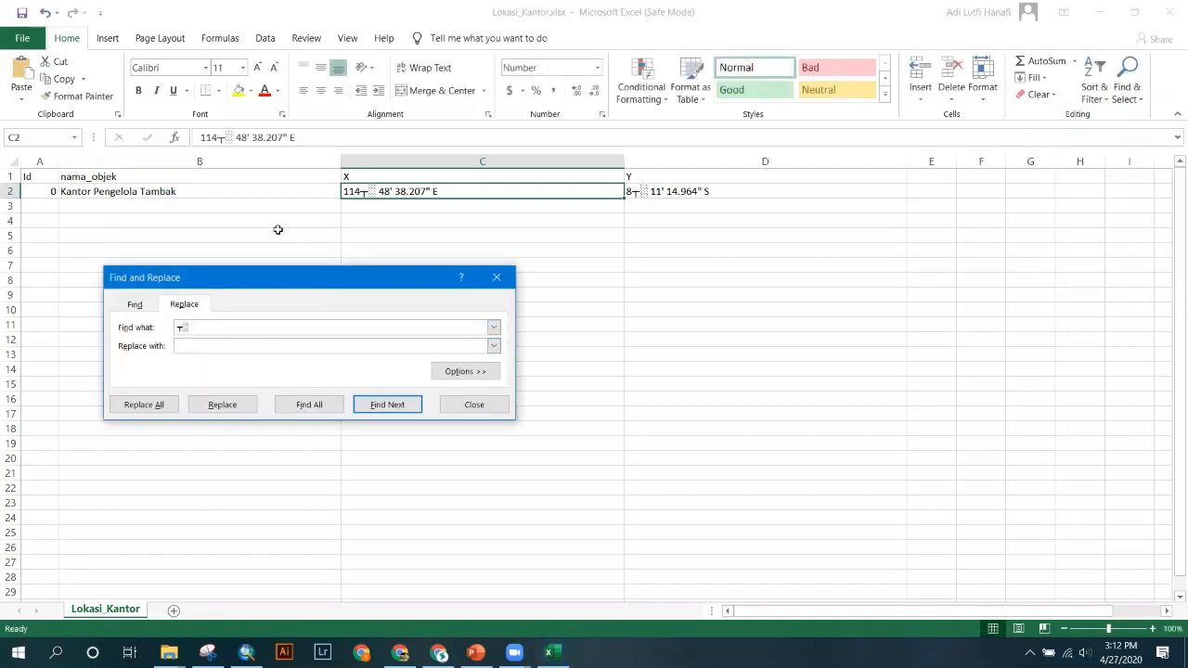
click(496, 277)
- Leave the search and insert the White Bullet symbol (character code 25E6) into empty cell D5
click(821, 235)
click(1095, 89)
click(1127, 85)
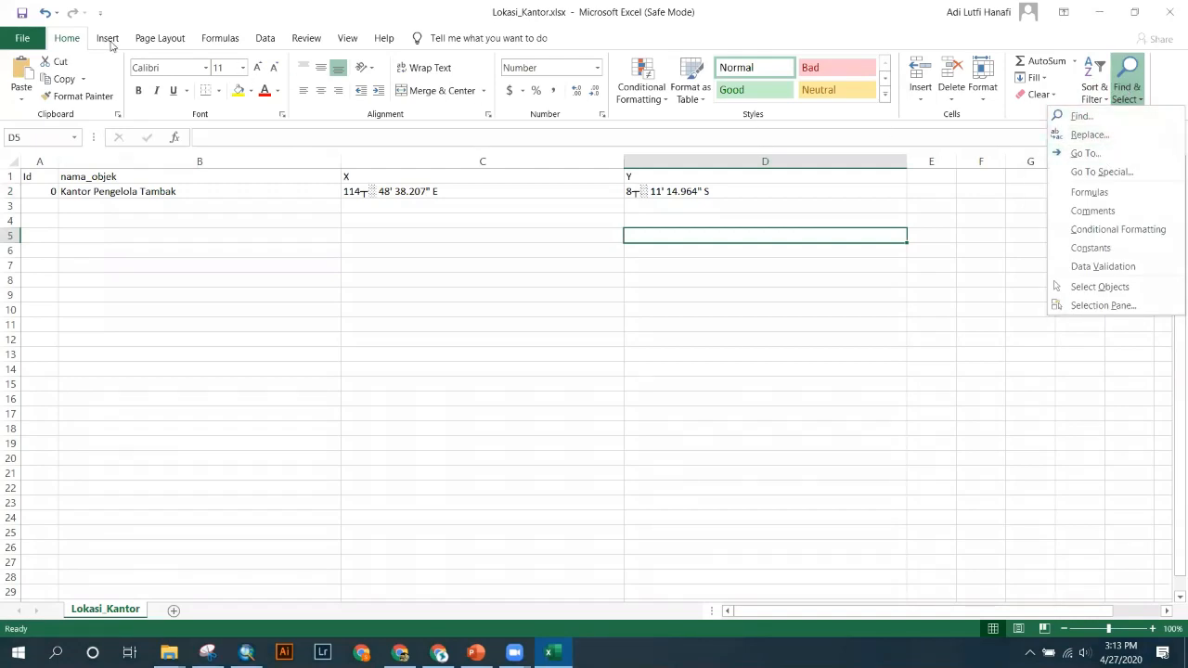
key(Escape)
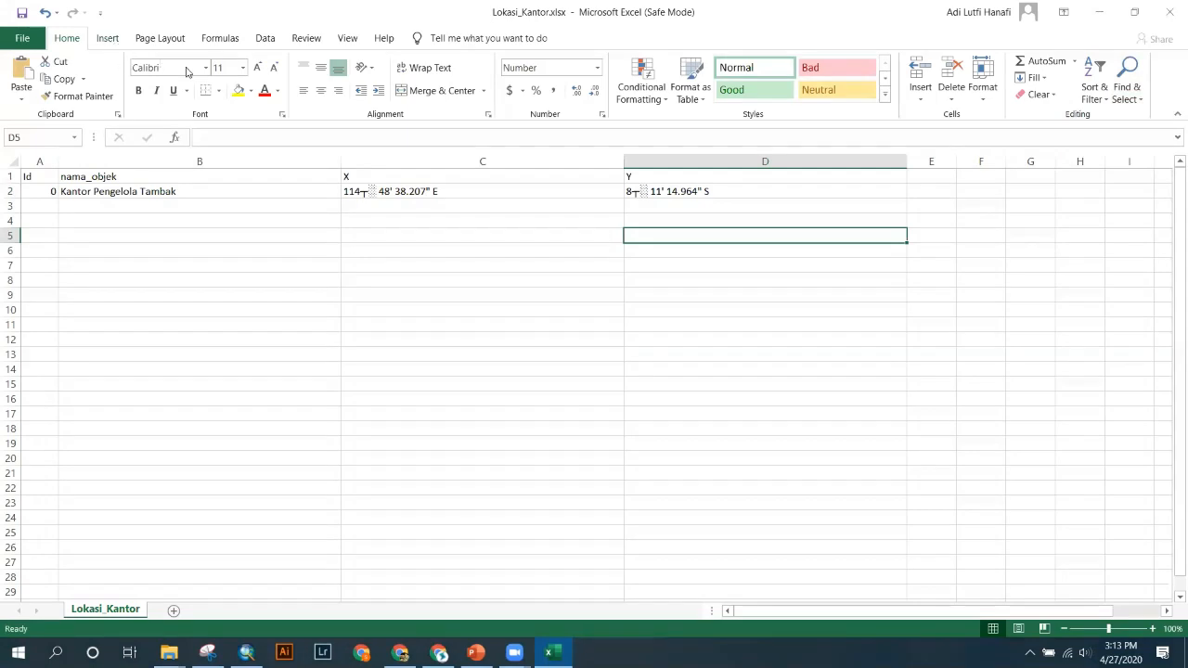
scroll(185, 71, down, 1)
click(1121, 88)
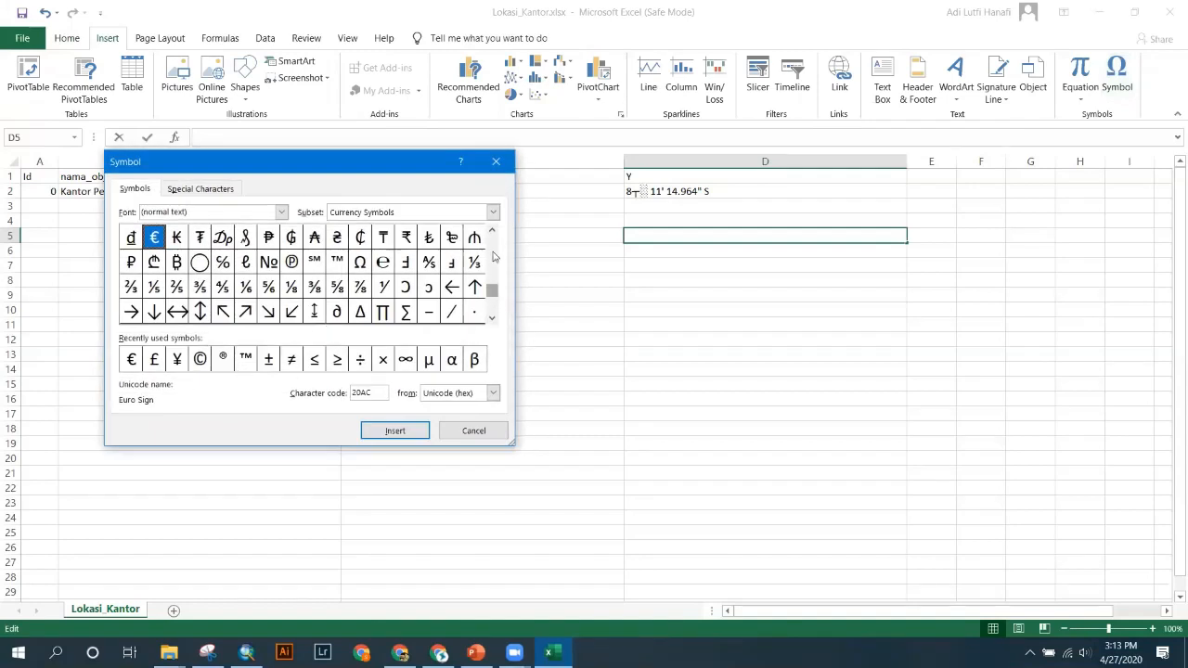
double_click(492, 318)
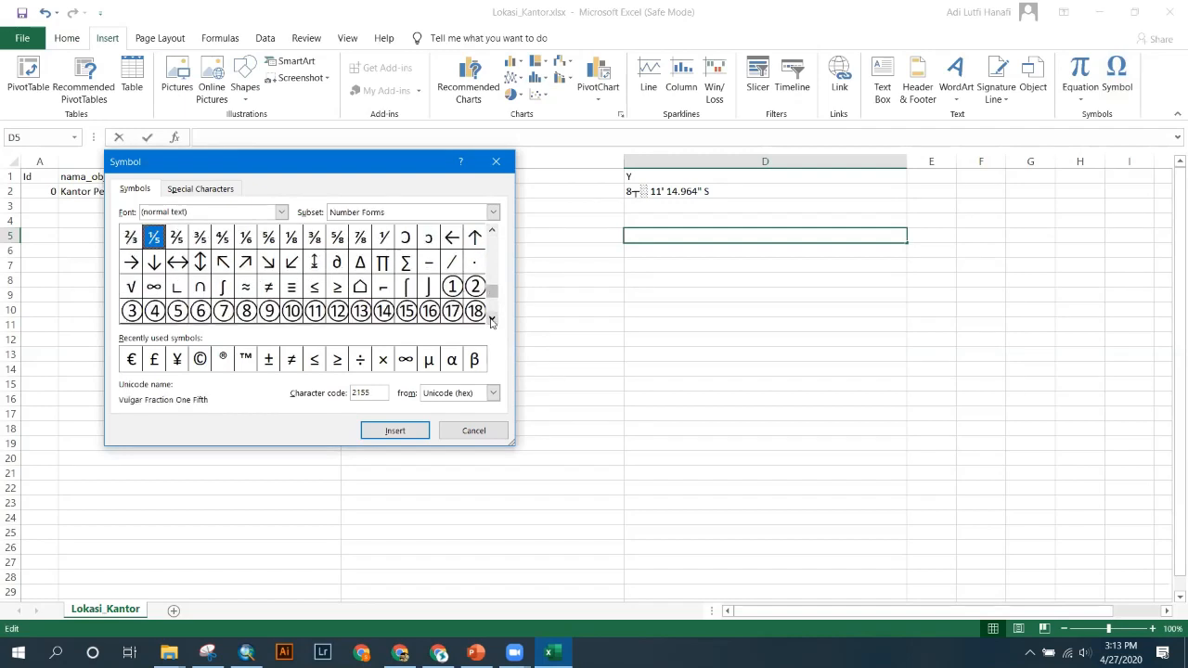
click(492, 319)
click(492, 319)
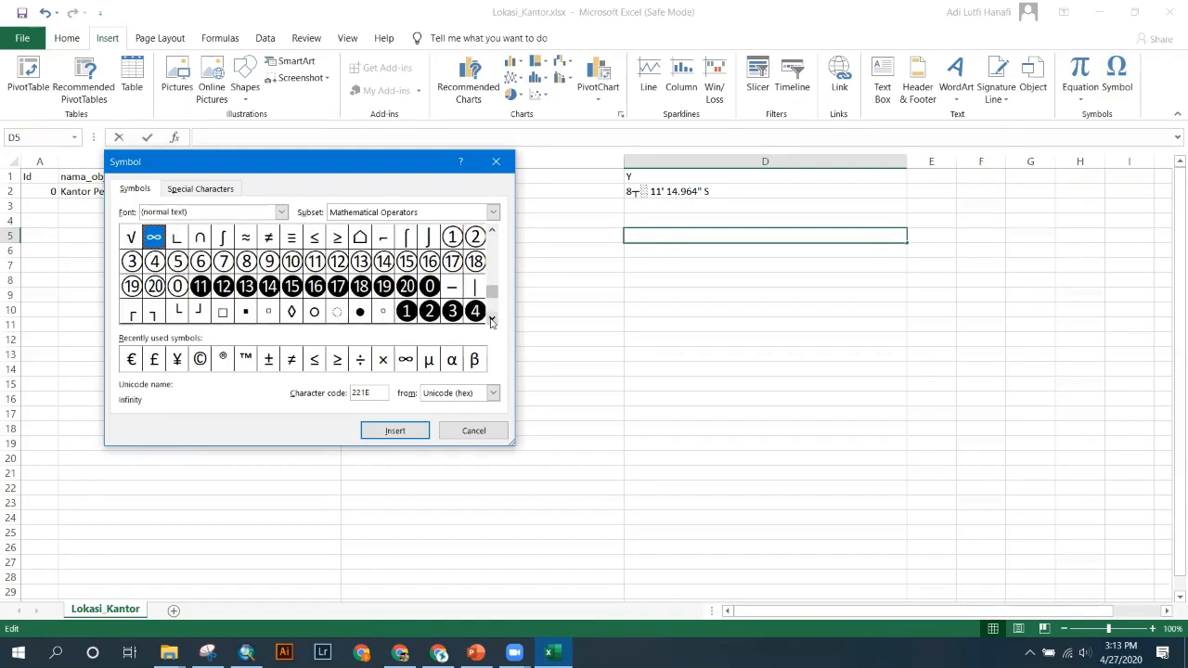
double_click(382, 310)
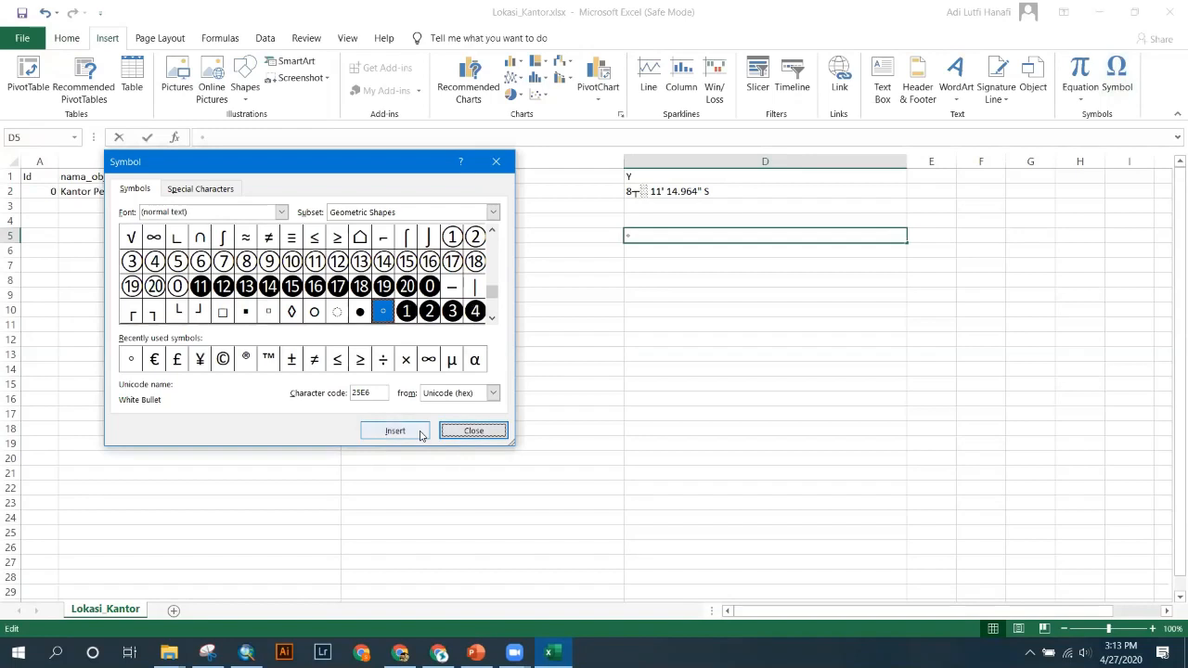
click(456, 430)
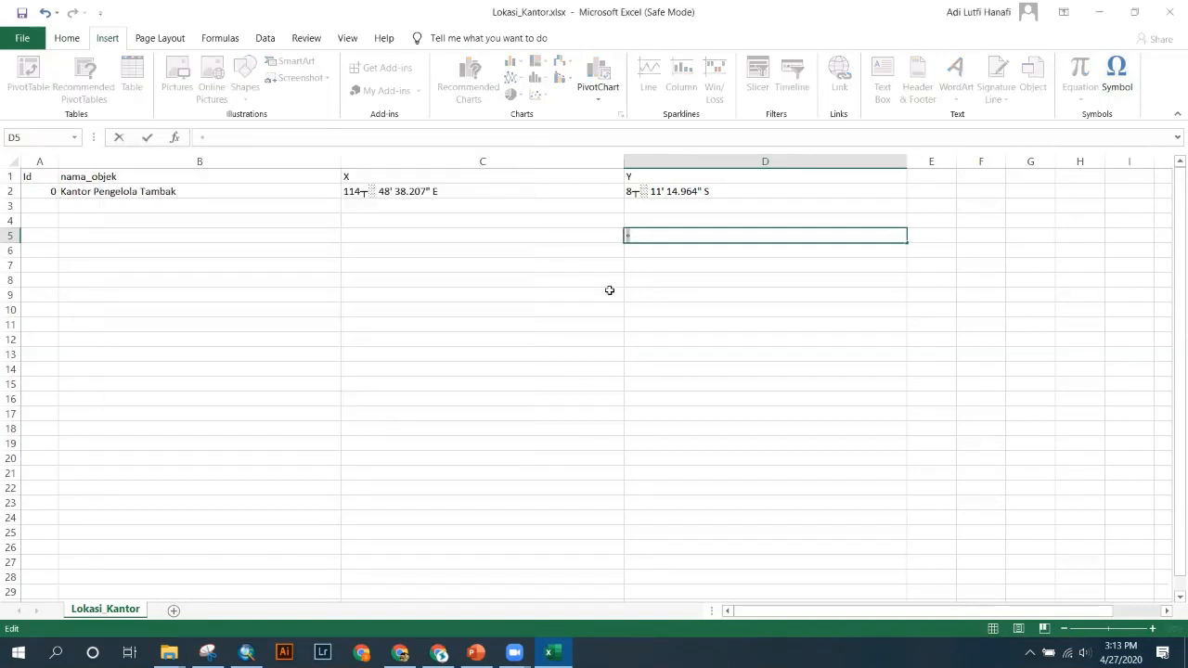
- Try replacing the garbled characters in cell C2 with the white bullet from D5
double_click(372, 191)
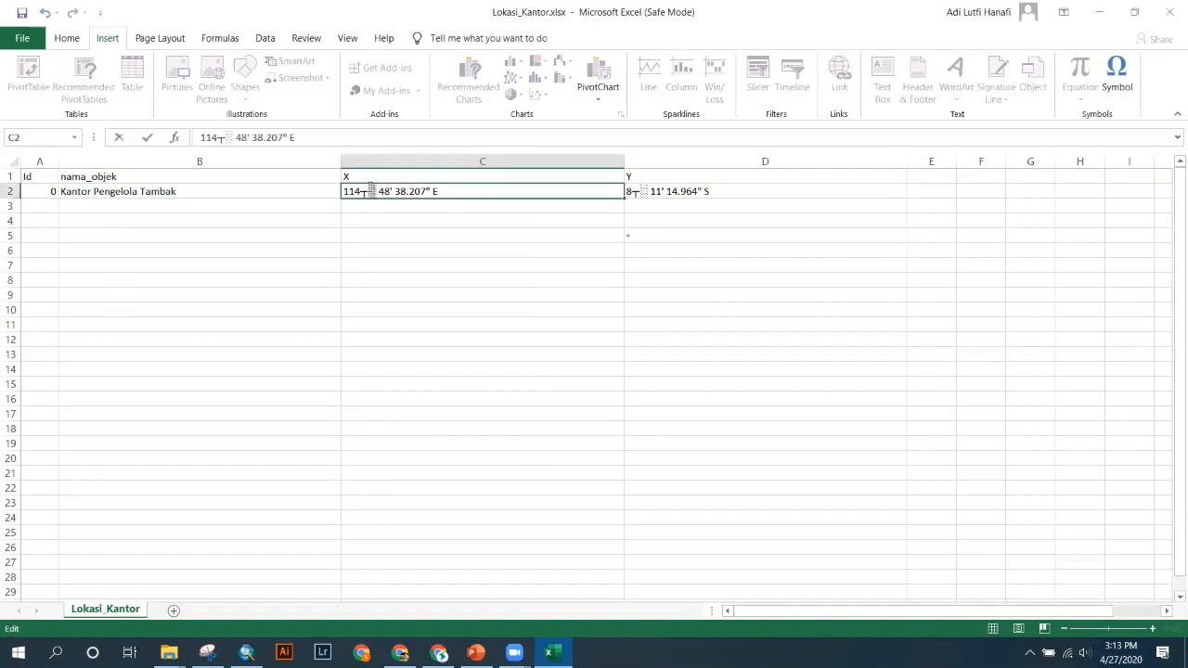
key(ctrl+v)
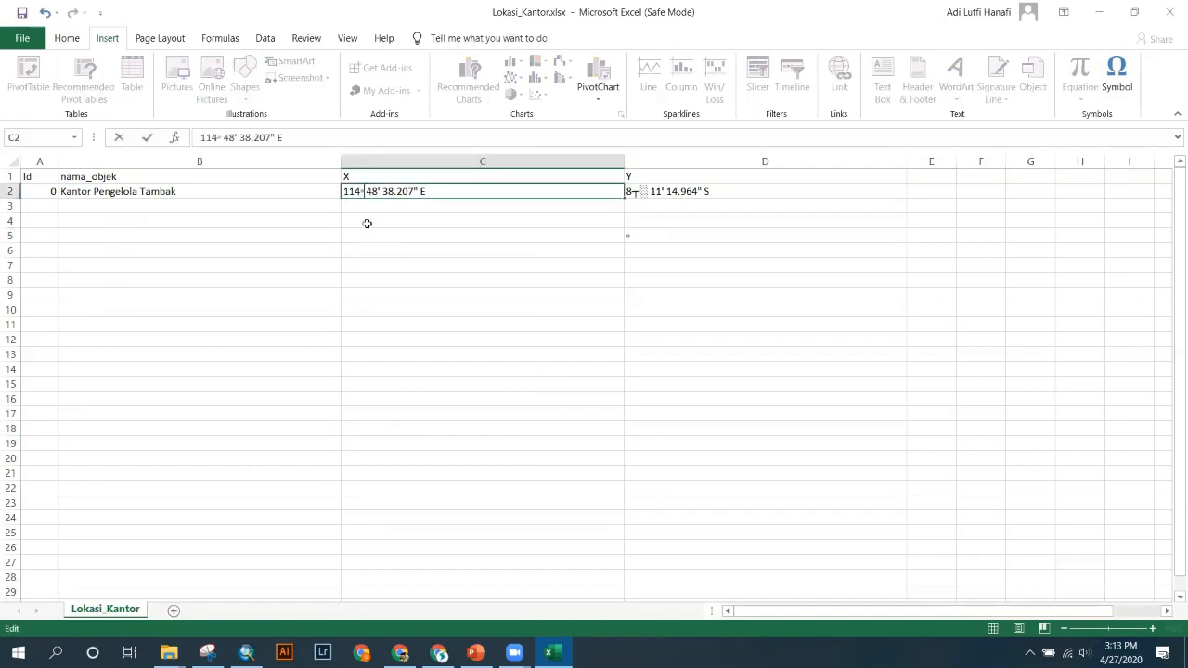
key(shift+Left)
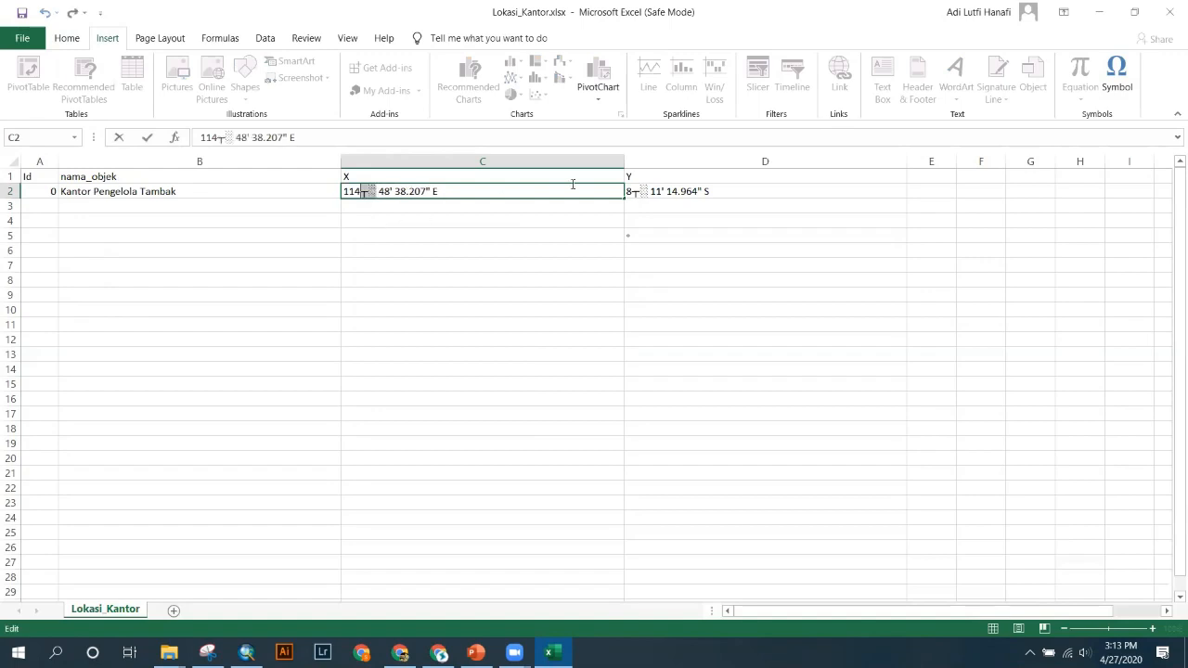
- Replace the garbled characters in cells C2 and D2 with the Degree Sign symbol (character code 00B0)
click(1116, 79)
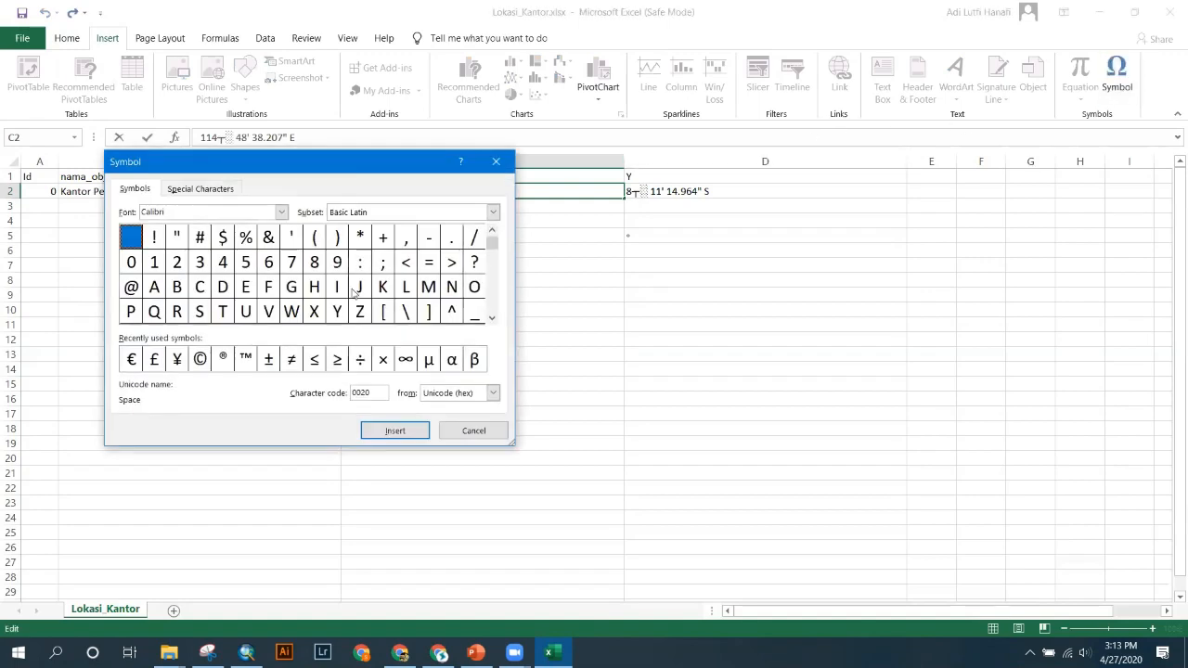
click(492, 318)
click(492, 320)
click(492, 319)
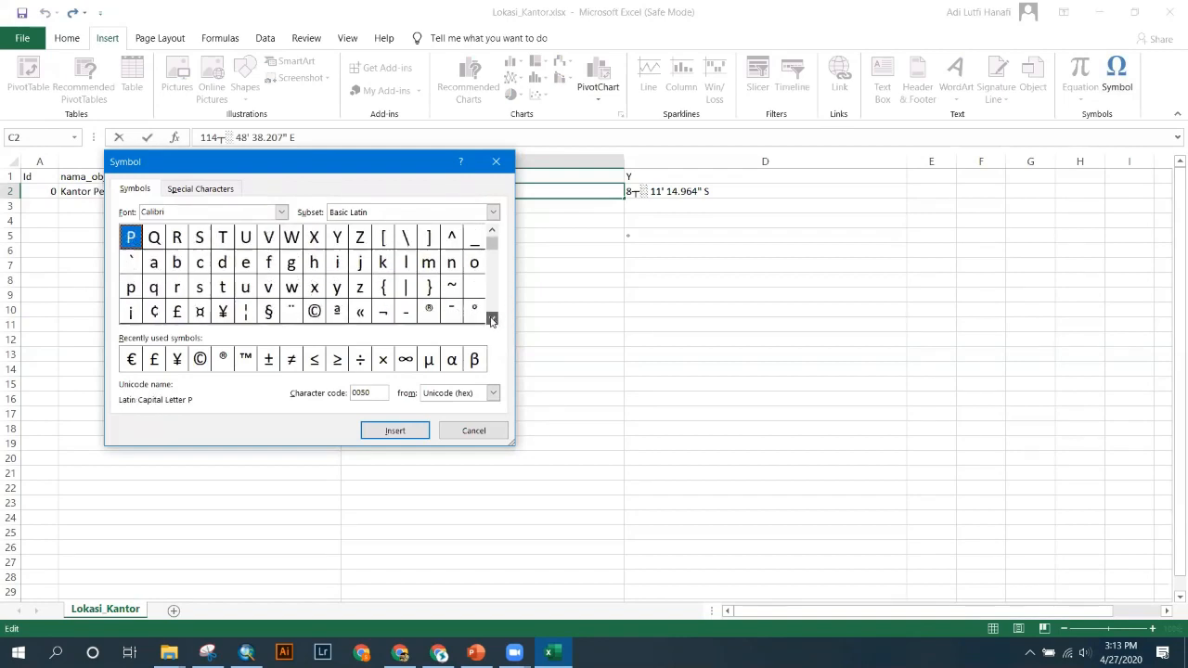
click(474, 312)
double_click(473, 311)
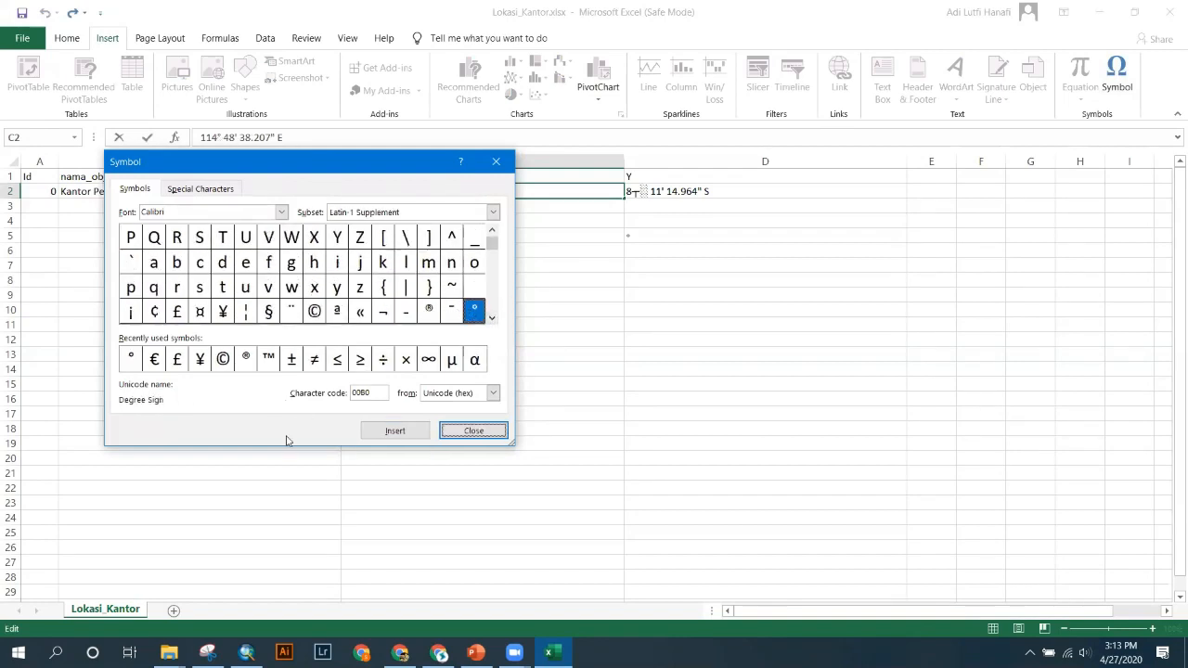
click(471, 431)
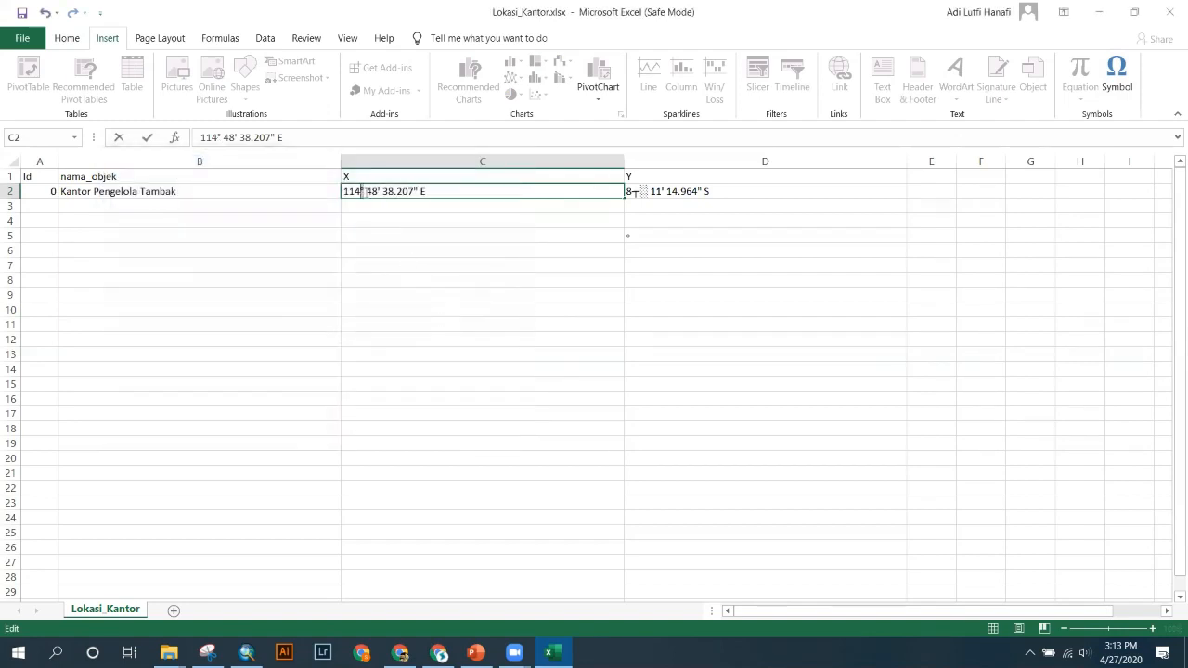
double_click(646, 192)
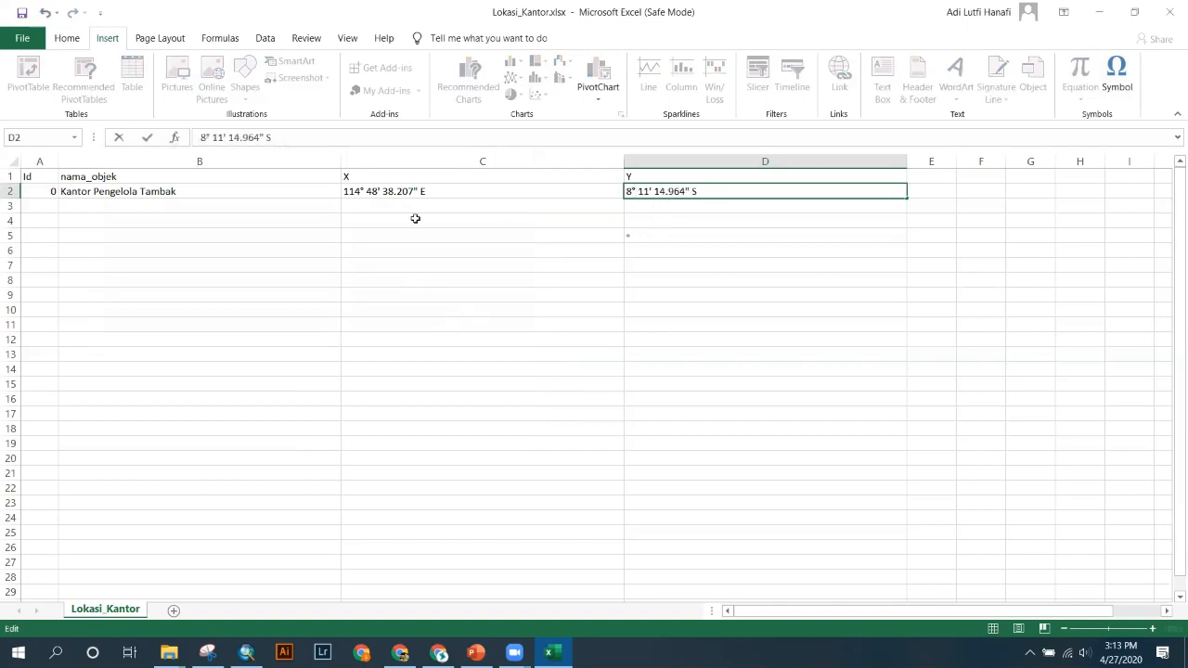
- Change the direction suffix to BT in cell C2 and to LS in cell D2
double_click(444, 196)
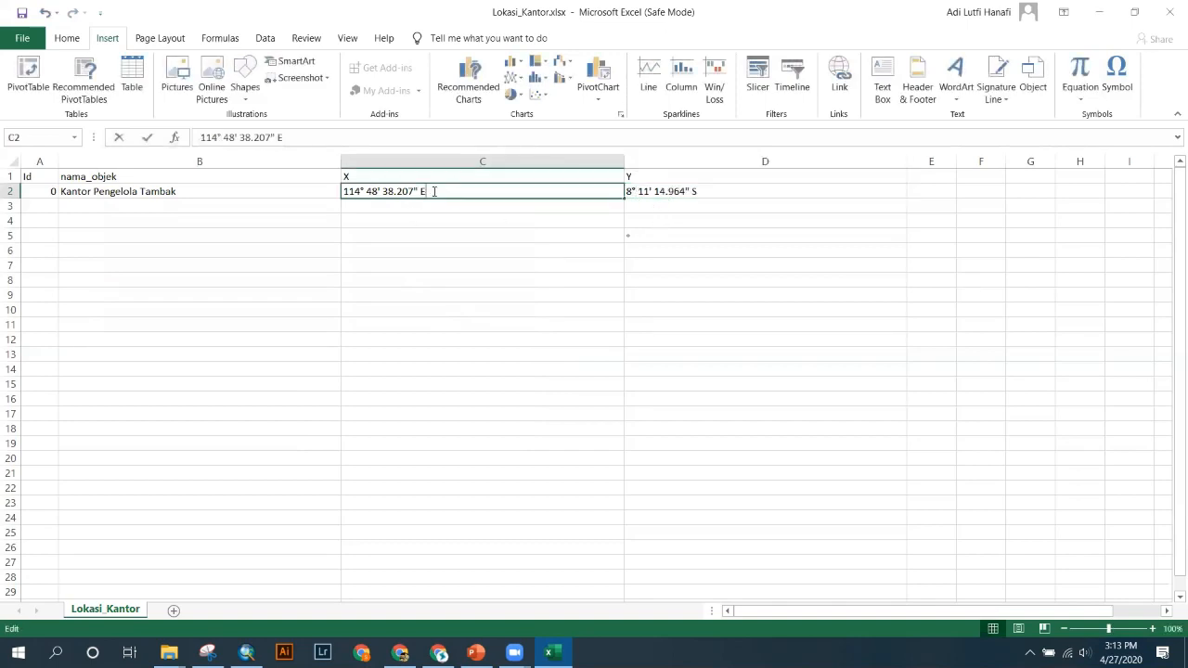
text(T)
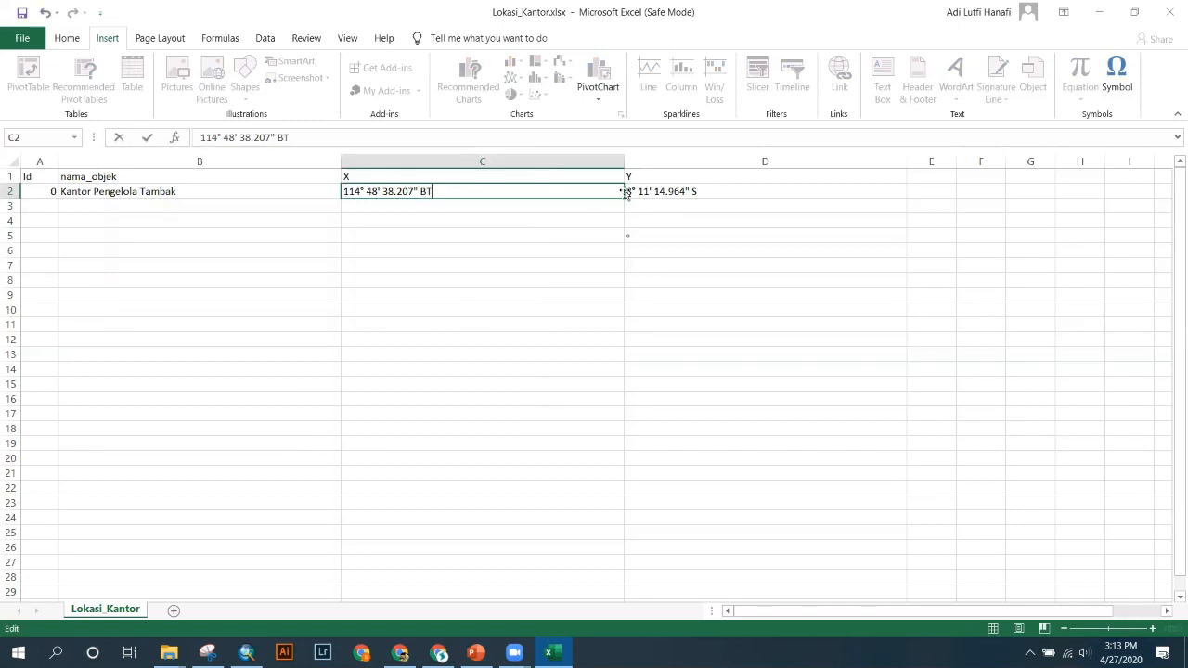
click(688, 191)
double_click(696, 191)
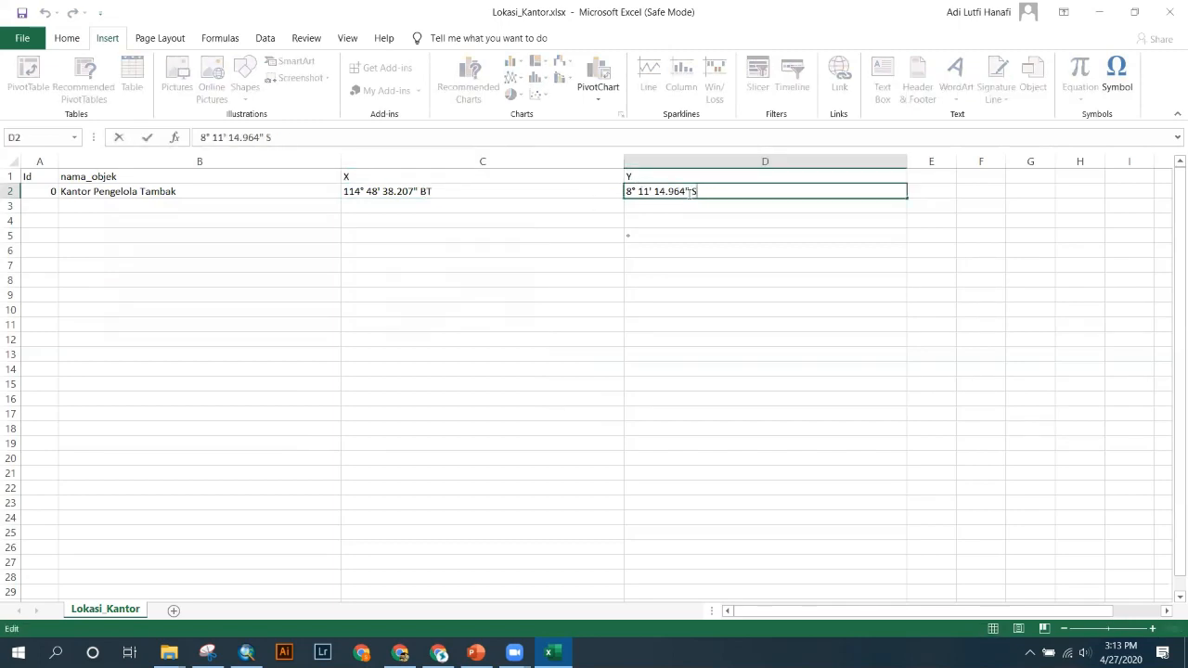
text(L)
click(694, 235)
- Copy the latitude from cell D2 and append it after an opening parenthesis to the Lokasi Kantor legend text in ArcMap
click(422, 190)
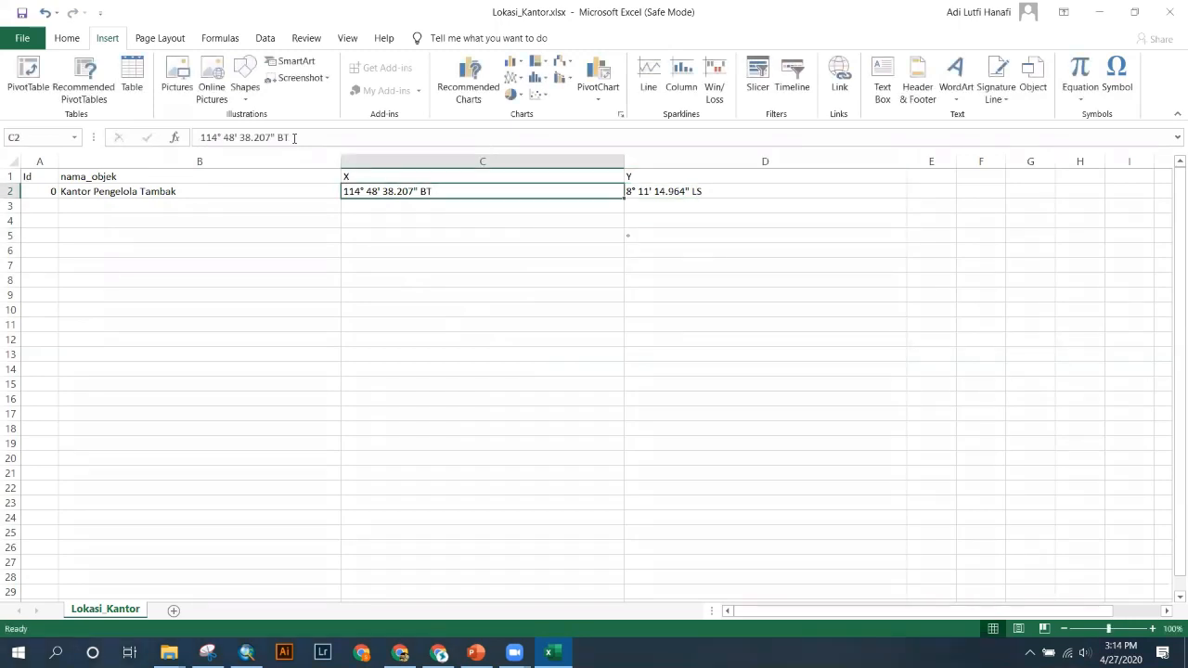
click(690, 192)
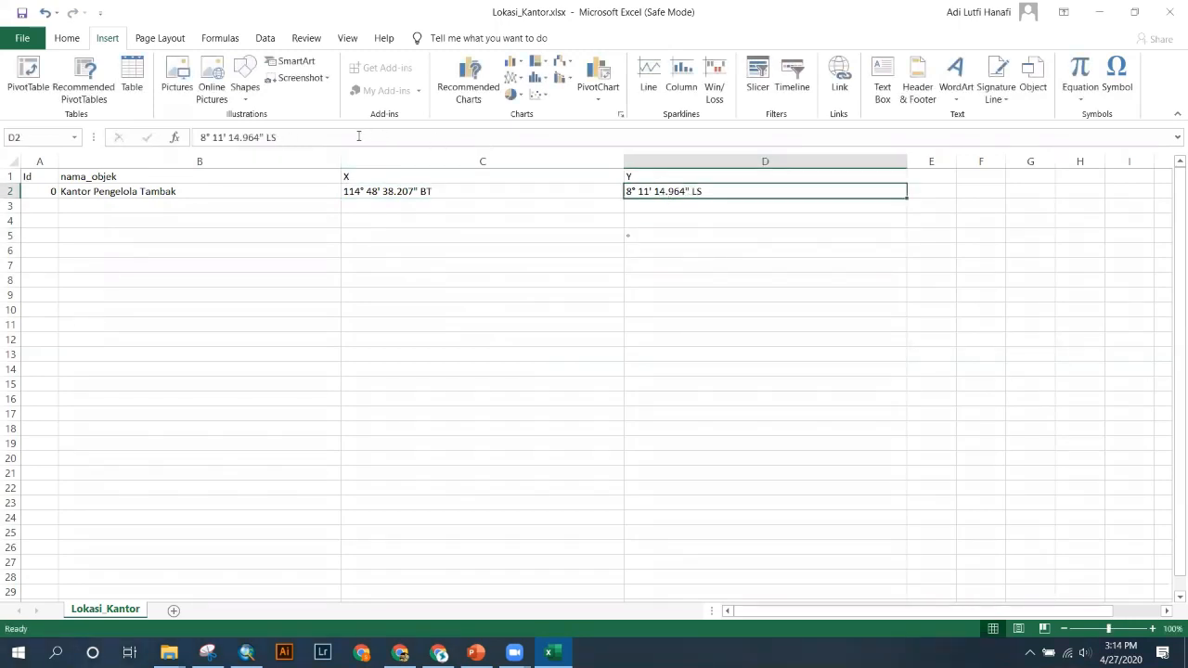
drag(358, 136, 200, 138)
key(ctrl+c)
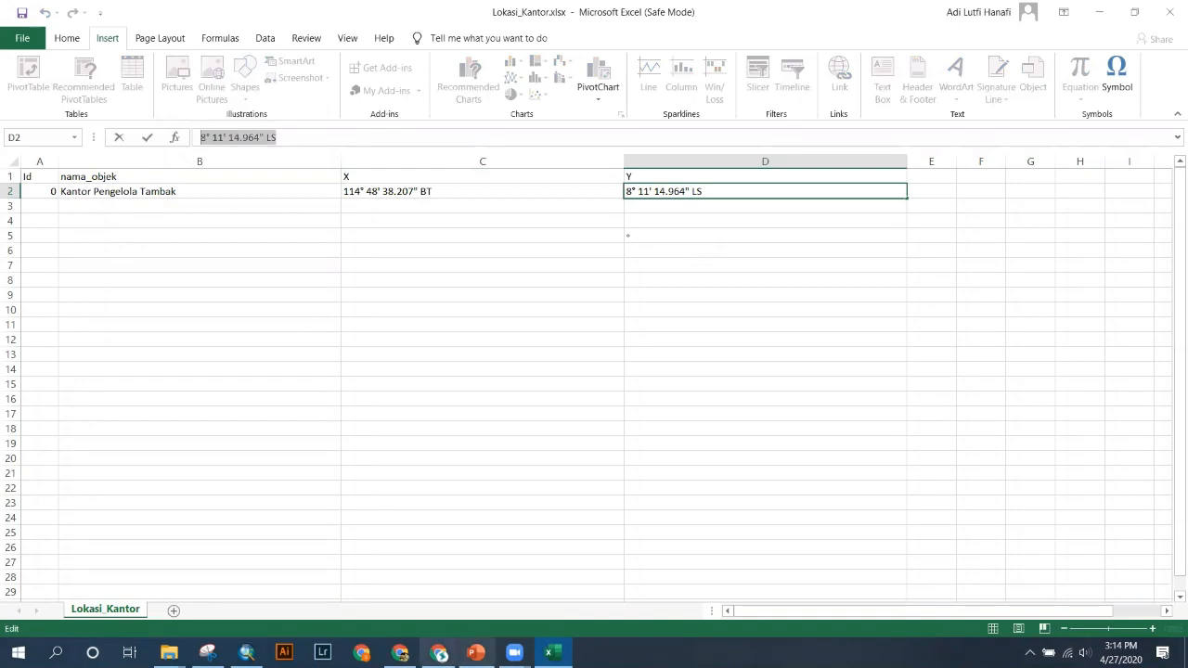
click(246, 652)
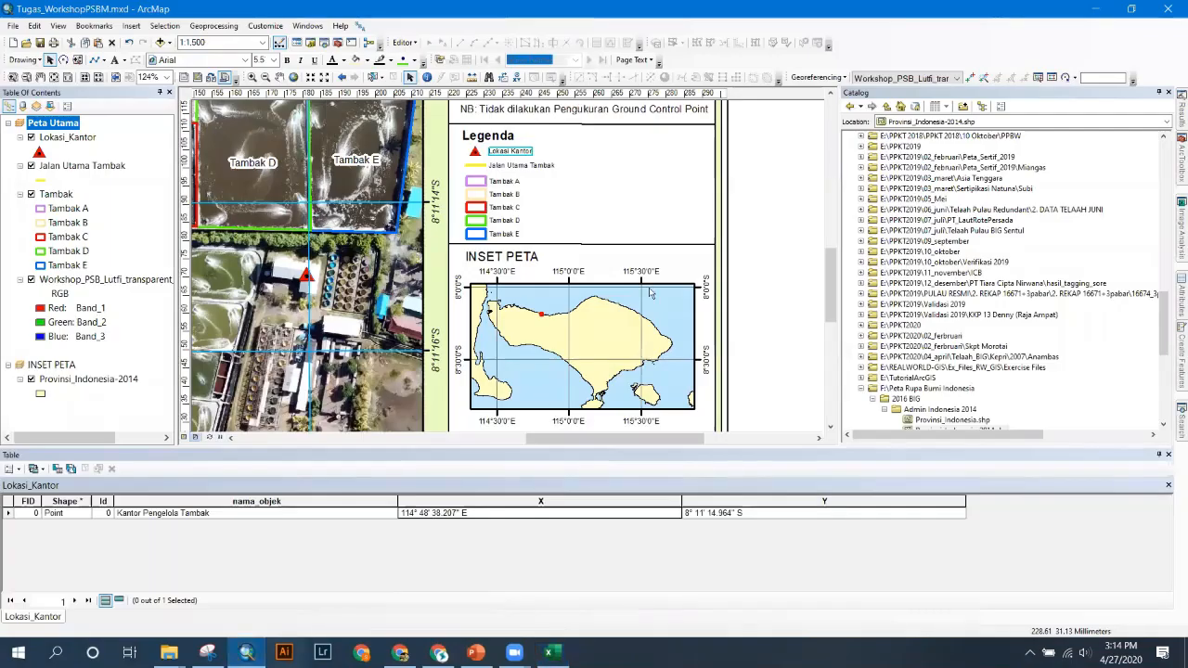
click(510, 153)
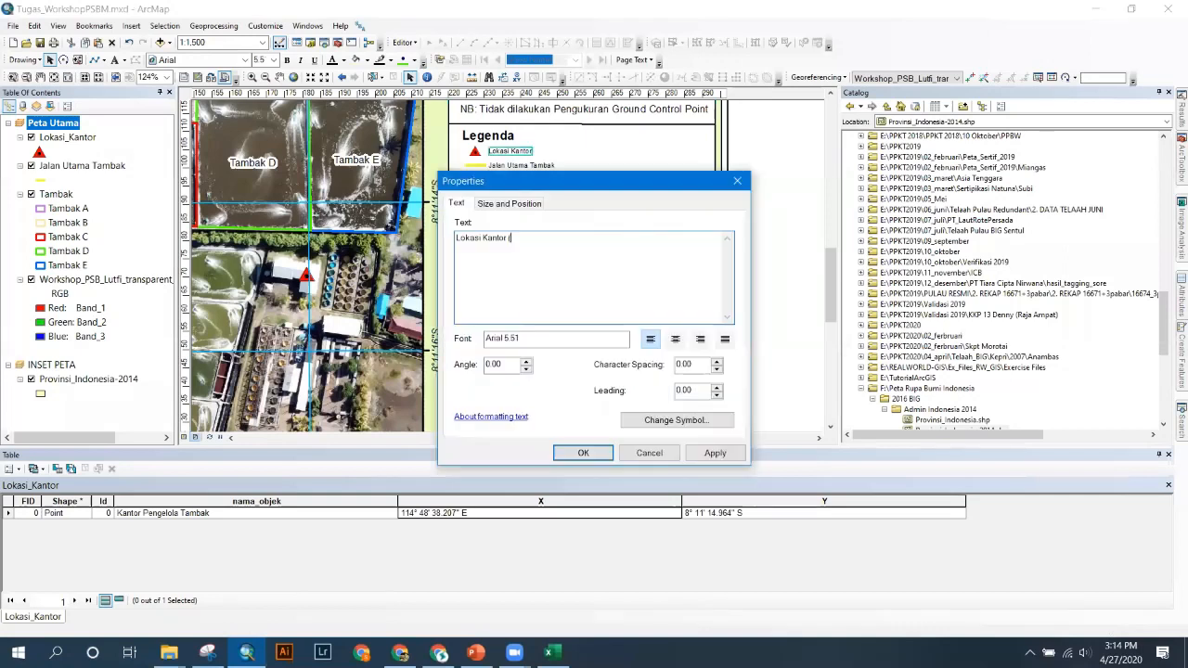
key(ctrl+v)
- Copy the longitude from cell C2 in Excel, add it after the latitude in ArcMap's legend text with a closing parenthesis, and apply
click(548, 652)
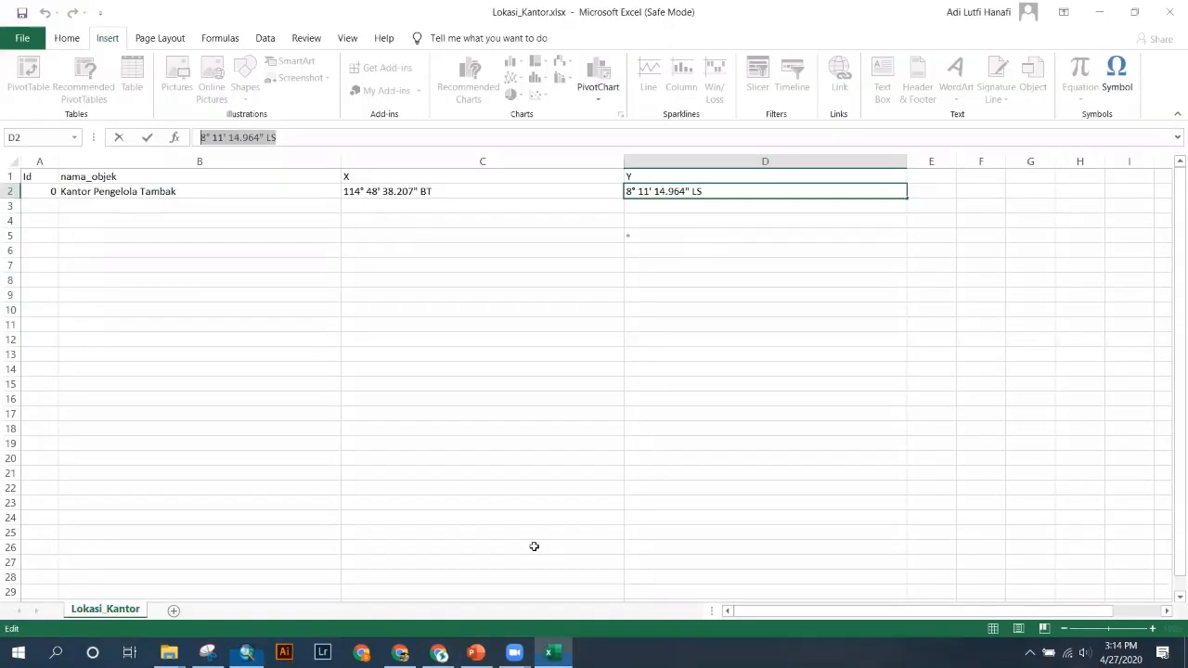
double_click(442, 191)
drag(443, 191, 319, 189)
key(ctrl+c)
click(555, 650)
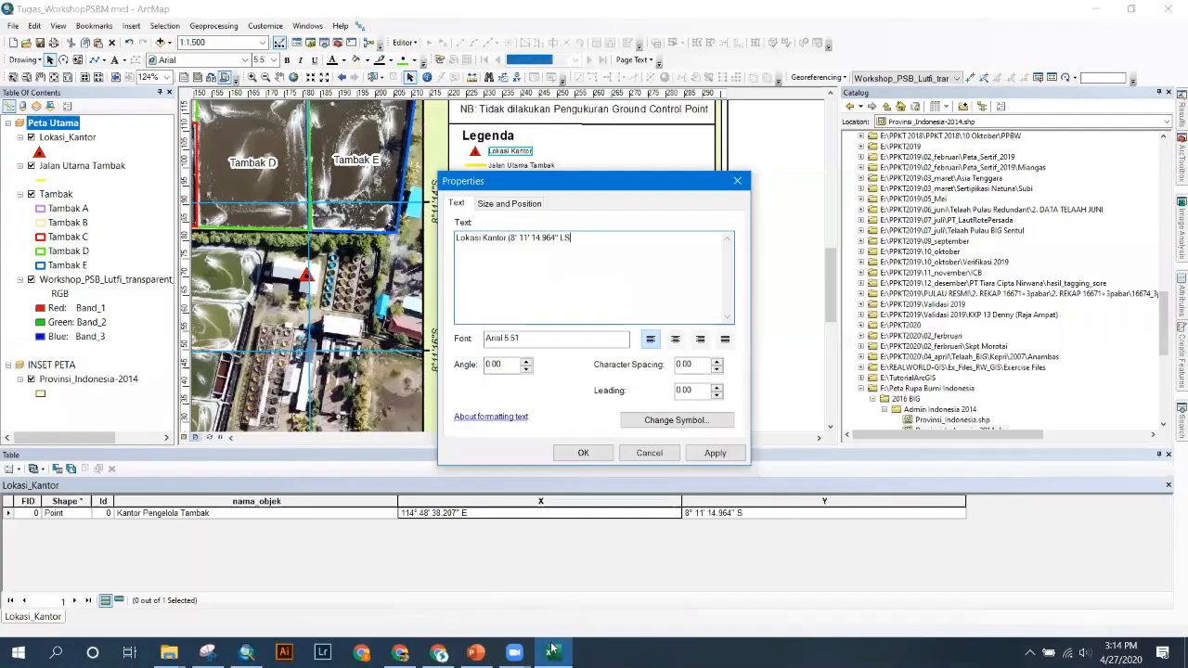
key(ctrl+v)
text())
click(714, 453)
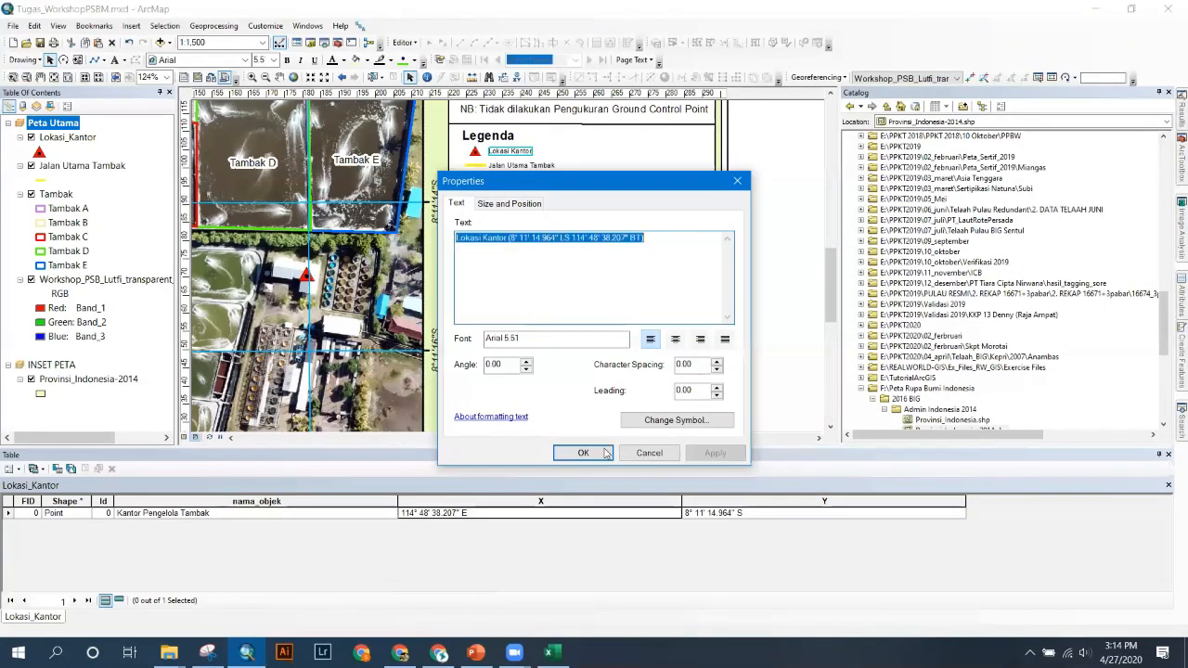
click(584, 453)
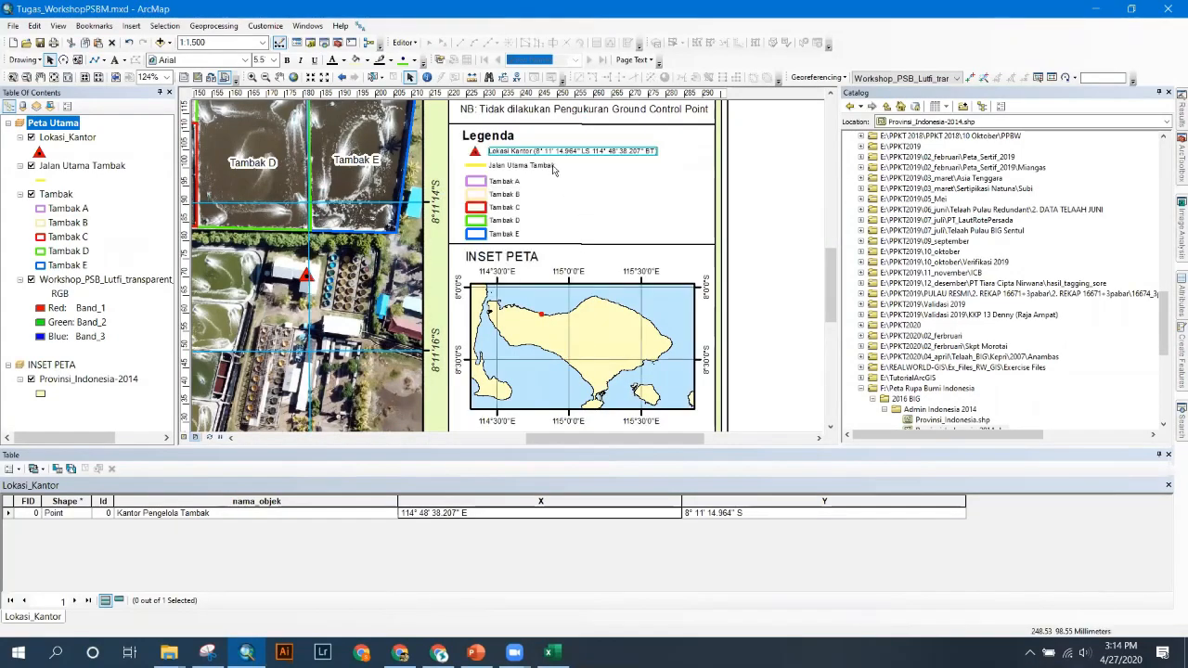
- Append "(Panjang =" to the Jalan Utama Tambak legend text and open that layer's attribute table
click(544, 167)
double_click(545, 168)
click(538, 236)
text(Panjang =)
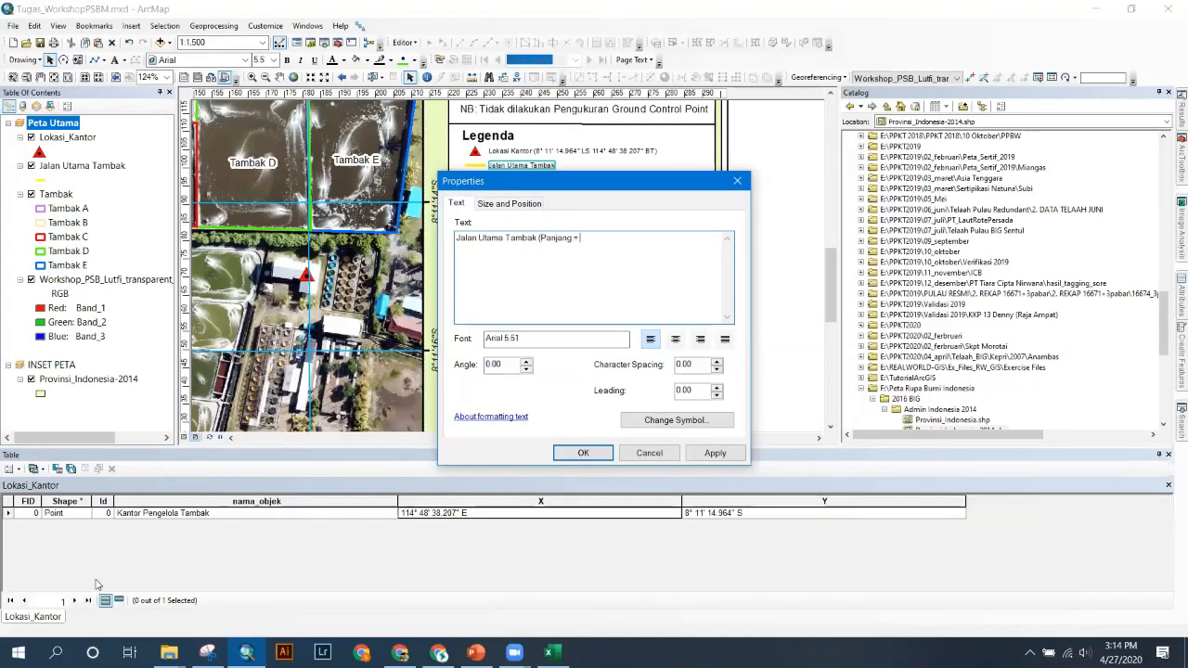
right_click(76, 165)
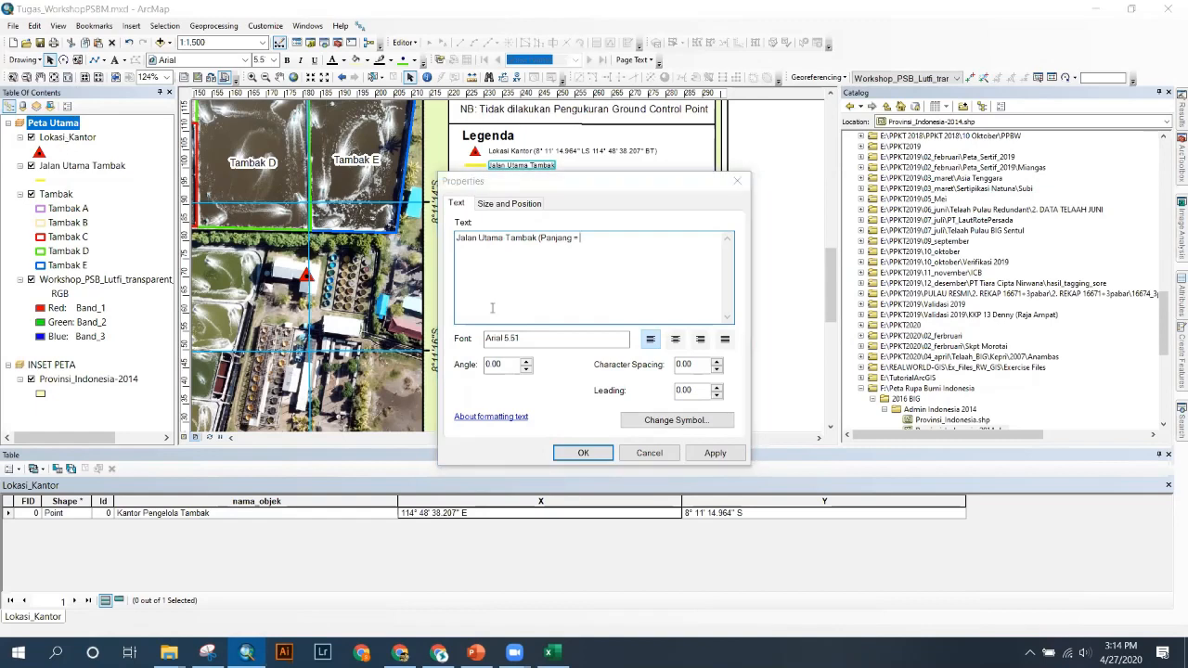
click(596, 449)
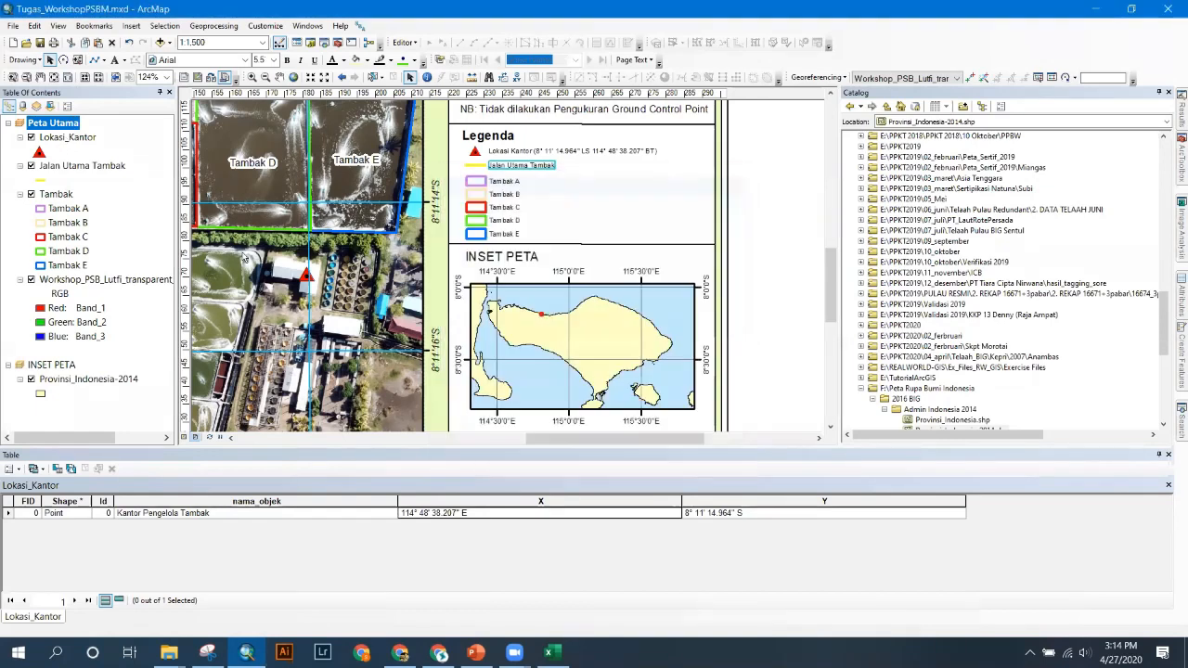
right_click(59, 139)
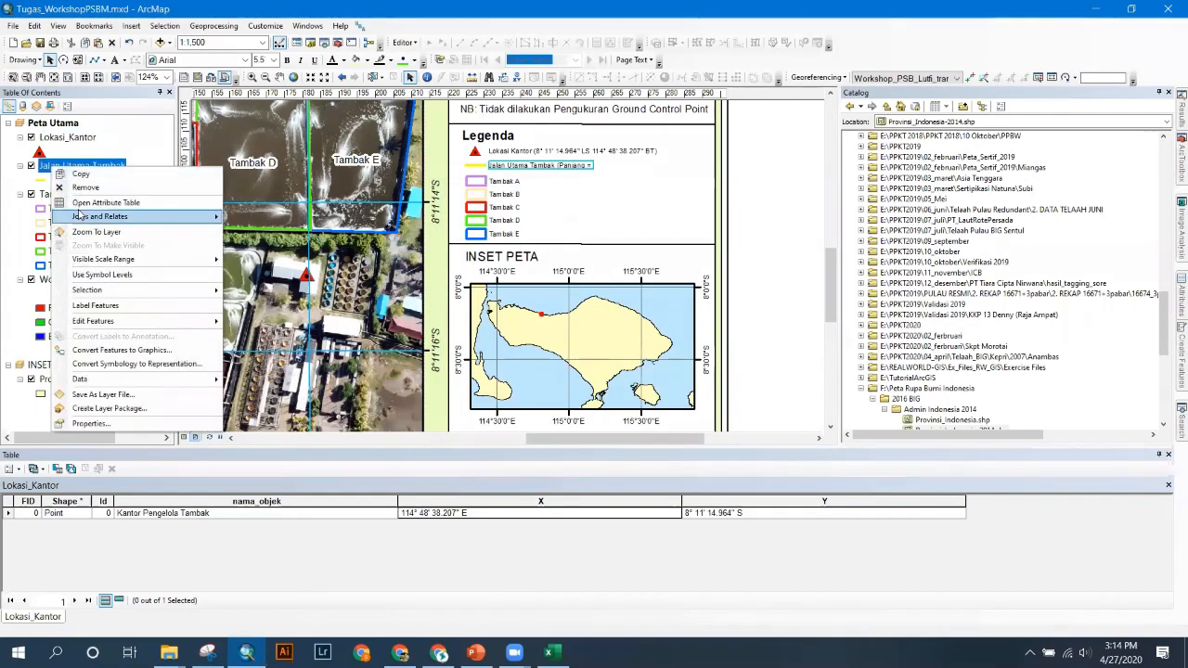
key(Escape)
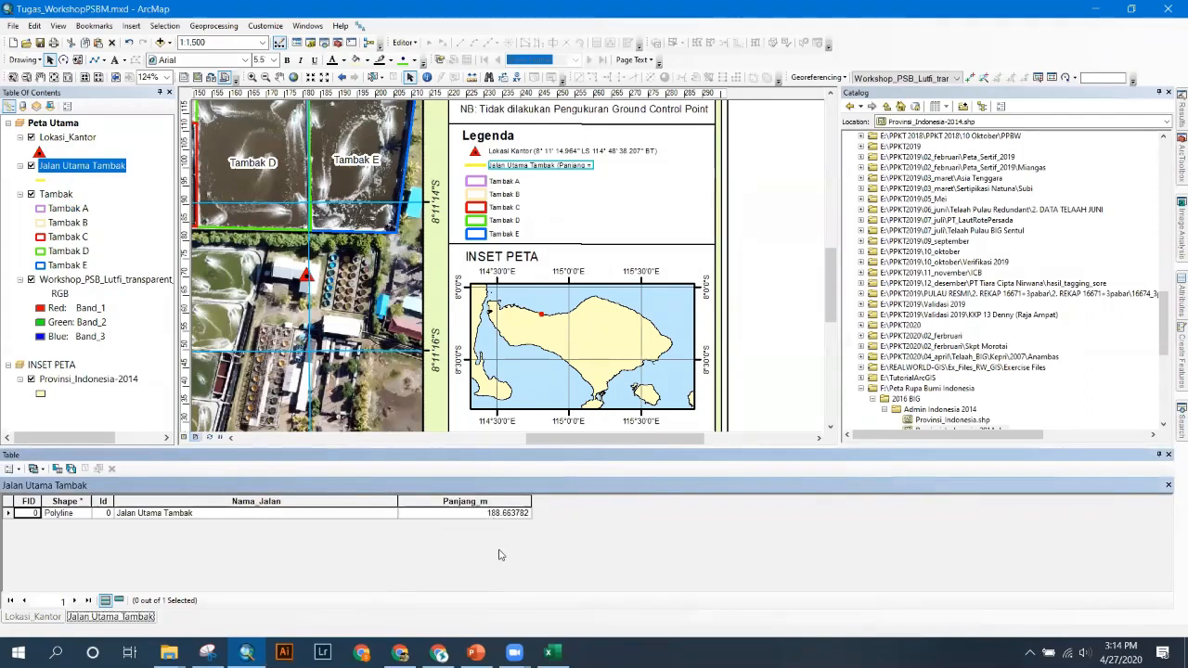
- Switch to Excel, close the Lokasi_Kantor.xlsx workbook and return to ArcMap
mouse_move(548, 651)
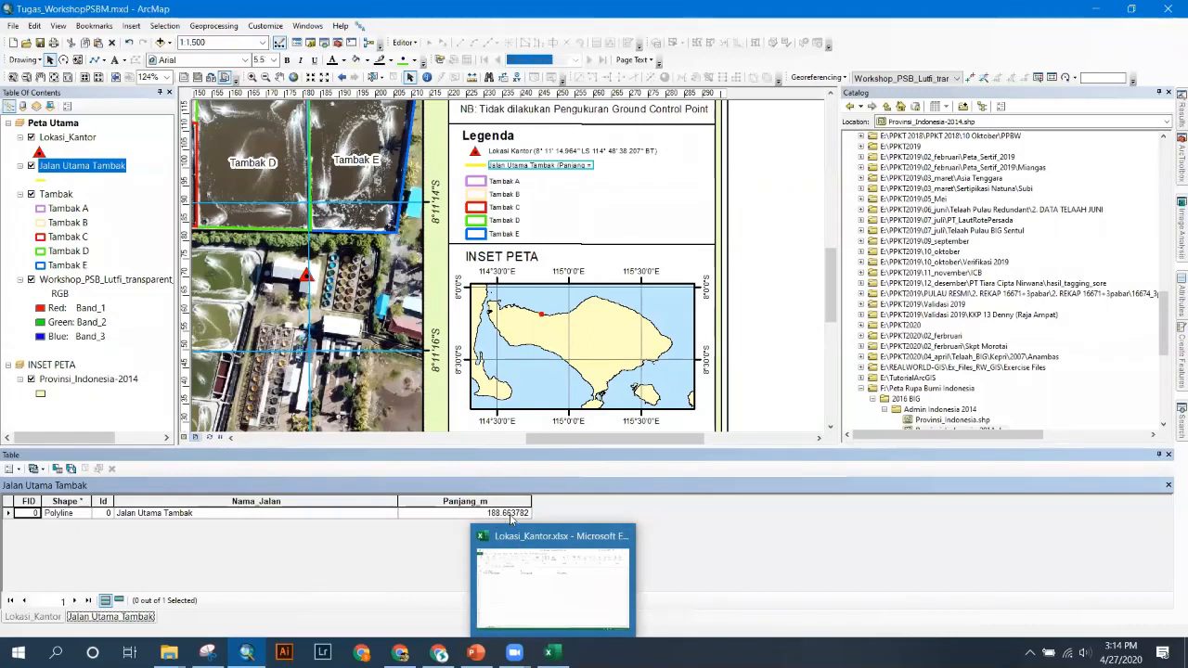
click(559, 604)
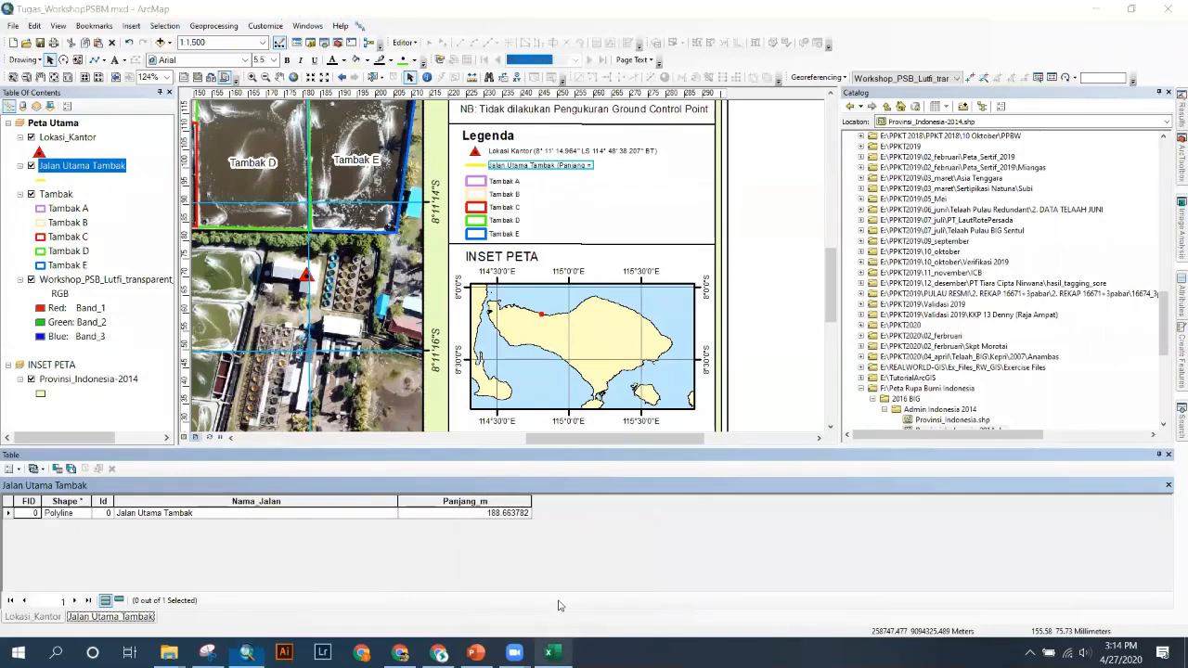
click(1169, 13)
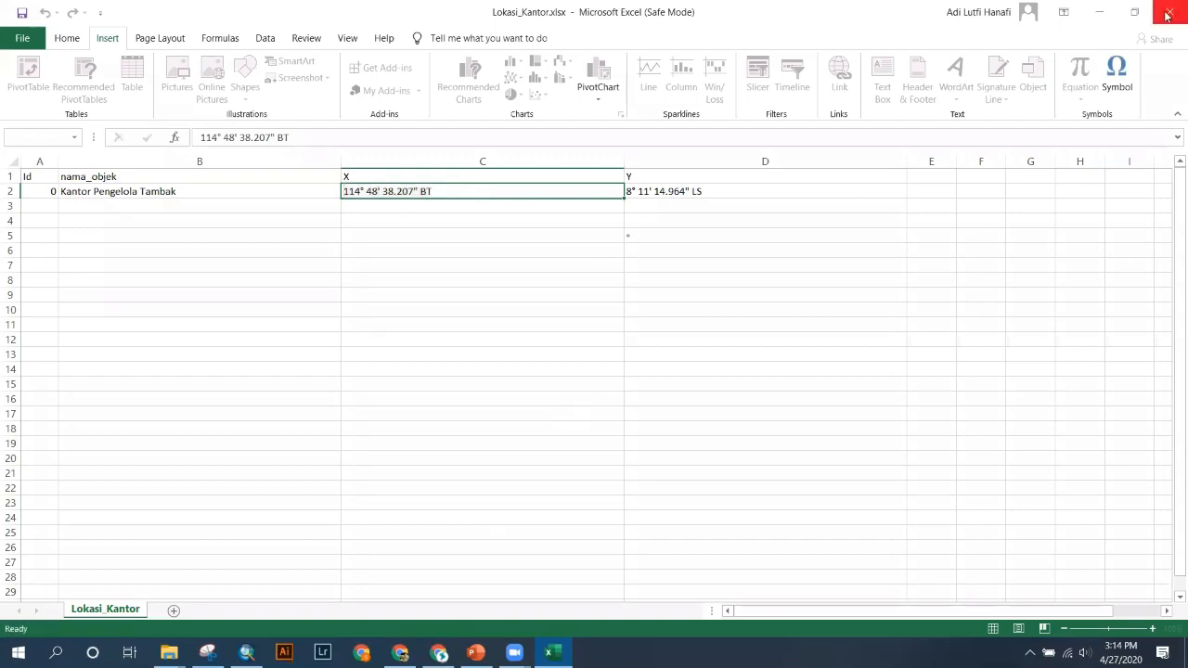
click(531, 341)
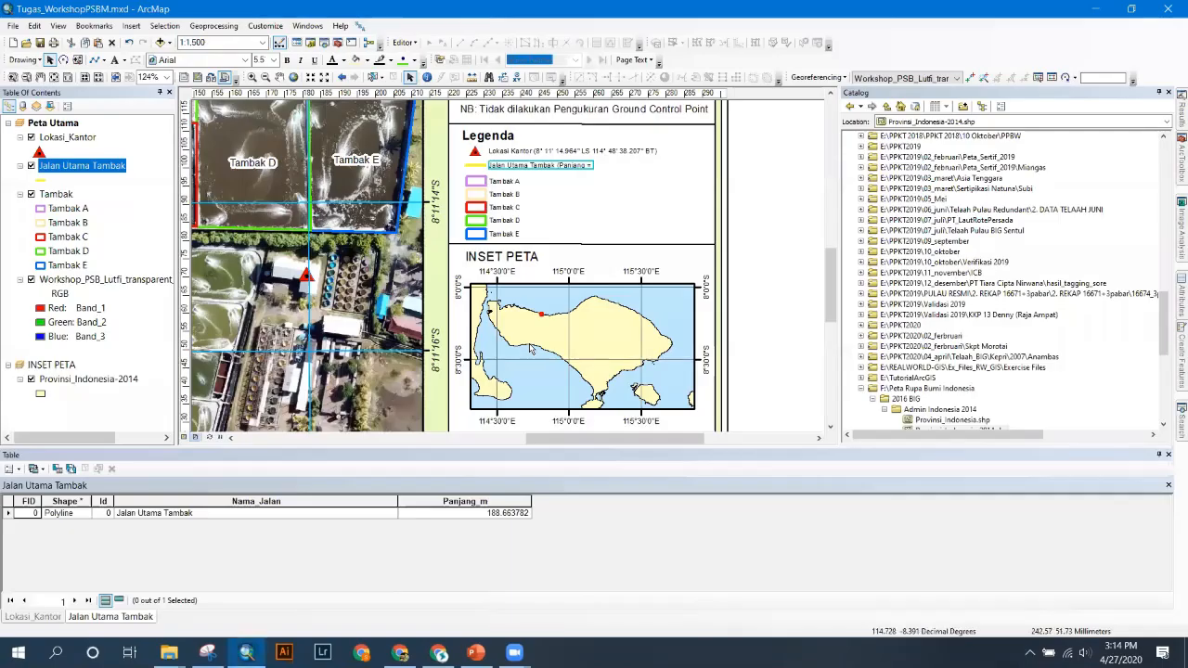
- Complete the Jalan Utama Tambak legend text with "188,65 meter)" after the equals sign and apply it
double_click(571, 167)
text(188)
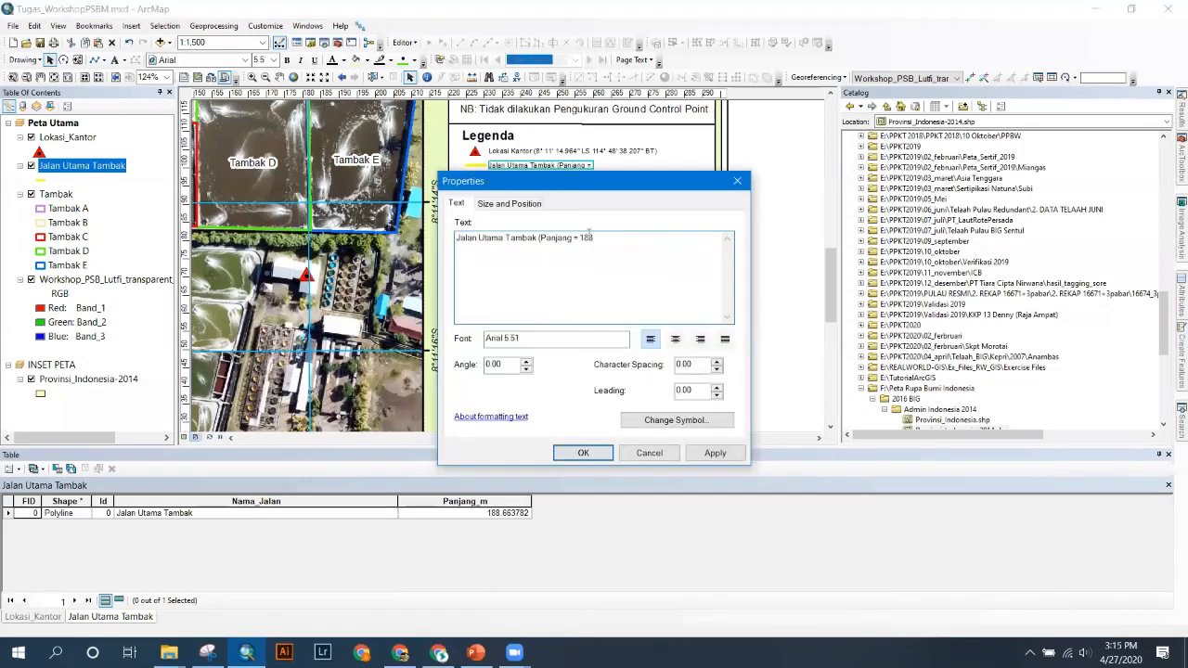
text(,65m))
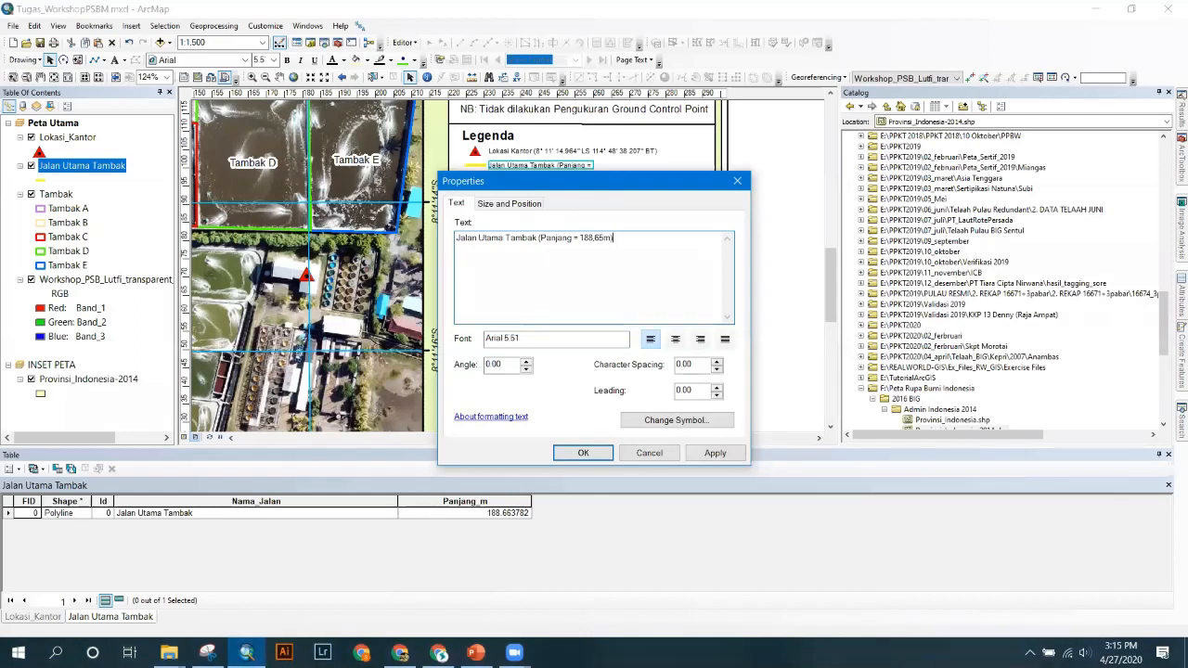
click(607, 238)
key(Right)
text(eter)
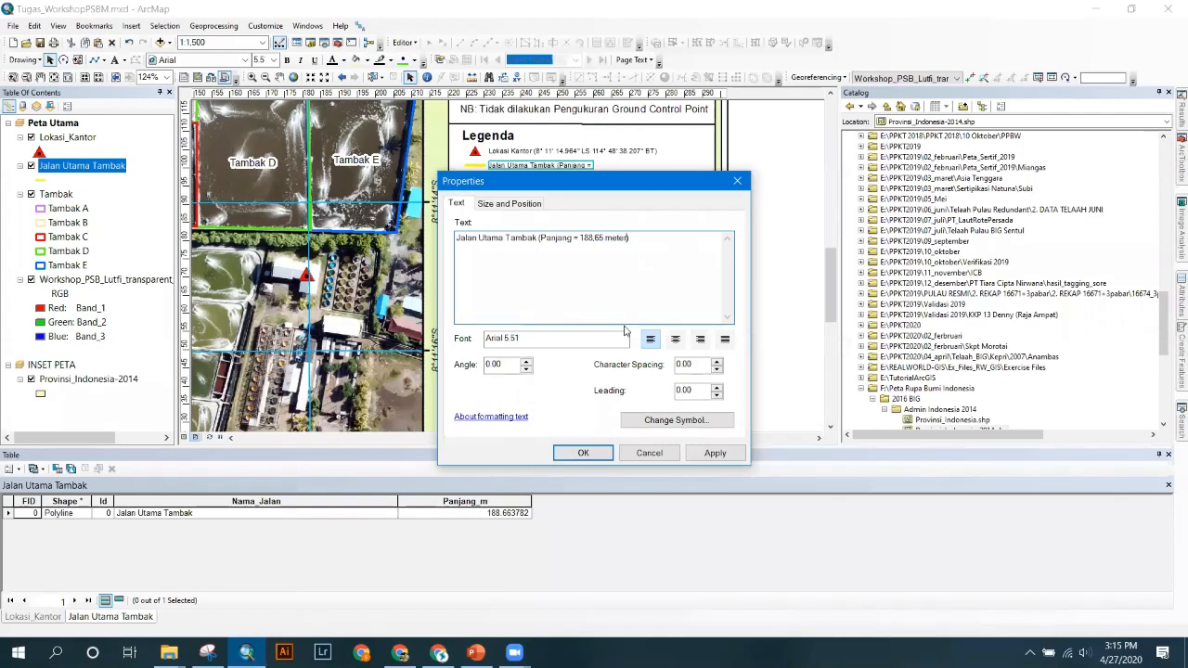
click(713, 453)
click(584, 452)
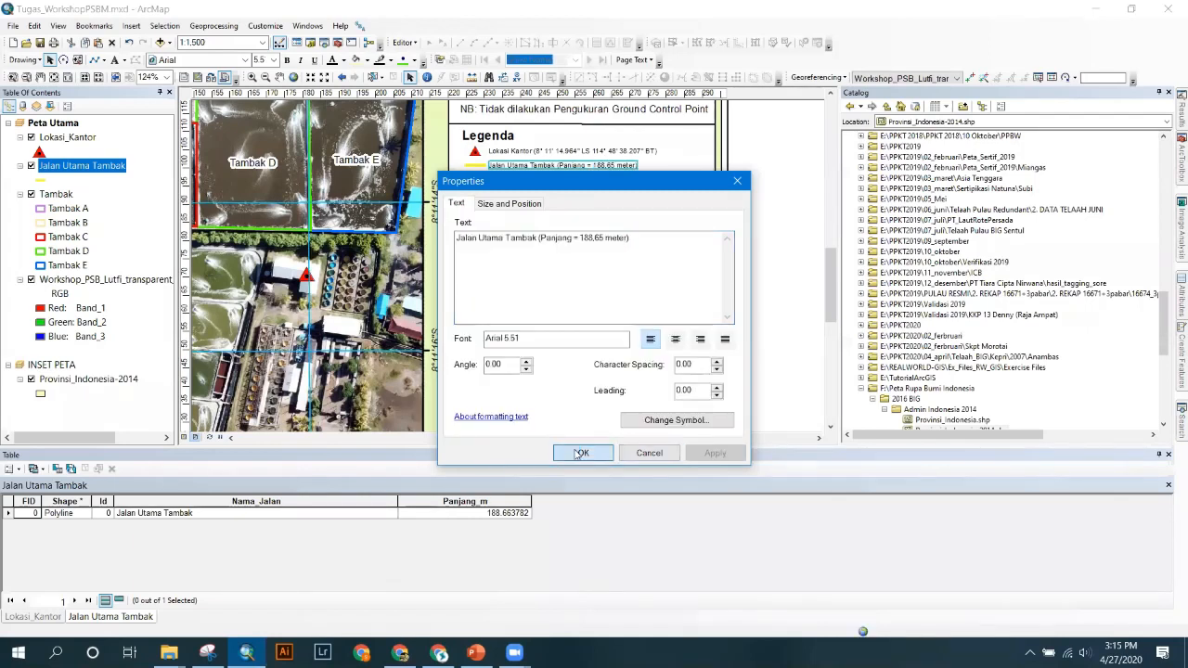
- Ungroup each of the Tambak A, B, C, D and E legend entries into separate patch and text elements
click(512, 181)
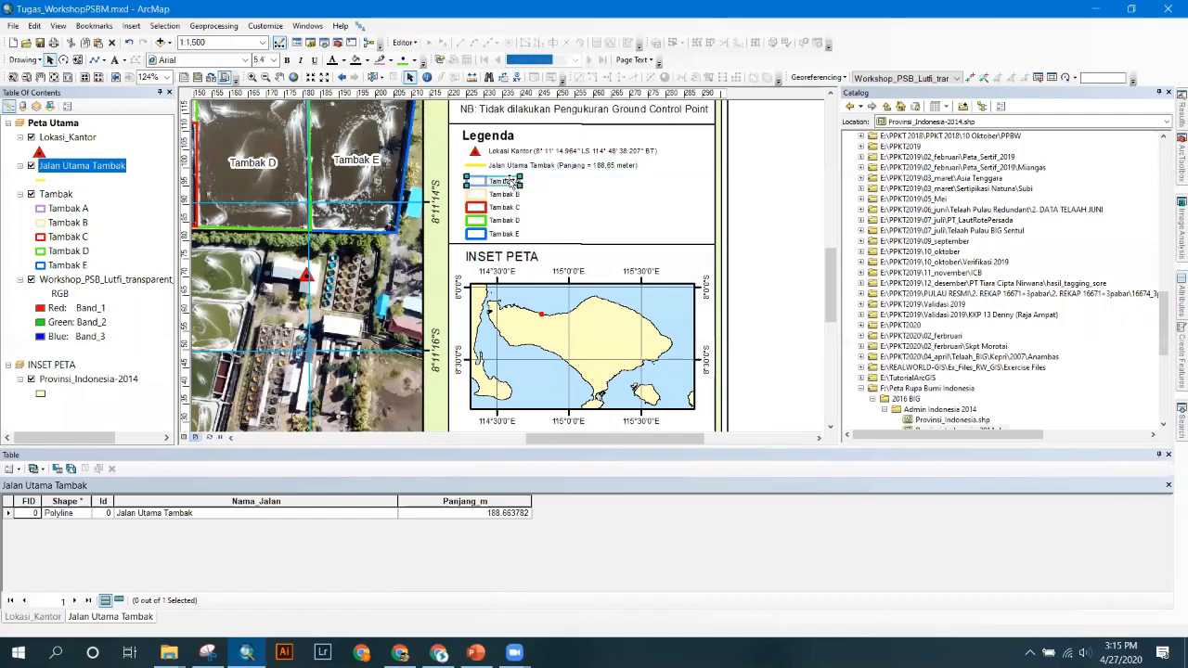
right_click(512, 182)
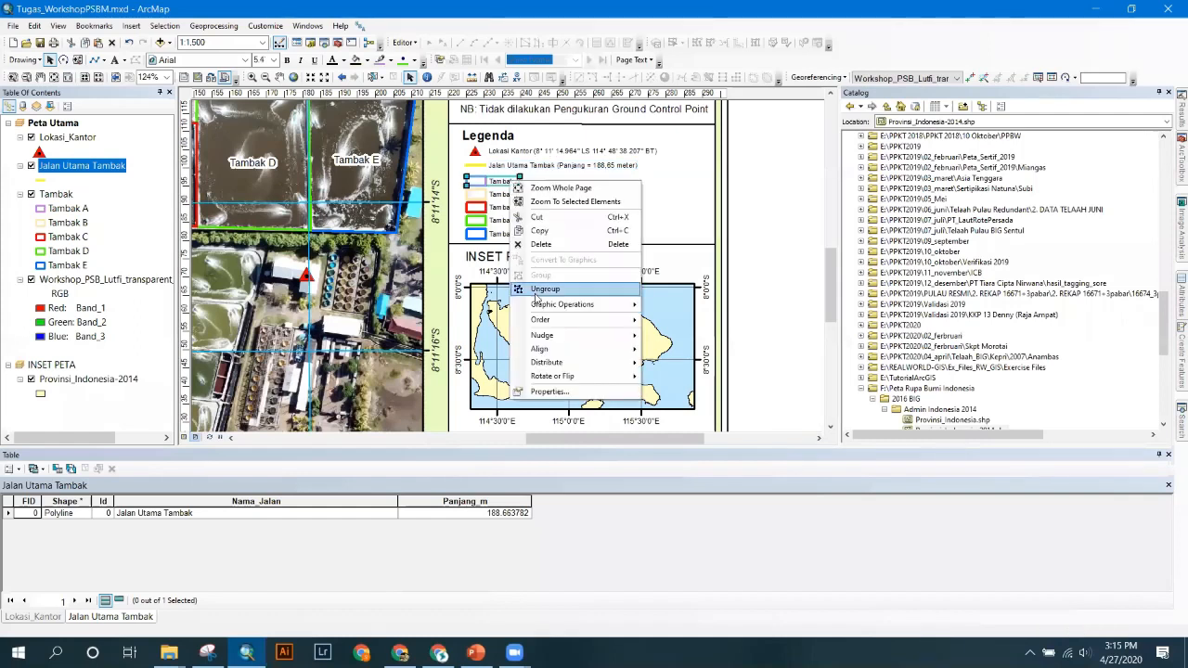
click(516, 236)
click(502, 194)
right_click(502, 195)
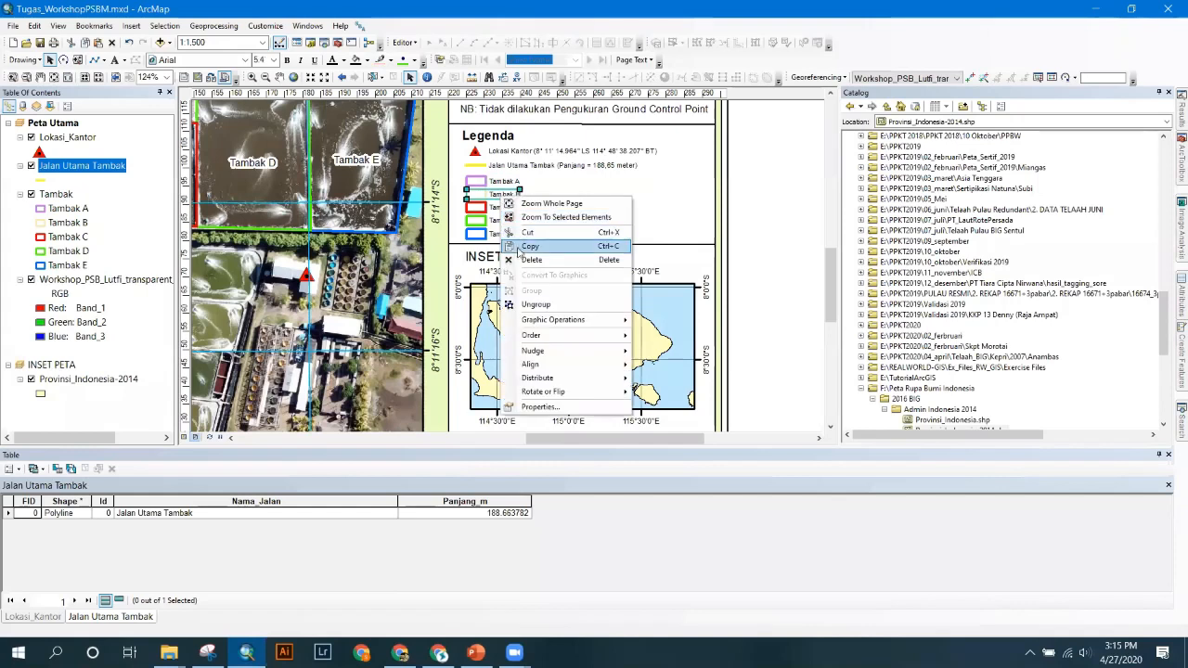
click(526, 305)
click(500, 211)
right_click(500, 211)
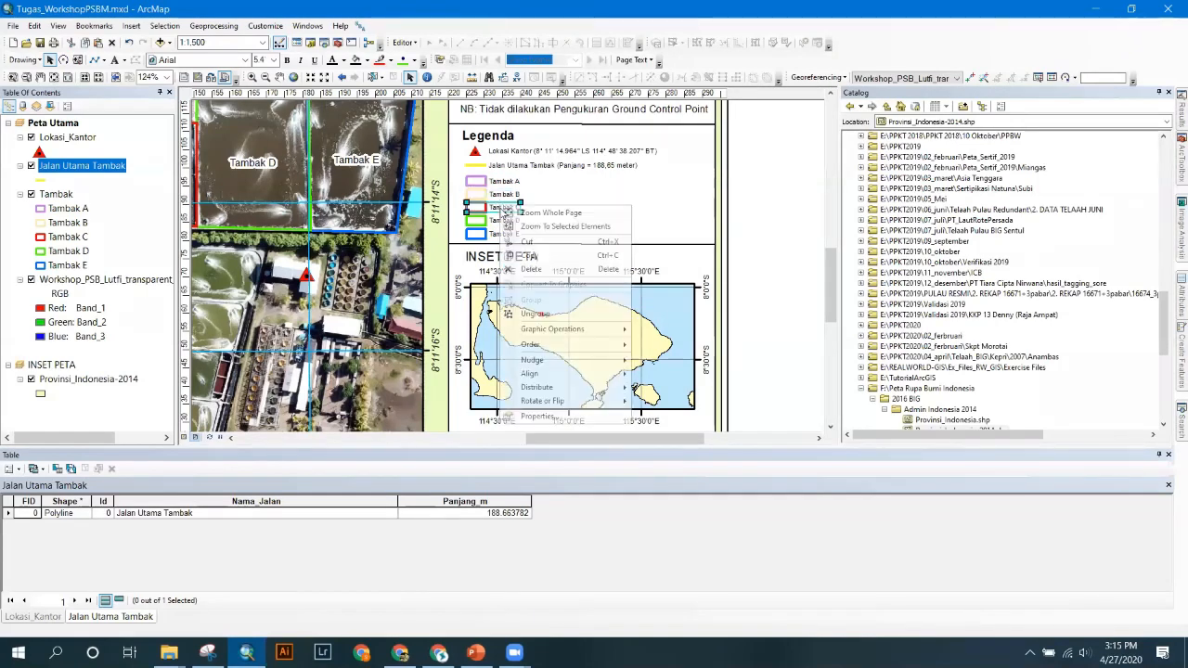
click(522, 309)
click(501, 222)
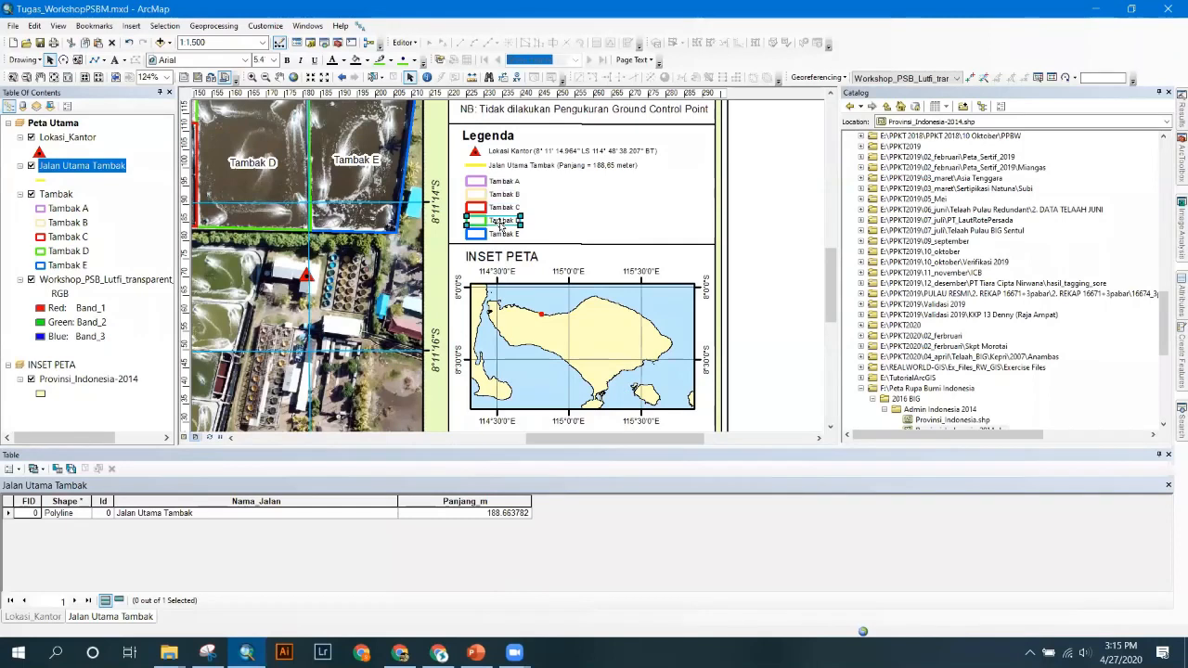
right_click(502, 223)
click(526, 332)
click(501, 233)
right_click(502, 235)
click(529, 343)
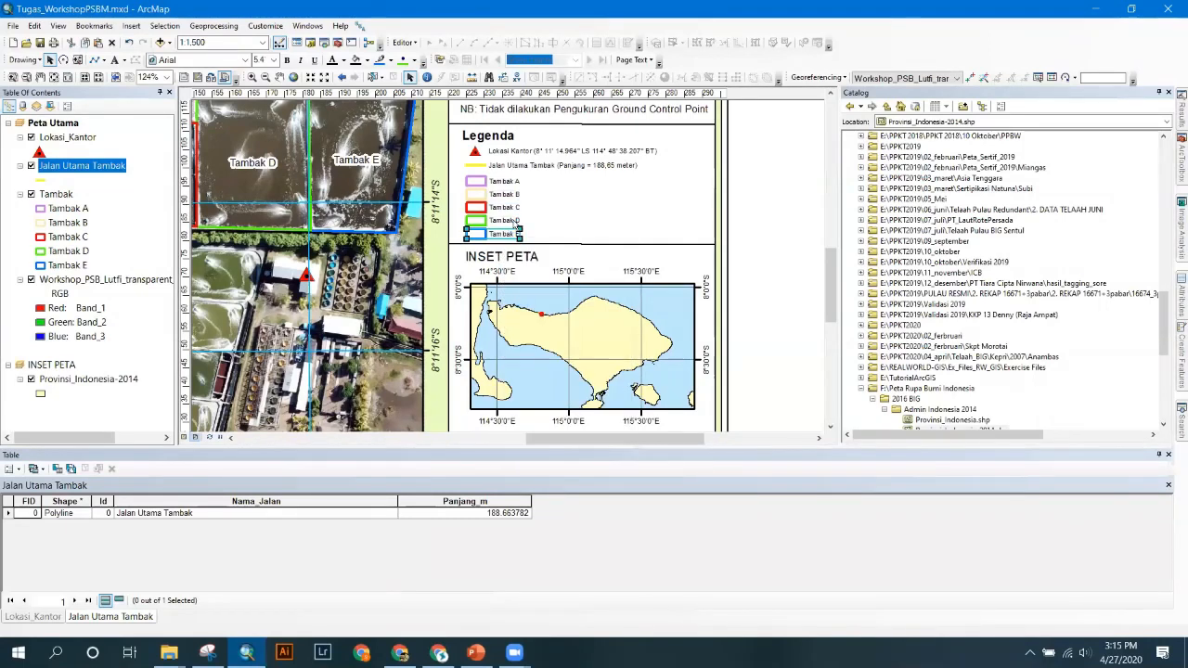
click(508, 182)
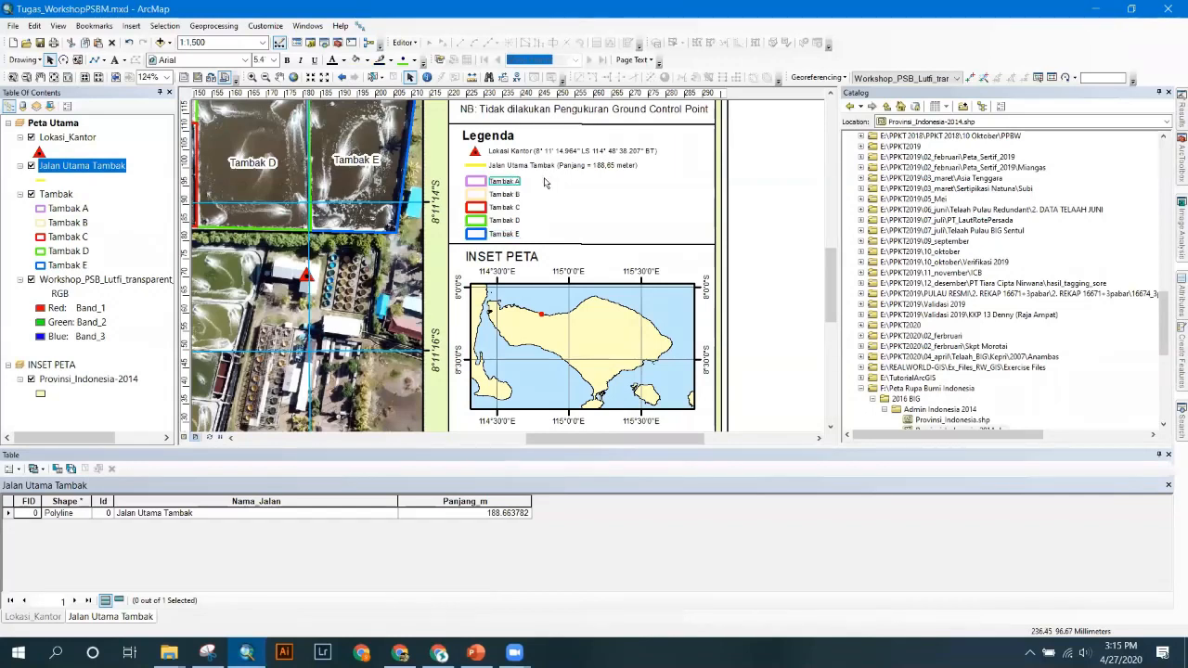
double_click(509, 181)
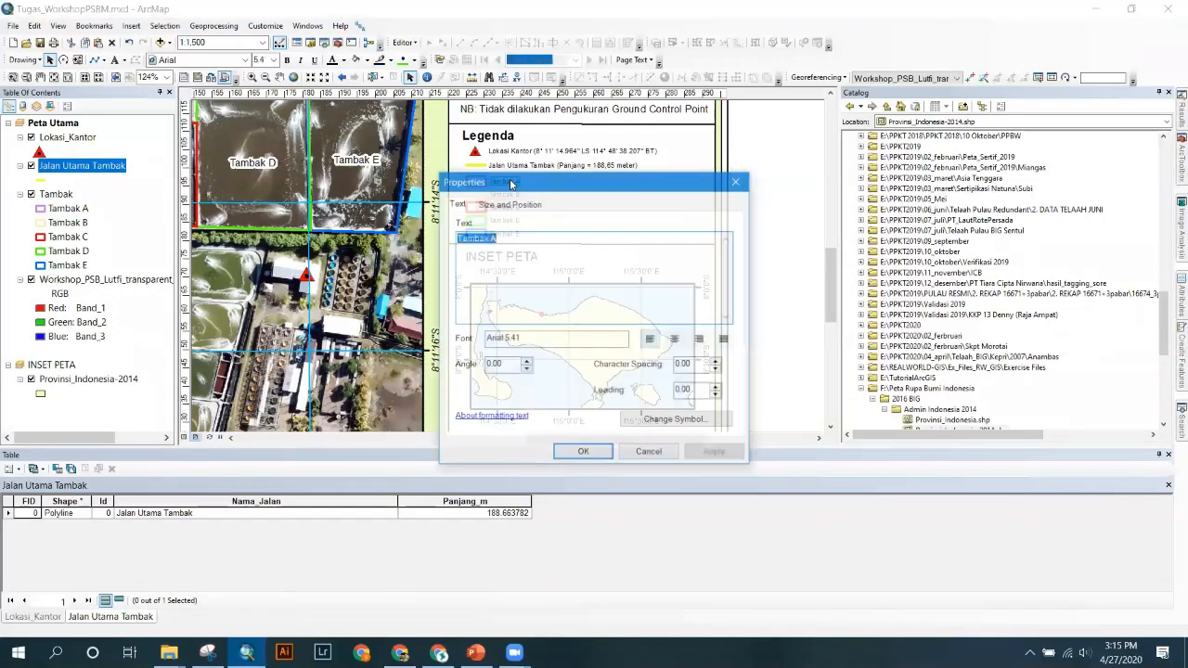
click(508, 240)
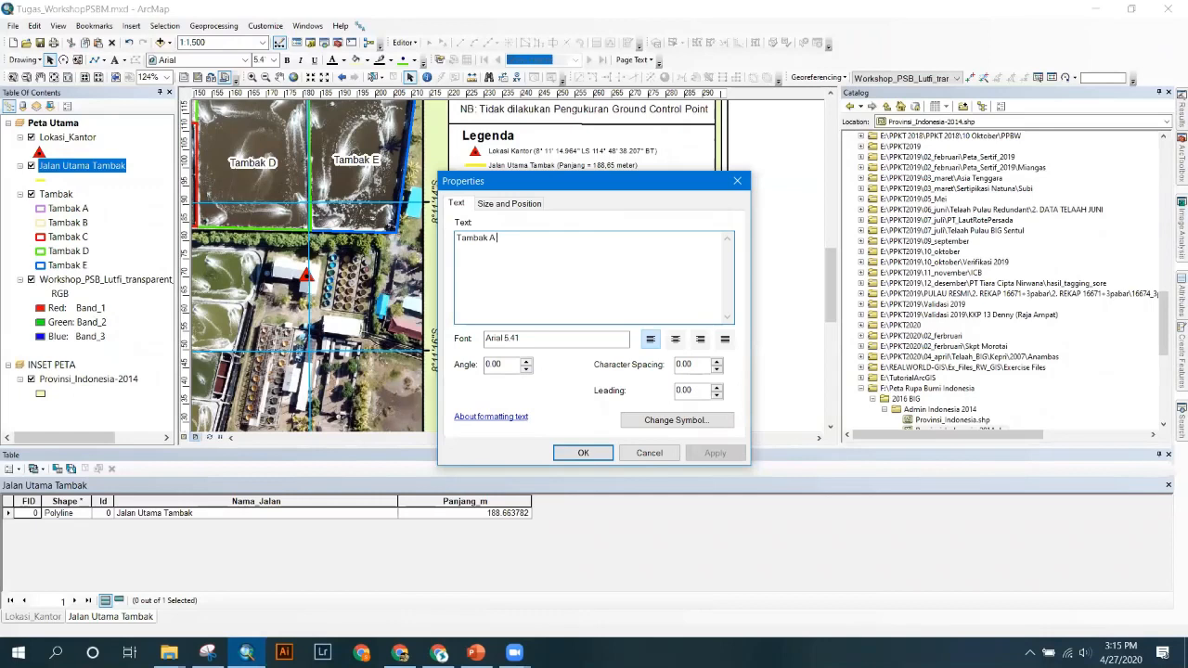
text(()
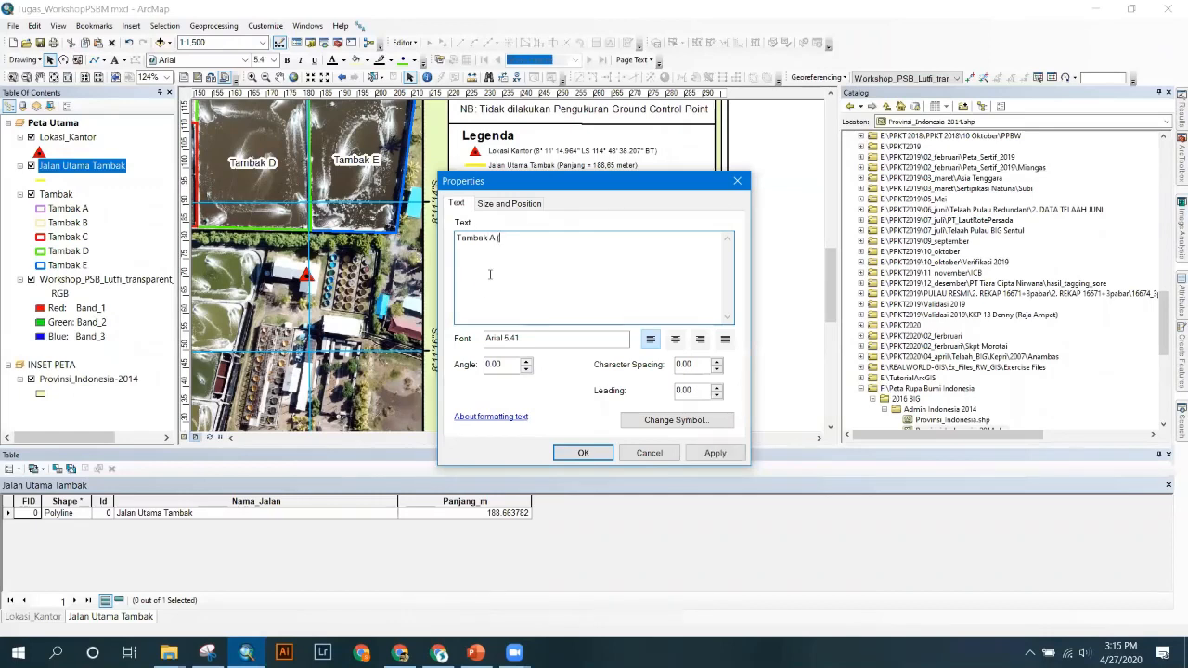
drag(532, 182, 708, 174)
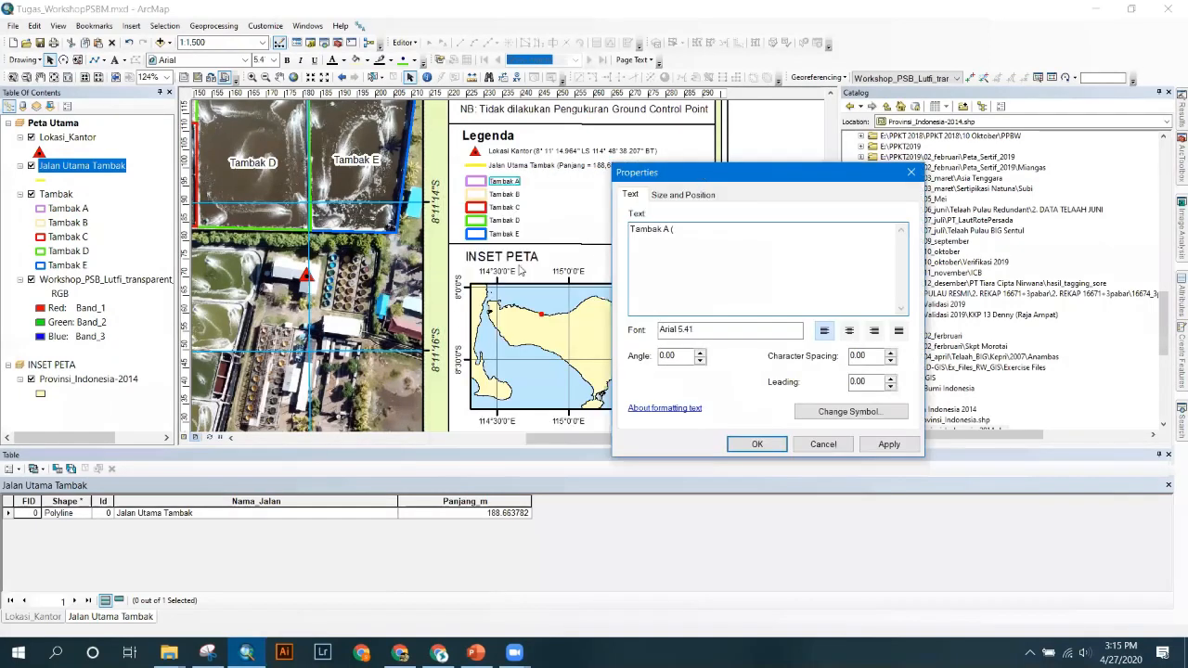
key(Escape)
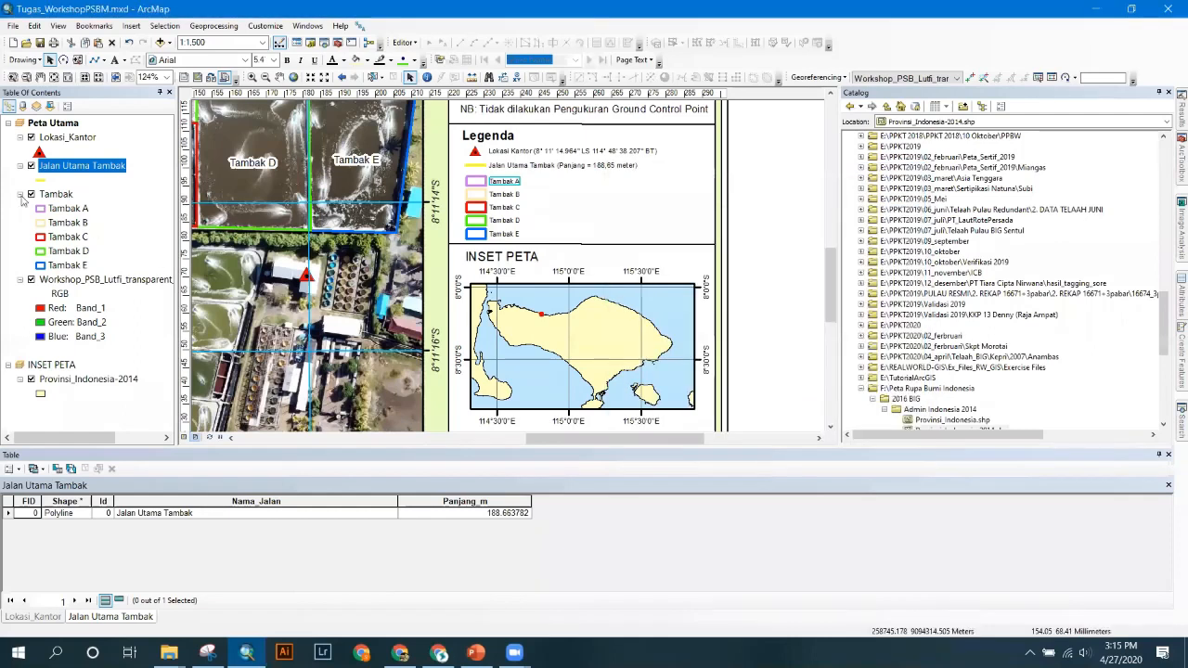
- Open the Tambak layer's attribute table and append "(2251,46 meter" to the Tambak A legend text
right_click(56, 194)
click(84, 236)
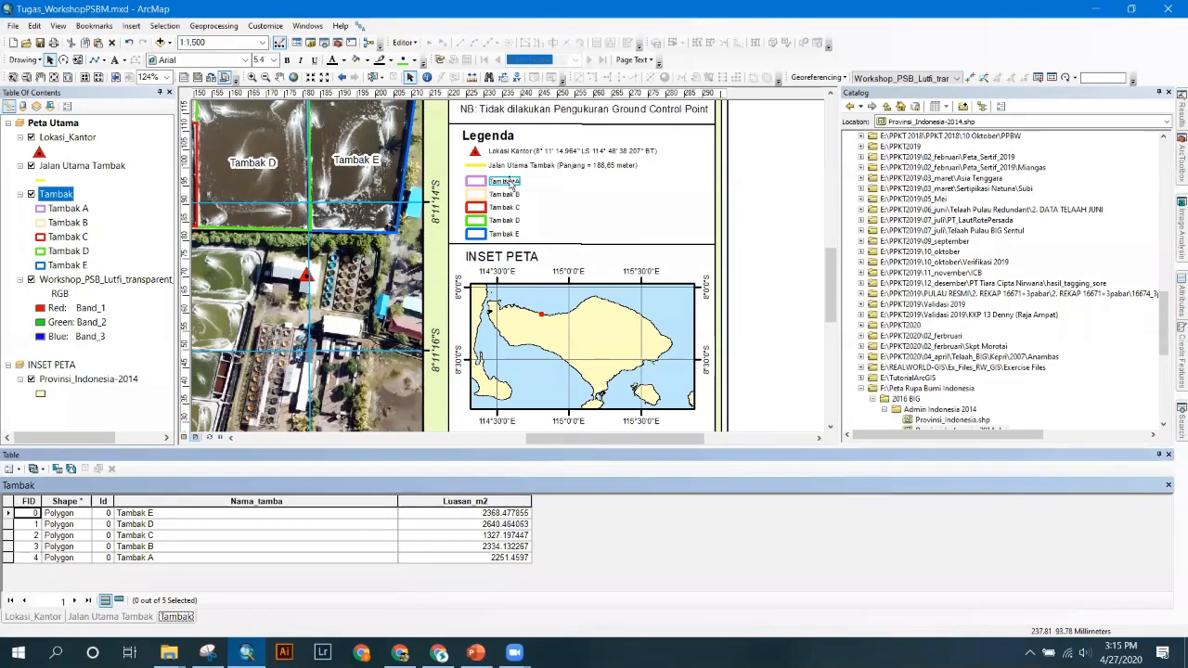
double_click(506, 181)
click(514, 235)
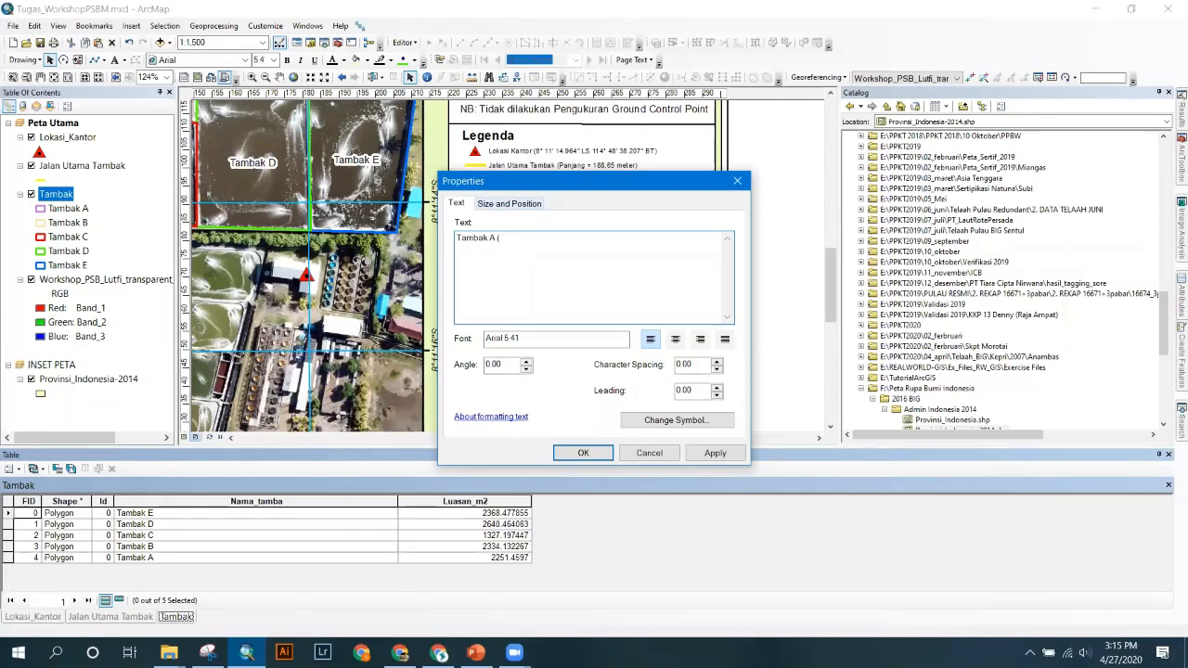
text((2251,45)
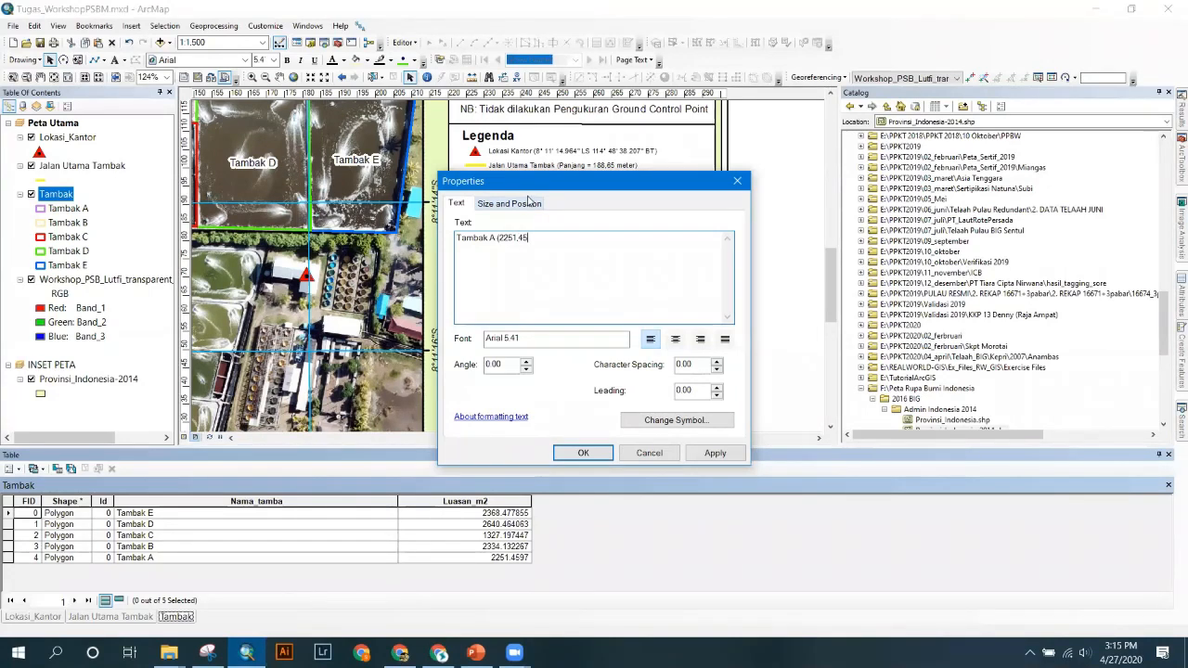
key(BackSpace)
text(6 meter)
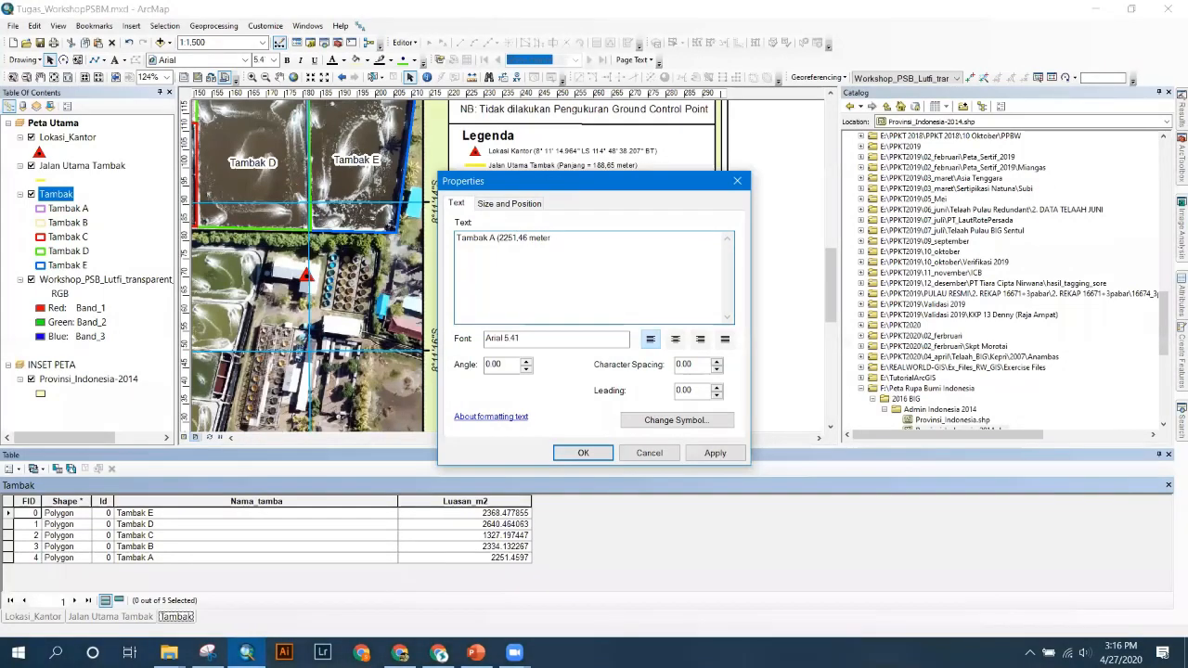
- Change the Tambak A unit to "m<sup>2</sup>)", add a thousands separator to make 2.251,46, and apply the text
key(BackSpace)
key(BackSpace)
key(BackSpace)
text(<sup>2</sup>))
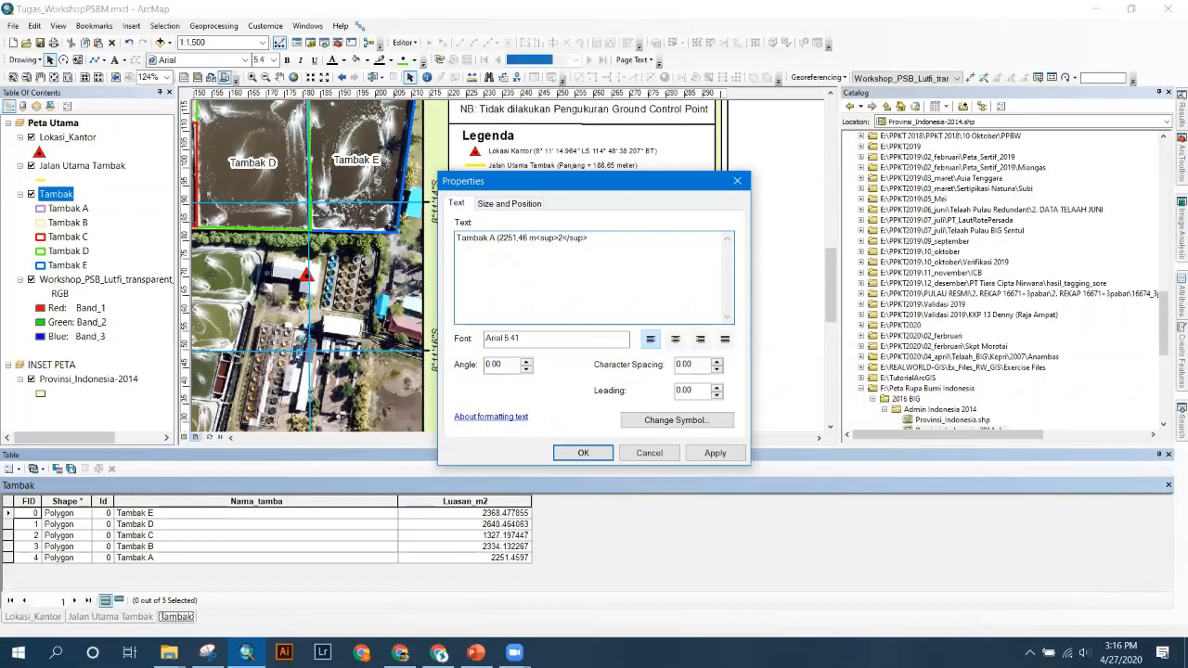
text(.)
click(523, 240)
click(715, 452)
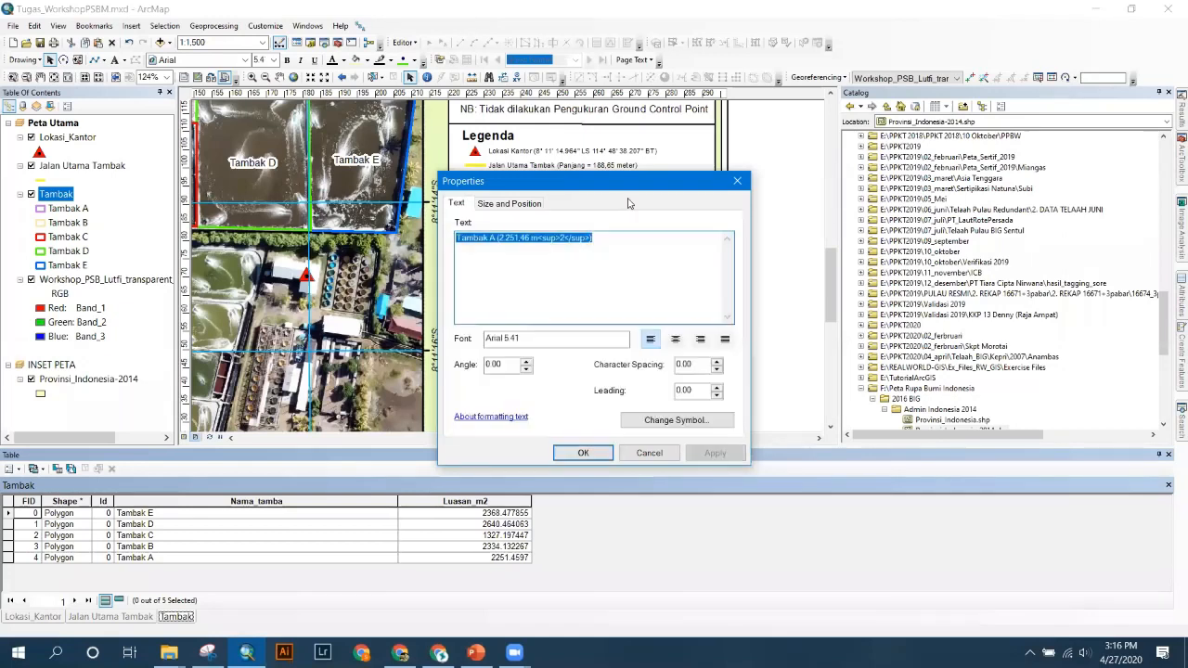
drag(613, 182, 310, 158)
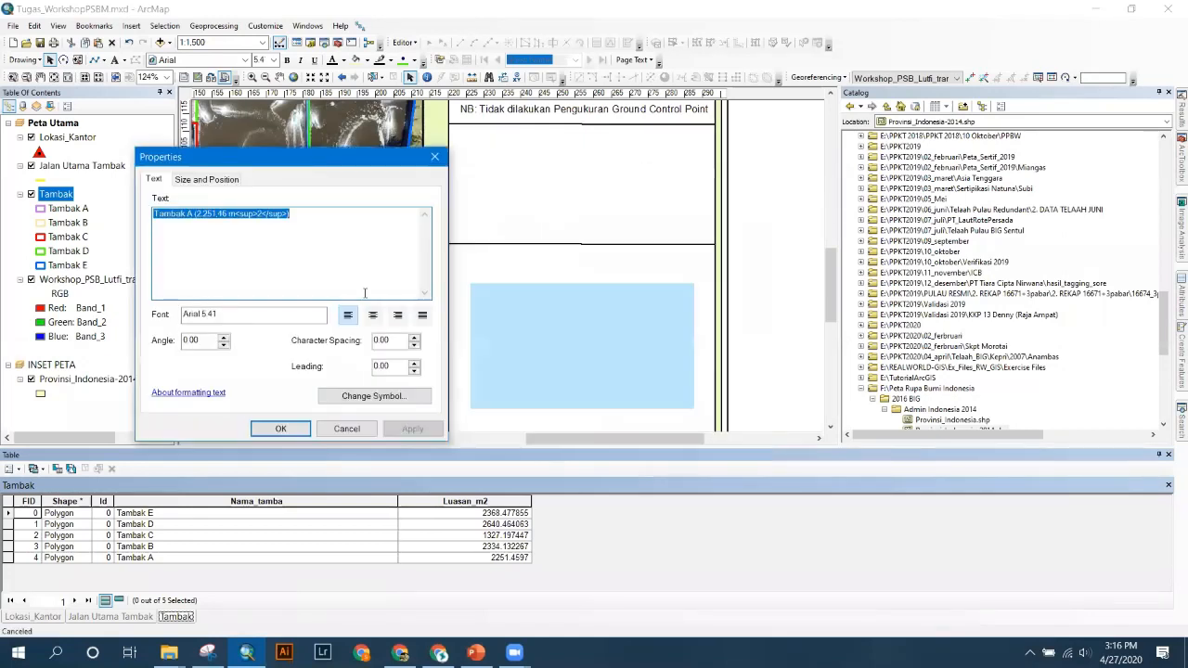
click(280, 428)
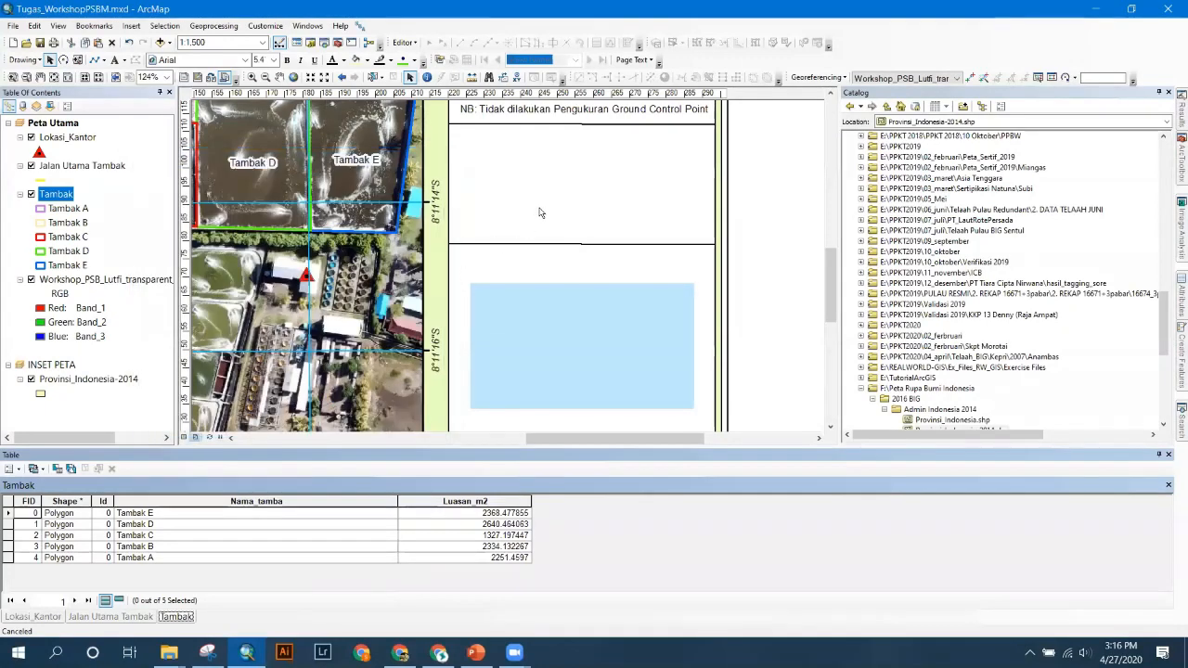
click(547, 202)
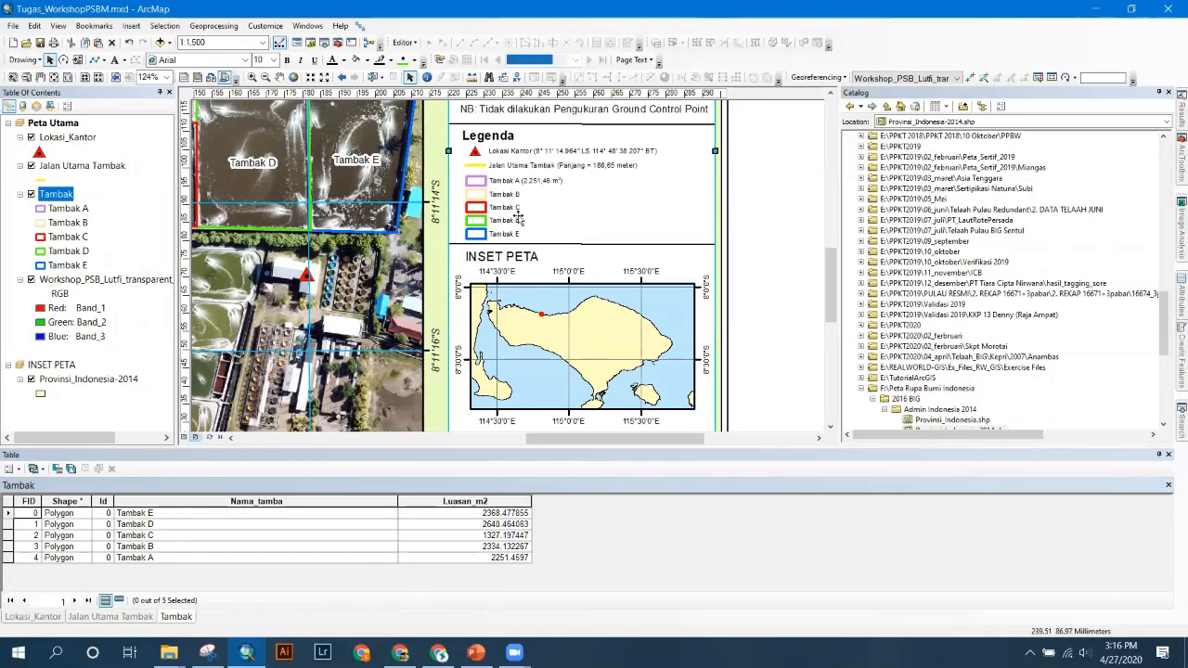
- Copy the area value with its superscript unit, "2.251,46 m<sup>2</sup>", from the Tambak A legend text
double_click(536, 182)
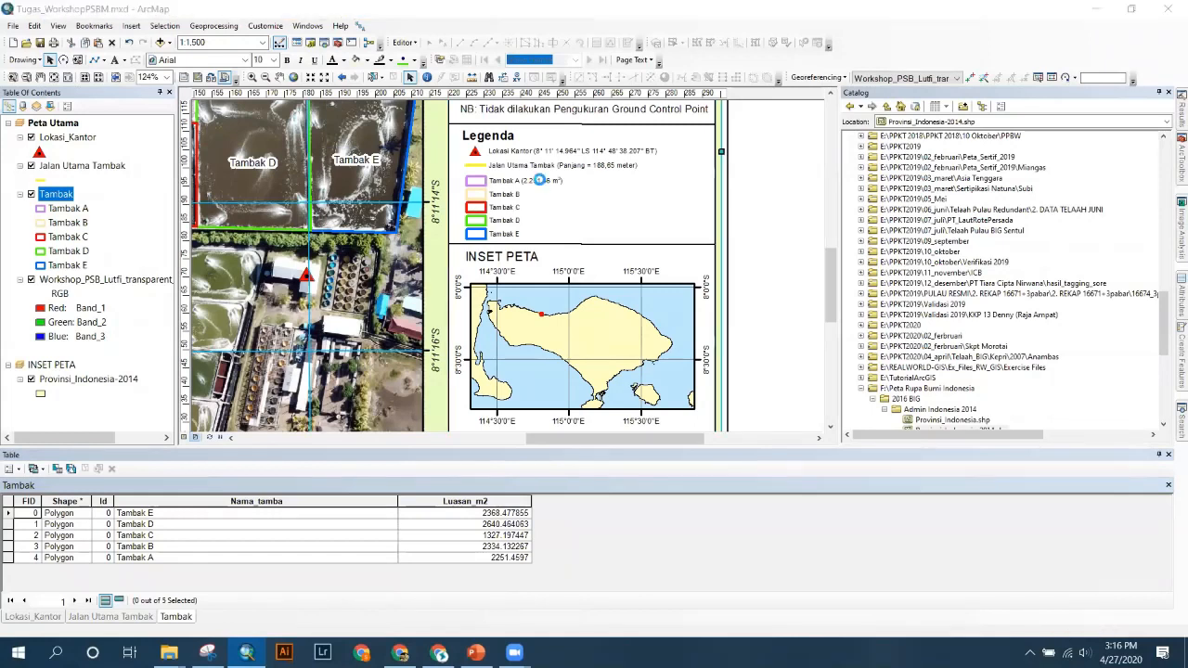
click(587, 236)
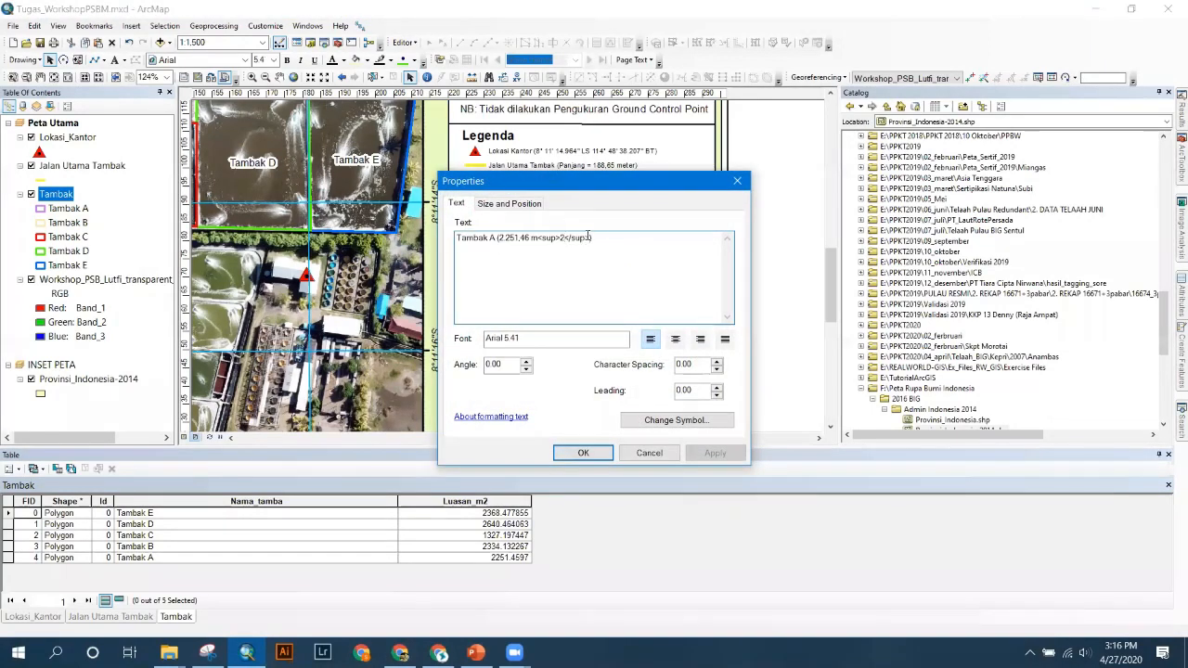
drag(588, 236, 499, 238)
key(ctrl+c)
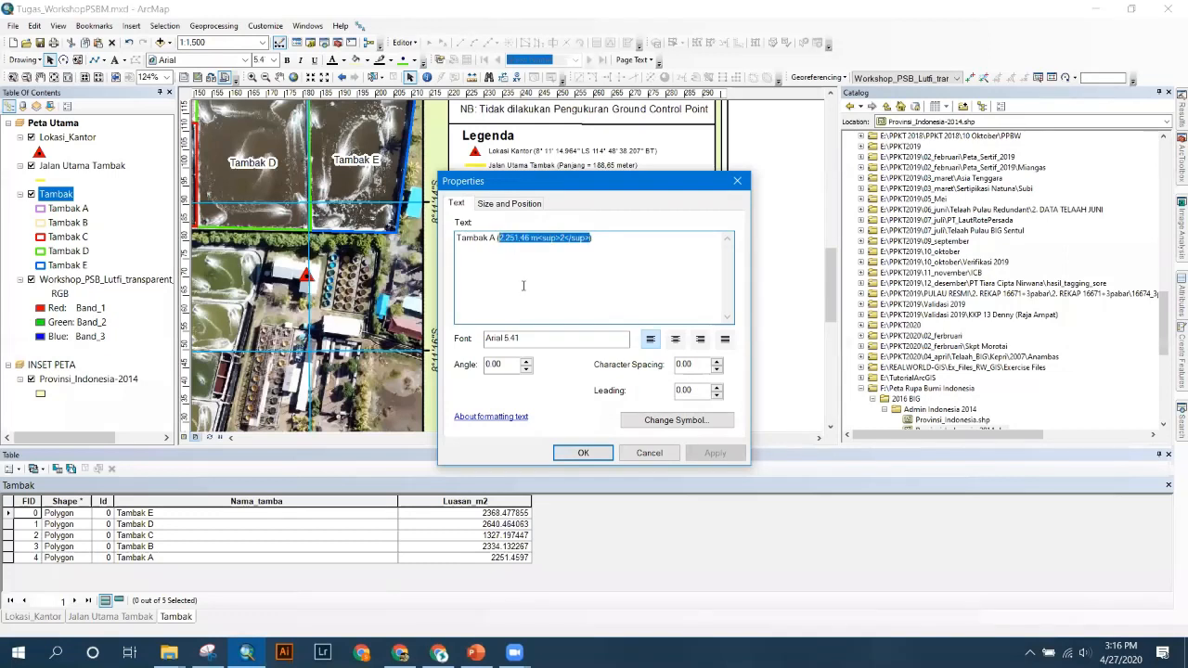
key(Escape)
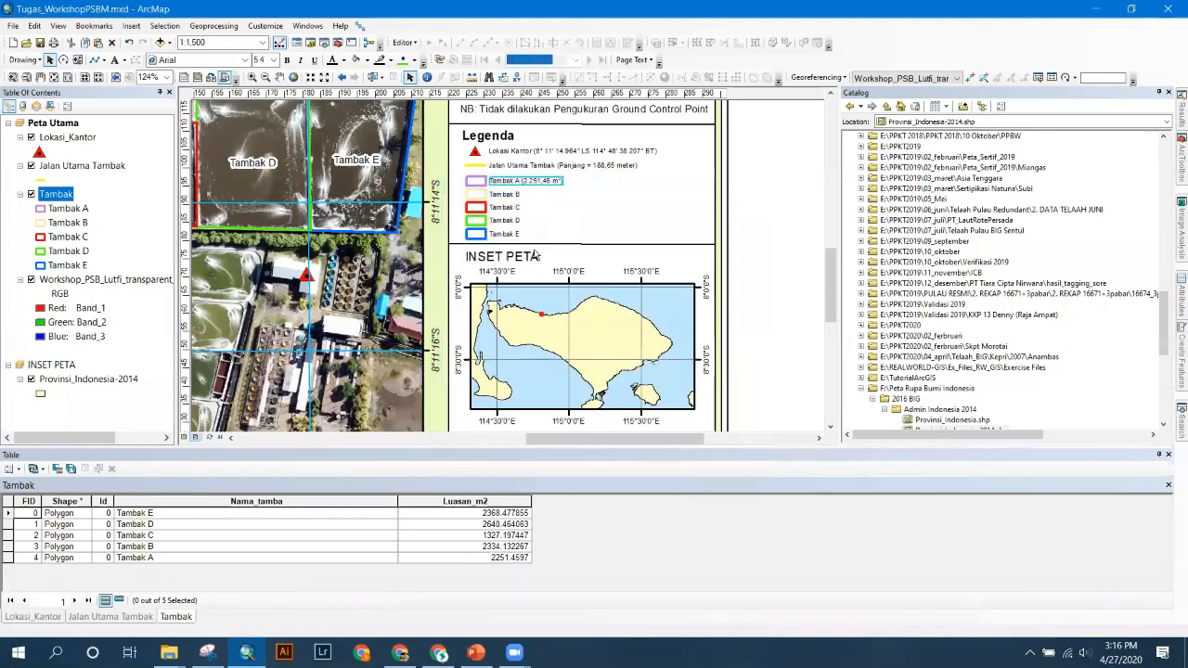
- Paste the copied area text into the Tambak B legend entry, change it to "(2.233,13 m<sup>2</sup>)", and apply it
double_click(514, 198)
click(509, 240)
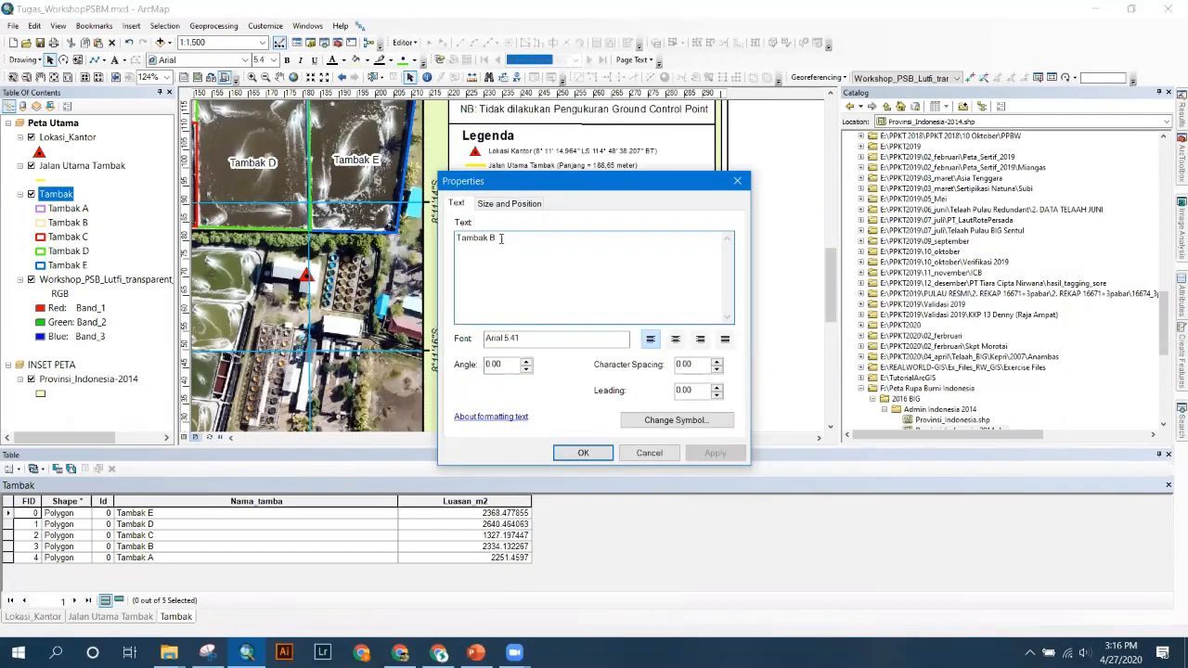
key(ctrl+v)
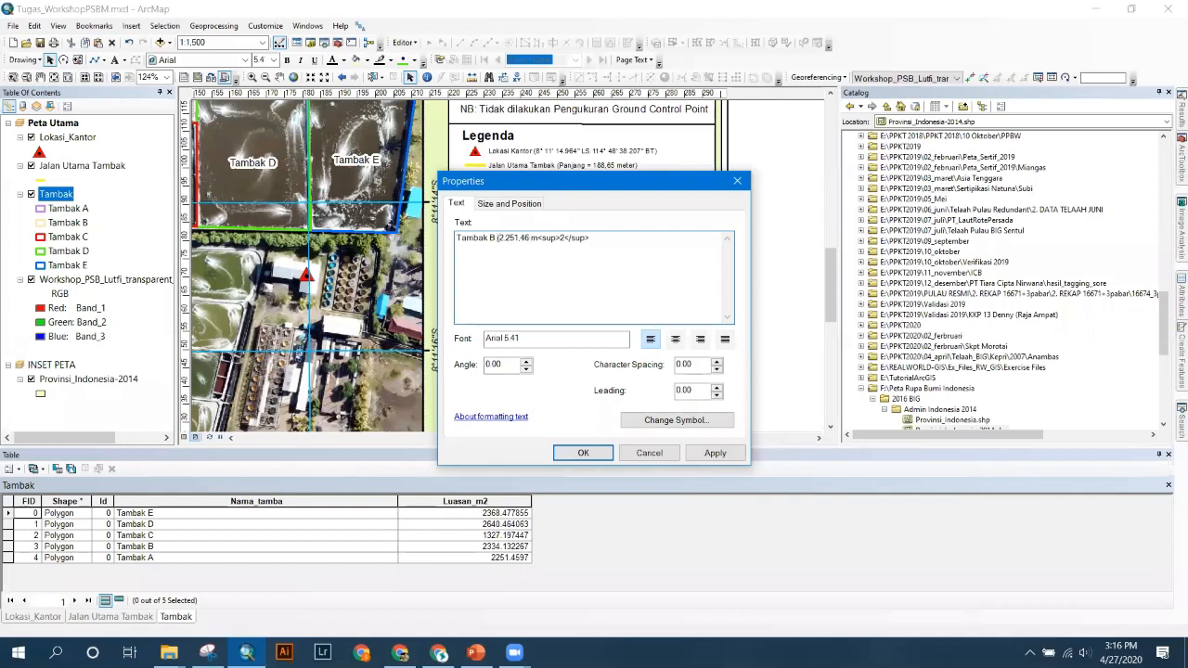
drag(530, 239, 505, 232)
text(.23)
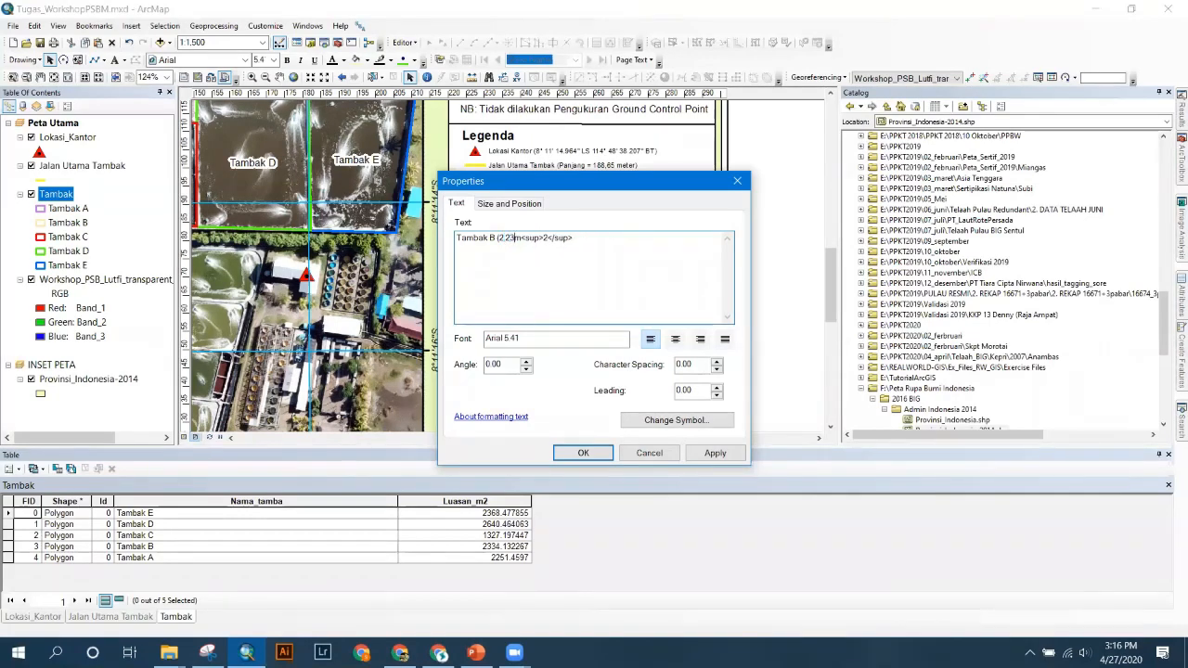
text(3)
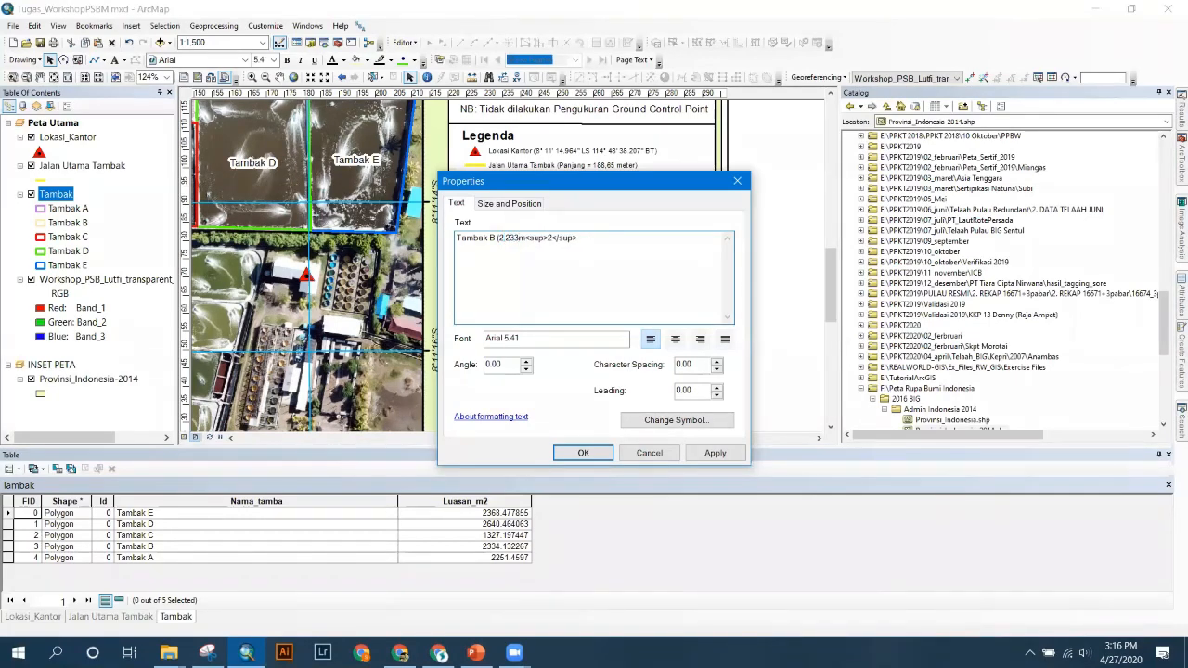
text(,13)
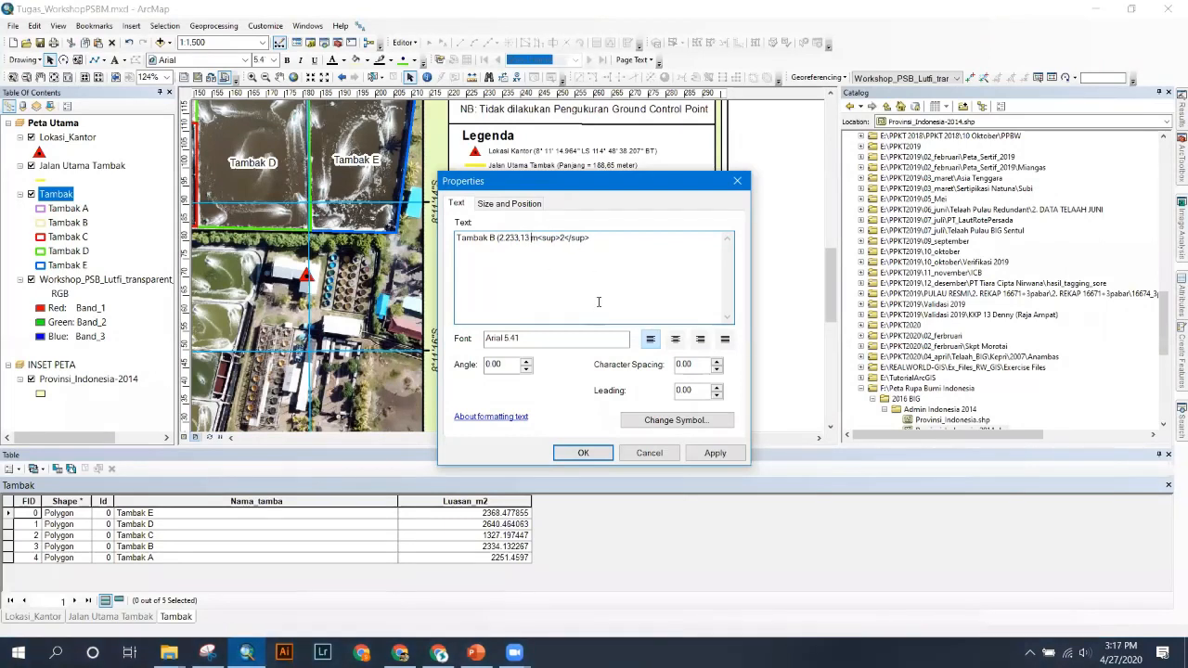
text( ))
click(702, 452)
click(595, 453)
- Append the copied area text to the Tambak C legend entry, edit it to "(1.327,19 m<sup>2</sup>)", and apply it
double_click(515, 207)
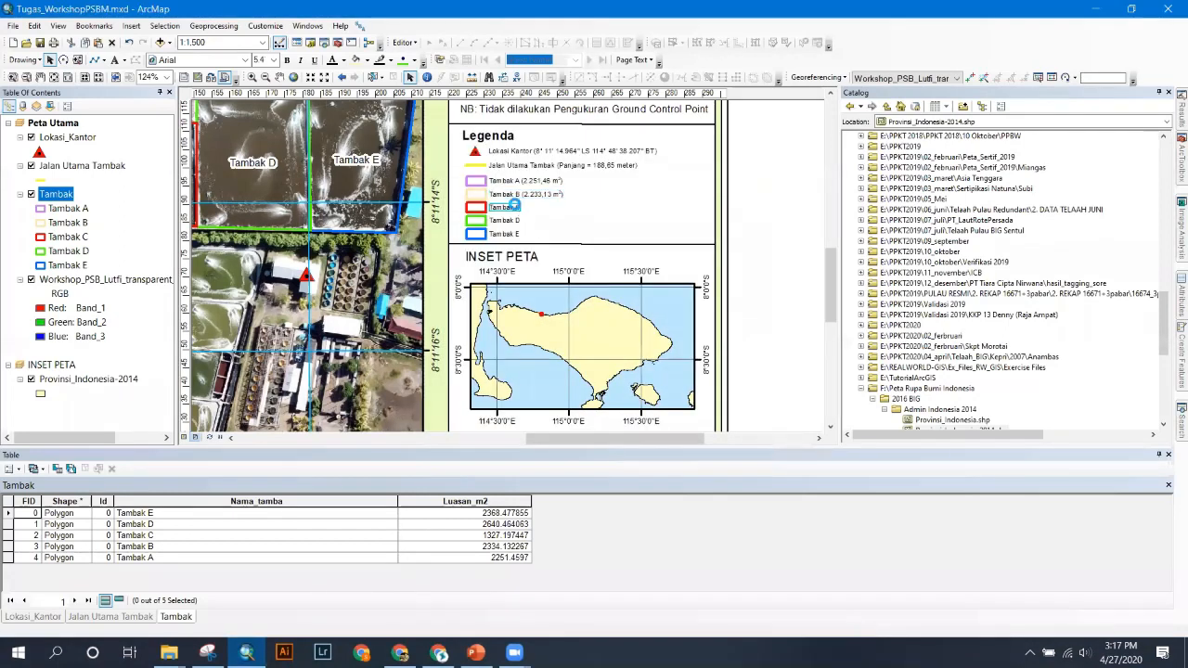
key(End)
text(()
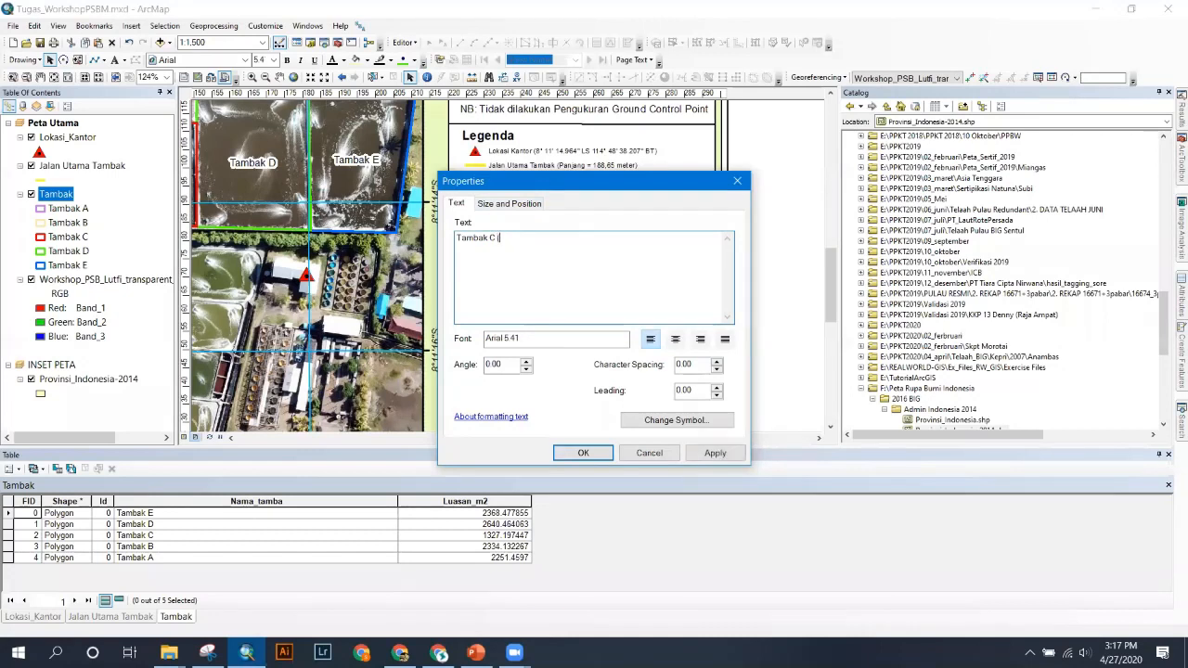
key(ctrl+v)
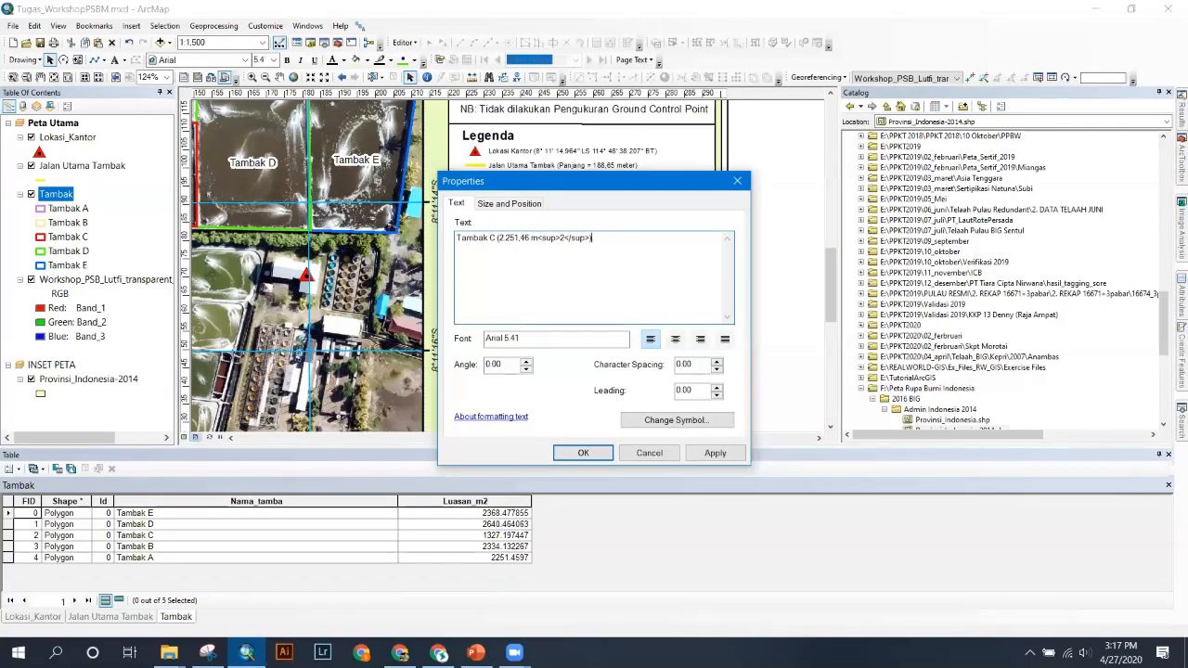
click(531, 238)
drag(528, 239, 509, 237)
text(1,327 ,19)
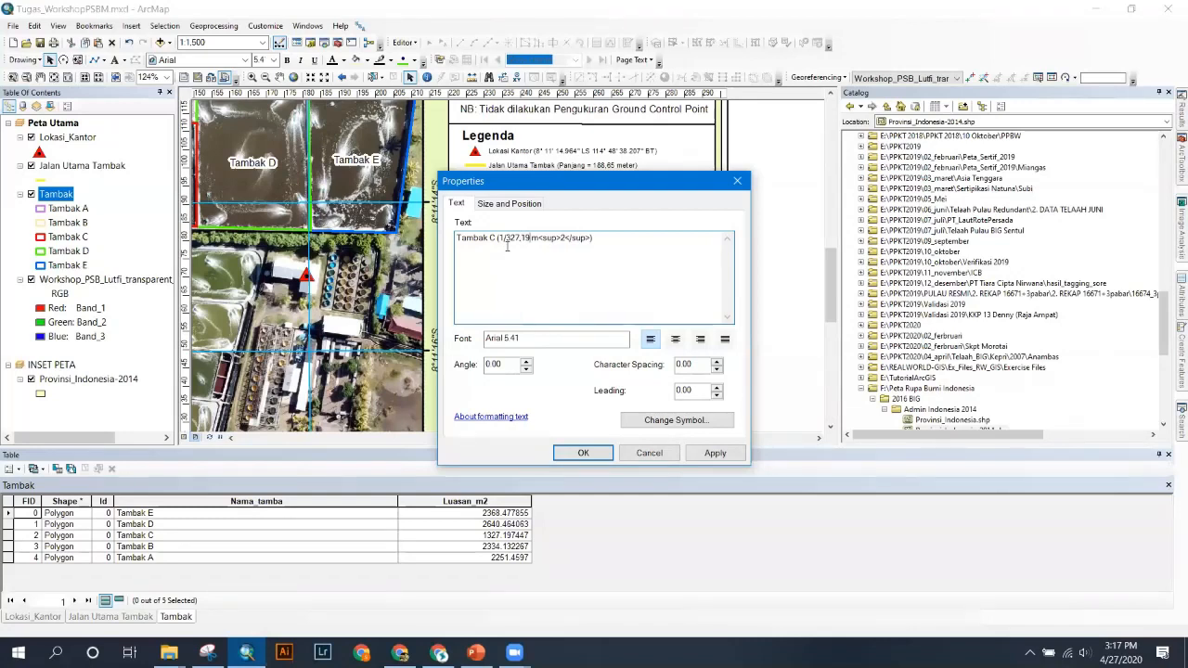
key(BackSpace)
text(,)
click(709, 452)
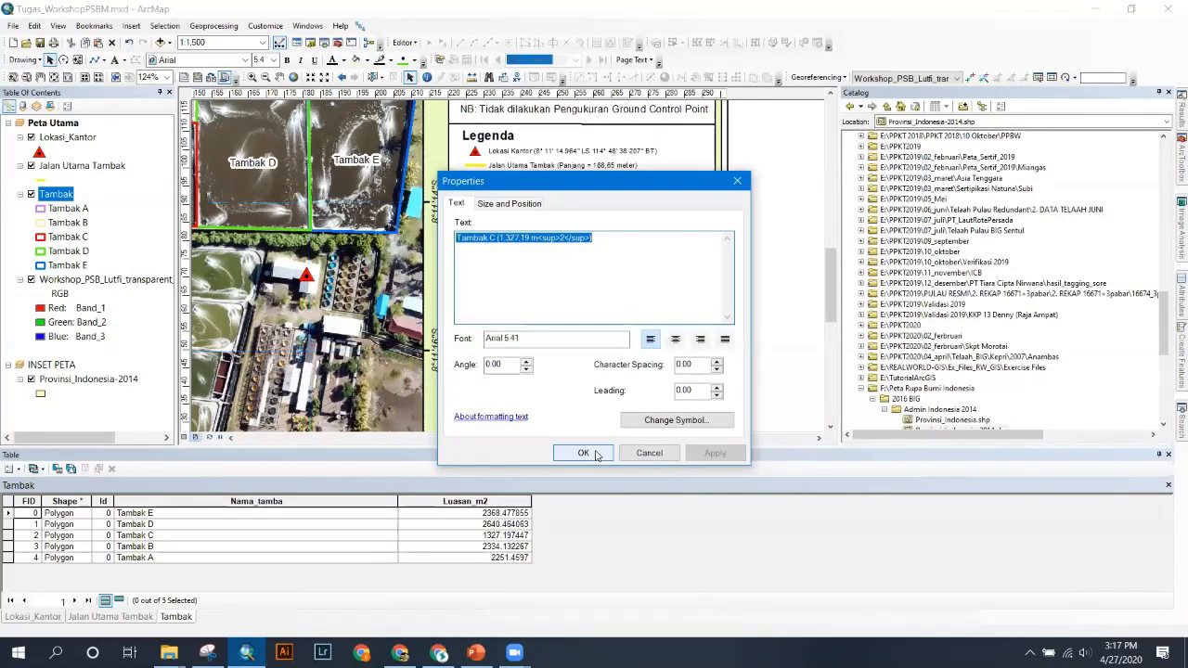
click(584, 453)
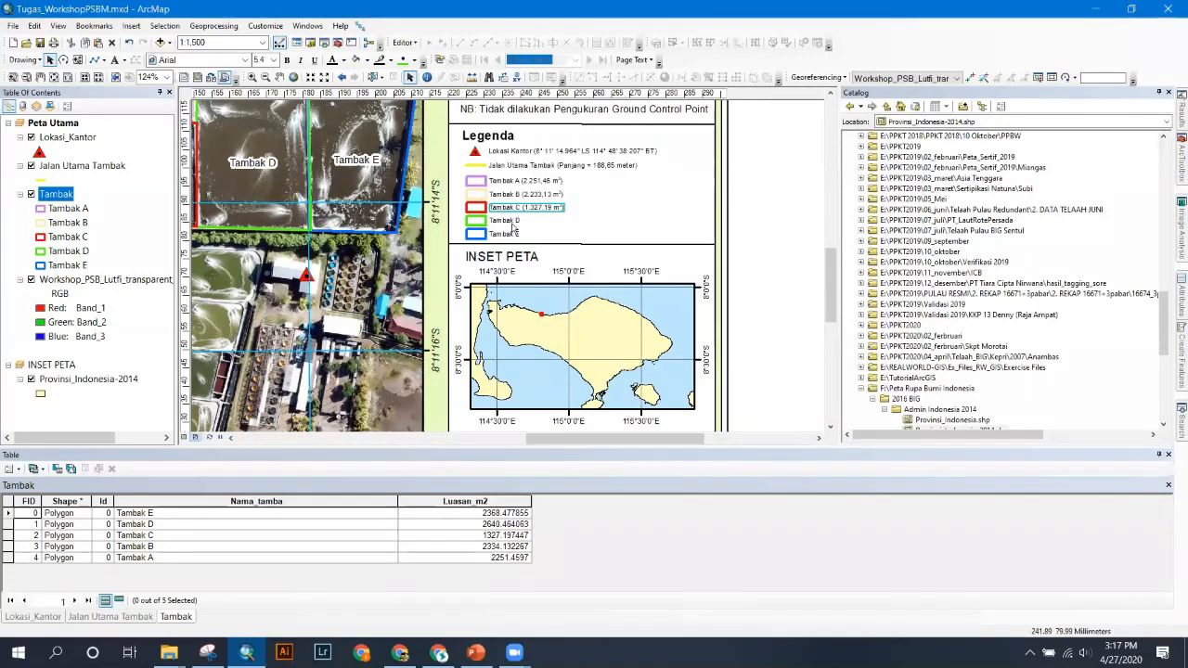
- Append the copied area text to the Tambak D legend entry with the area set to 2.640,46, and apply it
double_click(509, 220)
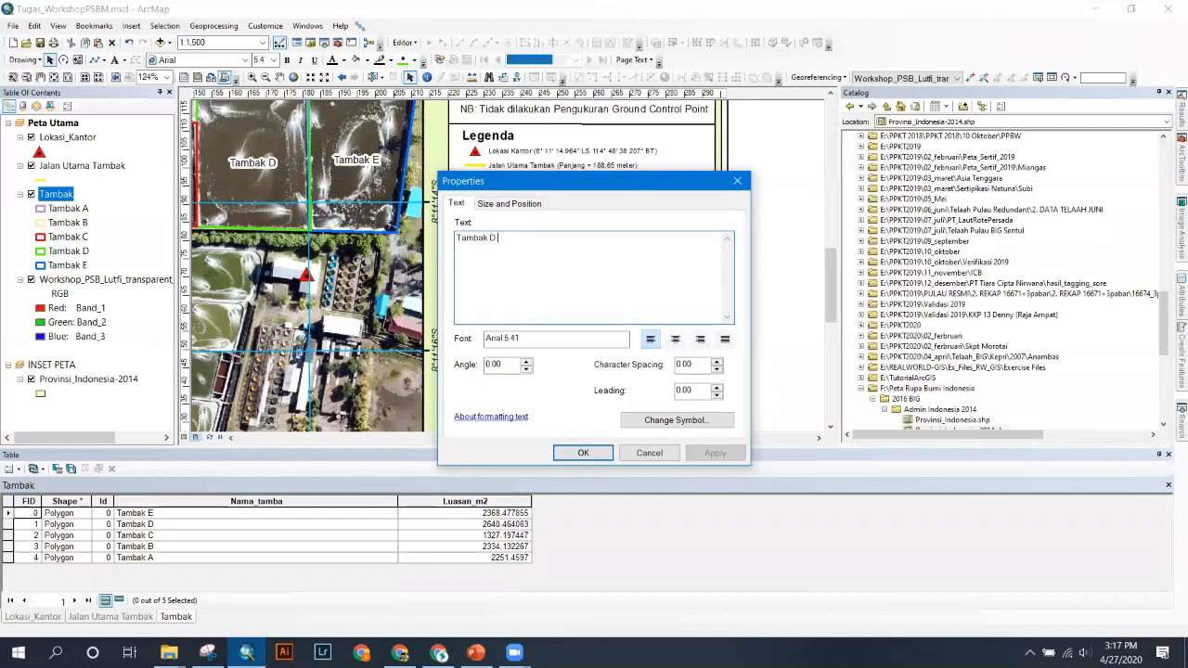
text(()
key(ctrl+v)
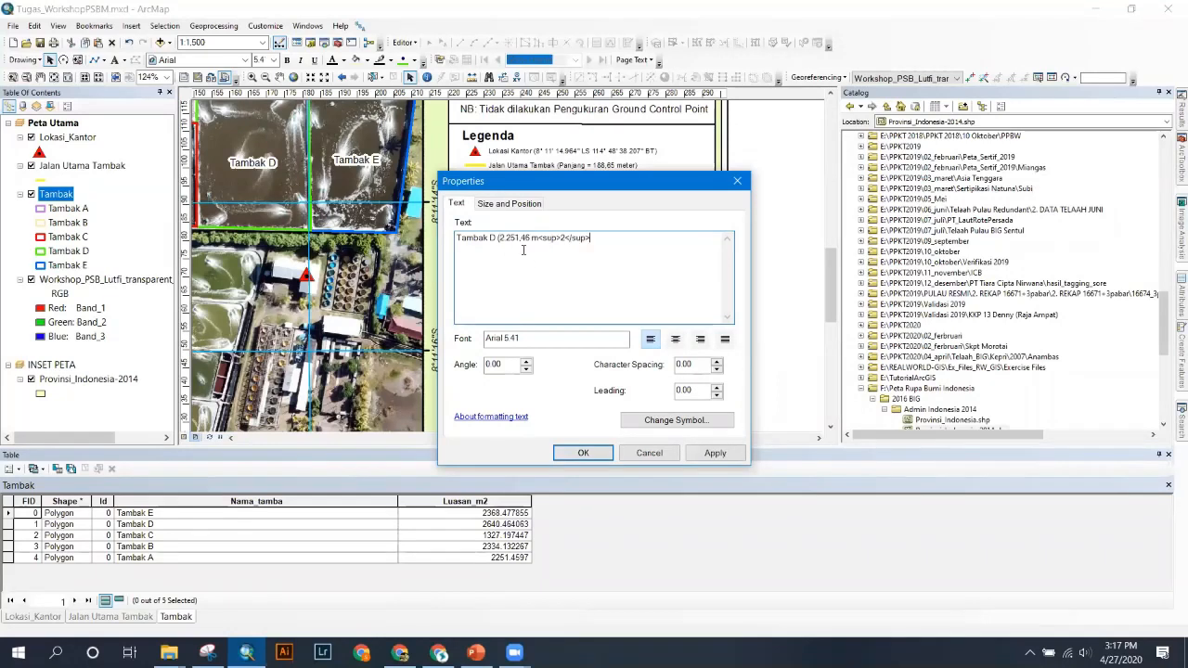
text())
drag(531, 237, 500, 238)
text(2.640)
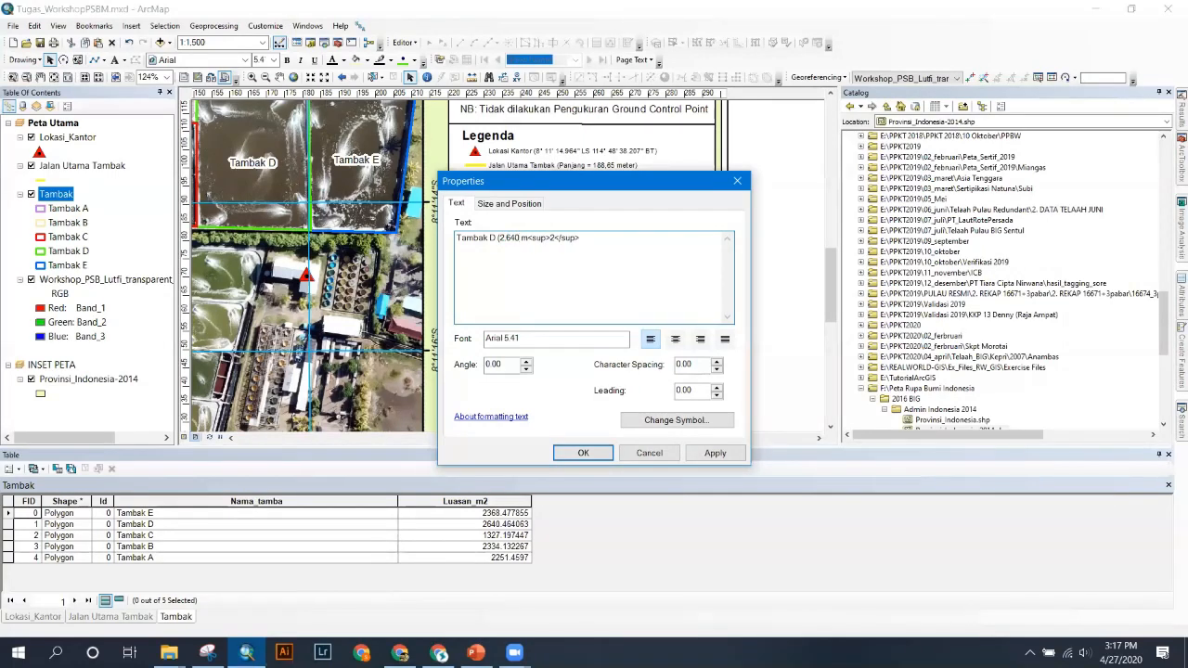
text(,46)
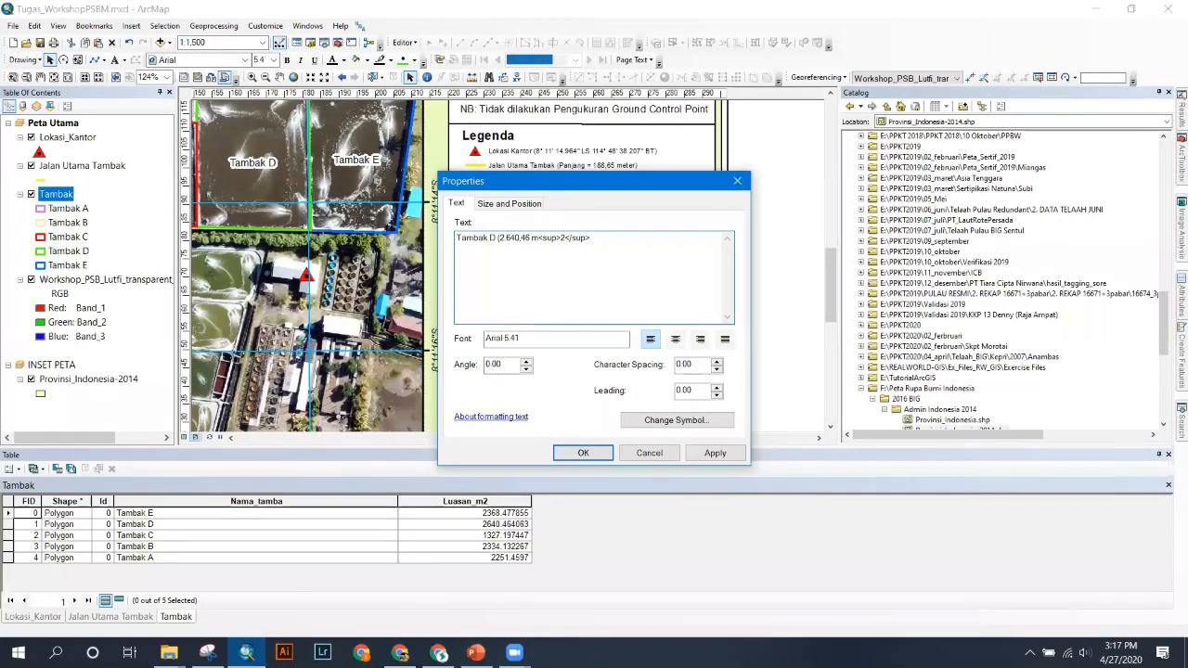
text())
key(BackSpace)
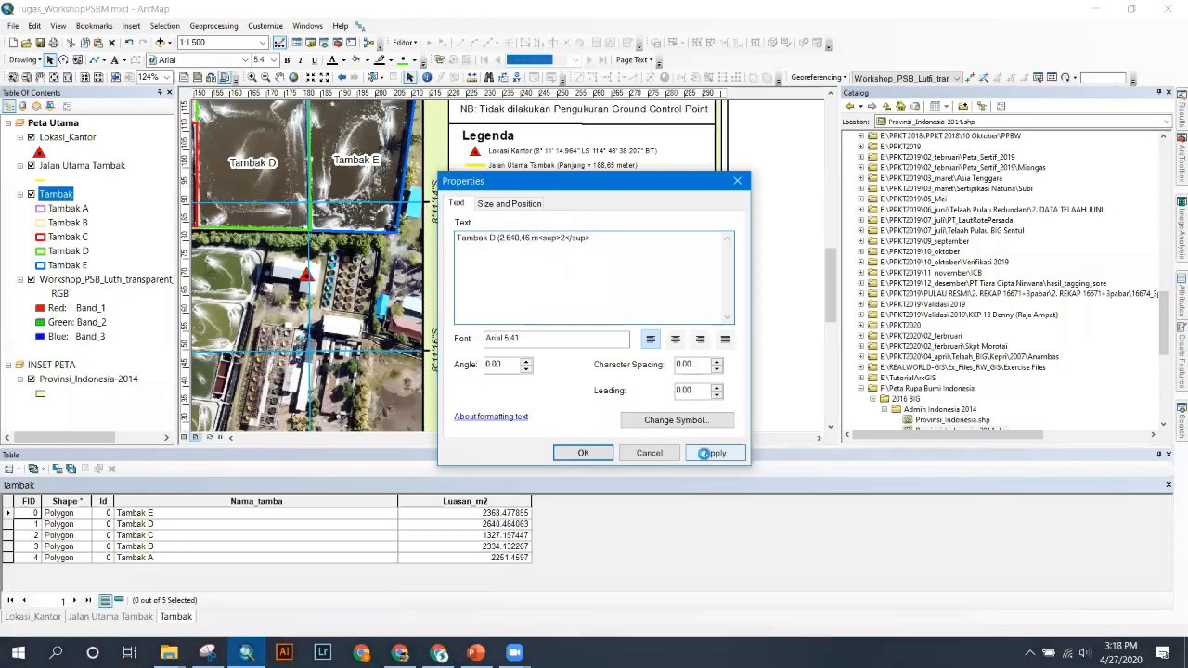
click(710, 452)
click(583, 451)
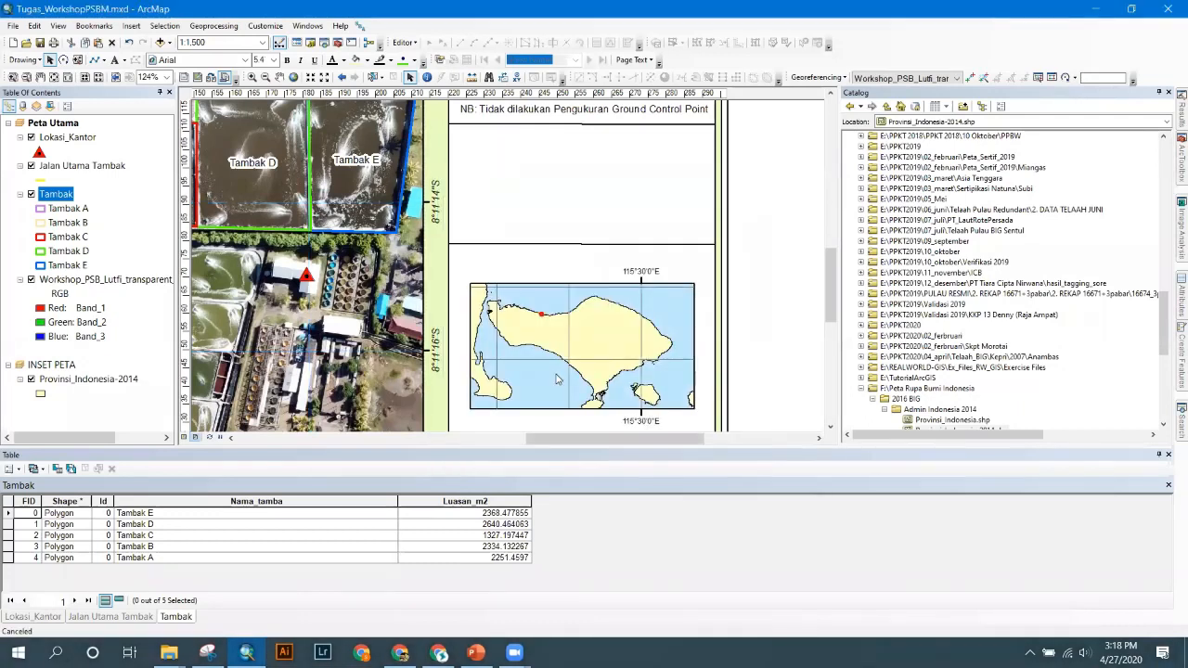
- Append the copied area text to the Tambak E legend entry with the area set to 2.368,47, and apply it
double_click(519, 235)
key(Right)
text(2.251.46 m<sup>2</sup>)
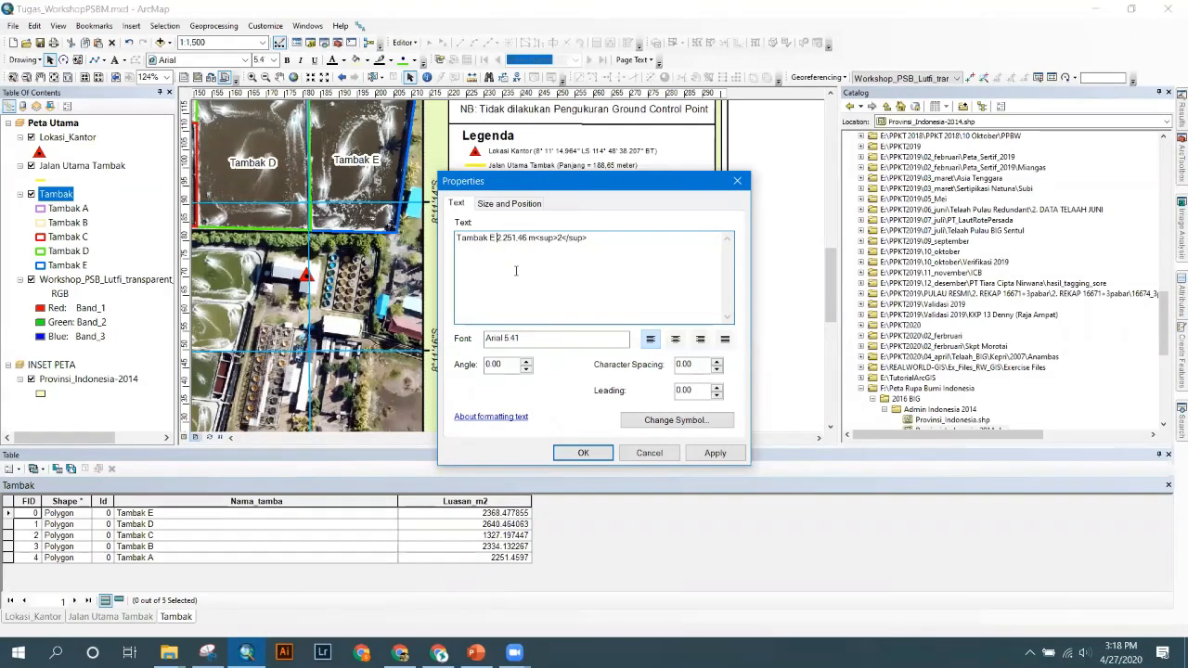
drag(529, 237, 501, 237)
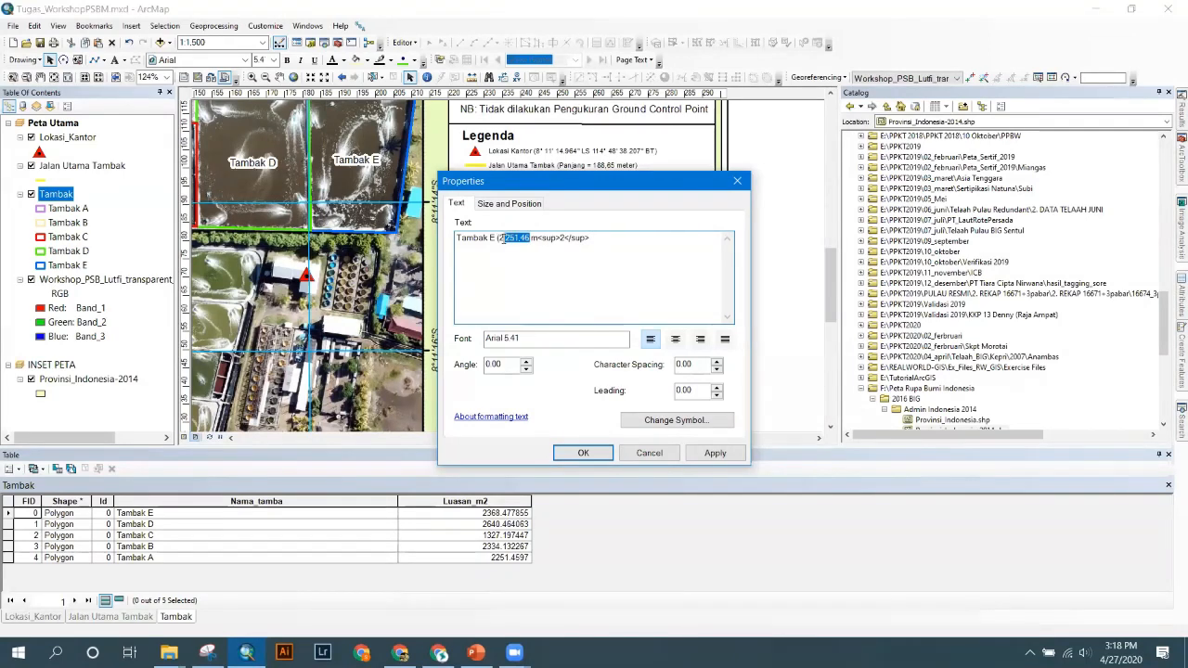
text(.3)
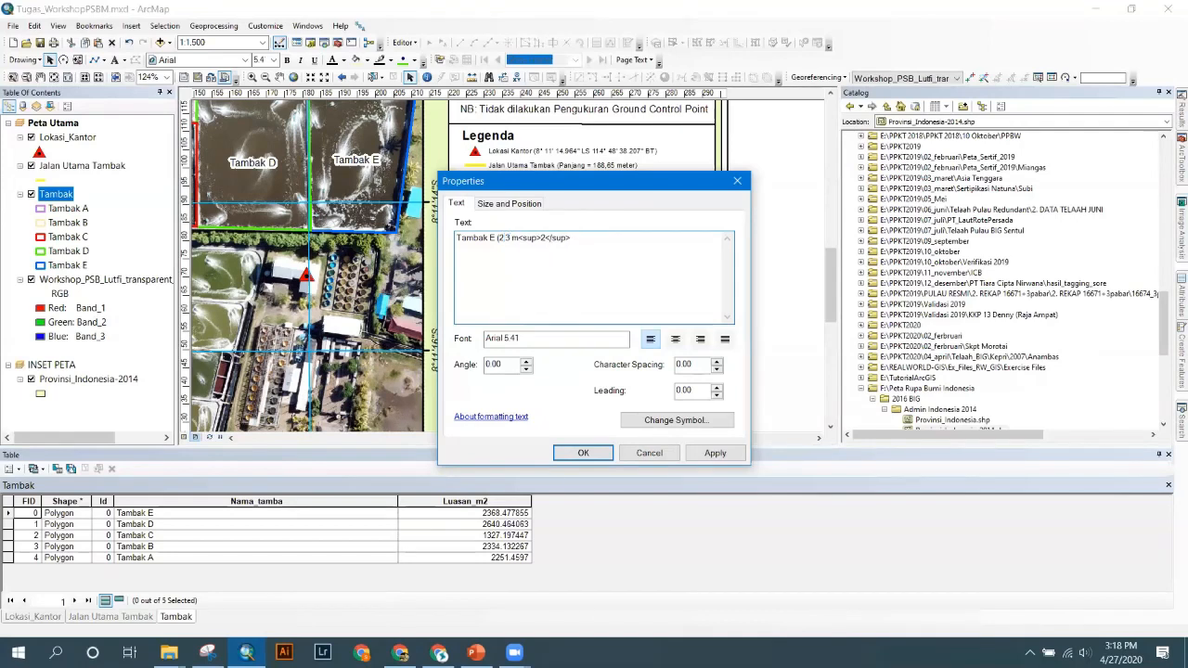
text(68, 47)
key(Delete)
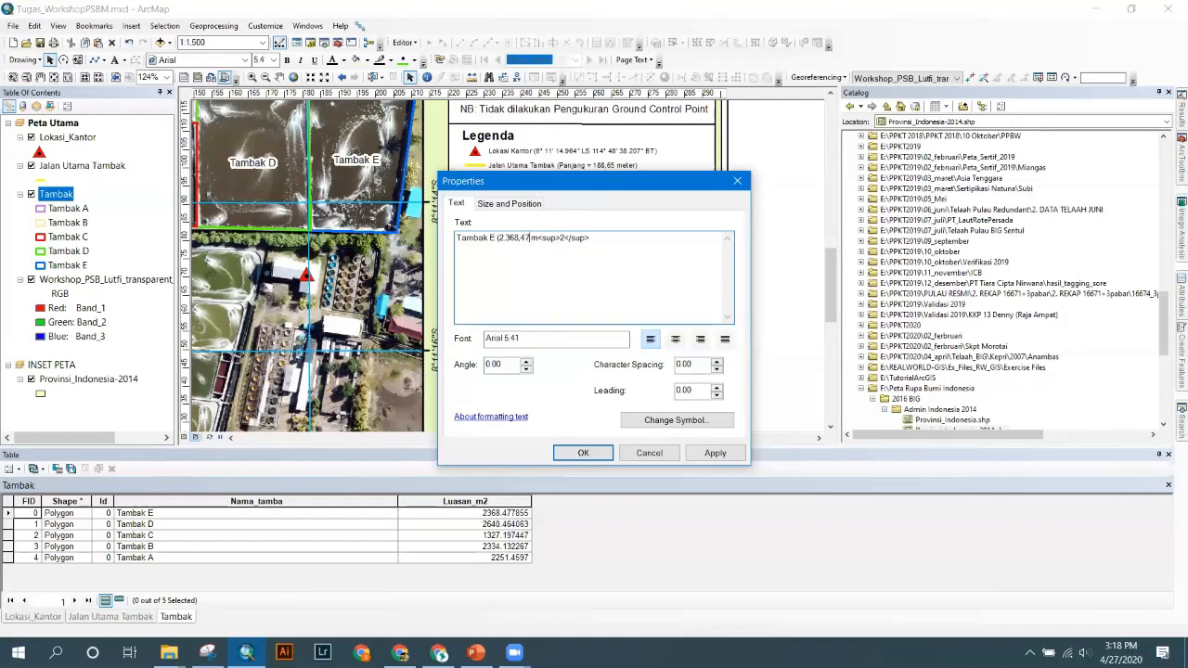
click(705, 453)
click(582, 453)
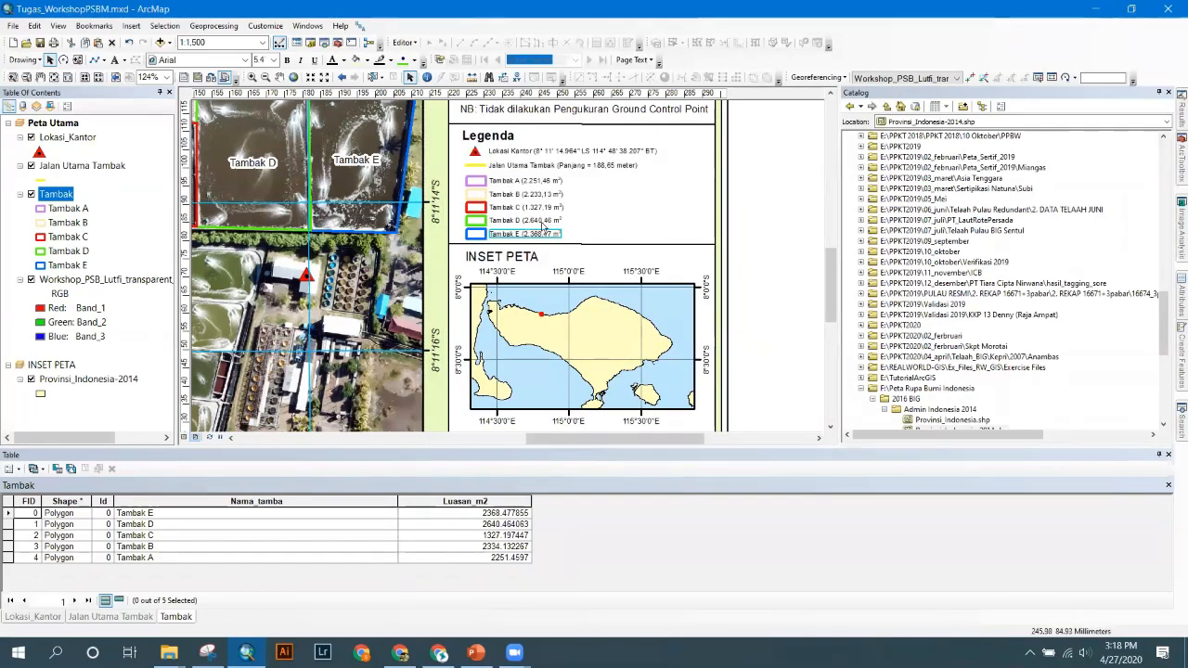
- Add the missing closing parenthesis at the end of both the Tambak D and Tambak E legend texts
double_click(541, 221)
click(604, 243)
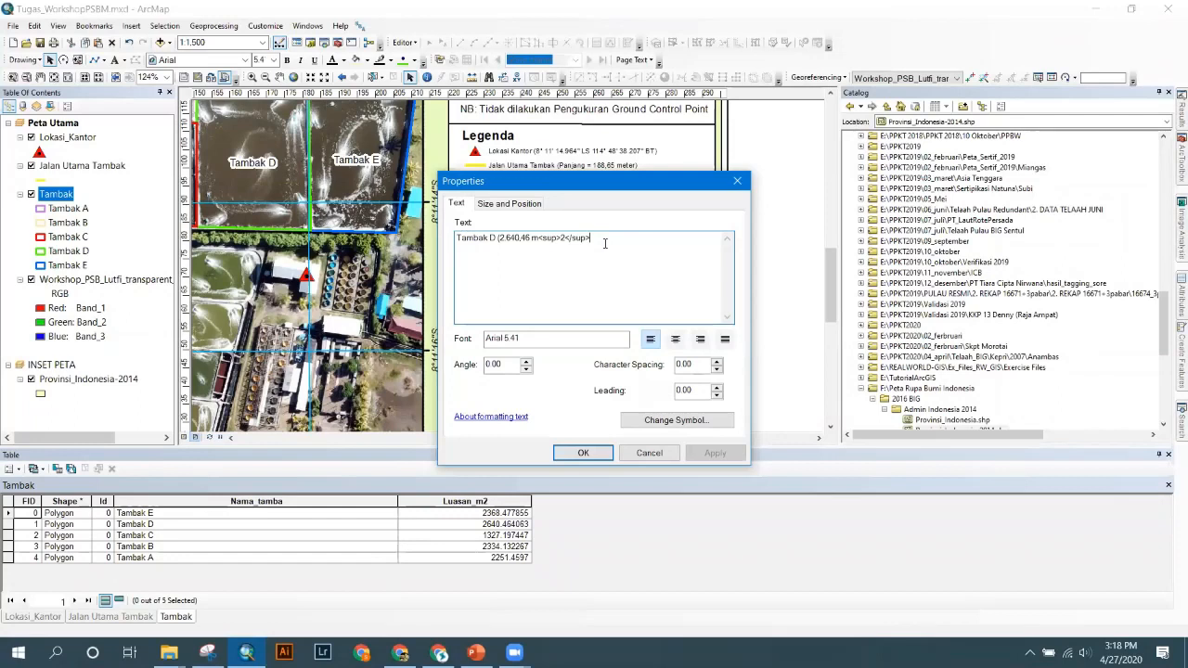
text())
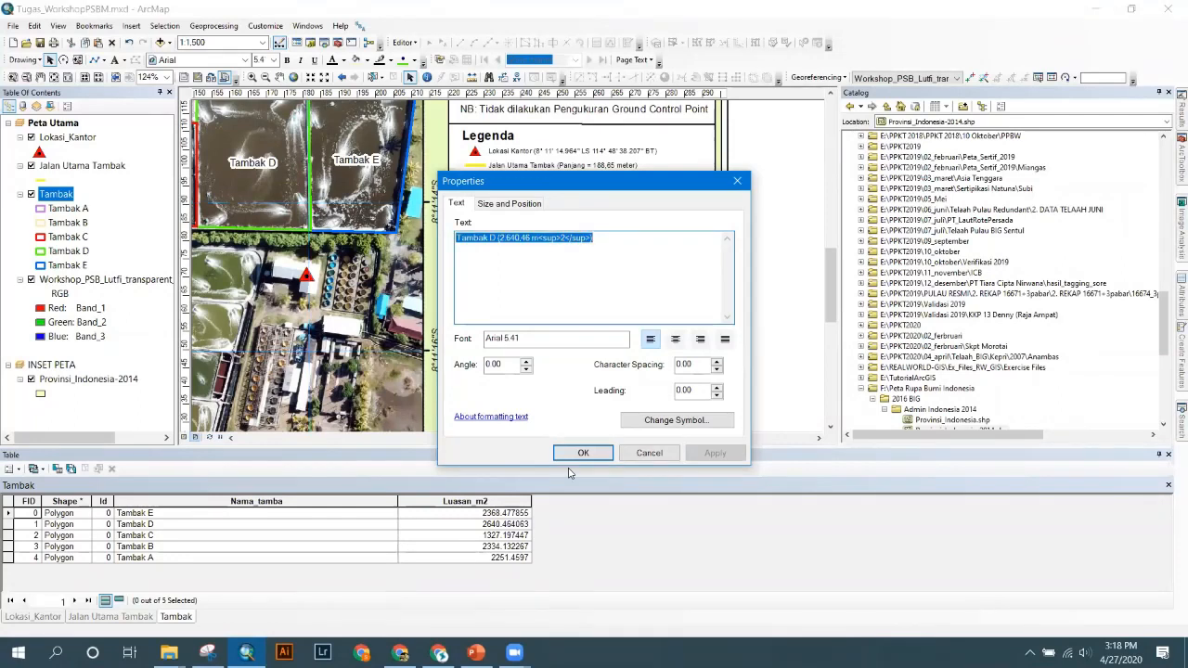
key(Return)
double_click(546, 237)
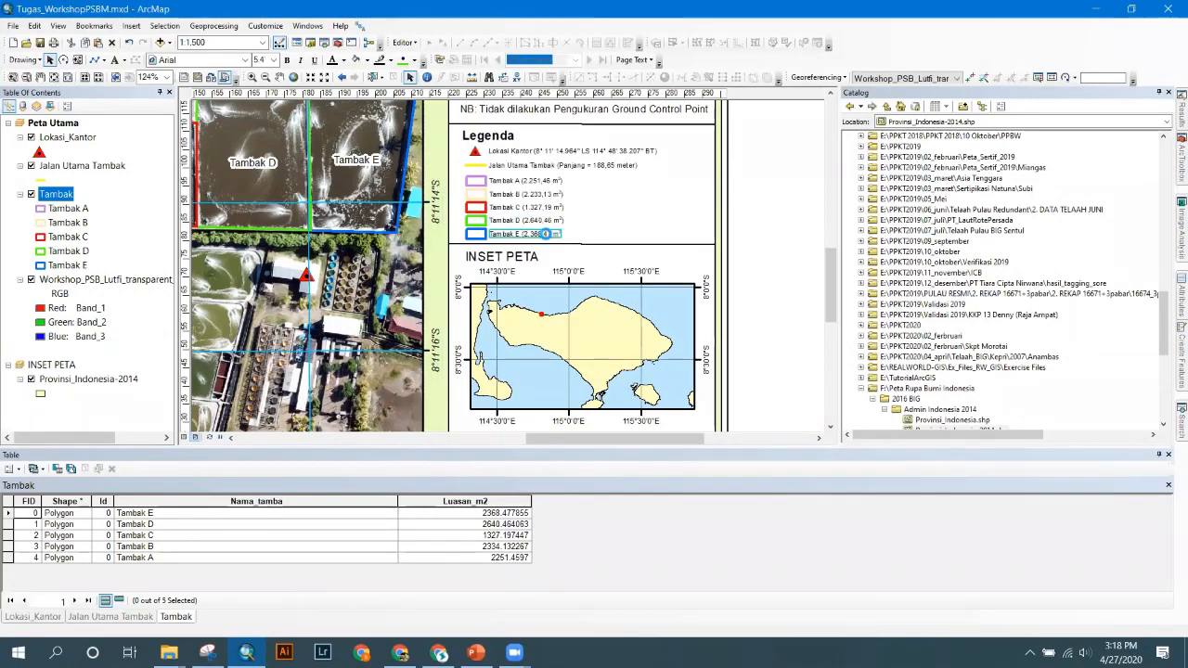
click(596, 239)
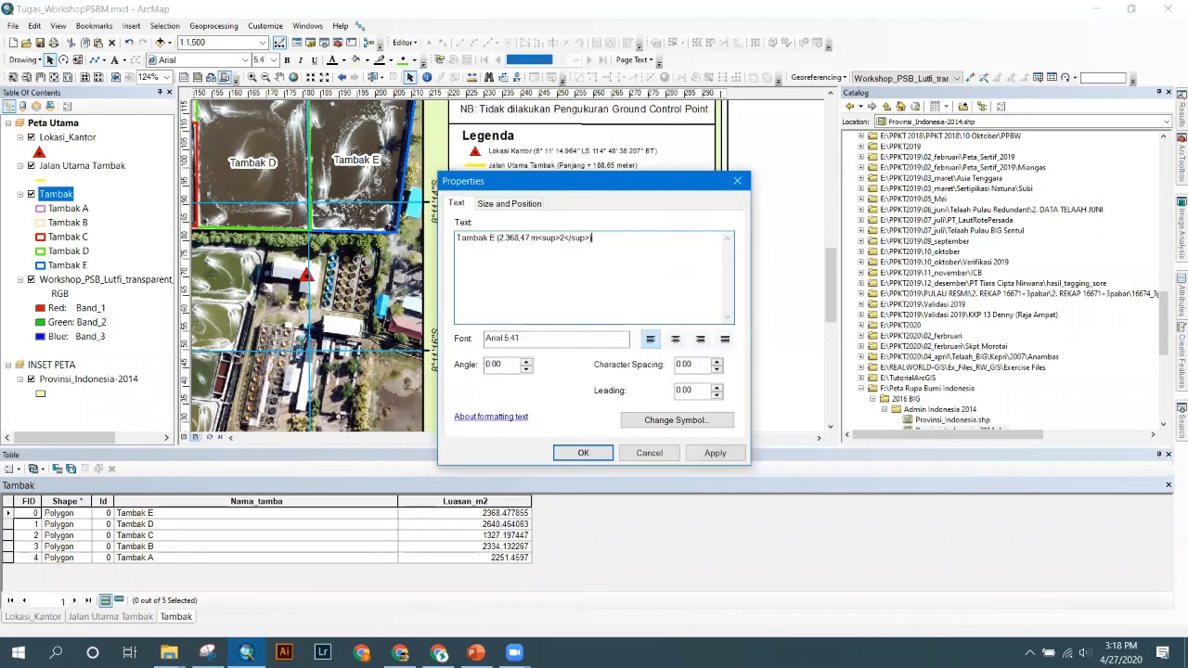
click(591, 452)
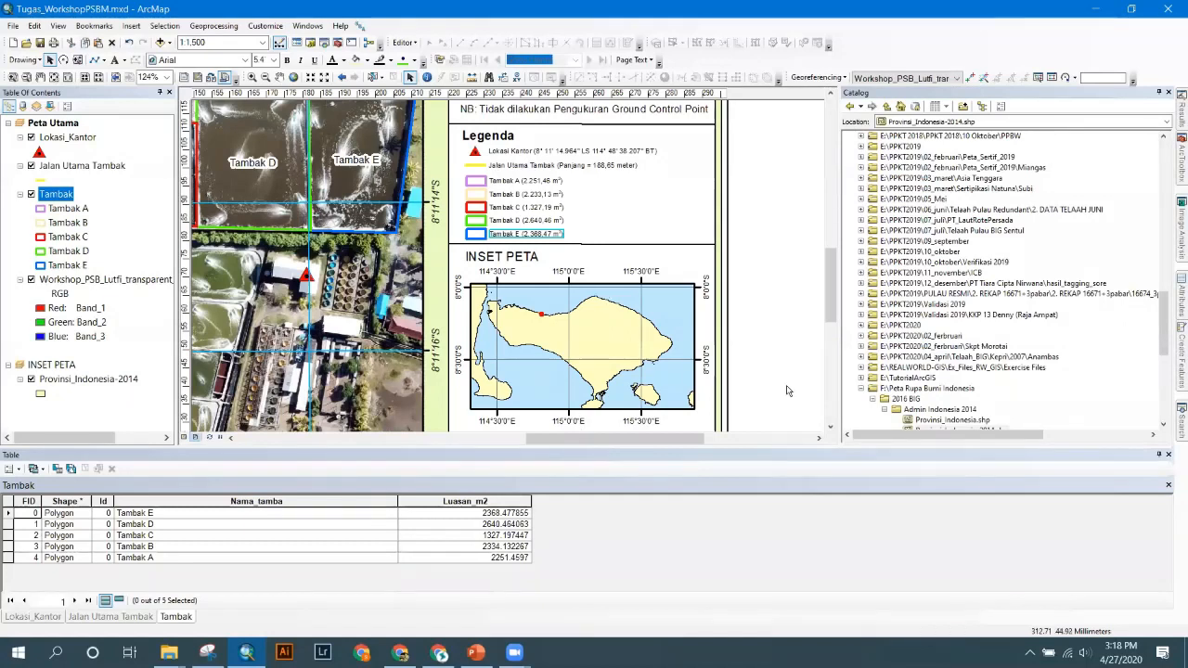
drag(829, 289, 829, 313)
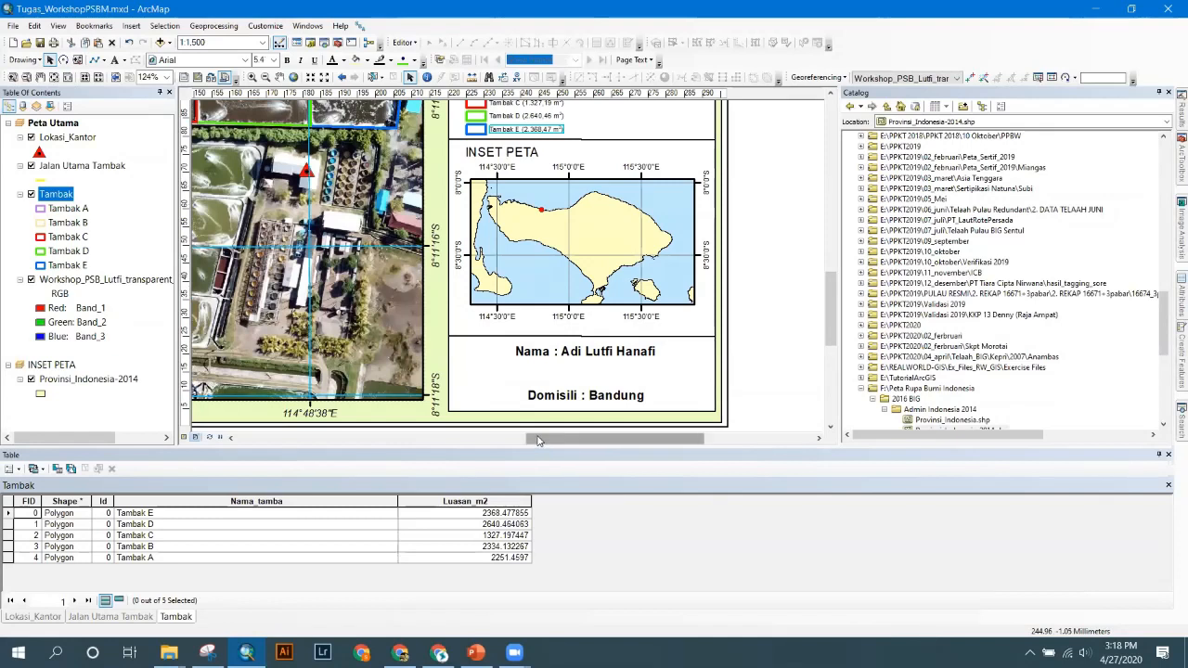
drag(538, 440, 519, 439)
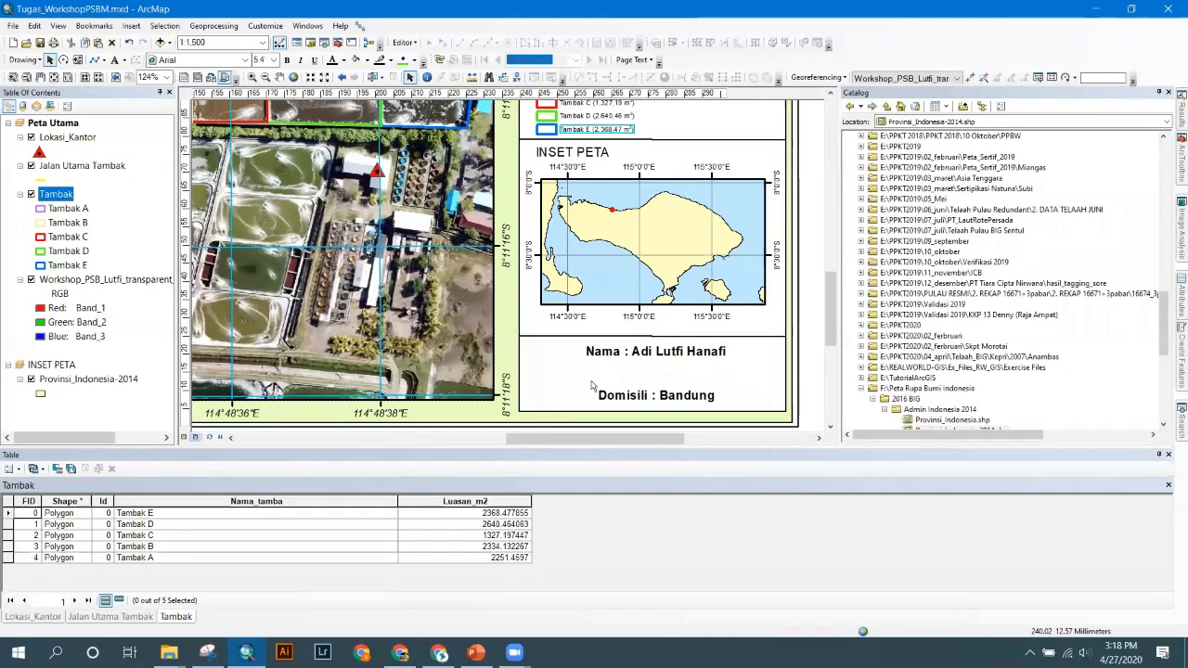
scroll(593, 386, down, 2)
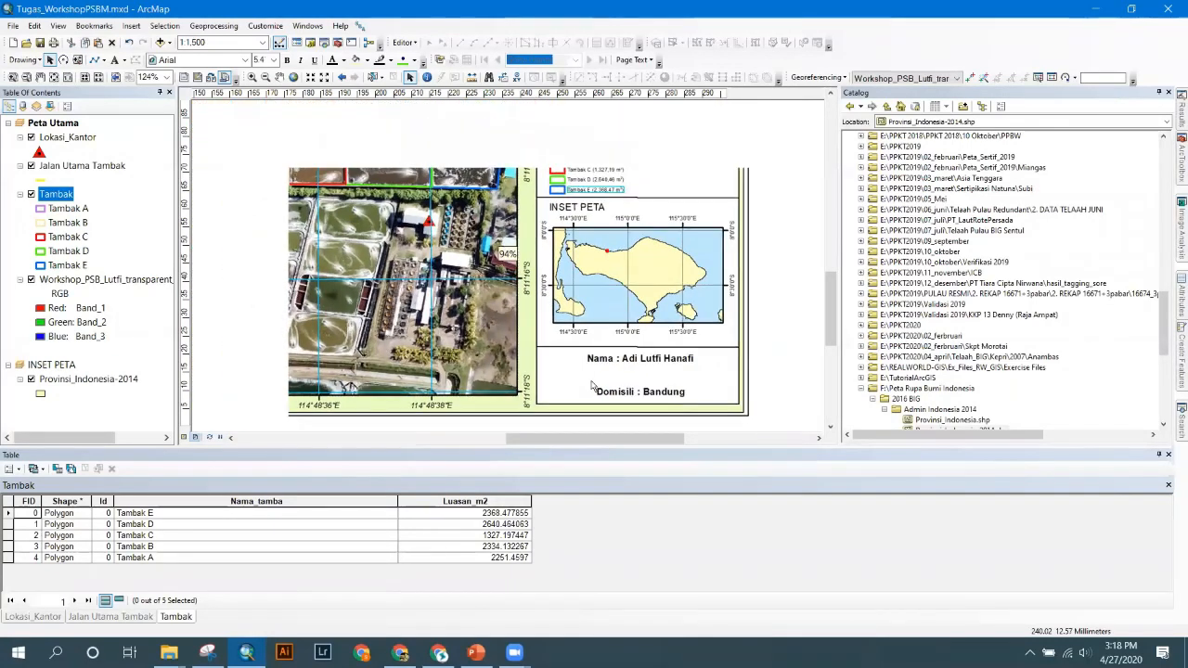
drag(827, 278, 831, 247)
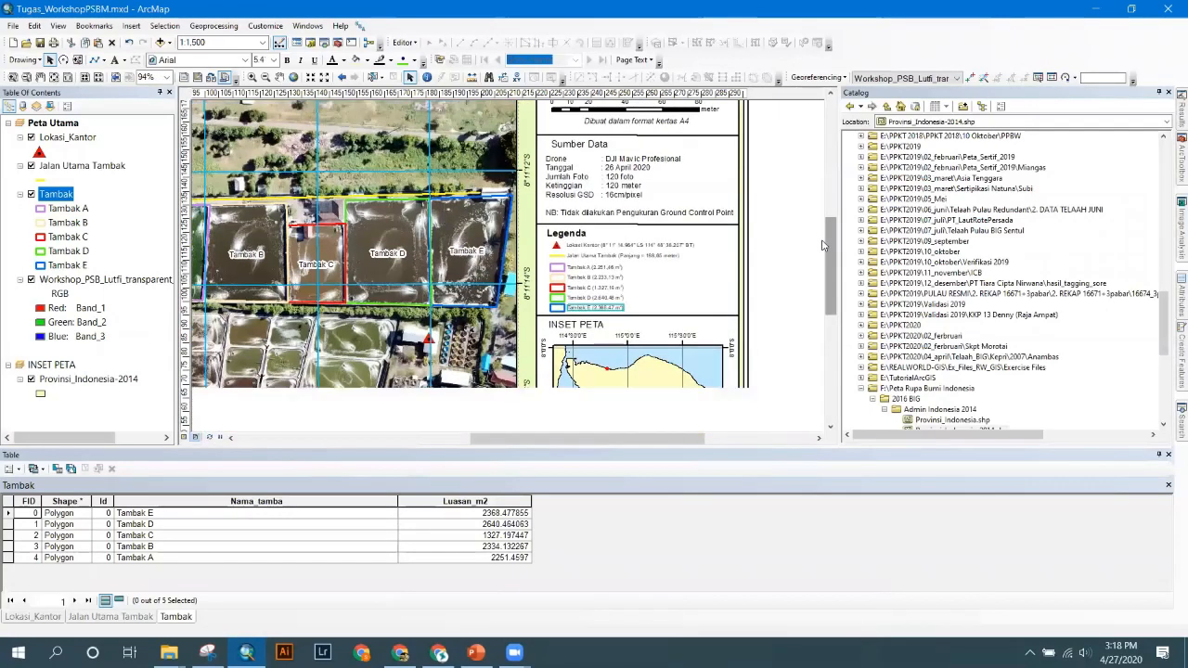
scroll(809, 247, down, 1)
scroll(753, 256, down, 2)
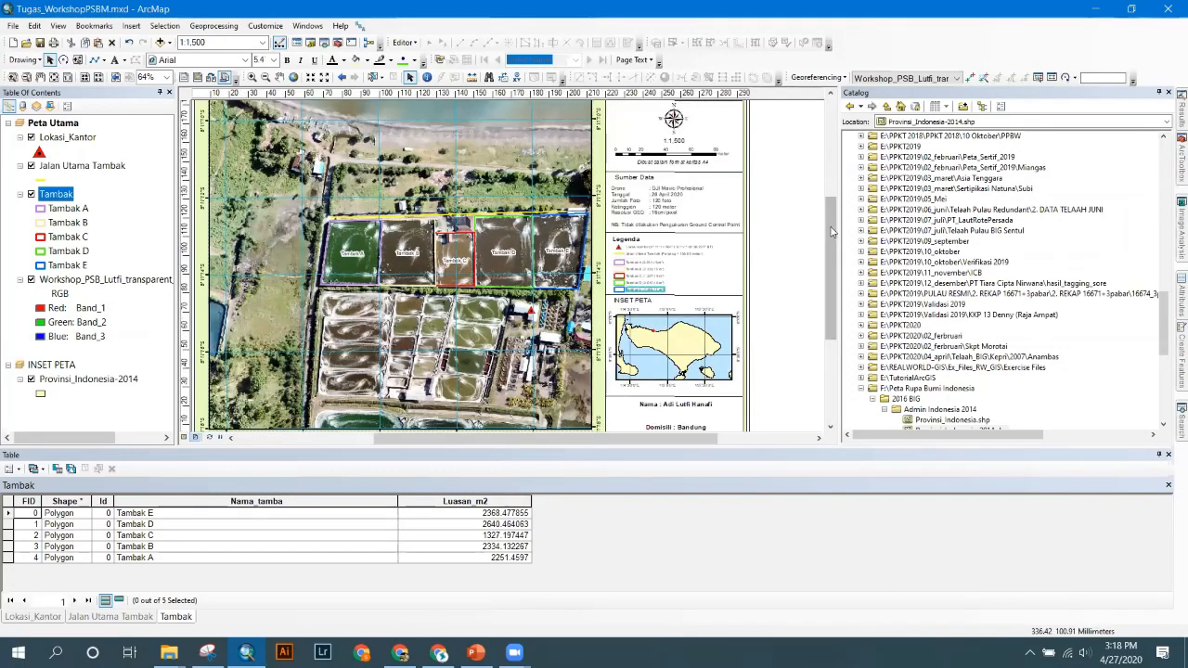
scroll(831, 231, up, 1)
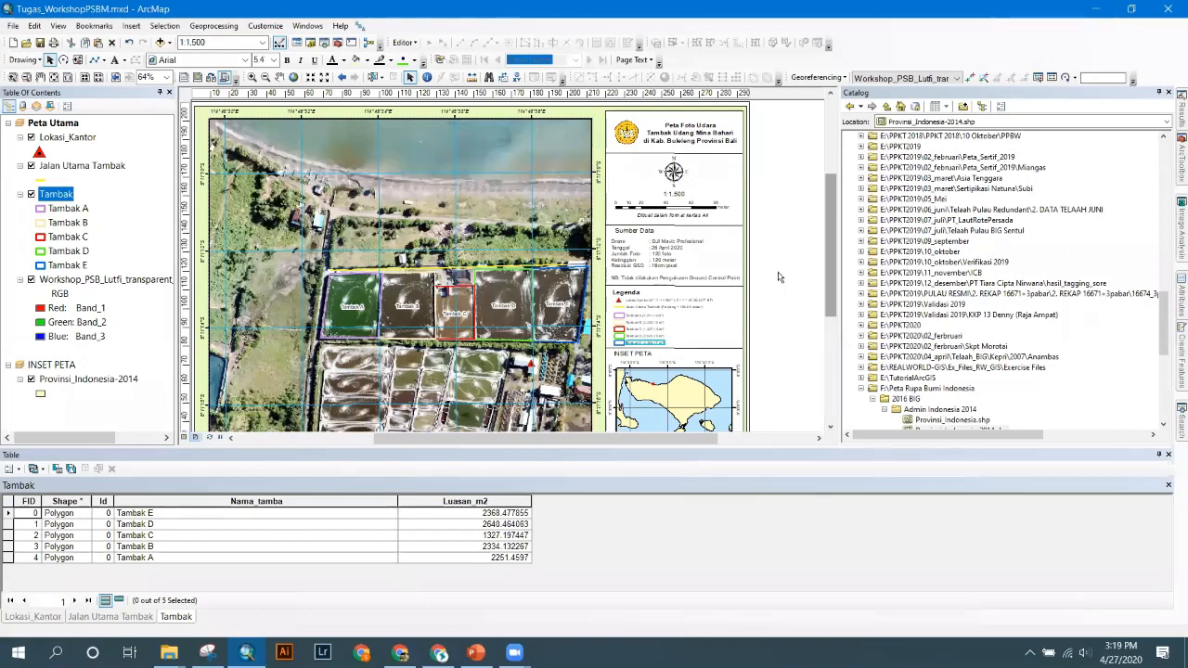
- Switch to File Explorer and look through the shapefile project folder for the road, office and pond layer files
click(169, 652)
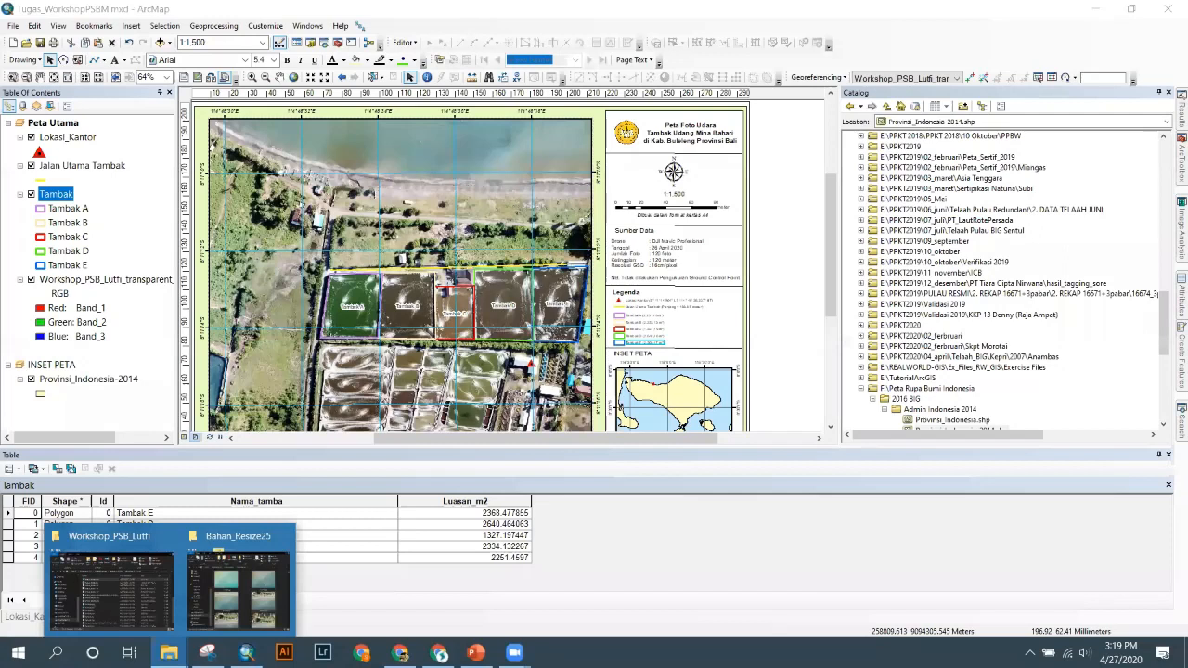
mouse_move(131, 586)
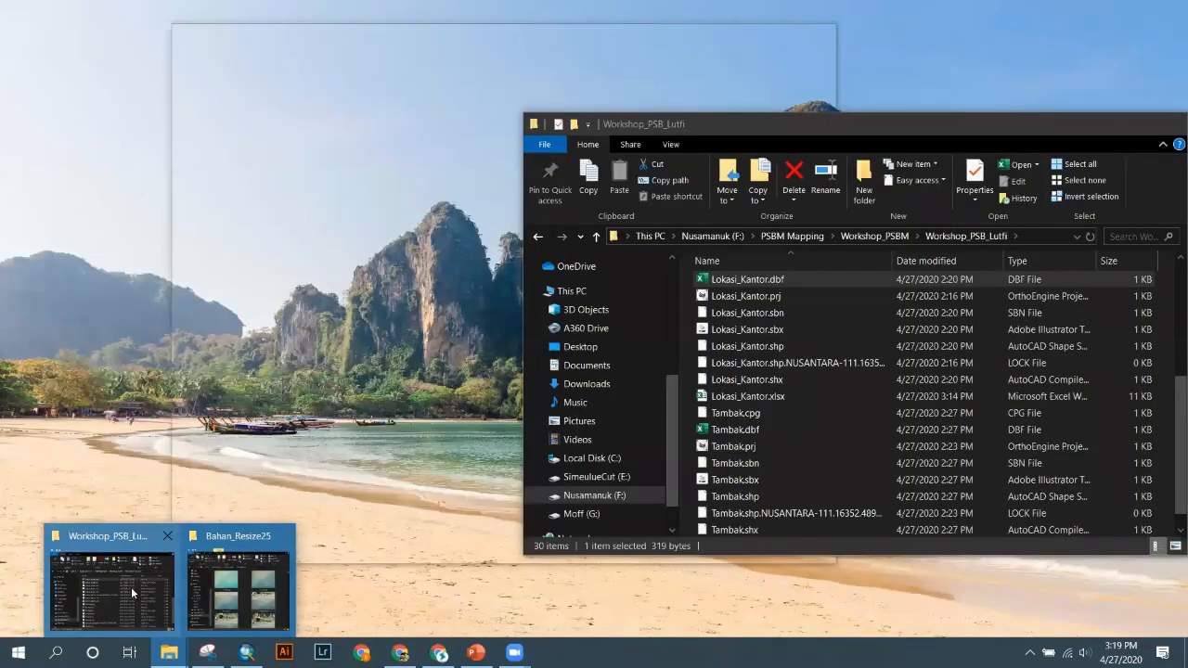
click(130, 587)
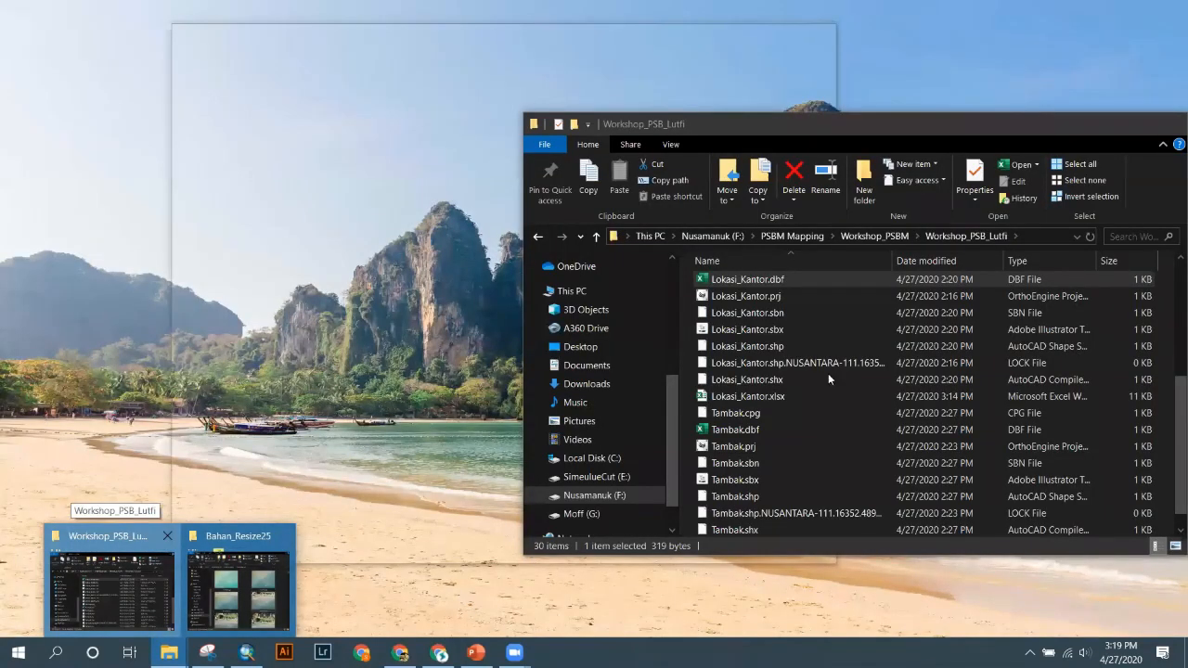
scroll(828, 373, up, 4)
scroll(816, 340, down, 1)
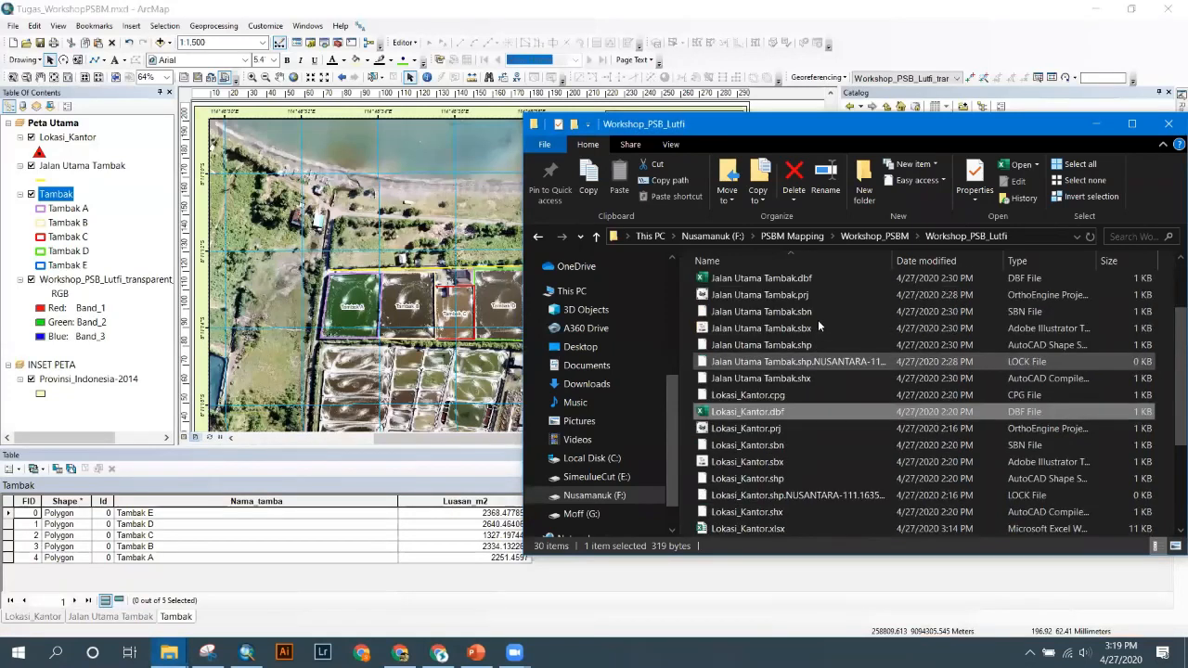
scroll(818, 325, down, 3)
scroll(817, 325, up, 2)
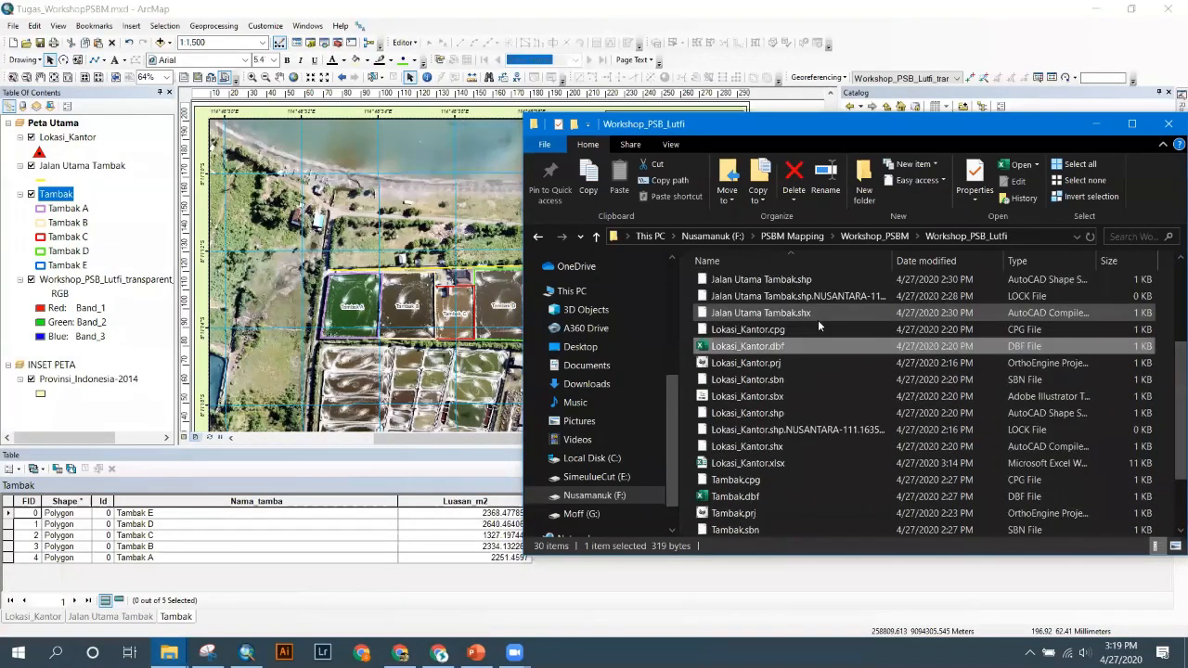
scroll(817, 319, up, 2)
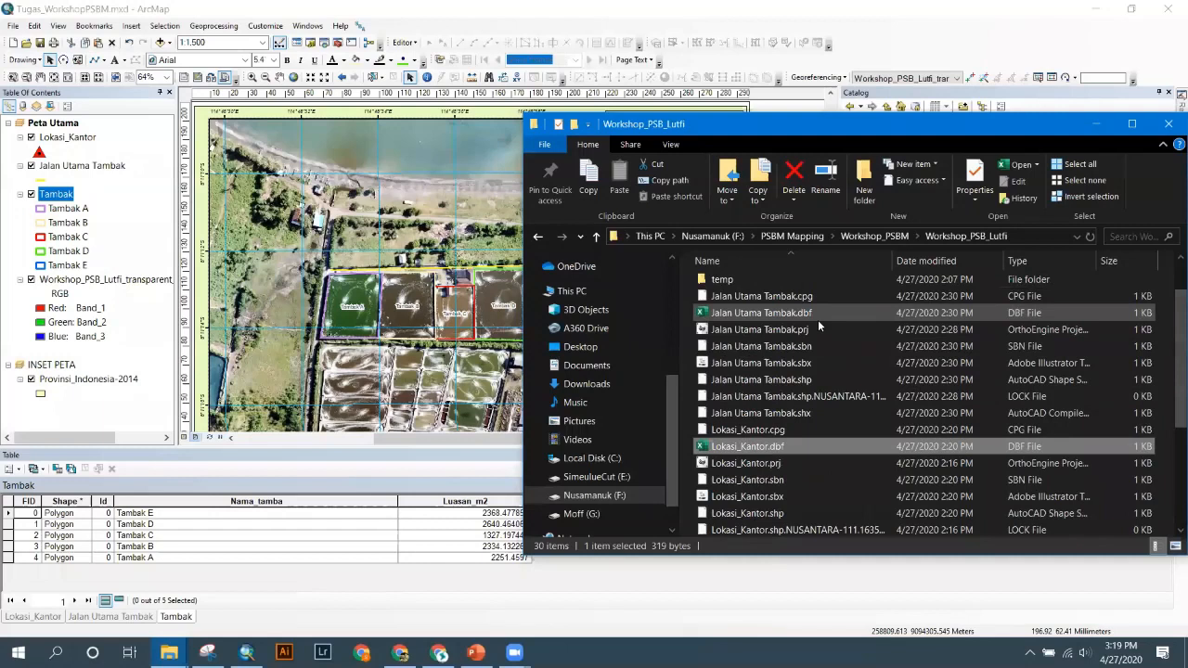
scroll(818, 319, up, 1)
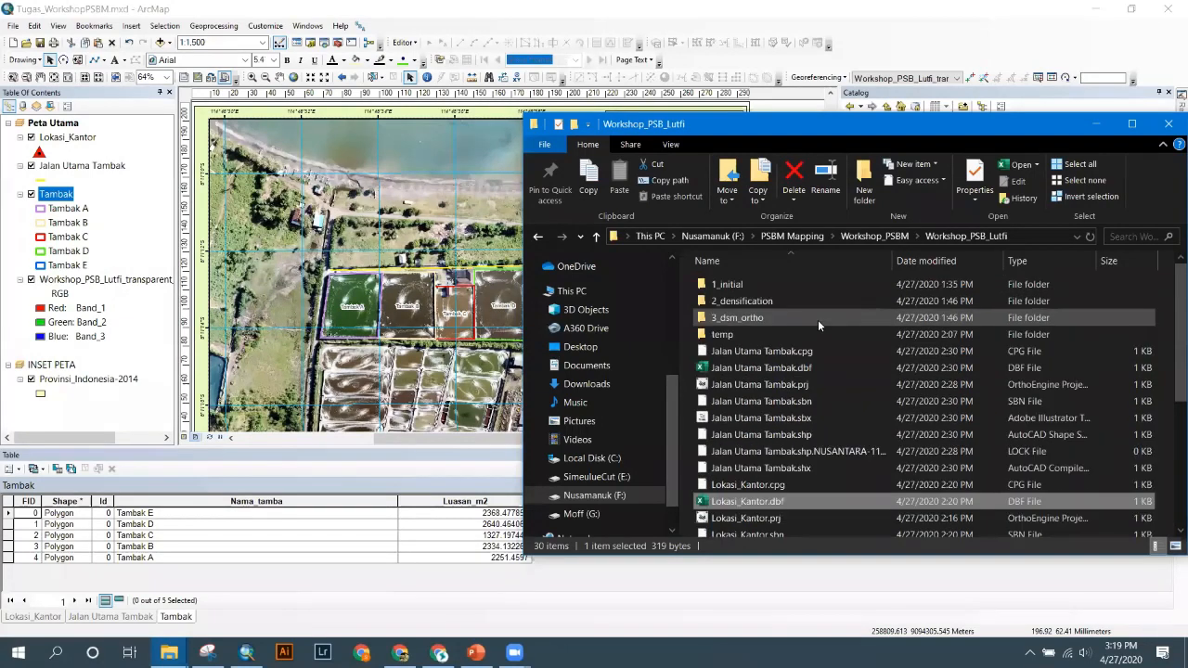
click(1096, 124)
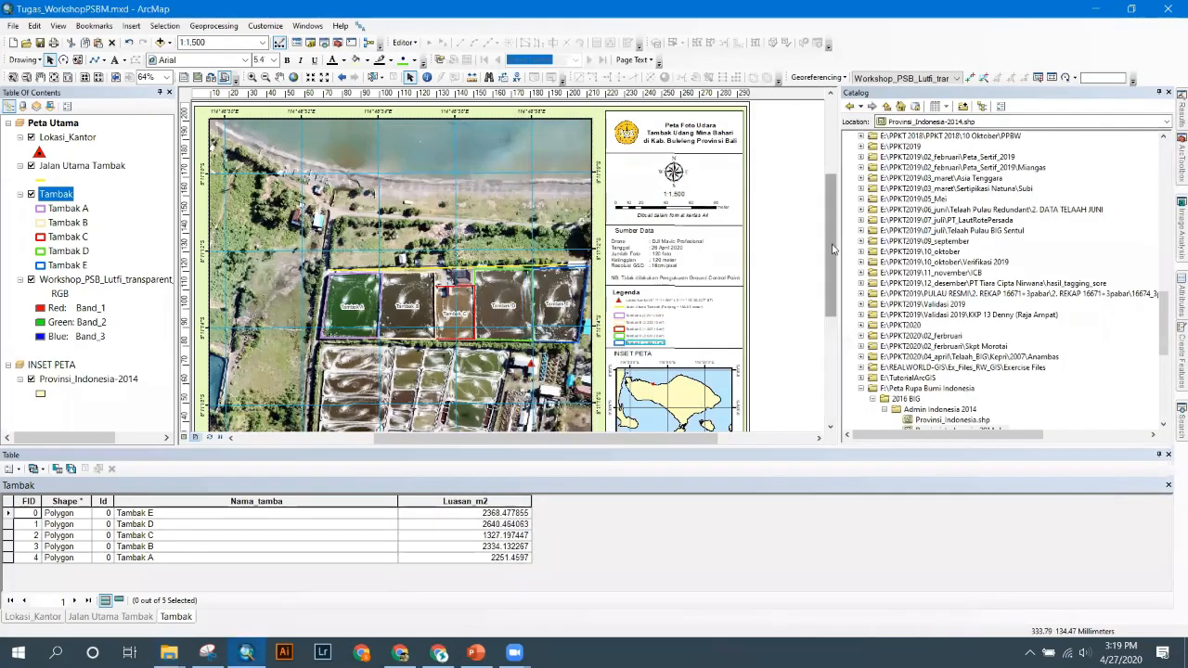
- Export the map layout as the 300 dpi JPEG Tugas_WorkshopPSBM.jpg in the Workshop_PSBM folder, replacing the existing file
mouse_move(832, 244)
mouse_down()
mouse_move(832, 227)
mouse_move(832, 244)
mouse_up()
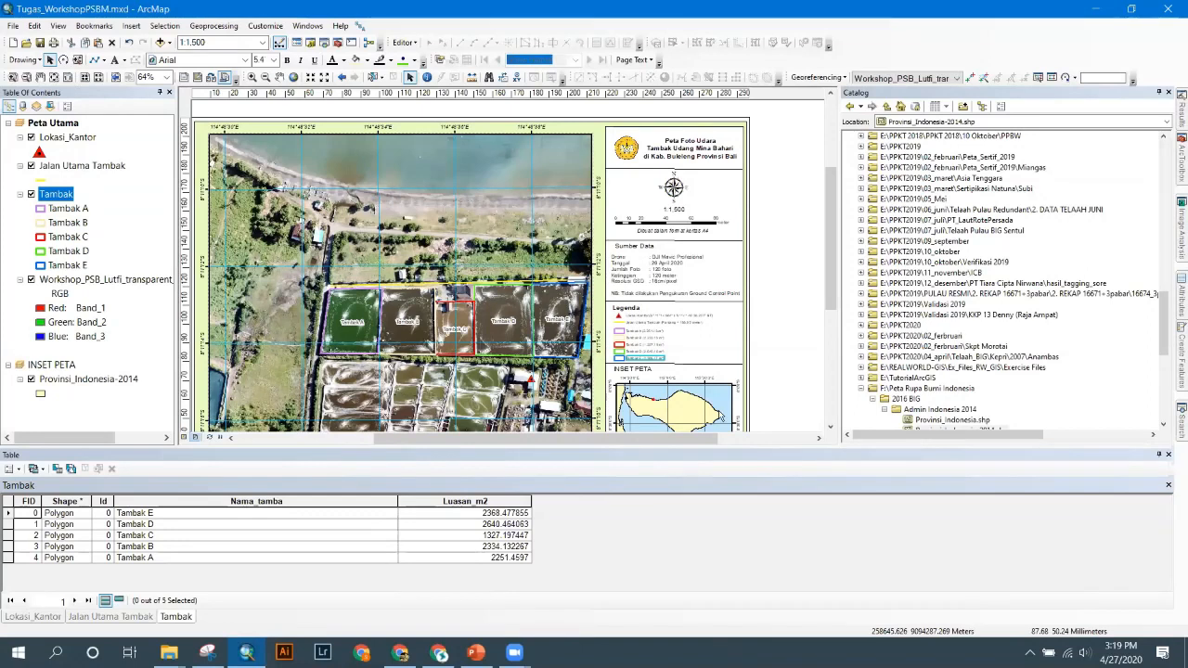
drag(830, 267, 831, 281)
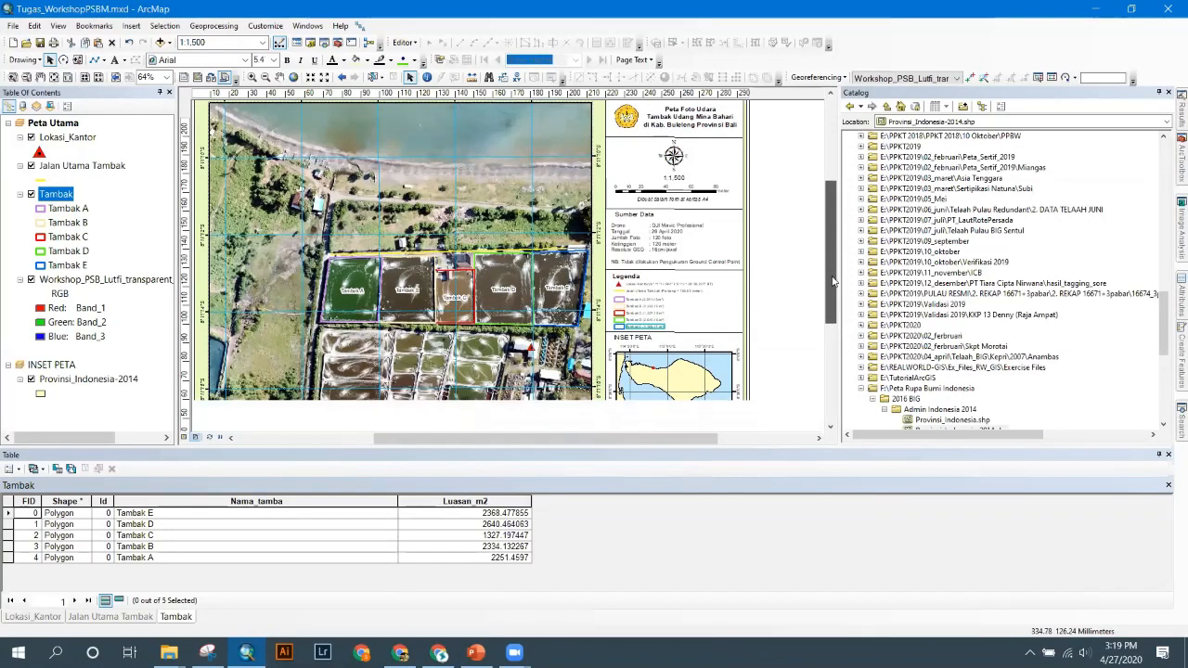
scroll(552, 246, down, 1)
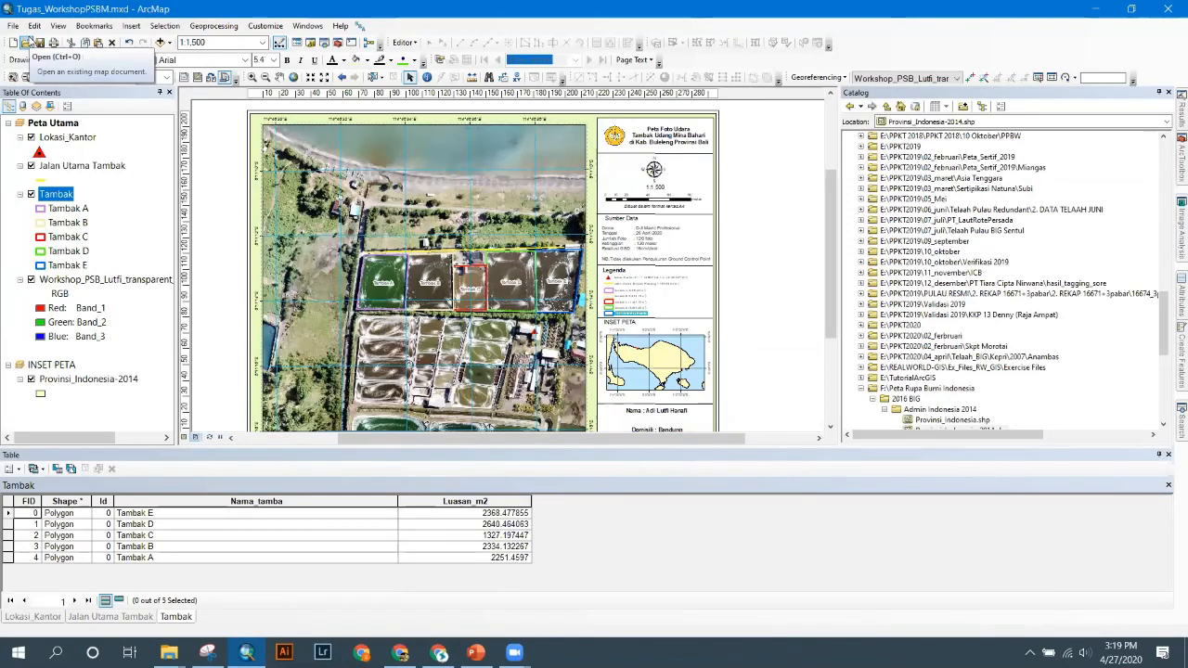
click(14, 27)
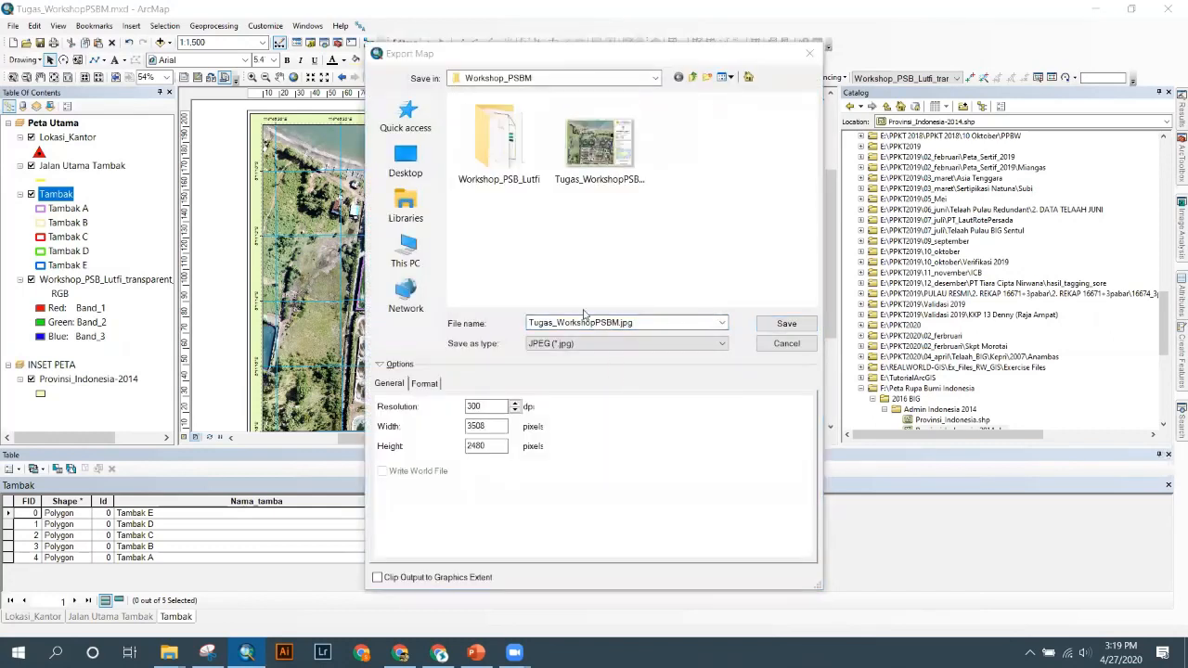
click(594, 168)
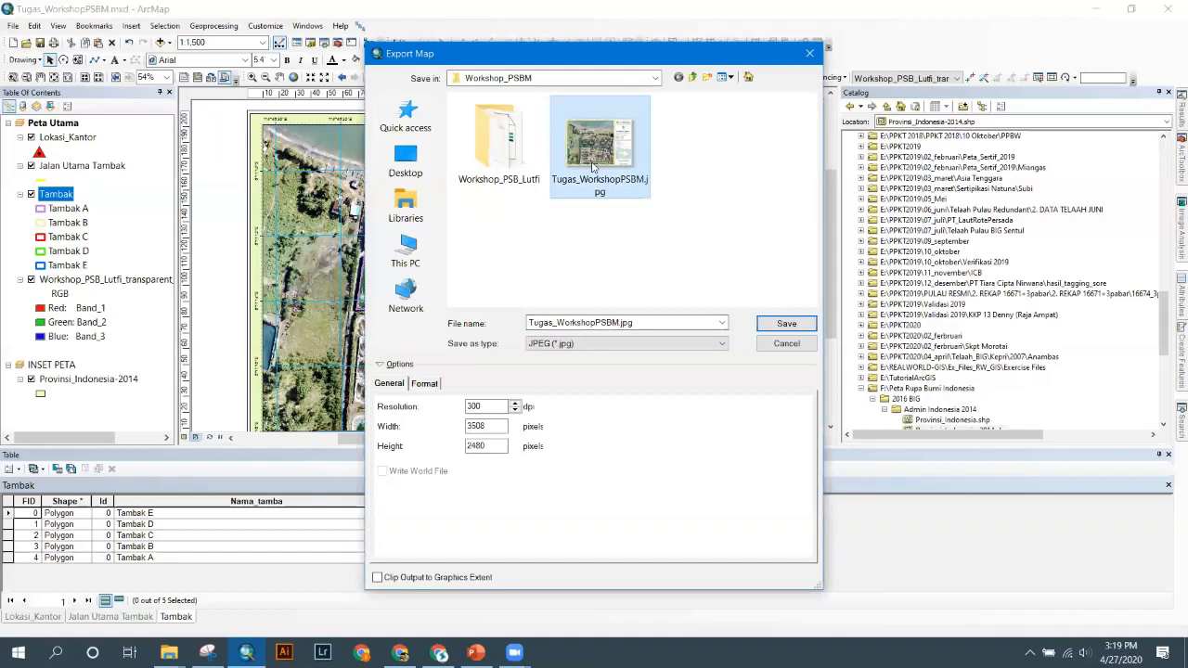
click(759, 327)
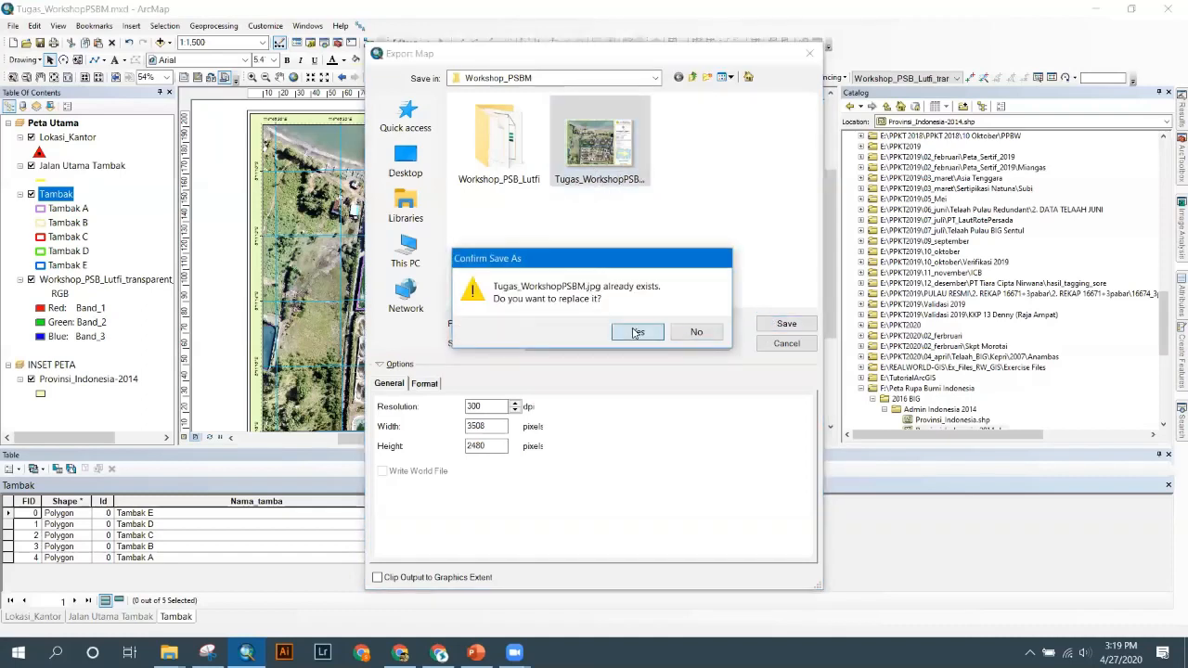
click(636, 332)
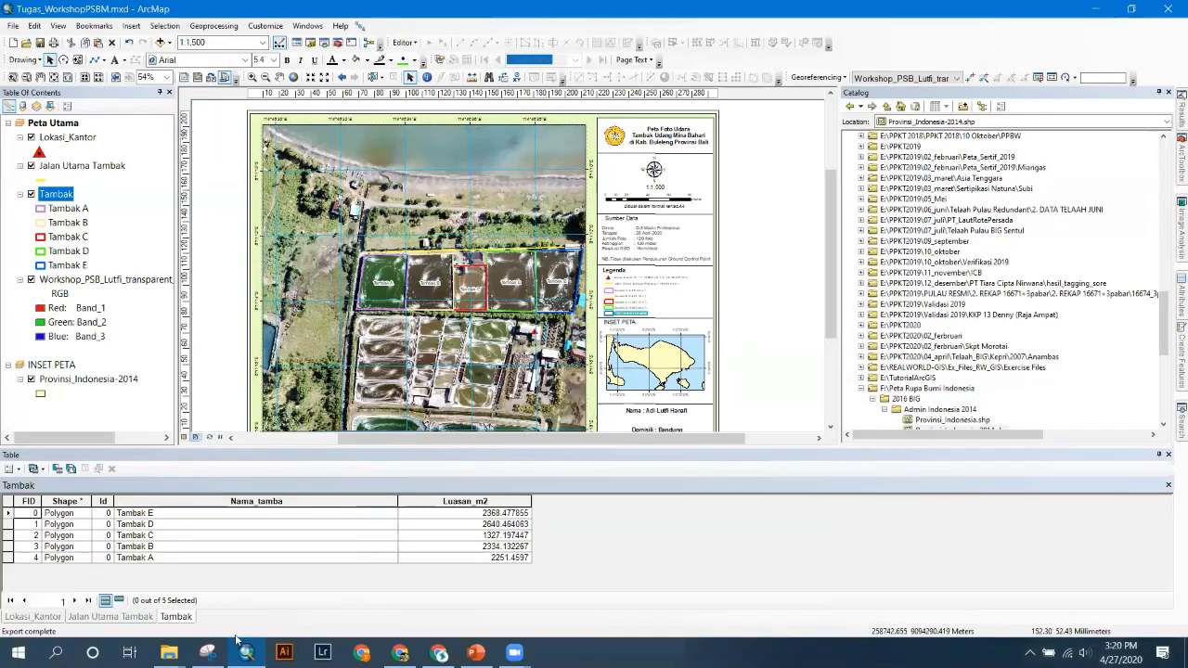
- Switch to File Explorer, open the exported Tugas_WorkshopPSBM.jpg from the Workshop_PSBM folder, and minimize the folder window
click(169, 653)
click(112, 589)
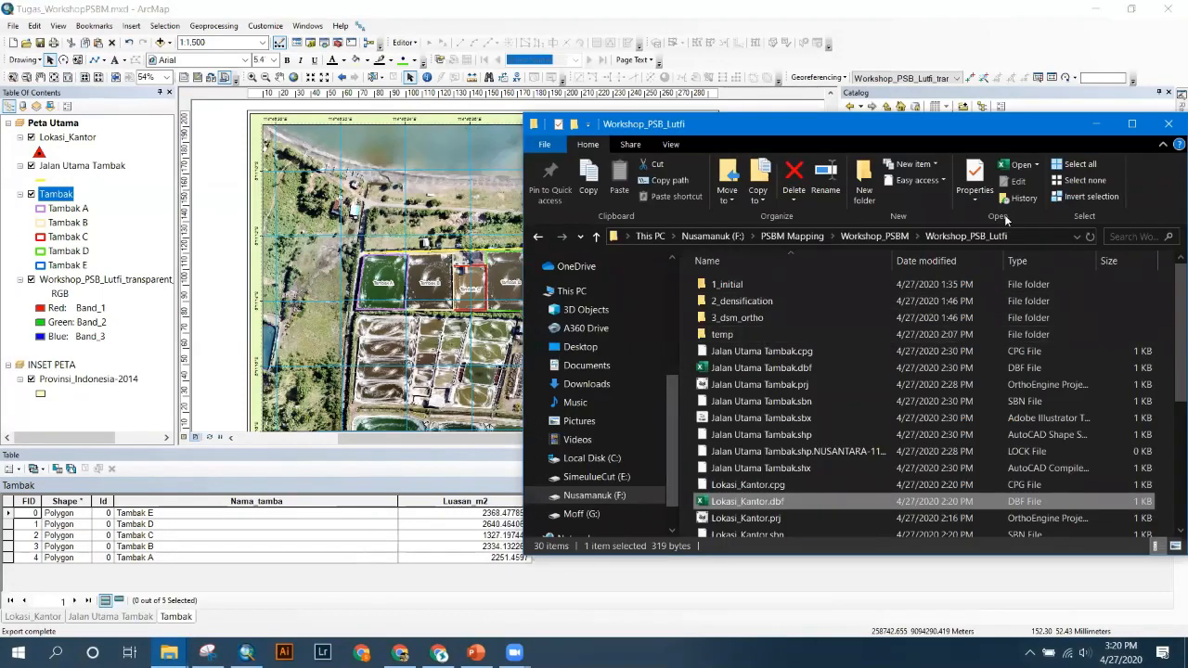
click(951, 236)
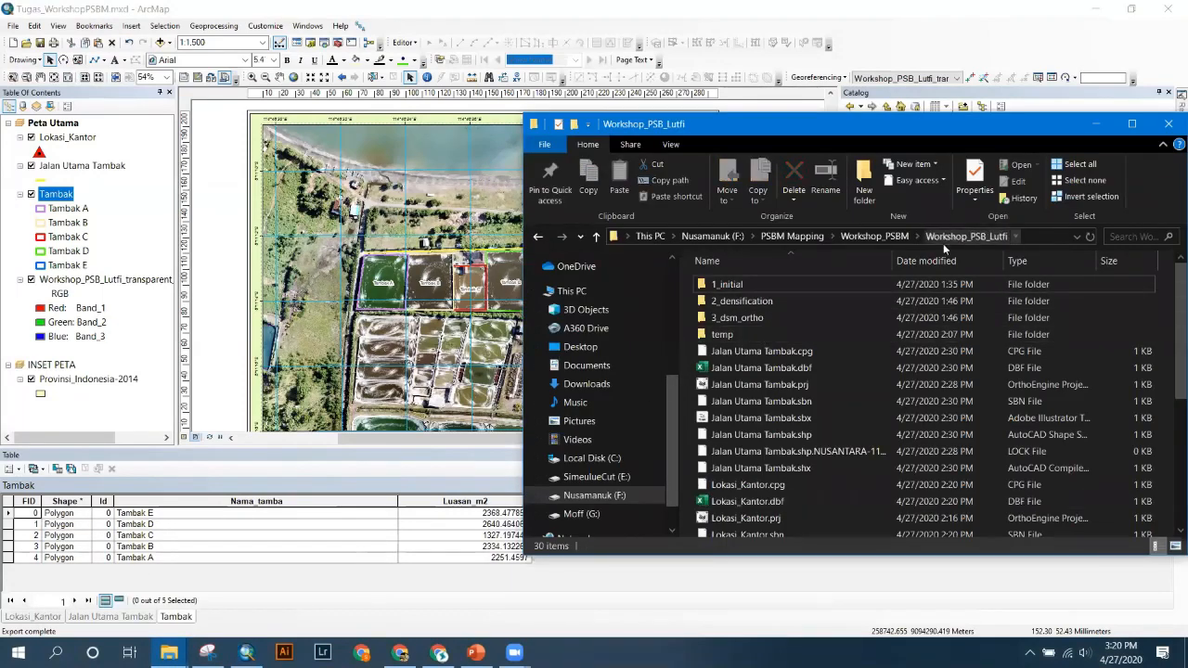
click(876, 237)
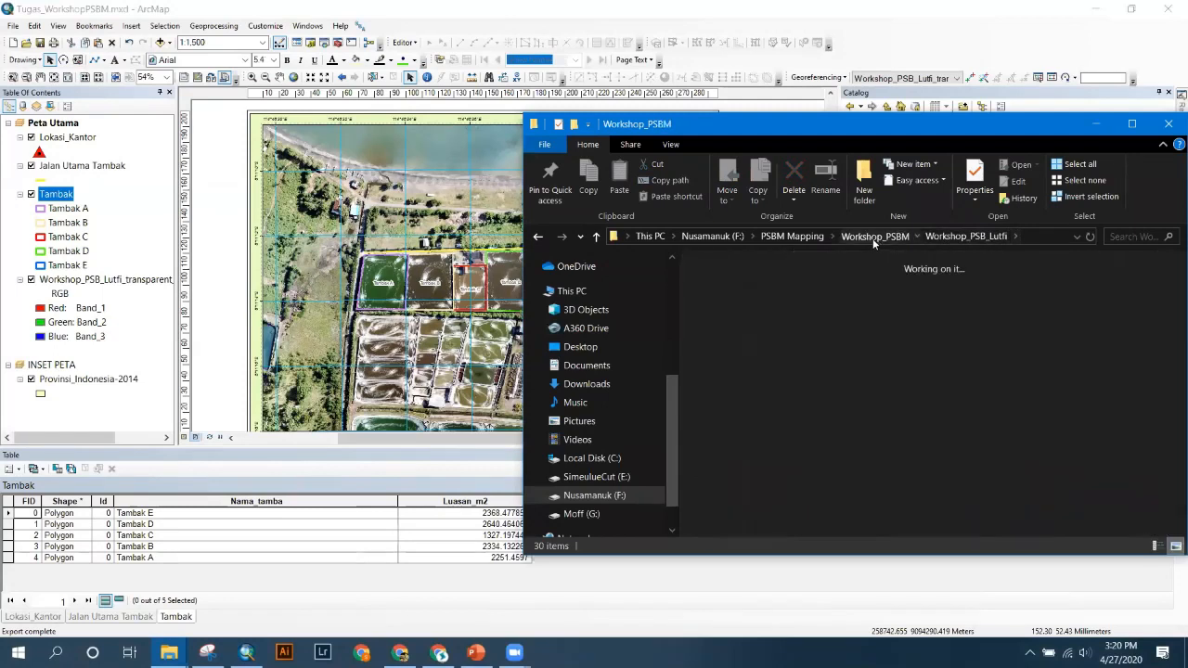
click(822, 304)
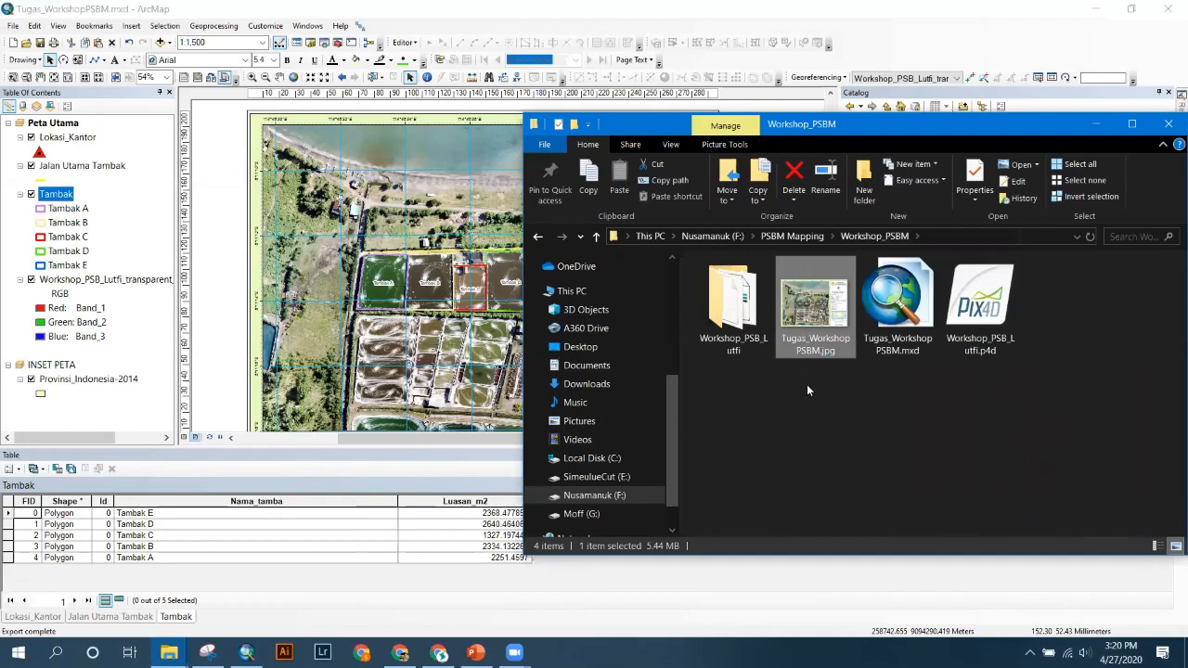
click(806, 384)
click(813, 320)
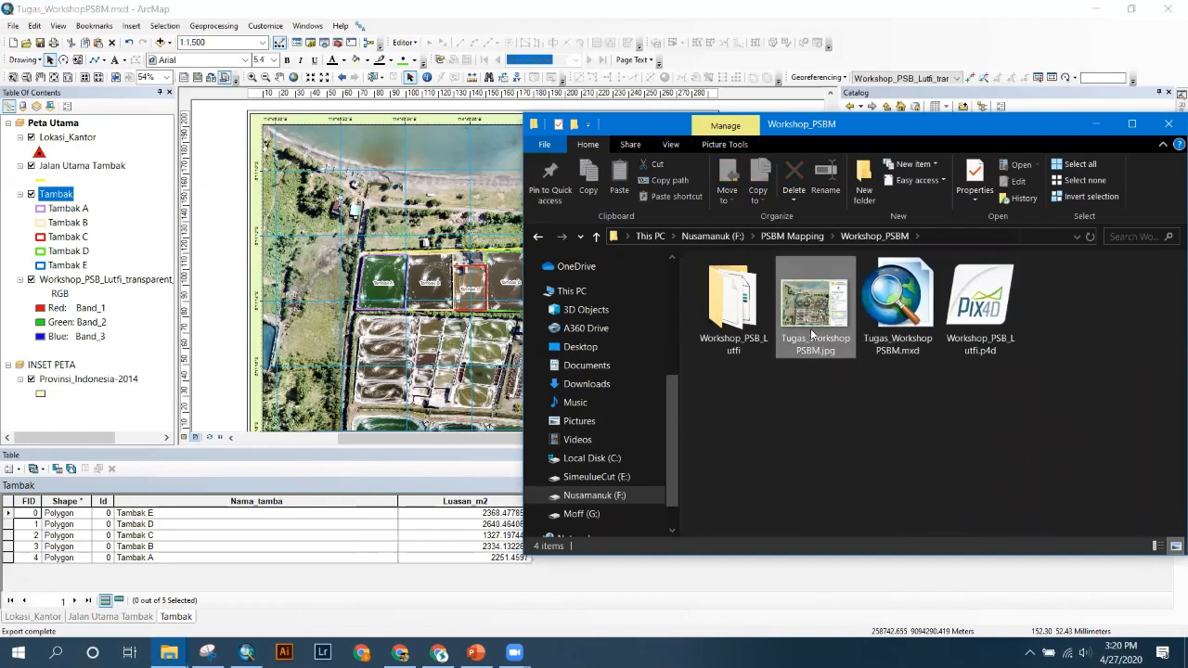
click(1090, 121)
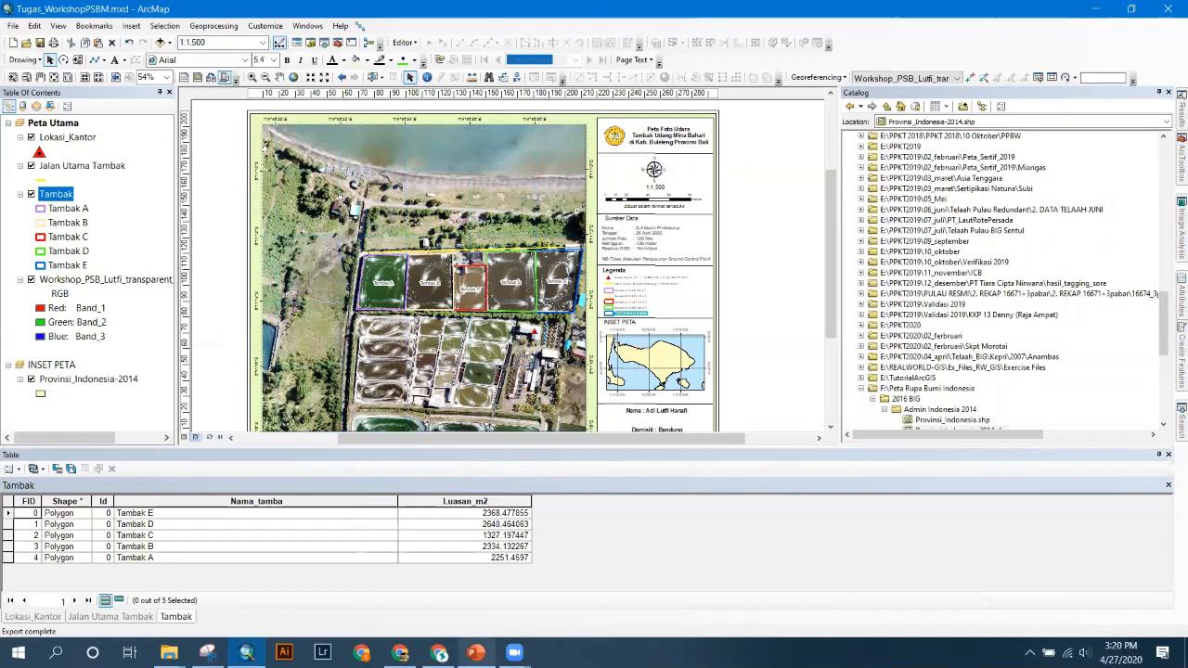
- Switch to the Pelatihan_AMC_Final.pptx presentation, close the duplicate Windows Photo Viewer window and bring up the remaining map image
mouse_move(475, 652)
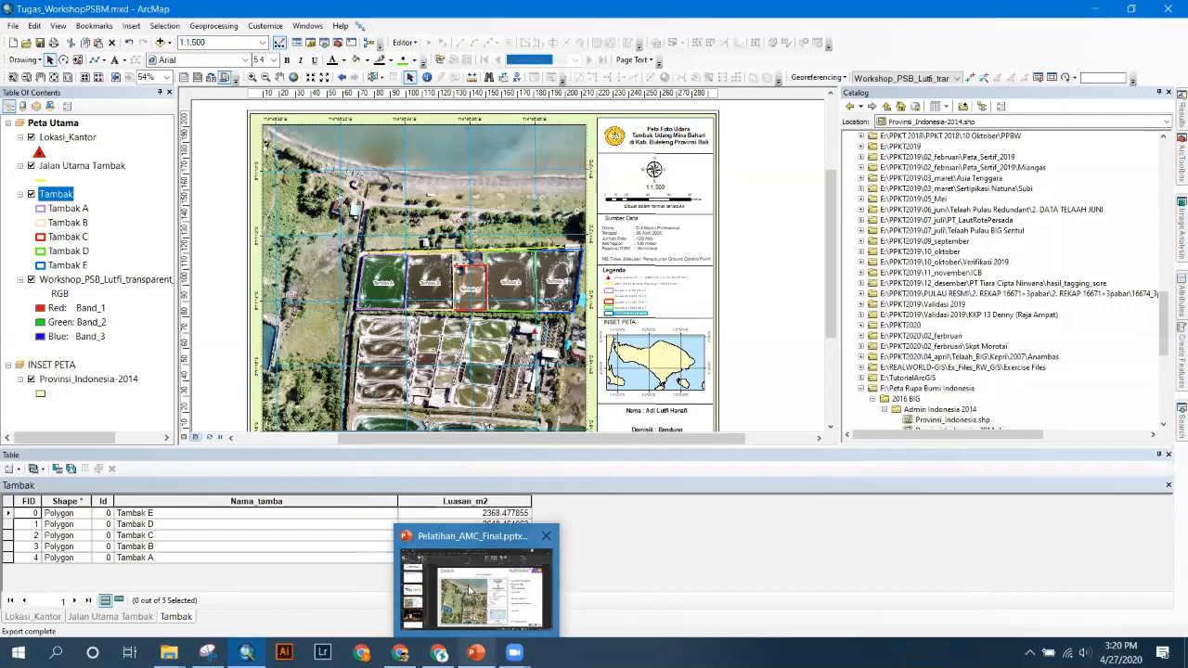
click(471, 594)
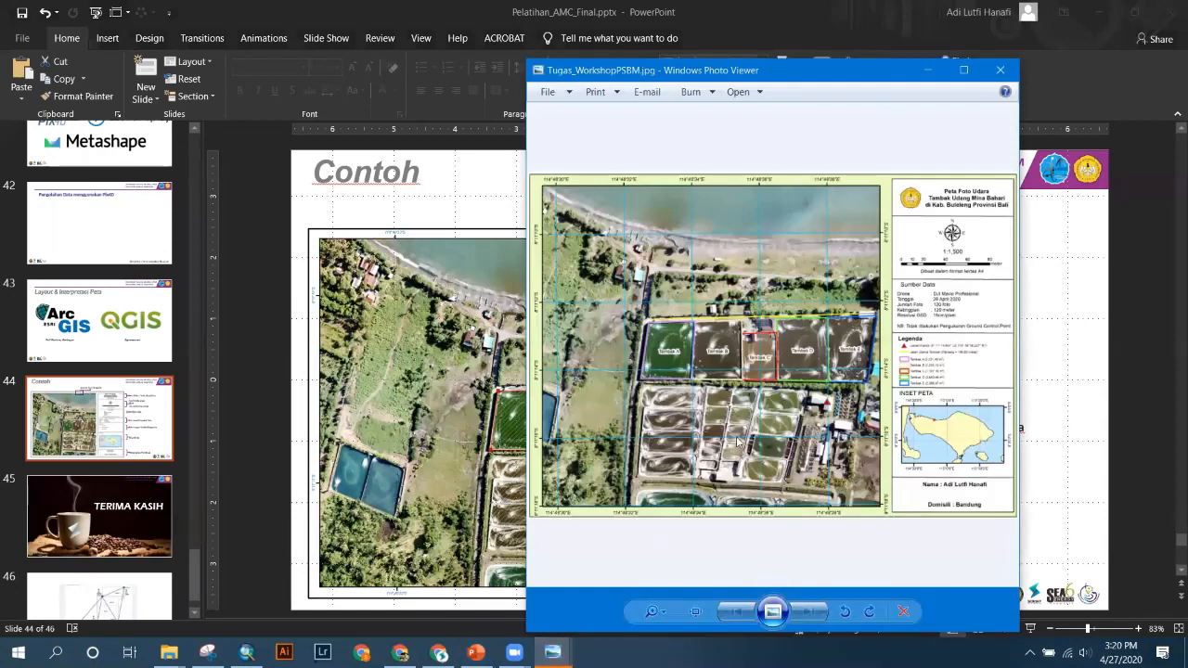
mouse_move(552, 653)
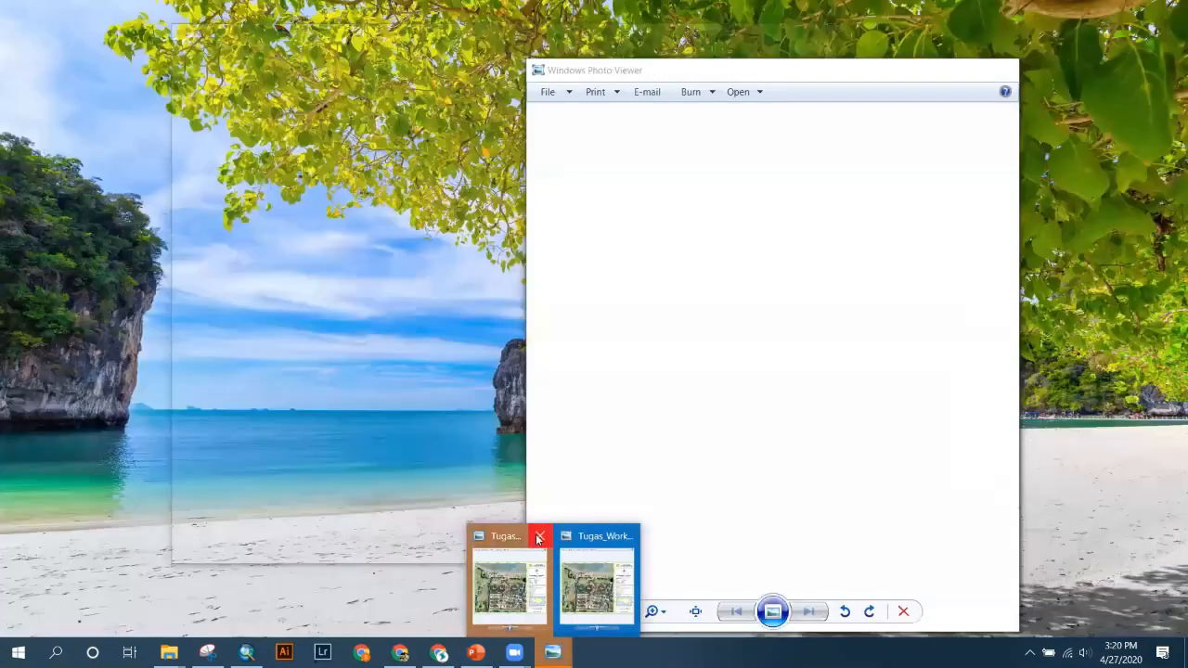
click(538, 539)
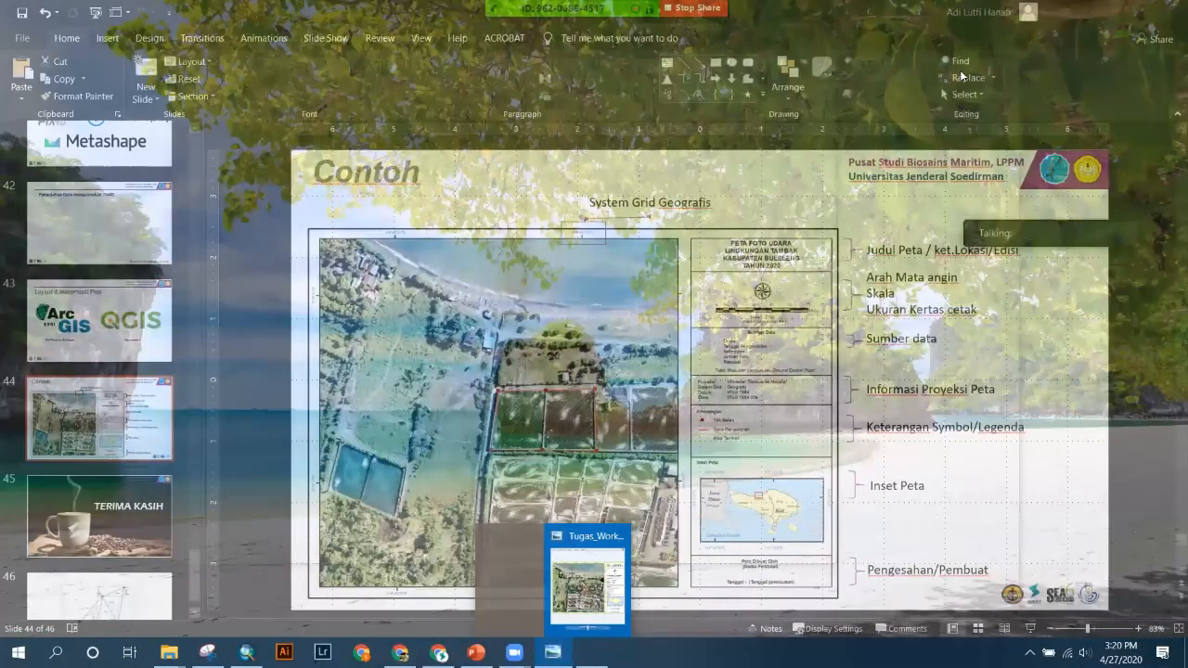
click(586, 580)
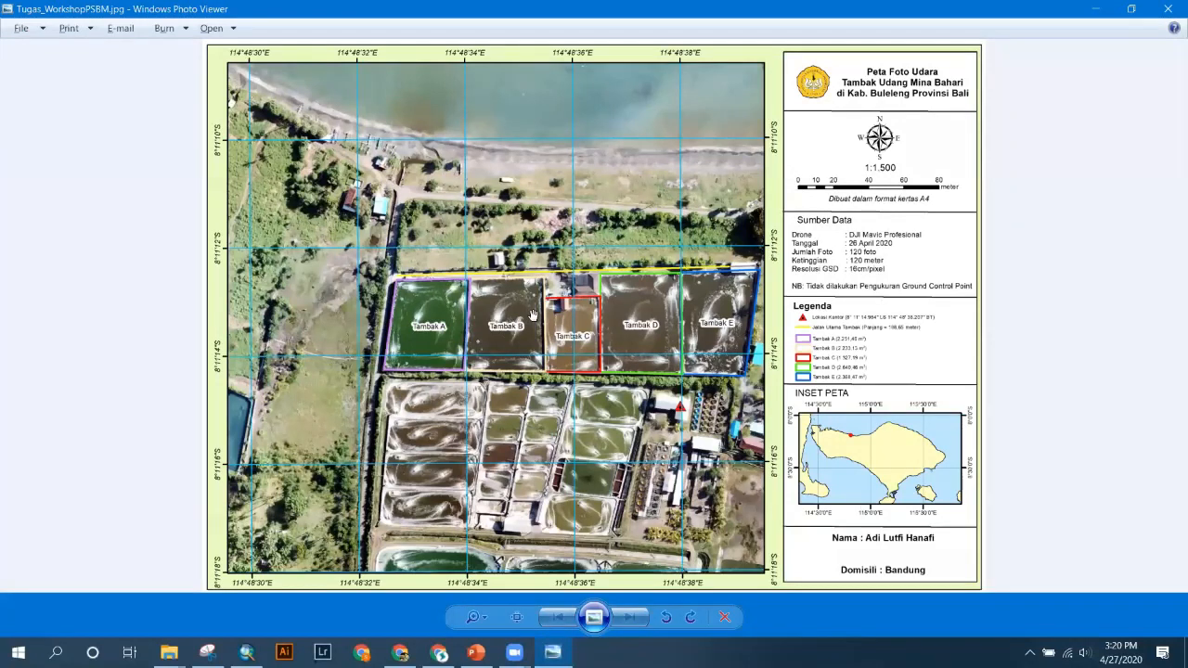
- Examine the exported map's pond outlines, source data and legend entries up close, and close the image
scroll(533, 314, up, 3)
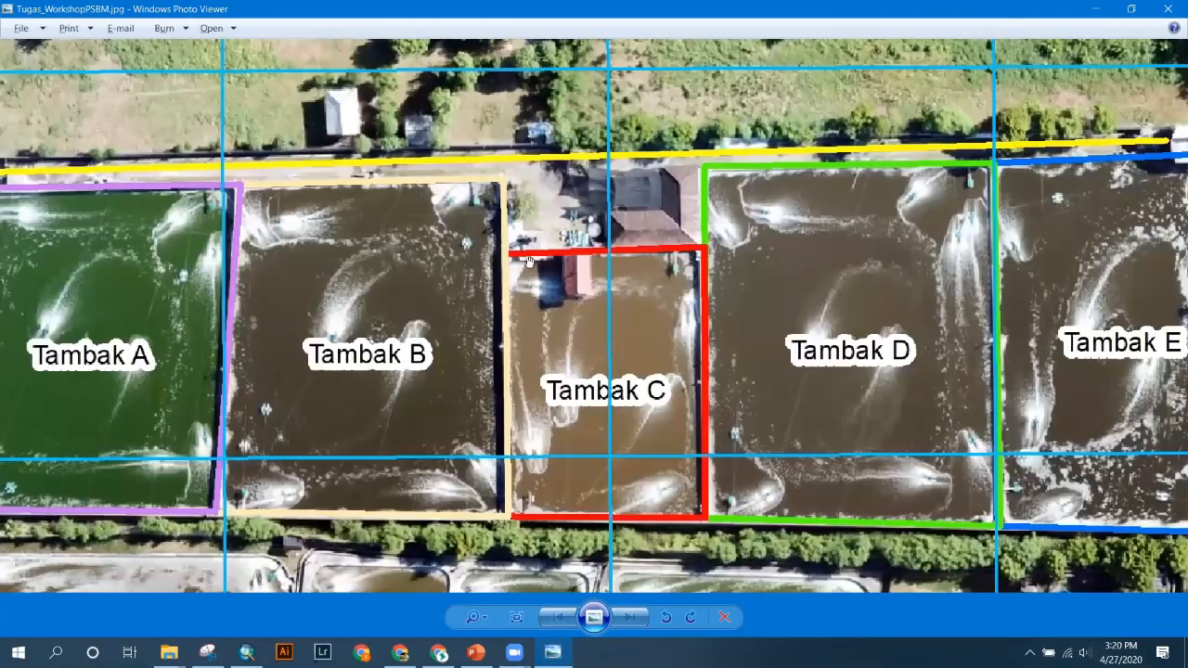
scroll(525, 223, up, 2)
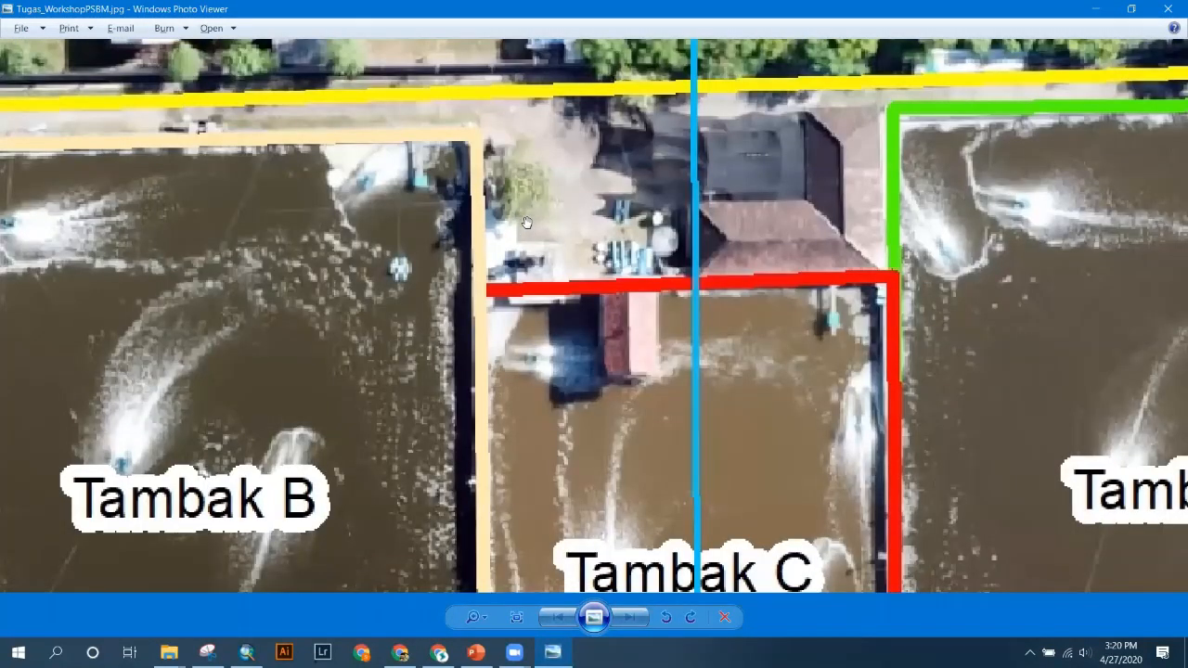
scroll(533, 231, up, 3)
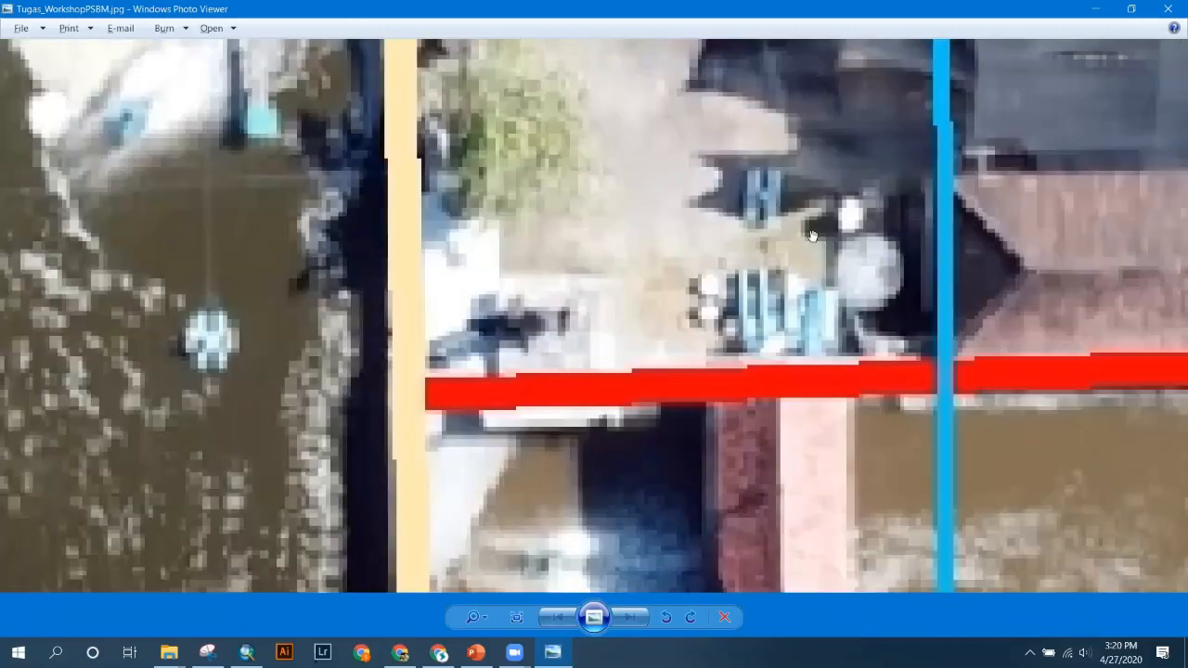
scroll(804, 238, down, 8)
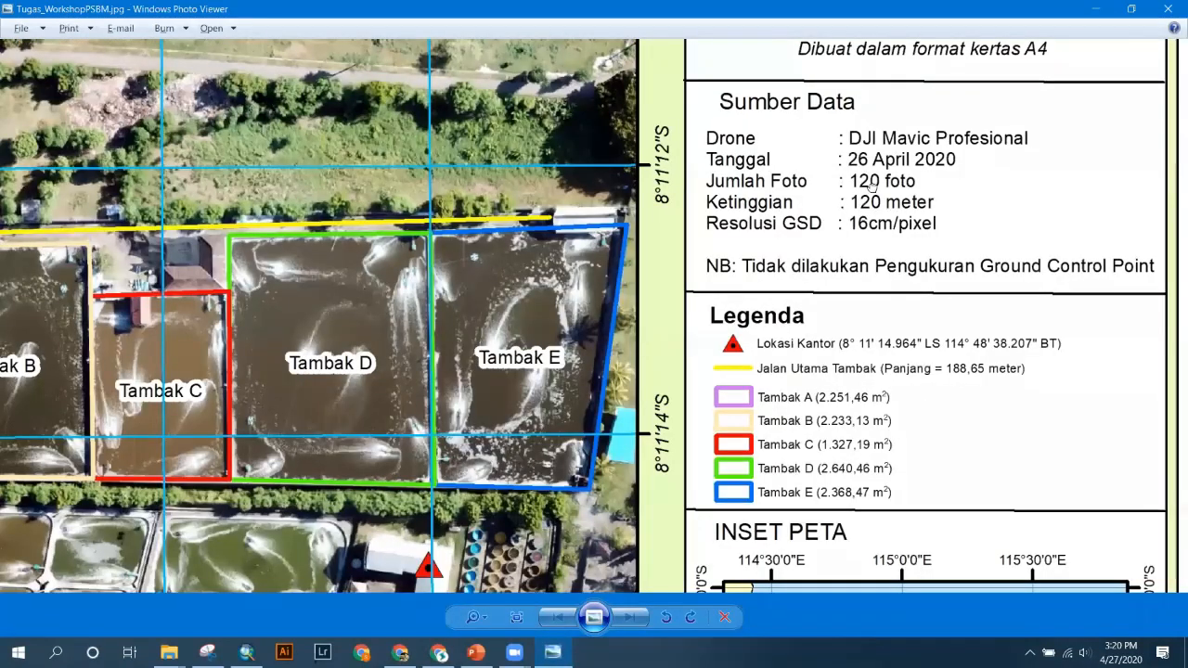
drag(886, 399, 847, 358)
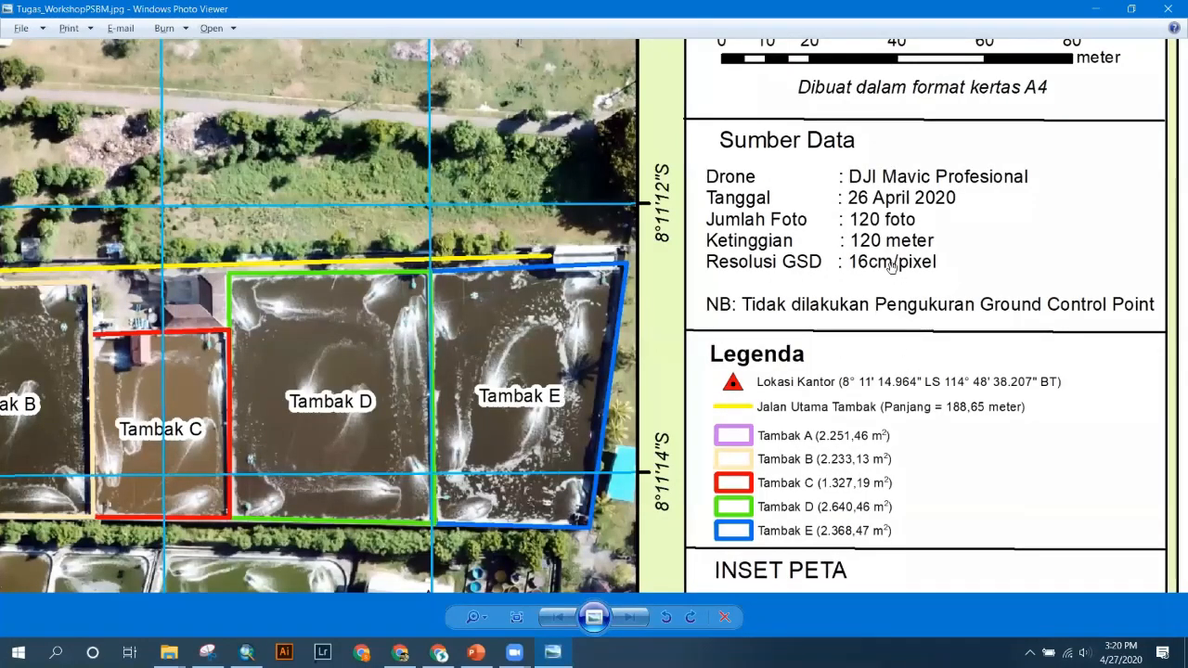
scroll(826, 344, down, 5)
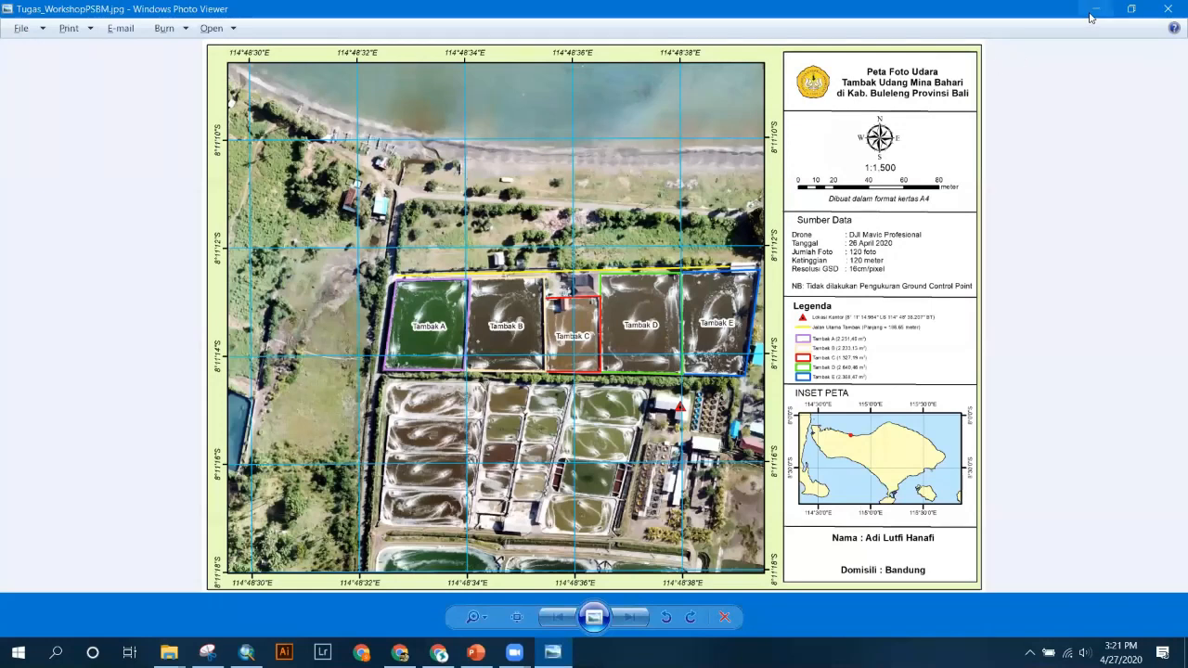
click(1165, 9)
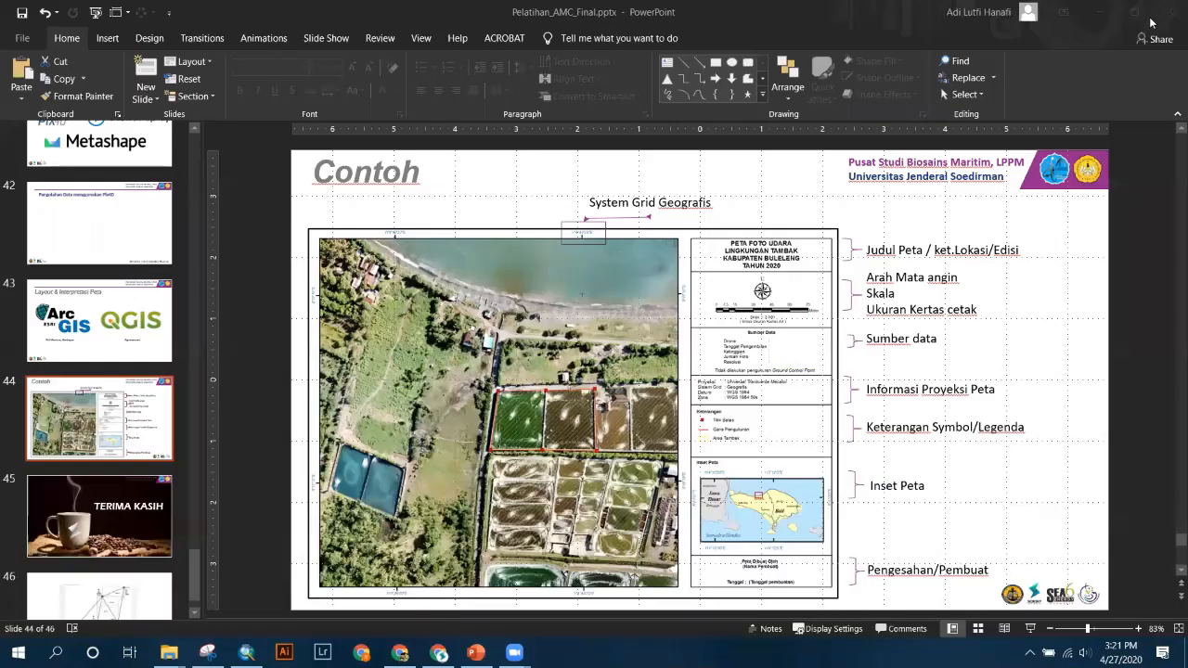